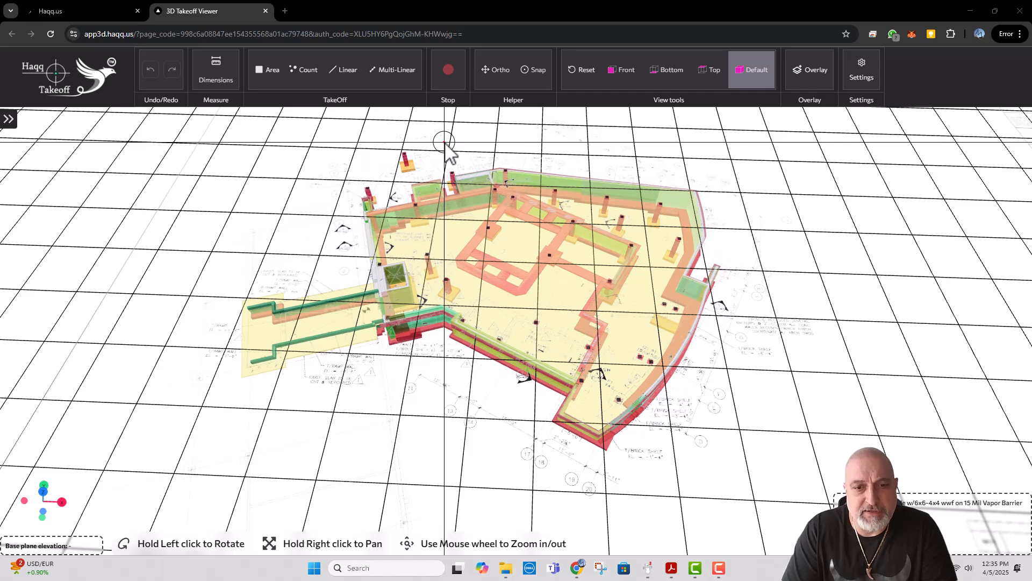
Step: Switch to File Explorer and look through the project's DOCUMENTS folder and its LatestSet subfolder
click(508, 572)
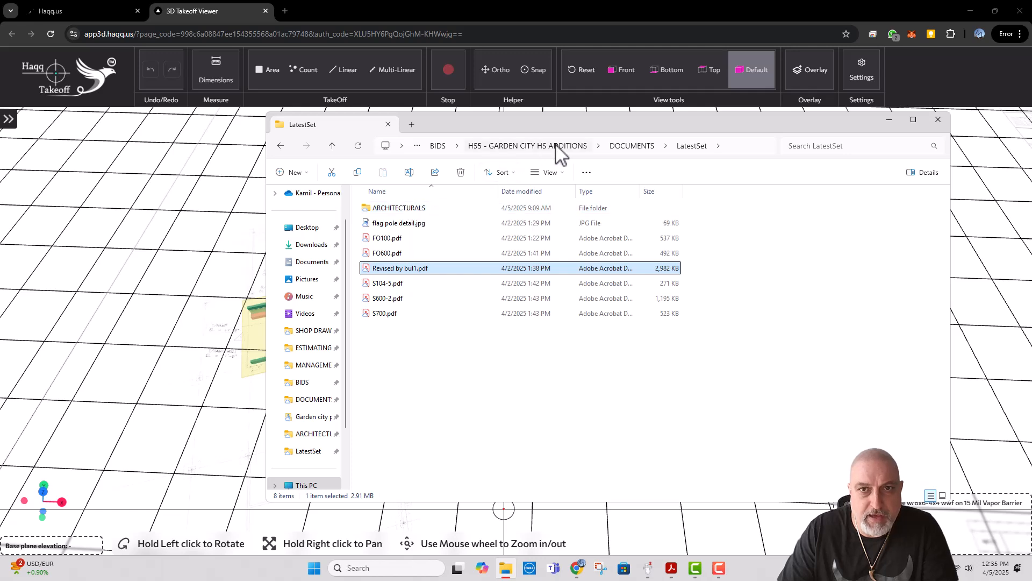
click(631, 146)
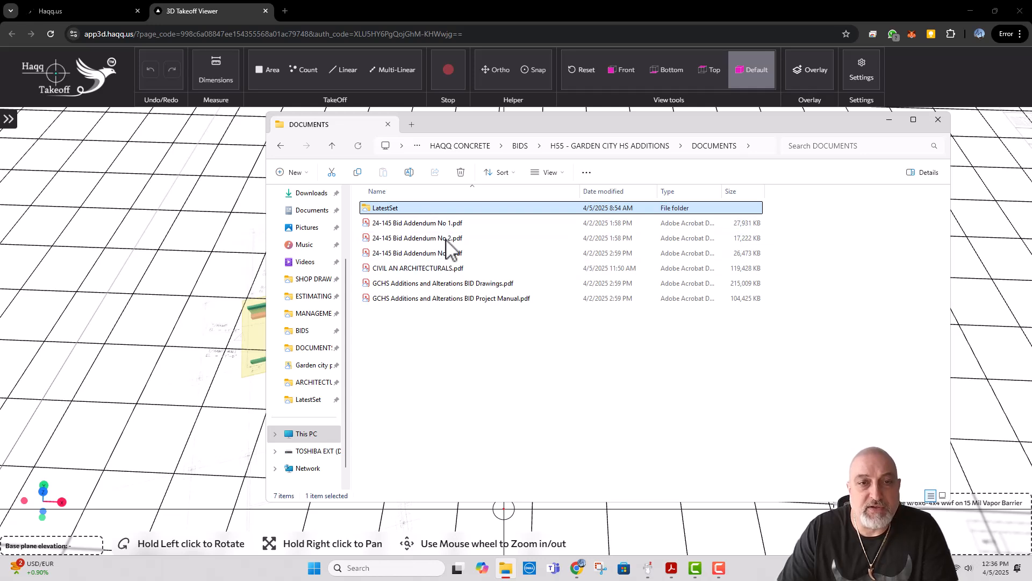
double_click(389, 209)
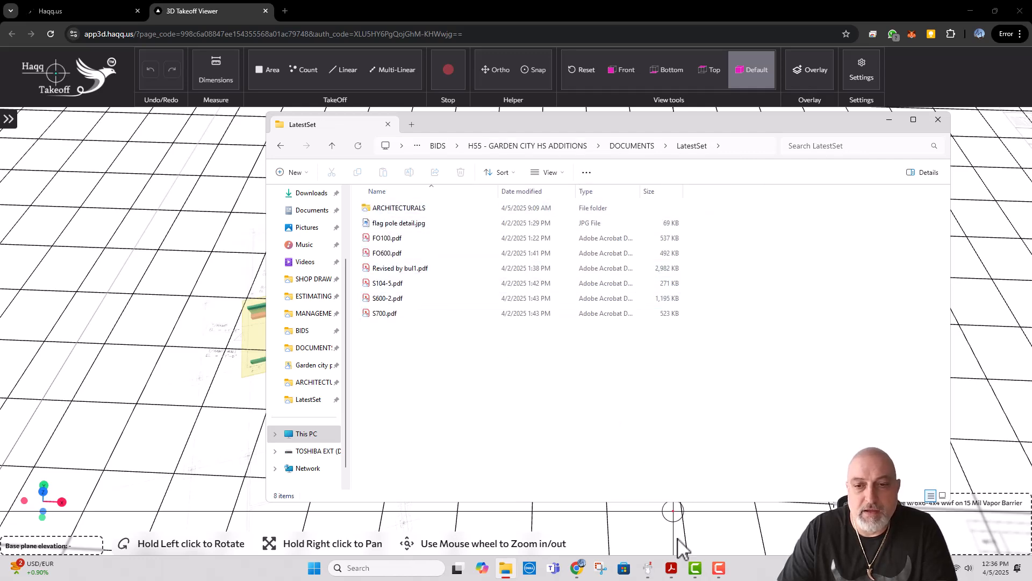
Step: Switch to Acrobat, compare the wall sections on page 49 with the stair and ramp sheet on page 51, and return to the 3D takeoff model
click(672, 569)
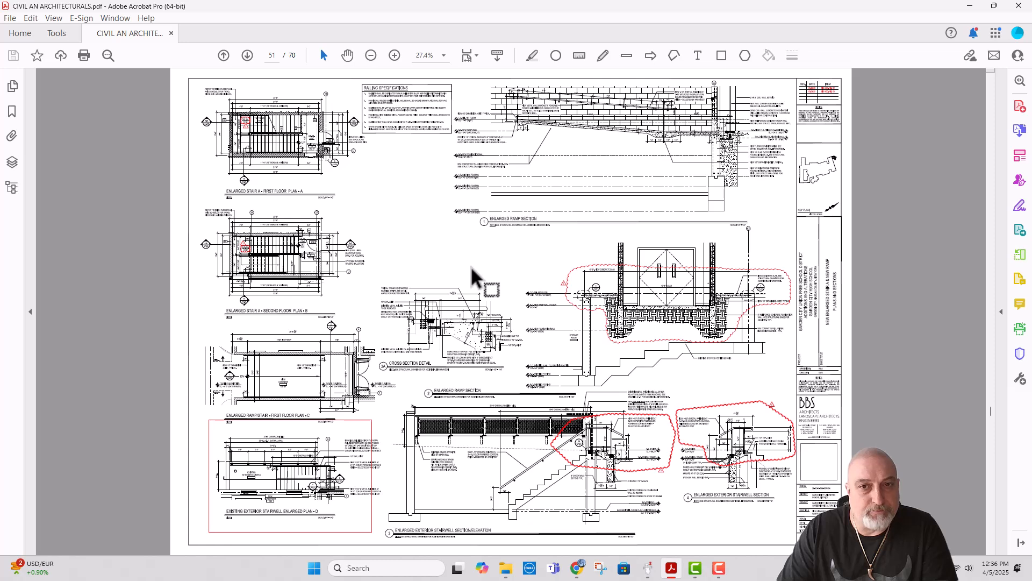
scroll(469, 265, down, 1)
scroll(470, 266, up, 2)
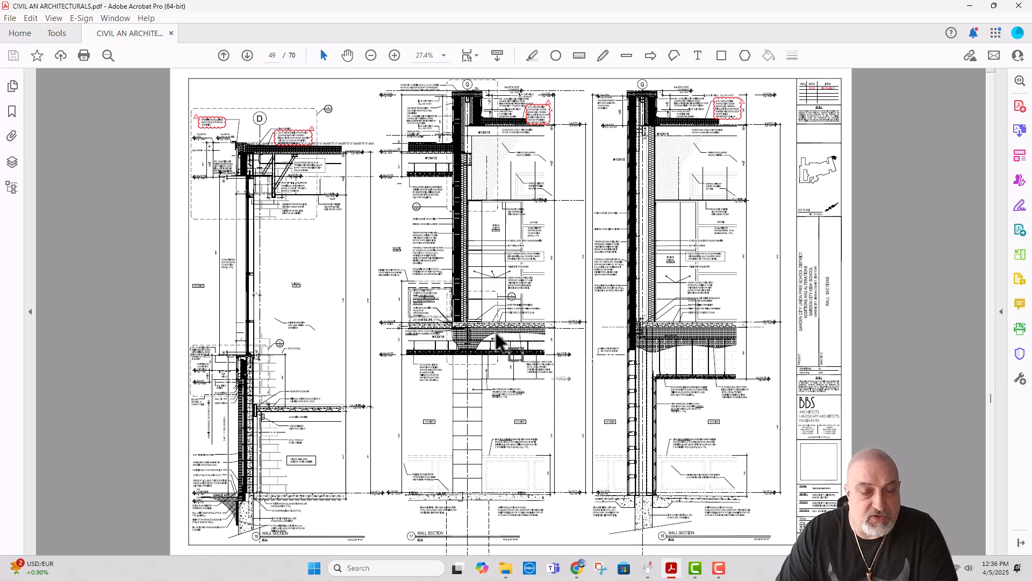
scroll(505, 325, down, 2)
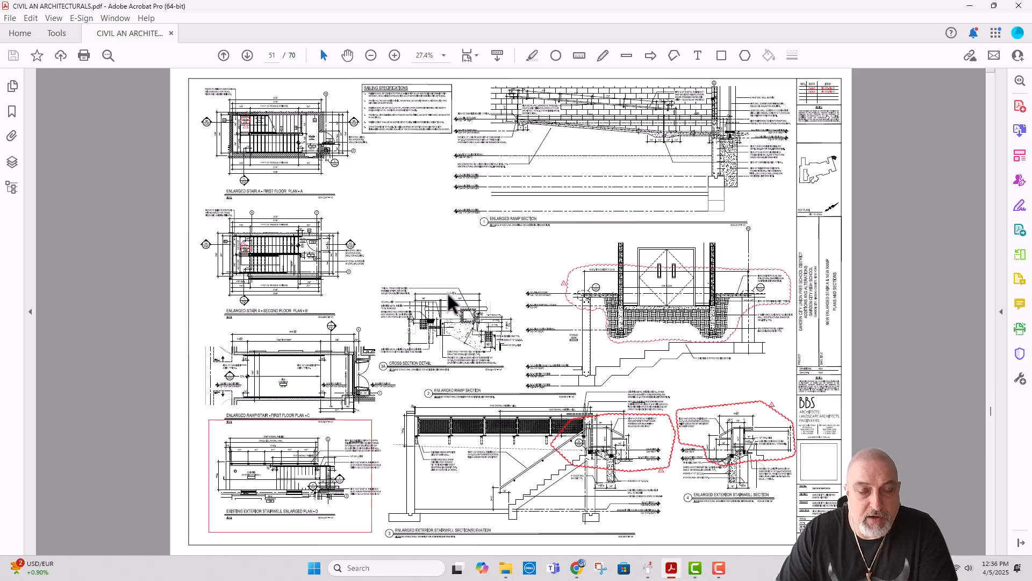
scroll(451, 299, up, 2)
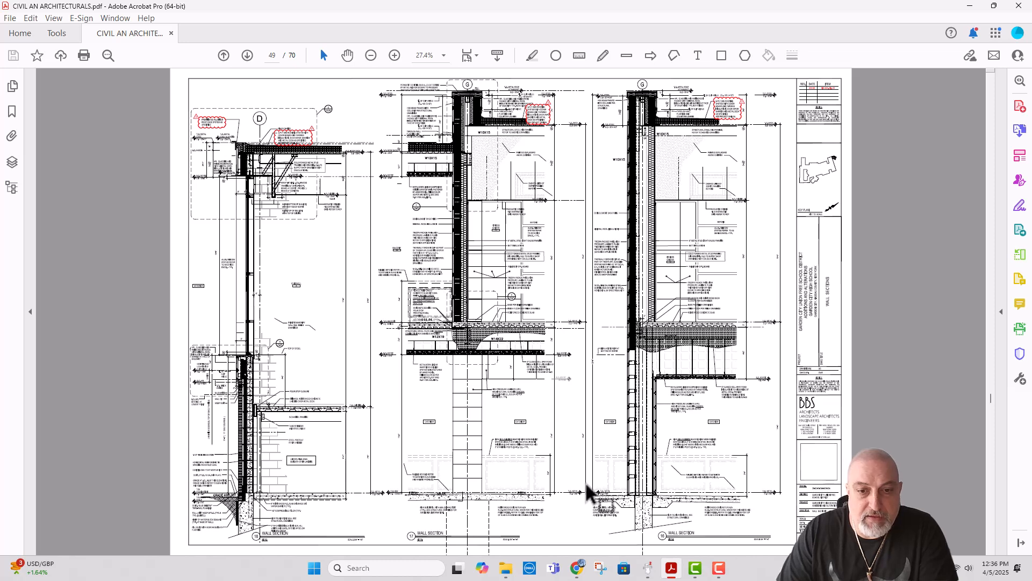
click(578, 565)
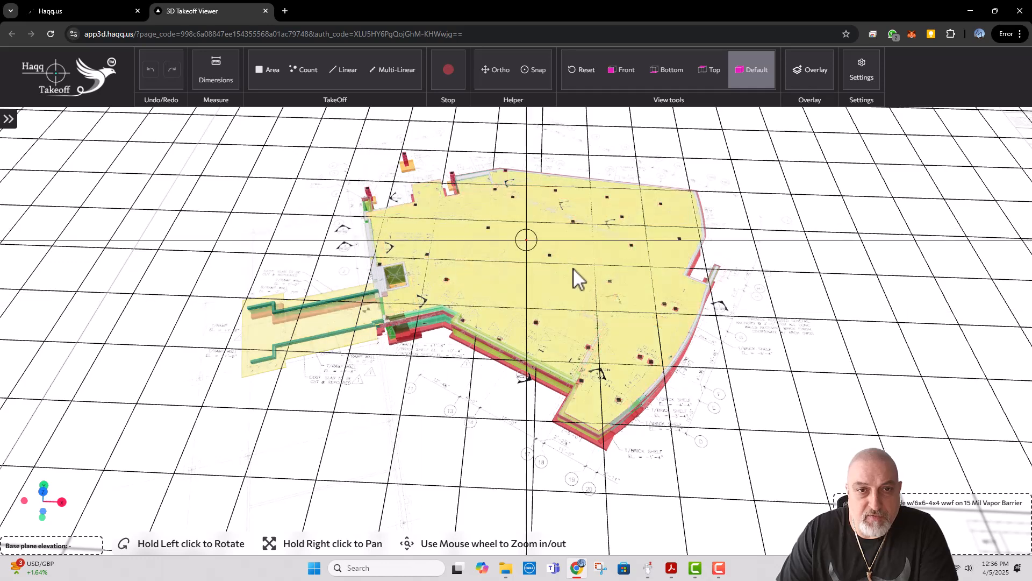
drag(728, 329, 719, 338)
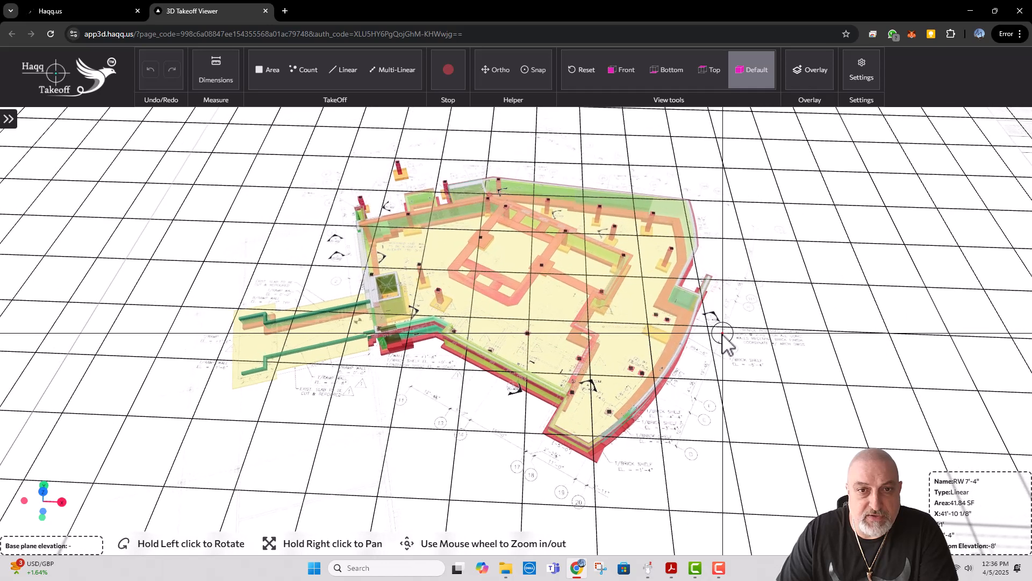
Step: Switch back to the architectural PDF in Acrobat, review the wall section, stair and ramp sheets on pages 50 to 52, and minimize it
click(672, 568)
scroll(521, 278, down, 3)
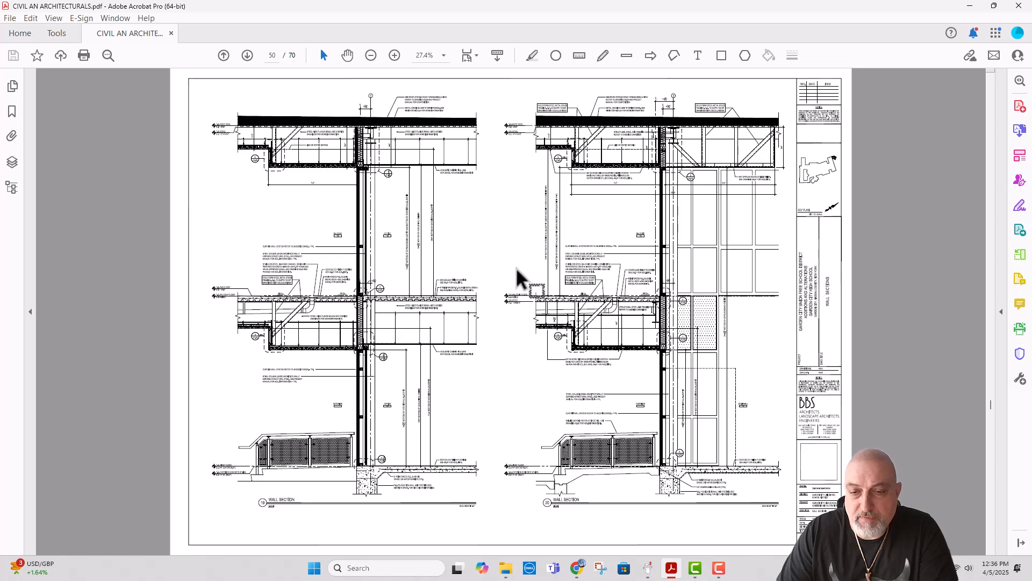
scroll(516, 269, down, 3)
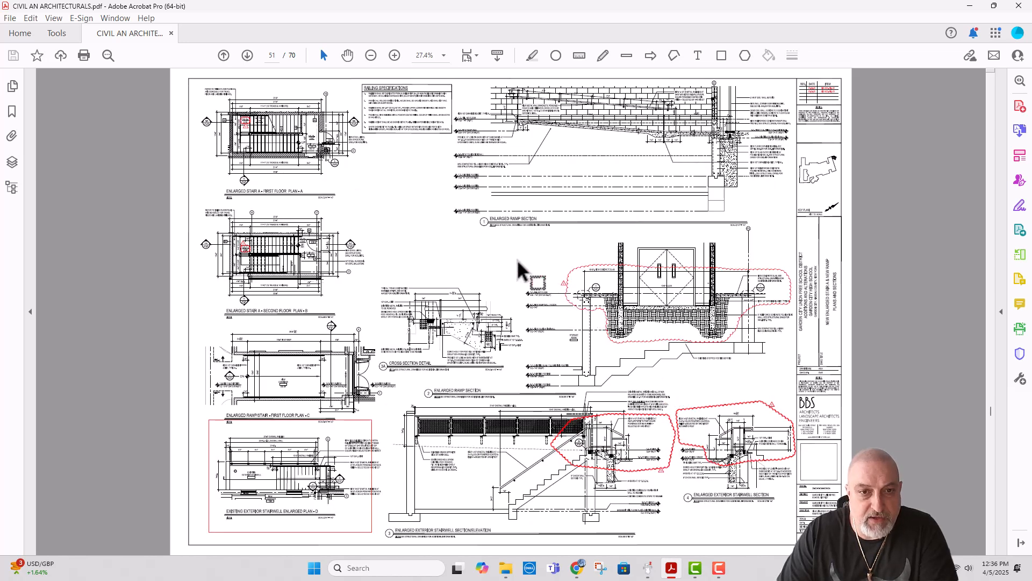
scroll(520, 269, down, 3)
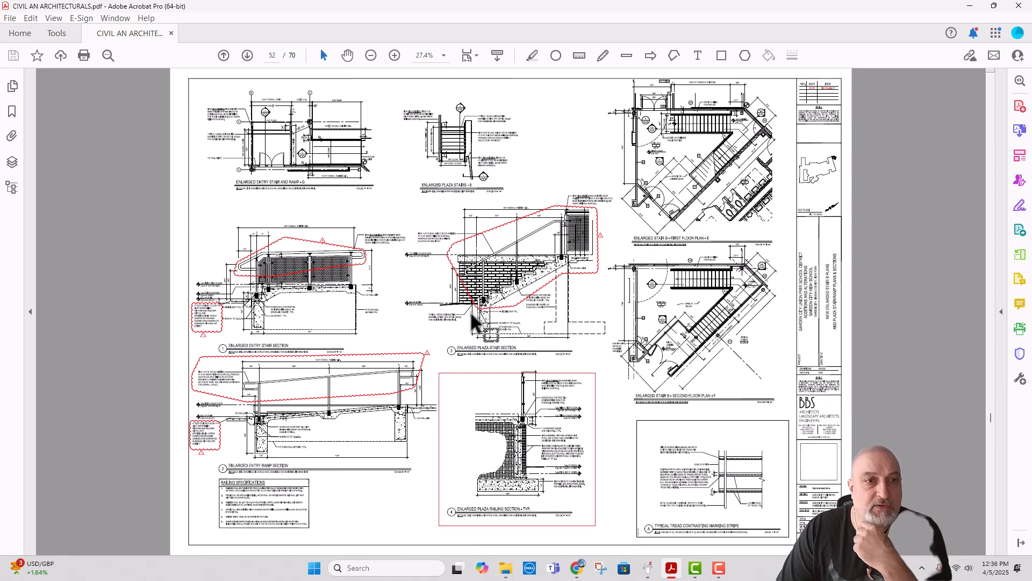
scroll(460, 317, up, 2)
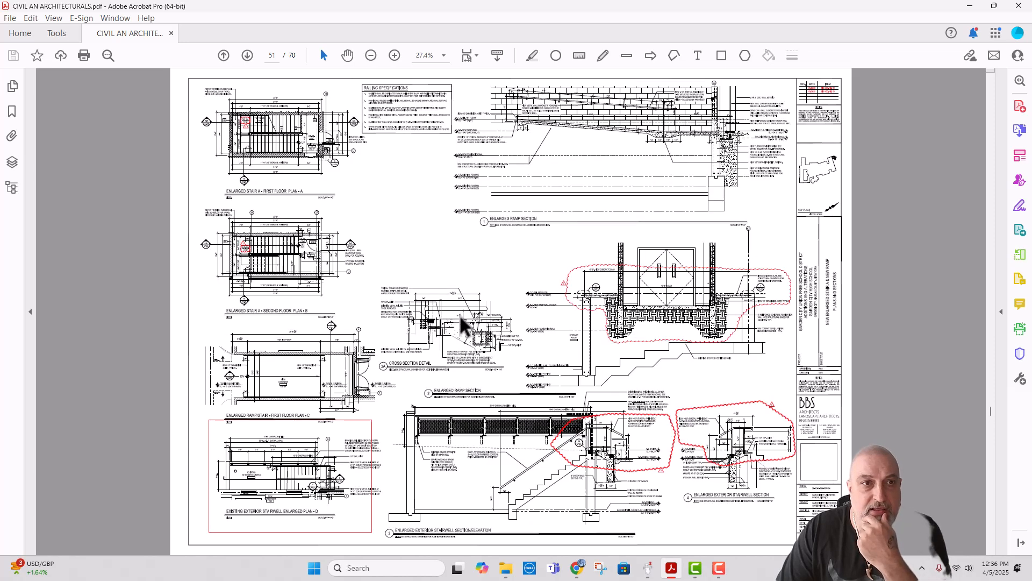
click(969, 6)
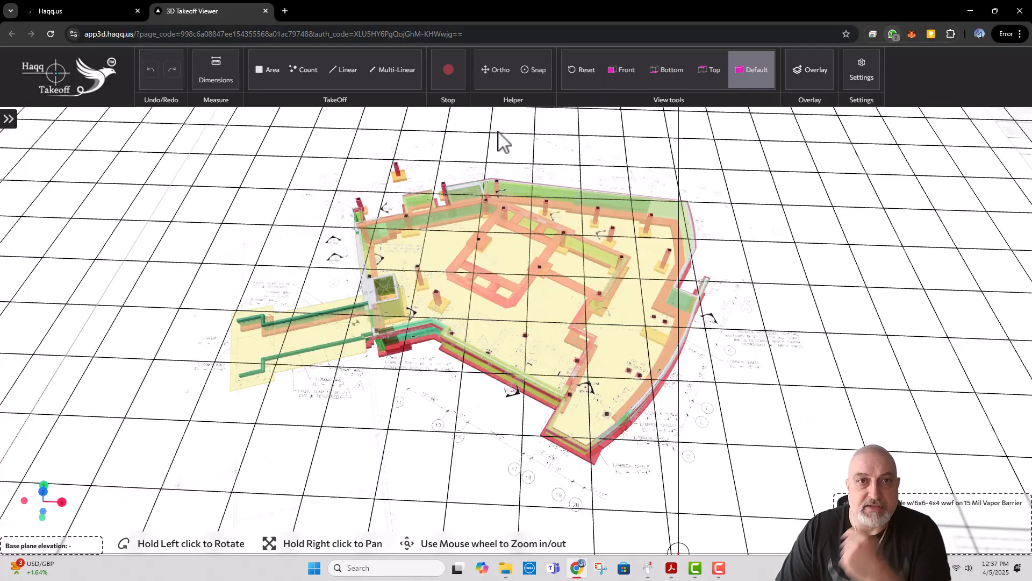
Step: Switch to the Haqq Takeoff project page and open sheet A201 from the Slab on Metal Deck drawings
click(111, 9)
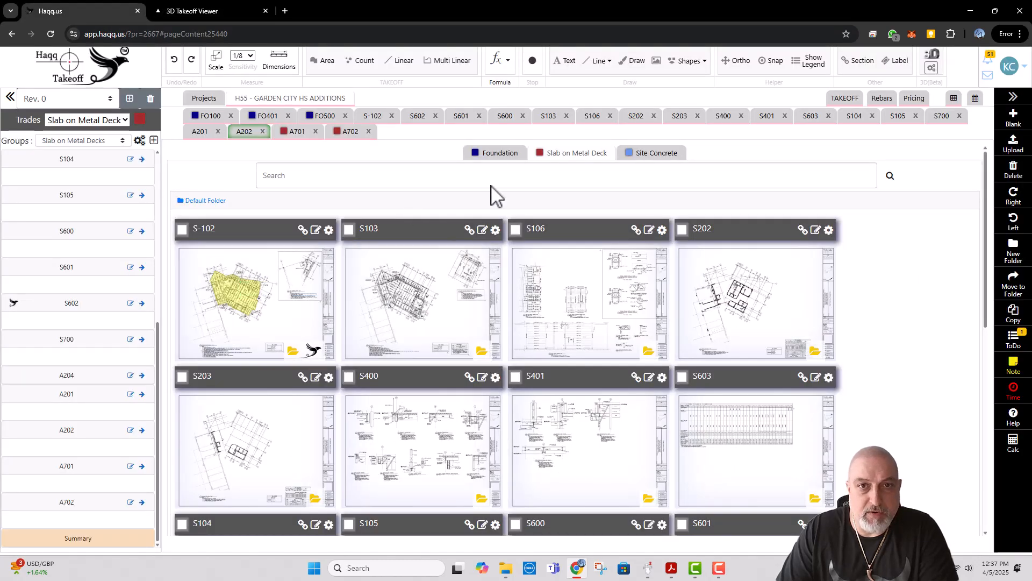
scroll(468, 301, down, 3)
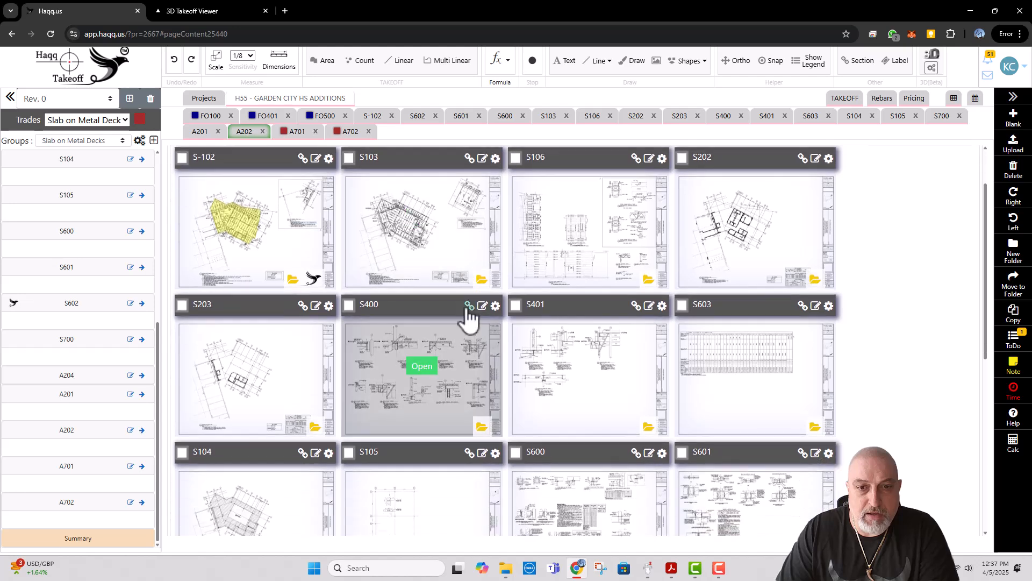
scroll(472, 309, down, 5)
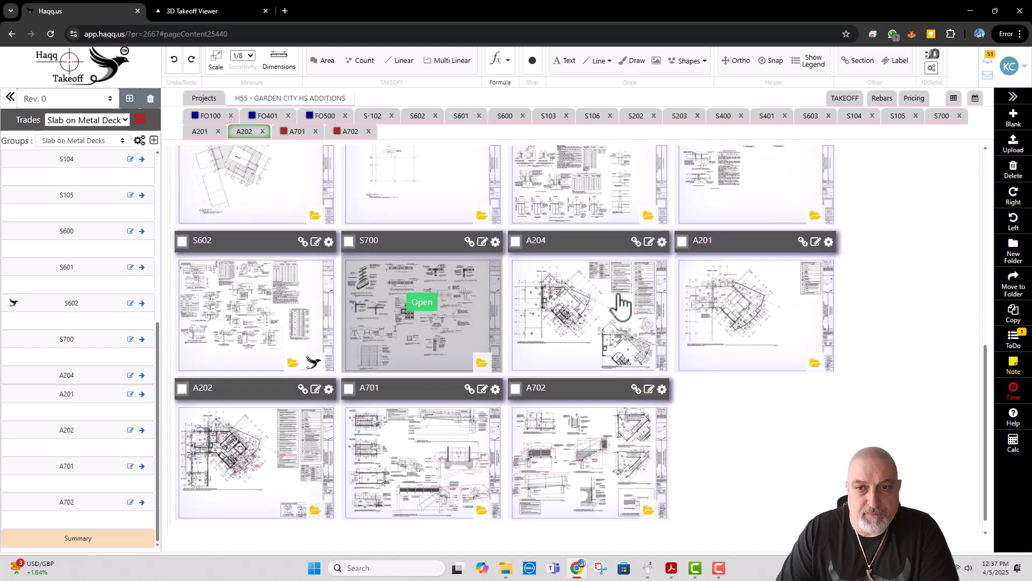
click(756, 302)
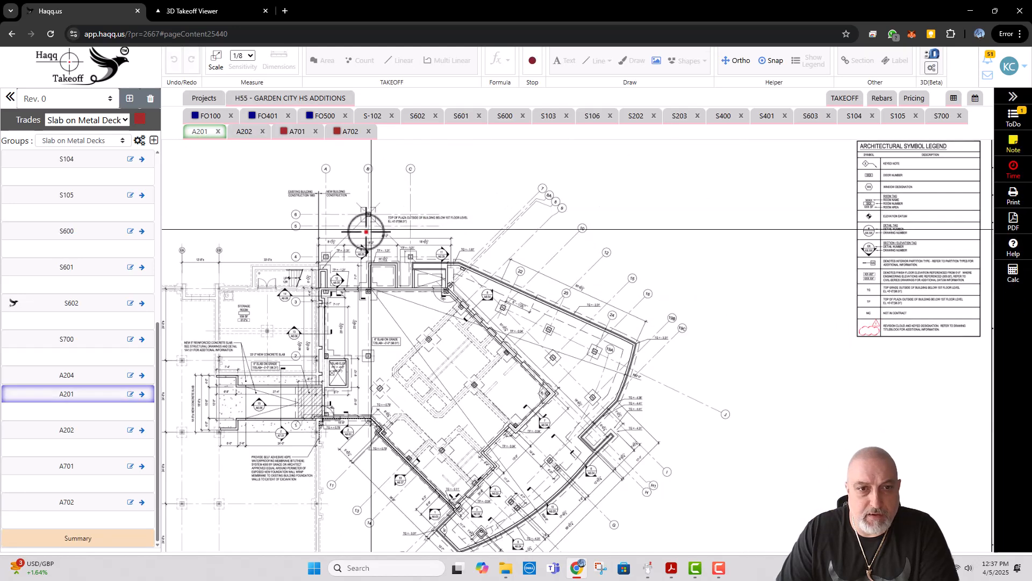
Step: Read the scale note below the foundation plan on sheet A201 and set the sheet's standard scale to 1/8" = 1' 0"
scroll(409, 350, down, 3)
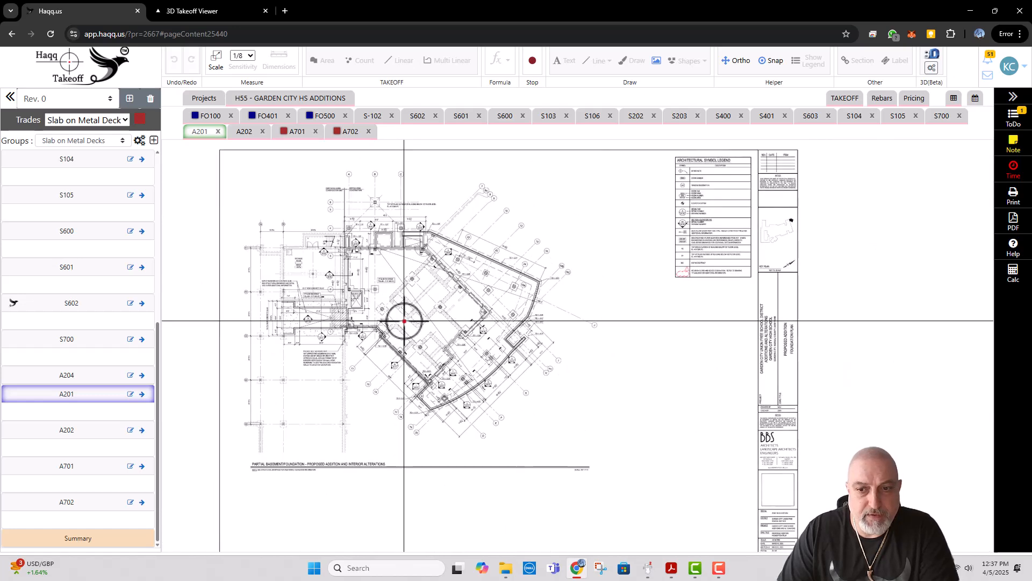
scroll(405, 321, down, 2)
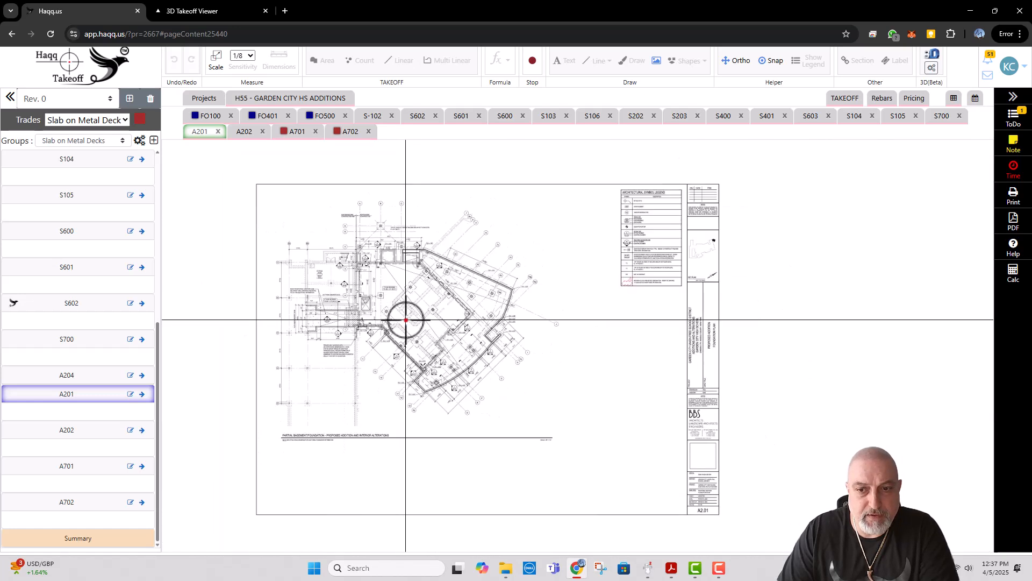
click(216, 61)
click(400, 97)
scroll(310, 451, up, 4)
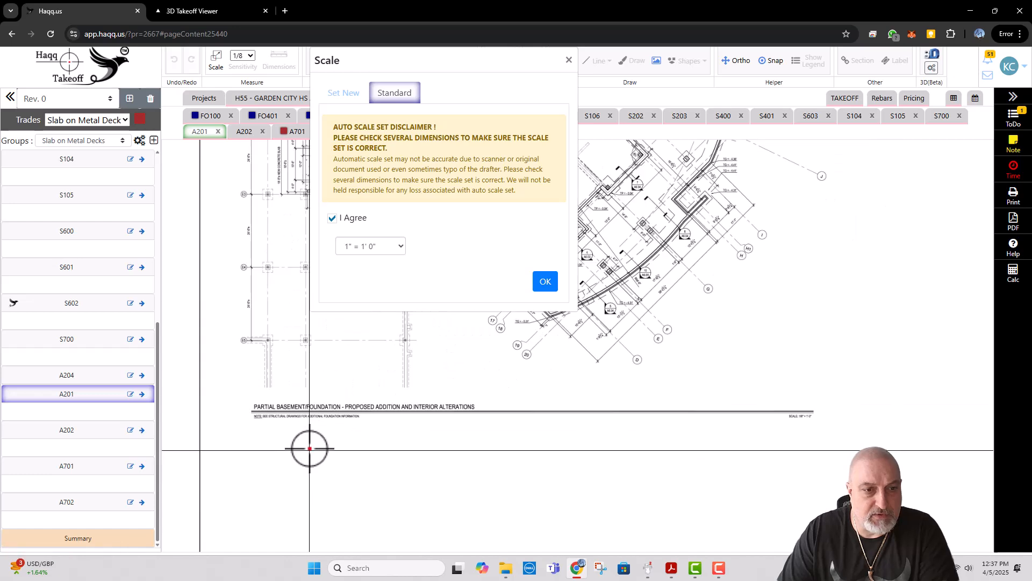
scroll(309, 448, up, 2)
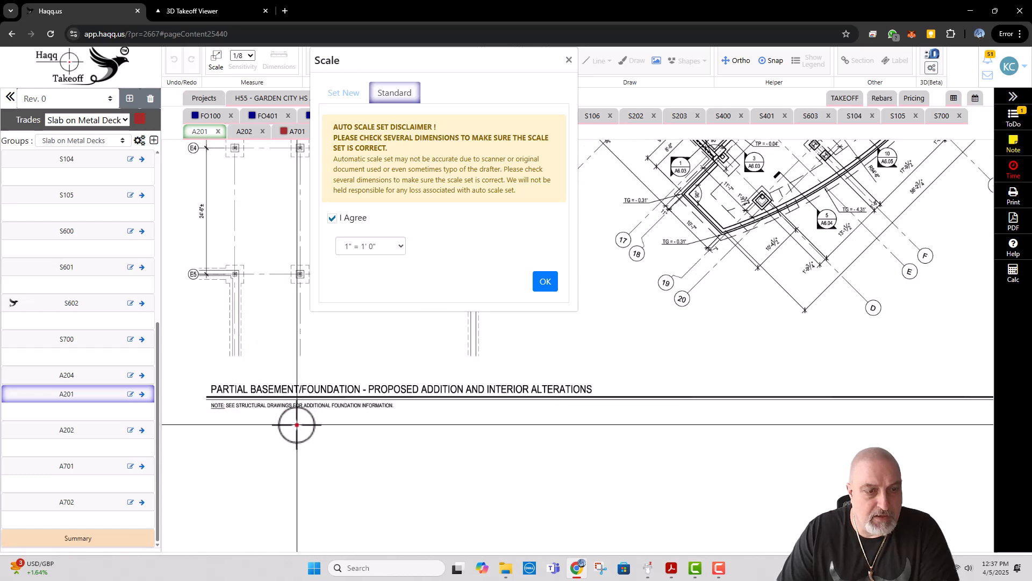
scroll(297, 425, down, 3)
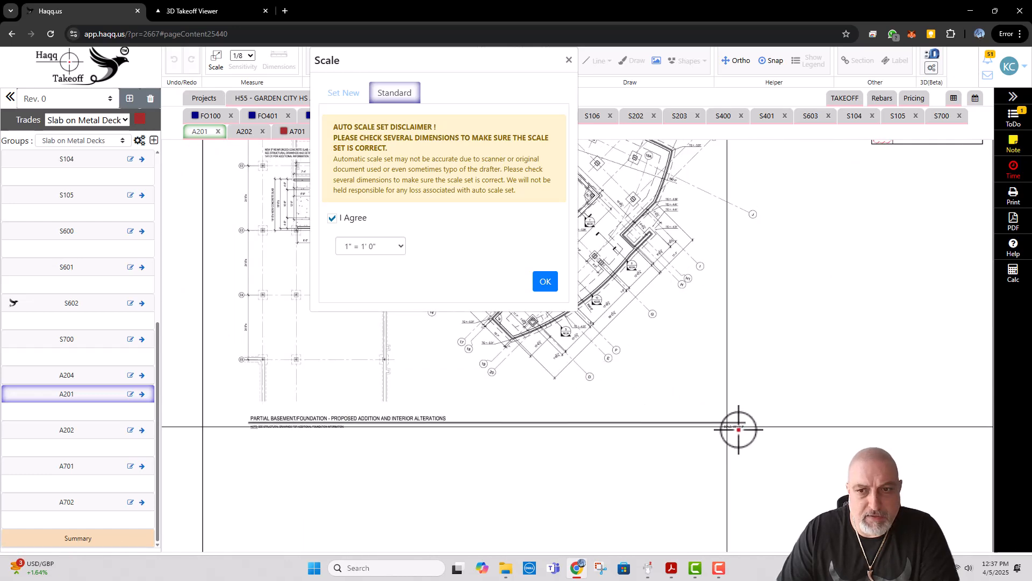
scroll(739, 429, up, 3)
click(366, 246)
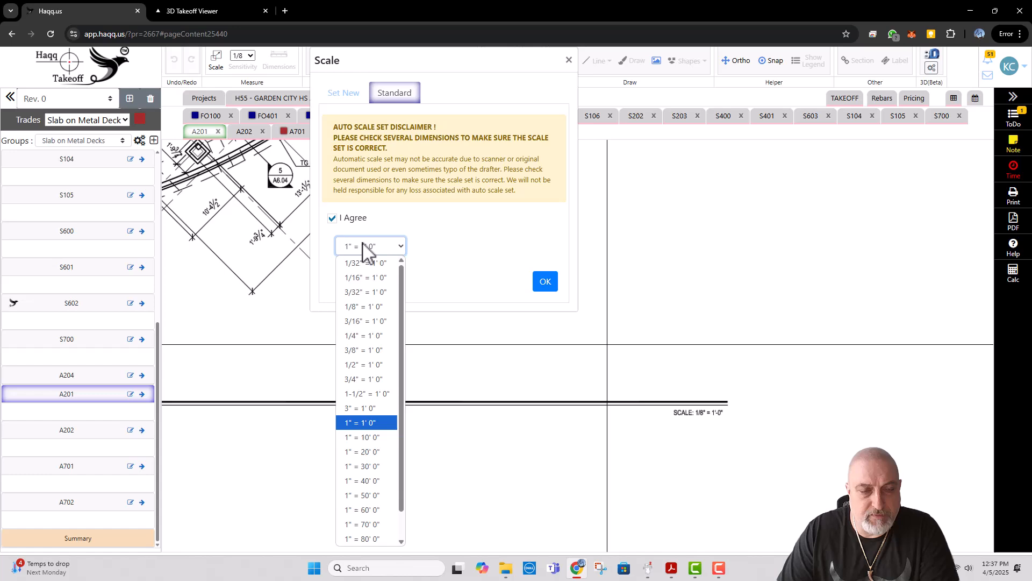
click(367, 306)
click(545, 281)
Step: Examine the foundation plan on sheet A201 around the ramp, elevator and upper walls
scroll(563, 362, down, 3)
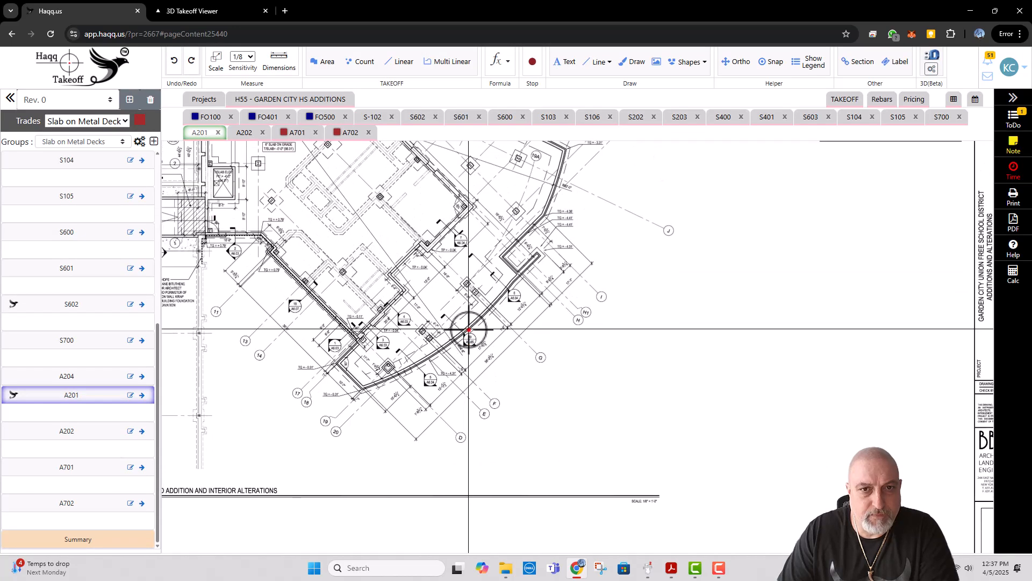
mouse_move(469, 329)
mouse_down()
mouse_move(472, 410)
mouse_move(531, 482)
mouse_move(558, 479)
mouse_up()
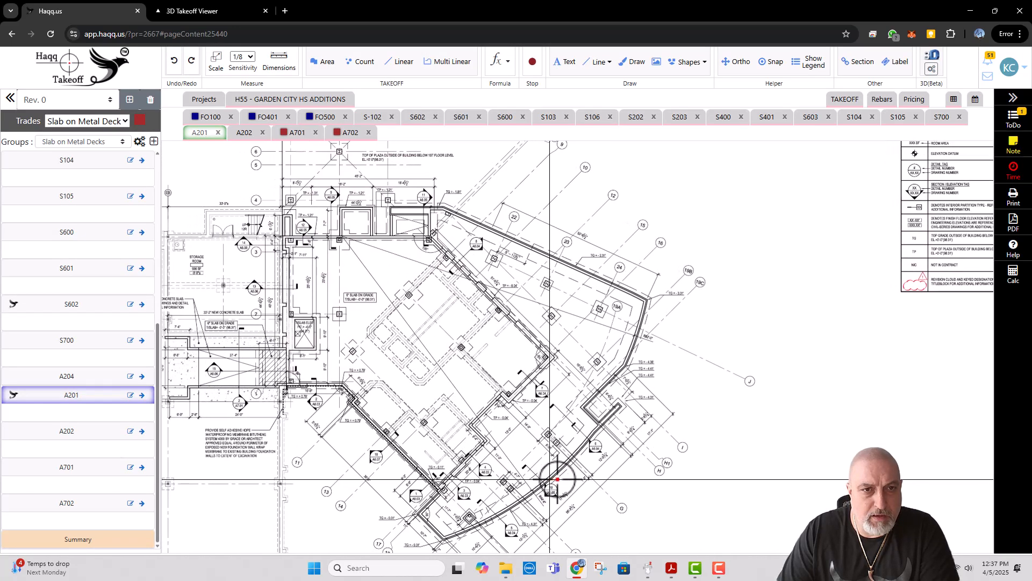
scroll(342, 238, up, 2)
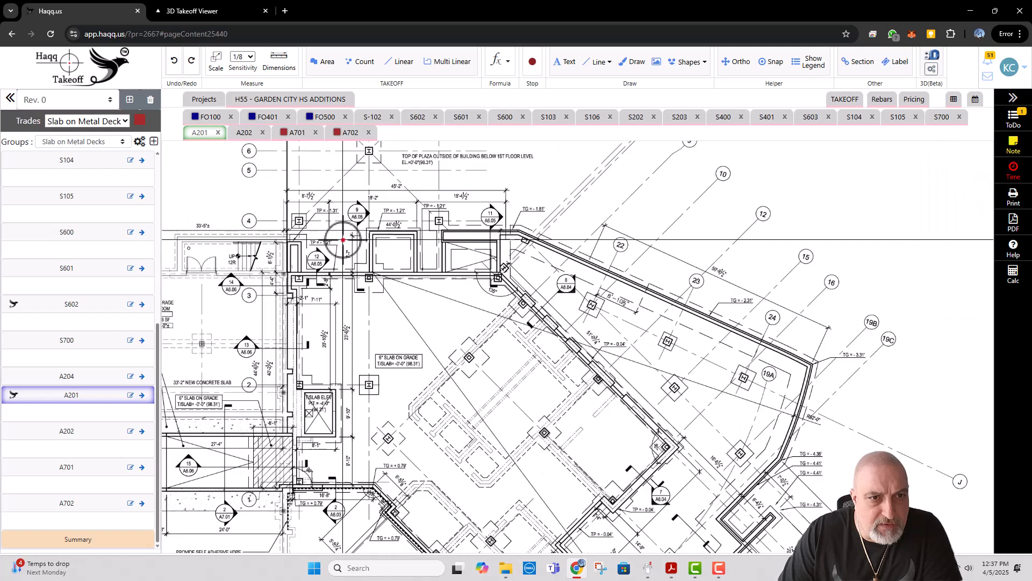
scroll(343, 239, down, 2)
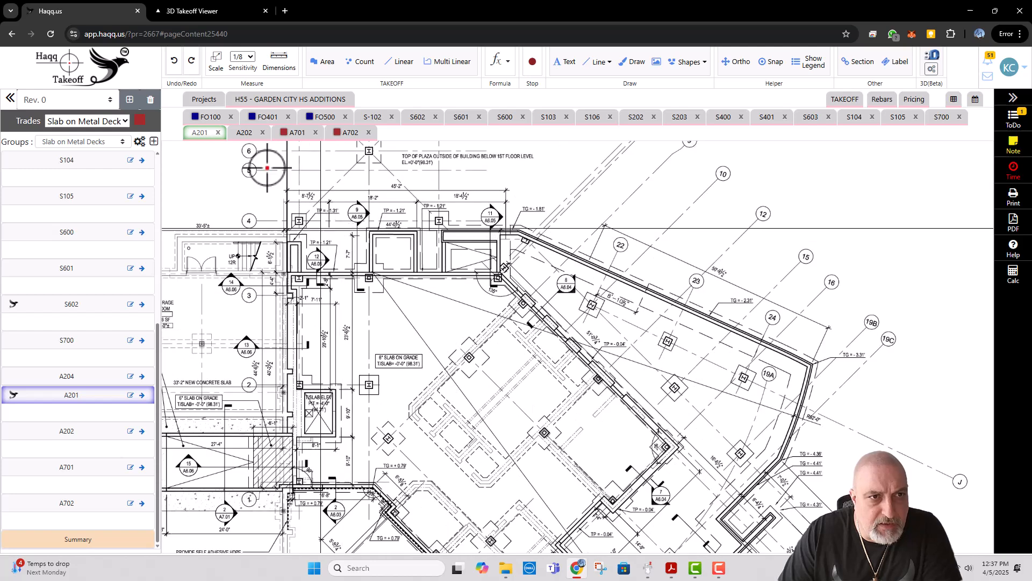
Step: Open sheet A202 and set its standard scale to 1/8" = 1' 0"
click(245, 132)
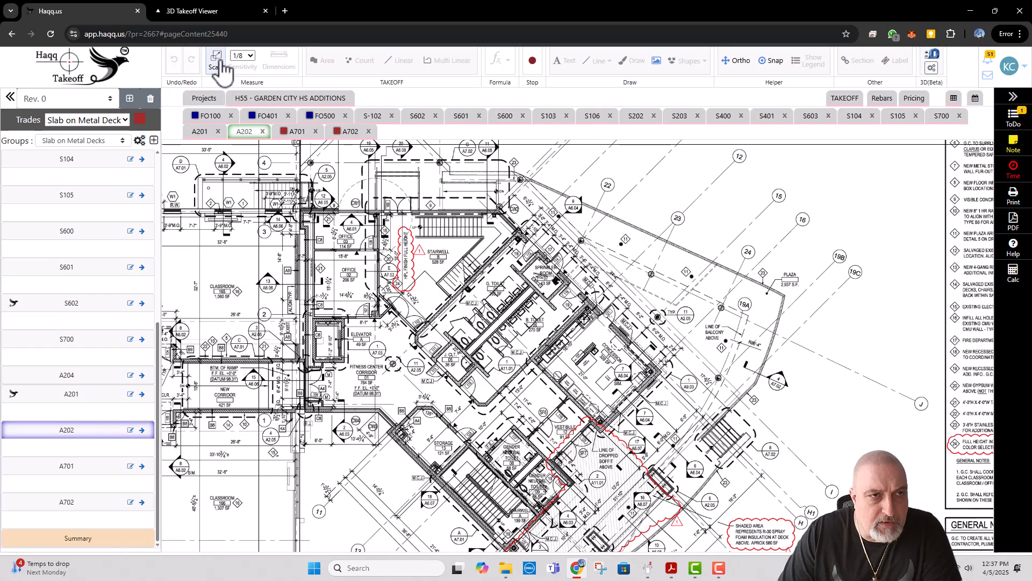
click(217, 62)
click(396, 94)
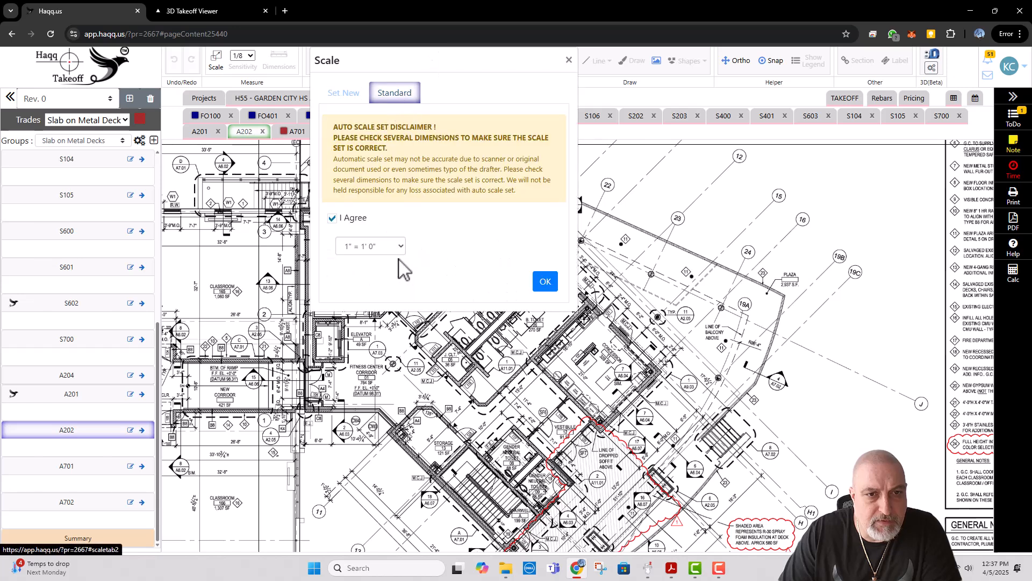
click(380, 247)
click(371, 307)
click(545, 281)
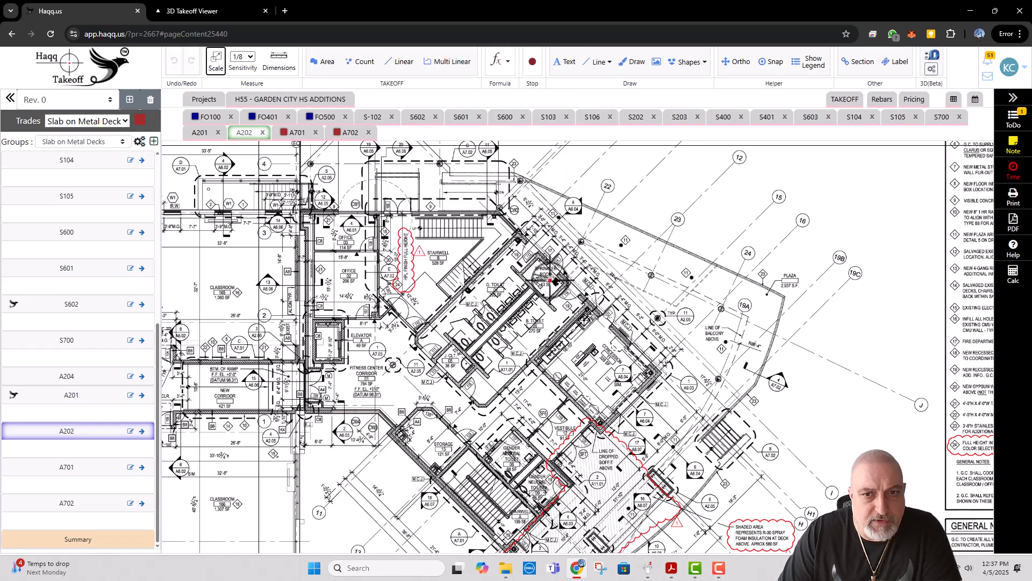
Step: Examine the plaza and exterior stair area on sheet A202 and return to the project's drawing overview
scroll(414, 319, down, 2)
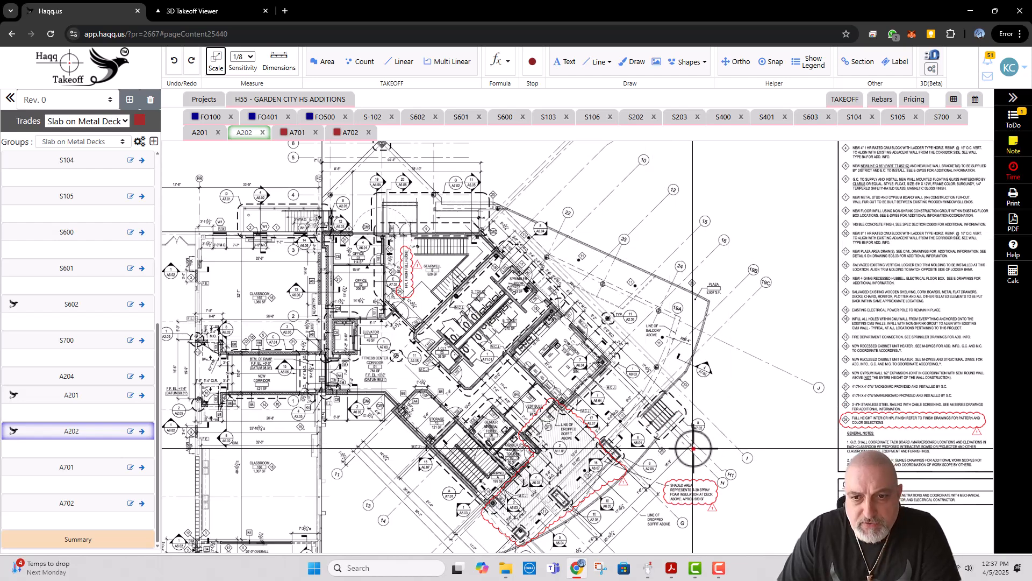
scroll(694, 448, up, 2)
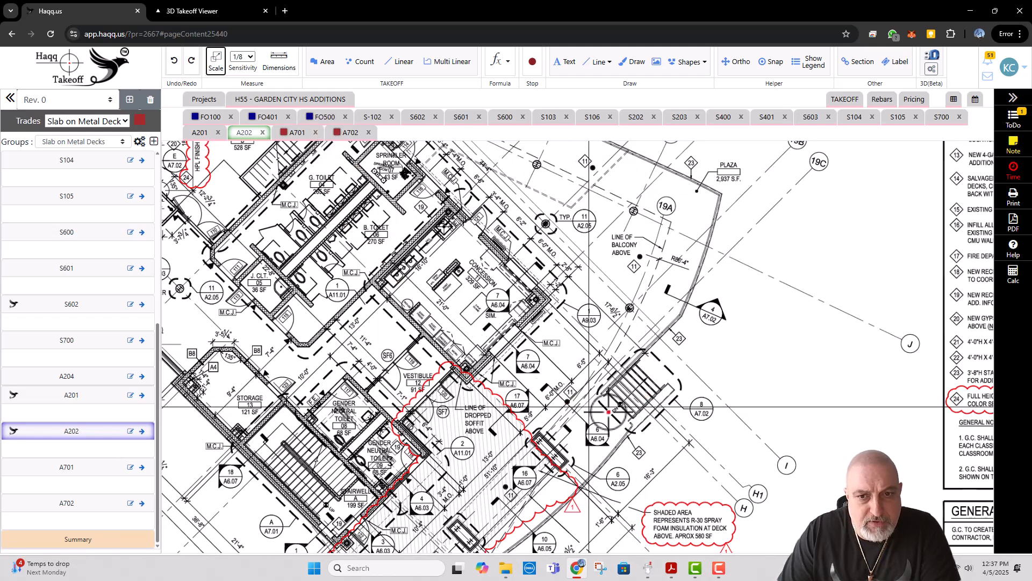
scroll(599, 386, down, 2)
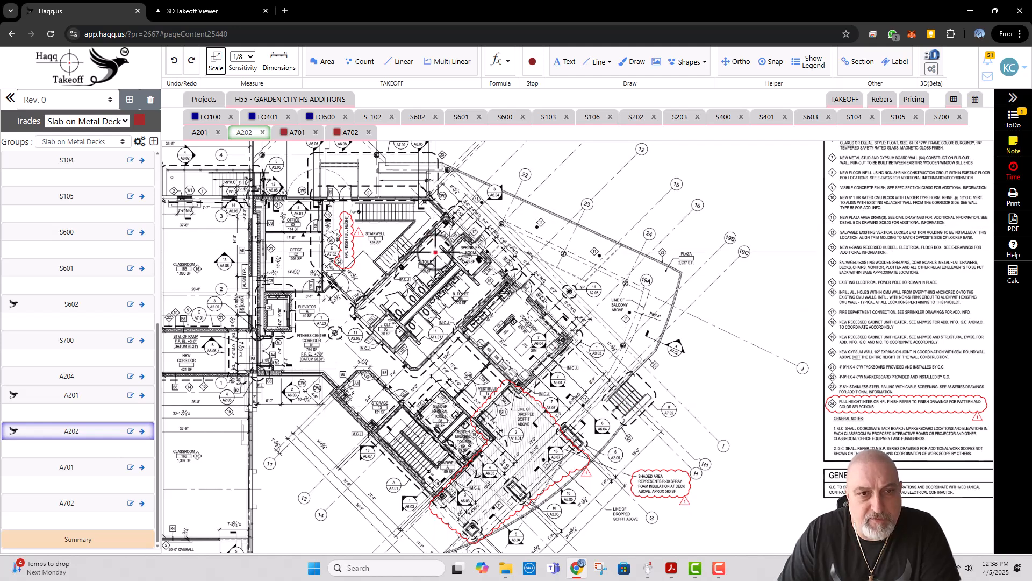
click(317, 100)
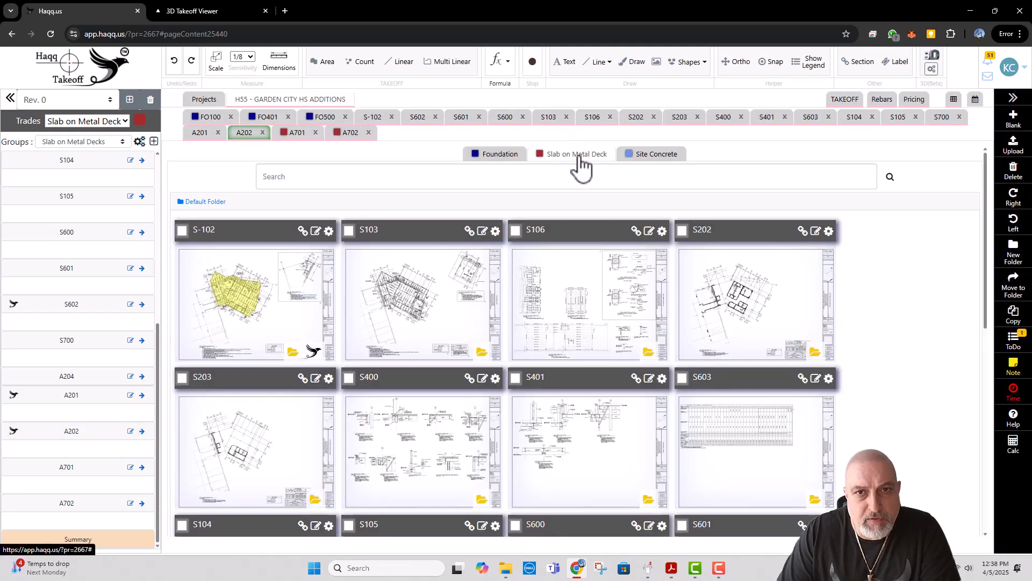
Step: Switch to the Foundation trade and list the pages of the stored civil and architectural PDF
click(492, 155)
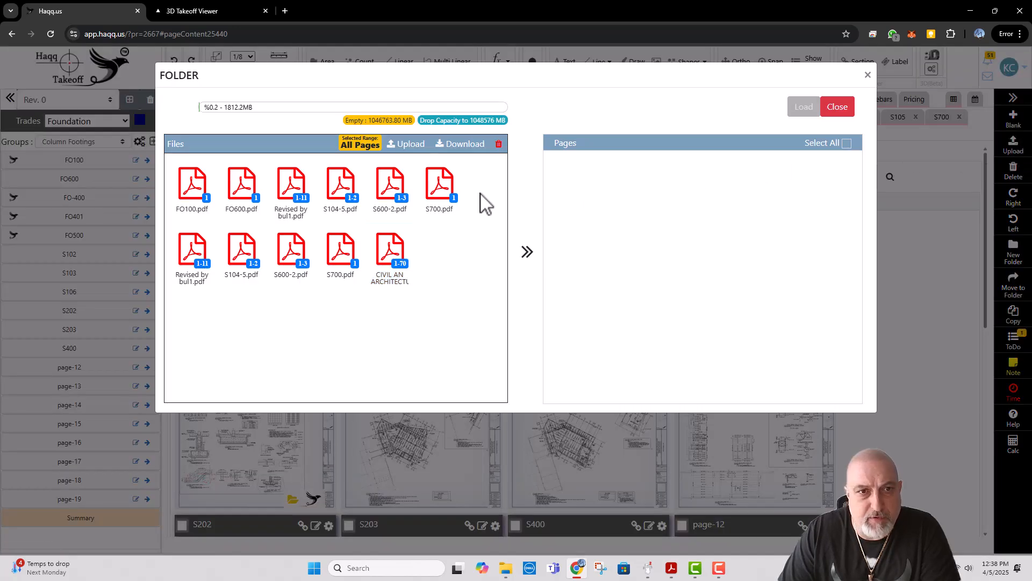
click(392, 257)
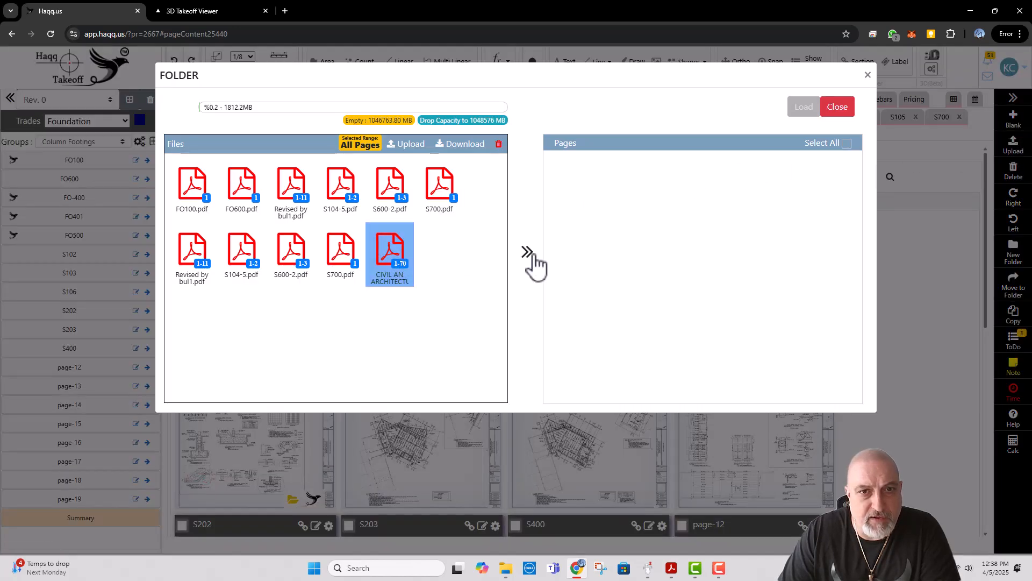
click(530, 264)
Step: Select the unnamed floor plan page and the adjacent "Pages from 24-145 Bid Addendum No 1" first floor plan for loading
scroll(728, 295, down, 5)
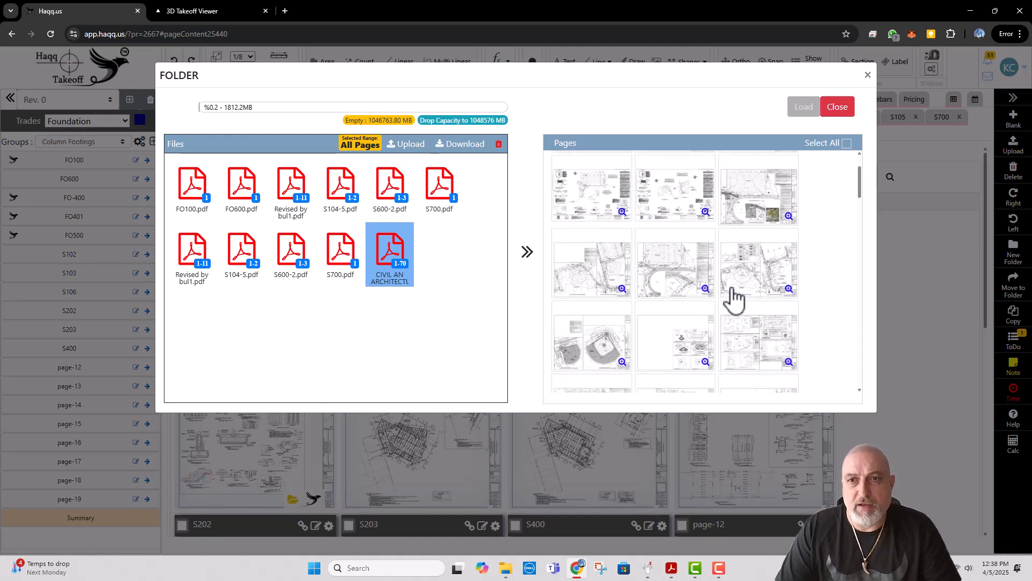
scroll(741, 290, down, 4)
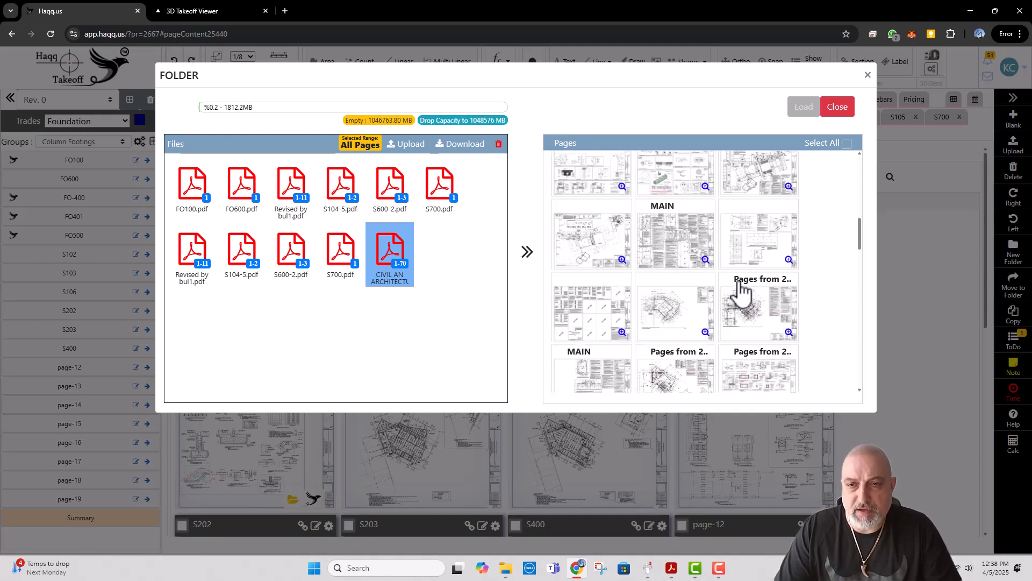
scroll(740, 284, down, 1)
mouse_move(790, 281)
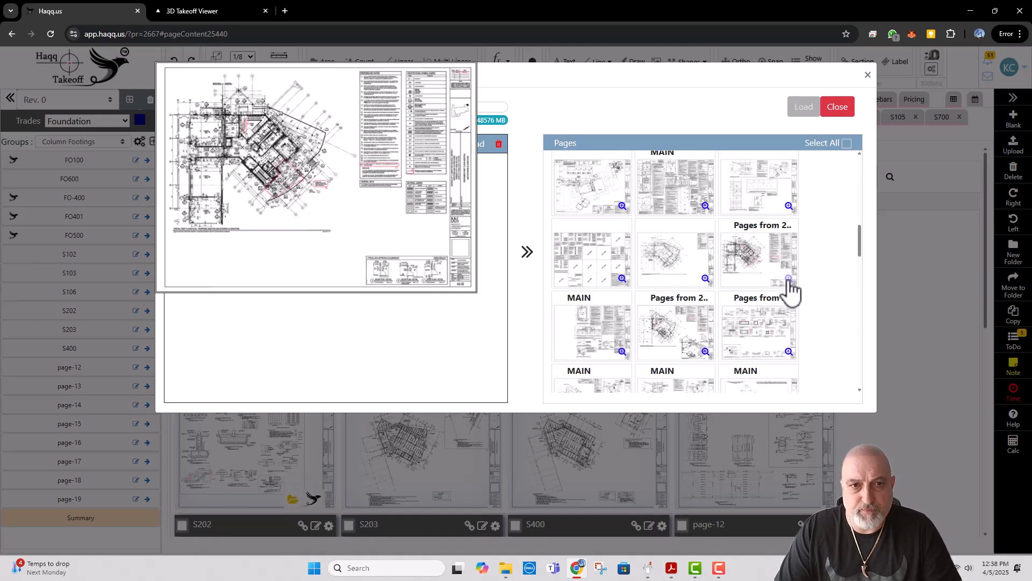
click(692, 268)
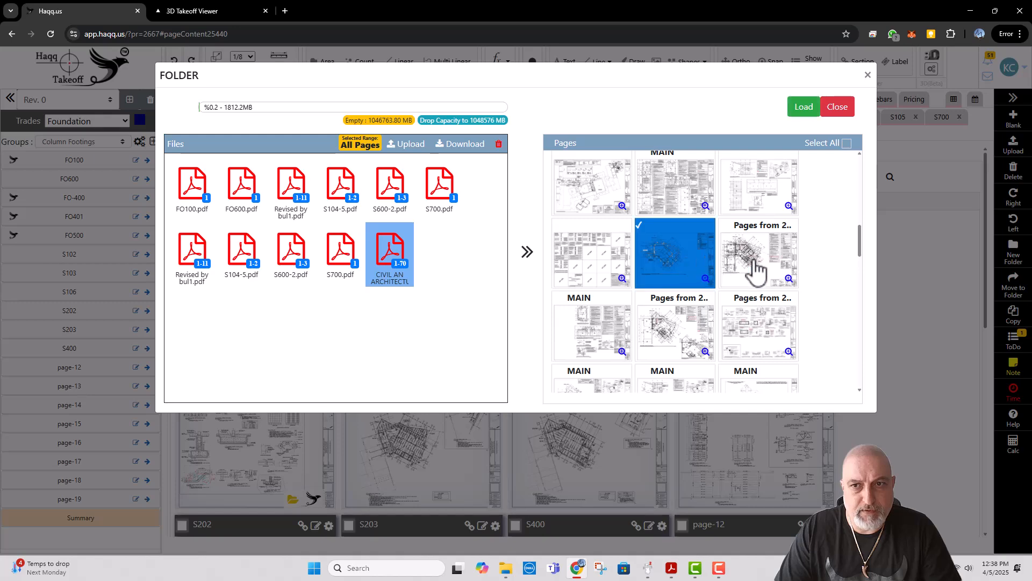
click(757, 271)
Step: Add the two A3.04-A3.05-A6.07-A7.01-A7.02 detail pages to the selection and load the selected pages into the Foundation trade
scroll(769, 303, down, 5)
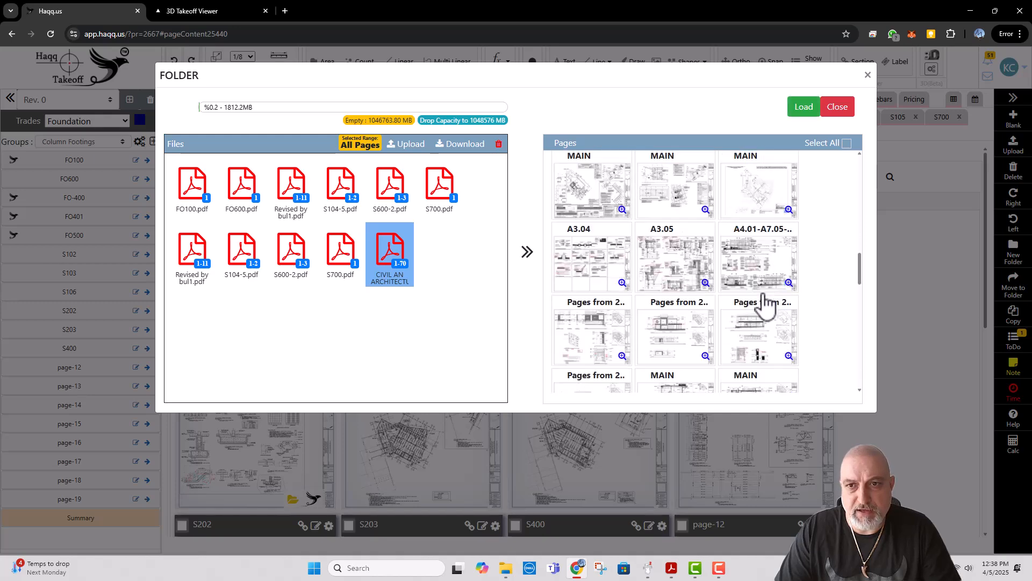
mouse_move(706, 266)
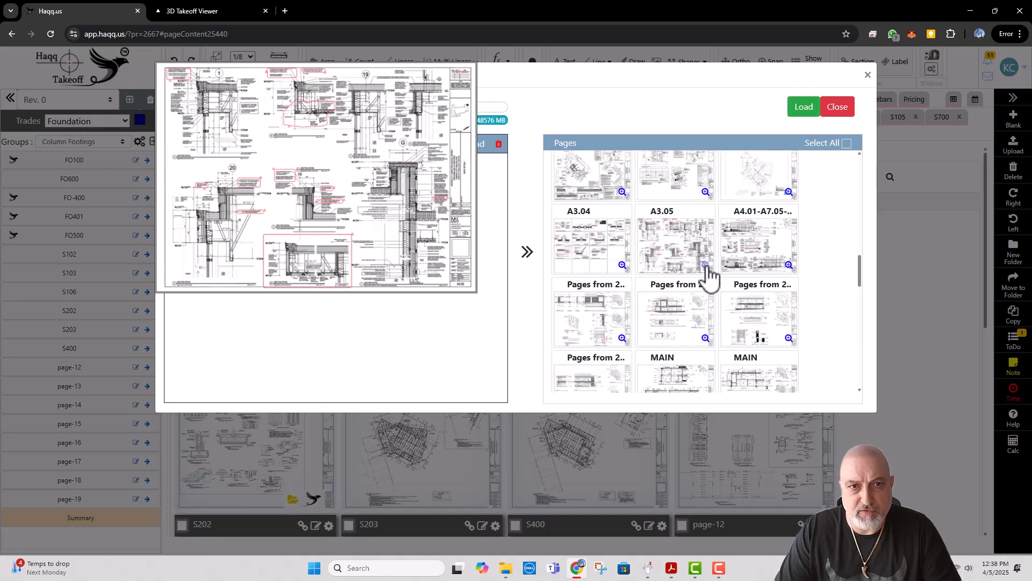
mouse_move(789, 265)
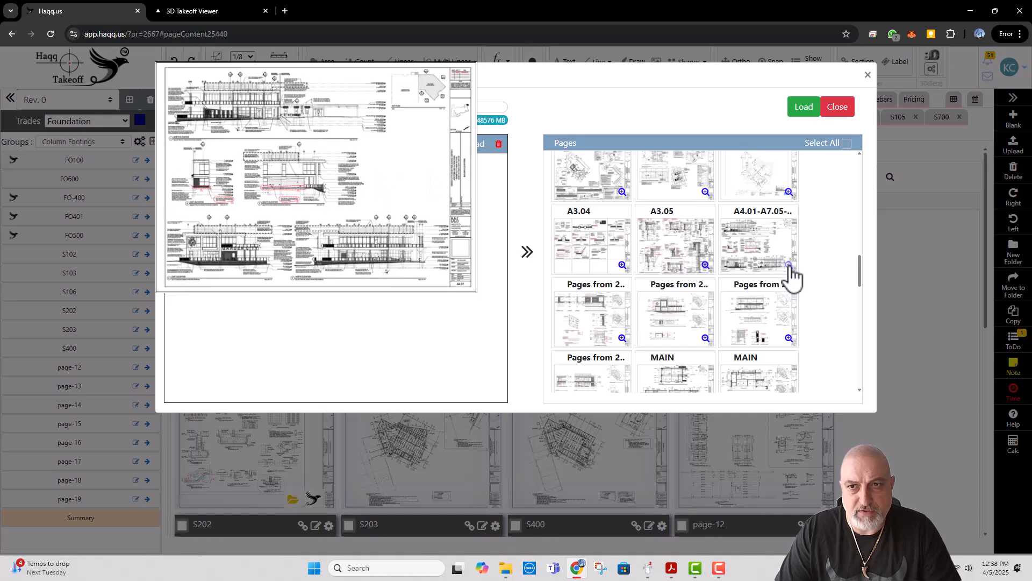
scroll(745, 283, down, 2)
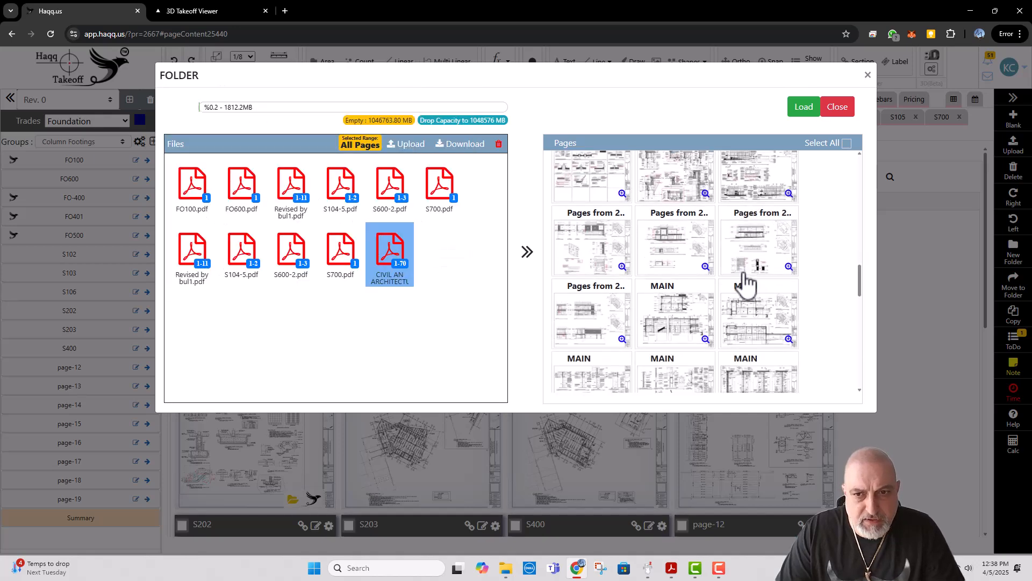
mouse_move(706, 214)
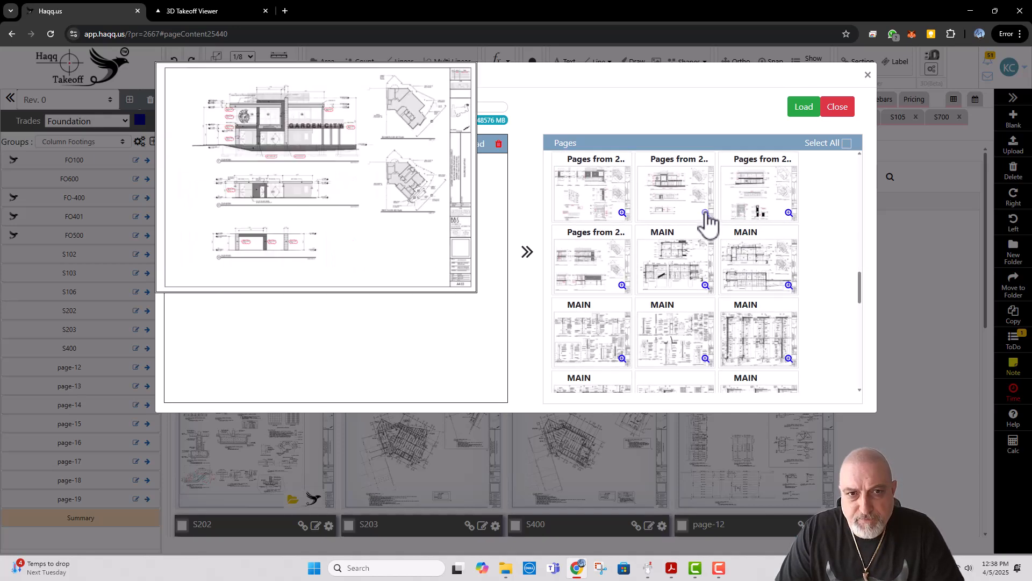
scroll(706, 220, down, 4)
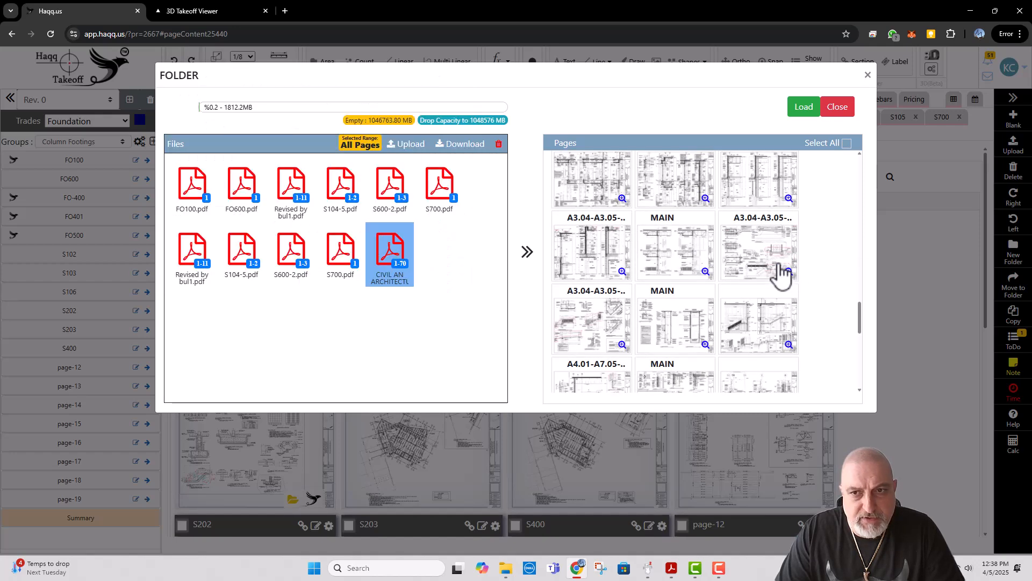
click(779, 271)
click(610, 316)
click(795, 111)
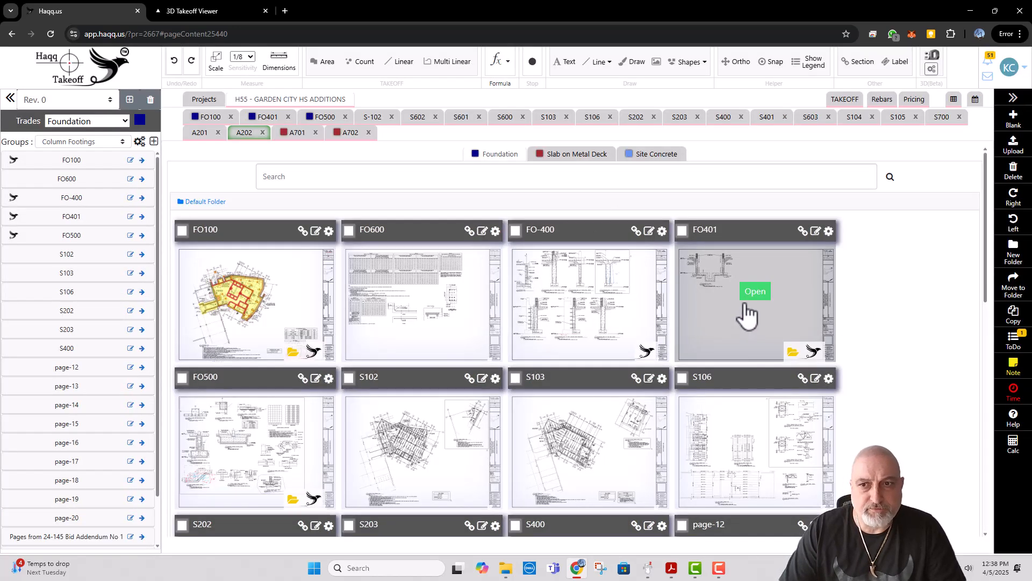
Step: Open the loaded "Pages from 24-145 Bid Addendum No 1" page, check its sheet number and rename it A202
scroll(747, 314, down, 6)
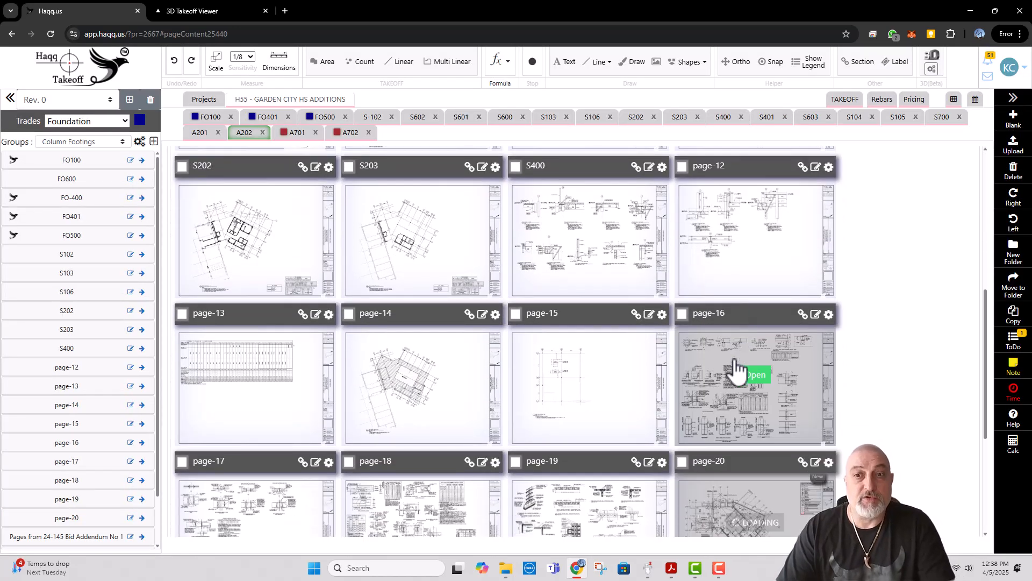
scroll(737, 369, down, 5)
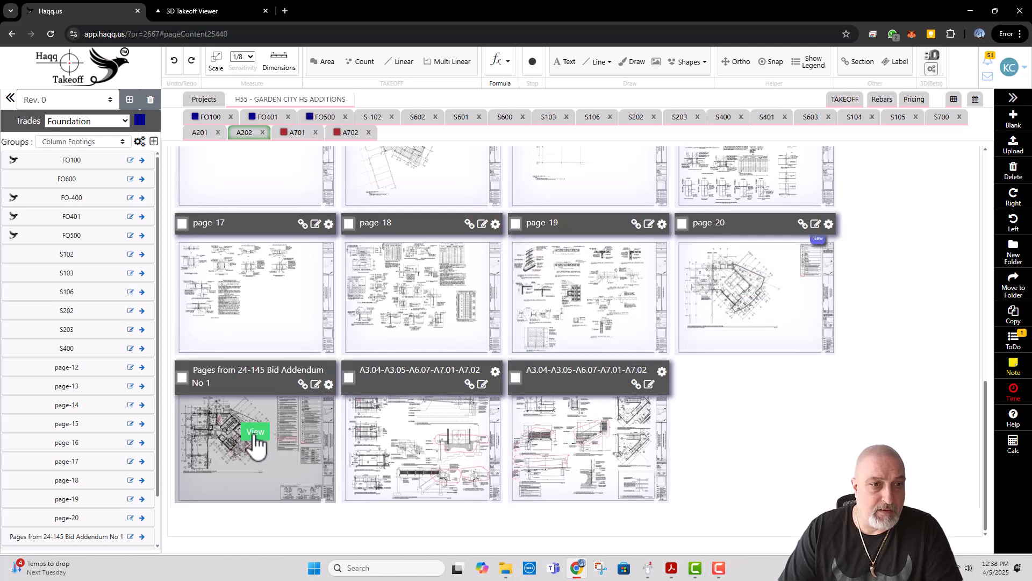
click(255, 432)
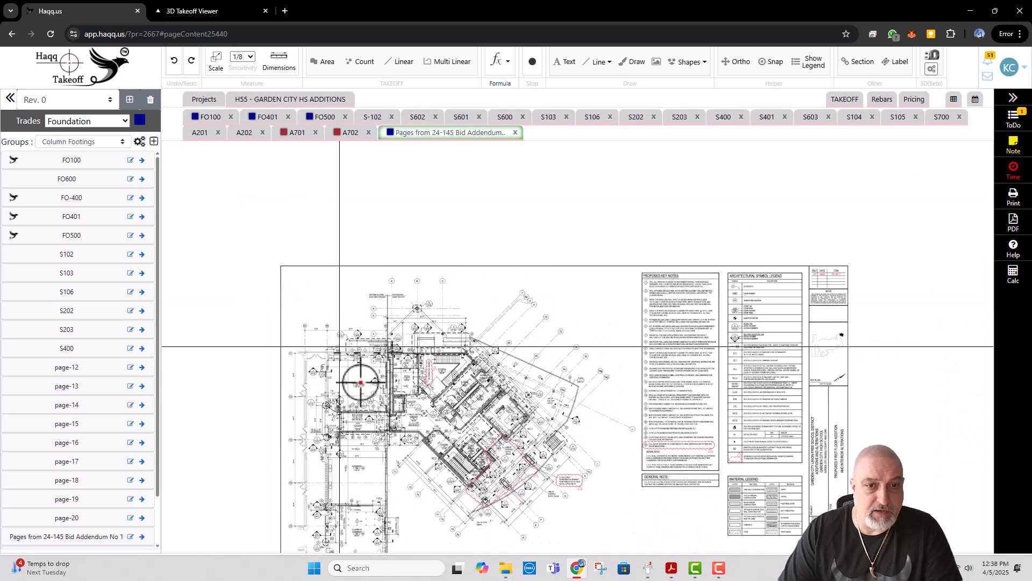
drag(385, 408, 350, 251)
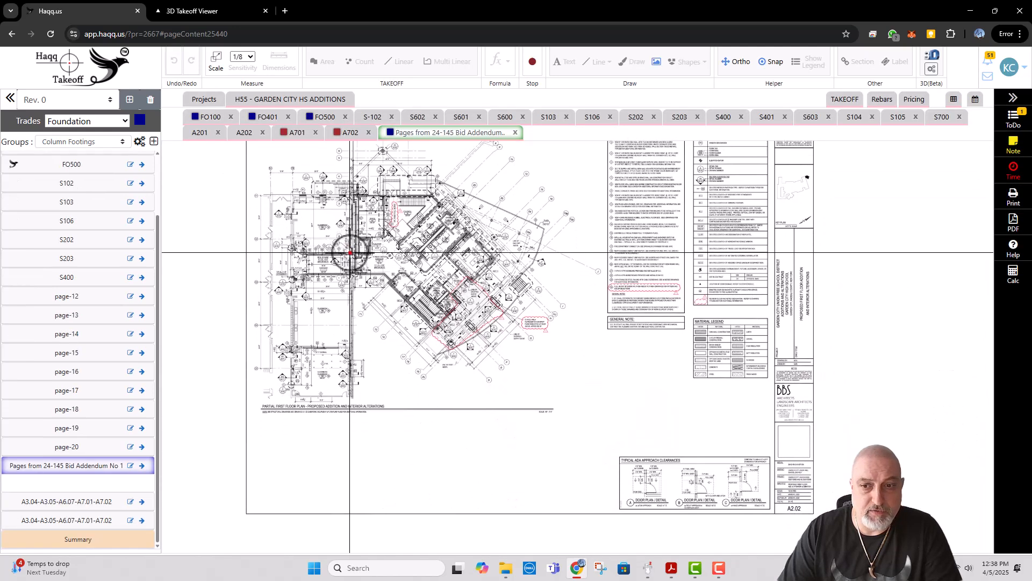
click(131, 465)
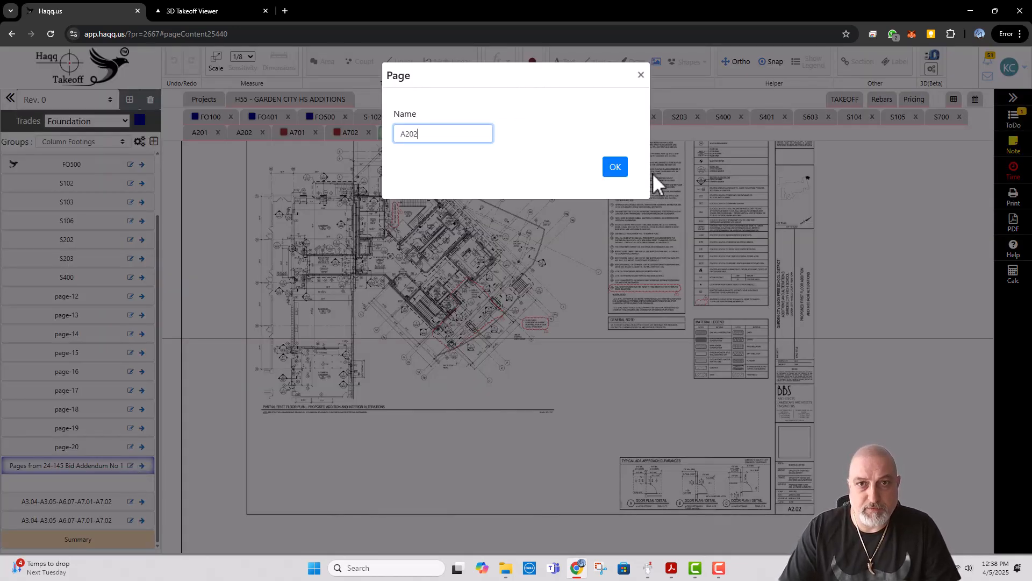
click(615, 166)
Step: Inspect the exterior plaza stairs on sheet A202 and open the last loaded A3.04-A3.05-A6.07-A7.01-A7.02 page from the drawing overview
scroll(516, 296, up, 2)
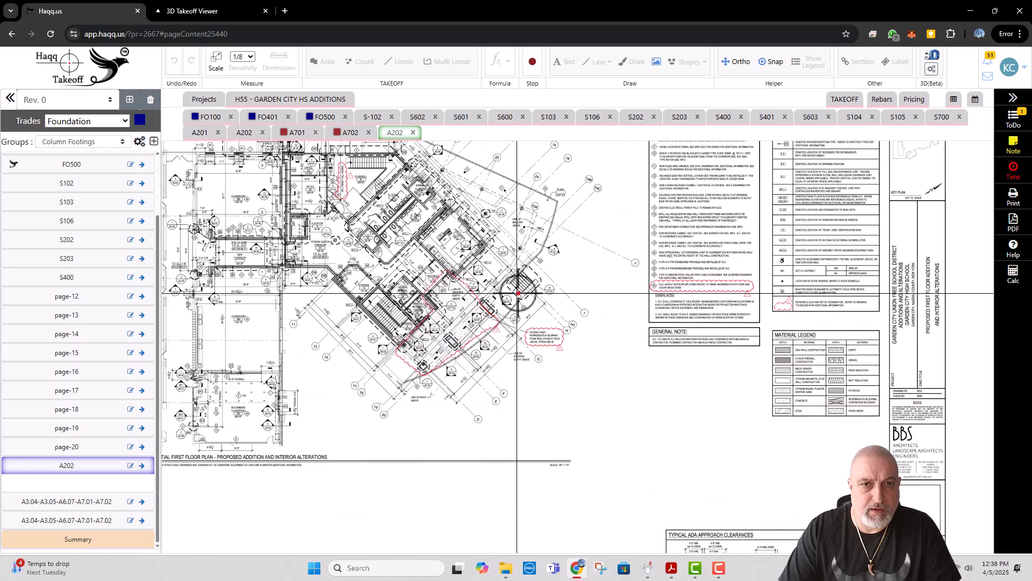
scroll(518, 293, up, 3)
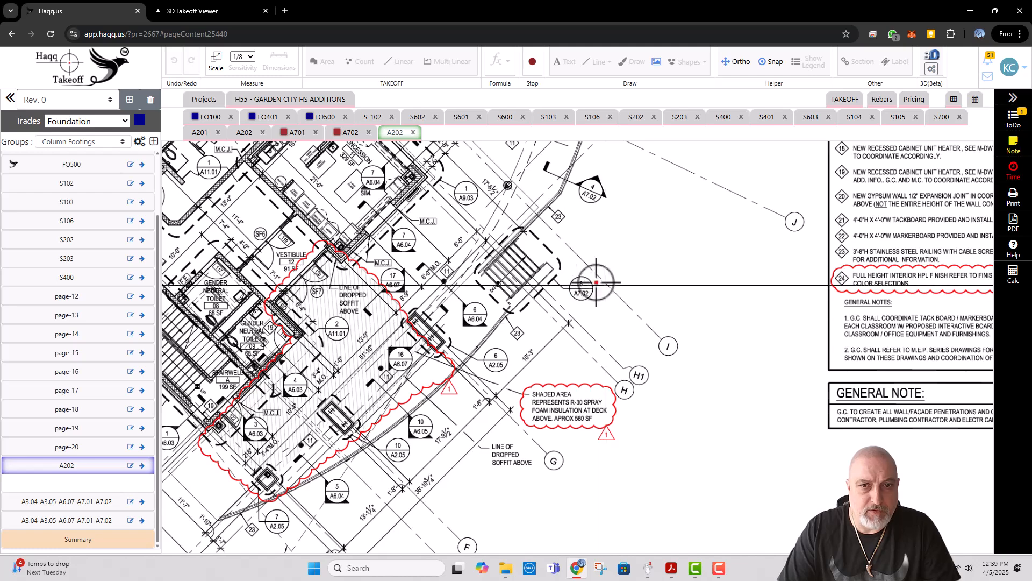
click(290, 102)
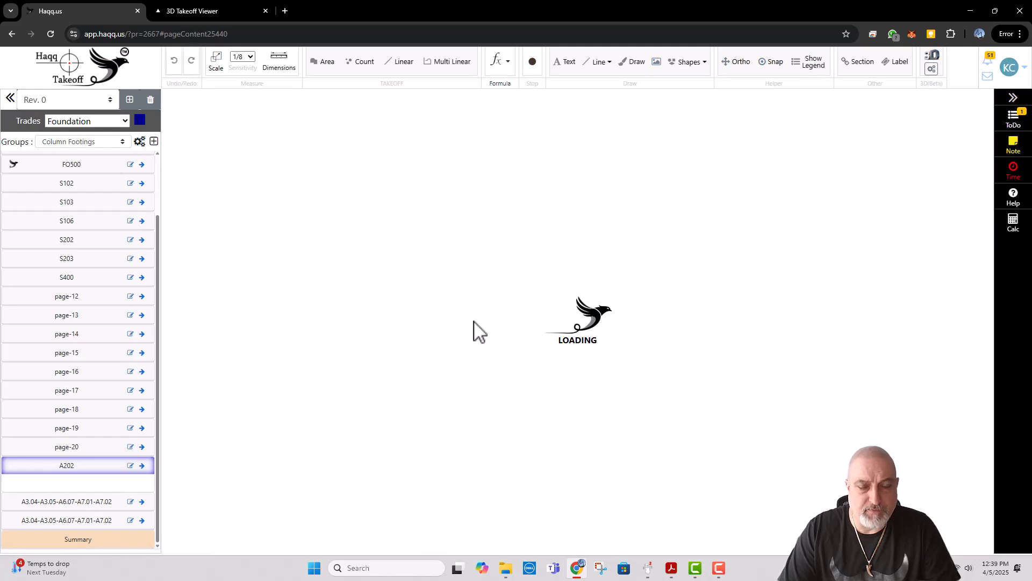
scroll(472, 344, down, 6)
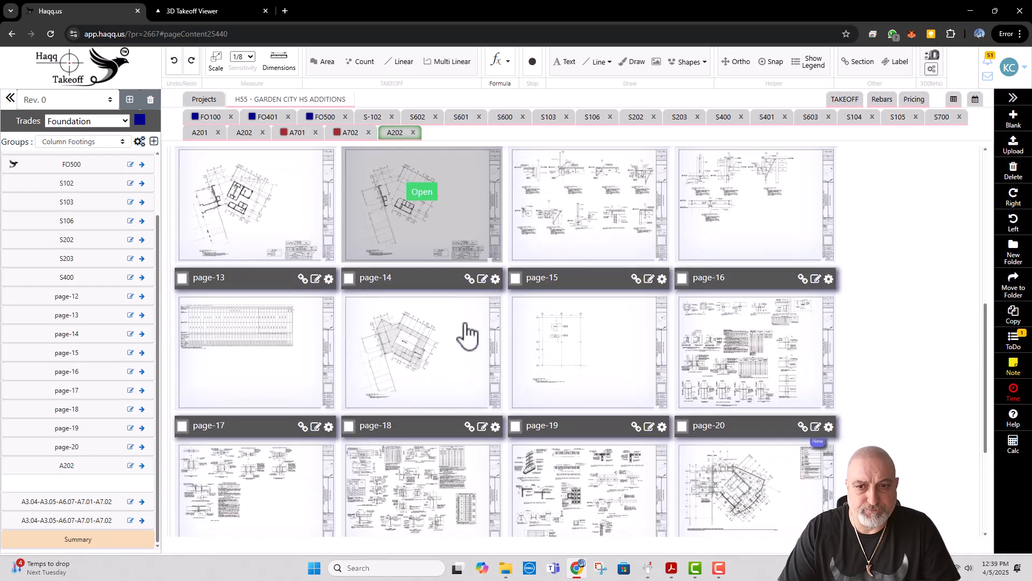
scroll(468, 335, down, 3)
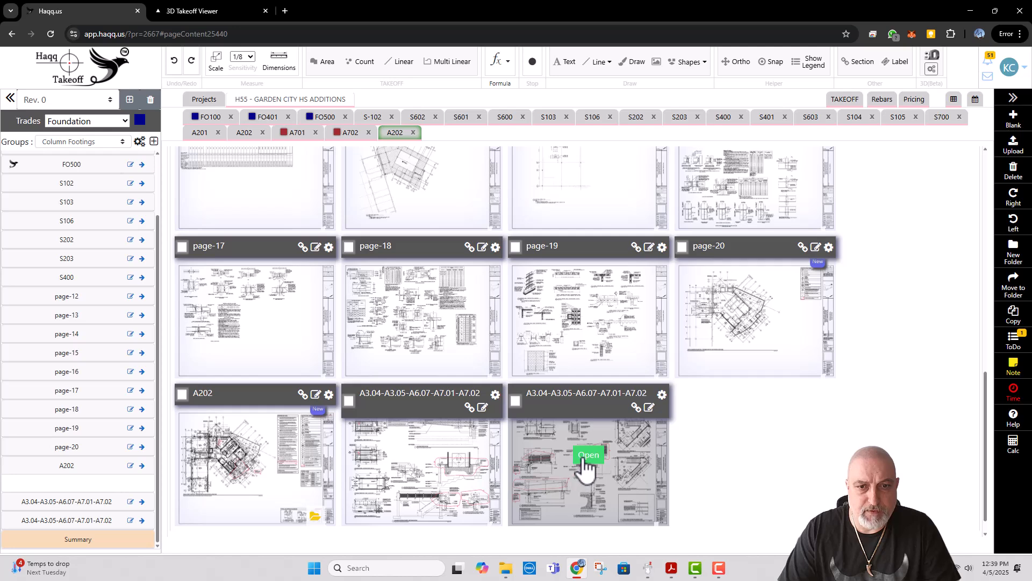
click(588, 455)
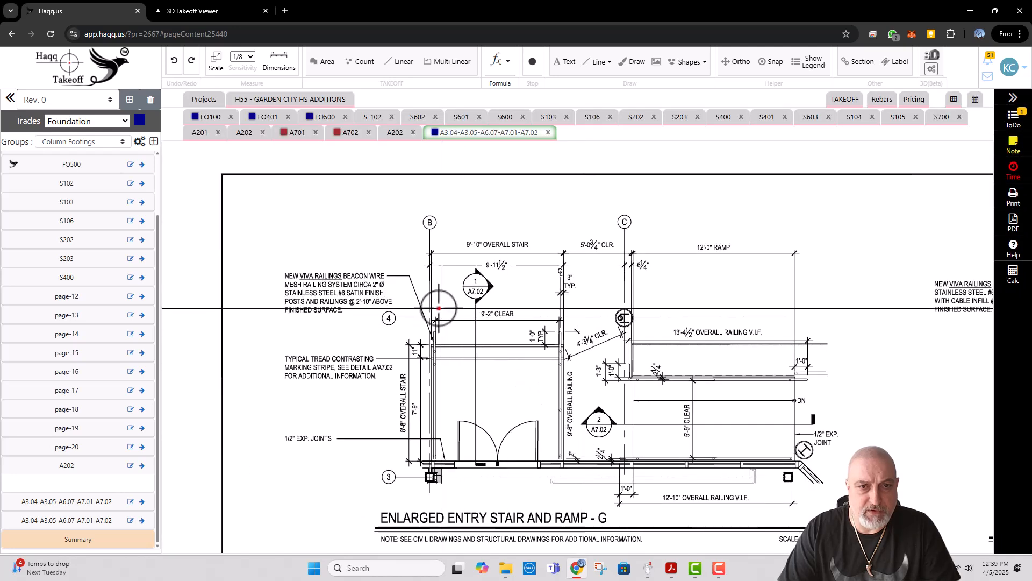
drag(452, 291, 444, 263)
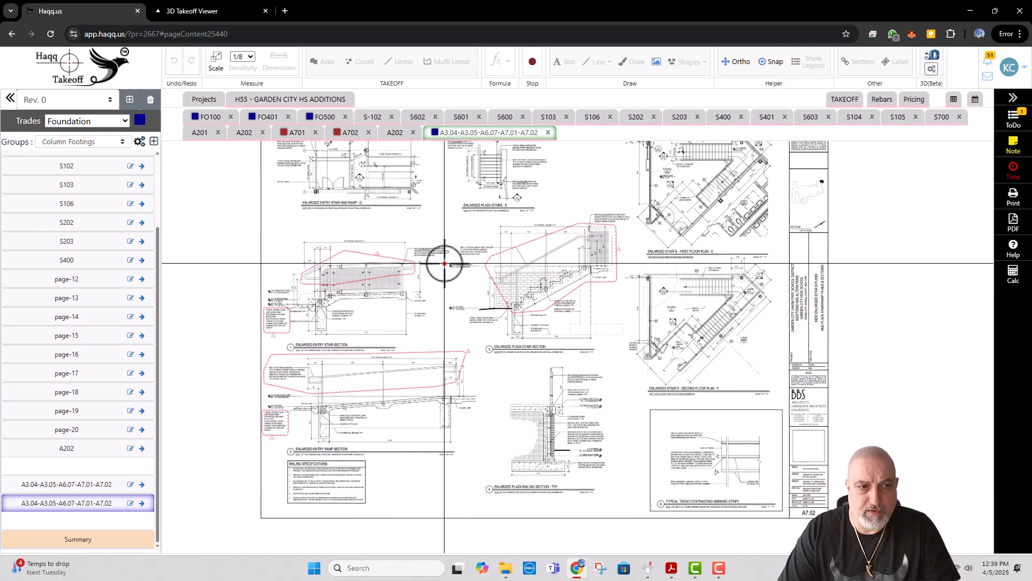
Step: Rename the two A3.04-A3.05-A6.07-A7.01-A7.02 pages as A701 and A702, in list order
click(130, 484)
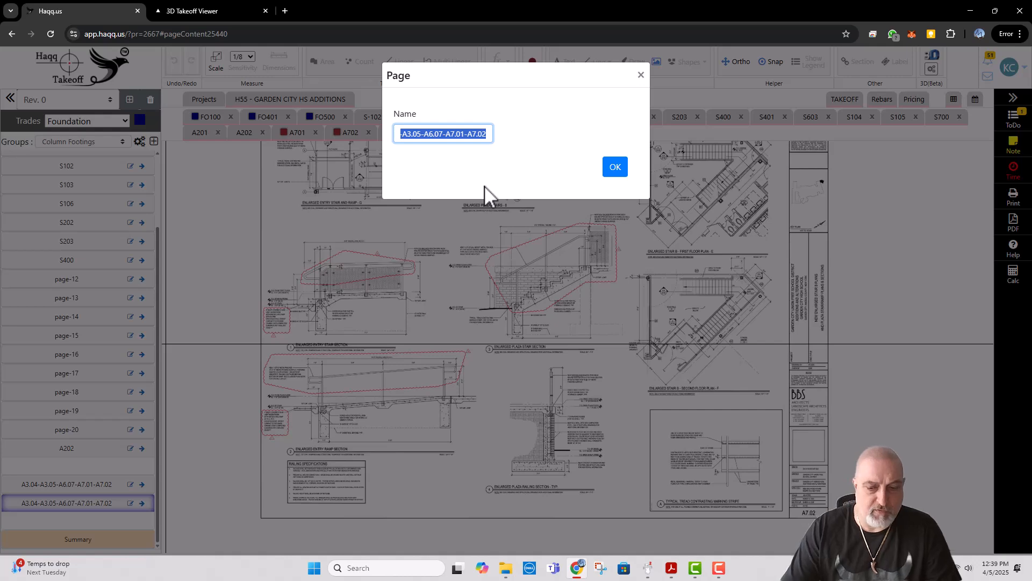
text(A701)
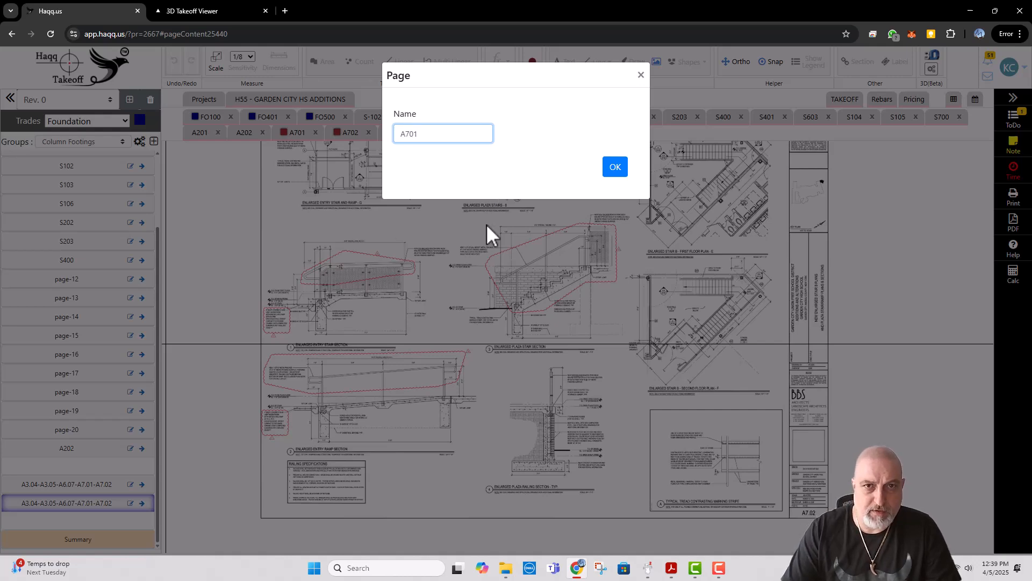
click(619, 167)
click(130, 503)
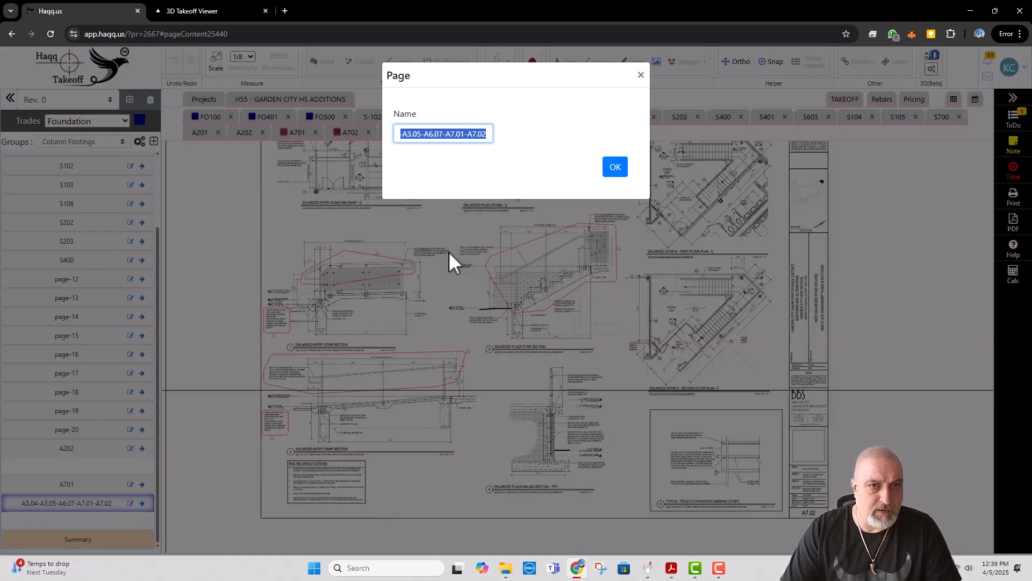
text(A702)
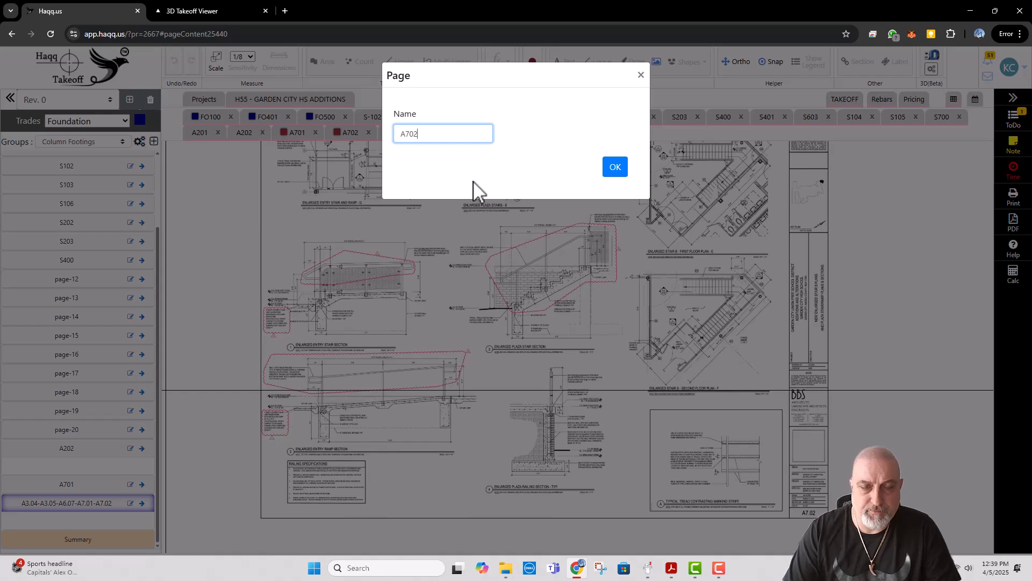
click(612, 168)
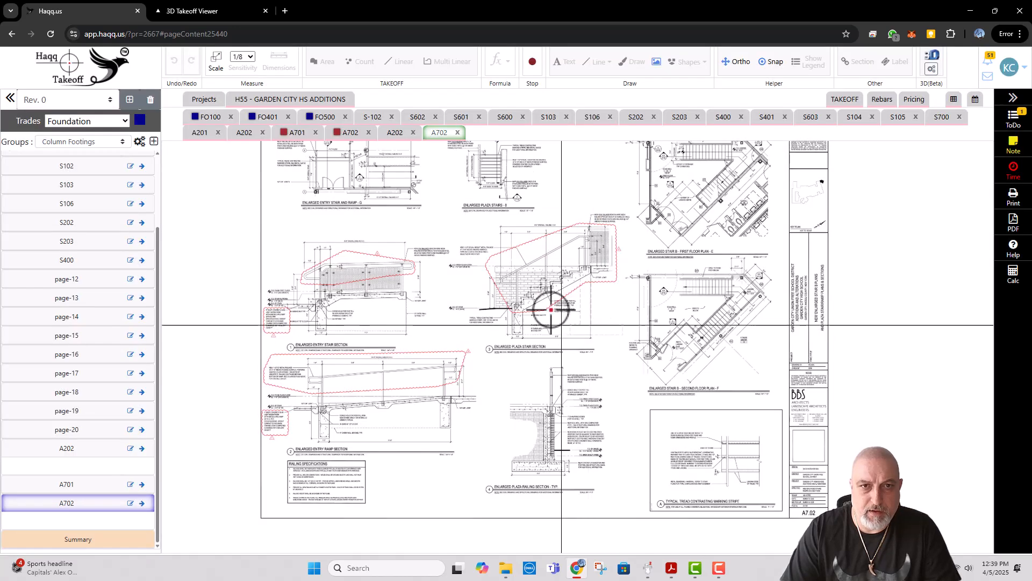
Step: Check the Enlarged Plaza Stairs plan on sheet A702 and set the sheet's standard scale to 1/8" = 1' 0"
scroll(546, 306, up, 5)
drag(502, 250, 509, 282)
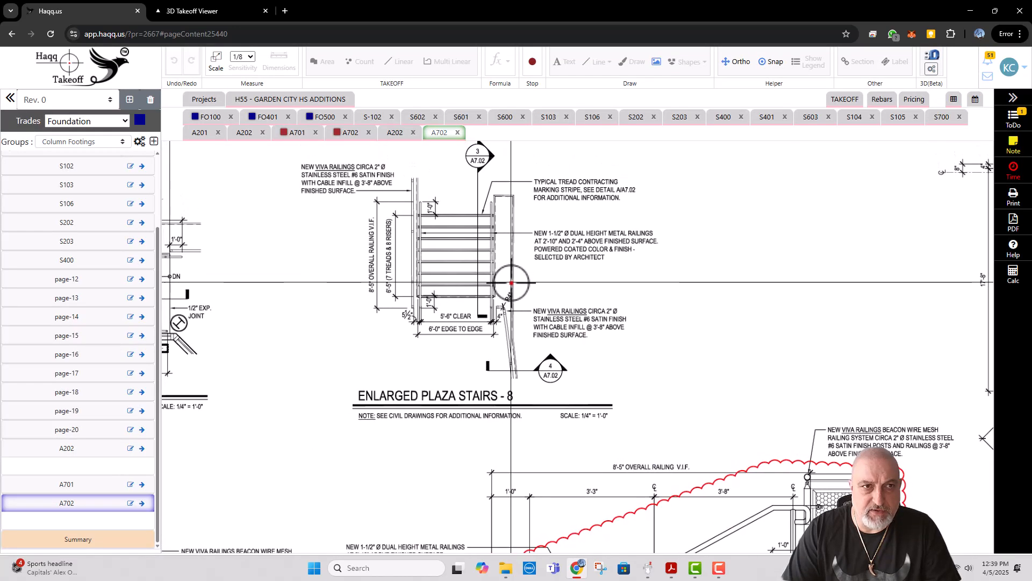
click(216, 60)
click(393, 96)
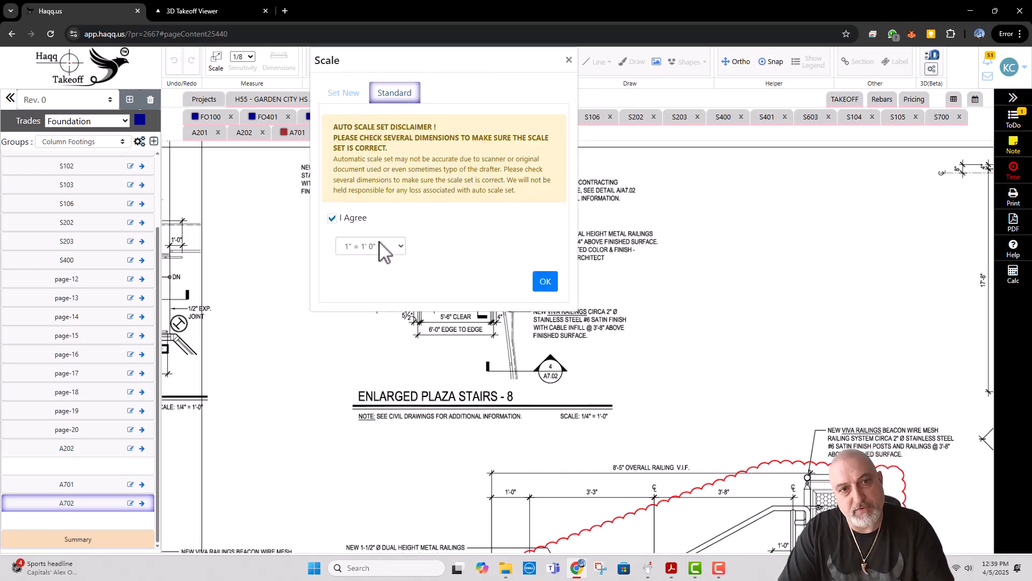
click(379, 252)
click(370, 307)
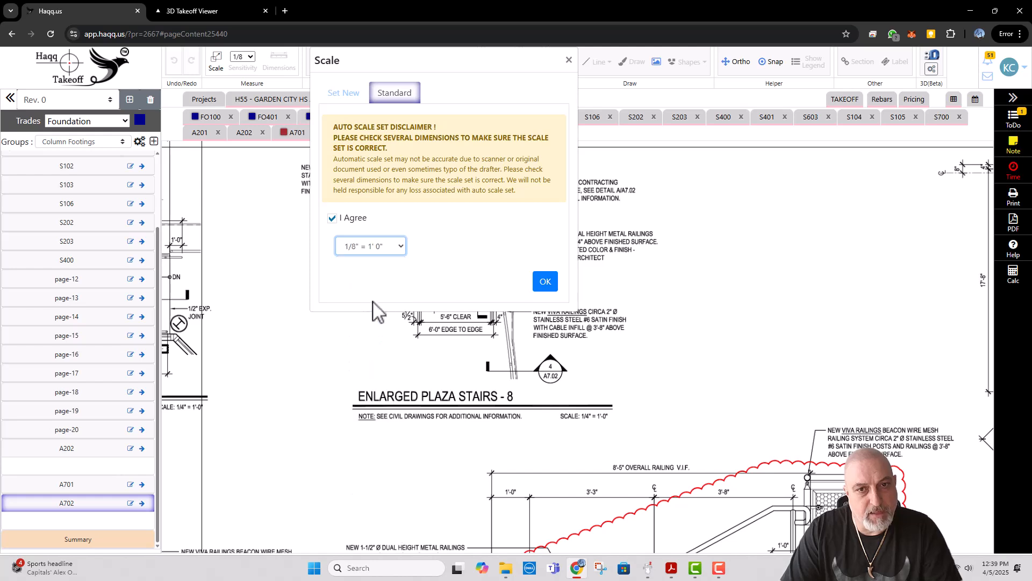
click(541, 284)
Step: Draw a freehand line along the side wall next to the stairs in the Enlarged Plaza Stairs plan
click(627, 63)
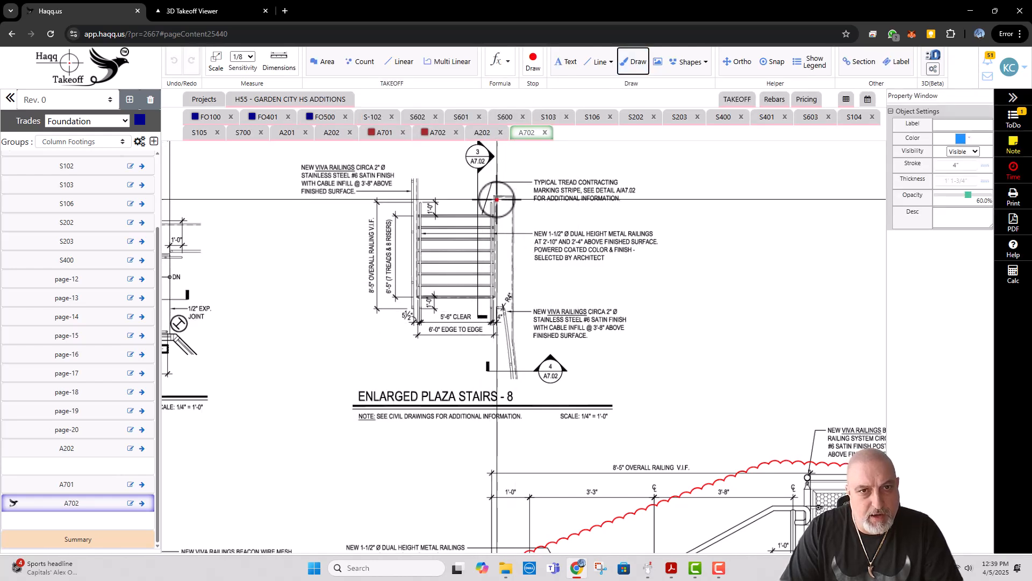
mouse_move(494, 197)
mouse_down()
mouse_move(509, 191)
mouse_move(518, 347)
mouse_up()
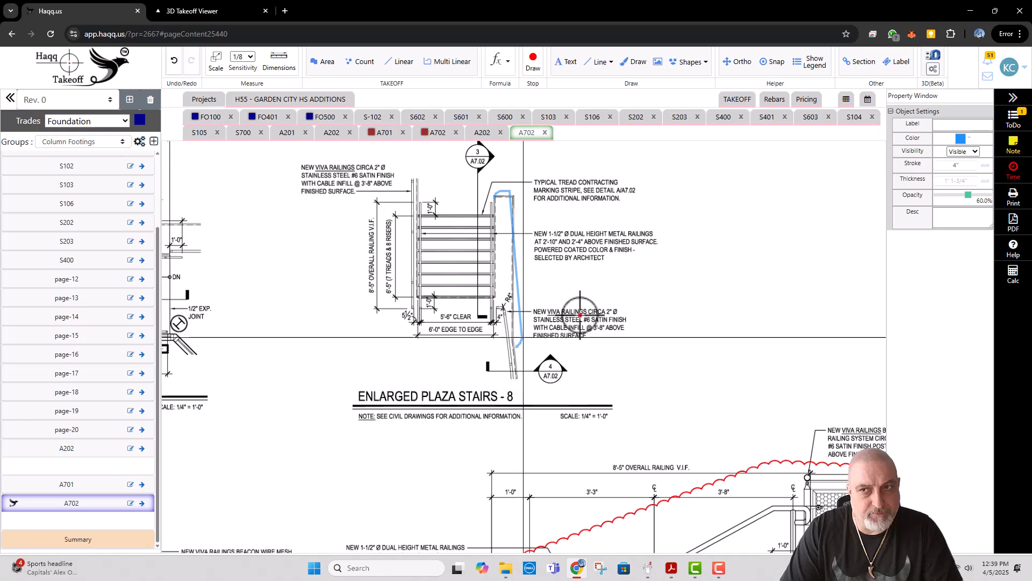
Step: Set the freehand colour to red, trace the other railing, bottom edge and side wall of the Enlarged Plaza Stairs, and tick section mark 4
click(960, 140)
click(955, 171)
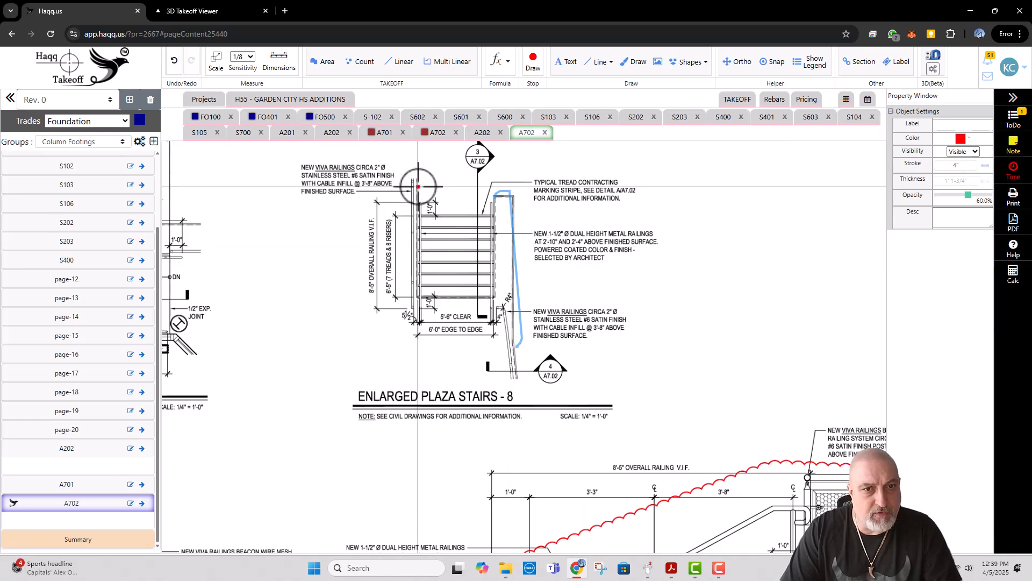
mouse_move(415, 200)
mouse_down()
mouse_move(415, 259)
mouse_move(461, 302)
mouse_move(499, 303)
mouse_move(522, 398)
mouse_up()
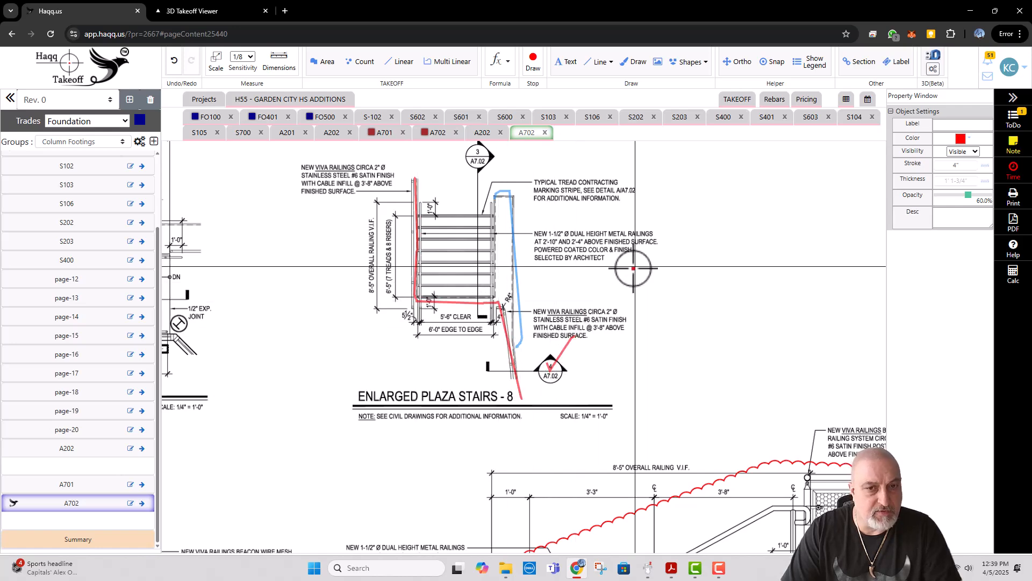
Step: In the Enlarged Plaza Railing Section, circle the dimensions at the slab edge and tick the footing with red freehand marks
scroll(583, 247, down, 3)
scroll(584, 248, down, 3)
mouse_move(590, 458)
mouse_down()
mouse_move(528, 256)
mouse_move(521, 495)
mouse_move(537, 299)
mouse_up()
scroll(503, 304, up, 4)
scroll(509, 294, down, 5)
scroll(528, 380, up, 2)
scroll(528, 380, up, 1)
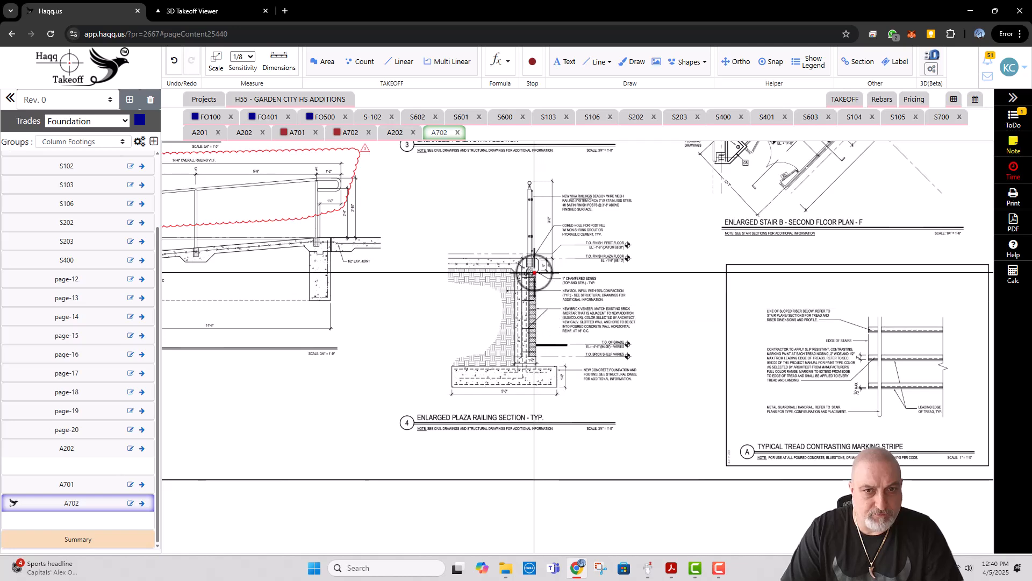
scroll(533, 274, up, 2)
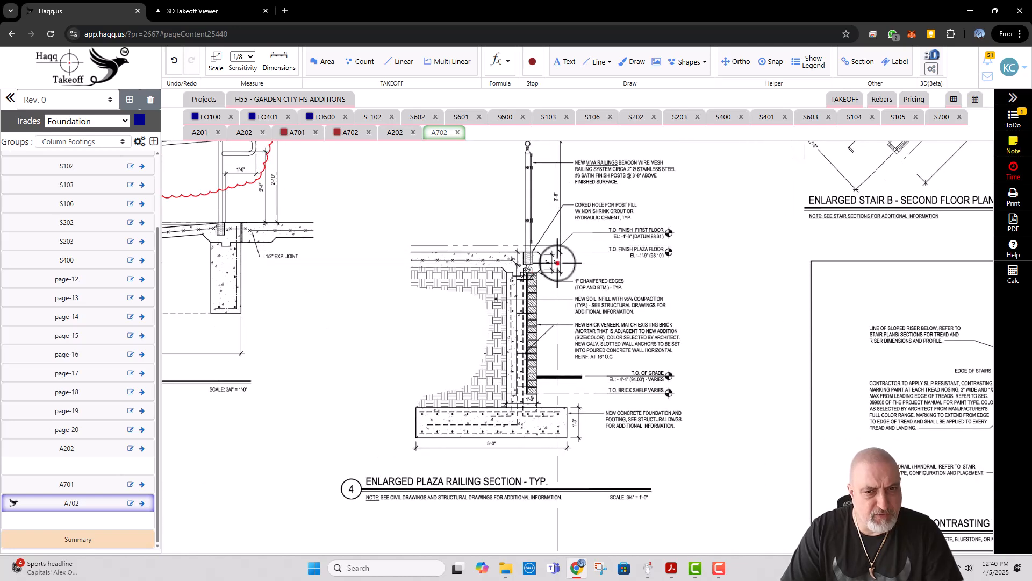
click(557, 264)
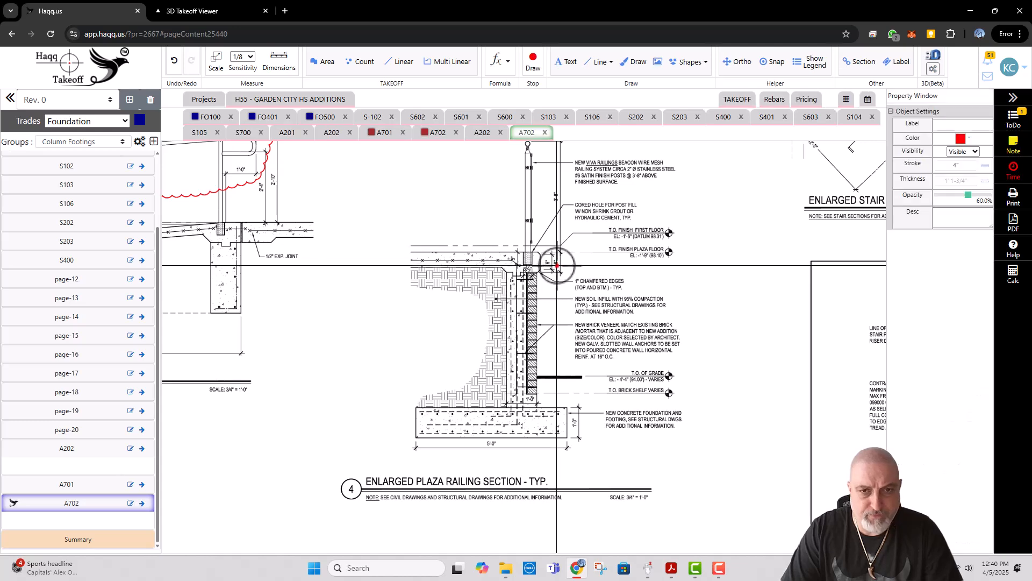
mouse_move(561, 251)
mouse_down()
mouse_move(544, 260)
mouse_move(554, 283)
mouse_up()
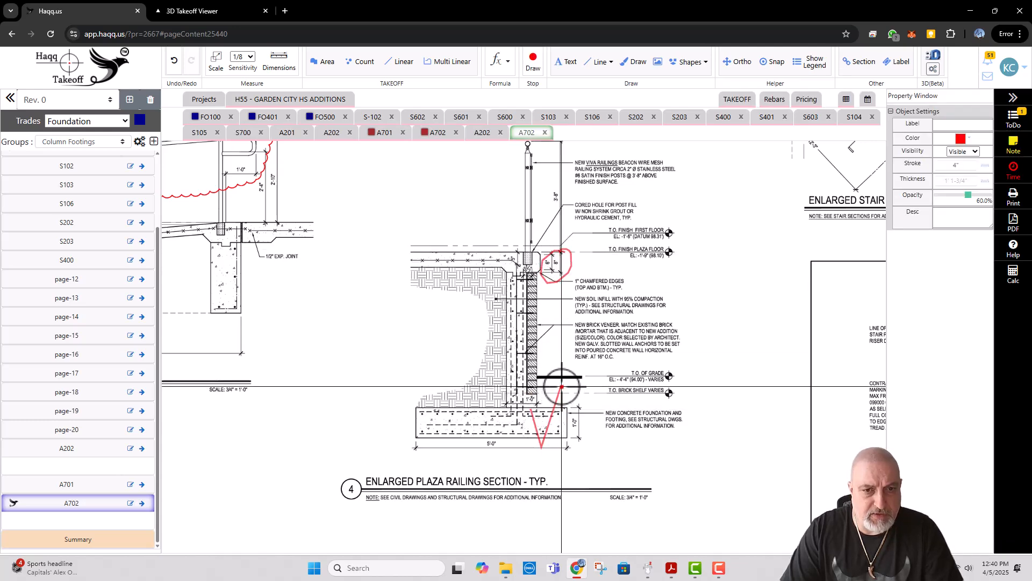
Step: Examine the plaza stair recess and its surrounding walls near gridlines H and I on sheet FO100
click(208, 117)
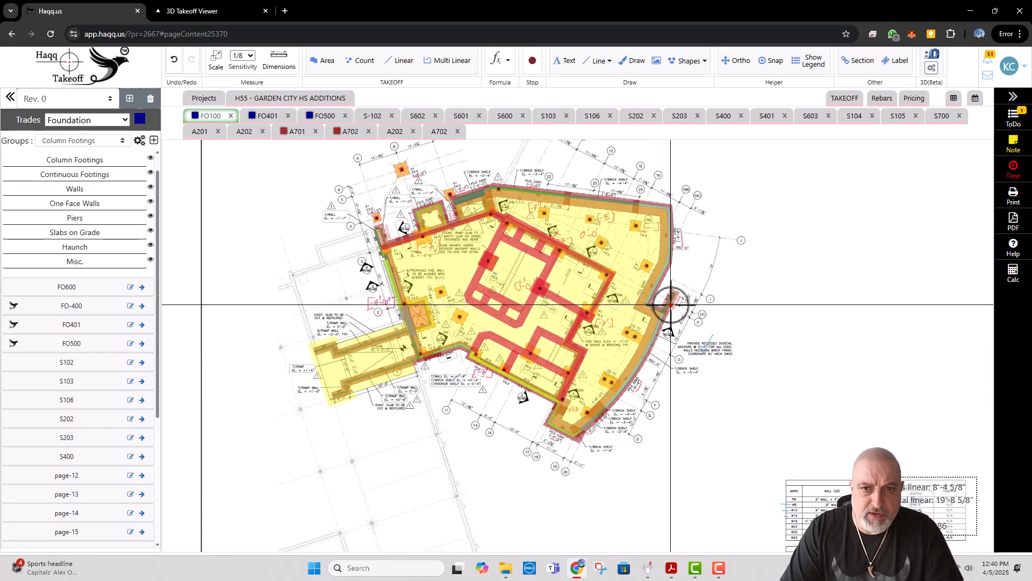
scroll(669, 323, up, 5)
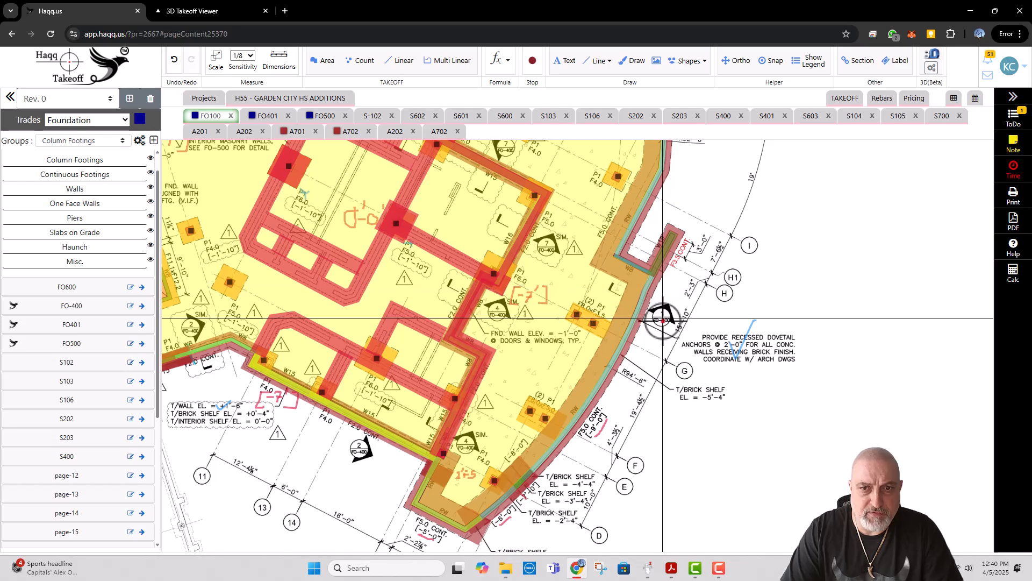
drag(659, 332, 623, 421)
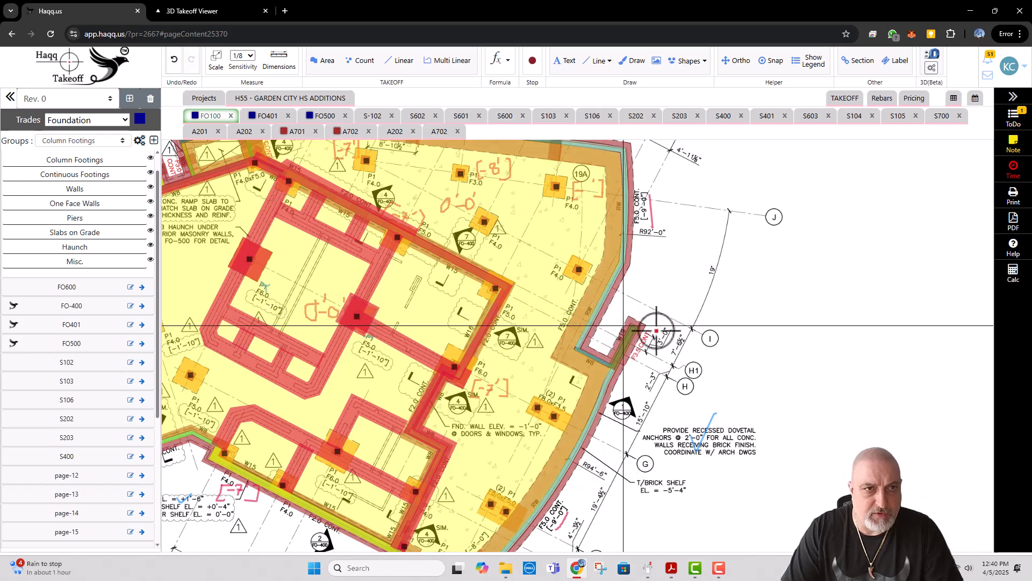
Step: On sheet A702, circle the foundation wall under the bottom step in the Enlarged Plaza Stair Section with a red freehand line
click(441, 134)
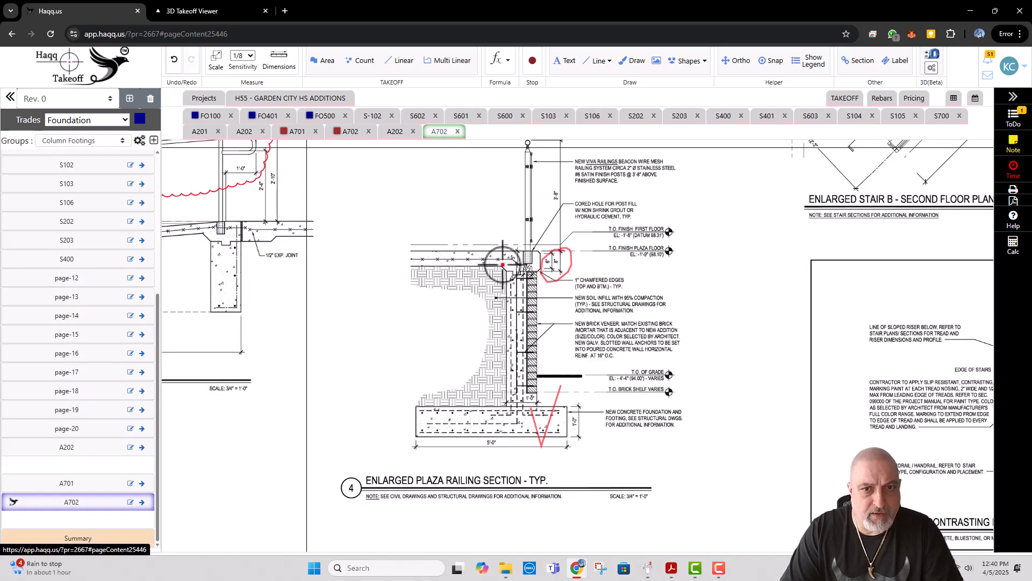
scroll(502, 263, down, 2)
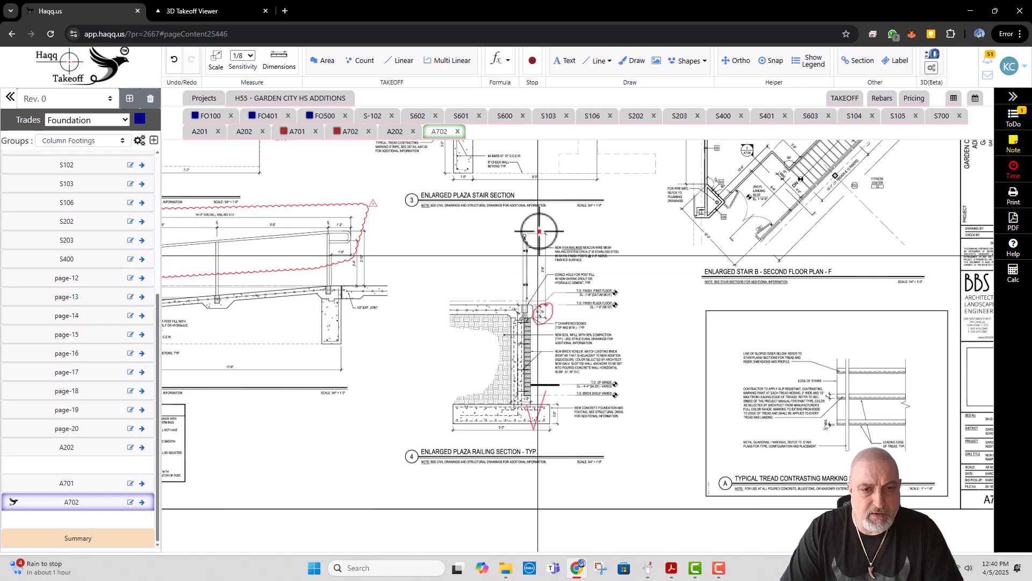
mouse_move(537, 178)
mouse_down()
mouse_move(560, 322)
mouse_move(545, 323)
mouse_up()
drag(503, 191, 440, 282)
scroll(440, 256, up, 3)
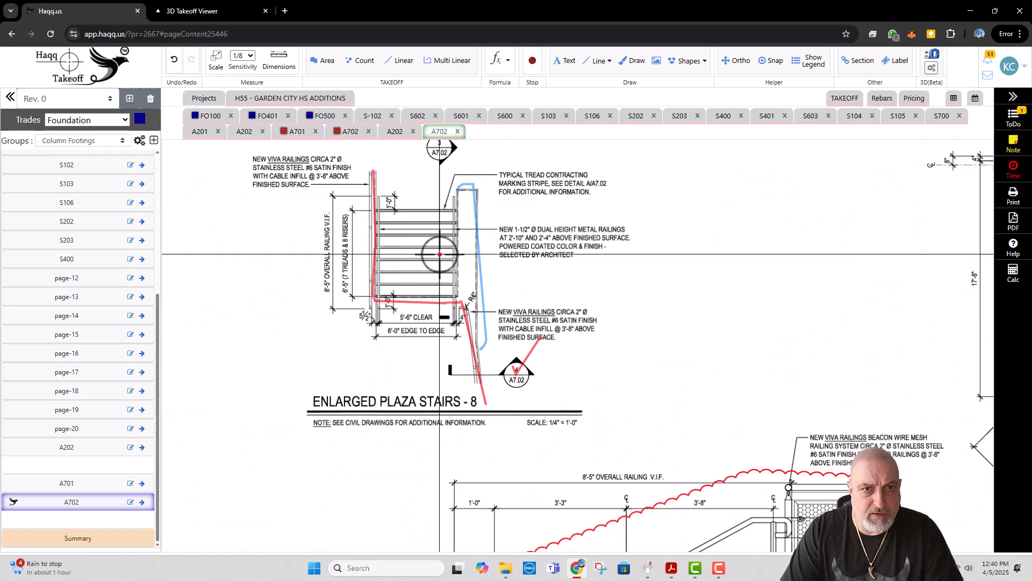
drag(440, 163, 444, 191)
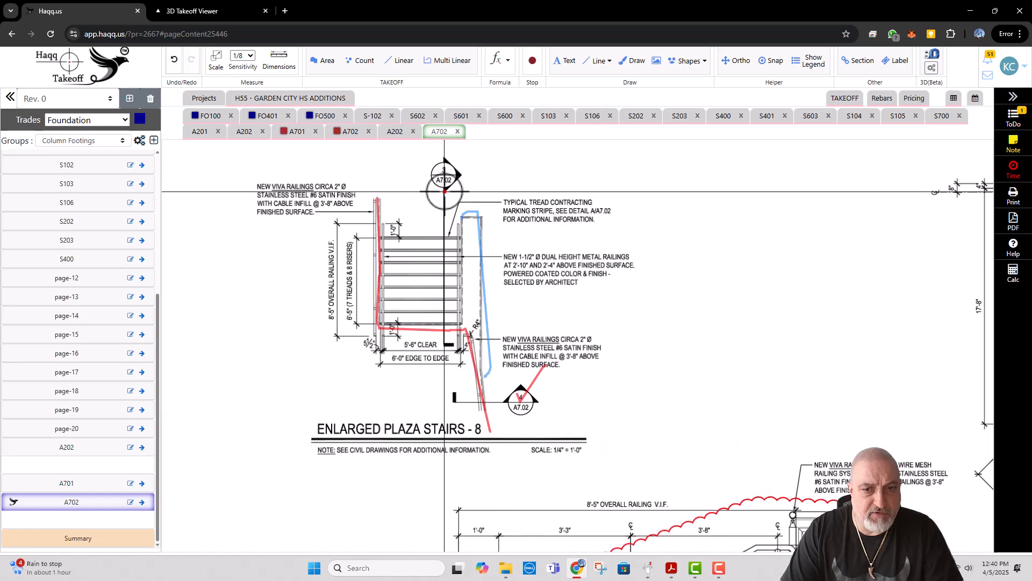
scroll(444, 191, down, 3)
drag(492, 343, 505, 204)
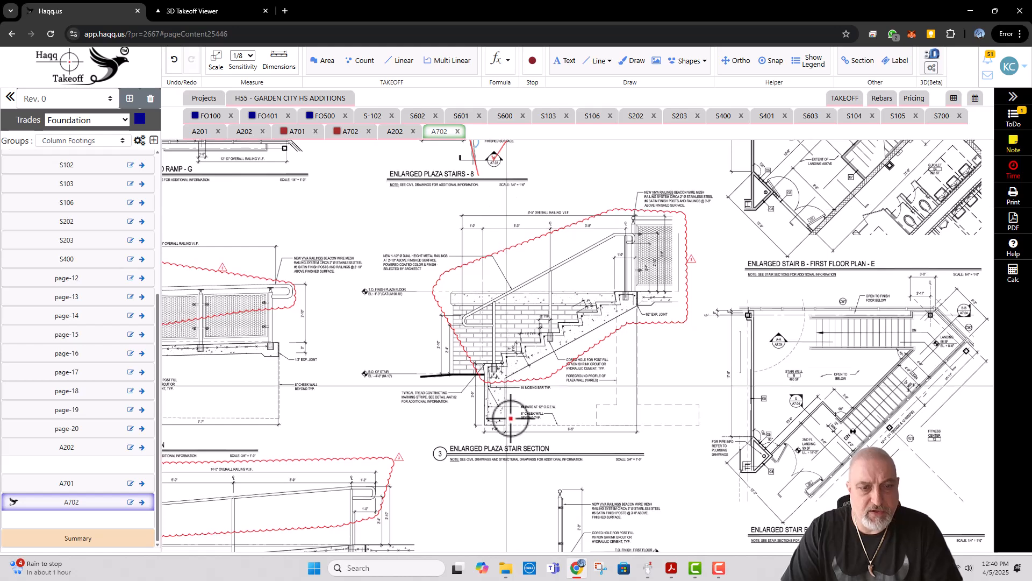
scroll(511, 418, up, 2)
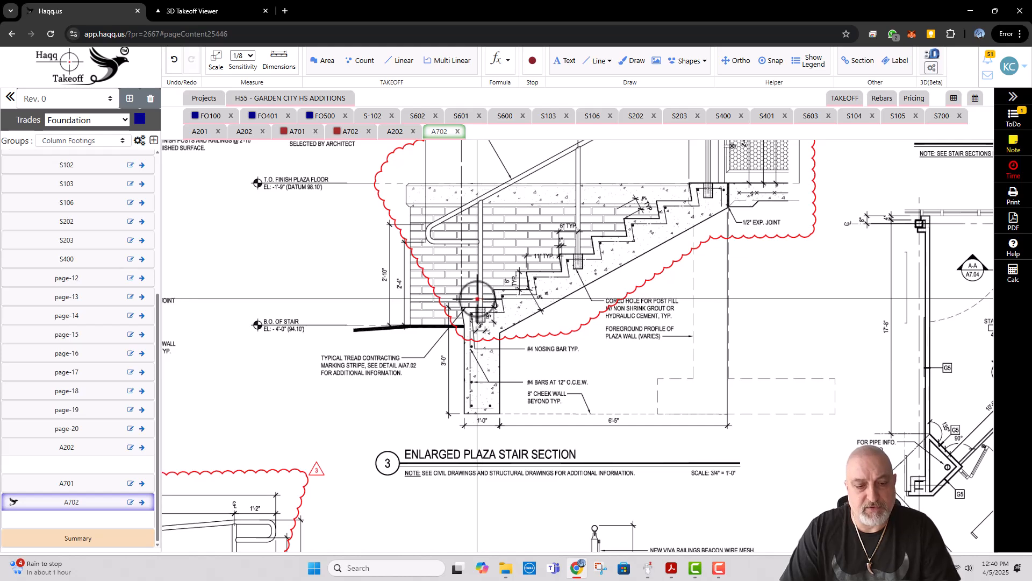
key(d)
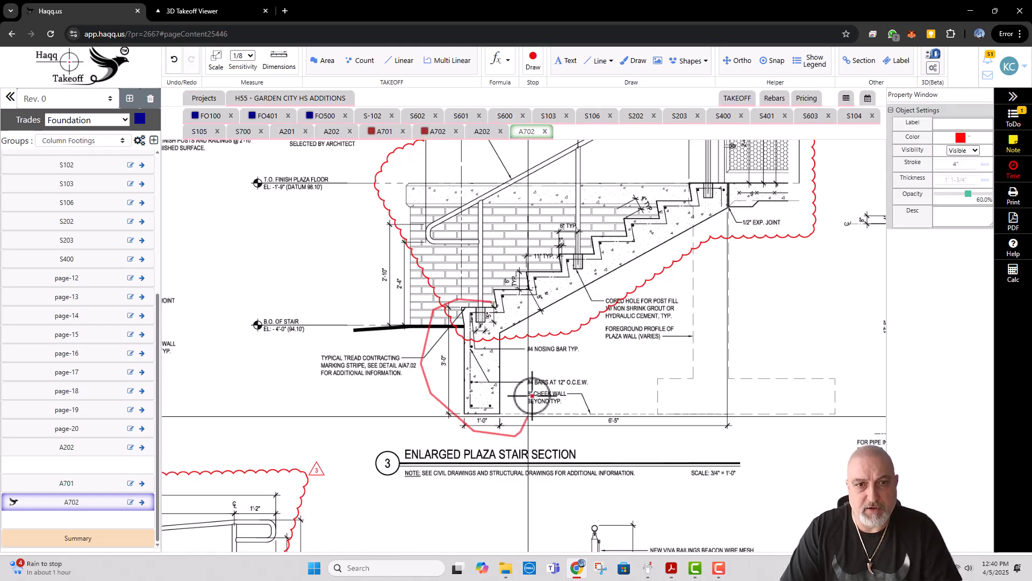
scroll(422, 358, down, 5)
scroll(491, 263, up, 3)
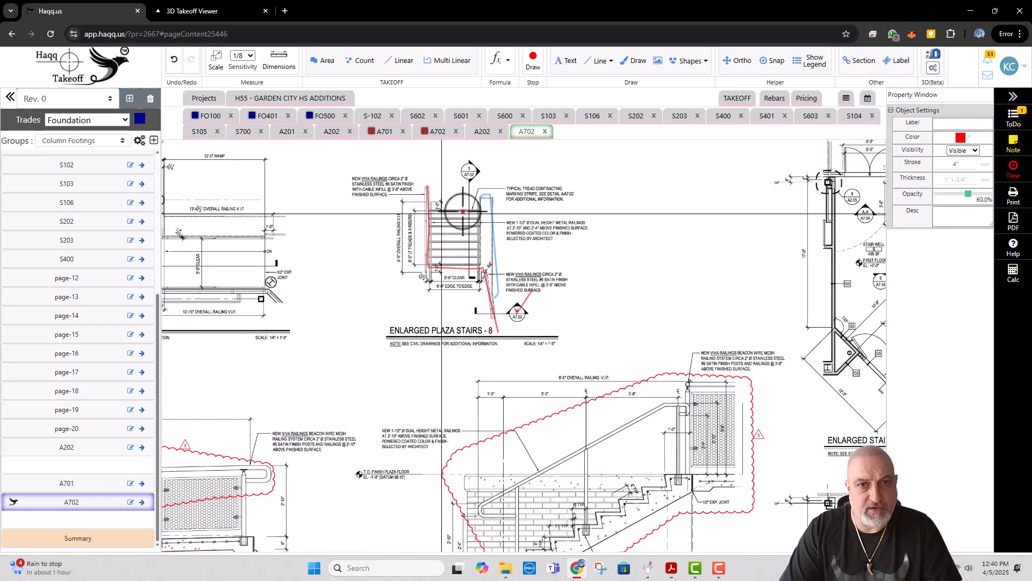
scroll(552, 229, down, 1)
scroll(540, 442, up, 3)
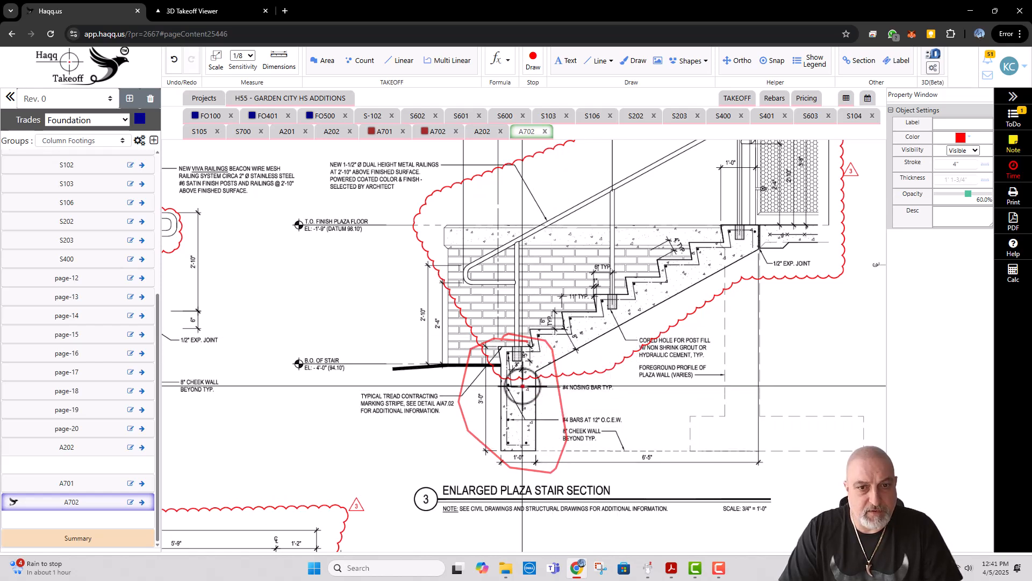
key(Escape)
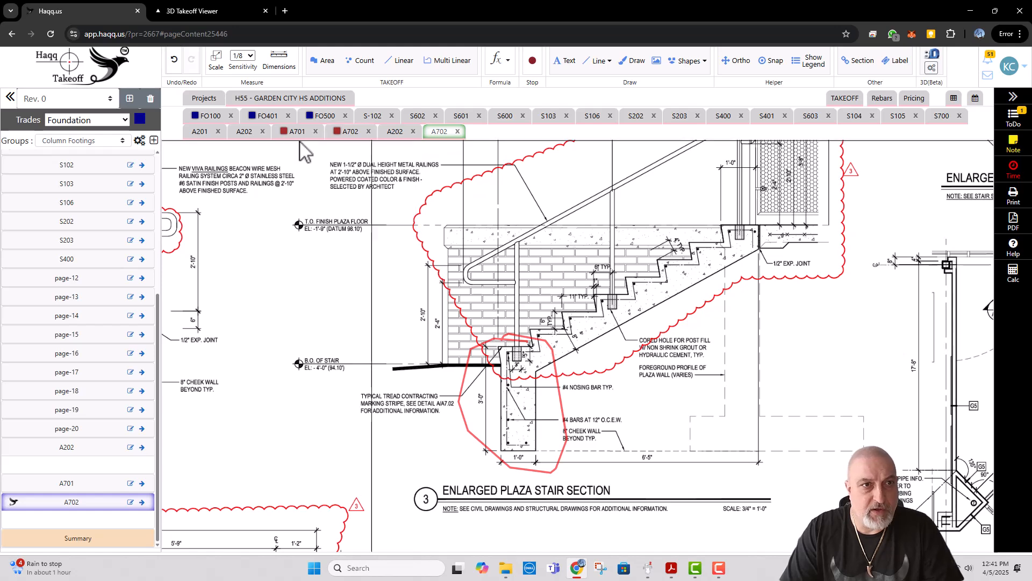
Step: On sheet FO100, start a Multi Linear takeoff named Steps and assign it to a new group named Steps
click(215, 117)
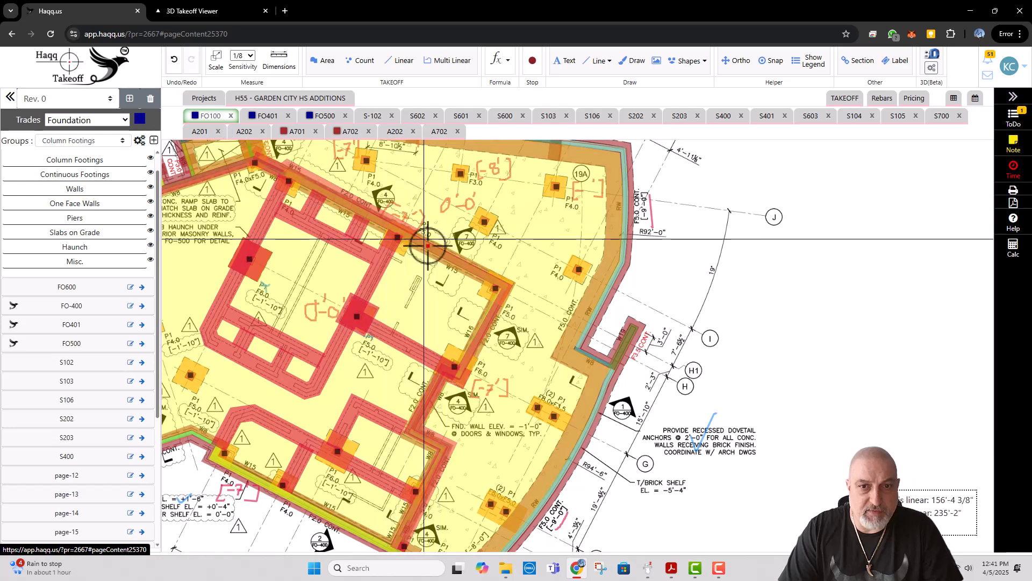
scroll(617, 348, up, 1)
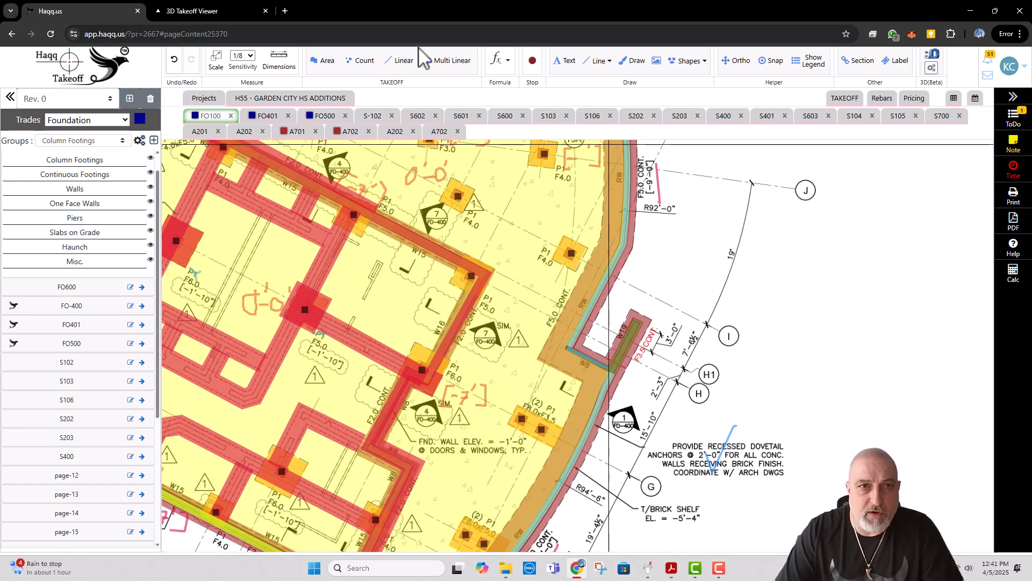
click(447, 61)
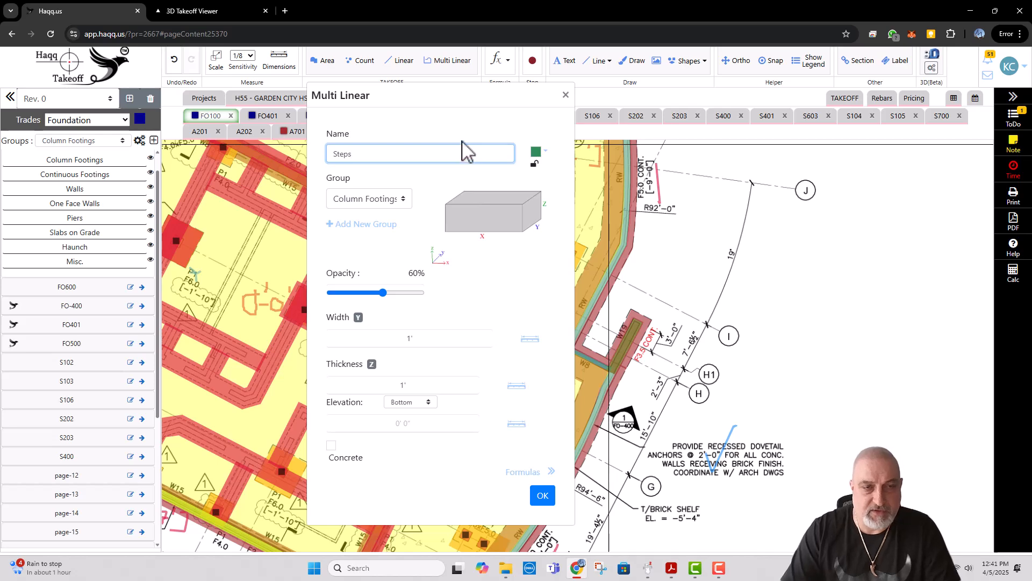
click(374, 225)
text(Steps)
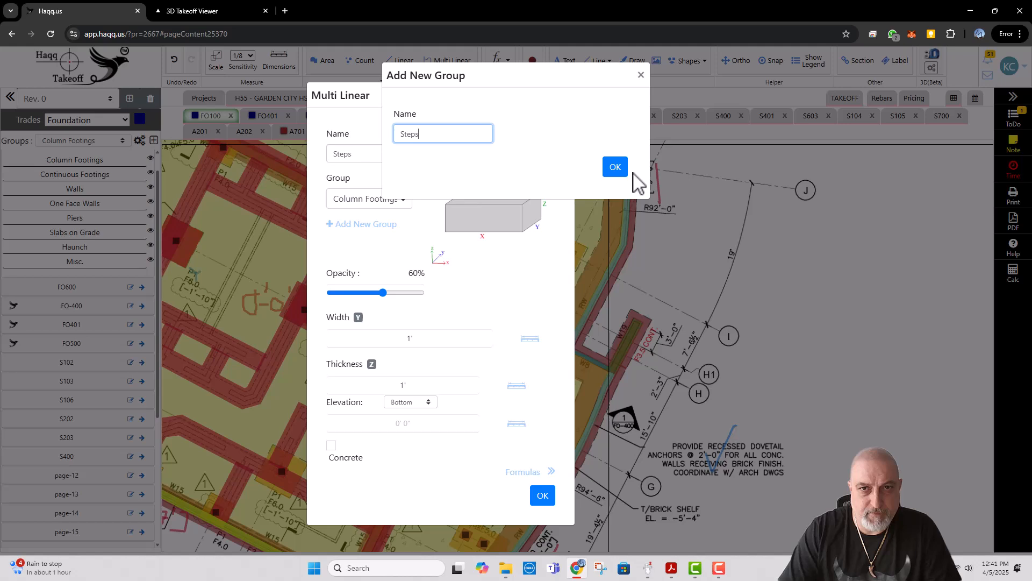
click(616, 167)
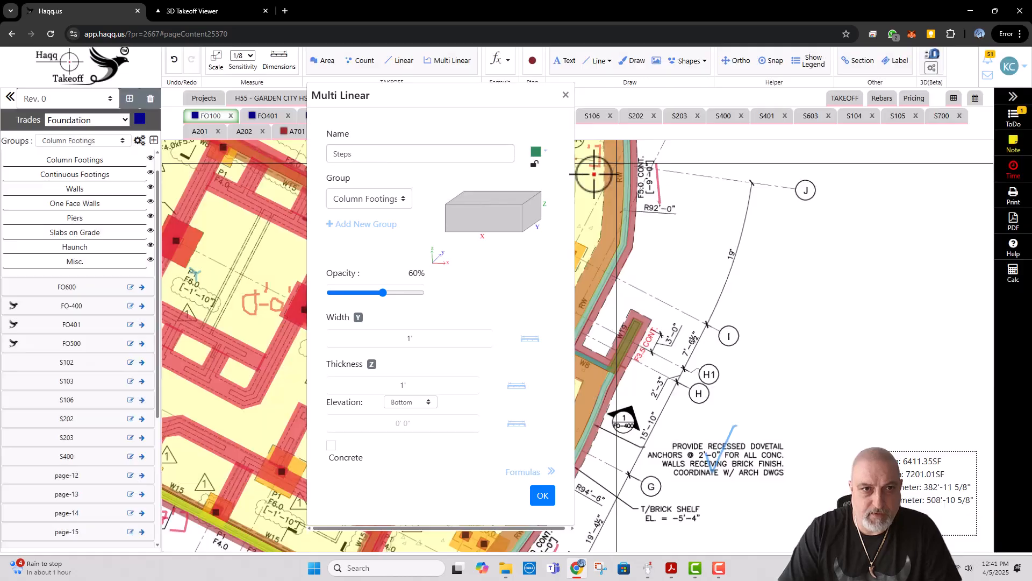
Step: Give the Steps takeoff a crimson colour, Top elevation type and concrete at 4000 PSI, class B, and accept its settings
click(539, 152)
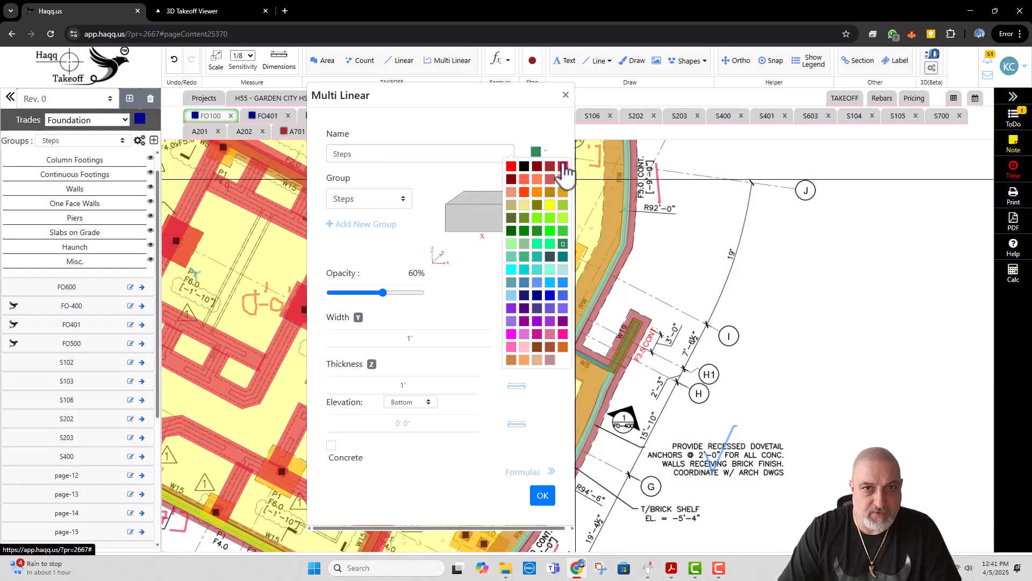
click(563, 167)
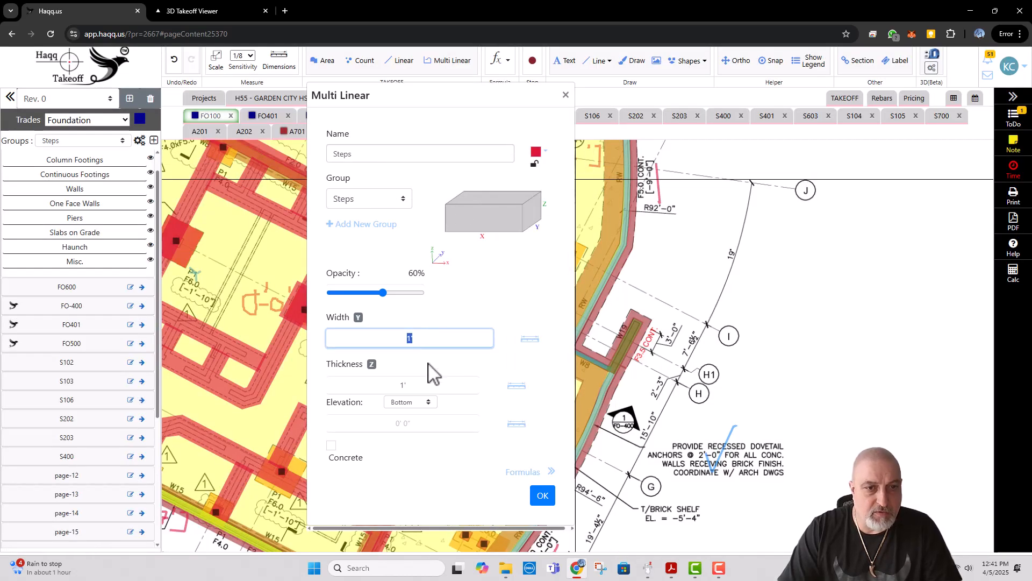
click(424, 417)
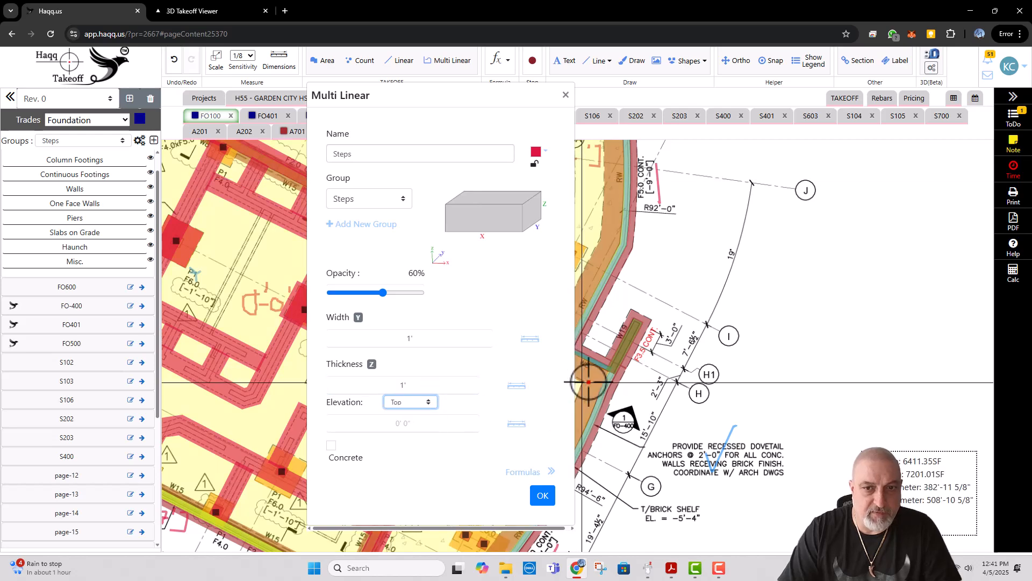
drag(595, 377, 679, 358)
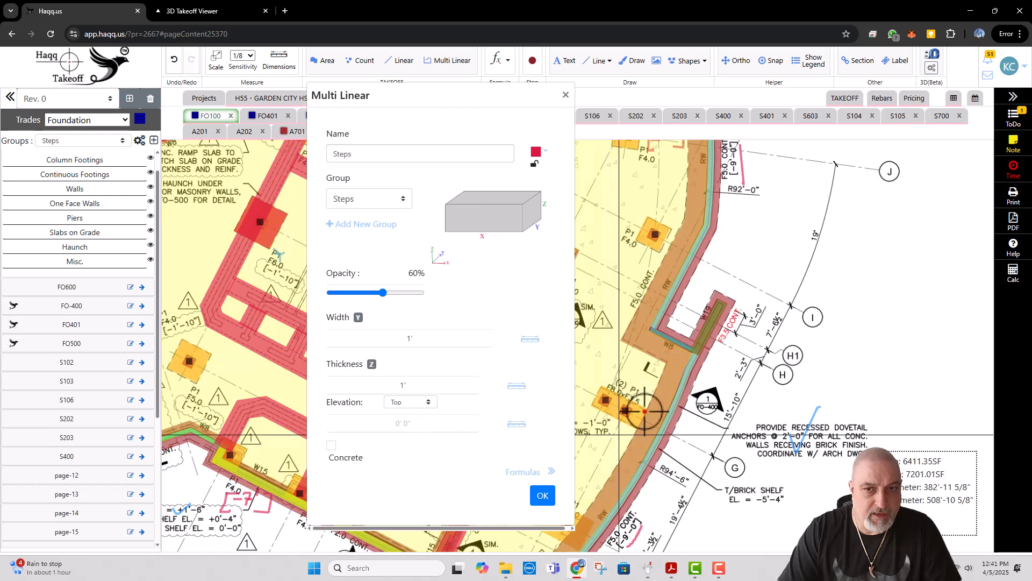
scroll(678, 360, down, 2)
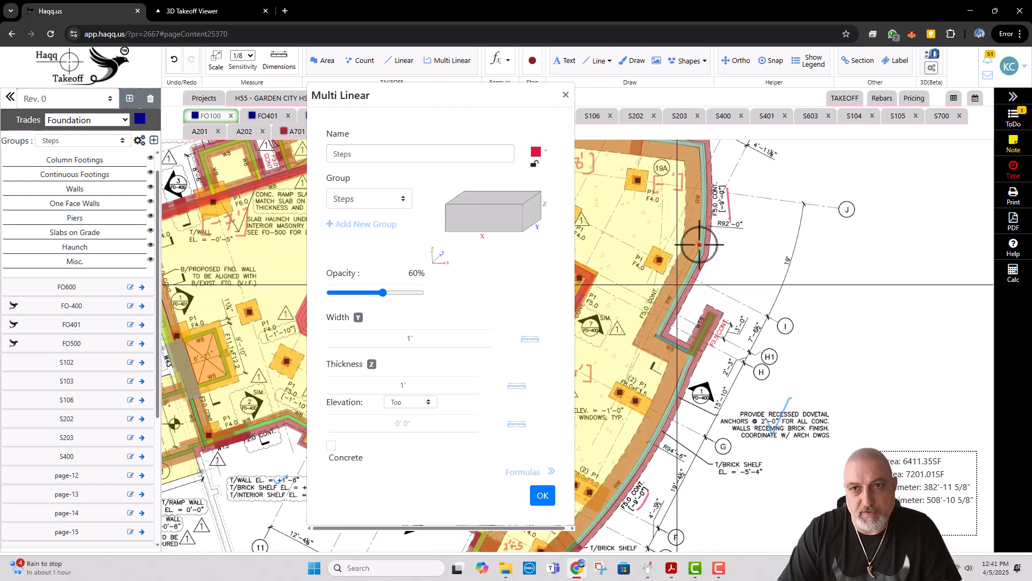
scroll(710, 403, up, 2)
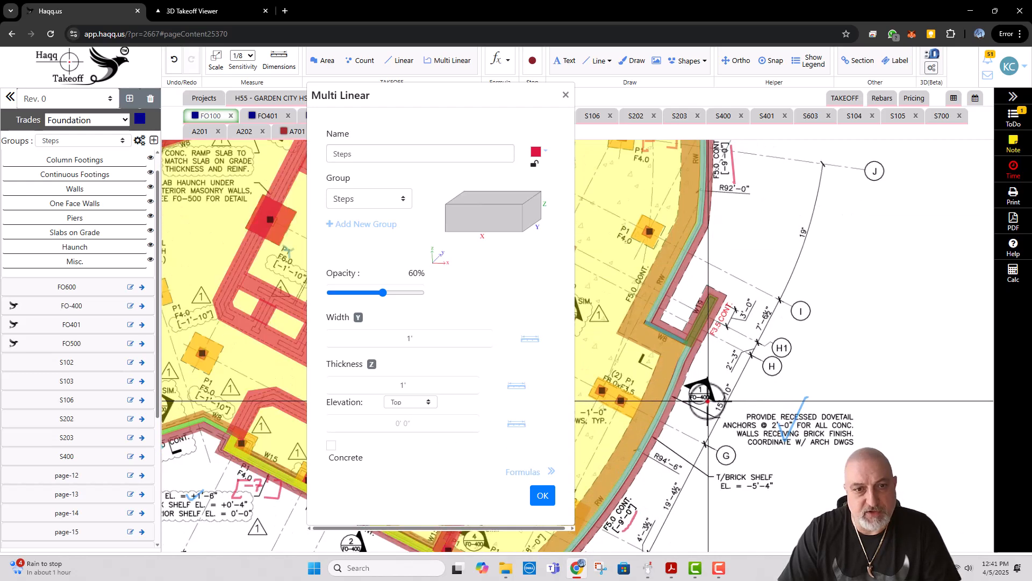
click(332, 446)
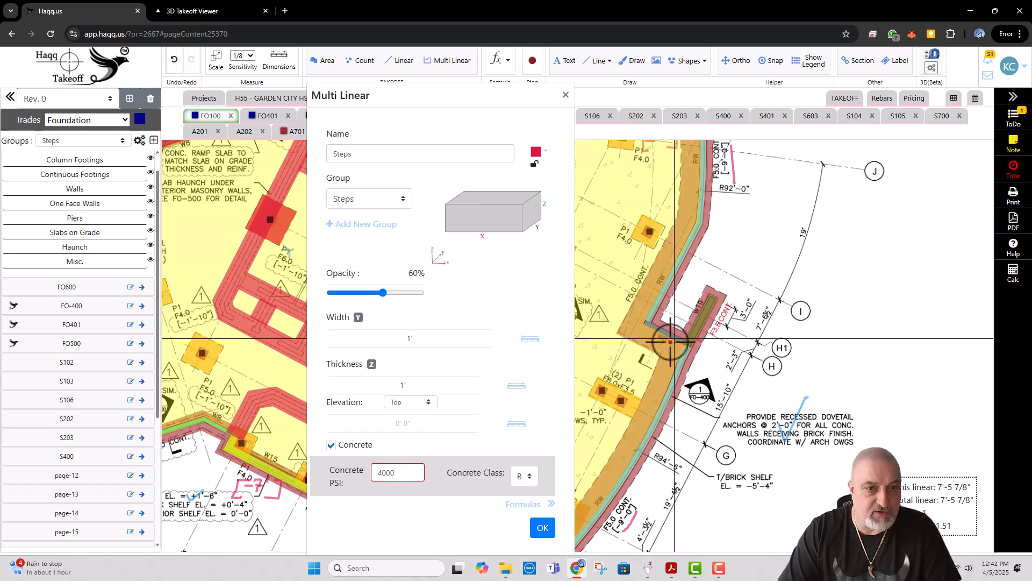
click(543, 528)
Step: Draw a Steps line about 6'-9" long along wall W8 across the stair recess and open the line for editing
scroll(689, 334, up, 3)
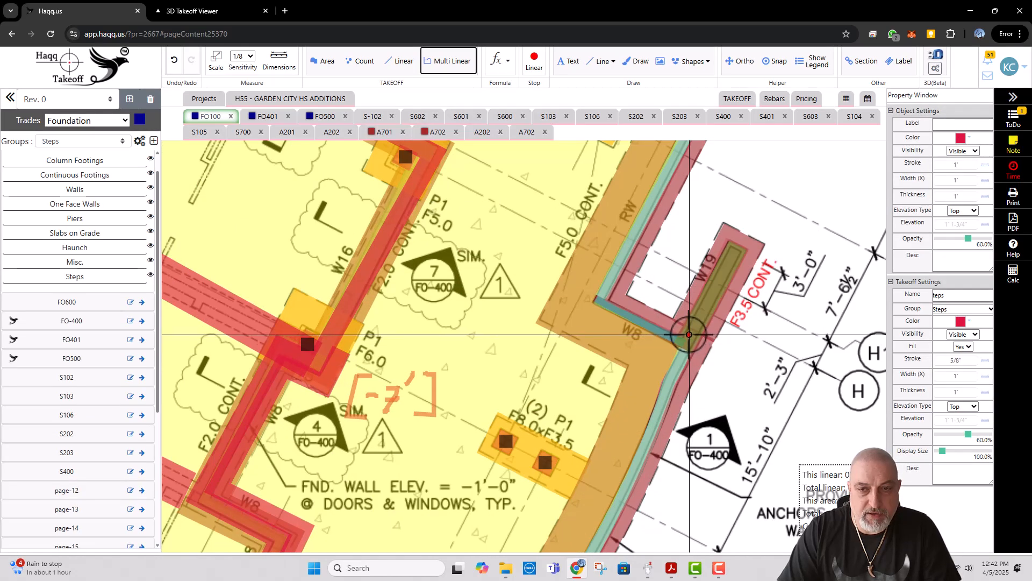
click(687, 332)
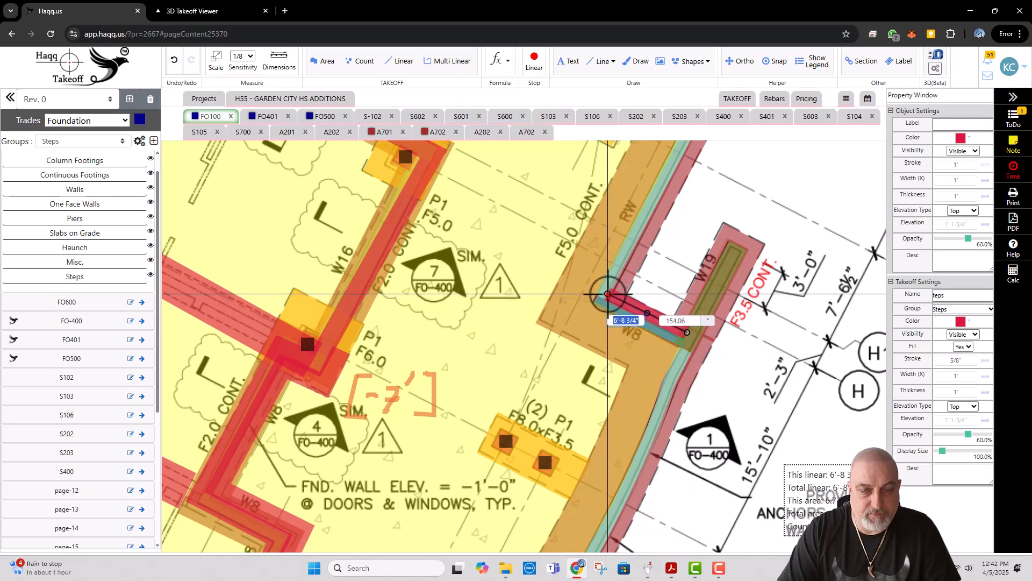
double_click(607, 293)
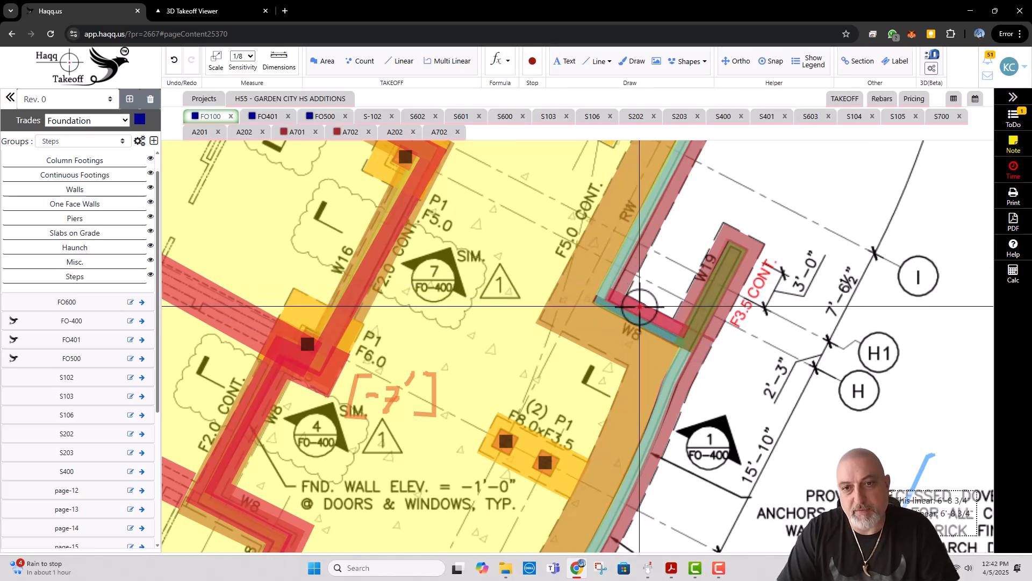
right_click(644, 306)
click(654, 318)
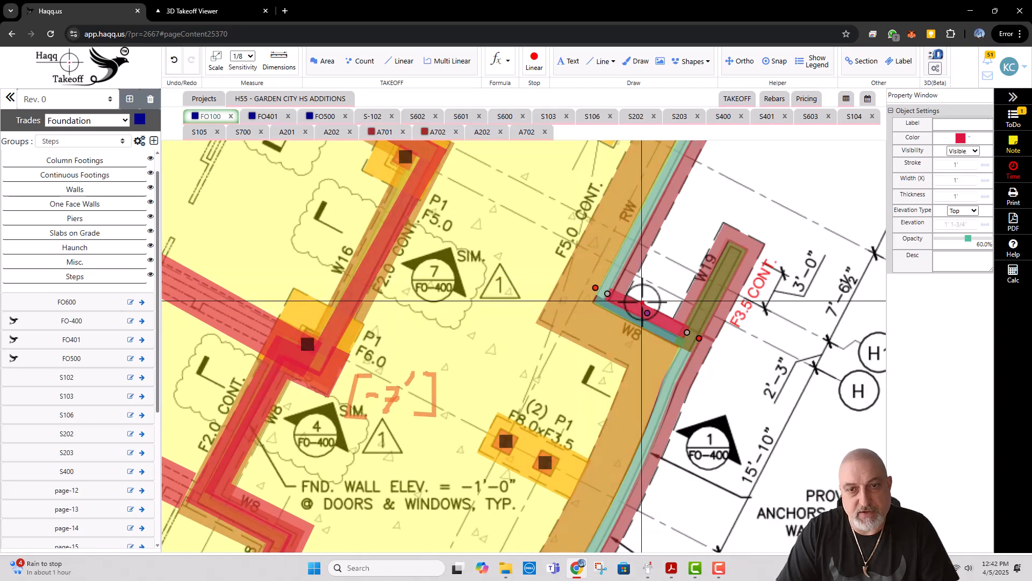
Step: Use Multiple Copy on the Steps line along wall W8 to place seven adjoining copies up the stair recess
key(Escape)
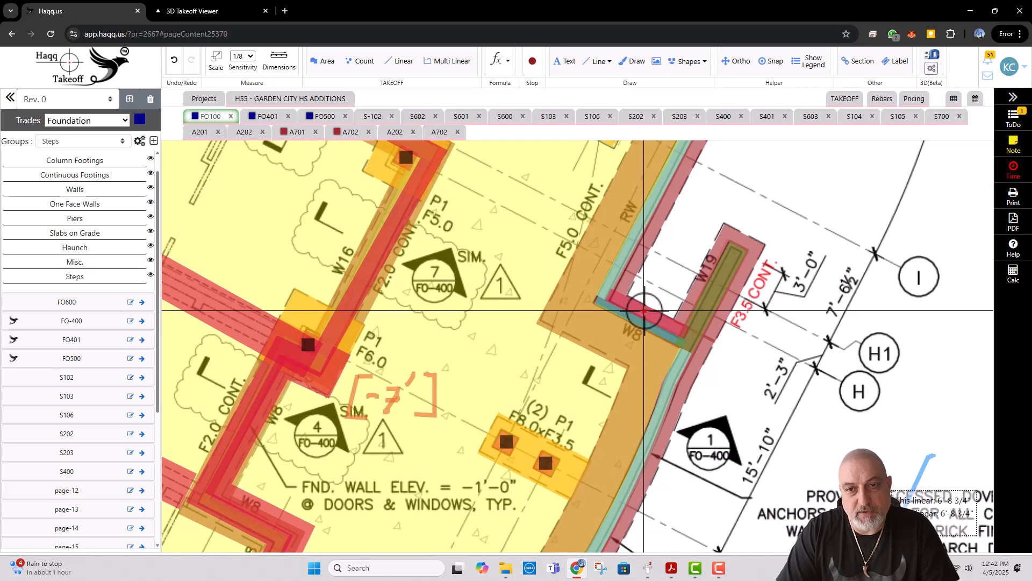
right_click(645, 310)
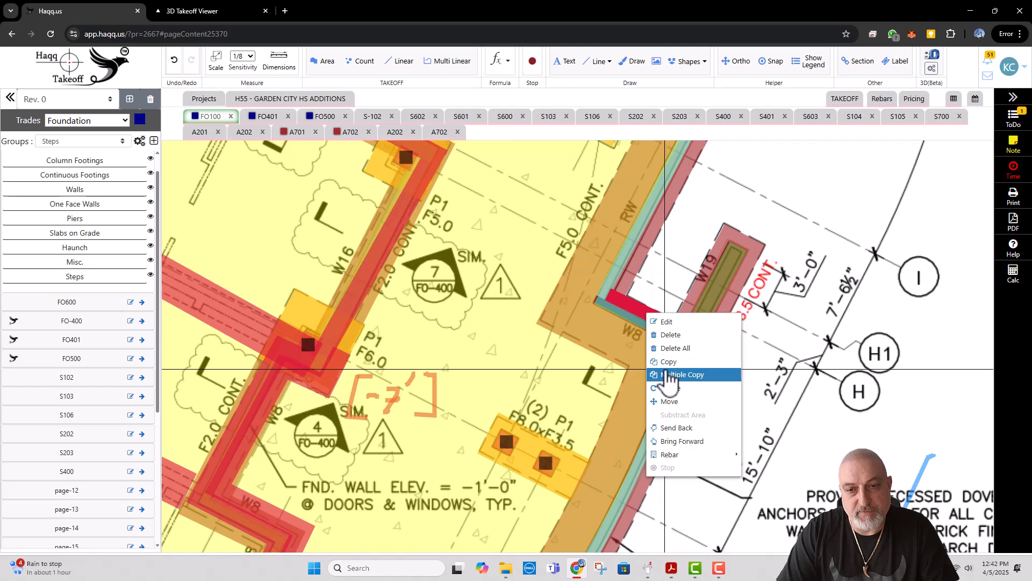
click(674, 360)
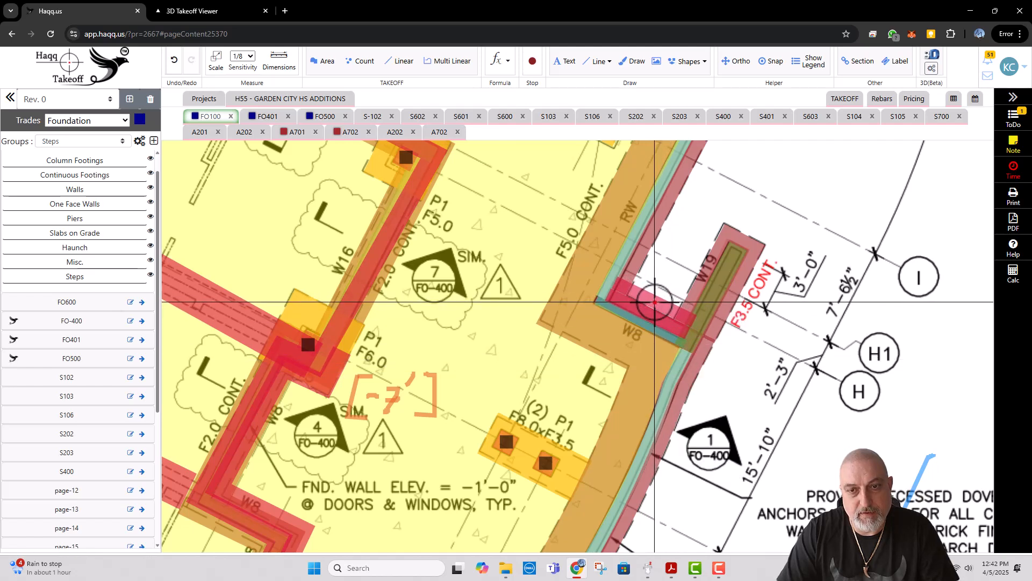
right_click(657, 302)
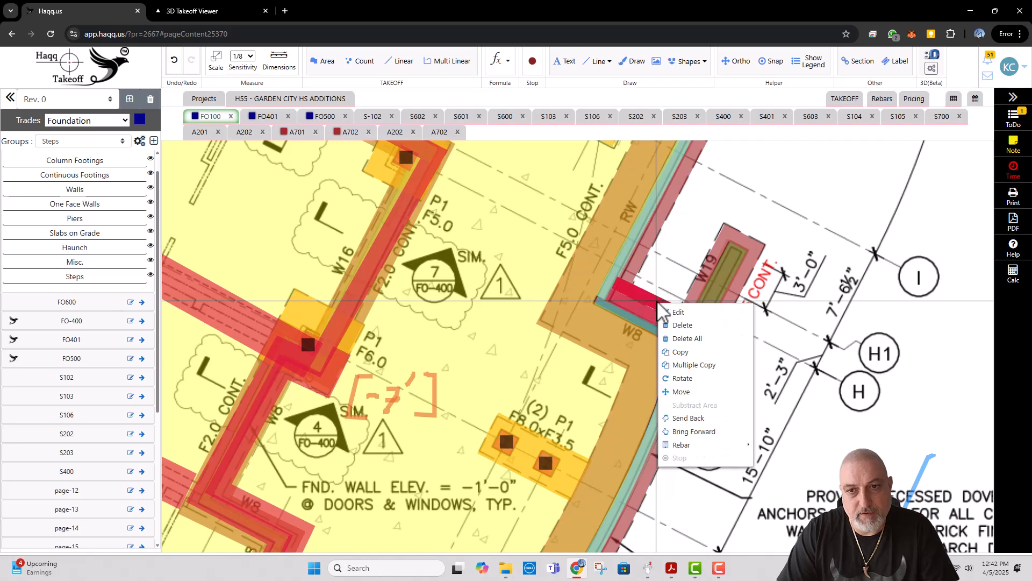
click(697, 367)
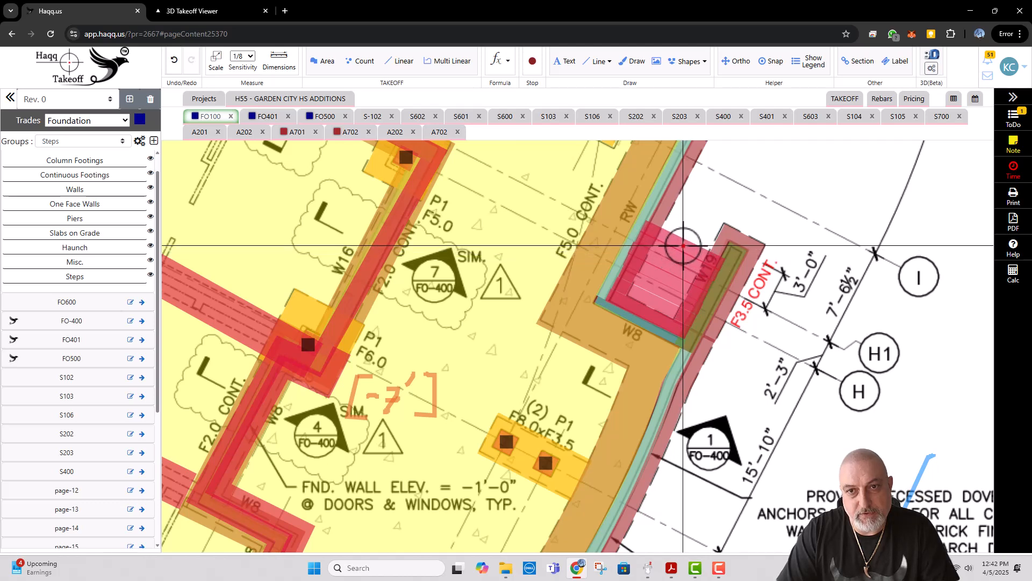
Step: Check the riser height in the Enlarged Plaza Stair Section on A702, and set the second Steps line's elevation on FO100 to -6"
right_click(657, 305)
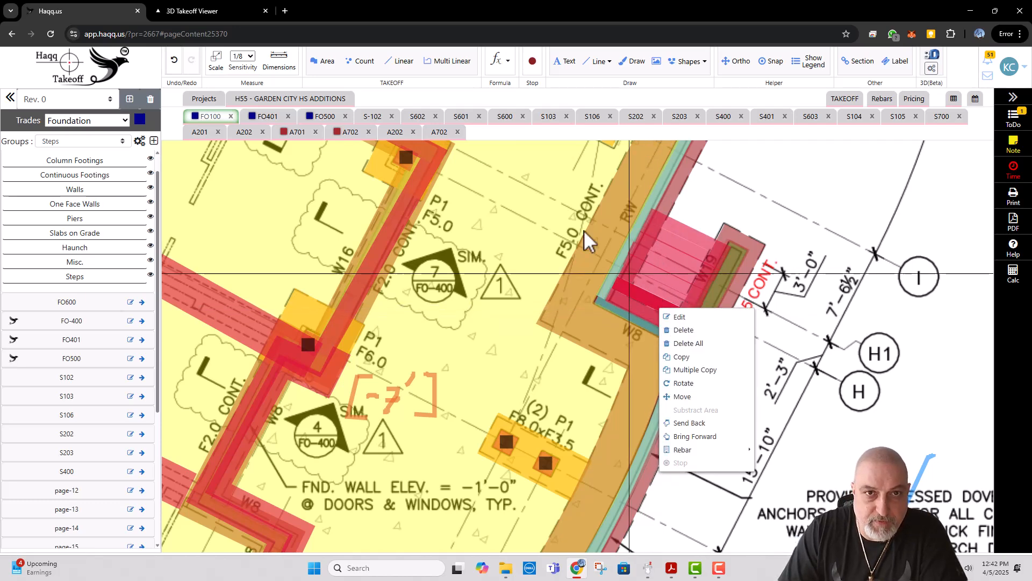
click(440, 132)
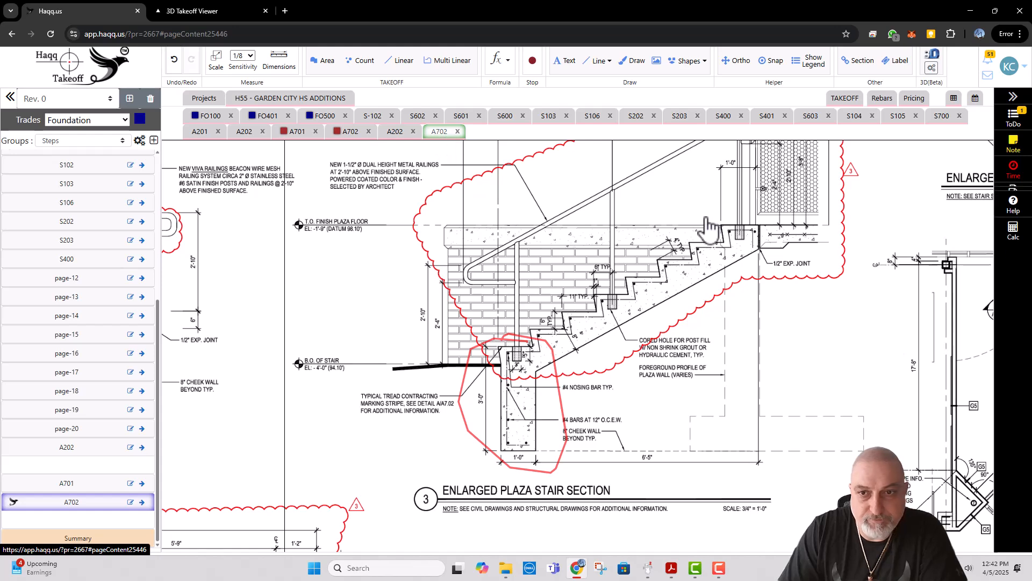
scroll(708, 228, up, 2)
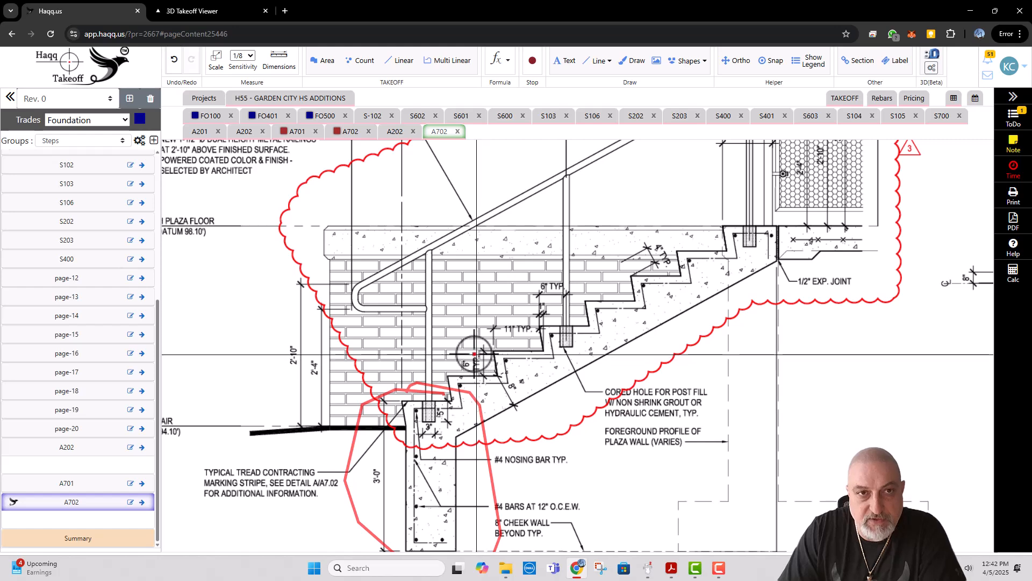
click(215, 119)
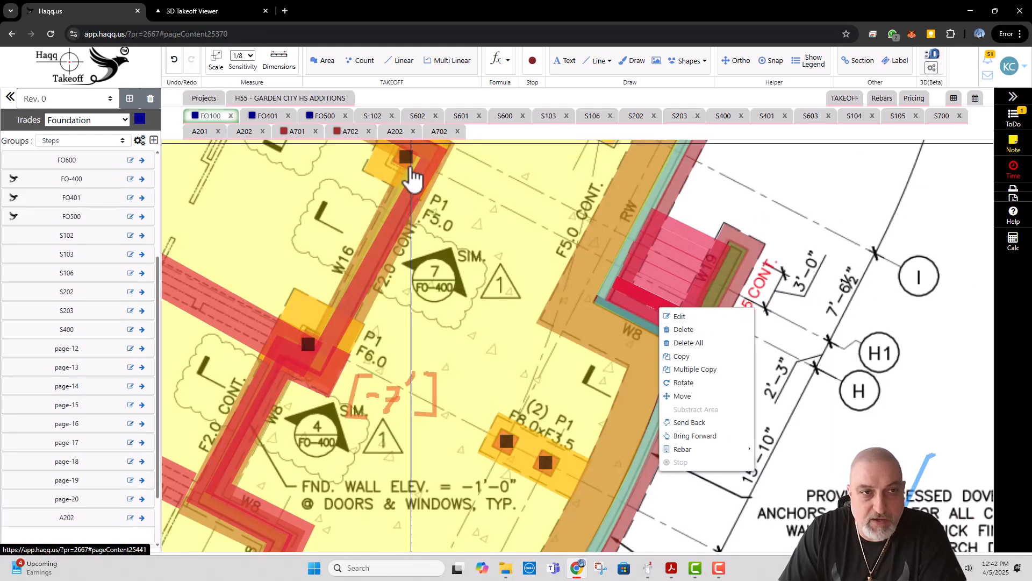
click(678, 316)
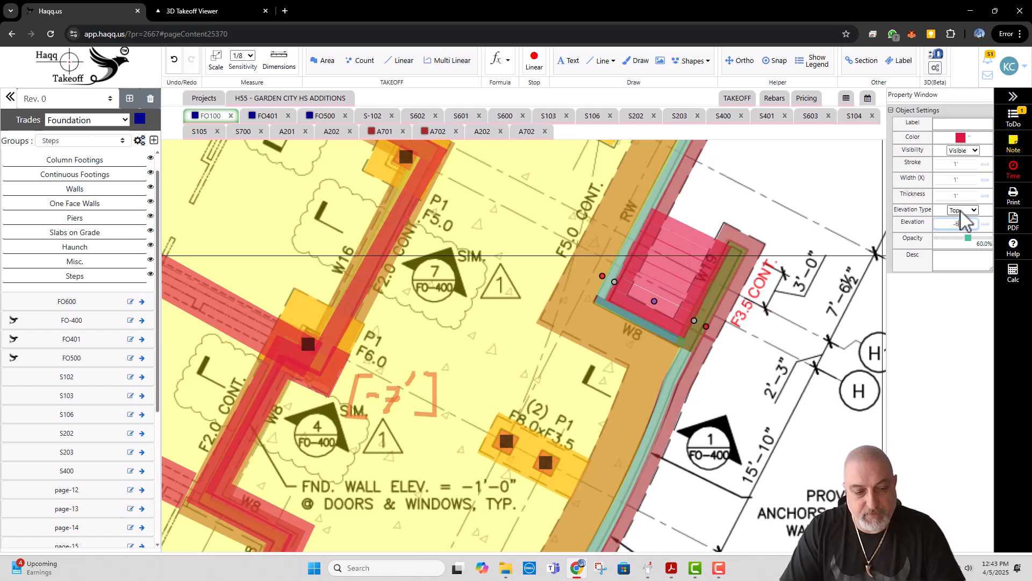
Step: Set the top elevations of the third, fourth and fifth Steps lines from wall W8 to -1', -1'-6" and -2'
right_click(681, 301)
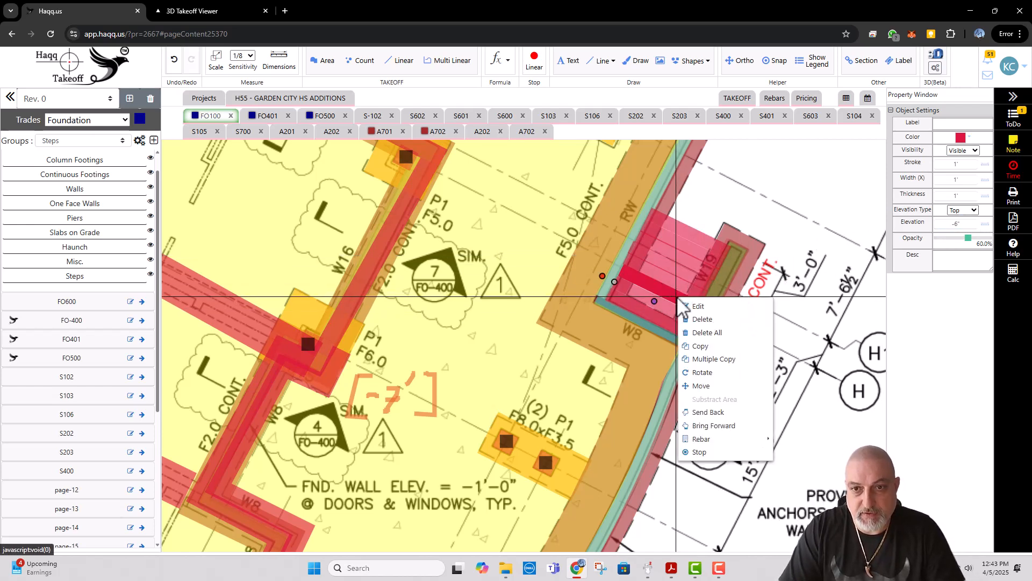
click(697, 306)
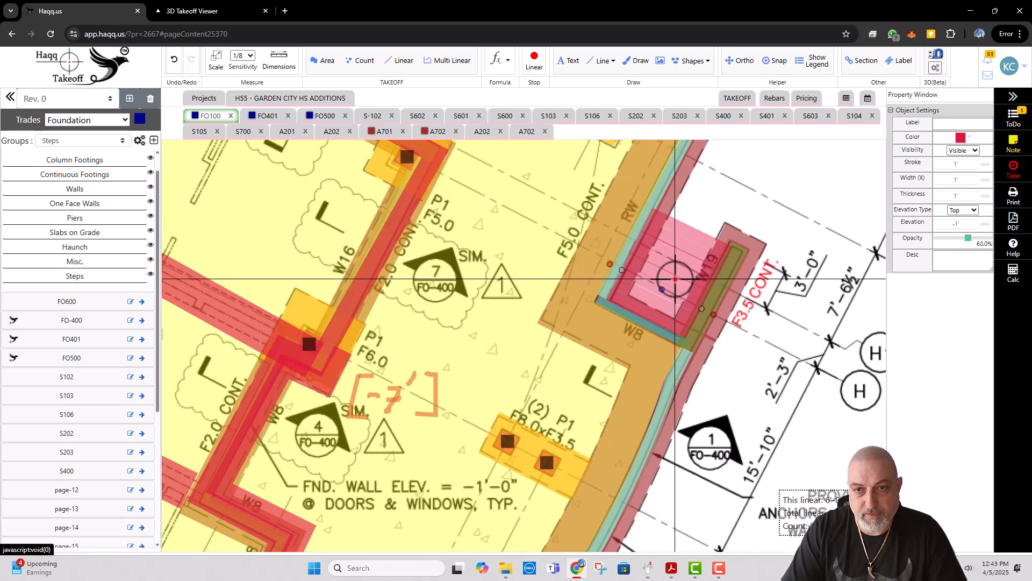
right_click(700, 292)
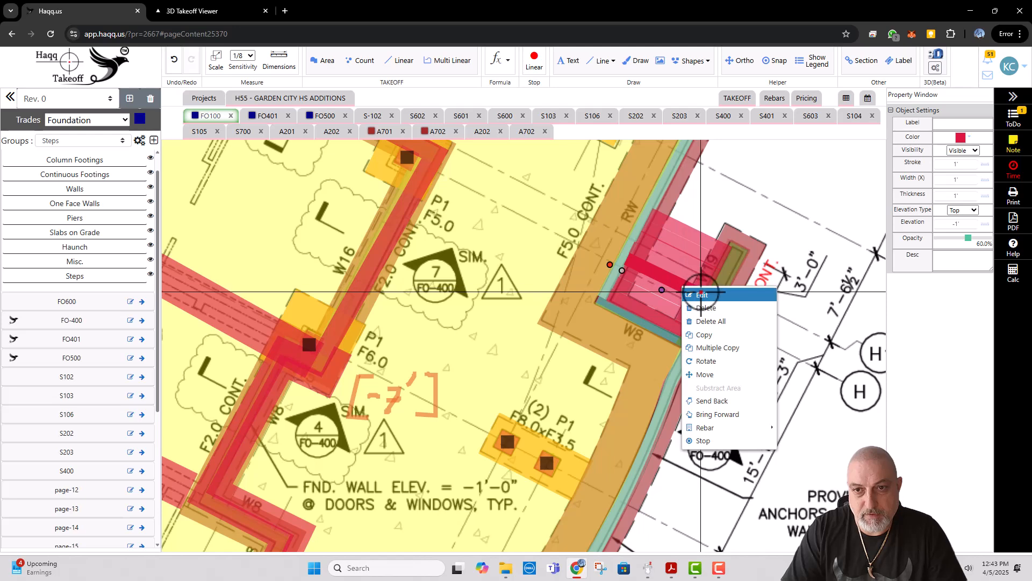
click(702, 295)
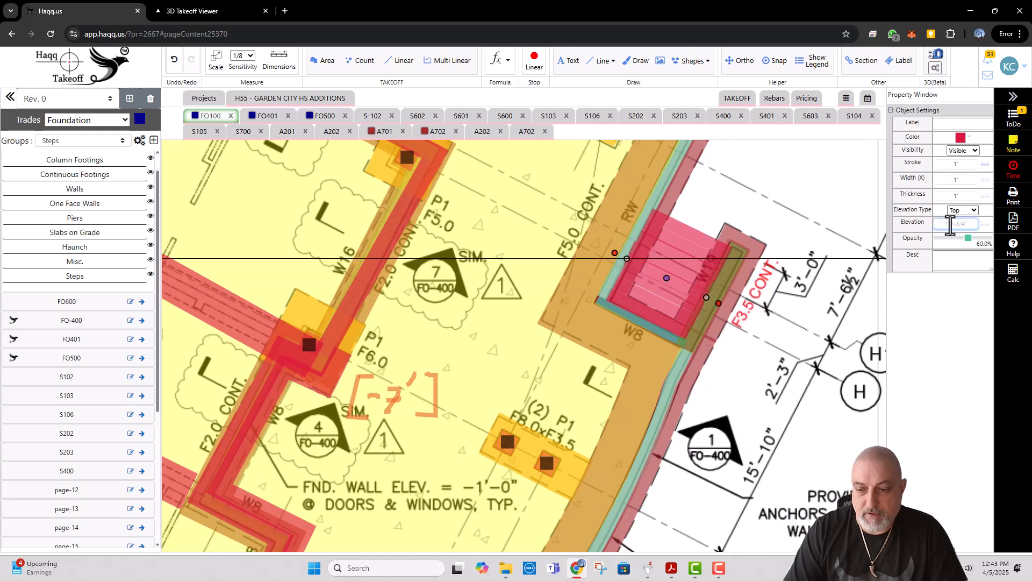
right_click(673, 272)
click(682, 280)
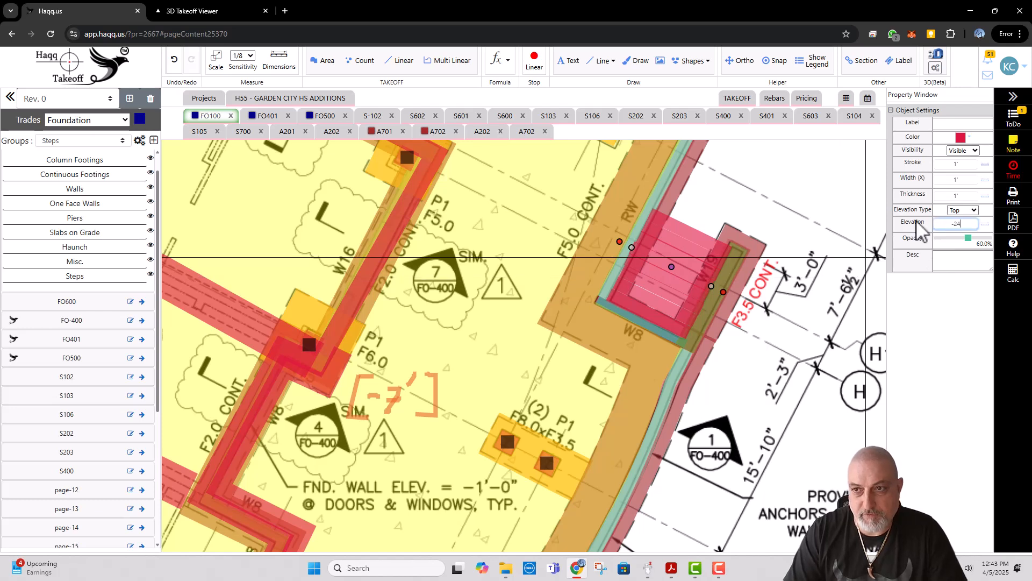
Step: Set the top elevations of the sixth, seventh and eighth Steps lines from wall W8 to -2'-6", -3' and -3'-6"
right_click(693, 271)
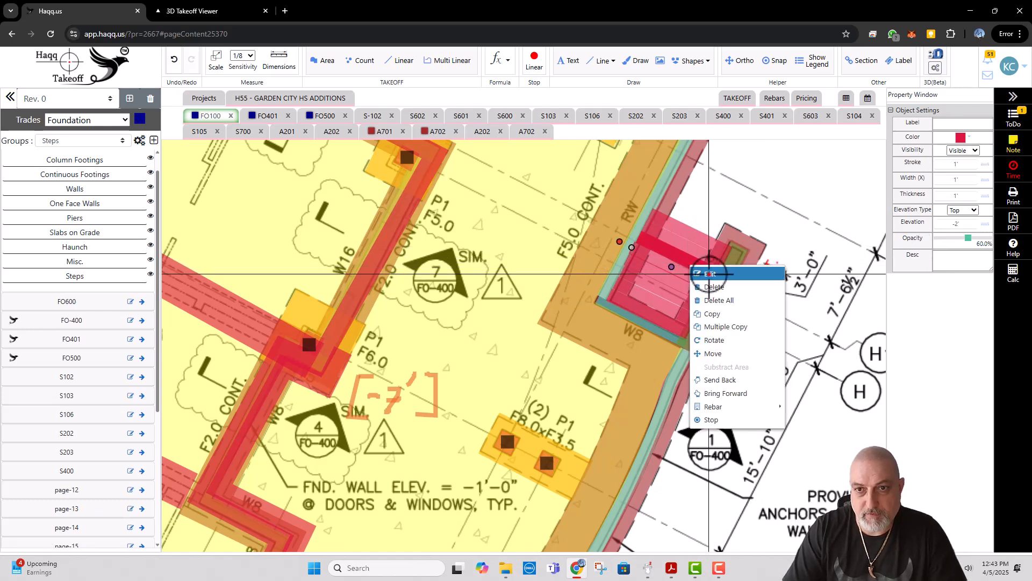
click(702, 277)
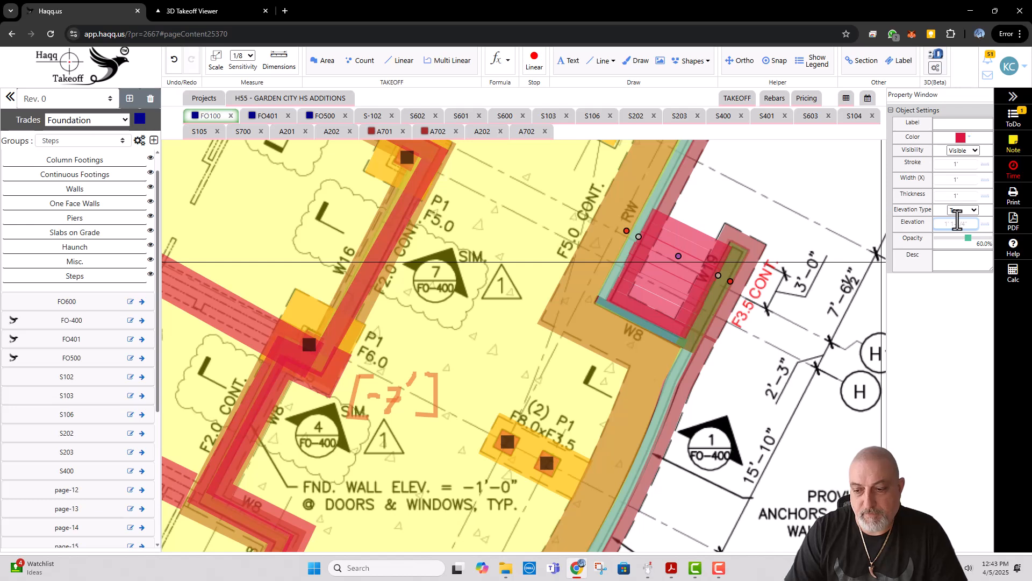
right_click(700, 251)
click(720, 261)
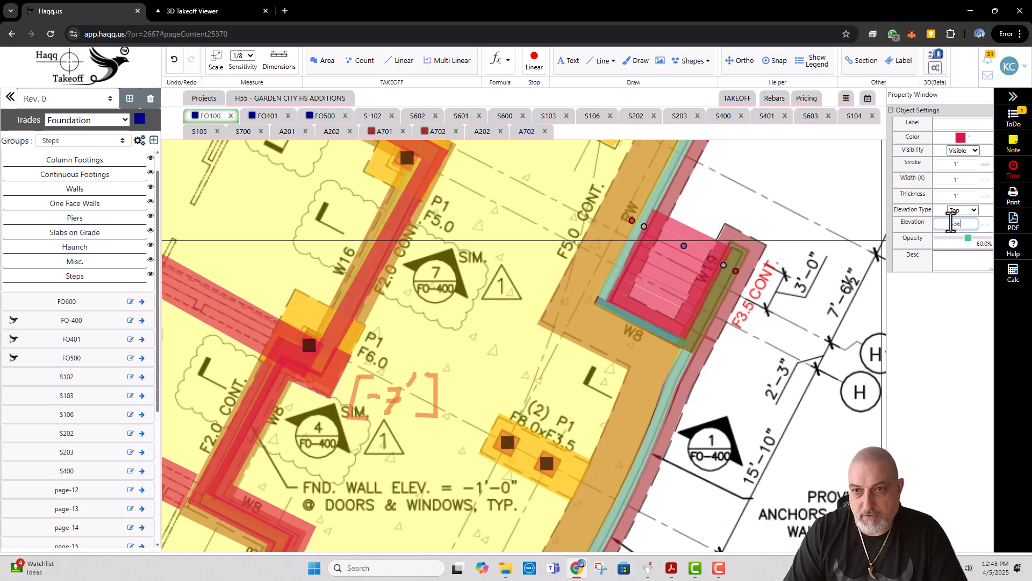
right_click(703, 246)
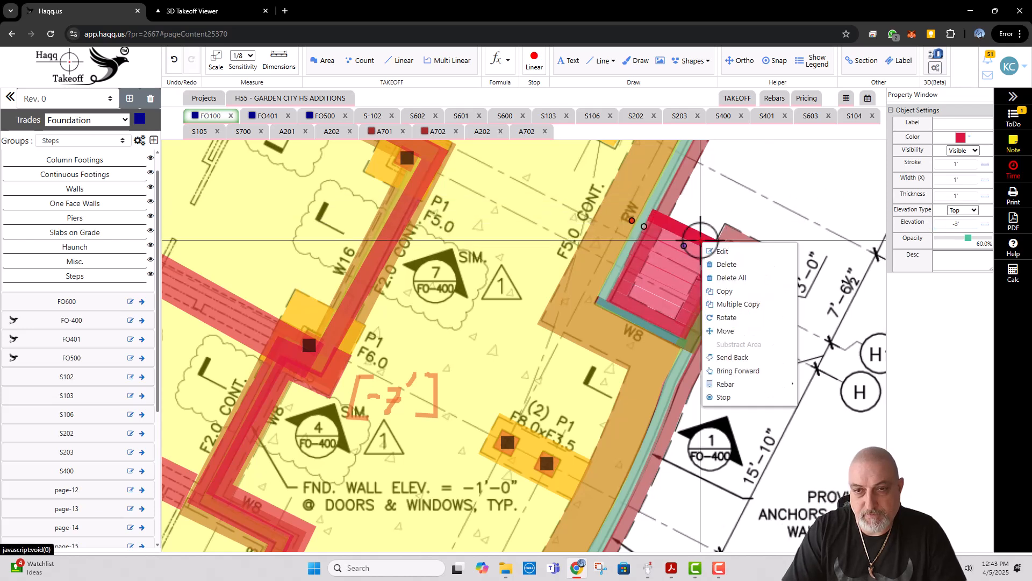
click(720, 251)
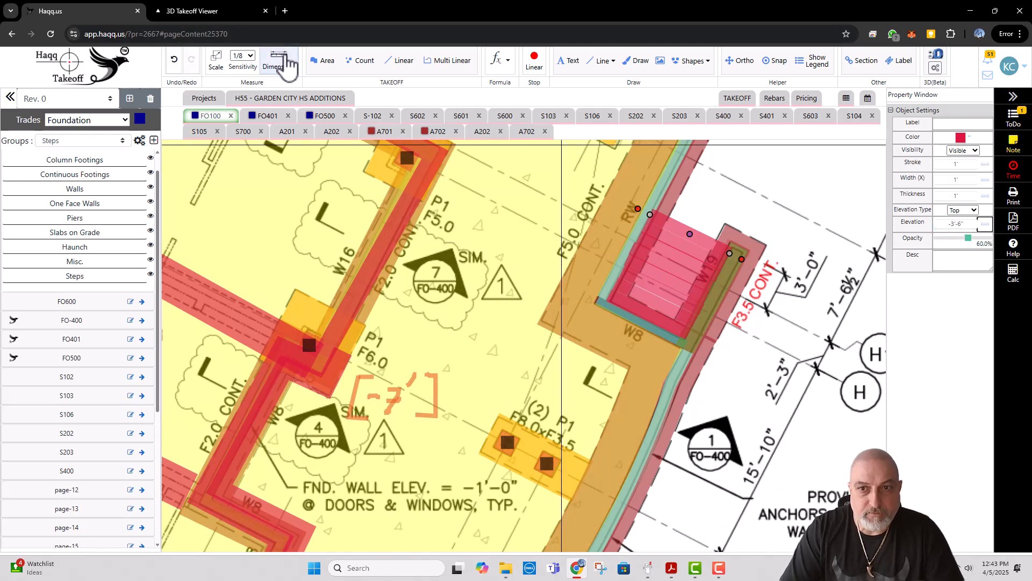
Step: Reload the 3D Takeoff Viewer and examine the concrete steps beside wall W19 in the foundation model
click(233, 8)
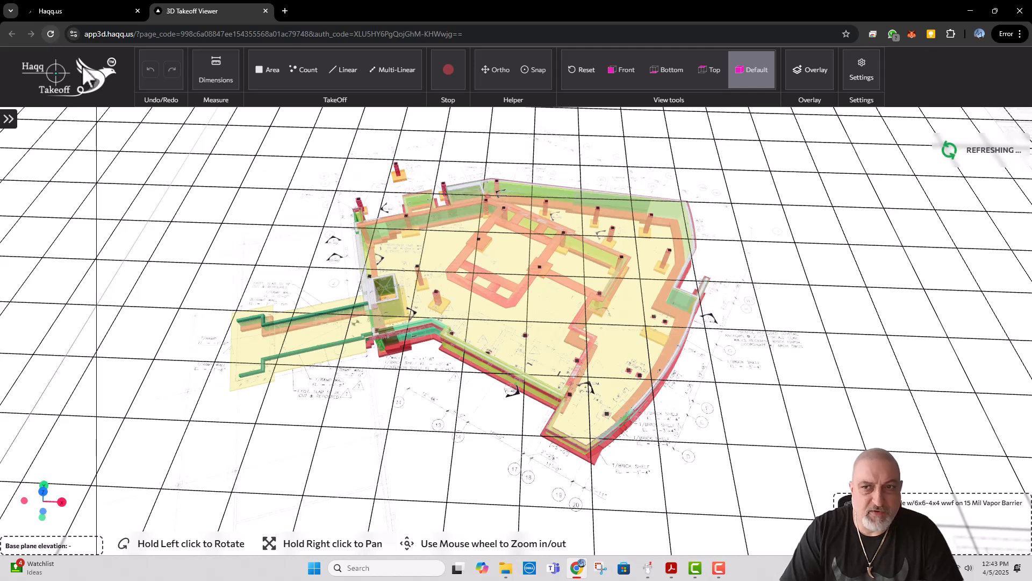
click(51, 34)
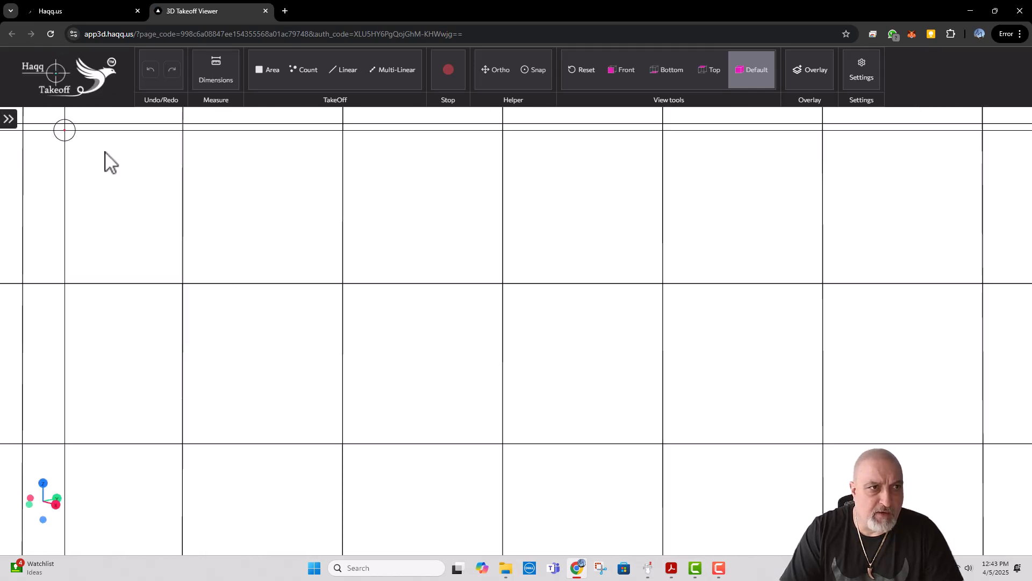
scroll(374, 273, down, 4)
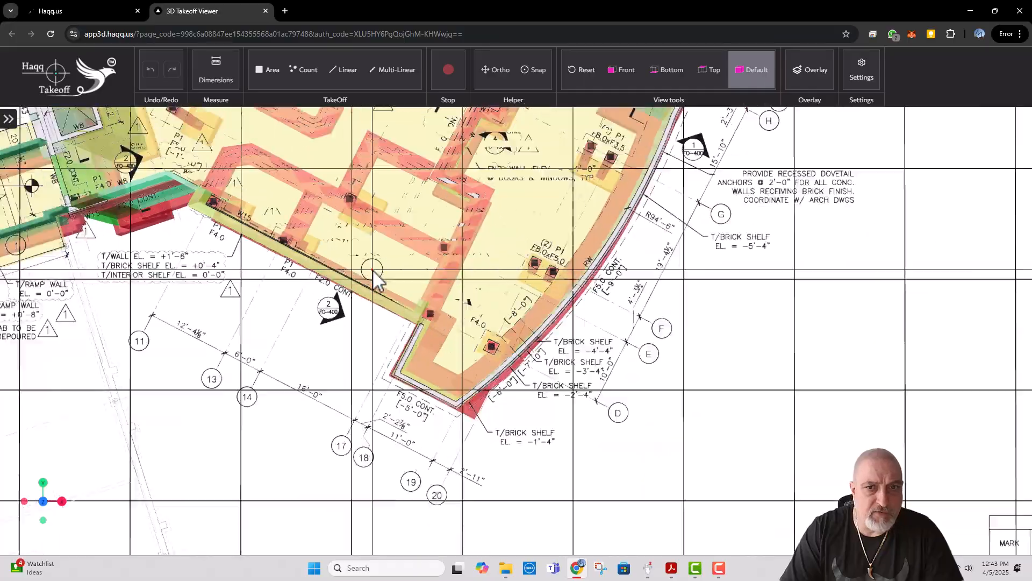
drag(617, 295, 666, 329)
right_click(666, 329)
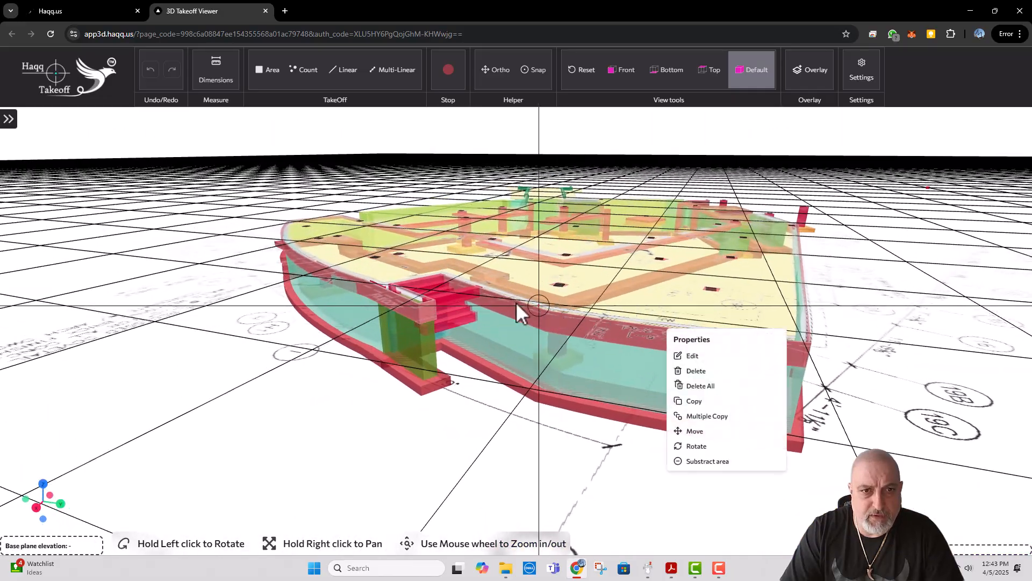
click(460, 347)
click(106, 12)
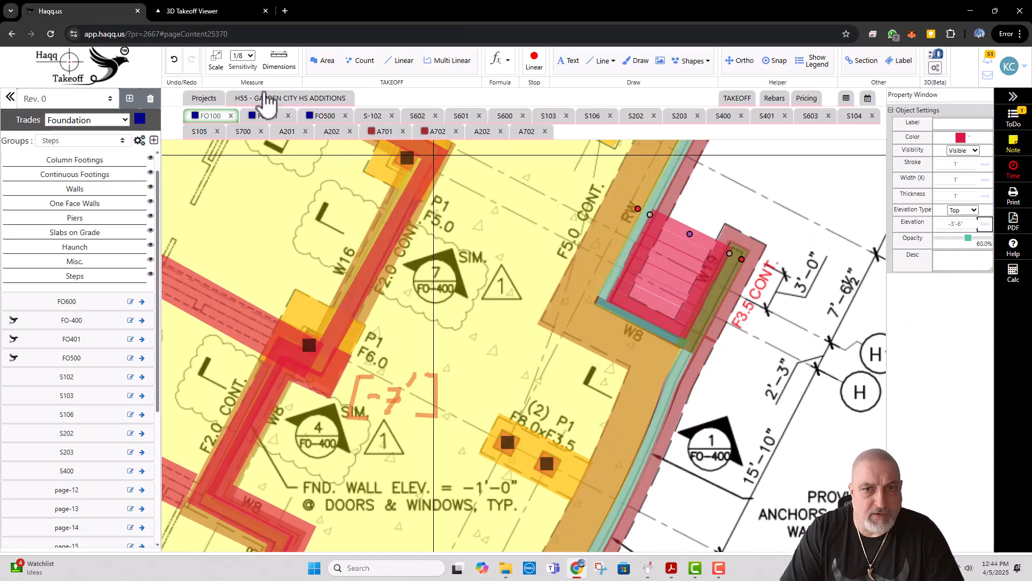
click(224, 12)
scroll(453, 319, up, 3)
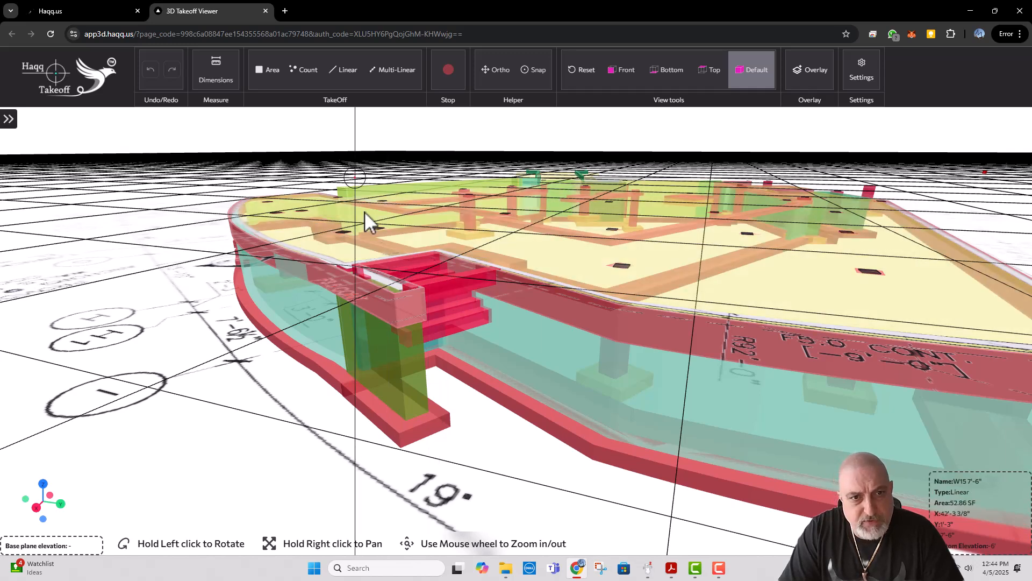
Step: Check the elevation setting of the outermost Steps line, farthest from wall W8, on FO100
click(101, 15)
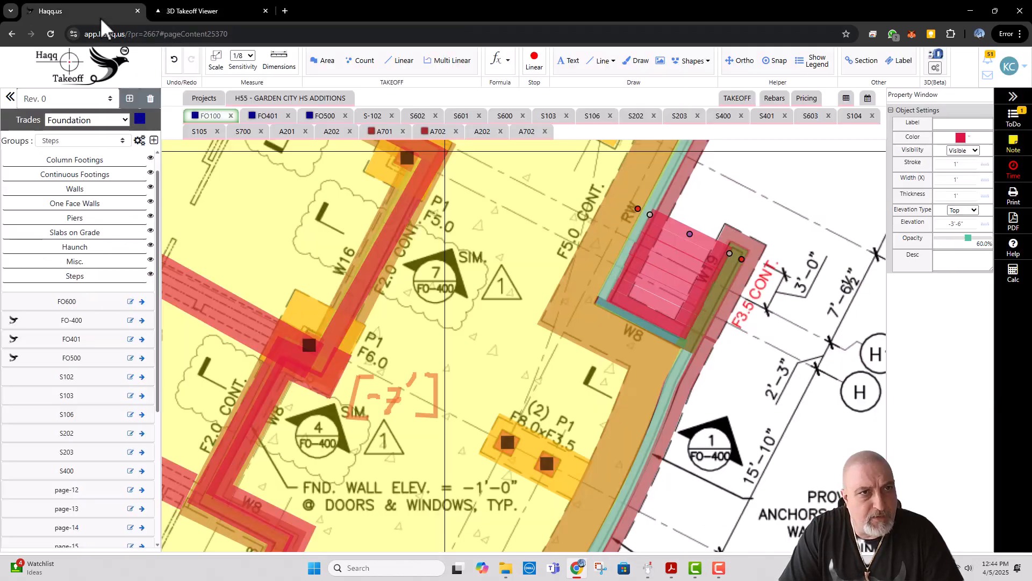
right_click(714, 245)
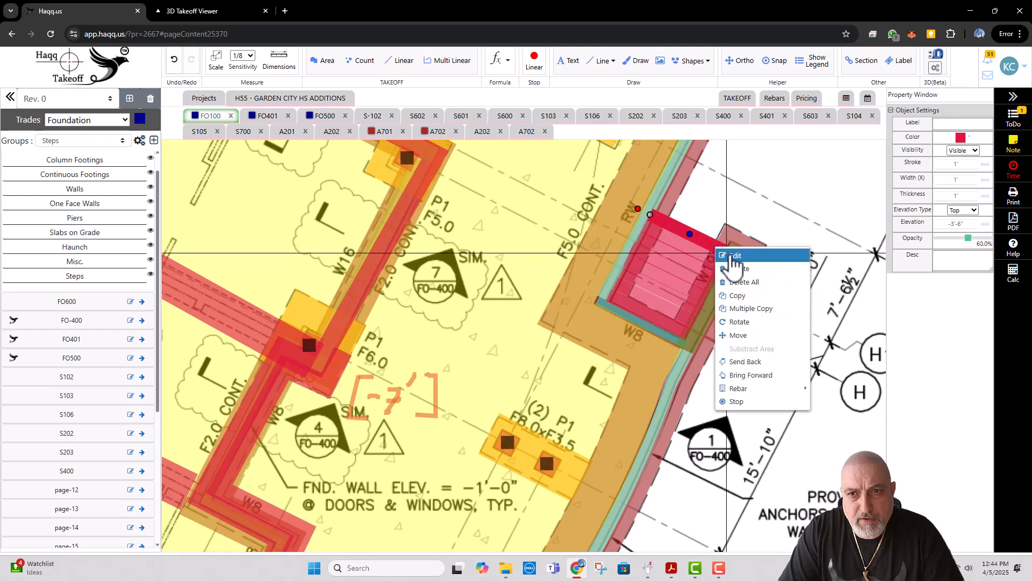
click(735, 255)
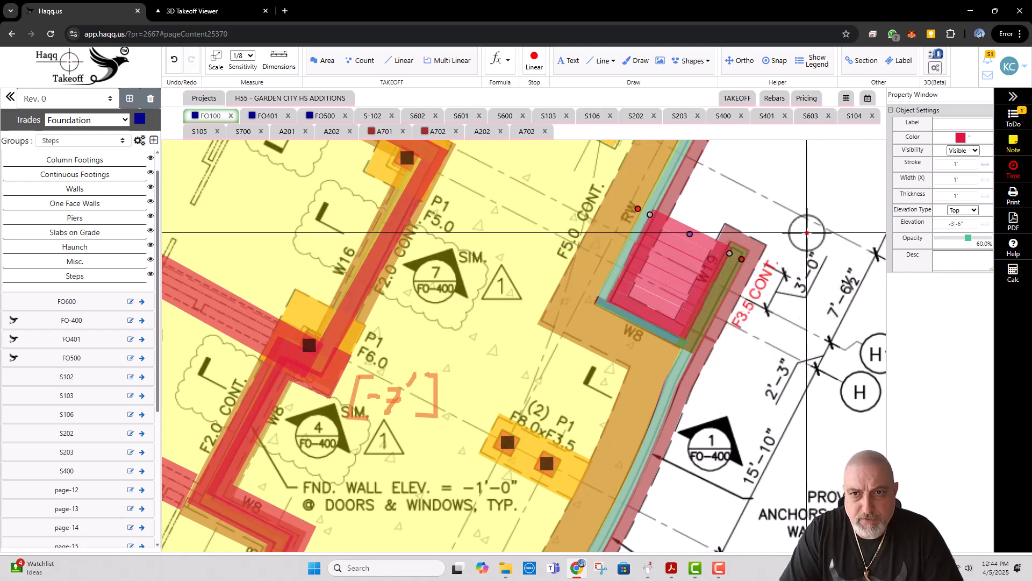
click(776, 236)
Step: Inspect the complete flight of steps in the 3D Takeoff Viewer from the front and from below
click(228, 12)
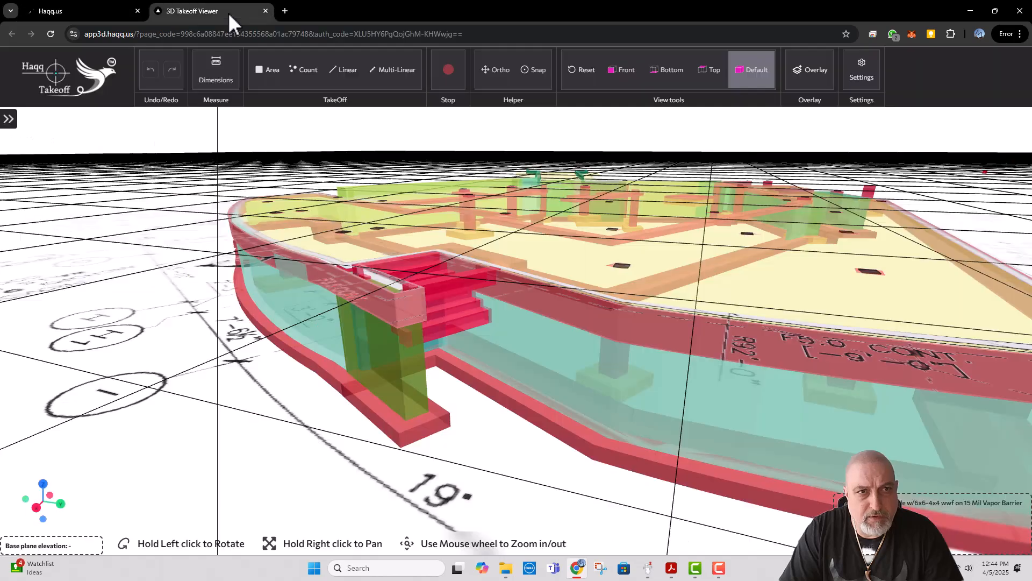
scroll(461, 289, up, 2)
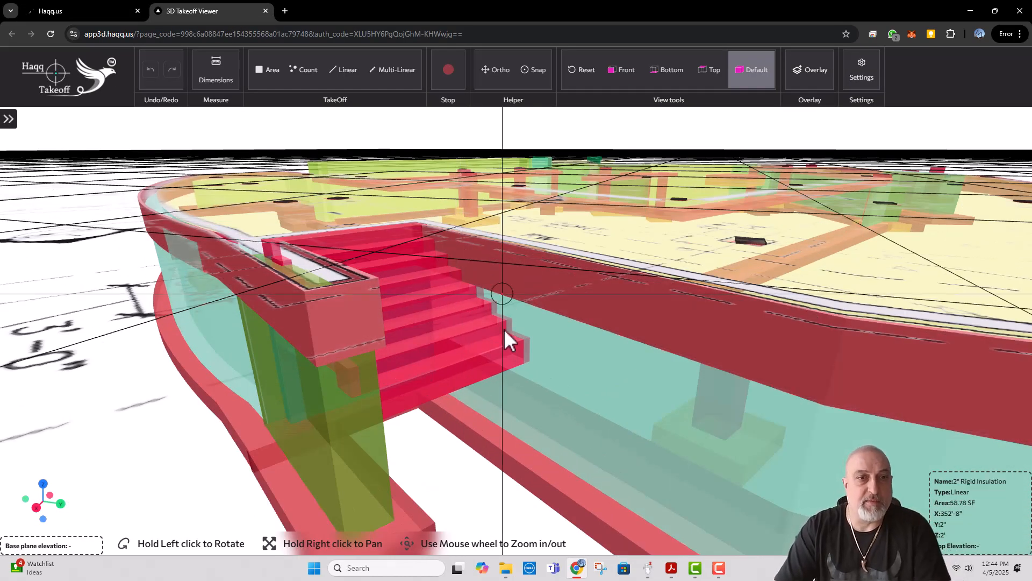
scroll(462, 388, down, 2)
drag(463, 412, 428, 421)
scroll(437, 420, up, 5)
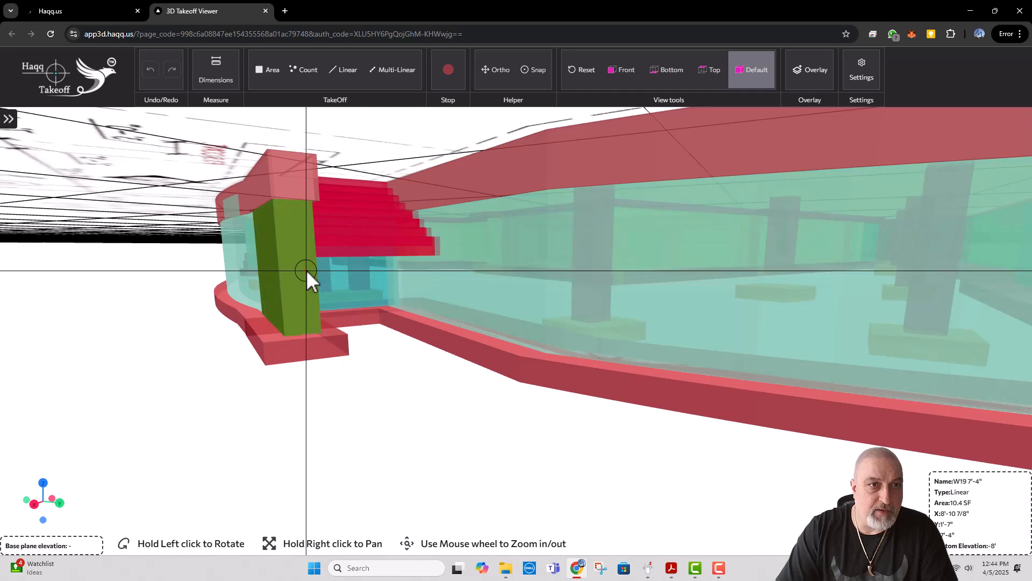
Step: Return to FO100 and open the outermost Steps line's settings to check its elevation
click(102, 15)
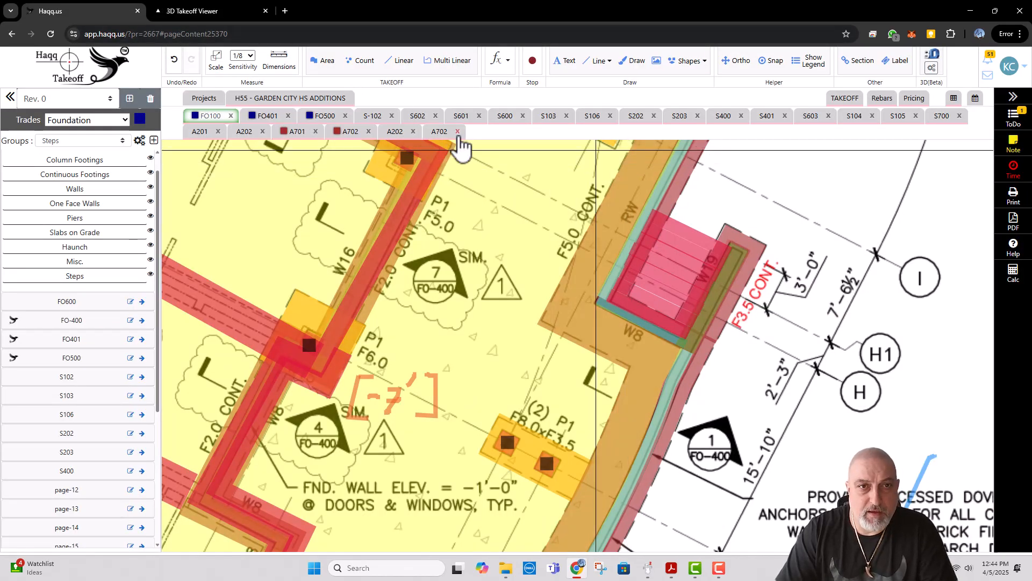
right_click(699, 238)
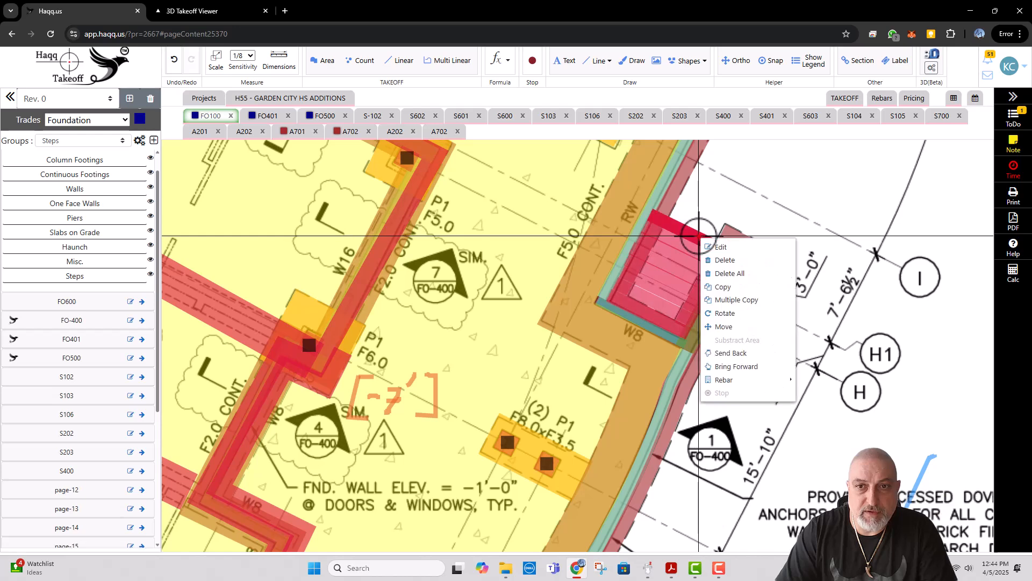
click(717, 243)
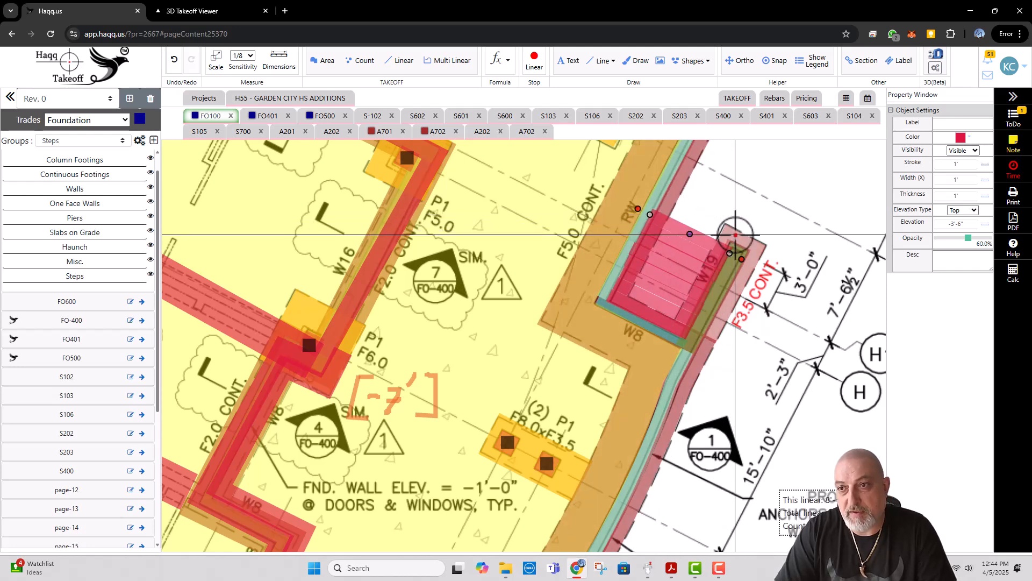
Step: Place the two A702 sheets in a split view beside FO100
right_click(524, 142)
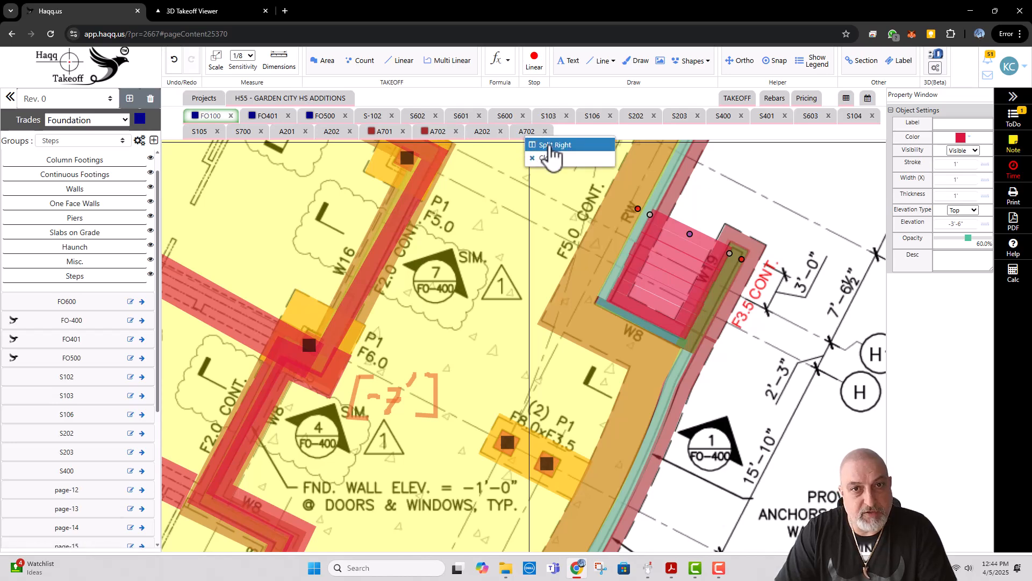
click(536, 143)
key(Escape)
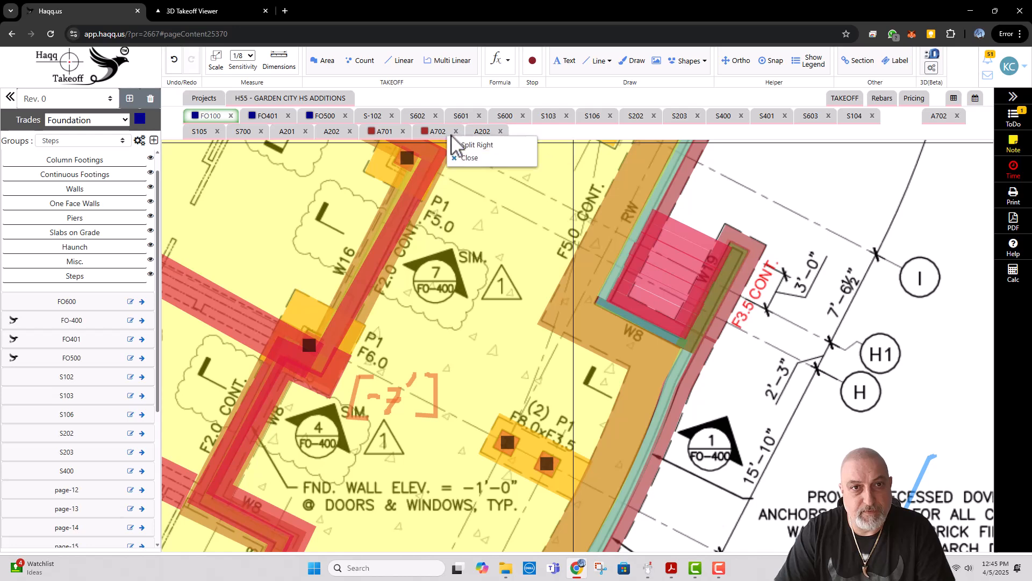
click(508, 143)
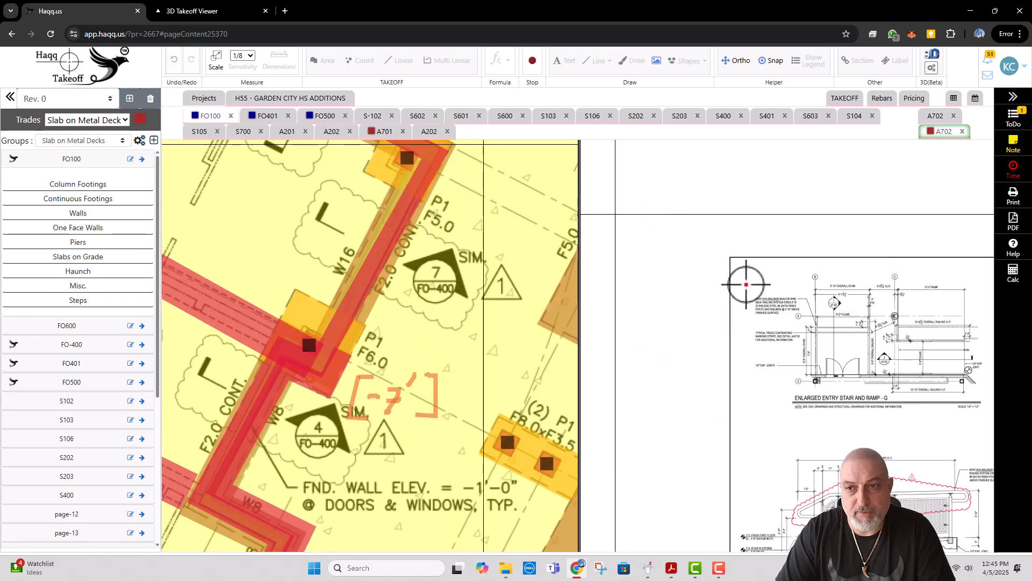
Step: Show the footing of the Enlarged Plaza Stair Section on A702 beside the plaza stair on FO100
scroll(747, 290, down, 2)
drag(836, 390, 725, 215)
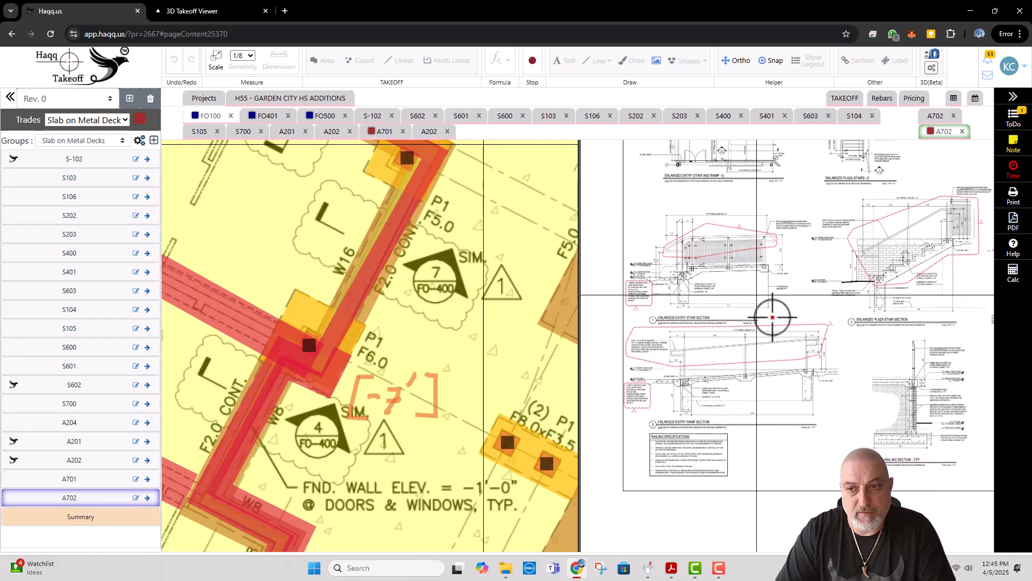
mouse_move(774, 311)
mouse_down()
mouse_move(733, 260)
mouse_move(684, 256)
mouse_move(653, 228)
mouse_up()
scroll(773, 189, up, 3)
scroll(774, 208, up, 3)
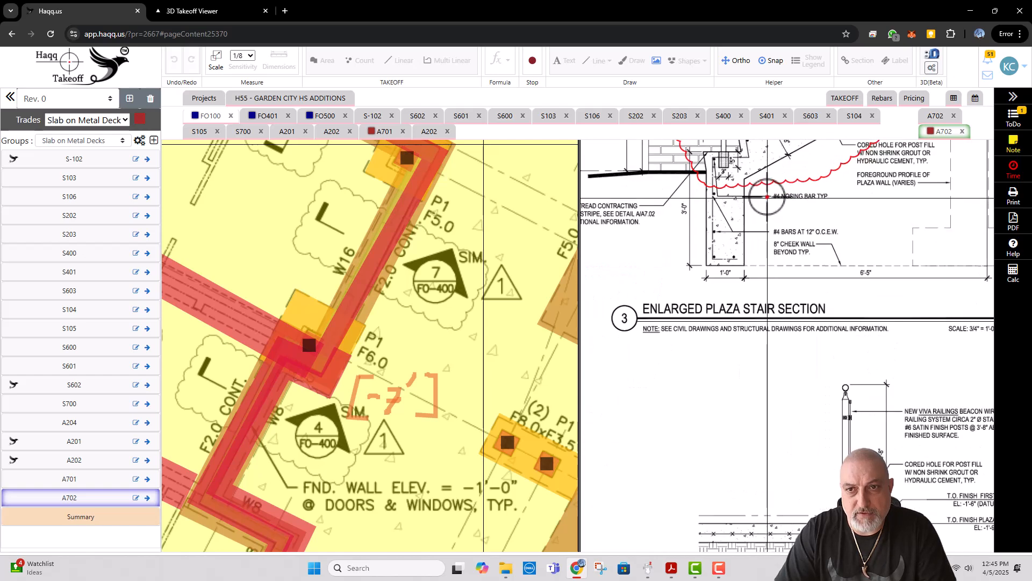
drag(755, 202, 700, 212)
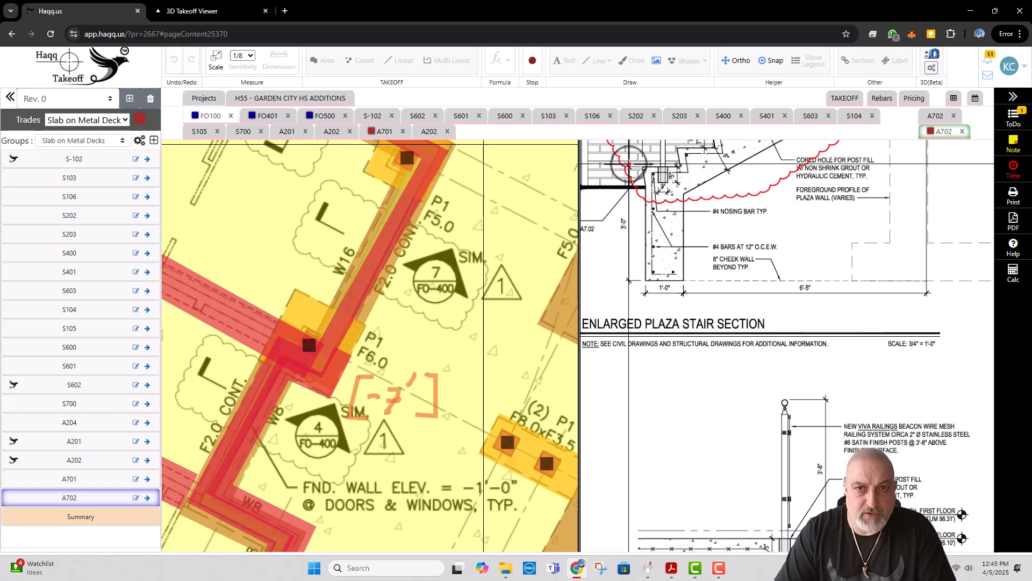
drag(473, 184, 298, 219)
drag(507, 217, 342, 199)
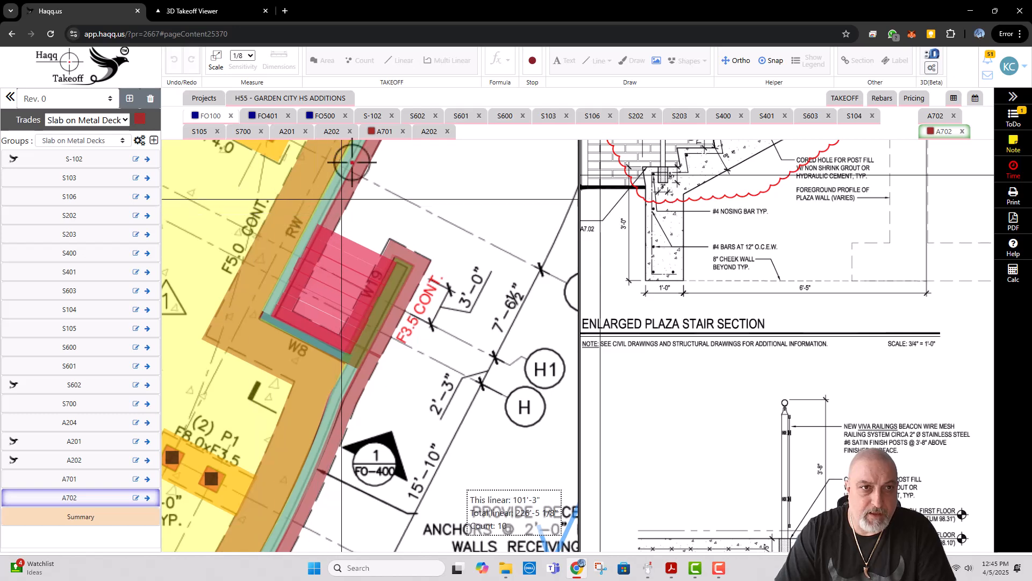
Step: Start a Multi Linear takeoff named Grade Beams on FO100, assigned to a new Grade Beams group and coloured blue
click(210, 119)
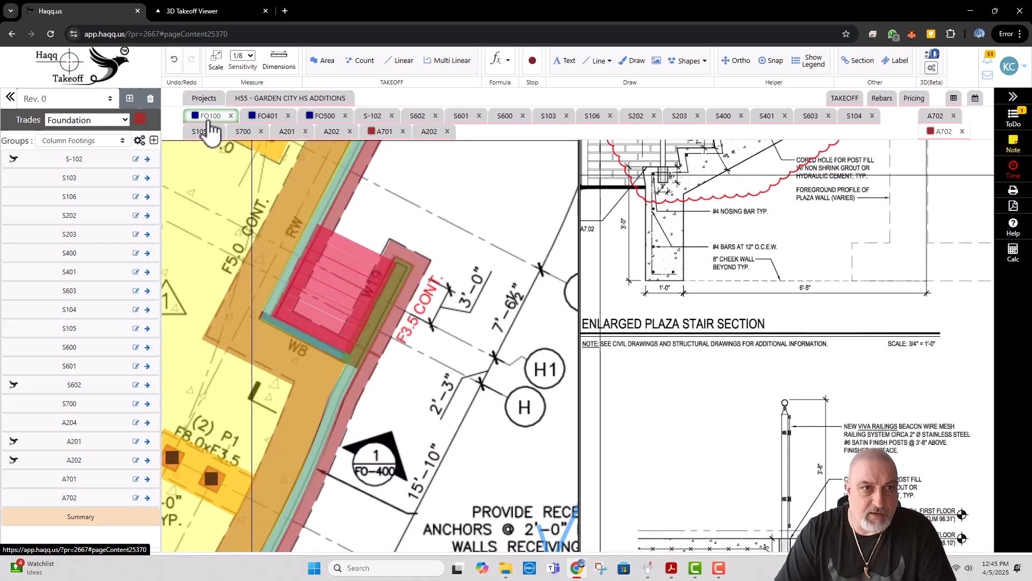
click(449, 61)
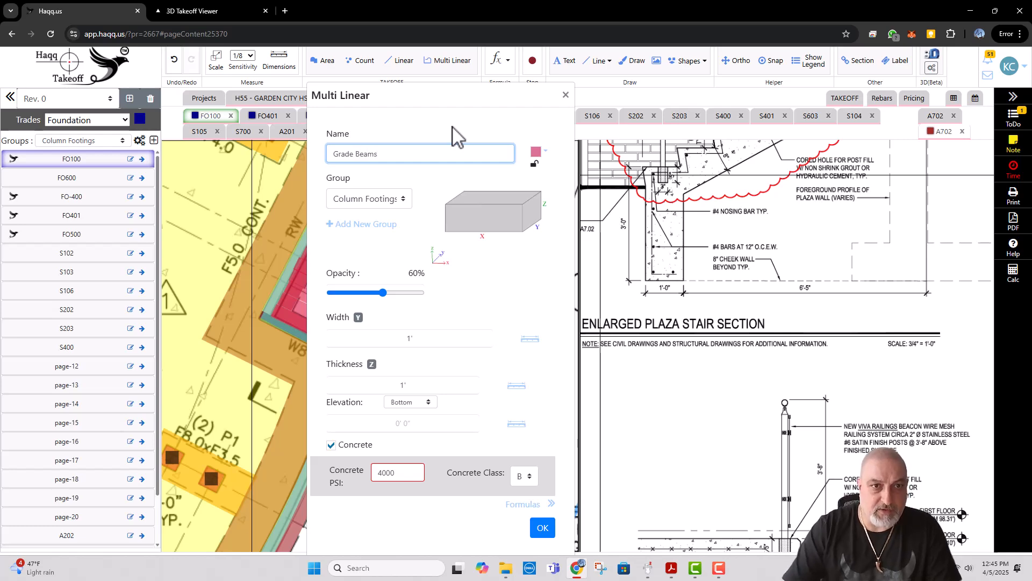
click(366, 225)
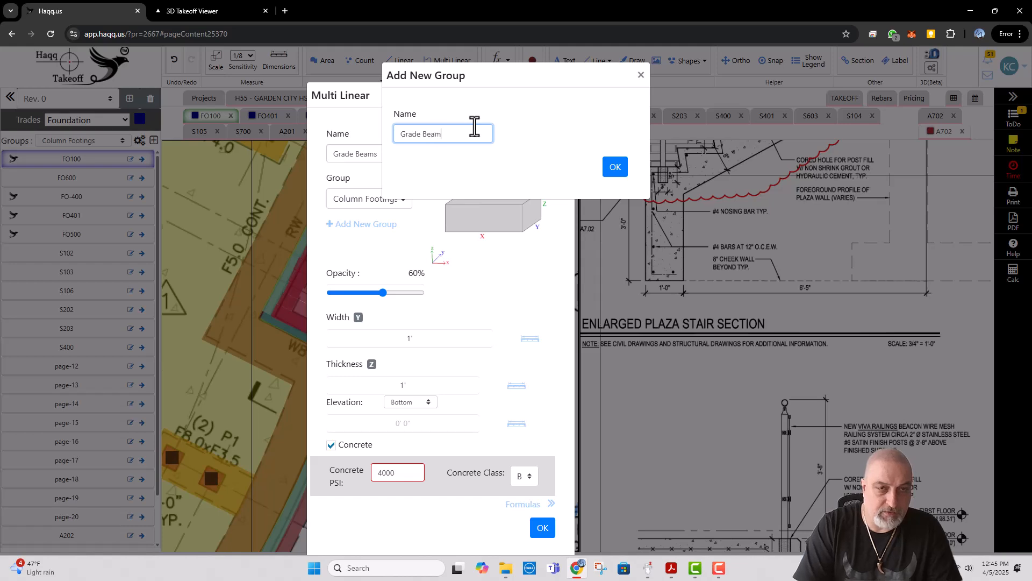
click(615, 168)
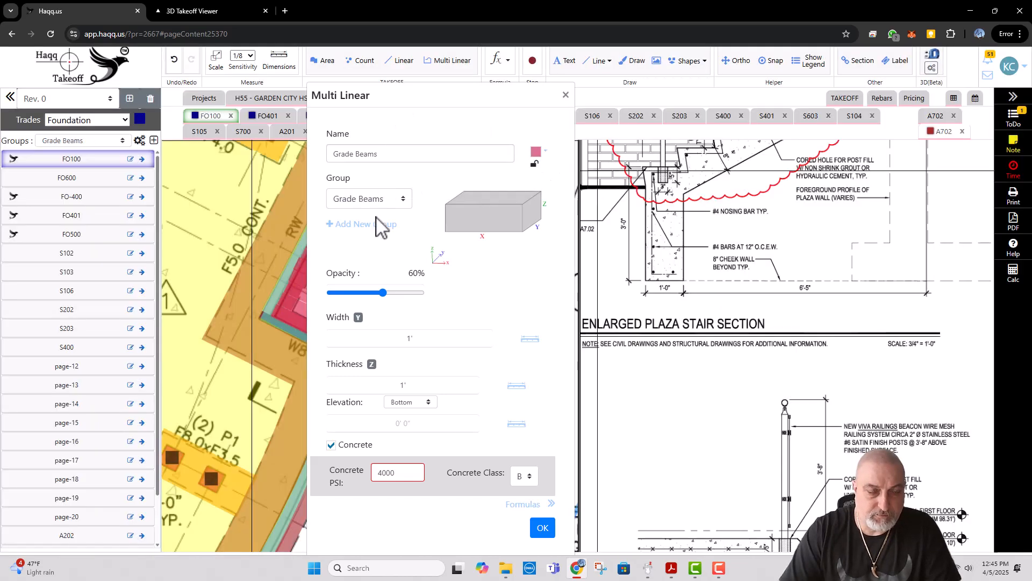
click(538, 154)
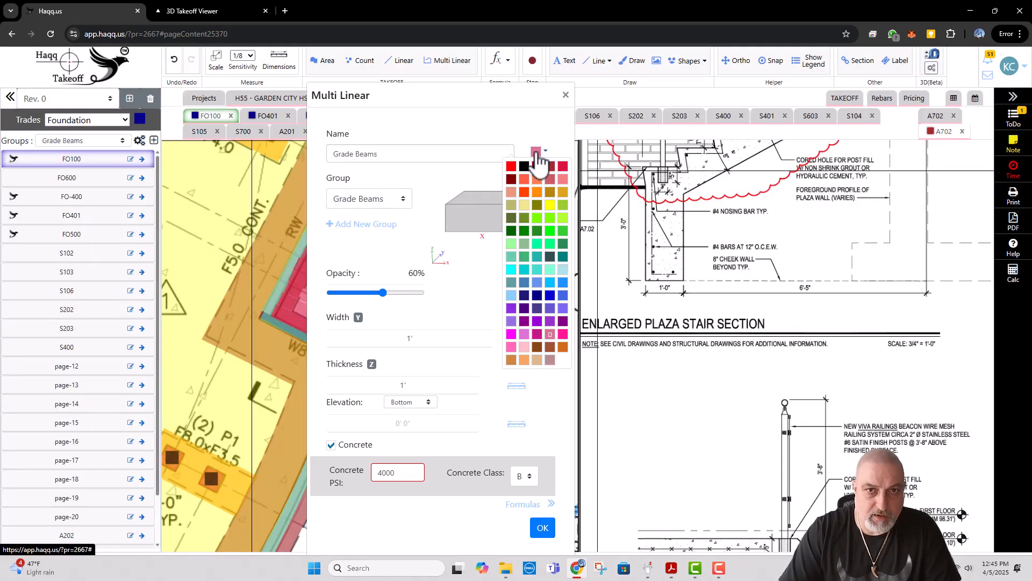
click(562, 282)
Step: Set the Grade Beams takeoff to 1' width and 3' thickness, with its elevation measured from the top
click(410, 335)
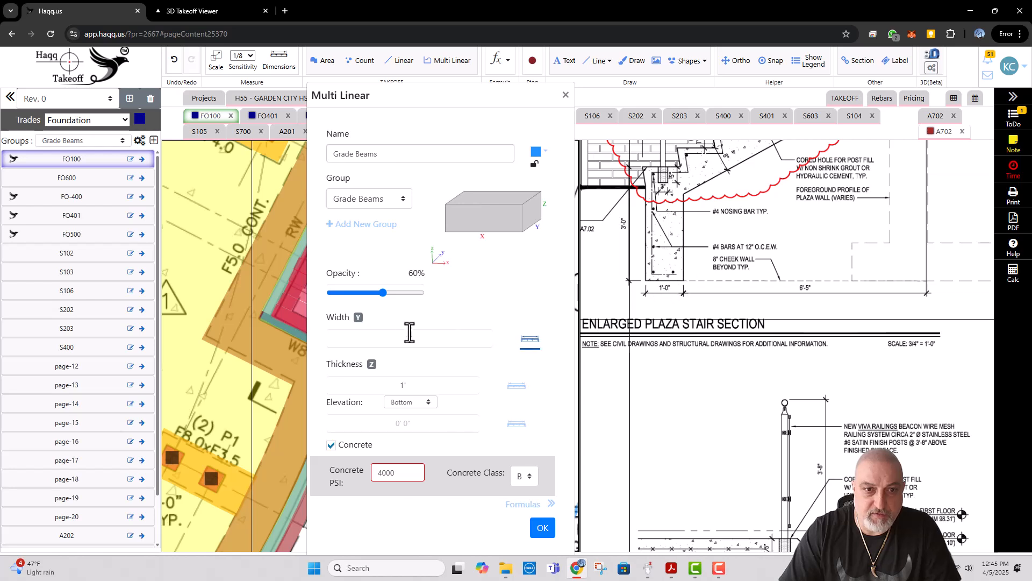
click(413, 386)
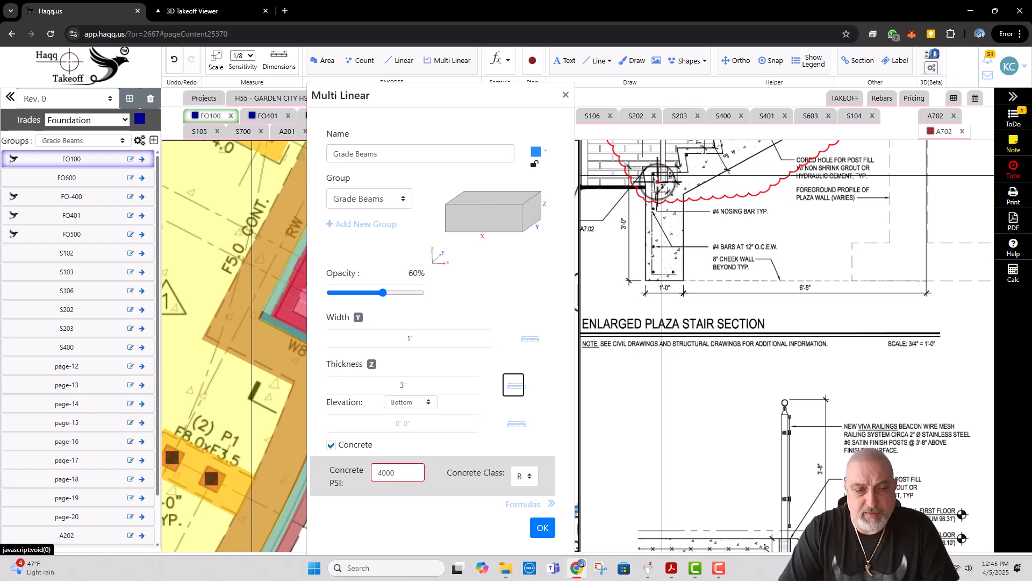
click(418, 402)
click(411, 426)
click(417, 423)
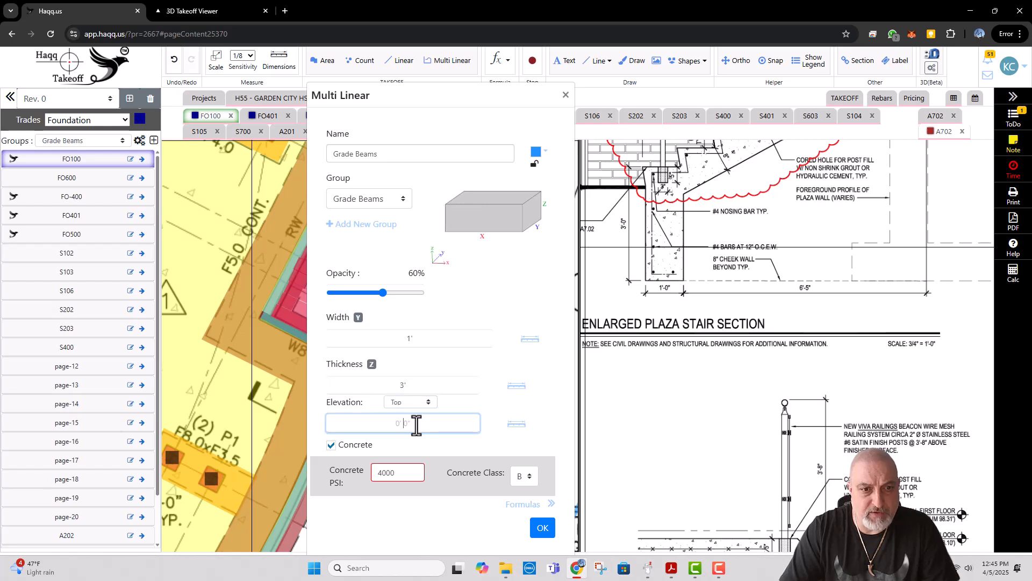
Step: Check the outermost Steps line's elevation and set the Grade Beams top elevation to -3'-6"
drag(248, 311, 161, 315)
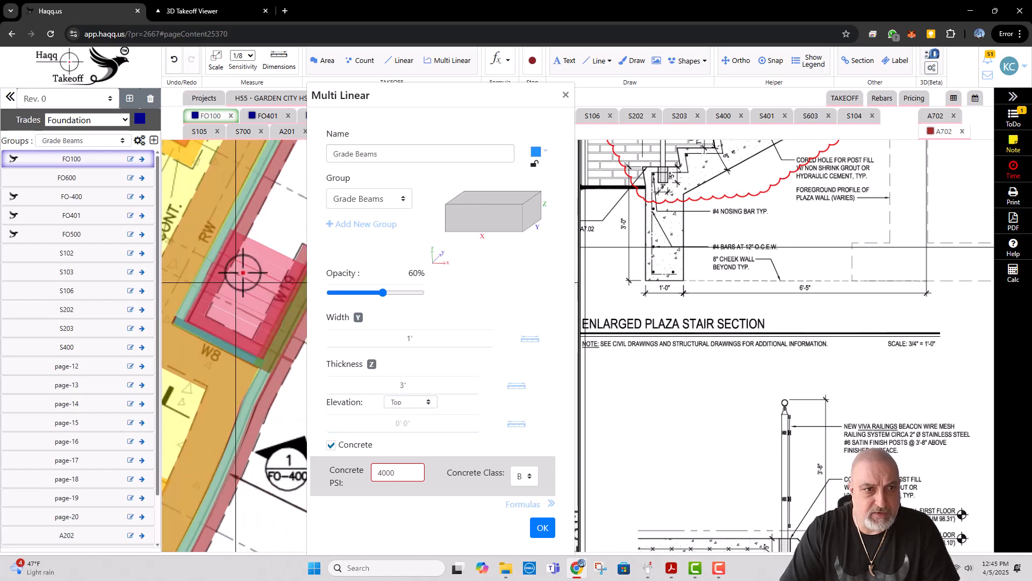
right_click(261, 251)
click(276, 271)
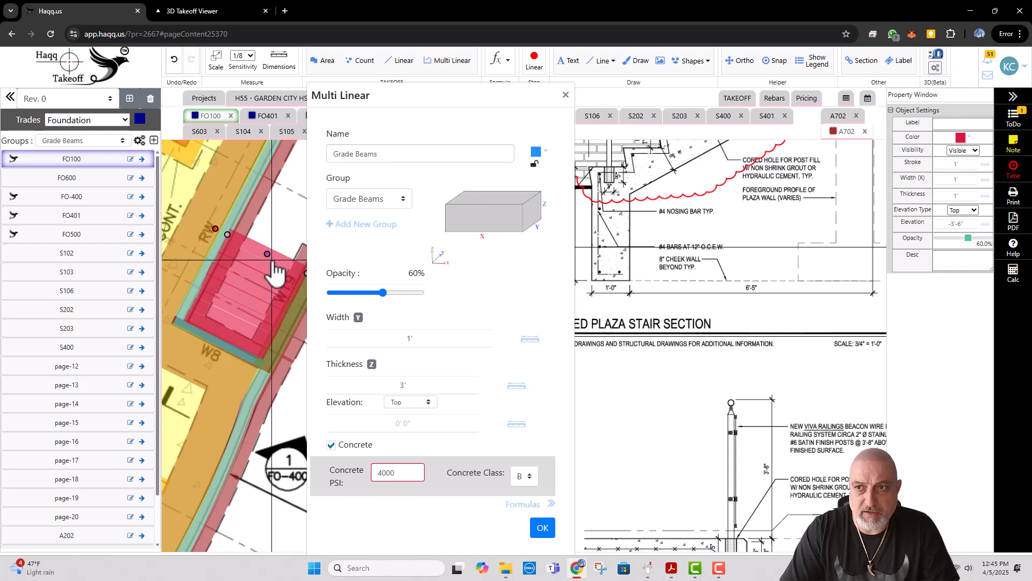
key(Escape)
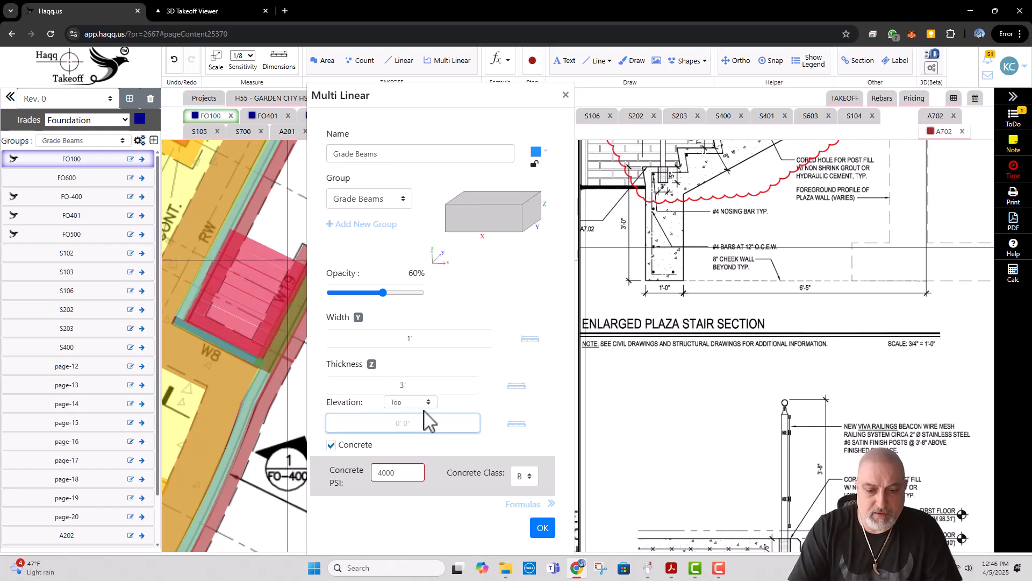
Step: Draw a grade beam about 6'-9 5/8" long over the outermost step, from wall W19 to the RW wall
click(543, 529)
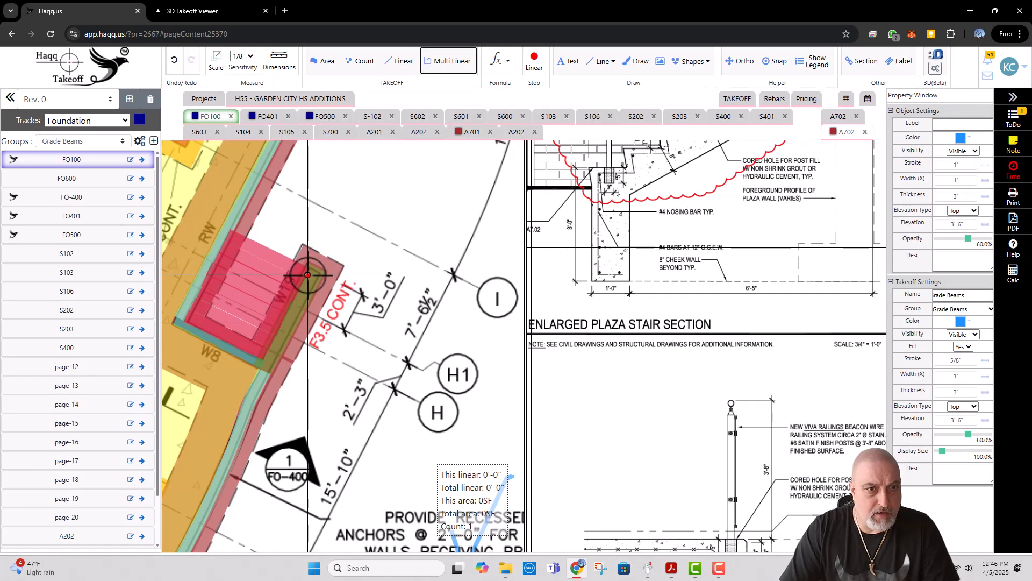
click(308, 275)
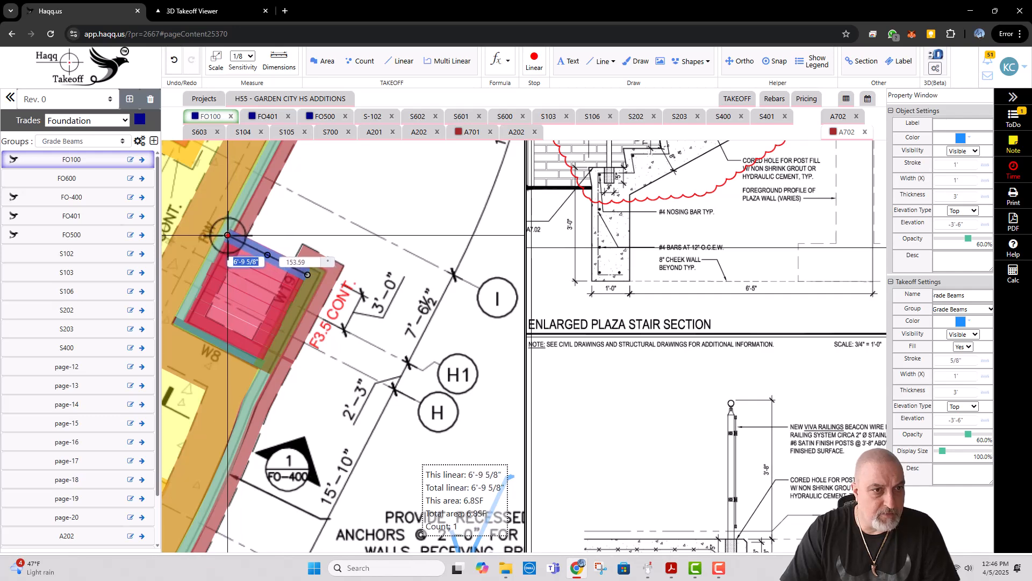
double_click(228, 235)
Step: Add four straight #4 bottom bars running in X to the grade beam, with the note CONT, and save them
right_click(283, 265)
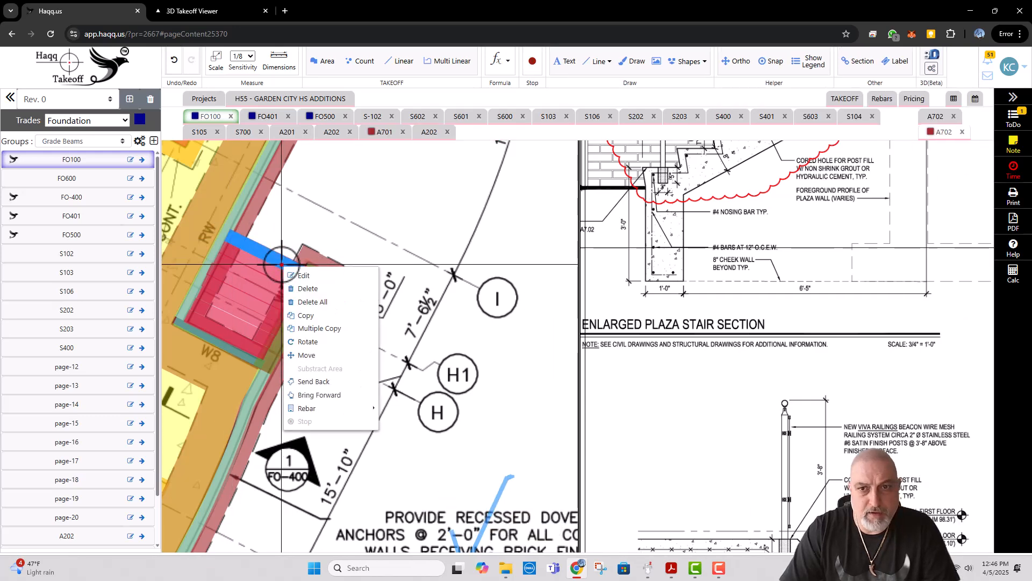
mouse_move(350, 408)
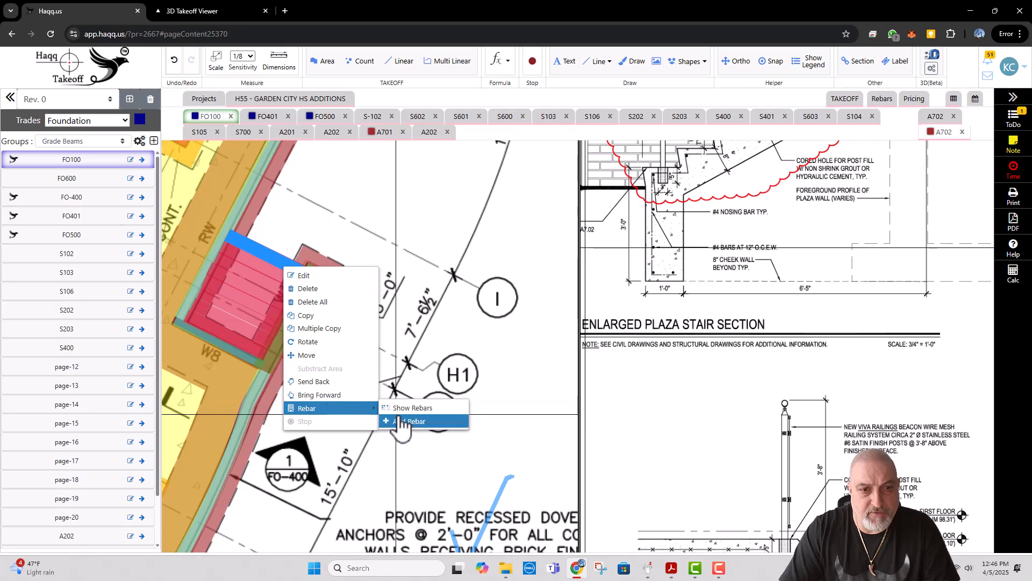
click(406, 420)
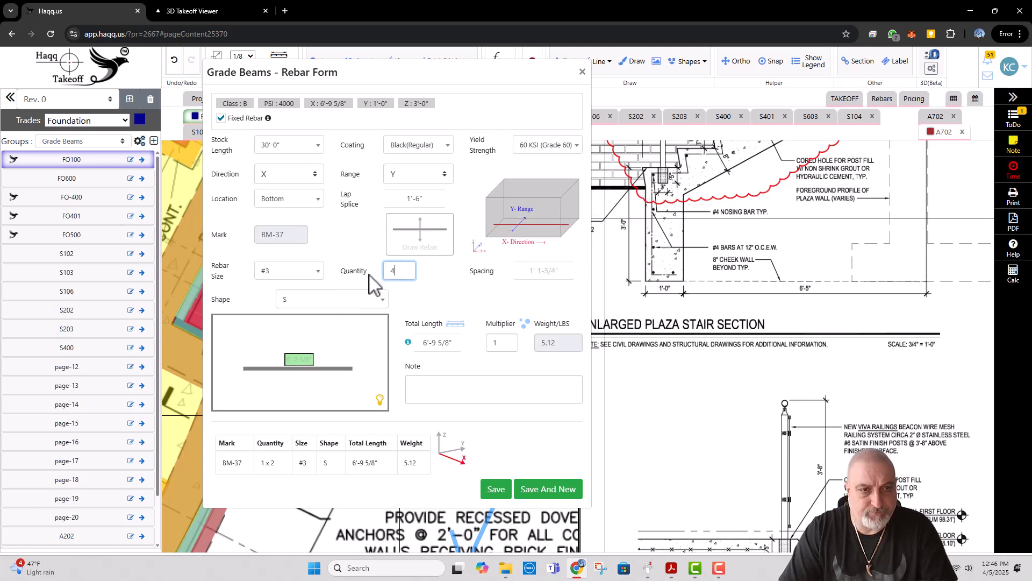
click(308, 272)
click(279, 322)
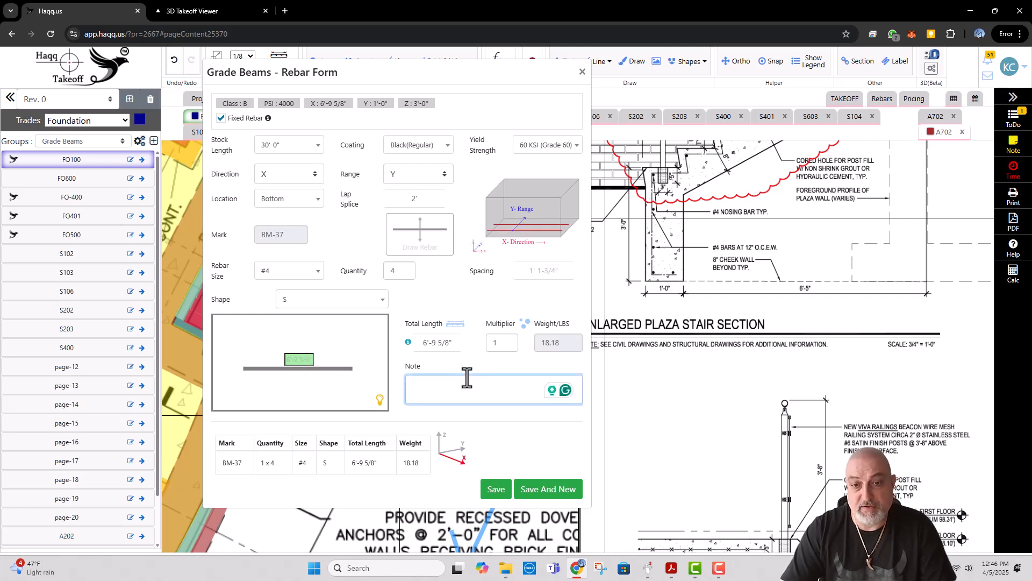
key(Caps_Lock)
text(C)
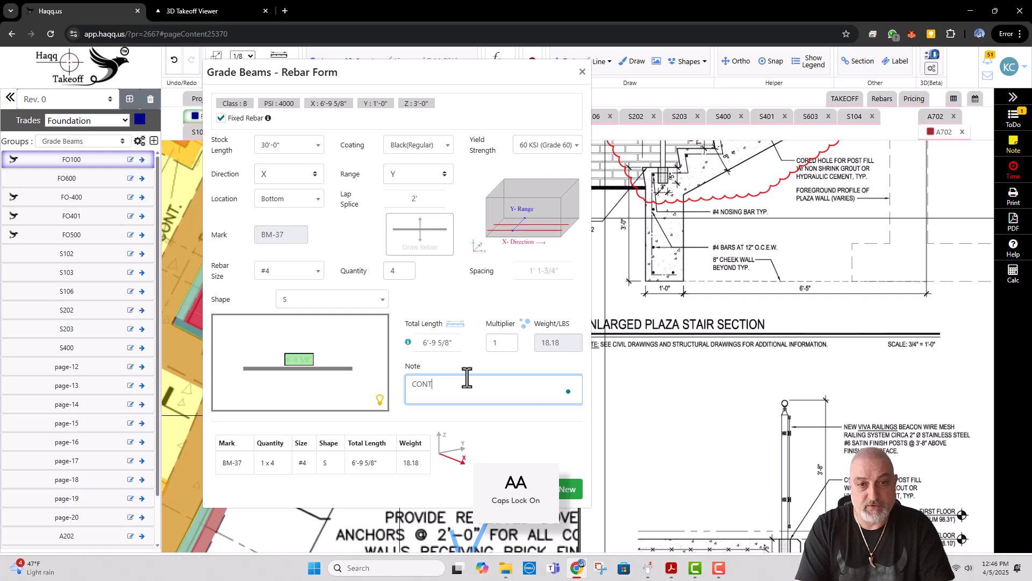
text(ONT)
click(562, 489)
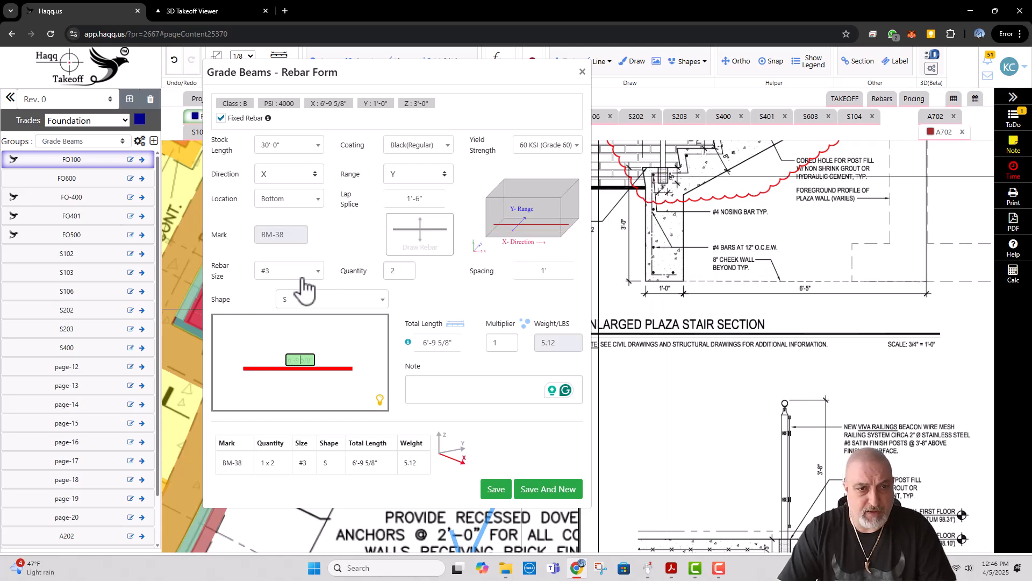
Step: Set up a second grade beam rebar as #4 bars with direction Z and range X
click(299, 174)
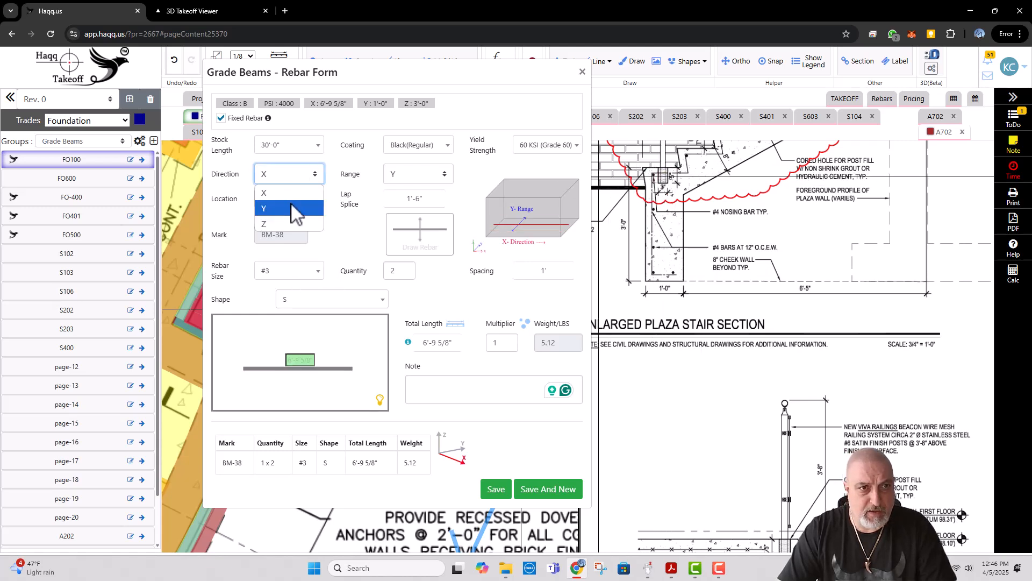
click(277, 232)
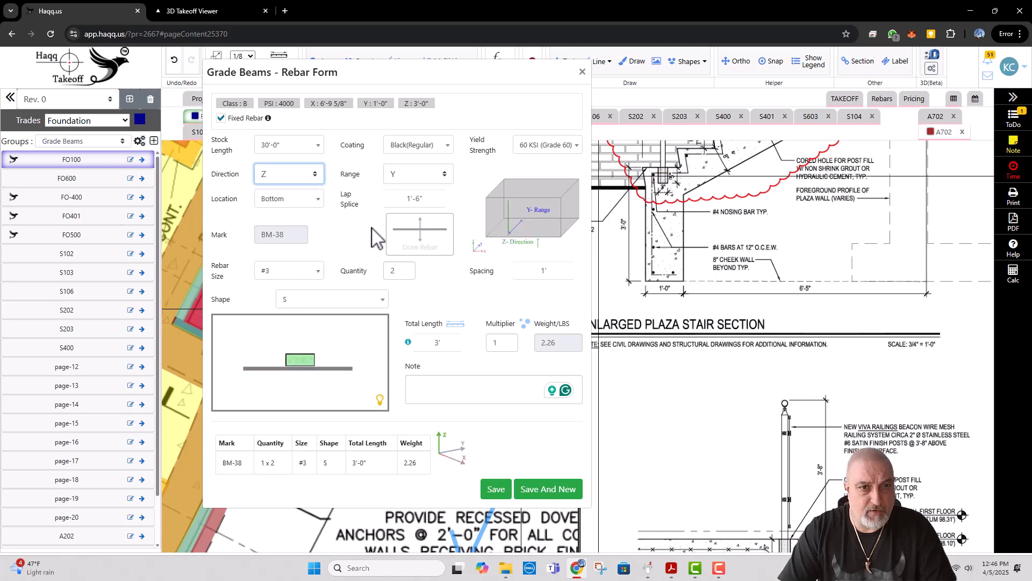
click(404, 174)
click(400, 196)
click(301, 280)
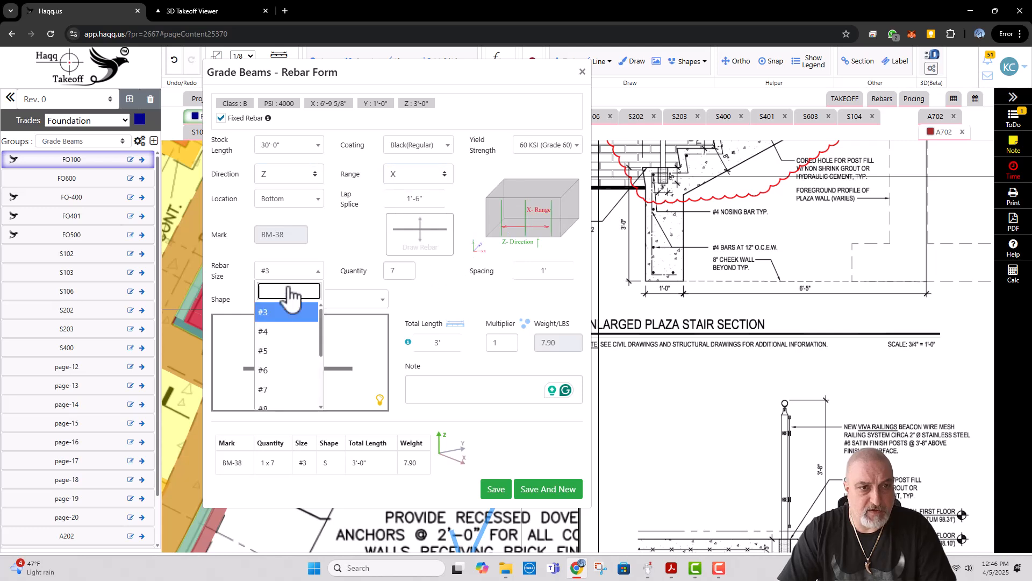
click(277, 329)
Step: Give the grade beam's #4 Z bars shape 17 u with 1' legs, automatic base length and the note U BARS, and save them
click(317, 301)
text(U)
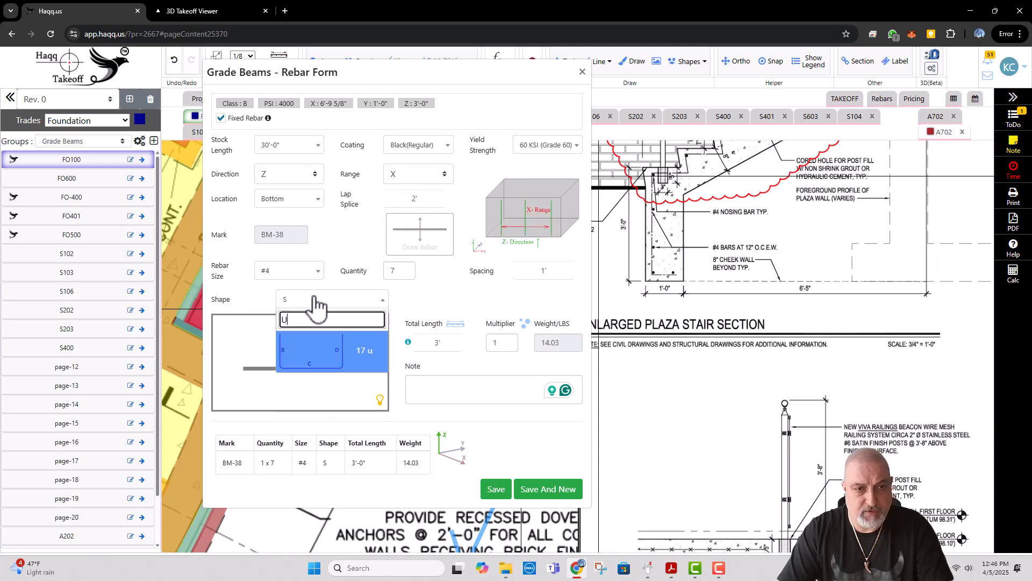
key(Return)
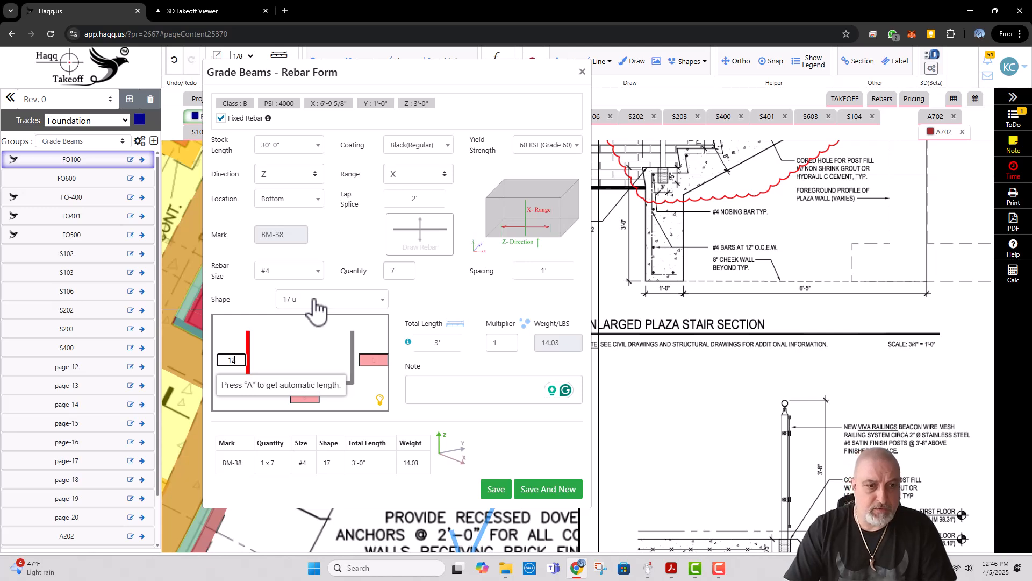
key(Tab)
key(Tab)
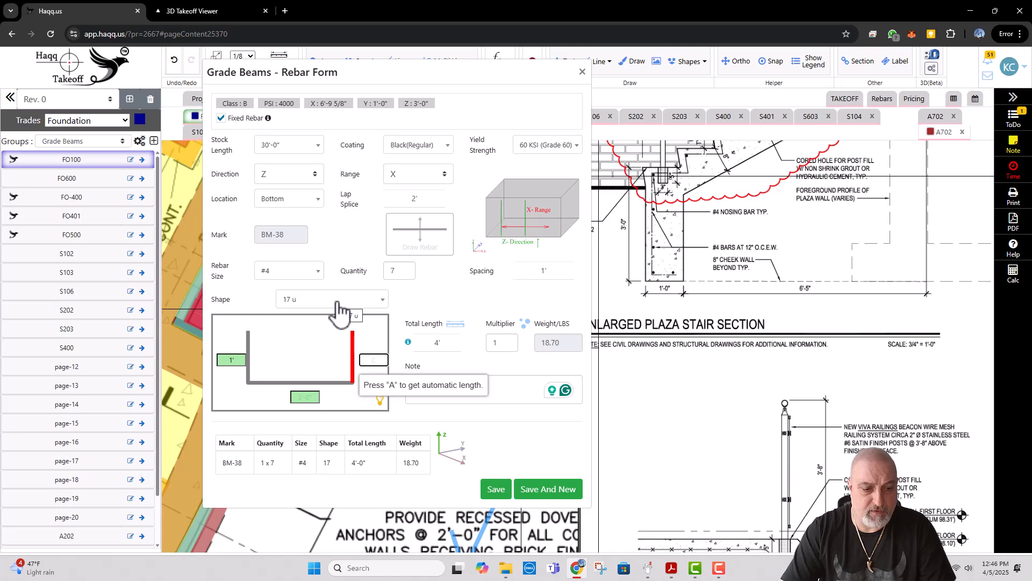
text(1)
key(Tab)
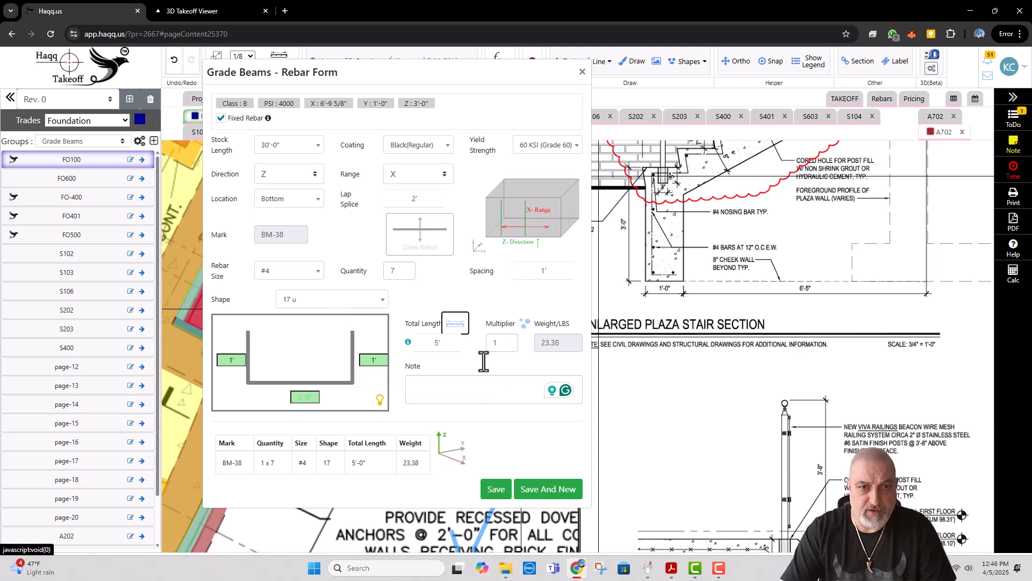
click(459, 388)
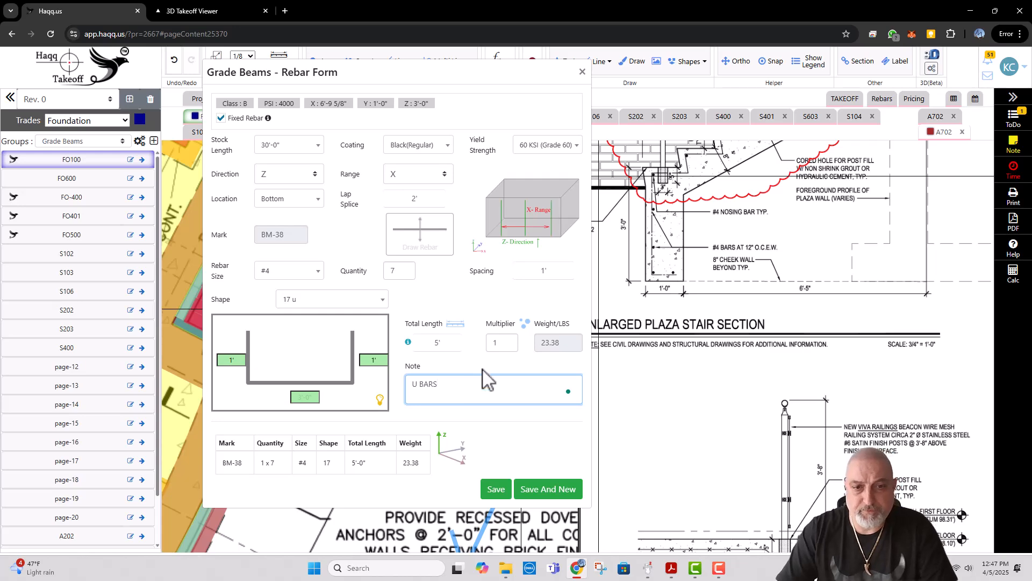
click(498, 492)
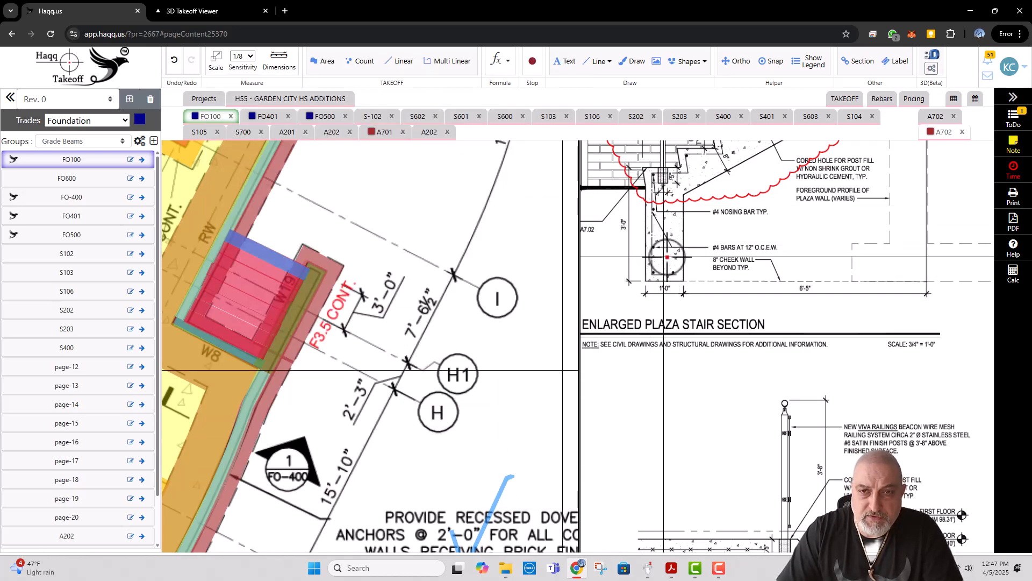
Step: Add one straight #4 bar in X to the plaza stair's Steps takeoff, with the note NOSING BAR, and save it
drag(673, 191, 649, 297)
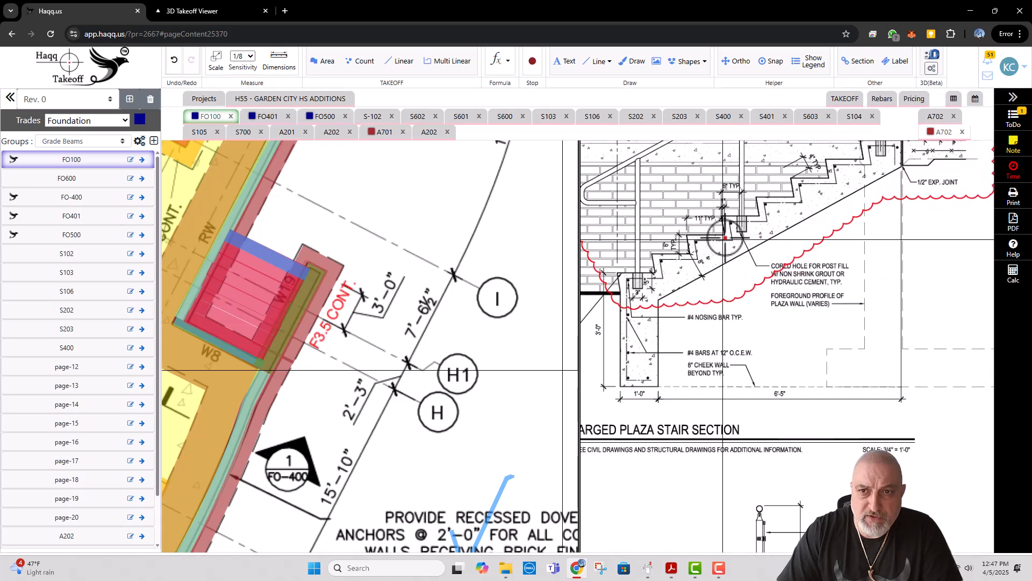
right_click(278, 273)
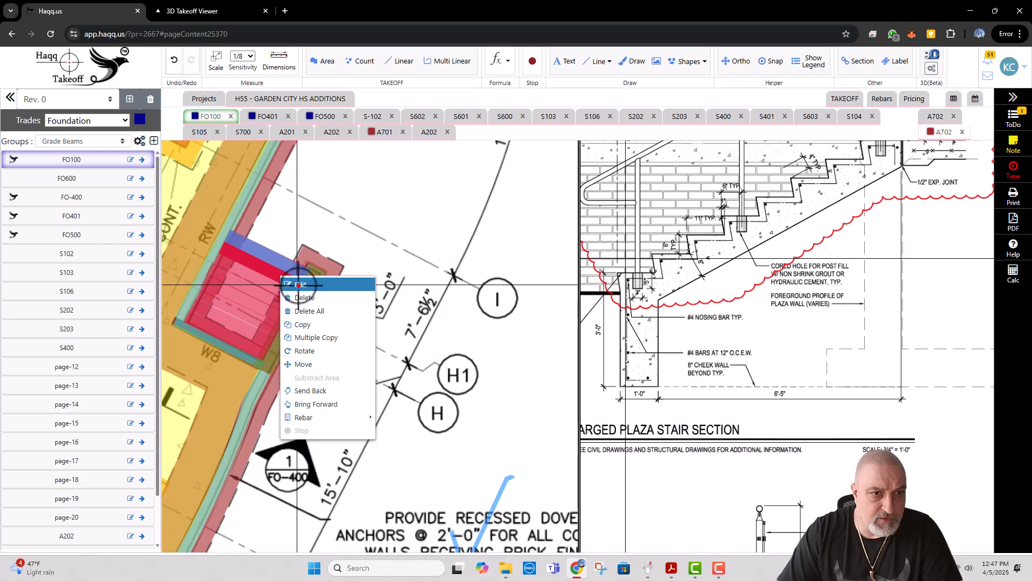
mouse_move(322, 418)
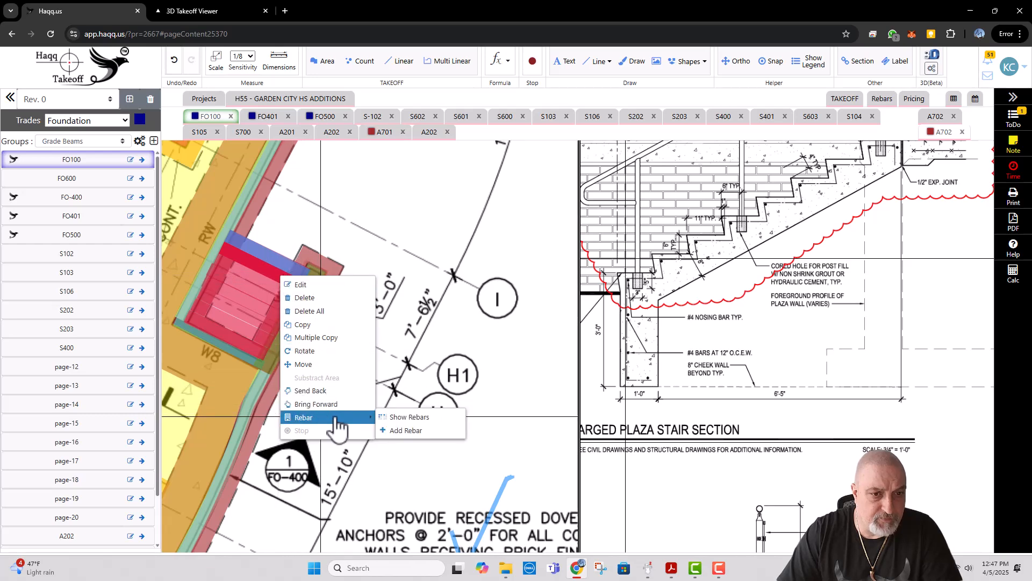
click(406, 430)
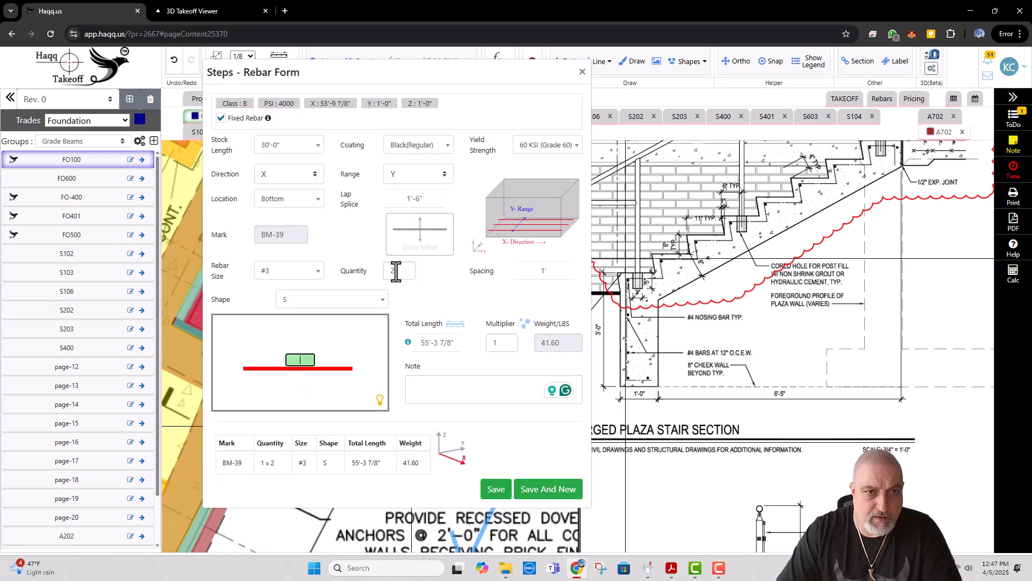
click(293, 271)
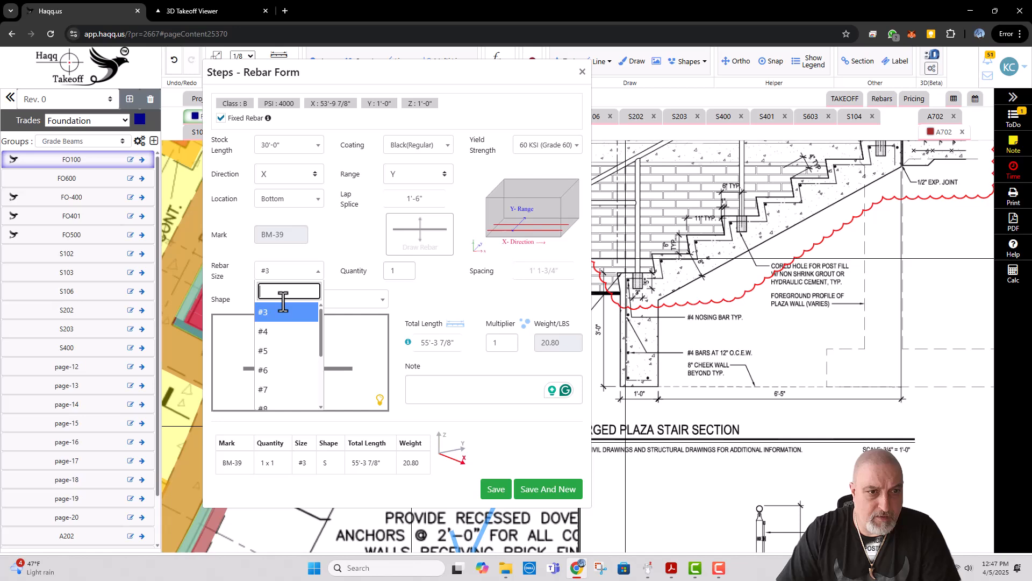
click(276, 334)
click(444, 378)
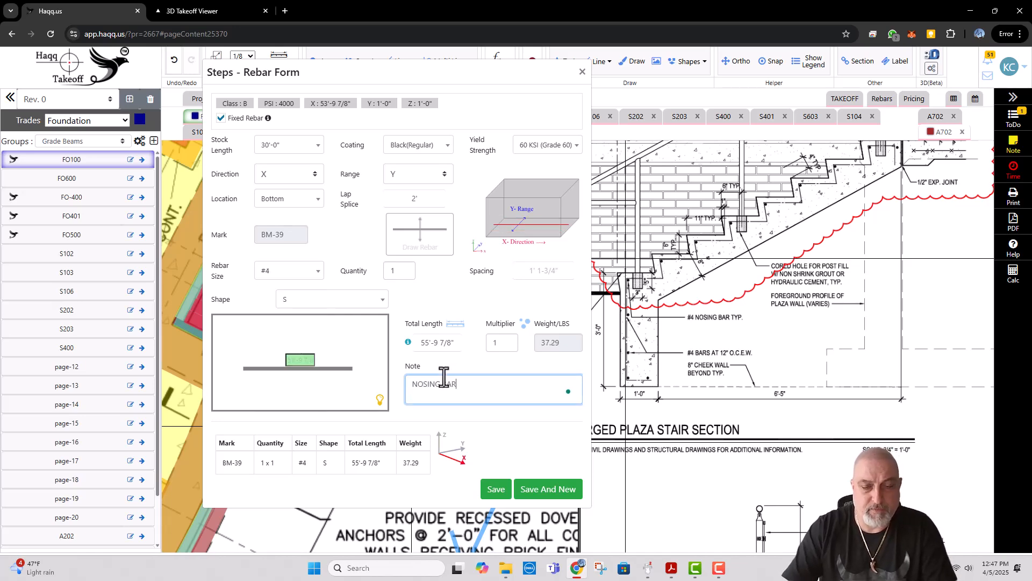
click(496, 489)
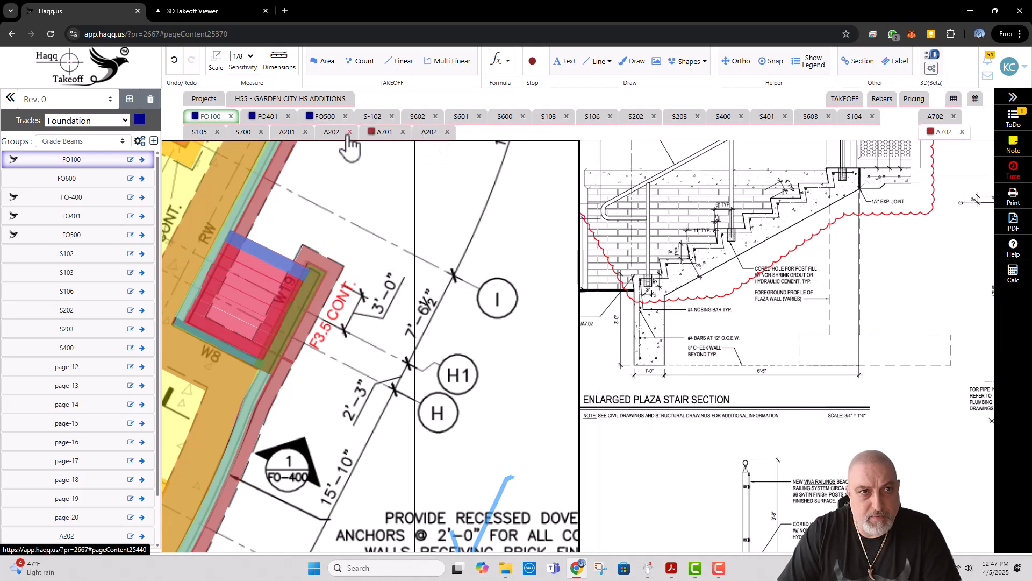
Step: Open the last A202 floor plan sheet and rename the page A702
click(427, 134)
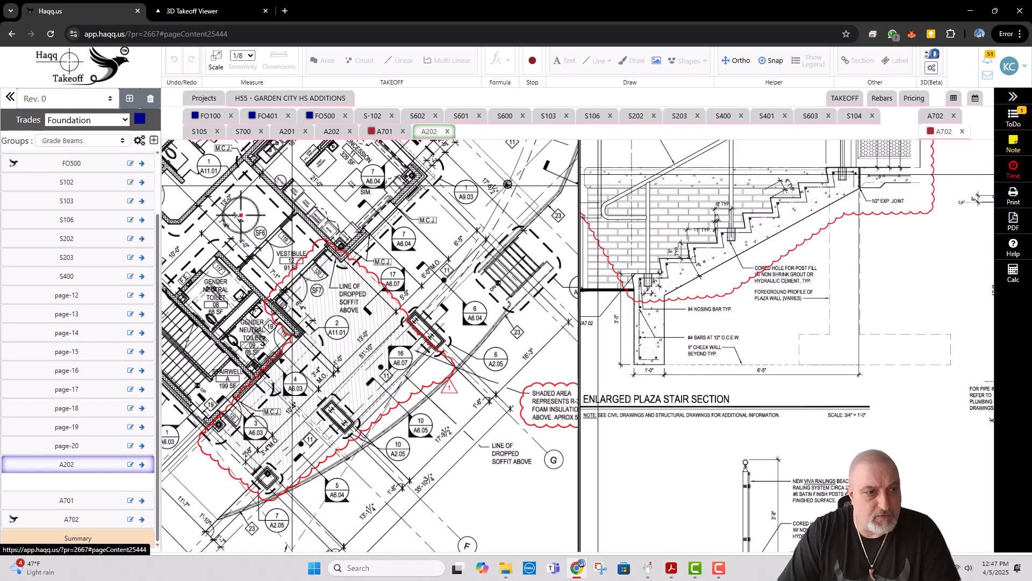
click(131, 465)
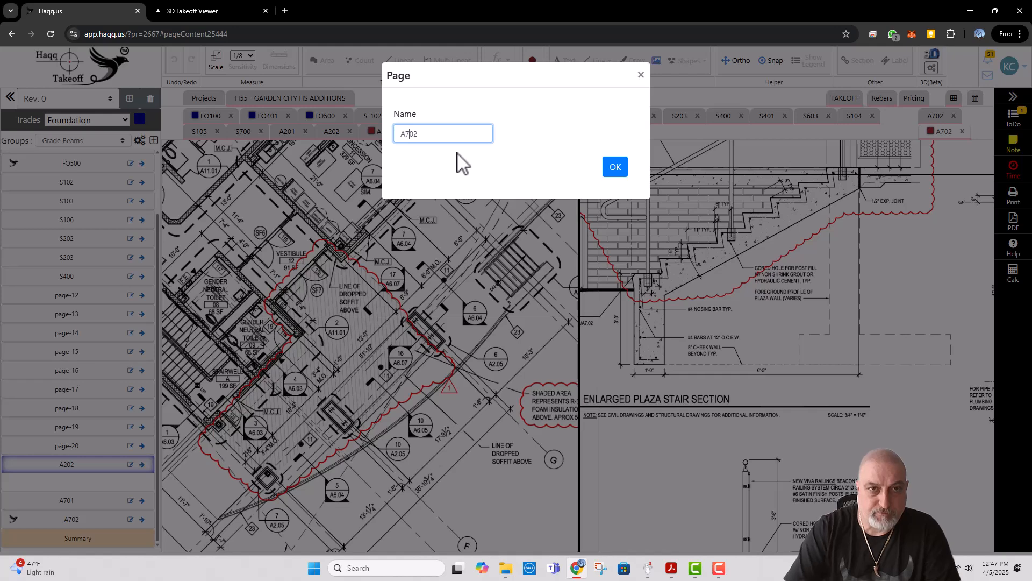
click(623, 173)
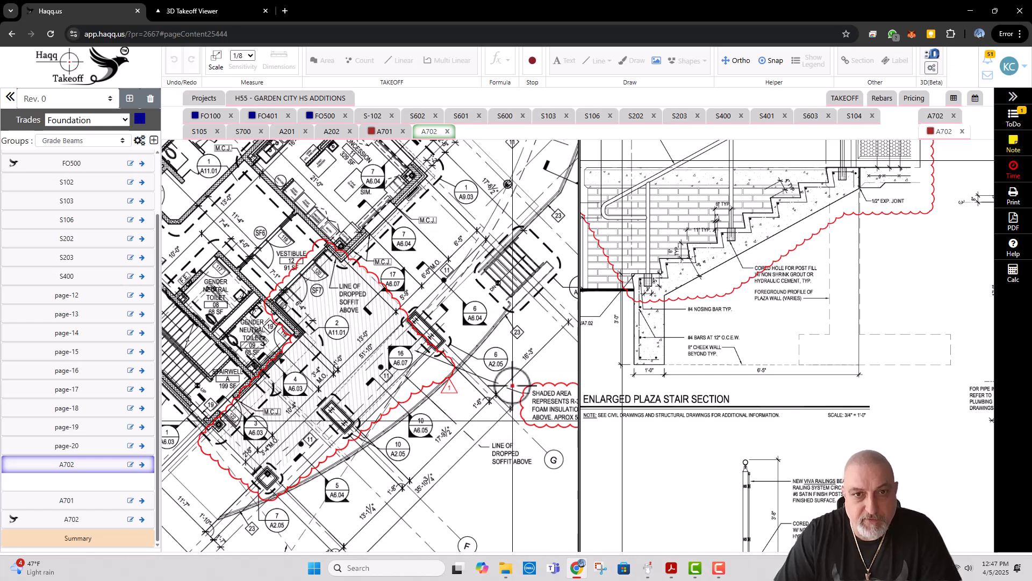
Step: Accept the auto scale disclaimer and set the renamed floor plan's standard scale to 1/8" = 1' 0"
scroll(397, 290, down, 3)
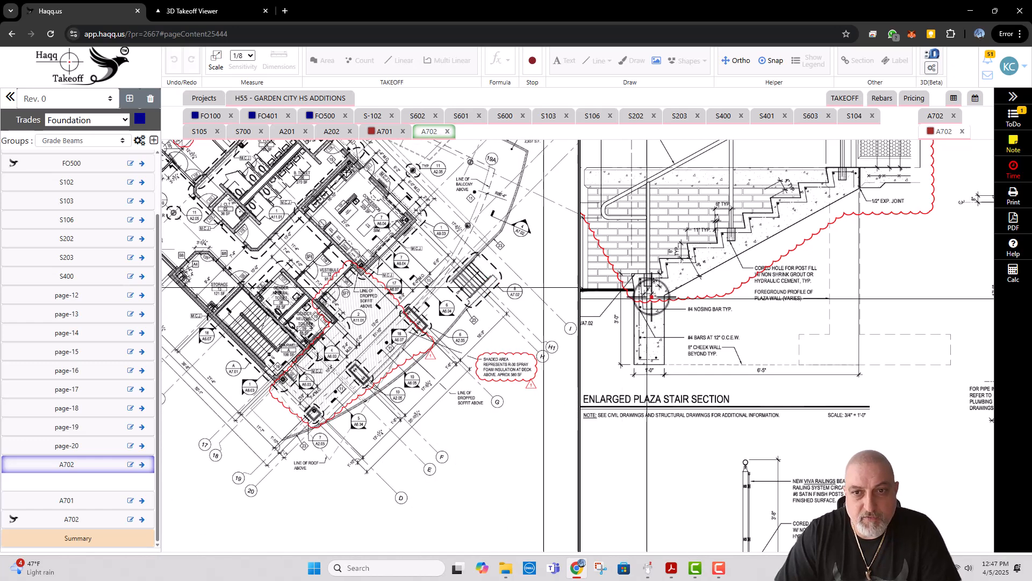
click(708, 335)
click(607, 102)
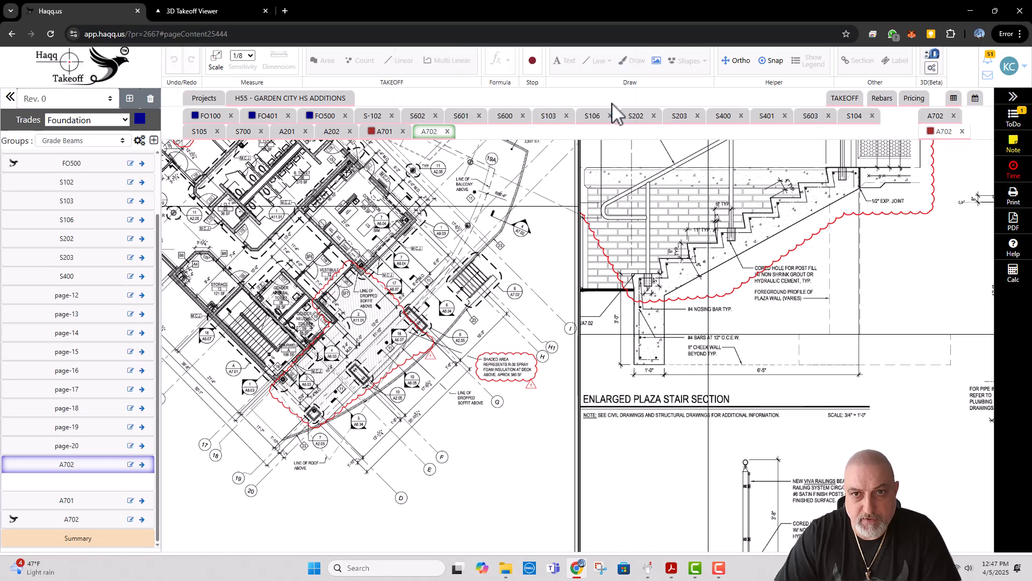
click(217, 65)
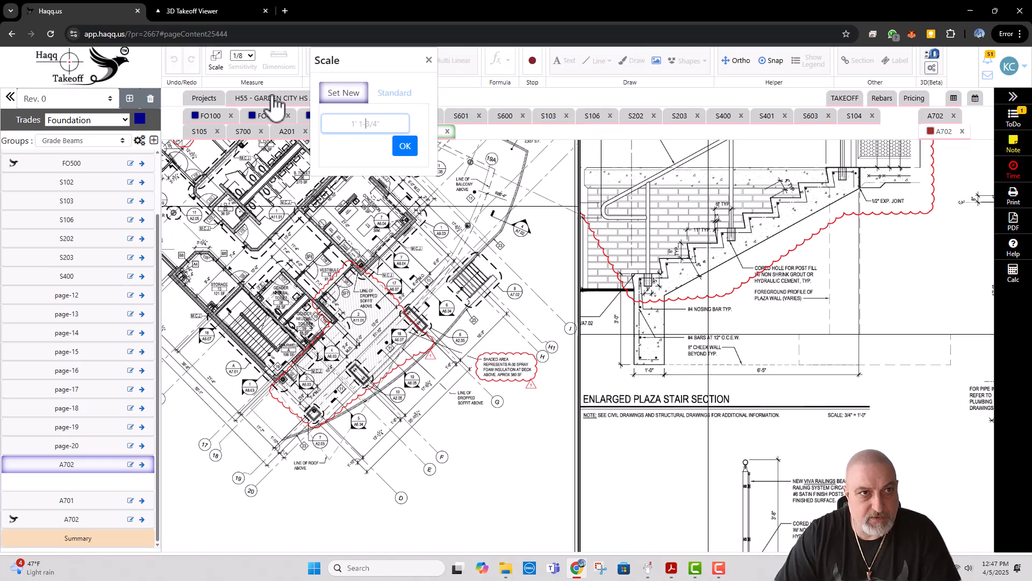
click(395, 93)
click(352, 218)
click(370, 246)
click(355, 293)
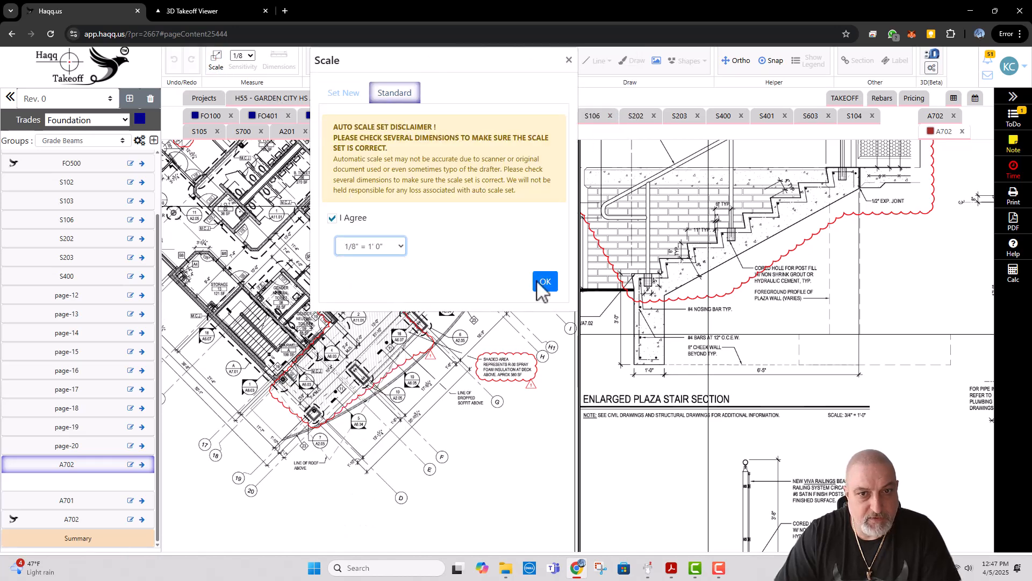
click(540, 281)
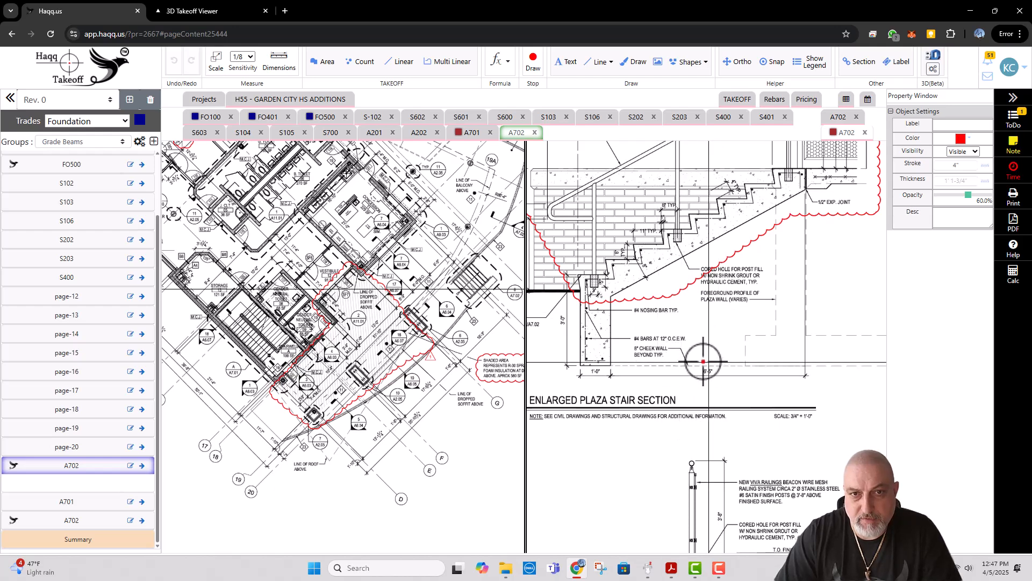
Step: Move the renamed A702 floor plan to the second pane and show it beside FO100
drag(524, 304, 442, 306)
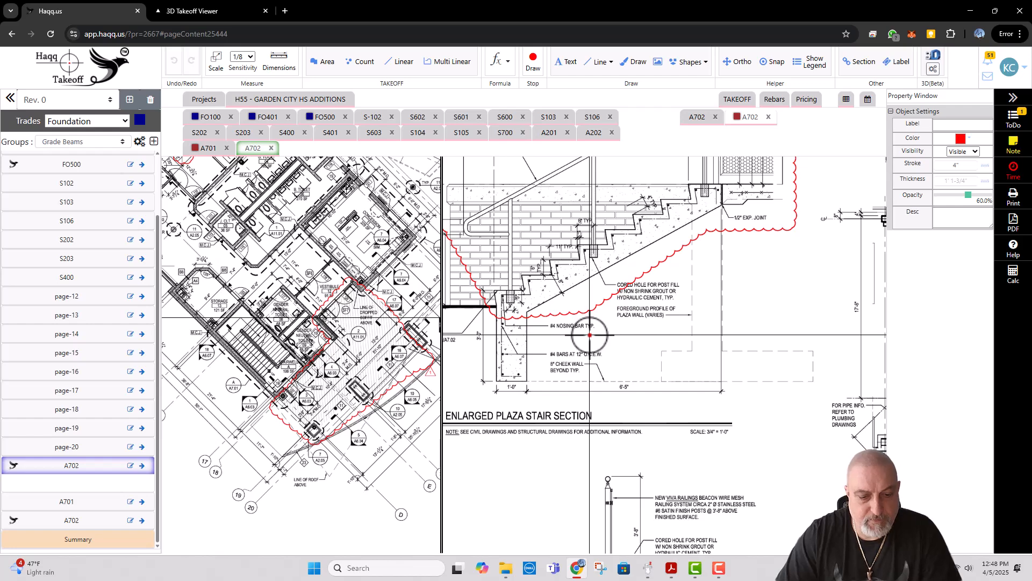
click(591, 336)
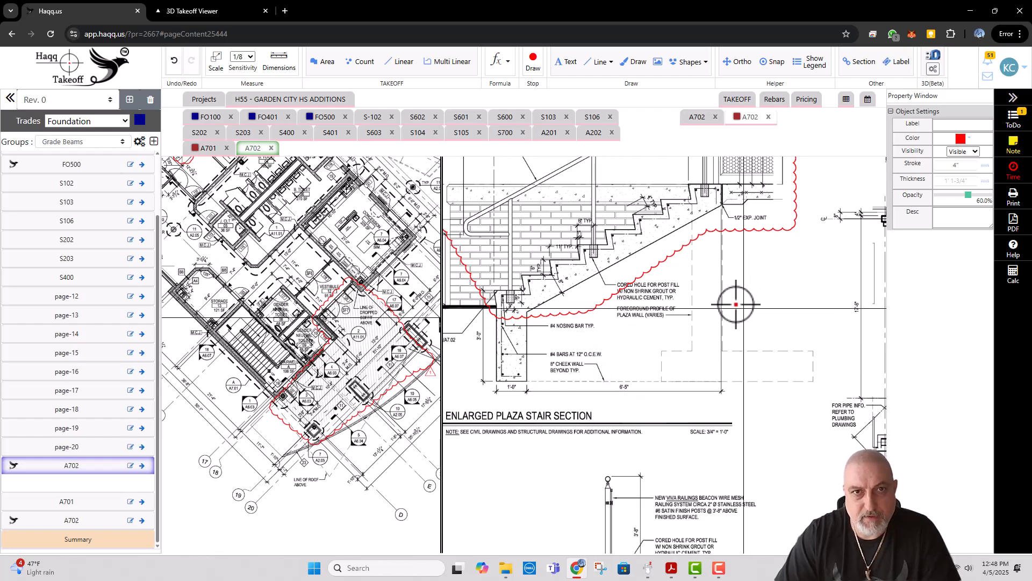
right_click(256, 151)
click(278, 161)
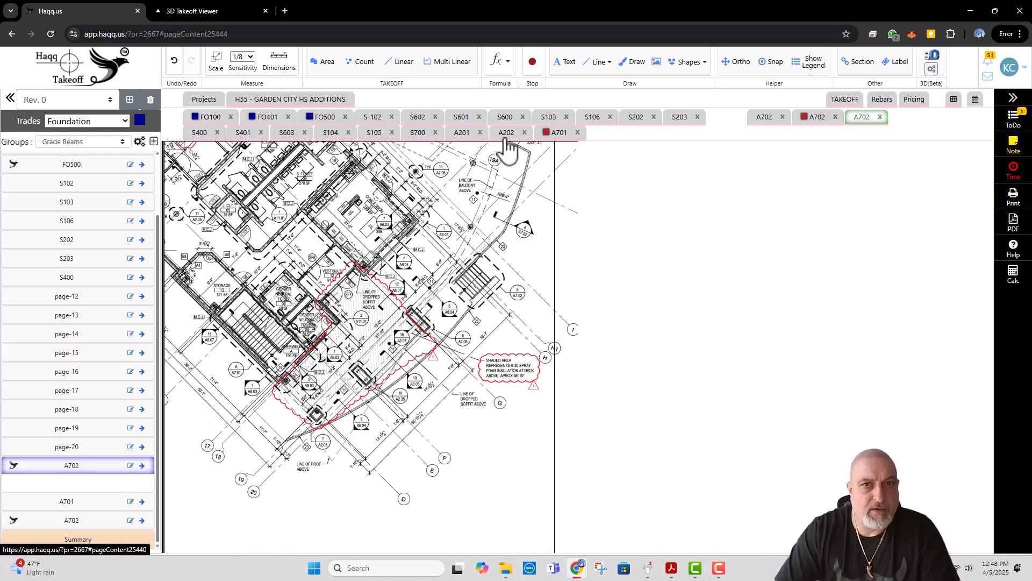
click(866, 120)
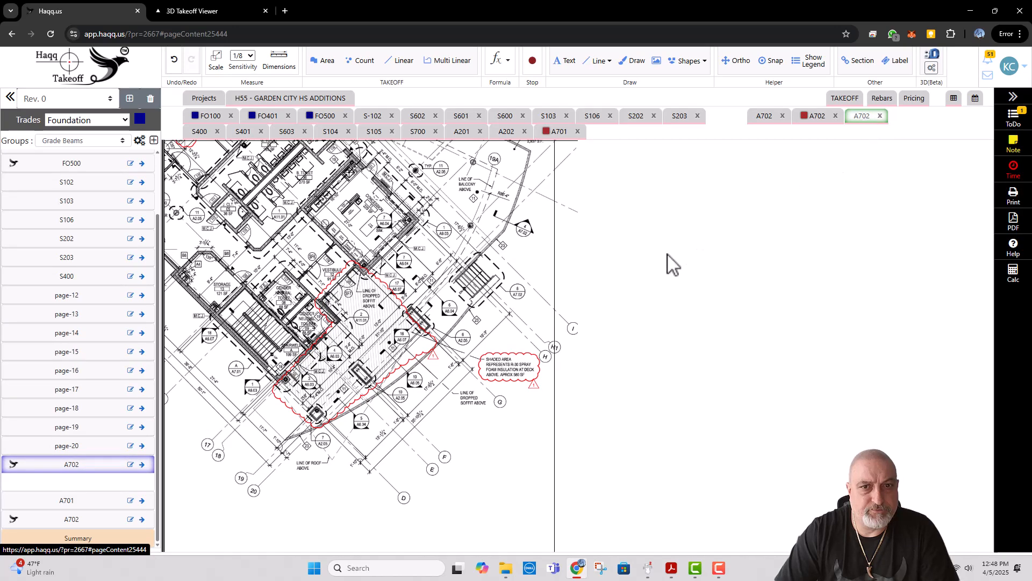
click(220, 124)
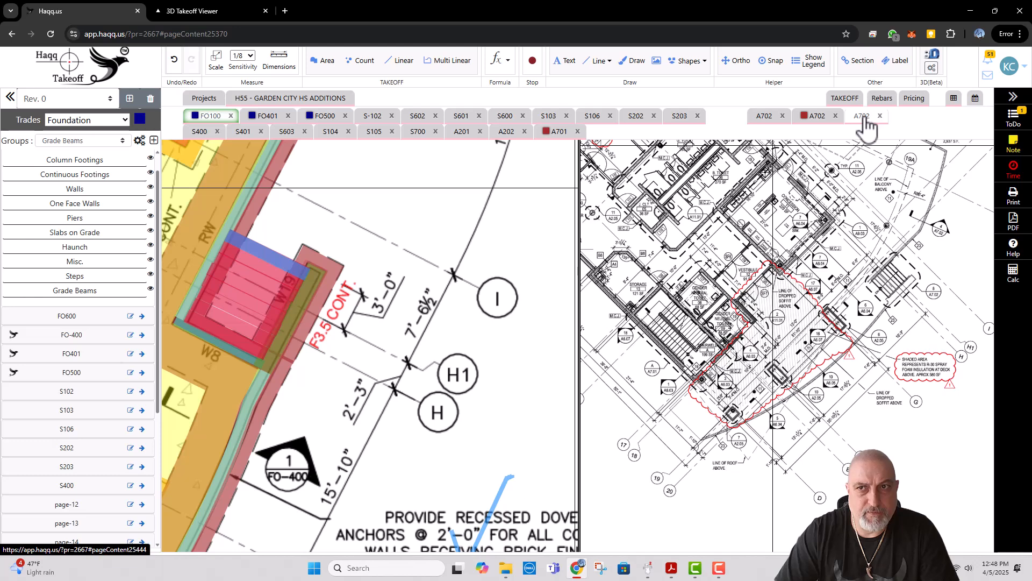
click(867, 120)
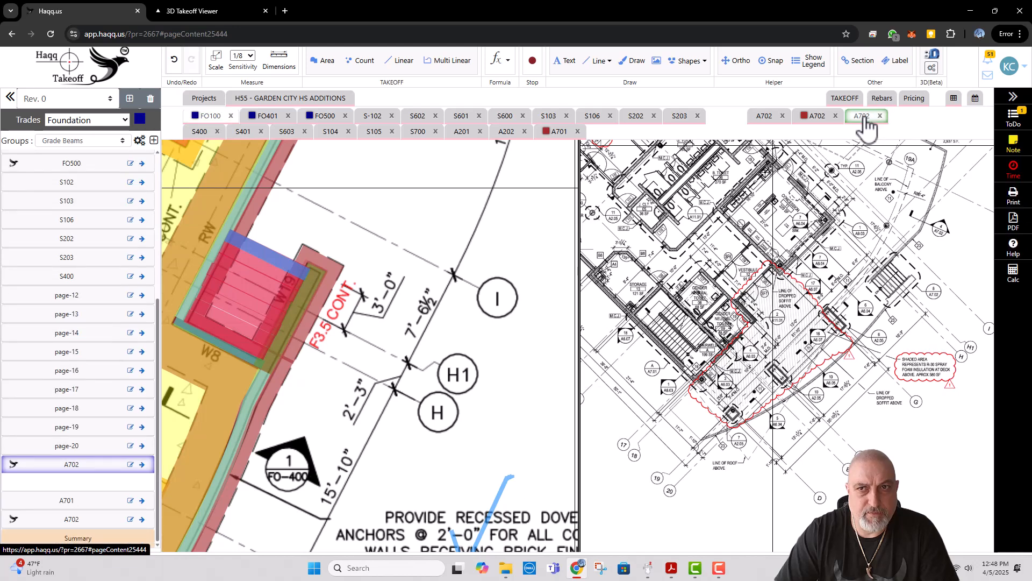
Step: Close all the A702 sheets in the second pane
click(880, 116)
click(836, 116)
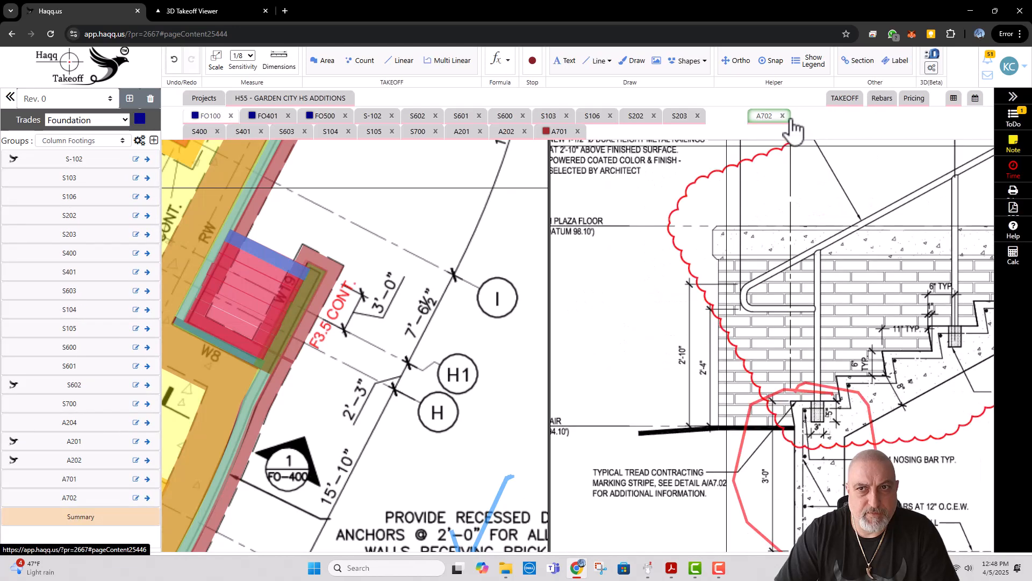
click(782, 116)
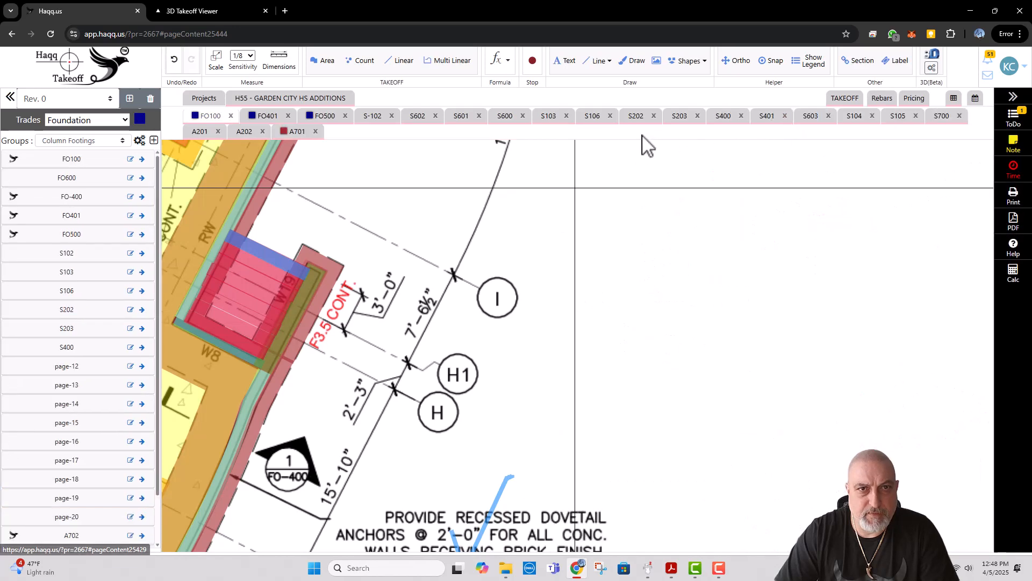
Step: Open the last A702 sheet, with the stair details, from the project's Foundation pages
click(261, 102)
mouse_move(593, 296)
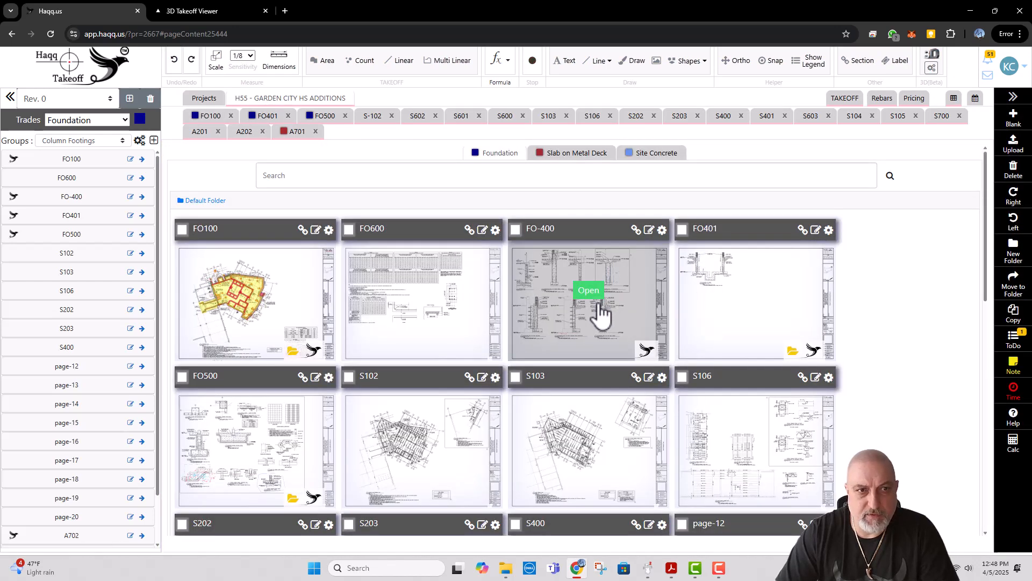
scroll(599, 303, down, 6)
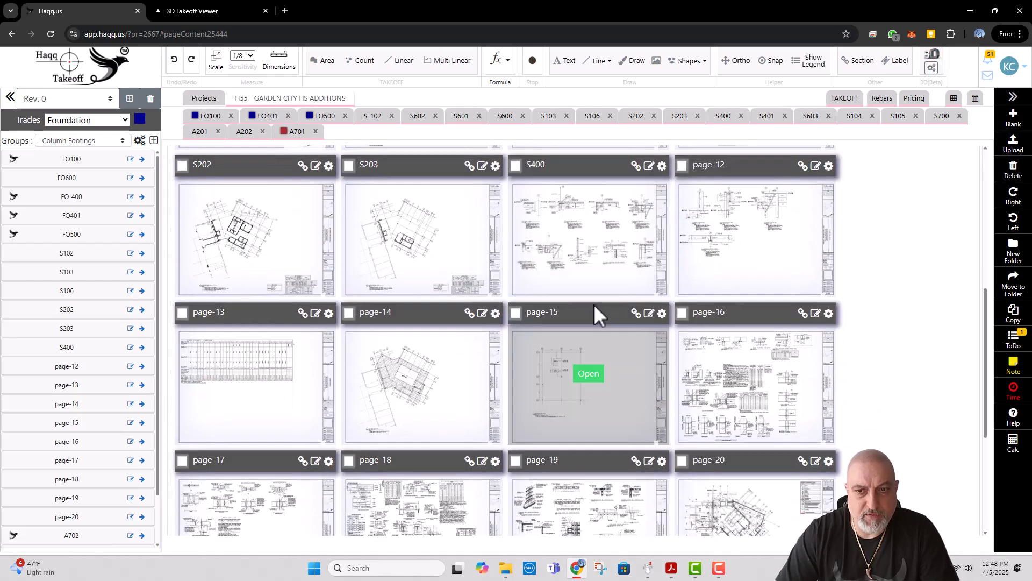
scroll(595, 305, down, 2)
scroll(597, 317, down, 3)
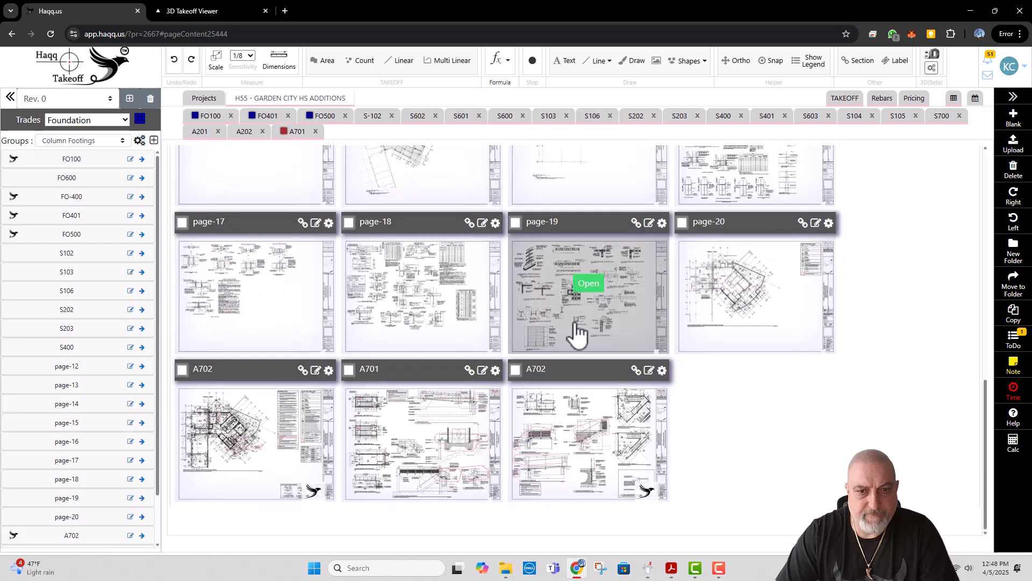
click(587, 426)
Step: Draw a freehand red check mark at the Enlarged Plaza Stair Section on A702
scroll(422, 247, down, 5)
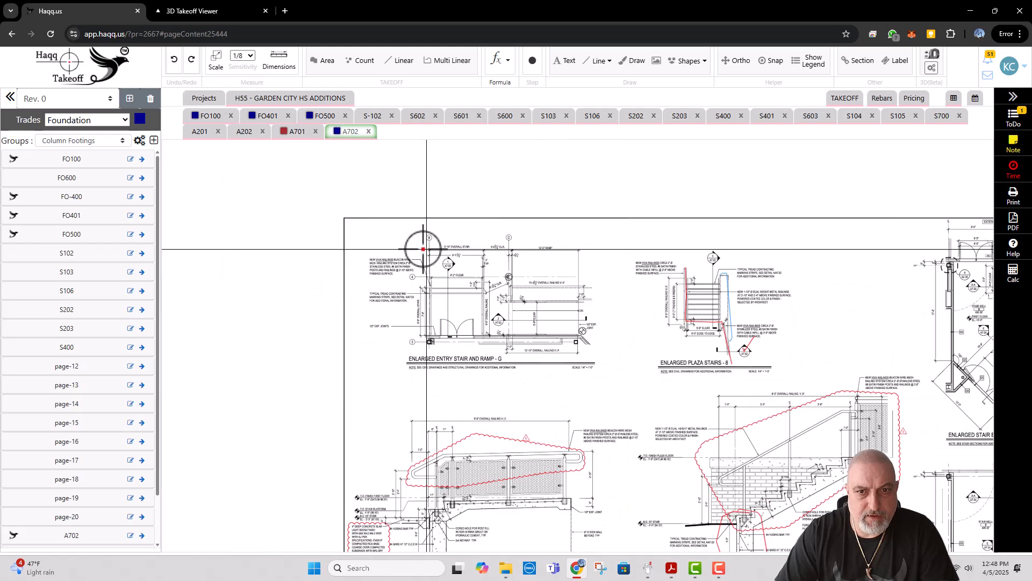
scroll(577, 350, up, 2)
scroll(577, 350, down, 1)
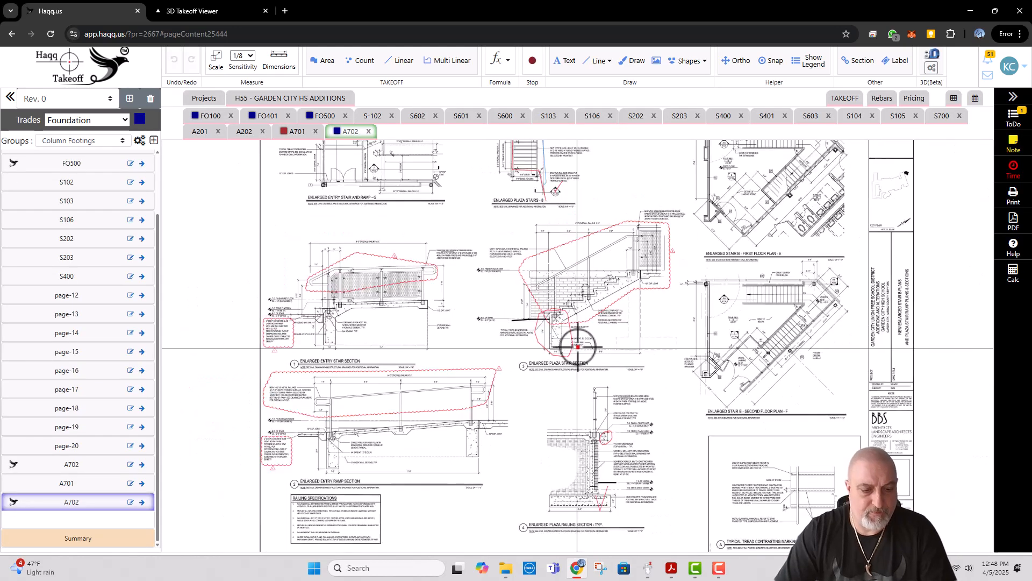
key(d)
drag(579, 358, 609, 330)
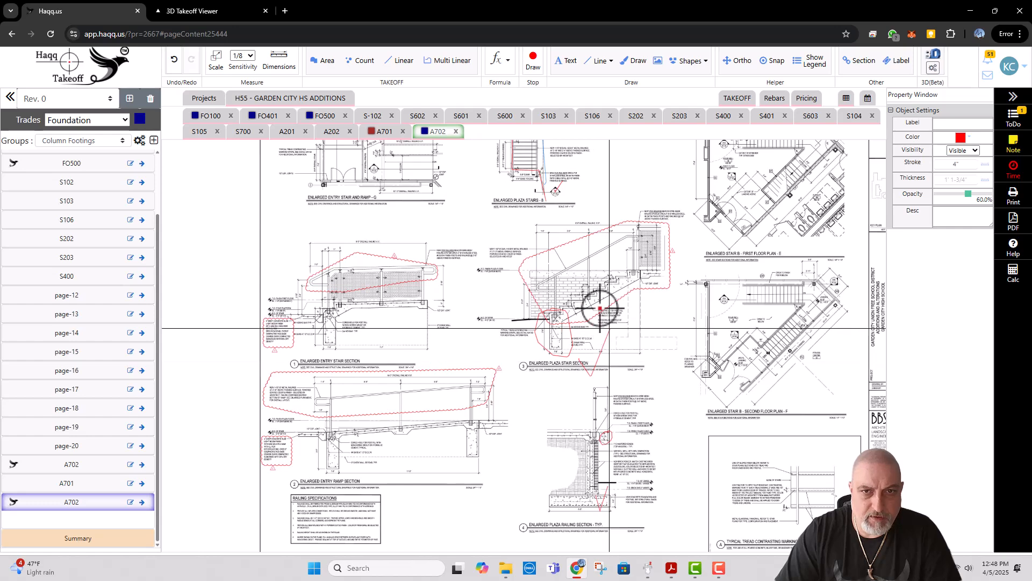
Step: Draw a freehand red check mark at the Enlarged Plaza Stairs plan on A702 and finish drawing
mouse_move(570, 206)
mouse_down()
mouse_move(569, 258)
mouse_move(529, 250)
mouse_up()
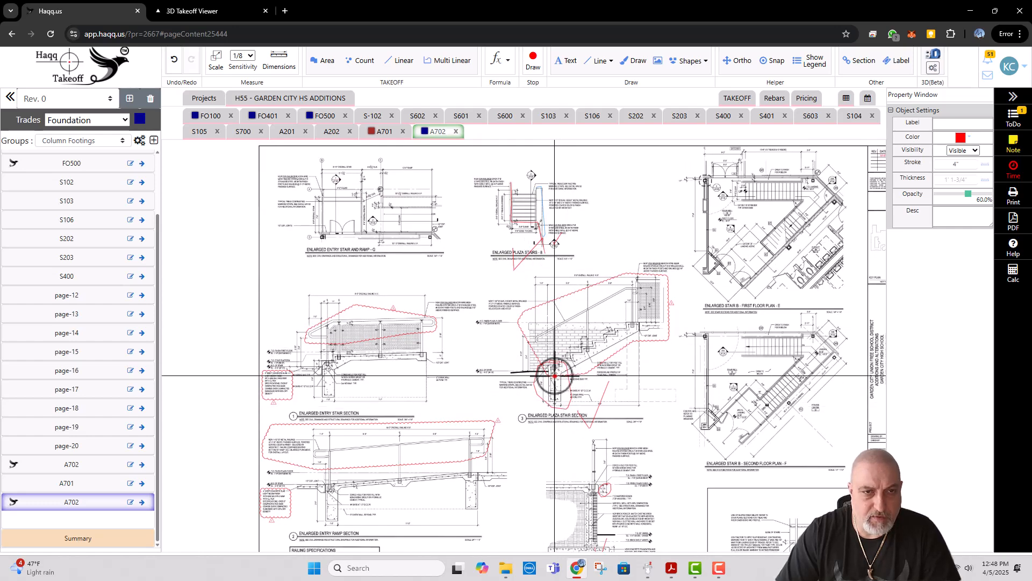
drag(542, 368, 568, 366)
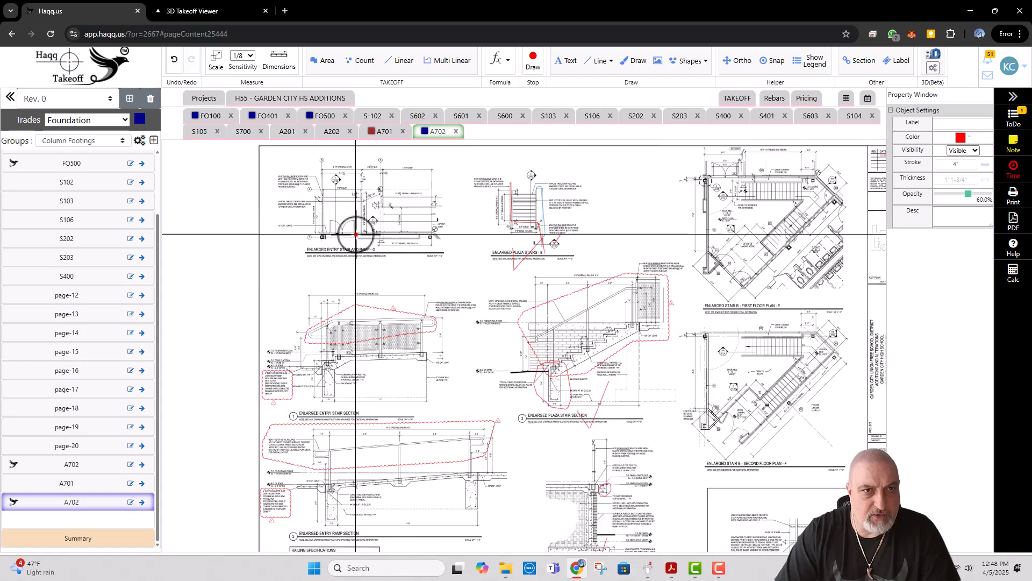
click(337, 133)
key(Escape)
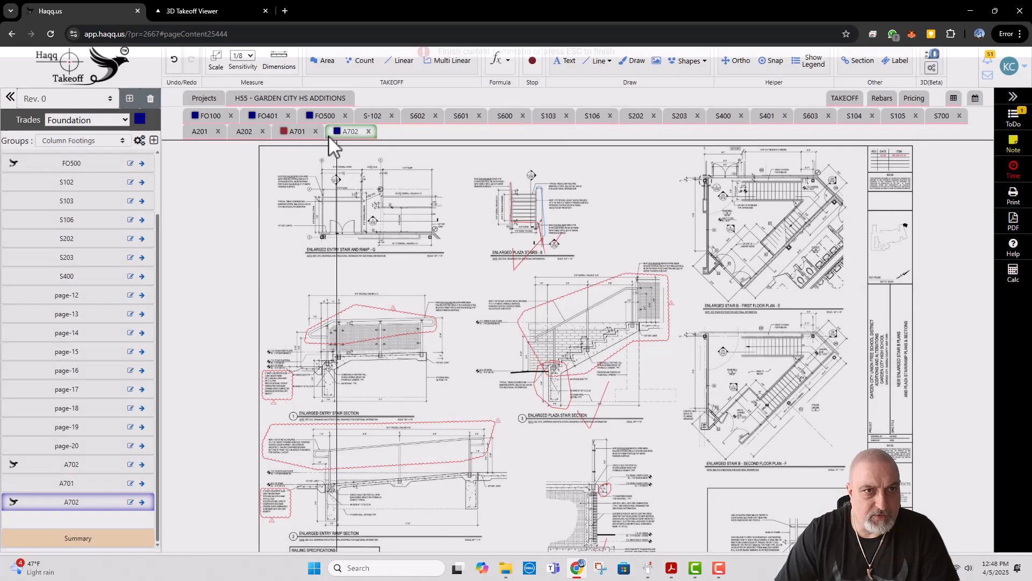
Step: Open sheet A202 and mark the exterior plaza stair with a freehand red check mark
click(244, 131)
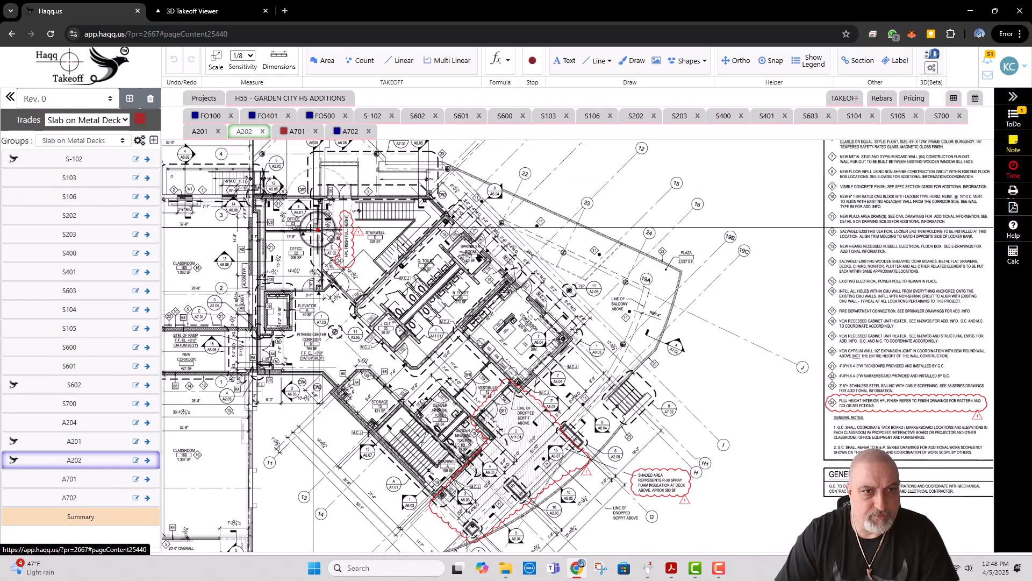
drag(510, 410, 473, 321)
scroll(594, 307, up, 1)
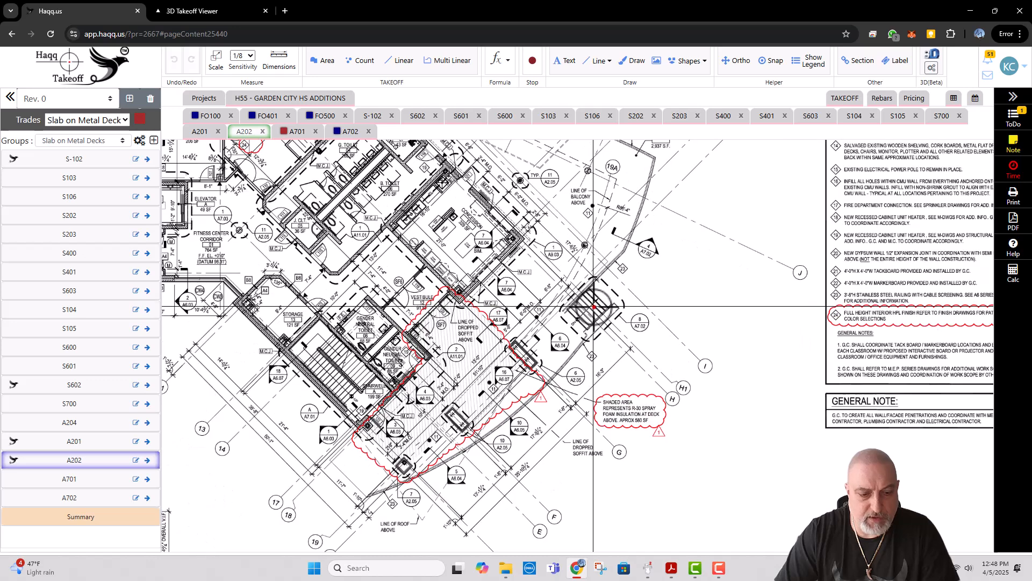
key(d)
drag(630, 284, 582, 295)
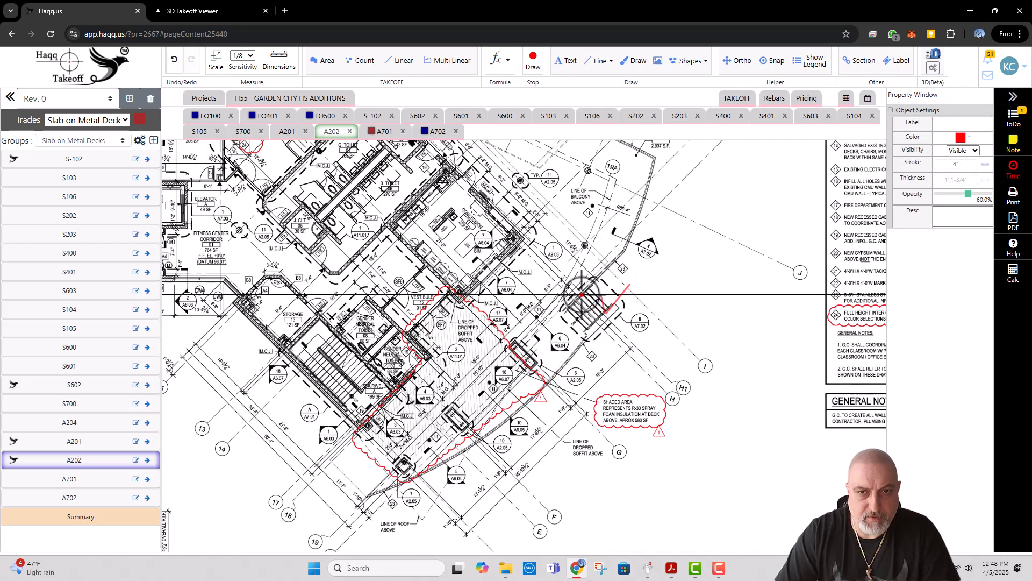
mouse_move(521, 220)
mouse_down()
mouse_move(641, 365)
mouse_move(685, 388)
mouse_up()
drag(817, 410, 799, 259)
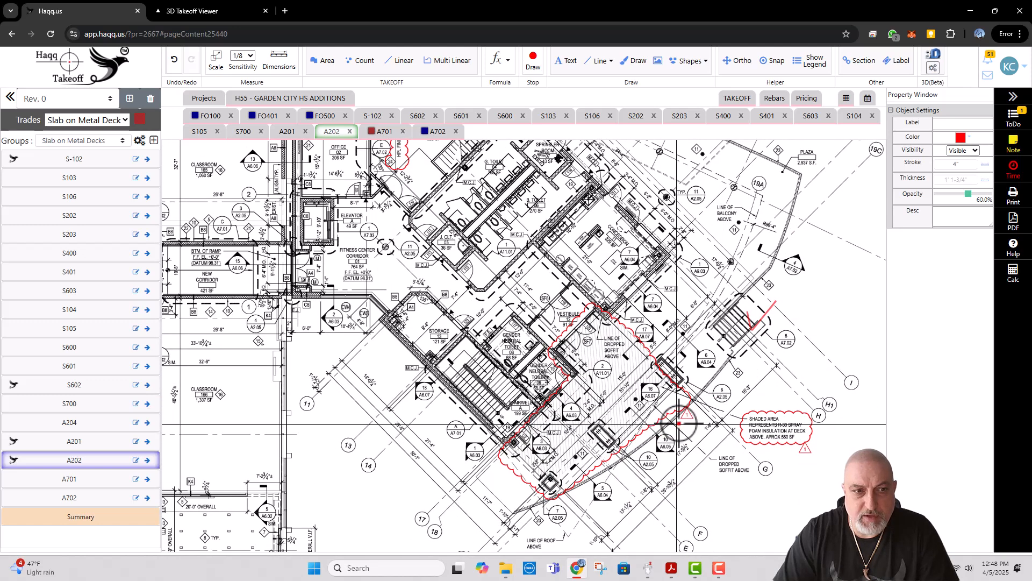
click(438, 136)
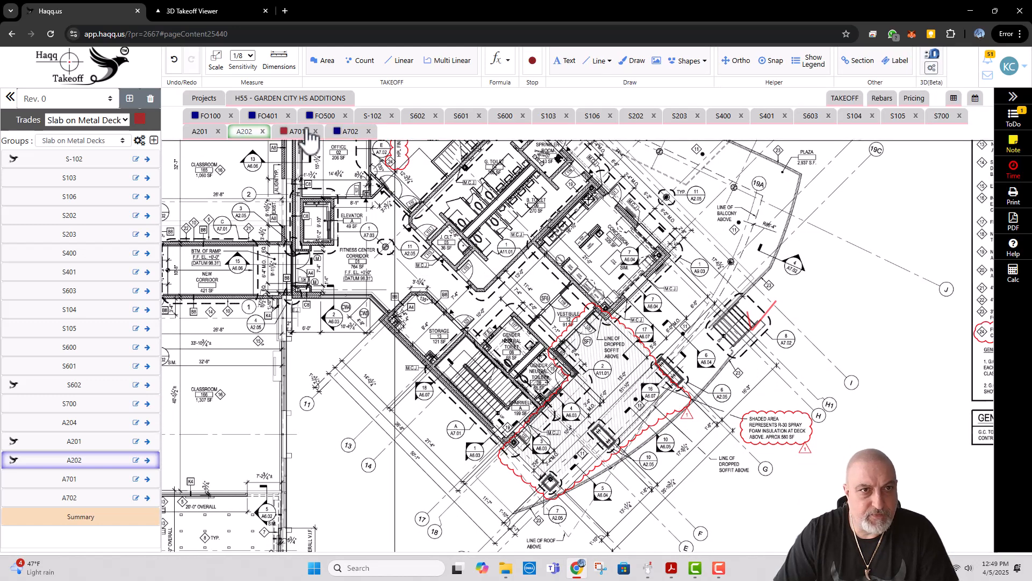
Step: Open FO-400 from the project's Foundation pages and examine the slab edge over the 8" retaining wall
click(217, 119)
scroll(516, 253, down, 4)
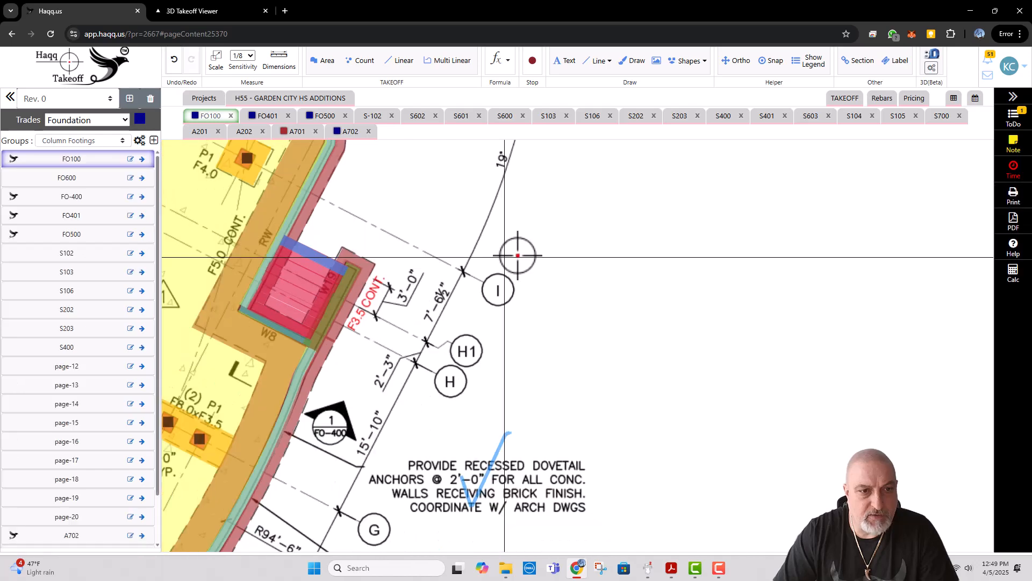
click(275, 100)
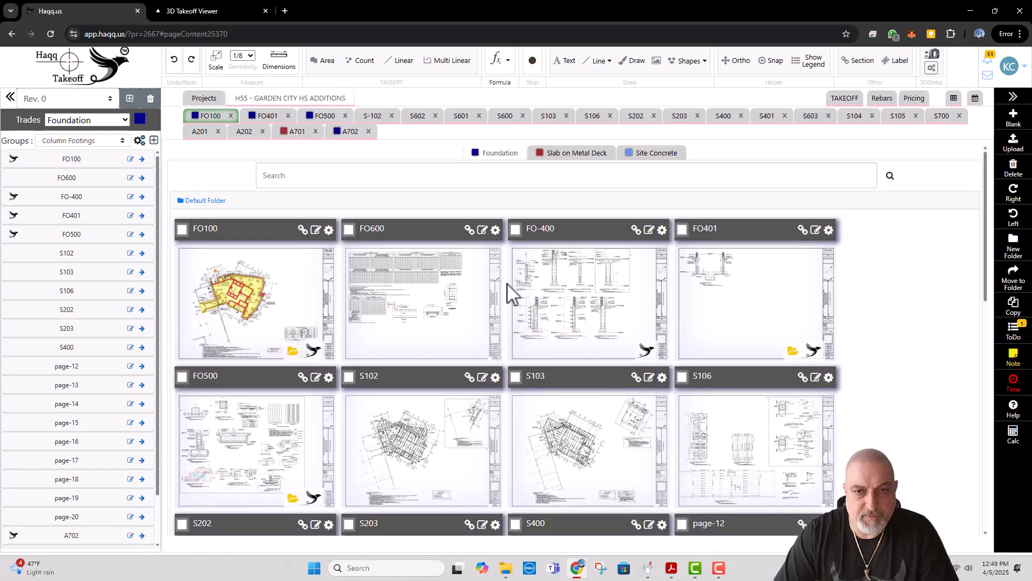
click(589, 291)
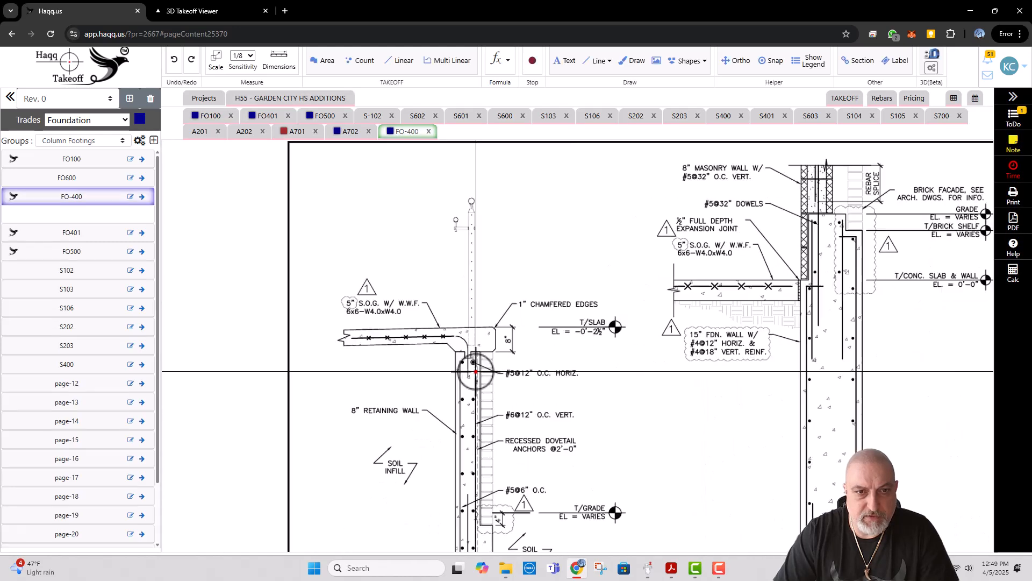
scroll(429, 337, up, 3)
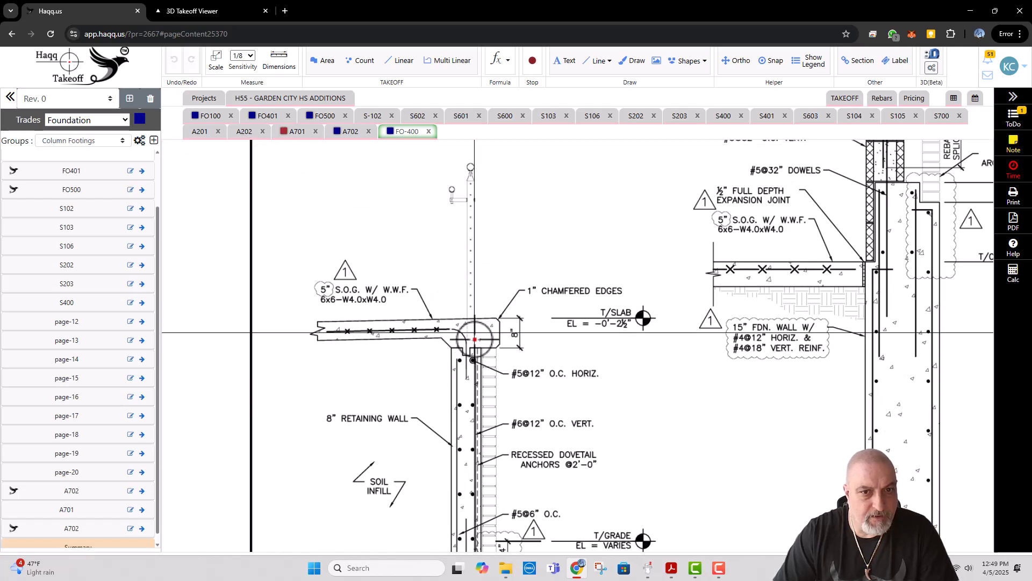
drag(491, 364, 508, 274)
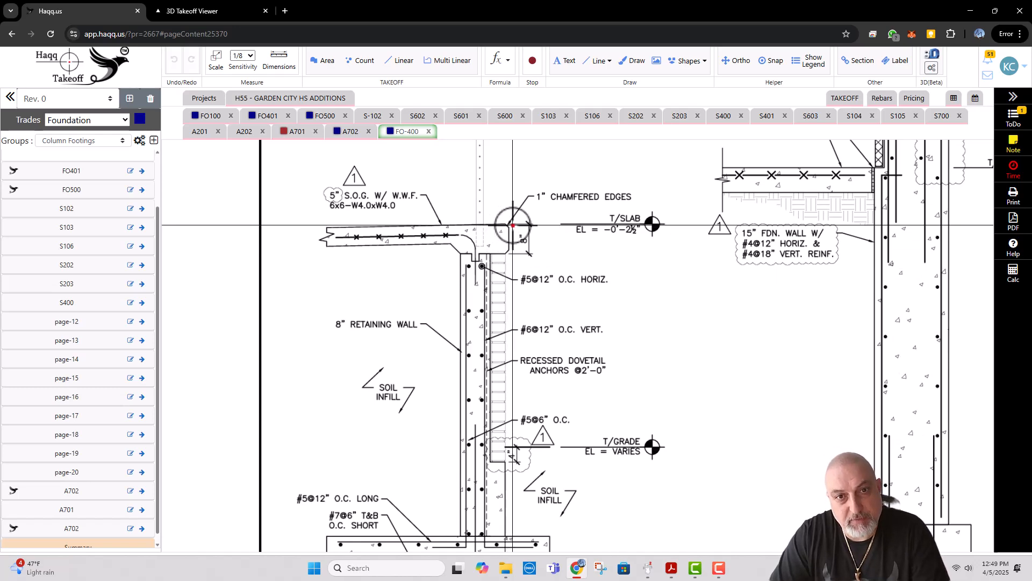
Step: Return to FO100 and show the main slab on grade along the curved retaining wall between gridlines D and I
click(207, 116)
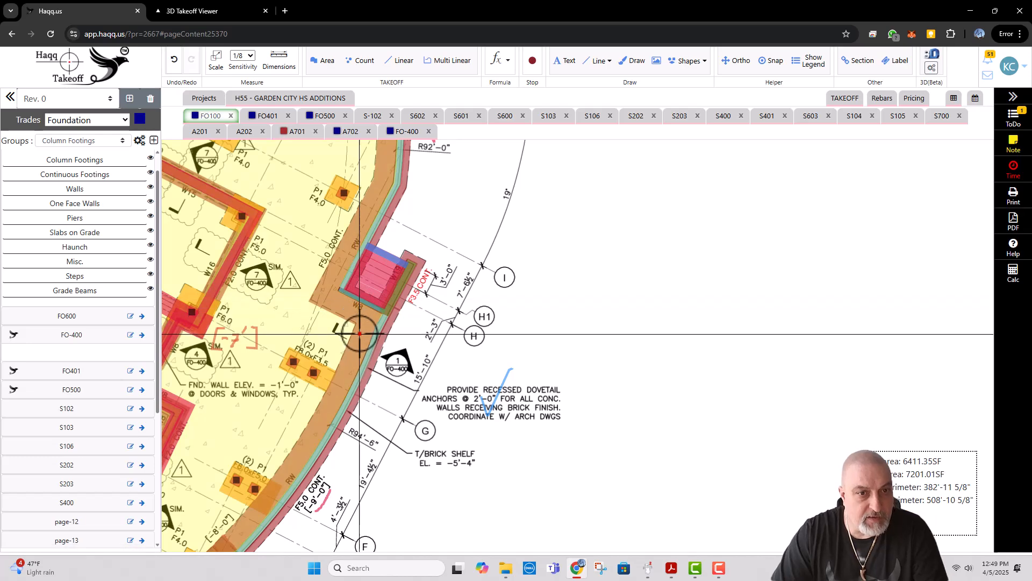
scroll(511, 277, down, 2)
scroll(365, 417, up, 1)
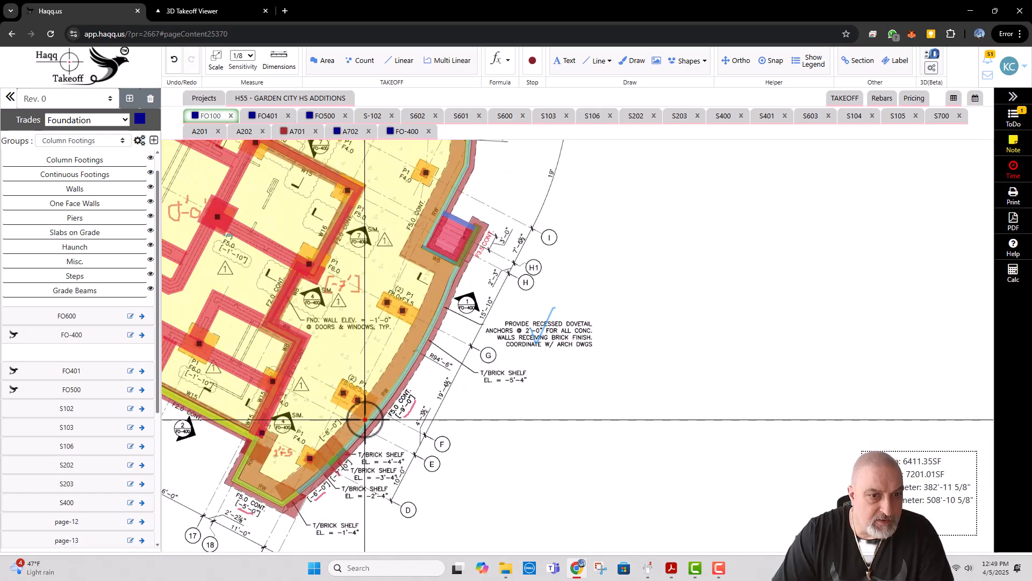
right_click(359, 362)
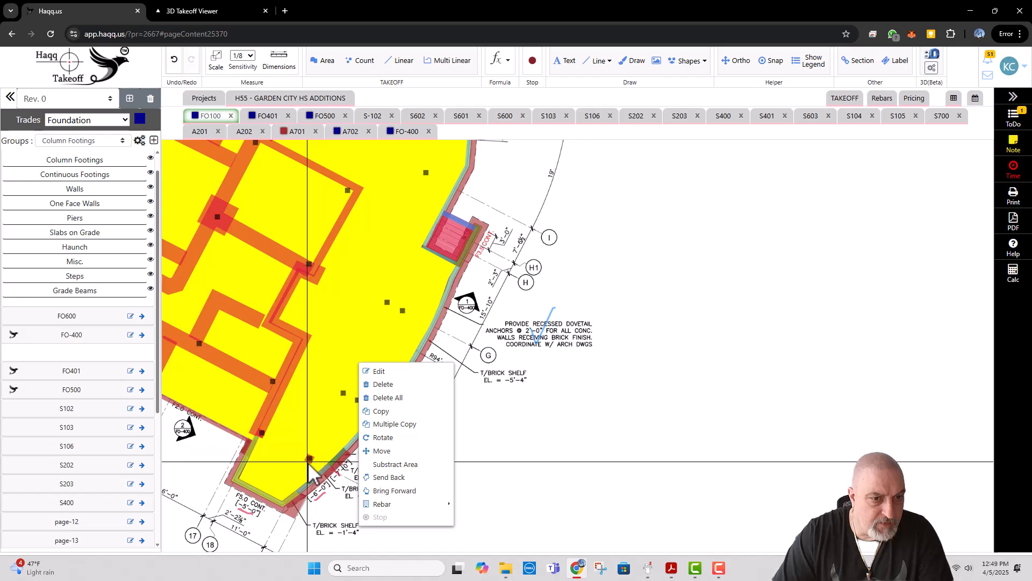
click(323, 428)
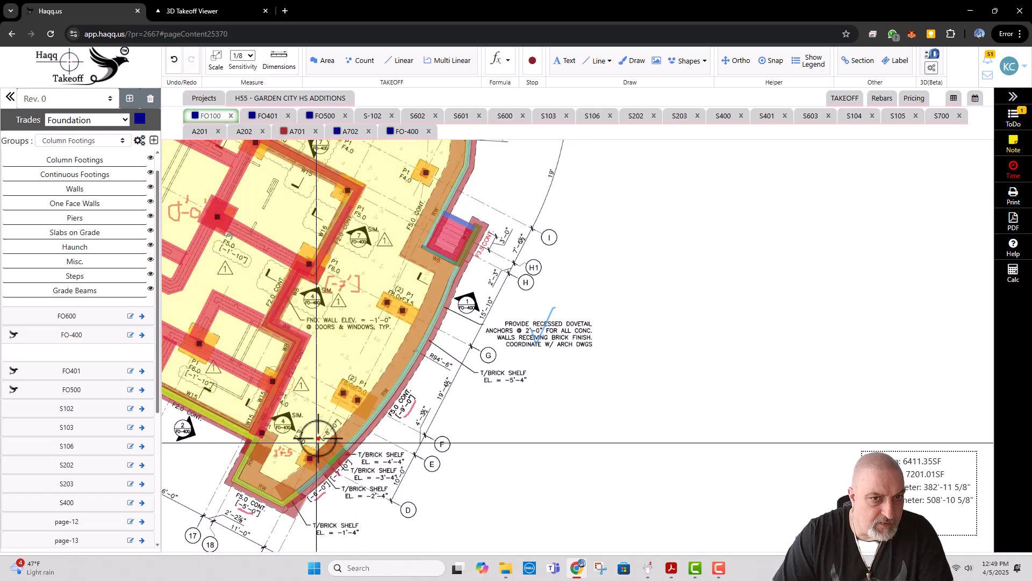
Step: Try to move the main slab on grade's corner at the RW wall near gridline 17 to the wall's outer face
right_click(336, 371)
click(360, 376)
scroll(449, 294, up, 5)
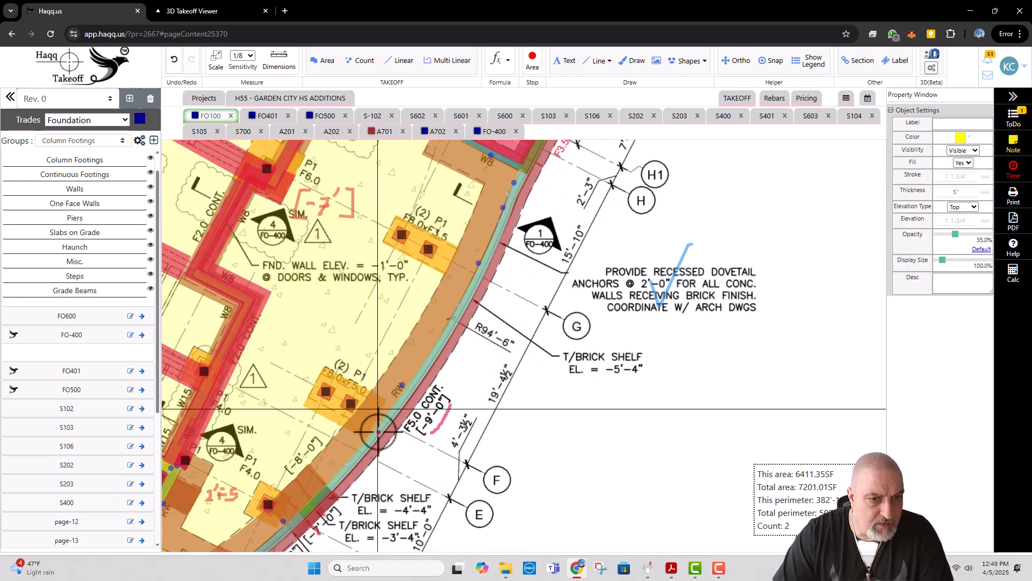
scroll(322, 449, up, 3)
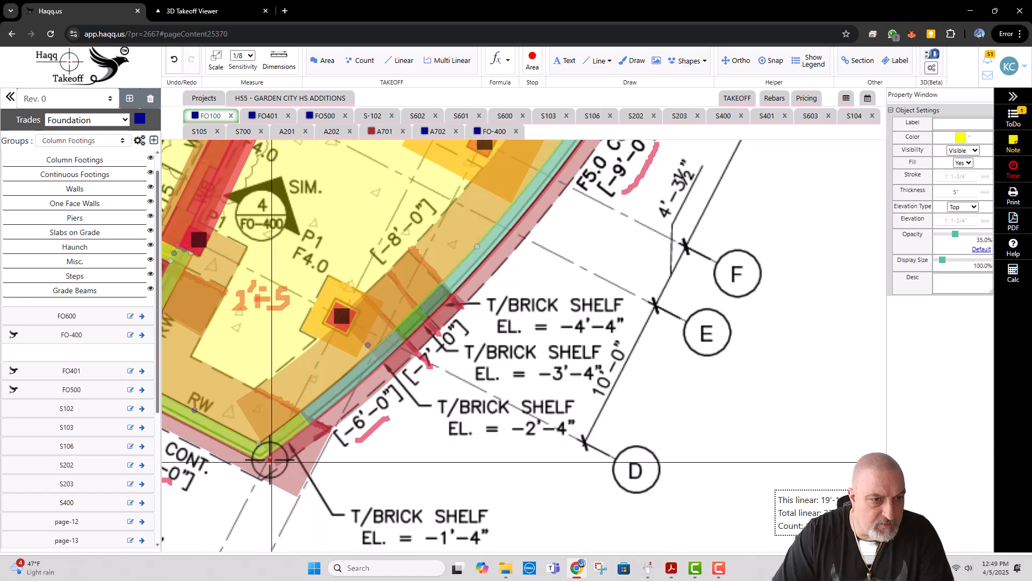
scroll(328, 446, down, 2)
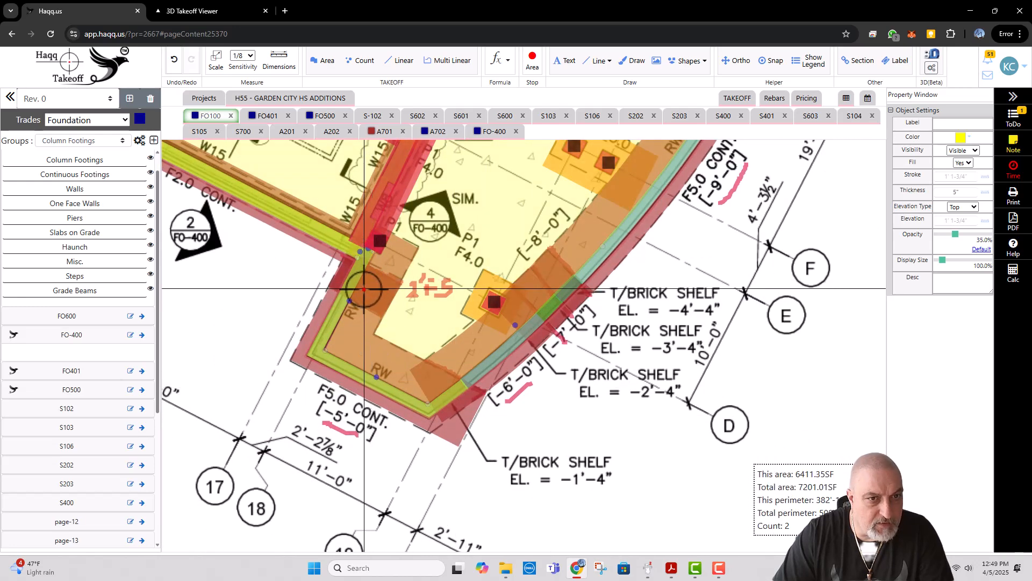
mouse_move(332, 352)
mouse_down()
mouse_move(304, 353)
mouse_move(312, 357)
mouse_up()
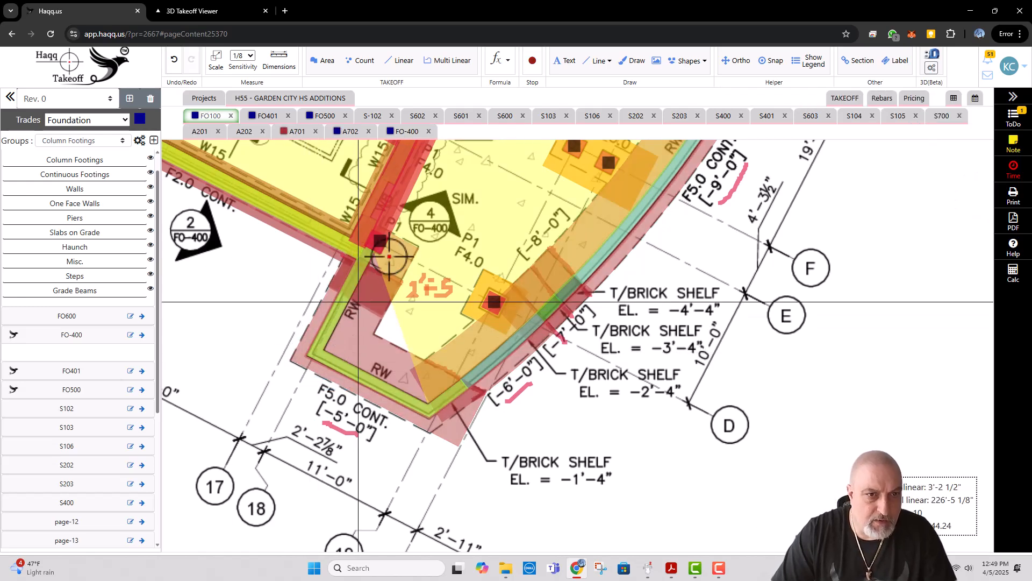
Step: Bring the main slab on grade forward above the overlapping footings and walls
right_click(430, 261)
click(431, 261)
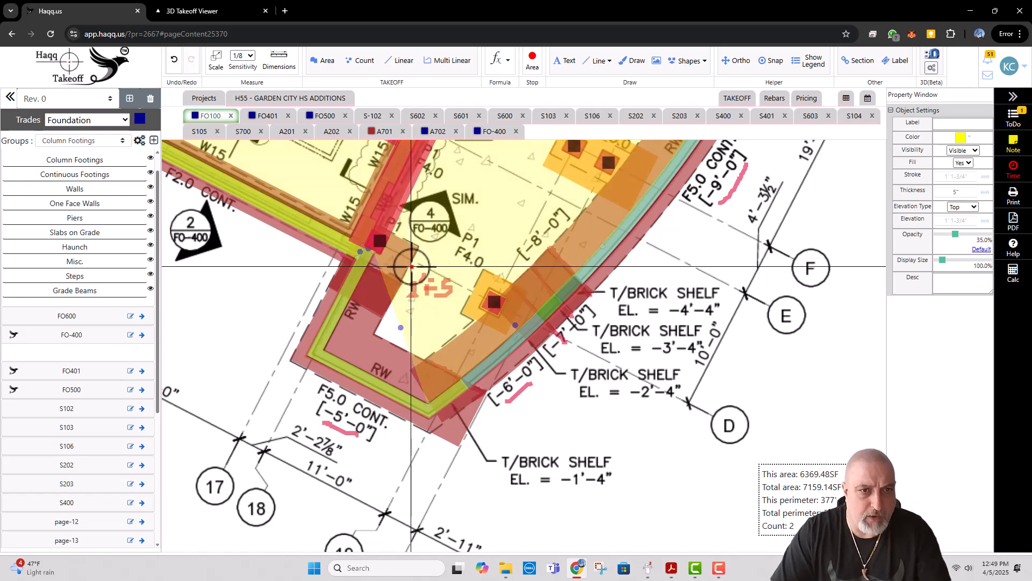
scroll(360, 250, up, 3)
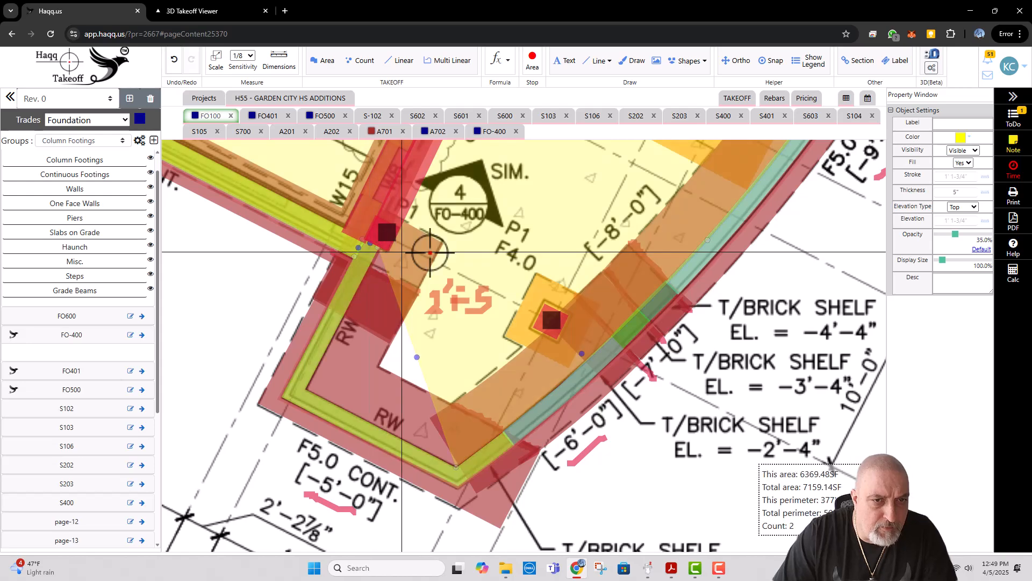
right_click(478, 247)
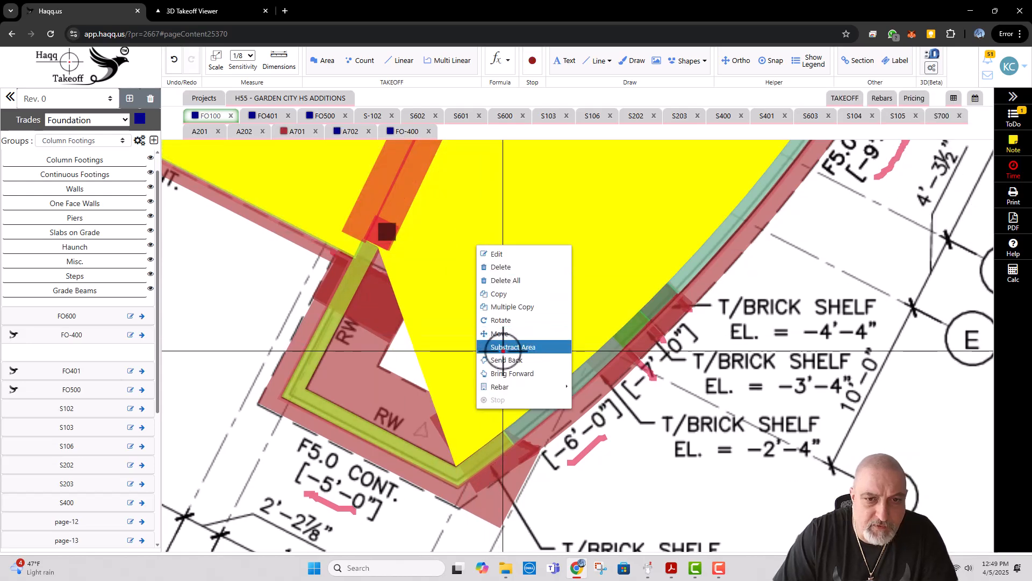
click(520, 373)
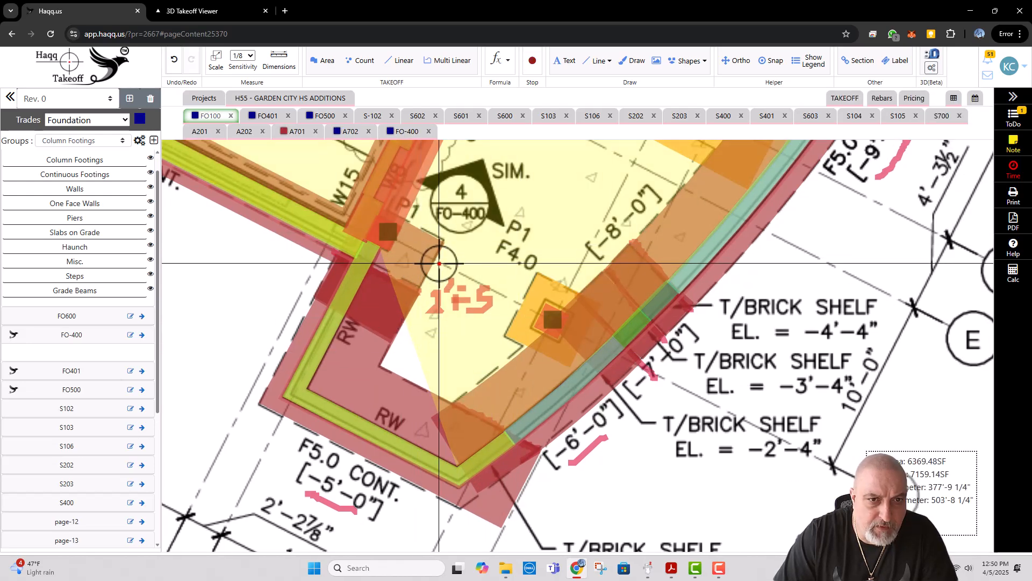
Step: Edit the slab on grade and extend its corners near gridlines 17 and 18 to the RW retaining wall's outer face
right_click(439, 263)
click(454, 273)
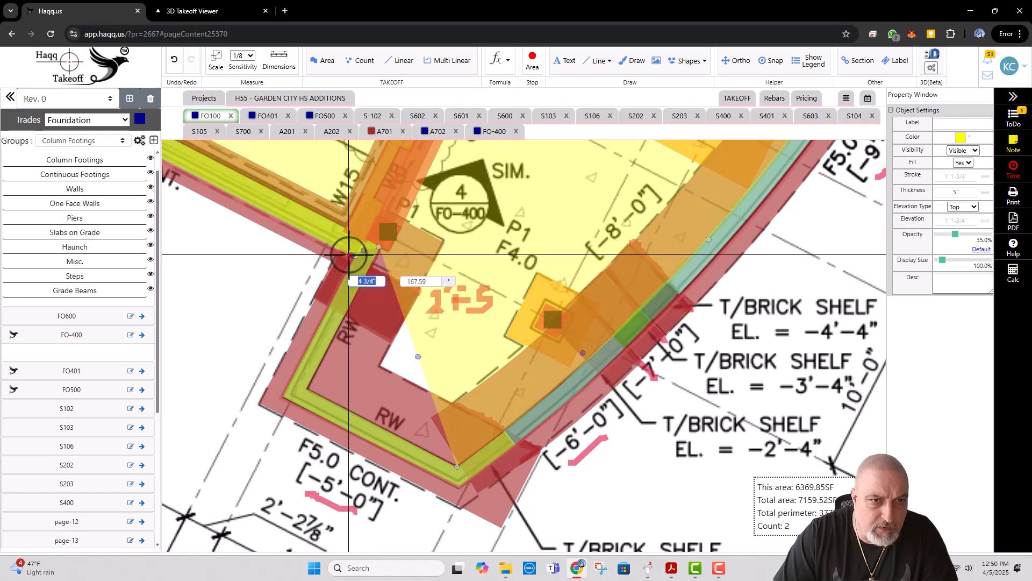
click(349, 253)
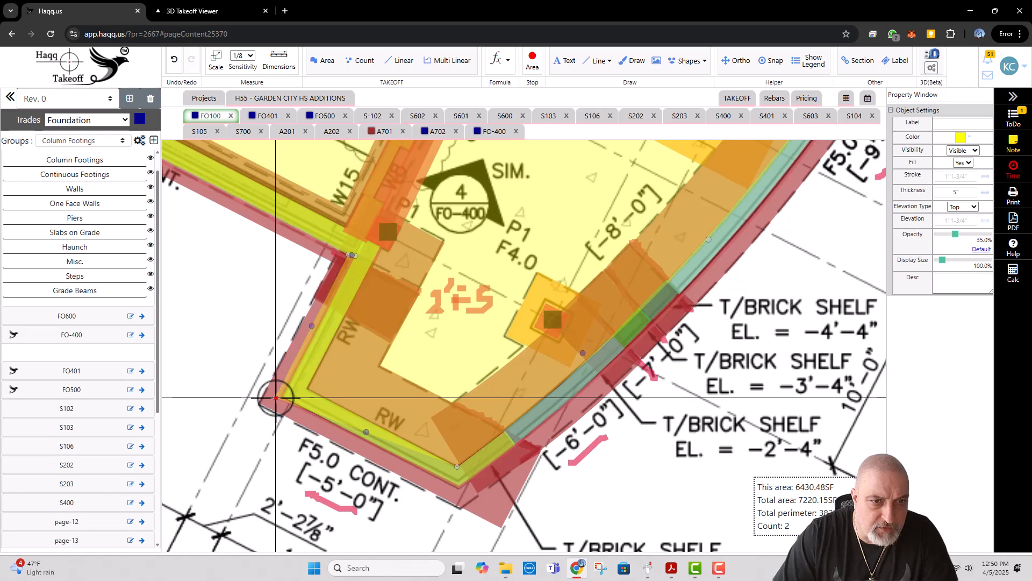
click(276, 398)
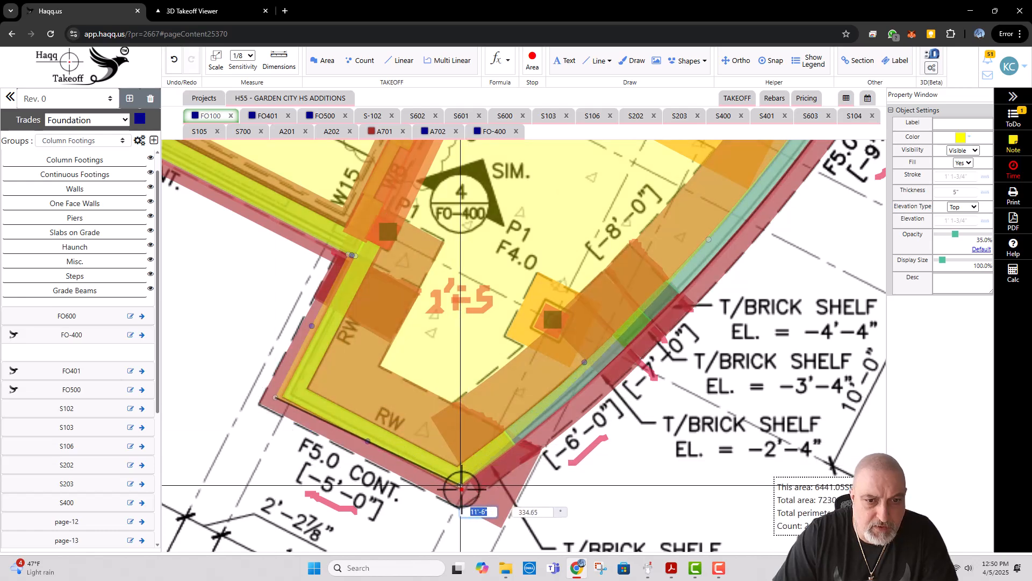
click(461, 493)
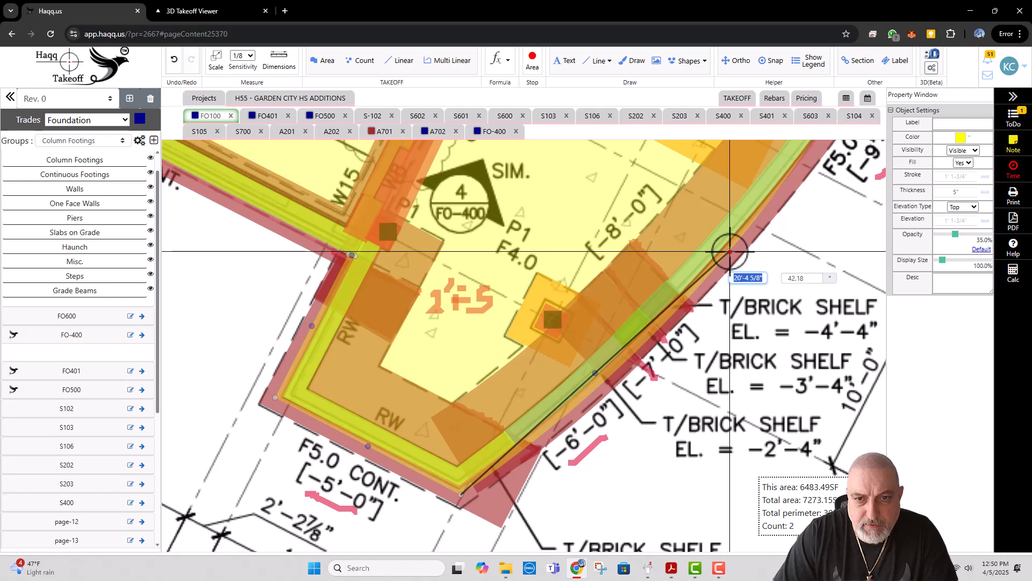
Step: Extend the slab's curved edge to the outer face of the RW retaining wall, up to the W8 wall beside the plaza stair
click(730, 251)
drag(799, 245, 567, 421)
mouse_move(624, 300)
mouse_down()
mouse_move(524, 396)
mouse_move(572, 352)
mouse_move(567, 360)
mouse_up()
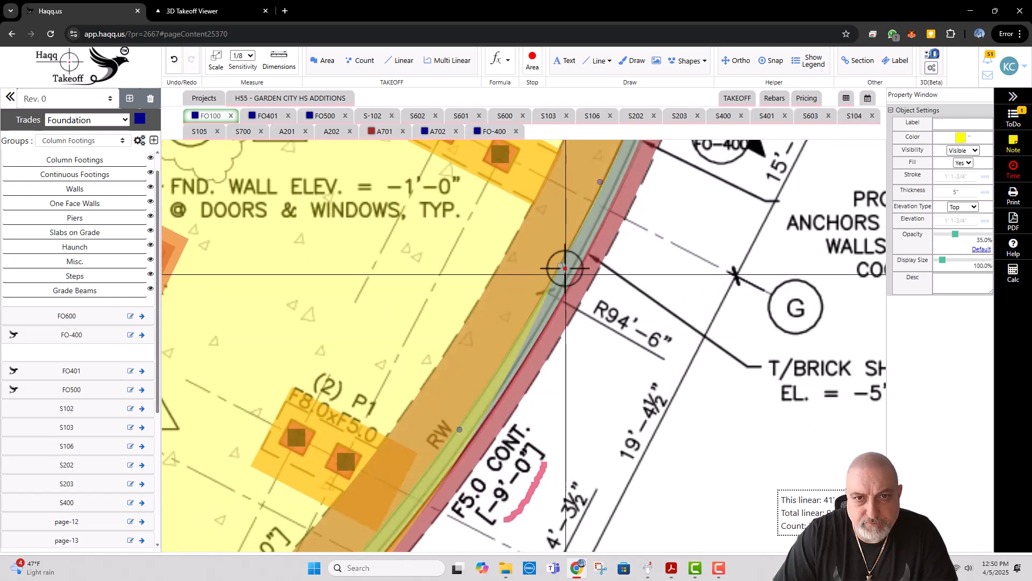
click(562, 265)
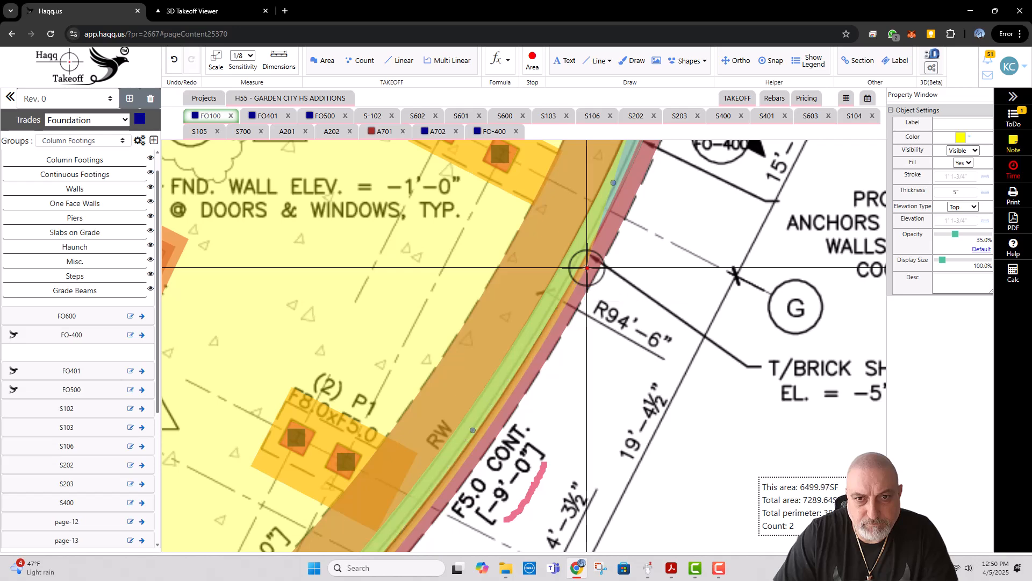
drag(635, 225, 609, 390)
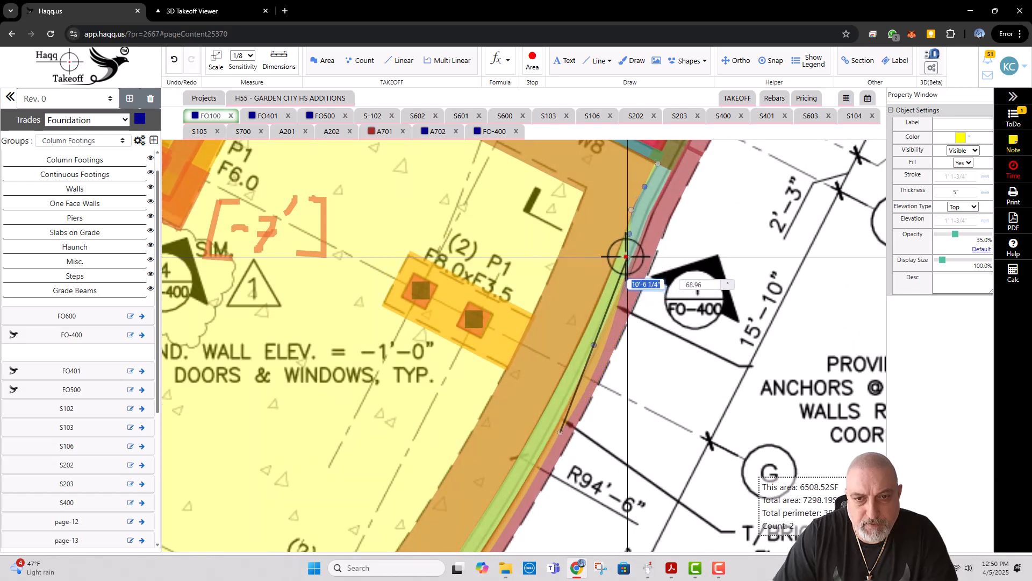
click(608, 328)
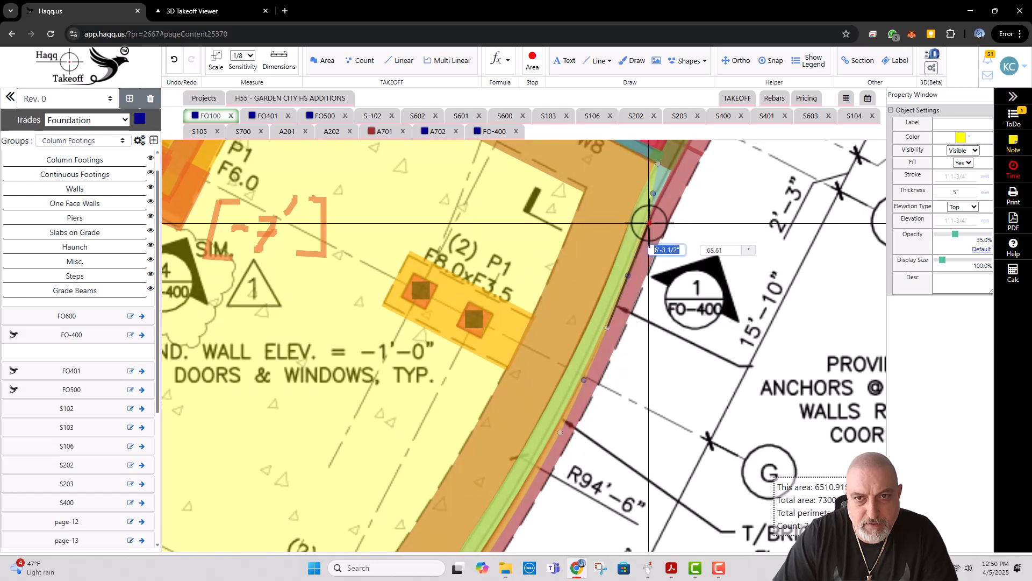
click(654, 216)
drag(693, 221, 632, 318)
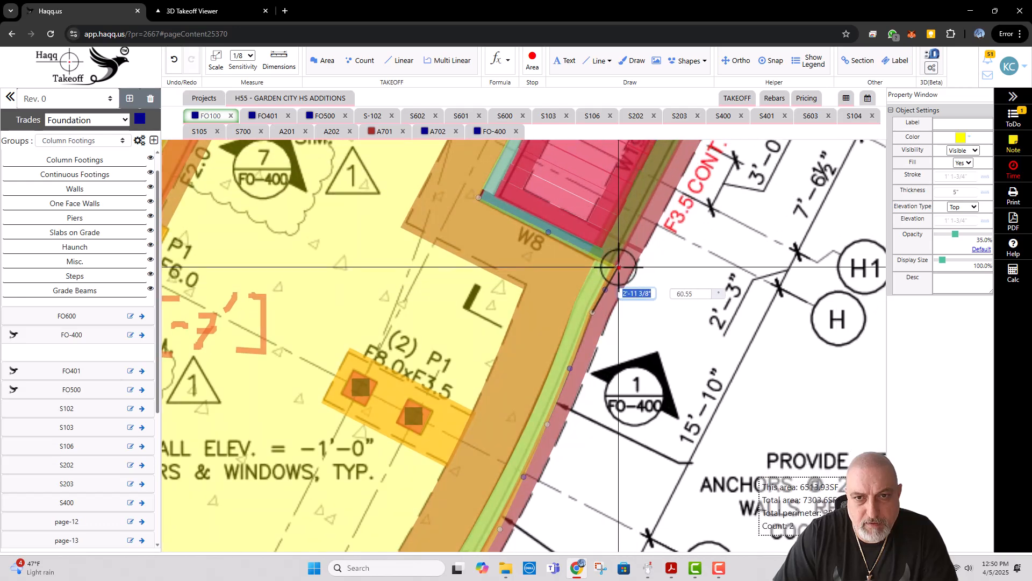
click(621, 264)
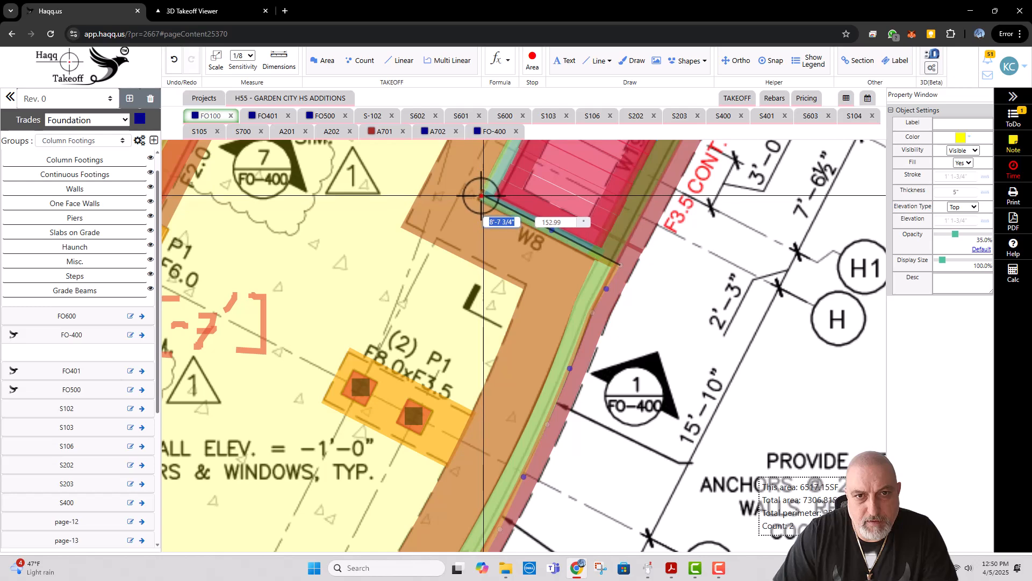
Step: Move the slab's corners around the plaza stair to the outer face of the W8 and RW walls
drag(575, 283, 542, 441)
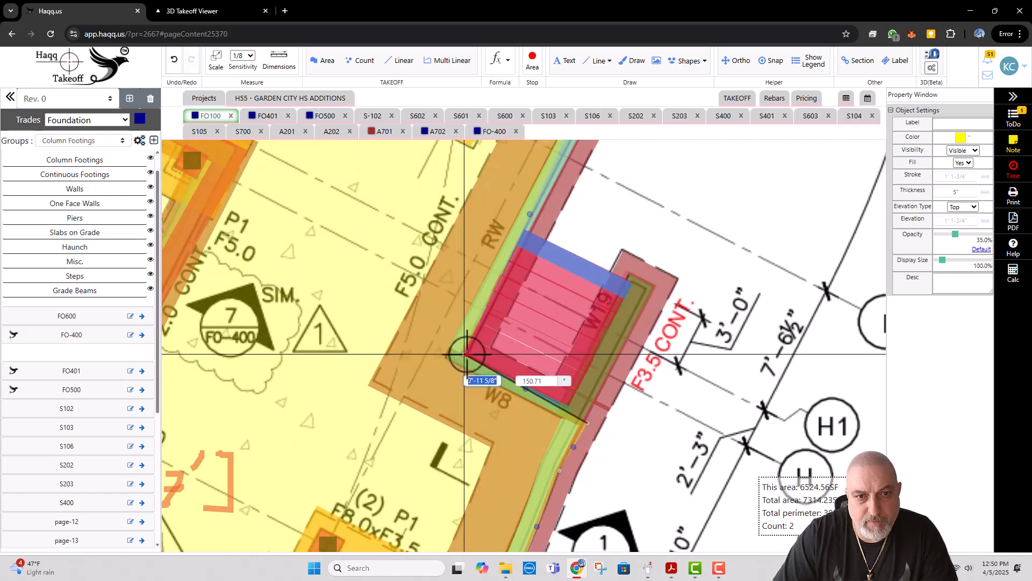
click(467, 353)
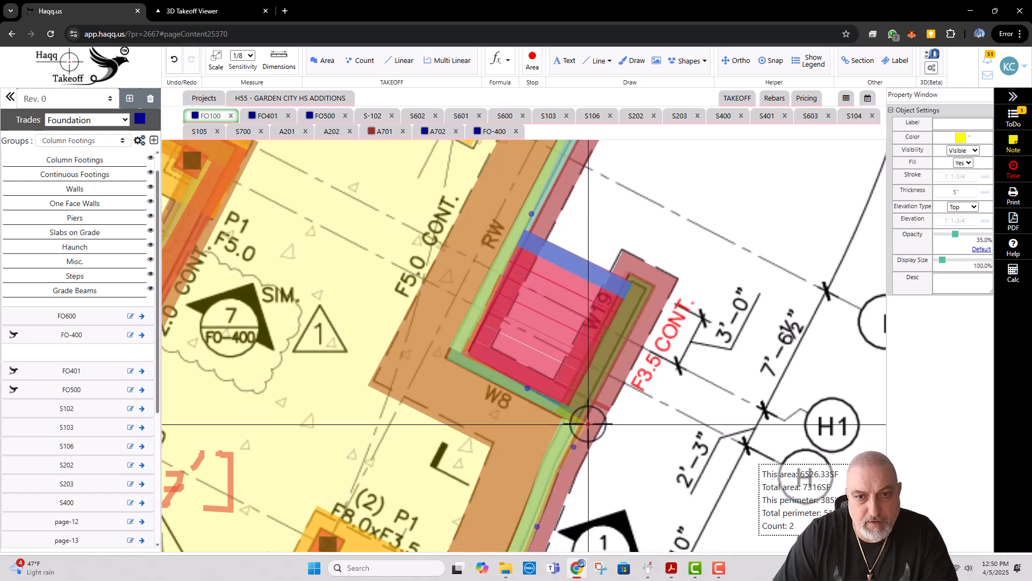
click(585, 410)
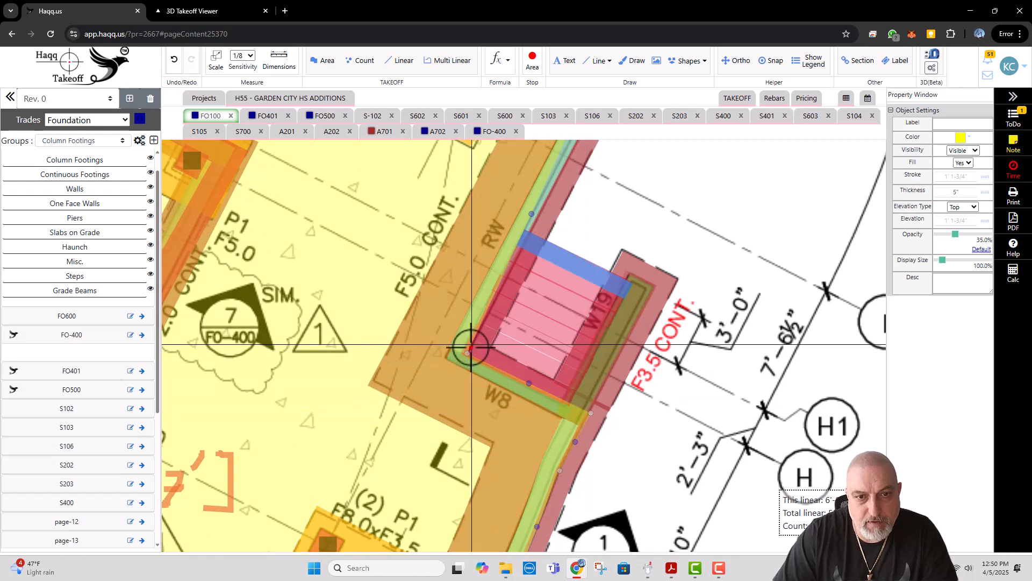
click(474, 350)
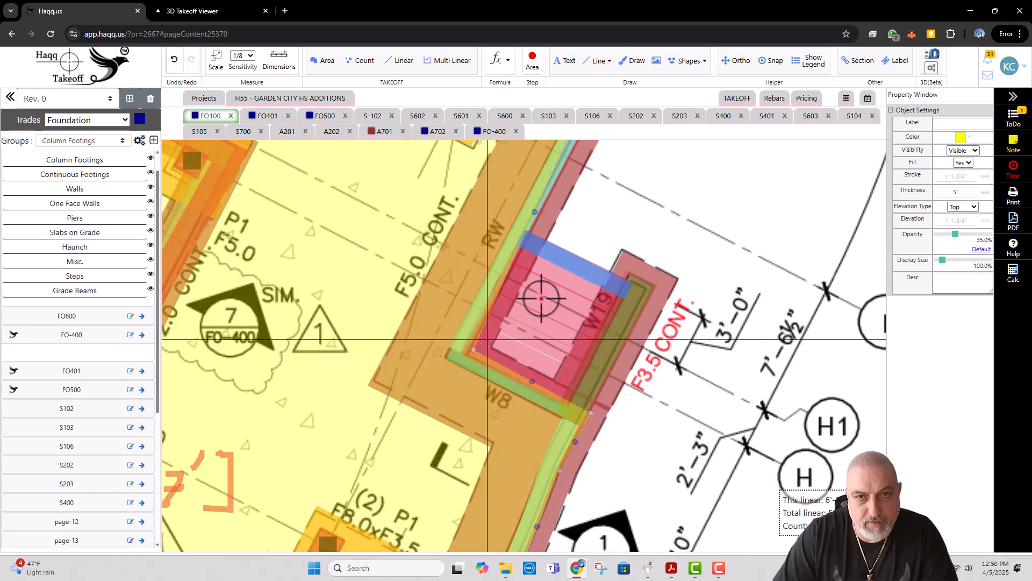
Step: Extend the slab's edge from the plaza stair past gridline I to the RW wall's outer face near R92'-0"
drag(596, 249, 509, 409)
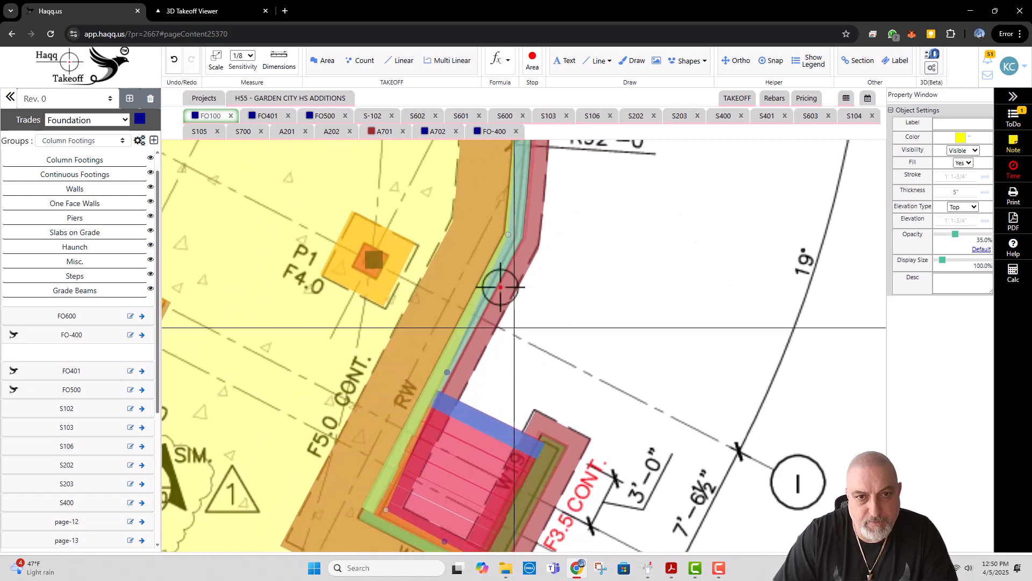
click(509, 235)
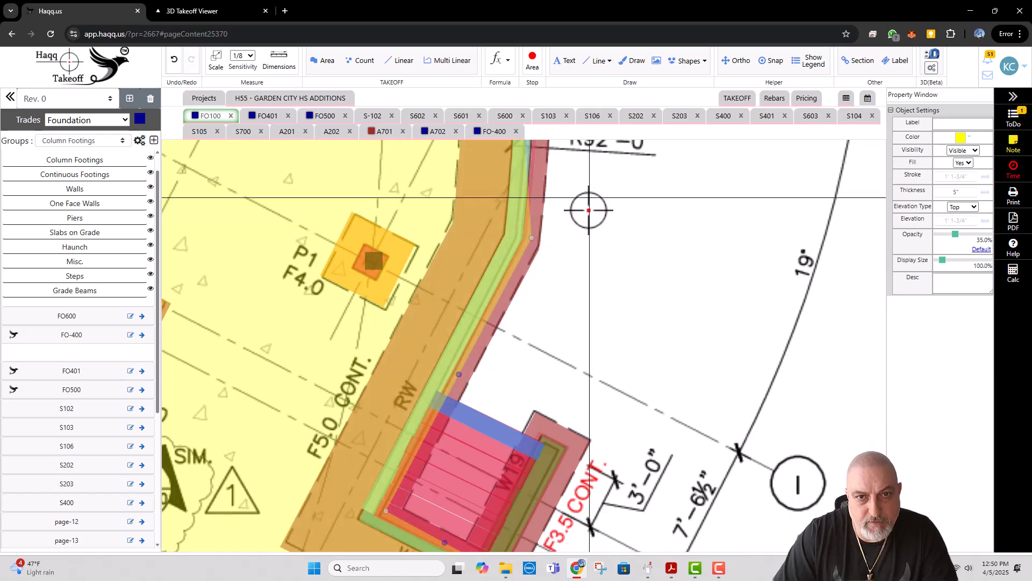
drag(588, 200, 586, 372)
drag(590, 260, 589, 332)
click(522, 267)
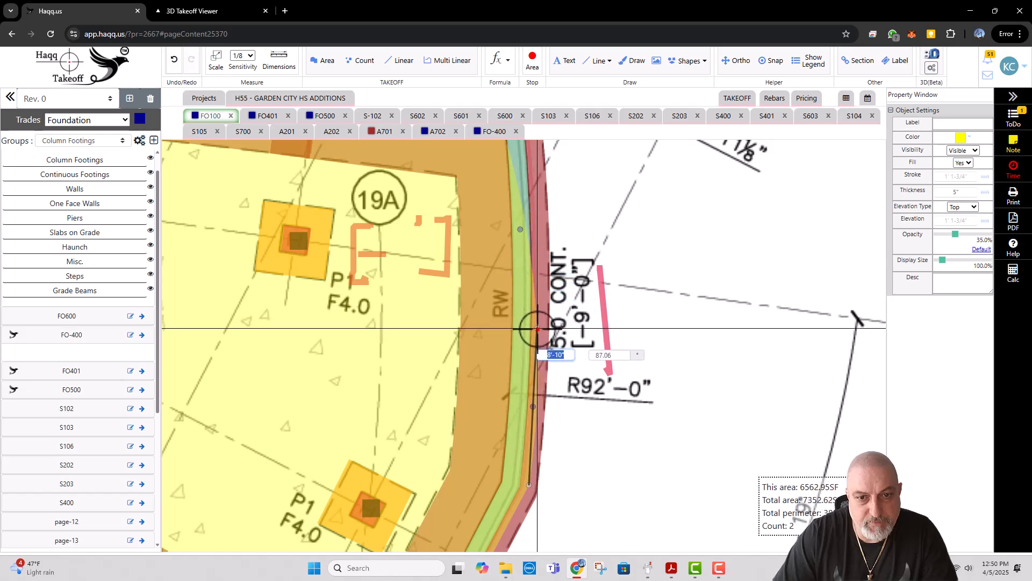
Step: Extend the slab's corner near gridline 19C and its points near gridlines 24 and 23 to the RW wall's outer face
drag(560, 237, 555, 370)
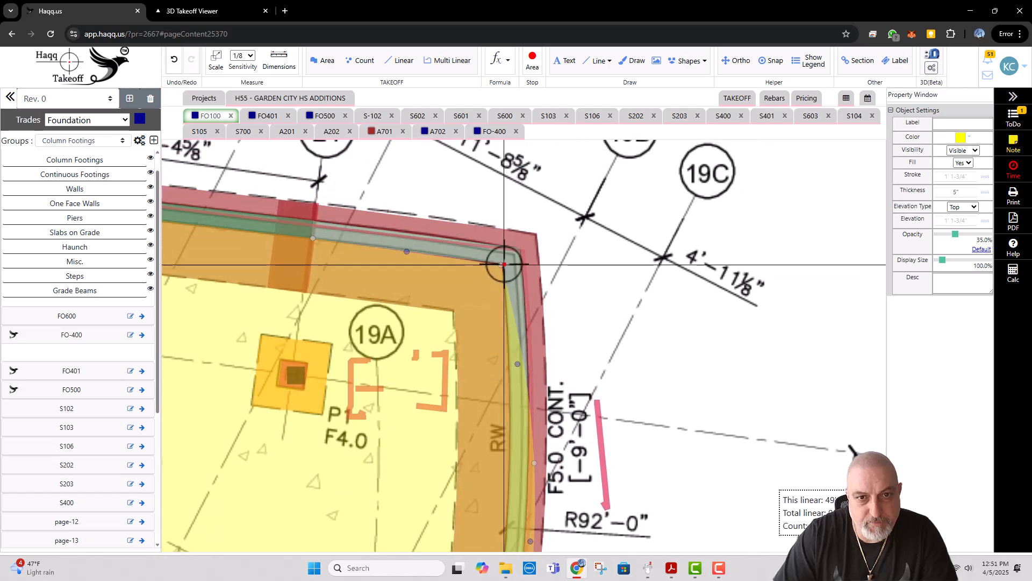
click(525, 243)
click(313, 238)
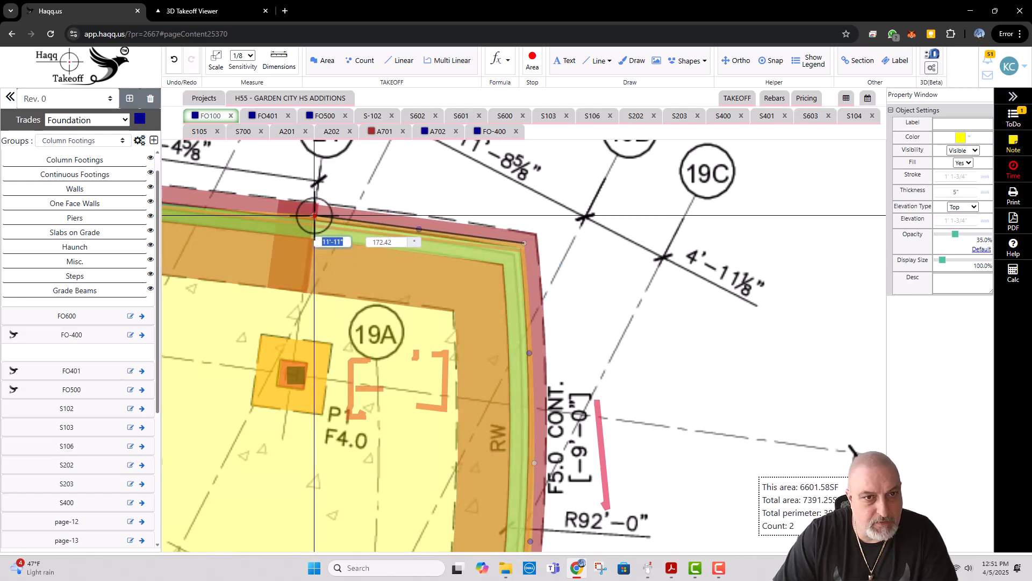
mouse_move(314, 215)
mouse_down()
mouse_move(528, 237)
mouse_move(666, 266)
mouse_up()
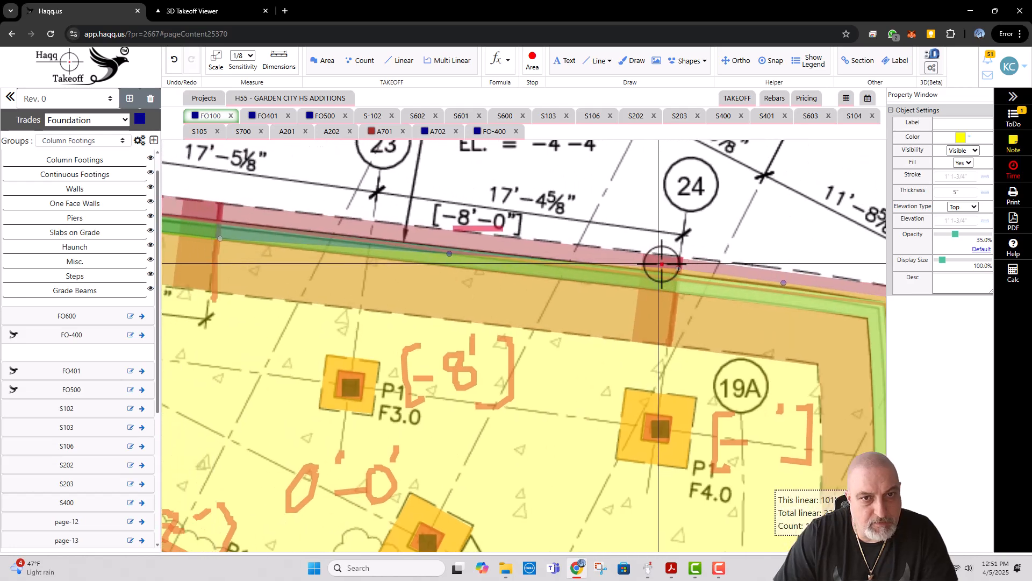
mouse_move(460, 253)
mouse_down()
mouse_move(515, 282)
mouse_move(630, 310)
mouse_up()
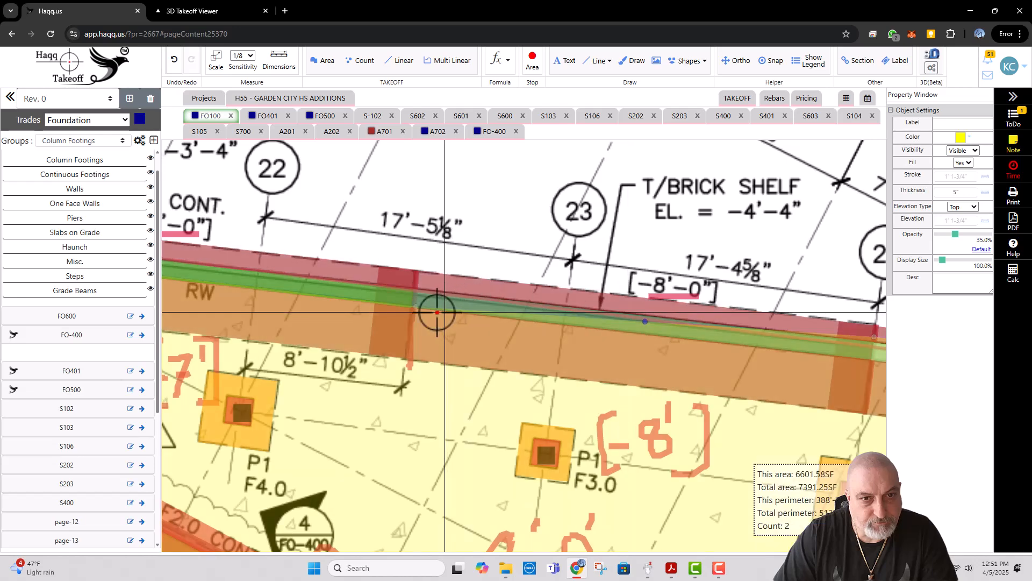
click(415, 307)
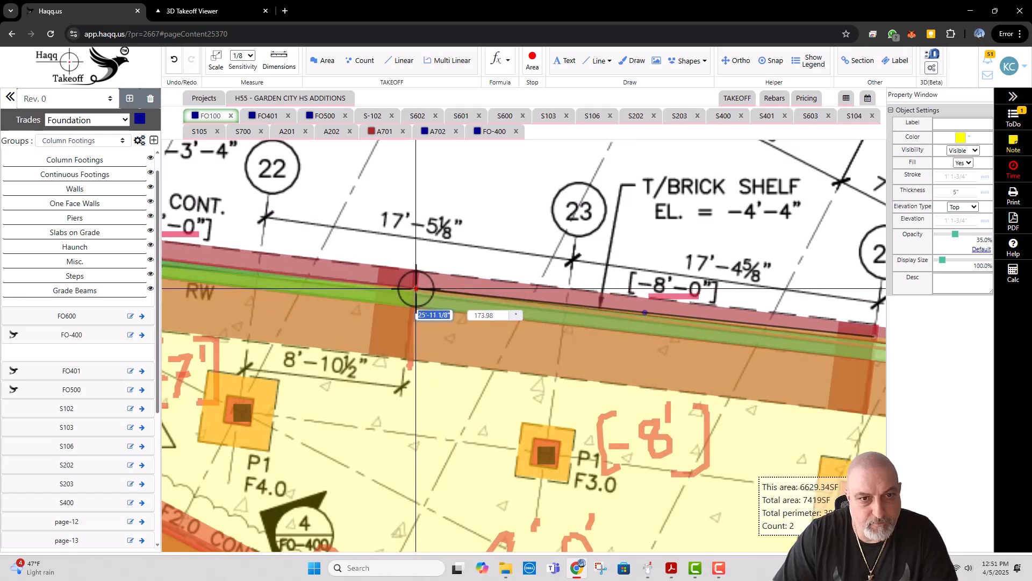
click(416, 286)
Step: Extend the slab's remaining corners, from gridline 22 to the W30 wall, to the RW wall's outer face and finish editing
drag(333, 258, 632, 331)
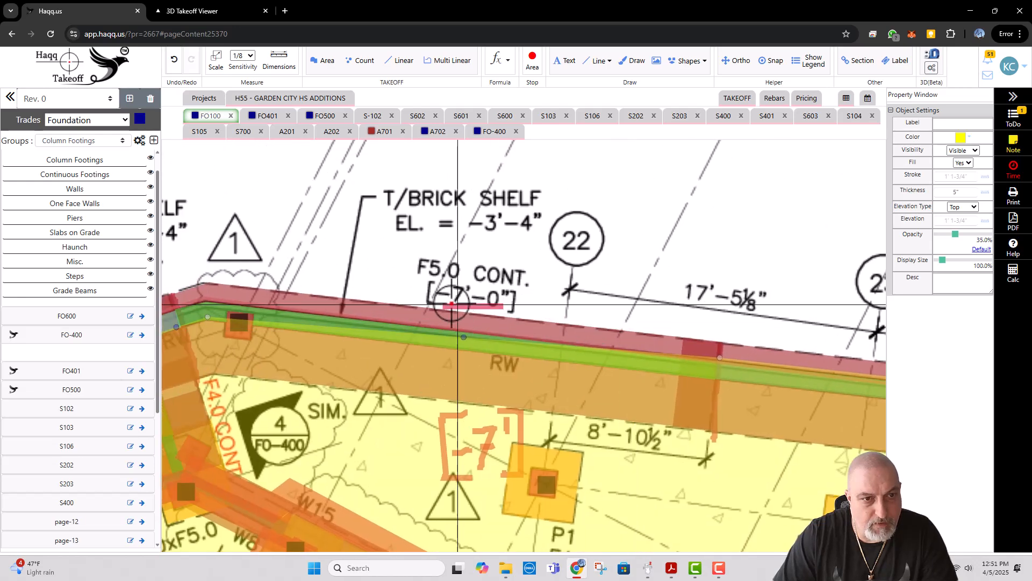
drag(438, 302, 584, 313)
click(346, 327)
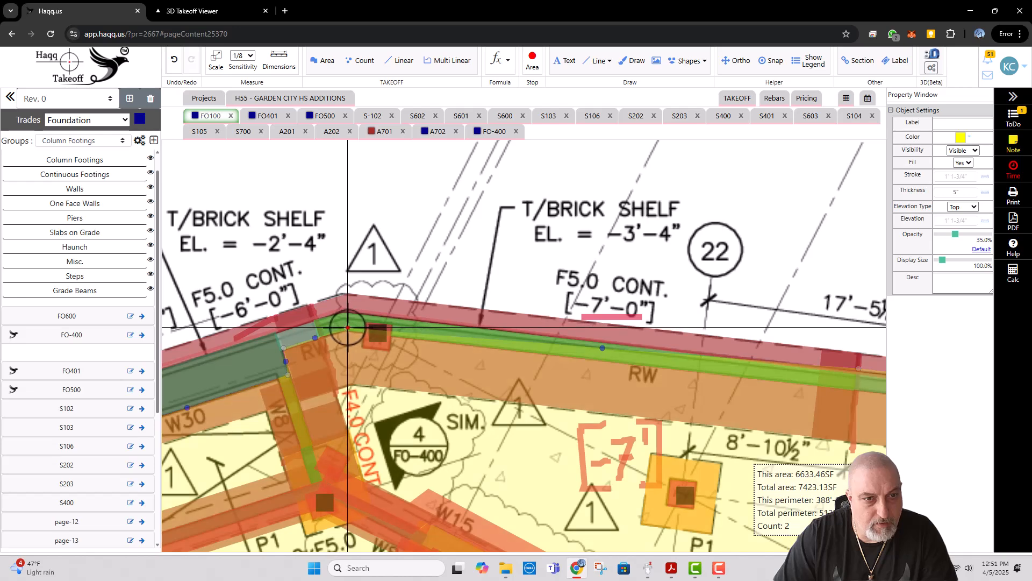
click(344, 305)
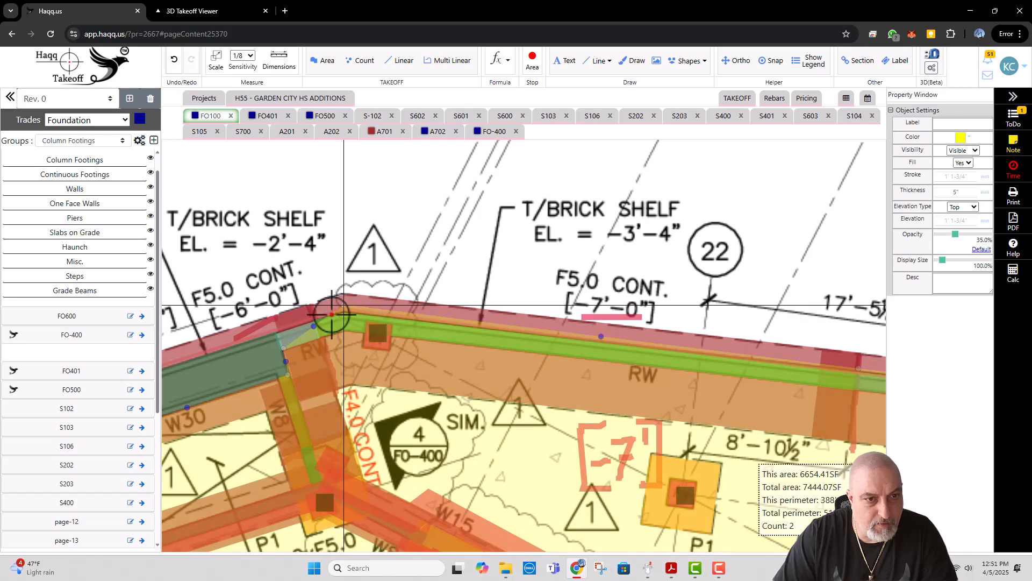
click(283, 348)
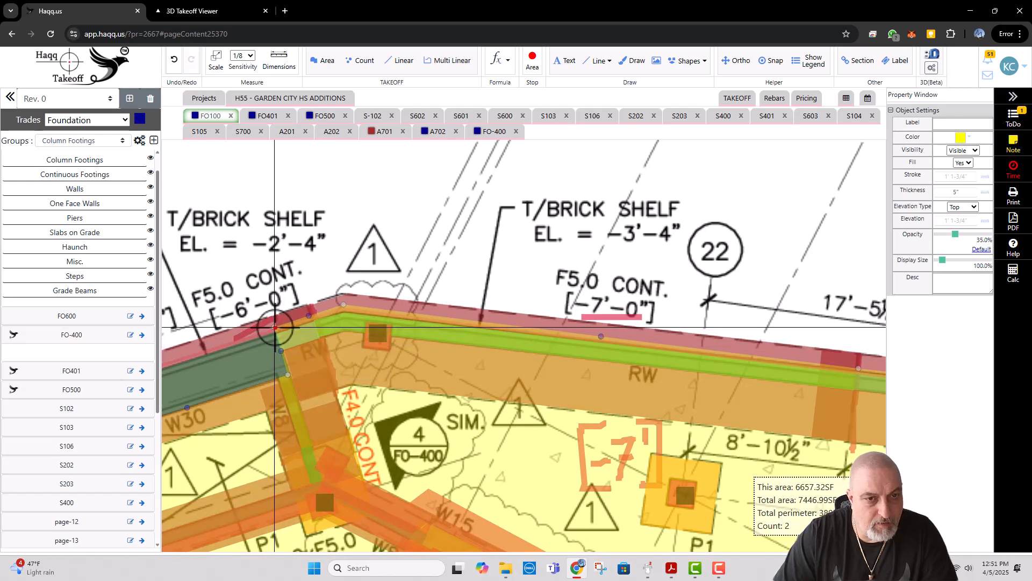
scroll(391, 267, down, 4)
key(Escape)
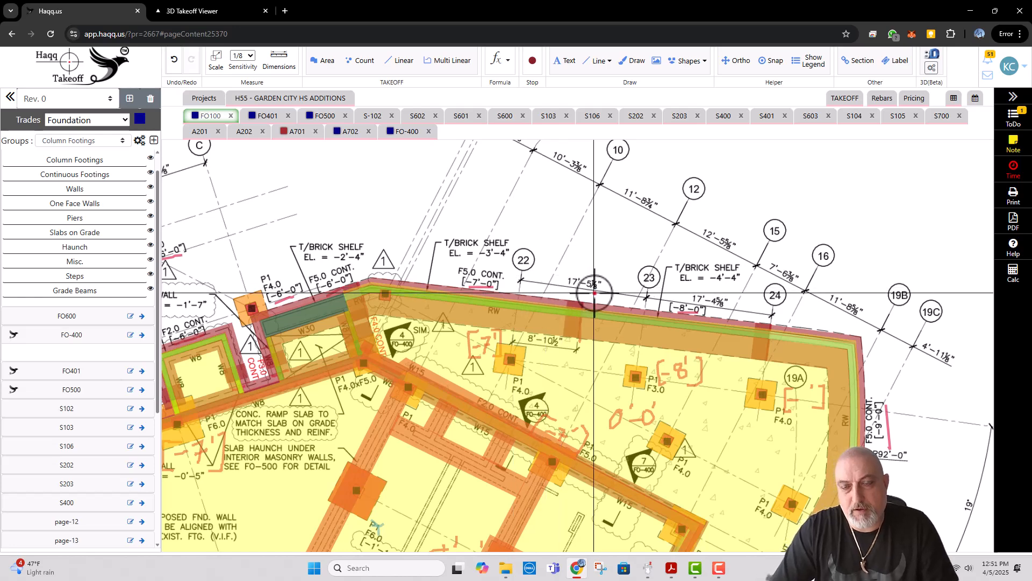
Step: Check the thickened slab edge over the 8" retaining wall on FO-400 and return to FO100
scroll(604, 290, down, 3)
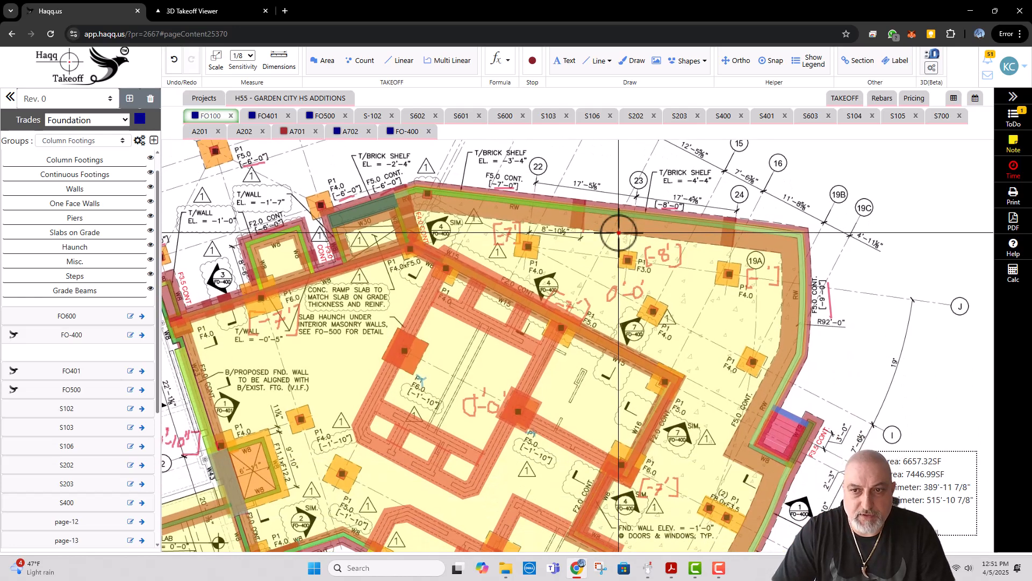
click(401, 135)
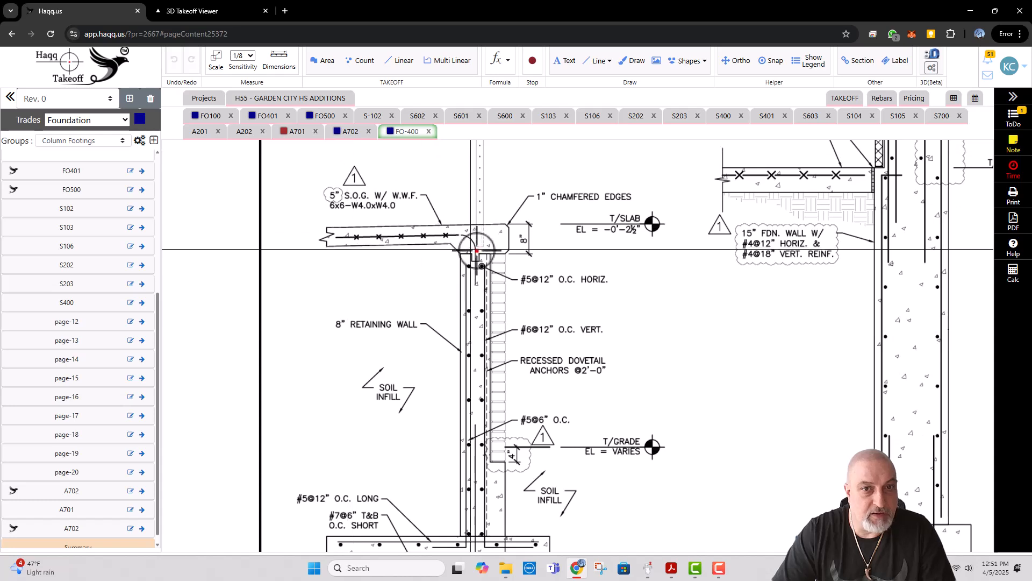
click(214, 116)
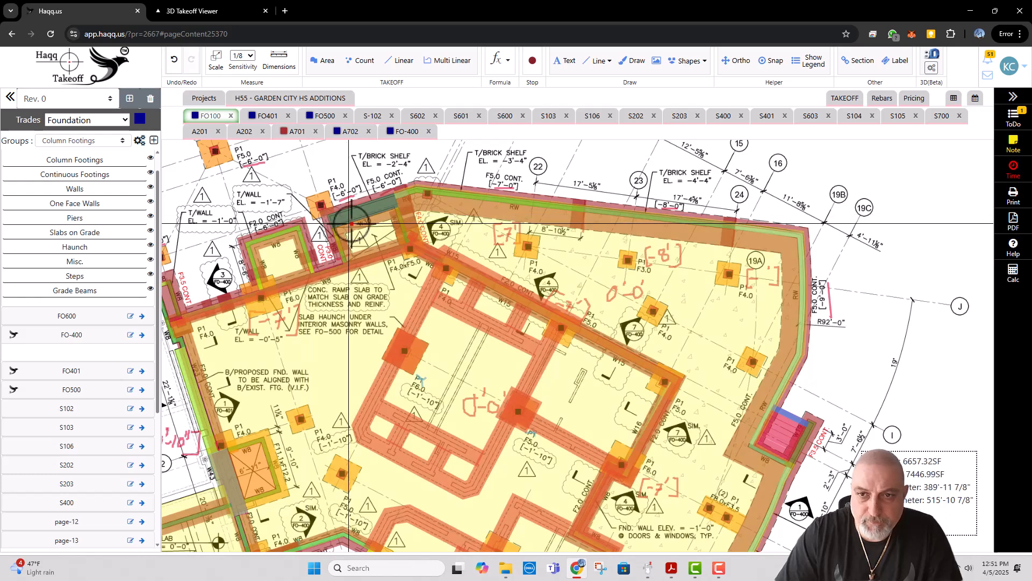
Step: Create a crimson multi linear takeoff named Haunch RW in the Haunch group, 1'-6" wide, 3" thick, with top elevation -5"
click(449, 61)
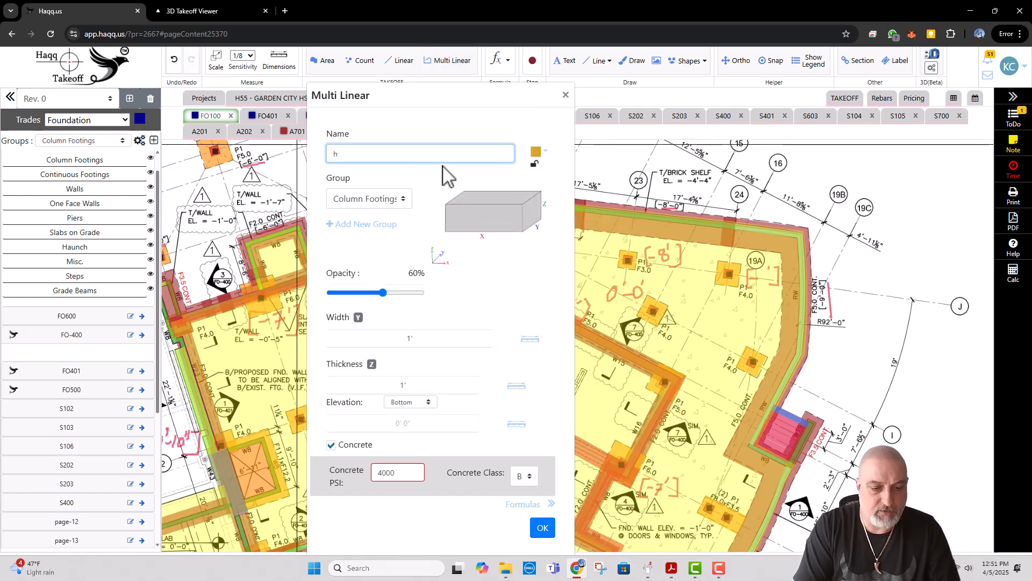
key(BackSpace)
key(Caps_Lock)
text(Ha)
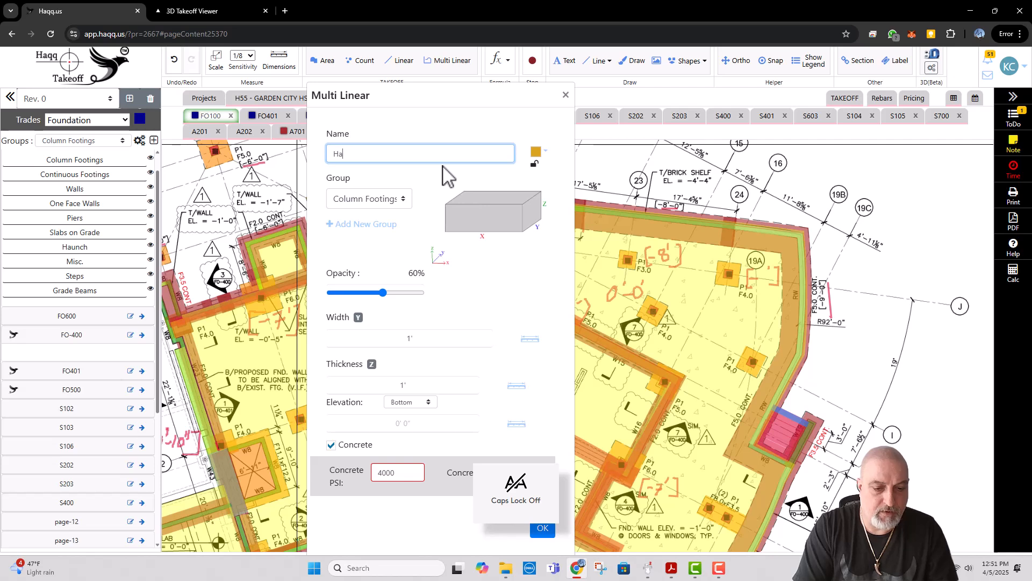
text(unch RW)
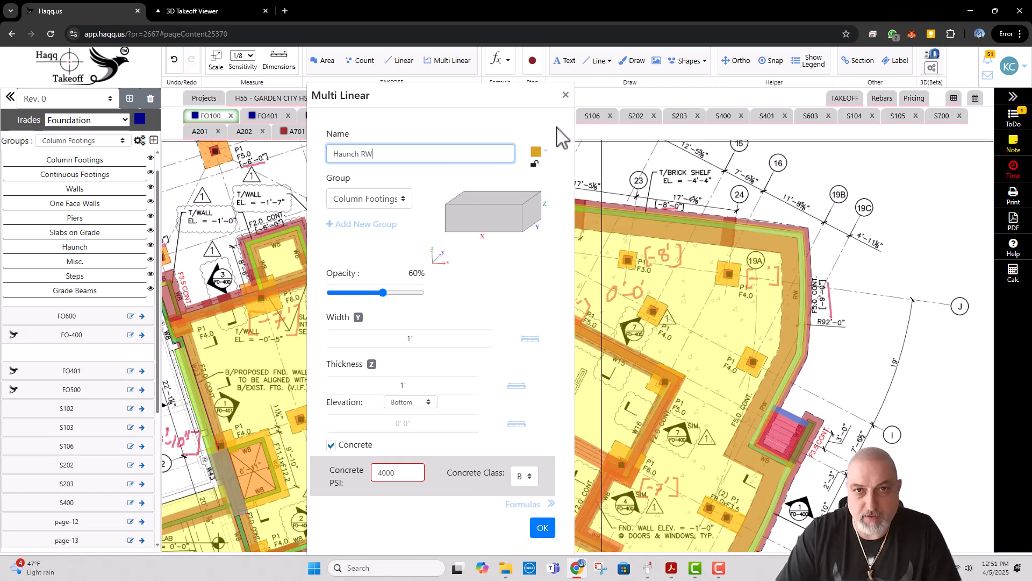
click(538, 155)
click(560, 171)
click(391, 200)
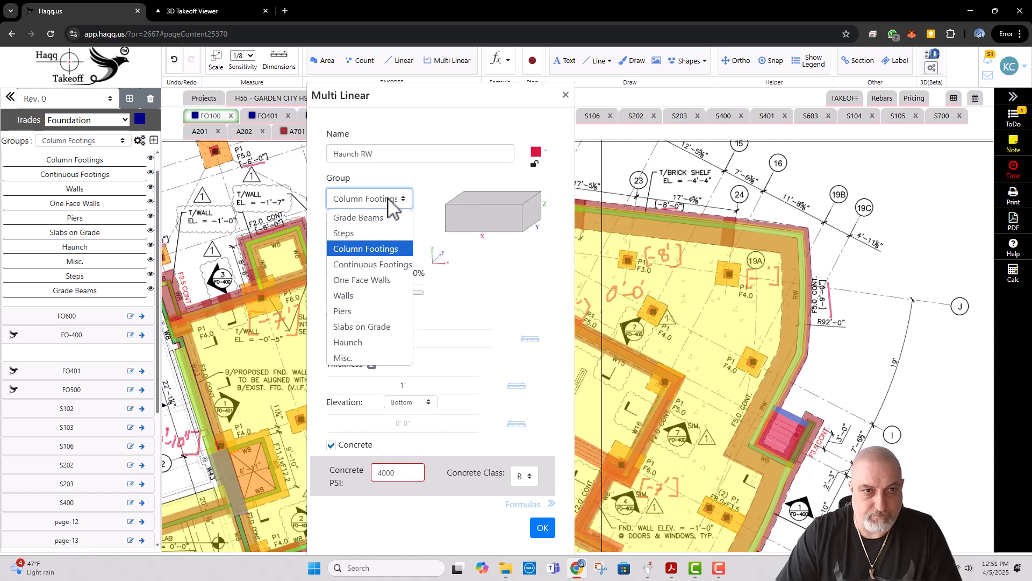
click(355, 342)
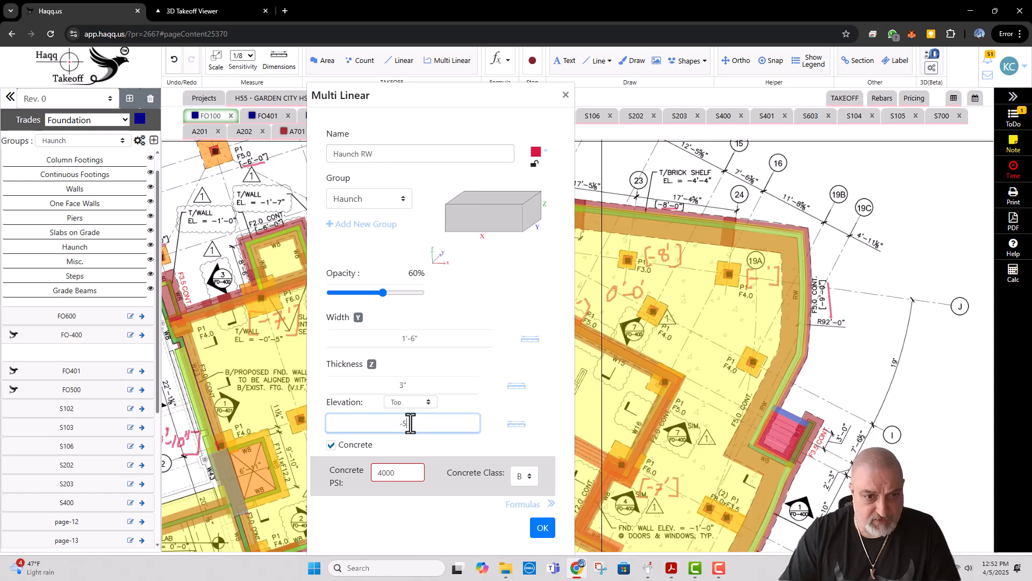
click(542, 528)
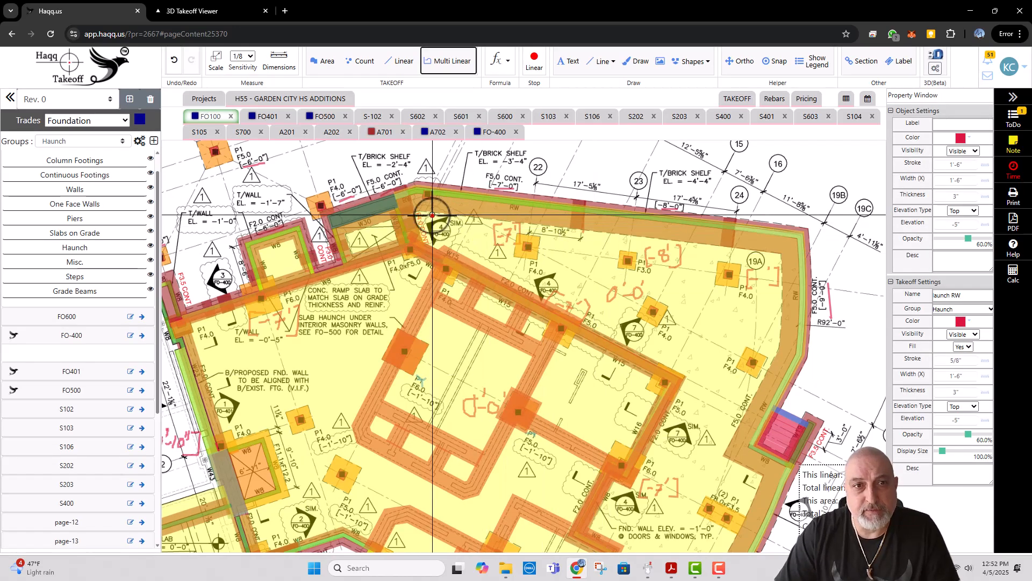
scroll(397, 225, up, 1)
click(397, 230)
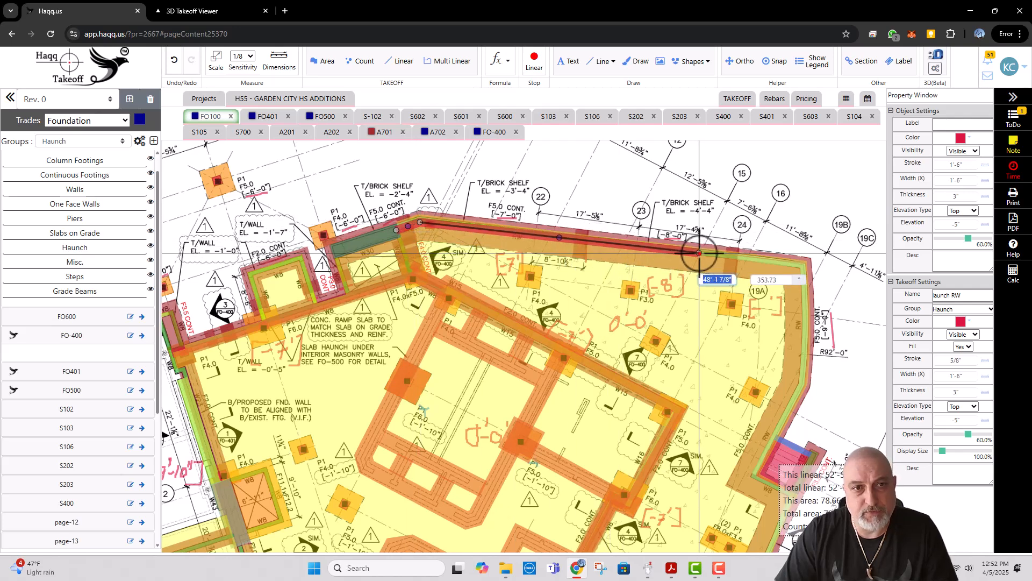
key(ctrl+z)
key(ctrl+z)
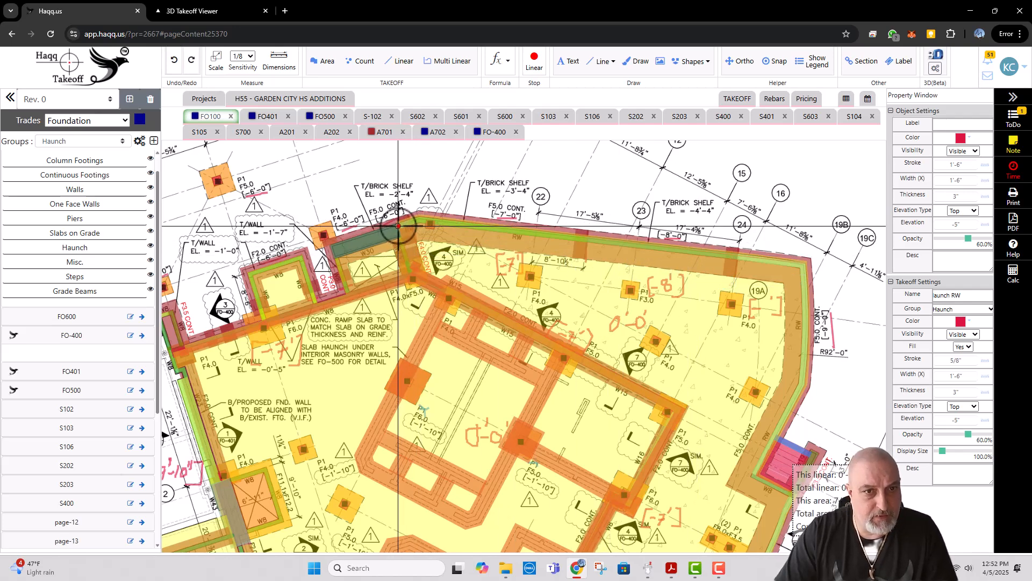
Step: Draw Haunch RW along the RW wall from the W30 wall past gridlines 22 to 24, around the corner and beyond R92'-0"
click(397, 225)
click(421, 219)
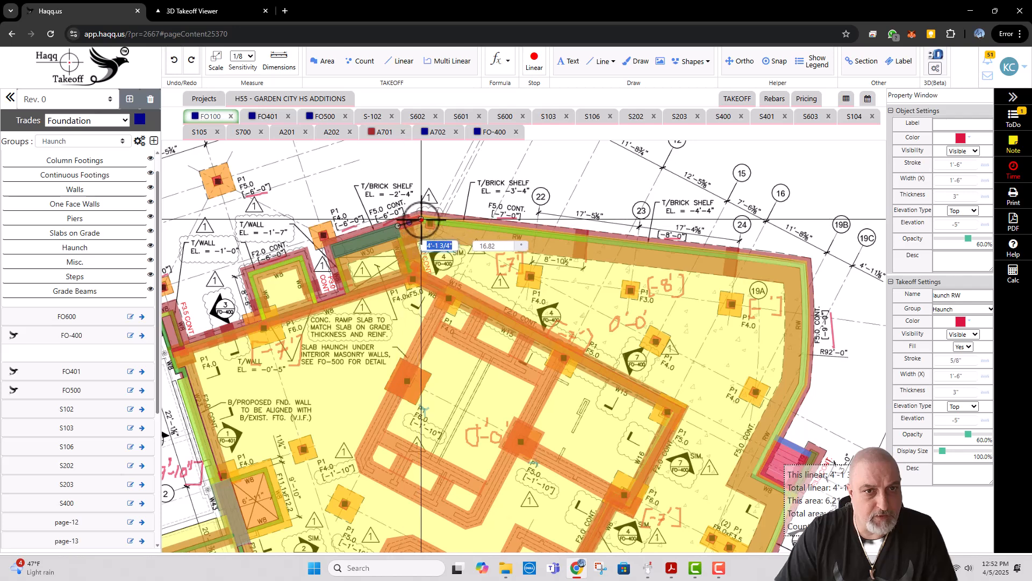
click(804, 265)
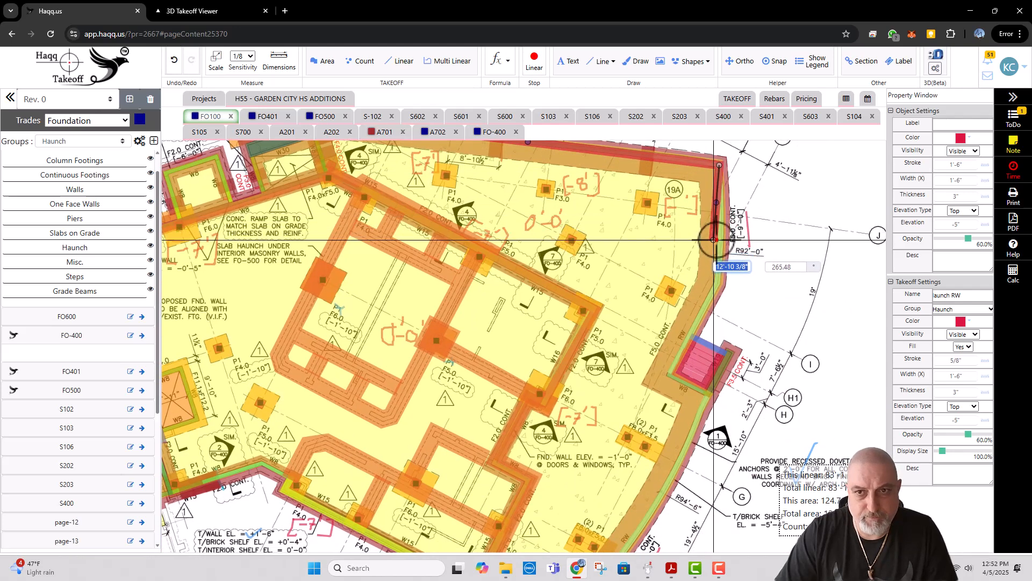
click(721, 234)
click(719, 254)
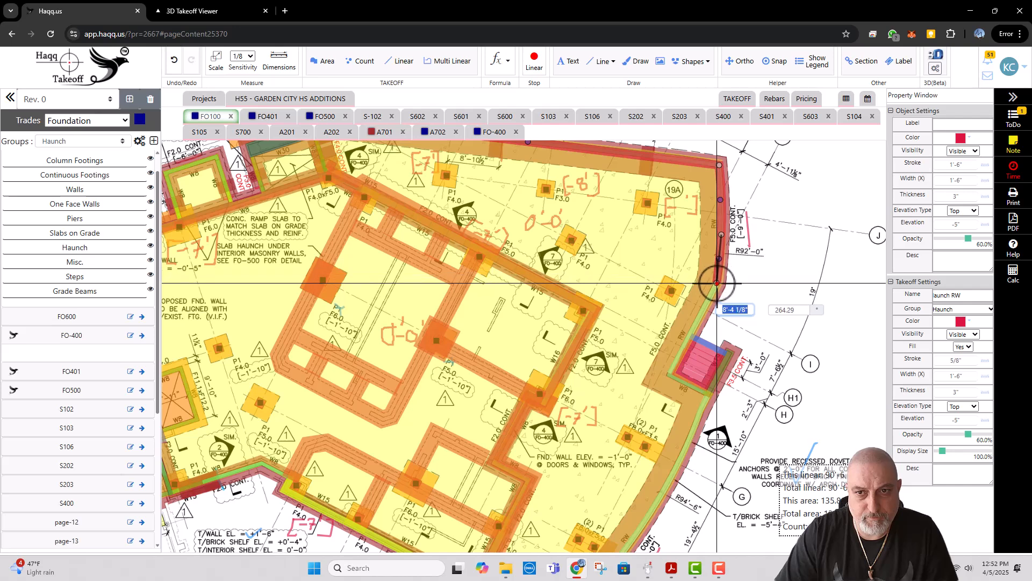
click(716, 283)
Step: Continue Haunch RW along the RW wall to the plaza stair and around the stair beside the W8 wall
click(693, 328)
click(670, 375)
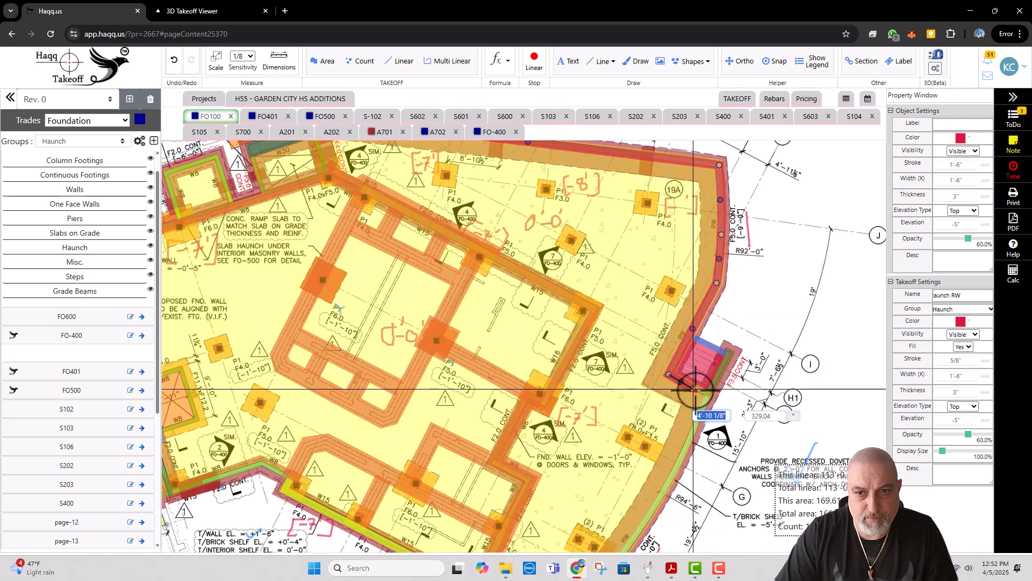
click(689, 385)
click(708, 402)
Step: Continue Haunch RW from the plaza stair along the curved R94'-6" retaining wall and around the corner near gridline D
scroll(707, 409, down, 3)
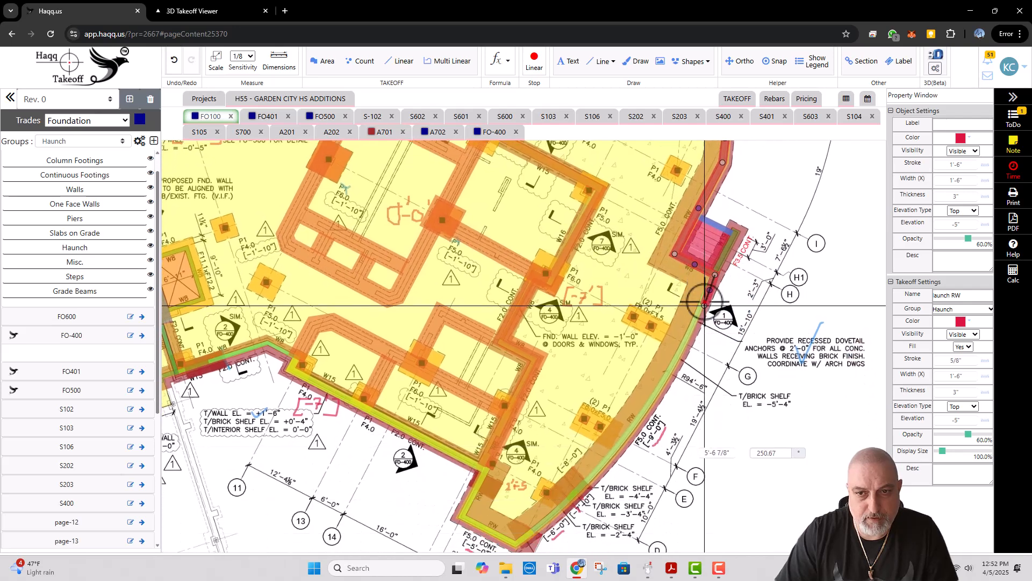
click(710, 280)
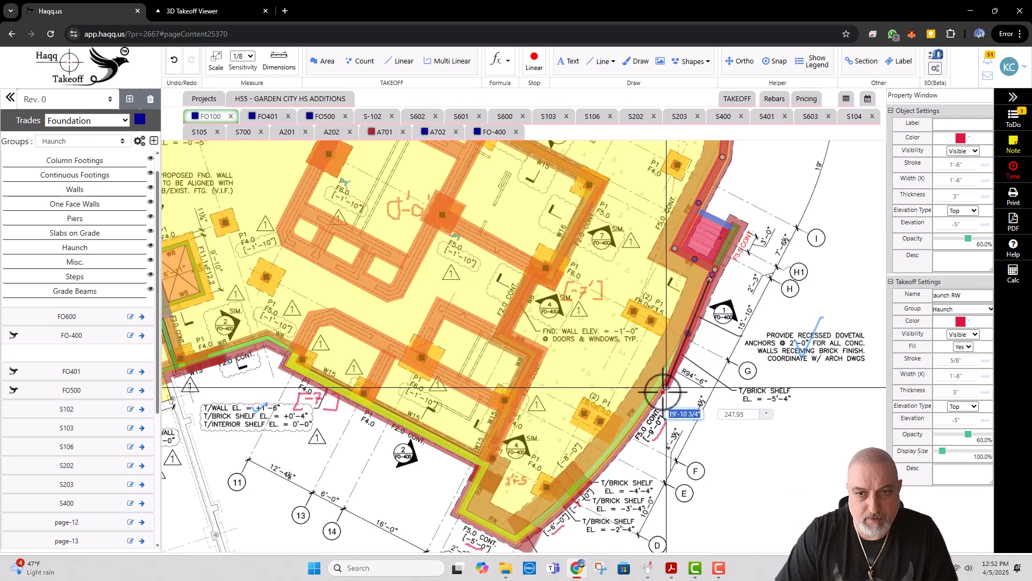
click(655, 393)
click(593, 459)
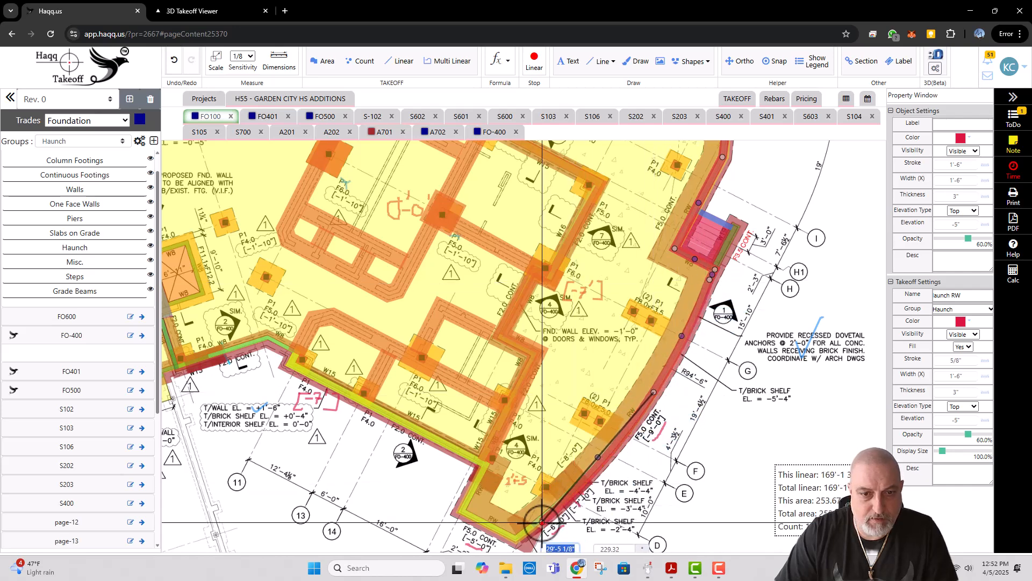
click(531, 528)
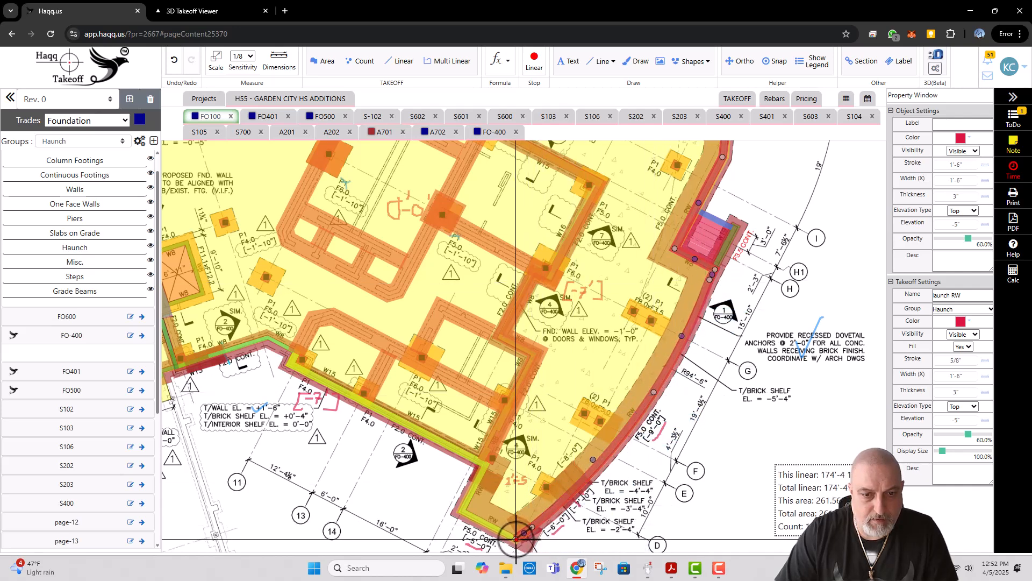
click(462, 512)
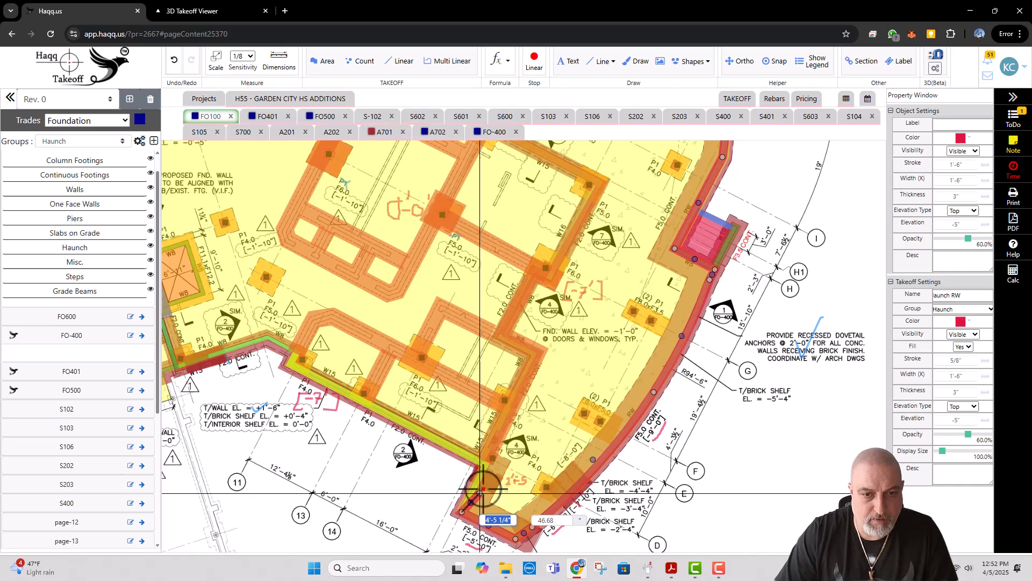
Step: Continue Haunch RW along the F2.0 CONT. wall to the W15 wall corner near gridline 11 and finish the takeoff
click(485, 463)
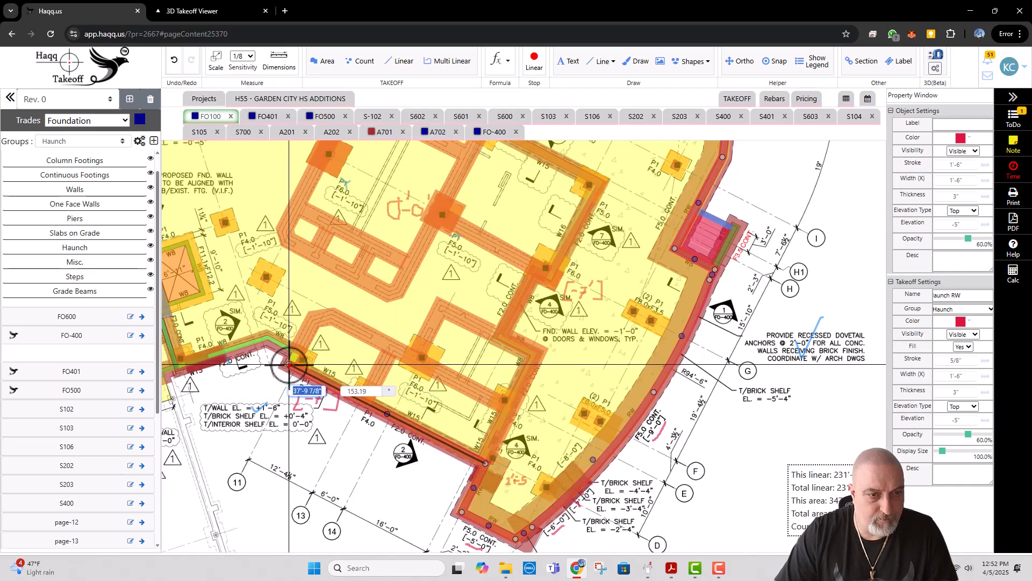
click(289, 364)
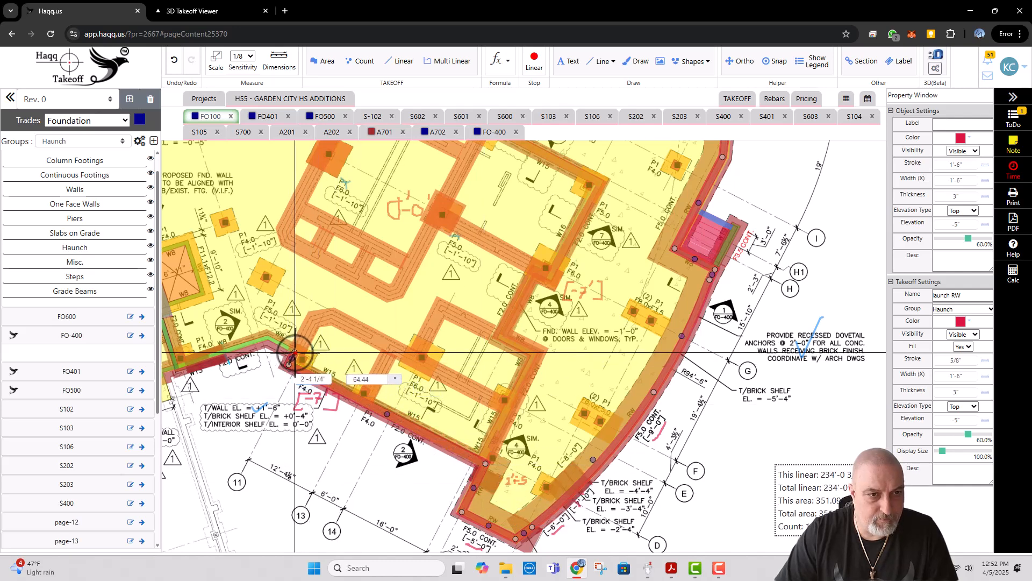
double_click(294, 352)
scroll(375, 316, down, 4)
key(Escape)
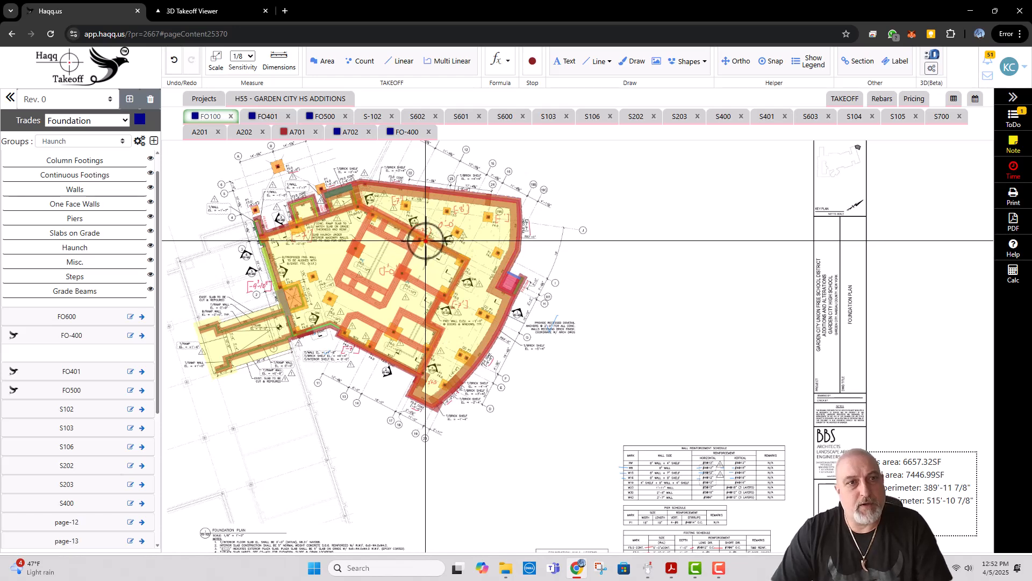
Step: Examine the entry stair and ramp area beside Stairwell B on floor plan A202
click(246, 133)
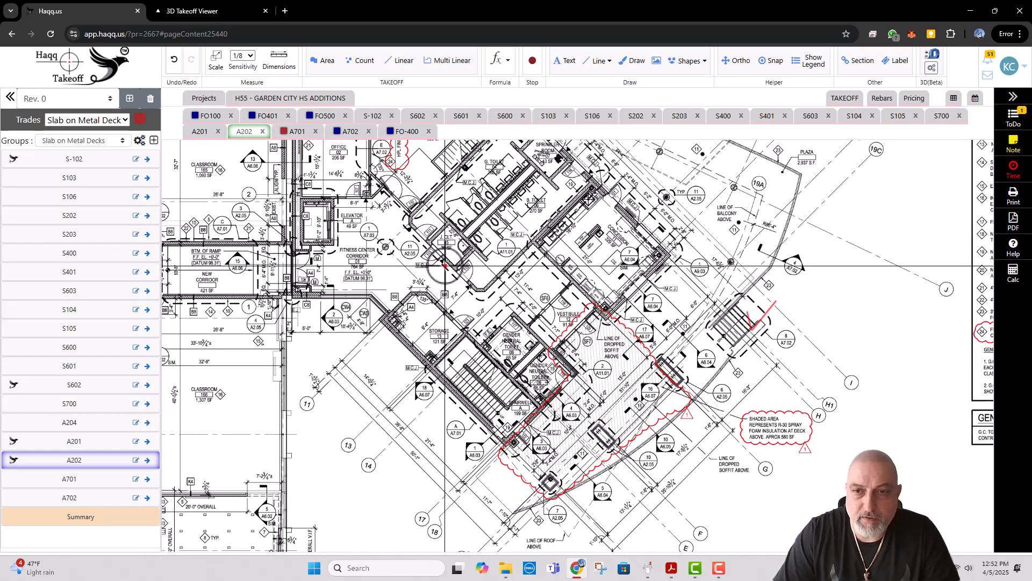
scroll(454, 305, down, 2)
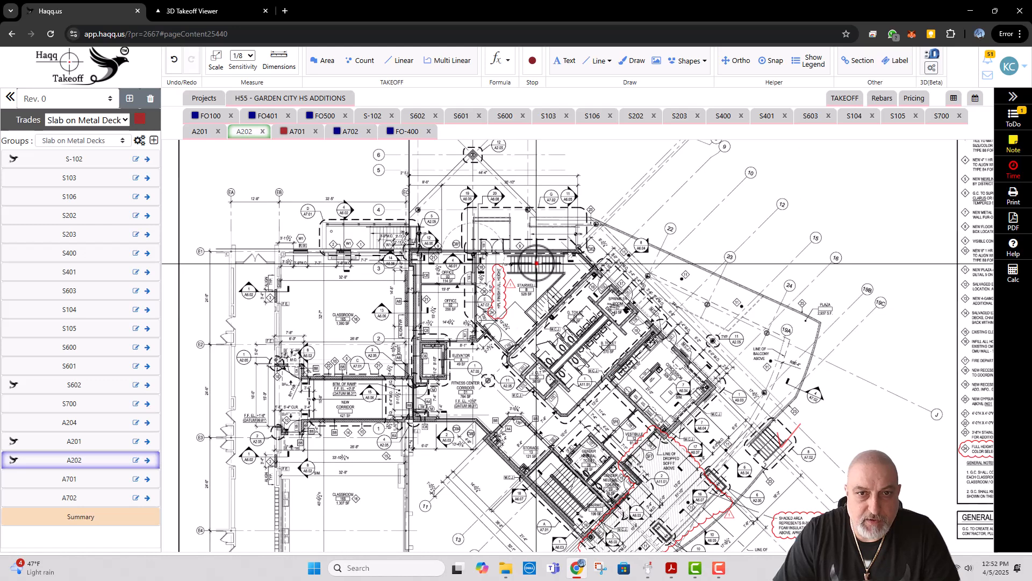
scroll(551, 207, up, 2)
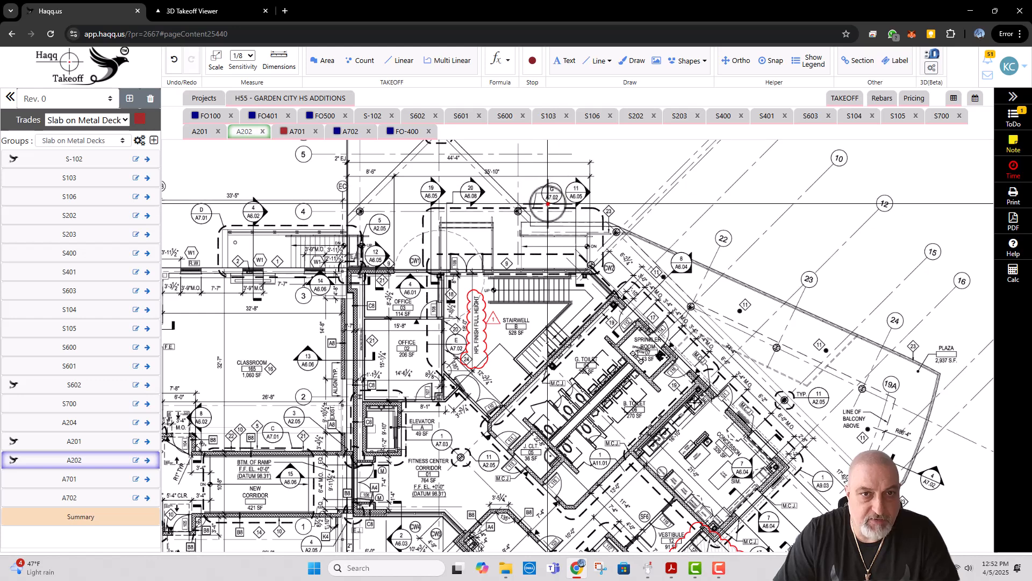
Step: Examine the enlarged entry stair and ramp plan and the entry stair section on A702
click(349, 132)
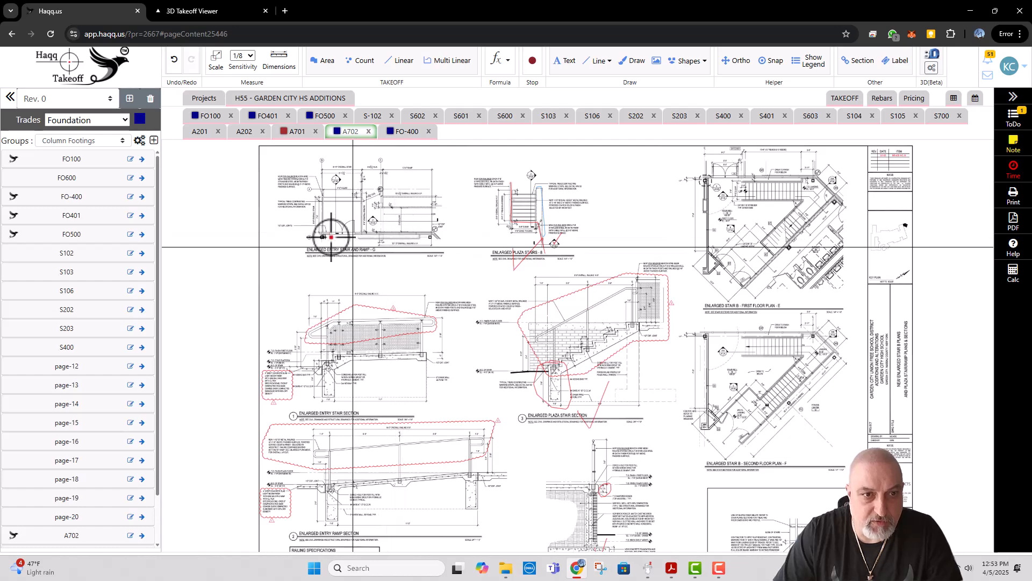
scroll(392, 244, up, 3)
drag(392, 253, 410, 290)
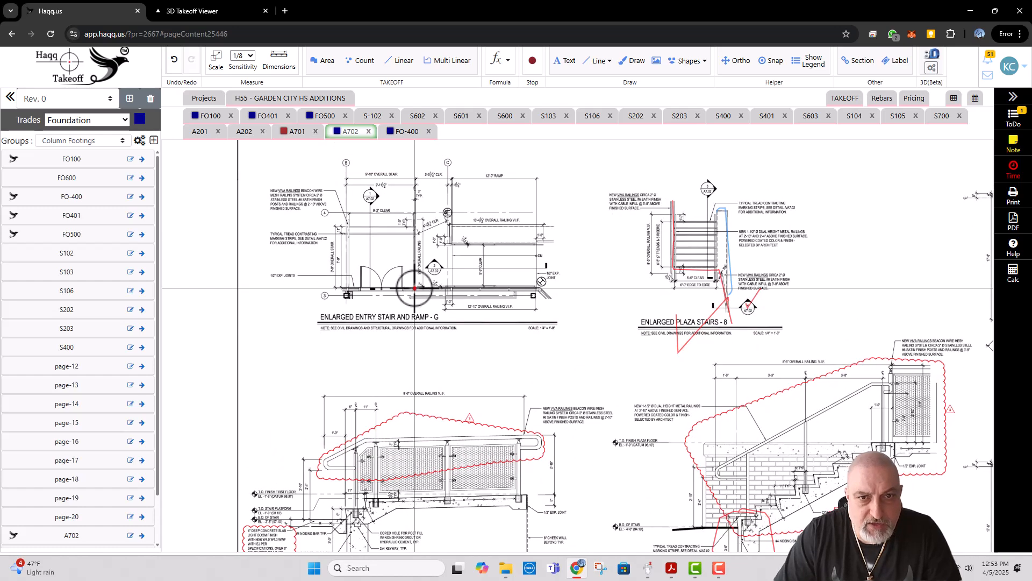
scroll(414, 289, up, 1)
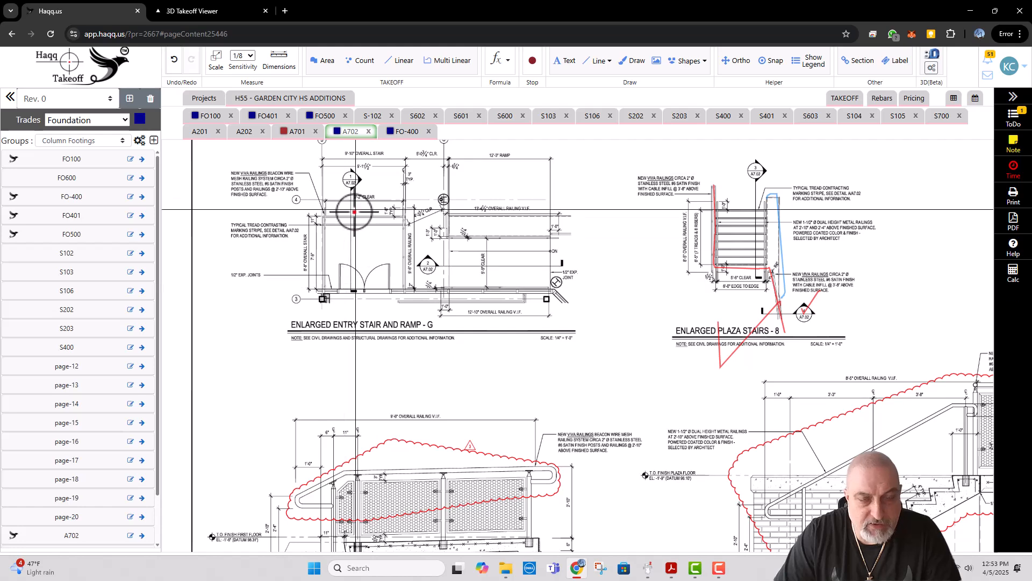
scroll(392, 200, down, 3)
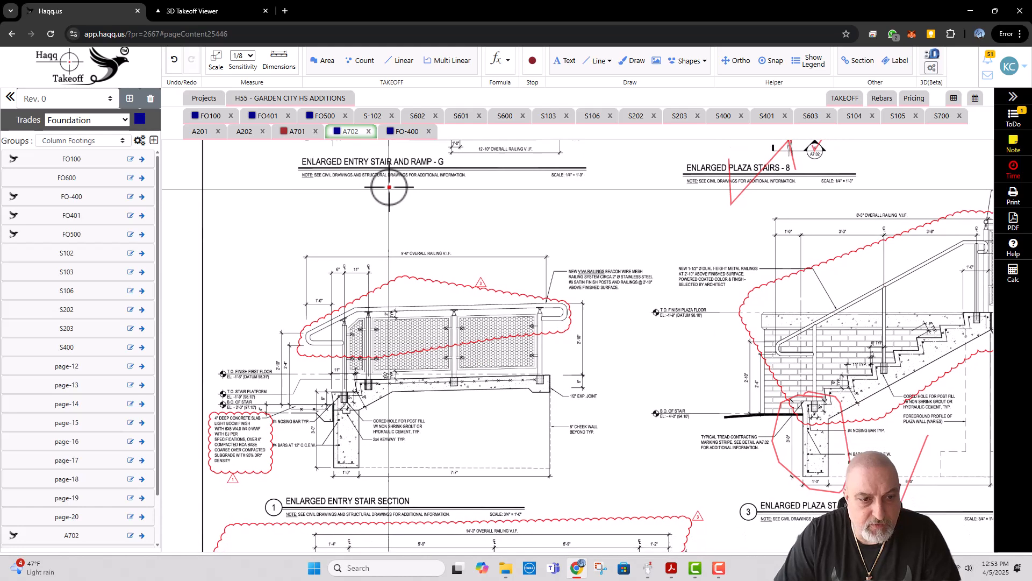
scroll(389, 187, down, 2)
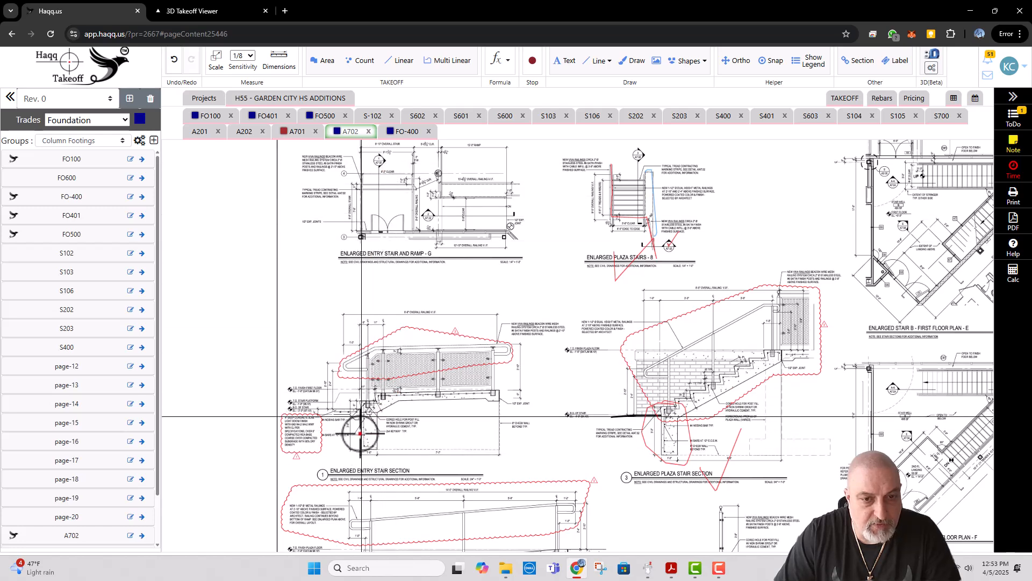
scroll(471, 407, up, 1)
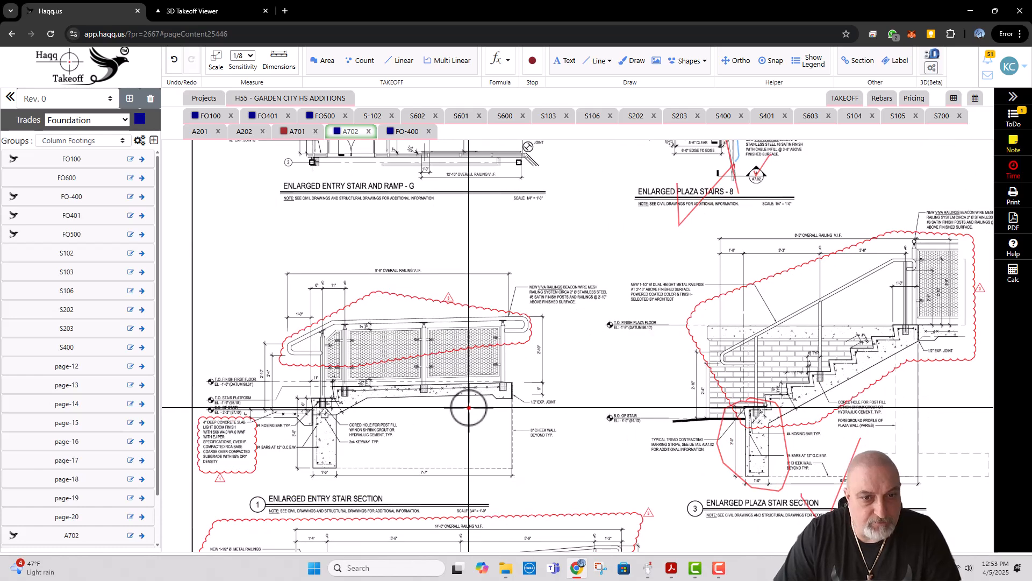
Step: Compare the entry area on foundation plan FO100 with the same area on floor plan A202
click(211, 117)
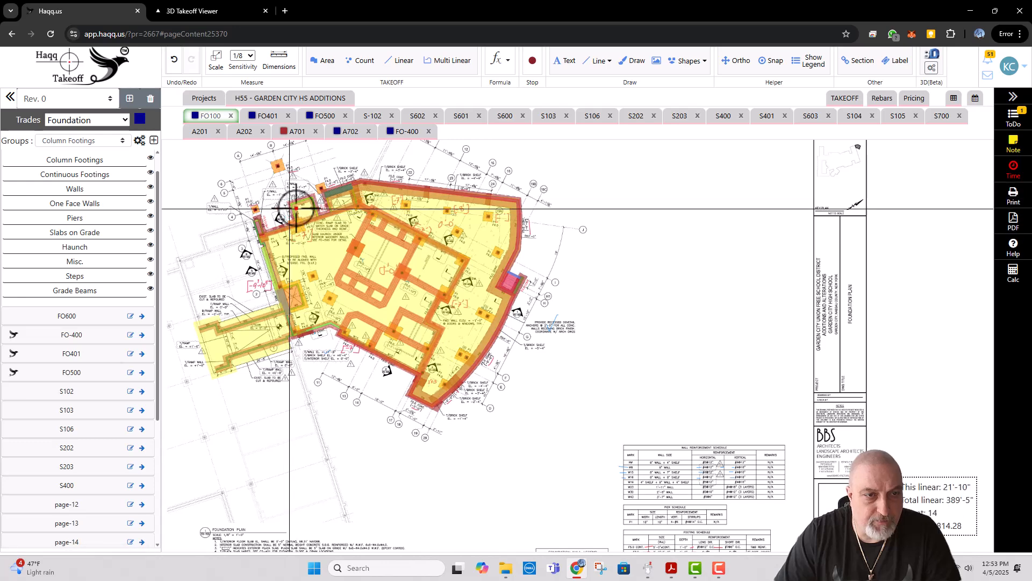
scroll(298, 205, up, 1)
scroll(301, 206, up, 1)
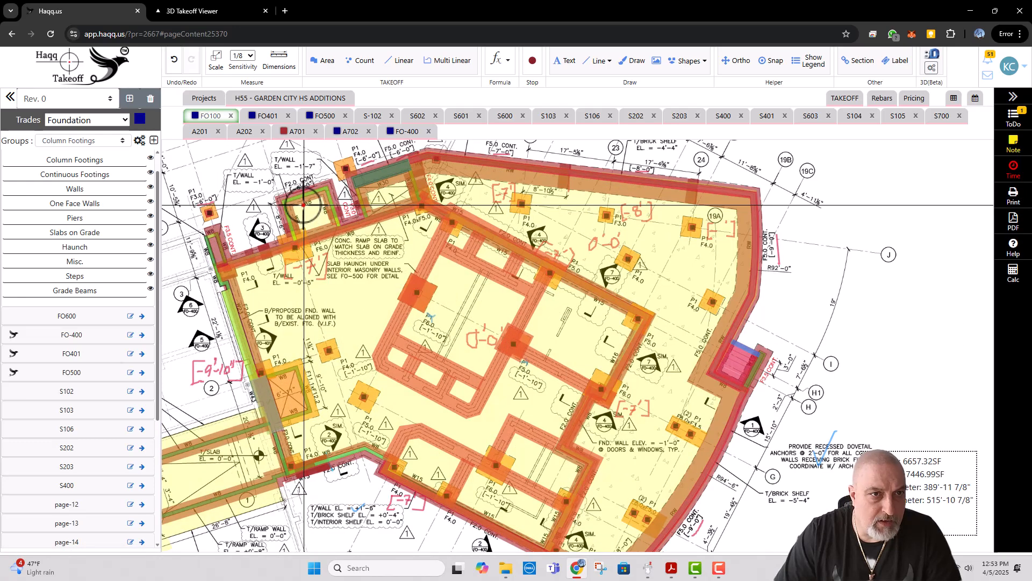
click(244, 132)
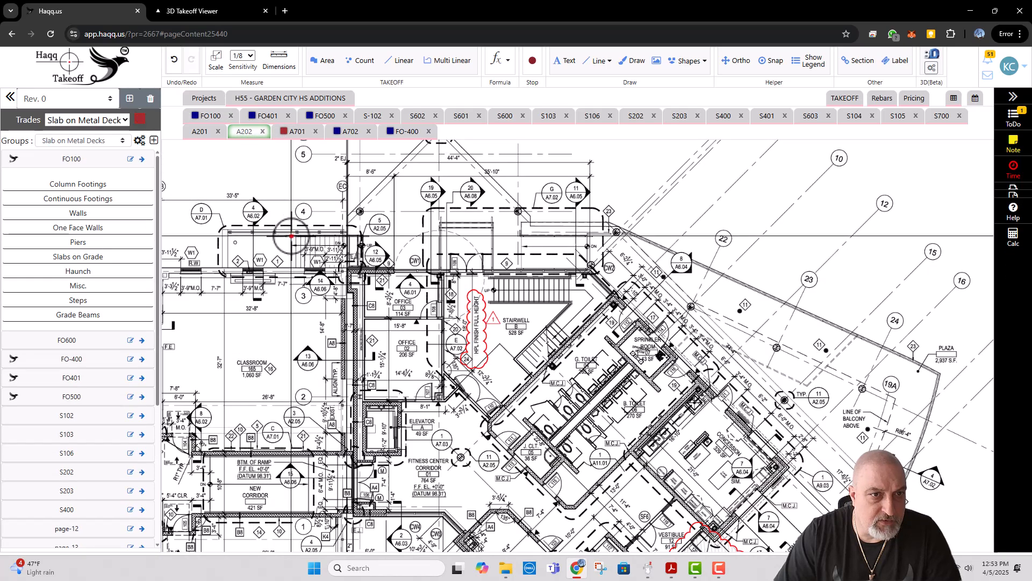
scroll(335, 263, down, 2)
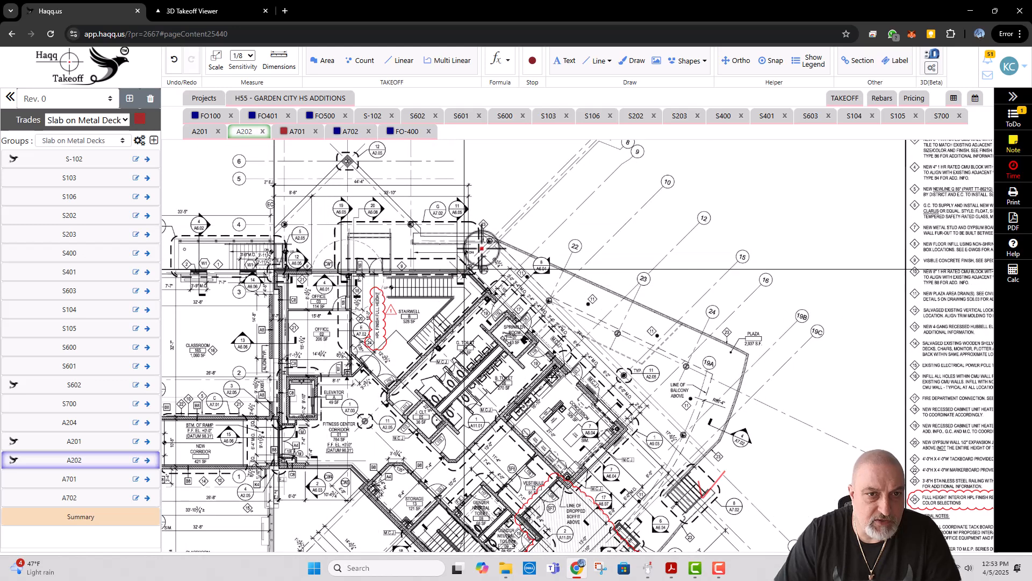
Step: Place A702's enlarged entry stair and ramp plan in a split view beside foundation plan FO100
click(350, 132)
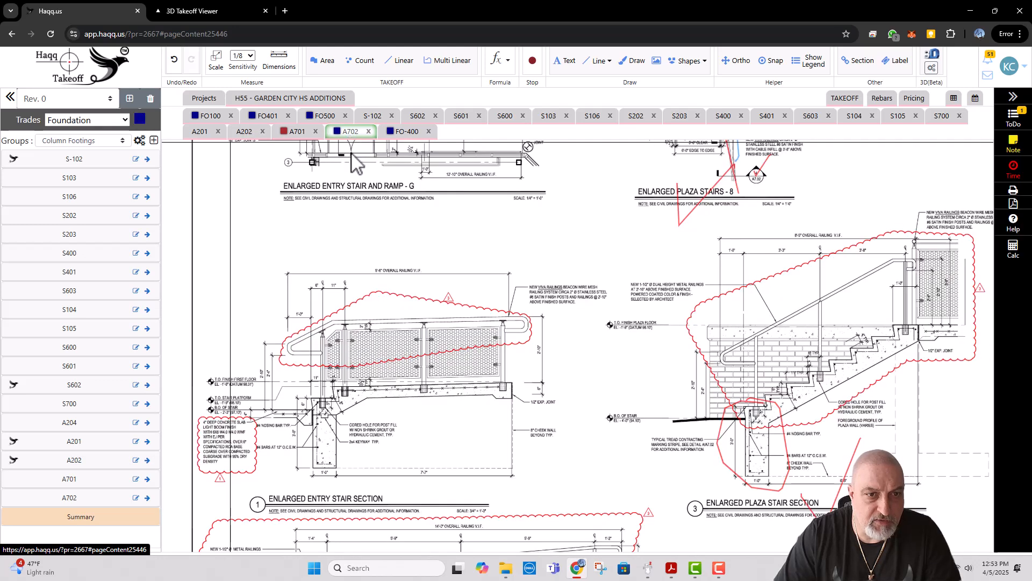
drag(360, 203, 364, 389)
scroll(366, 301, up, 1)
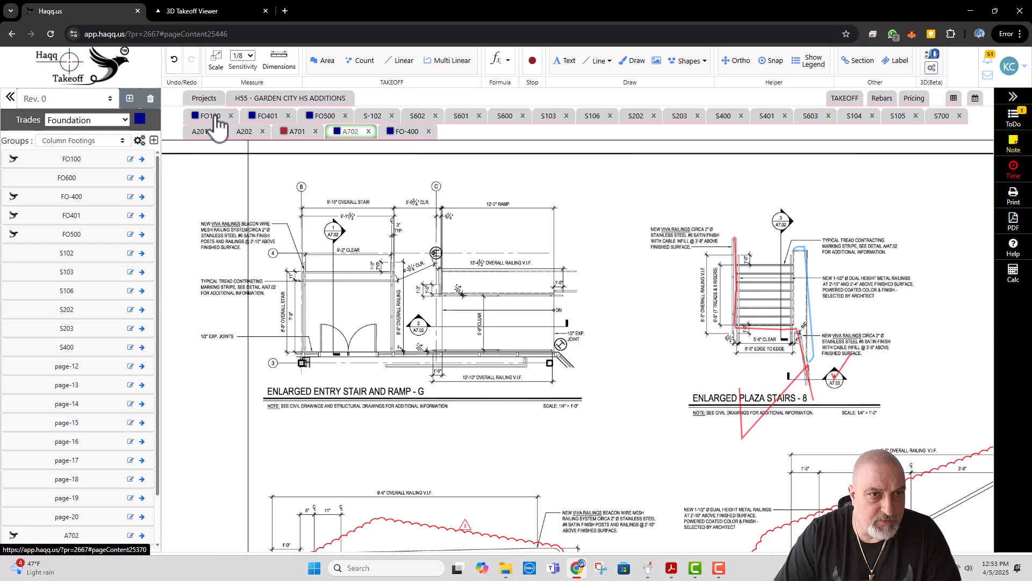
click(373, 146)
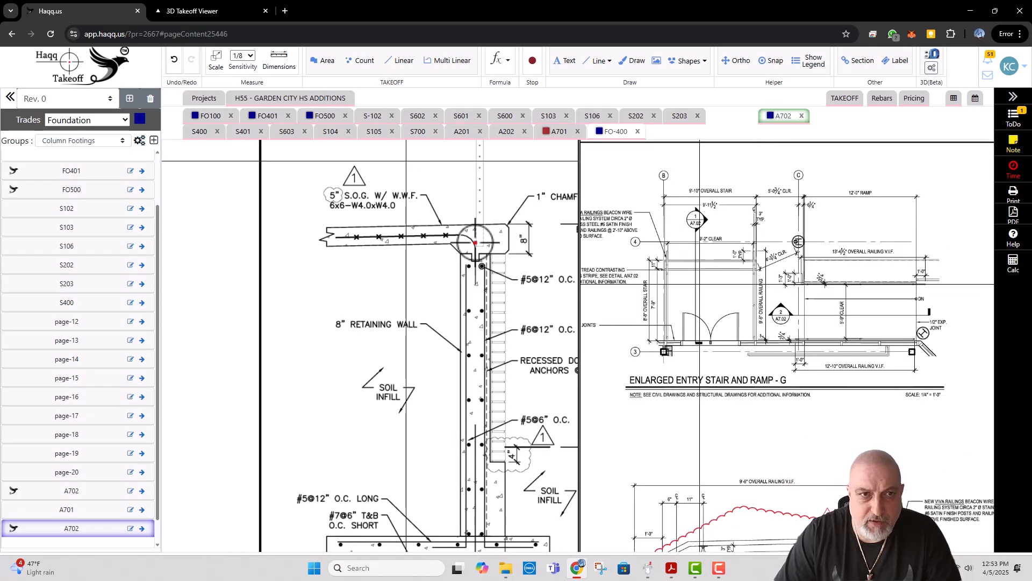
click(211, 117)
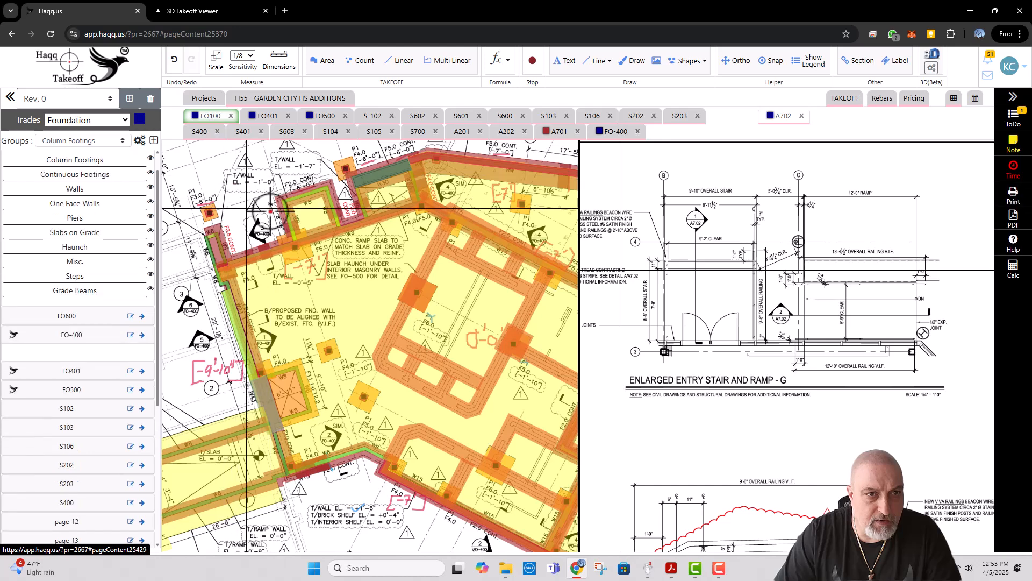
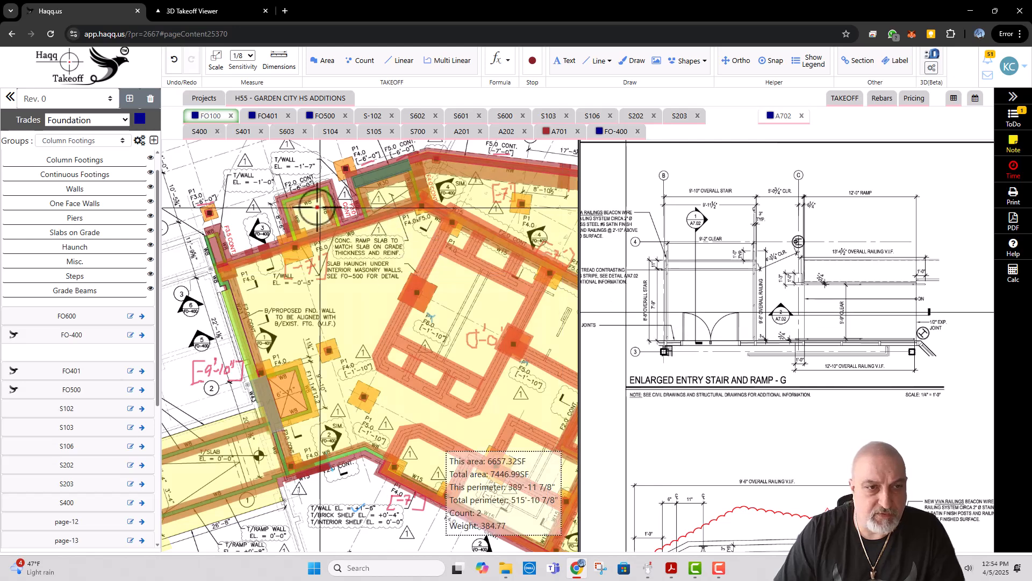
Step: Compare FO100's two W8-walled entry enclosures with the enlarged entry stair and ramp plan on A702
scroll(269, 227, up, 2)
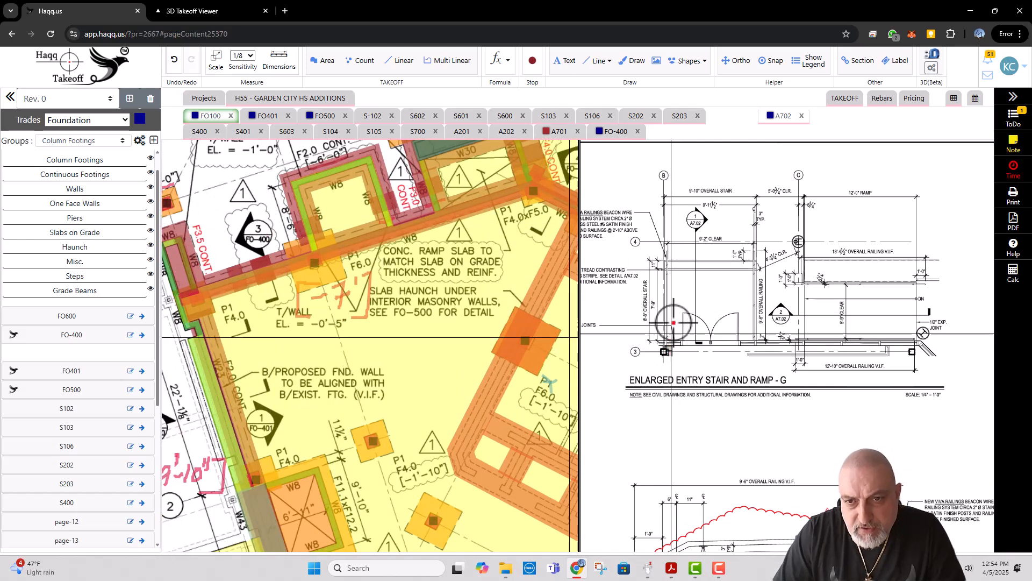
scroll(653, 322, up, 1)
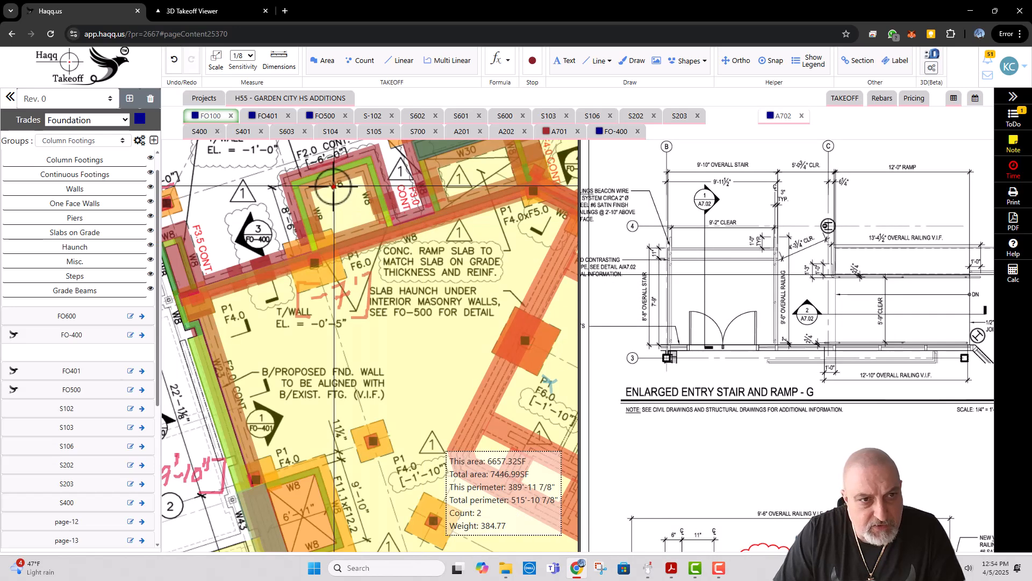
scroll(314, 203, up, 2)
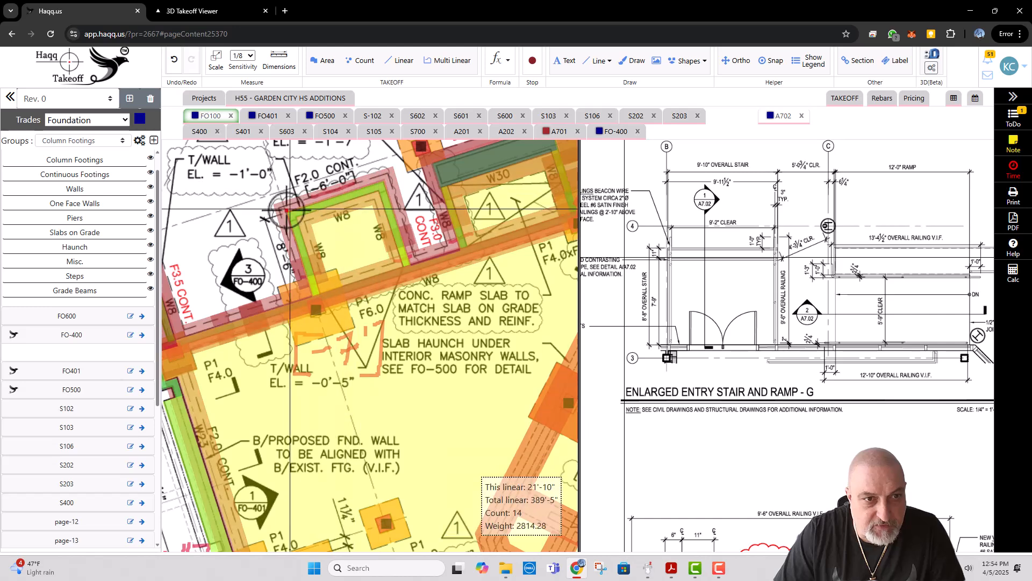
drag(406, 220, 396, 225)
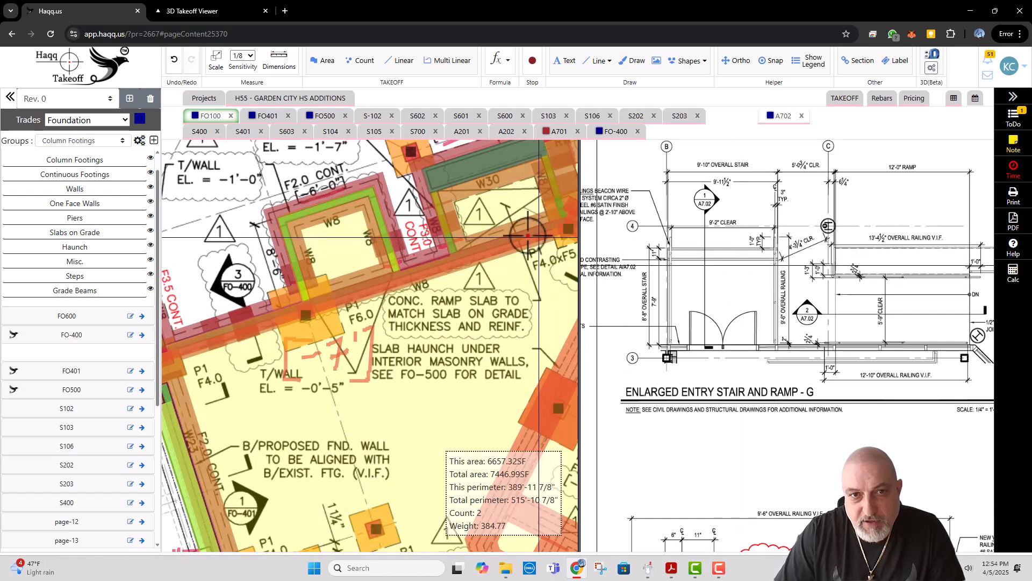
drag(523, 235, 453, 256)
drag(806, 317, 709, 293)
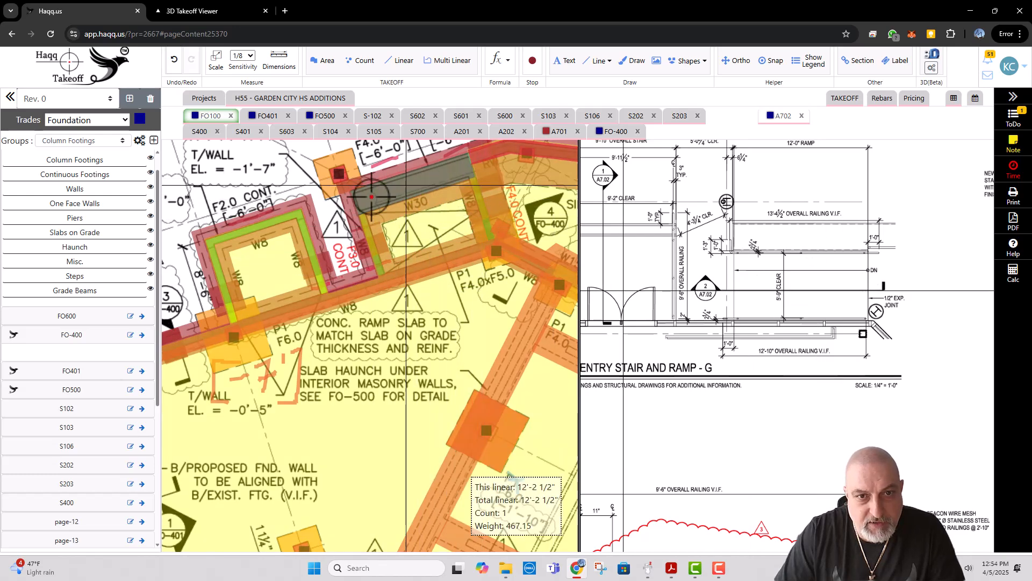
drag(281, 257, 343, 255)
drag(633, 229, 714, 232)
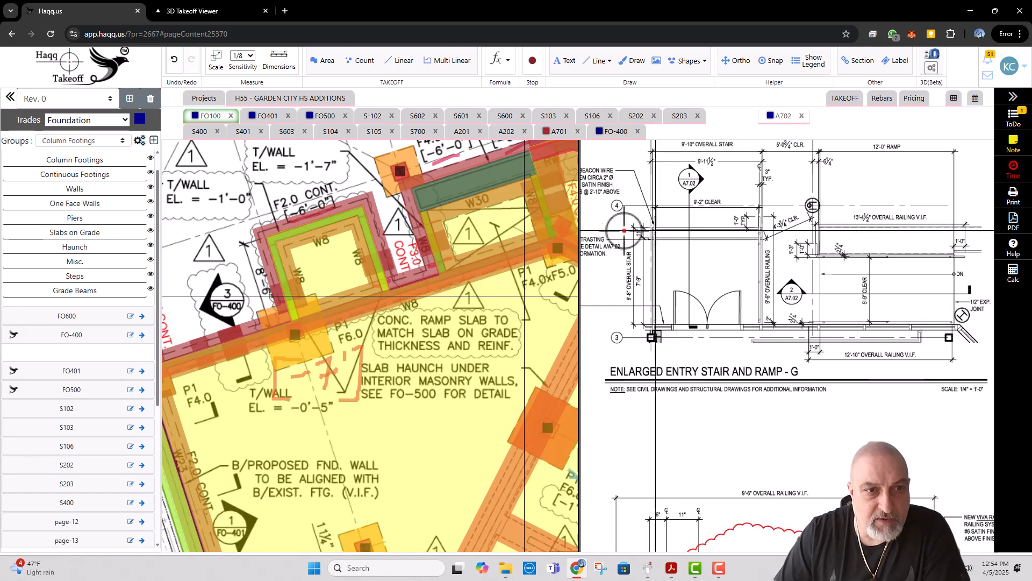
mouse_move(362, 211)
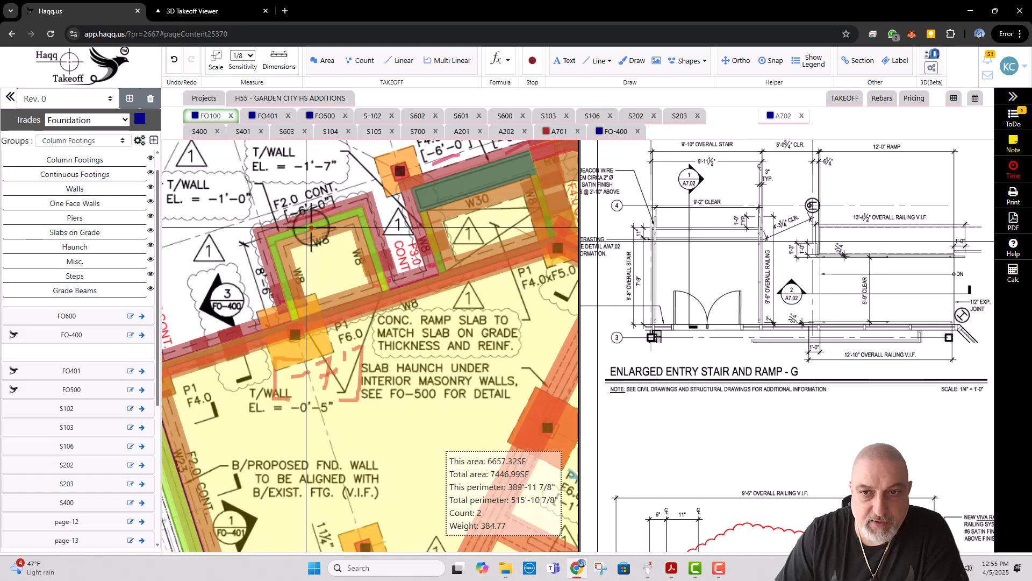
drag(732, 325, 766, 283)
drag(725, 233, 727, 294)
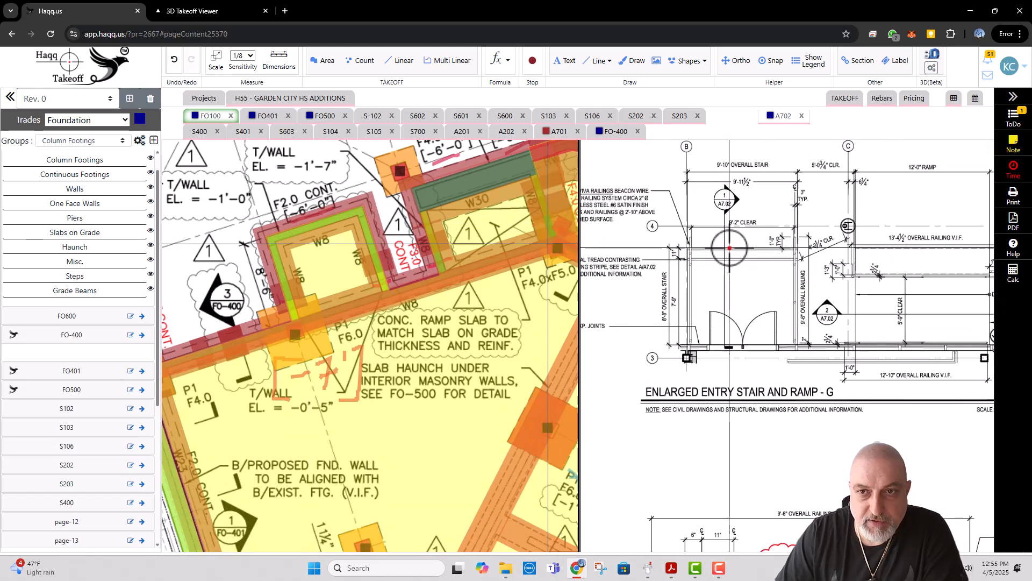
Step: Draw a freehand red check mark over the ramp on A702's enlarged entry stair and ramp plan
click(776, 126)
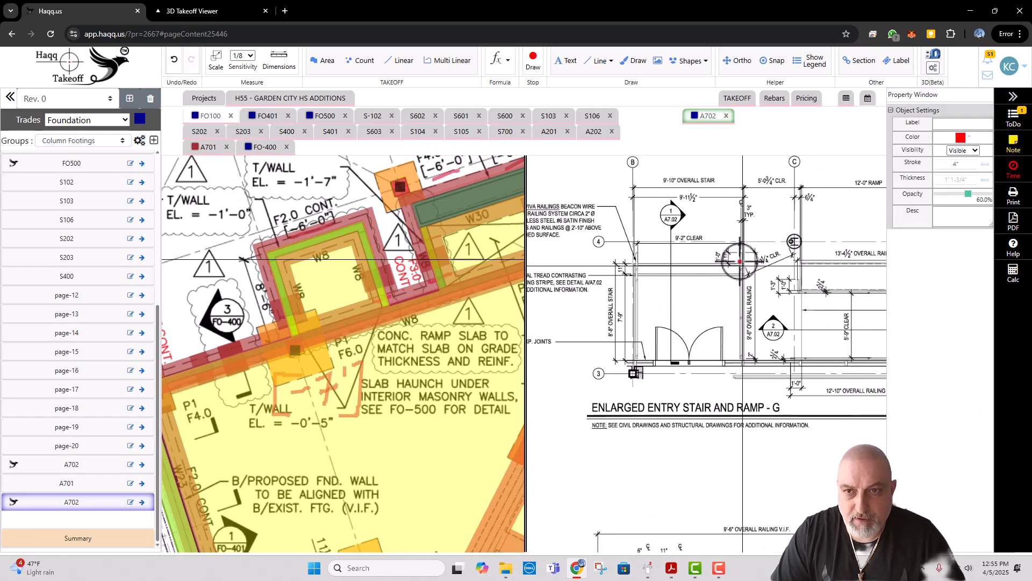
mouse_move(806, 293)
mouse_down()
mouse_move(643, 270)
mouse_move(699, 305)
mouse_up()
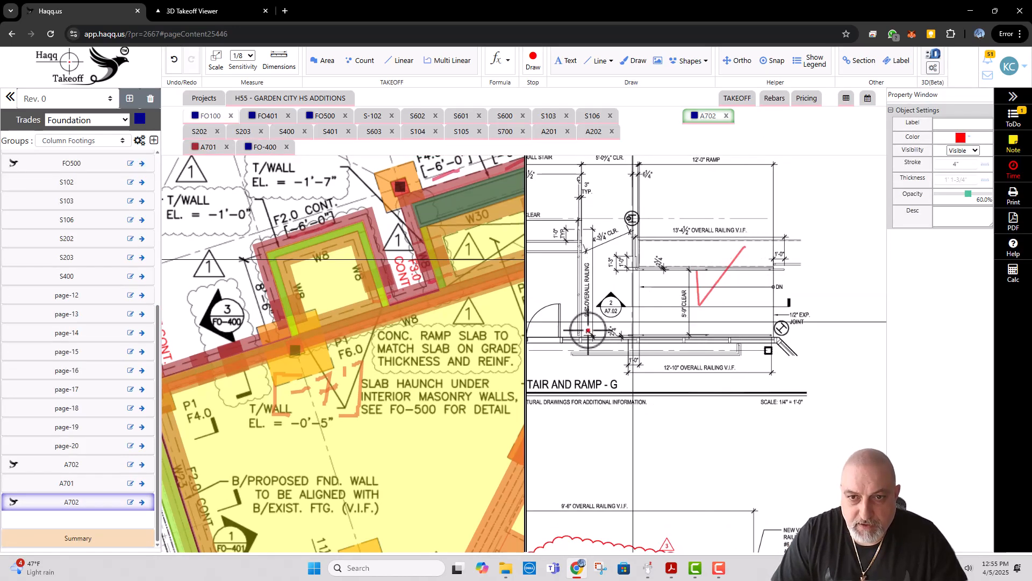
scroll(589, 331, down, 4)
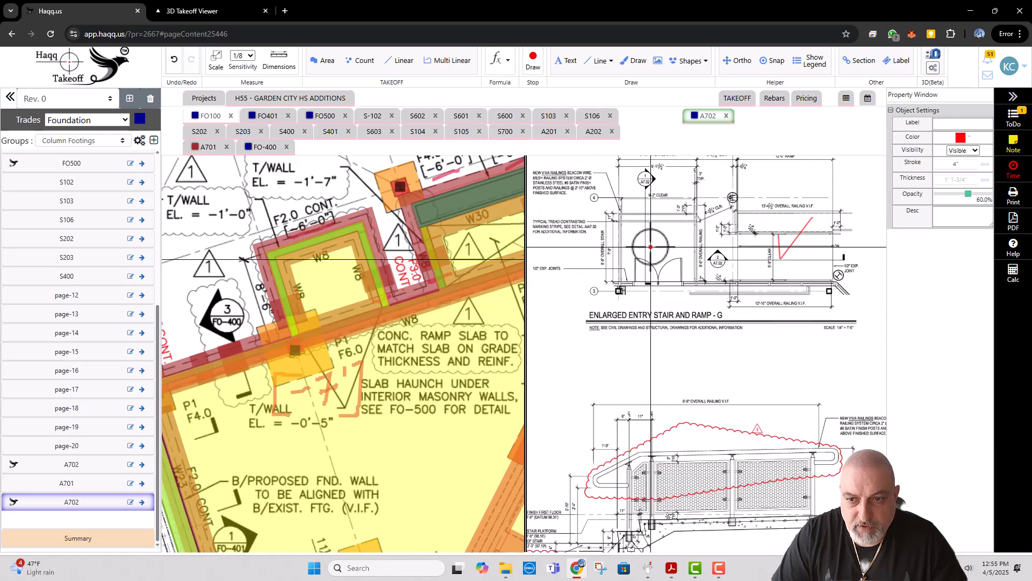
Step: Circle the footings at both ends of the enlarged entry ramp section in freehand red on A702
scroll(651, 247, down, 2)
drag(868, 380, 641, 289)
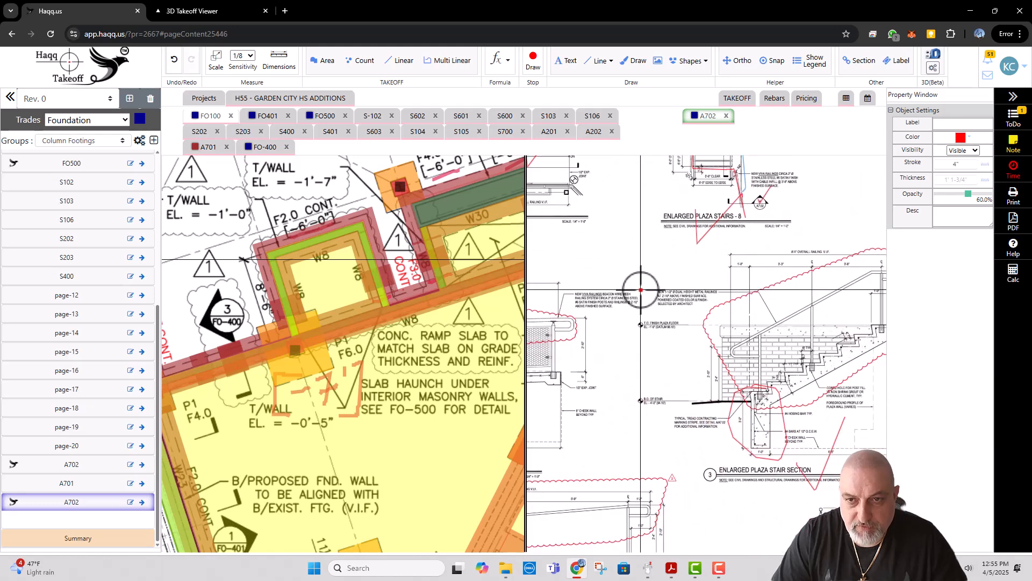
scroll(641, 290, down, 5)
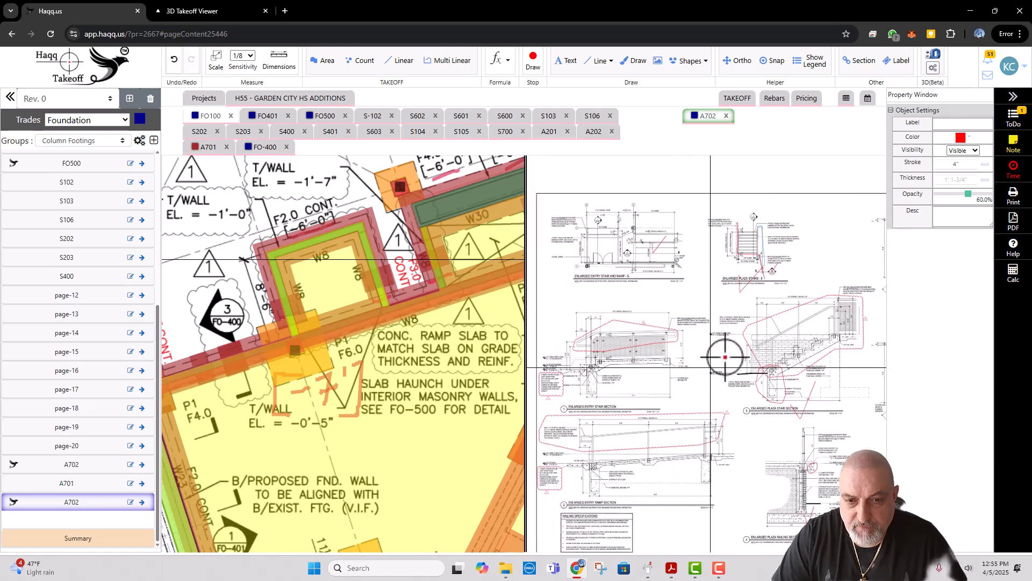
scroll(726, 357, up, 2)
scroll(651, 471, up, 1)
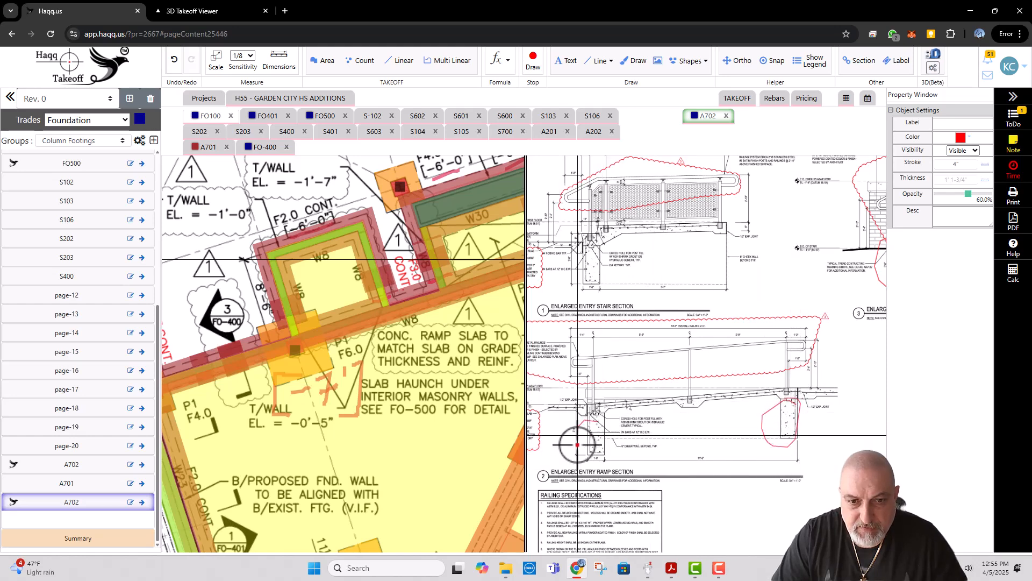
scroll(652, 398, down, 5)
scroll(662, 313, up, 5)
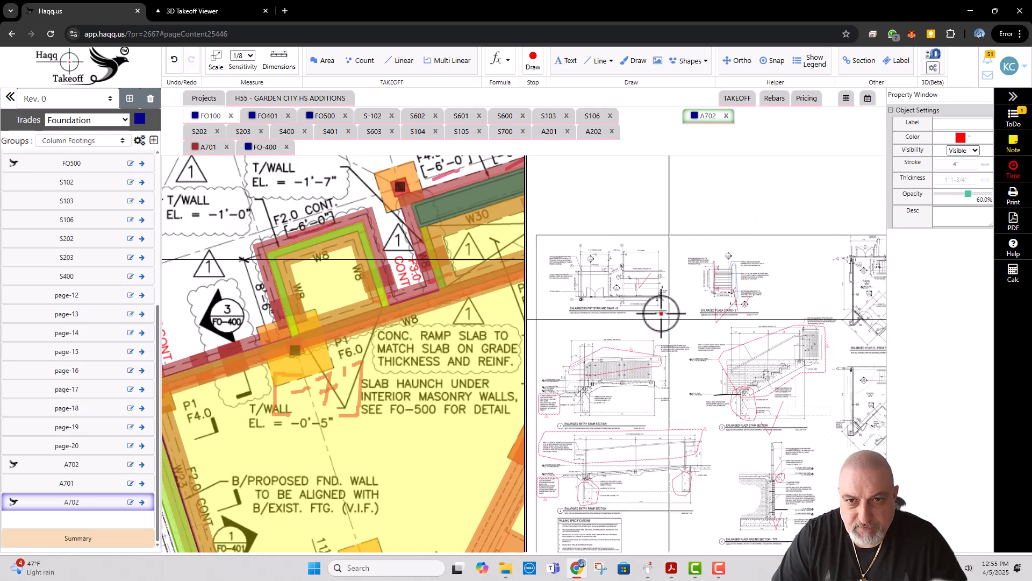
Step: Mark both ends of the ramp in freehand red on A702's enlarged entry plan, matching the circled section footings
scroll(617, 287, up, 1)
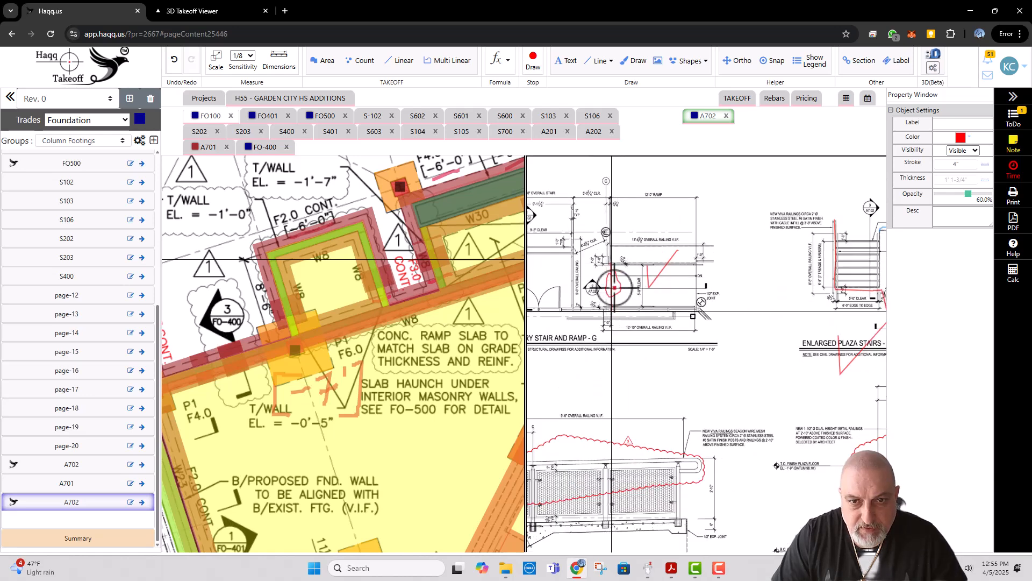
drag(696, 265, 702, 279)
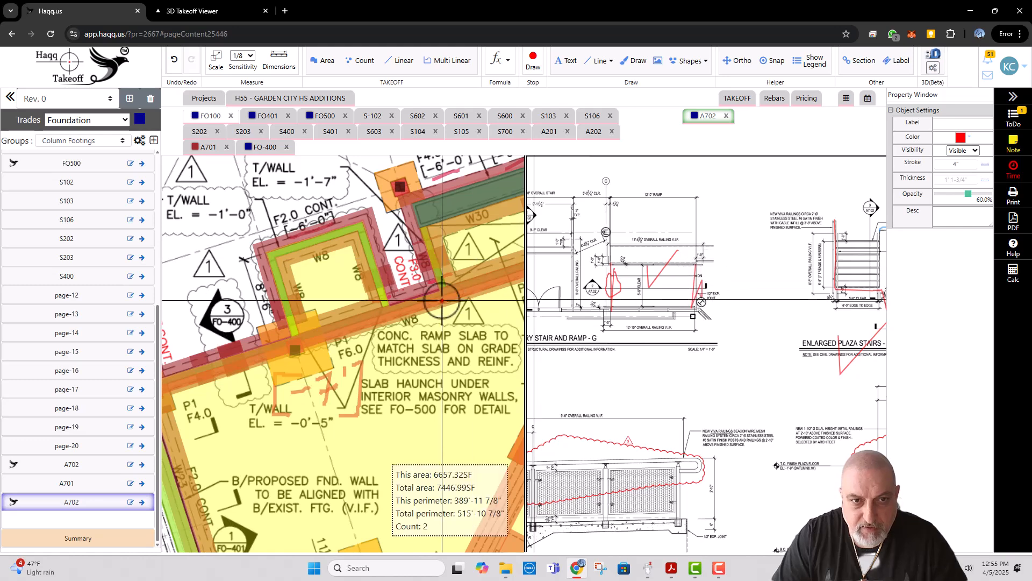
drag(442, 294, 355, 335)
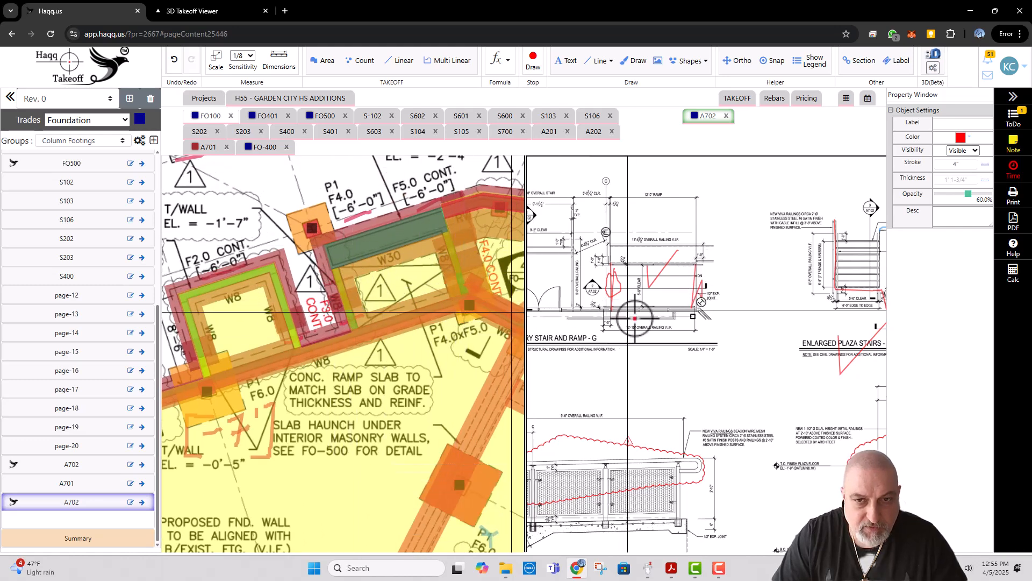
Step: Review A702's entry ramp and stair sections, and sketch a freehand red note beside the entry stair plan at the expansion joints callout
drag(658, 402, 734, 222)
scroll(657, 434, down, 3)
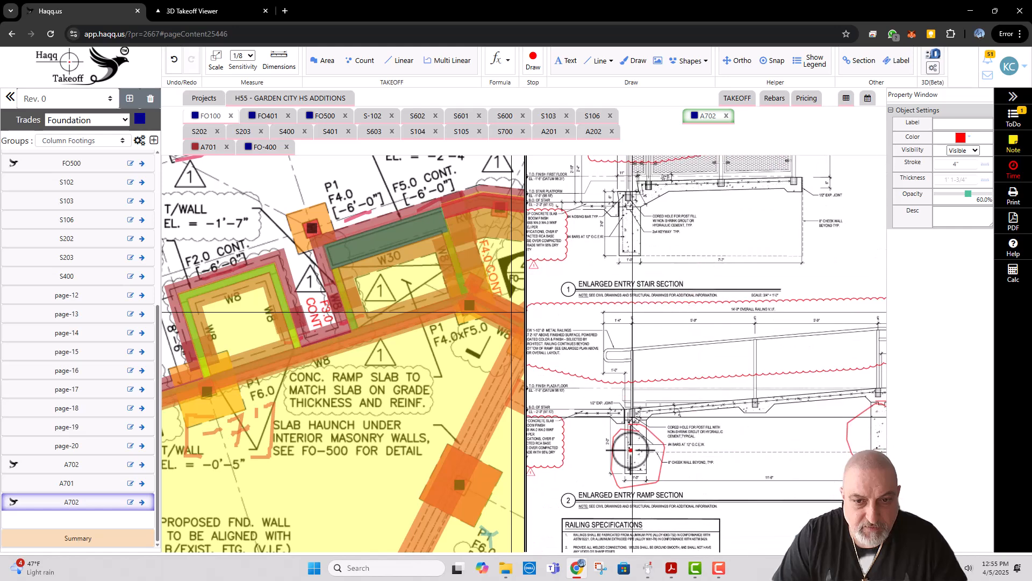
scroll(698, 465, up, 6)
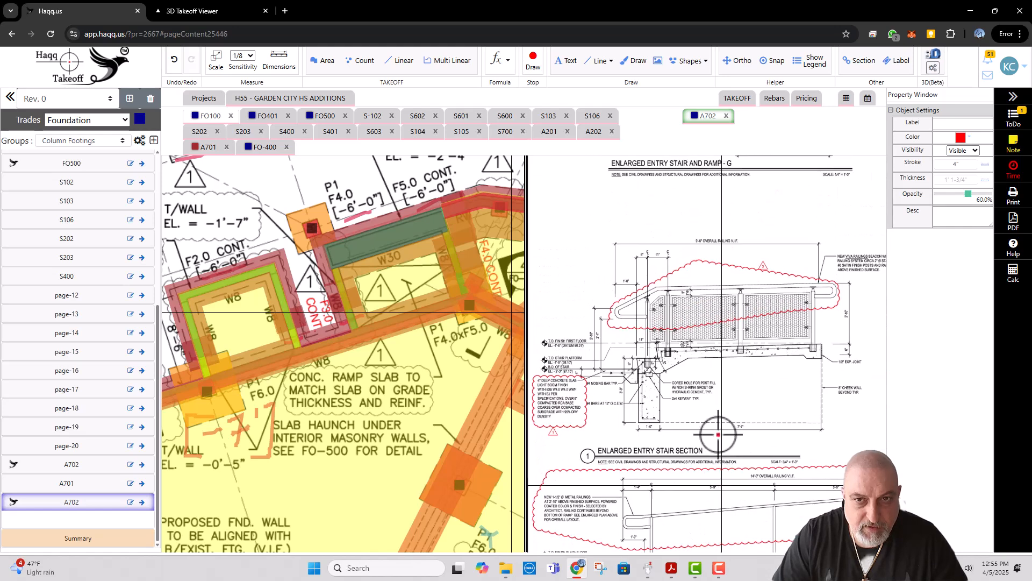
scroll(682, 364, up, 2)
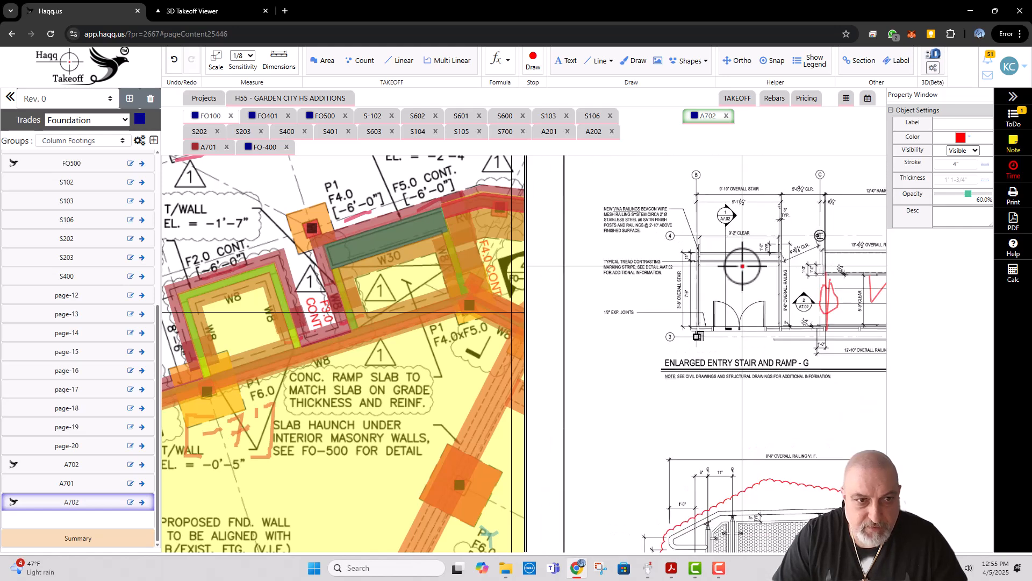
drag(358, 317, 380, 311)
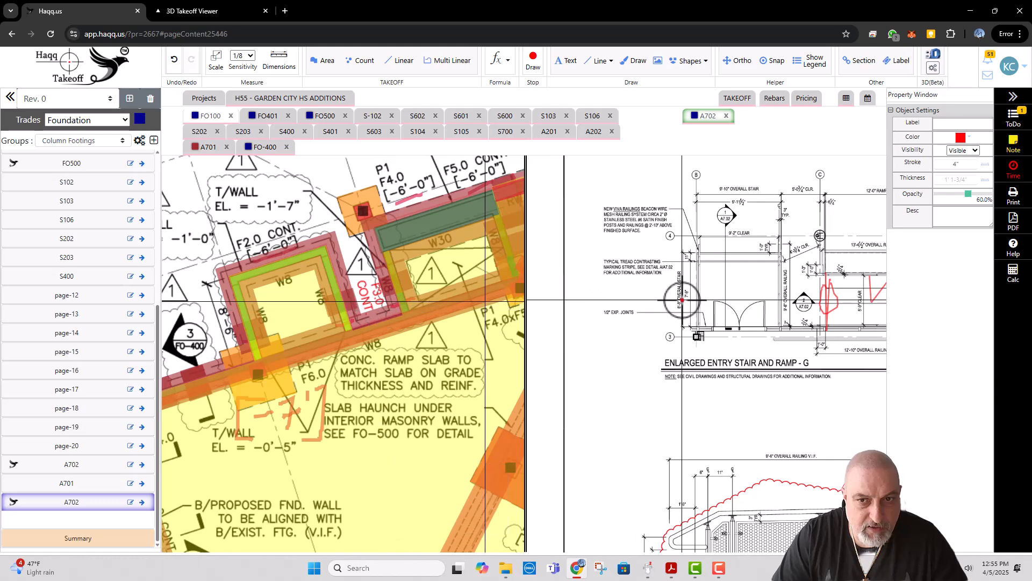
scroll(676, 312, up, 2)
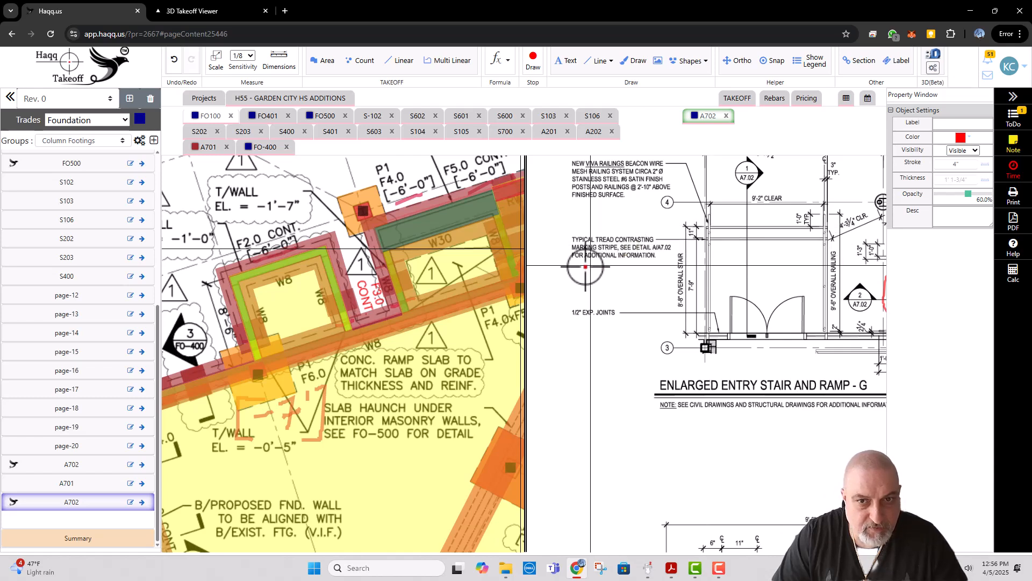
mouse_move(575, 266)
mouse_down()
mouse_move(594, 292)
mouse_move(565, 295)
mouse_move(582, 322)
mouse_move(562, 345)
mouse_move(585, 356)
mouse_move(593, 340)
mouse_move(573, 372)
mouse_up()
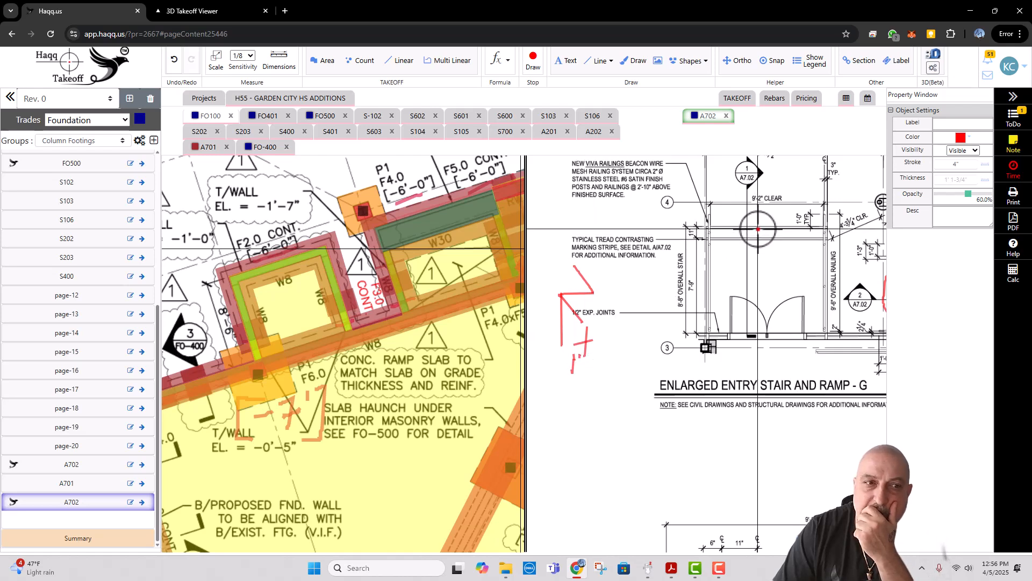
Step: Mark the entry stair's outer edge on A702's plan and its footing in the entry stair section with red checks
mouse_move(756, 224)
mouse_down()
mouse_move(758, 234)
mouse_move(770, 214)
mouse_up()
scroll(733, 285, down, 3)
drag(731, 371, 710, 256)
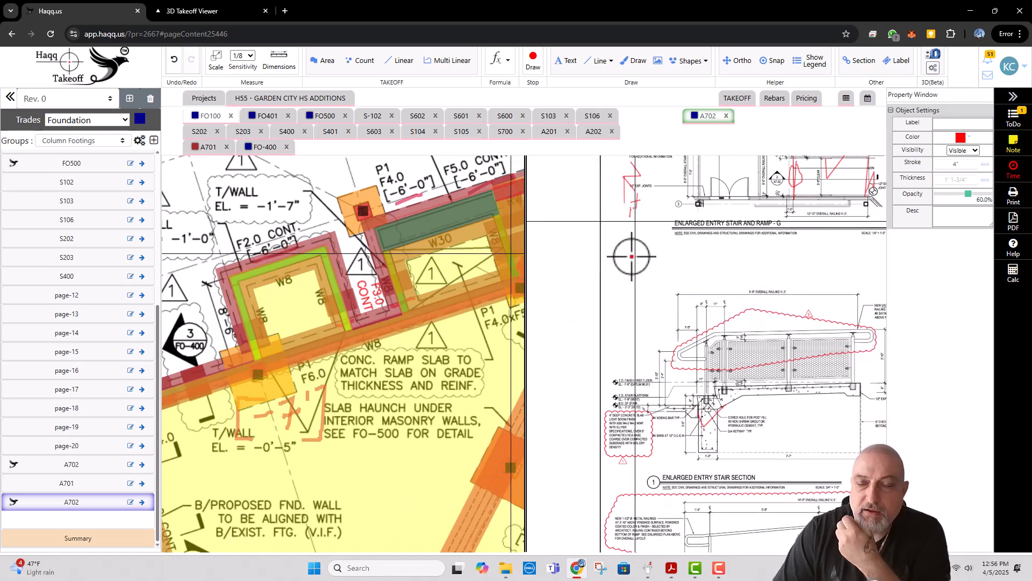
drag(632, 256, 627, 291)
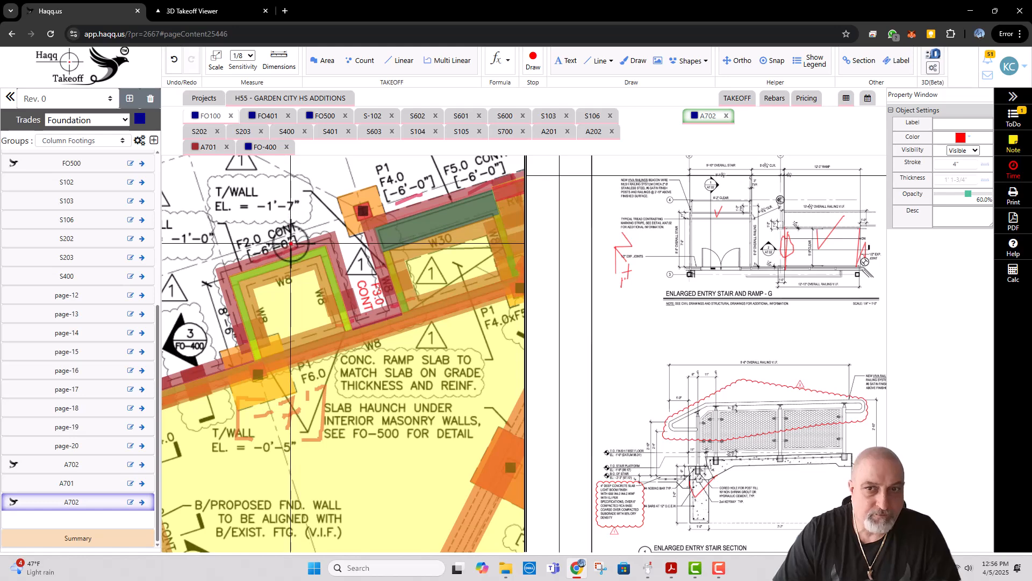
key(Escape)
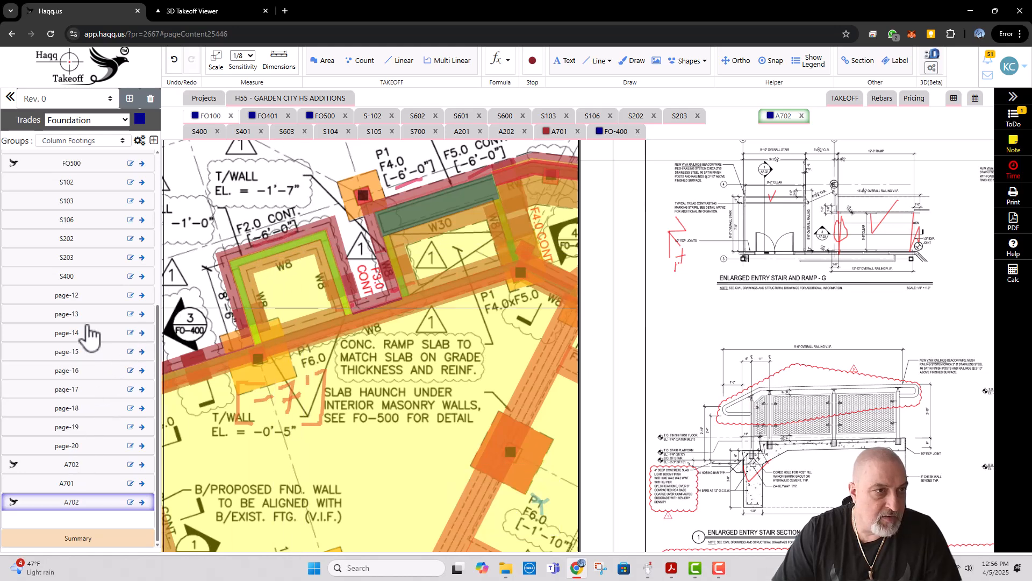
Step: Add a Steps takeoff line about 10 ft long along the outer F2.0 wall of FO100's entry stair
click(211, 116)
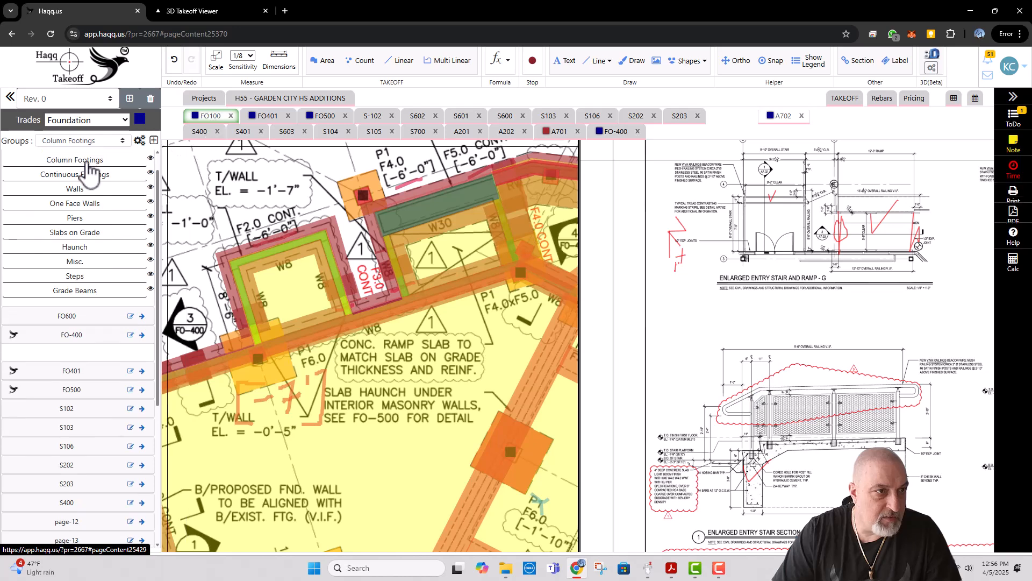
click(75, 277)
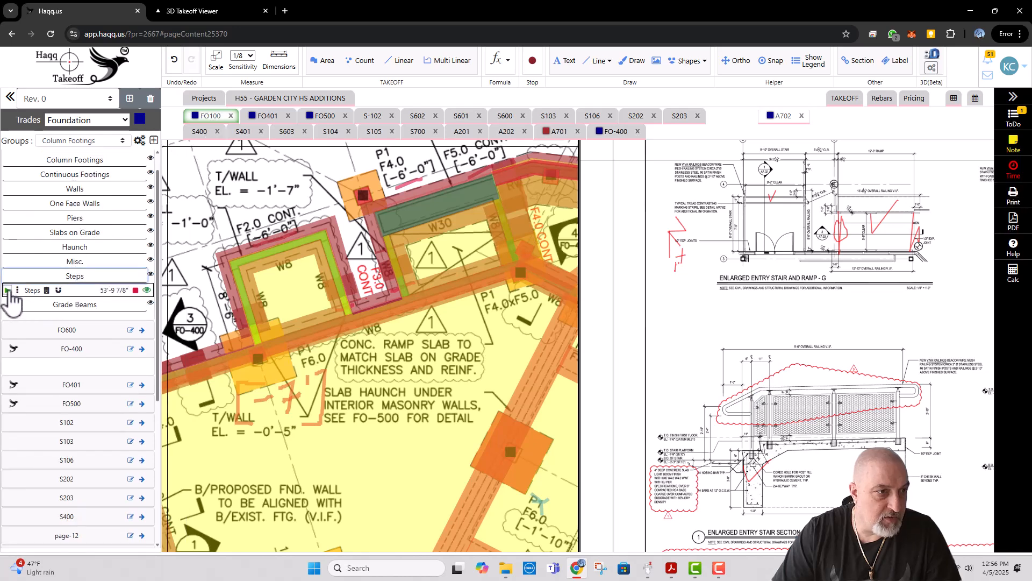
click(42, 293)
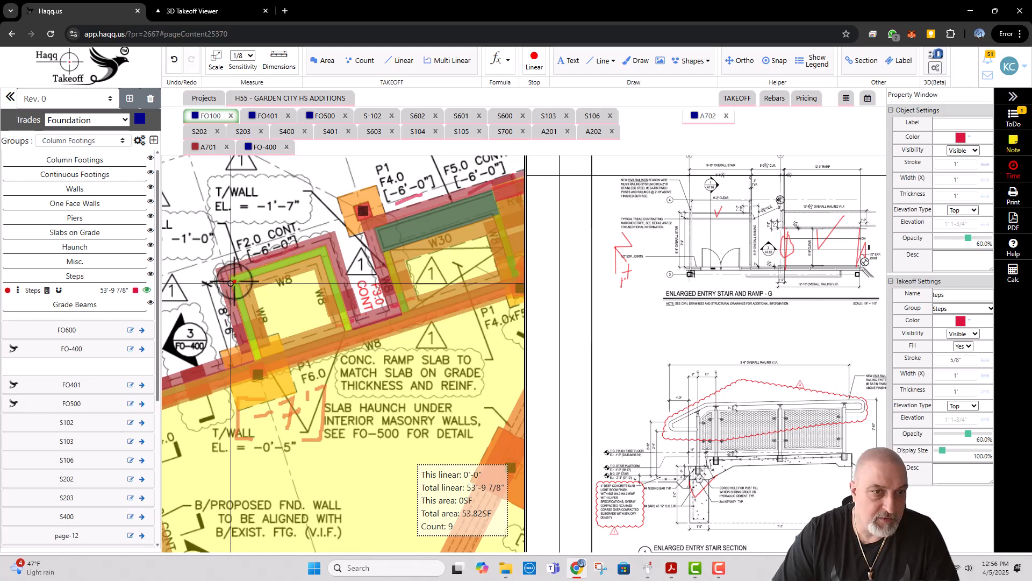
click(231, 283)
double_click(328, 252)
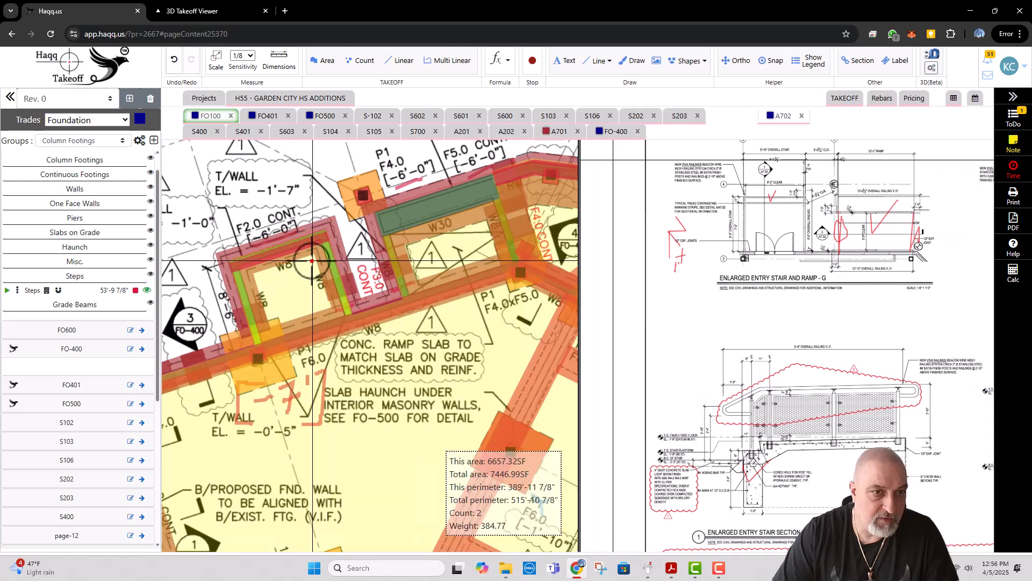
Step: Copy the new Steps line and place the duplicate parallel to it, just inside the entry stair enclosure on FO100
right_click(308, 247)
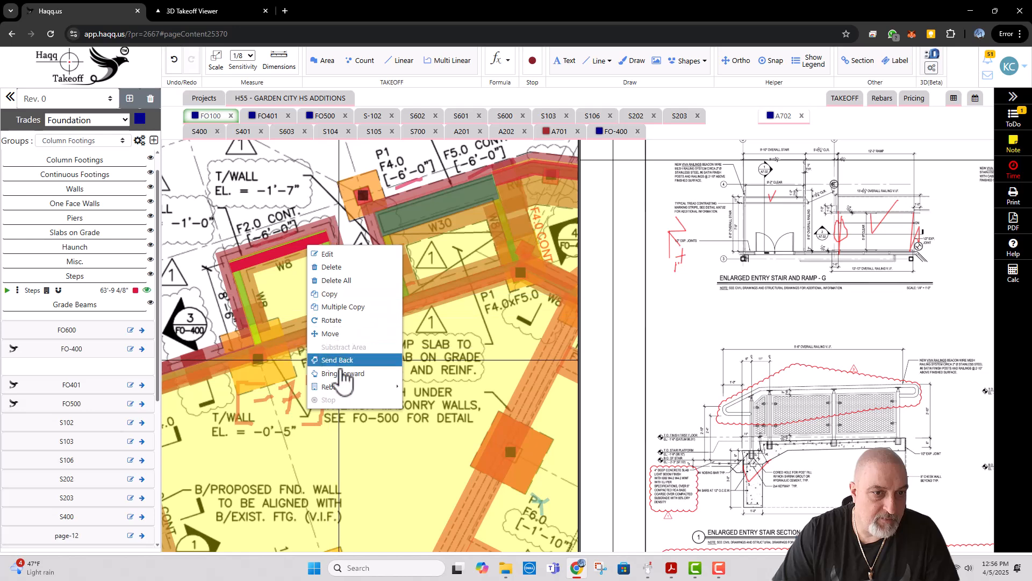
click(347, 294)
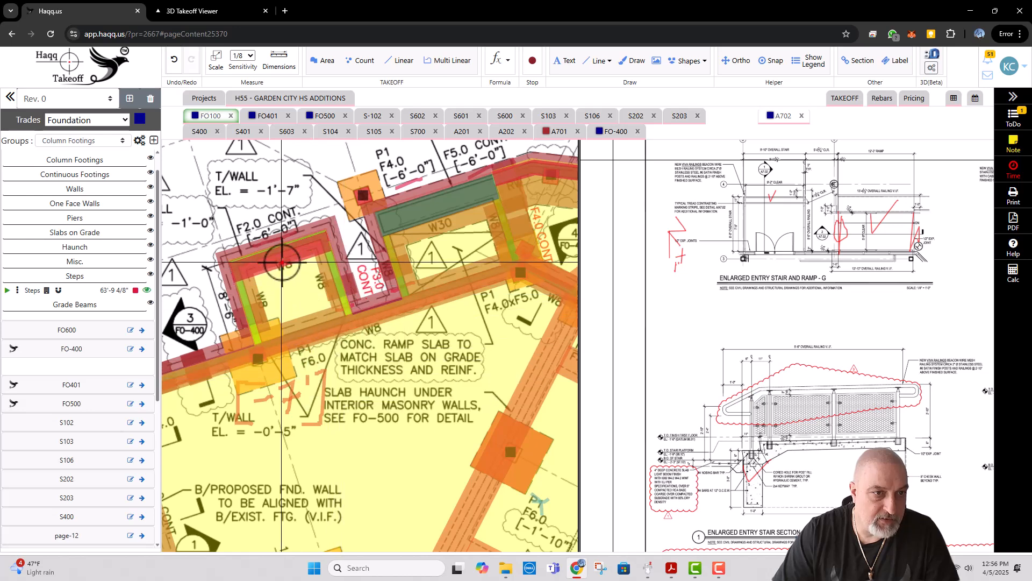
click(282, 262)
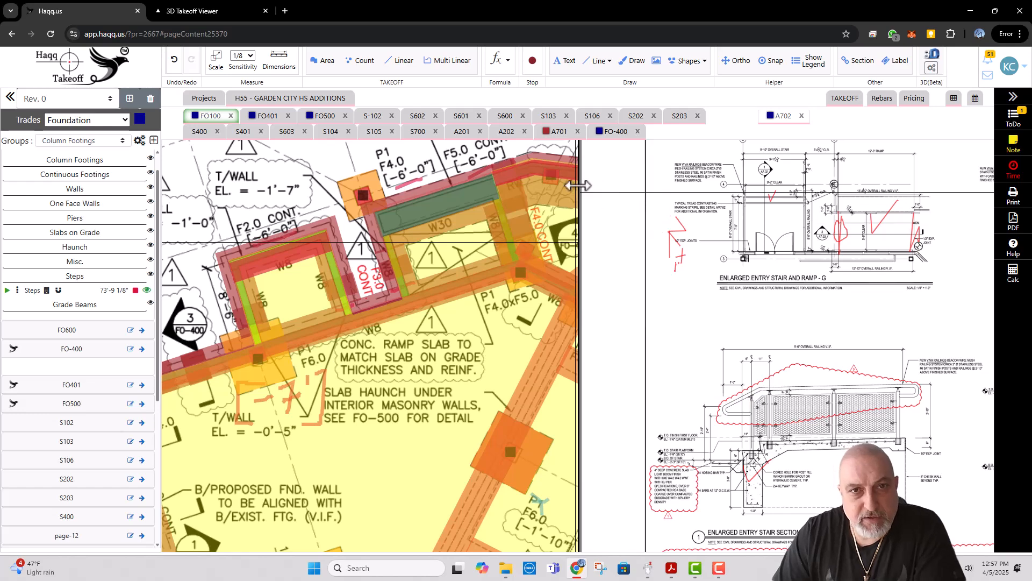
Step: Mark A202's G/A7.02 callout, entry ramp and entry stair with freehand red checks
click(506, 132)
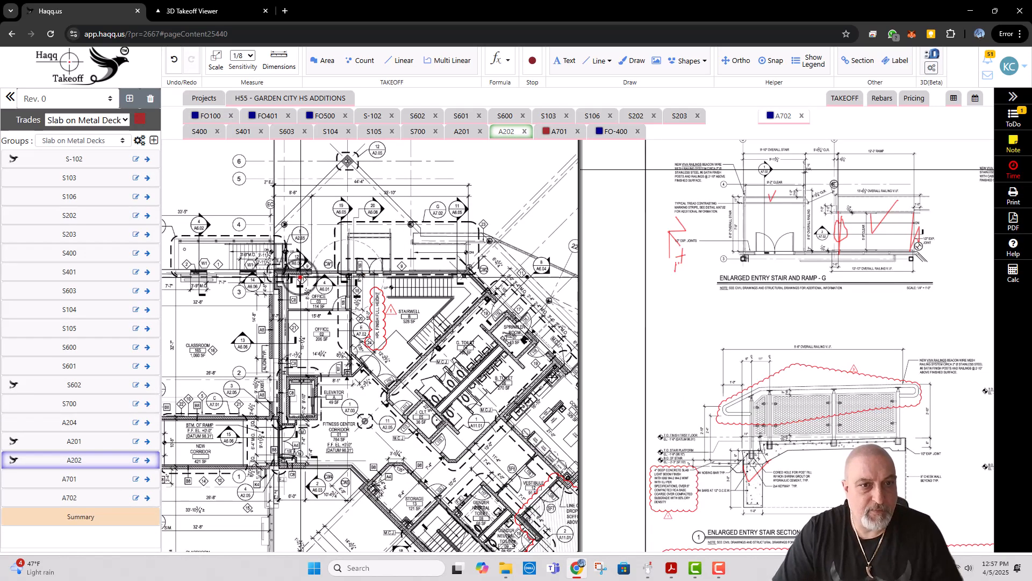
scroll(360, 322, down, 2)
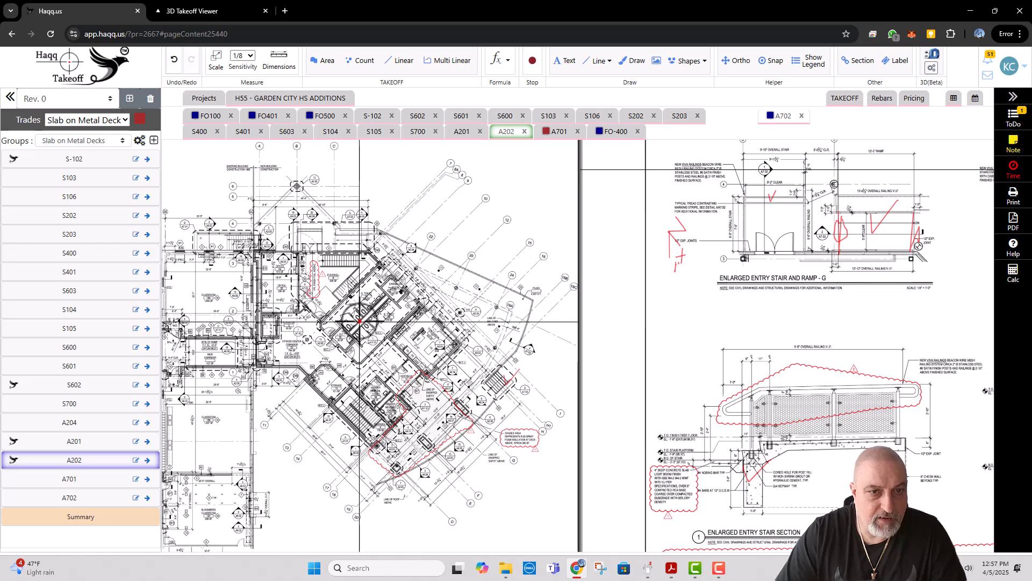
scroll(348, 213, up, 2)
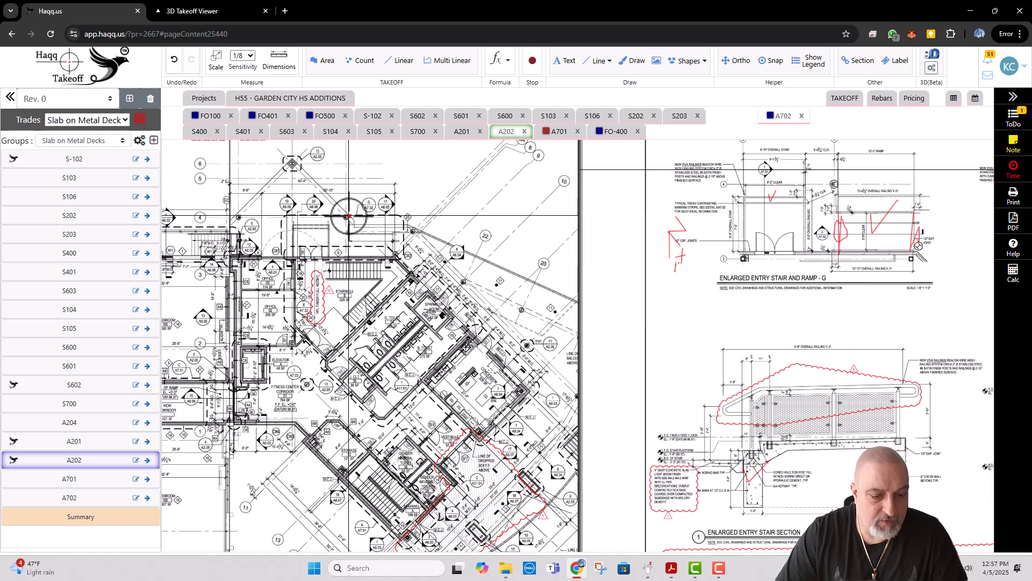
key(d)
drag(361, 221, 386, 213)
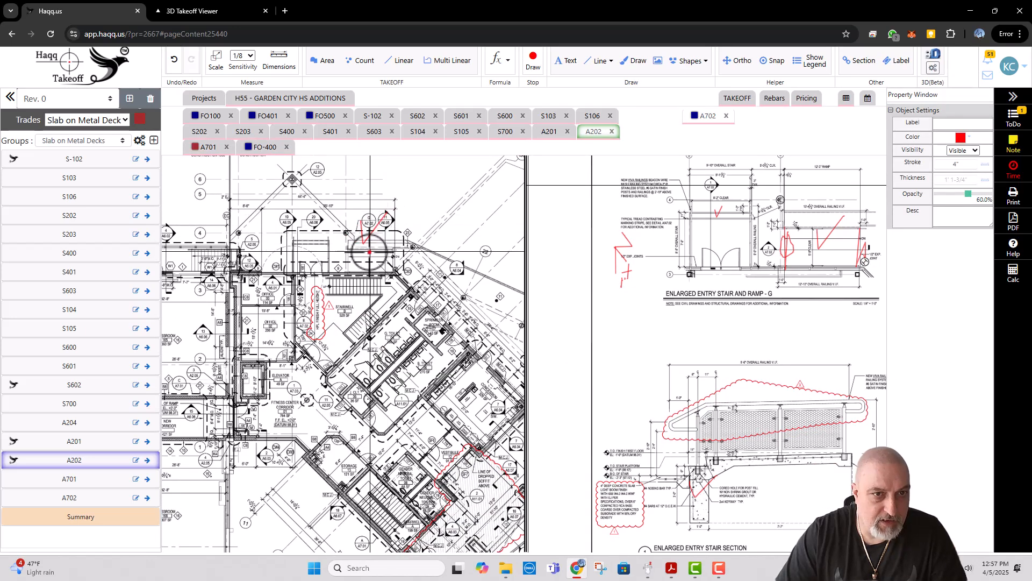
drag(369, 252, 398, 237)
mouse_move(305, 248)
mouse_down()
mouse_move(304, 260)
mouse_move(334, 235)
mouse_up()
drag(244, 272, 339, 271)
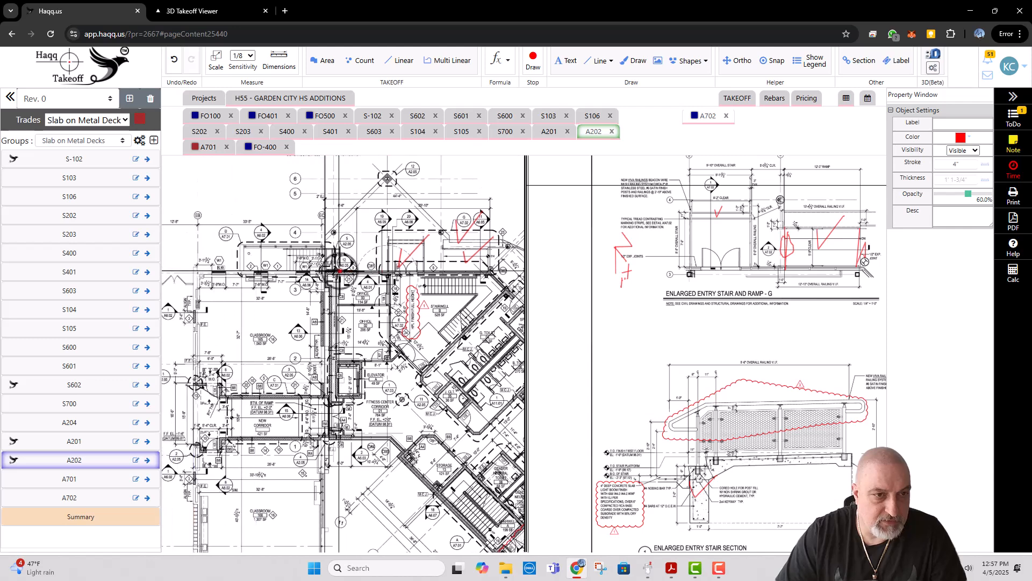
key(Escape)
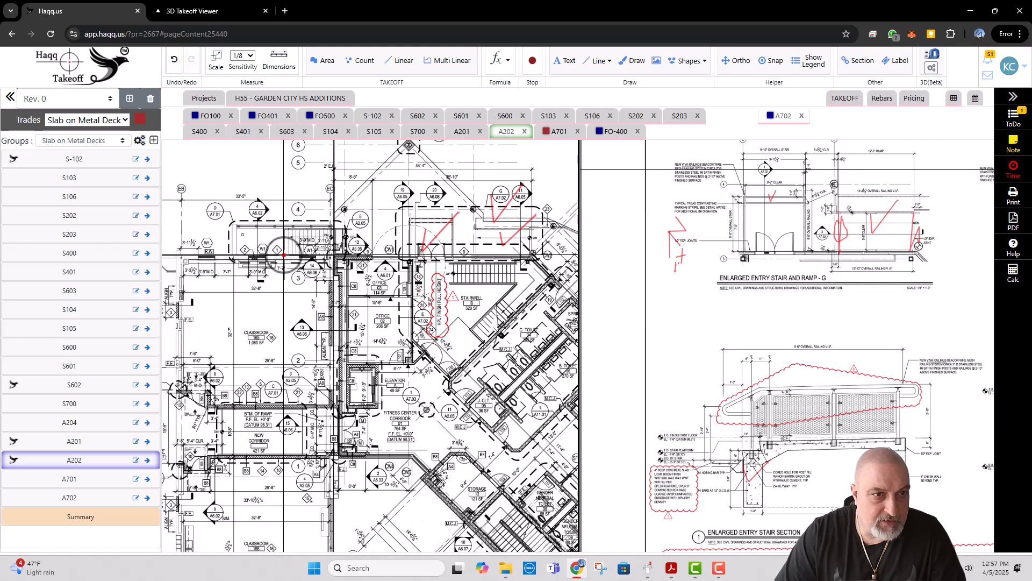
Step: Mark A702's Enlarged Entry Stair and Ramp plan G with a red check and review the sheet's other stair plans and sections
scroll(284, 256, up, 1)
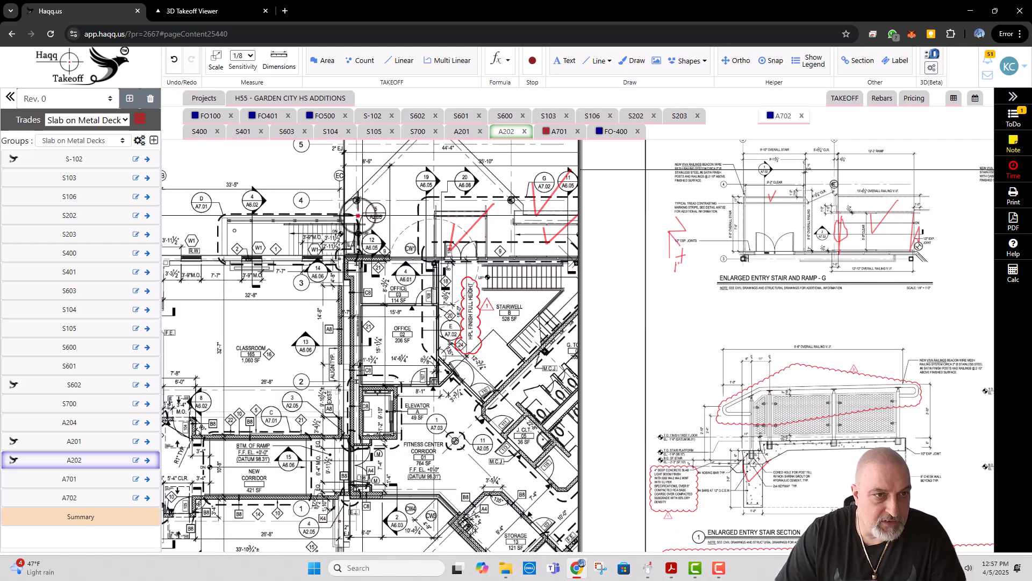
scroll(685, 215, down, 4)
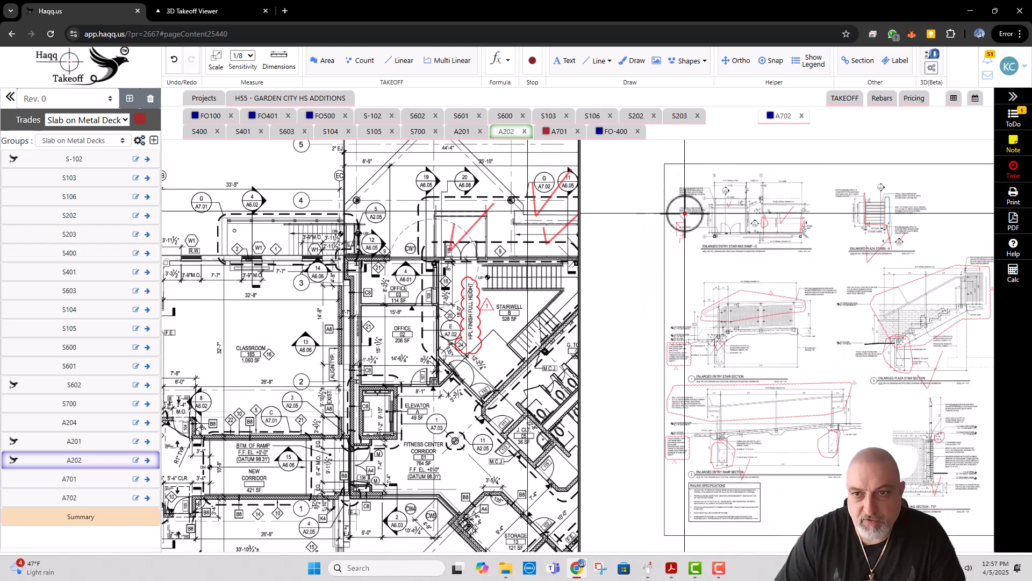
drag(752, 331, 709, 323)
scroll(715, 226, up, 1)
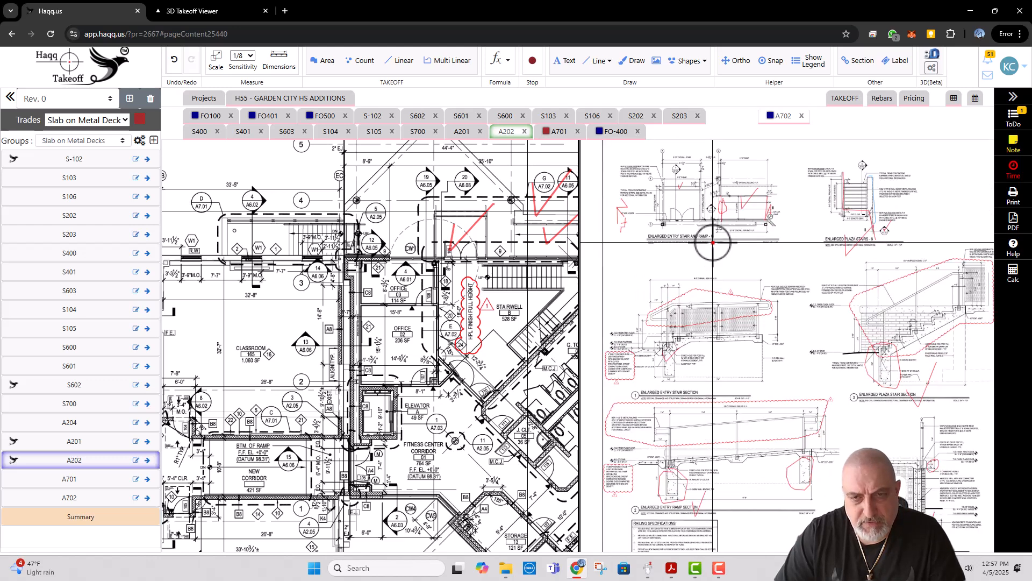
click(784, 120)
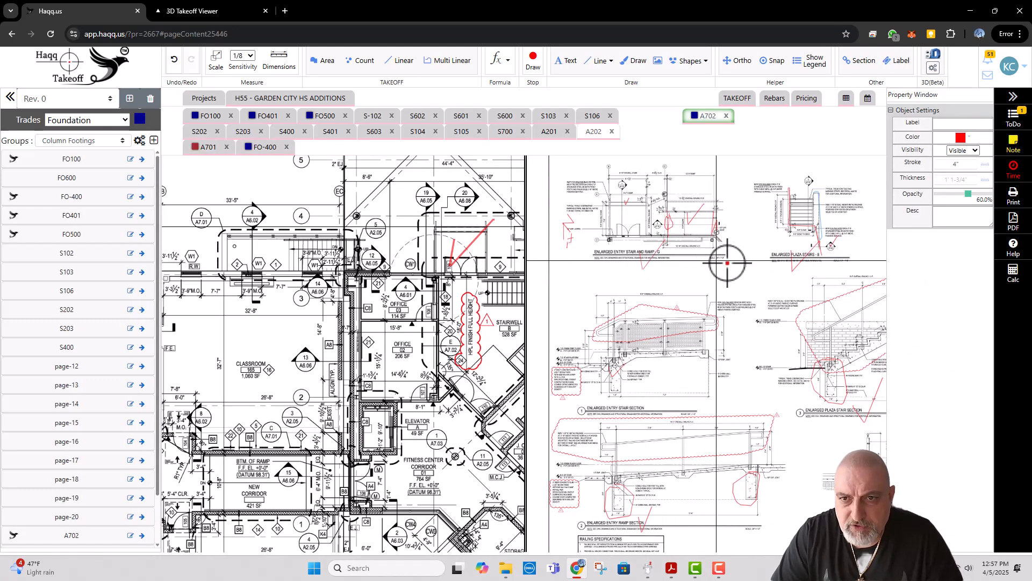
drag(801, 264, 656, 261)
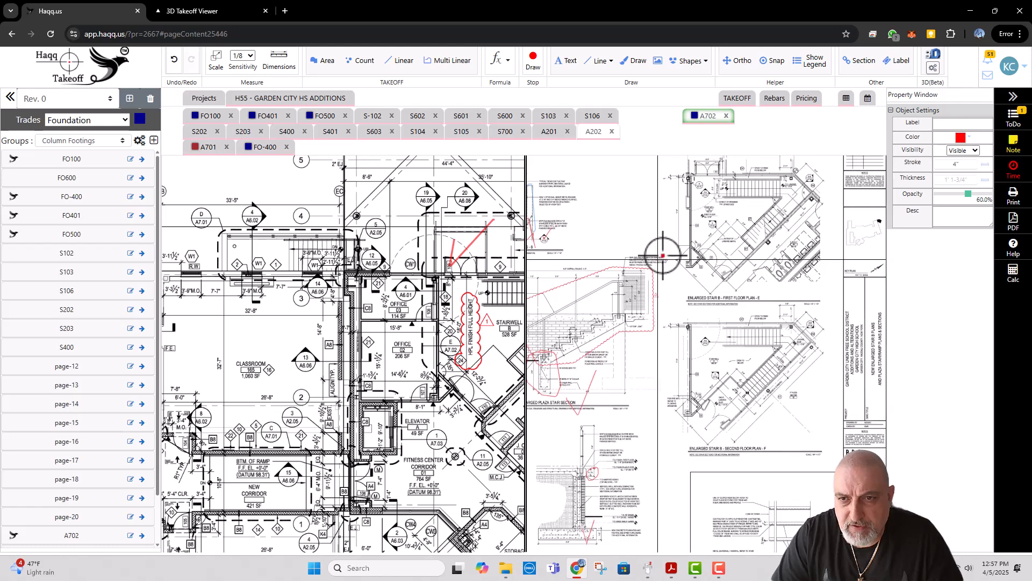
drag(738, 389, 792, 251)
drag(676, 298, 778, 333)
mouse_move(669, 319)
mouse_down()
mouse_move(784, 344)
mouse_move(691, 371)
mouse_move(669, 362)
mouse_move(675, 320)
mouse_up()
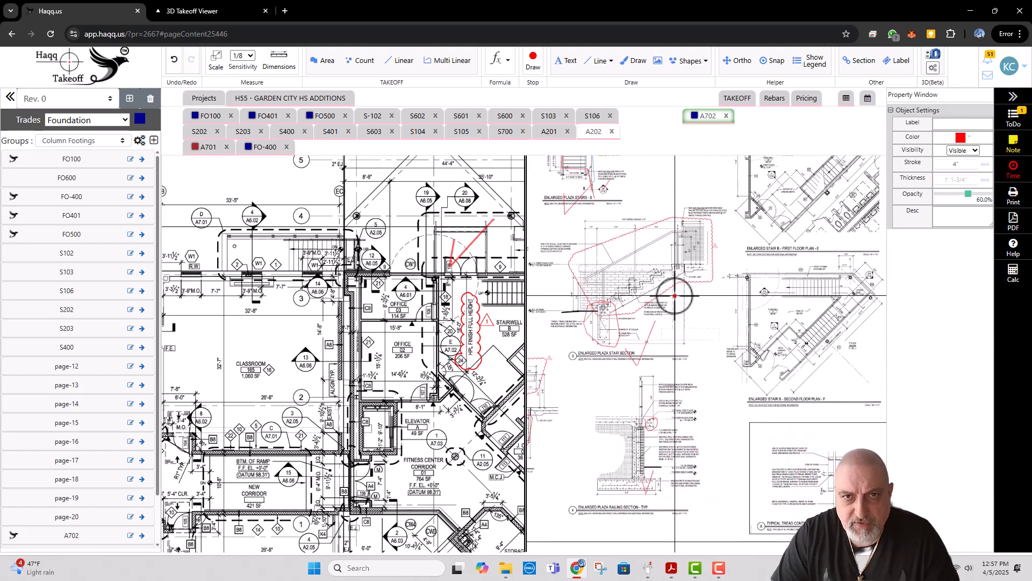
key(Escape)
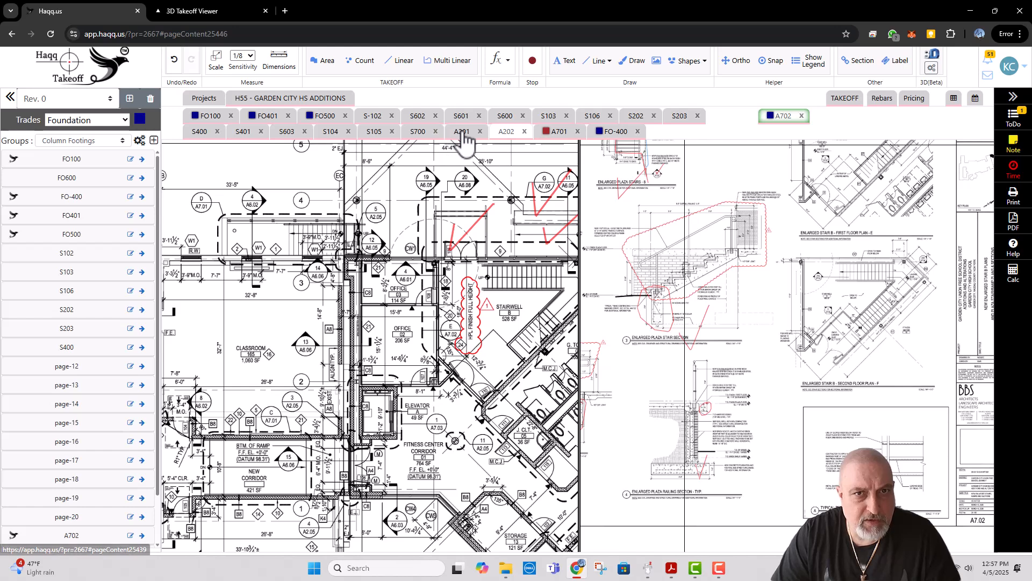
Step: Move sheet A701 into the second view beside A702 and review its stair and ramp details
click(558, 132)
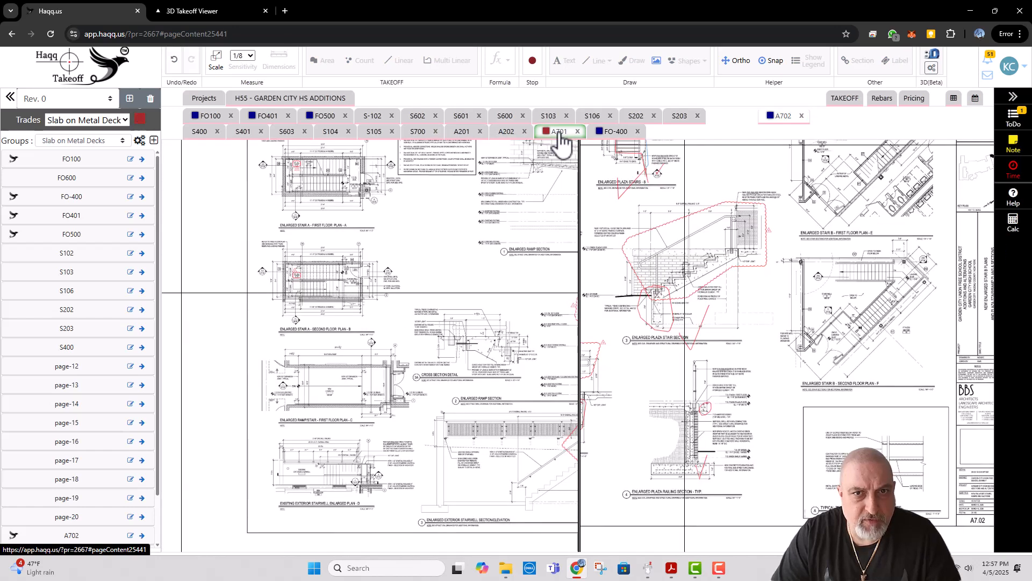
click(590, 143)
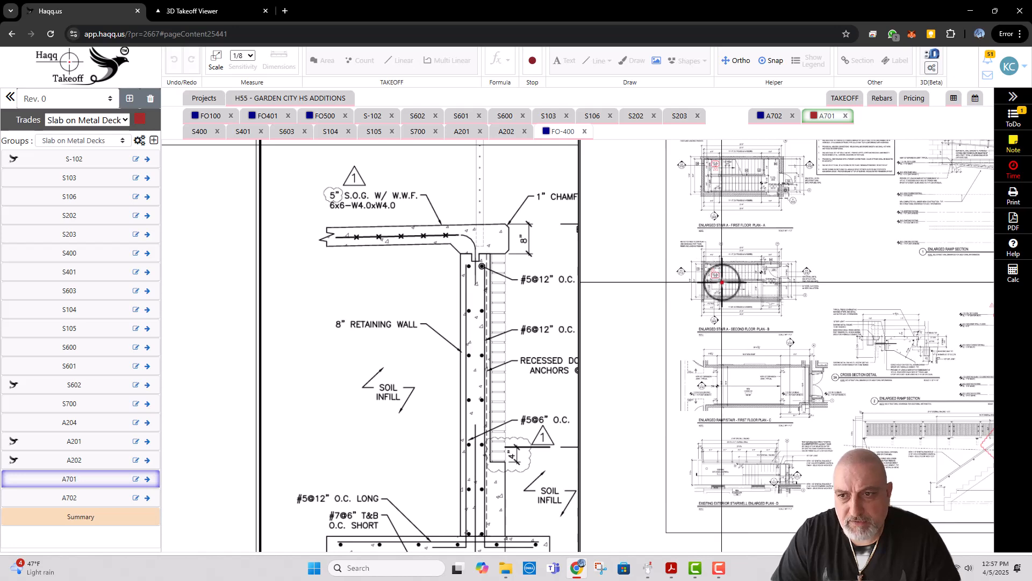
scroll(719, 283, down, 2)
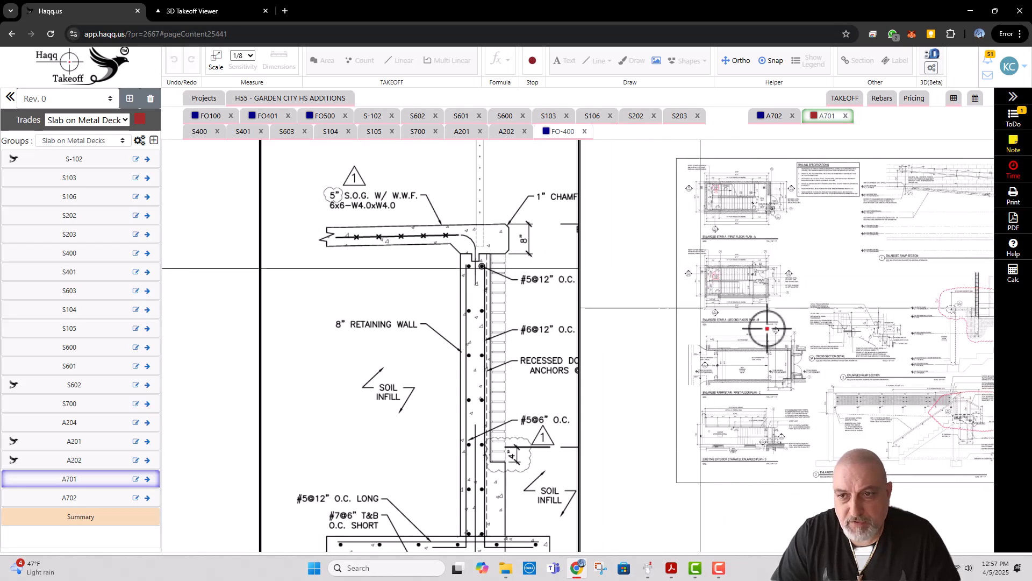
mouse_move(818, 318)
mouse_down()
mouse_move(721, 306)
mouse_move(737, 295)
mouse_up()
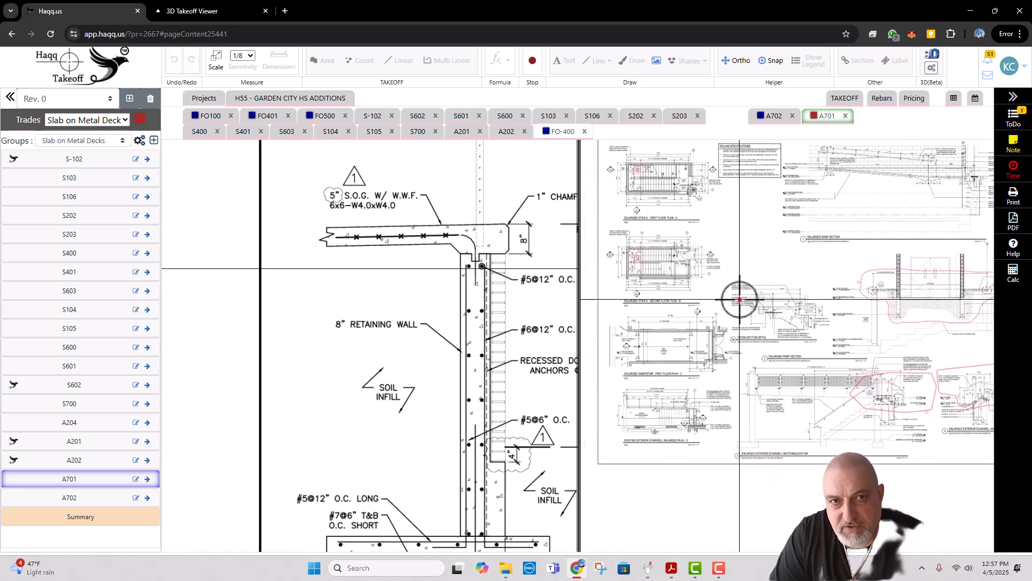
Step: Mark A202's D/A7.01 callout and the exterior stair beside Classroom 165 with red checks, comparing against A701's existing exterior stairwell plan D
click(208, 117)
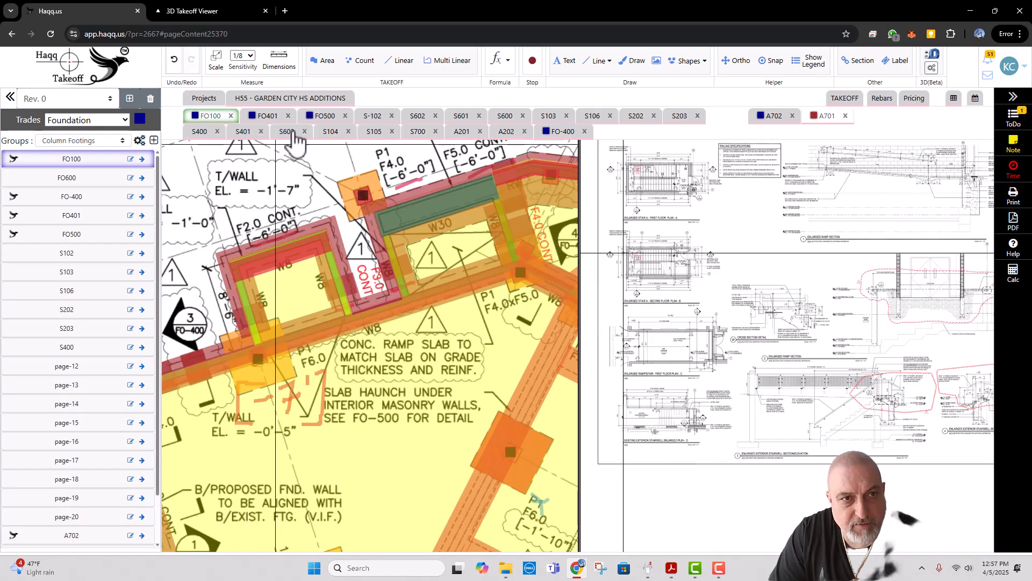
click(508, 133)
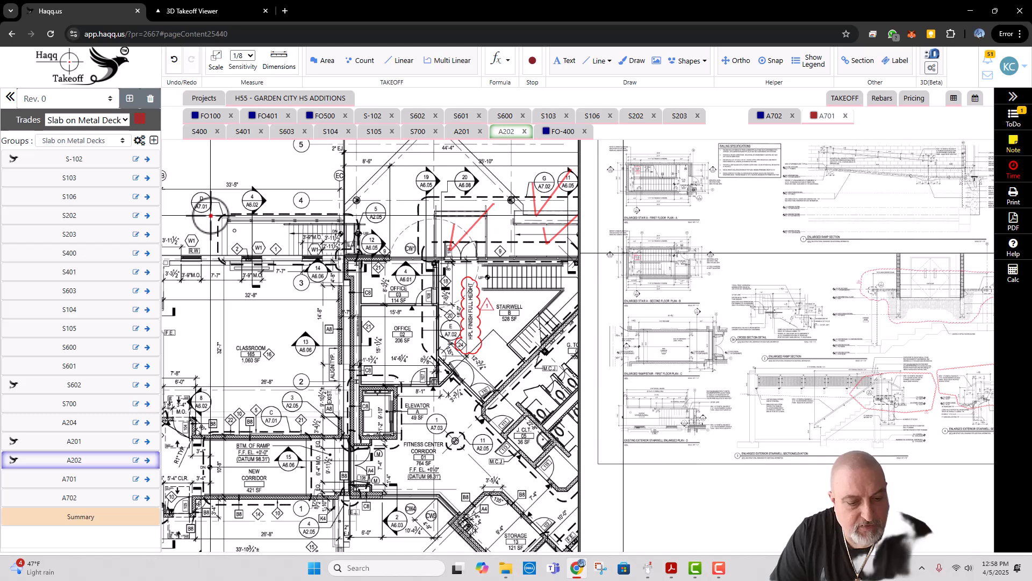
key(d)
drag(187, 213, 214, 199)
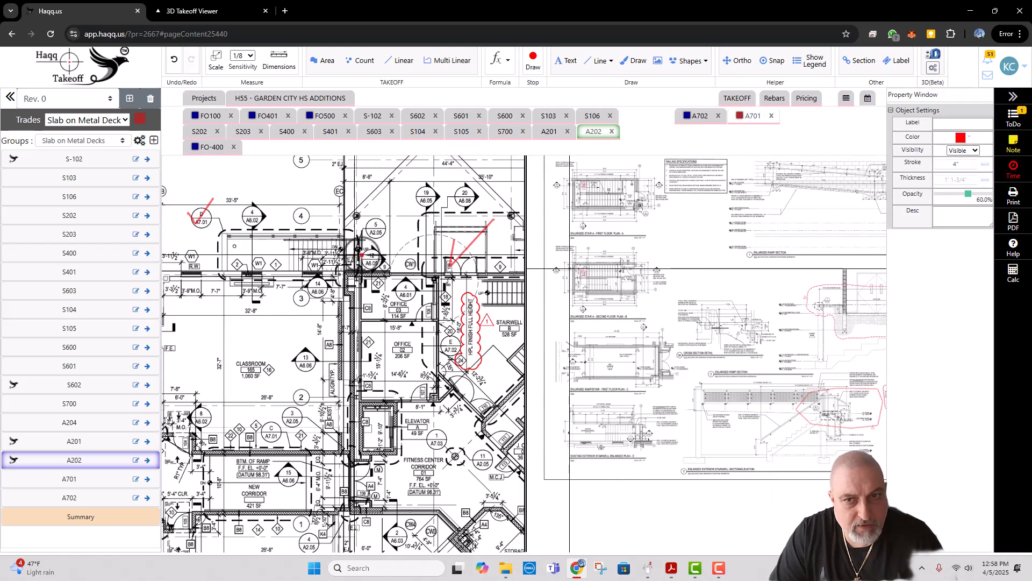
scroll(825, 445, up, 2)
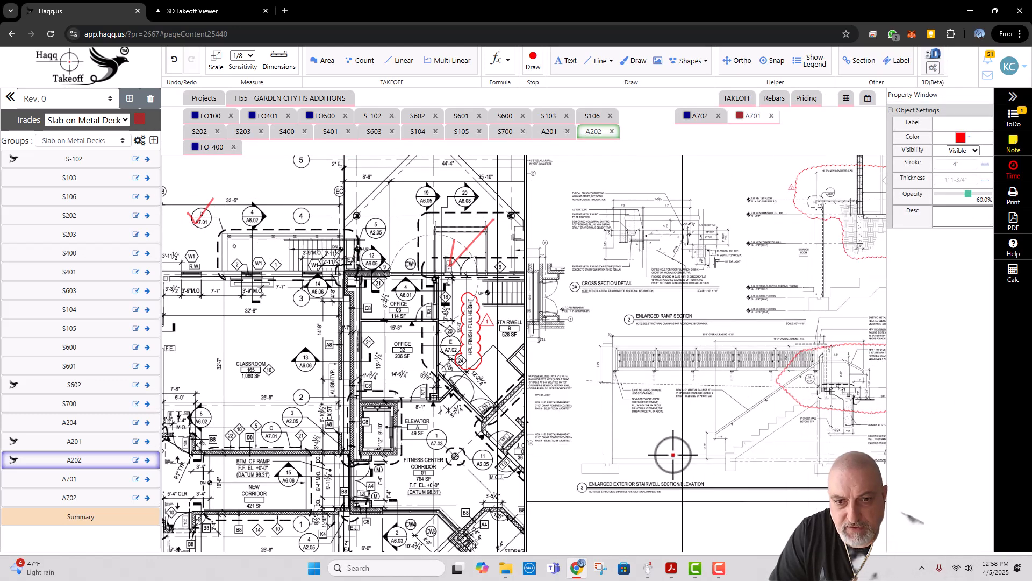
drag(672, 455, 796, 418)
drag(608, 415, 684, 404)
scroll(665, 404, up, 2)
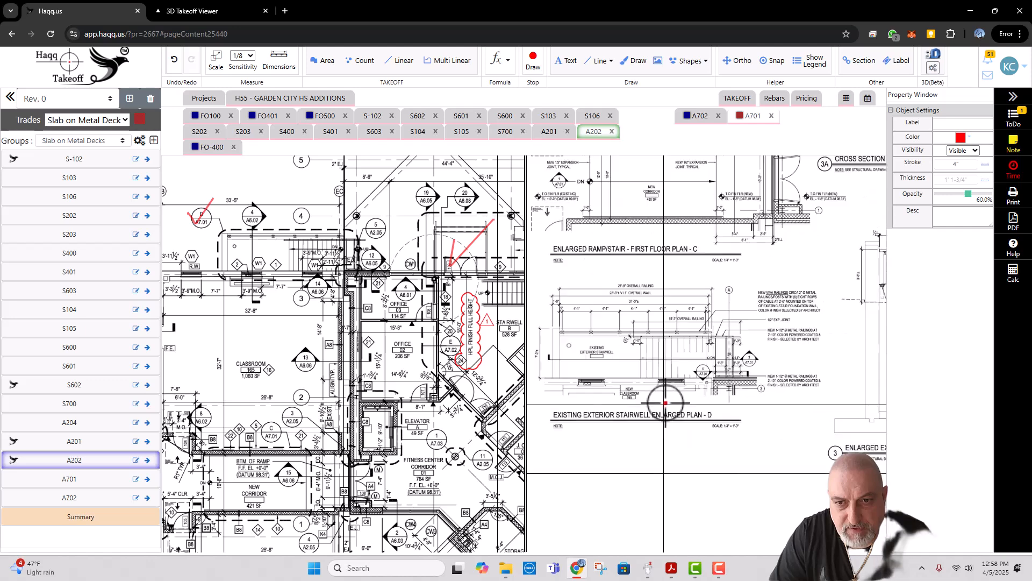
scroll(650, 394, up, 1)
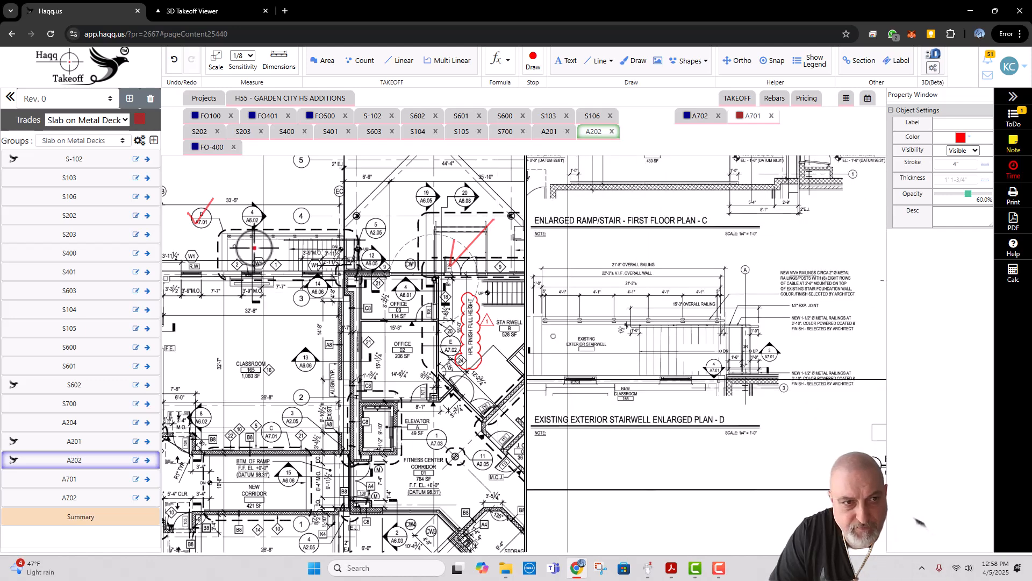
drag(258, 242, 287, 222)
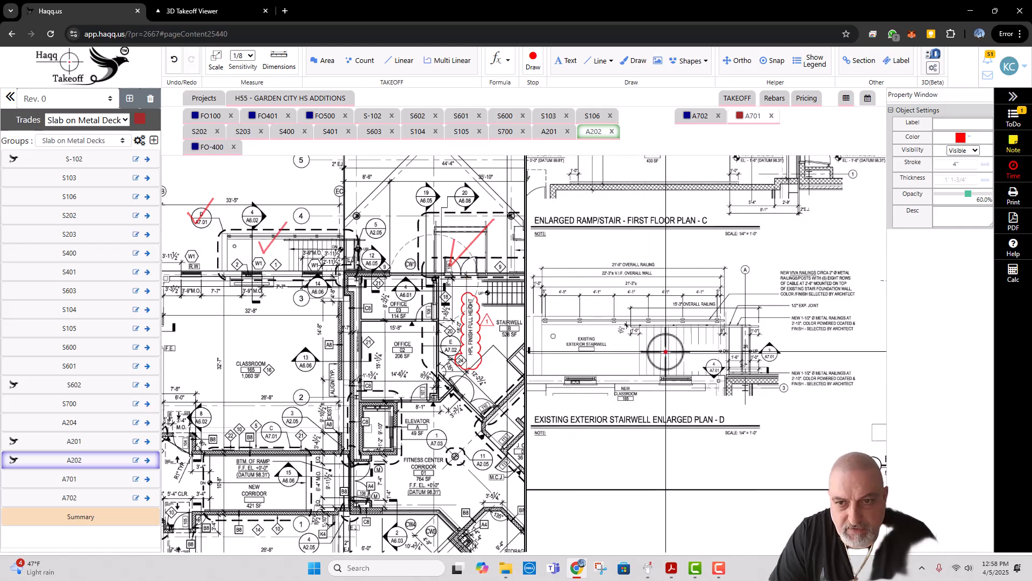
drag(667, 350, 684, 342)
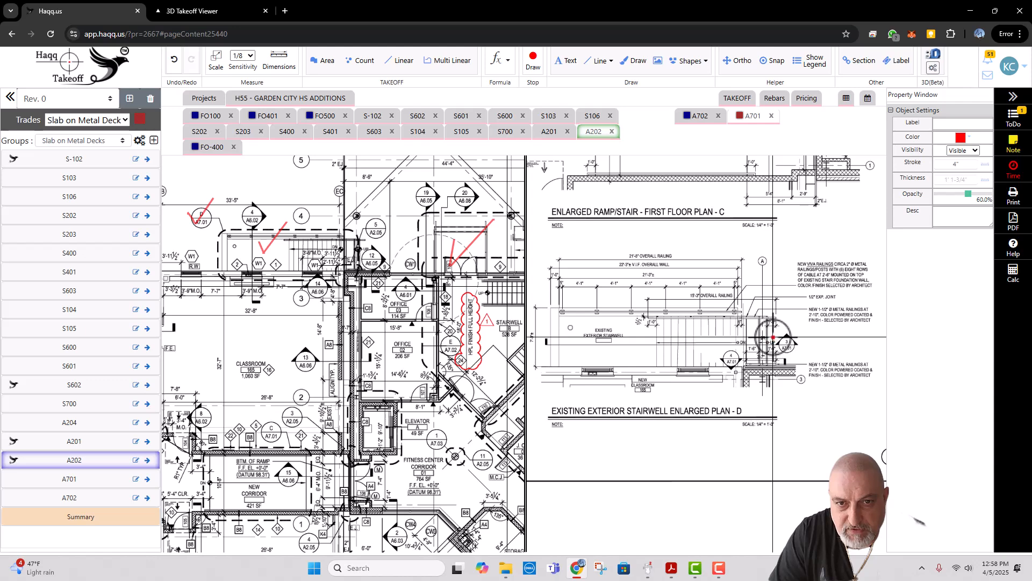
drag(538, 335, 562, 333)
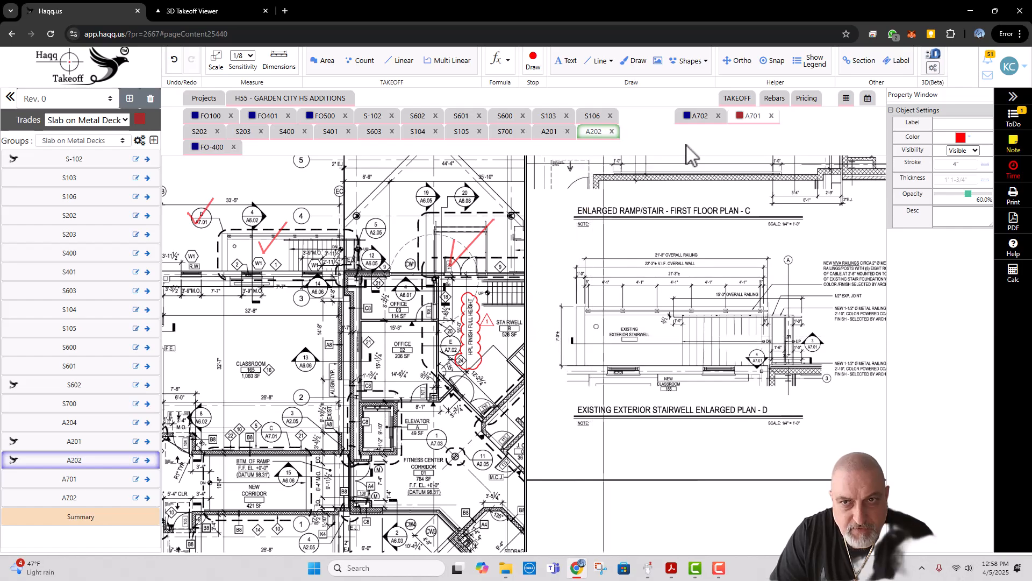
Step: Activate sheet A701 and set its standard scale to 1/8" = 1' 0"
click(758, 119)
click(672, 254)
key(Escape)
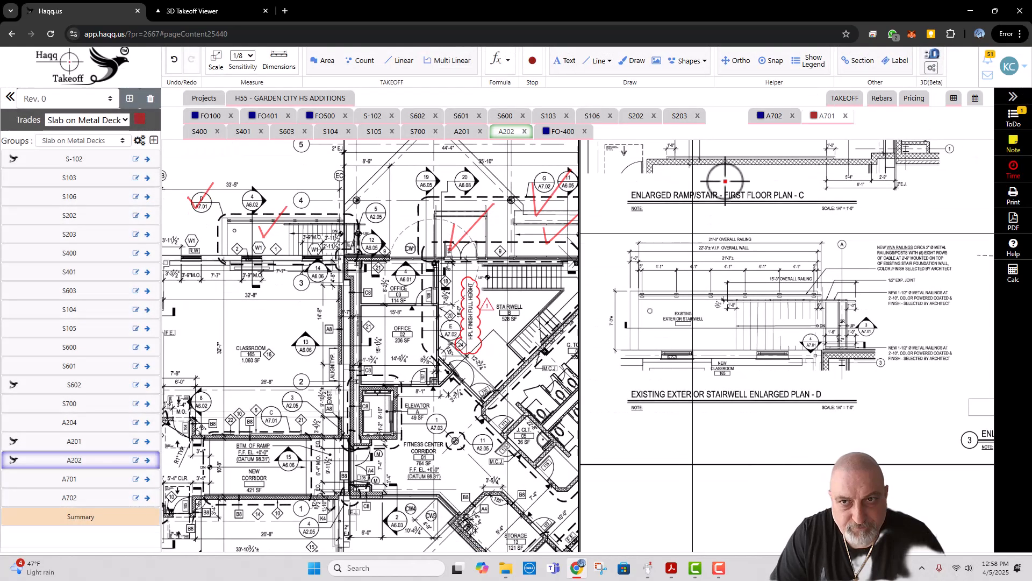
click(825, 119)
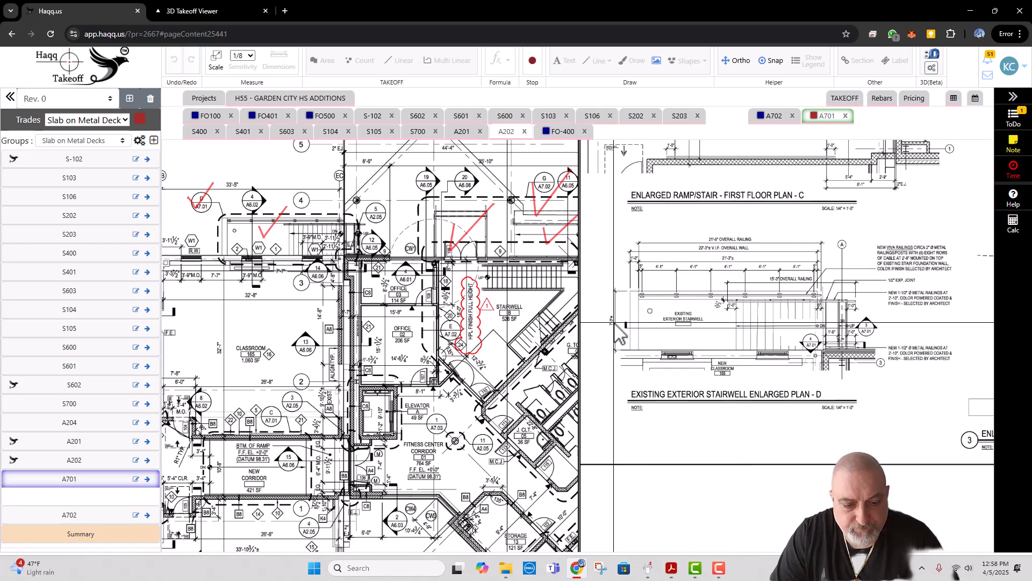
click(616, 110)
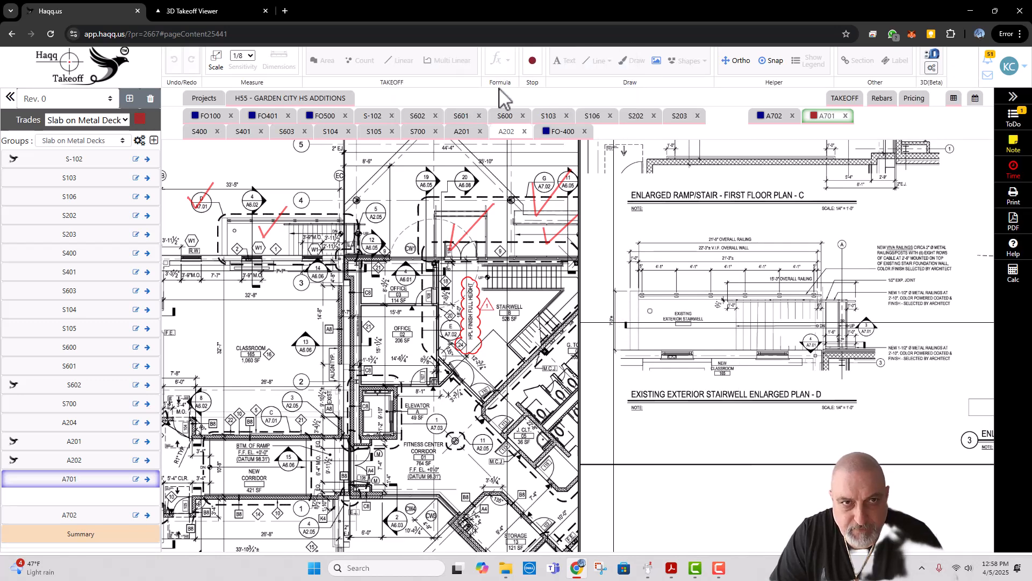
click(217, 62)
click(390, 103)
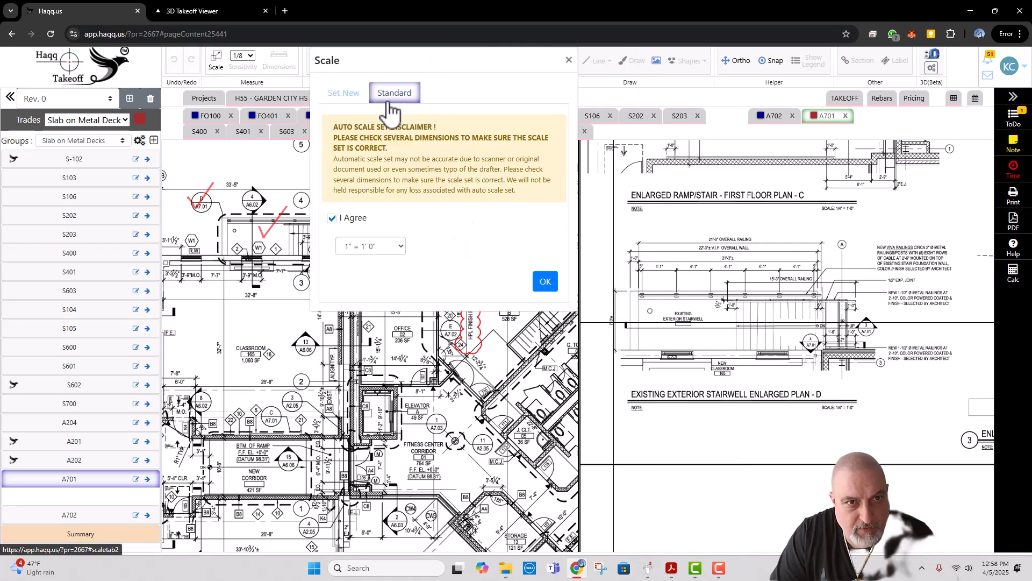
click(371, 246)
click(369, 306)
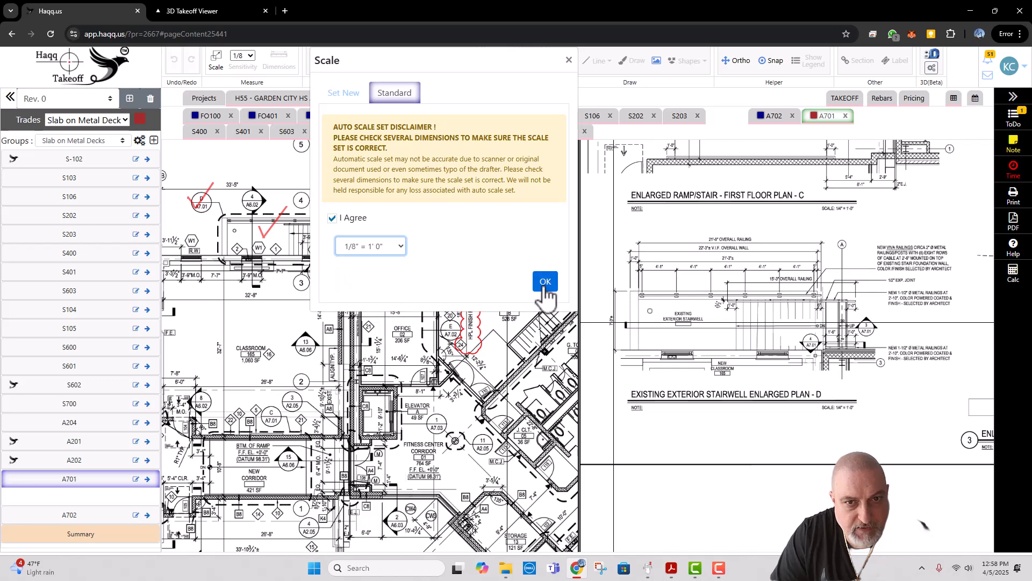
click(545, 281)
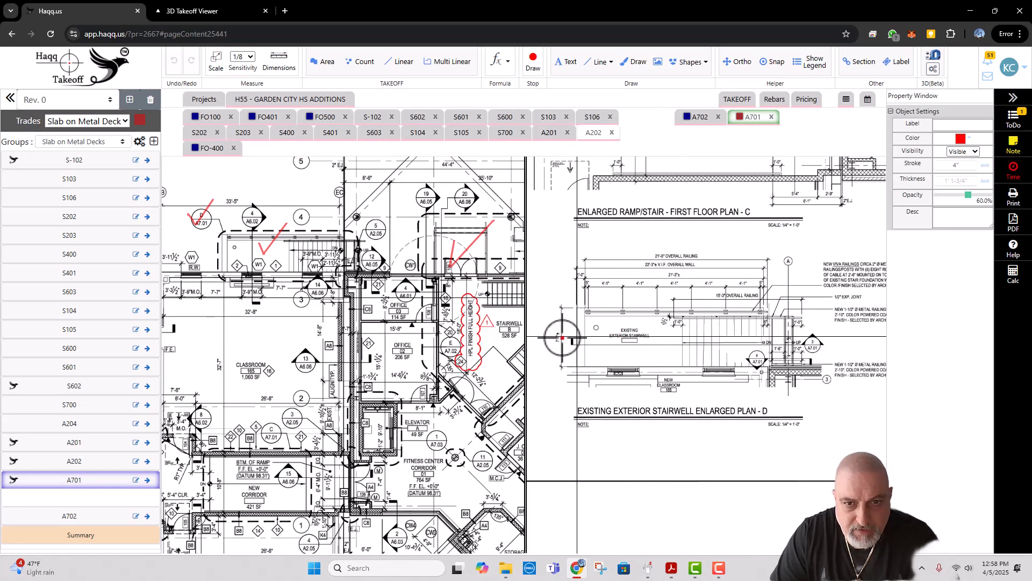
Step: Circle the new stair and its foundation in A701's enlarged exterior stairwell section/elevation 3 in red
key(Escape)
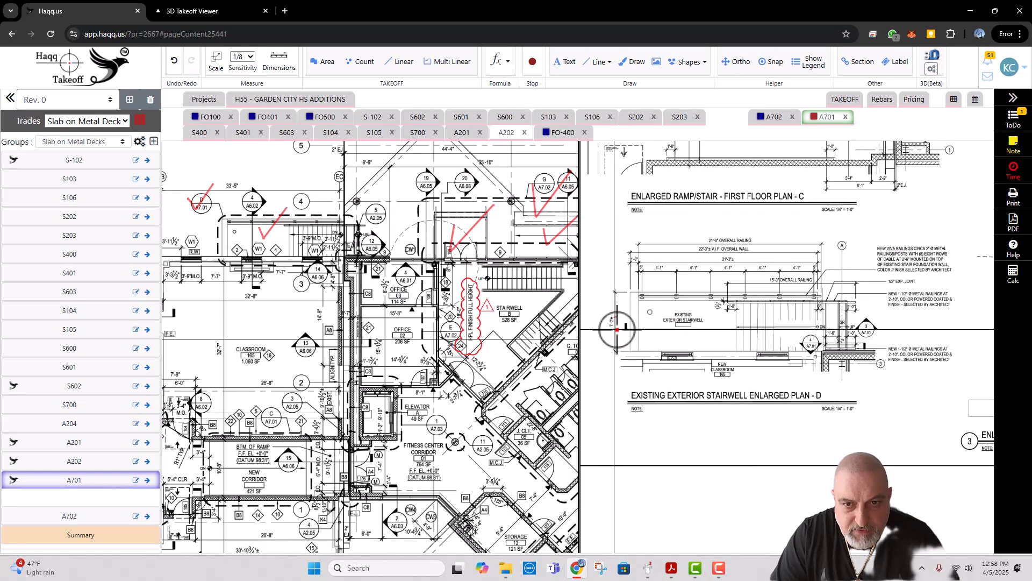
click(618, 323)
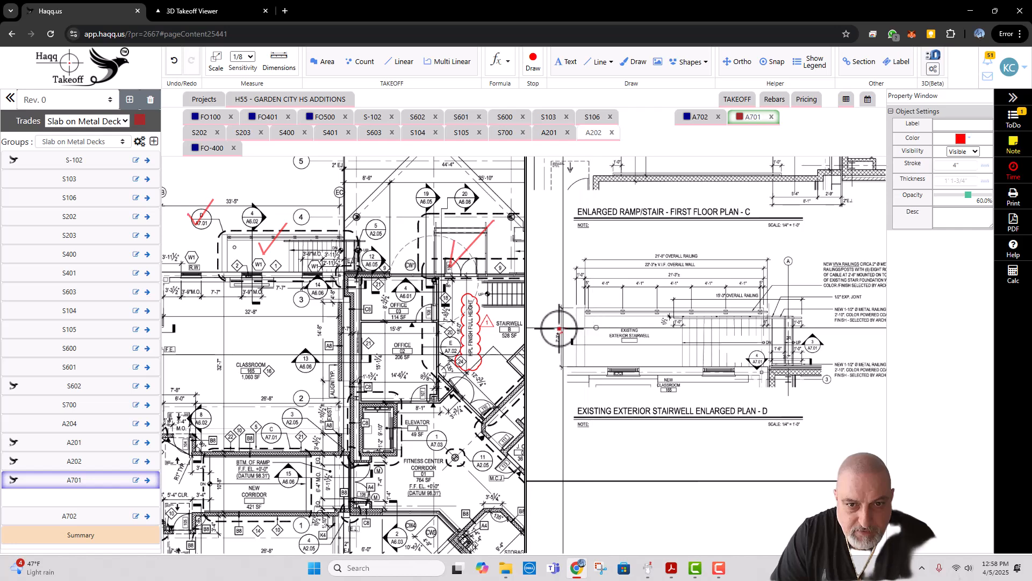
scroll(713, 340, up, 3)
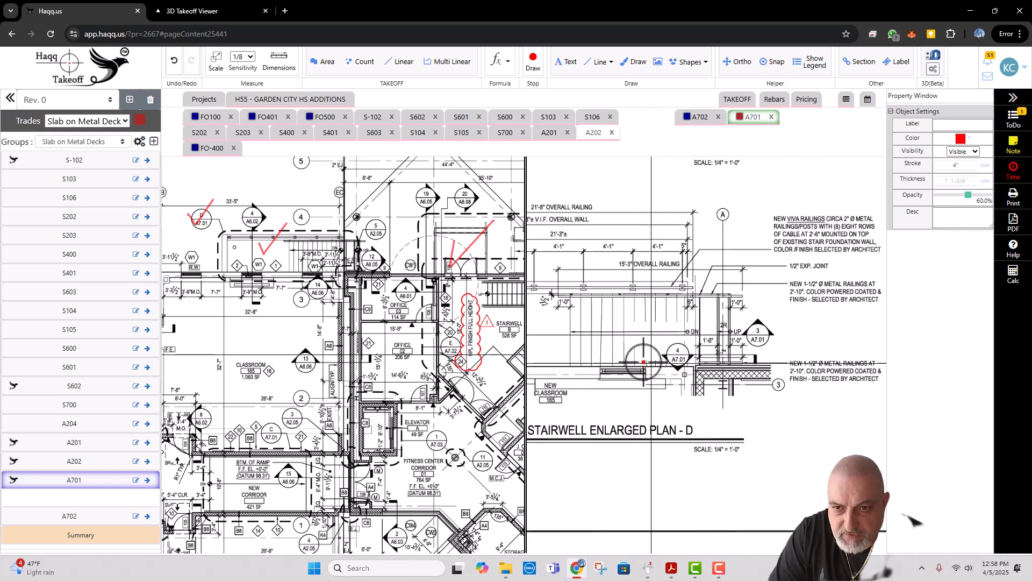
scroll(644, 362, down, 3)
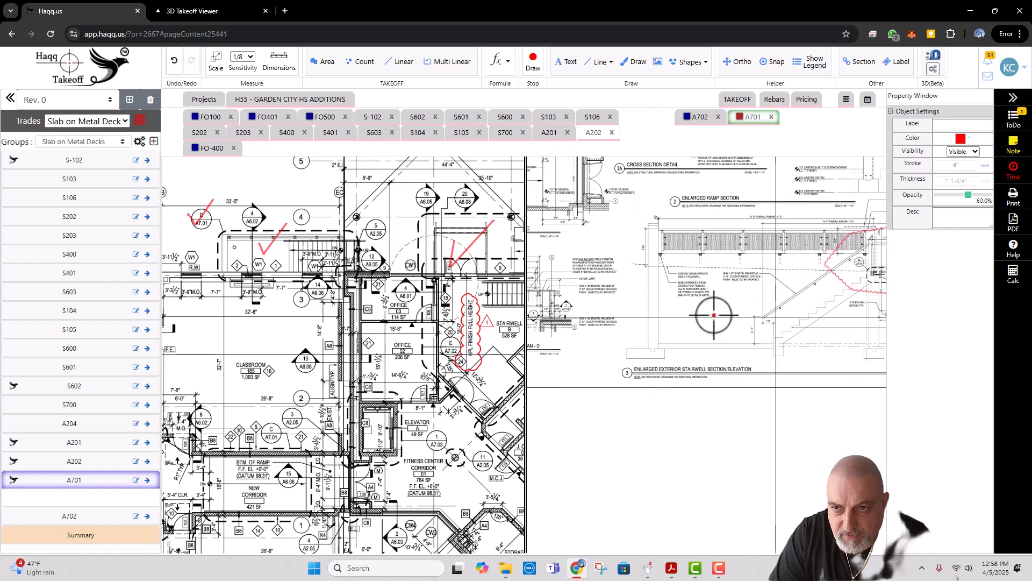
drag(714, 315, 642, 310)
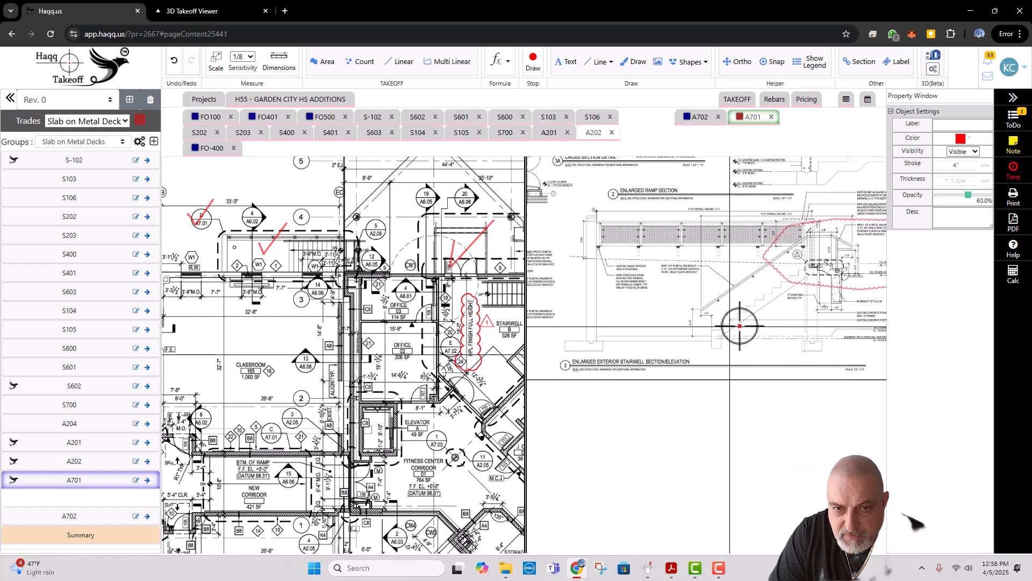
scroll(745, 285, up, 2)
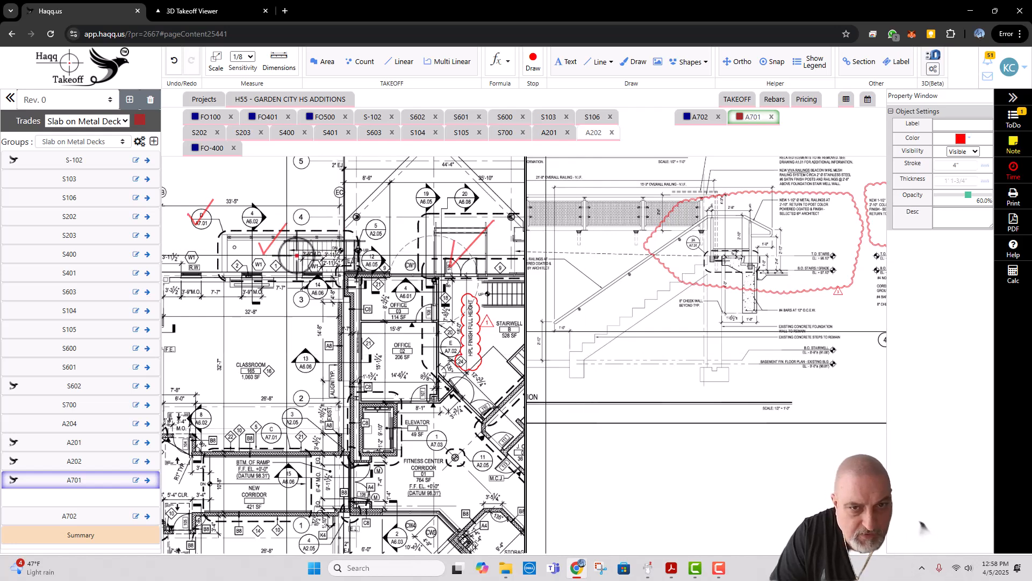
scroll(777, 272, up, 1)
mouse_move(770, 228)
mouse_down()
mouse_move(699, 247)
mouse_move(735, 334)
mouse_move(783, 222)
mouse_move(759, 221)
mouse_up()
drag(833, 318, 666, 313)
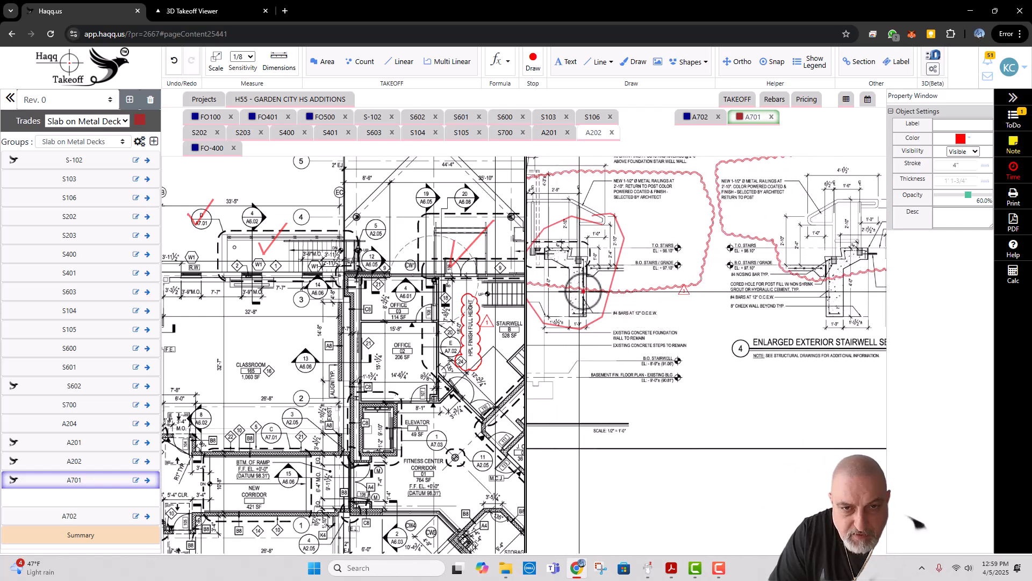
Step: Examine A701's enlarged exterior stairwell section 4 against section/elevation 3, comparing the foundation wall, elevations and reinforcing notes
drag(780, 288, 690, 293)
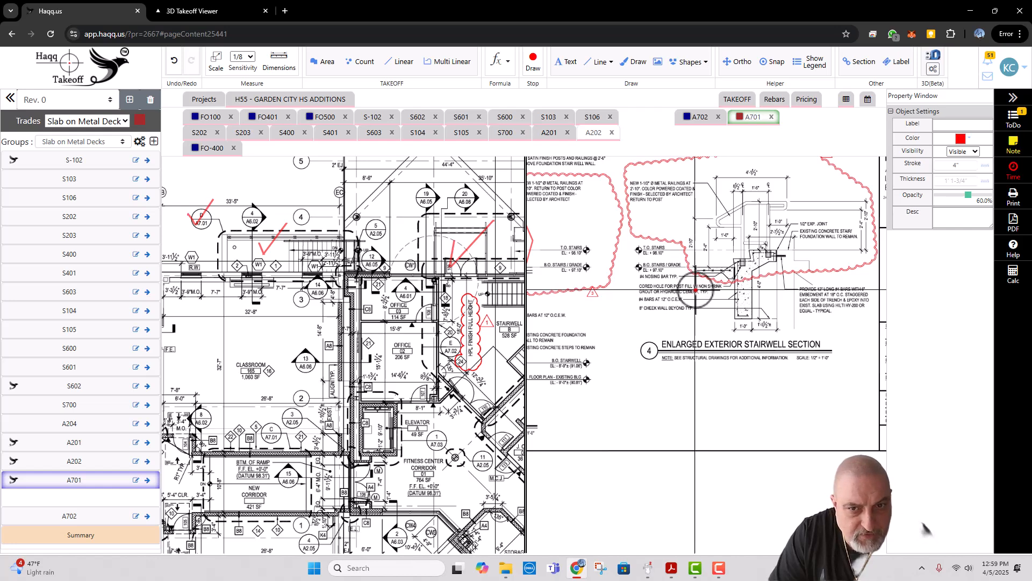
scroll(690, 290, down, 5)
drag(757, 290, 655, 288)
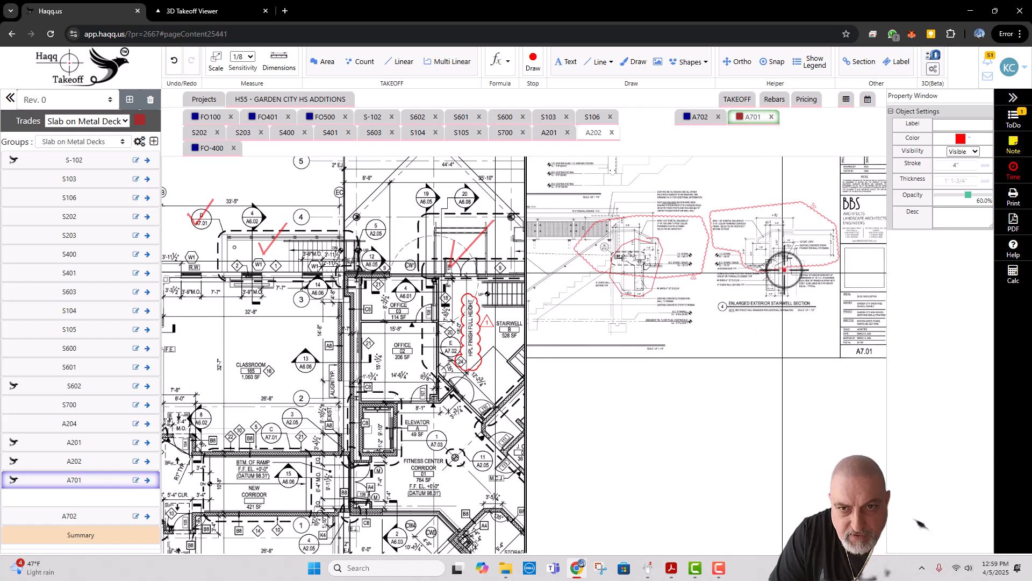
scroll(784, 270, up, 1)
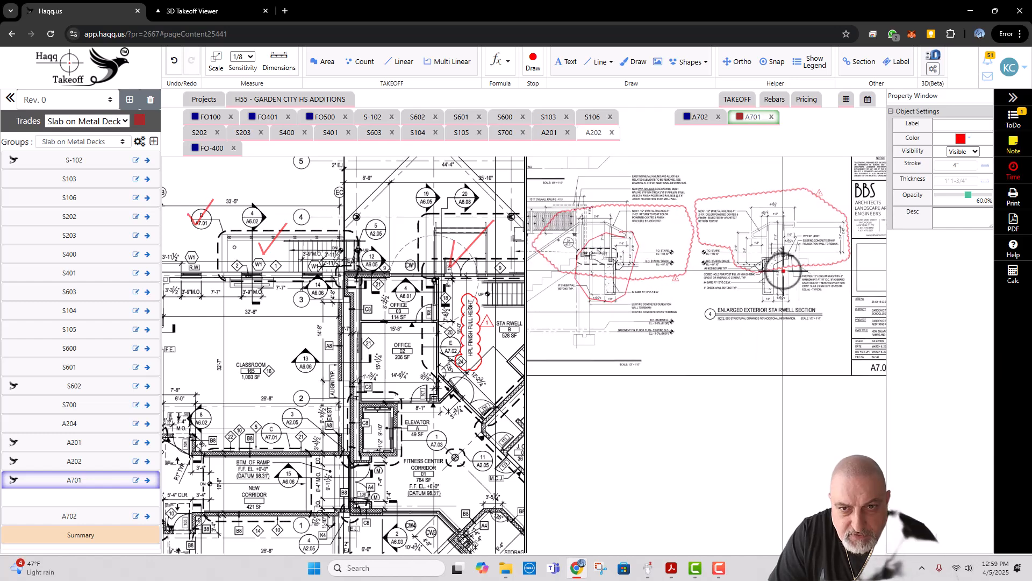
scroll(778, 272, down, 2)
mouse_move(645, 306)
mouse_down()
mouse_move(701, 300)
mouse_move(777, 324)
mouse_up()
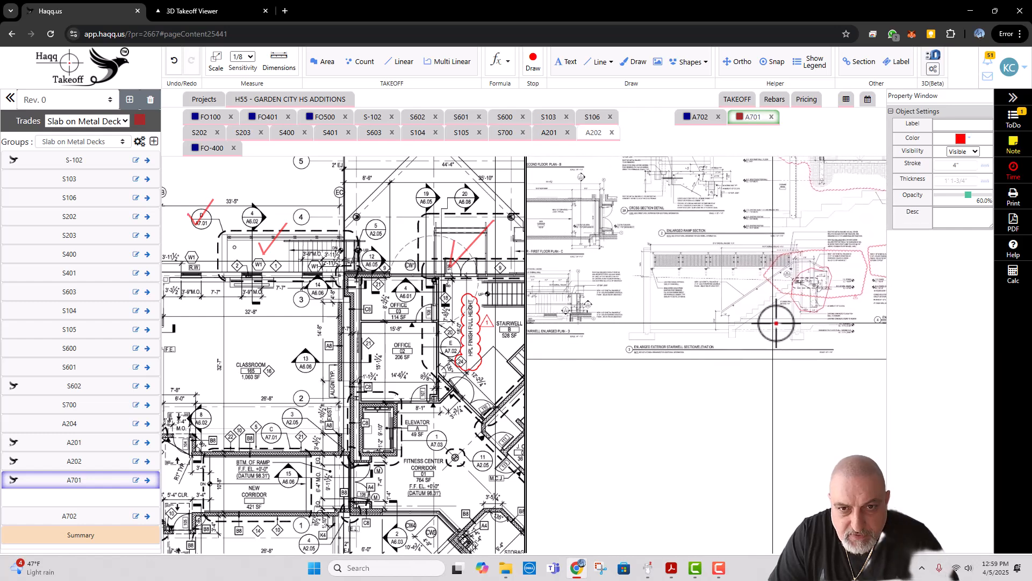
Step: Draw red direction arrows at plan D's section markers 3 and 4 and sketch the two stepped profiles beside them
scroll(581, 313, up, 5)
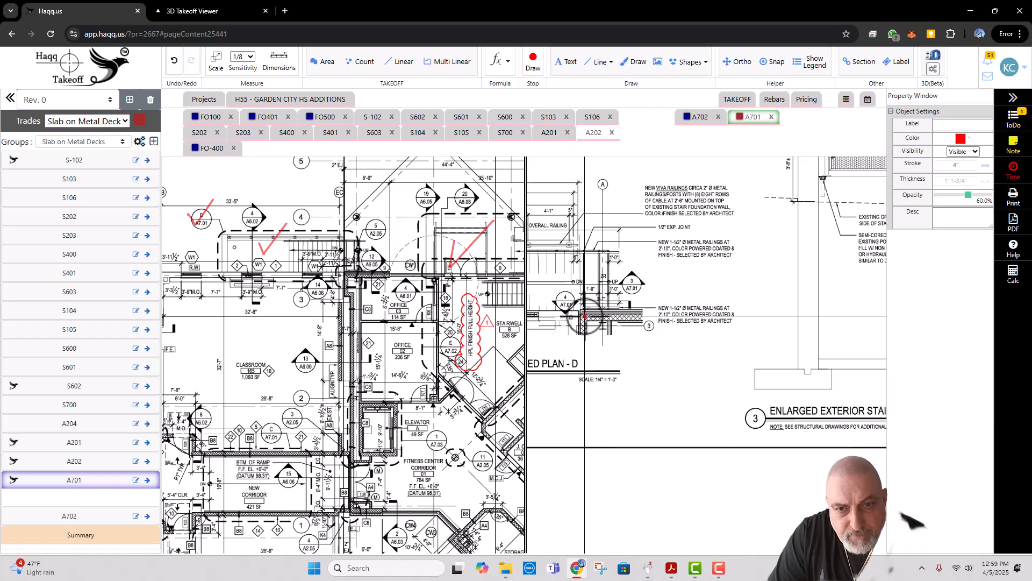
scroll(585, 319, up, 1)
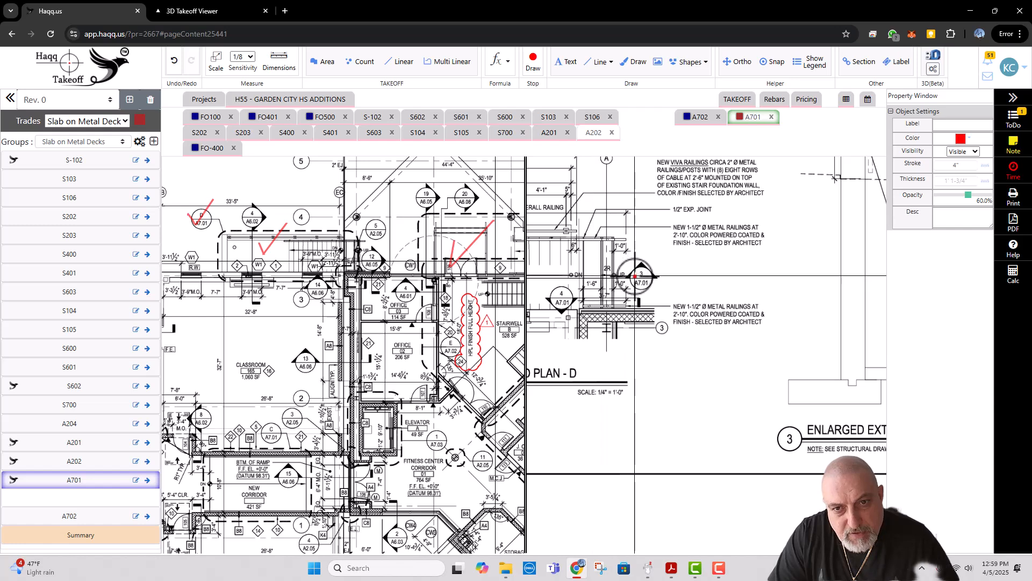
click(636, 241)
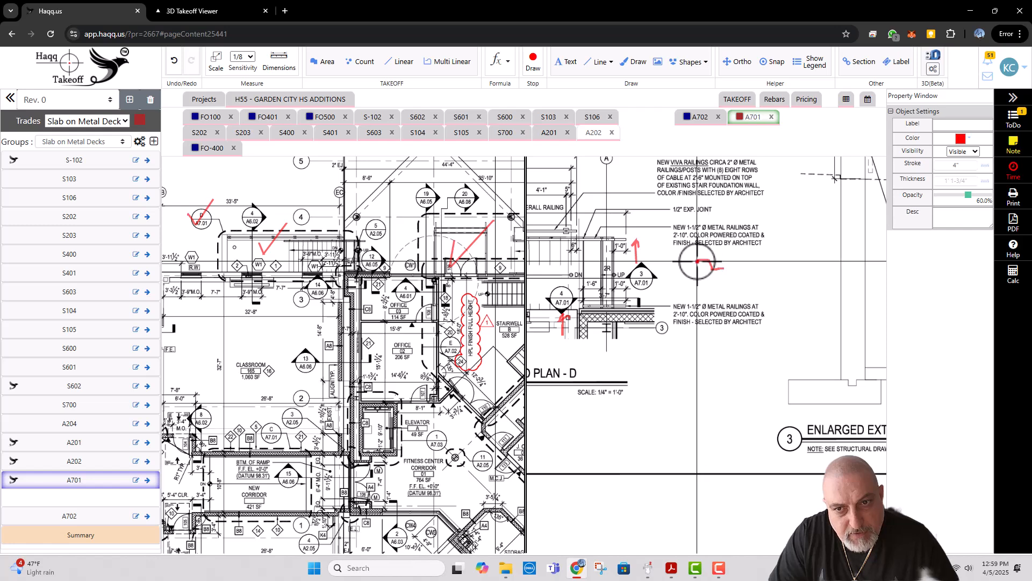
drag(697, 259, 723, 268)
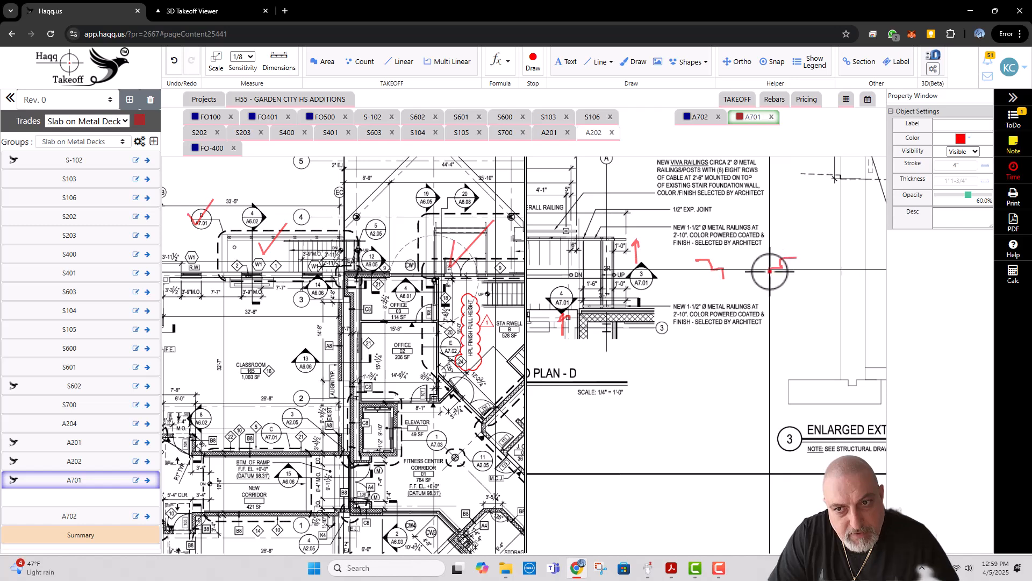
Step: Circle the foundation wall below the steps in A701's enlarged exterior stairwell section 4 in red
drag(744, 300, 543, 302)
drag(761, 297, 615, 296)
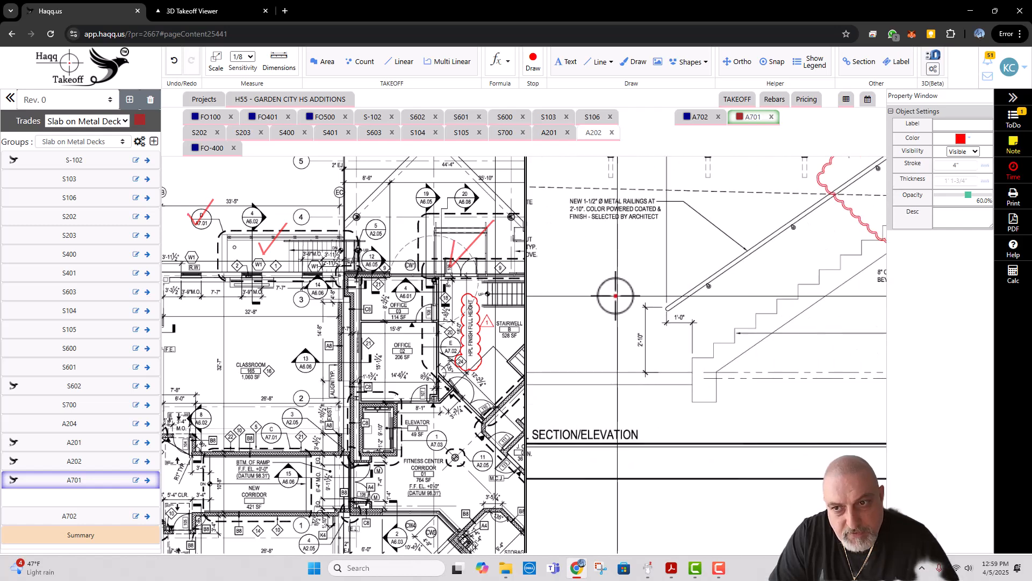
scroll(615, 296, down, 2)
drag(720, 292, 557, 287)
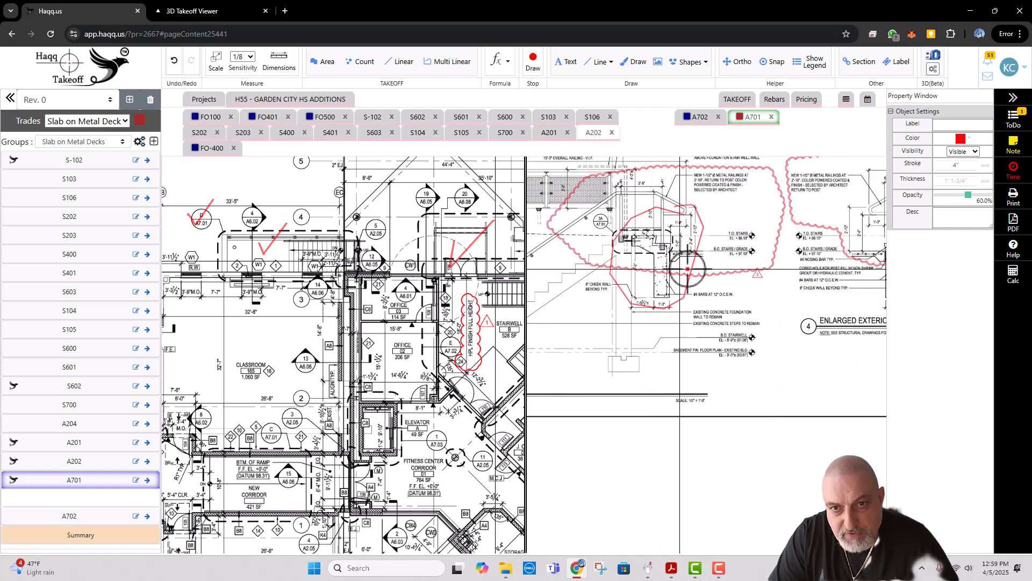
drag(726, 271, 639, 267)
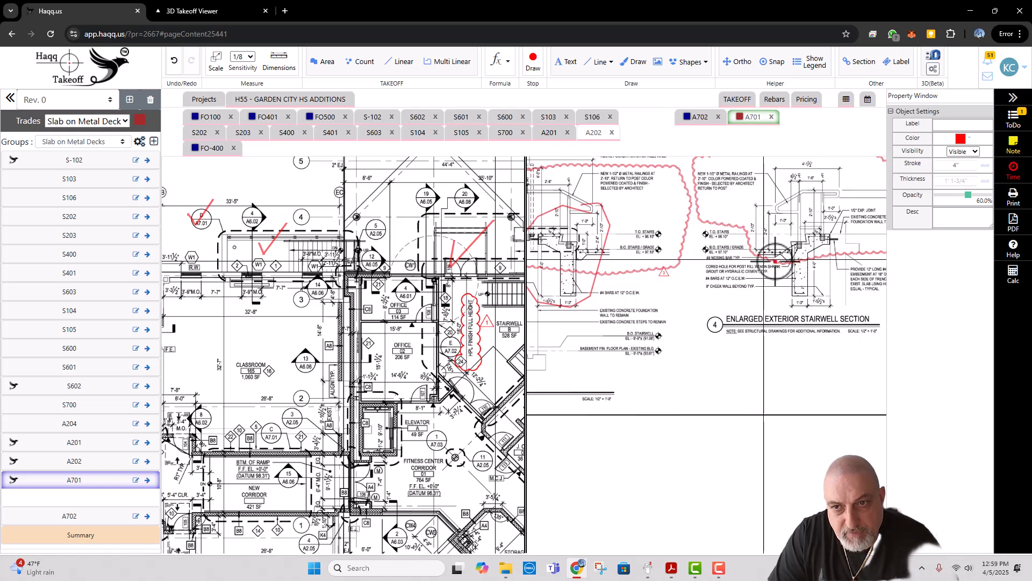
mouse_move(788, 263)
mouse_down()
mouse_move(753, 262)
mouse_move(724, 291)
mouse_move(742, 321)
mouse_move(745, 258)
mouse_up()
scroll(753, 262, up, 2)
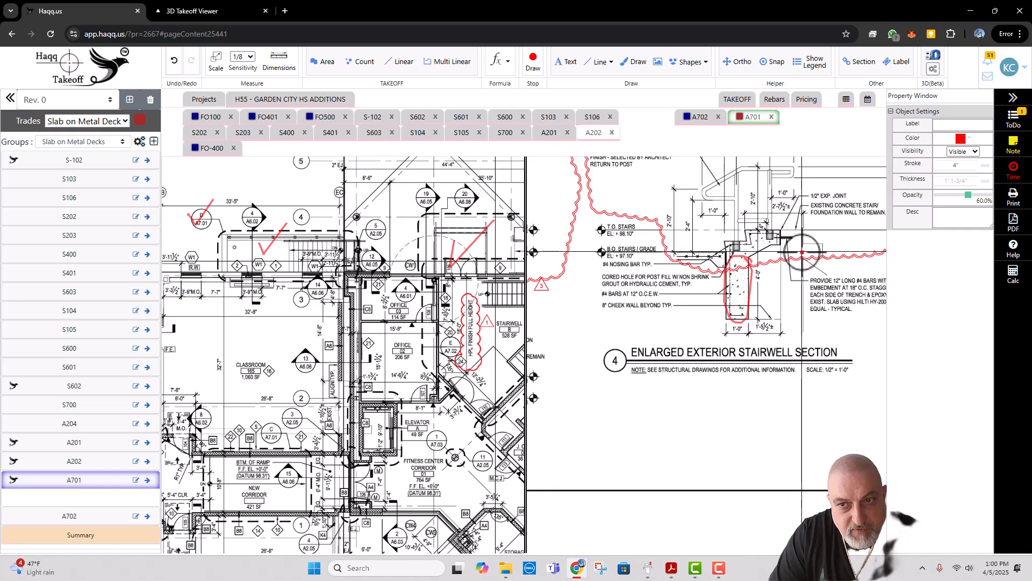
drag(800, 252, 789, 255)
key(Escape)
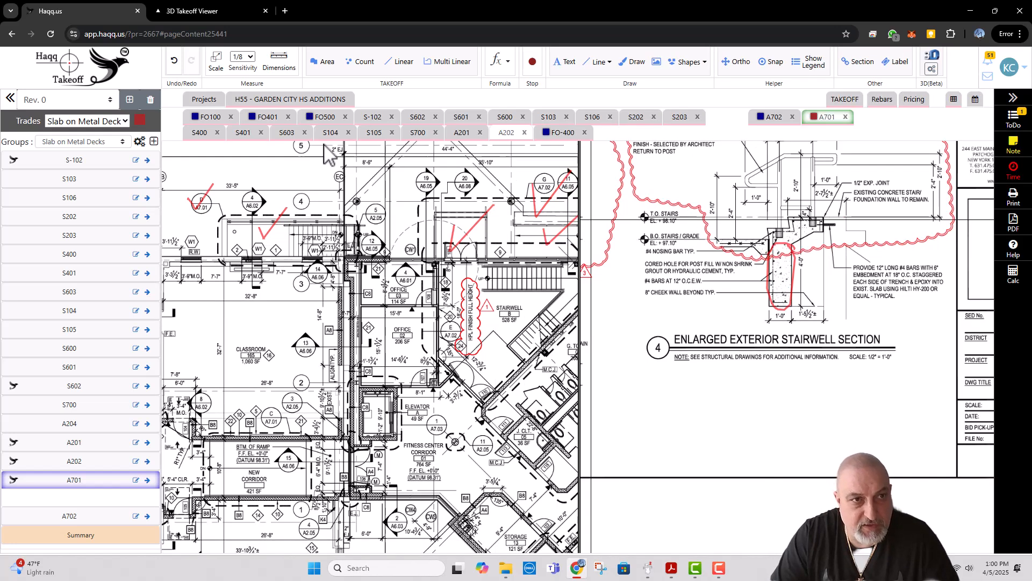
Step: Activate sheet FO100 and add a Steps line about 6'-6" long beside the F3.5 continuous footing between grids 3 and 4
click(211, 120)
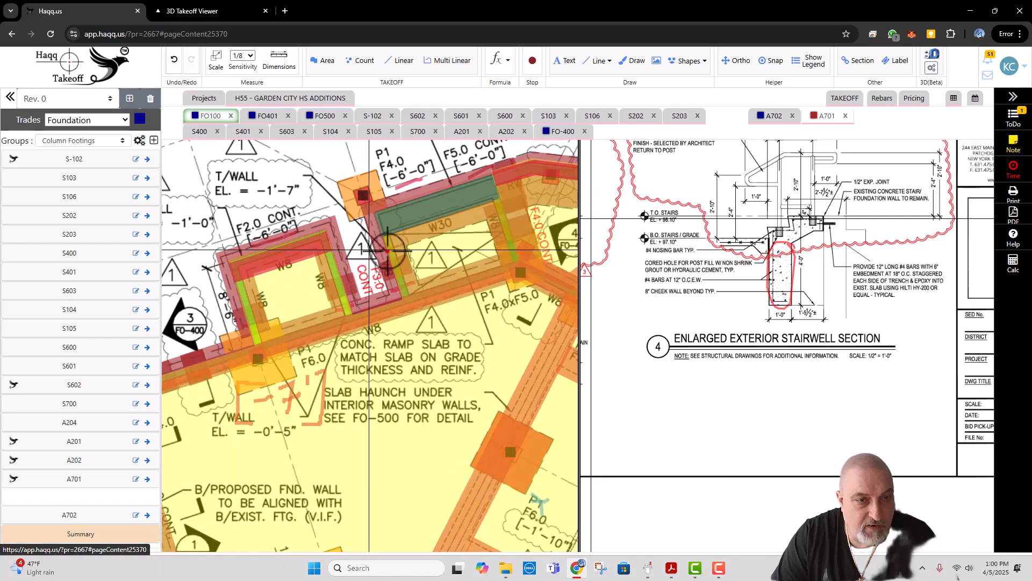
scroll(279, 291, up, 1)
drag(254, 303, 333, 294)
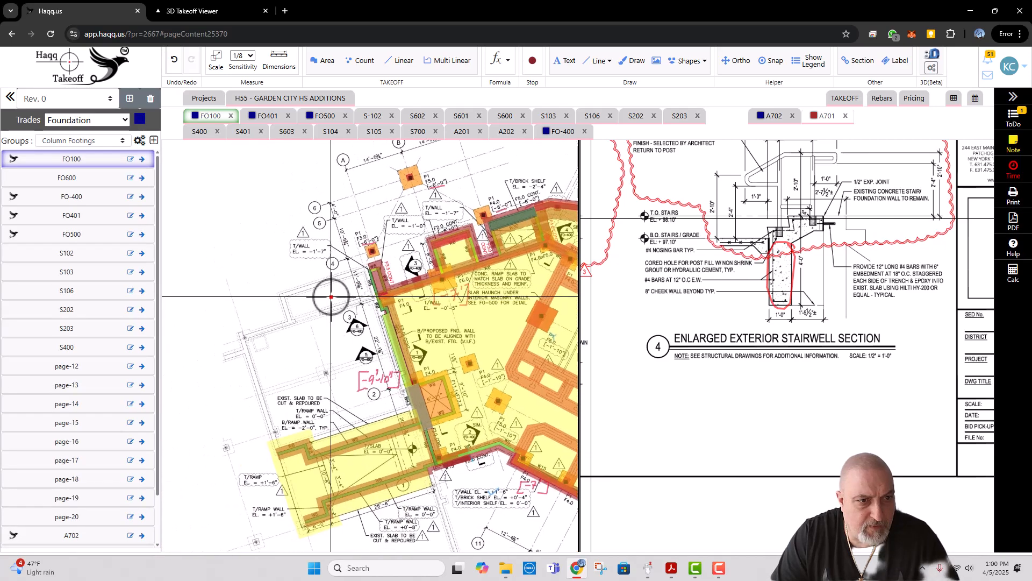
scroll(314, 305, up, 3)
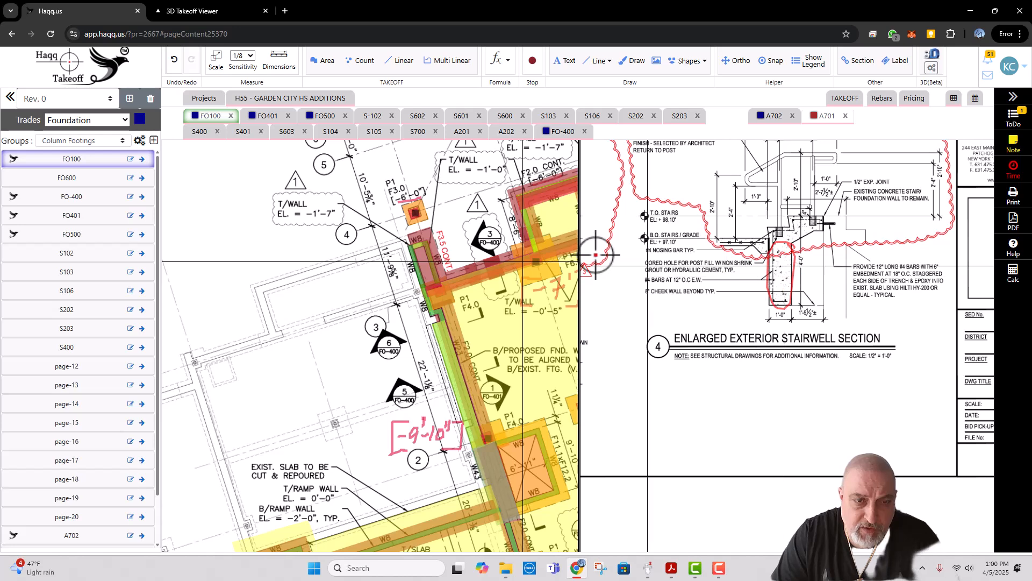
click(88, 162)
click(75, 302)
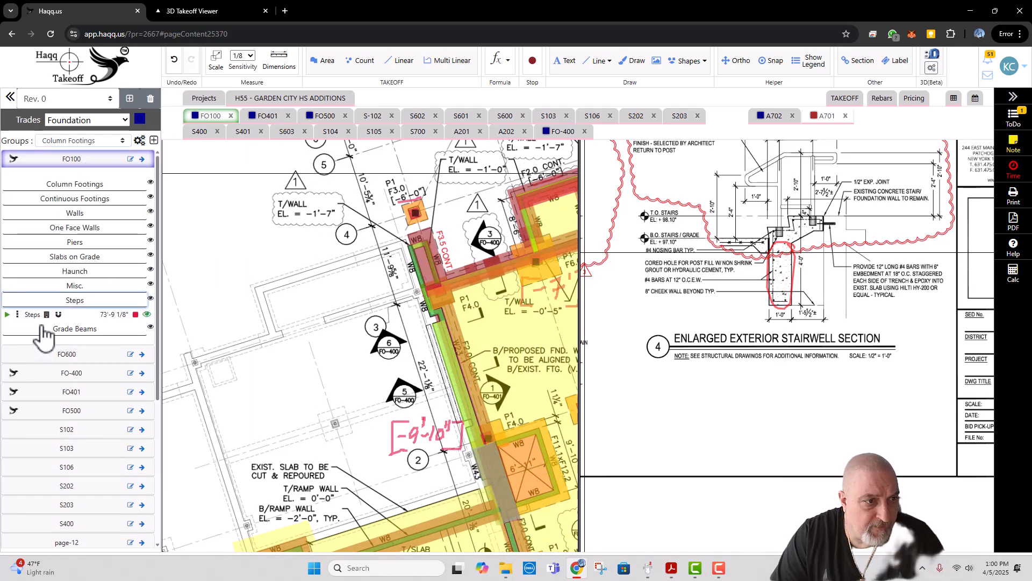
click(64, 336)
click(7, 314)
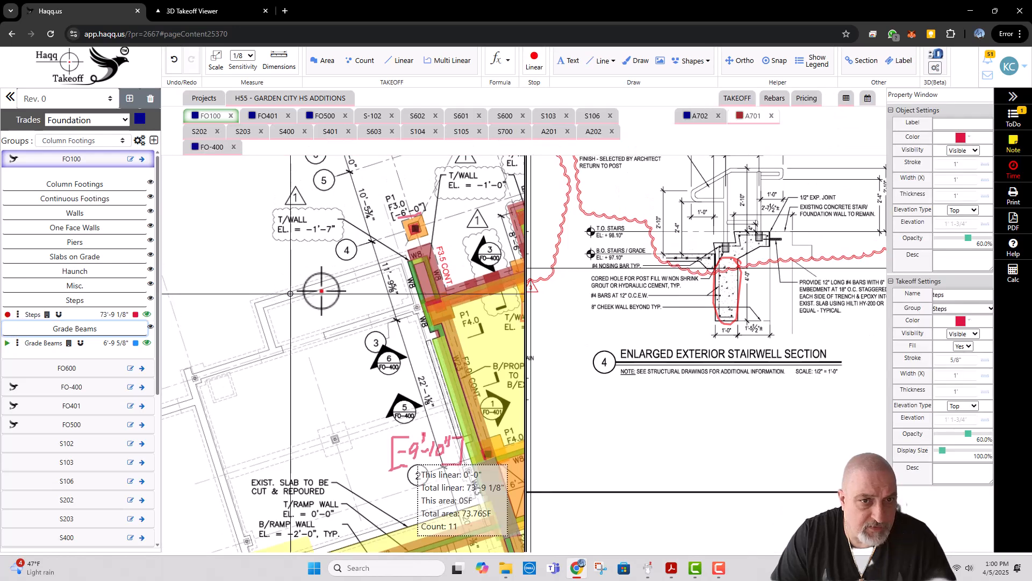
click(442, 300)
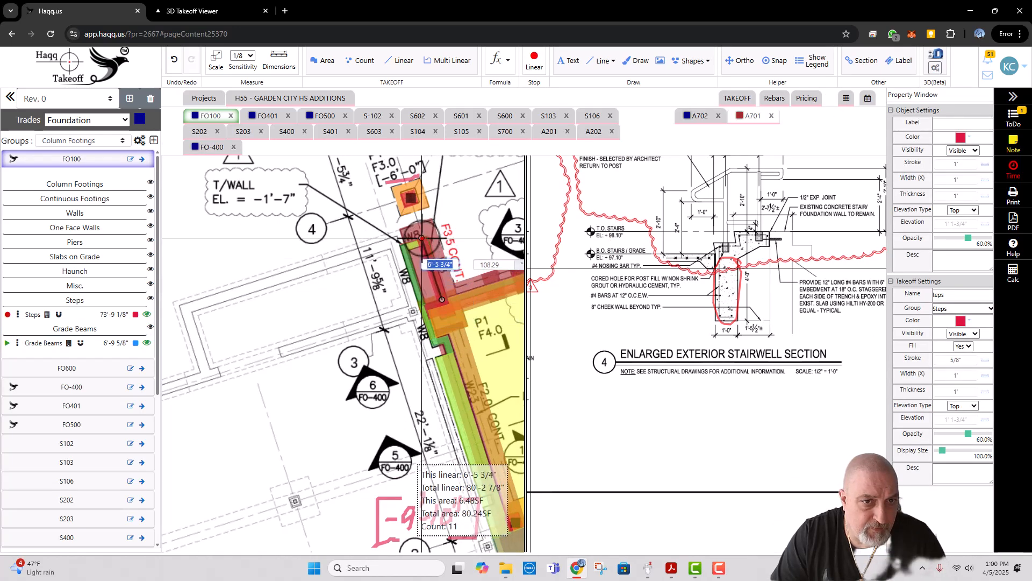
double_click(422, 238)
Step: Copy the new Steps line parallel to the original, toward the outer W8 wall
right_click(434, 264)
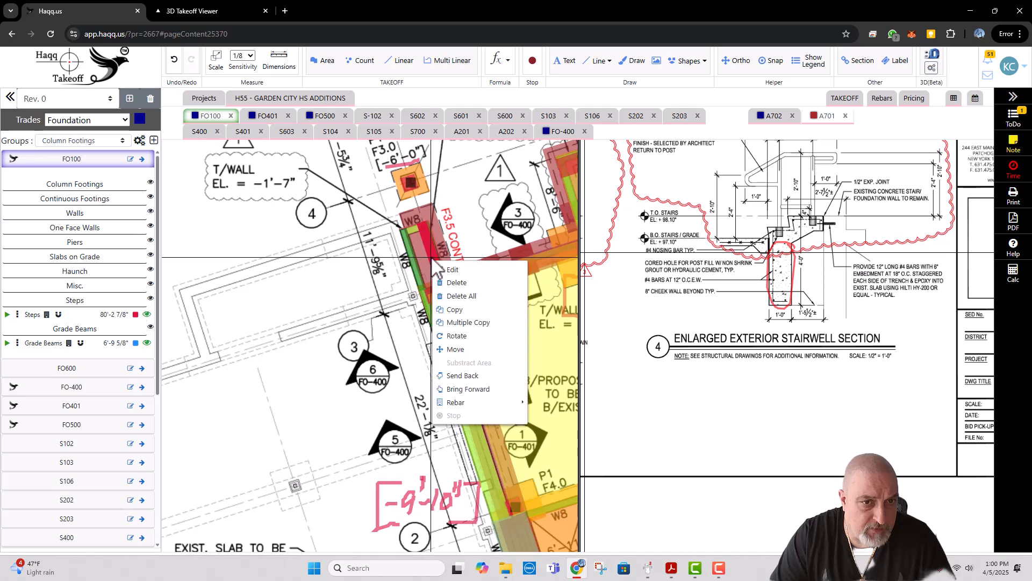
click(465, 312)
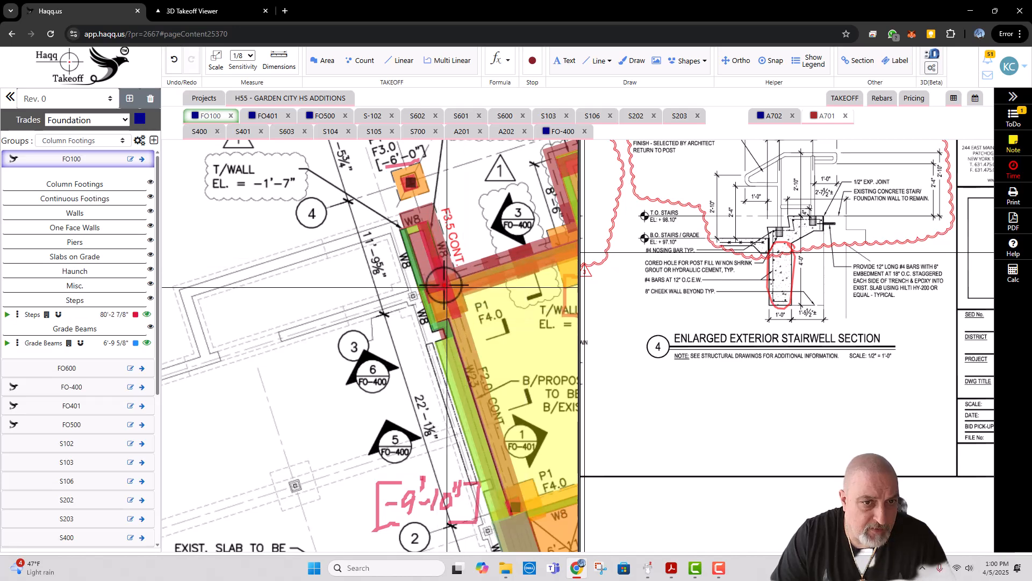
click(423, 257)
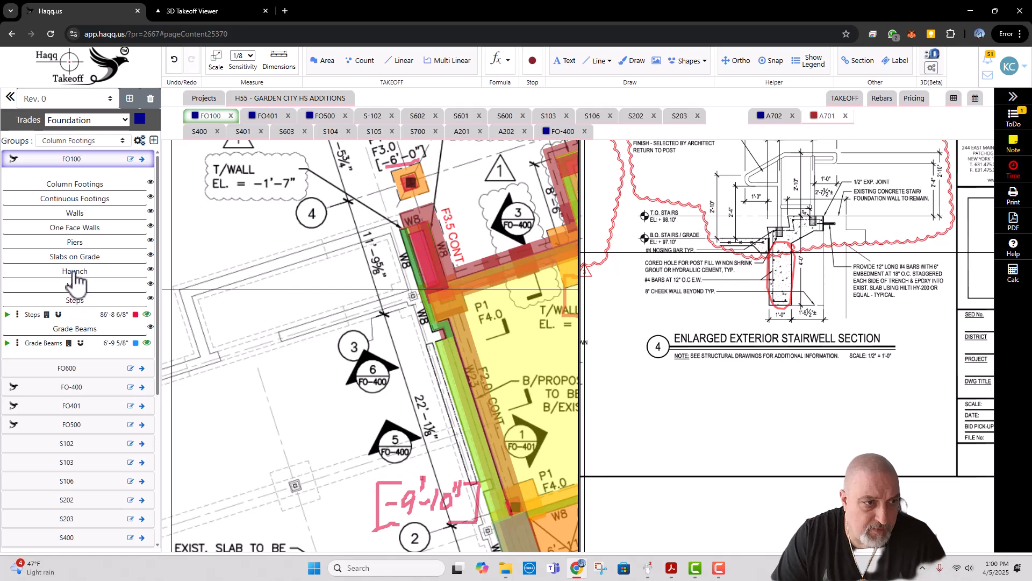
Step: Outline a narrow 5" Slab on Grade area of about 8 SF beside the new steps, along the outer W8 wall
click(76, 258)
click(7, 283)
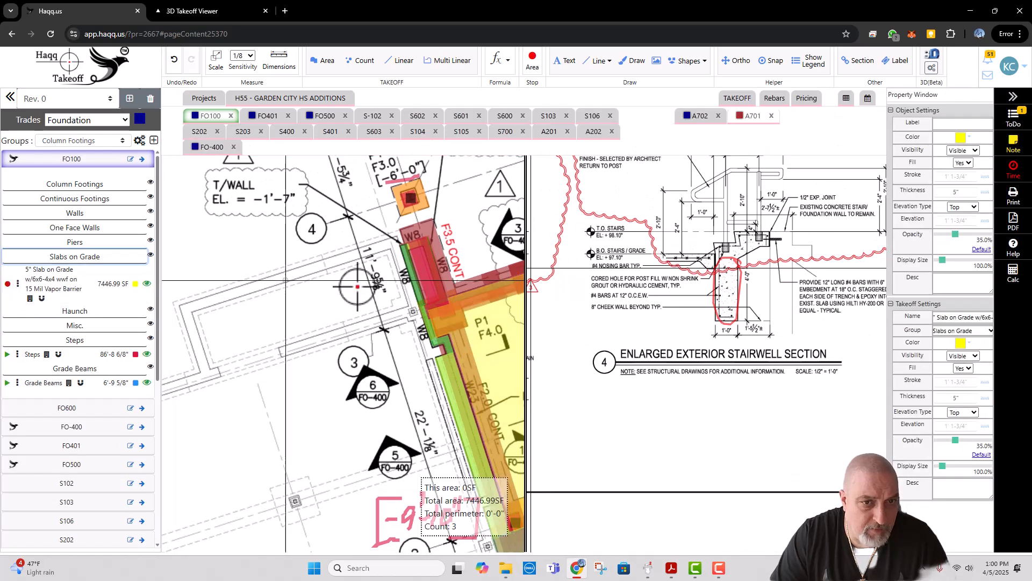
scroll(437, 308, up, 1)
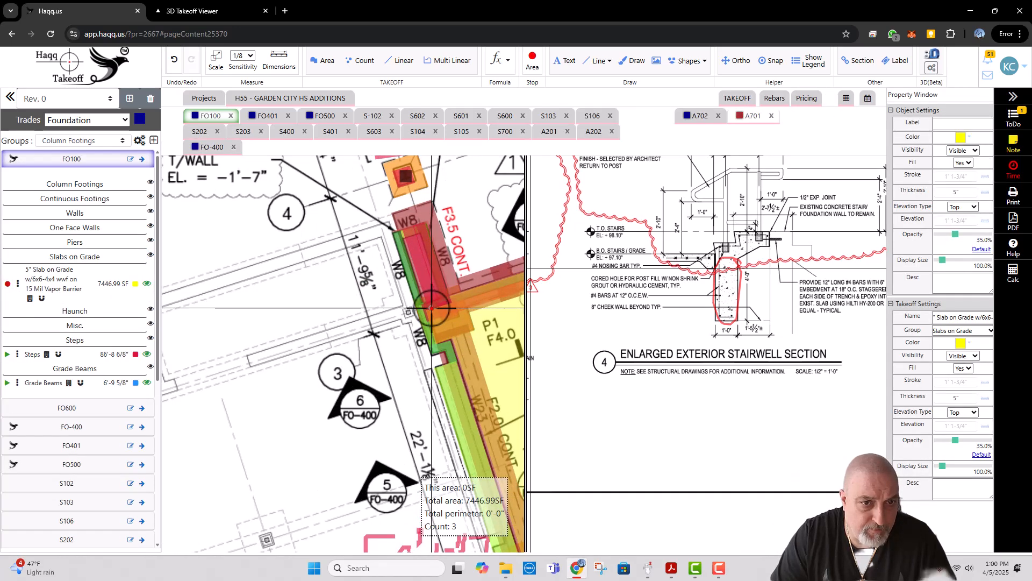
click(431, 307)
click(404, 229)
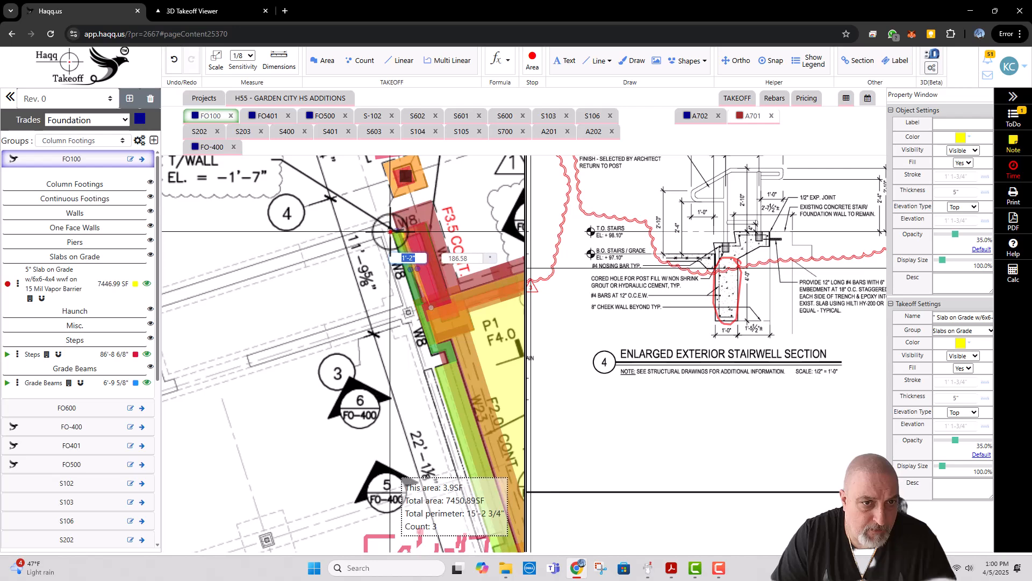
click(391, 231)
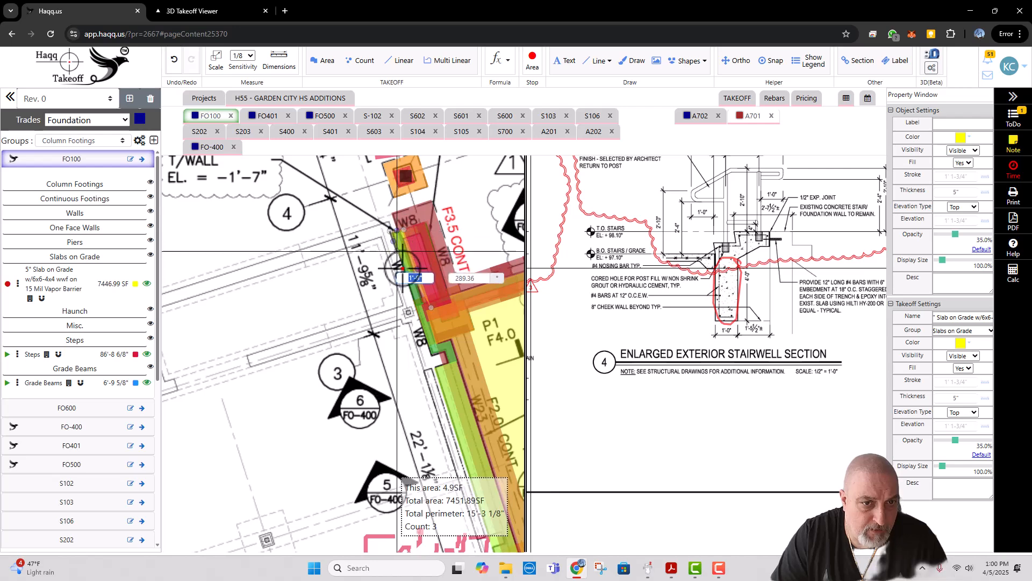
click(418, 312)
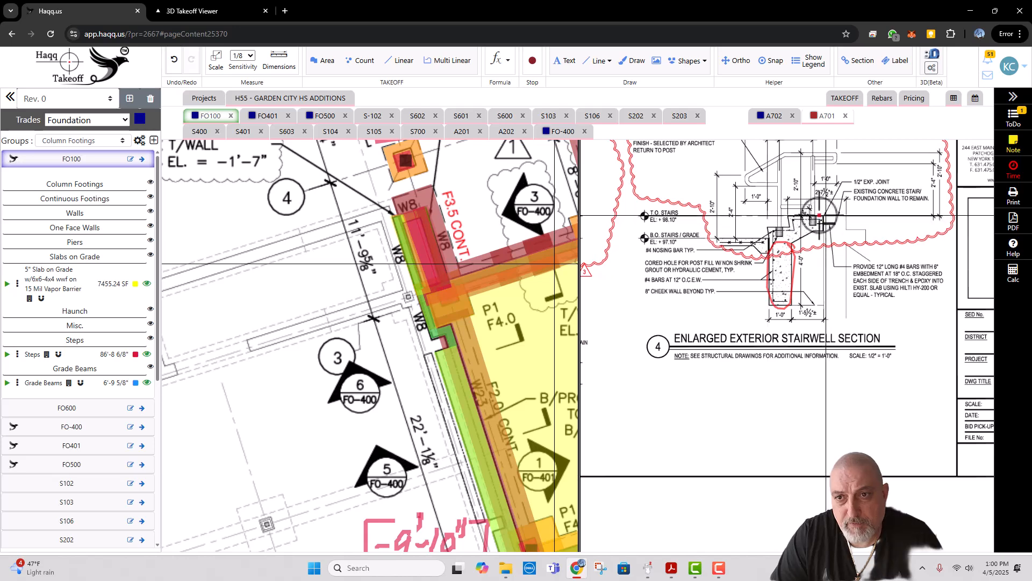
Step: Add rebar to the narrow slab beside the new steps: 8 straight #4 bars, each 1'-6" long
right_click(421, 267)
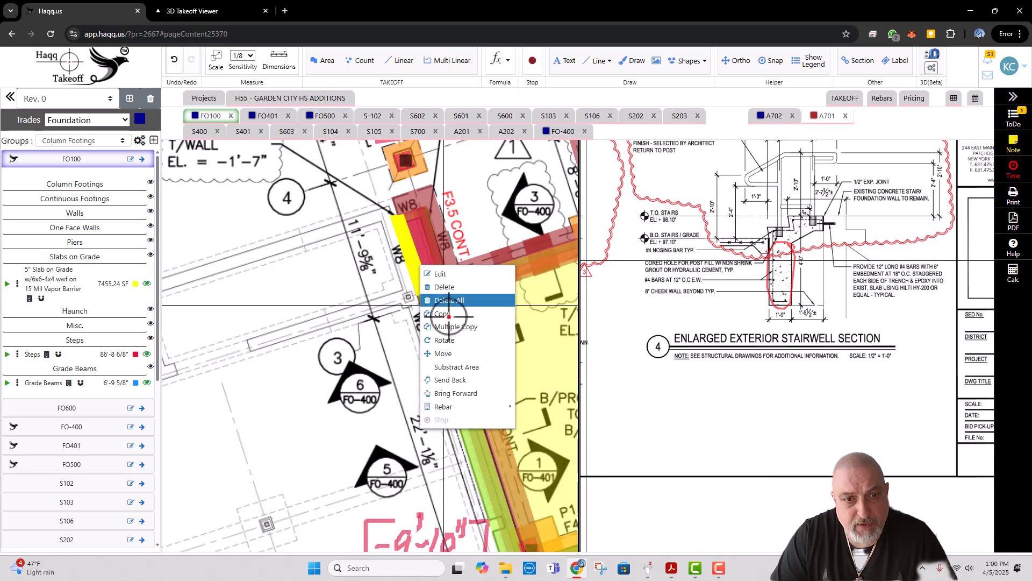
mouse_move(431, 412)
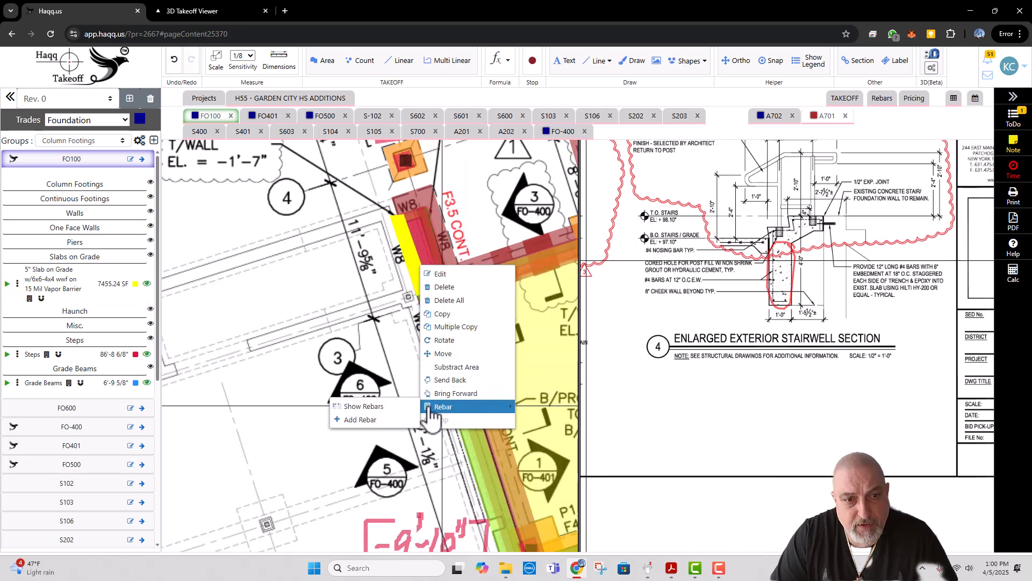
click(376, 419)
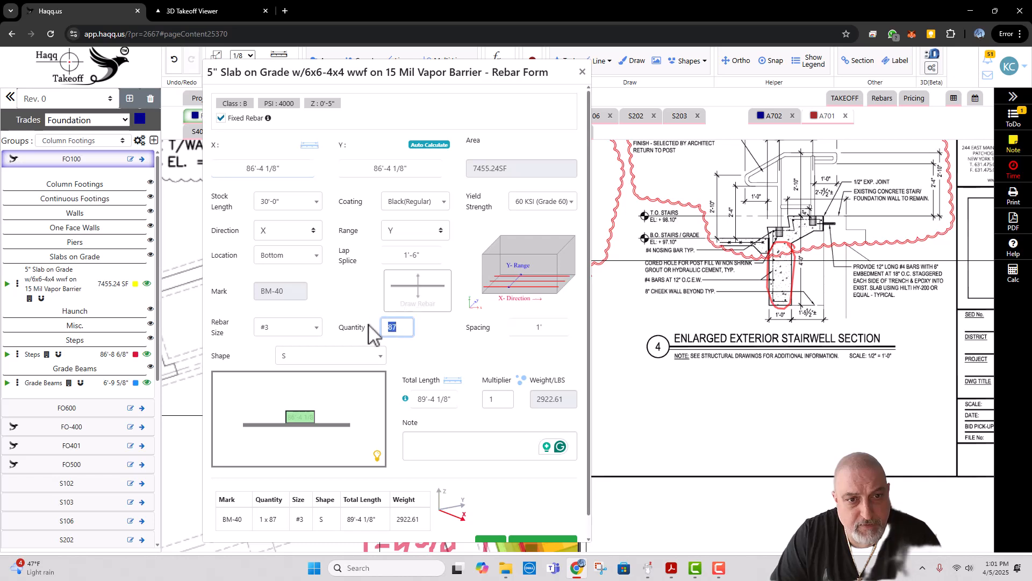
click(288, 327)
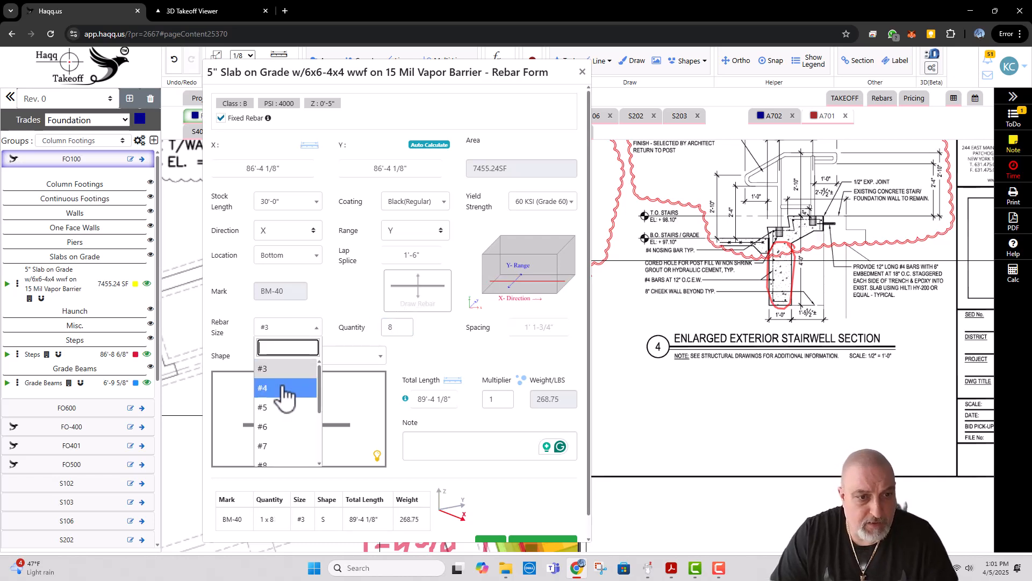
click(283, 356)
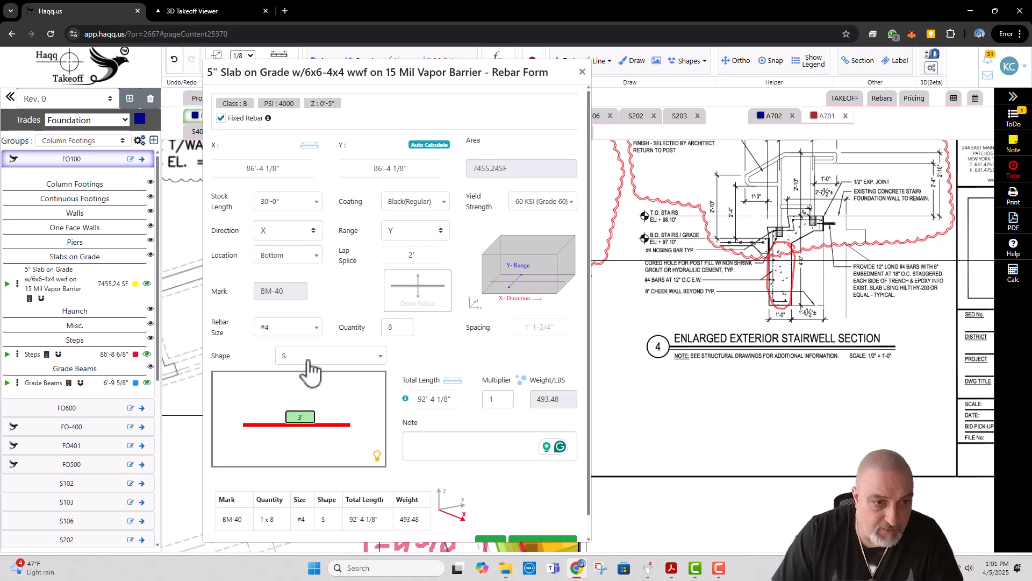
drag(302, 417, 288, 418)
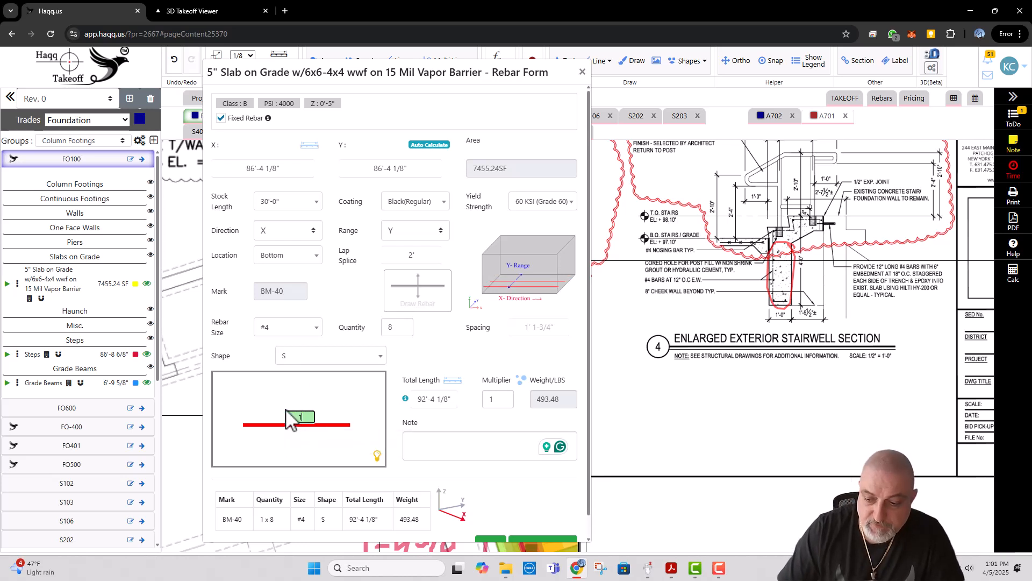
text(1.5)
key(Return)
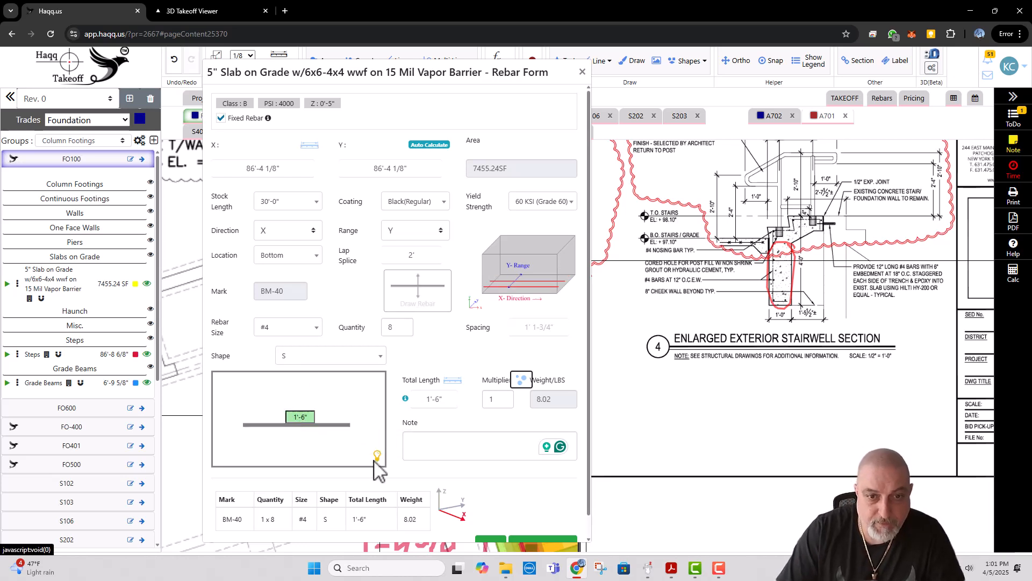
Step: Enter the rebar note DRILL & EPOXY DOWELS and save the slab's rebar
click(456, 439)
text(dr)
key(BackSpace)
key(BackSpace)
key(Caps_Lock)
text(DRILL)
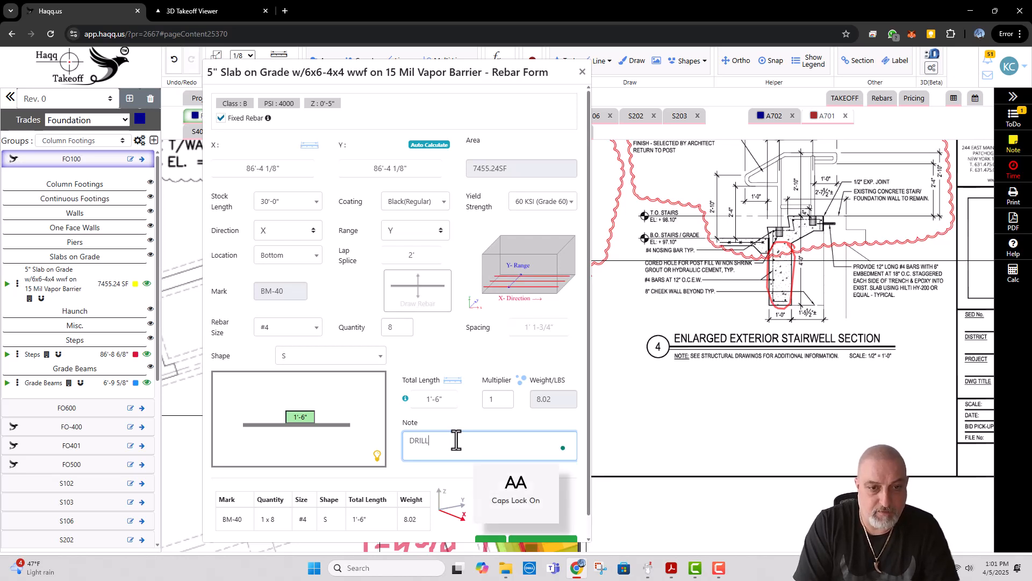
text( & EPOXY DOWELS)
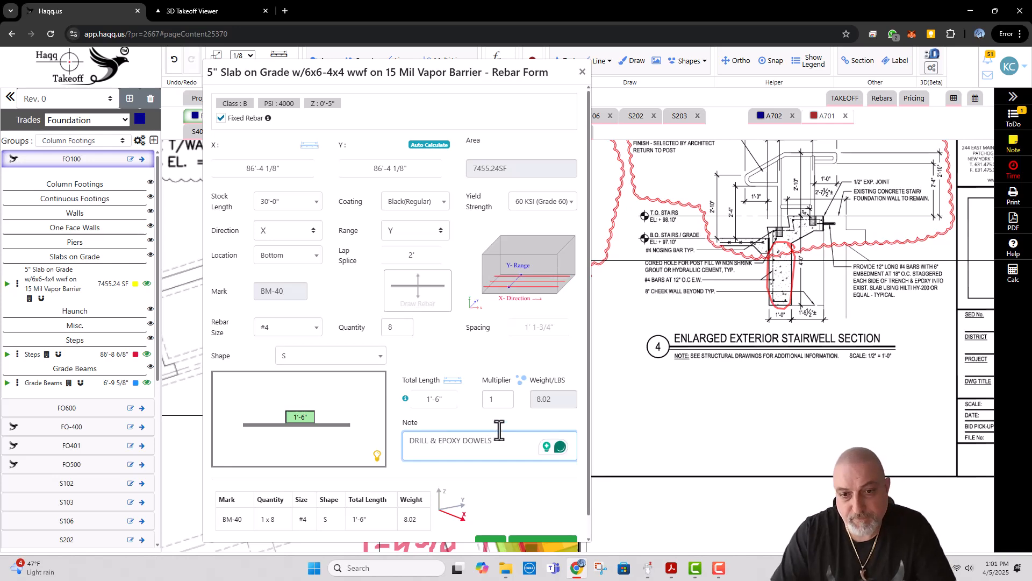
scroll(487, 467, down, 1)
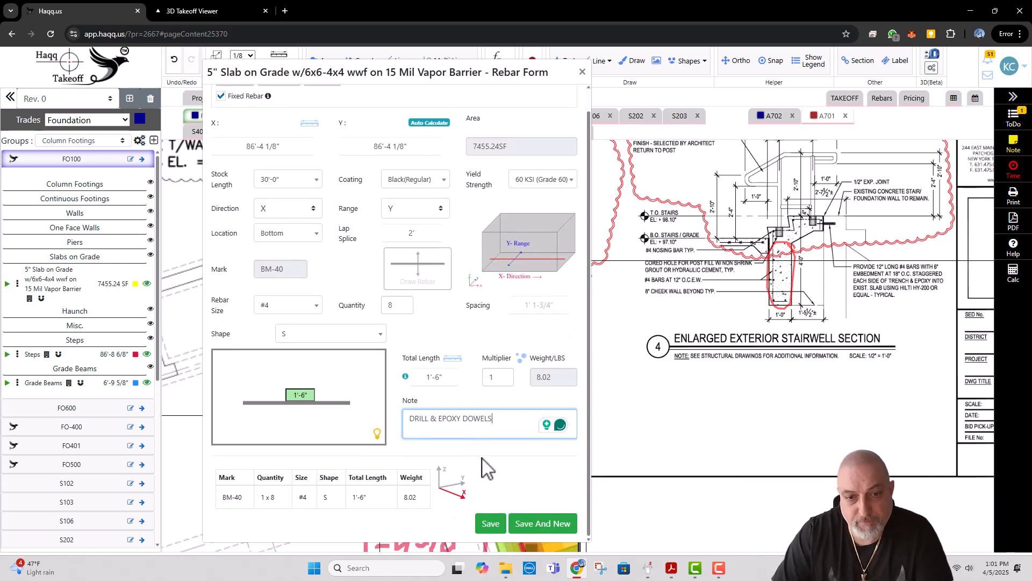
click(490, 523)
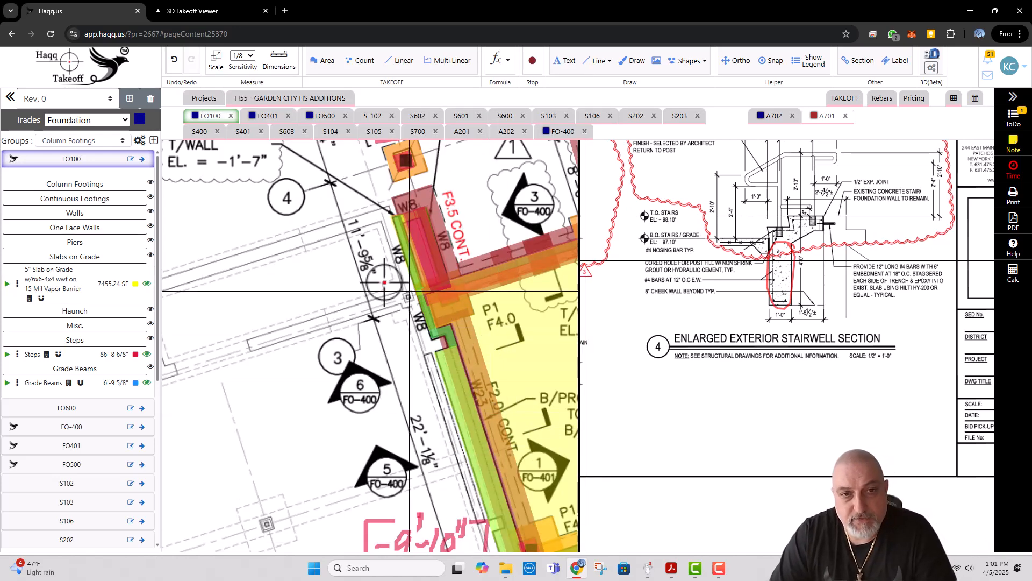
Step: Open sheet A202 and examine the addition's floor plan, including the exterior stairs and ramps around it
drag(442, 260, 345, 242)
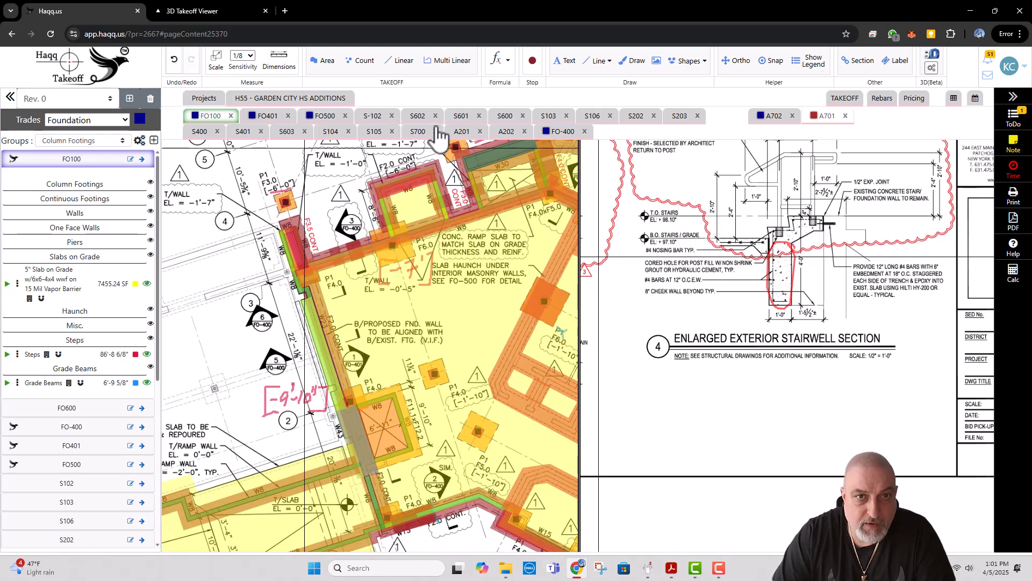
click(505, 131)
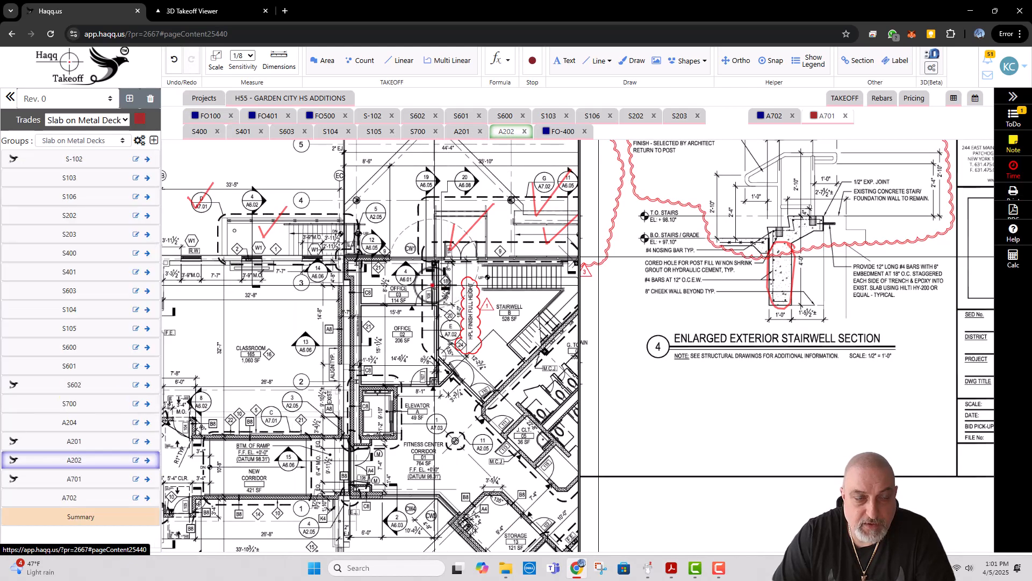
scroll(274, 244, down, 3)
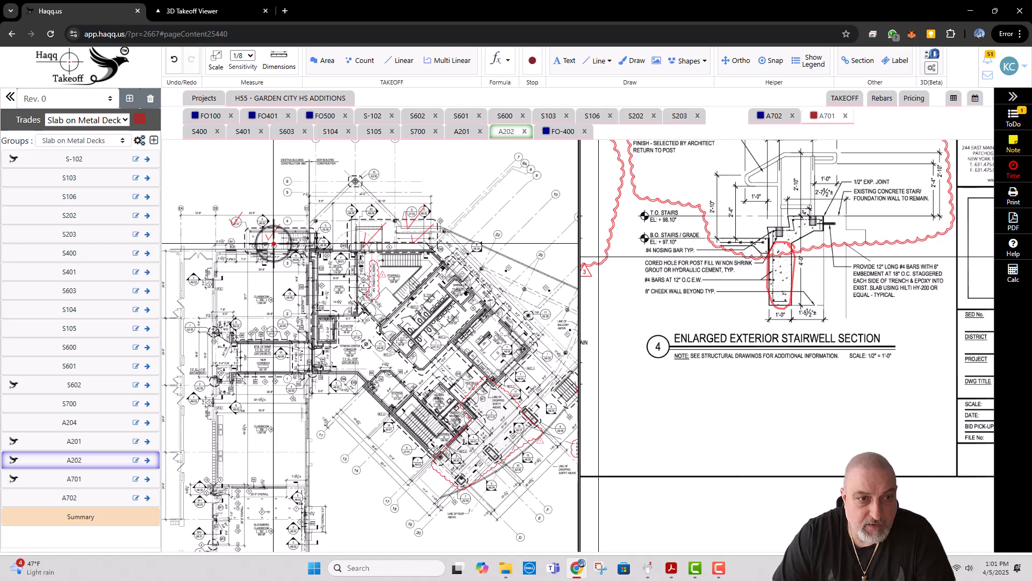
drag(452, 390, 404, 345)
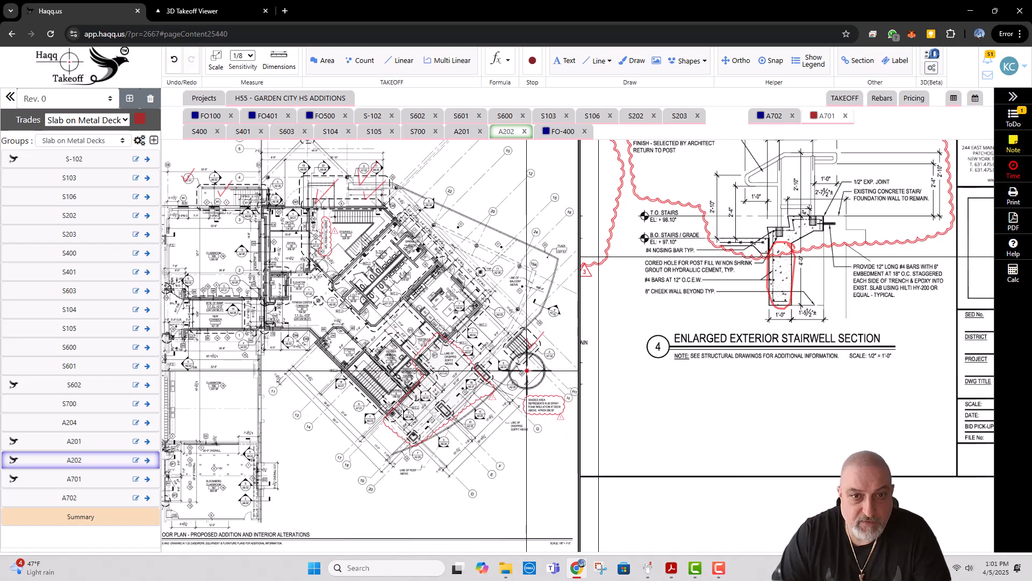
drag(383, 257, 392, 331)
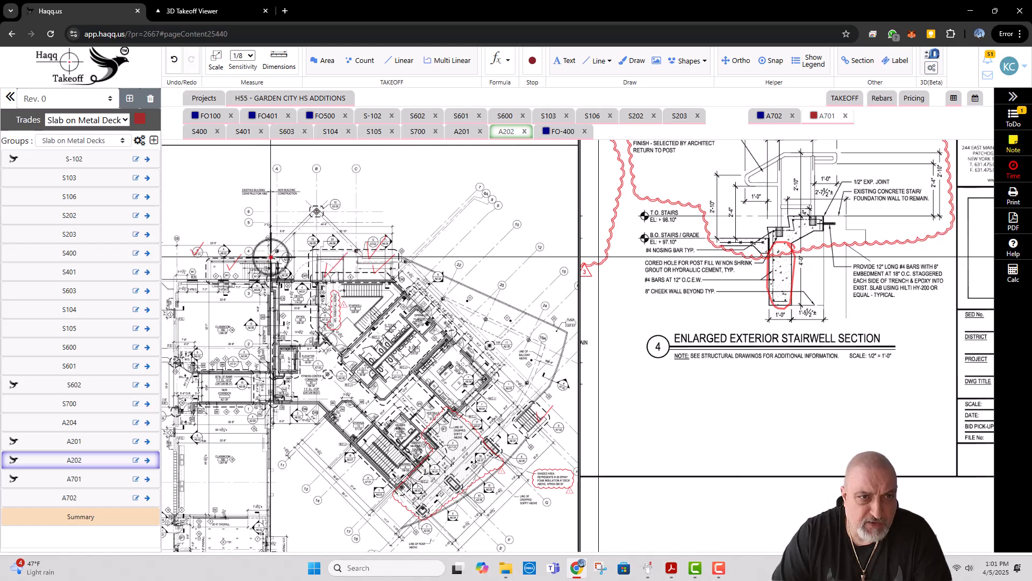
Step: Switch to CIVIL AN ARCHITECTURALS.pdf in Adobe Acrobat and look back from page 51 through the building sections to the civil sheets
click(670, 571)
click(670, 571)
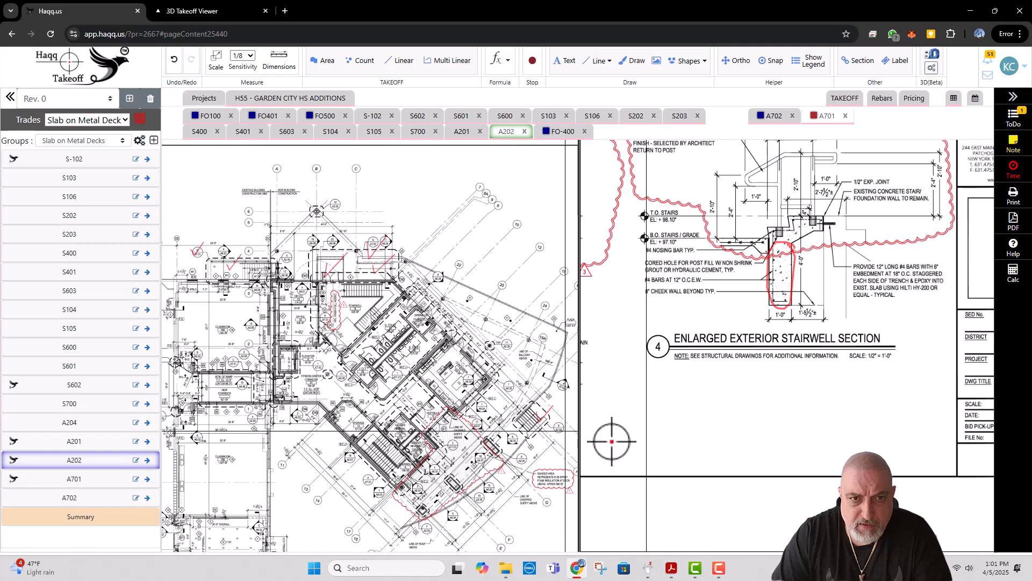
click(671, 568)
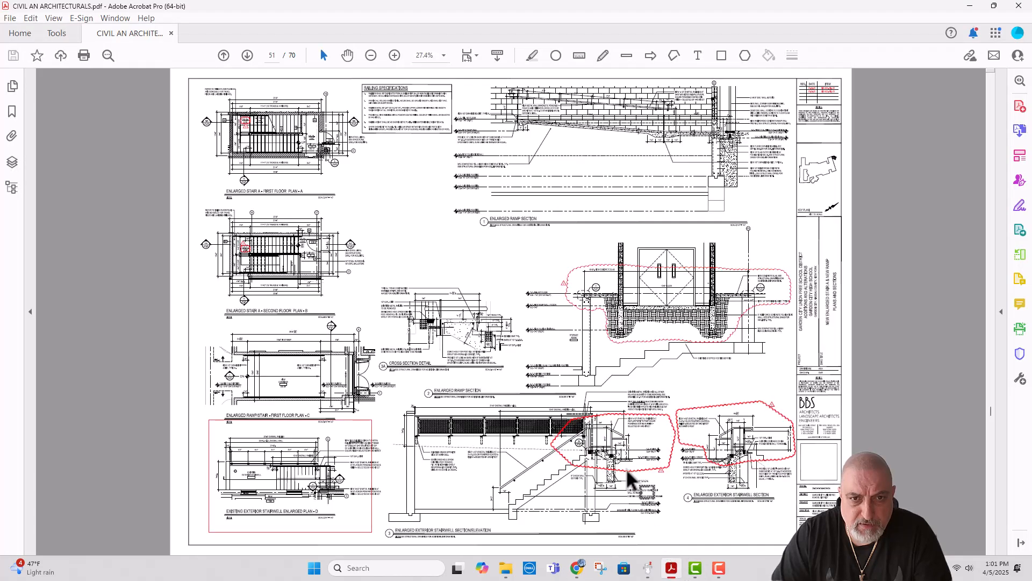
scroll(578, 342, up, 4)
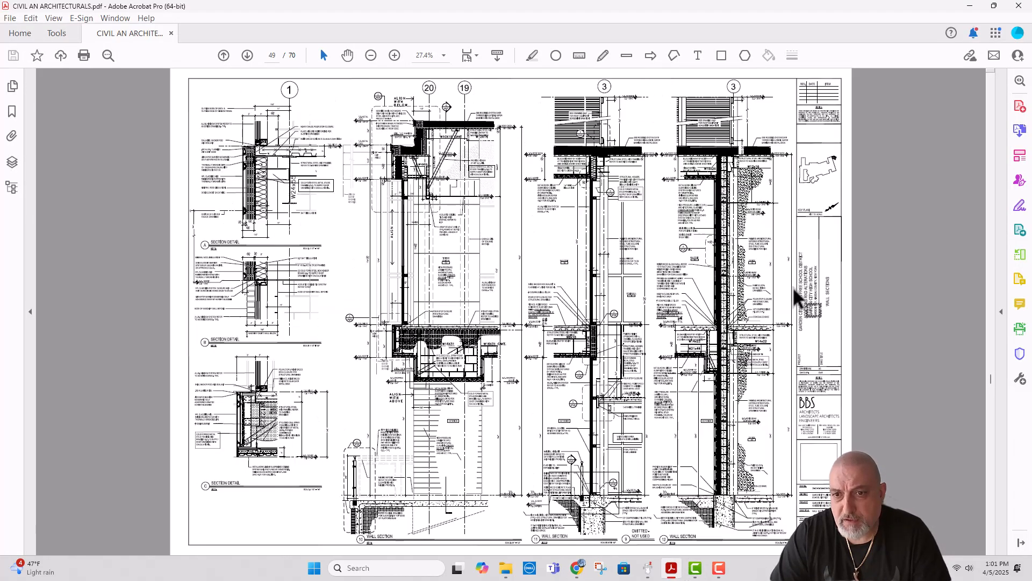
scroll(809, 285, up, 8)
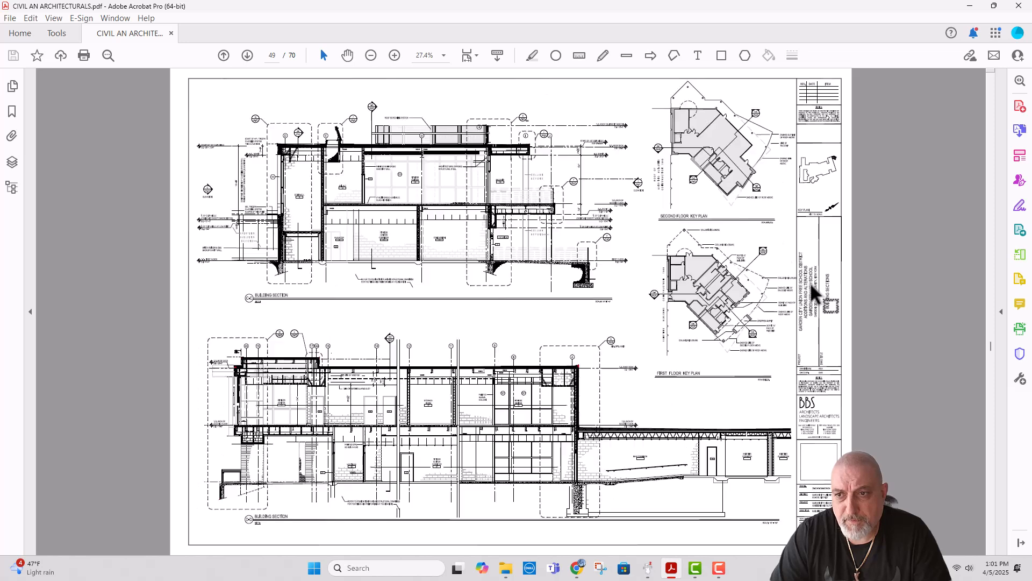
drag(991, 350, 991, 210)
scroll(660, 256, up, 5)
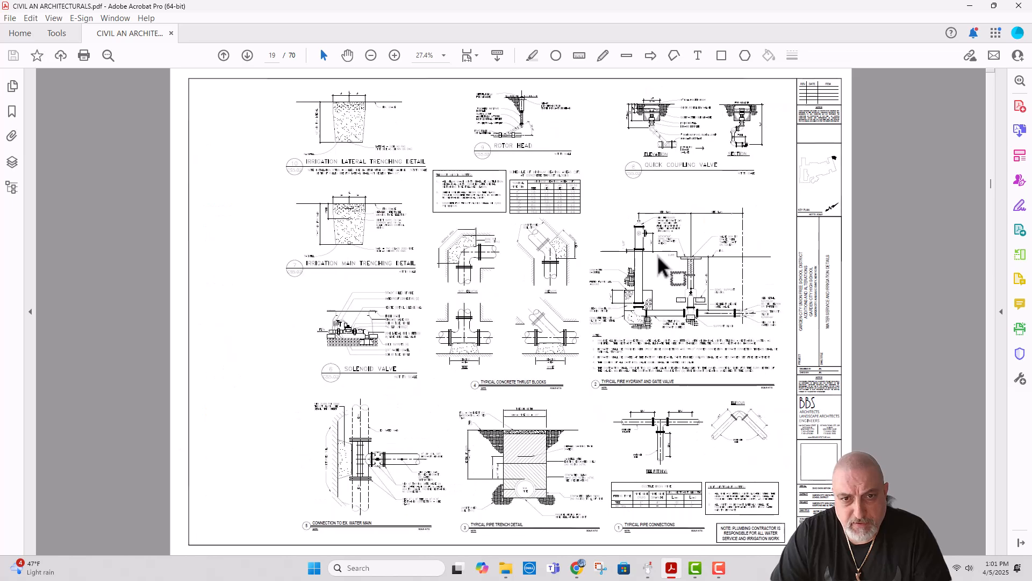
scroll(660, 258, up, 2)
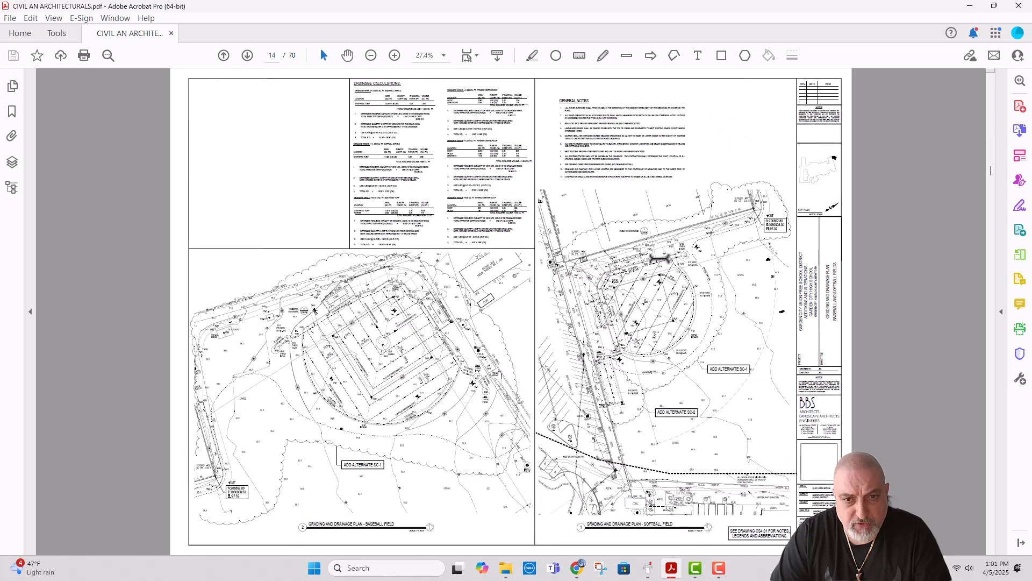
scroll(536, 270, up, 3)
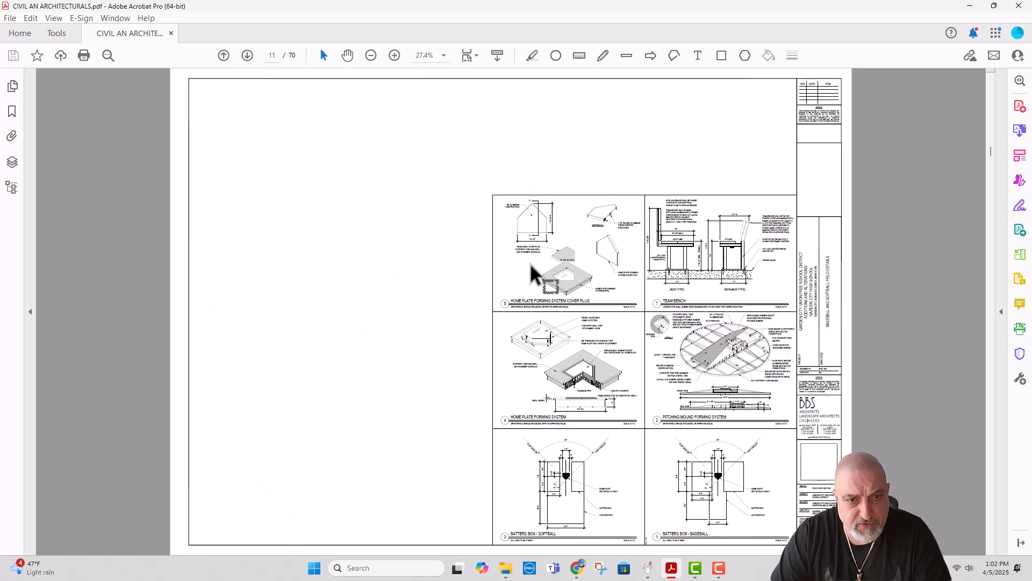
scroll(508, 277, up, 2)
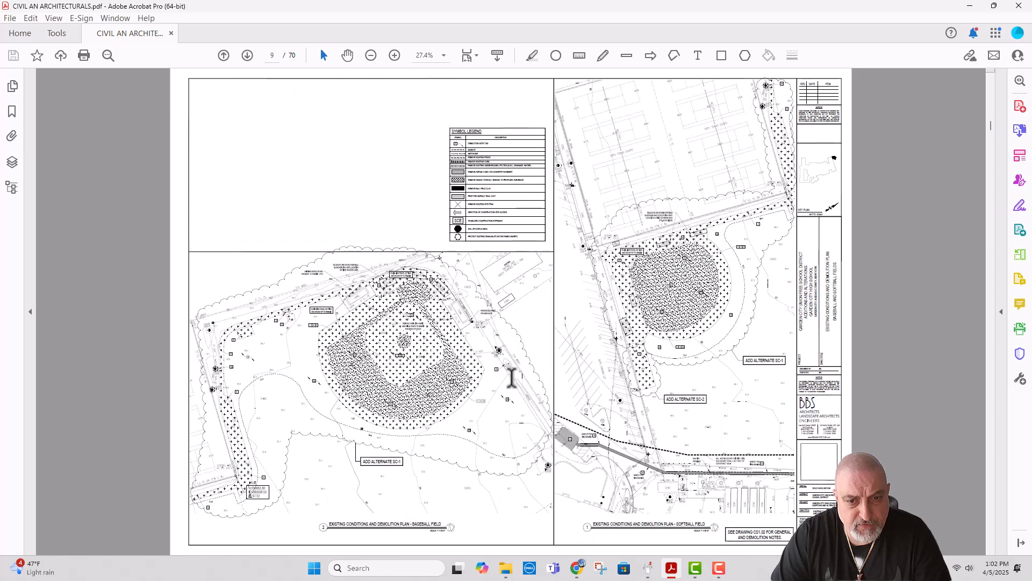
Step: Return to Haqq Takeoff, inspect the exterior area outside stairwell B on A202, and activate sheet FO100
click(569, 572)
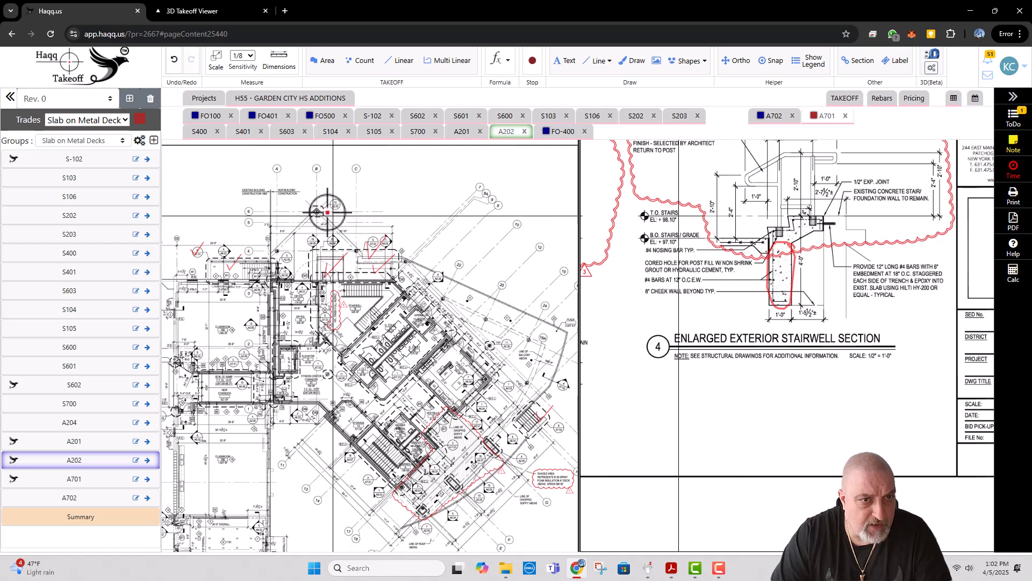
scroll(316, 275, up, 3)
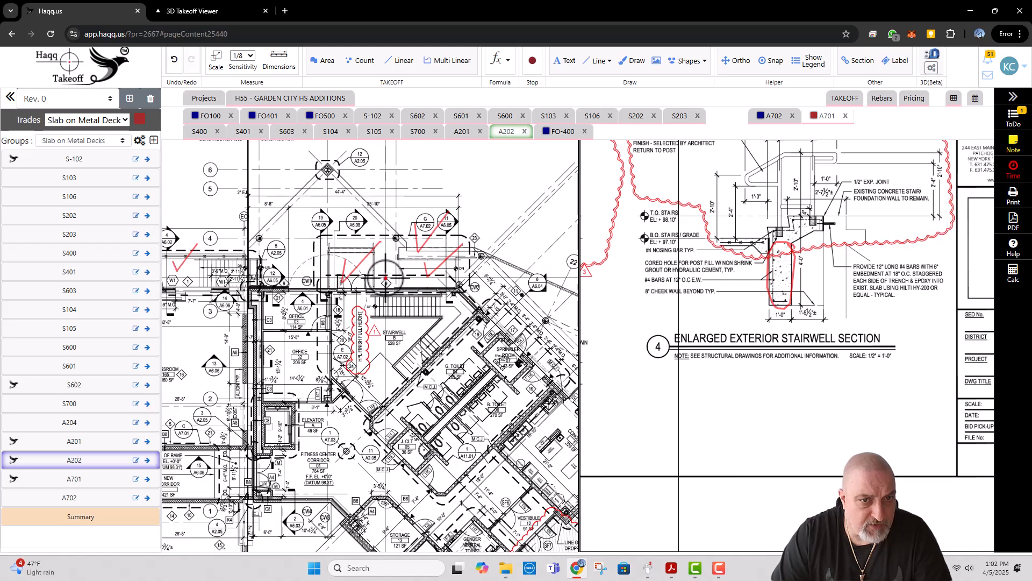
click(215, 119)
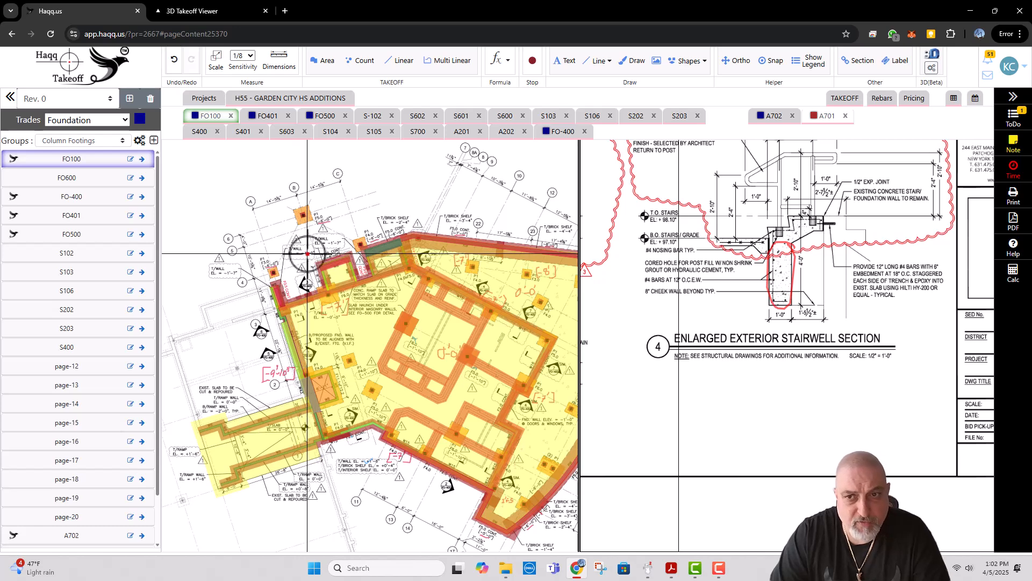
Step: Switch to Adobe Acrobat, examine the Fitness Center Addition enlargement on page 8's Alignment and Schedule Plan, and go to page 9's pavement schedule
click(671, 572)
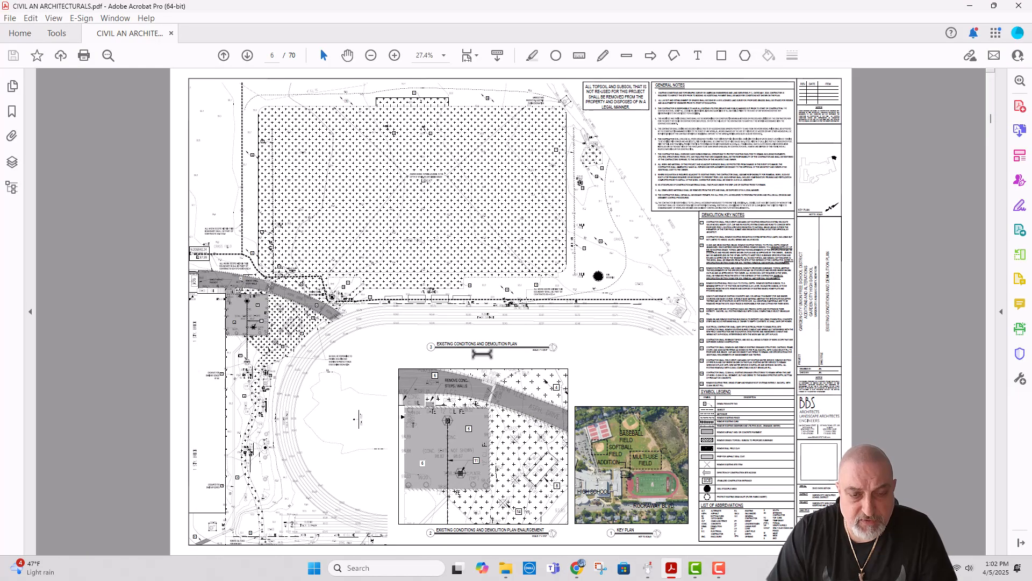
scroll(481, 359, up, 1)
scroll(480, 355, up, 1)
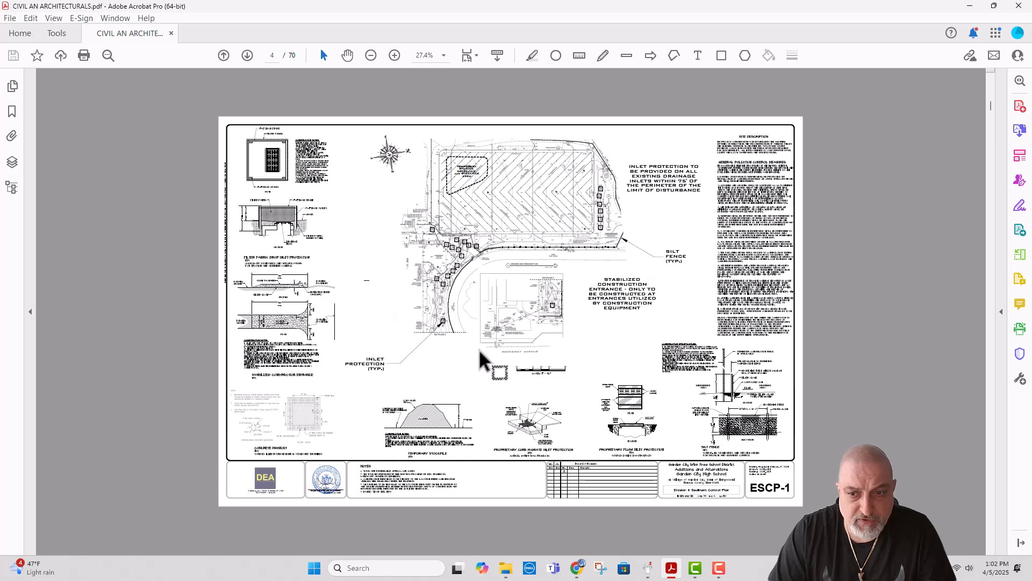
scroll(481, 355, down, 3)
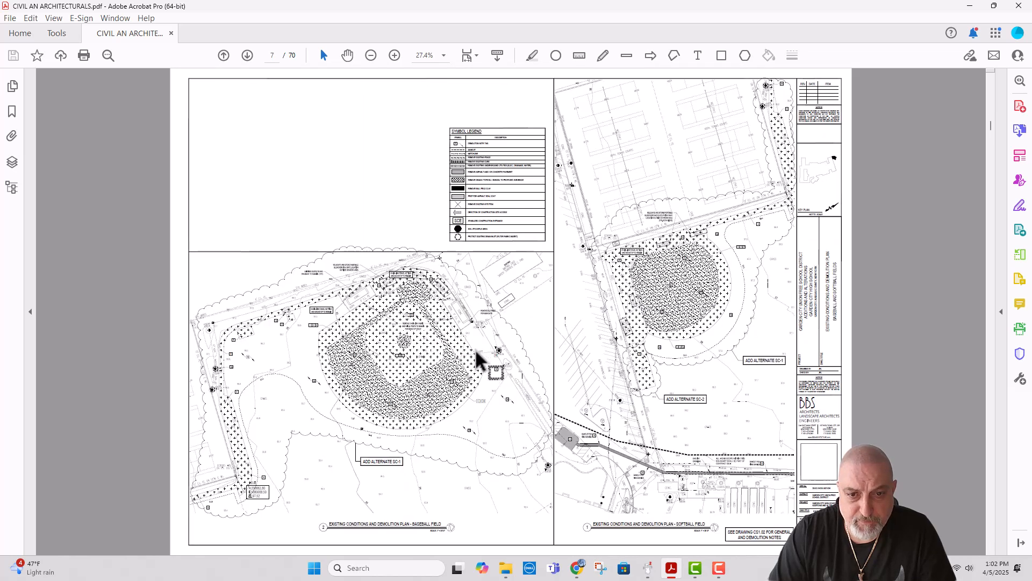
scroll(479, 357, down, 1)
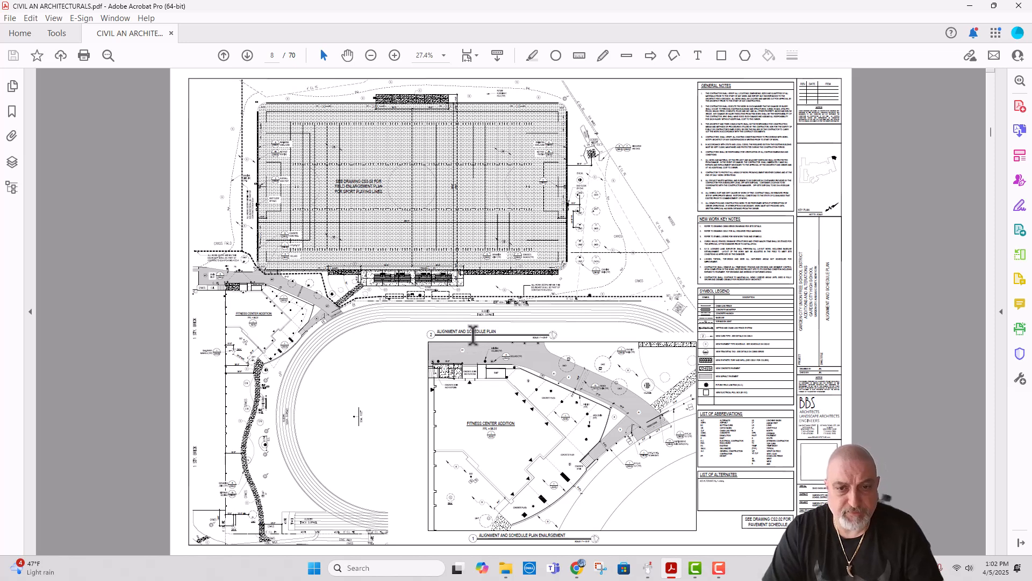
scroll(484, 440, up, 2)
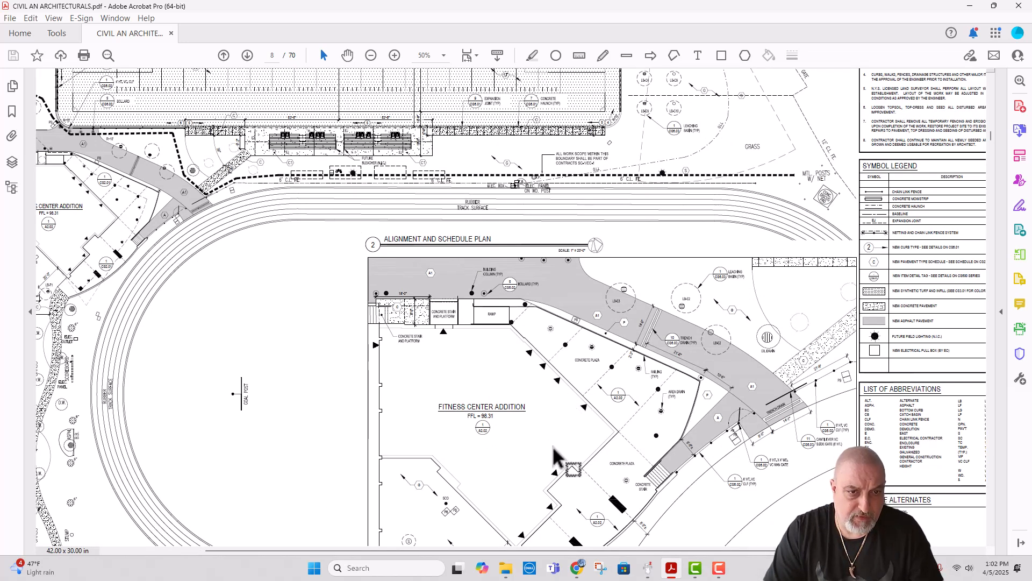
scroll(544, 437, down, 3)
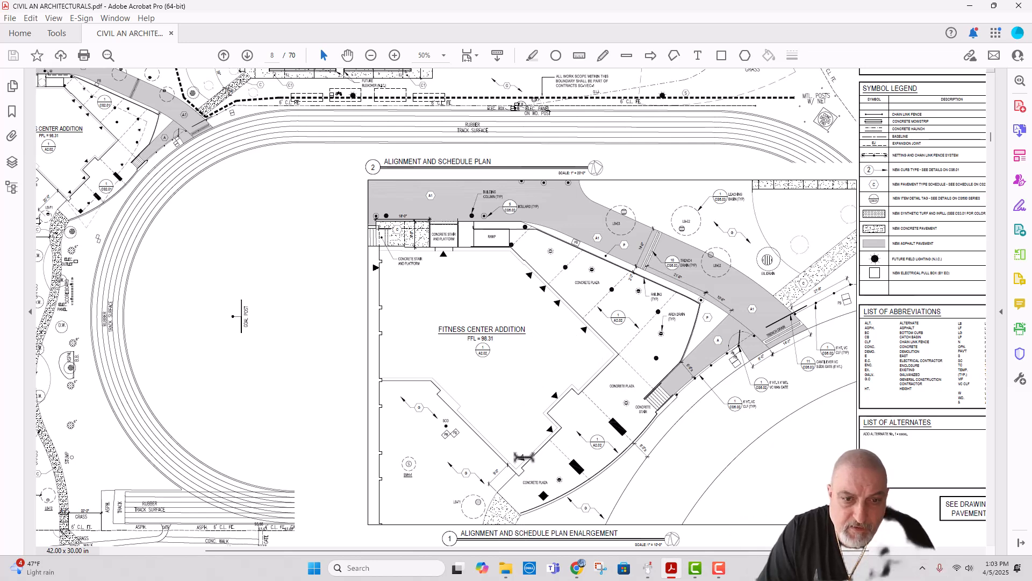
key(ctrl+0)
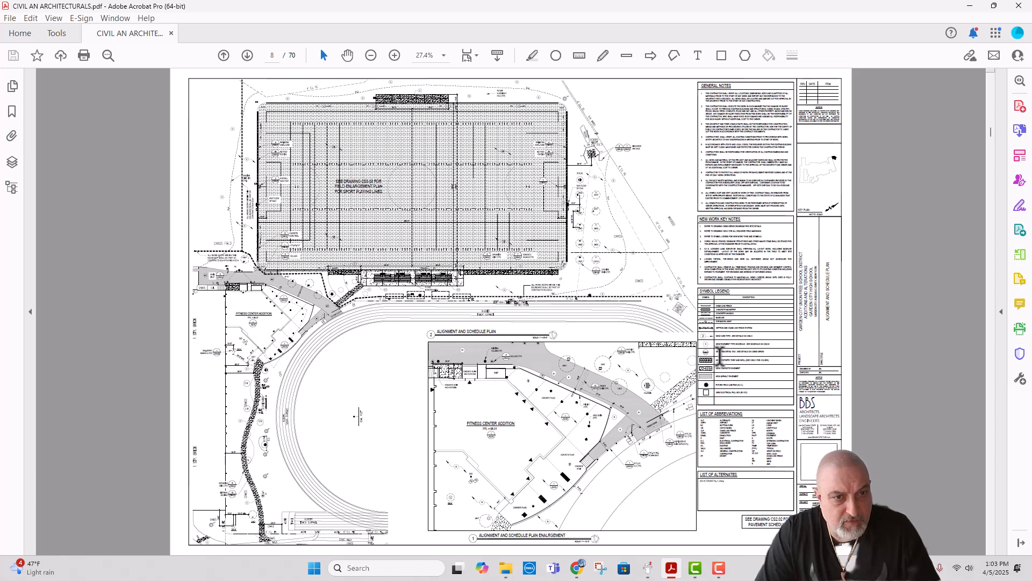
scroll(575, 299, down, 1)
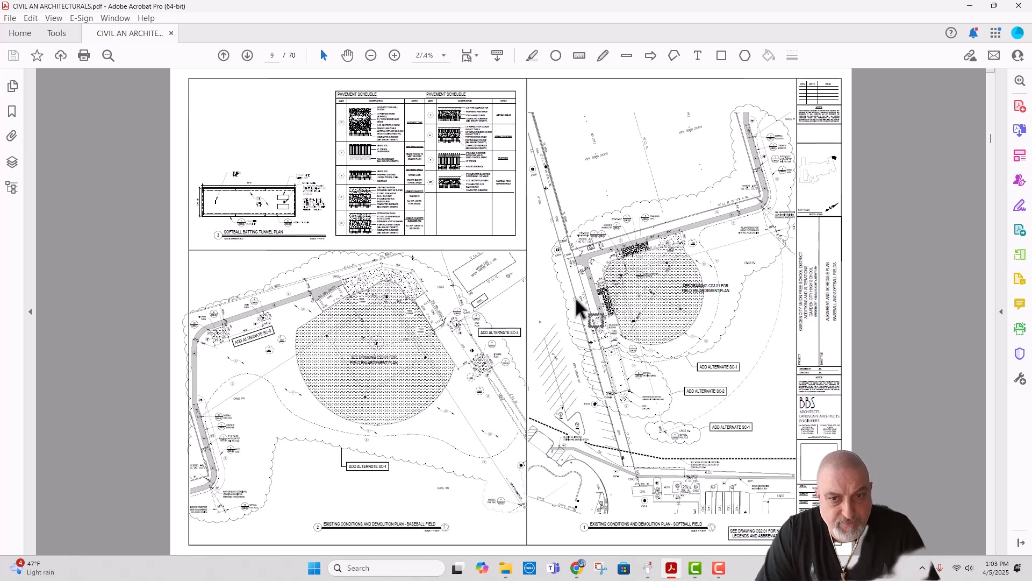
Step: Check page 10's field enlargement plans and return to page 8 to examine the paving, stairs and ramp around the Fitness Center Addition
scroll(575, 299, down, 1)
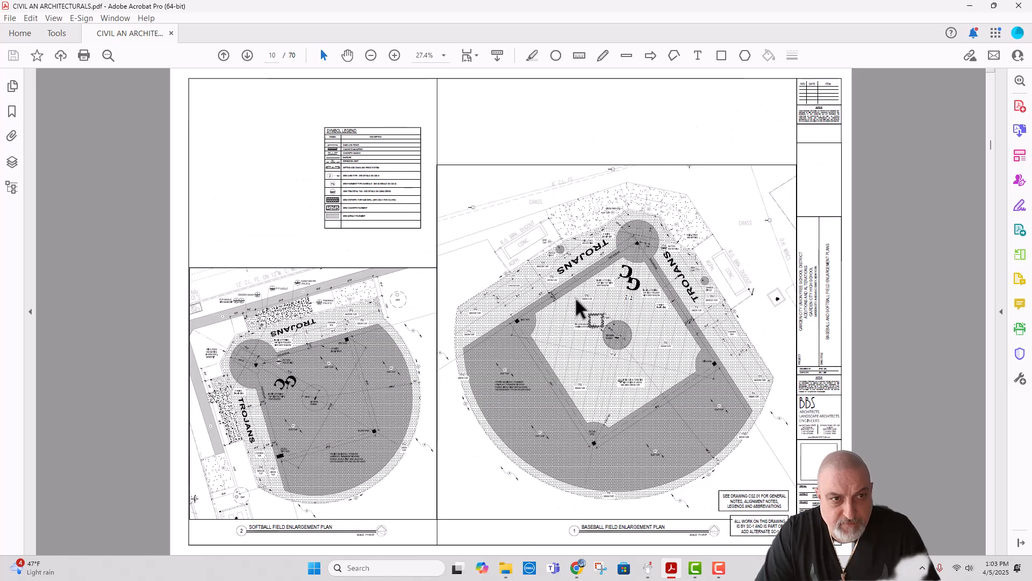
scroll(577, 306, up, 1)
scroll(573, 310, up, 1)
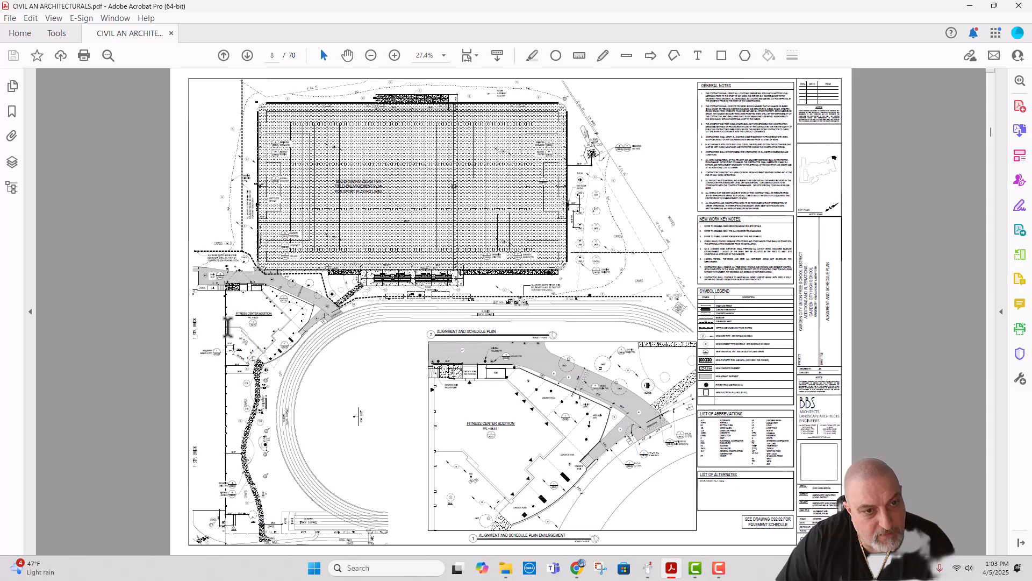
scroll(228, 326, up, 2)
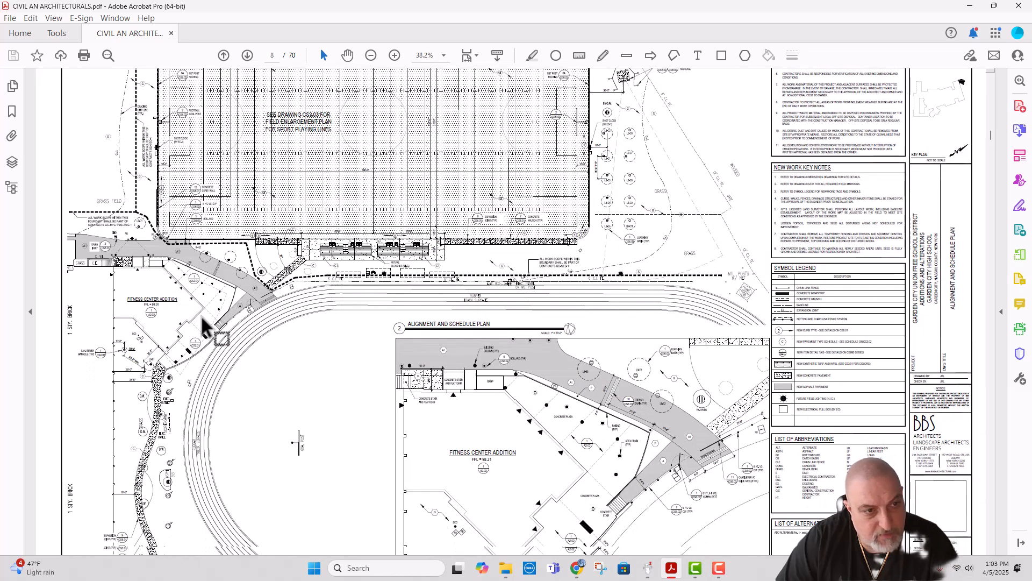
scroll(110, 295, up, 2)
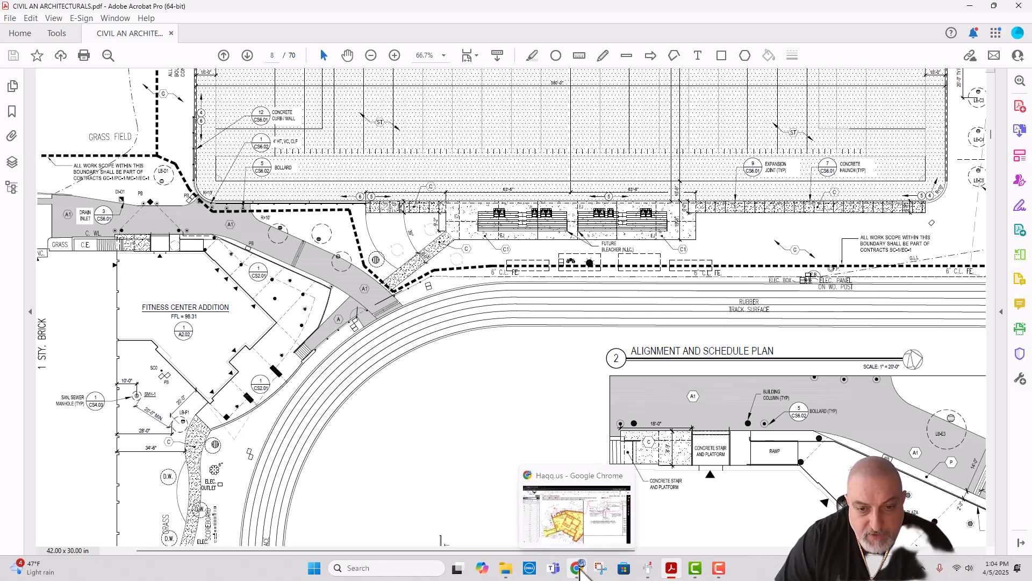
Step: Switch back to Haqq Takeoff and review FO100's foundation takeoff, including the small exterior foundation near grid line C
click(581, 572)
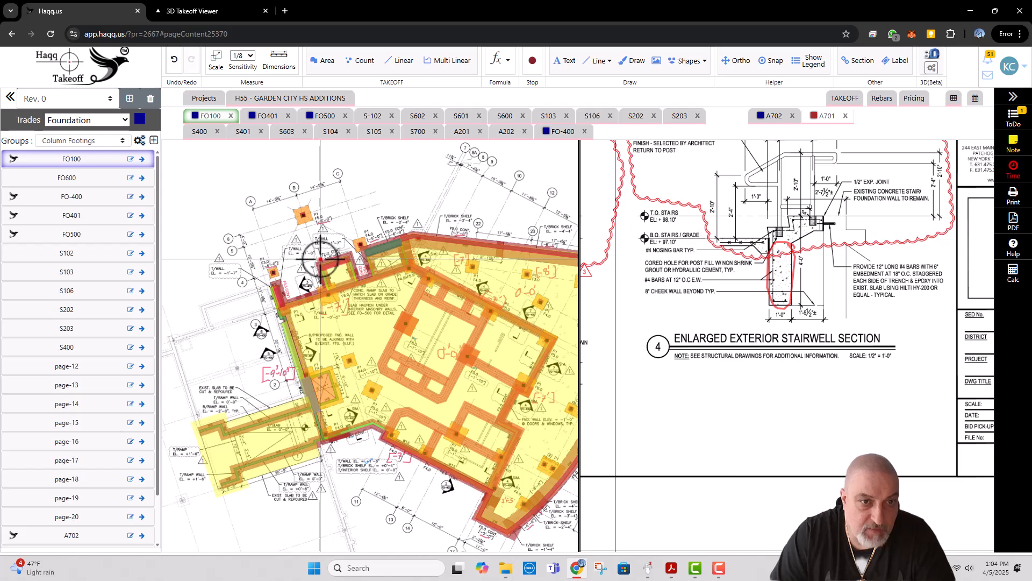
scroll(358, 260, up, 2)
scroll(360, 260, up, 1)
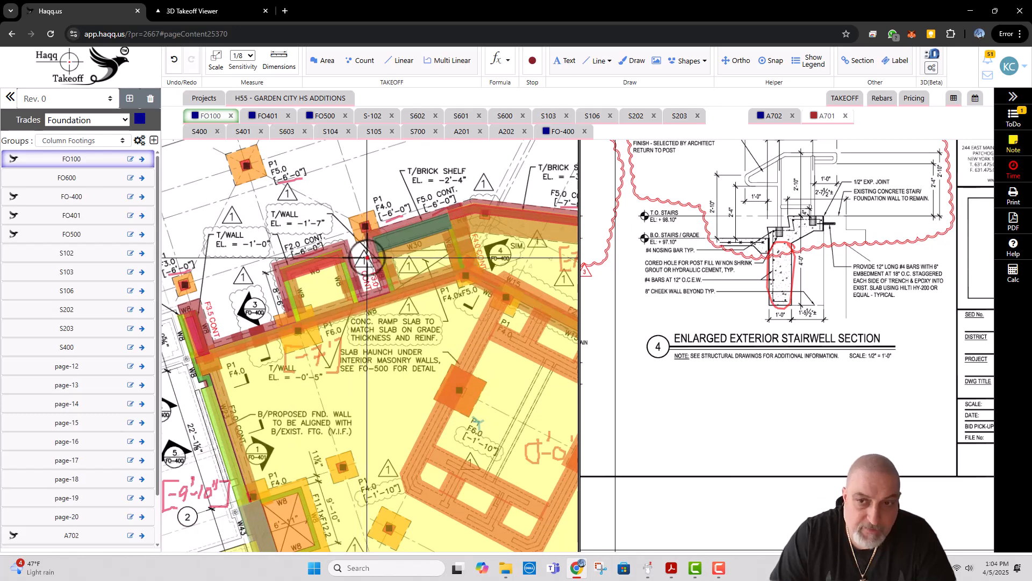
scroll(318, 257, down, 2)
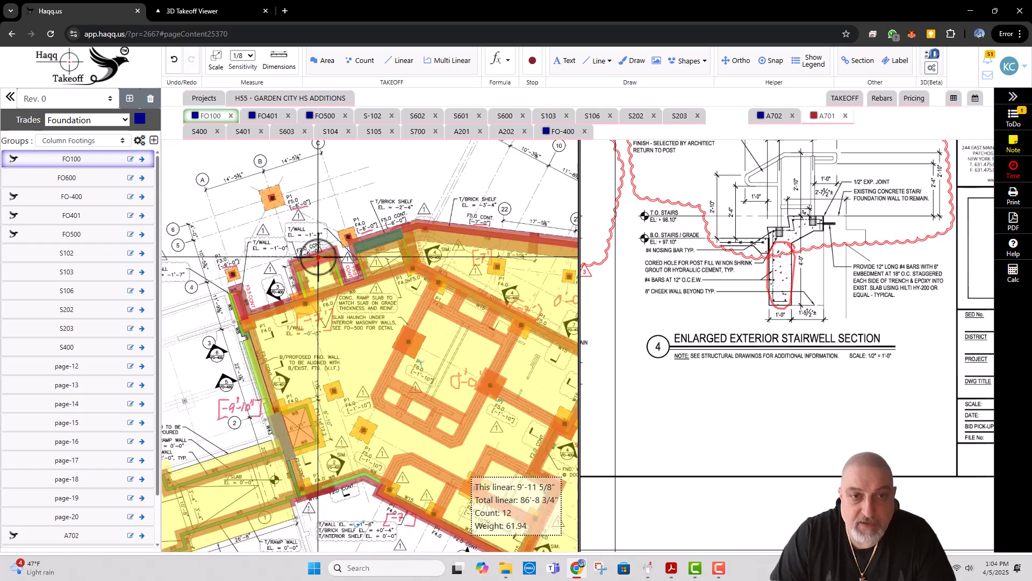
scroll(317, 257, down, 1)
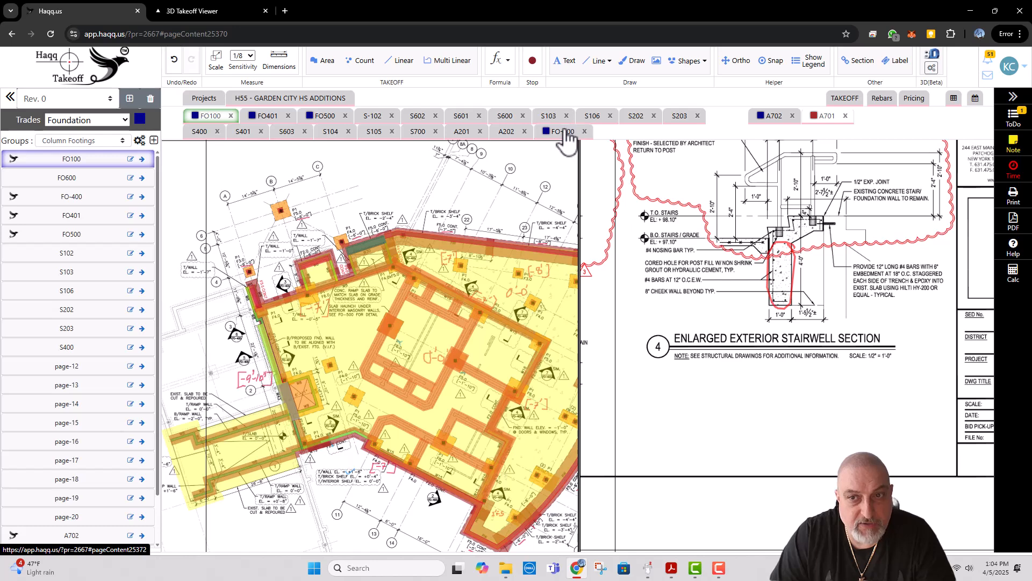
scroll(322, 253, down, 2)
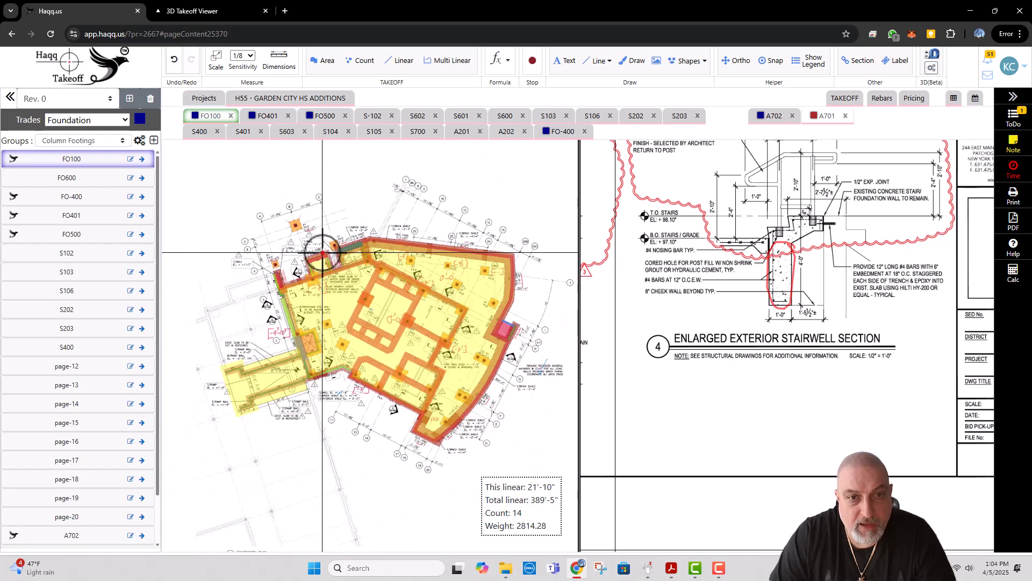
scroll(304, 260, up, 2)
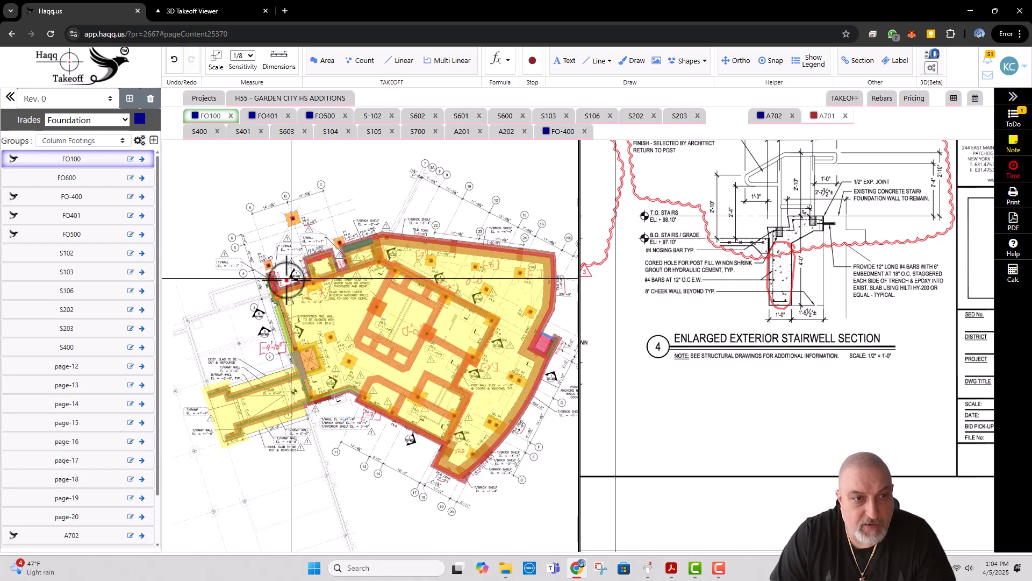
scroll(287, 279, down, 3)
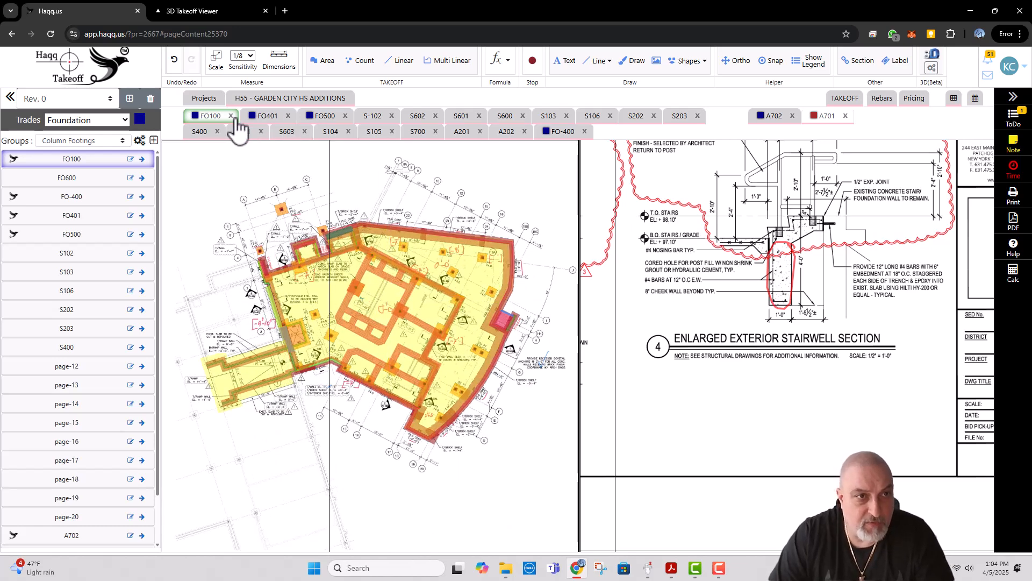
Step: Open sheet S-102 from the Slab on Metal Deck trade and close the A701 and A702 sheets shown beside it
click(283, 100)
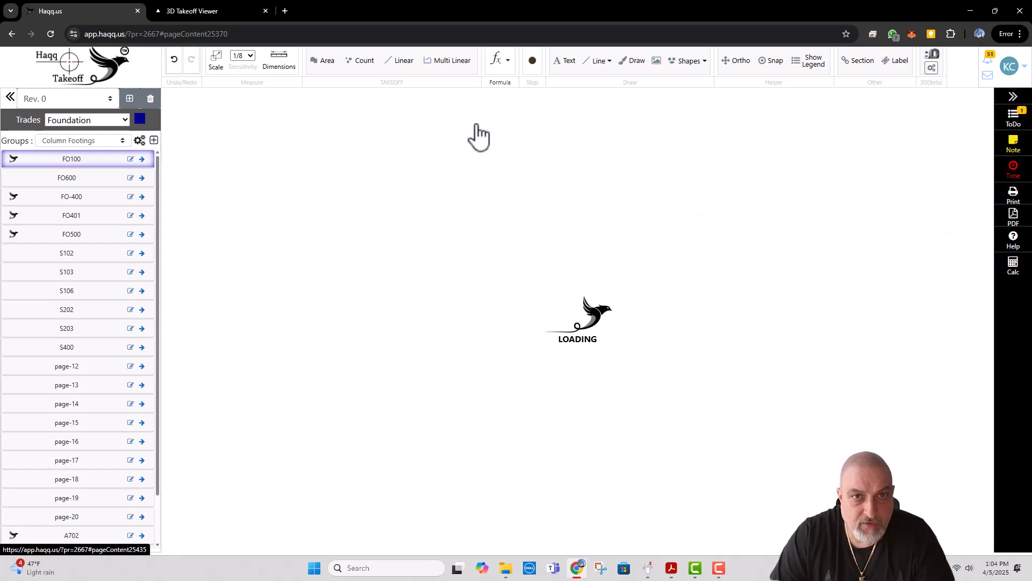
click(554, 155)
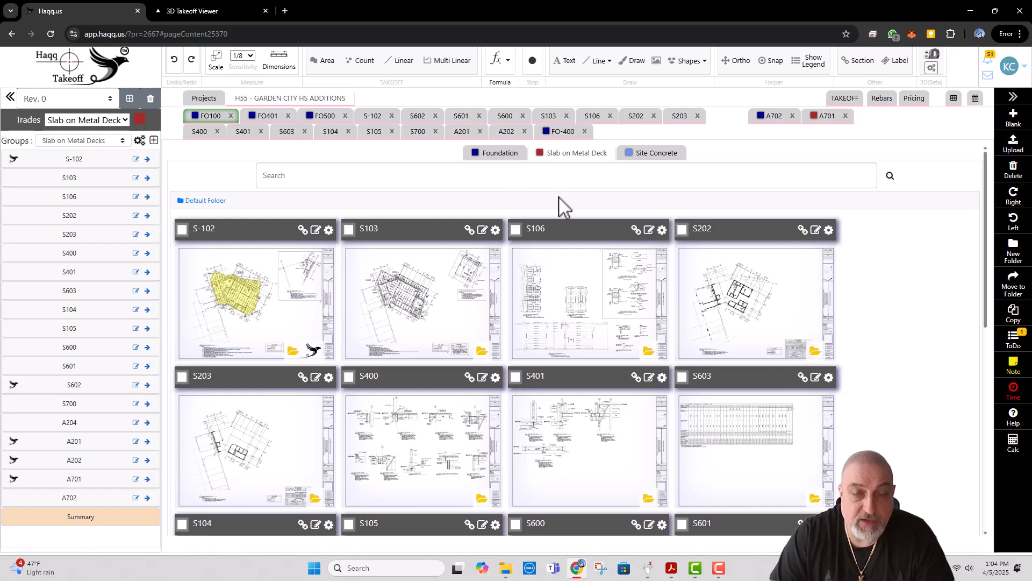
click(254, 290)
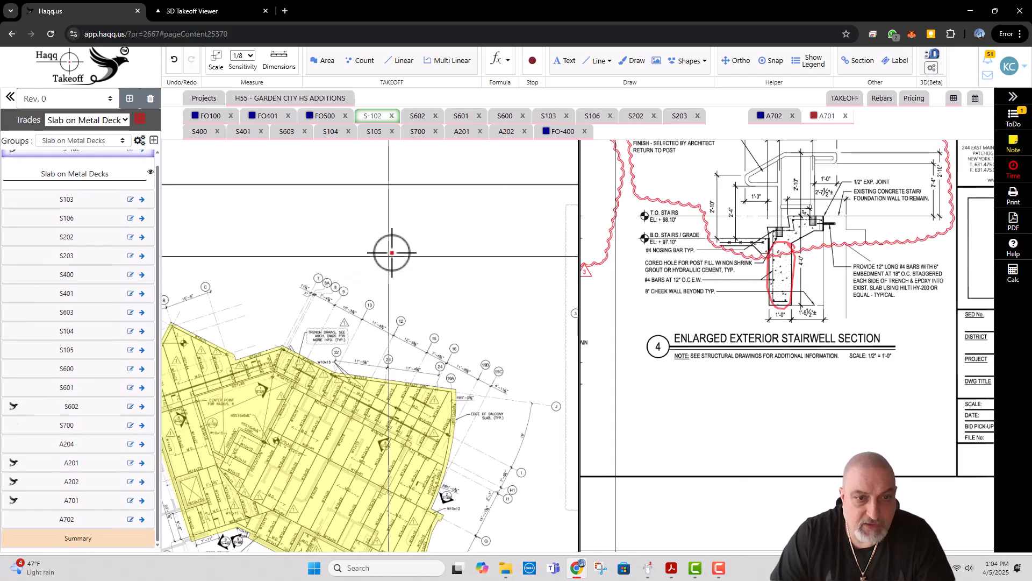
scroll(371, 325, up, 3)
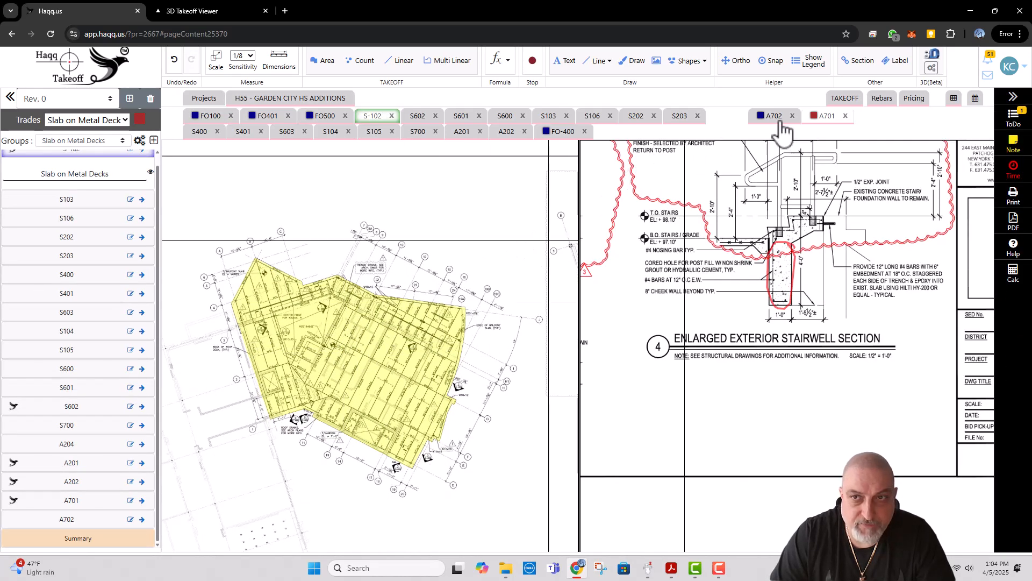
click(845, 115)
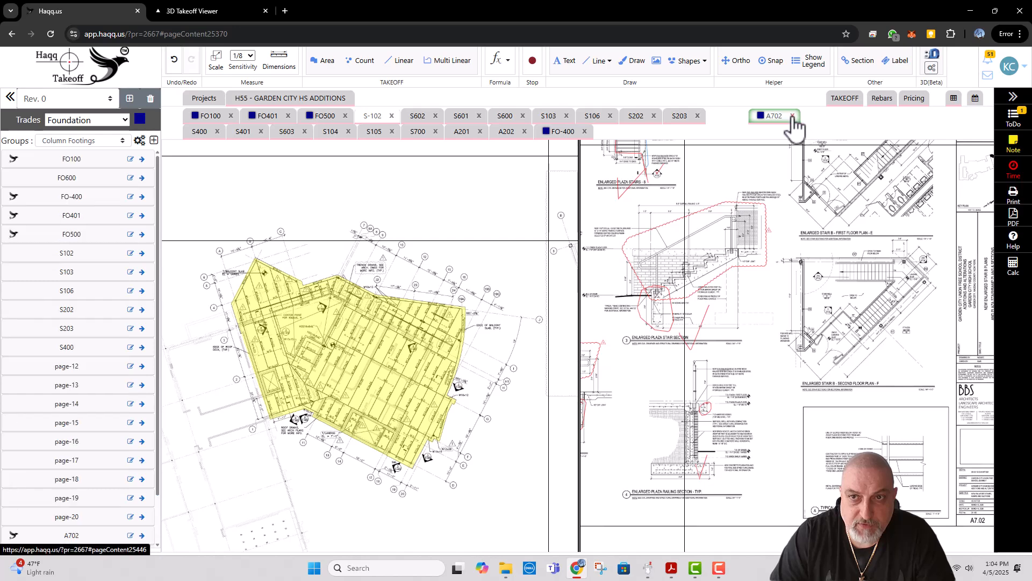
click(792, 116)
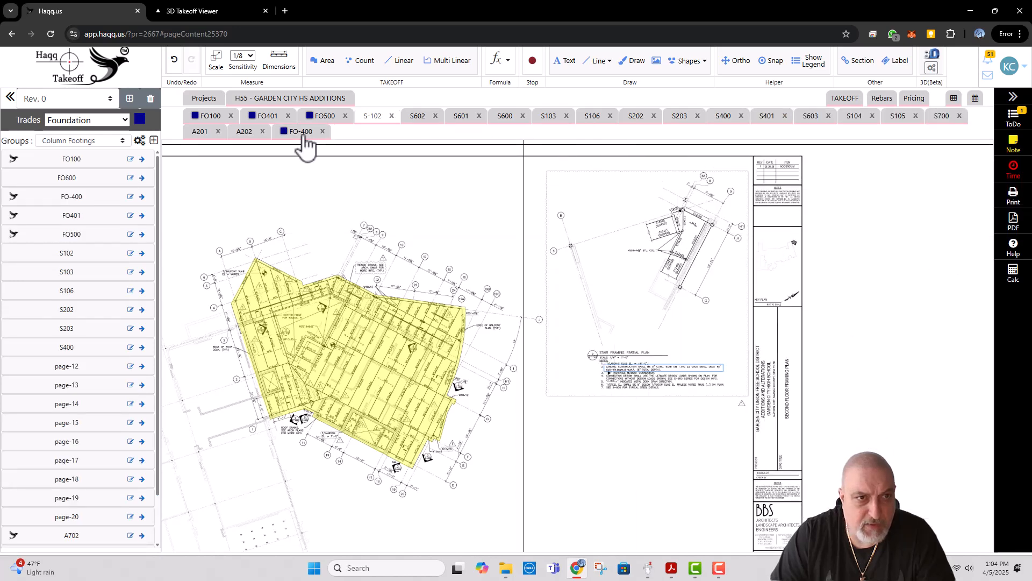
Step: Open sheet A701 from the project's Foundation trade
click(249, 101)
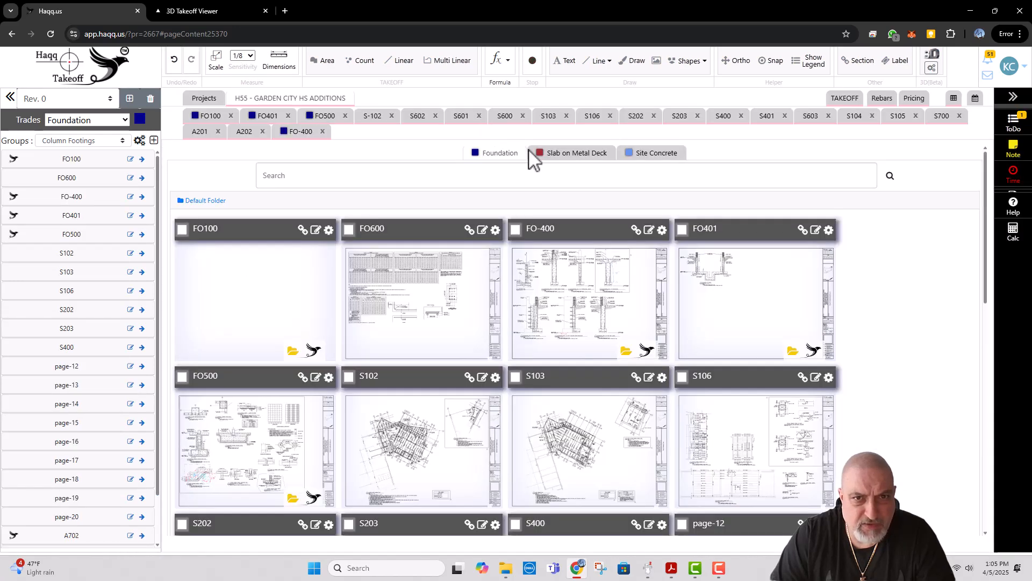
scroll(546, 317, down, 2)
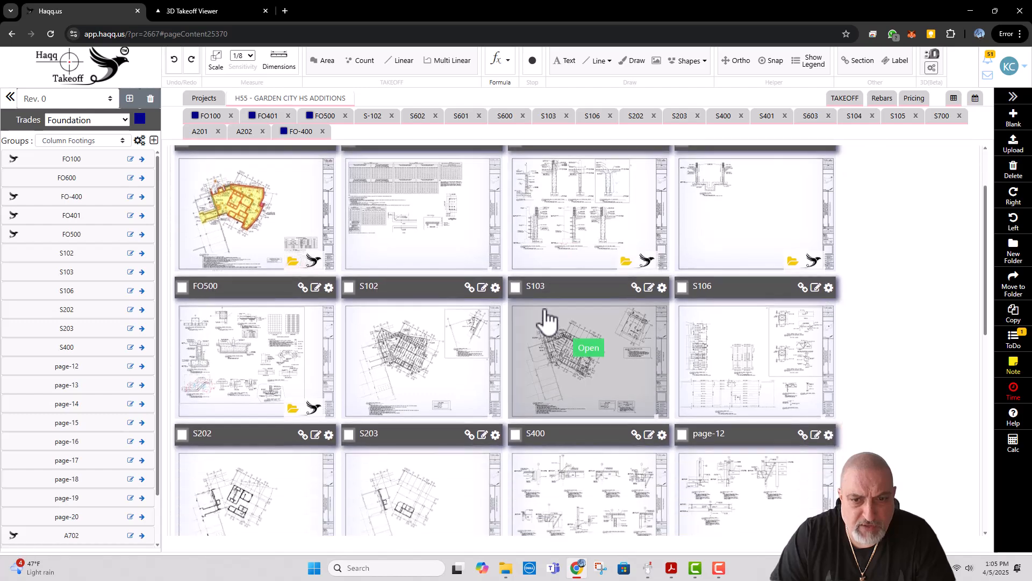
scroll(546, 317, down, 10)
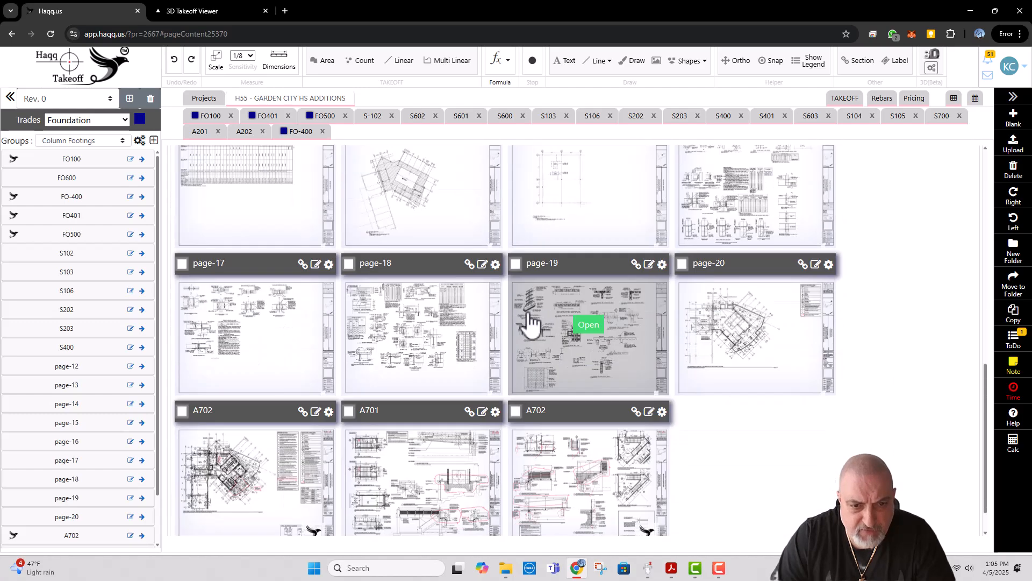
click(424, 433)
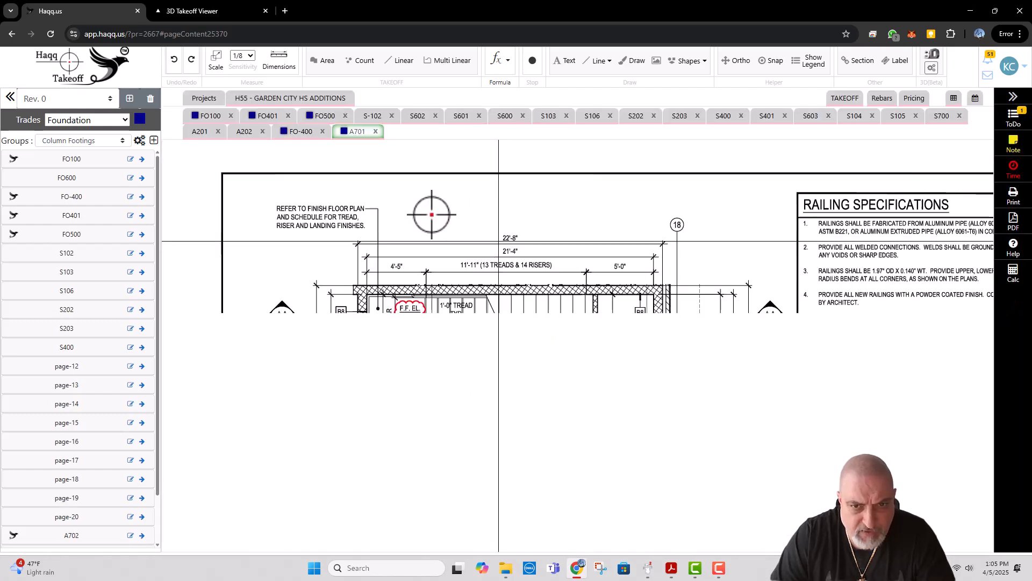
Step: Examine A701's enlarged stair A and ramp plans, the existing exterior stairwell plan and the related sections
scroll(386, 216, down, 3)
drag(495, 347, 458, 206)
mouse_move(454, 338)
mouse_down()
mouse_move(449, 236)
mouse_move(419, 353)
mouse_move(403, 204)
mouse_up()
drag(419, 285, 401, 204)
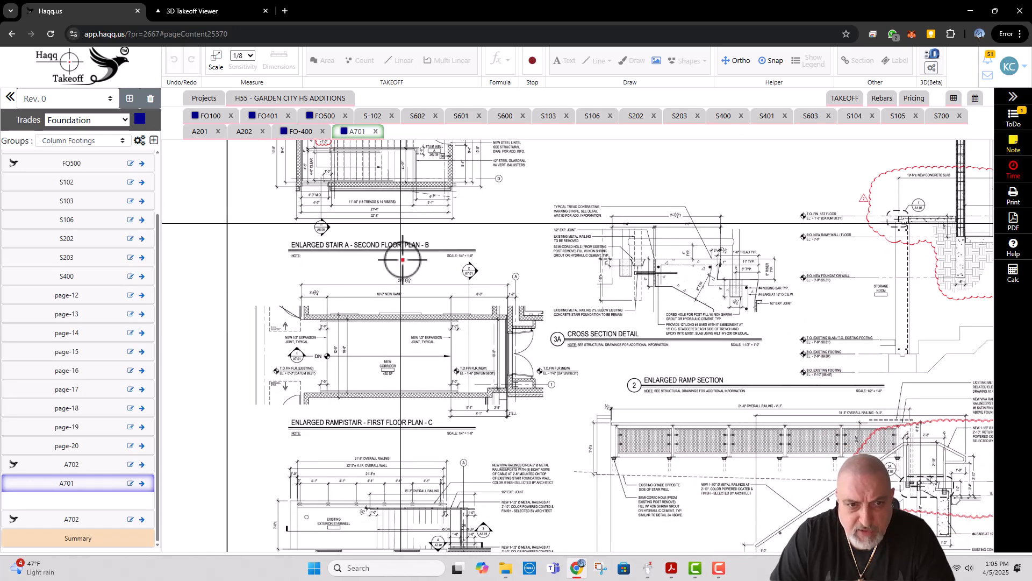
drag(402, 282, 389, 198)
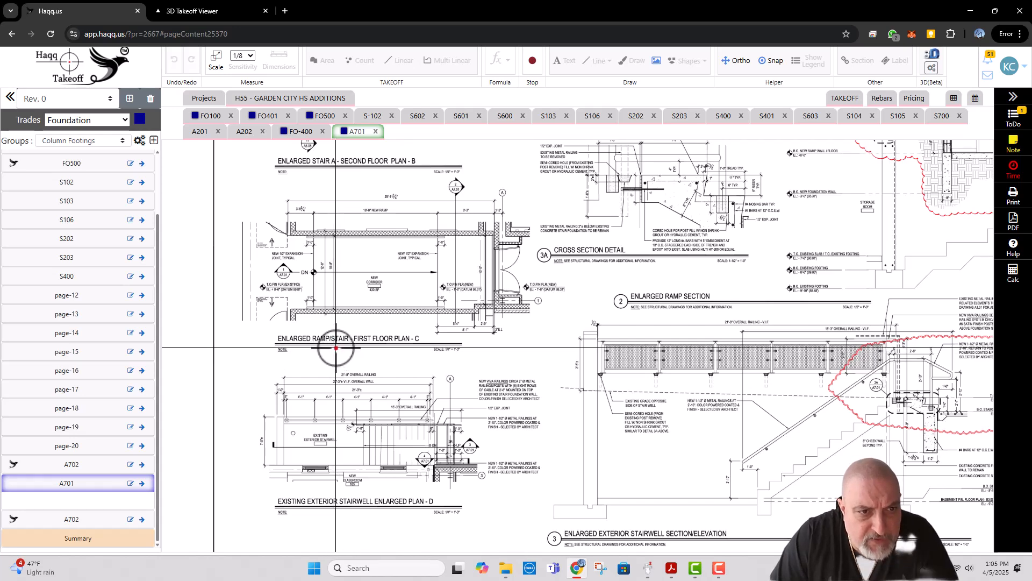
scroll(311, 346, down, 5)
drag(568, 258, 581, 330)
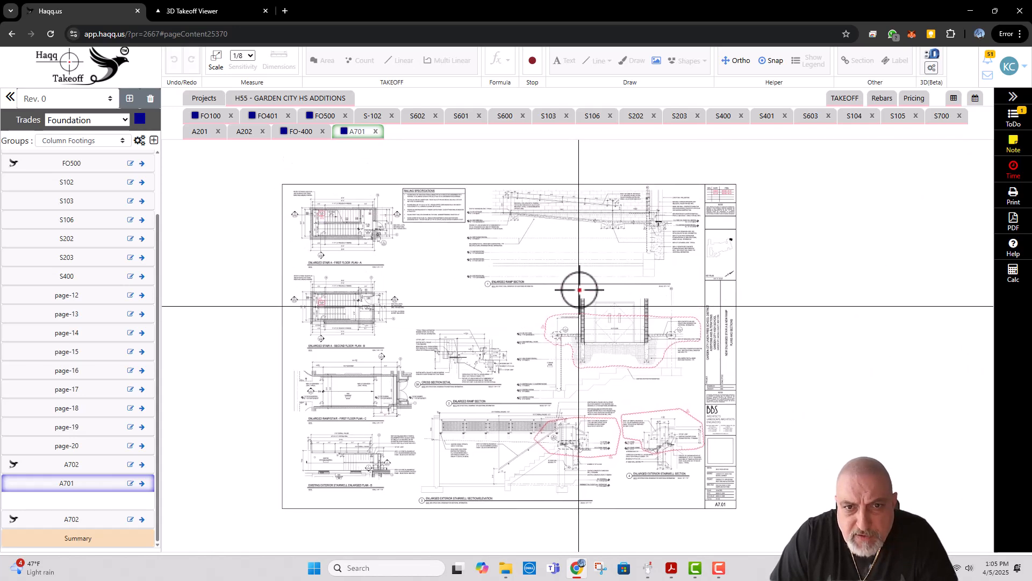
scroll(586, 242, up, 2)
Step: Check the FO100 foundation plan against A701's enlarged stair, ramp and exterior stairwell details
click(205, 116)
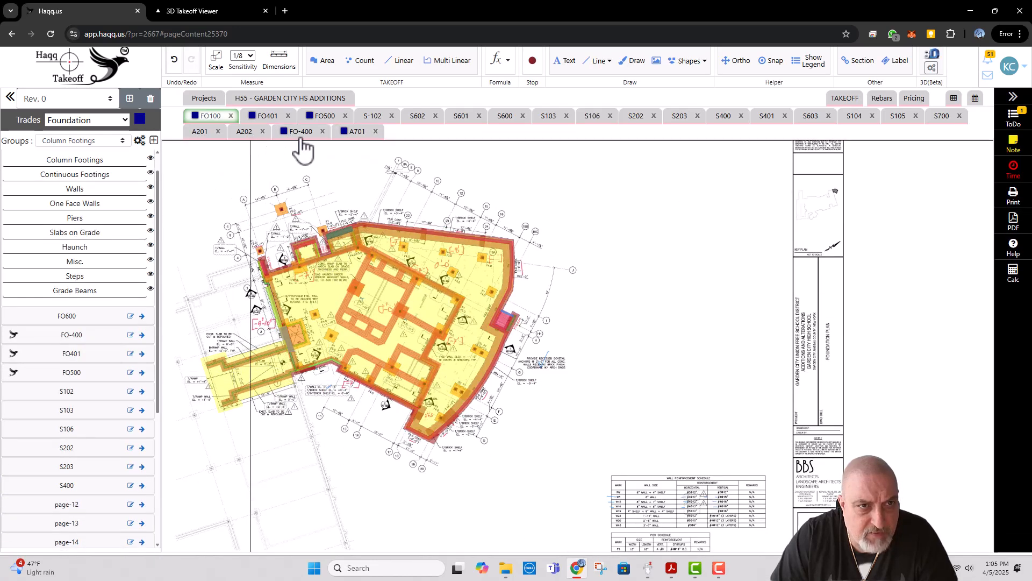
click(357, 135)
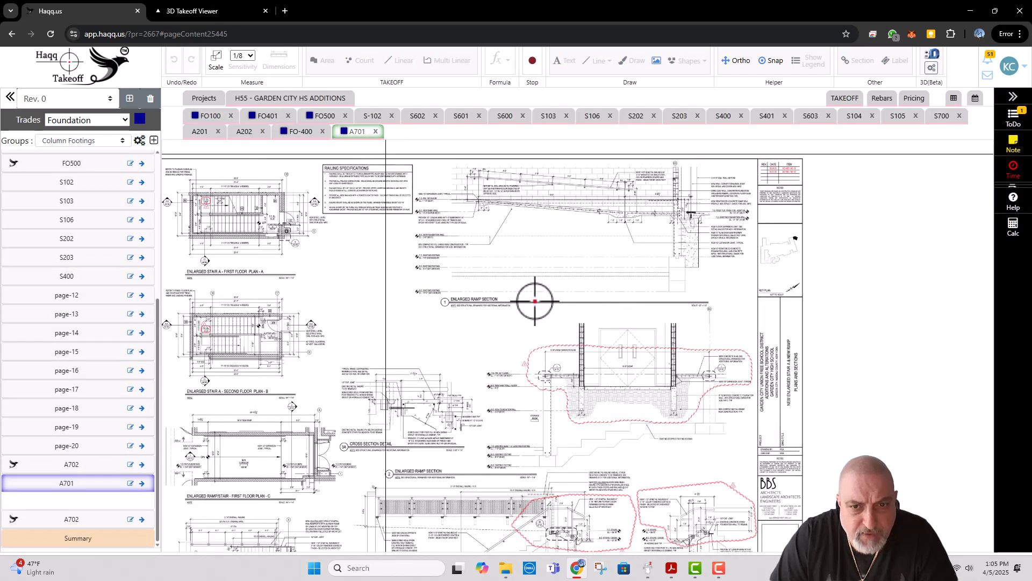
scroll(634, 377, down, 3)
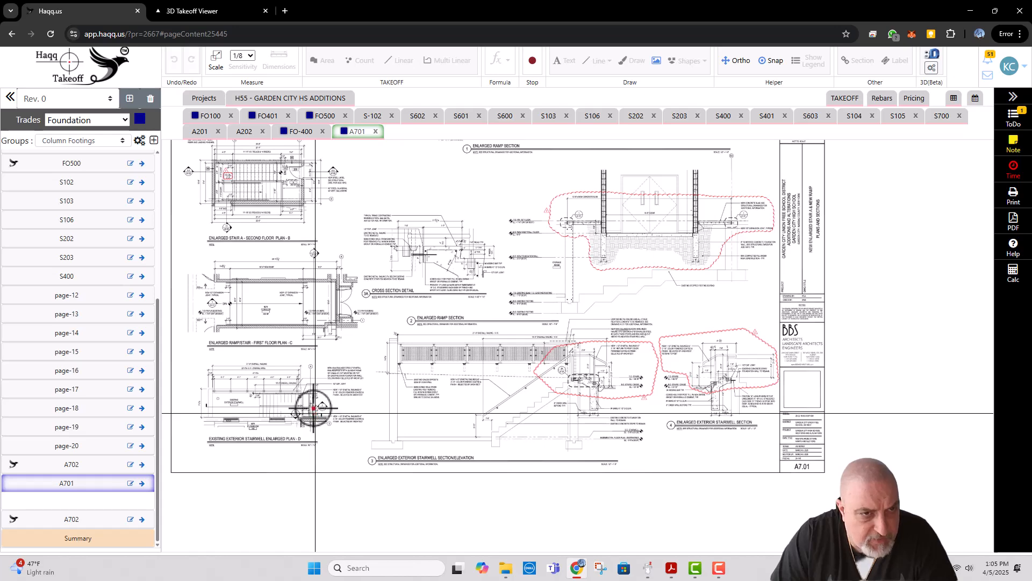
drag(299, 283, 384, 381)
drag(356, 268, 379, 364)
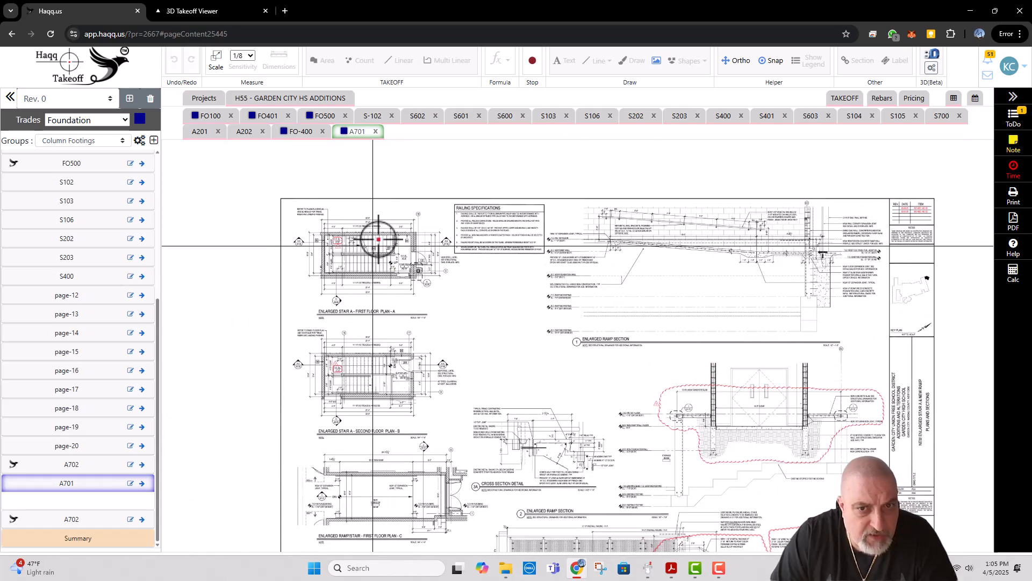
Step: Return to sheet S-102 in the Slab on Metal Deck trade and inspect the second floor framing plan
click(280, 102)
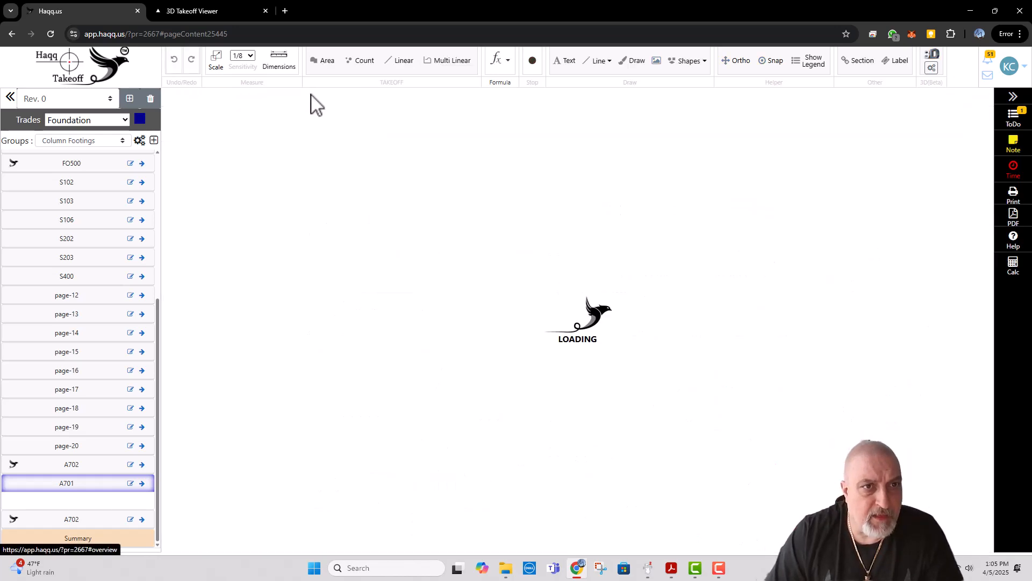
click(574, 154)
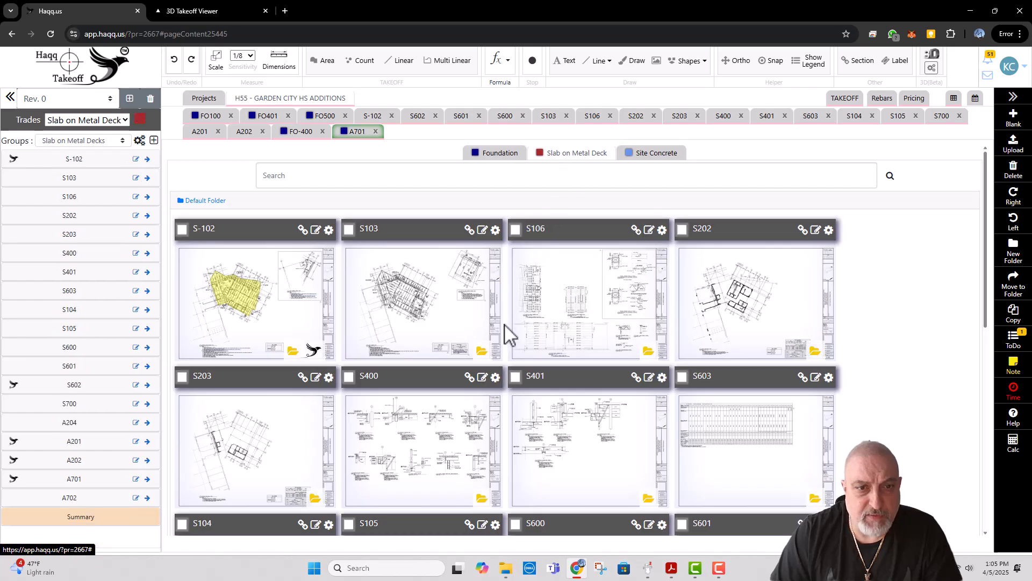
click(251, 289)
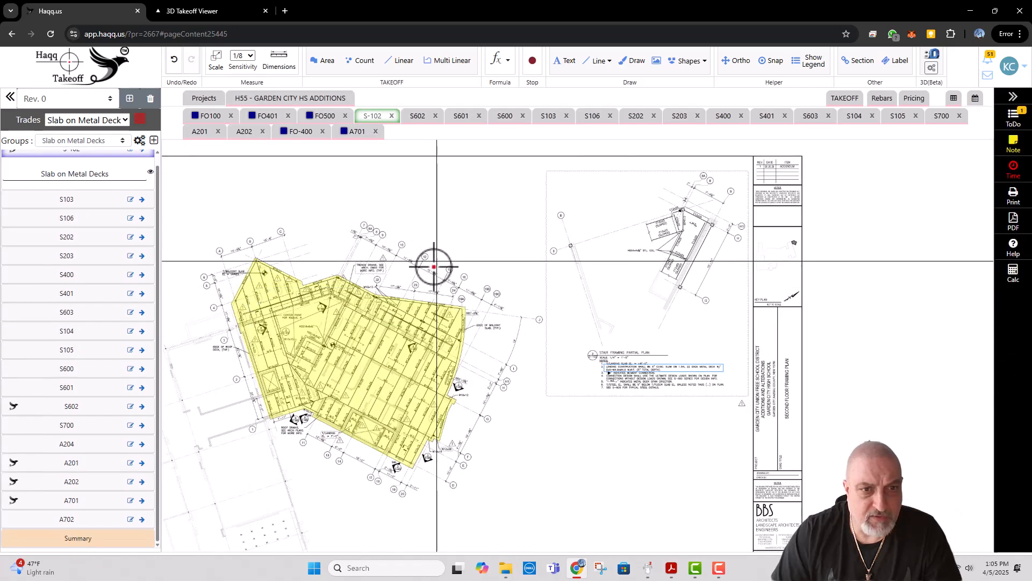
drag(358, 385, 377, 303)
scroll(345, 246, up, 3)
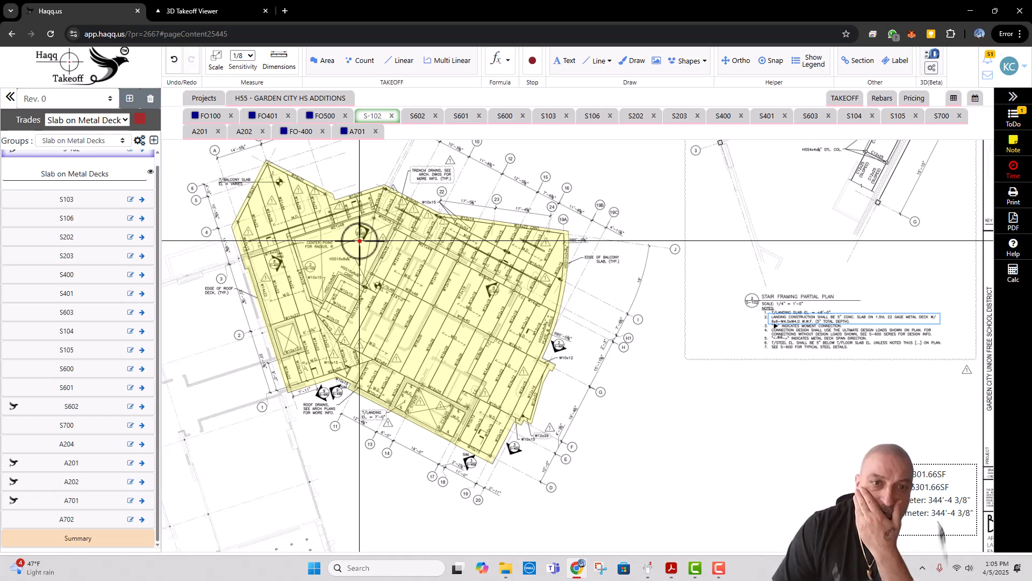
Step: Open sheet S602 and examine the perimeter deck support details and the plan view at facade anchors
click(418, 116)
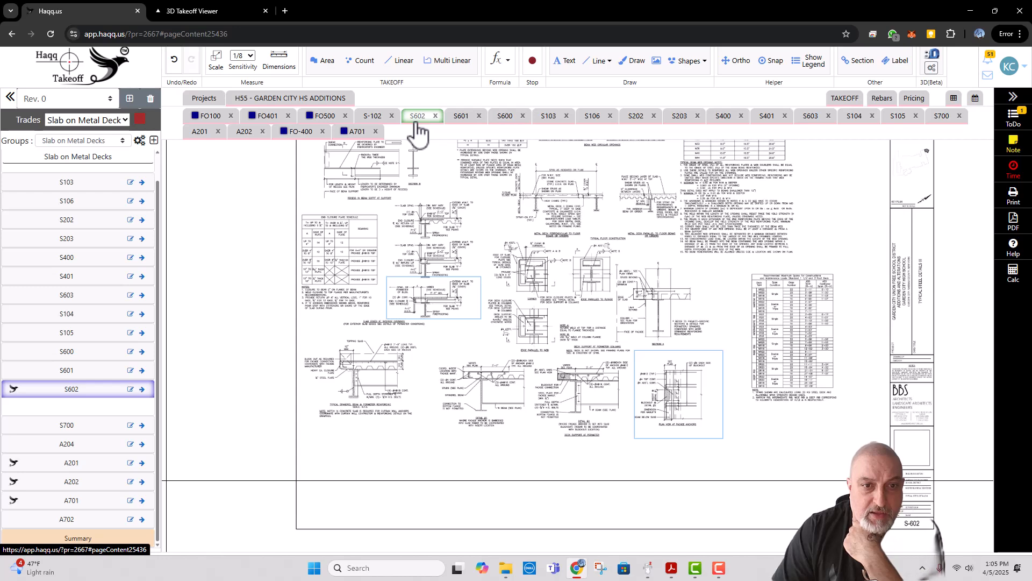
scroll(691, 408, up, 5)
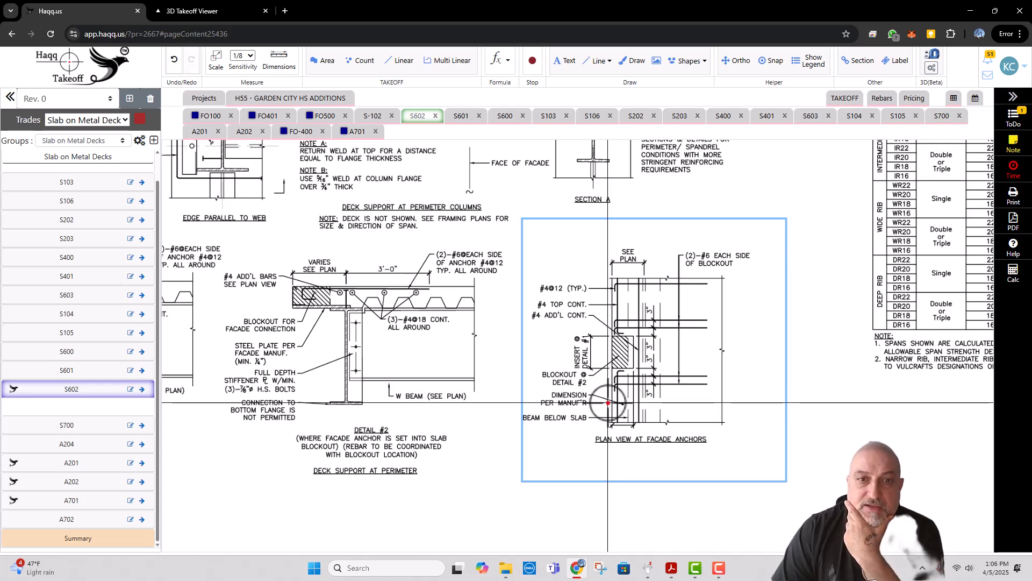
scroll(607, 402, down, 3)
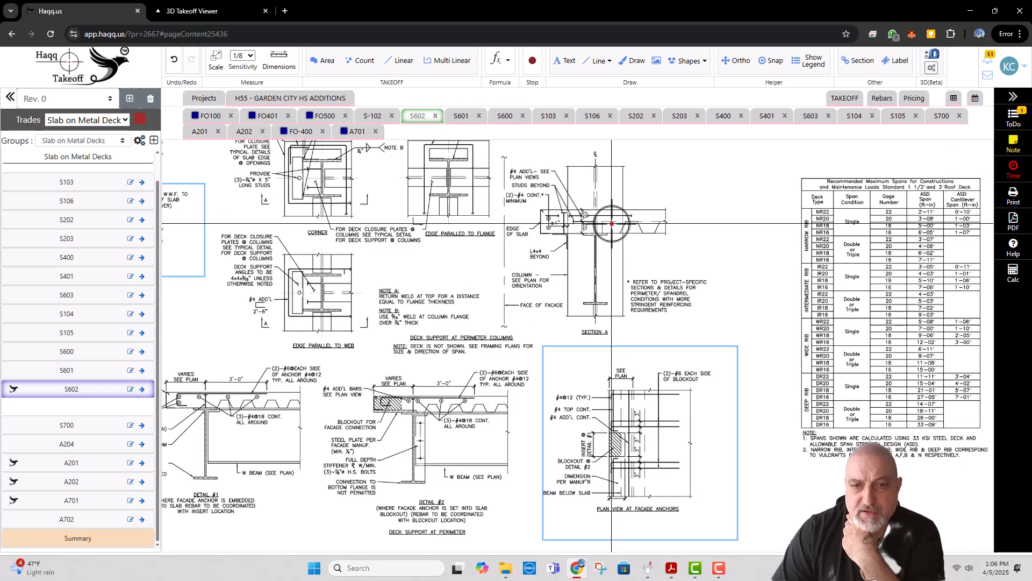
Step: Check S602's facade anchor Details #1 and #2 against the plan view and the neighbouring slab edge details
drag(482, 270, 533, 283)
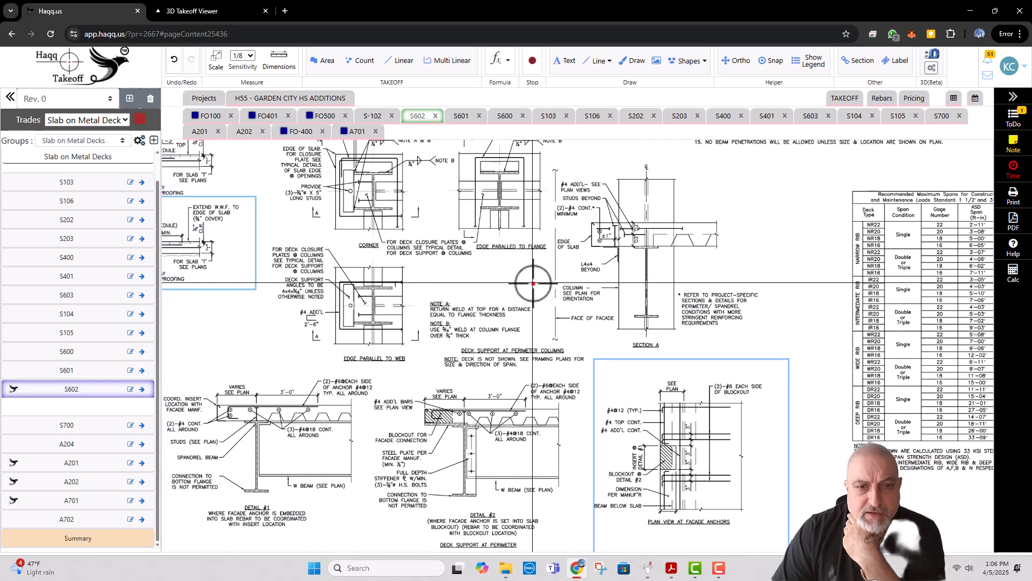
drag(454, 452, 471, 388)
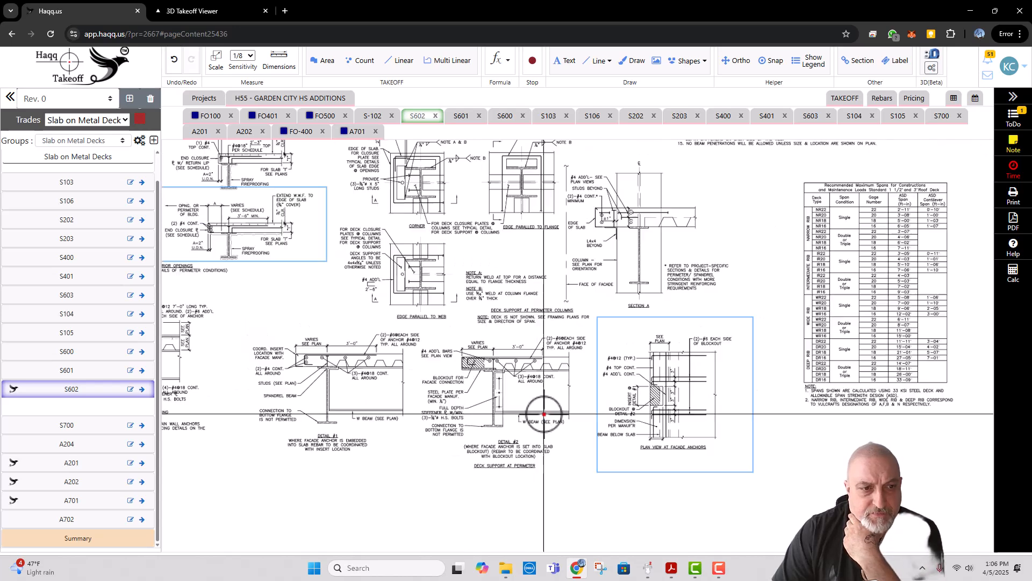
scroll(312, 347, up, 1)
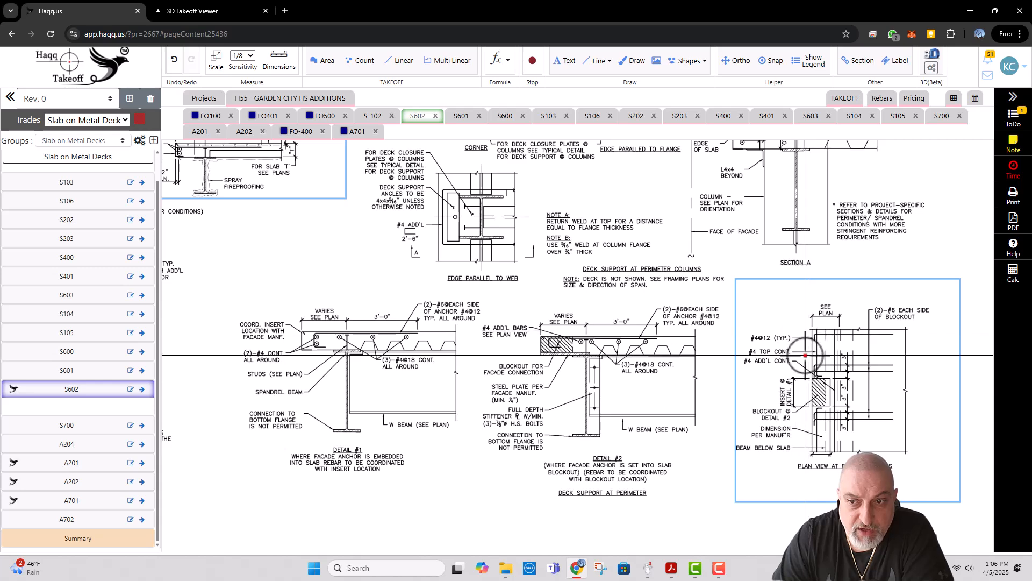
scroll(697, 394, down, 2)
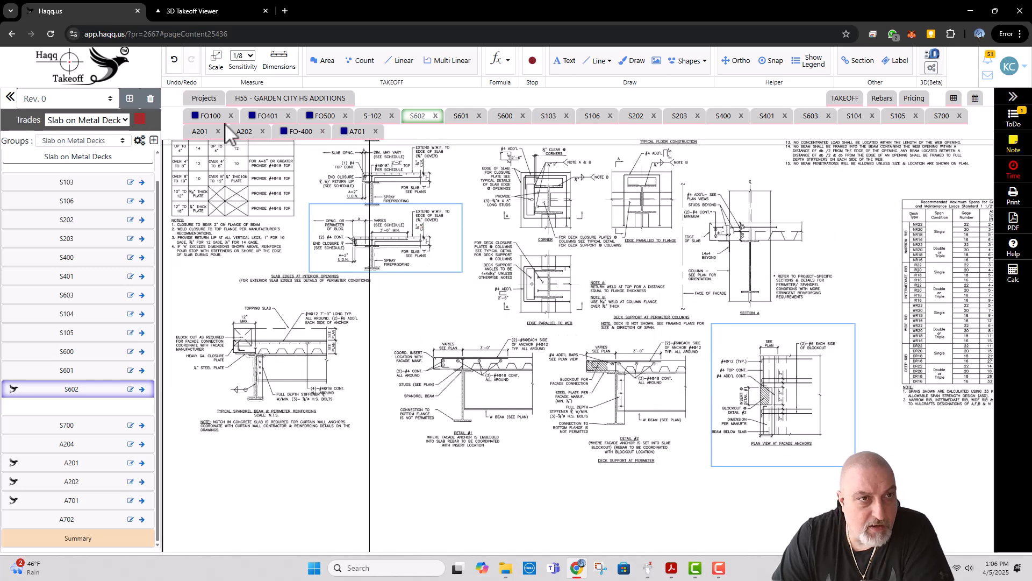
Step: Go back through the project's Slab on Metal Deck sheets to S-102 and inspect the slab area's edges and section marks
click(268, 118)
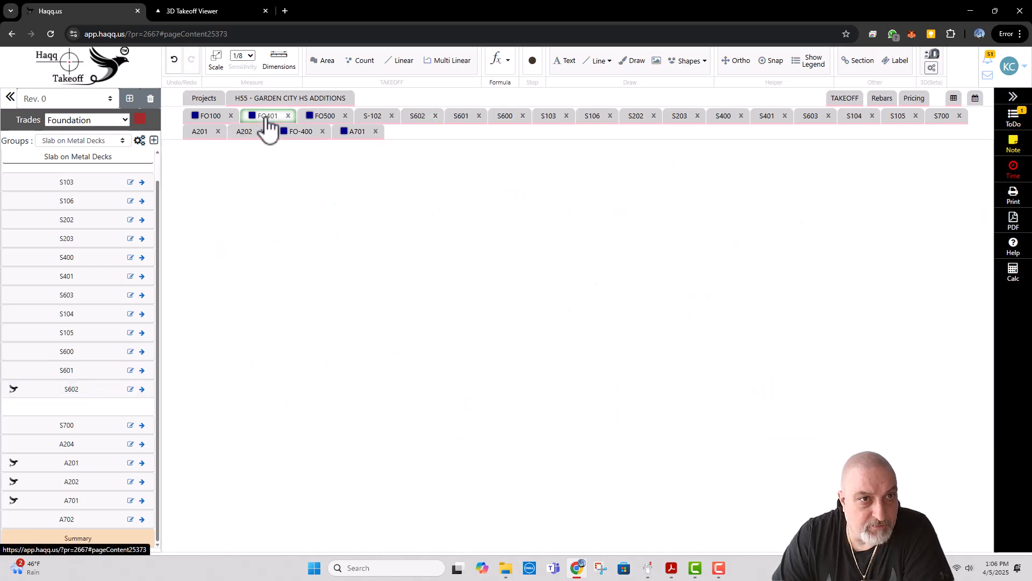
click(317, 116)
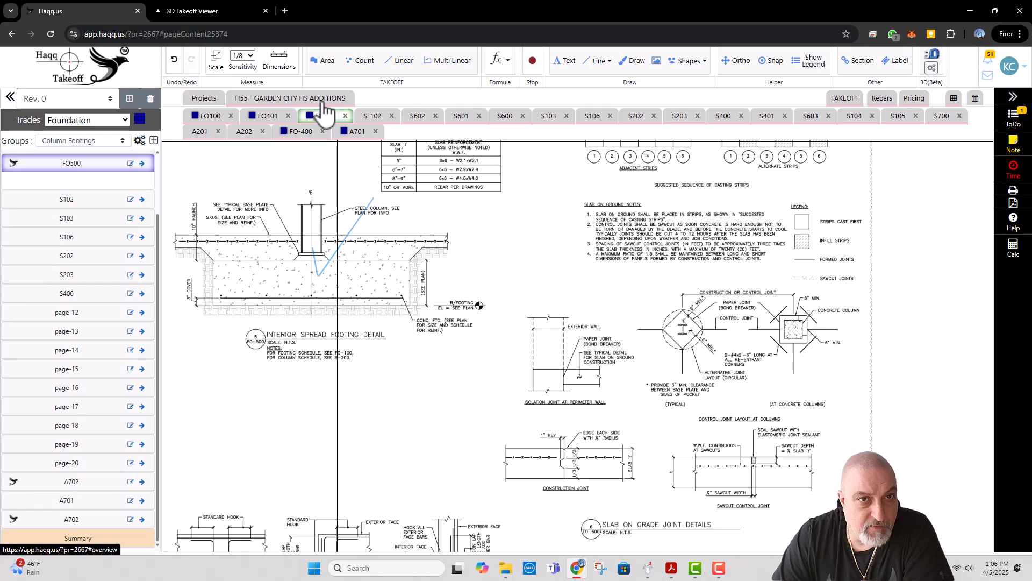
click(323, 98)
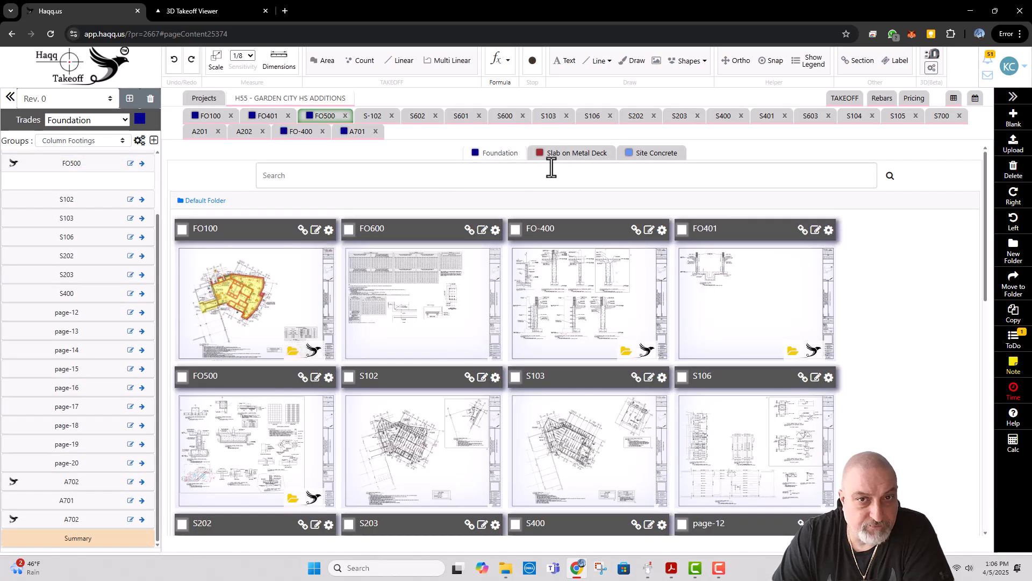
click(564, 157)
click(249, 288)
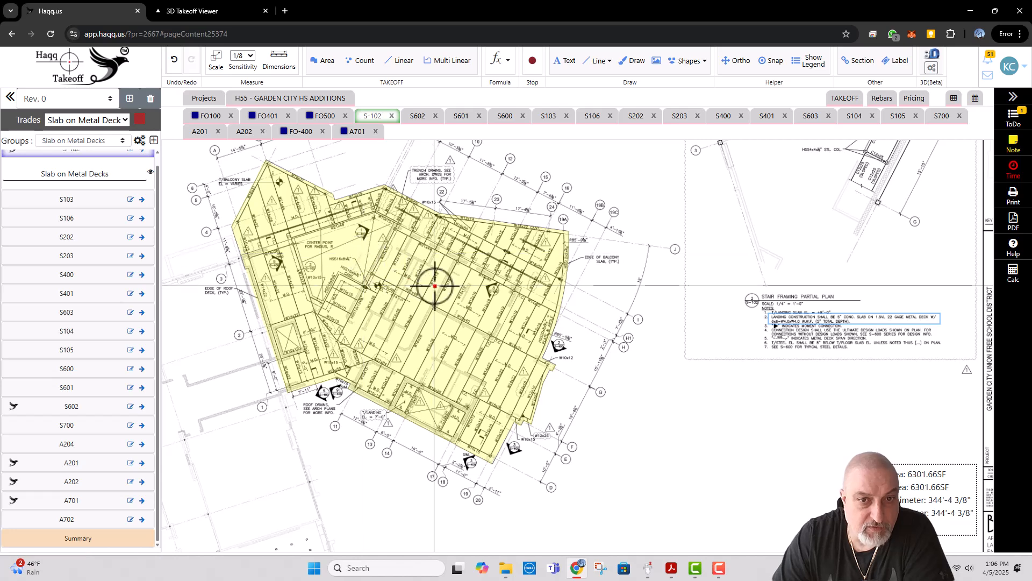
drag(454, 310, 536, 337)
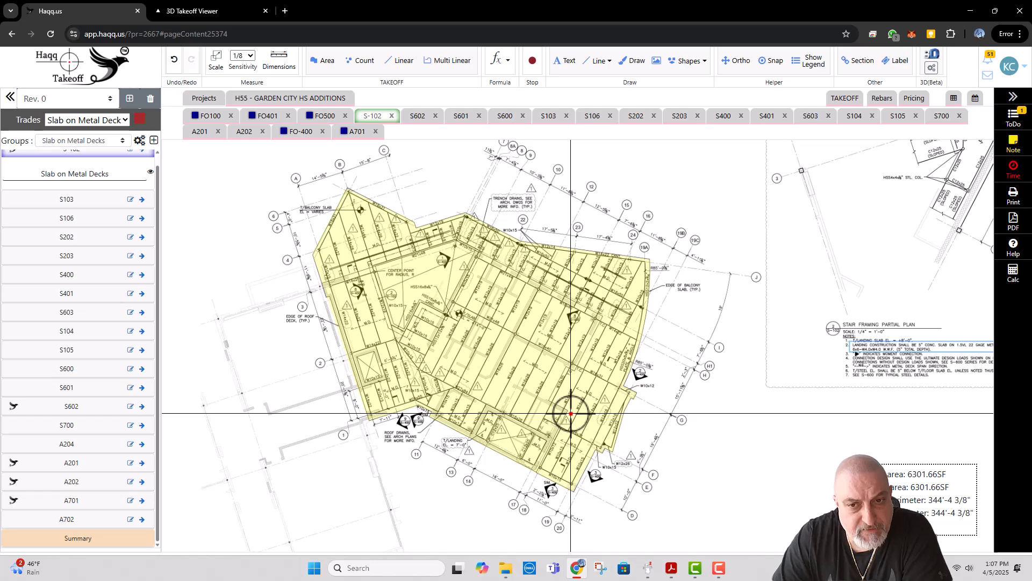
scroll(610, 434, up, 3)
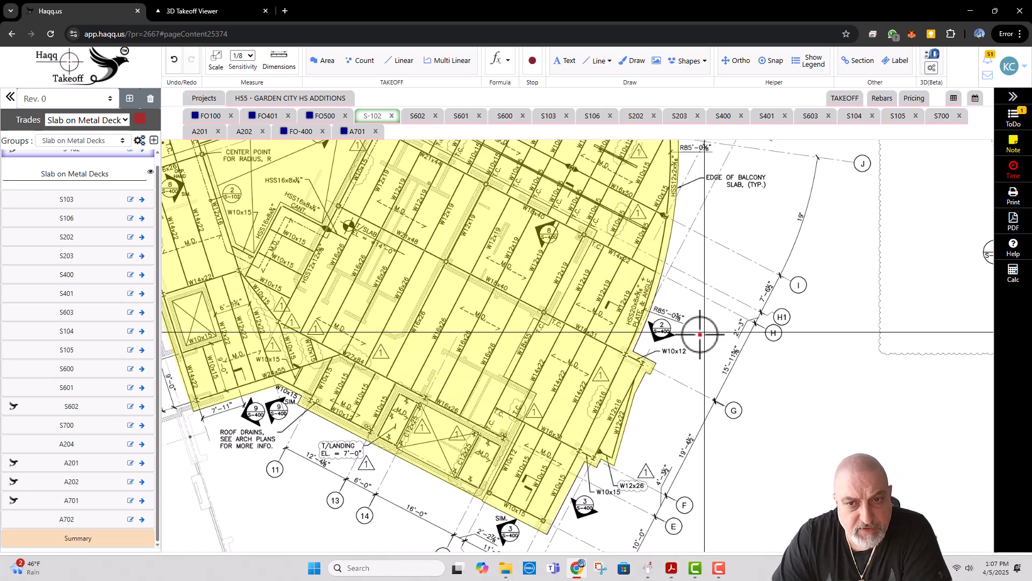
scroll(686, 340, down, 2)
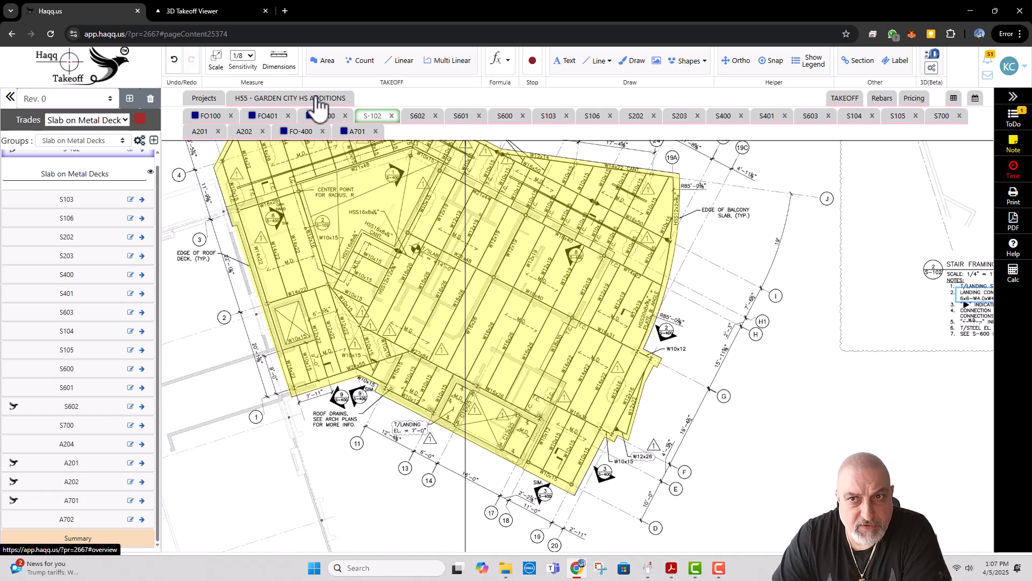
Step: Open sheet S400 side by side with S-102 and examine section 9, the section at curtain wall
click(760, 128)
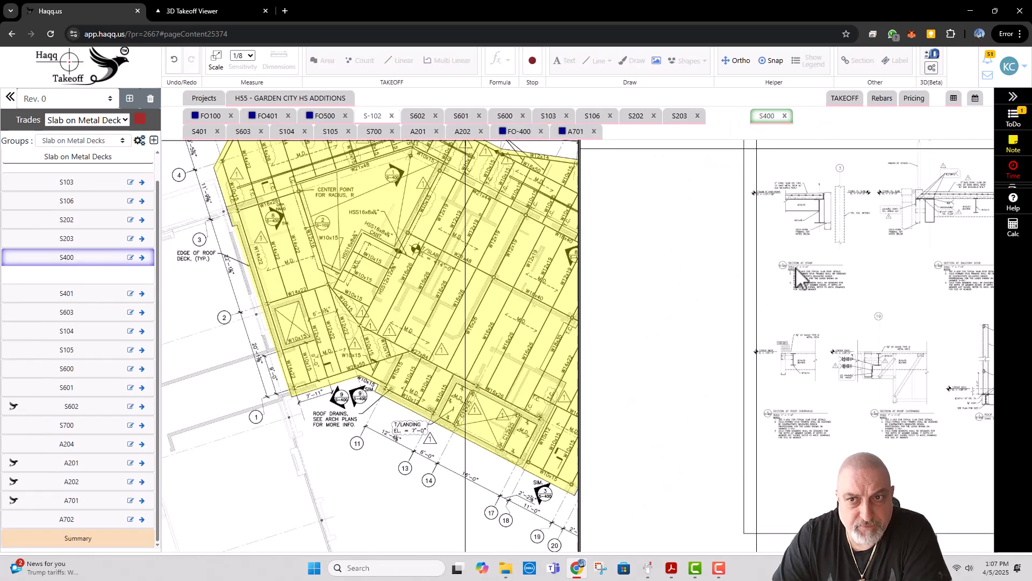
drag(852, 252, 686, 245)
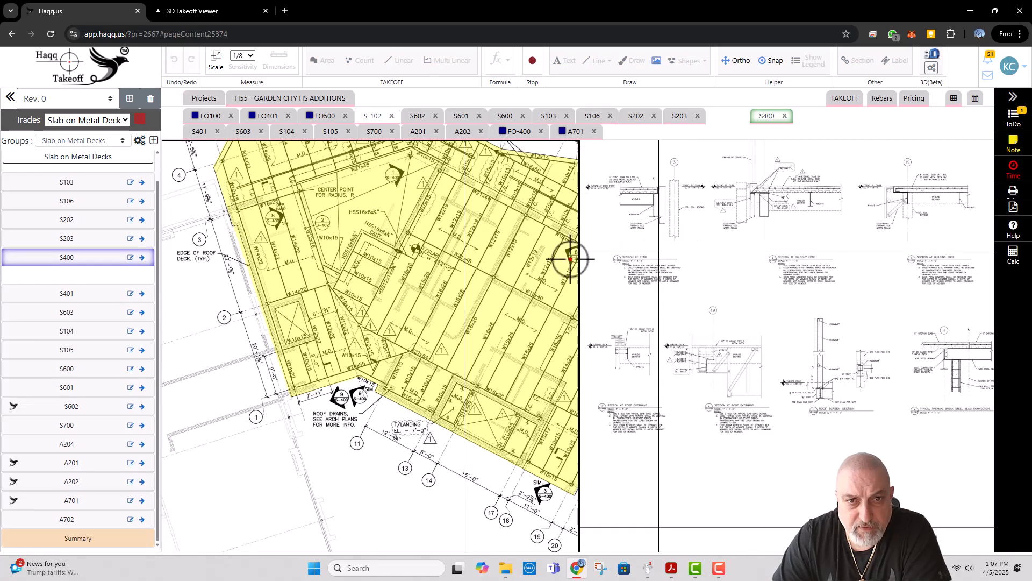
drag(483, 273, 296, 274)
drag(341, 436, 454, 360)
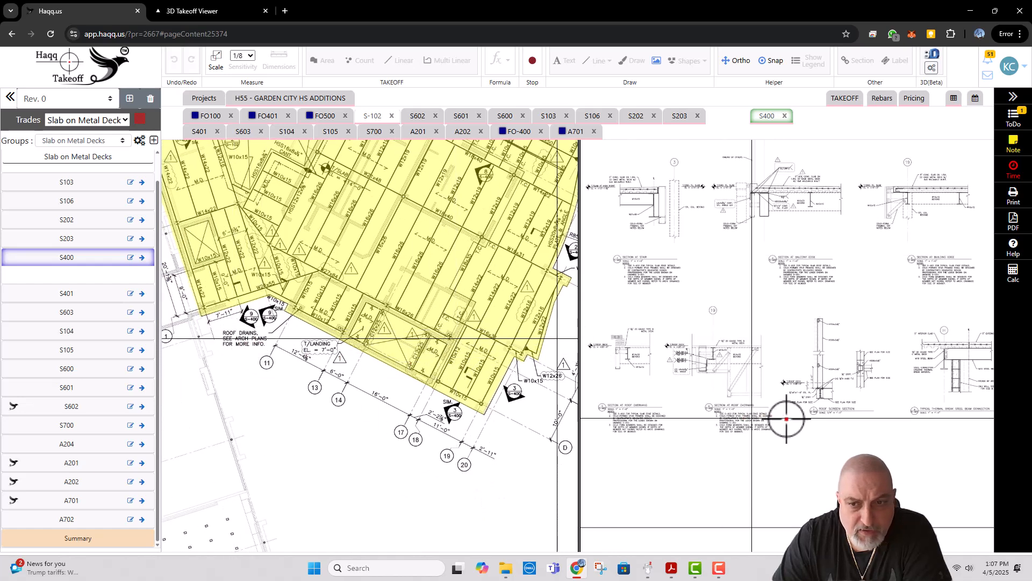
mouse_move(790, 422)
mouse_down()
mouse_move(785, 383)
mouse_move(723, 383)
mouse_up()
scroll(254, 312, up, 2)
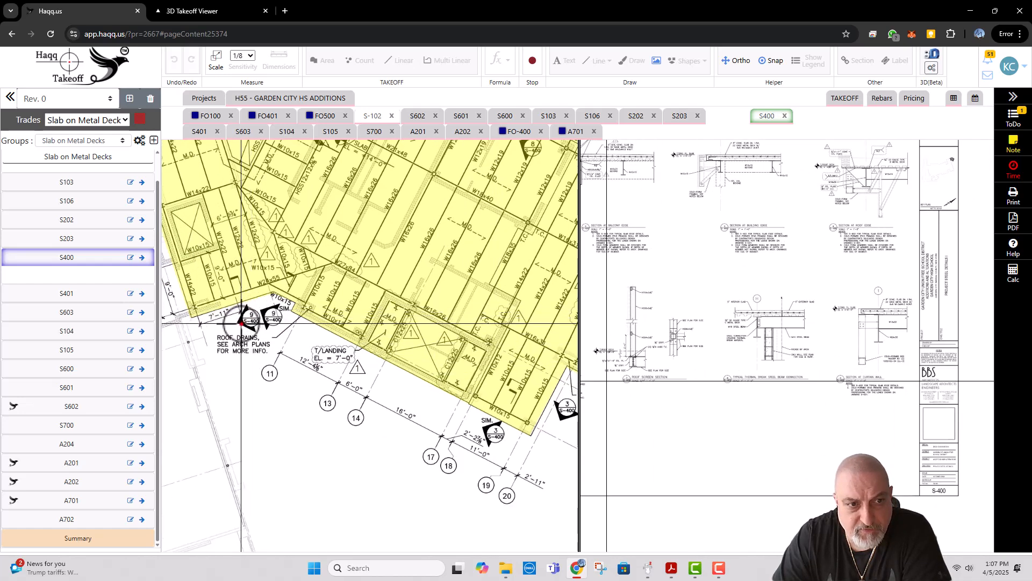
drag(872, 372, 790, 375)
scroll(790, 375, up, 3)
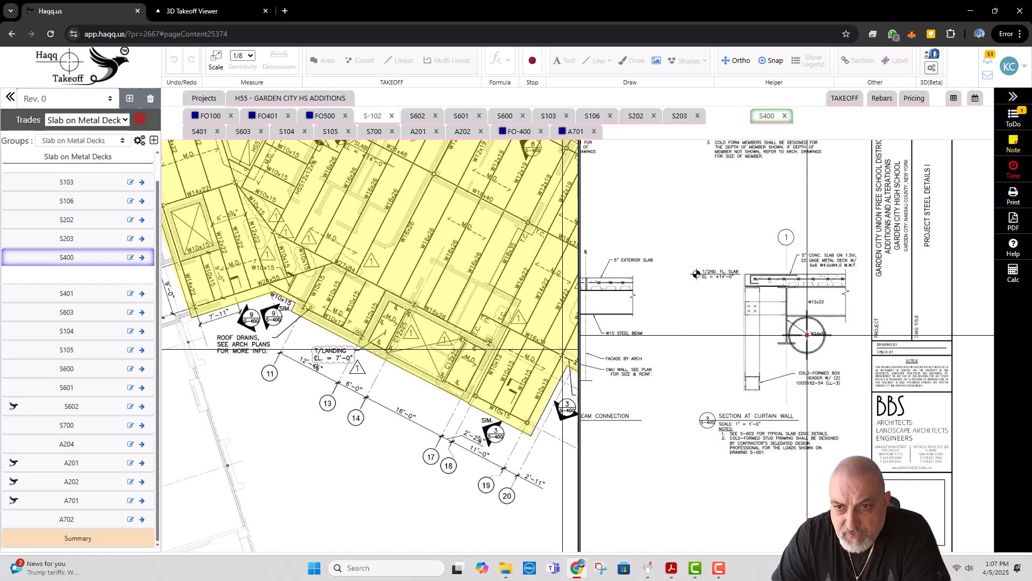
scroll(810, 342, up, 2)
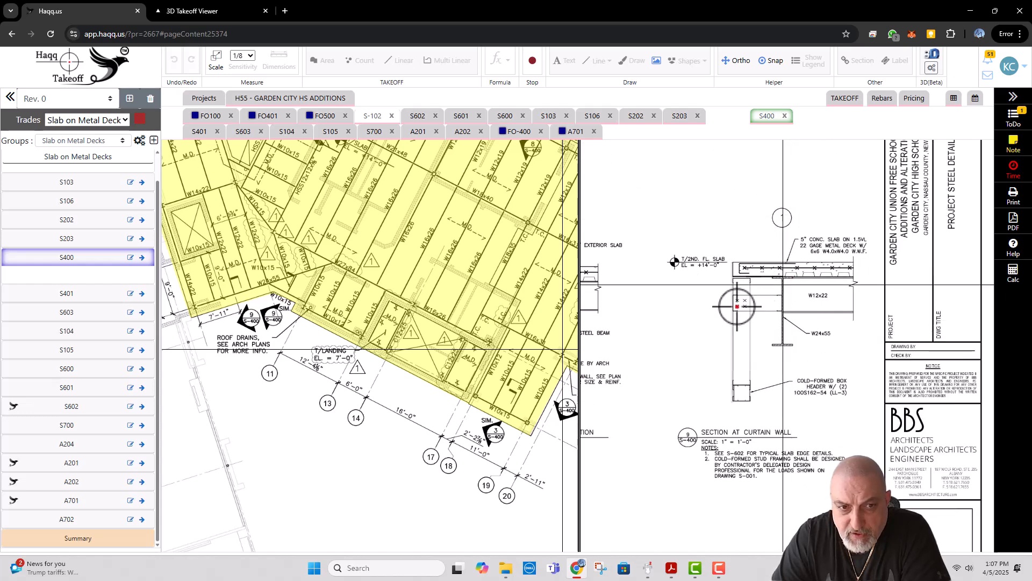
Step: Compare the slab corner near grids 19 and 20 on S-102 with S400's section 3 at building edge
drag(480, 412, 336, 388)
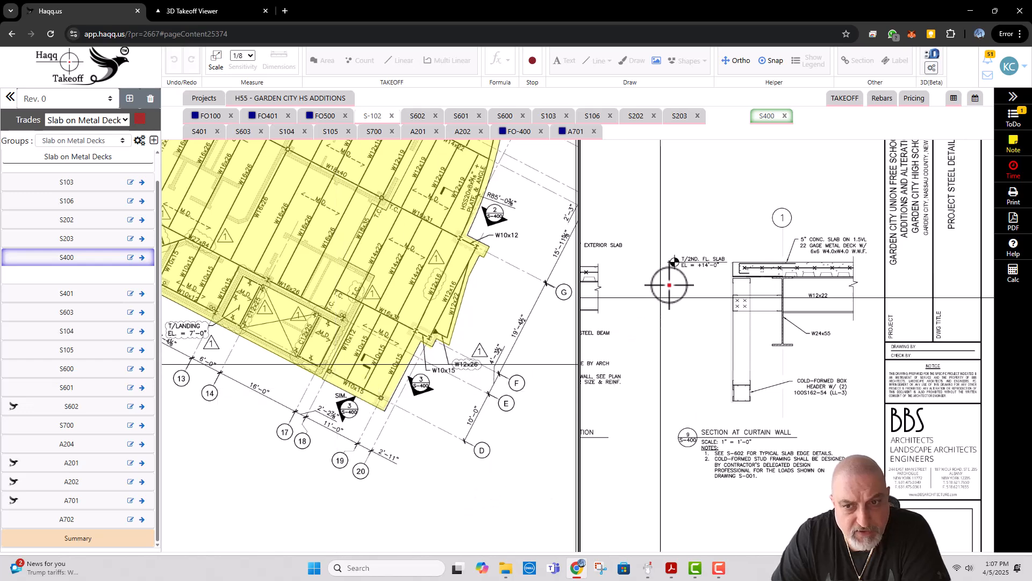
mouse_move(684, 295)
mouse_down()
mouse_move(827, 399)
mouse_move(898, 476)
mouse_up()
drag(846, 325, 917, 422)
drag(835, 290, 860, 369)
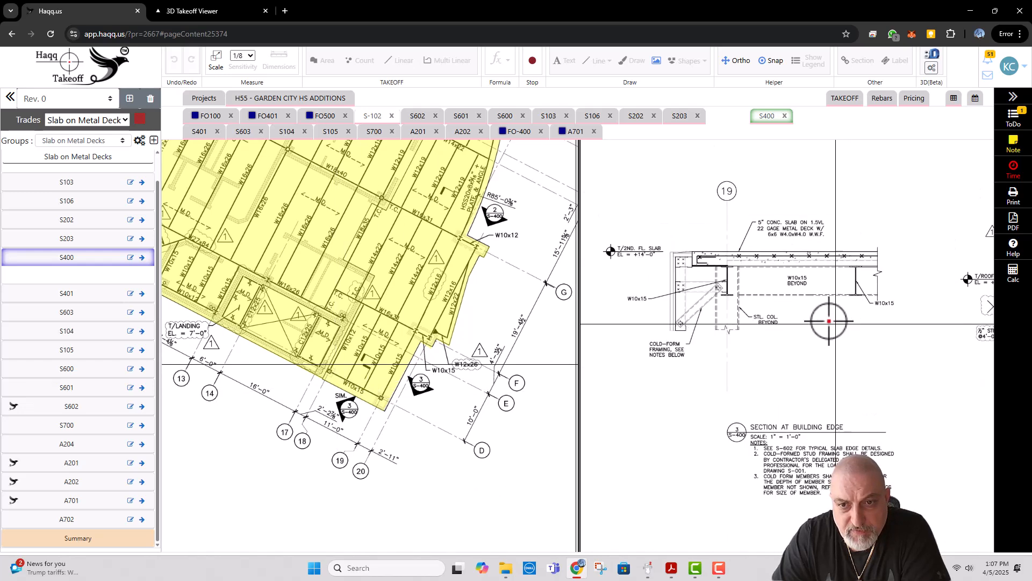
scroll(828, 320, down, 1)
scroll(816, 349, up, 1)
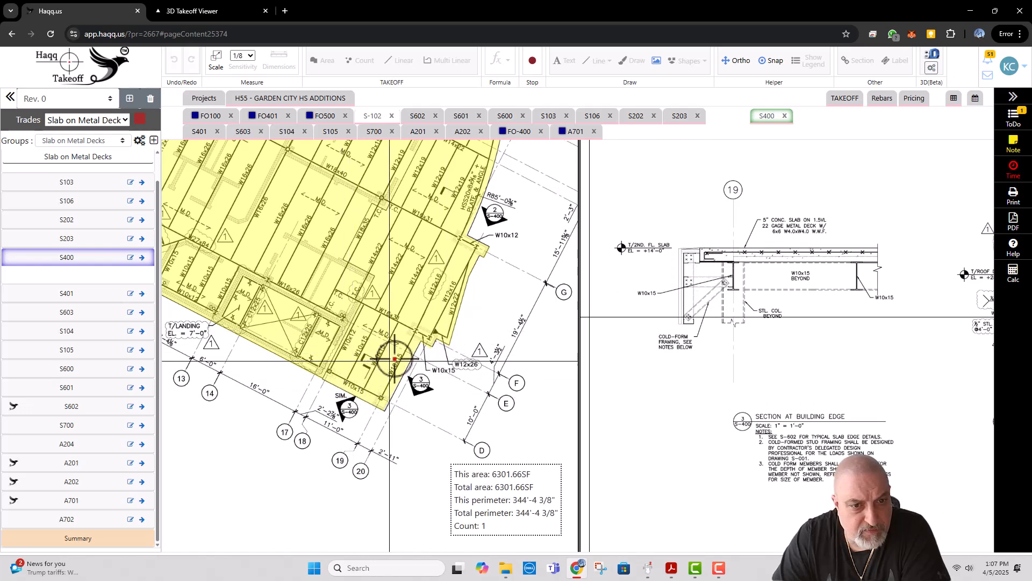
Step: Compare S-102's curved balcony slab edge with S400's section 2 at balcony edge
drag(425, 348, 390, 402)
drag(440, 296, 418, 377)
drag(624, 299, 823, 306)
drag(732, 330, 869, 317)
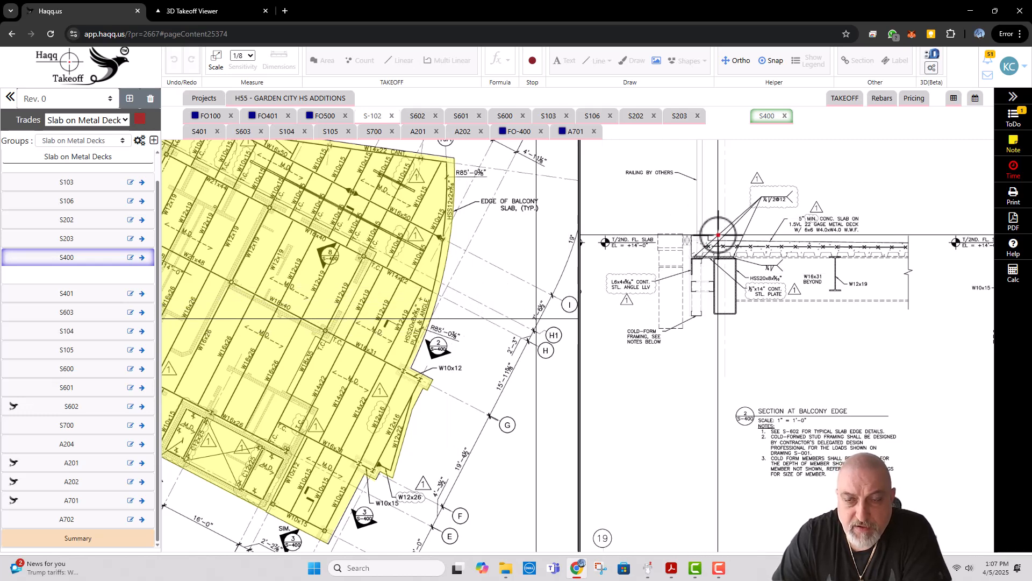
drag(415, 231, 501, 310)
Step: Check the stair area around the radius center point on S-102 against S400's section at stair
drag(341, 269, 385, 237)
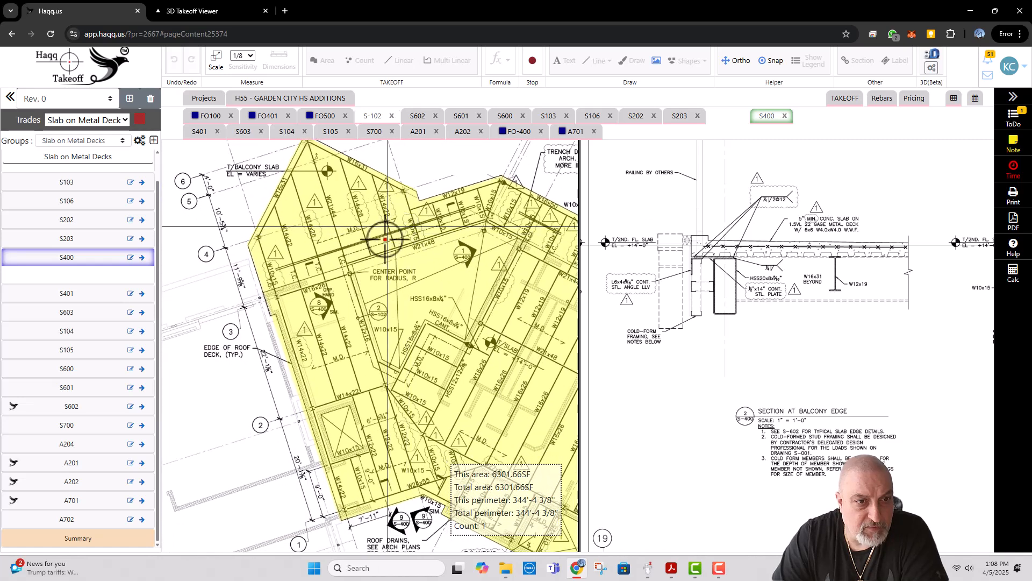
drag(341, 313, 307, 280)
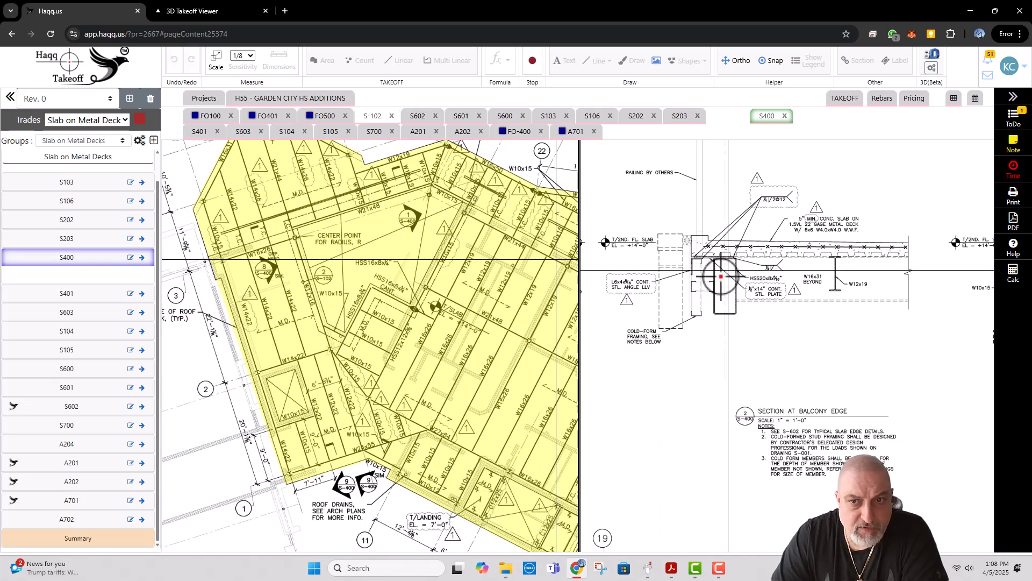
drag(721, 278, 857, 279)
drag(686, 309, 881, 307)
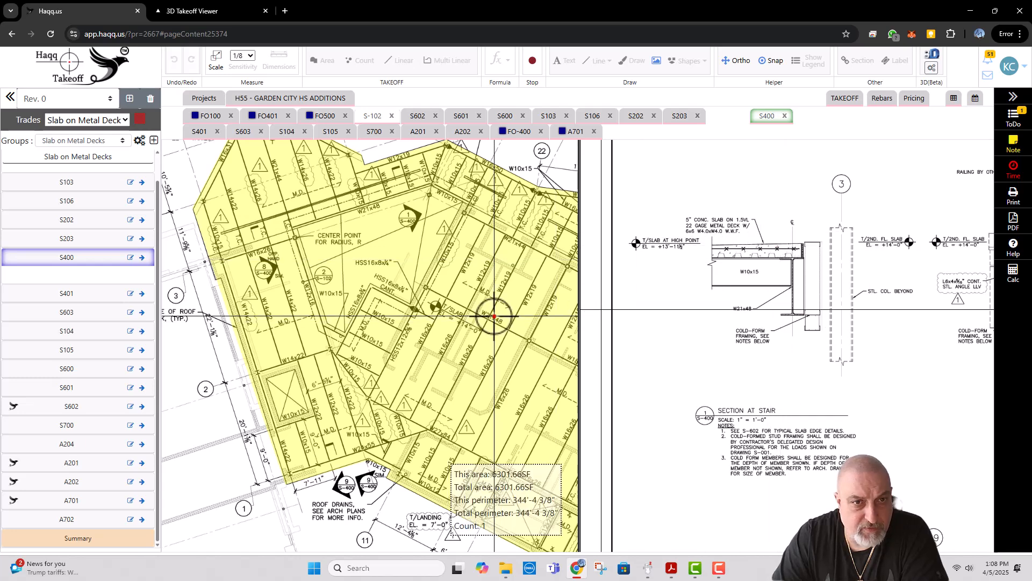
scroll(783, 430, down, 5)
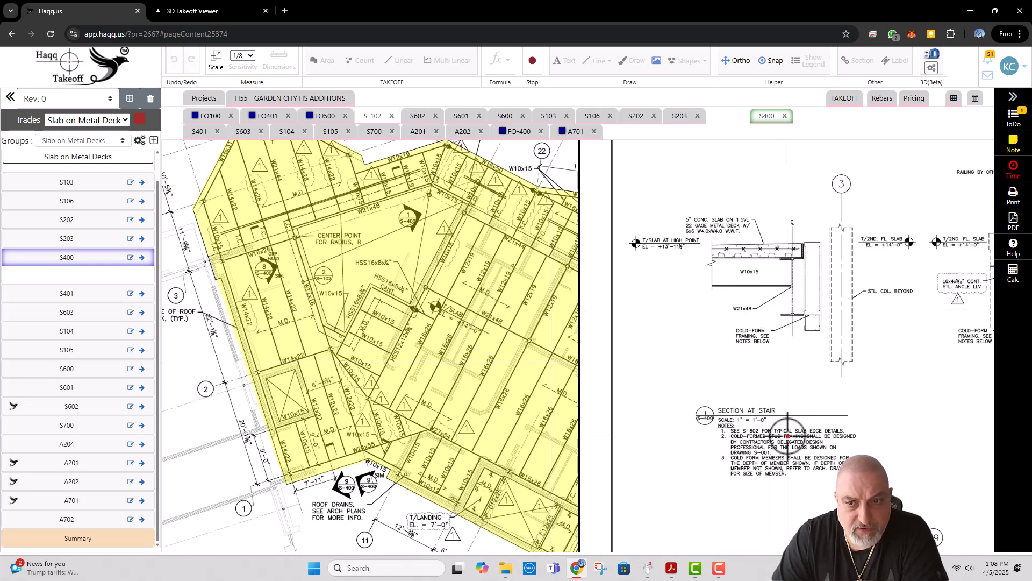
Step: Examine S400's typical thermal break steel beam connection detail against the whole slab outline on S-102
mouse_move(865, 530)
mouse_down()
mouse_move(781, 350)
mouse_move(755, 342)
mouse_up()
drag(976, 356, 738, 358)
drag(990, 348, 715, 348)
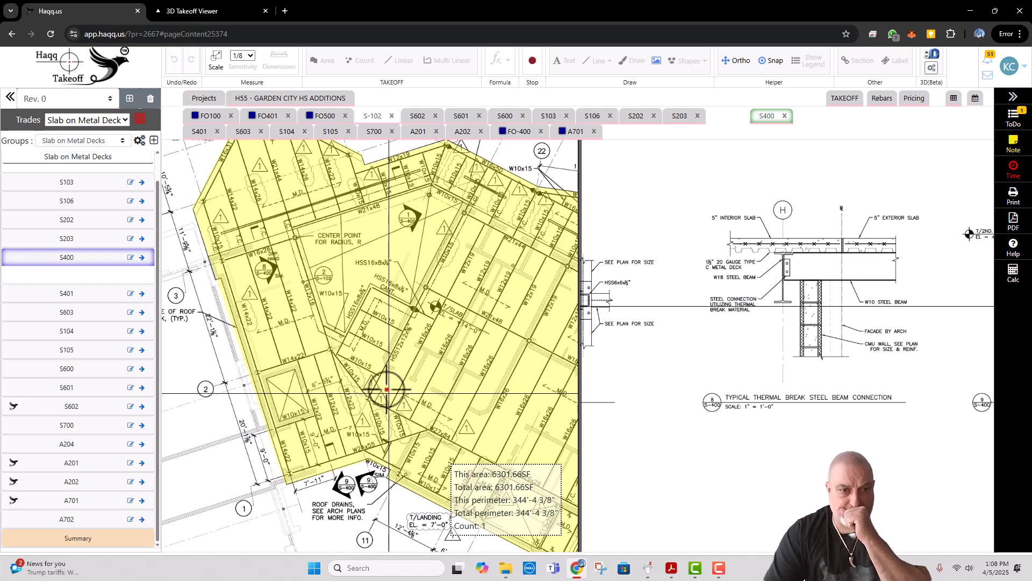
scroll(364, 383, down, 2)
drag(430, 383, 334, 376)
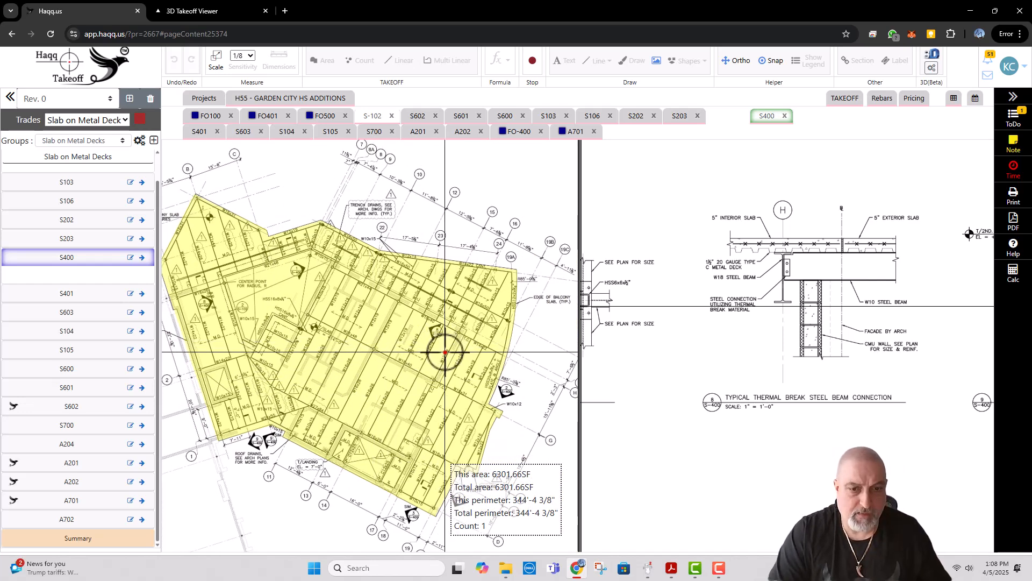
click(719, 570)
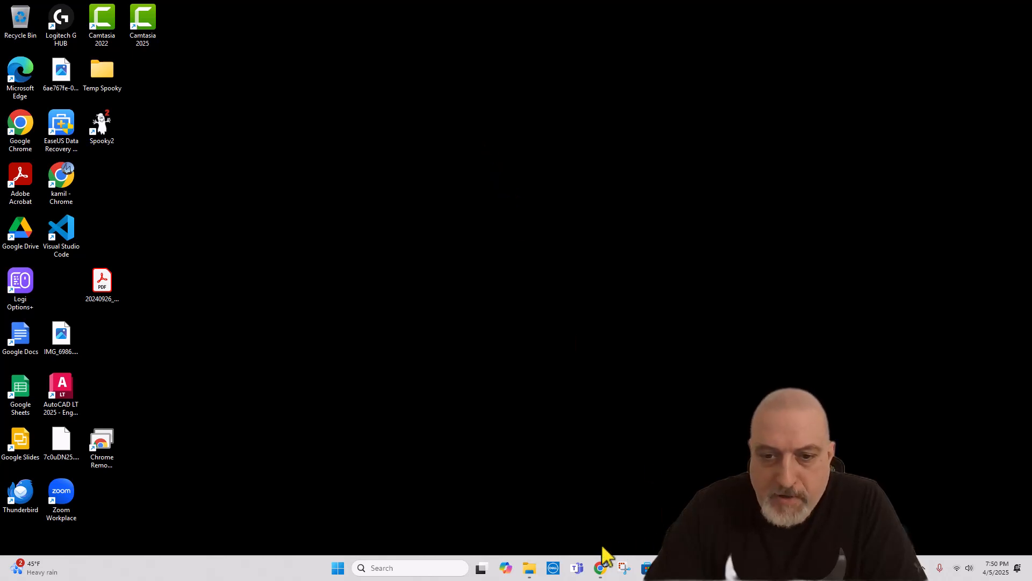
Step: Switch to the takeoff project in Chrome and place sheet S400 side by side with S-102
click(601, 569)
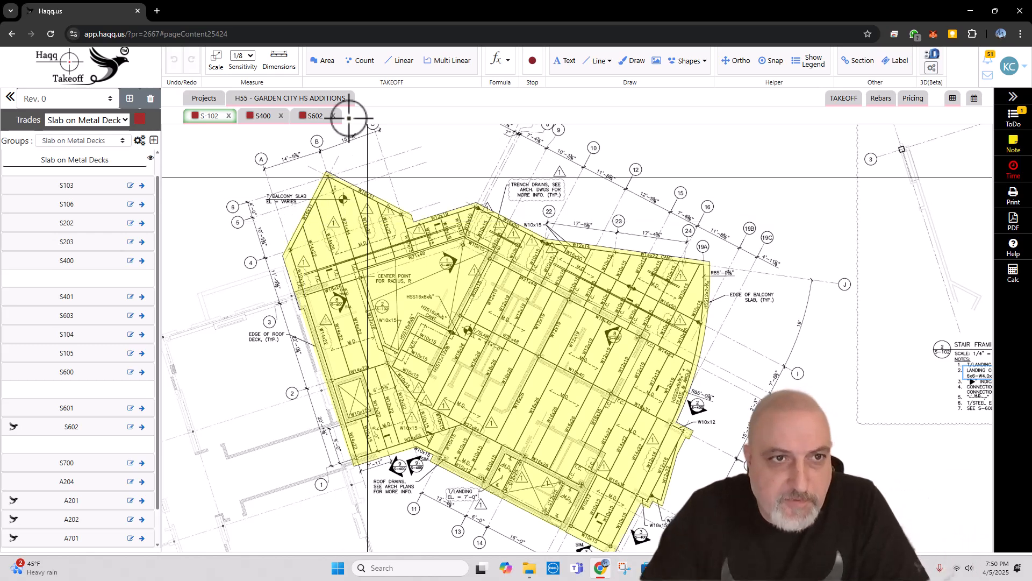
click(260, 117)
right_click(261, 120)
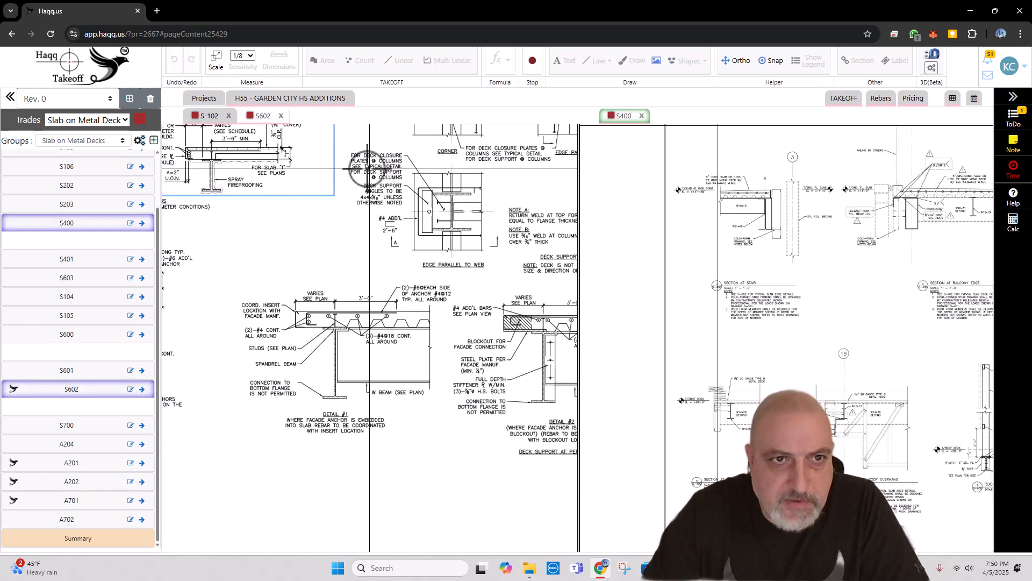
click(211, 116)
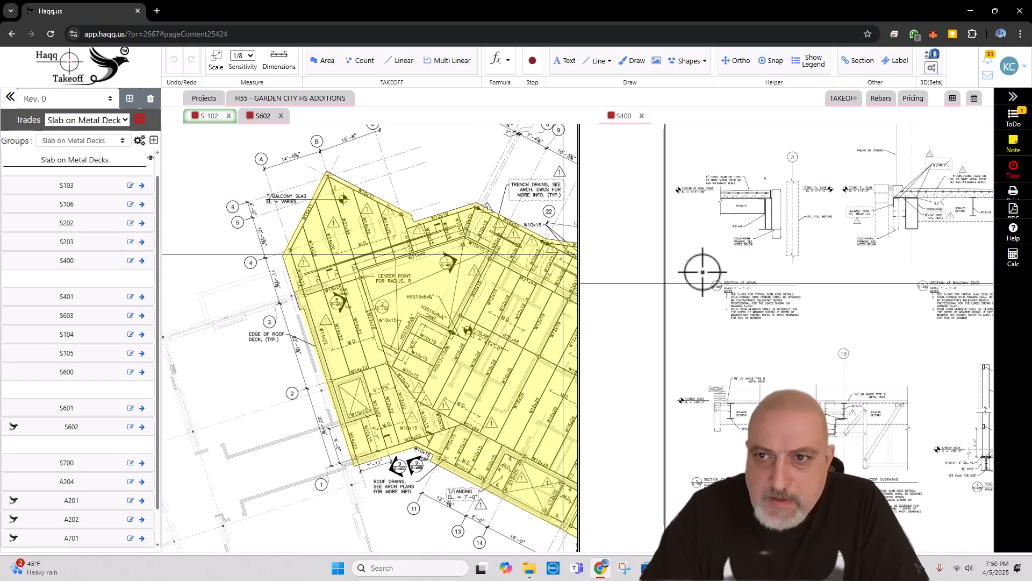
Step: Review S400's stair, balcony edge and building edge sections alongside S-102's section marks and slab outline
scroll(776, 219, up, 2)
scroll(699, 257, down, 2)
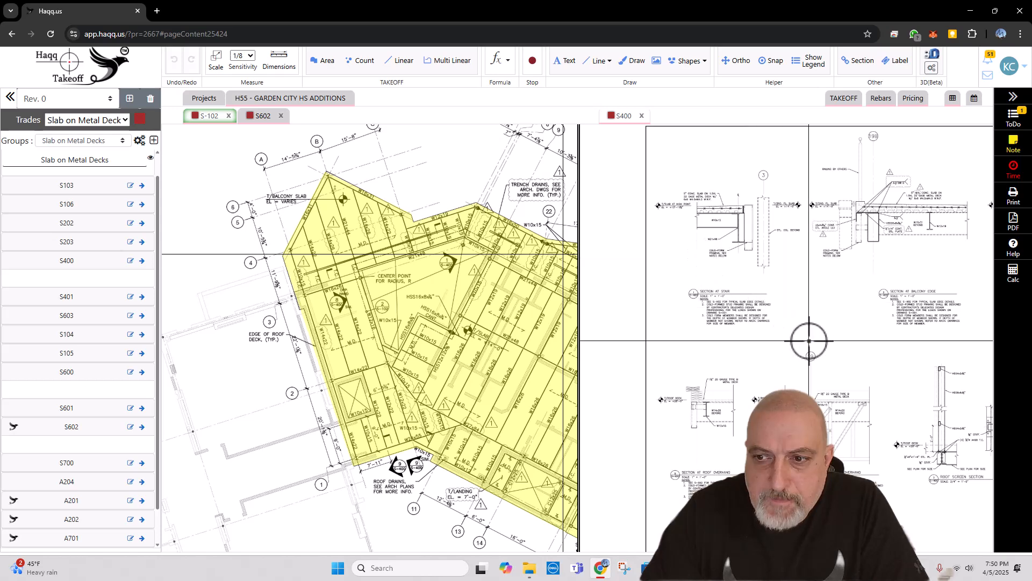
drag(809, 339, 689, 320)
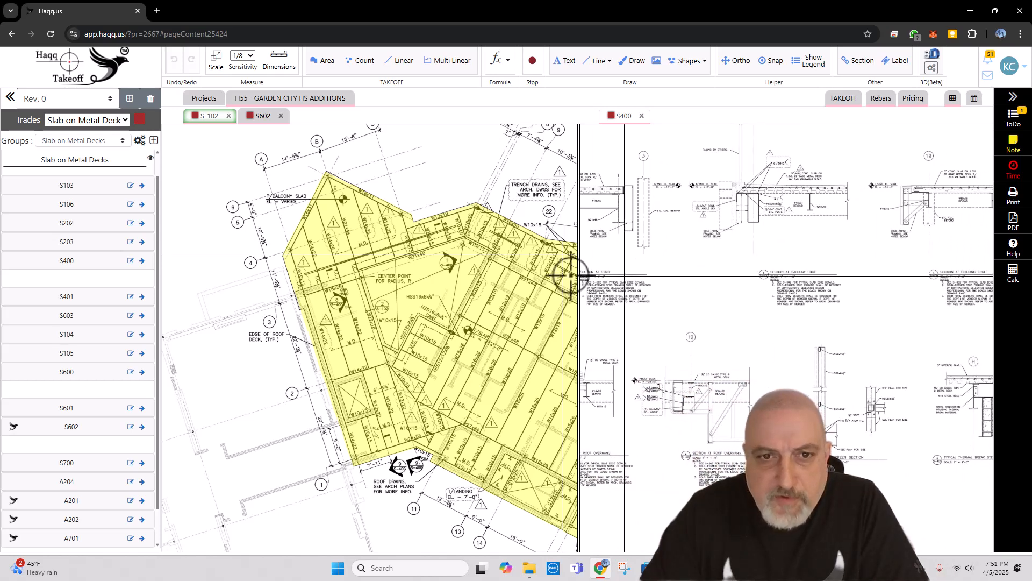
mouse_move(455, 274)
mouse_down()
mouse_move(330, 249)
mouse_move(243, 196)
mouse_up()
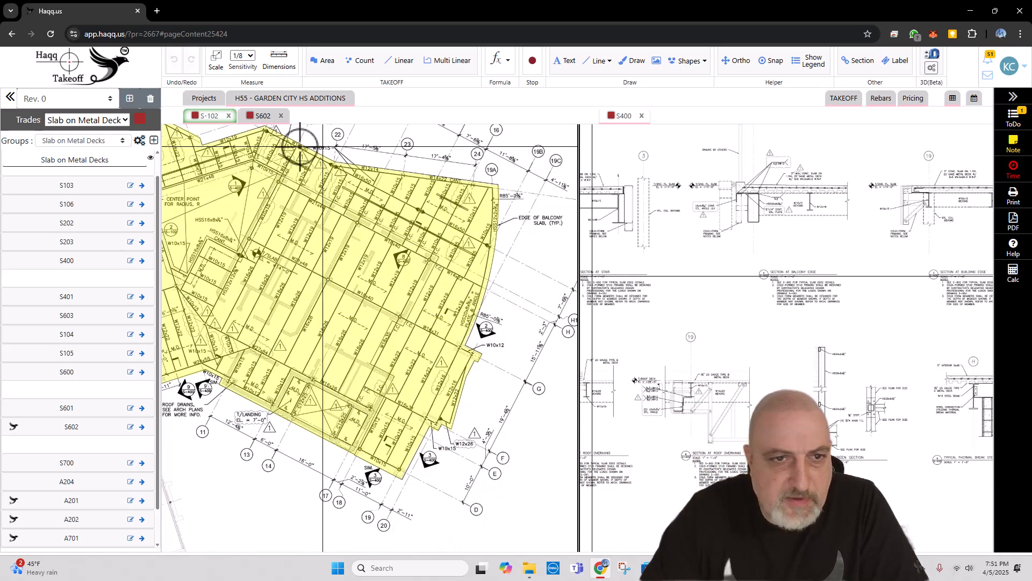
mouse_move(337, 198)
mouse_down()
mouse_move(449, 267)
mouse_move(334, 231)
mouse_up()
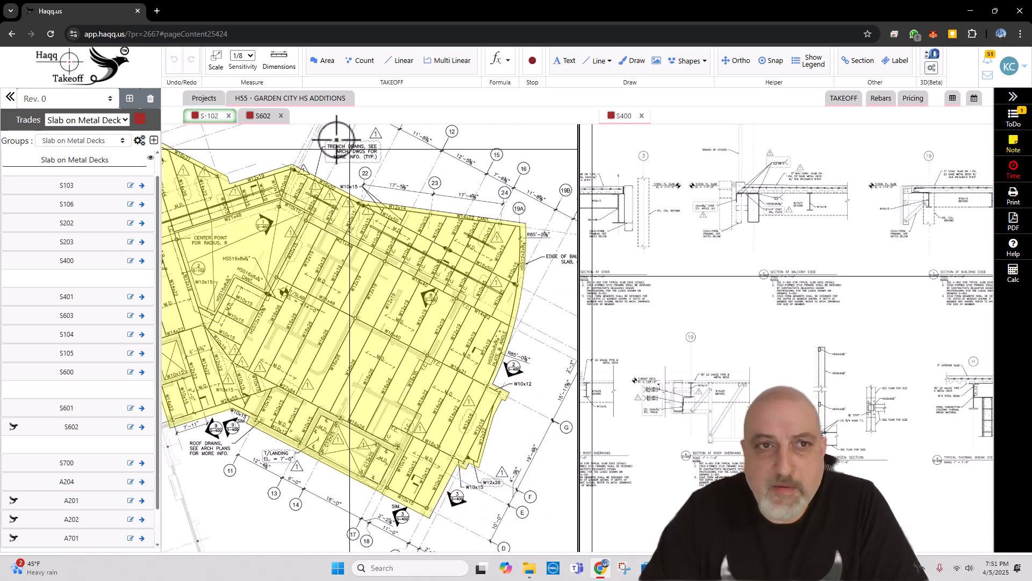
Step: Move sheet S602 into the second pane beside the S-102 plan
click(261, 117)
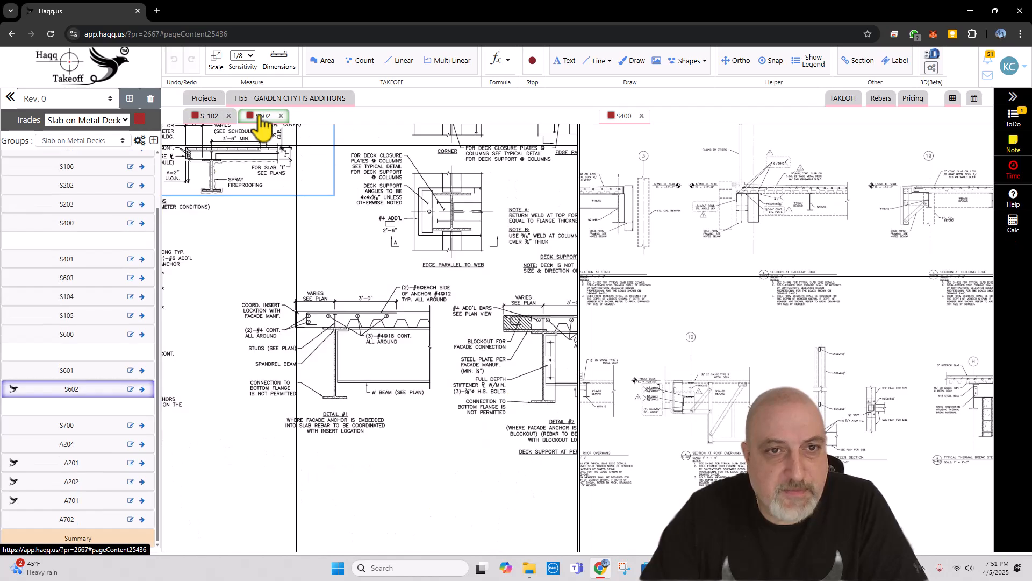
right_click(261, 117)
click(281, 125)
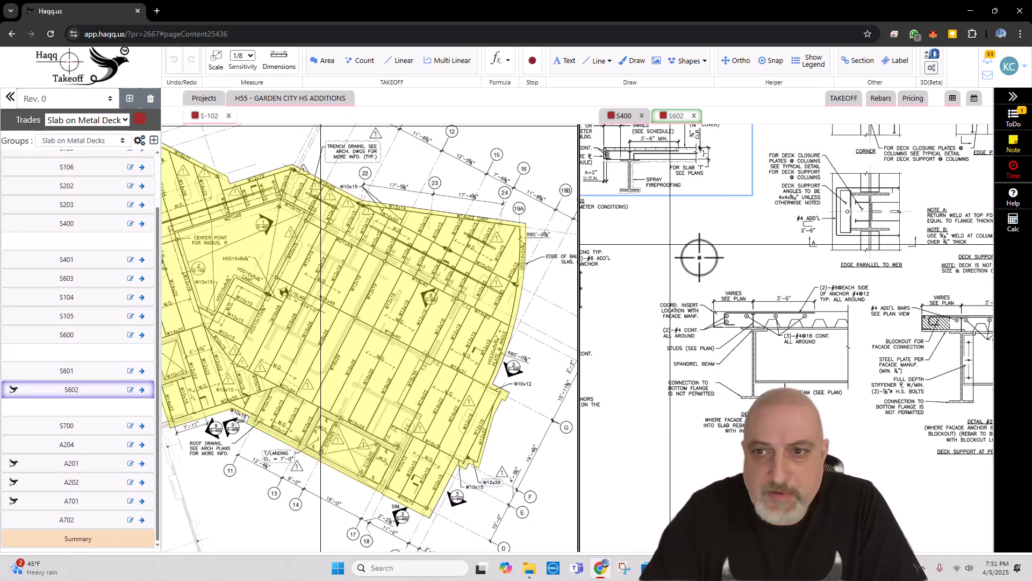
Step: Examine S602's deck support at perimeter details and the plan view at facade anchors against S-102
scroll(718, 264, down, 4)
drag(852, 300, 729, 314)
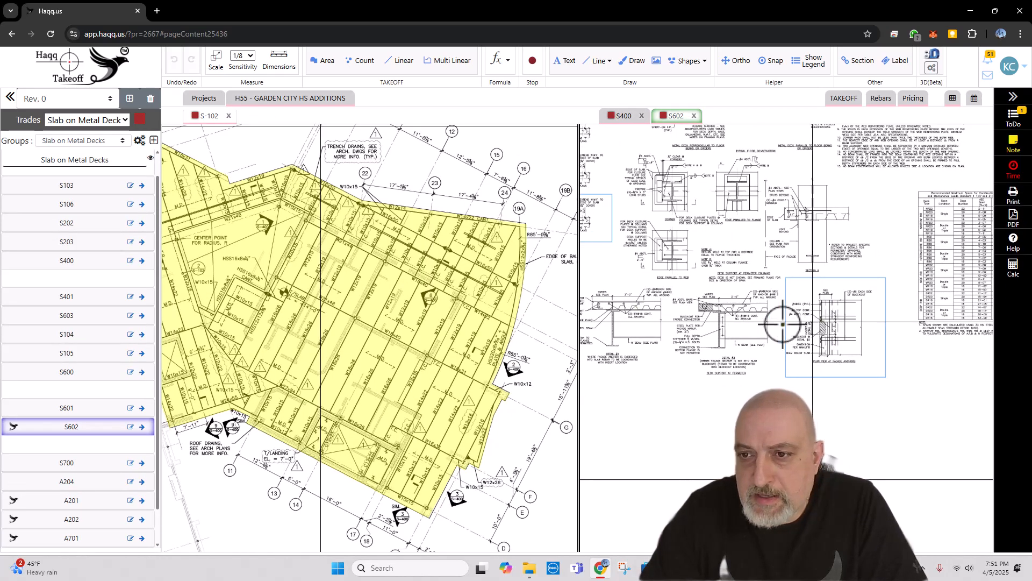
scroll(809, 333, up, 2)
scroll(805, 358, up, 2)
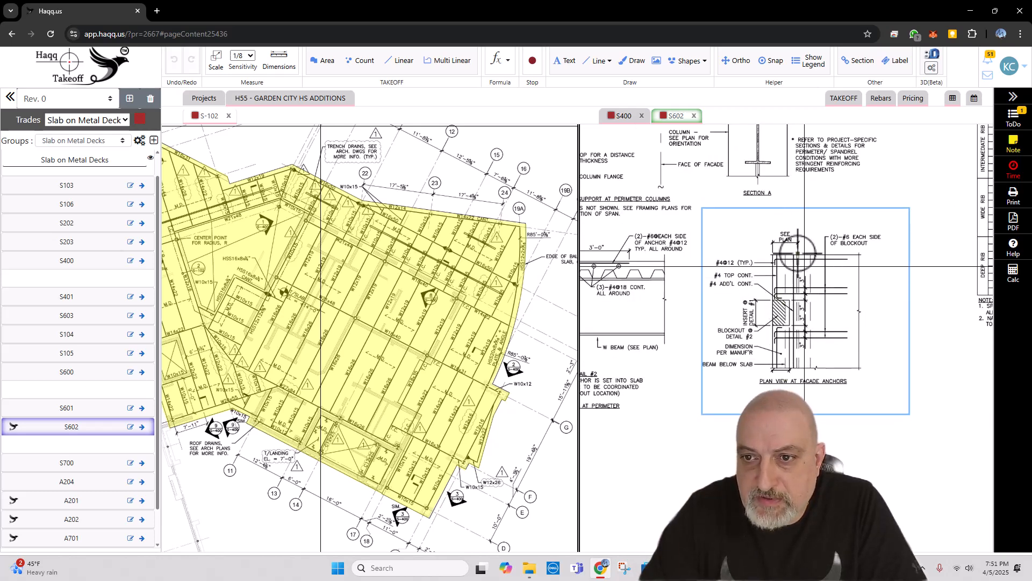
scroll(728, 312, down, 2)
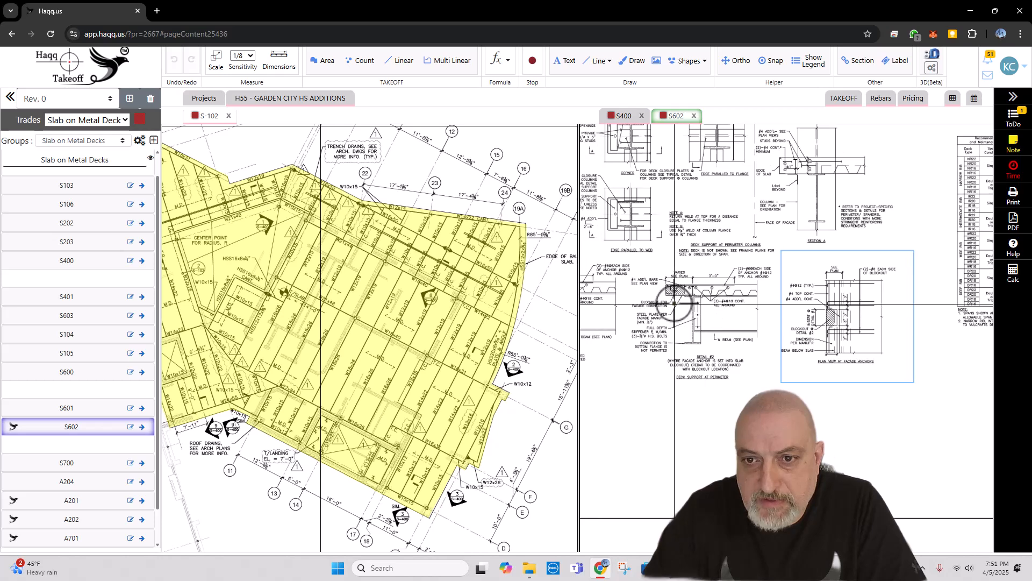
scroll(672, 298, up, 2)
scroll(701, 316, down, 2)
scroll(872, 317, up, 3)
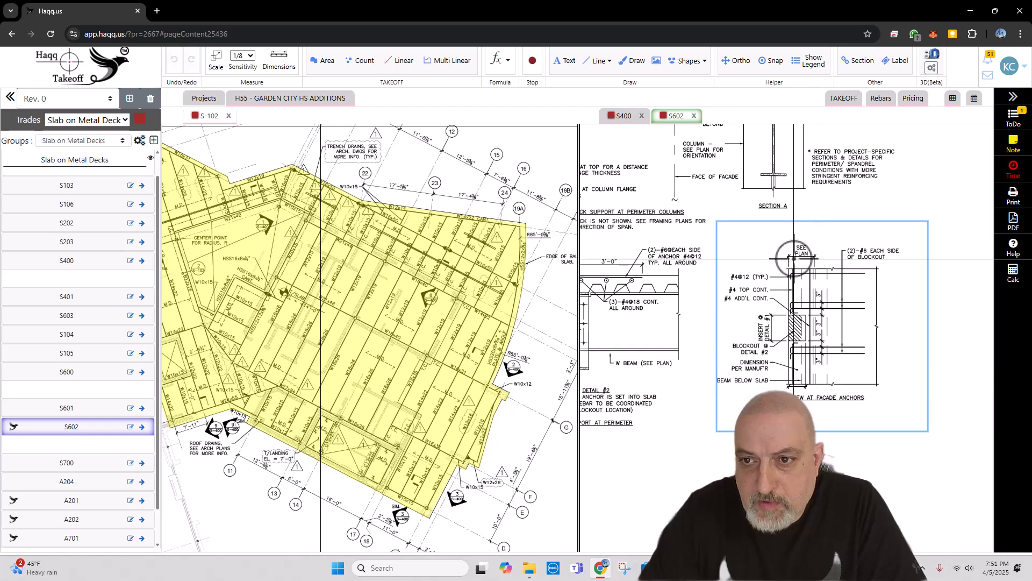
scroll(833, 265, down, 4)
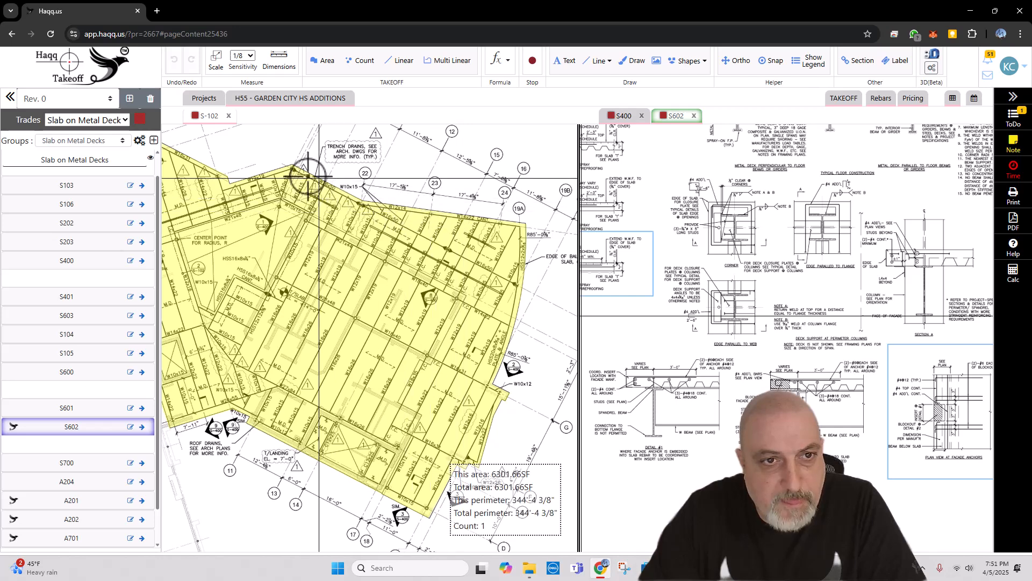
Step: Switch to File Explorer and open the DOCUMENTS folder of bid H55 - GARDEN CITY HS ADDITIONS
click(530, 568)
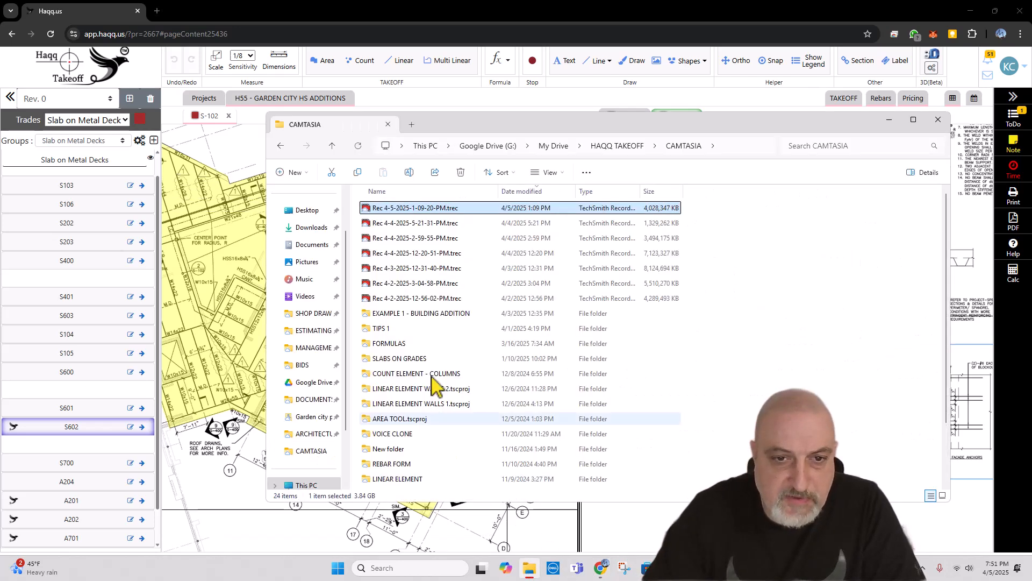
click(310, 365)
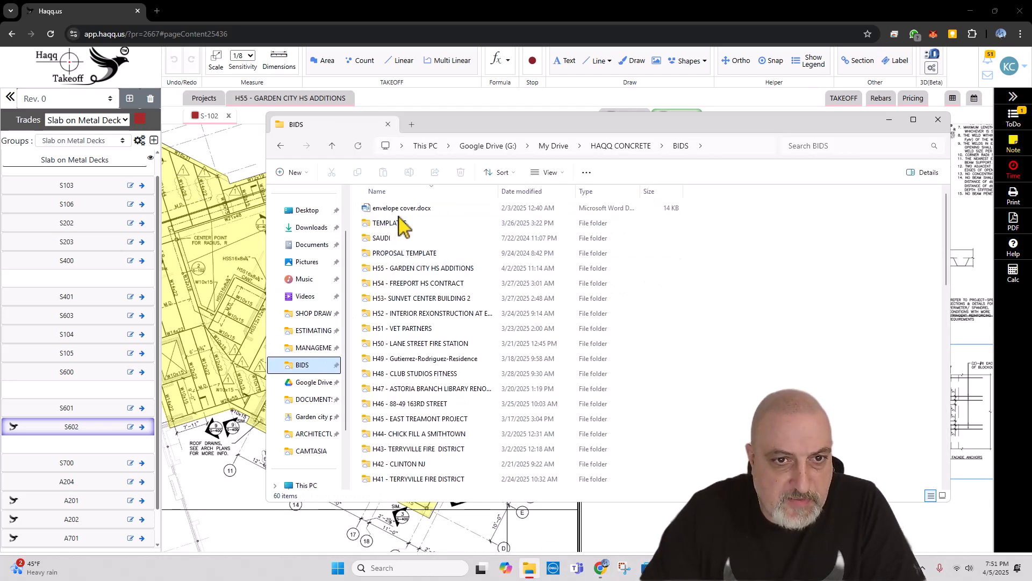
double_click(423, 269)
double_click(393, 209)
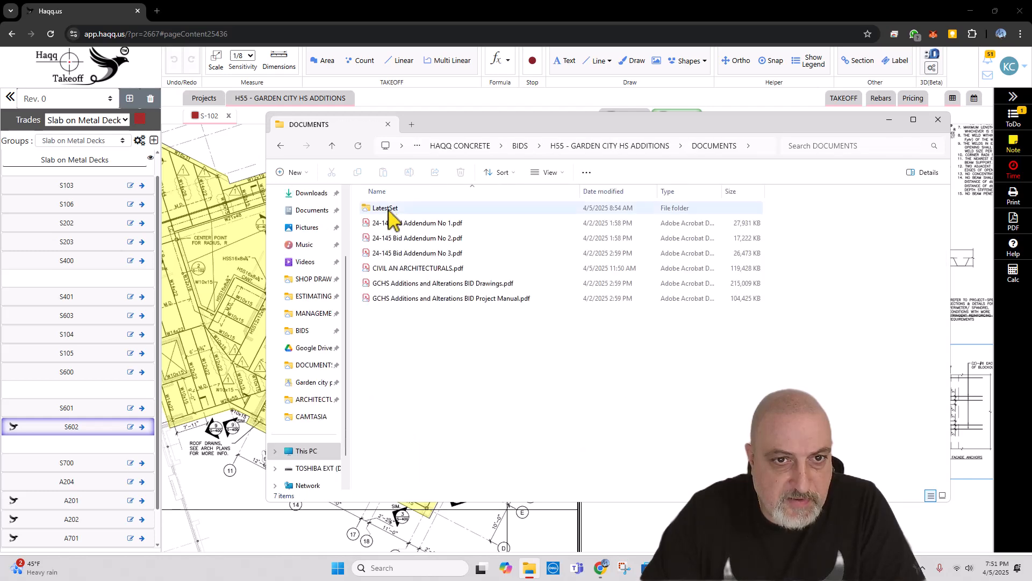
click(394, 213)
double_click(395, 214)
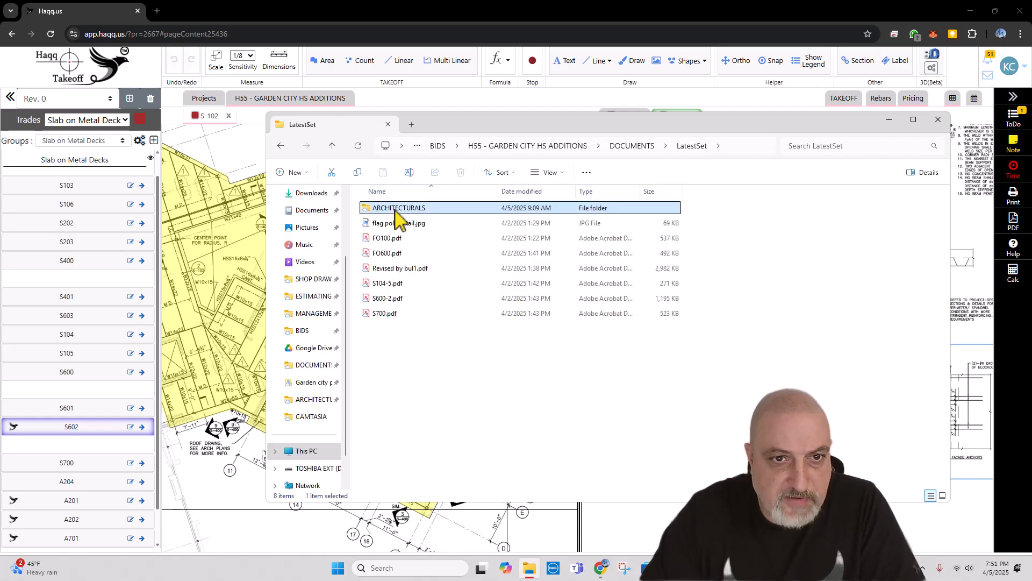
double_click(397, 214)
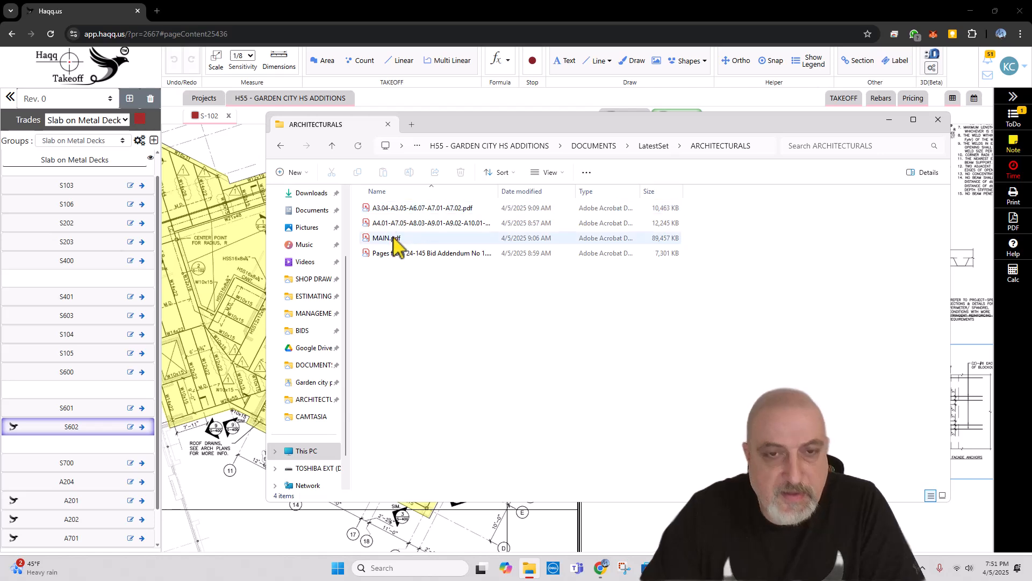
click(650, 146)
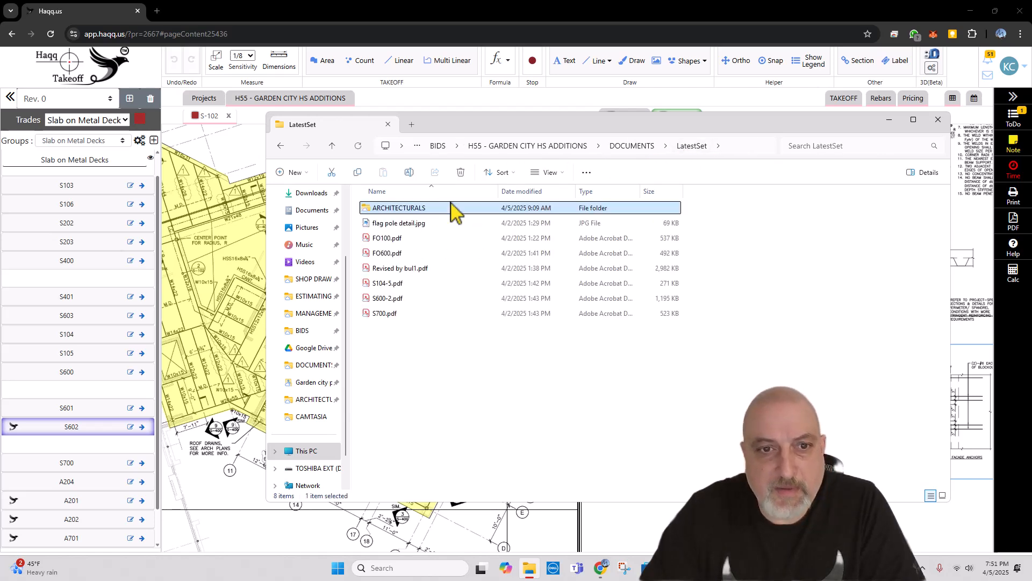
click(632, 146)
Step: Open CIVIL AN ARCHITECTURALS.pdf in Acrobat and go to the proposed second floor plan on page 29
click(446, 268)
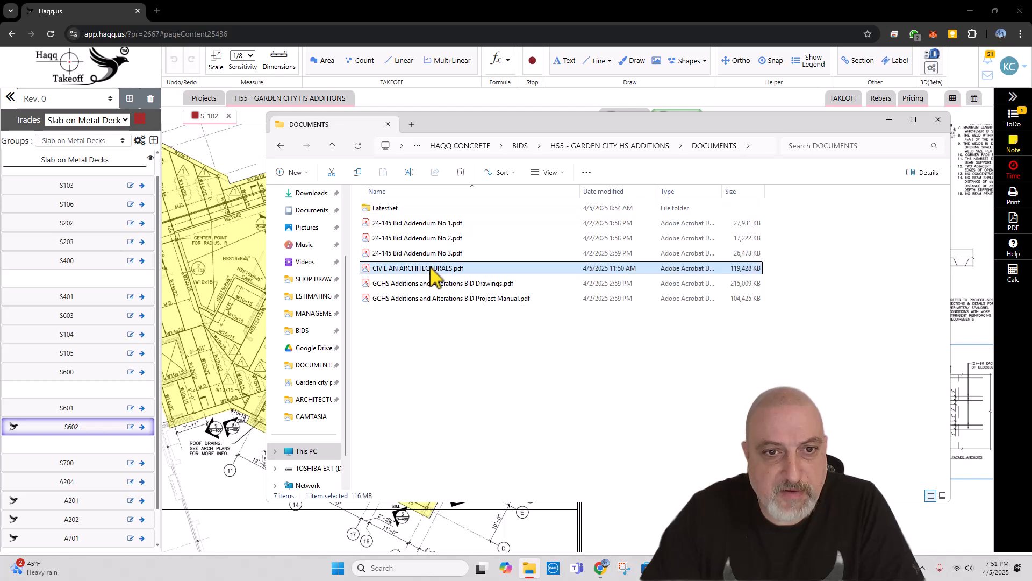
double_click(596, 269)
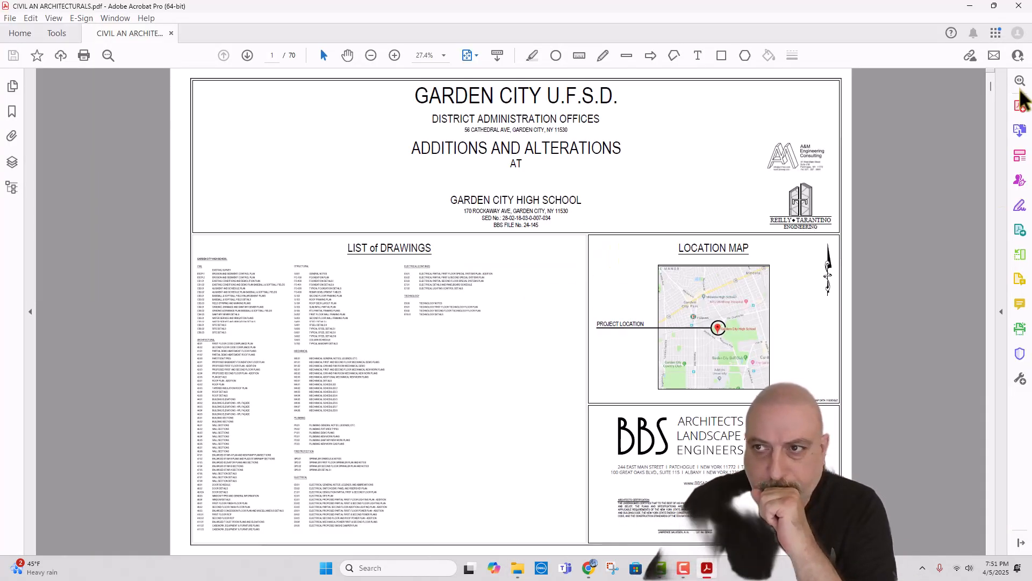
drag(992, 88, 992, 266)
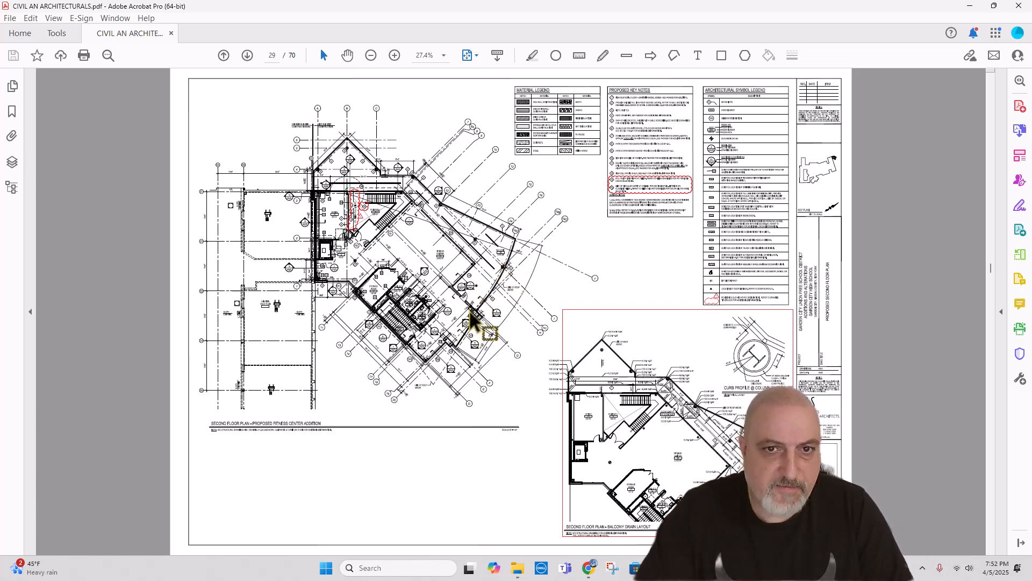
Step: Examine the balcony outline, building edges and section marks around the fitness center addition on the second floor plan
click(472, 318)
click(475, 313)
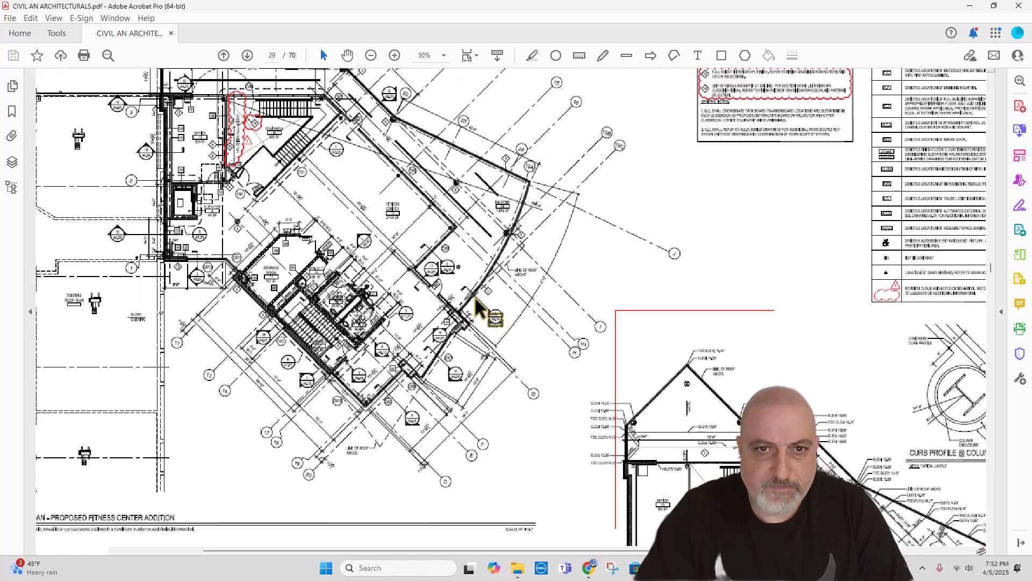
click(477, 309)
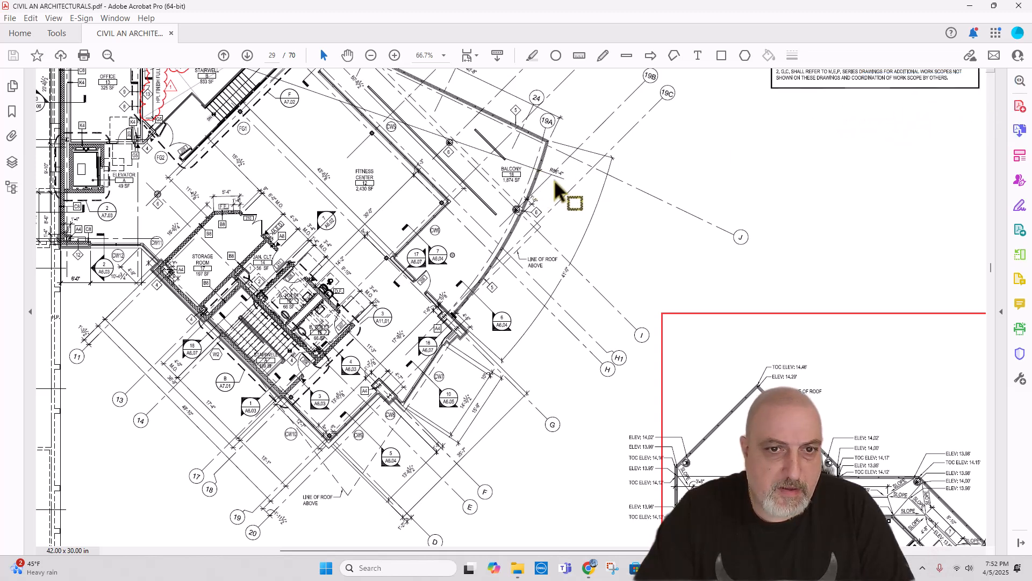
right_click(544, 128)
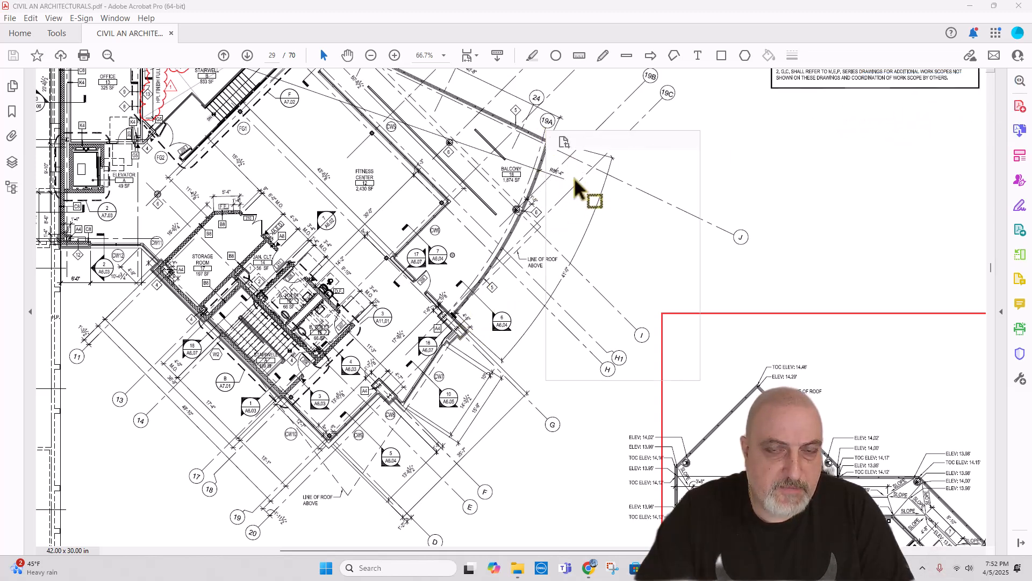
click(511, 160)
scroll(478, 198, up, 5)
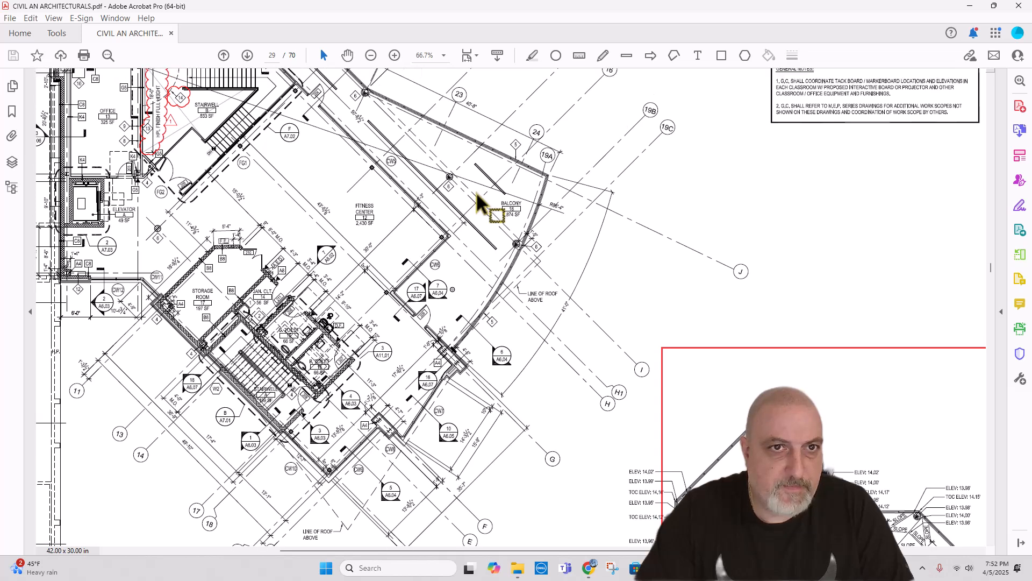
scroll(462, 198, up, 2)
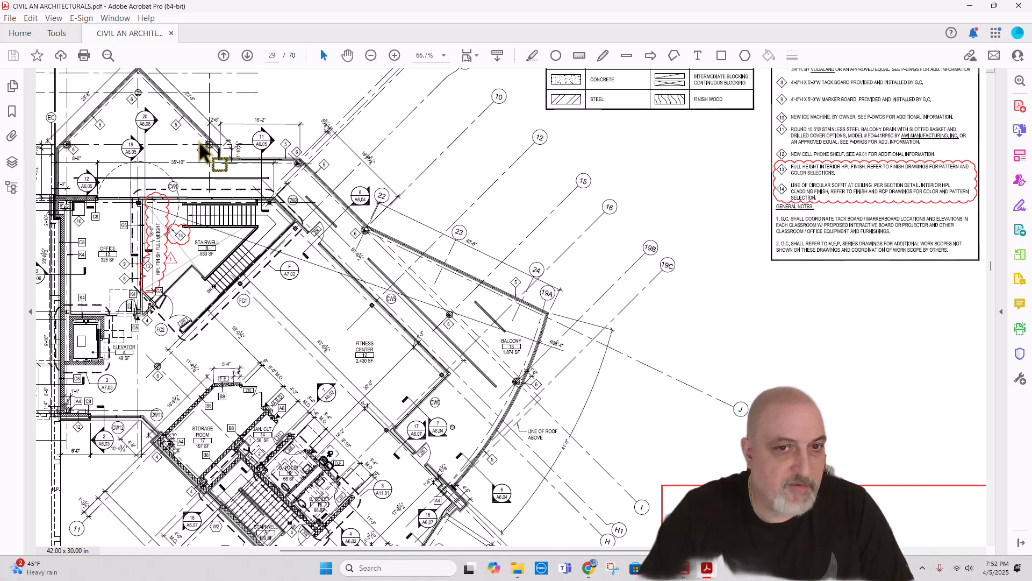
scroll(204, 143, up, 1)
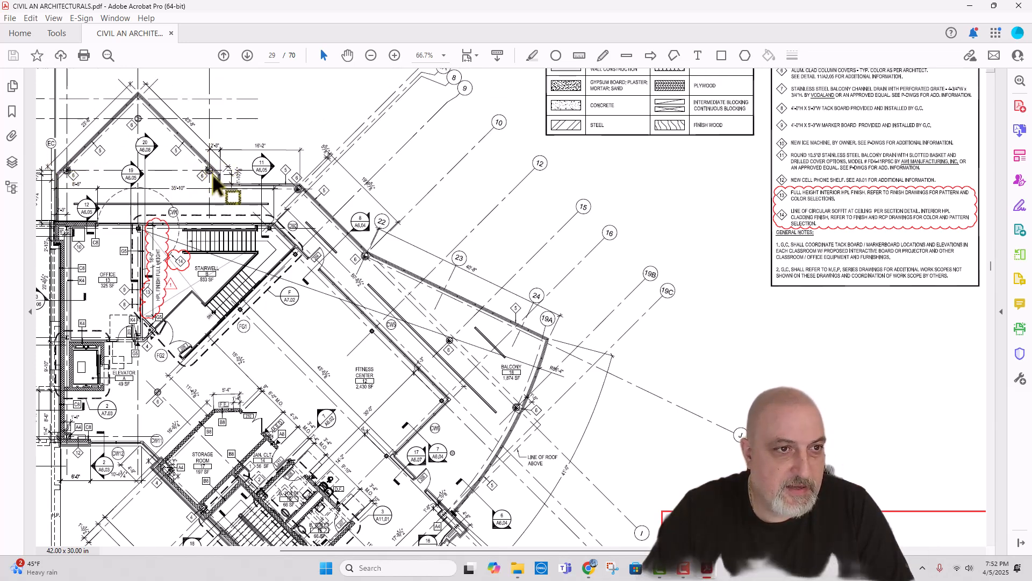
scroll(330, 197, down, 1)
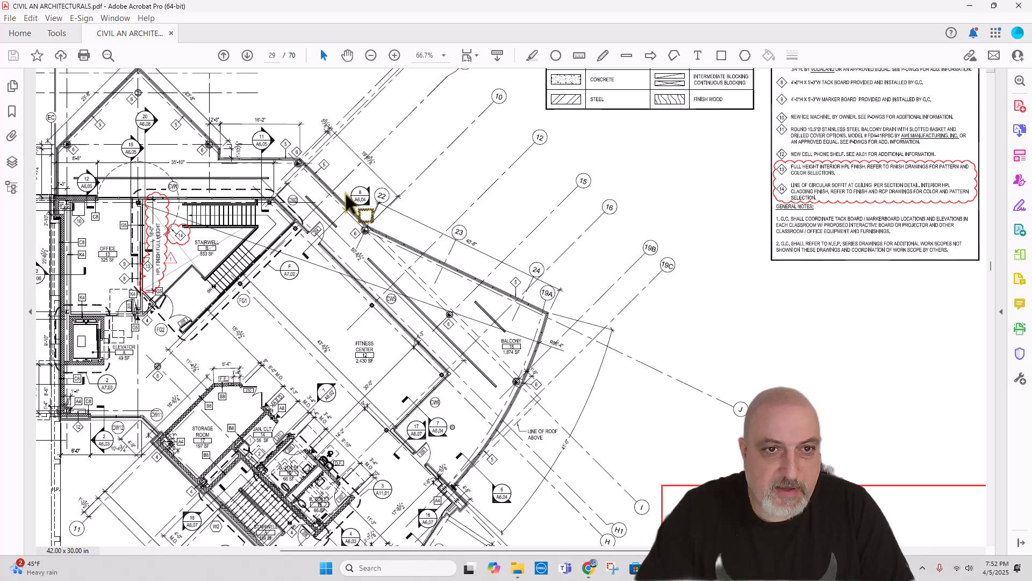
scroll(347, 204, down, 4)
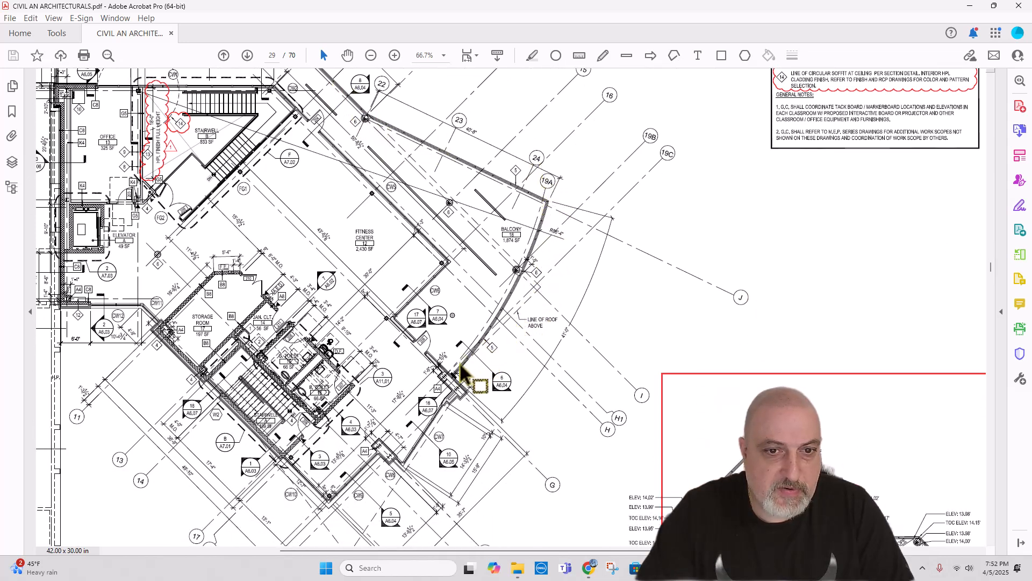
scroll(462, 371, down, 3)
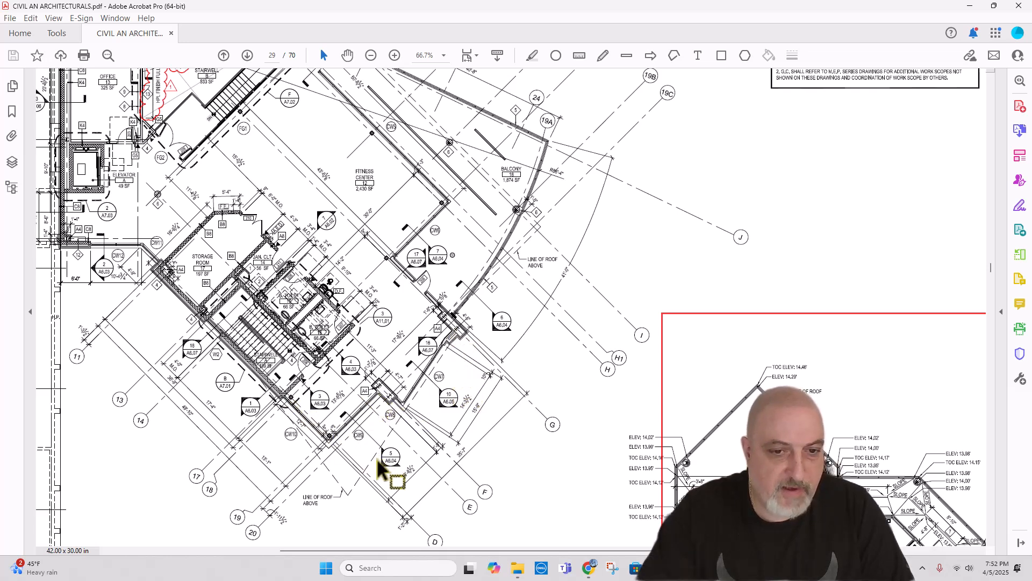
Step: Review the slopes and elevations along the balcony in the second floor balcony drain layout
scroll(366, 299, down, 3)
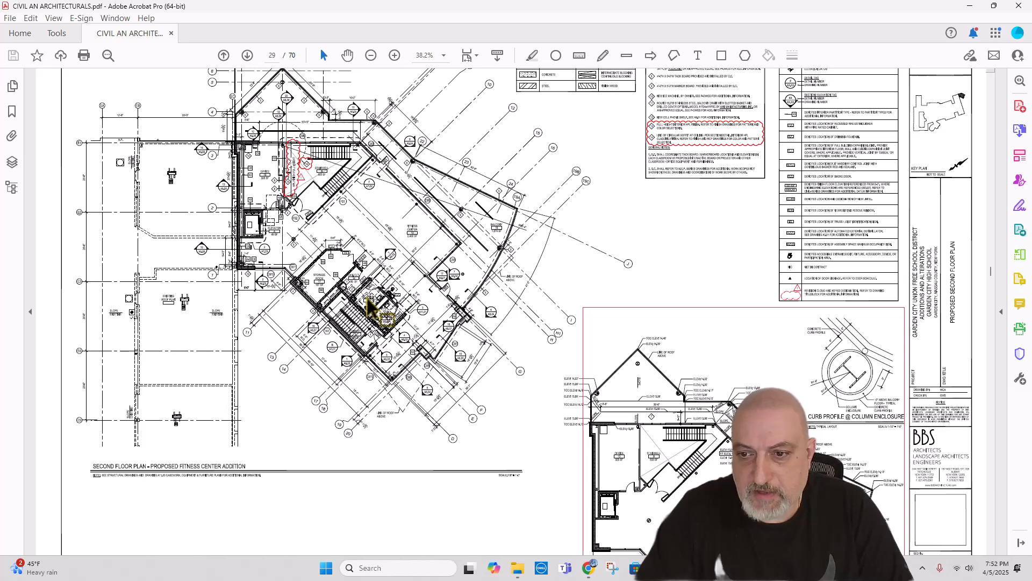
scroll(371, 309, down, 1)
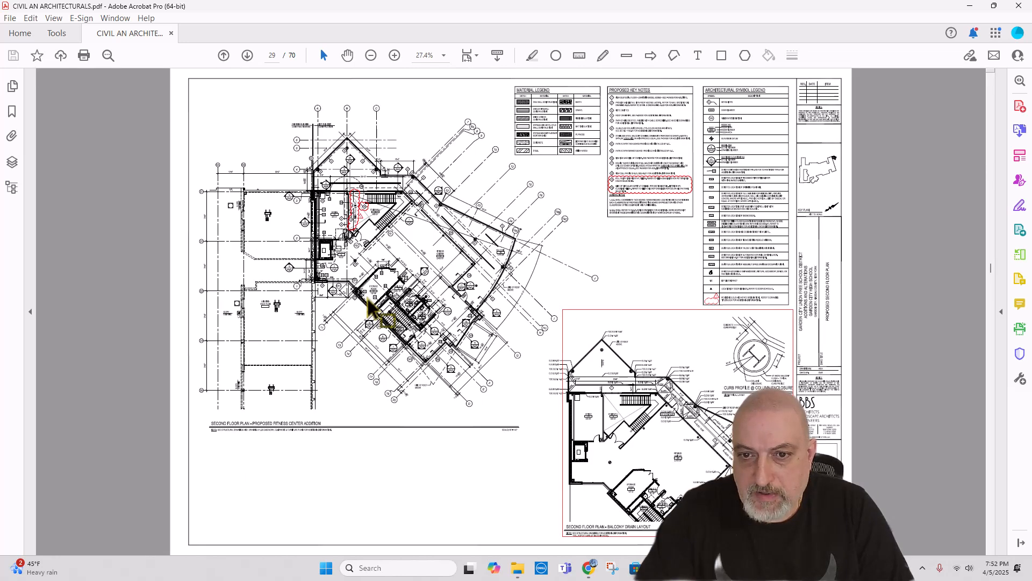
scroll(609, 521, up, 3)
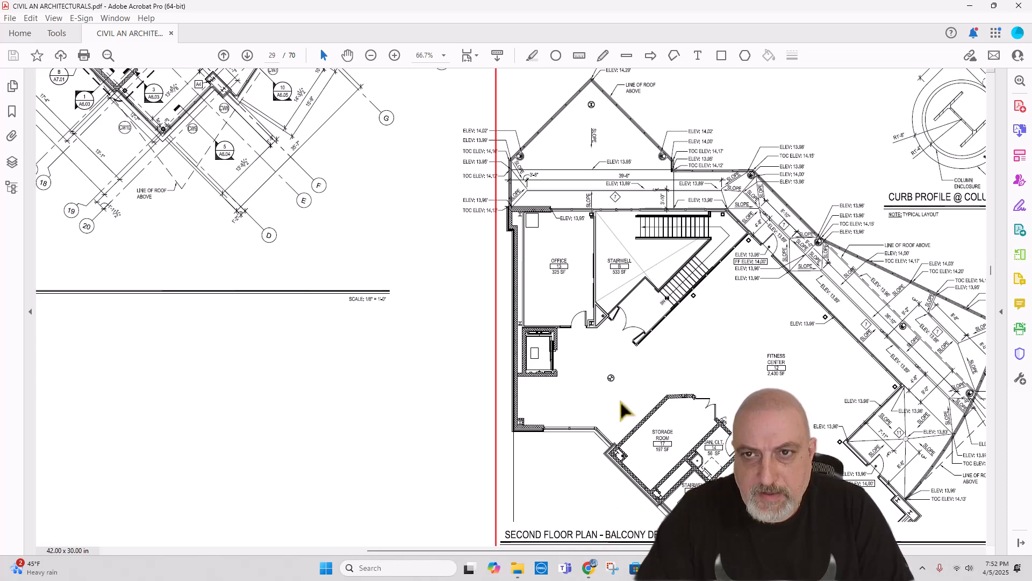
scroll(547, 119, up, 1)
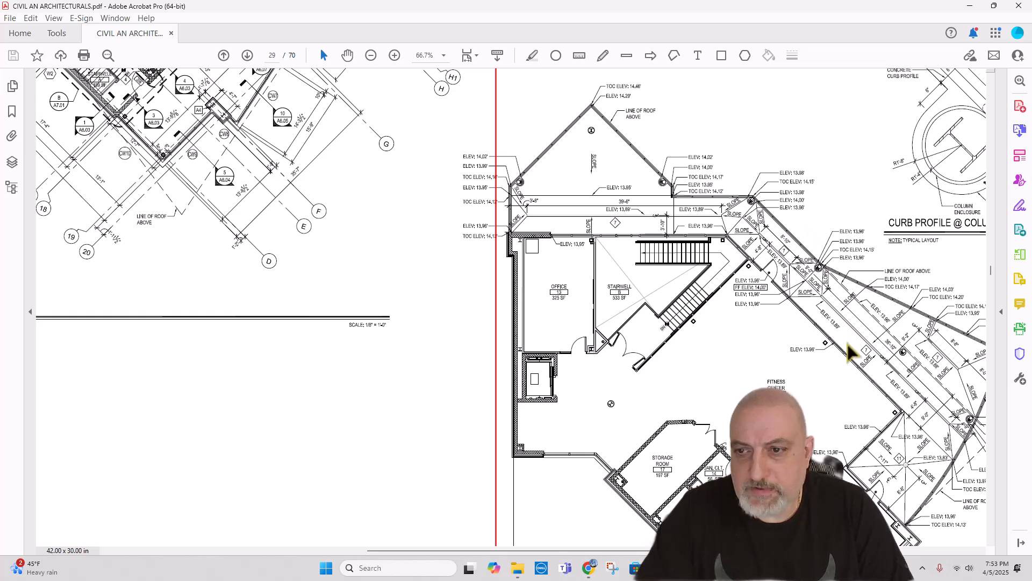
drag(710, 551, 792, 550)
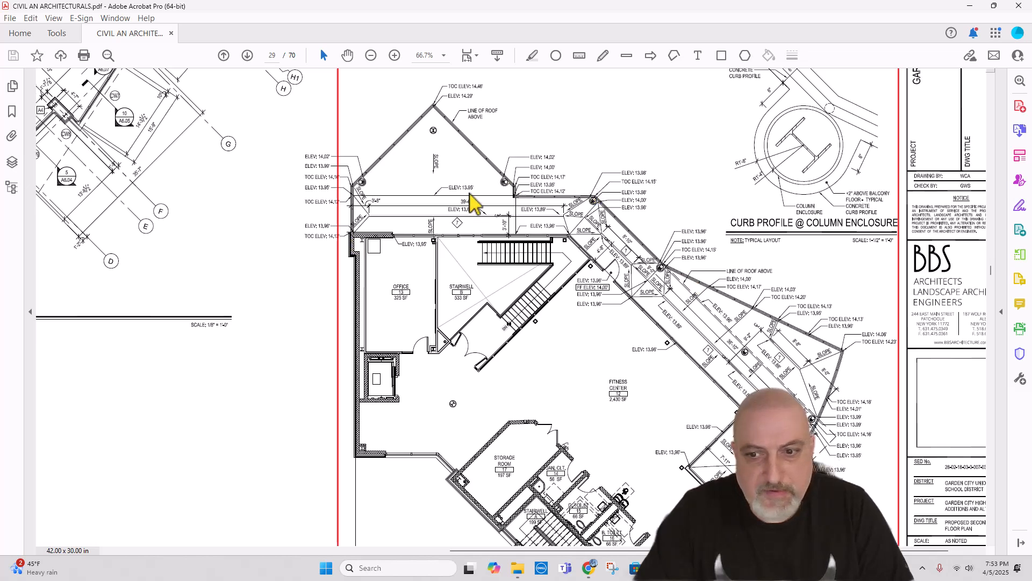
scroll(476, 209, down, 1)
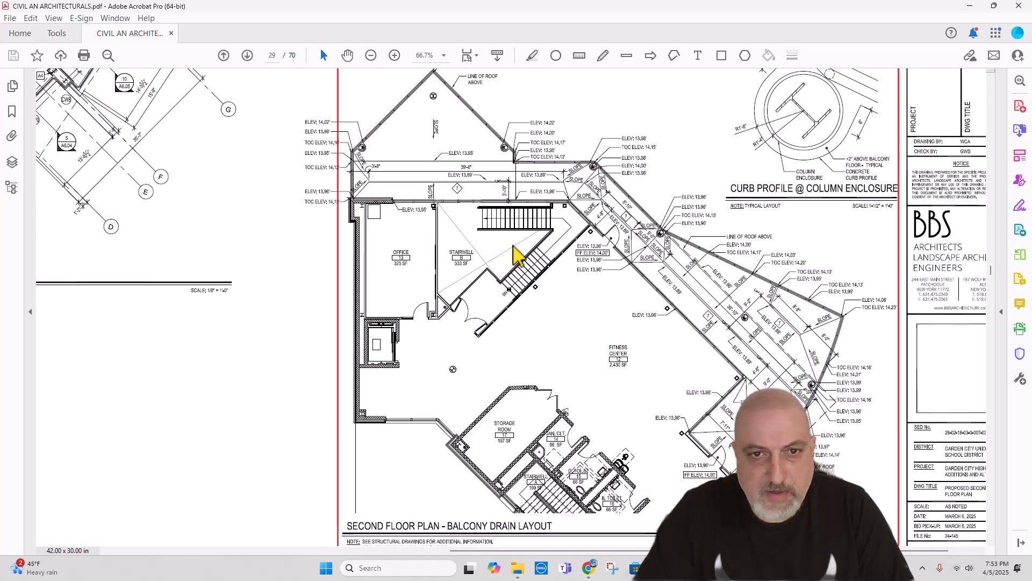
scroll(663, 293, down, 3)
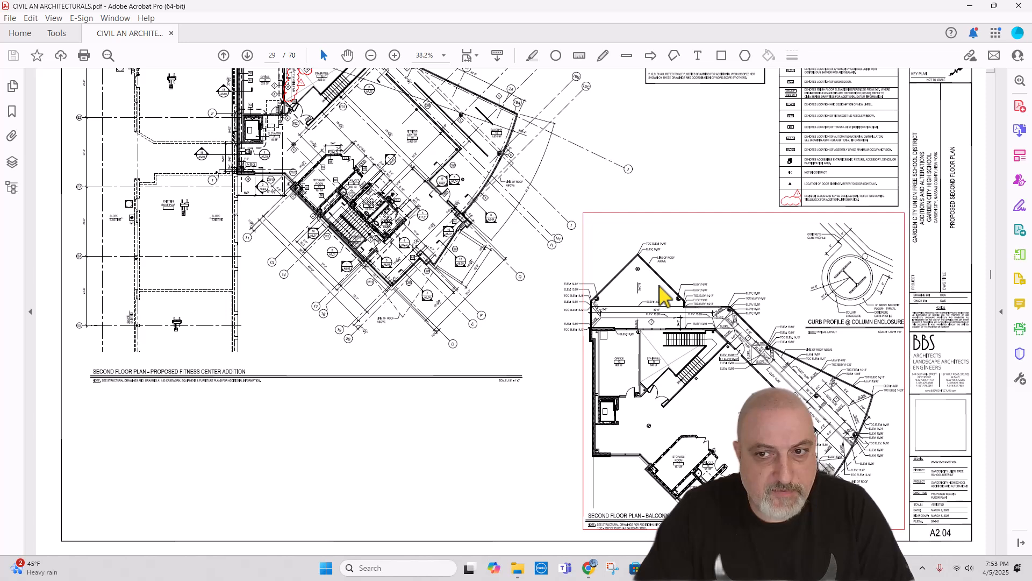
Step: Examine the curb profile at column enclosure detail beside the balcony drain layout
scroll(665, 295, down, 1)
scroll(768, 379, up, 4)
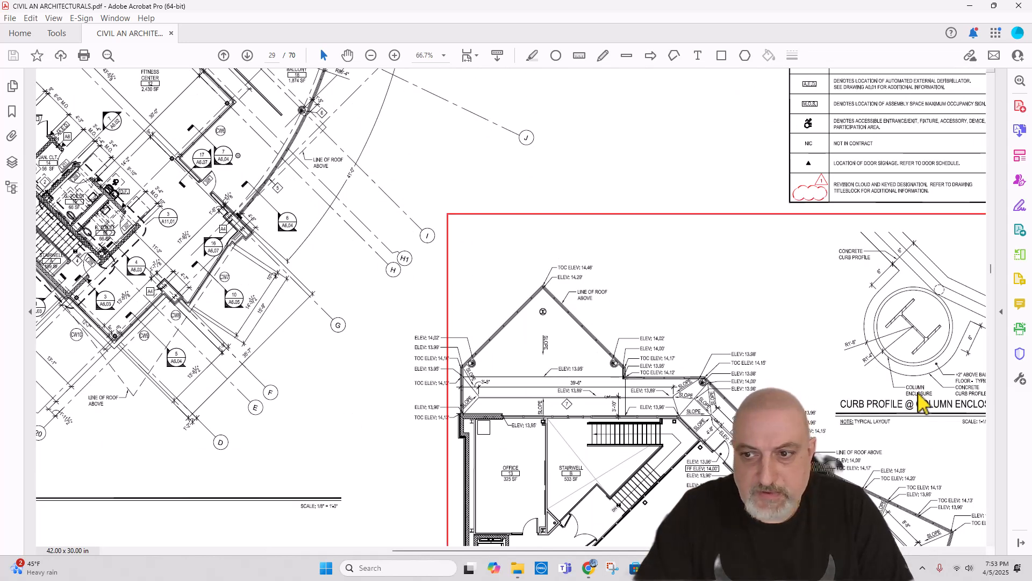
scroll(511, 306, right, 3)
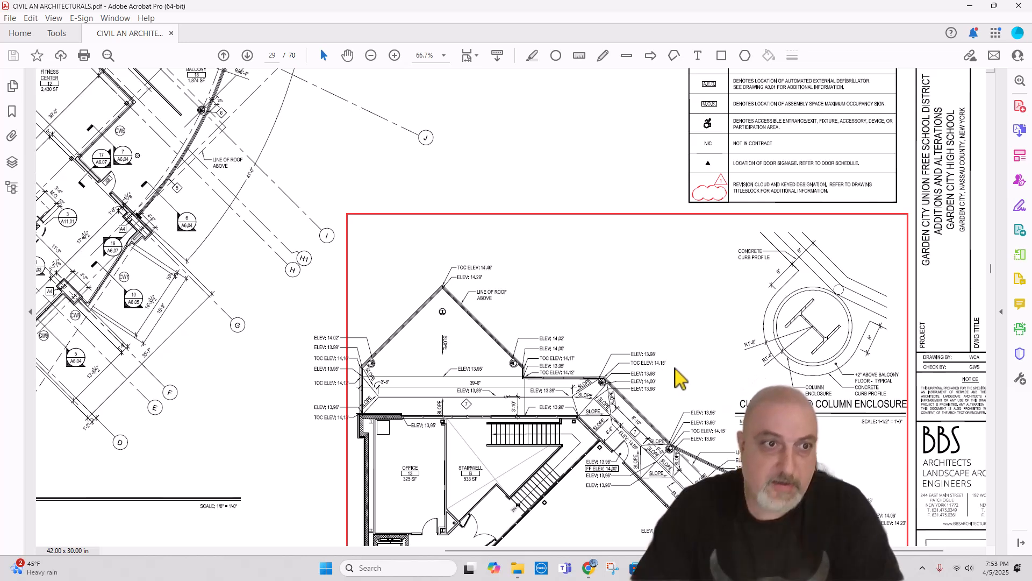
key(ctrl+minus)
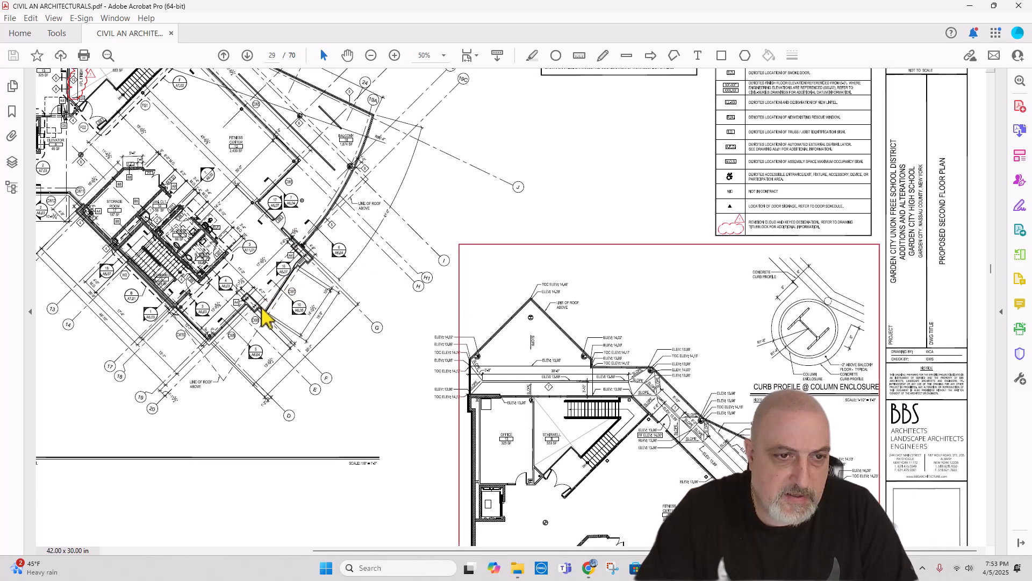
Step: Examine the section marks and building edge around gridlines D to G on the proposed second floor plan
scroll(251, 326, down, 1)
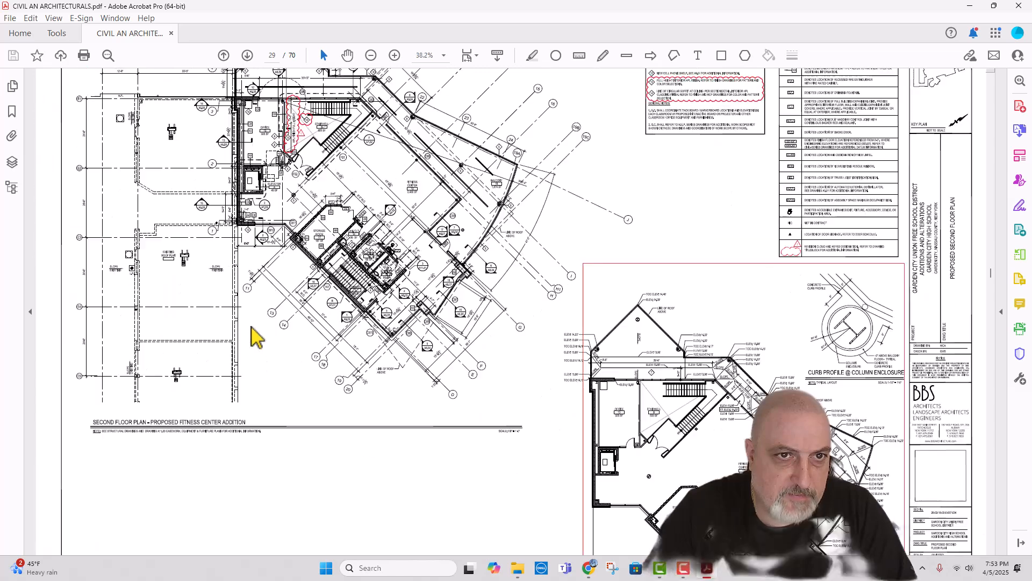
scroll(257, 338, down, 1)
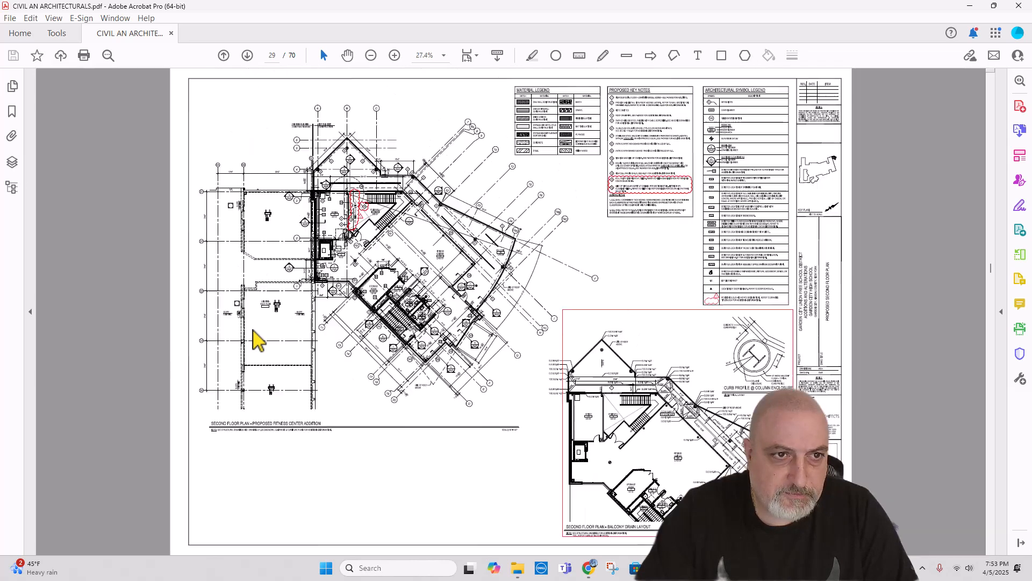
scroll(451, 355, up, 3)
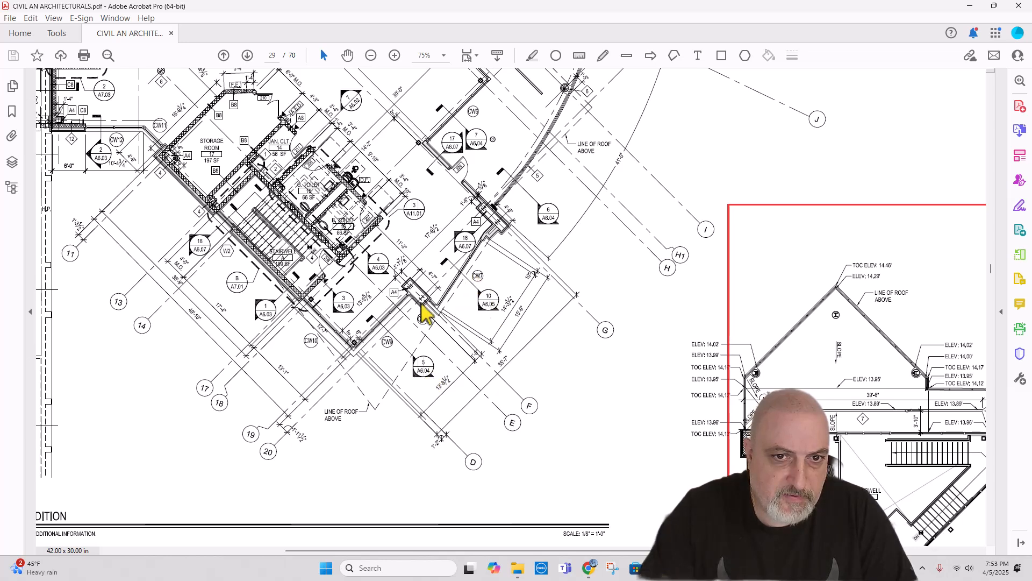
scroll(422, 313, down, 2)
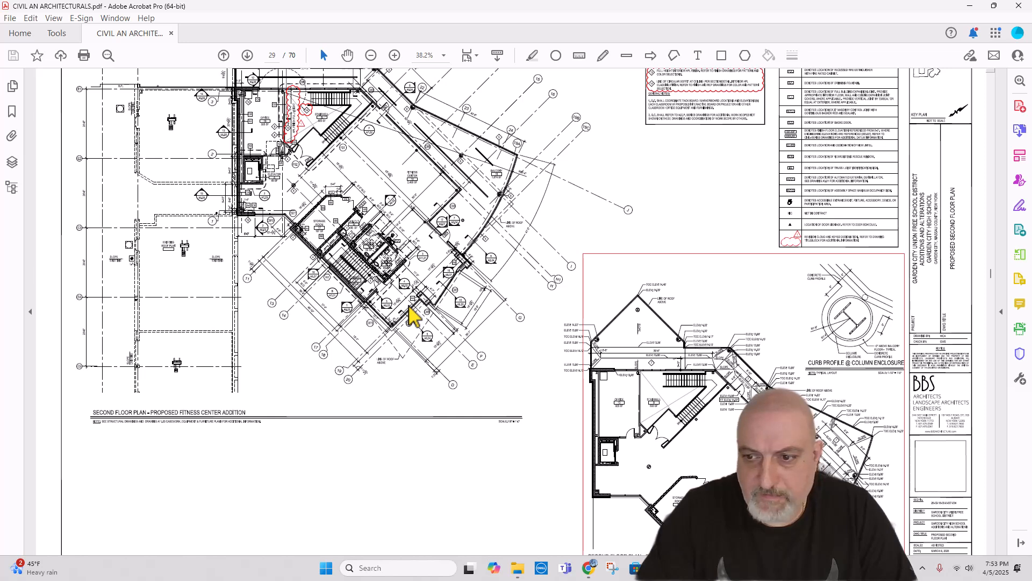
scroll(400, 301, down, 2)
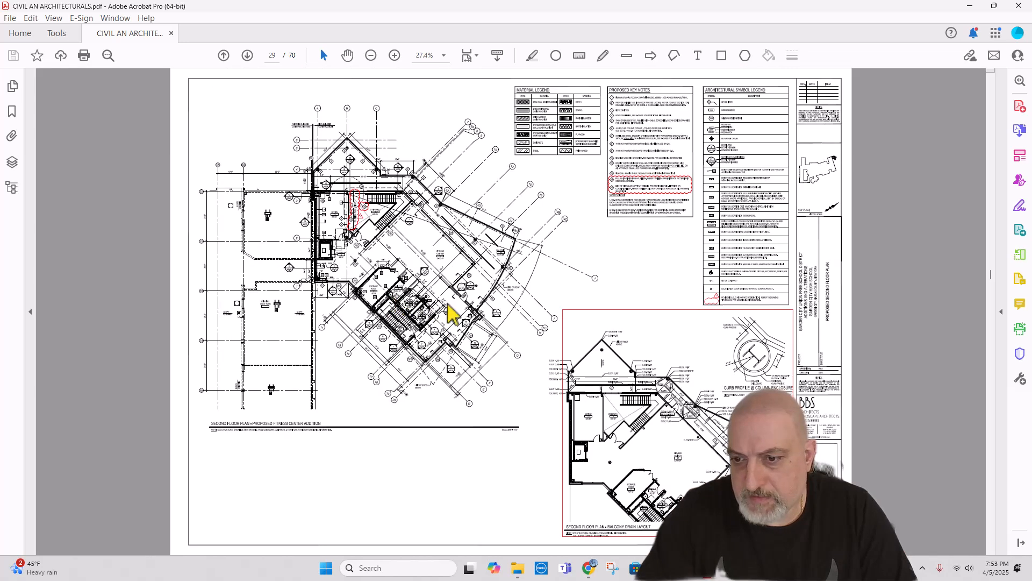
Step: Go to the wall sections sheet on page 46 of the architectural set
scroll(454, 316, down, 1)
scroll(957, 301, up, 1)
drag(991, 278, 998, 371)
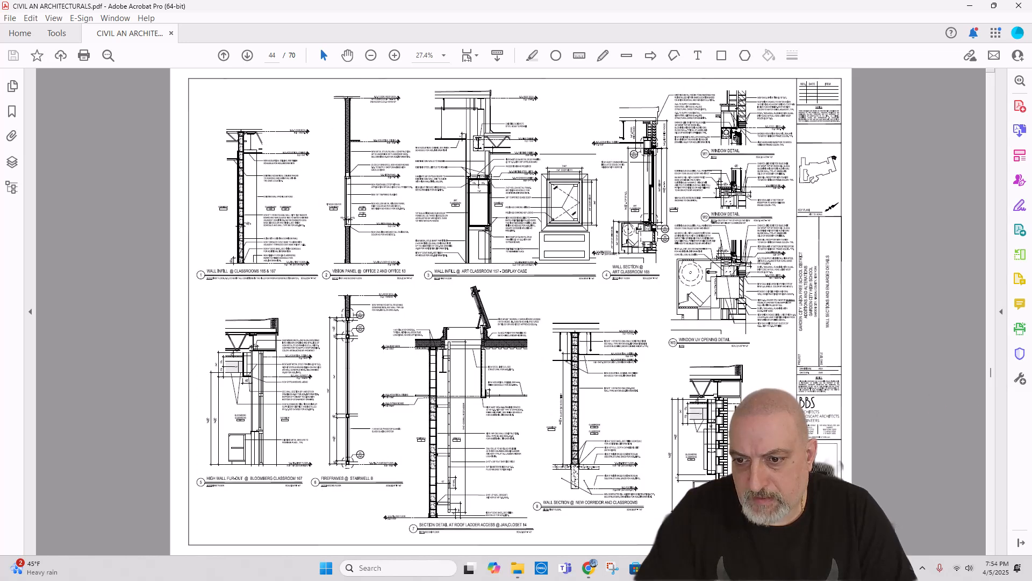
scroll(511, 311, down, 2)
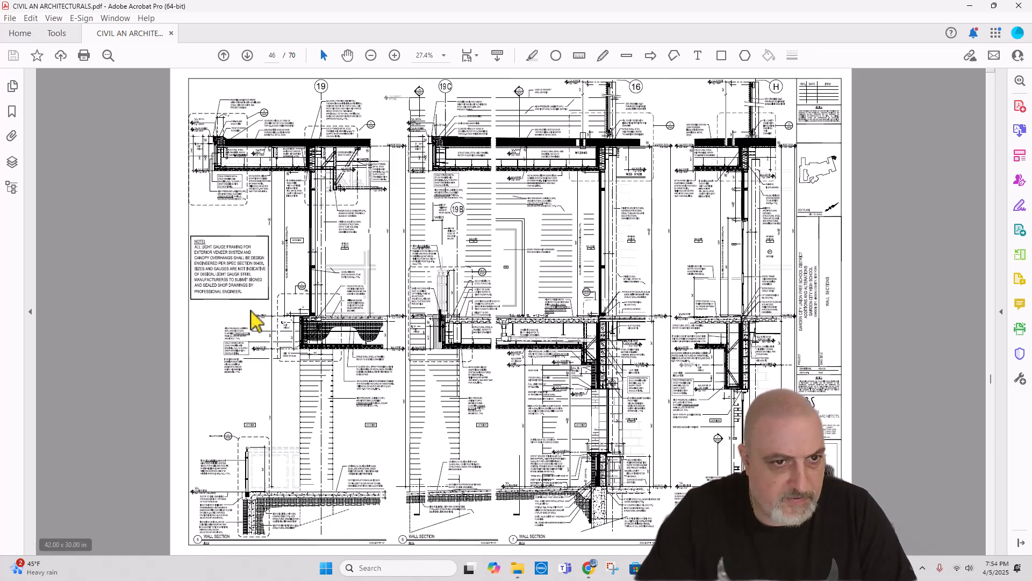
Step: Examine the second floor slab edge, pour stop and metal deck conditions at the fitness center and balcony in the page 46 wall sections
ctrl+scroll(256, 320, up, 3)
scroll(196, 334, up, 2)
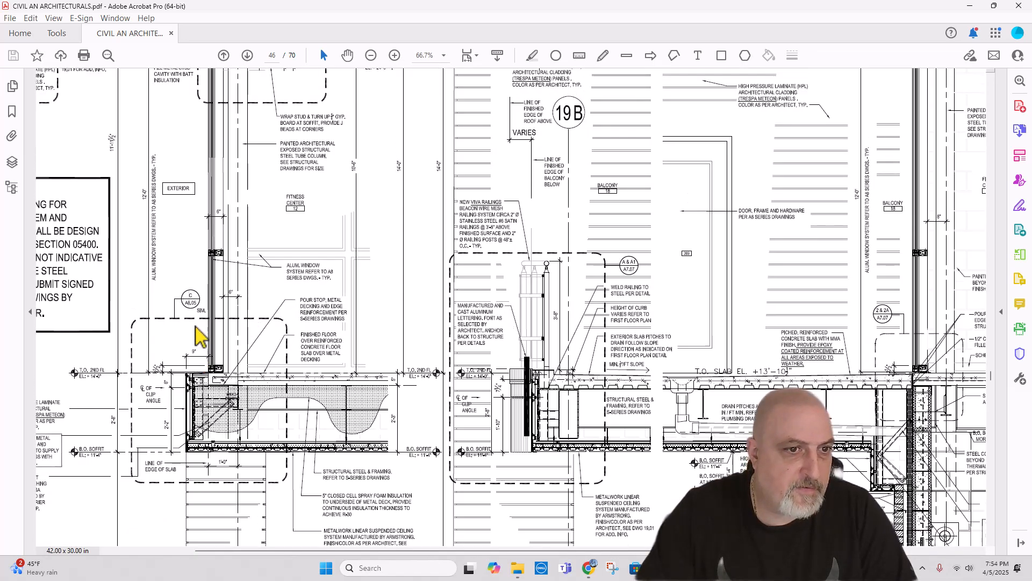
scroll(194, 327, up, 1)
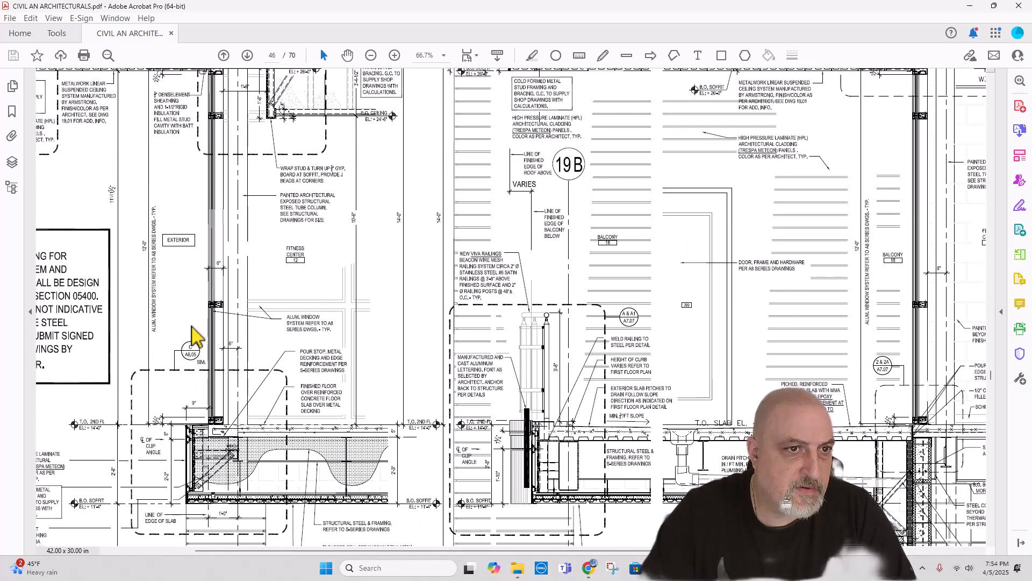
scroll(192, 326, up, 1)
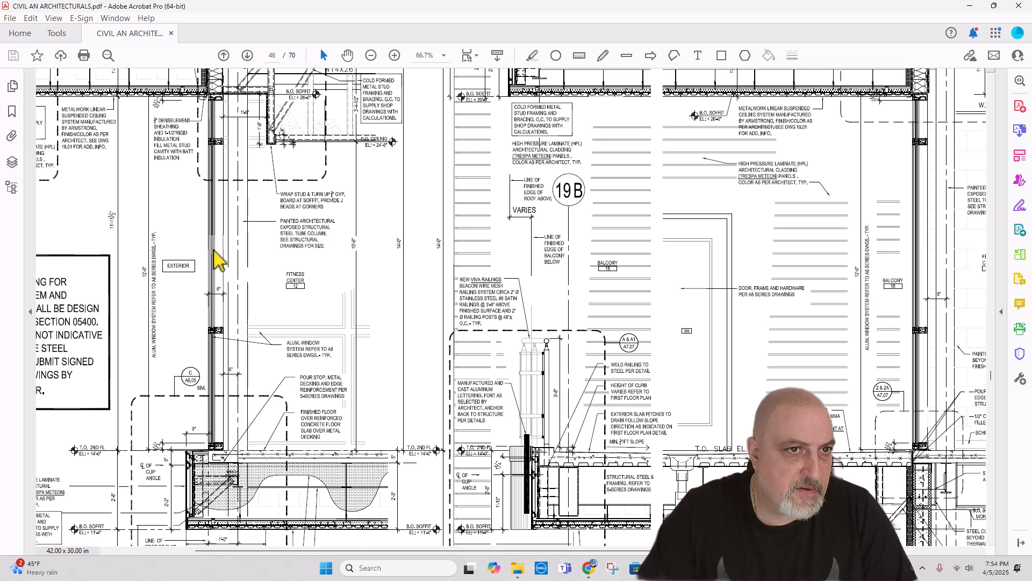
scroll(225, 131, up, 1)
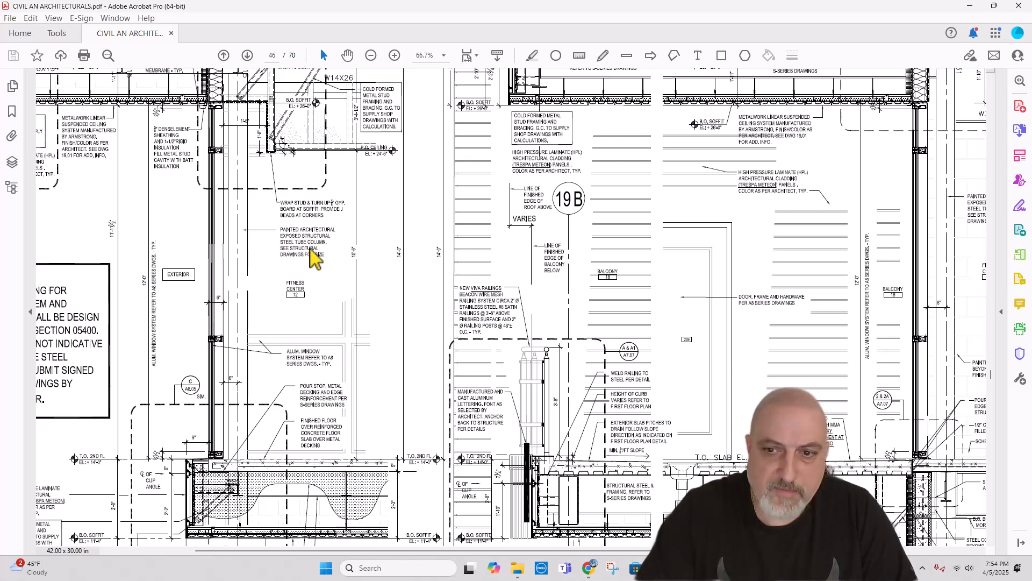
ctrl+scroll(314, 261, down, 1)
scroll(314, 260, down, 1)
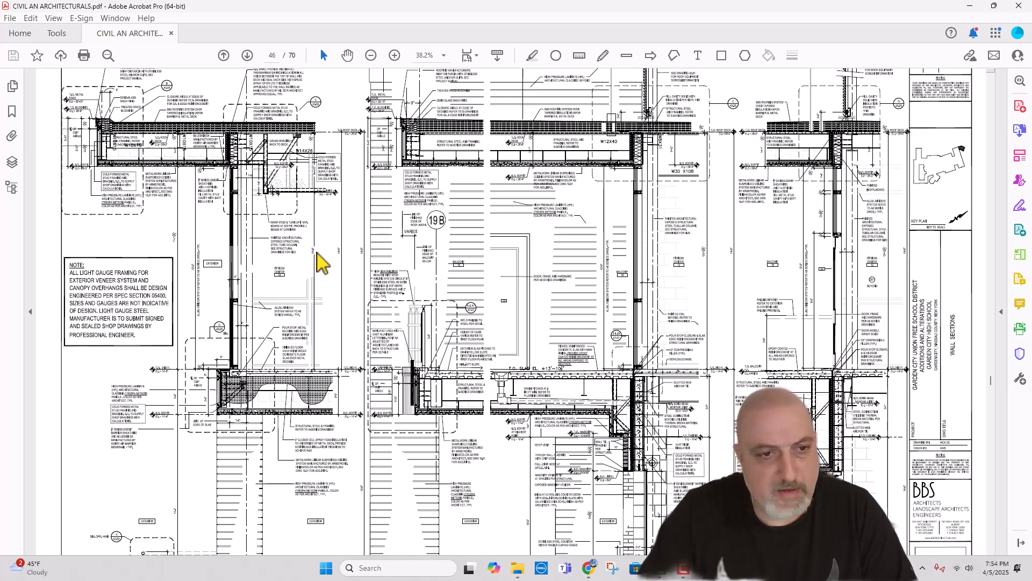
ctrl+scroll(321, 262, down, 1)
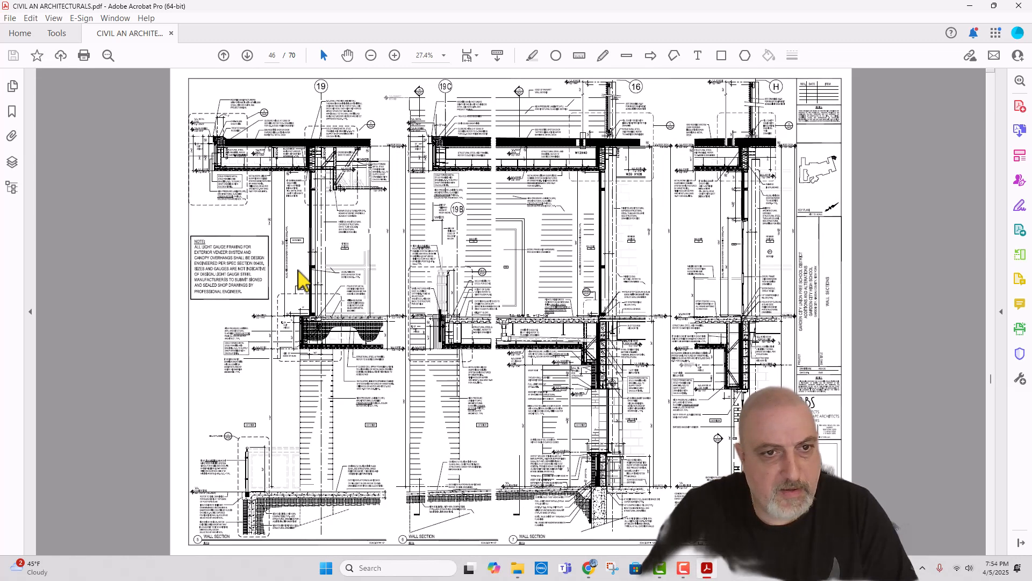
scroll(306, 288, up, 2)
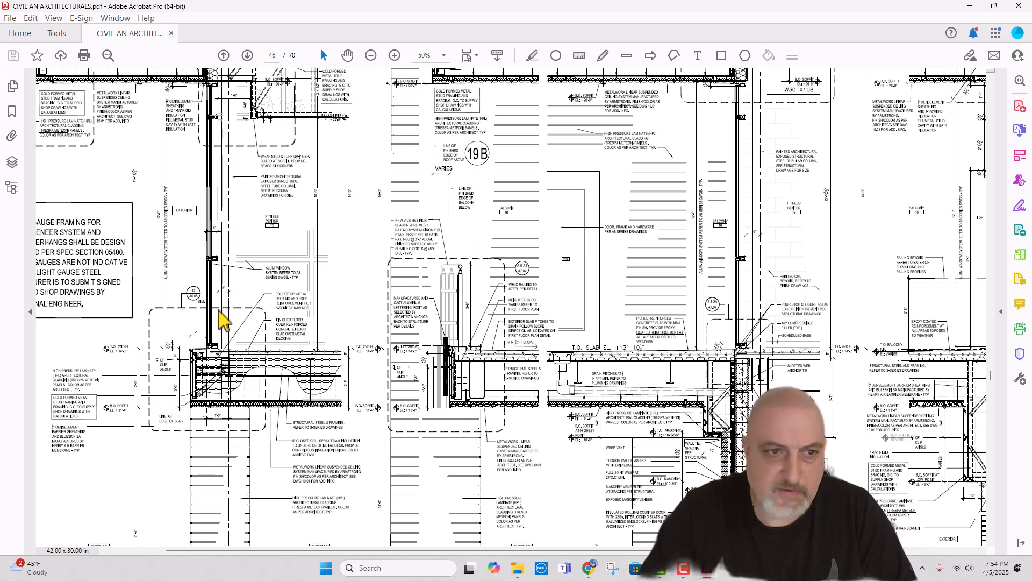
scroll(237, 317, down, 3)
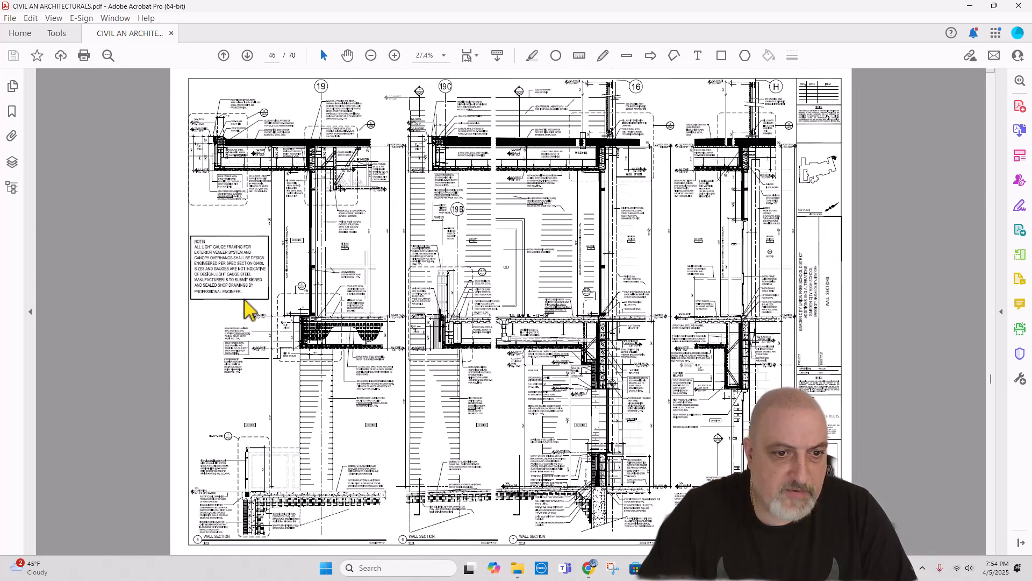
mouse_move(595, 571)
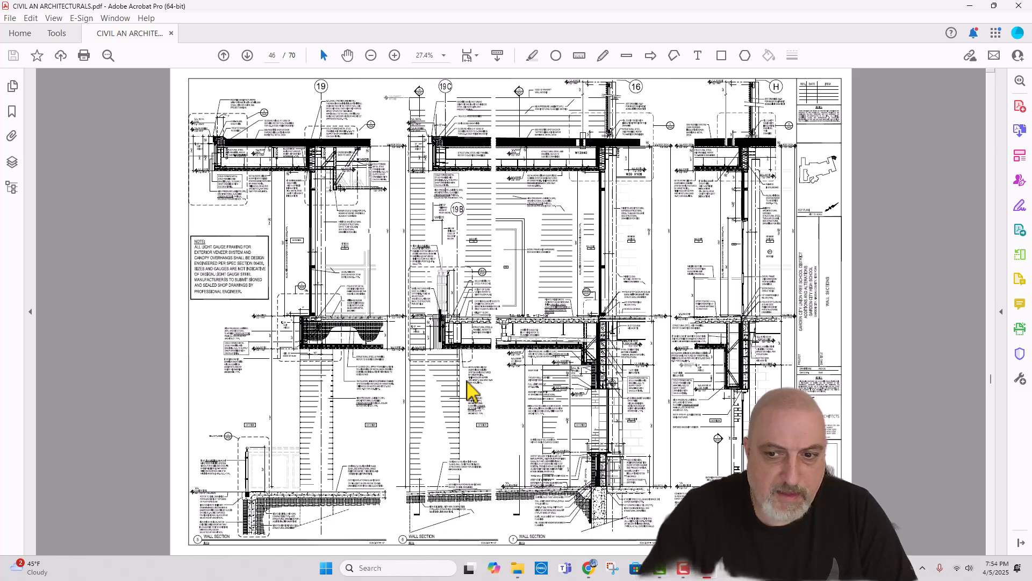
Step: Examine the second floor slab edge in the wall section at gridlines 20 and 19 on page 47
scroll(469, 388, down, 2)
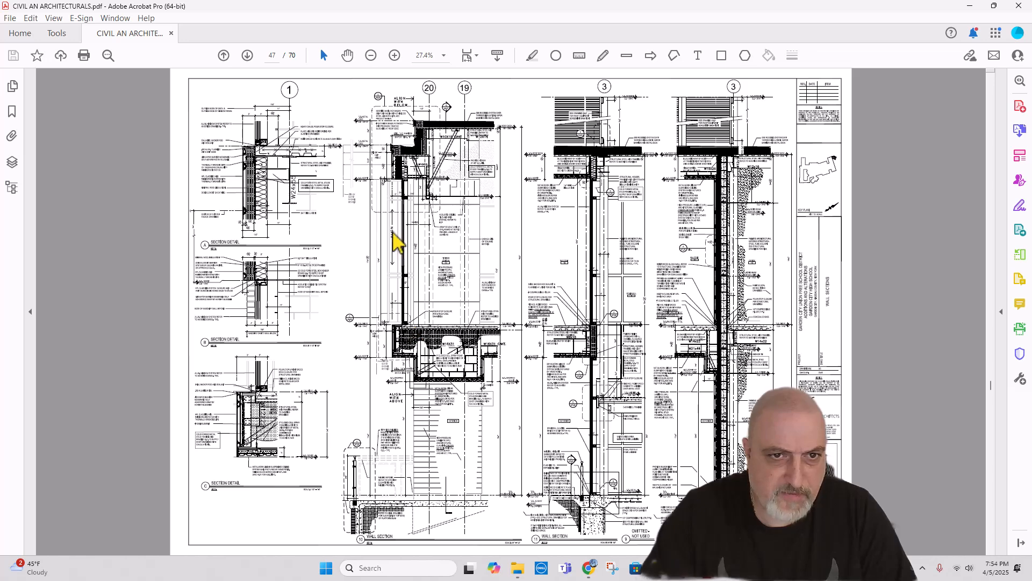
scroll(379, 237, up, 2)
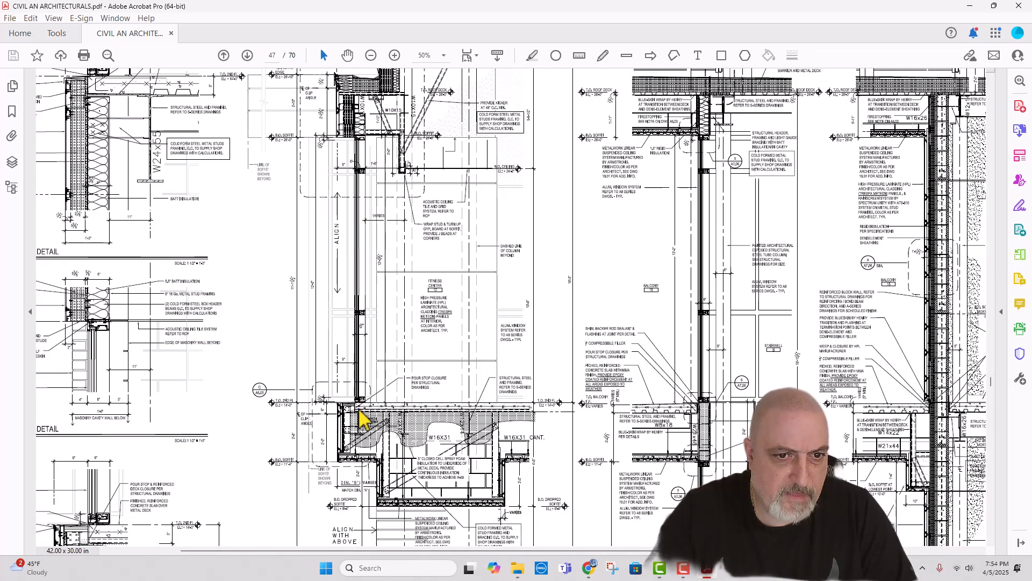
scroll(494, 338, down, 2)
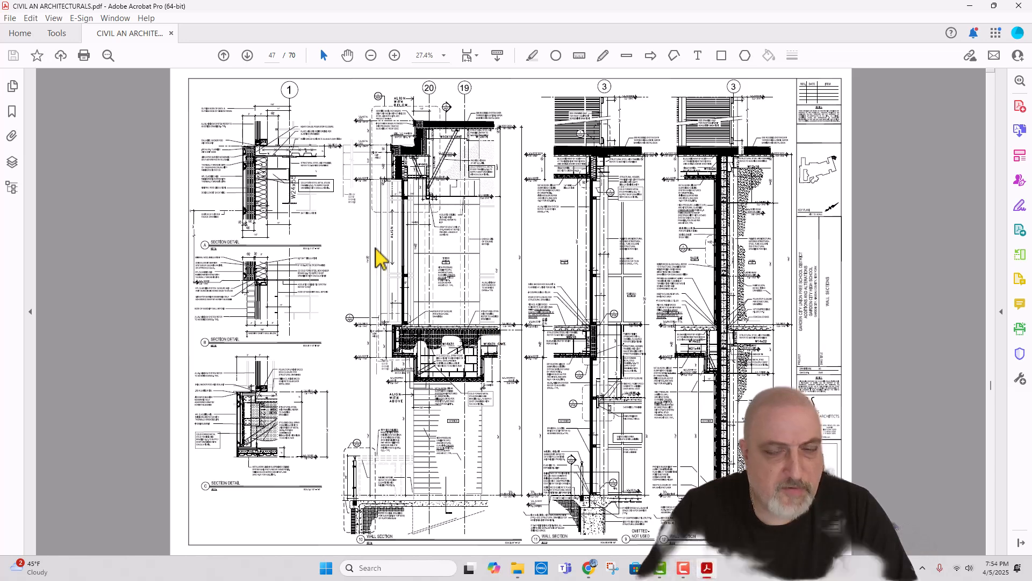
Step: Return to the proposed second floor plan on page 29
scroll(428, 250, up, 6)
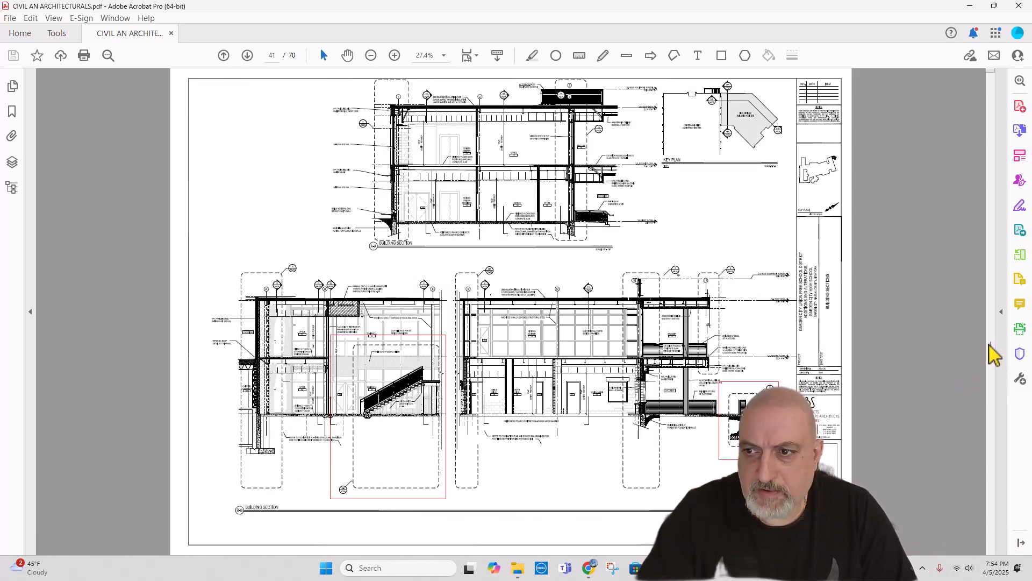
drag(991, 346, 992, 253)
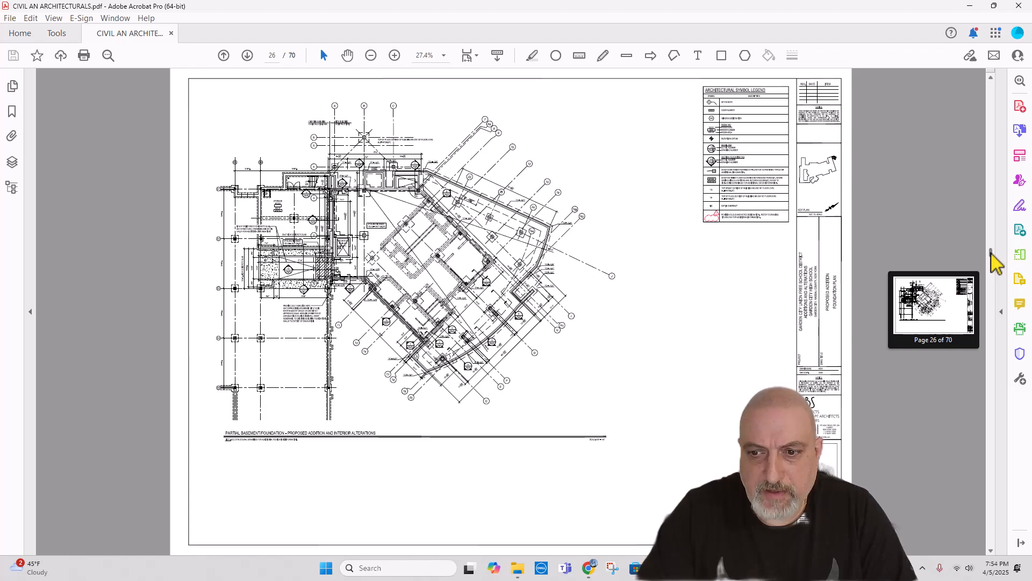
scroll(794, 324, down, 3)
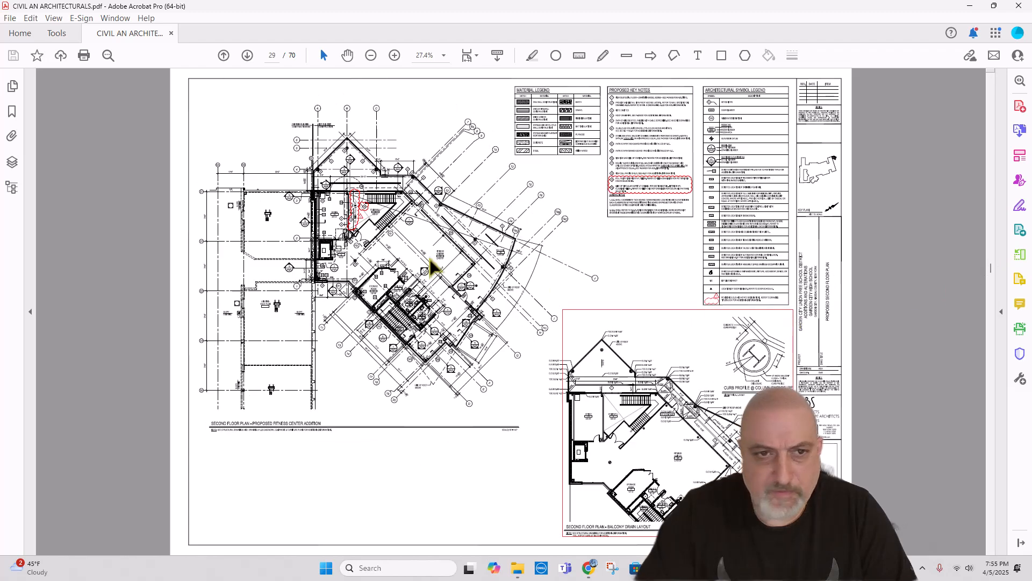
Step: Trace the addition's exterior edge on the second floor plan from the elevator past the storage room and stairwell to gridlines D through F
scroll(237, 237, up, 4)
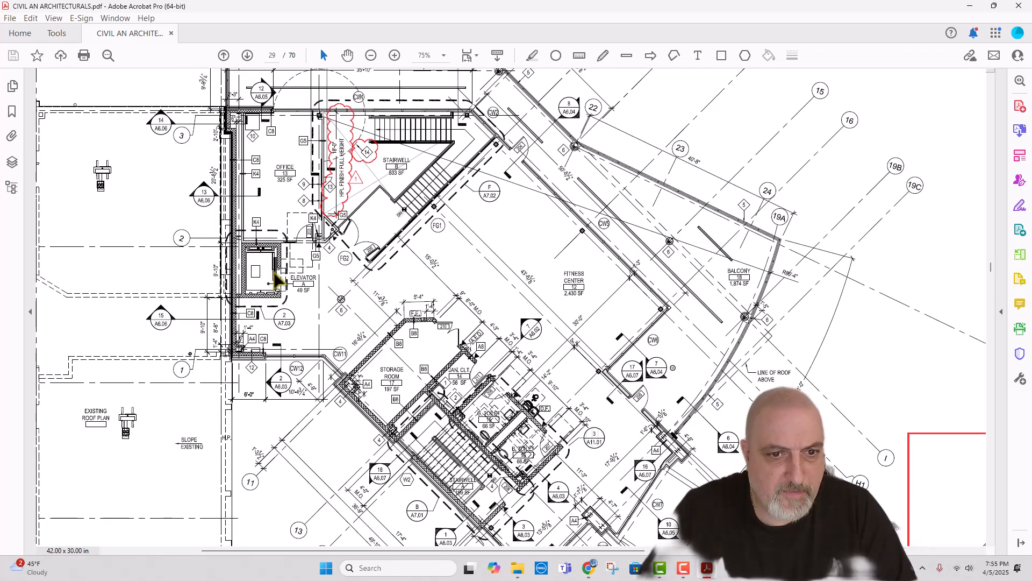
scroll(275, 279, down, 3)
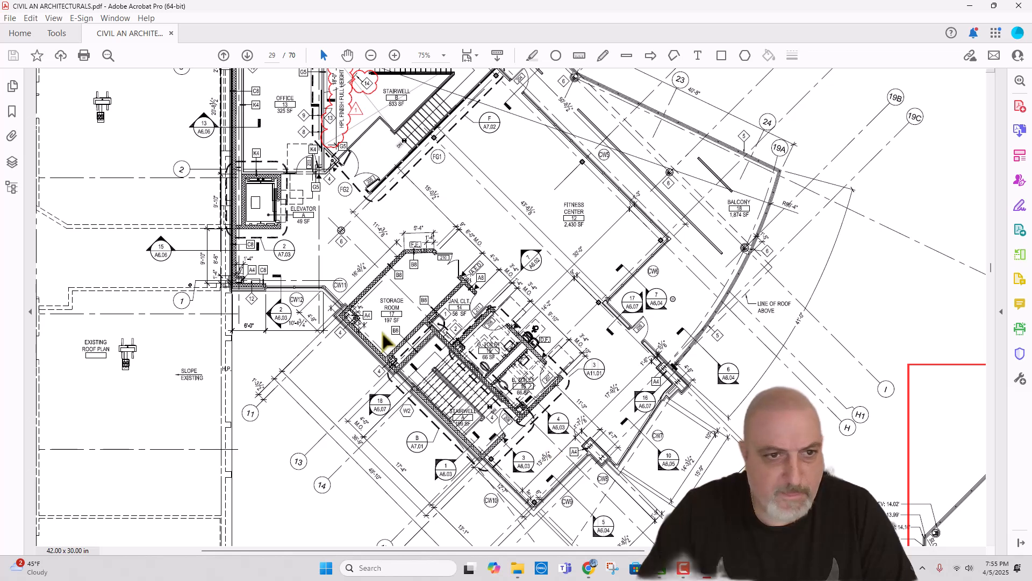
scroll(384, 341, down, 1)
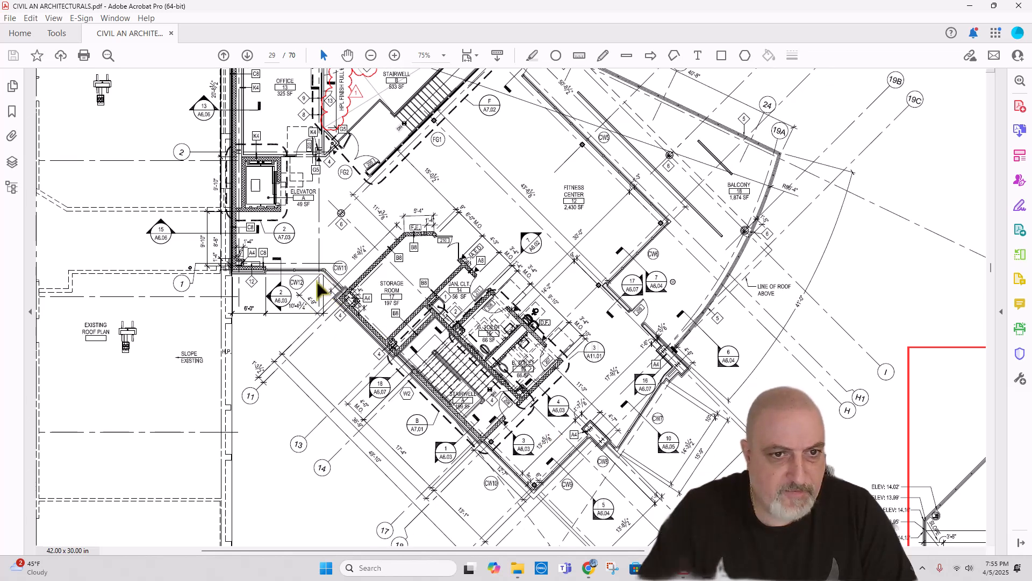
scroll(546, 398, down, 3)
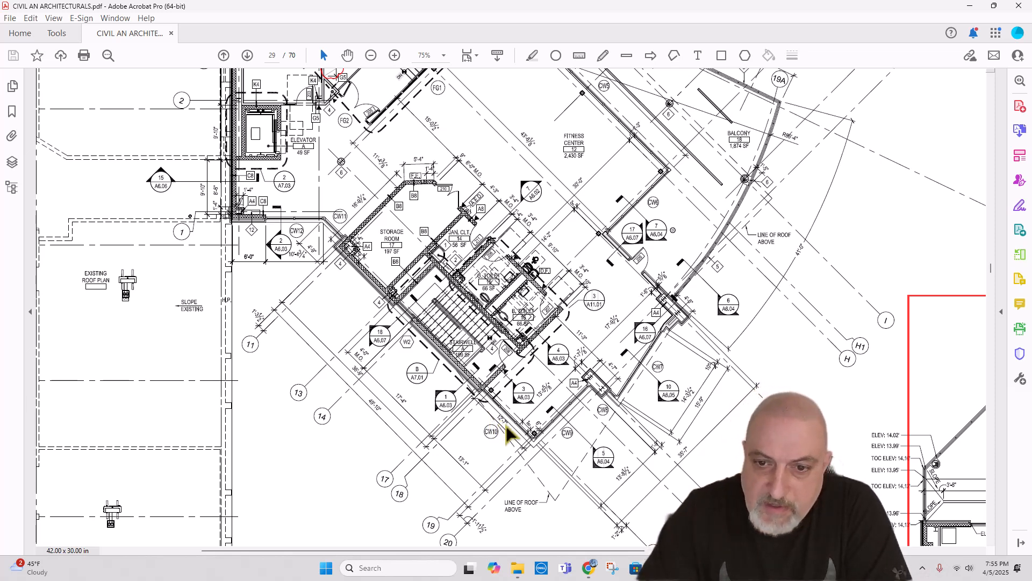
scroll(505, 429, down, 2)
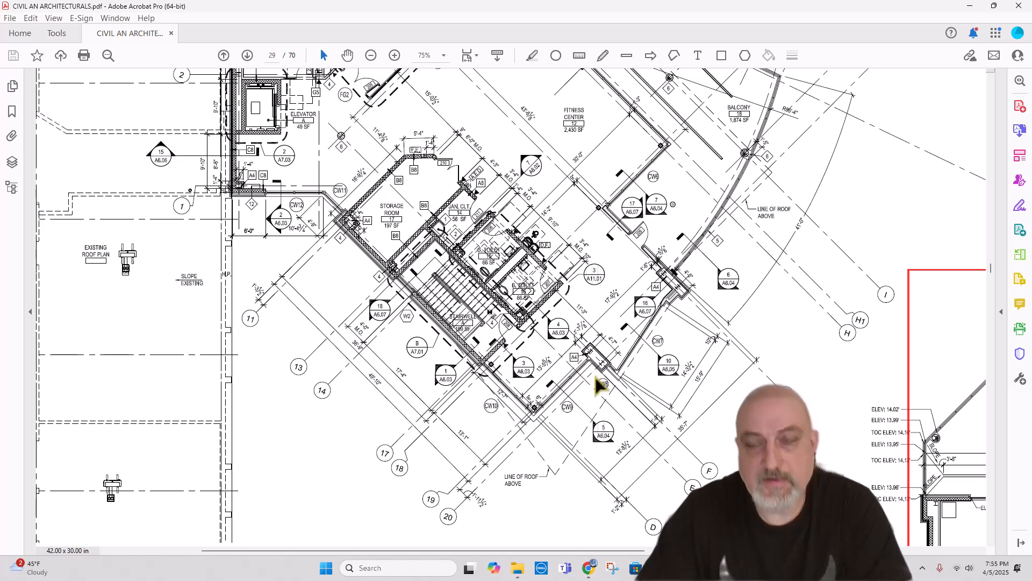
scroll(618, 368, down, 1)
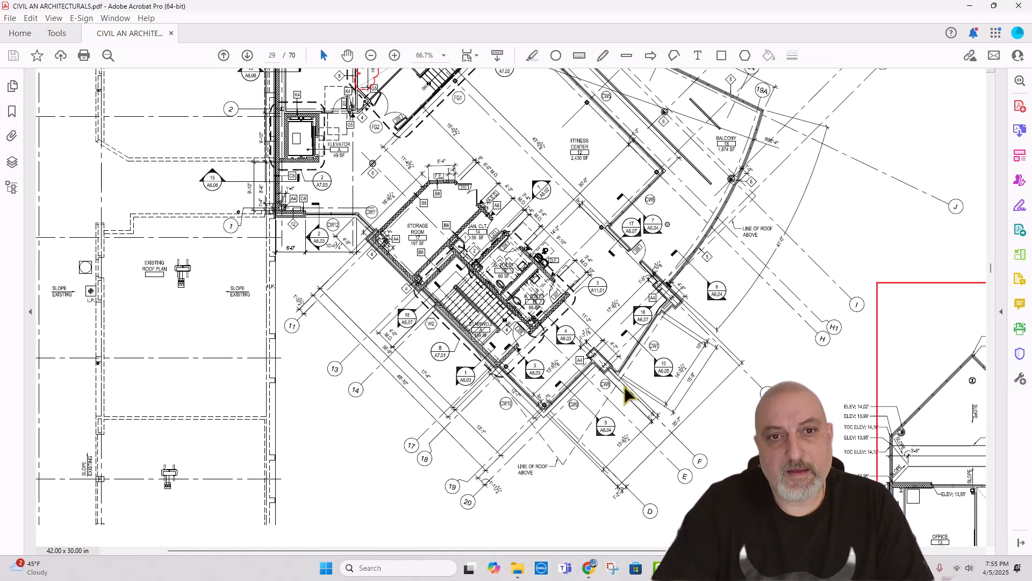
scroll(626, 395, down, 2)
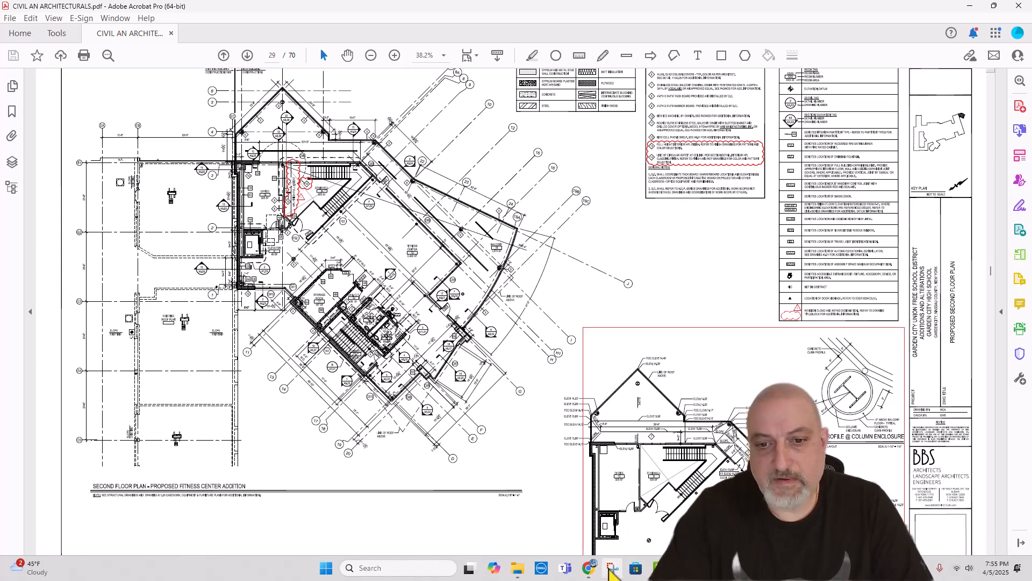
Step: Switch to the Haqq takeoff in Chrome and compare the slab outline on S-102 with the perimeter and facade anchor details on S602
click(589, 568)
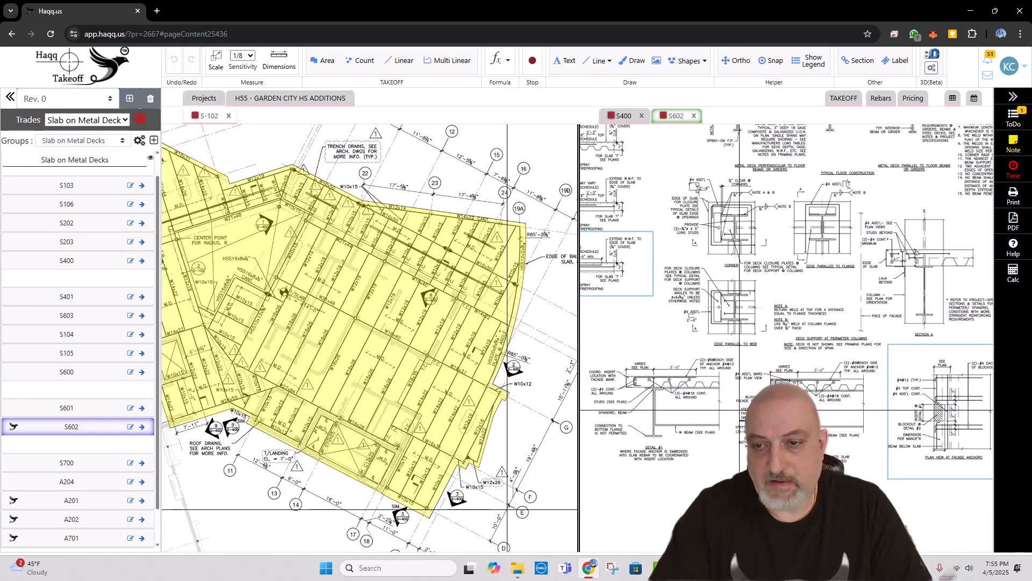
mouse_move(853, 408)
mouse_down()
mouse_move(726, 362)
mouse_move(750, 351)
mouse_up()
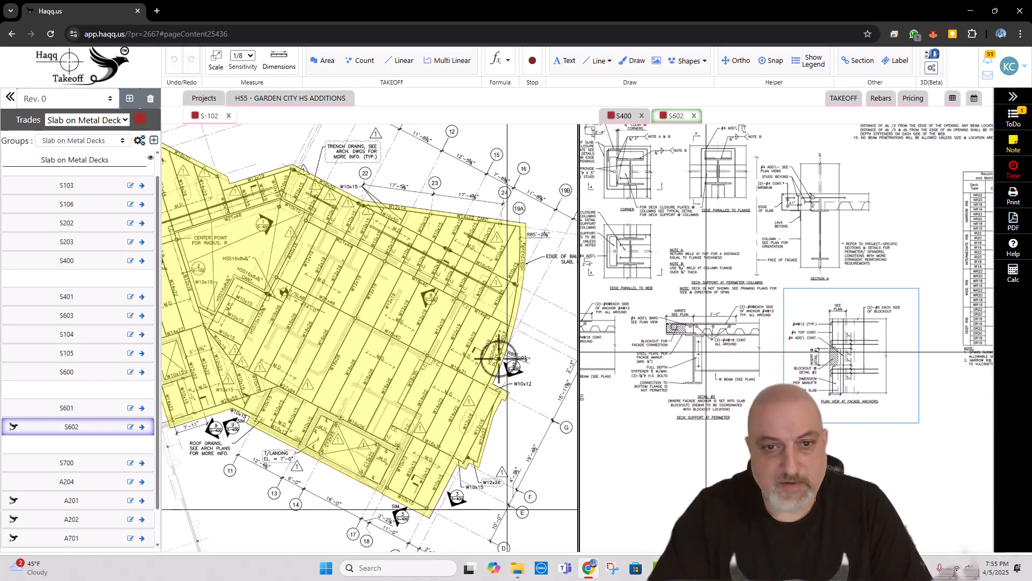
scroll(396, 322, down, 5)
scroll(334, 364, up, 7)
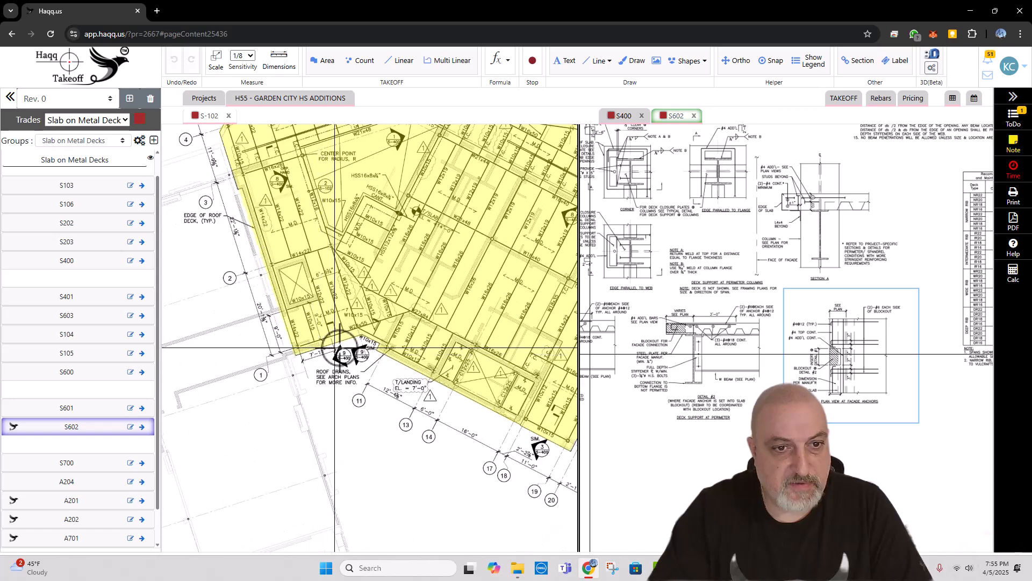
scroll(366, 344, down, 3)
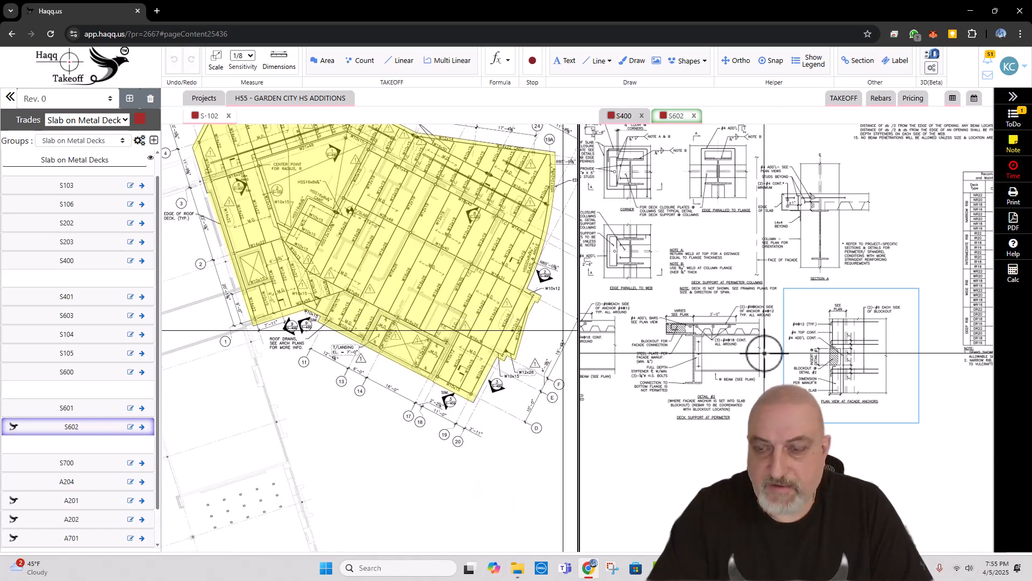
scroll(764, 354, up, 5)
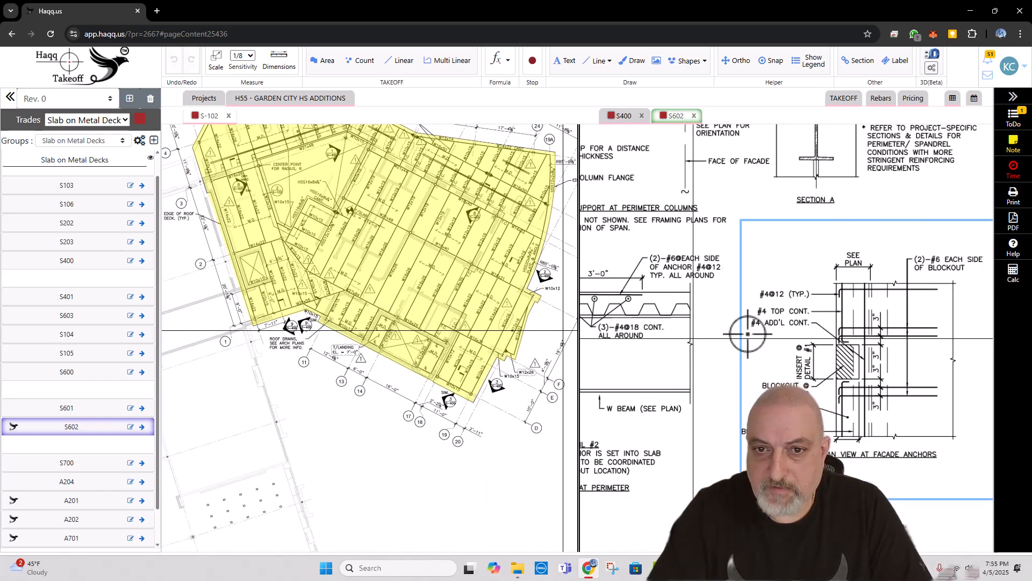
scroll(748, 334, down, 5)
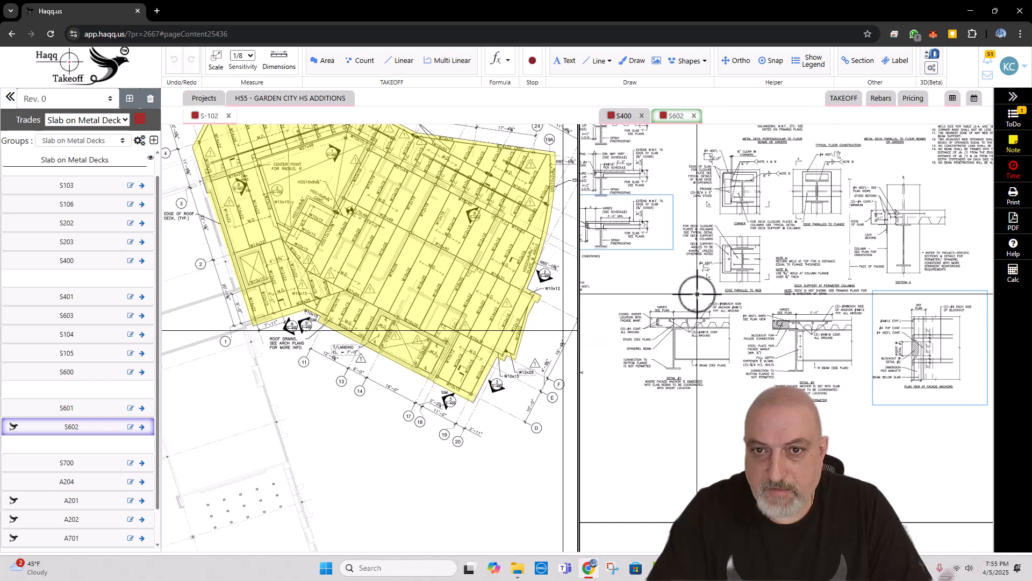
Step: Open the rebar form for the yellow slab on S-102, keeping the perimeter facade anchor detail on S602 in view beside it
scroll(697, 294, up, 5)
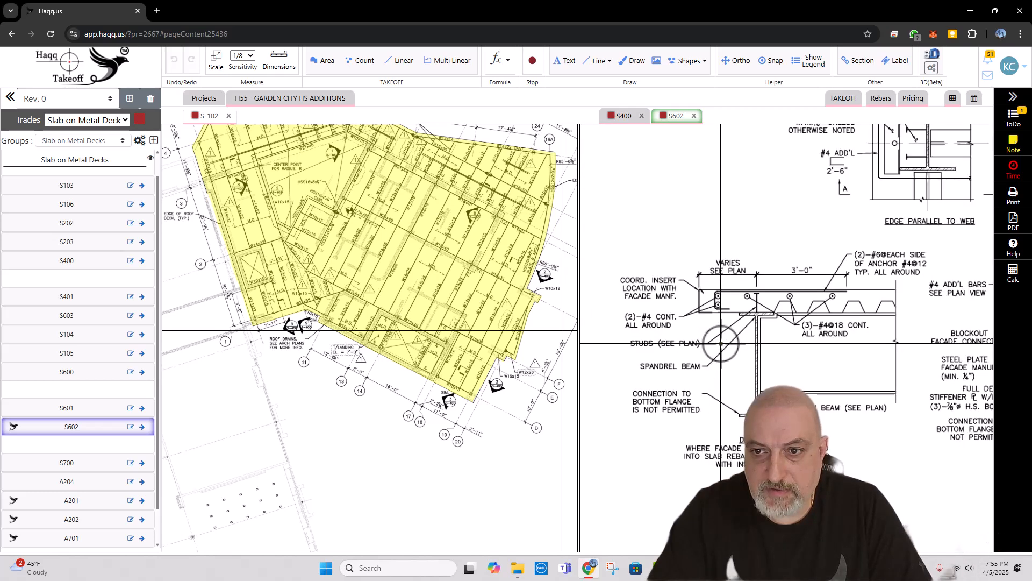
right_click(364, 273)
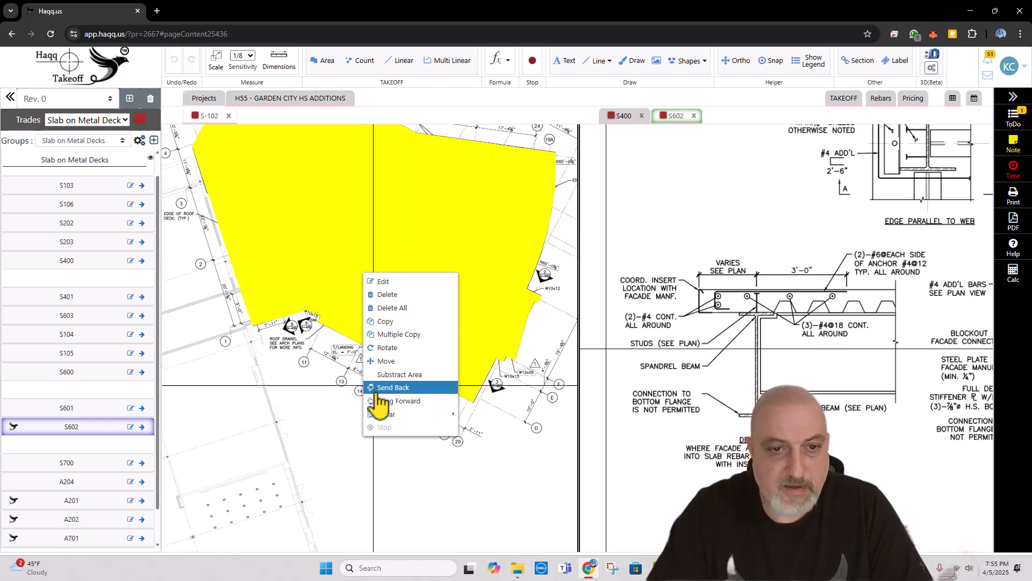
mouse_move(391, 417)
click(474, 427)
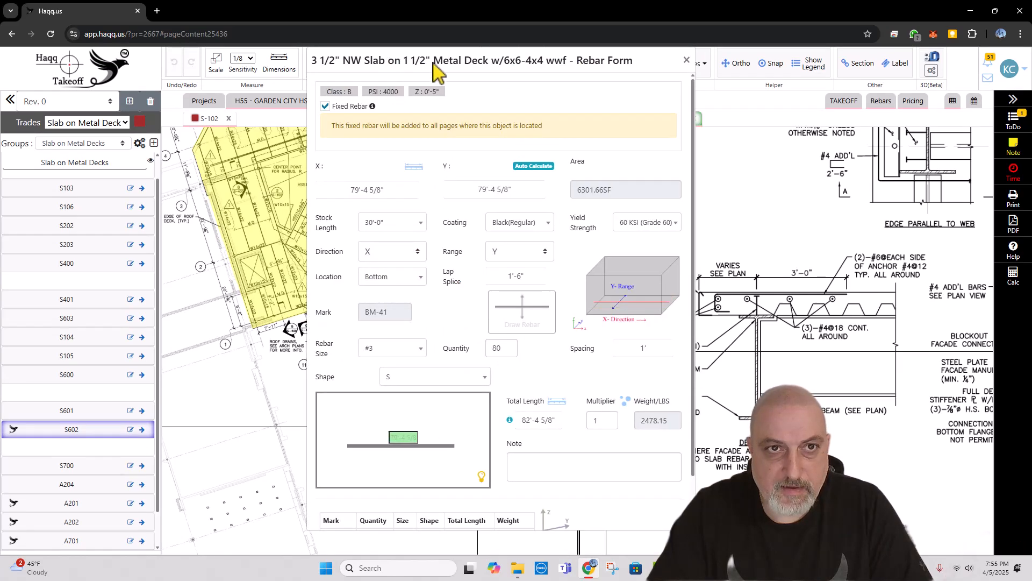
drag(433, 67, 344, 81)
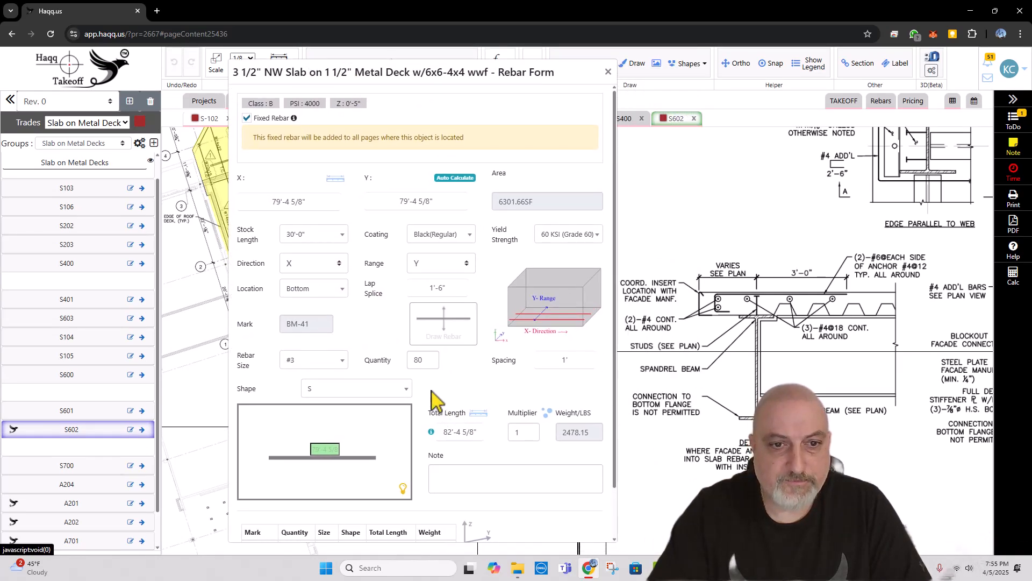
Step: Set the slab's fixed rebar quantity to 5 and the rebar size to #4
drag(433, 360, 402, 357)
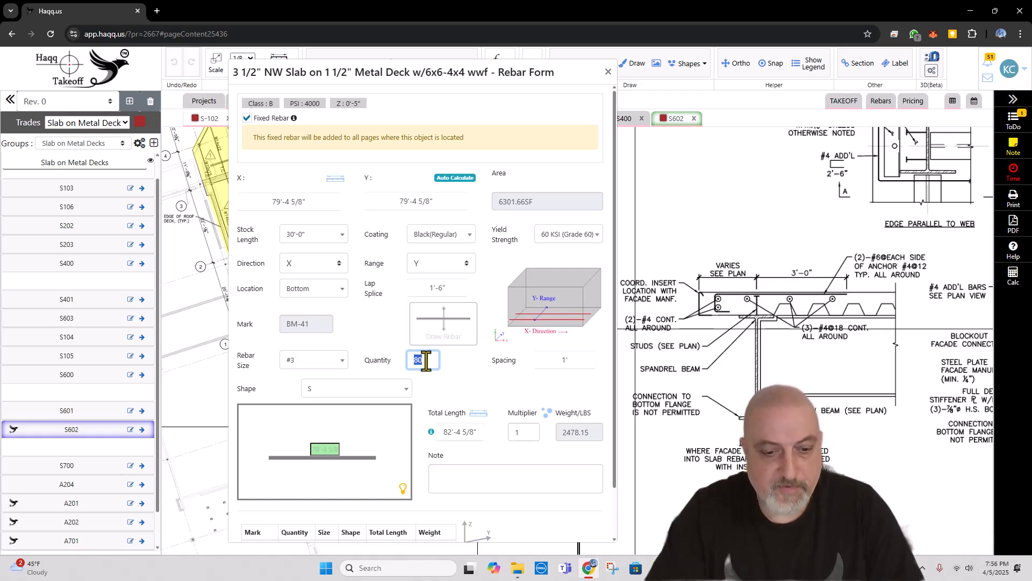
text(5)
click(310, 360)
click(301, 416)
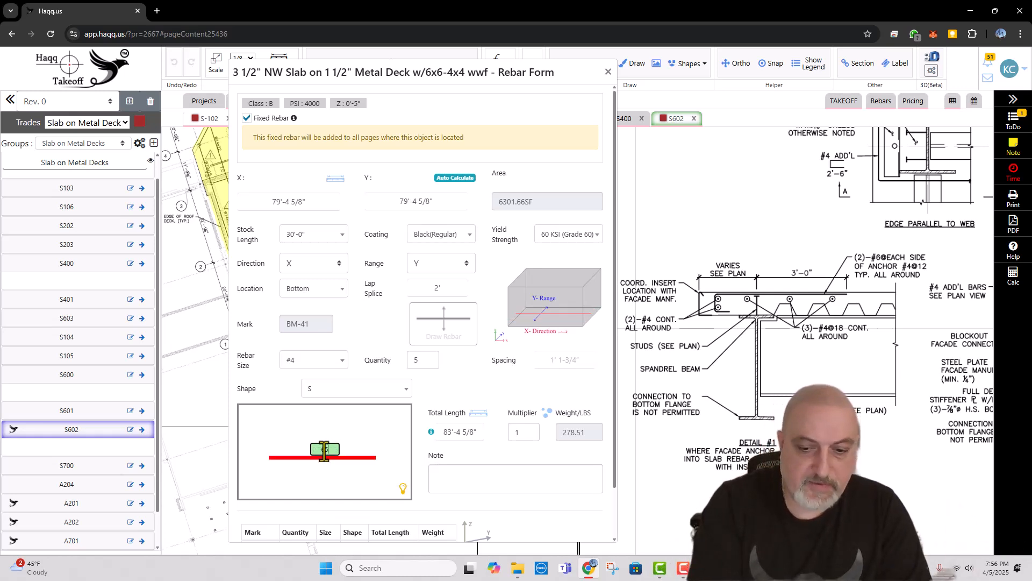
Step: Set the straight bar's length to 65' in the shape diagram and check the total length including lap splices
key(Tab)
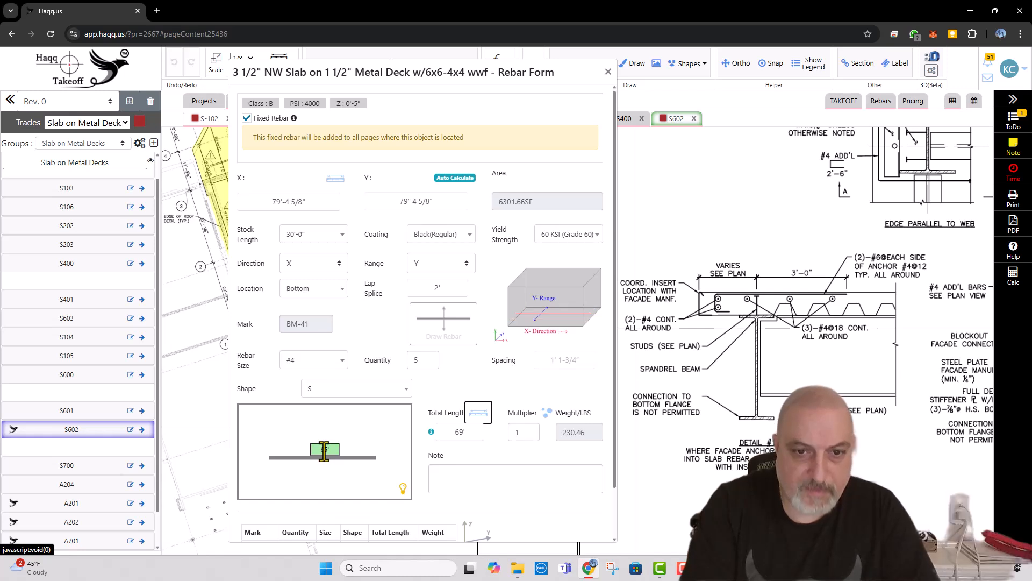
click(467, 433)
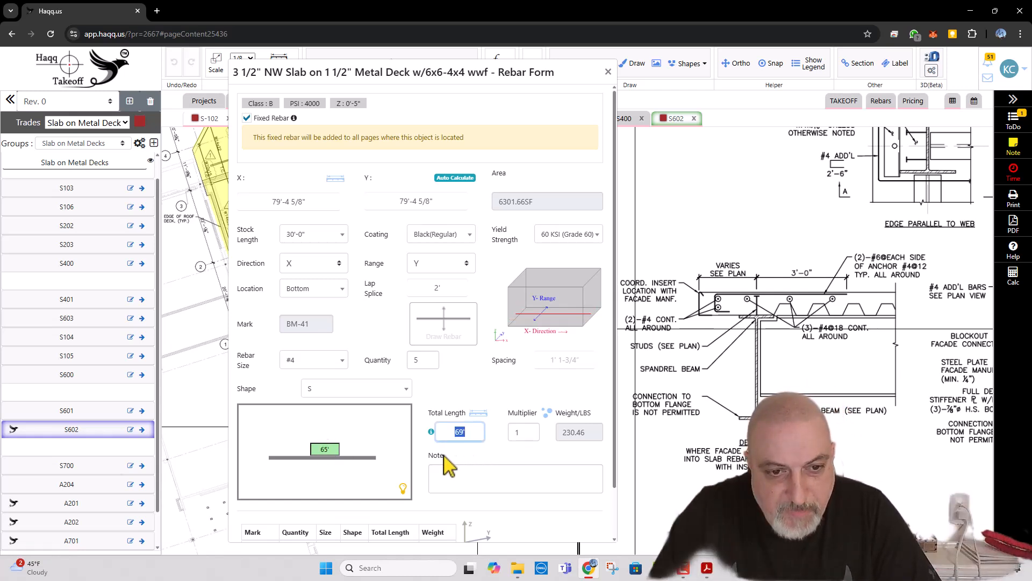
click(331, 458)
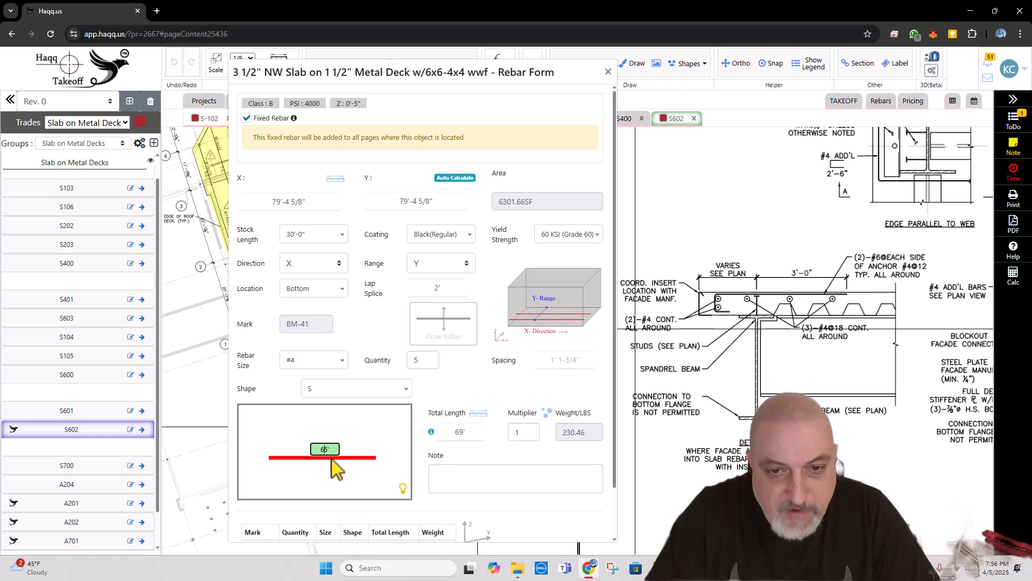
click(465, 432)
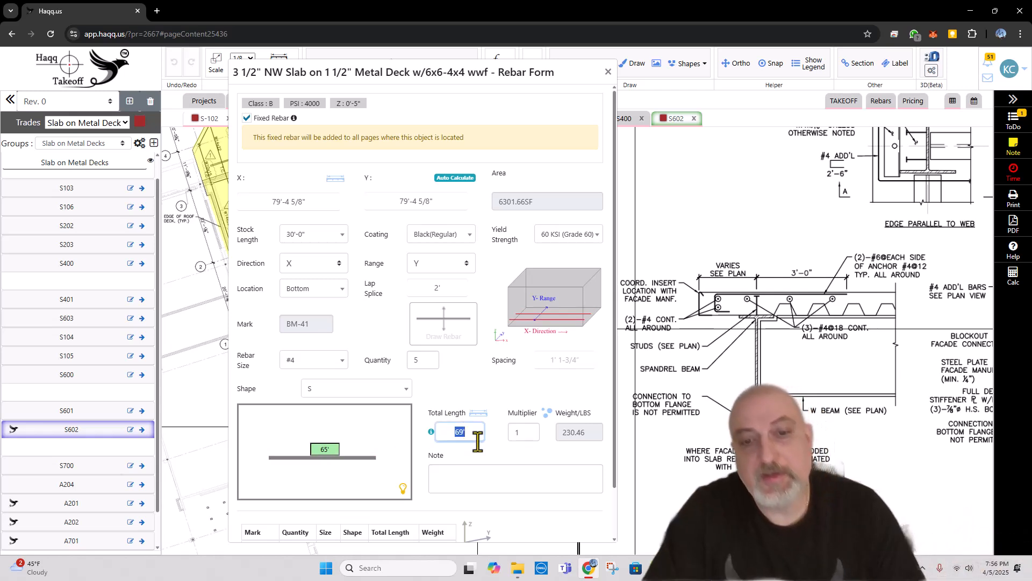
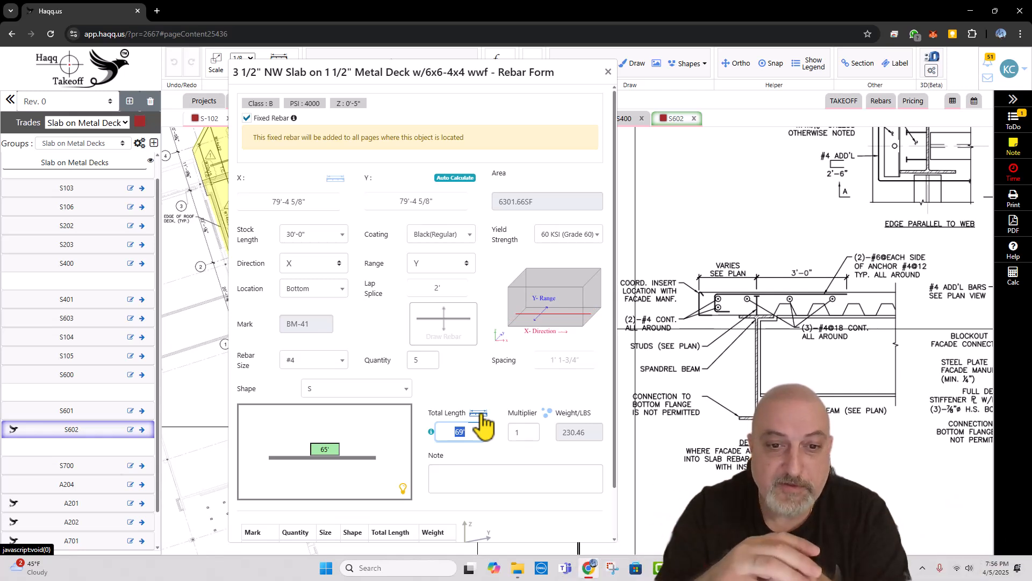
Step: Add the note "CONT" to the straight #4 bar, save it and start another rebar entry for the slab
click(482, 474)
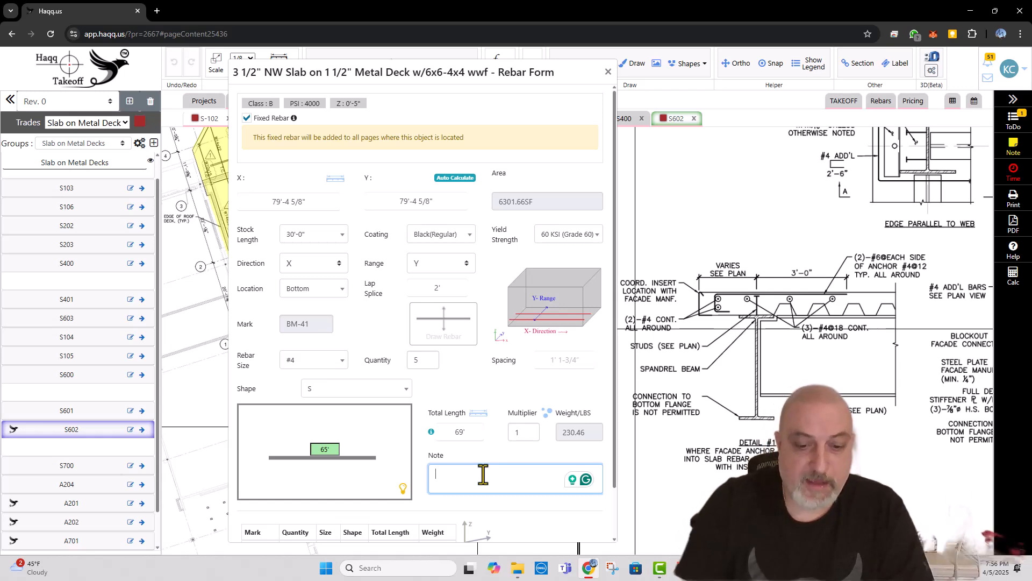
text(cont)
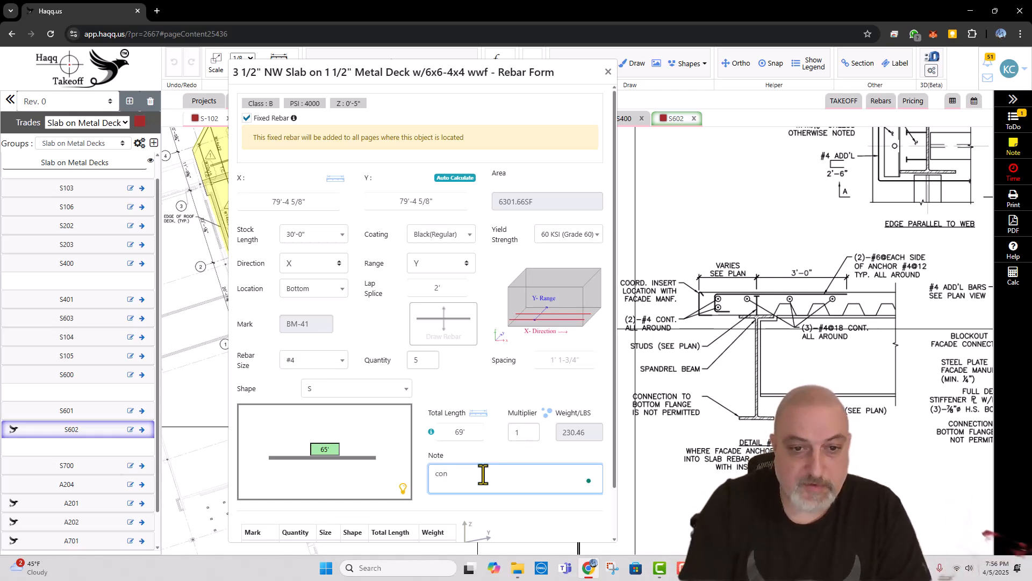
key(BackSpace)
key(BackSpace)
key(BackSpace)
key(Caps_Lock)
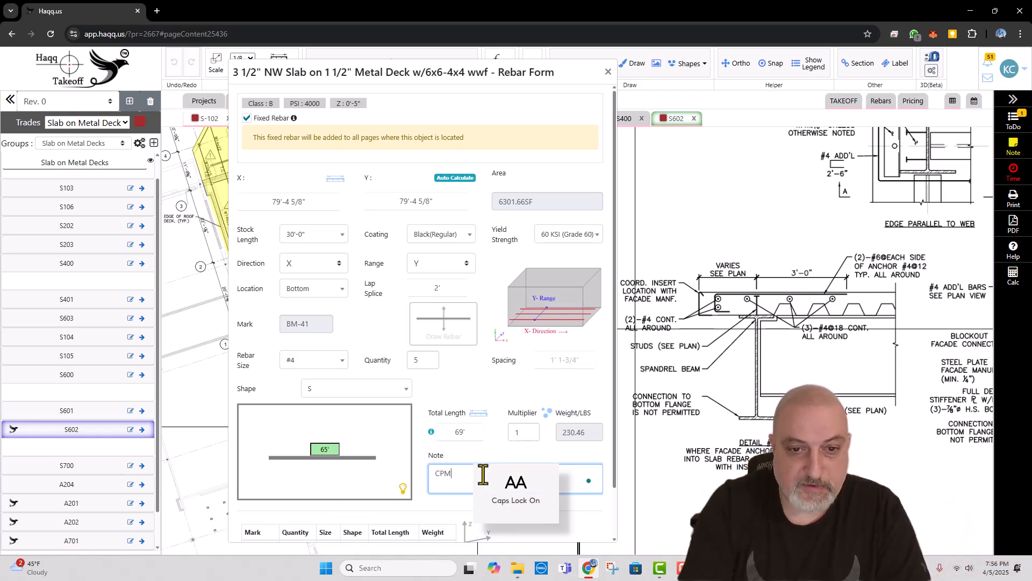
key(BackSpace)
key(BackSpace)
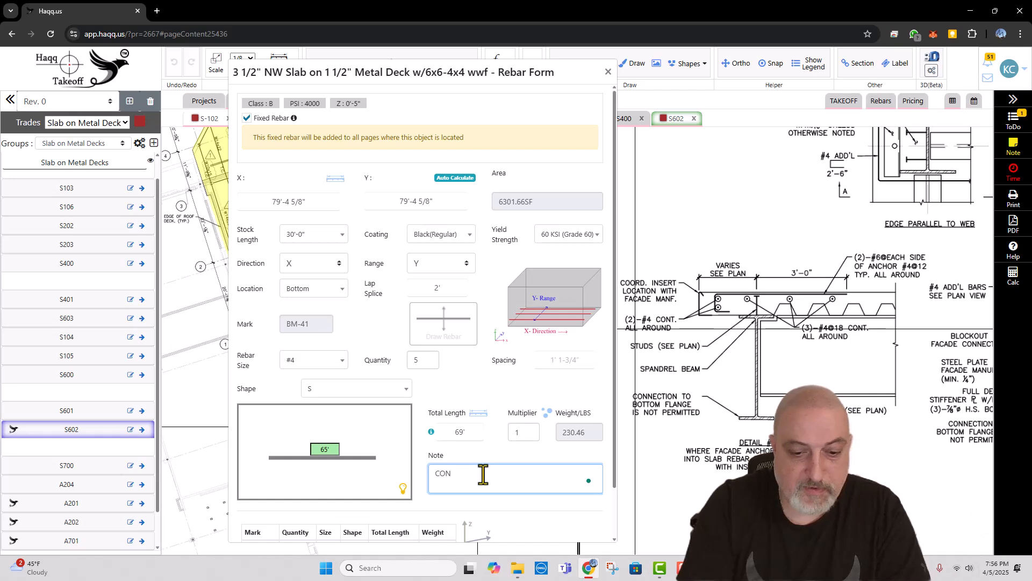
scroll(483, 473, down, 1)
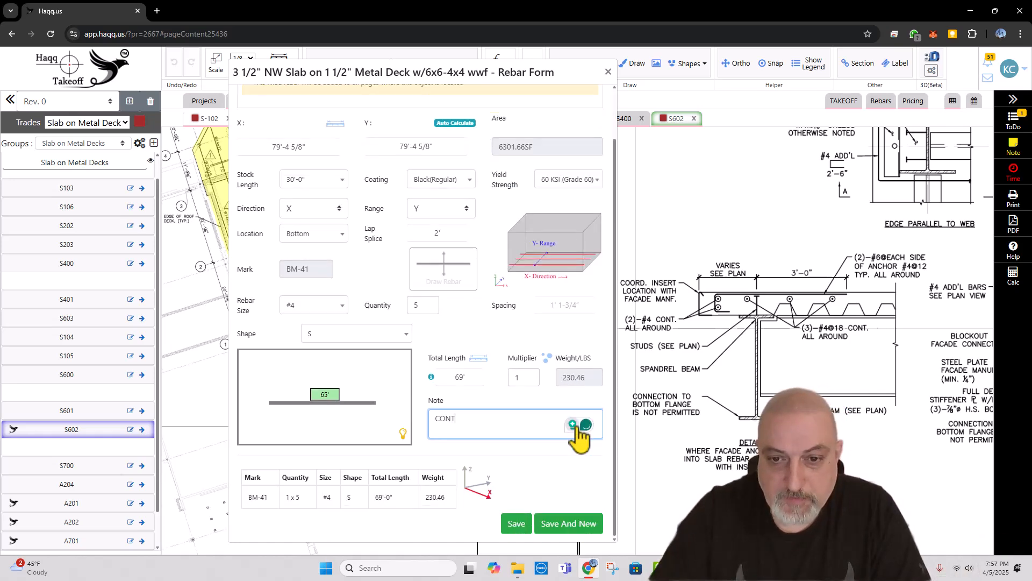
click(557, 524)
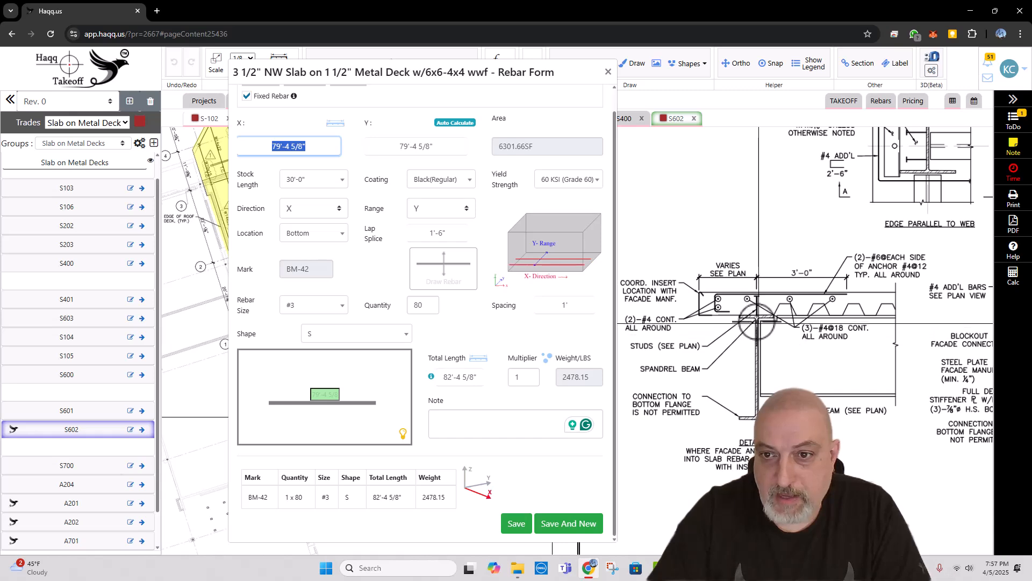
Step: Set the new fixed rebar's quantity to 66 and its size to #4
scroll(718, 317, down, 2)
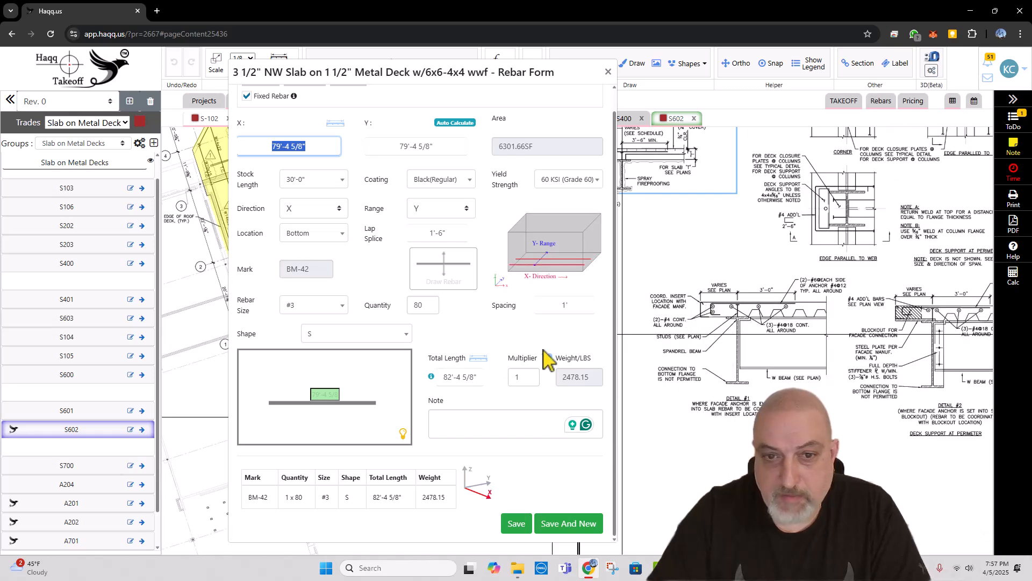
click(410, 302)
key(BackSpace)
key(BackSpace)
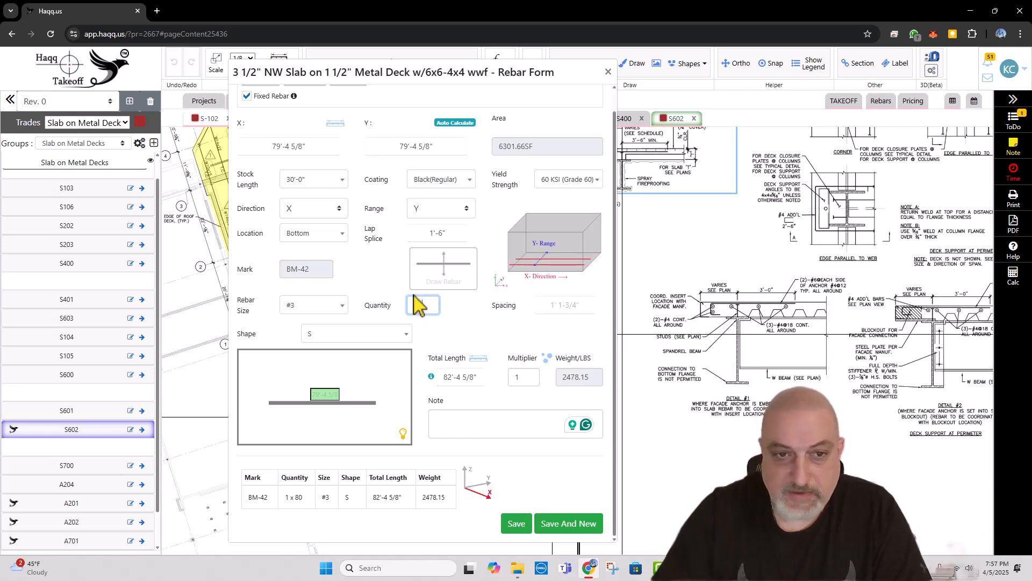
text(66)
click(308, 305)
click(304, 365)
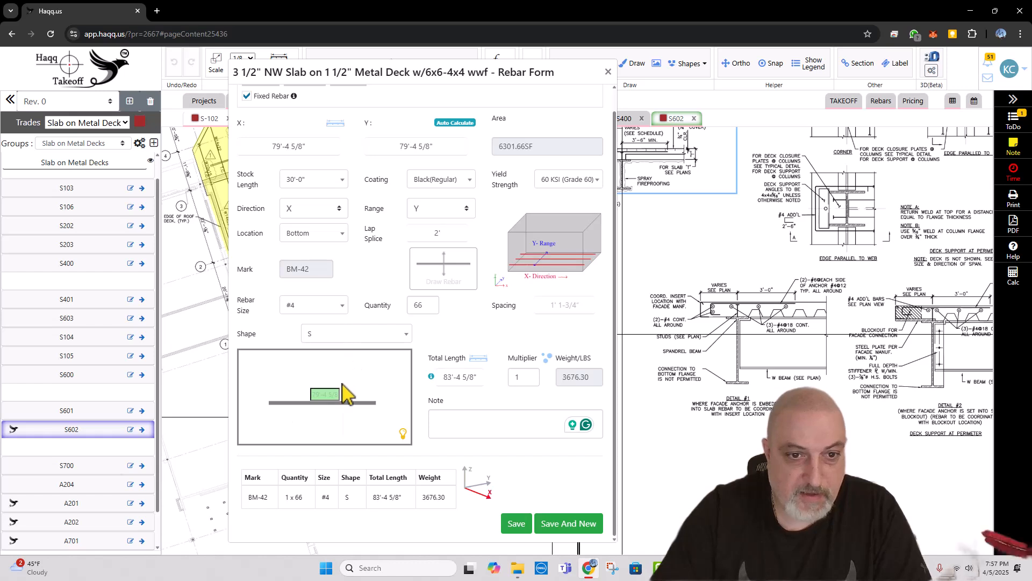
Step: Give the bar shape 1 h with one standard hook and a 3'-6" straight length, note it "J BARS", and save to start another
click(340, 337)
click(323, 396)
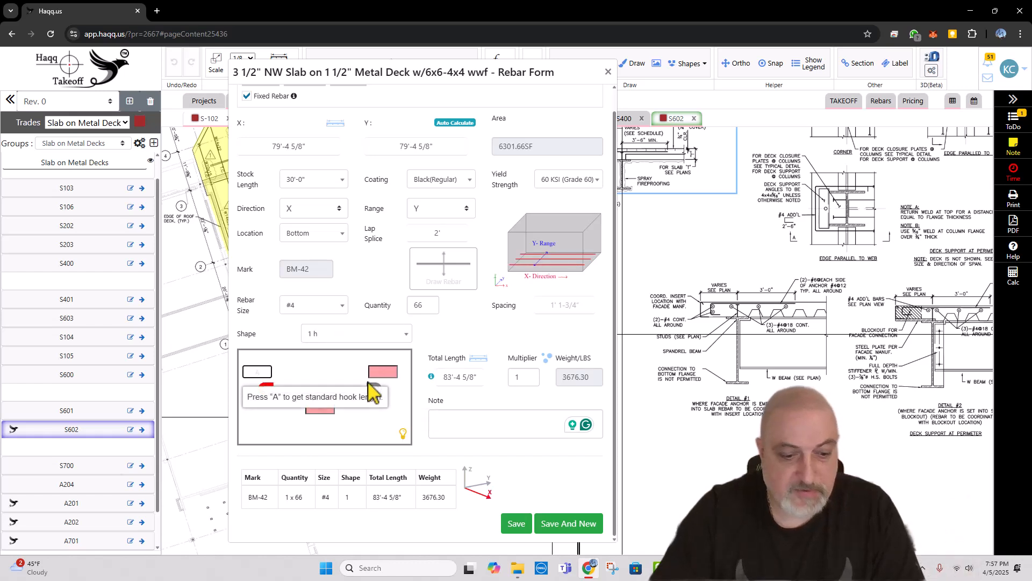
key(a)
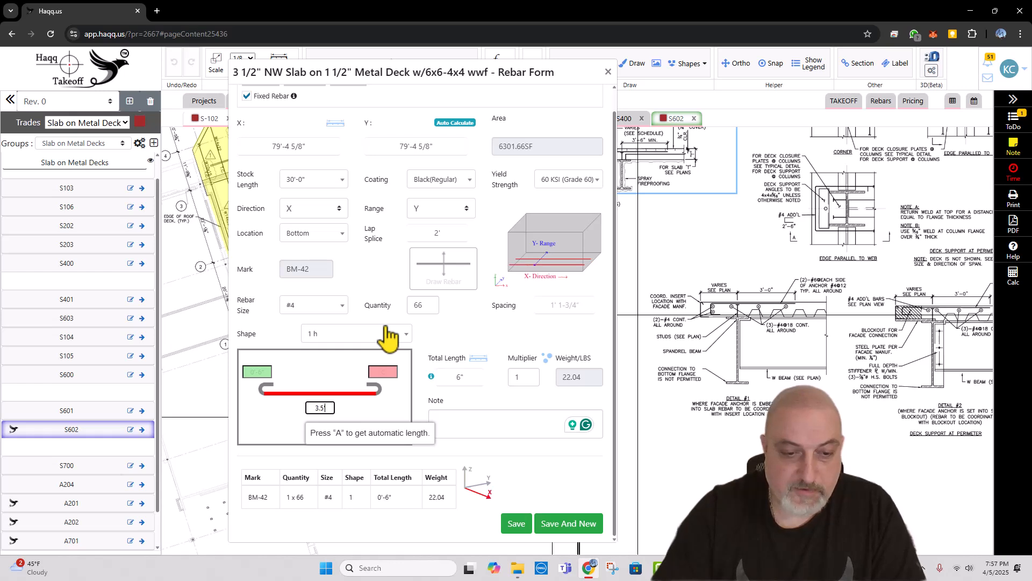
text(3.5)
key(Tab)
click(475, 428)
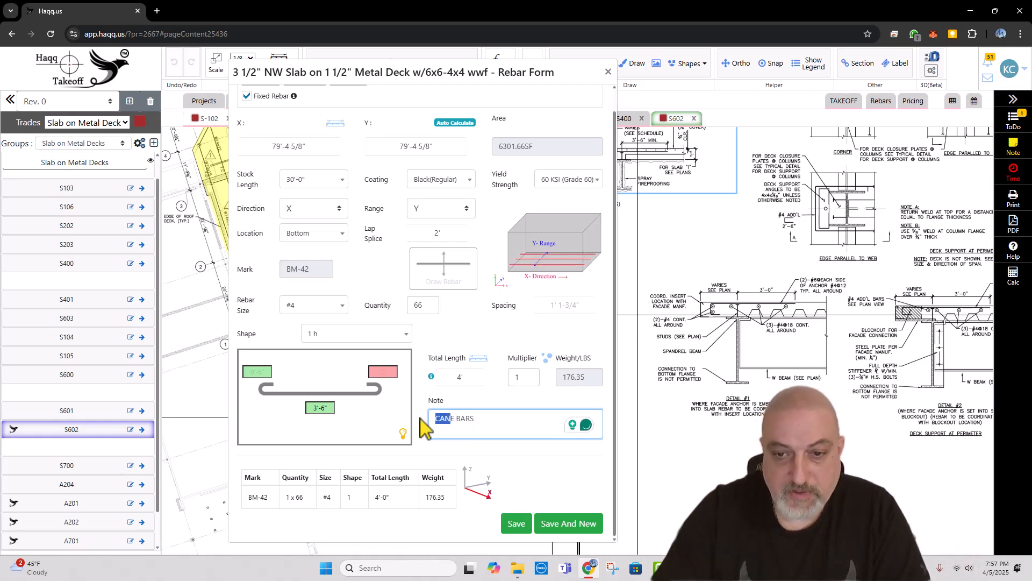
text(J)
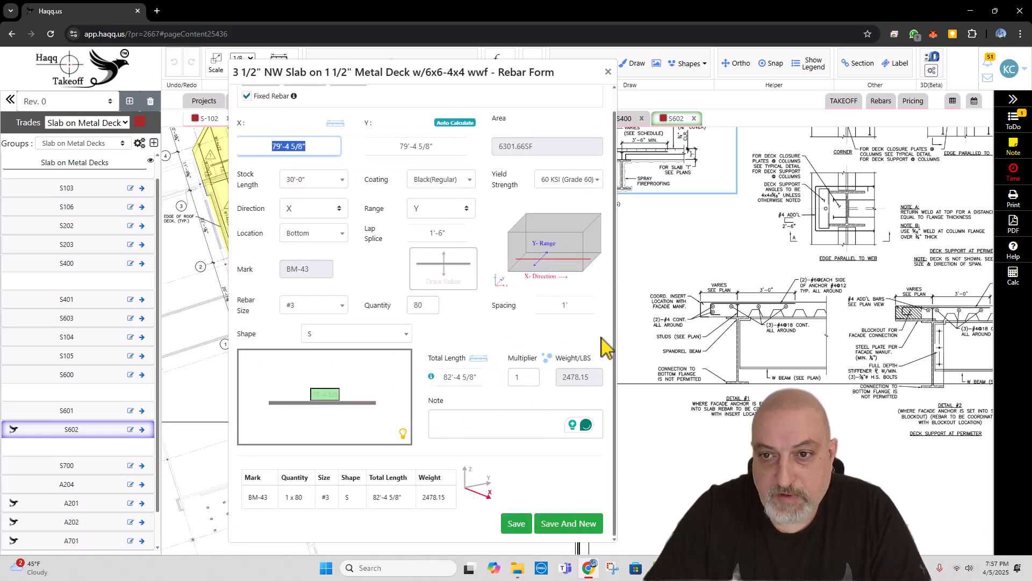
Step: Set the next fixed rebar's quantity to 2 and its size to #6
click(440, 272)
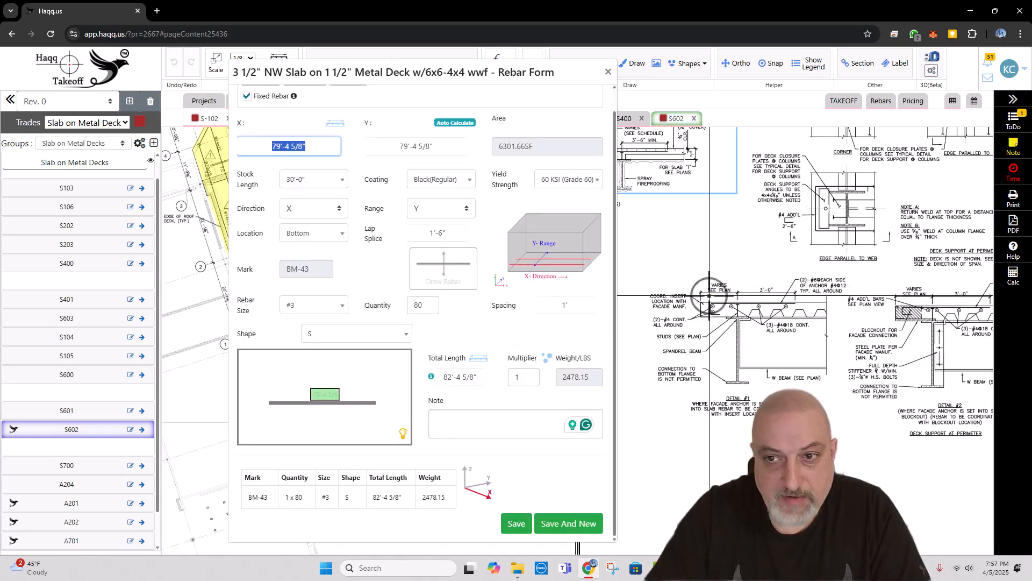
drag(425, 304, 406, 305)
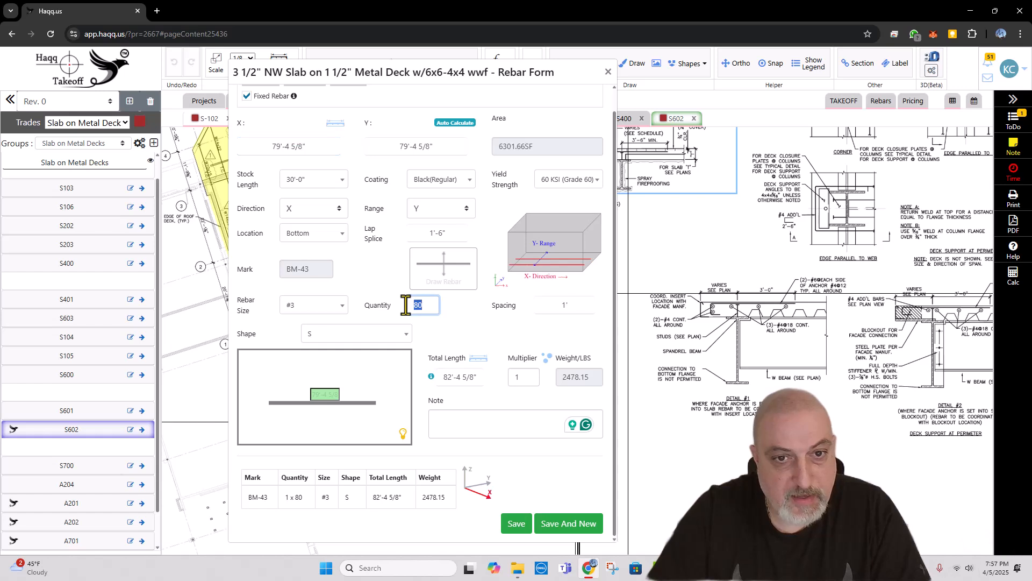
text(2)
click(336, 305)
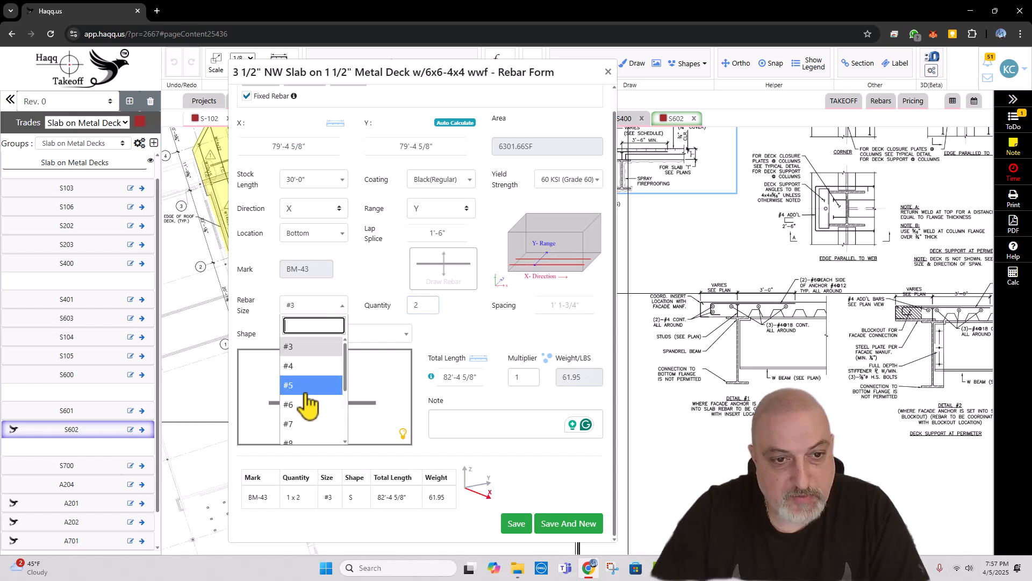
click(307, 406)
Step: Give the #6 bar shape 1 h with one standard hook, a 4'-6" straight length and the note "J BARS AT ANCHORS"
click(355, 334)
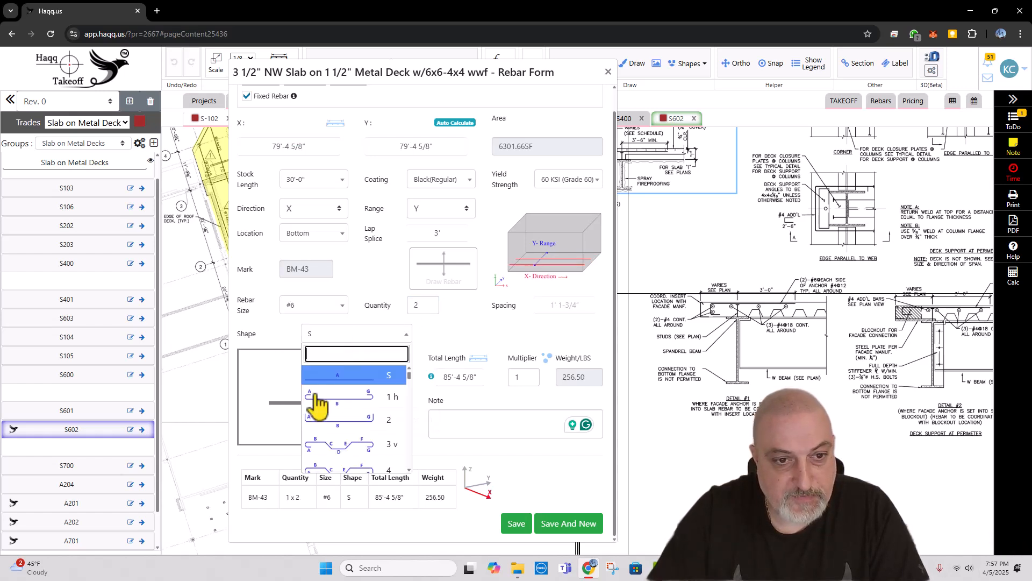
click(315, 411)
key(a)
key(Tab)
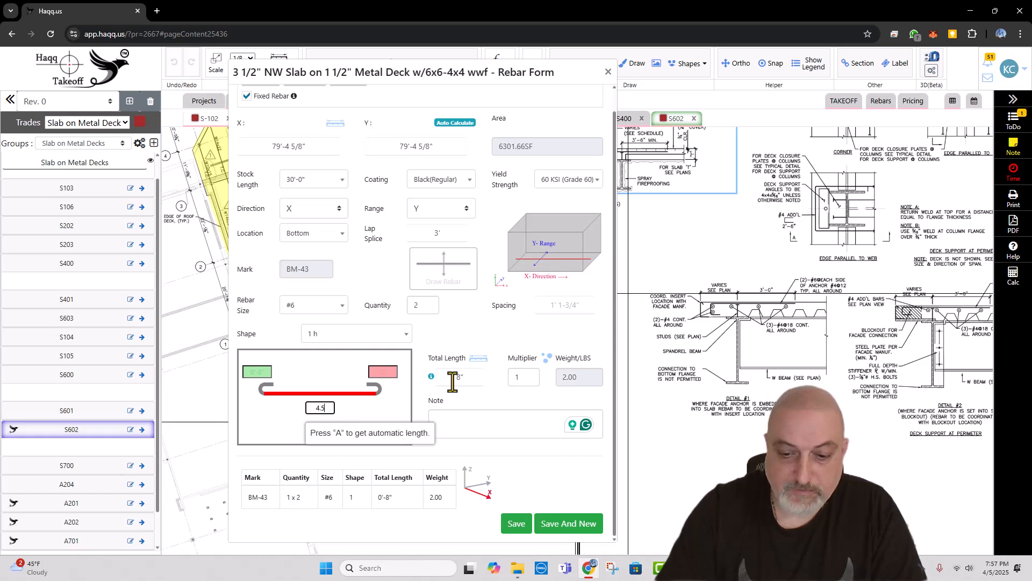
text(4.5)
key(Tab)
click(496, 425)
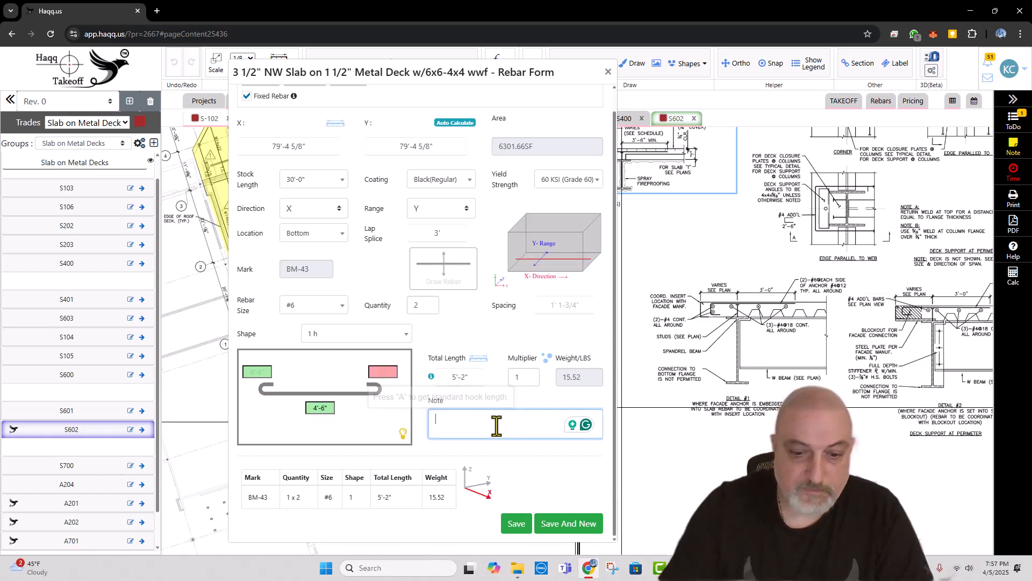
text(BARS AT ANCHORS)
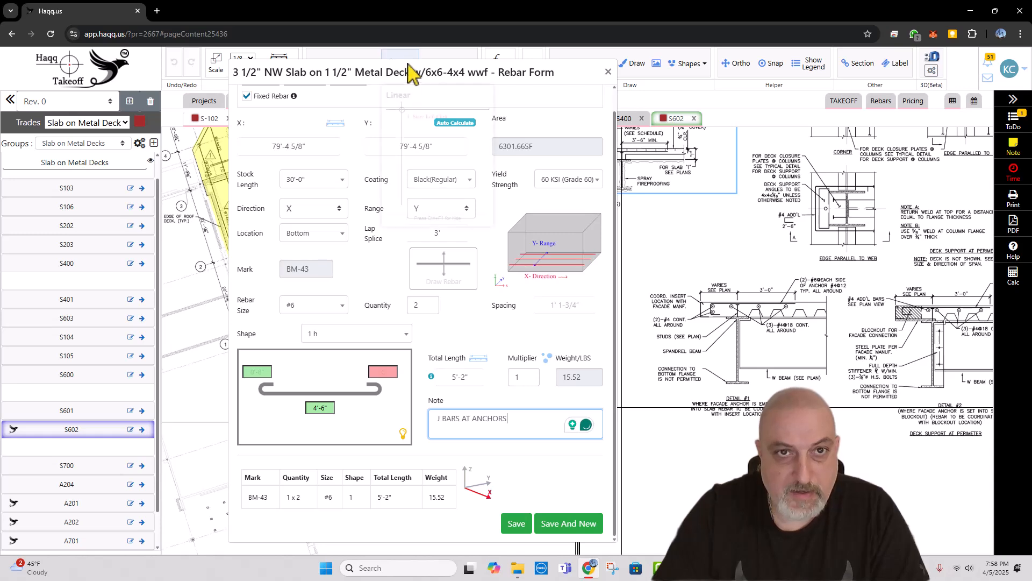
Step: Check the slab edge on S-102, set the anchor bars' multiplier to 10 and save the rebar
drag(410, 76, 755, 115)
scroll(509, 331, up, 4)
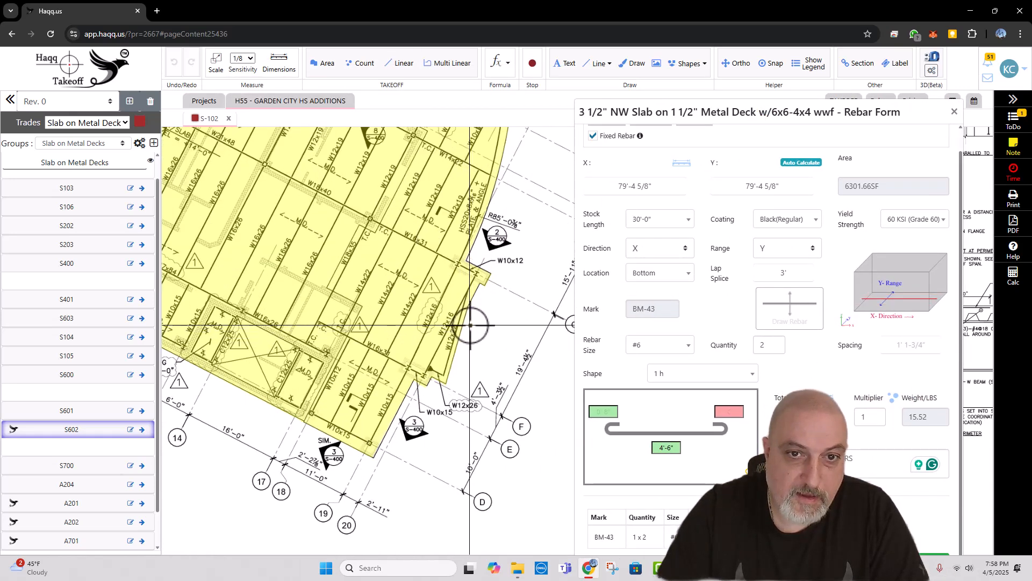
scroll(471, 325, down, 1)
mouse_move(471, 322)
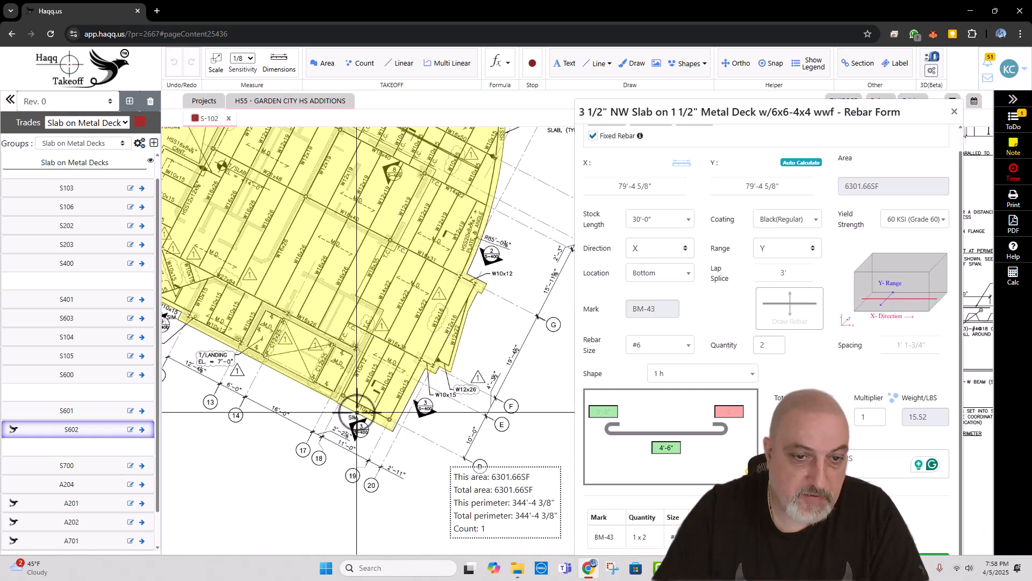
mouse_move(310, 423)
mouse_down()
mouse_move(425, 412)
mouse_move(354, 344)
mouse_up()
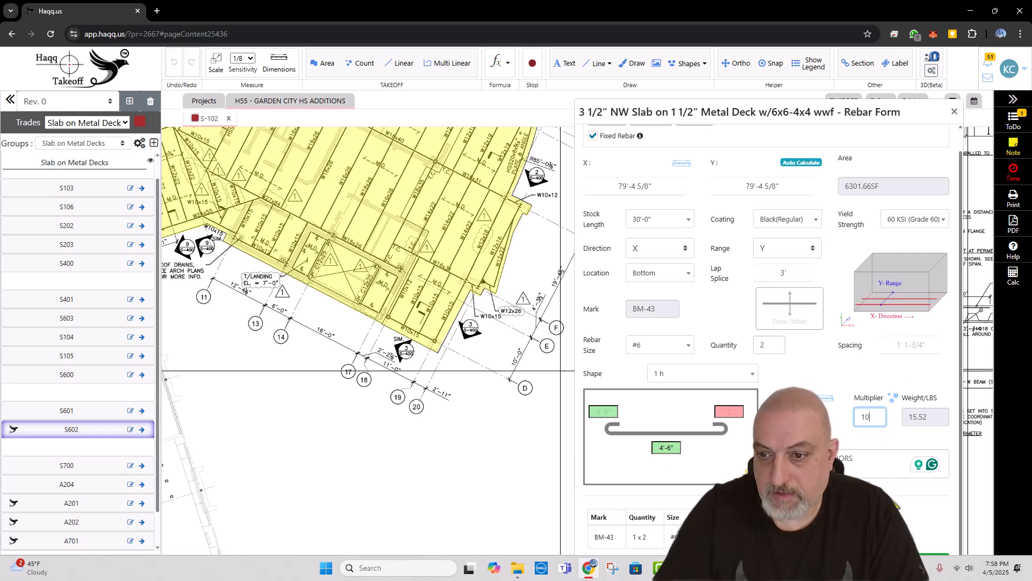
mouse_move(866, 118)
mouse_down()
mouse_move(706, 96)
mouse_move(706, 70)
mouse_up()
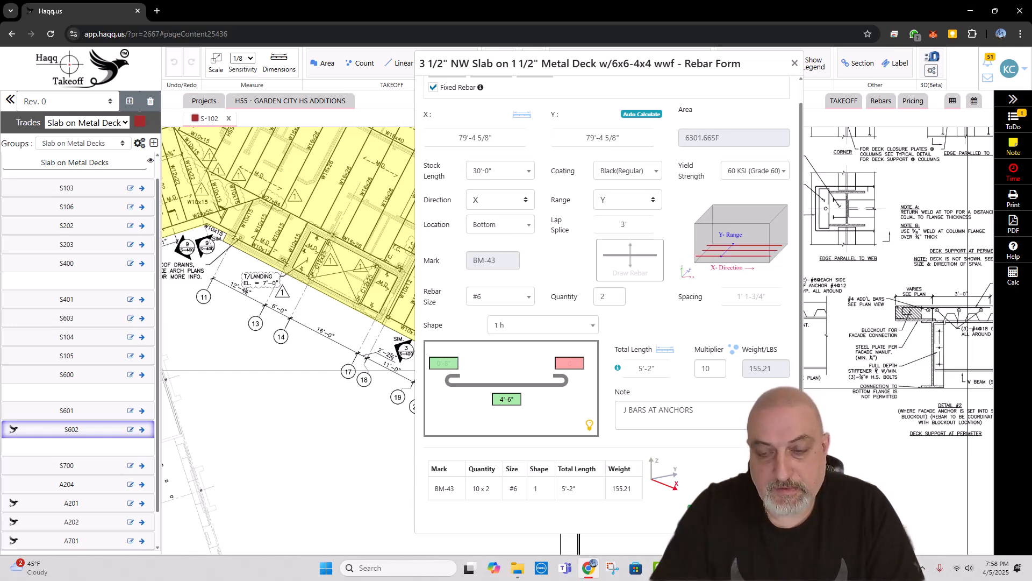
click(703, 511)
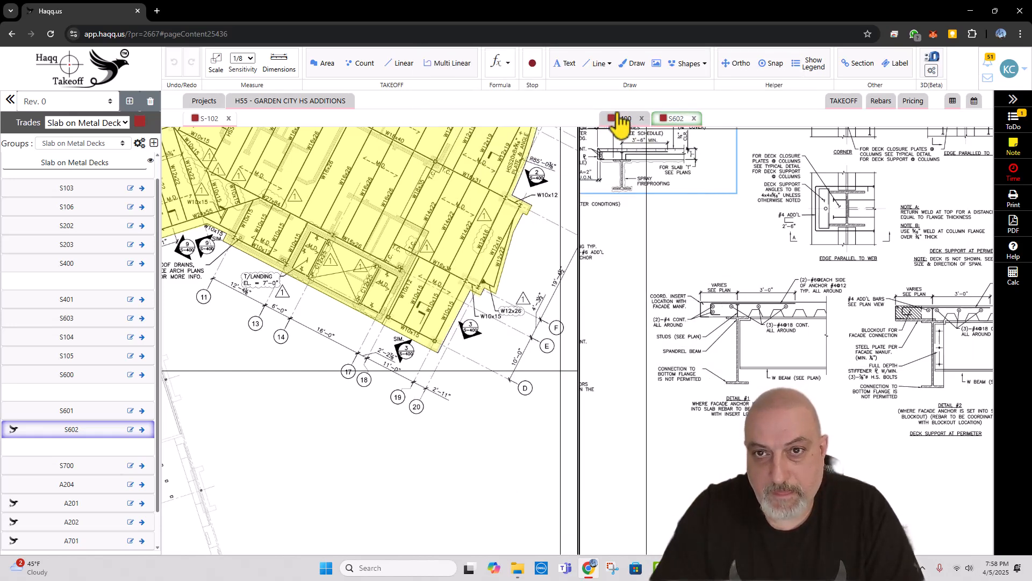
Step: Compare the slab edge detail for interior openings on S602 with the slab outline on S-102
scroll(689, 239, up, 5)
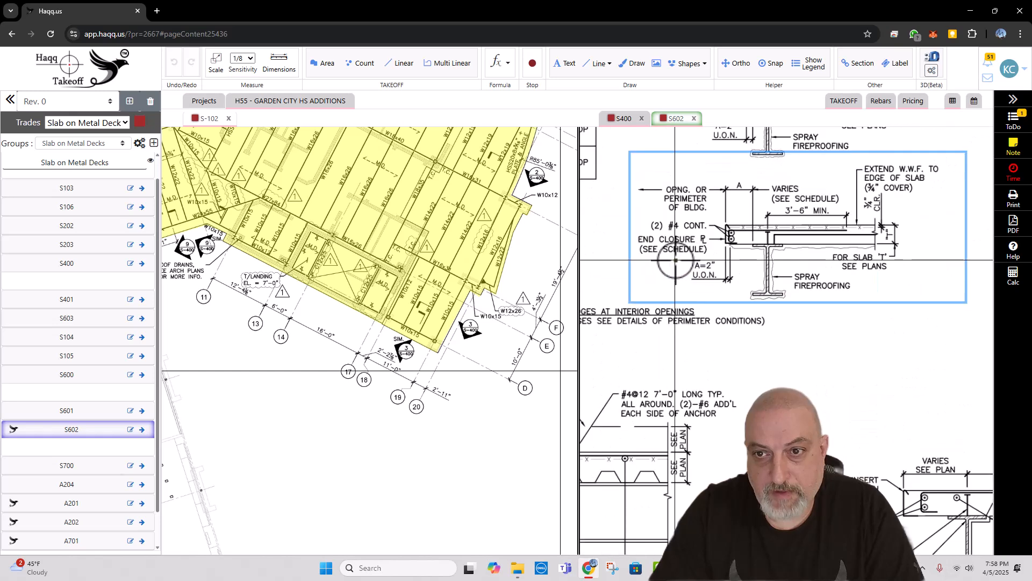
drag(746, 266, 755, 270)
mouse_move(443, 241)
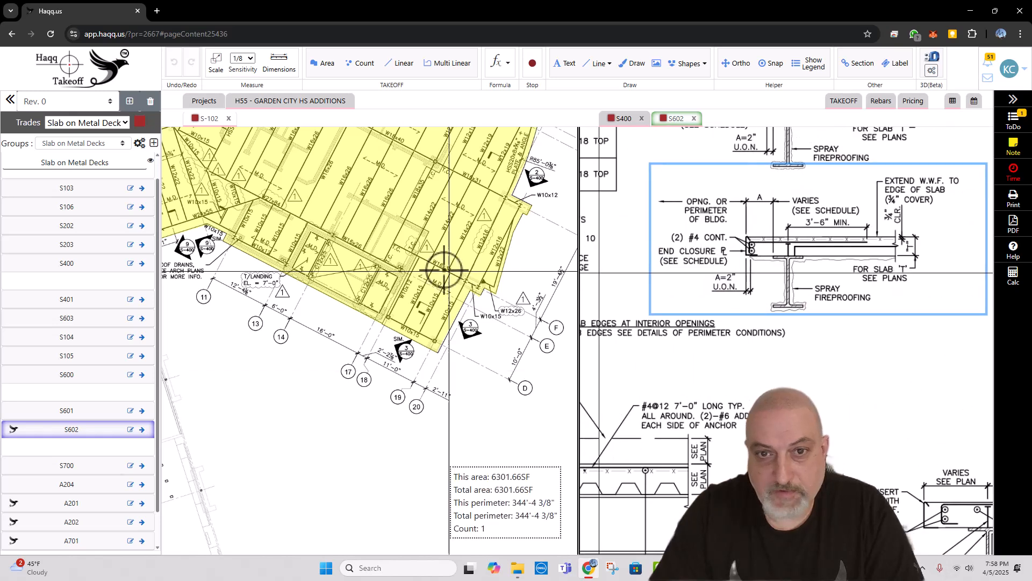
scroll(443, 270, down, 4)
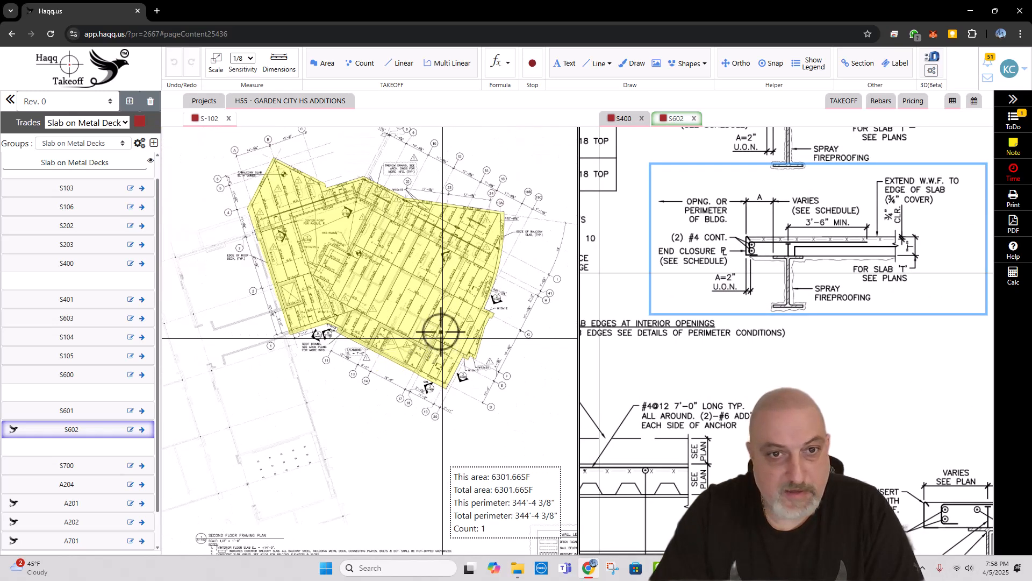
mouse_move(409, 254)
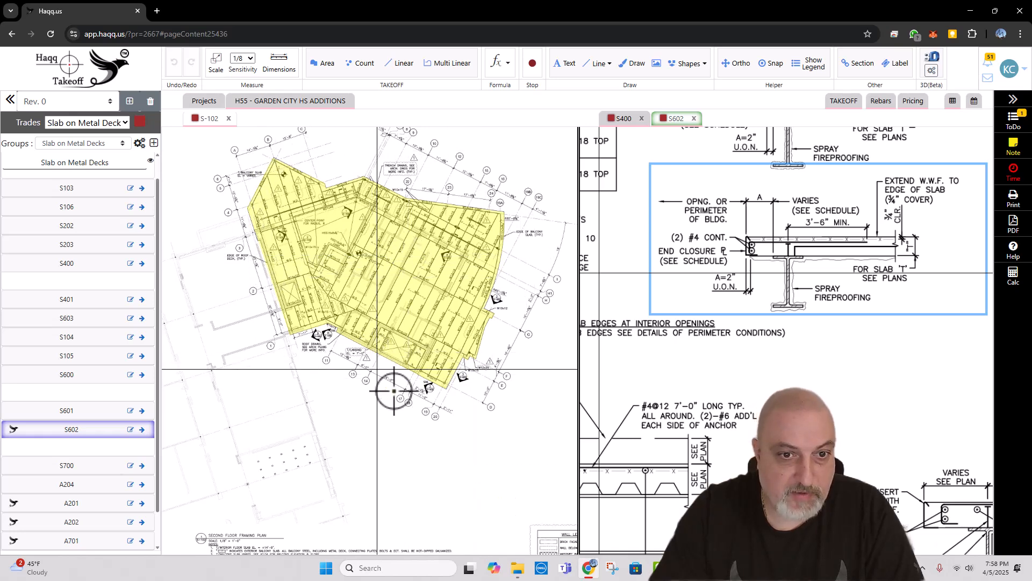
mouse_move(445, 368)
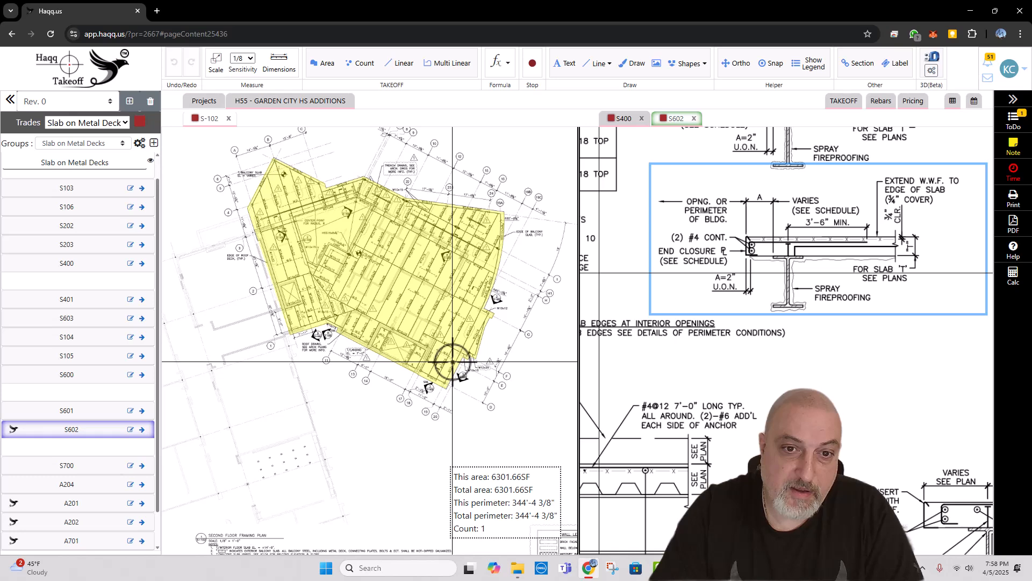
mouse_move(449, 300)
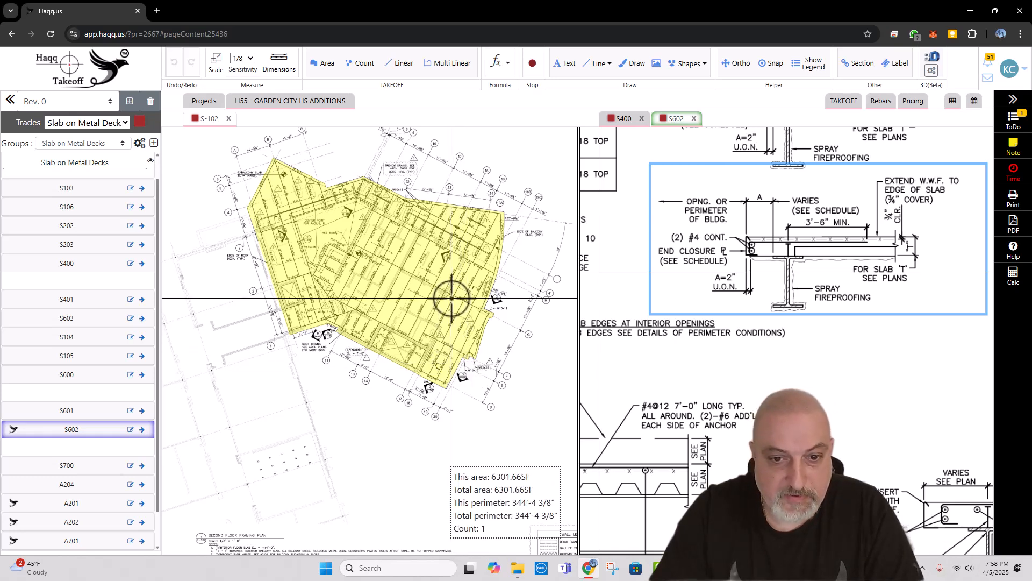
Step: Examine the stair framing partial plan on S-102 and its landing construction note
scroll(383, 301, down, 4)
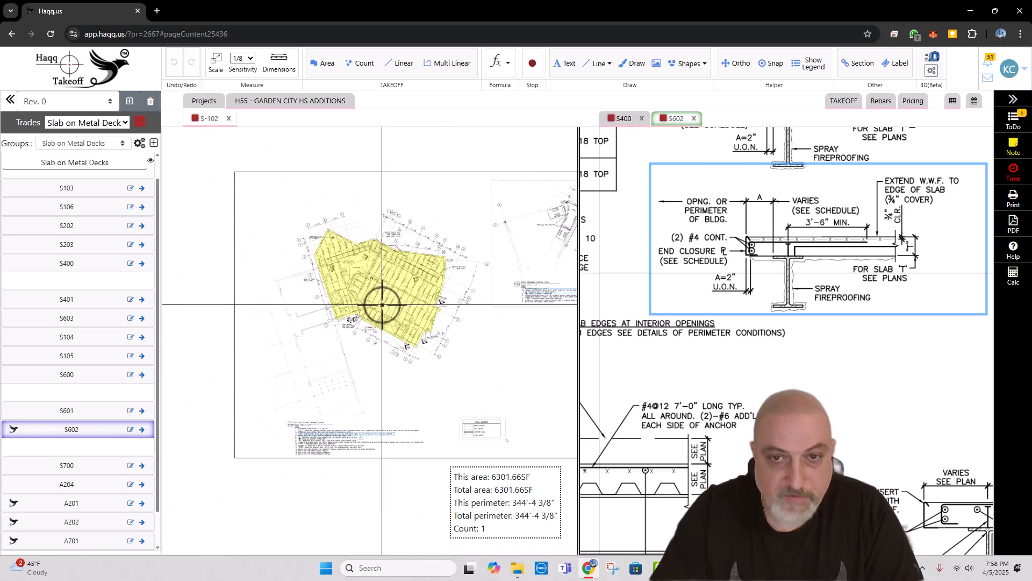
drag(511, 280, 419, 305)
scroll(478, 254, up, 2)
scroll(478, 254, up, 3)
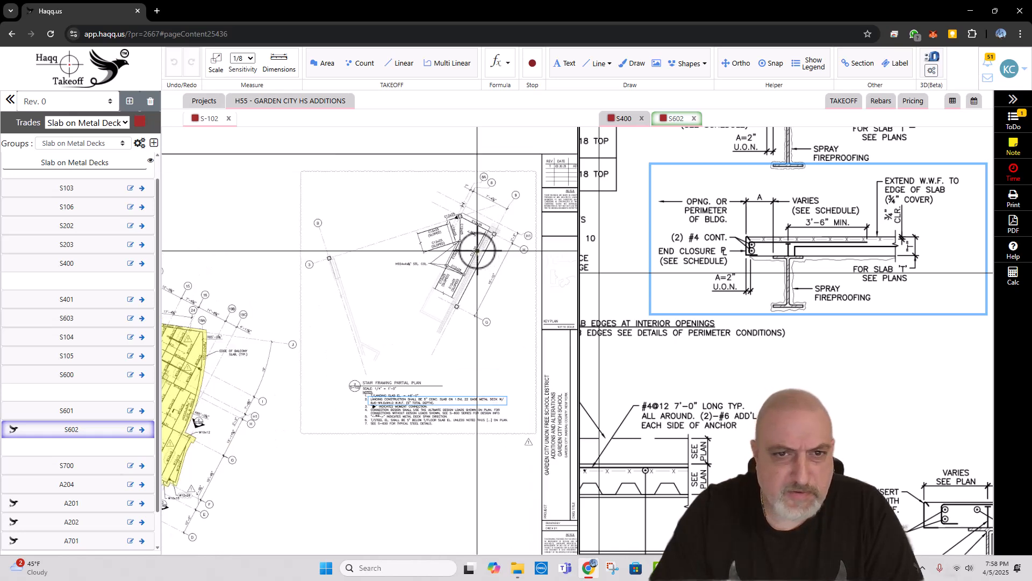
scroll(453, 296, down, 3)
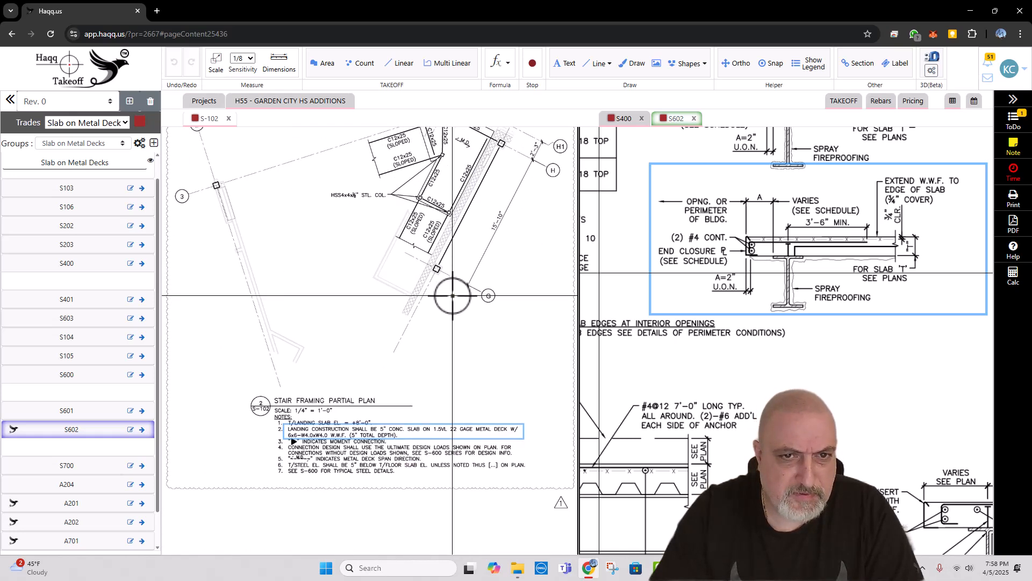
drag(453, 295, 442, 323)
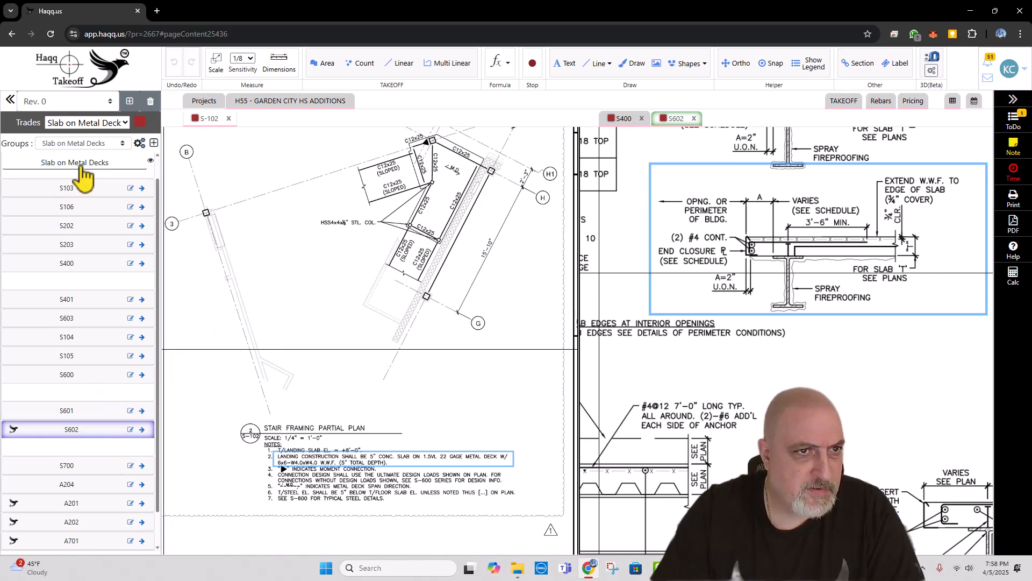
Step: Trace the stair landing on the S-102 stair framing partial plan as an additional 3 1/2" NW slab on metal deck area of about 251 SF
click(207, 118)
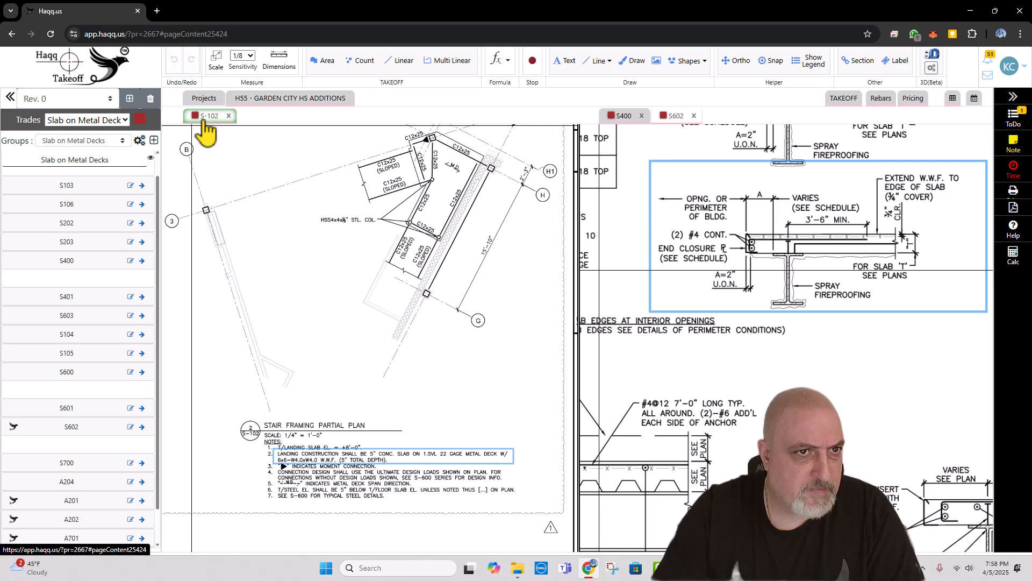
click(69, 163)
click(8, 187)
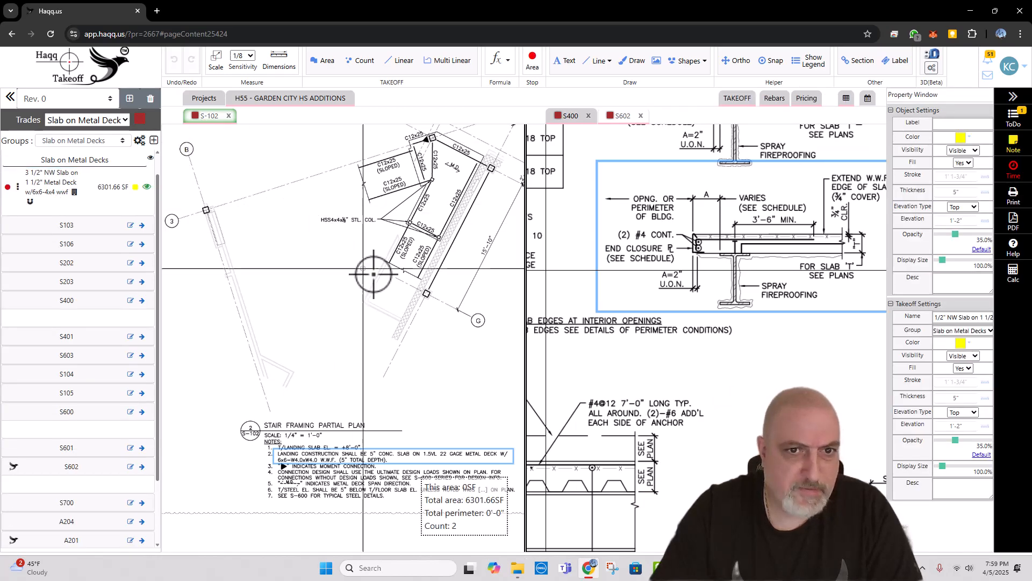
drag(373, 275, 327, 353)
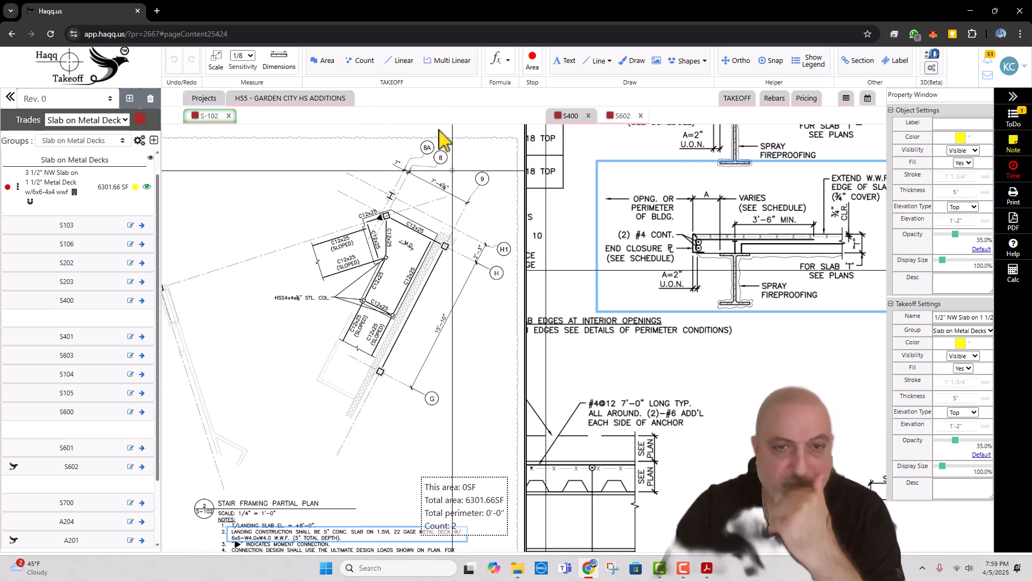
scroll(335, 302, down, 5)
scroll(335, 302, up, 2)
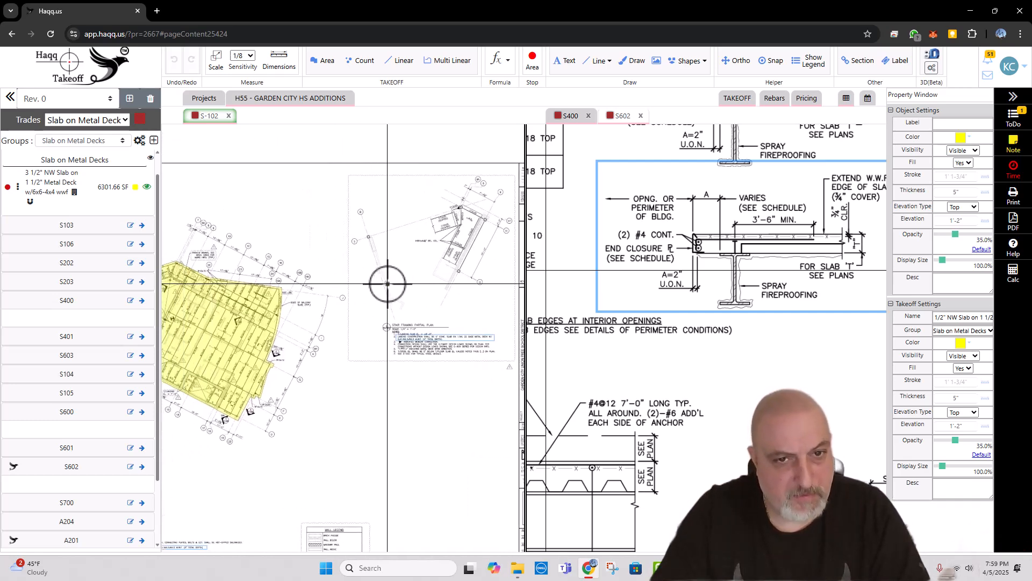
scroll(455, 228, up, 2)
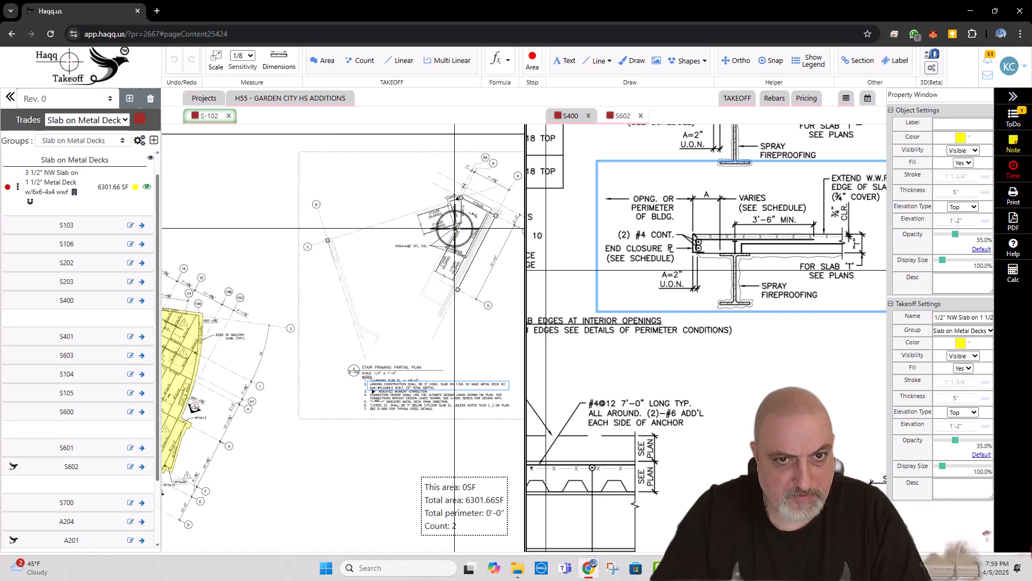
scroll(454, 229, up, 3)
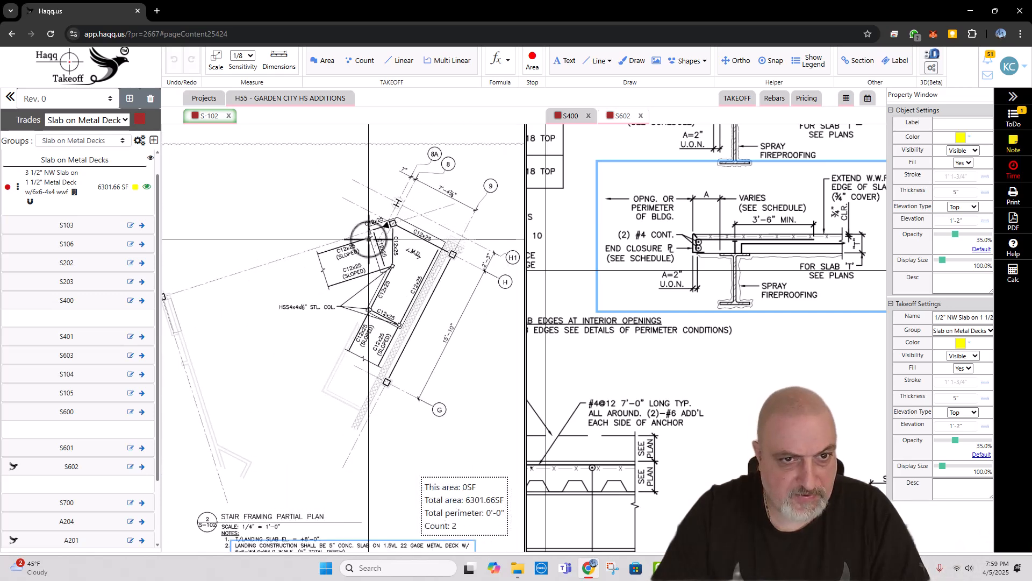
scroll(377, 241, up, 2)
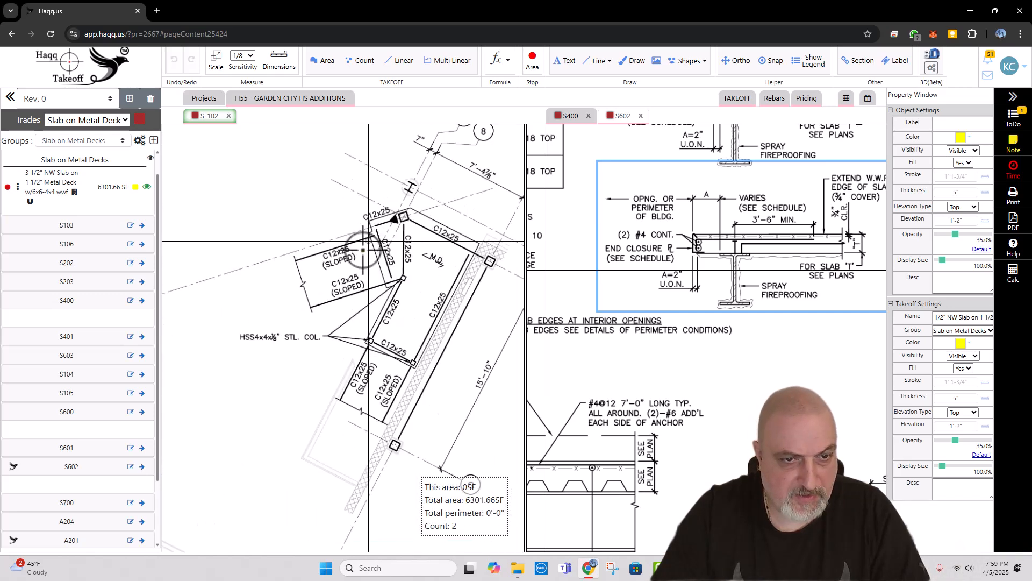
click(370, 341)
click(395, 289)
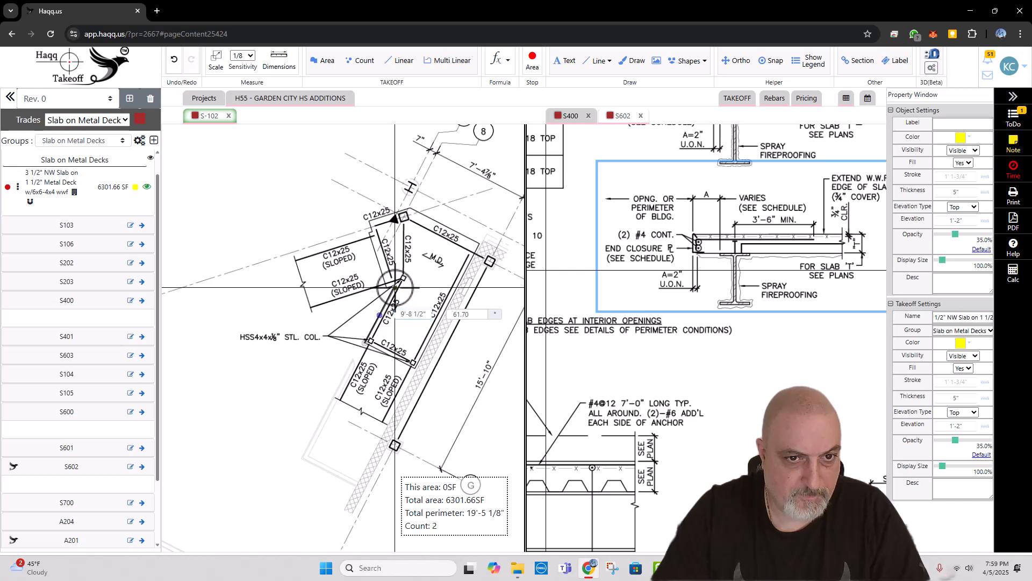
click(366, 222)
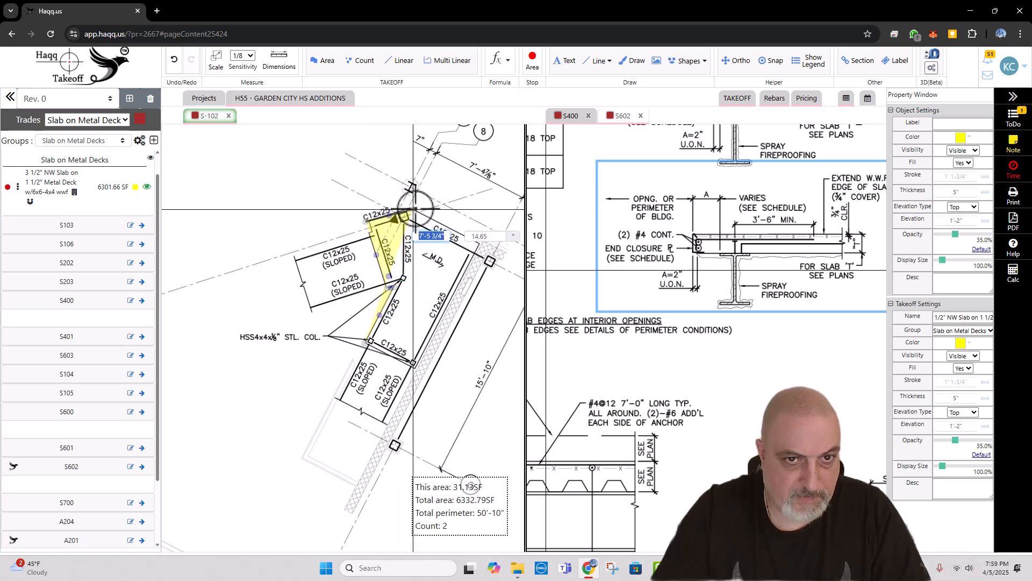
click(411, 206)
click(480, 246)
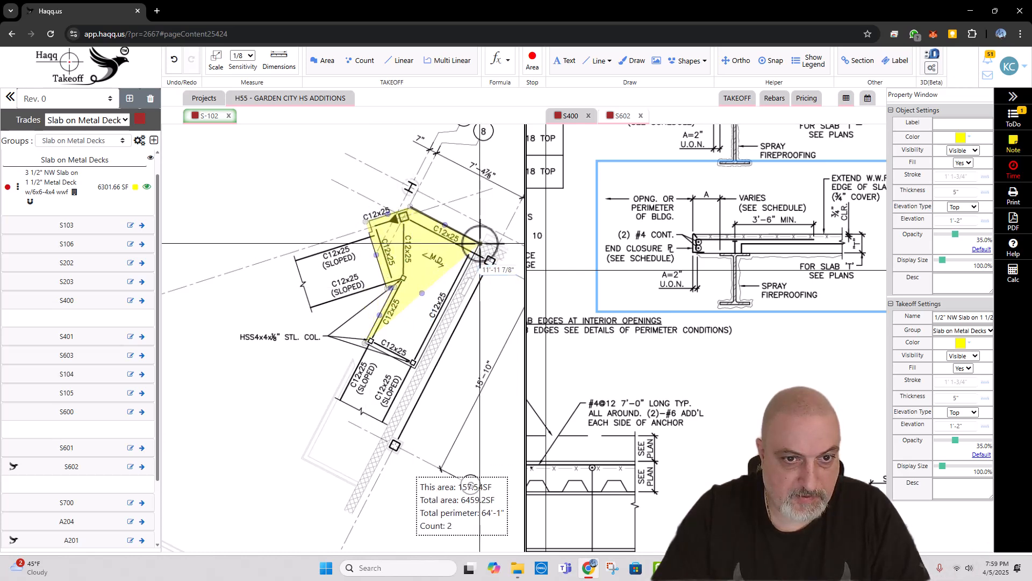
click(417, 367)
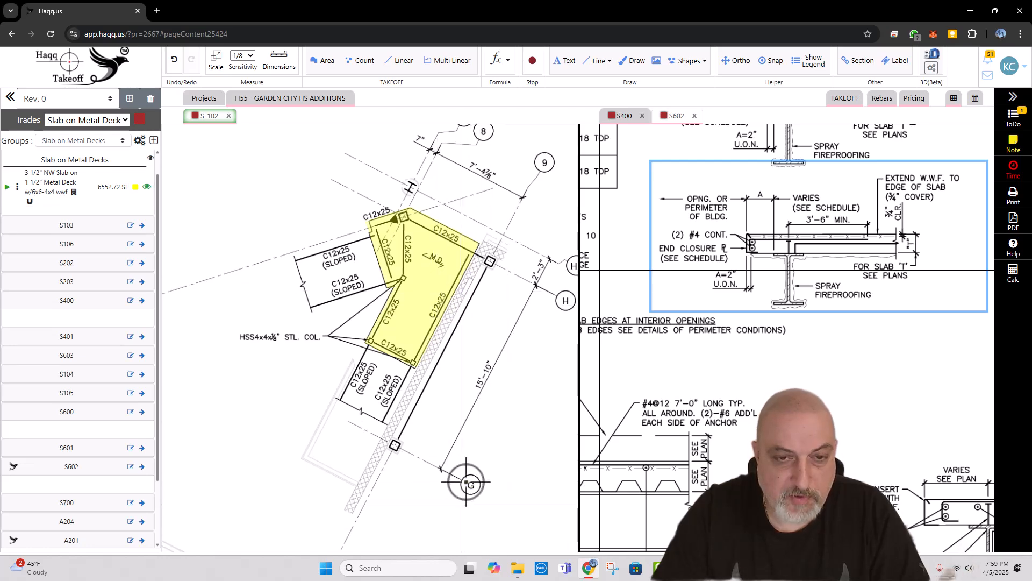
mouse_move(433, 300)
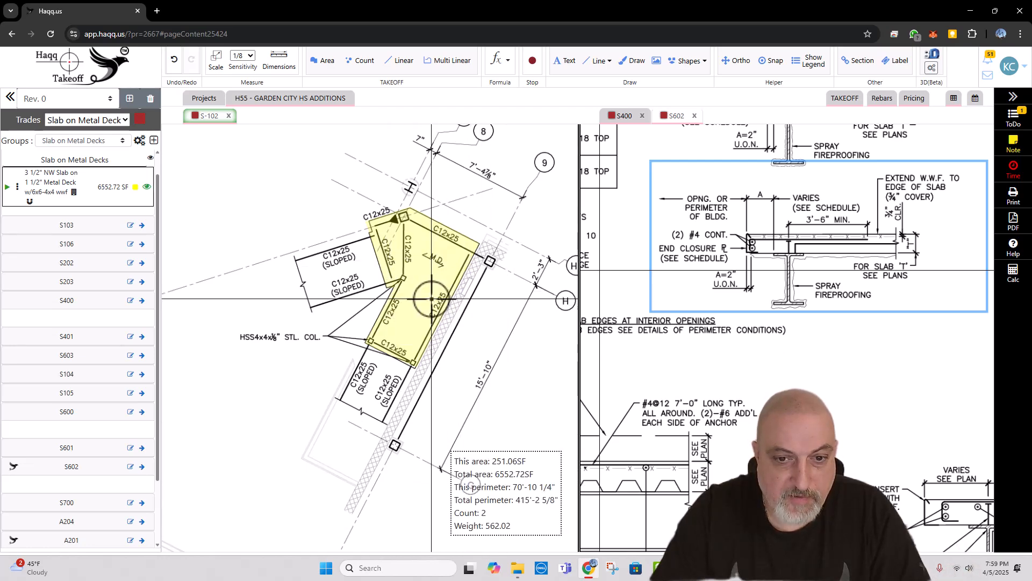
Step: Add a rebar entry to the main floor slab area on S-102 with two straight #4 bars, each 350' long
scroll(408, 317, down, 5)
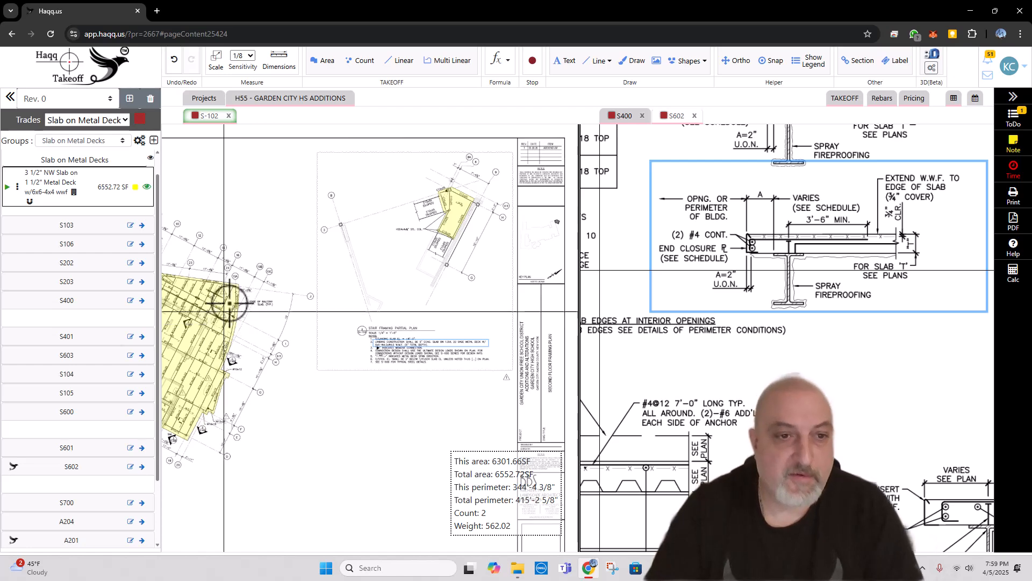
scroll(336, 313, down, 4)
scroll(258, 322, up, 4)
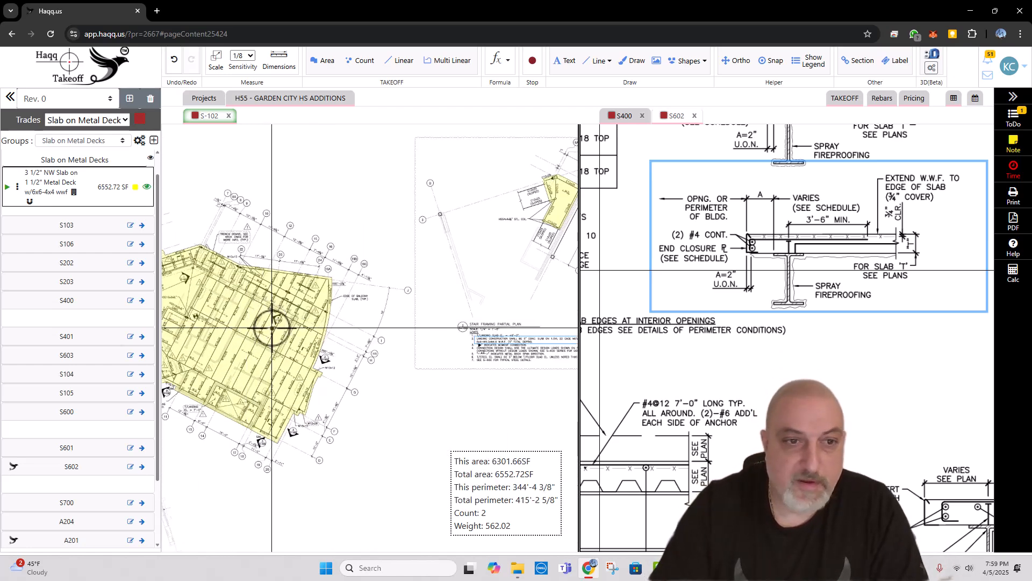
drag(273, 327, 323, 288)
right_click(305, 299)
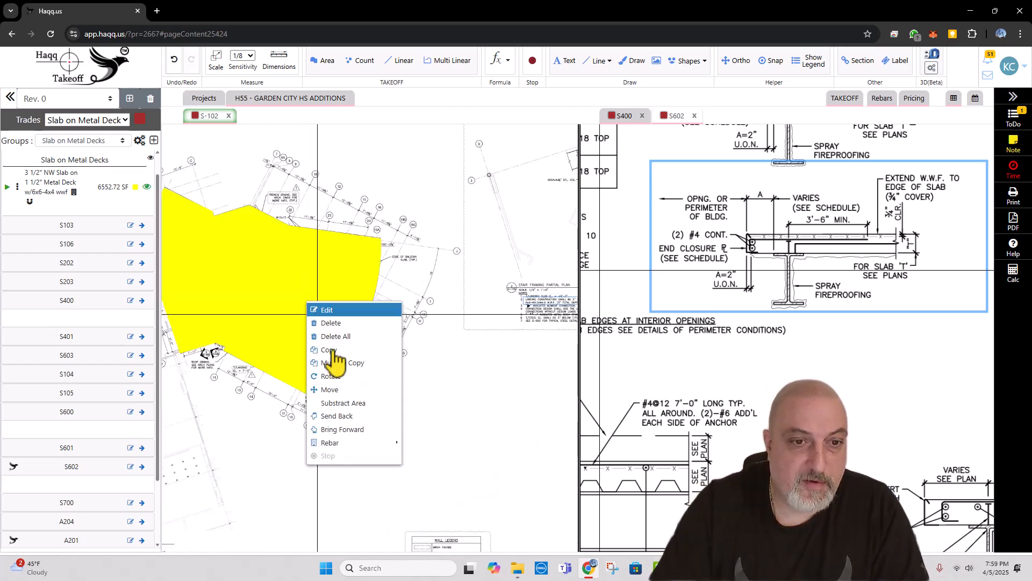
mouse_move(347, 443)
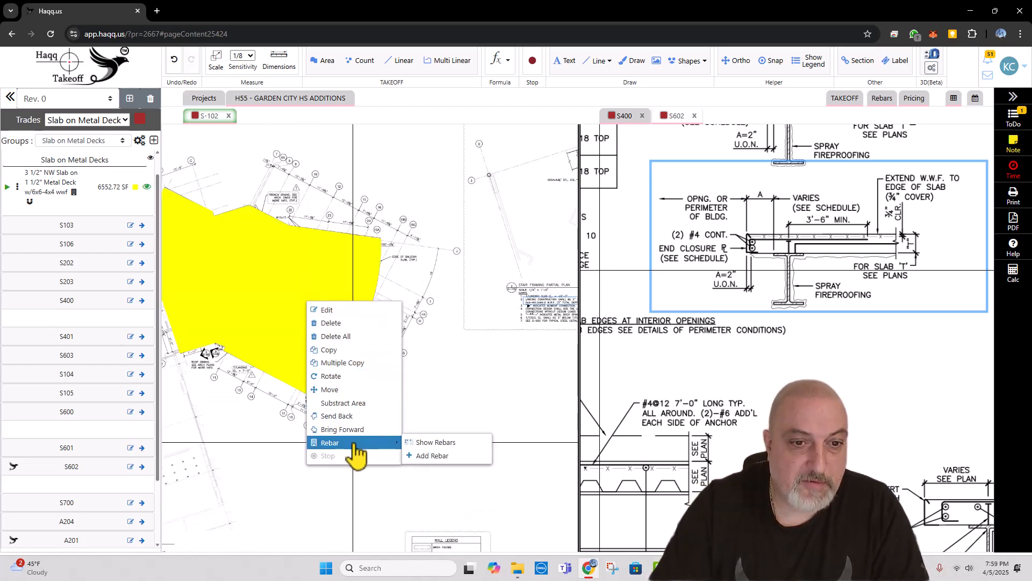
click(439, 456)
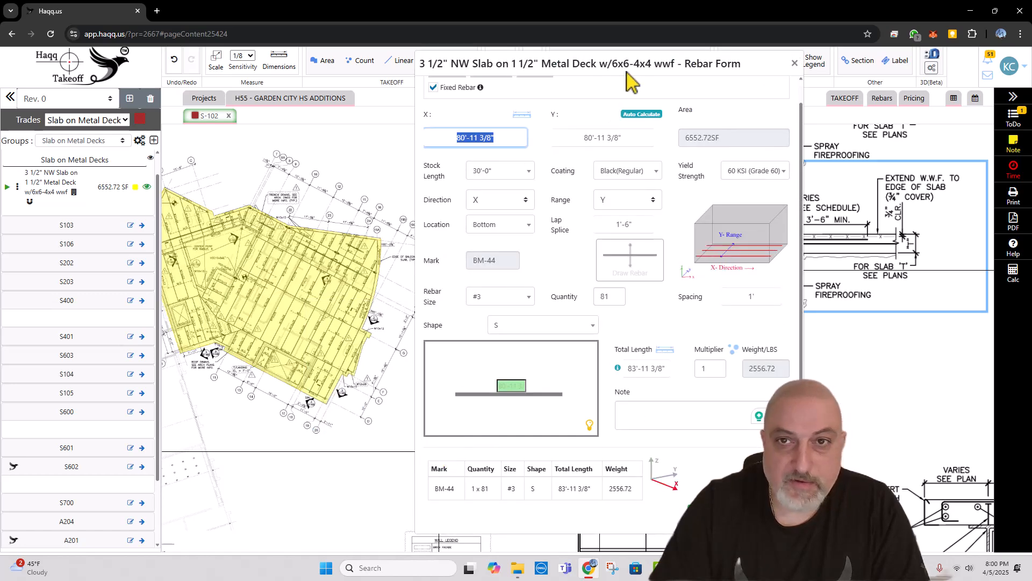
drag(629, 79, 430, 63)
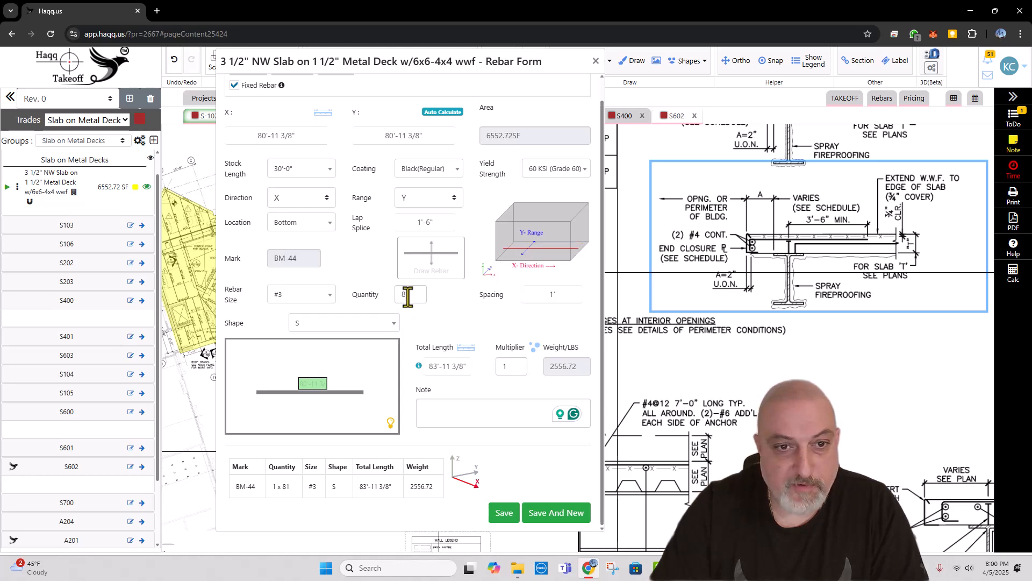
click(302, 294)
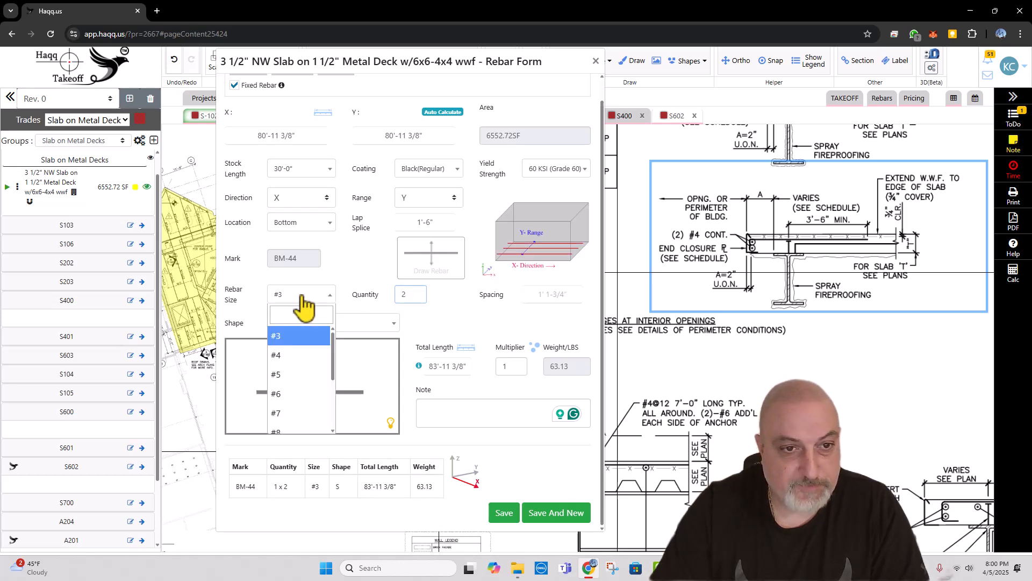
click(301, 352)
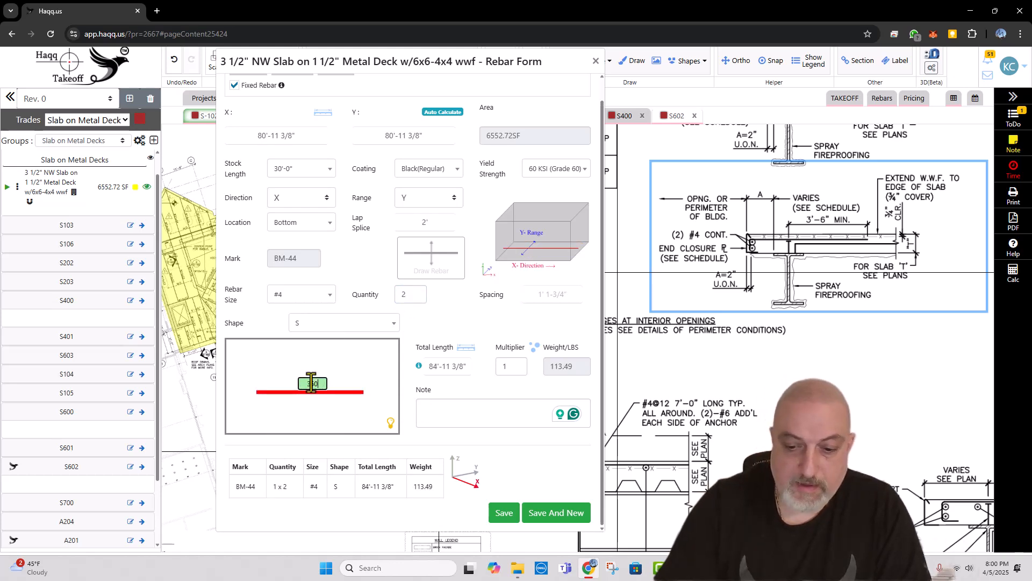
Step: Enter the note "CONT" for the #4 edge bars, save them and start another rebar entry
click(455, 415)
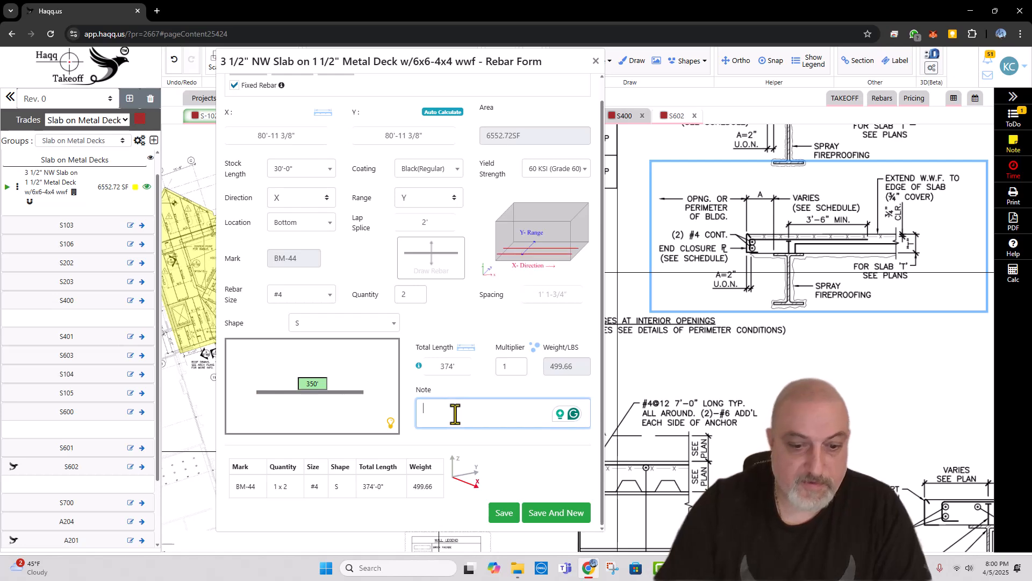
text(CONT)
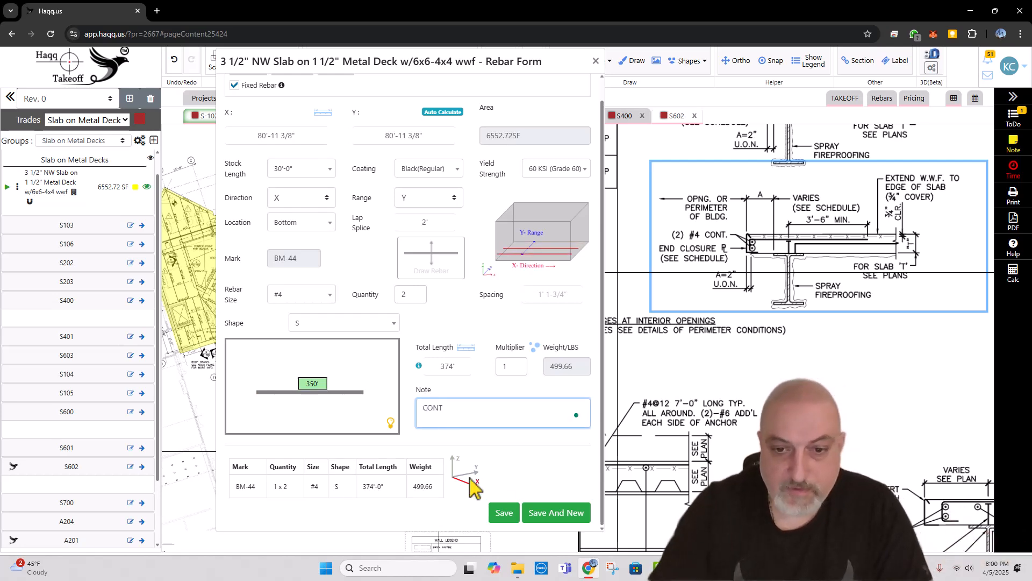
click(559, 513)
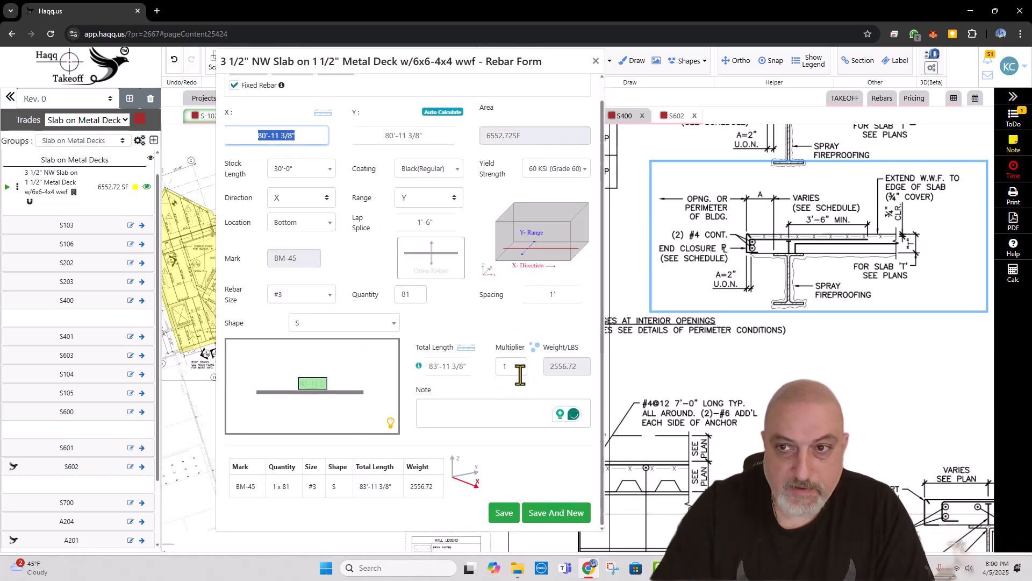
Step: Define 351 #4 bars of shape 1 h with a straight length of 3'-6"
click(417, 296)
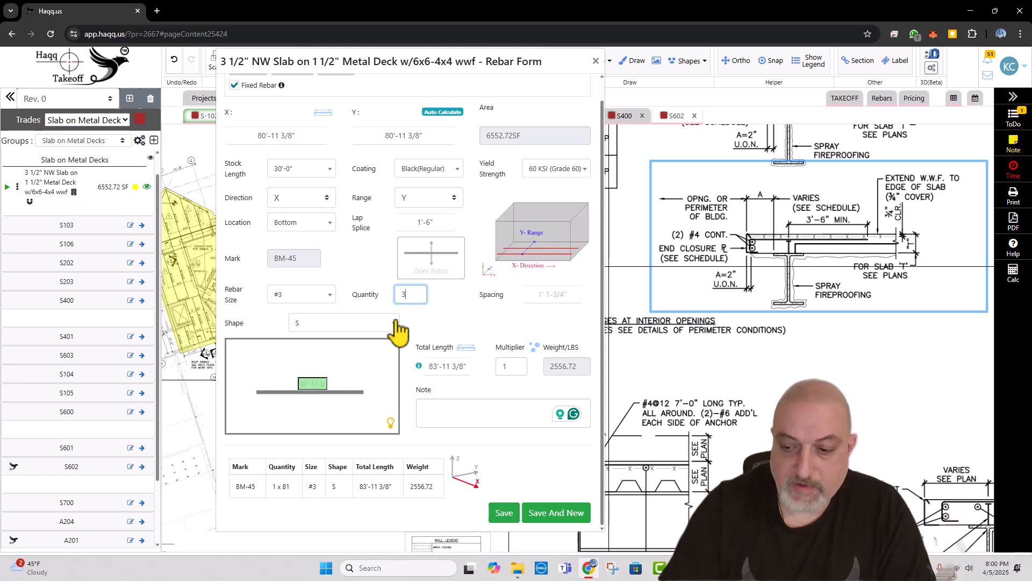
click(298, 295)
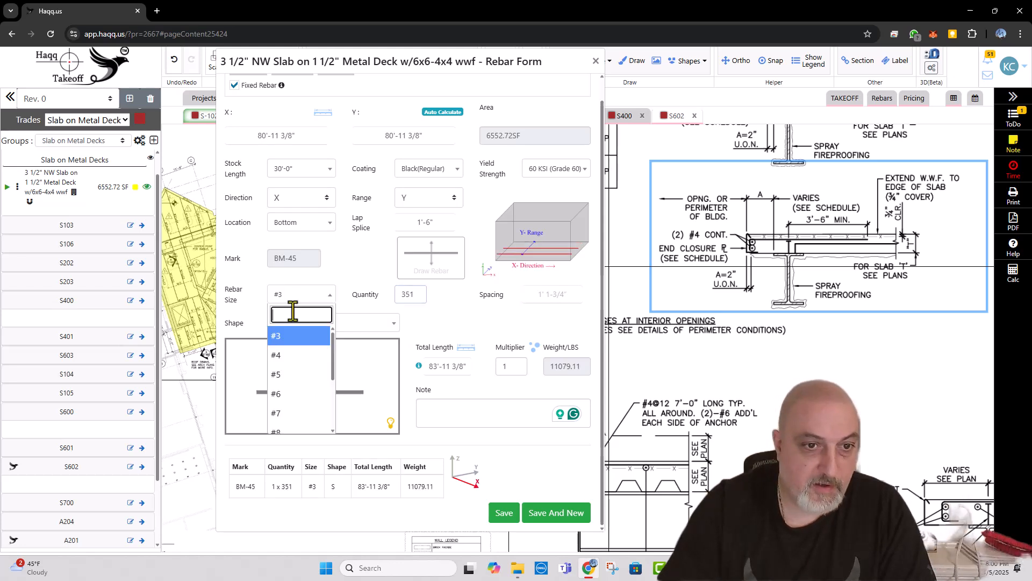
click(296, 369)
click(330, 325)
click(327, 390)
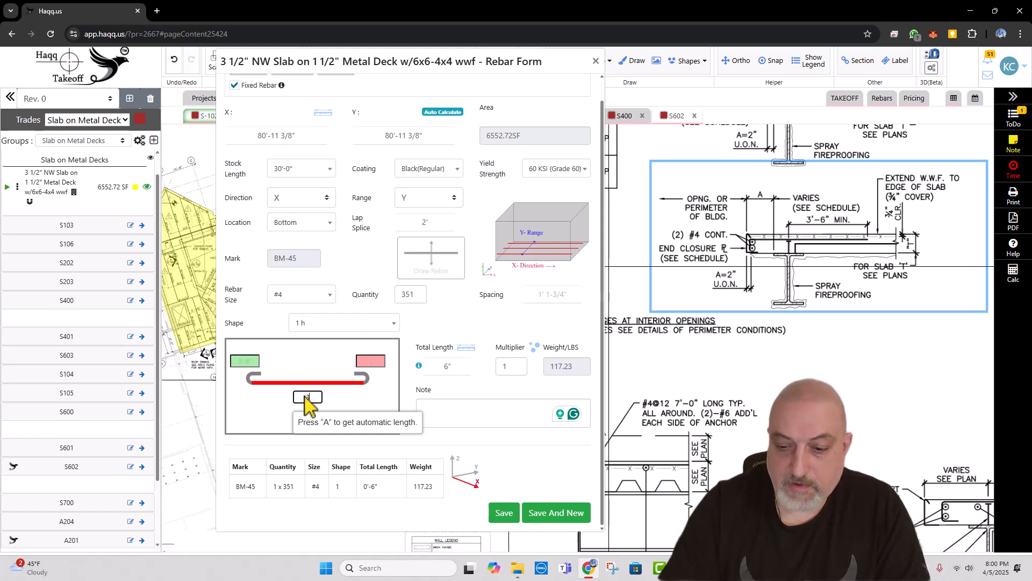
text(3.5)
key(Tab)
Step: Enter the note "J BARS" for the hooked #4 bars and save the rebar
click(439, 411)
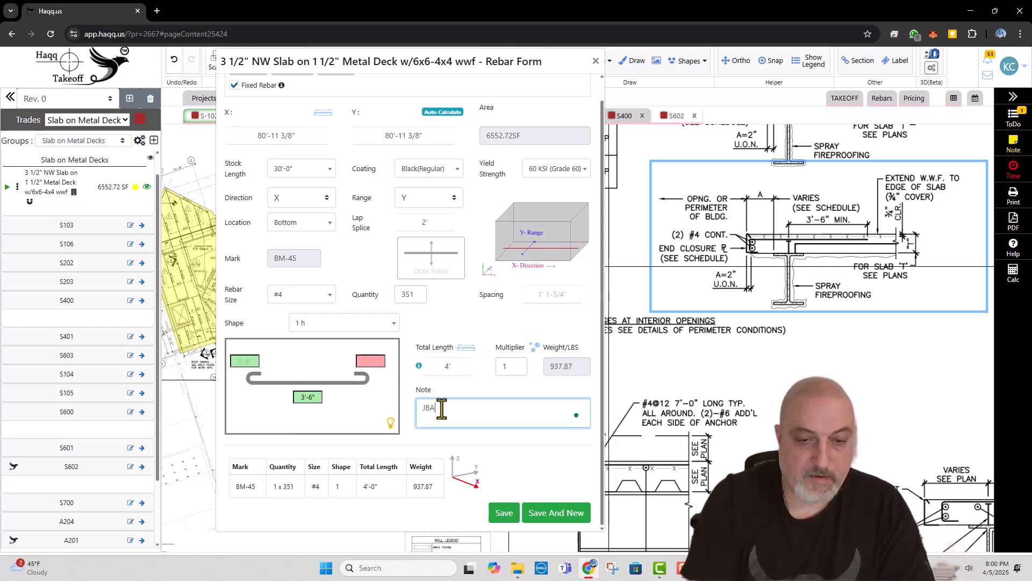
text(JBARS)
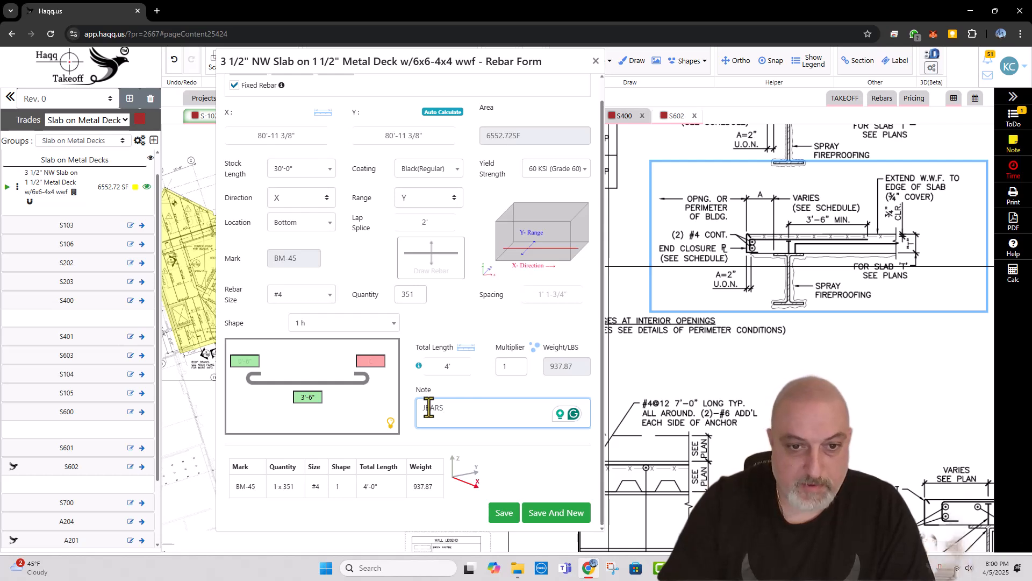
click(425, 407)
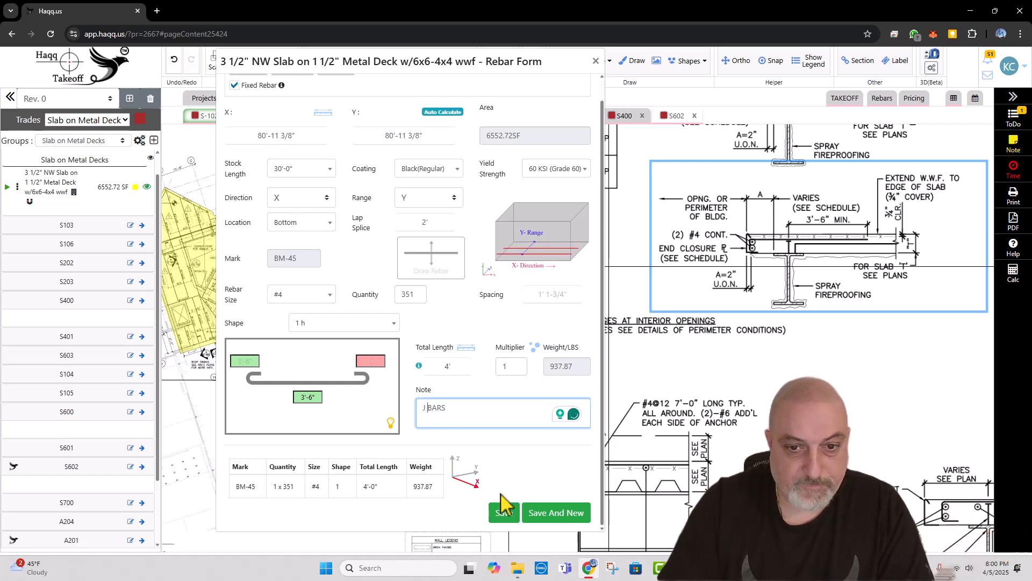
click(504, 513)
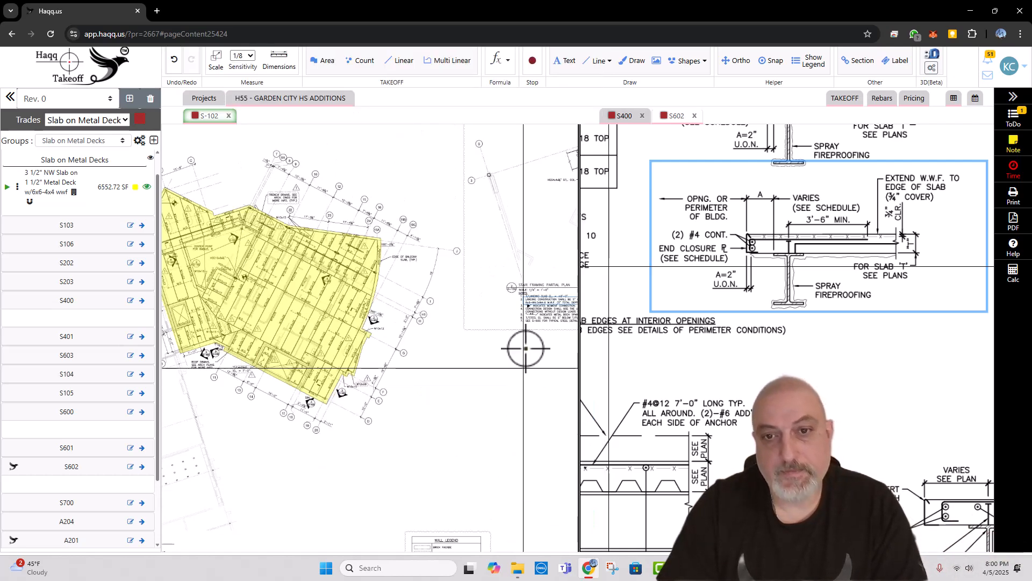
Step: Examine the balcony edge, stair and roof overhang sections on S400 against the slab outline on S-102
scroll(371, 270, down, 4)
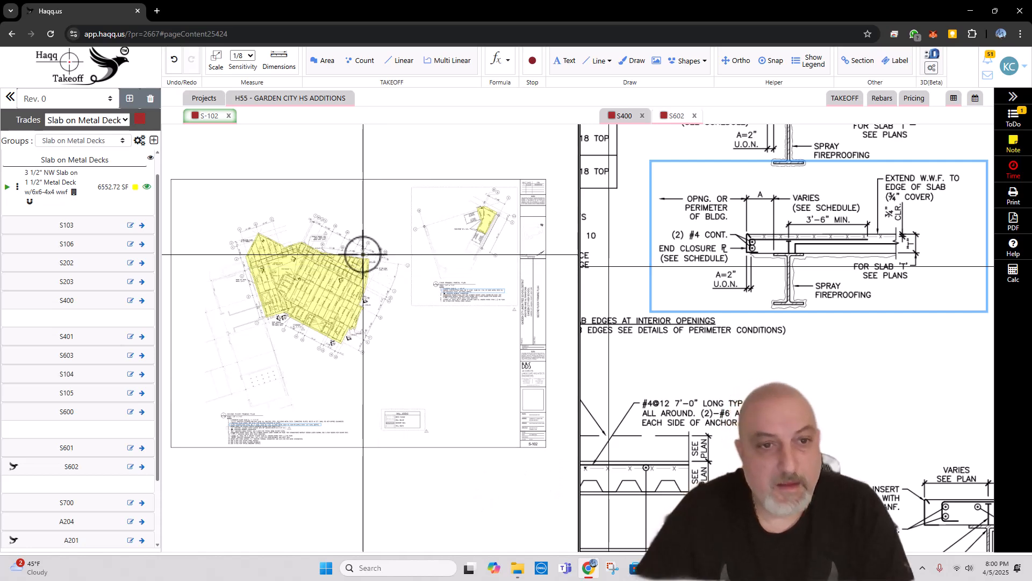
scroll(326, 263, up, 3)
drag(325, 275, 392, 286)
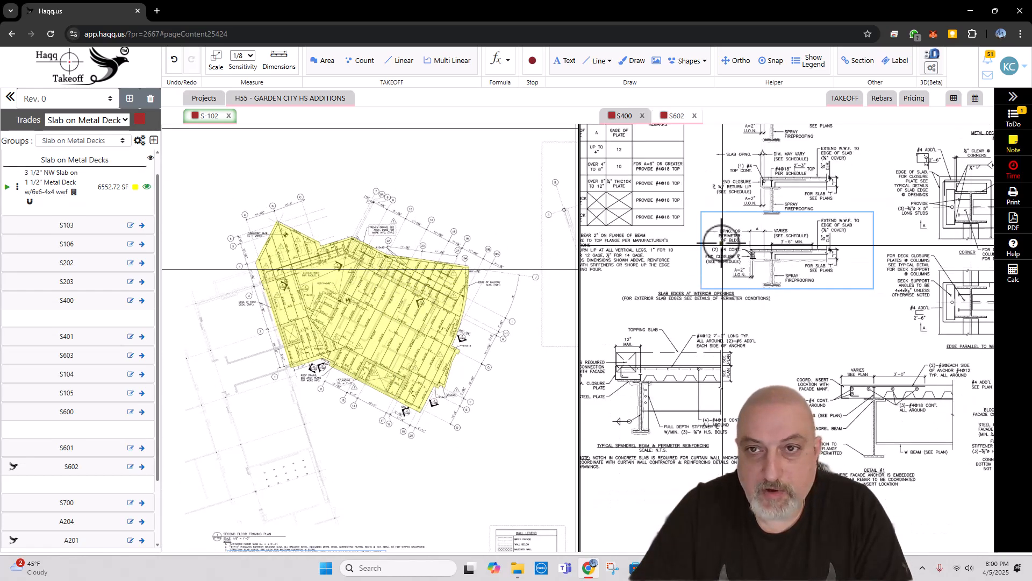
click(624, 116)
scroll(650, 201, down, 3)
mouse_move(650, 201)
mouse_down()
mouse_move(813, 295)
mouse_move(742, 242)
mouse_up()
scroll(790, 222, up, 2)
scroll(807, 212, up, 2)
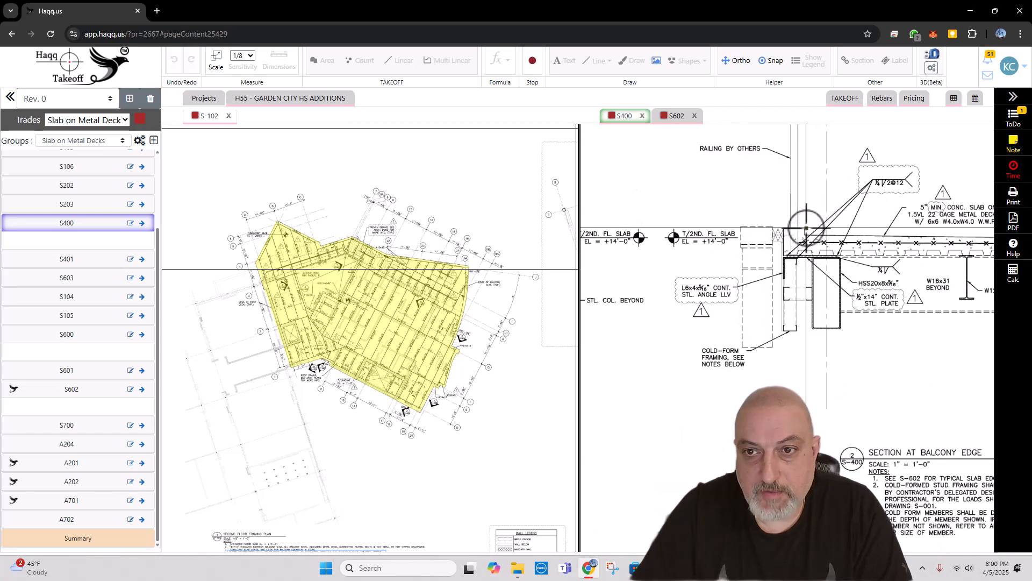
scroll(788, 250, down, 5)
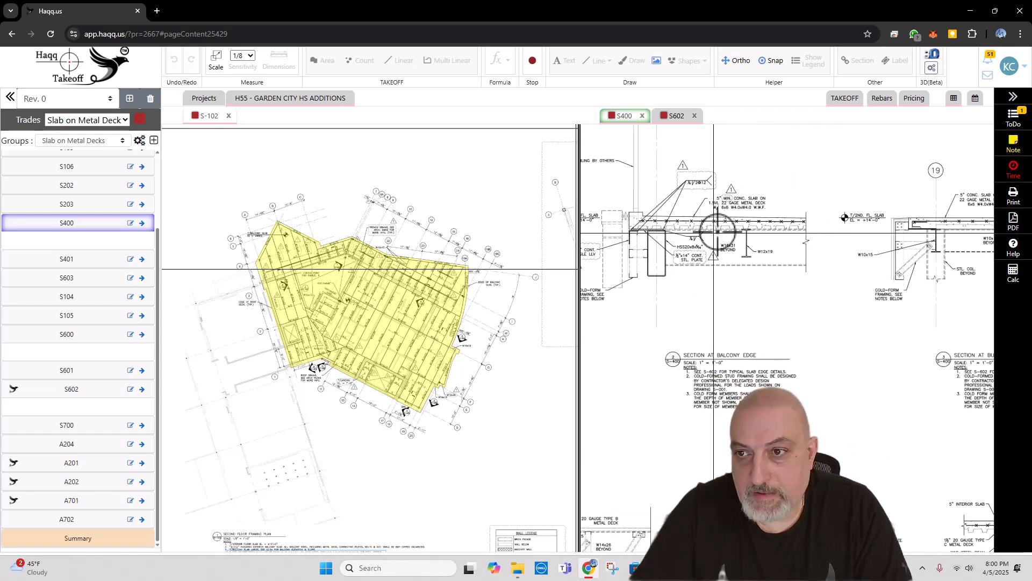
drag(718, 351, 760, 332)
scroll(760, 331, up, 2)
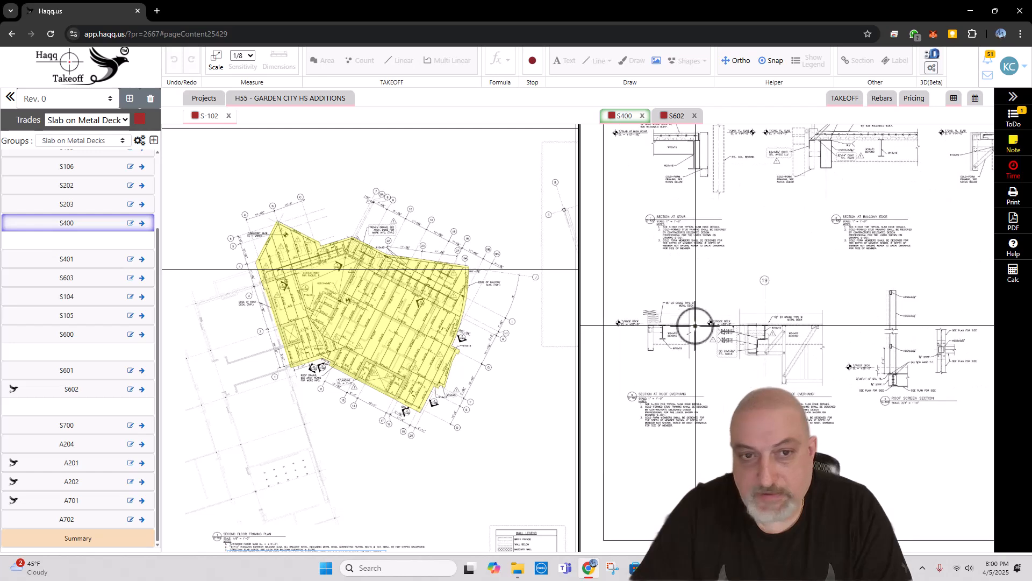
Step: Open sheet A204 from the project drawings and widen its view beside the S400 and S602 sheets
scroll(340, 252, up, 1)
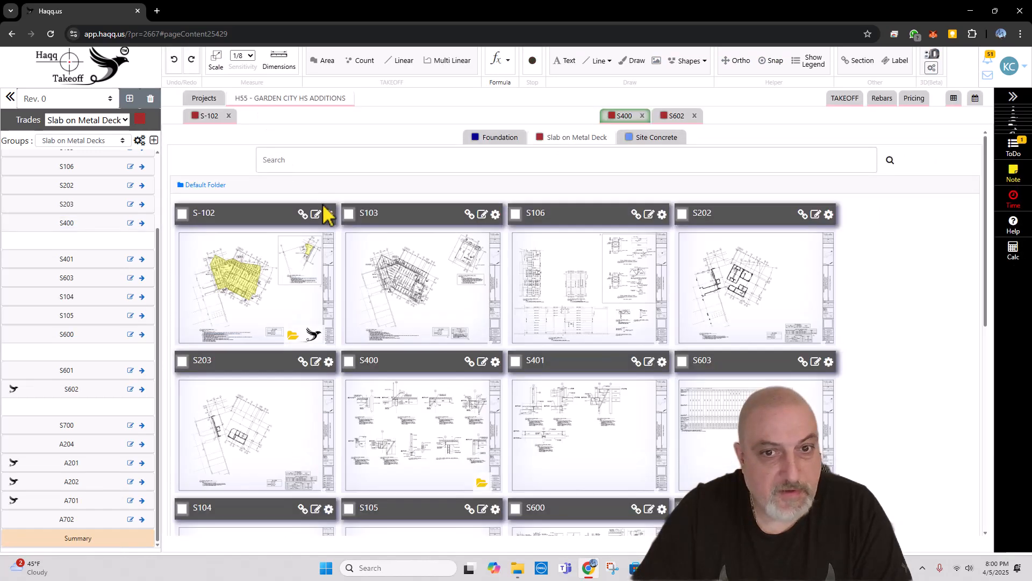
scroll(598, 256, down, 6)
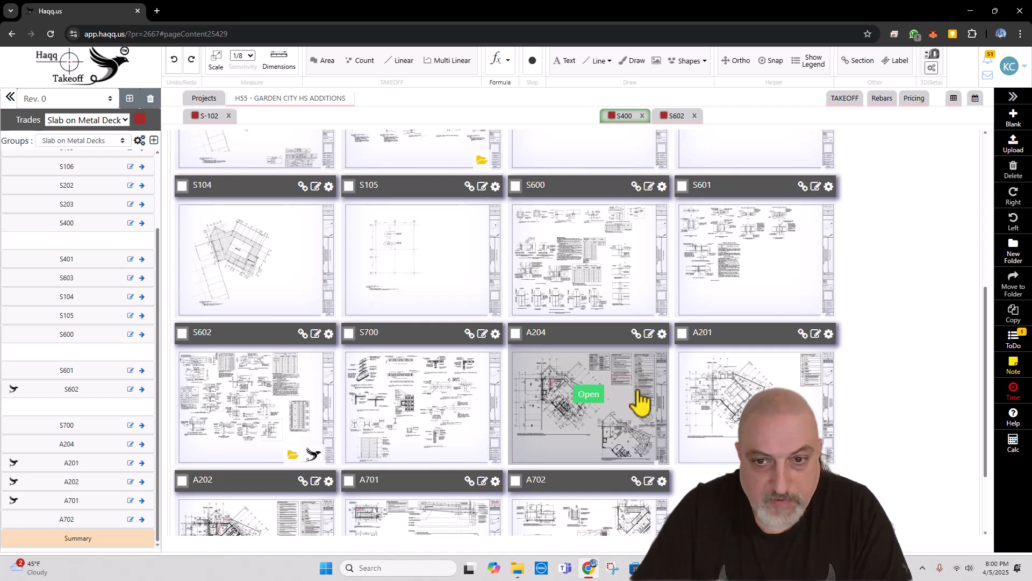
click(588, 395)
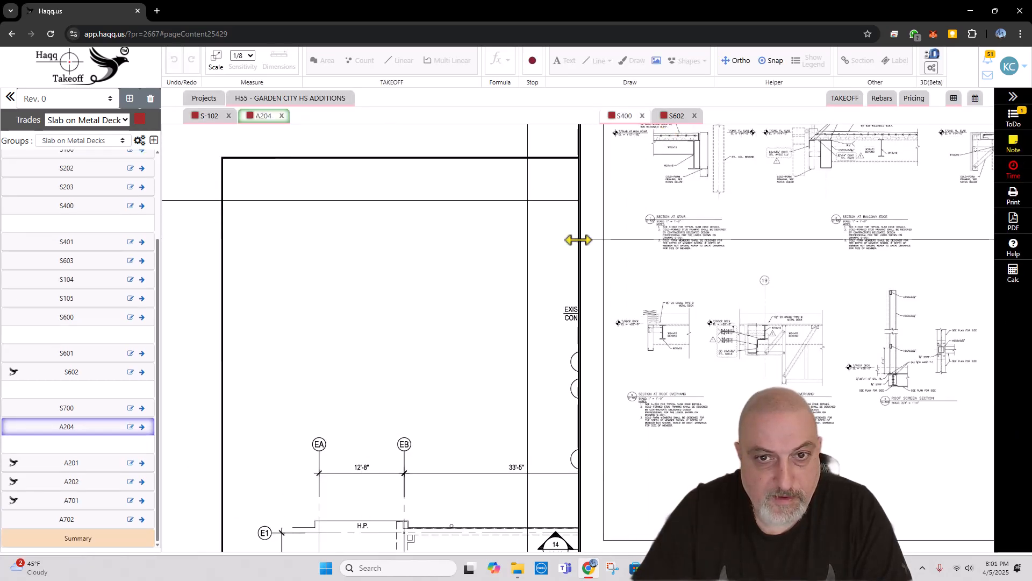
drag(578, 237, 812, 234)
scroll(398, 226, down, 5)
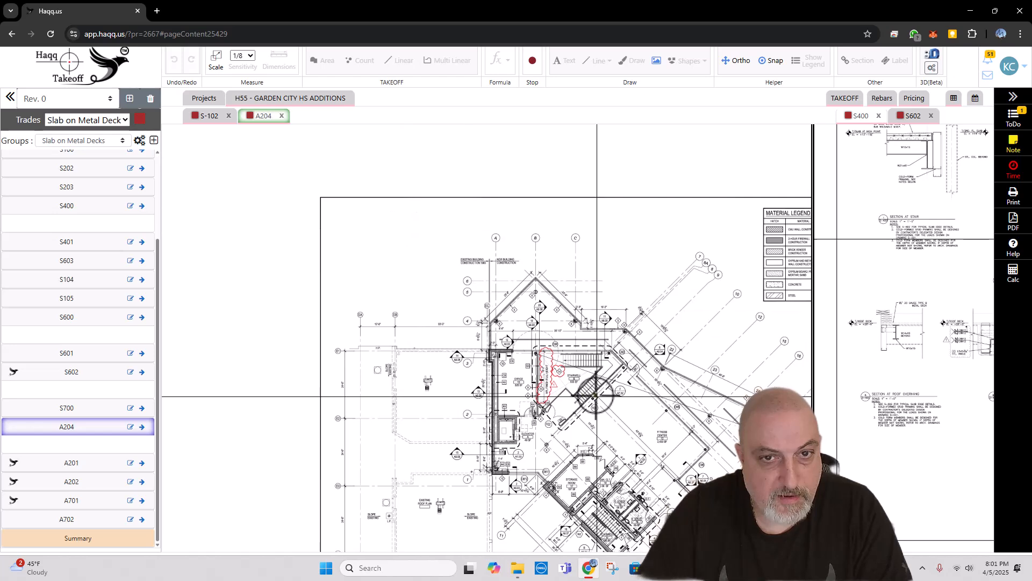
Step: Set the A204 sheet scale to the standard 1/8" = 1' 0", accepting the auto-scale disclaimer
click(215, 59)
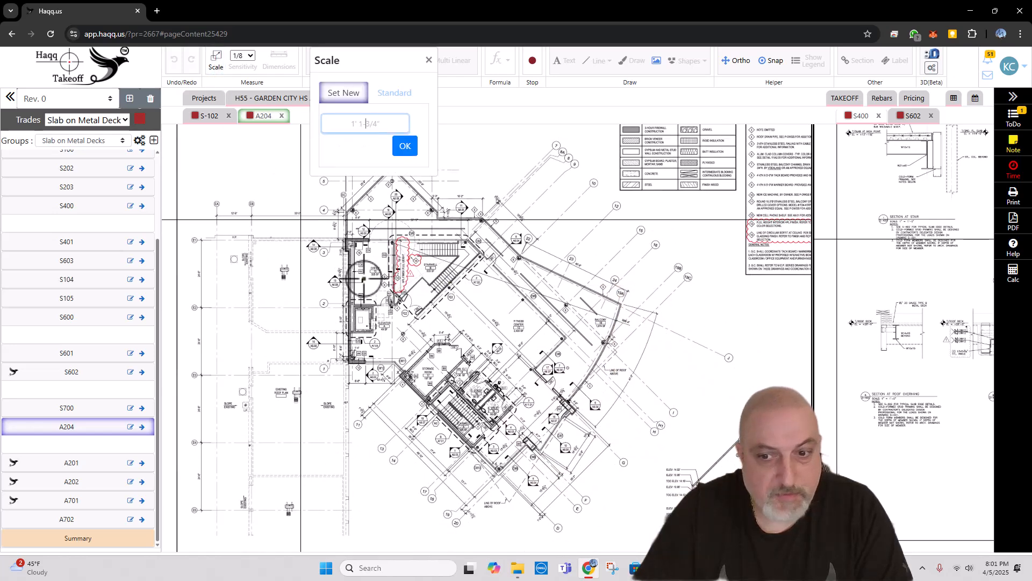
drag(446, 221, 423, 190)
scroll(638, 526, up, 3)
drag(671, 464, 422, 391)
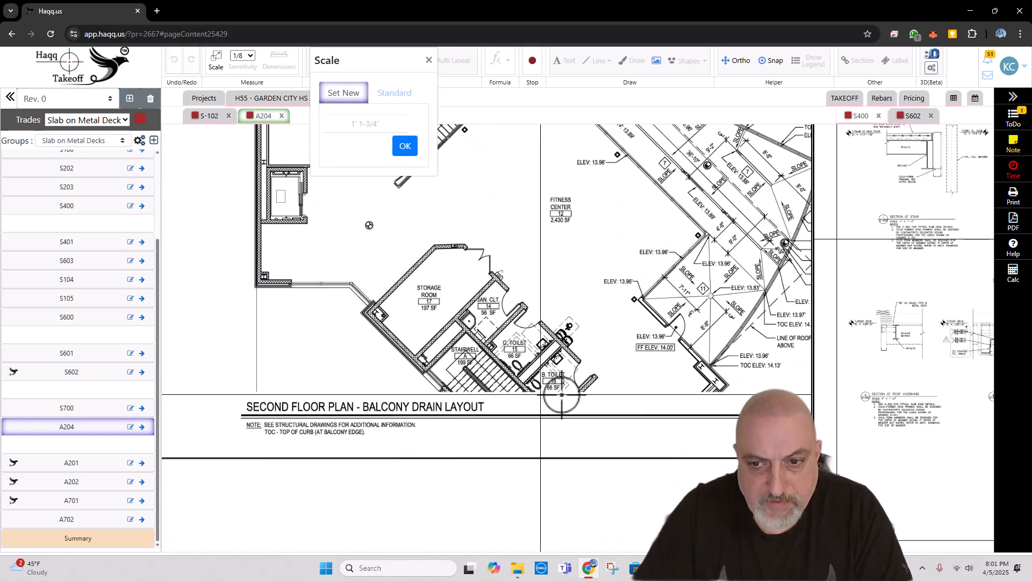
drag(553, 390, 355, 360)
click(391, 94)
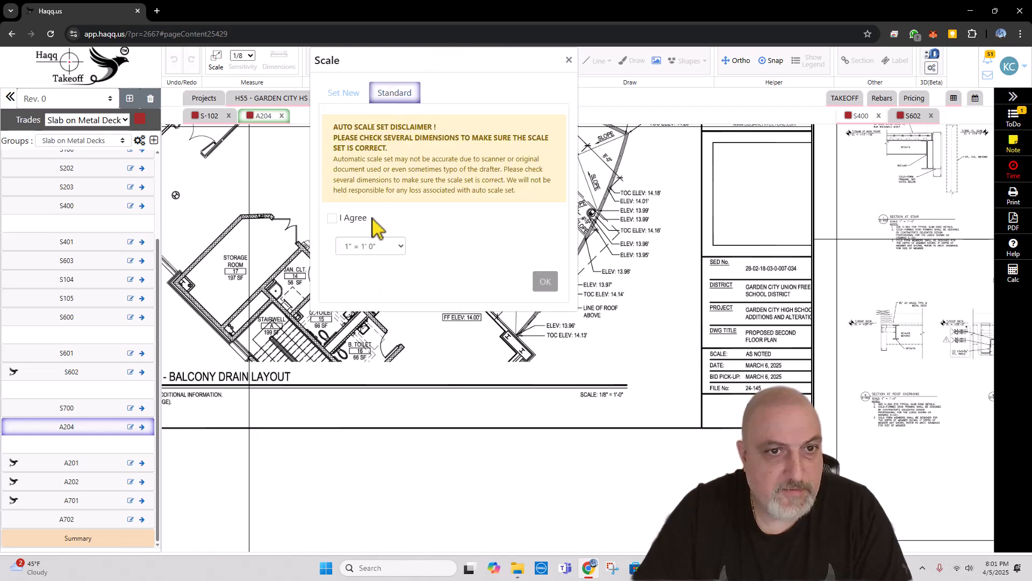
click(332, 218)
click(371, 247)
click(371, 299)
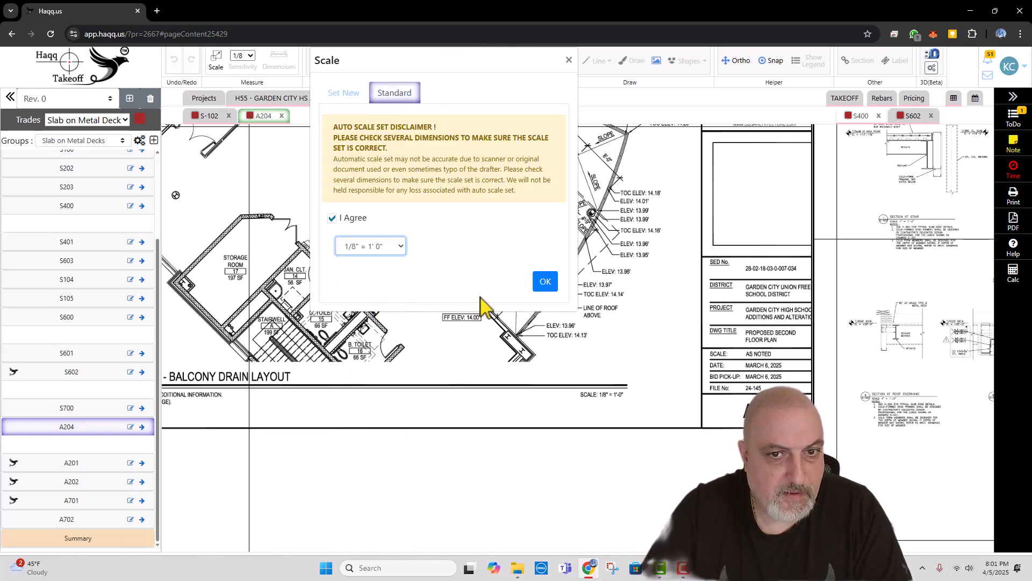
click(546, 289)
Step: Start a Multi Linear takeoff named "Curbs" on A204 and assign it to a new group named "Curbs"
drag(559, 350, 543, 441)
mouse_move(520, 270)
mouse_down()
mouse_move(537, 359)
mouse_move(552, 267)
mouse_up()
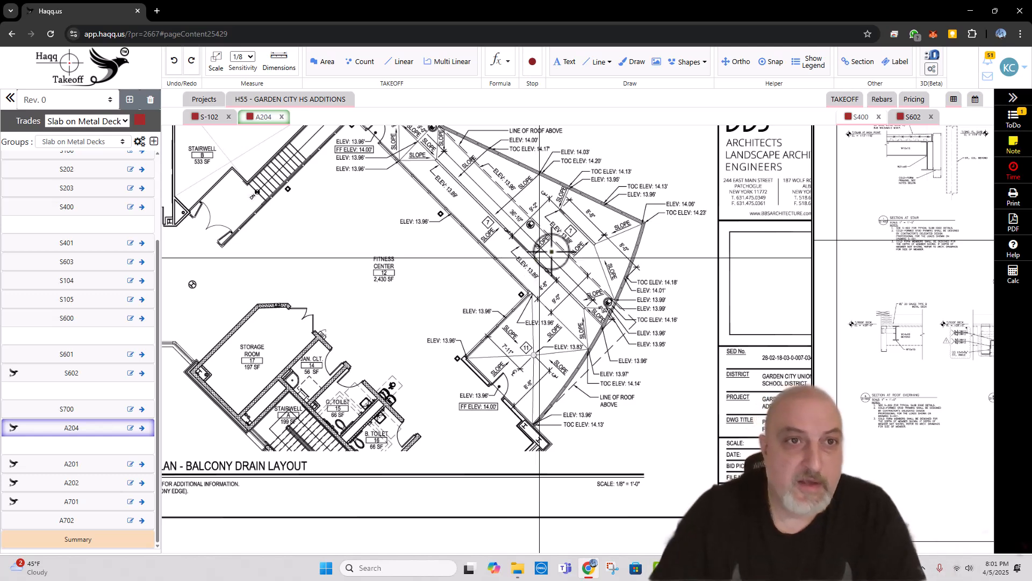
click(448, 61)
click(420, 102)
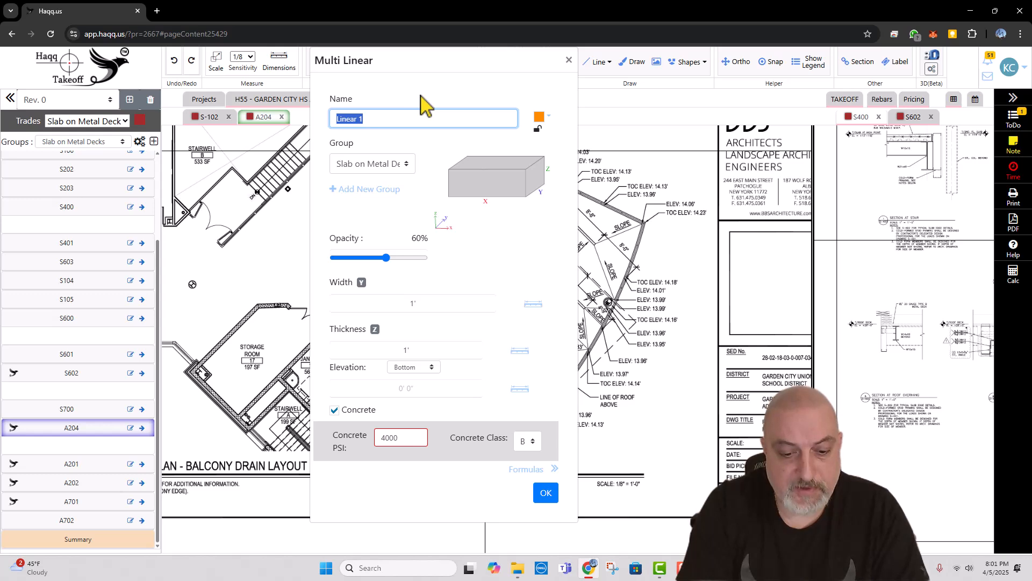
key(BackSpace)
key(Caps_Lock)
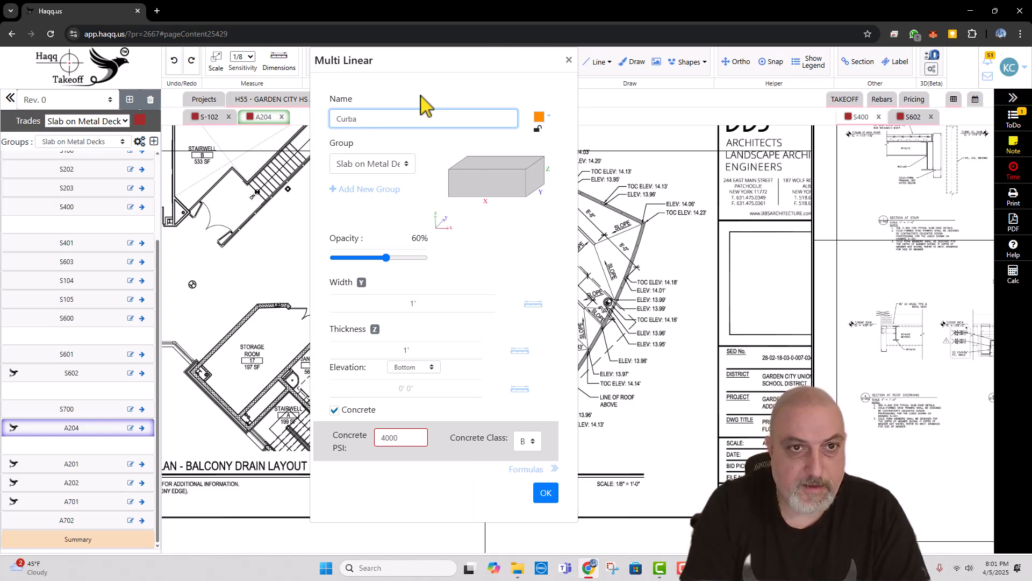
click(401, 163)
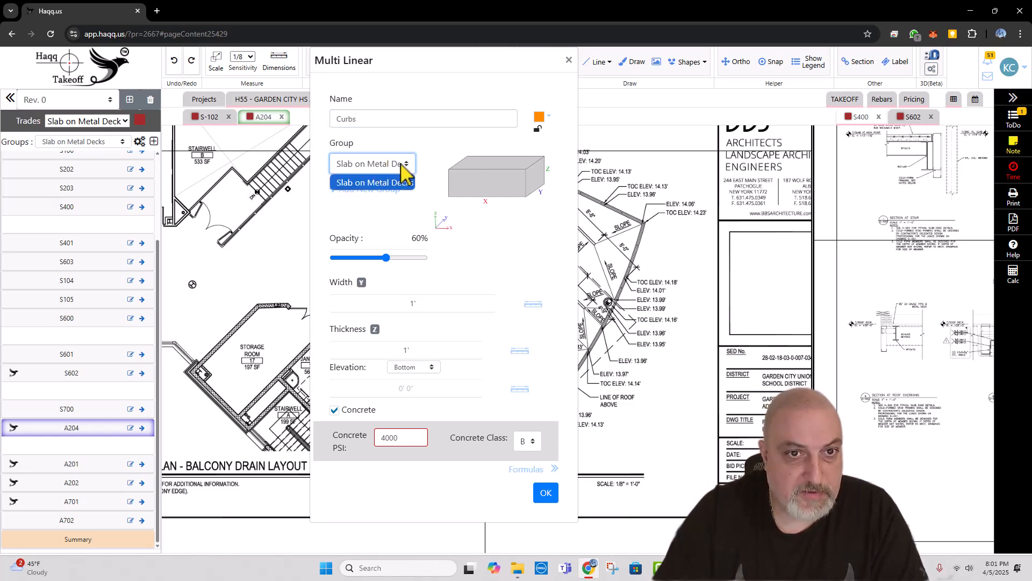
click(401, 182)
click(434, 190)
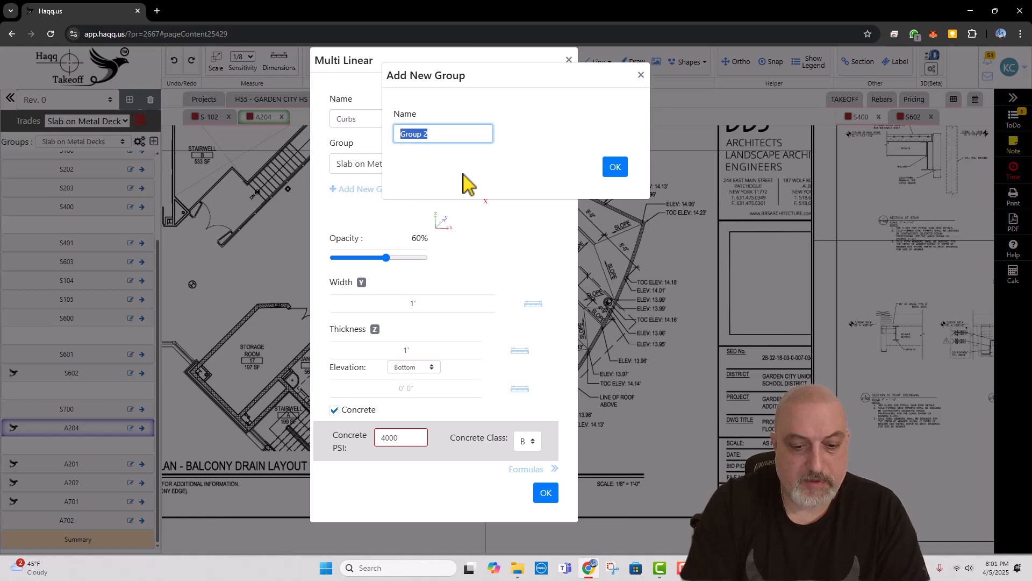
text(Curbs)
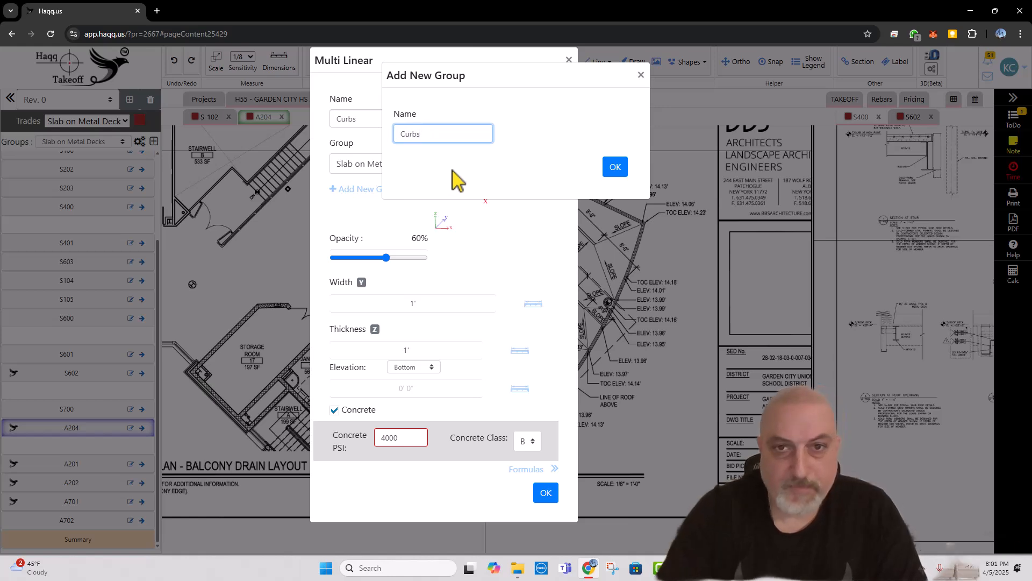
click(614, 168)
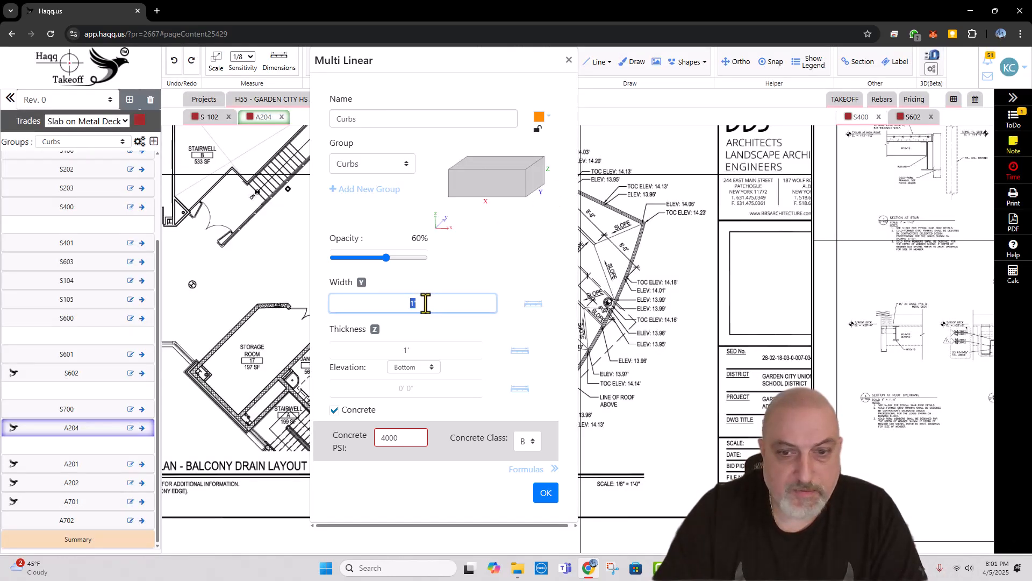
Step: Give the Curbs takeoff a 6" width, 6" thickness and red color, and accept its settings
text(6)
key(Tab)
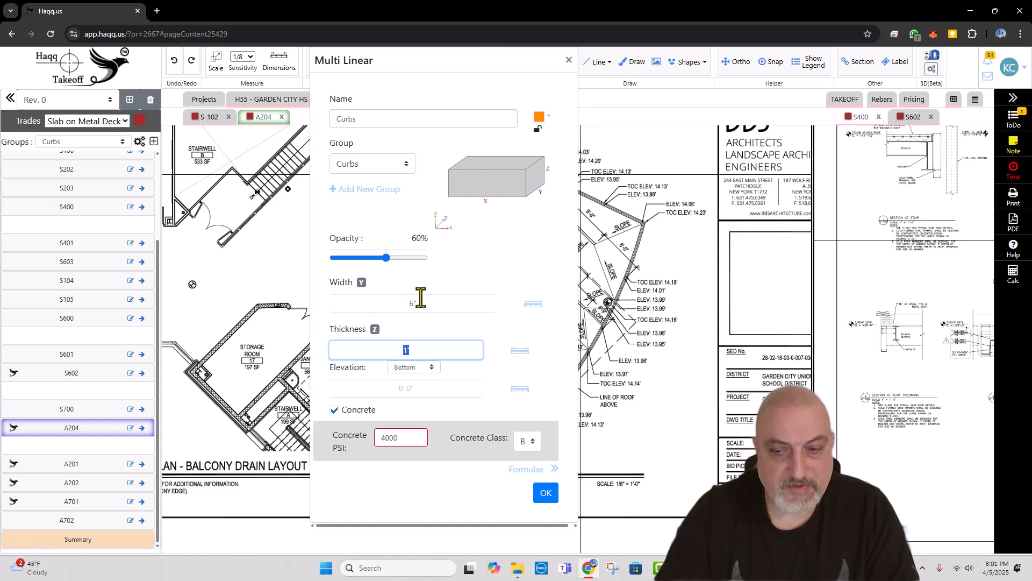
text(6)
key(Tab)
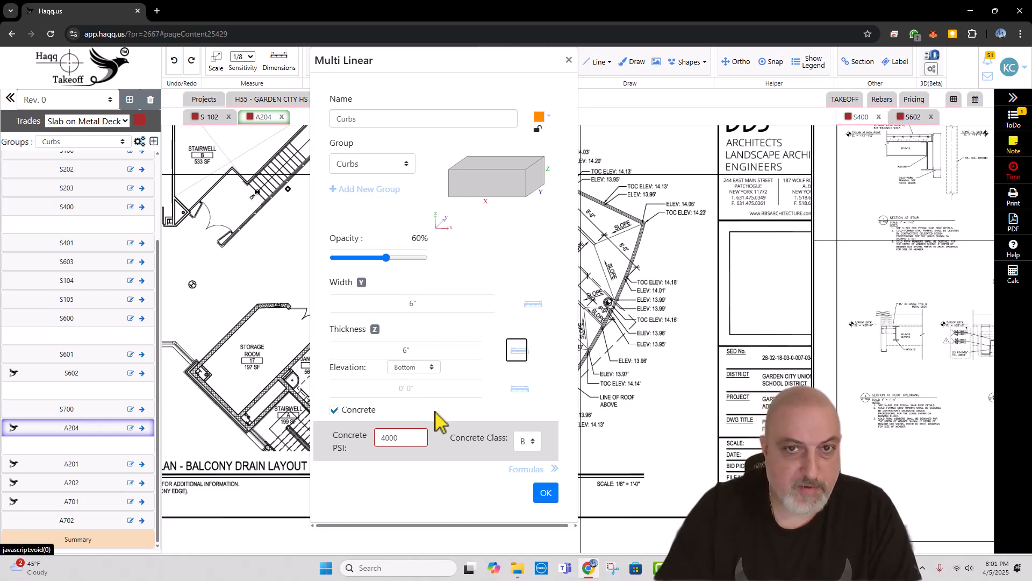
click(540, 117)
click(560, 144)
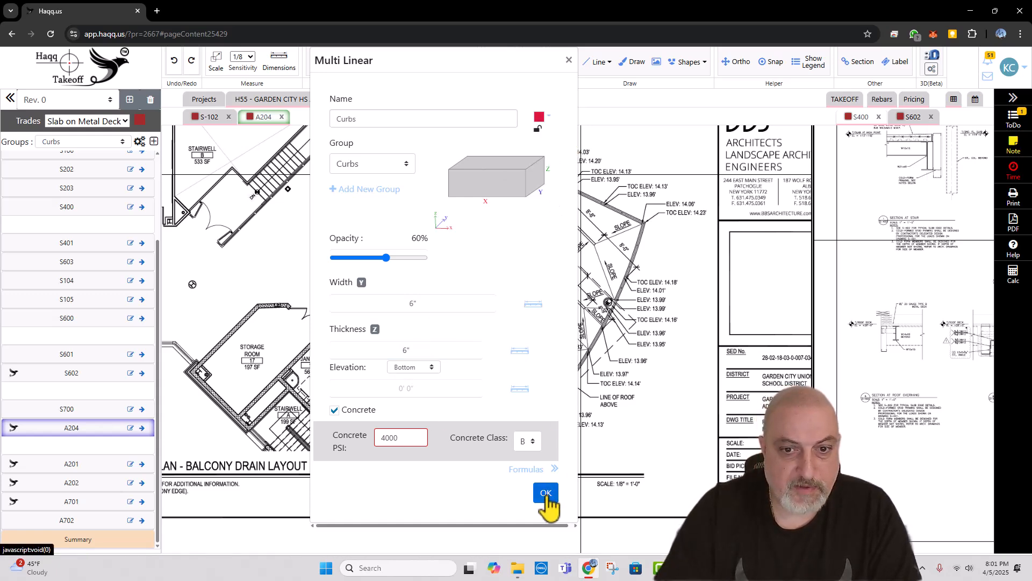
click(545, 493)
Step: Trace the curb, about 176 ft long, around the balcony's outer edge from the corner near B. Toilet to the wall at Office 13
scroll(534, 425, up, 3)
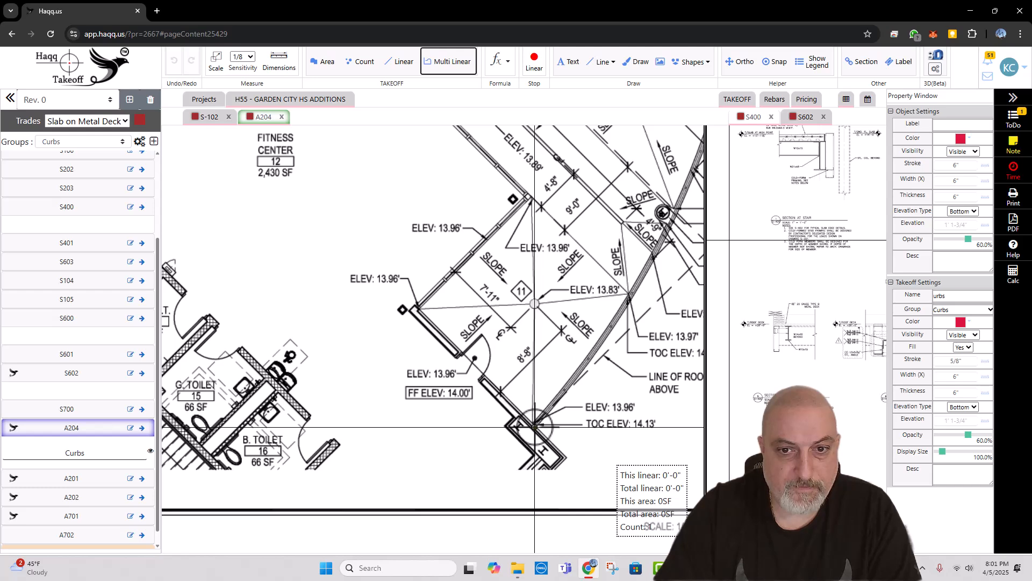
click(535, 427)
drag(637, 337, 421, 402)
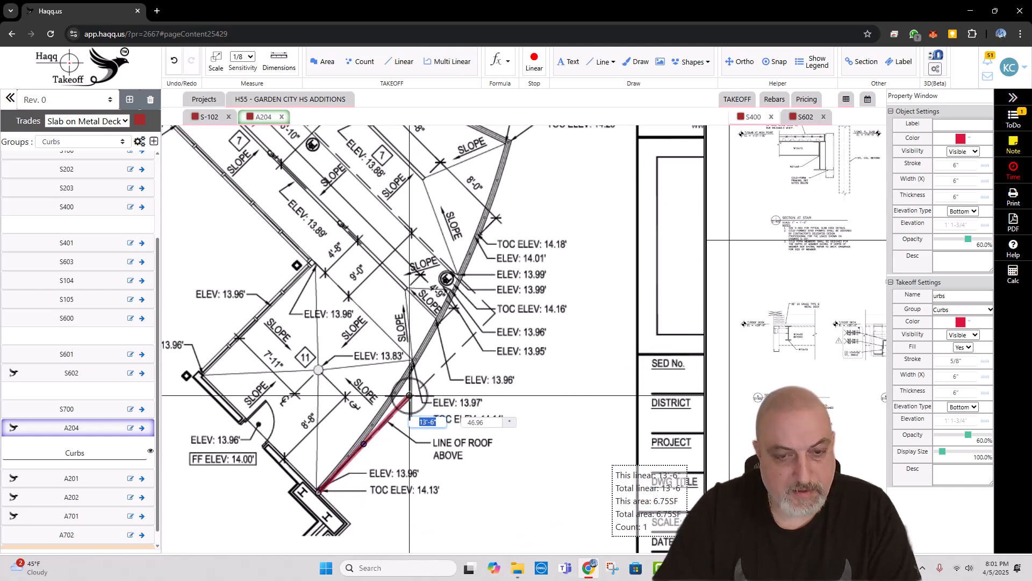
click(399, 386)
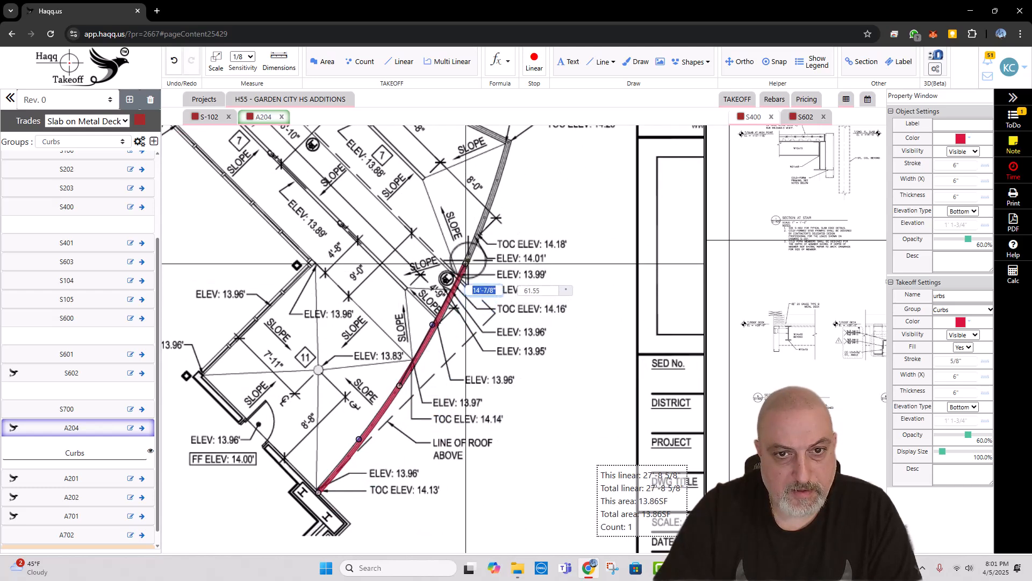
click(475, 243)
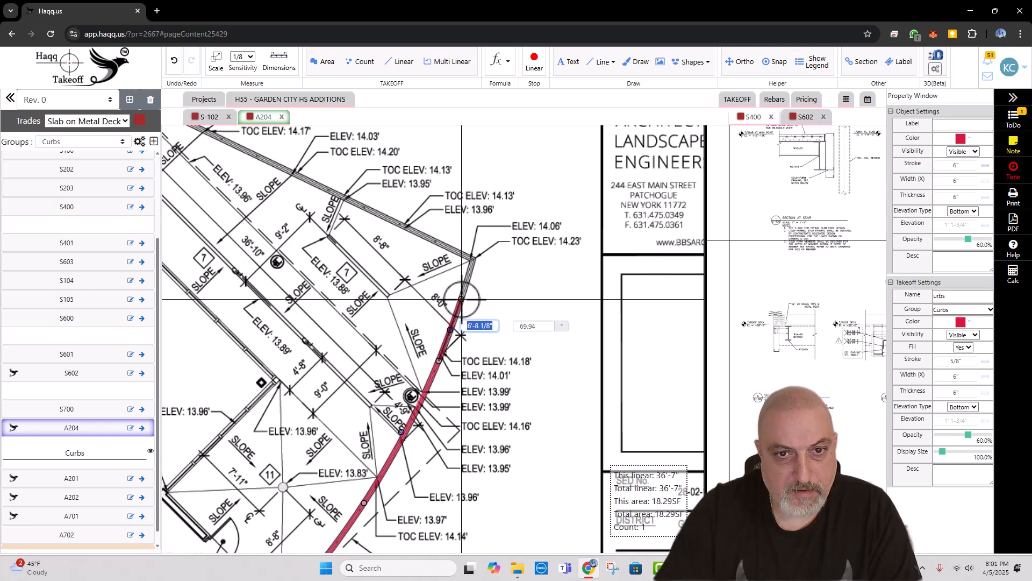
click(474, 256)
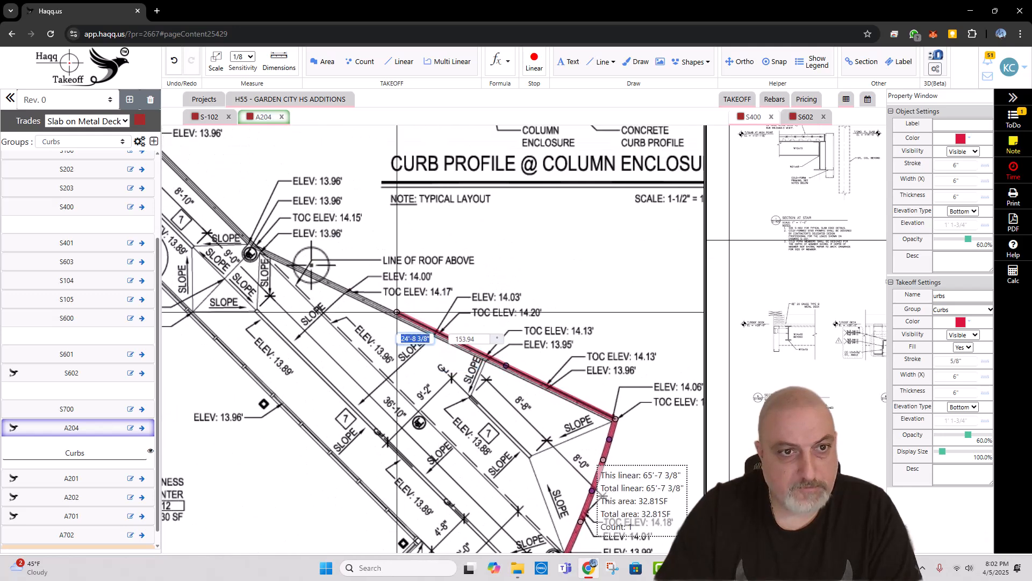
click(252, 251)
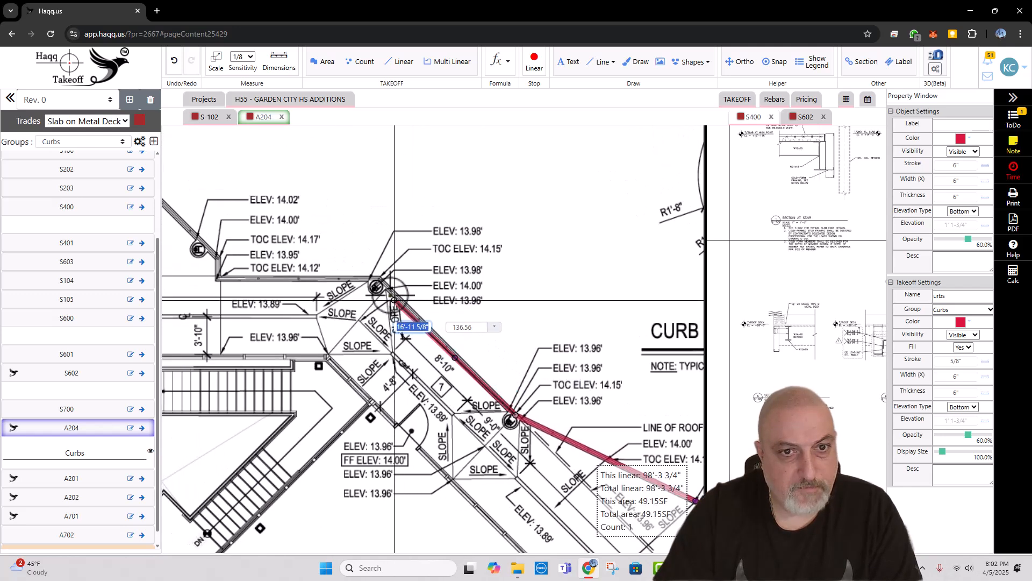
click(379, 279)
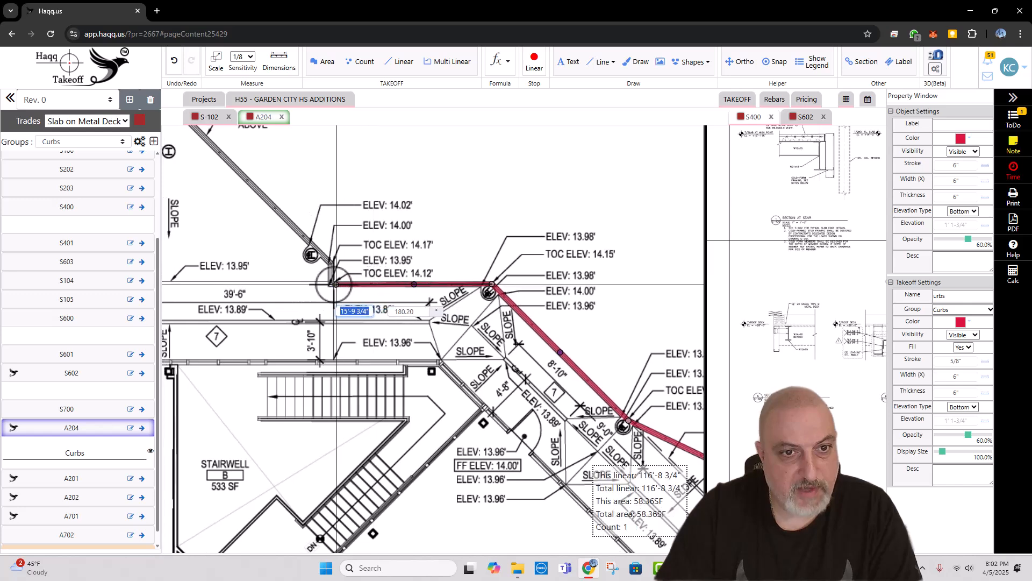
click(336, 283)
click(336, 260)
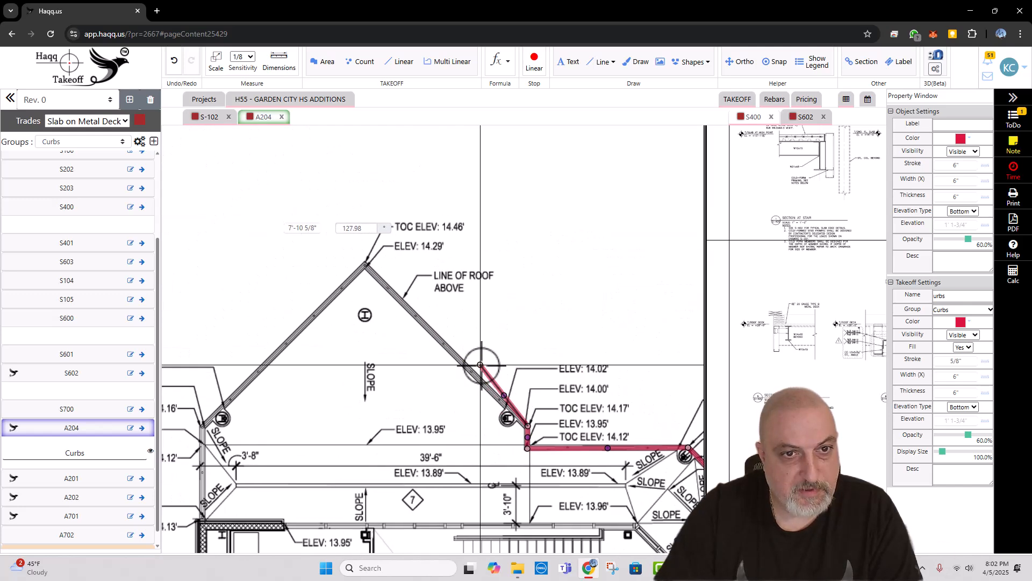
click(366, 264)
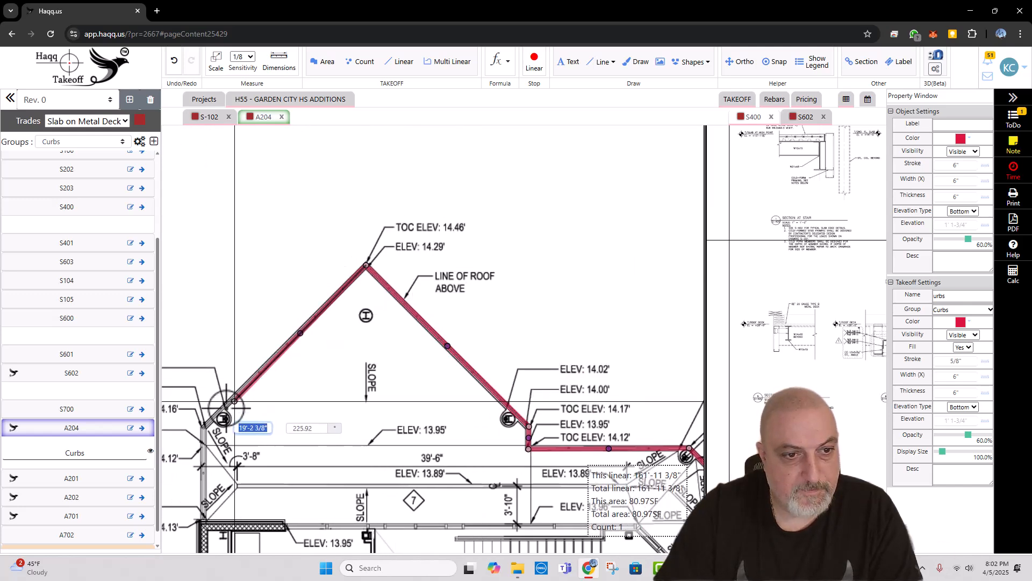
click(204, 428)
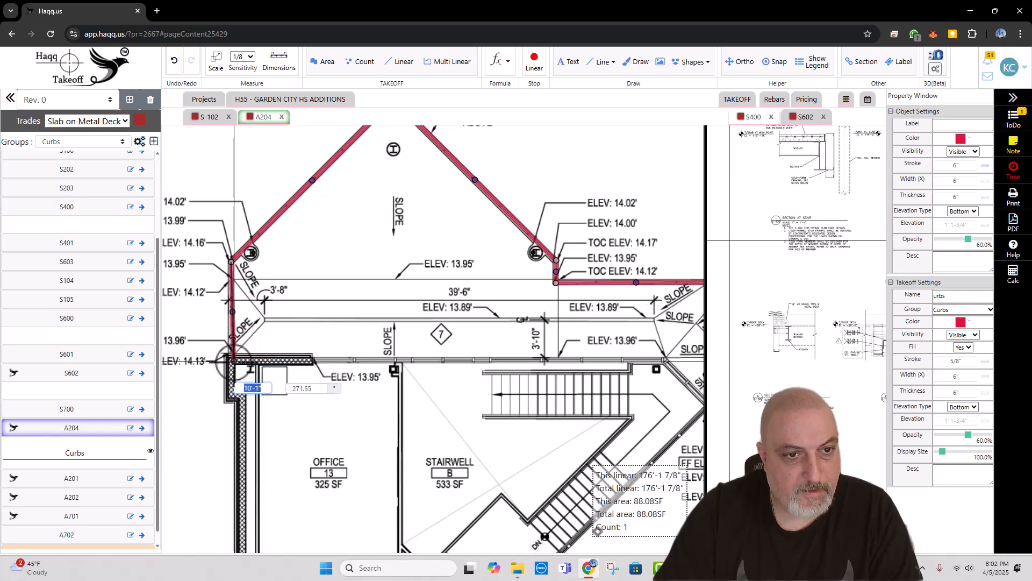
click(232, 356)
key(Escape)
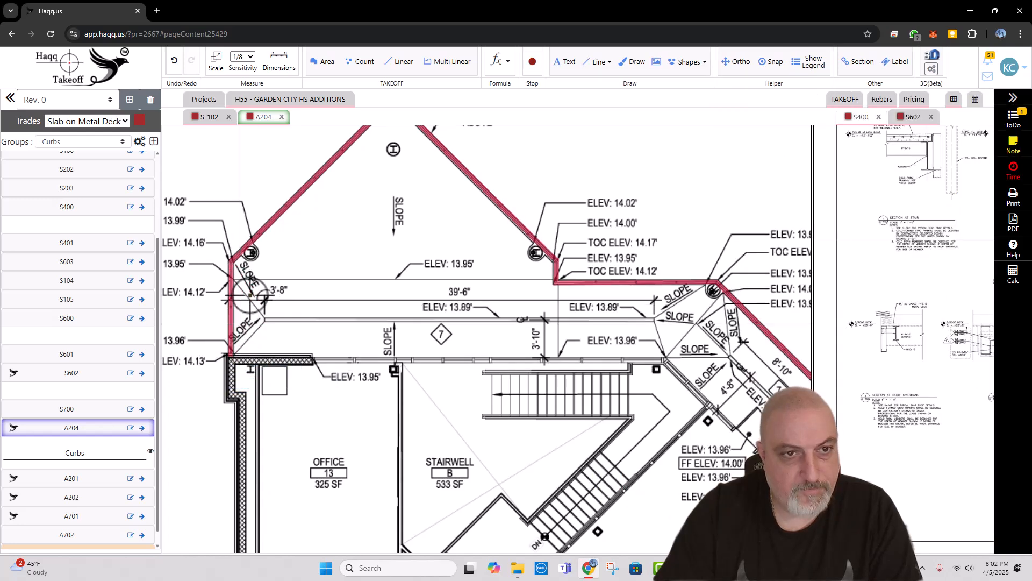
Step: Add a rebar entry to the traced curb with a quantity of 2 and bar size #4
right_click(263, 230)
mouse_move(311, 373)
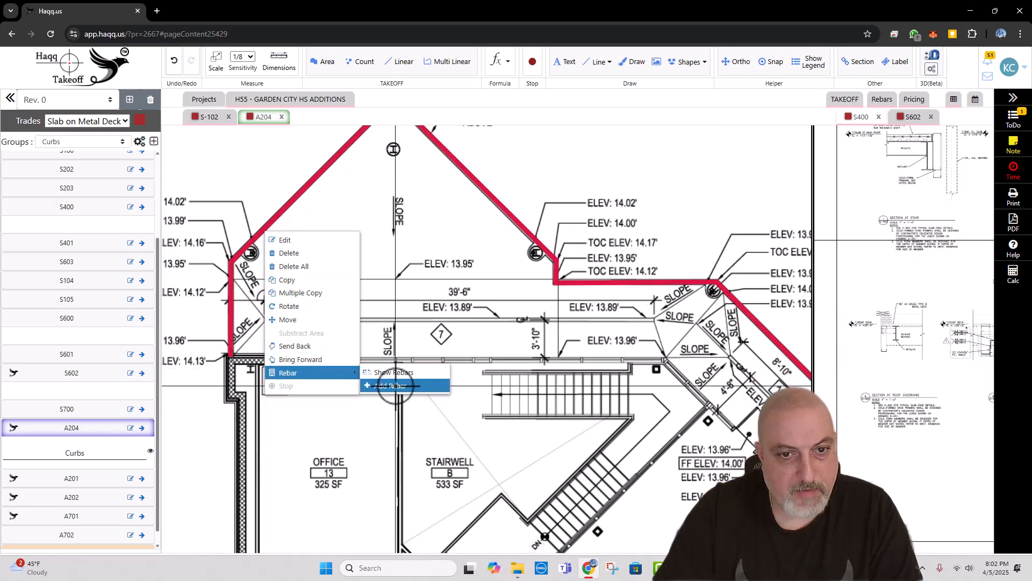
click(391, 386)
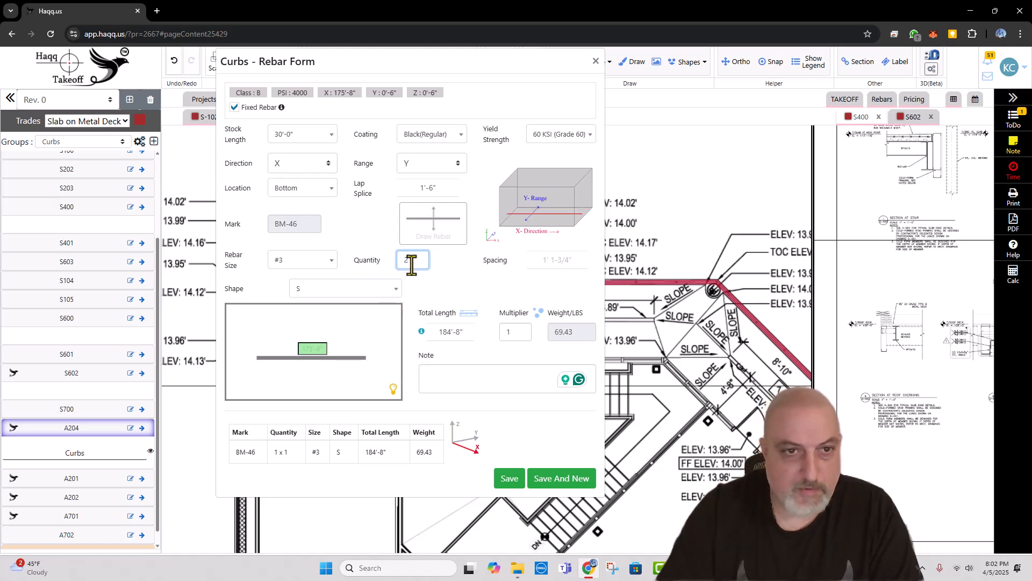
text(2)
click(322, 260)
click(326, 322)
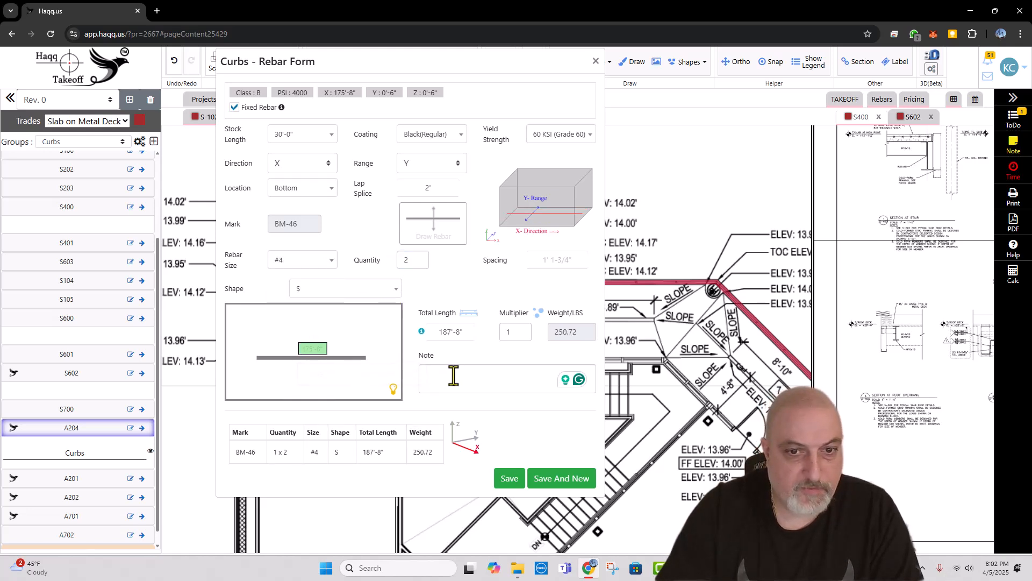
Step: Enter the note "CONT" for the #4 curb bars
click(453, 375)
text(con)
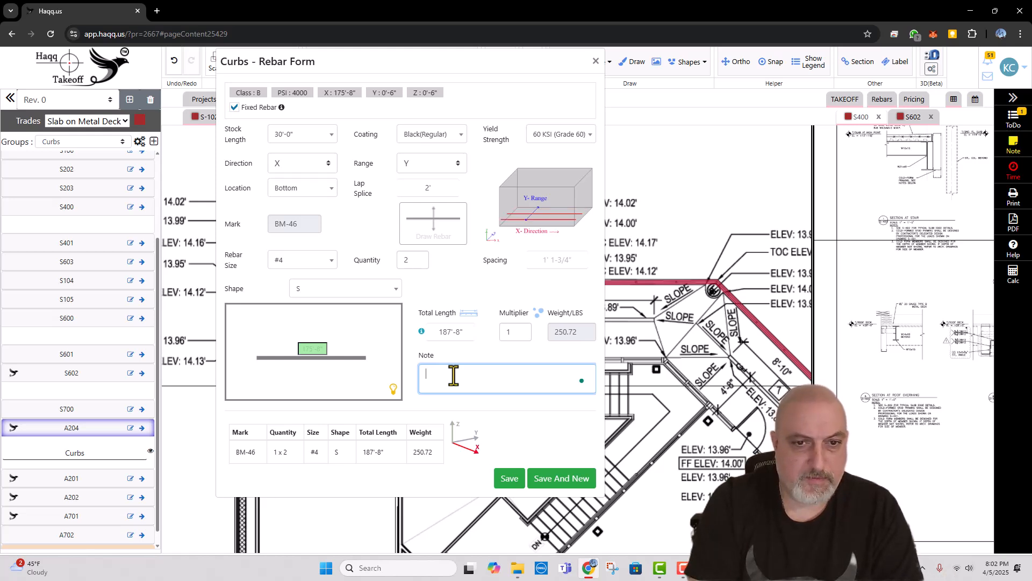
key(Caps_Lock)
text(C)
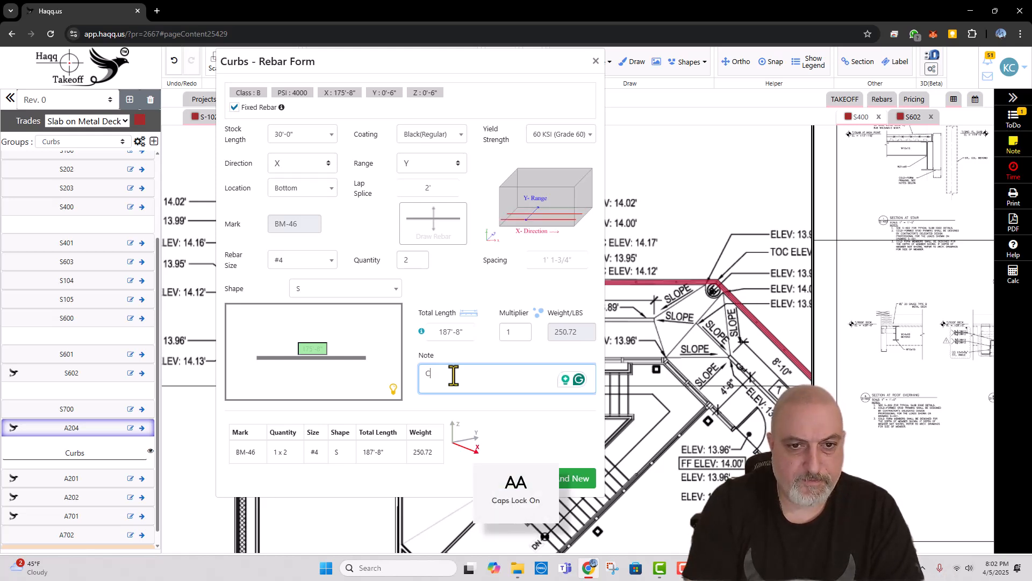
text(ONT)
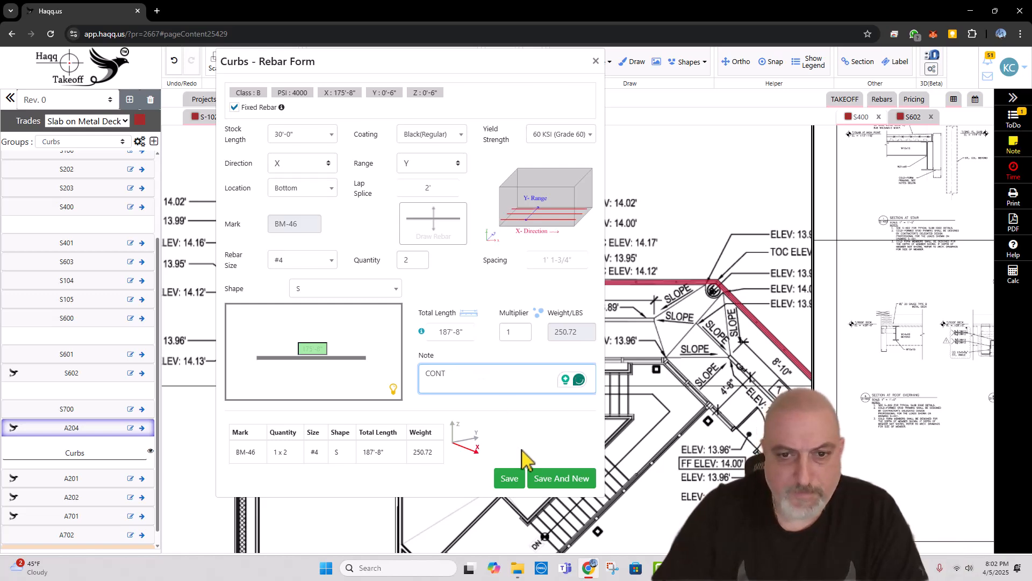
Step: Save the CONT bars and start another curb rebar entry with direction Z, range X and bar size #4
click(552, 480)
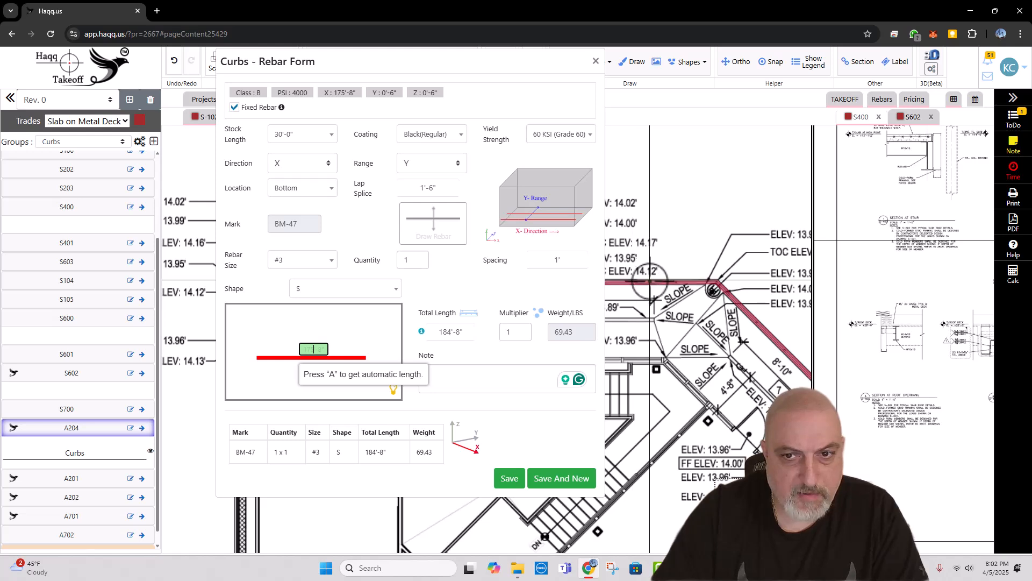
click(314, 164)
click(296, 213)
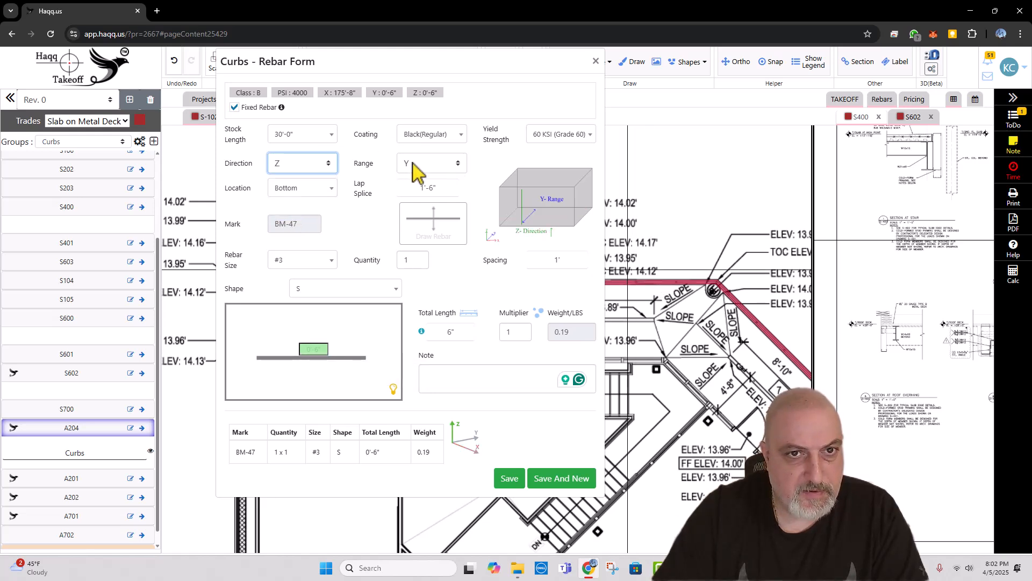
click(416, 168)
click(413, 184)
click(307, 264)
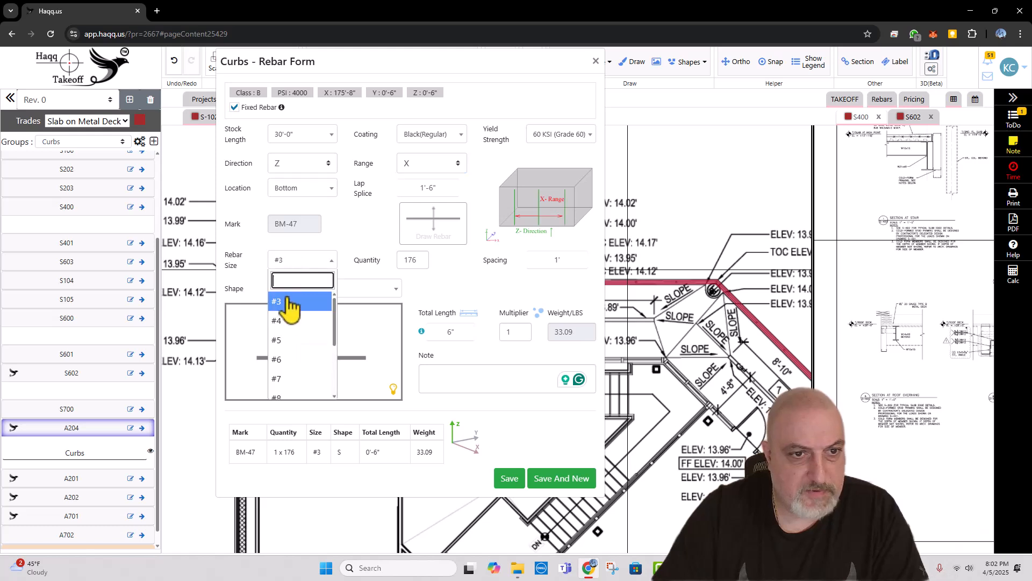
click(283, 327)
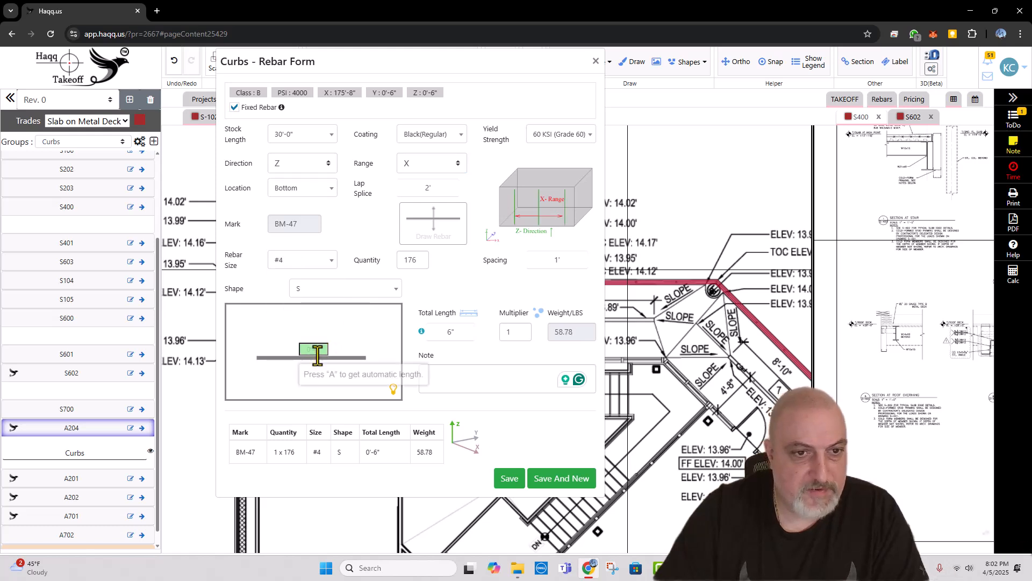
Step: Give the #4 bars shape 17 with two 12" legs and a 6" base, add the note "U BARS" and save the entry
click(341, 290)
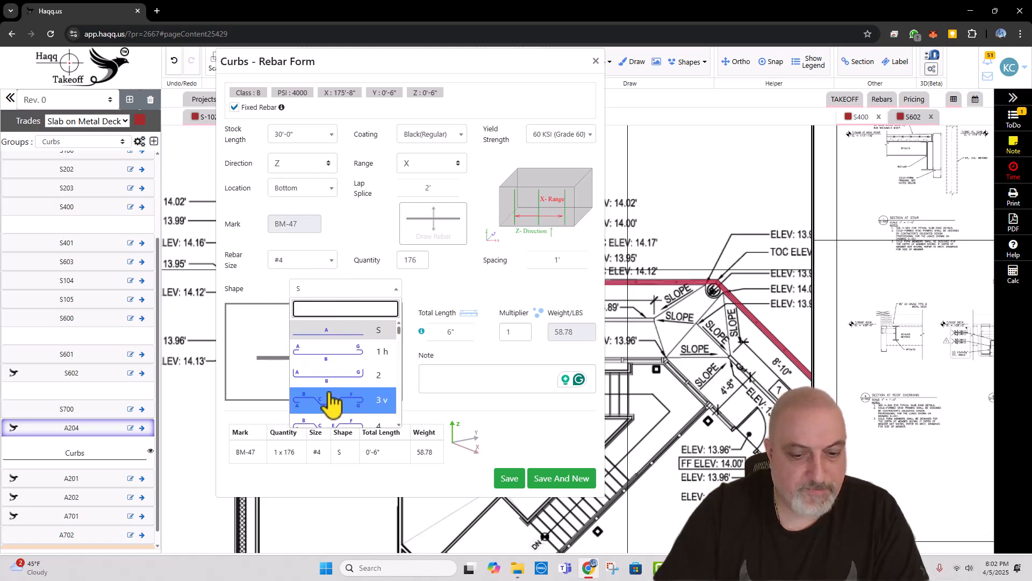
text(U)
click(329, 368)
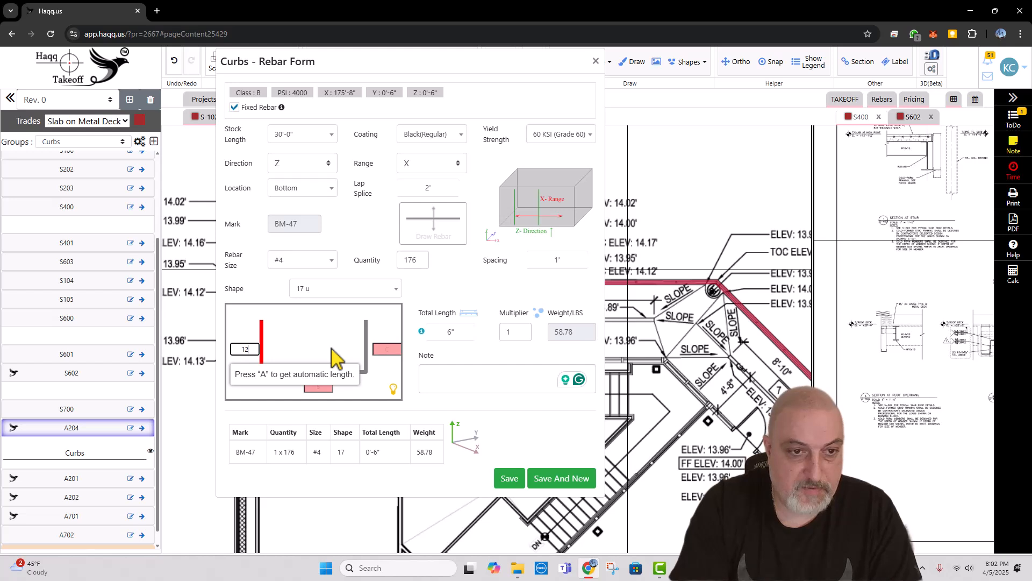
key(Tab)
text(6)
key(Tab)
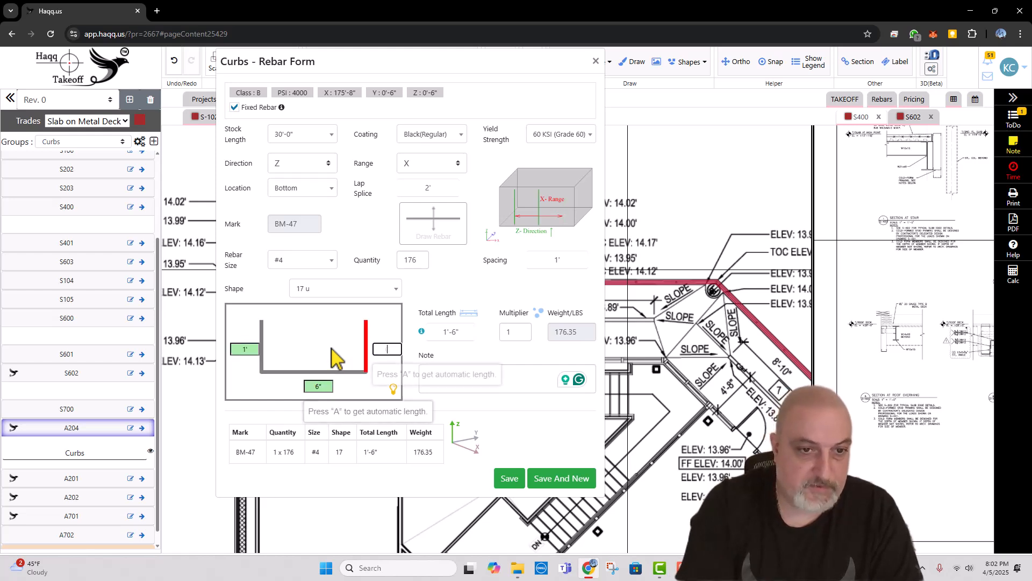
key(Tab)
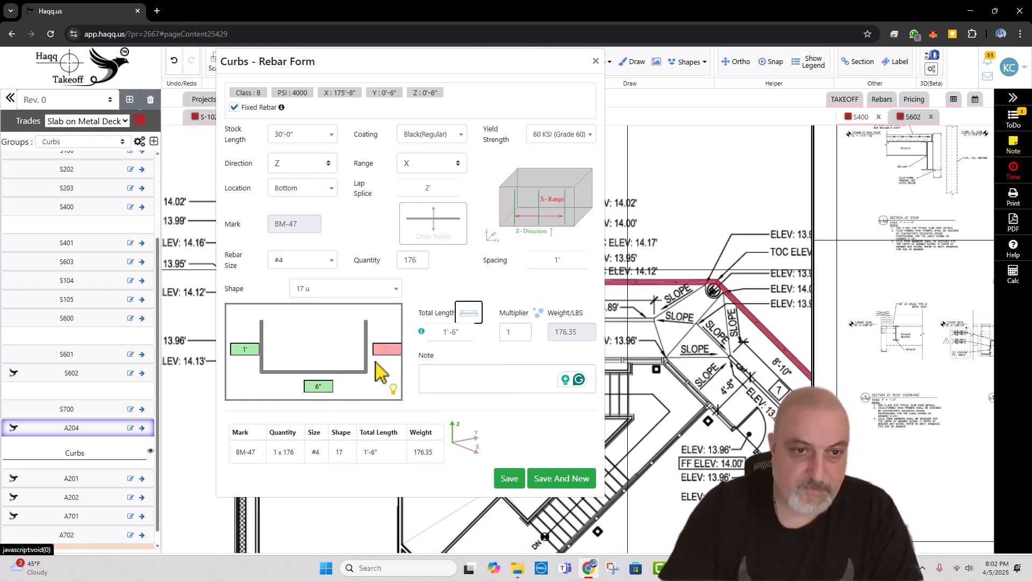
click(388, 349)
text(12)
click(471, 372)
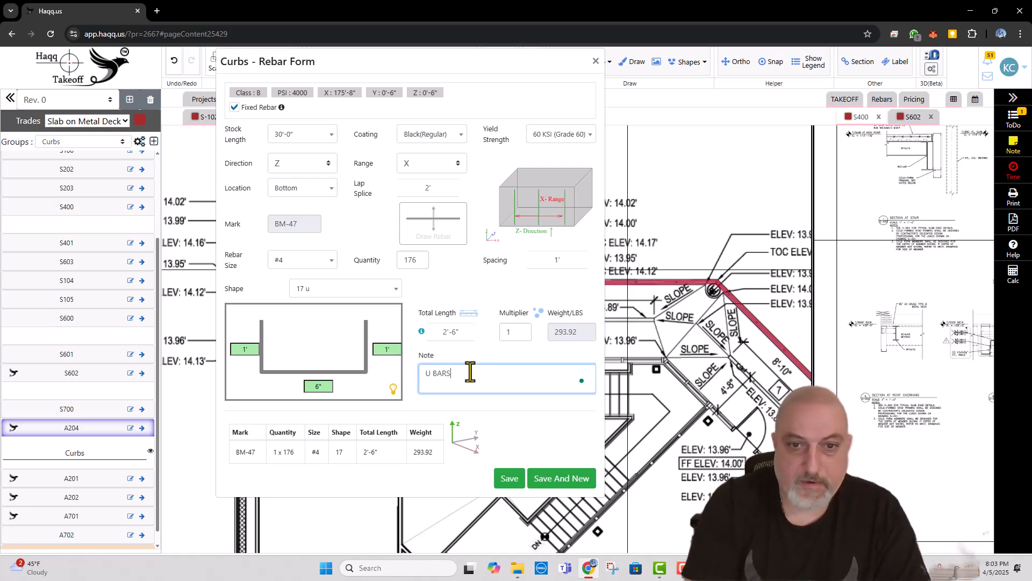
click(510, 477)
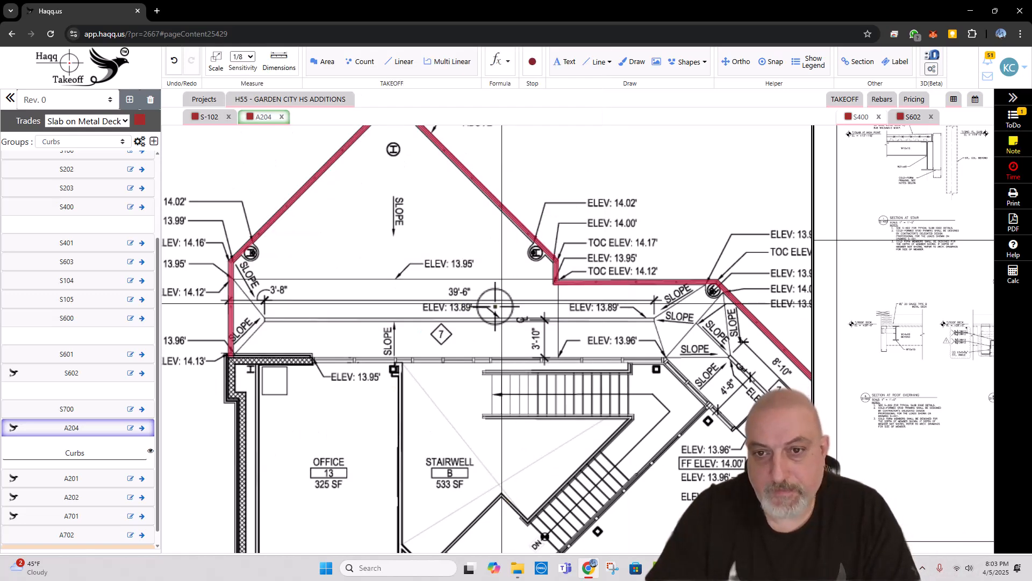
Step: Return to the project's sheet overview and open drawing A701
scroll(549, 285, down, 3)
drag(554, 290, 549, 283)
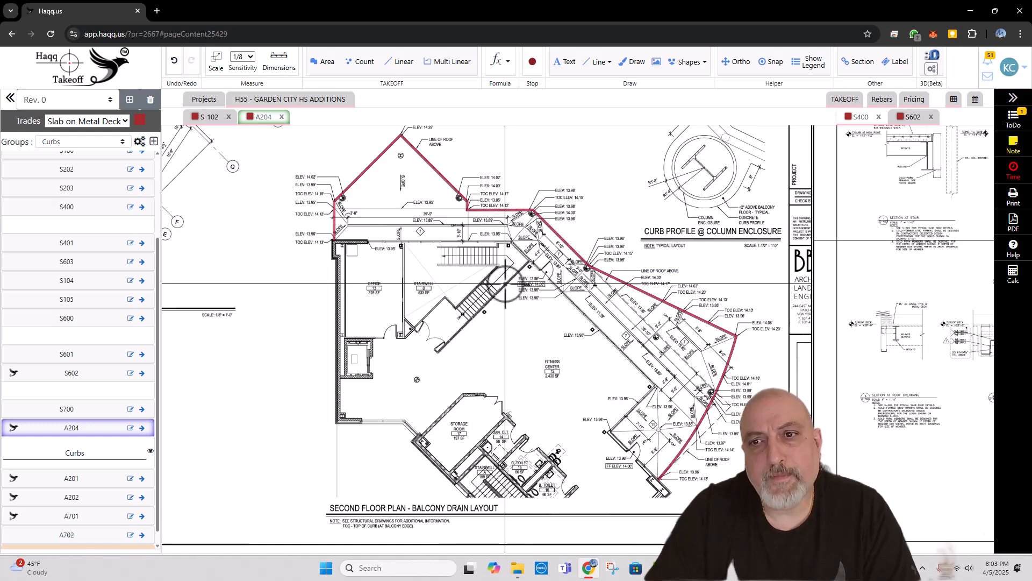
scroll(505, 283, down, 3)
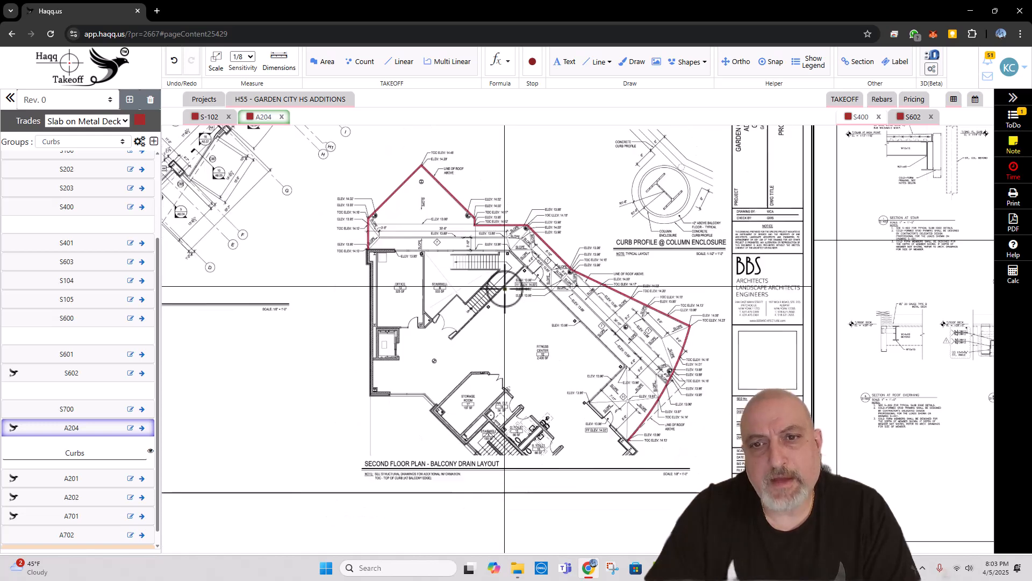
click(287, 105)
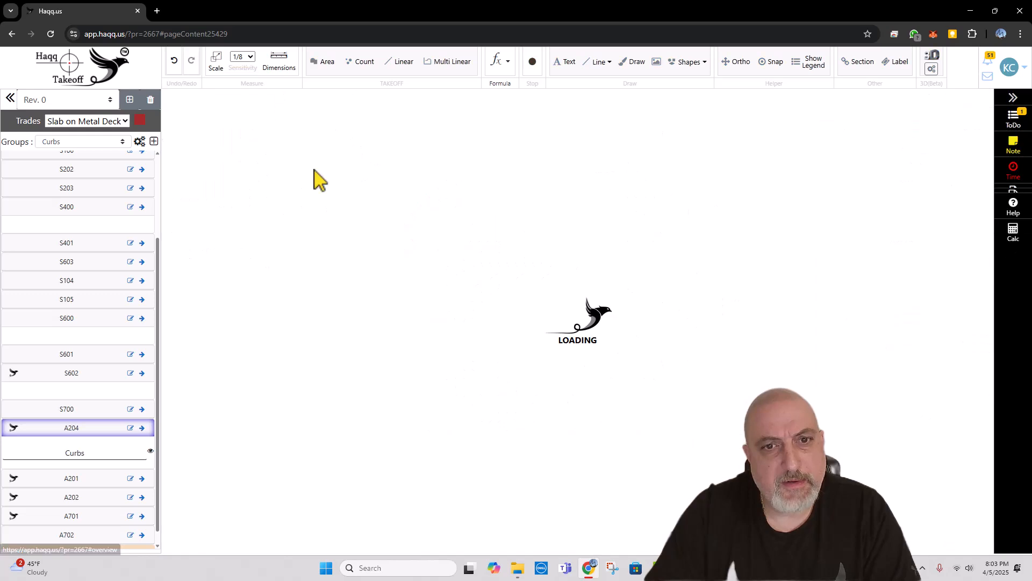
scroll(486, 310, down, 4)
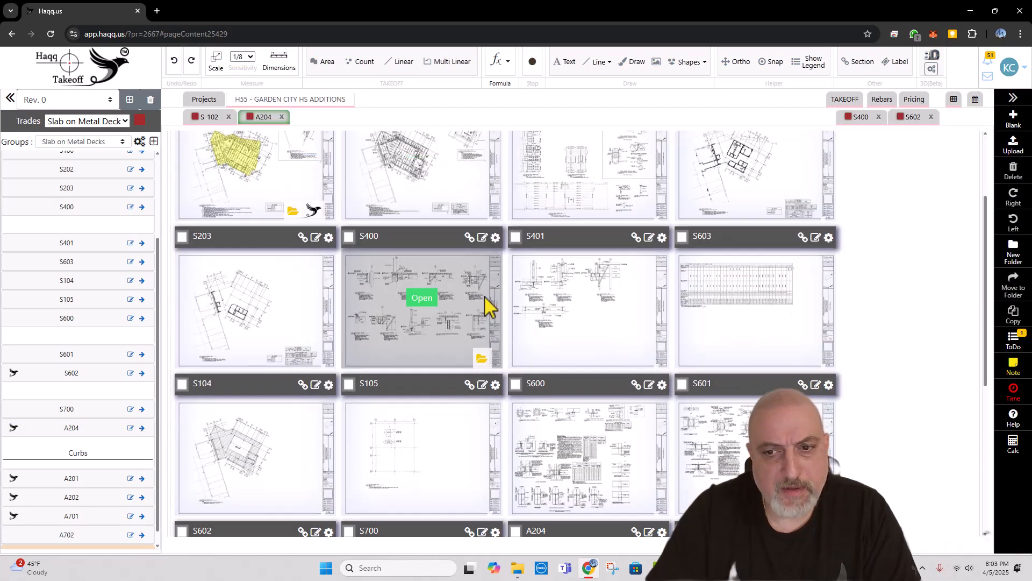
scroll(484, 307, down, 4)
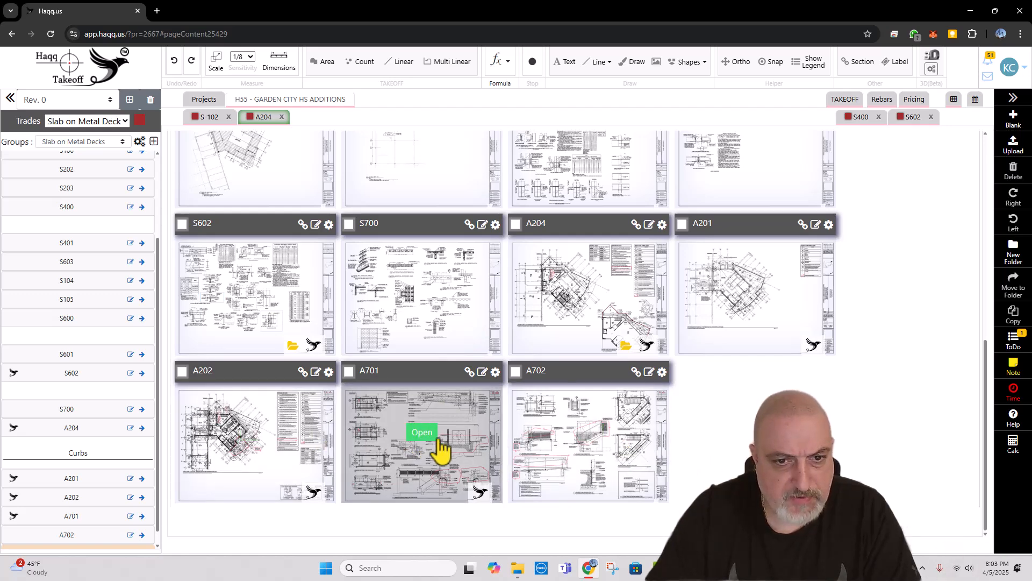
click(425, 435)
Step: Examine the enlarged Stair A first- and second-floor plans on A701 for the treads and landings
scroll(334, 253, down, 5)
drag(466, 332, 401, 235)
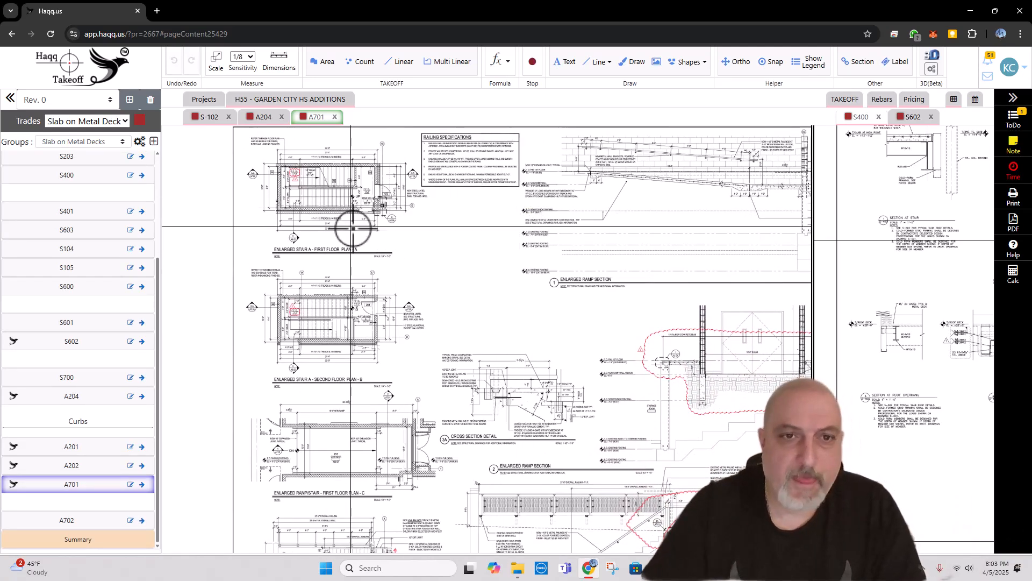
scroll(339, 183, up, 2)
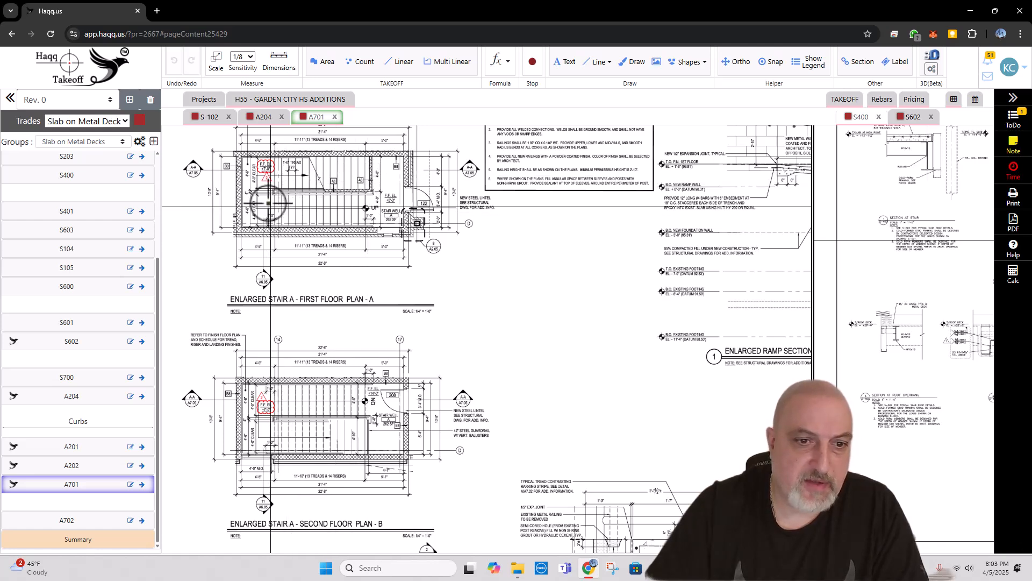
scroll(268, 203, up, 2)
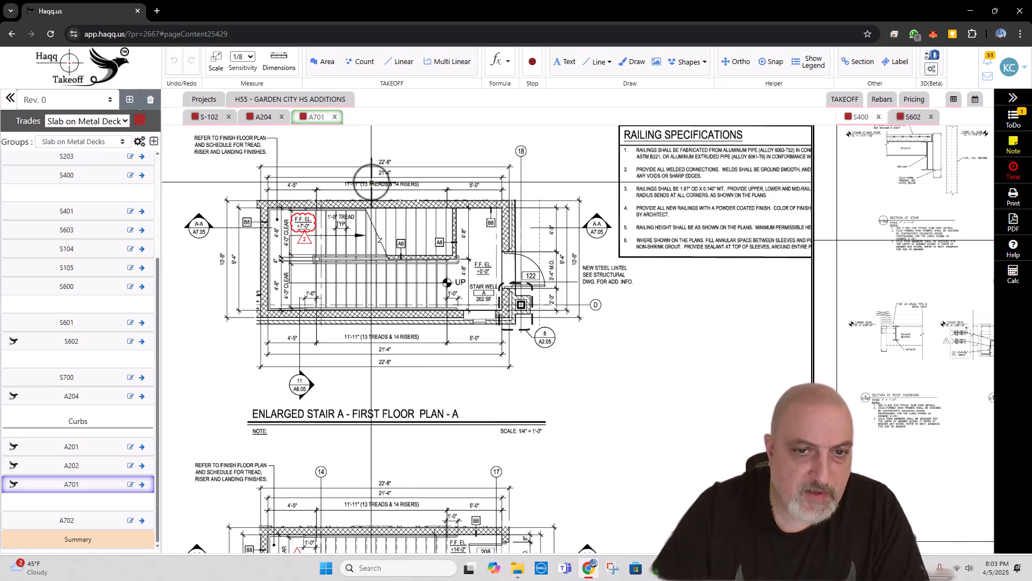
scroll(357, 183, down, 3)
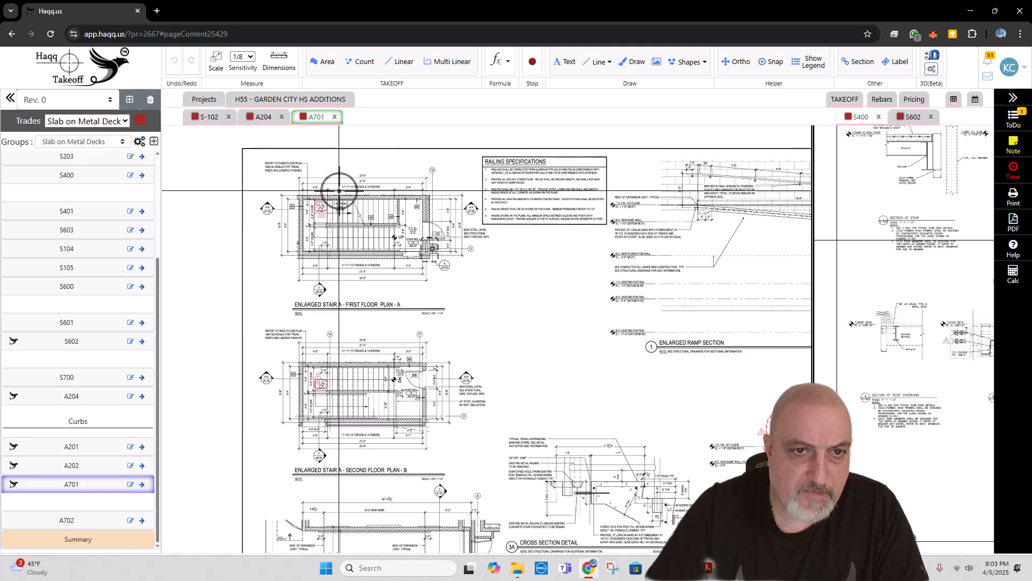
scroll(339, 190, up, 3)
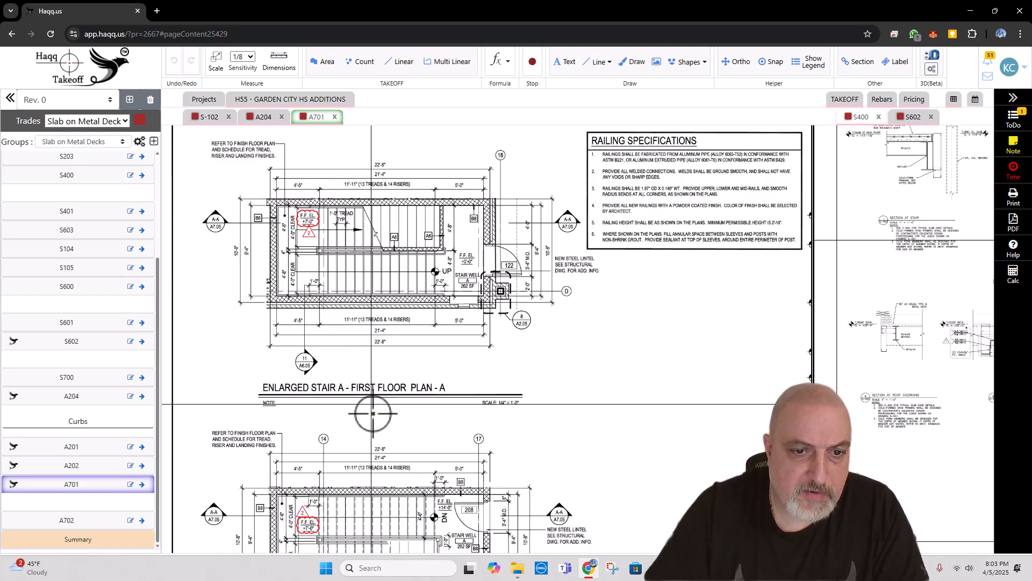
scroll(362, 255, down, 3)
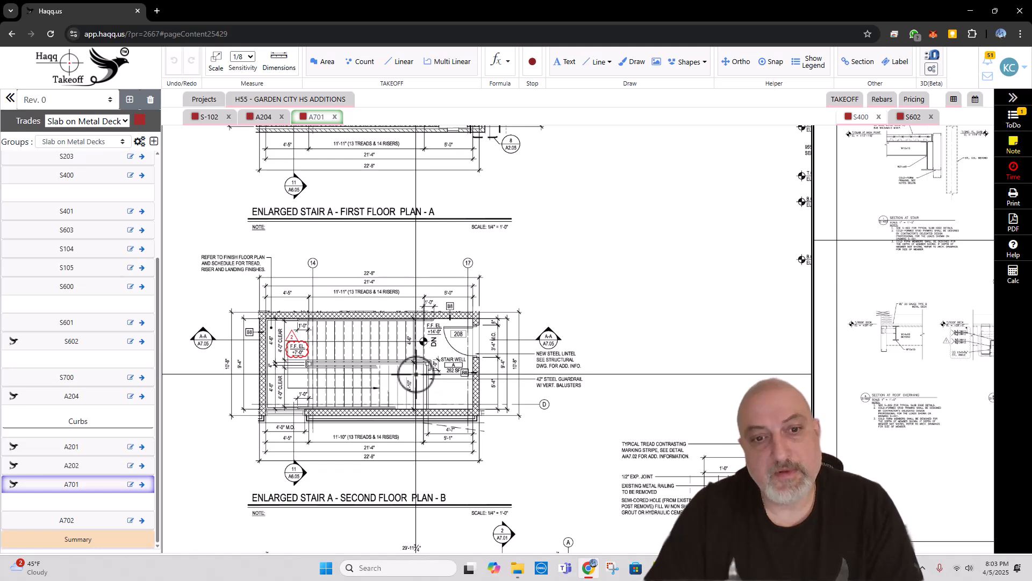
scroll(387, 269, down, 4)
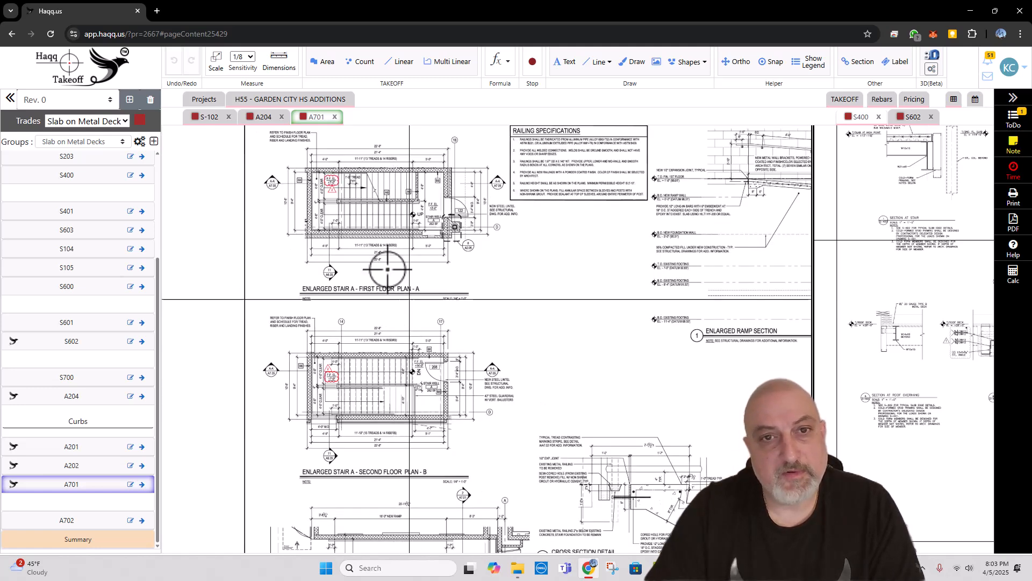
scroll(377, 165, up, 2)
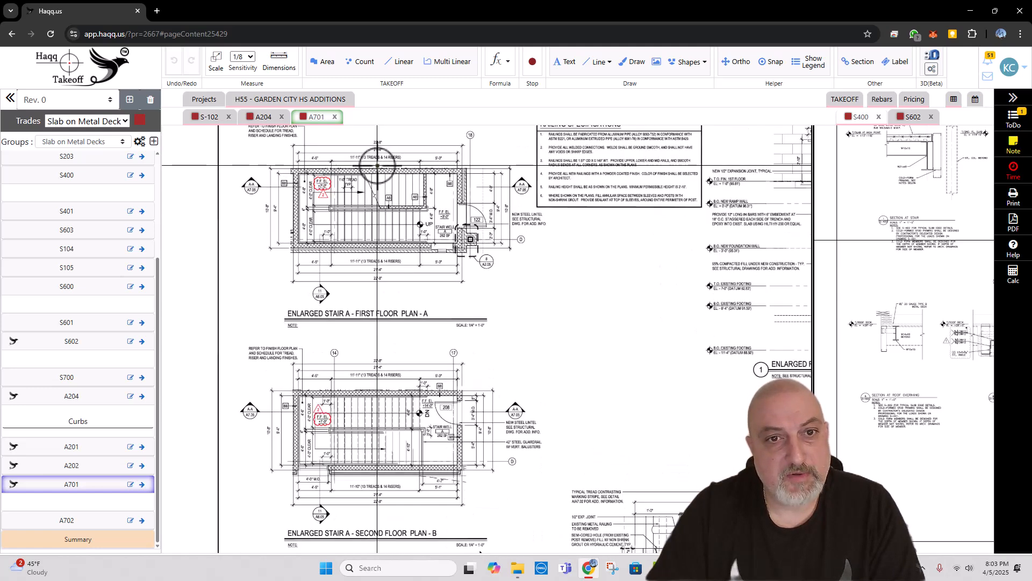
scroll(377, 164, up, 1)
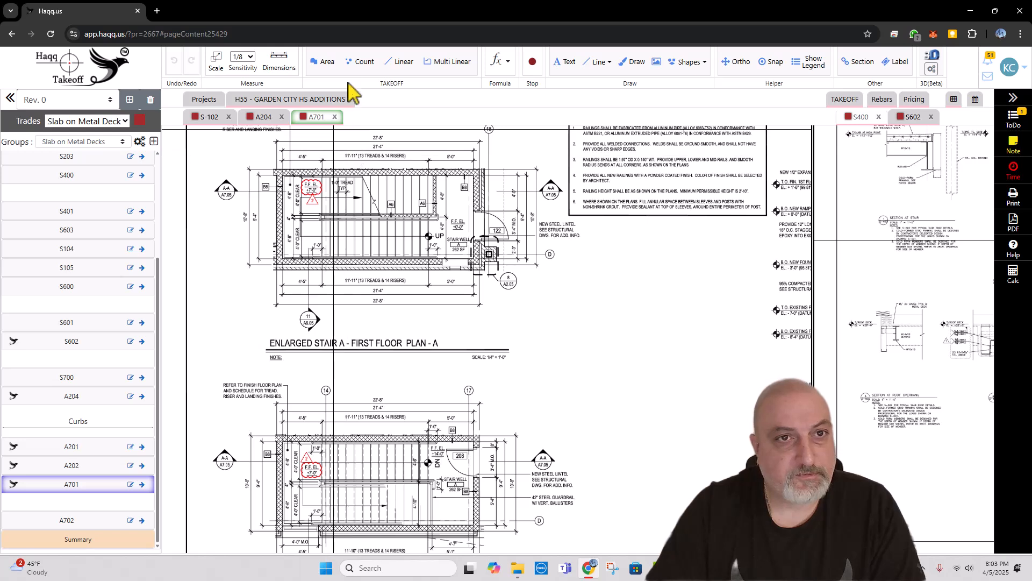
Step: Start a Count takeoff on A701 and name it "Panfill Steps"
click(366, 64)
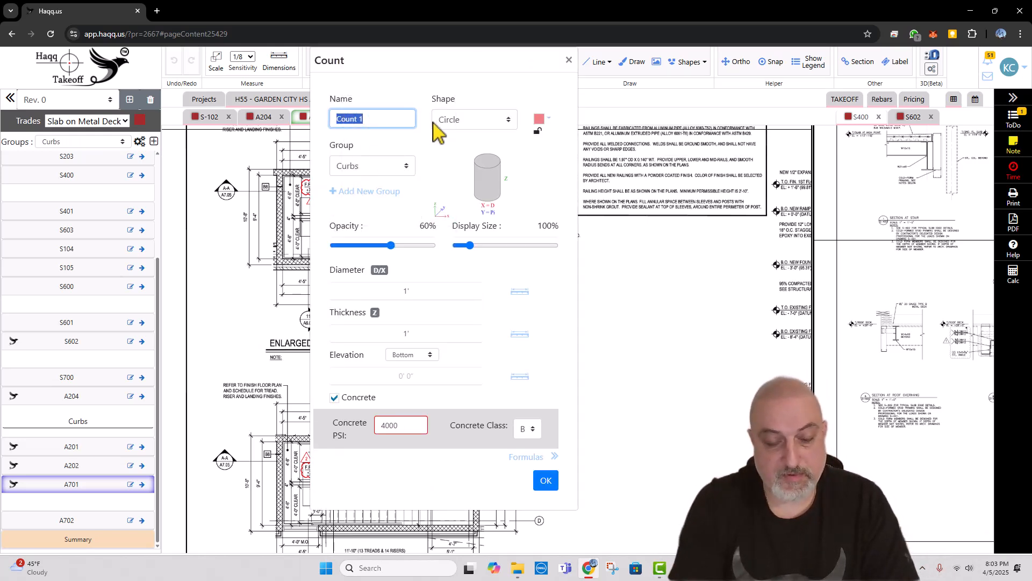
text(pA)
key(BackSpace)
key(BackSpace)
key(Caps_Lock)
text(f)
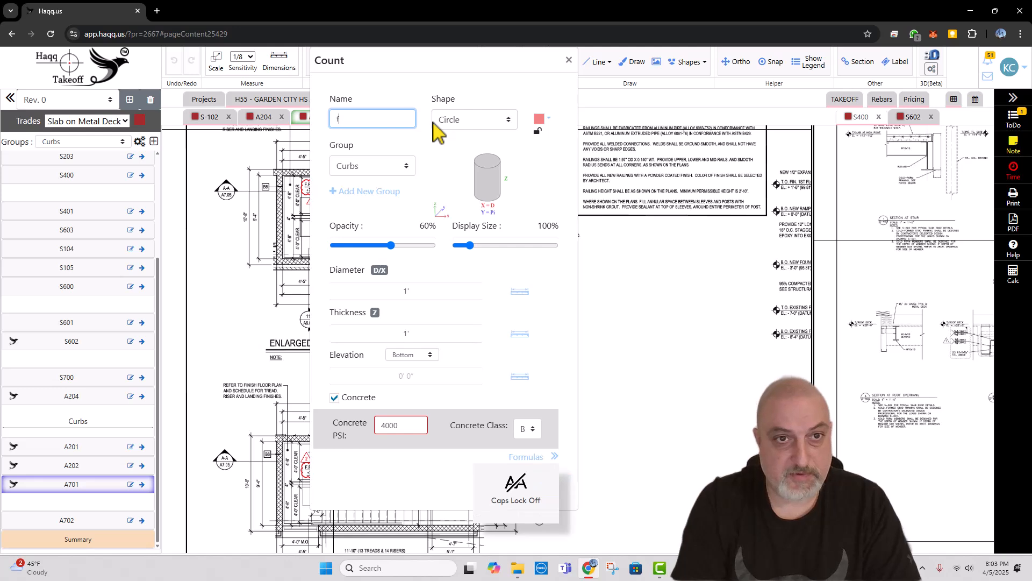
text(Panfill Steps)
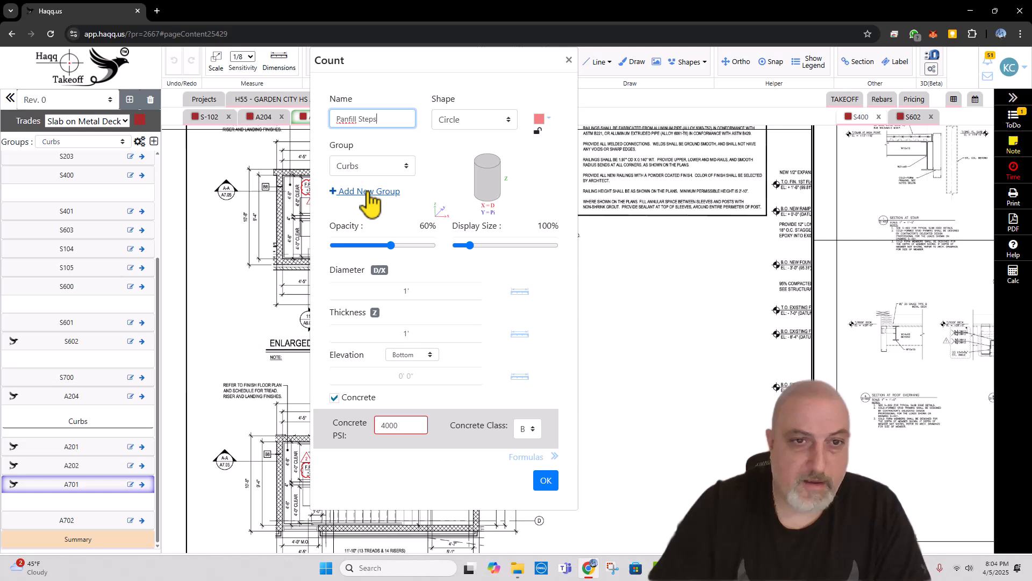
Step: Create a new group named "Panfill steps" for the count takeoff
click(368, 191)
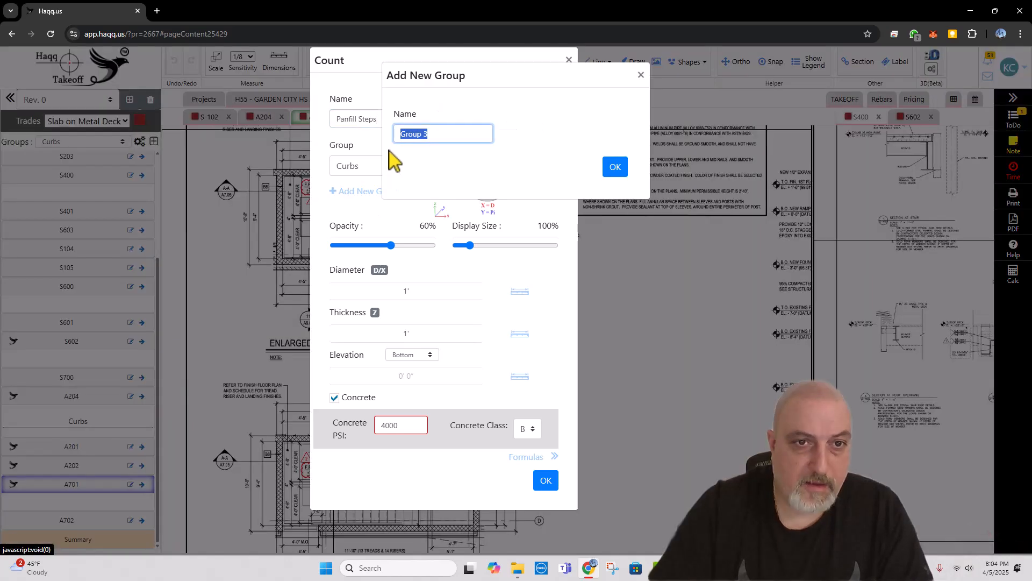
text(Panfill steps)
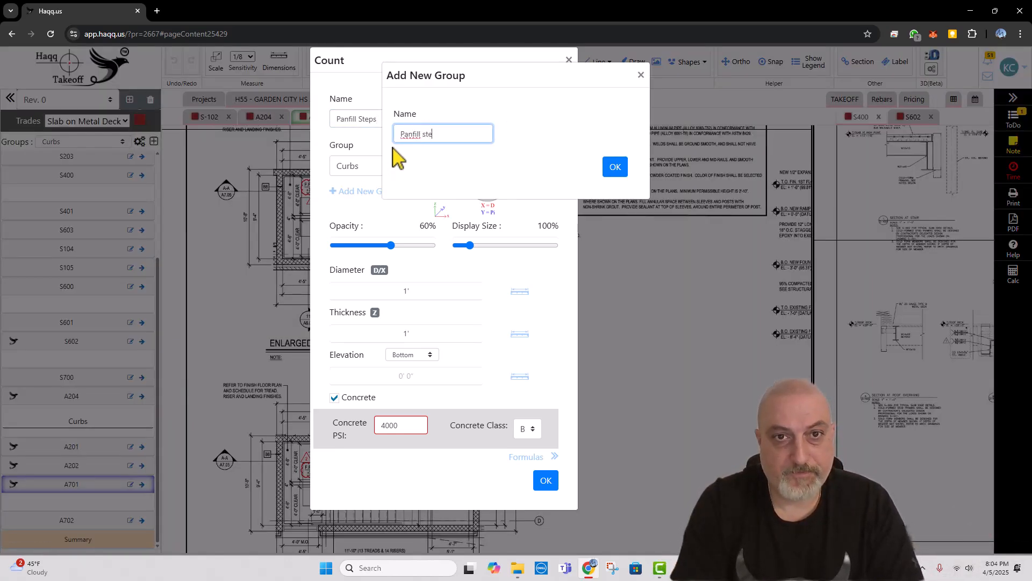
click(617, 169)
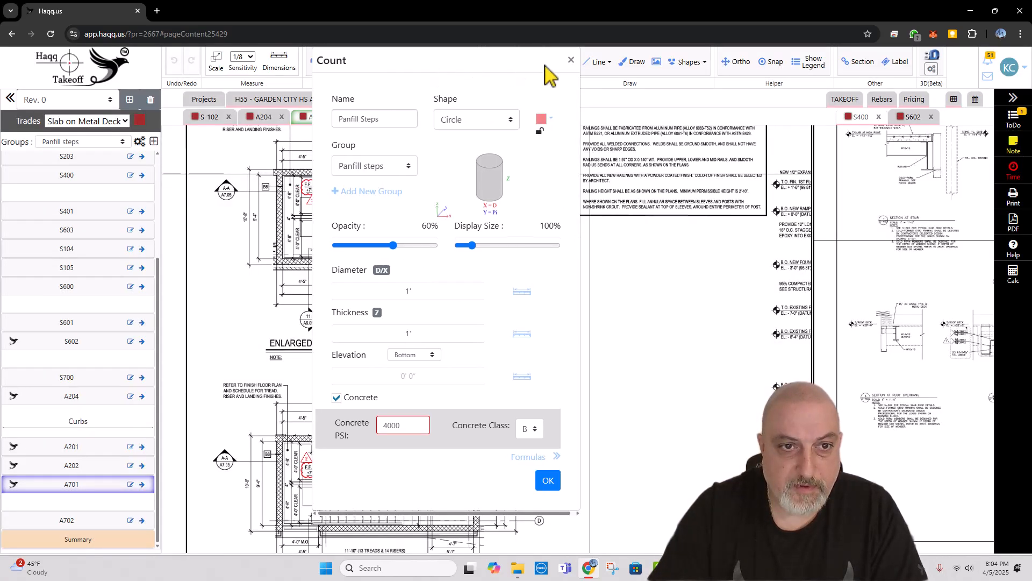
Step: Set the Panfill Steps thickness to about 8'-10" by measuring across the upper flight on the Stair A first-floor plan
drag(452, 74, 599, 81)
scroll(377, 178, up, 2)
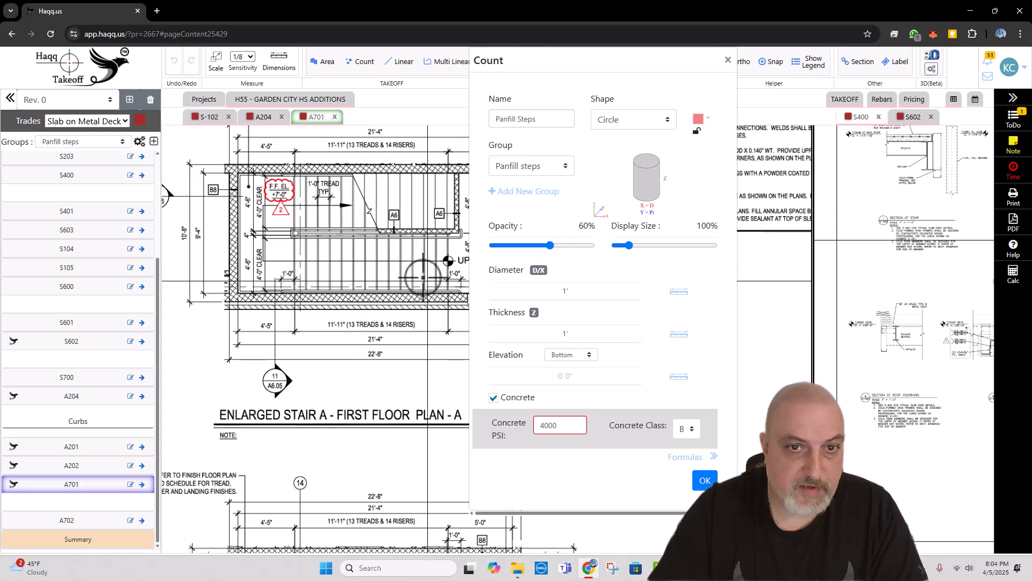
drag(422, 276, 376, 274)
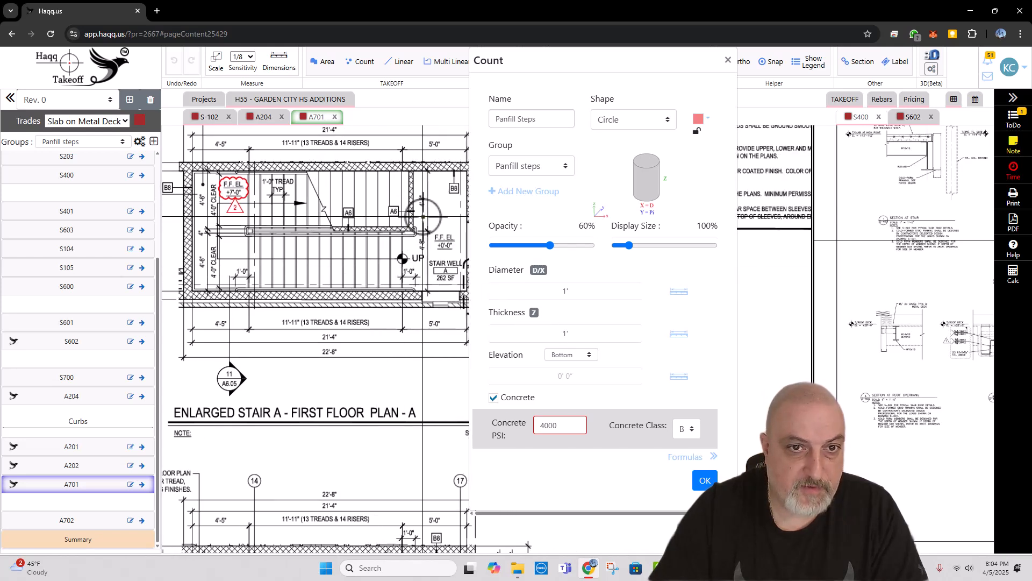
click(679, 335)
click(607, 102)
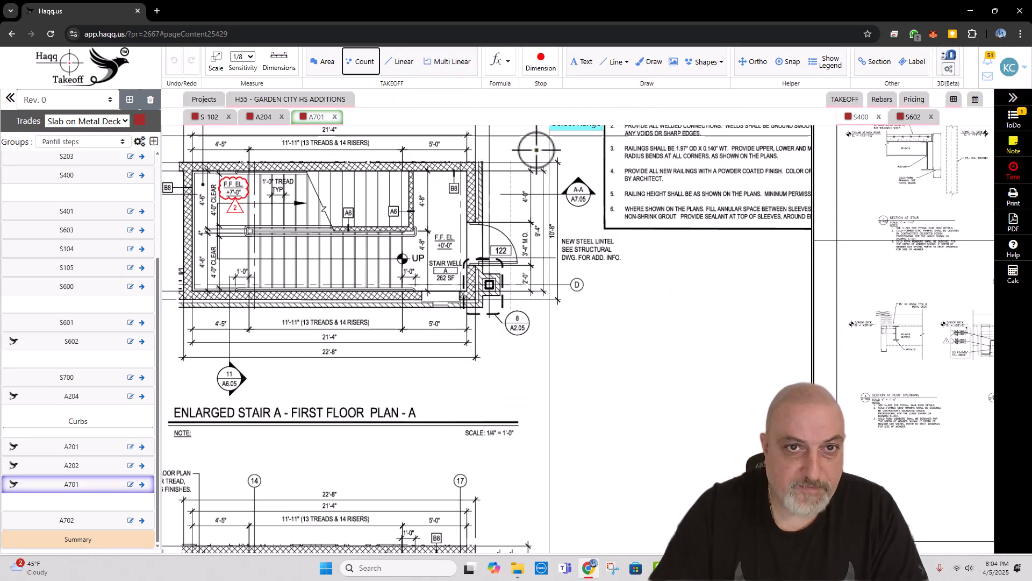
scroll(392, 226, up, 4)
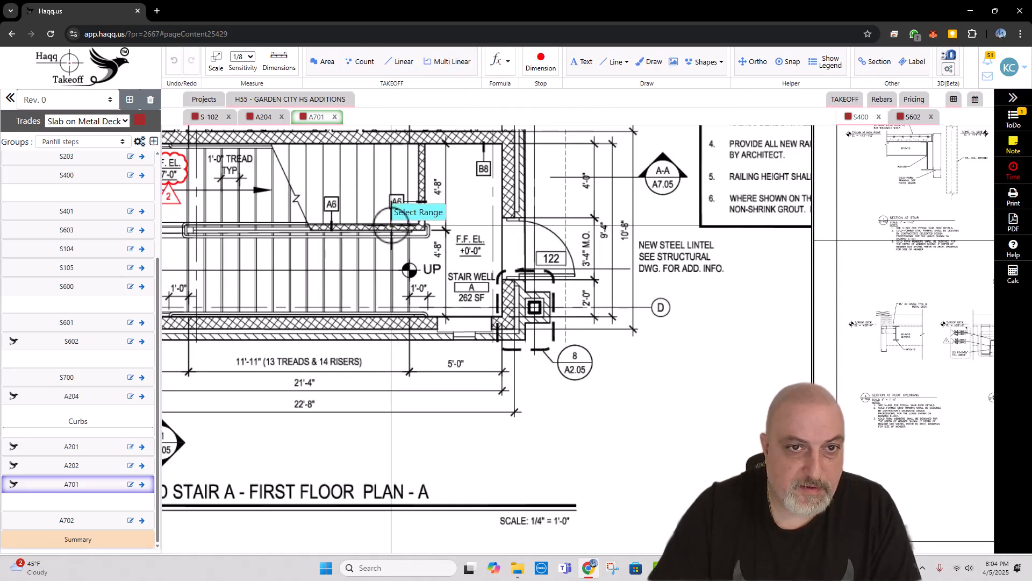
click(392, 226)
click(392, 144)
key(Return)
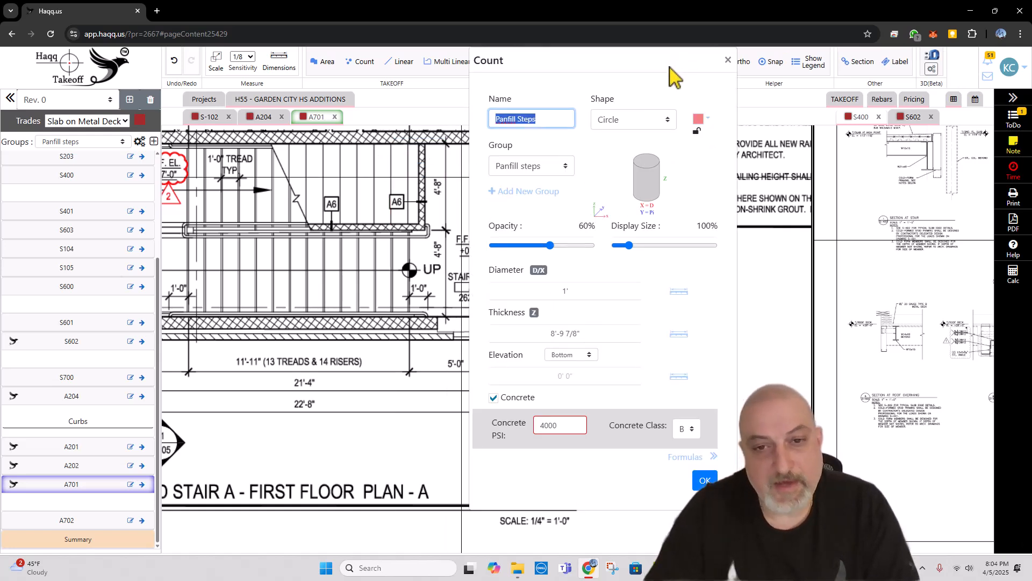
Step: Examine the stair plans and sections on A701 for the panfill tread dimensions
scroll(301, 240, down, 4)
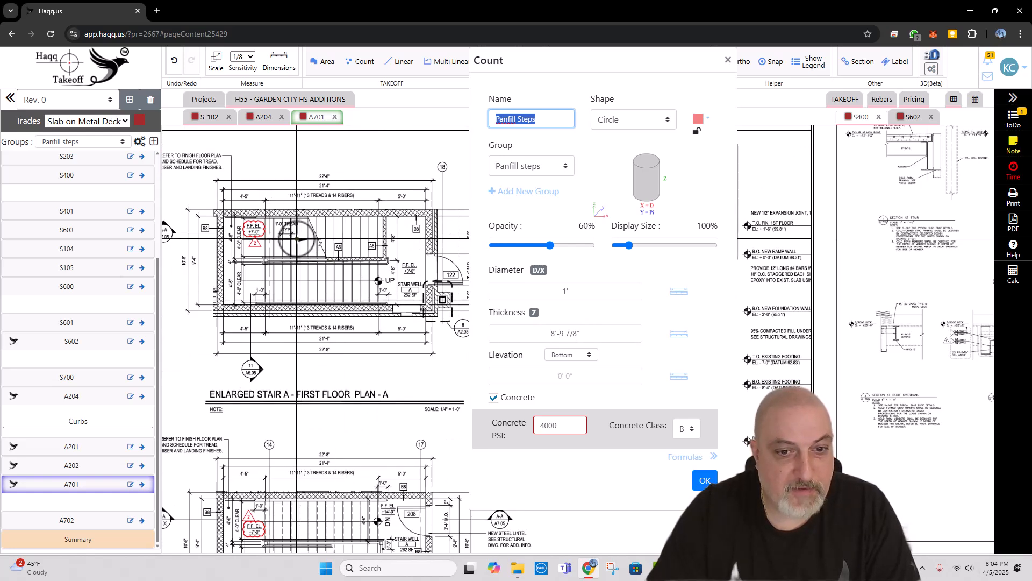
scroll(279, 229, down, 5)
drag(365, 246, 285, 210)
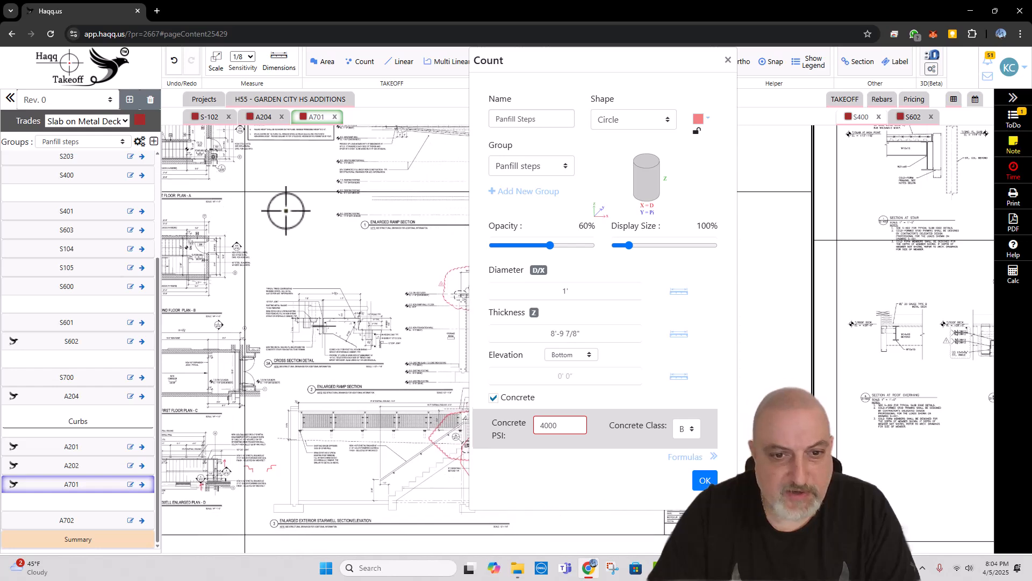
drag(333, 263, 269, 230)
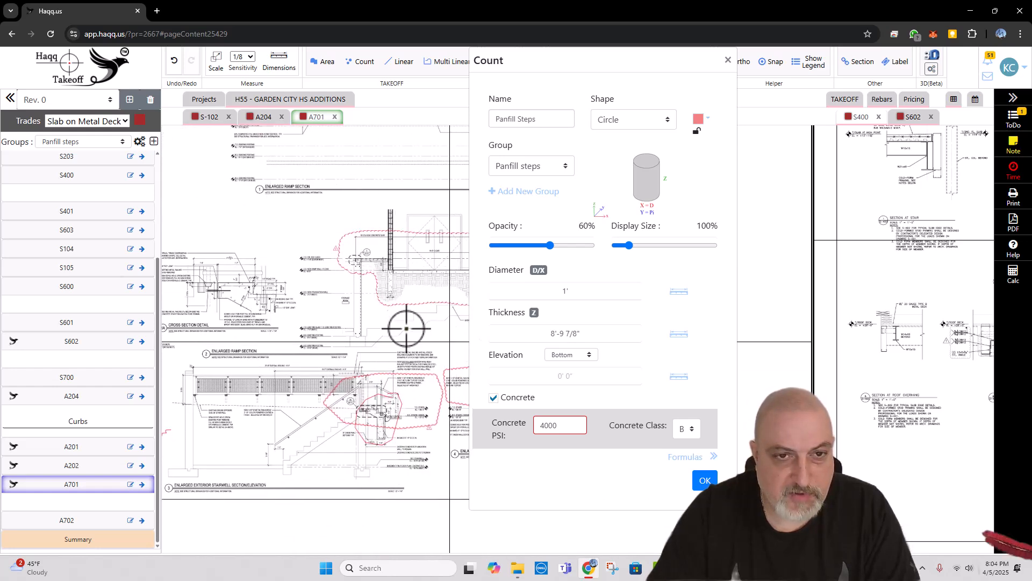
drag(177, 201, 350, 328)
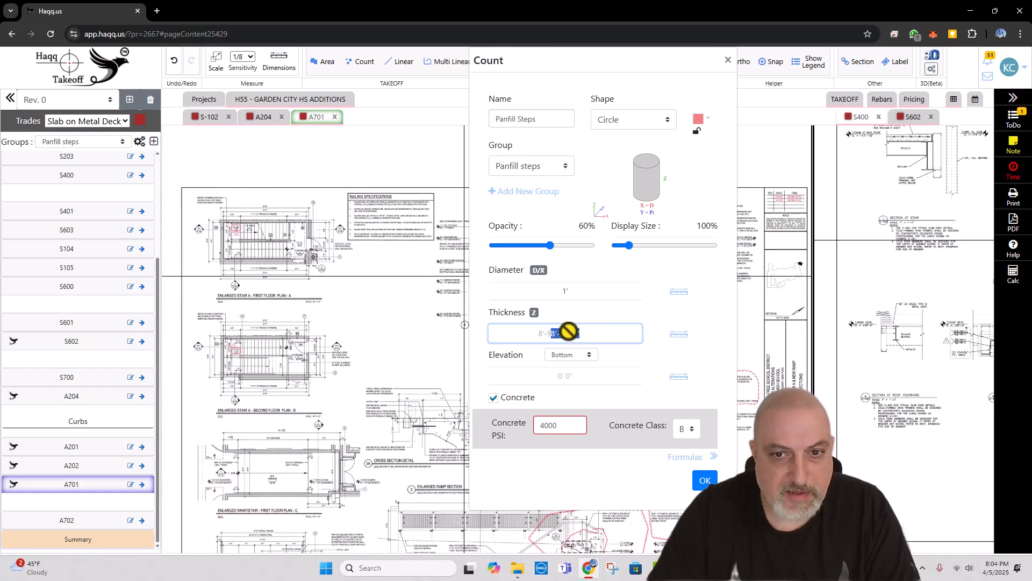
scroll(315, 252, up, 3)
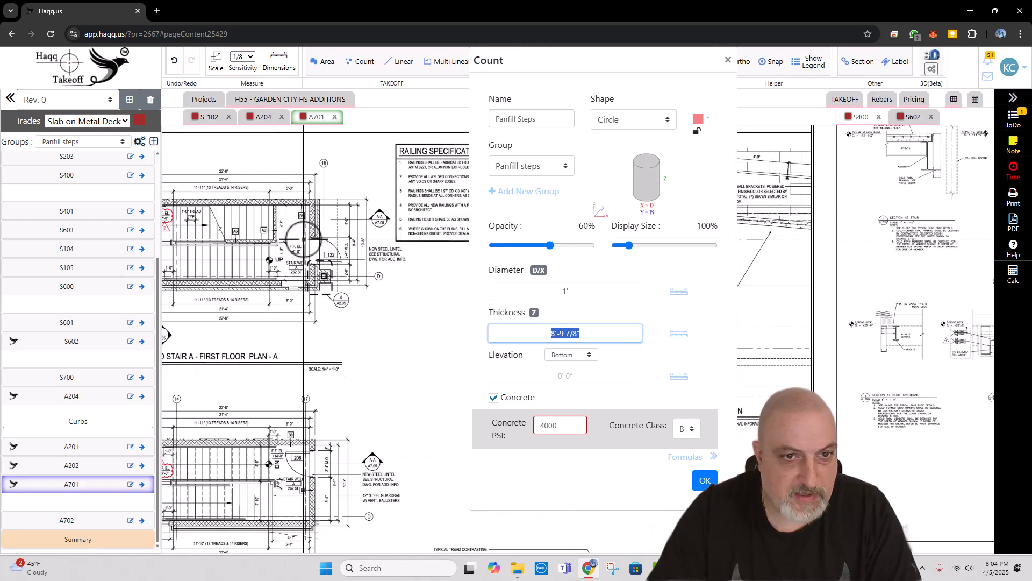
scroll(317, 250, up, 4)
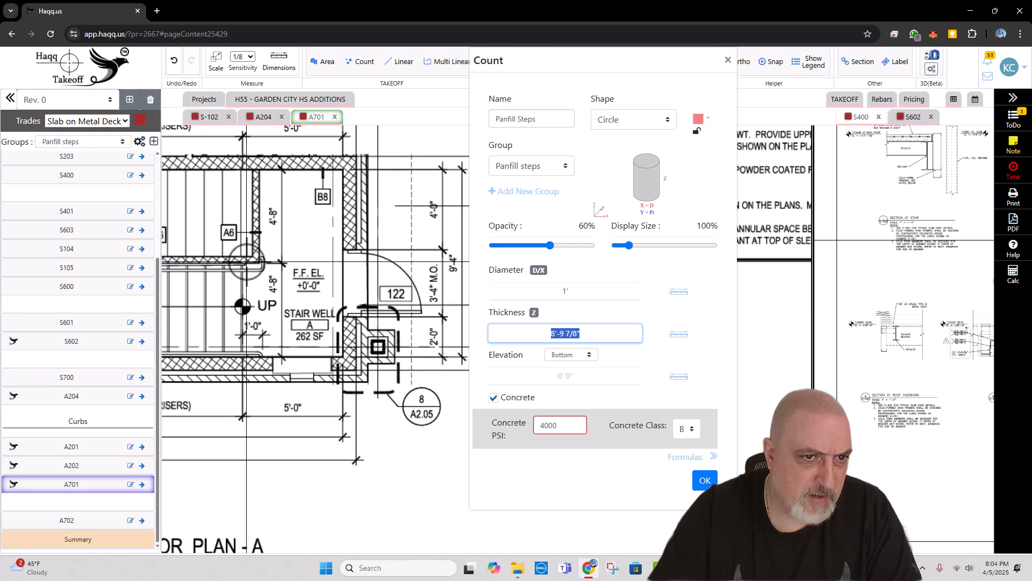
drag(231, 268, 251, 278)
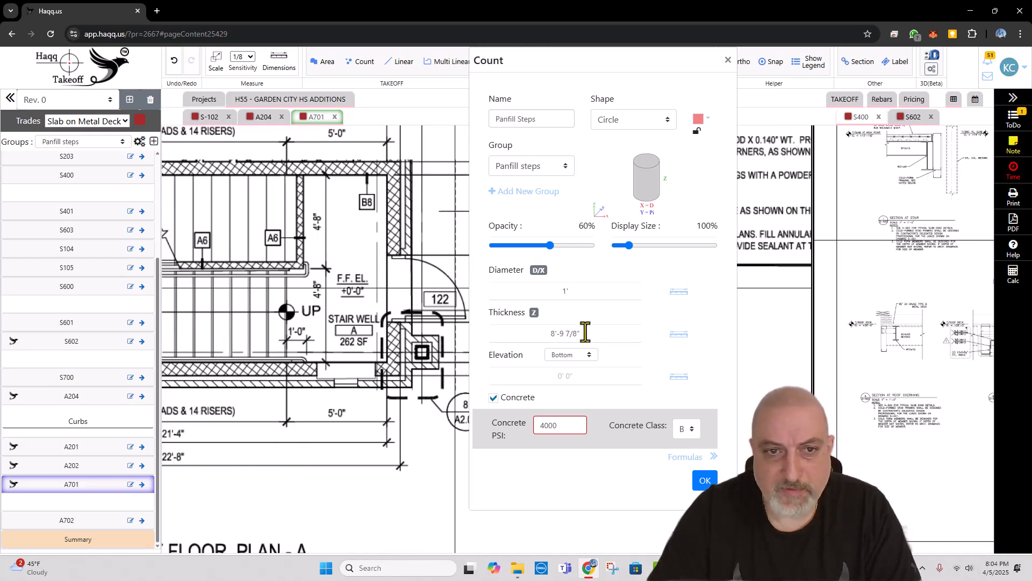
Step: Set the Panfill Steps thickness to 4'-6", matching the flight width on the Stair A first-floor plan
scroll(363, 314, down, 2)
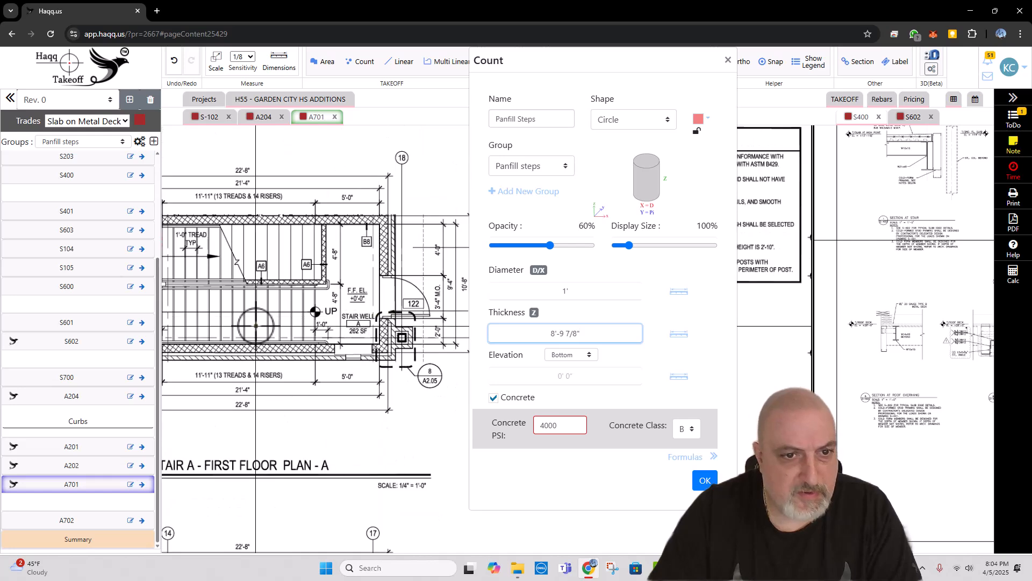
drag(256, 325, 379, 313)
scroll(270, 302, up, 4)
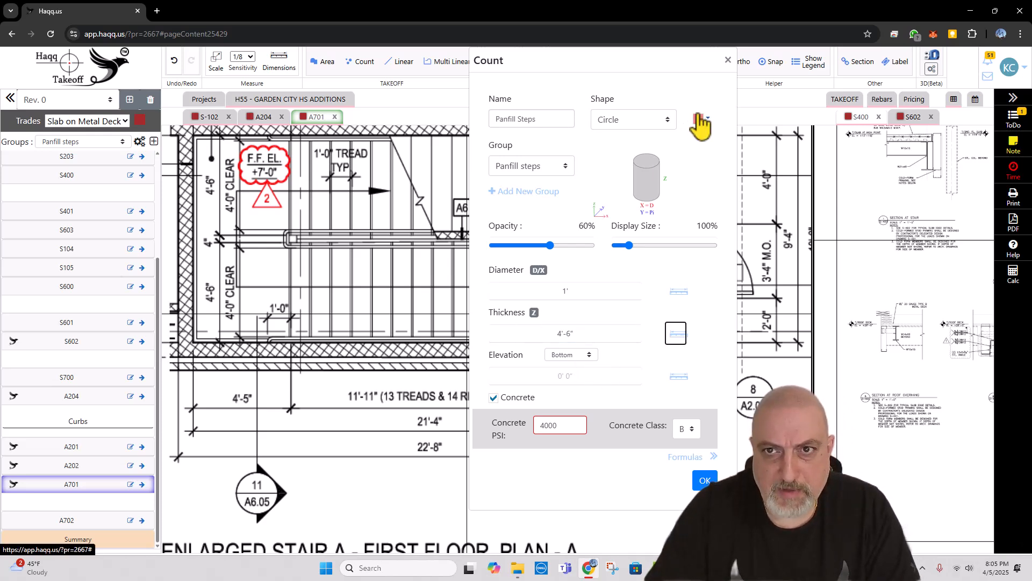
Step: Make the Panfill Steps count shape rectangular, with a width of 4'-6" and a thickness of 4"
click(652, 122)
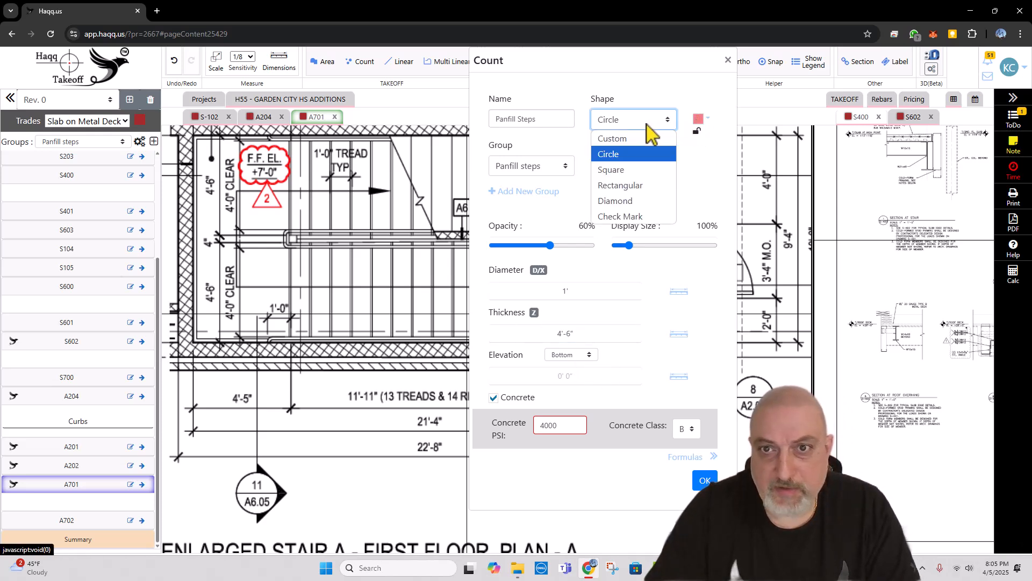
click(636, 186)
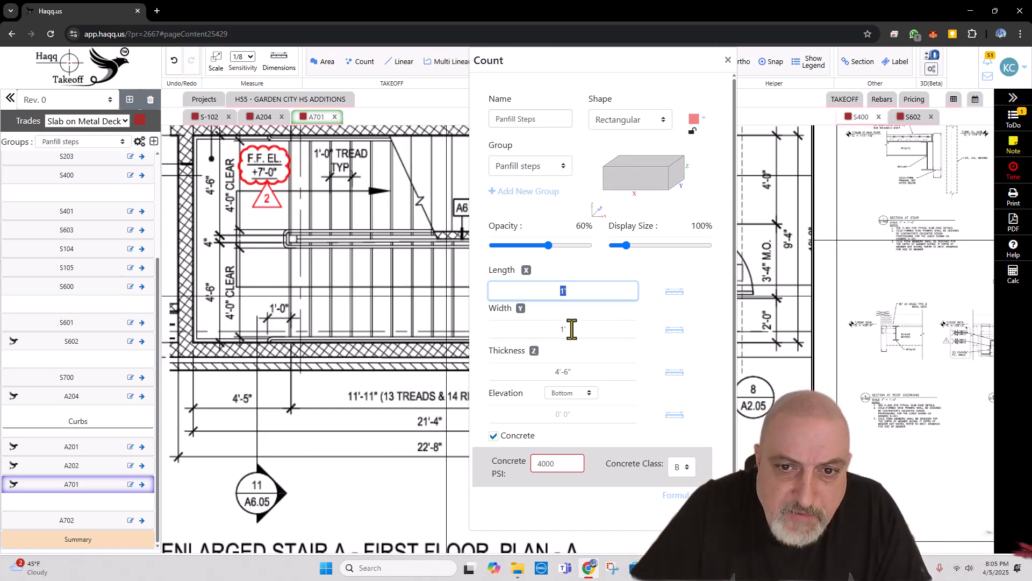
click(571, 329)
text(4'-6)
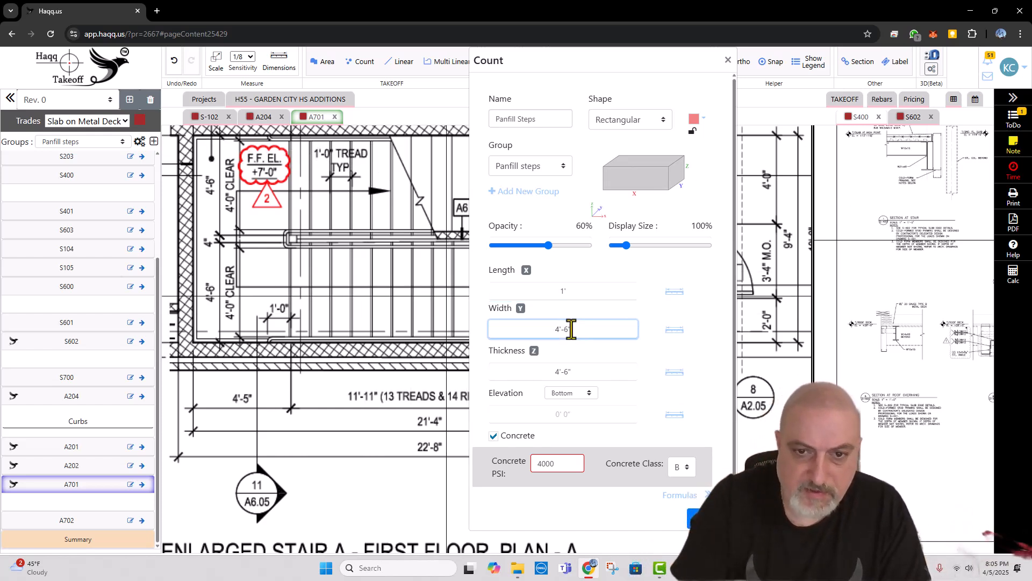
key(Tab)
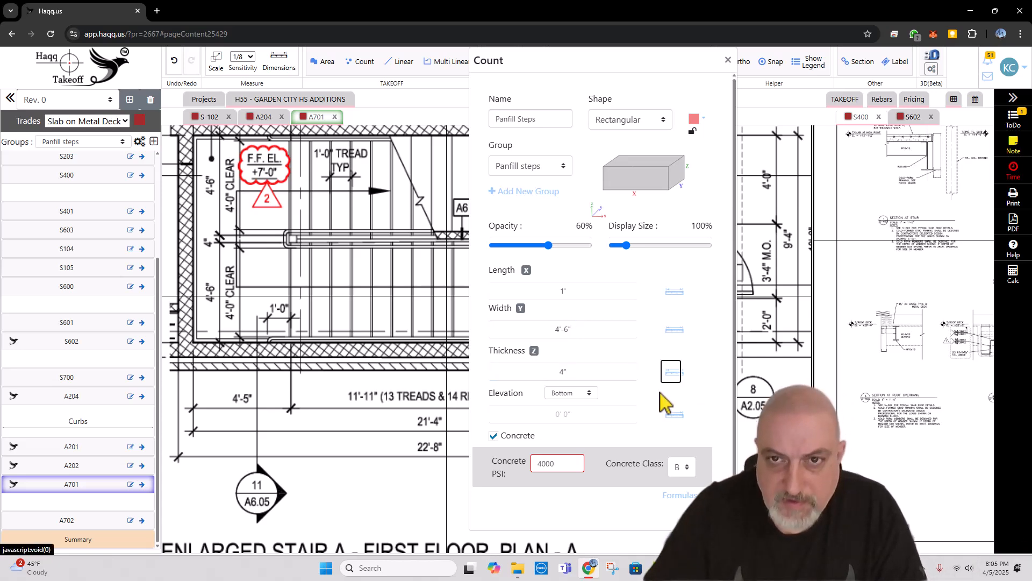
Step: Change the Panfill Steps colour to crimson and accept the count settings
click(699, 118)
click(724, 142)
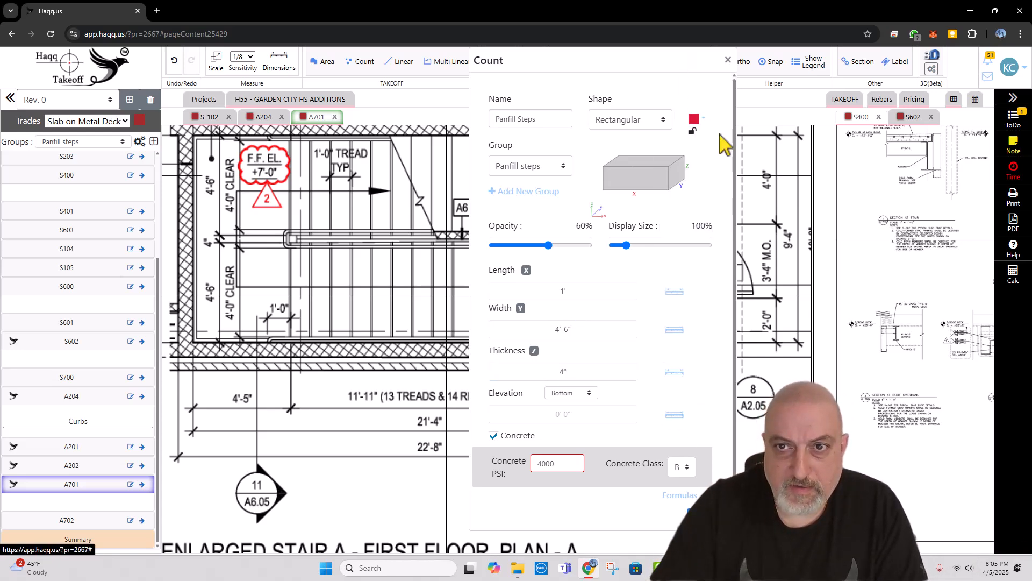
click(699, 511)
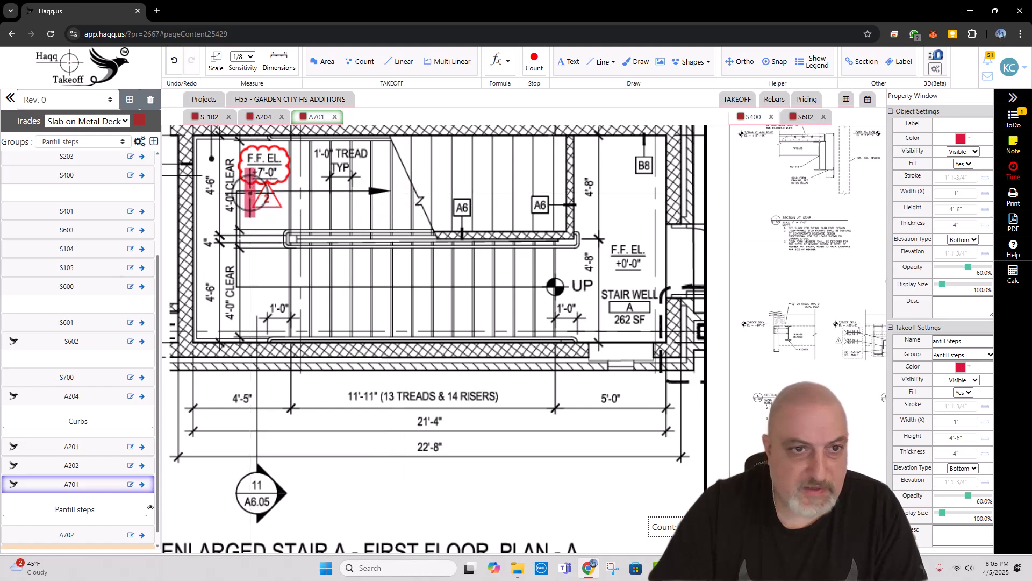
Step: Place a Panfill Steps marker on each tread of the upper flight in the Stair A first-floor plan
click(301, 206)
click(321, 206)
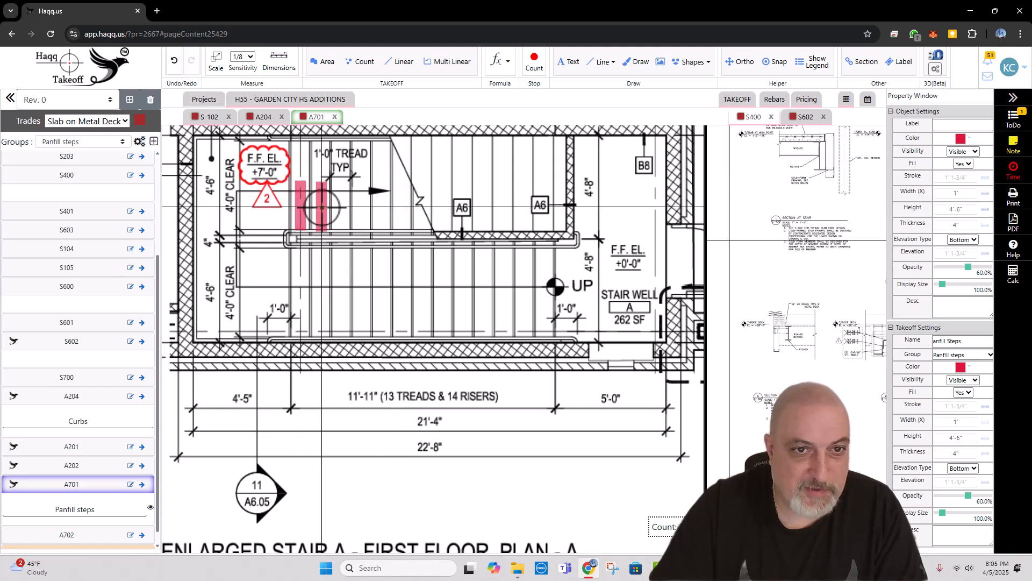
click(342, 206)
click(366, 206)
click(379, 204)
click(397, 204)
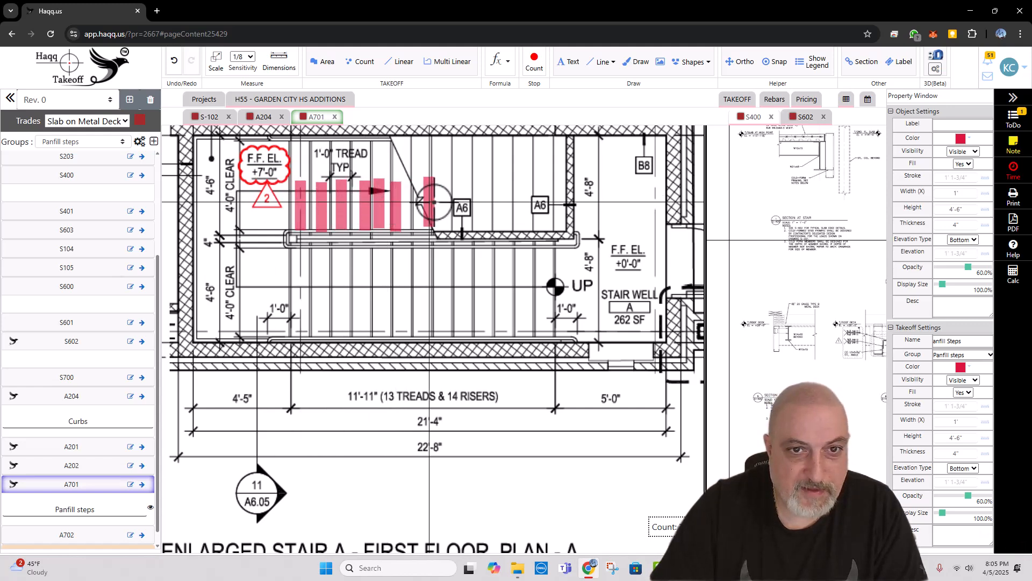
click(427, 203)
click(444, 204)
click(463, 203)
click(480, 203)
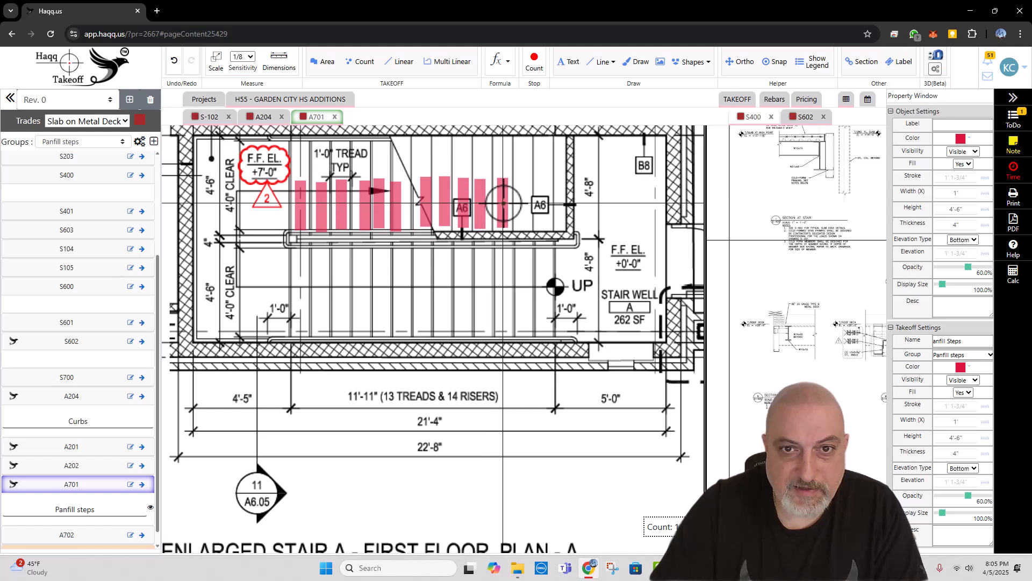
click(503, 204)
click(547, 204)
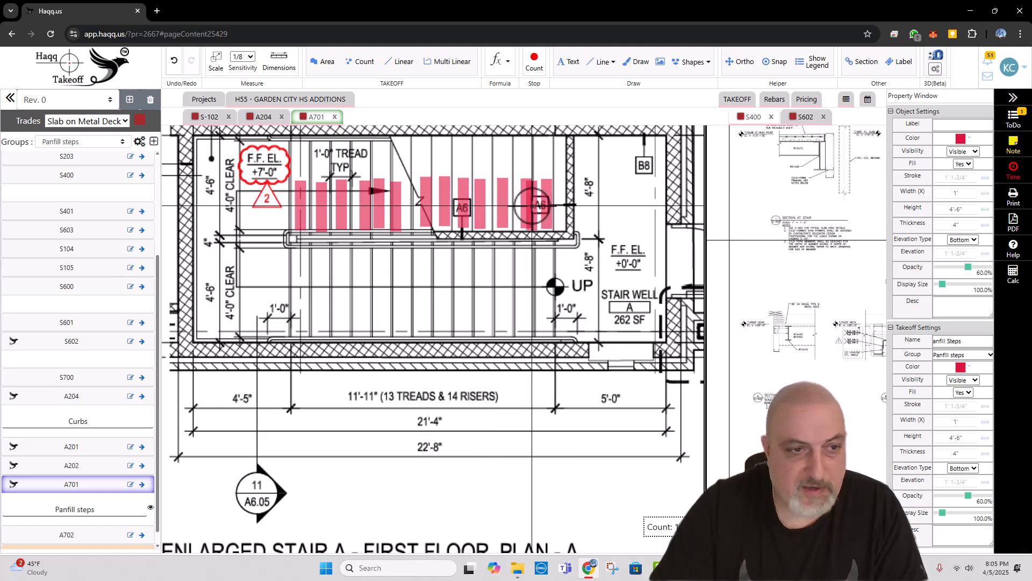
Step: Expand the Panfill steps group under A701 and mark each tread of the first-floor plan's lower flight
scroll(40, 476, down, 1)
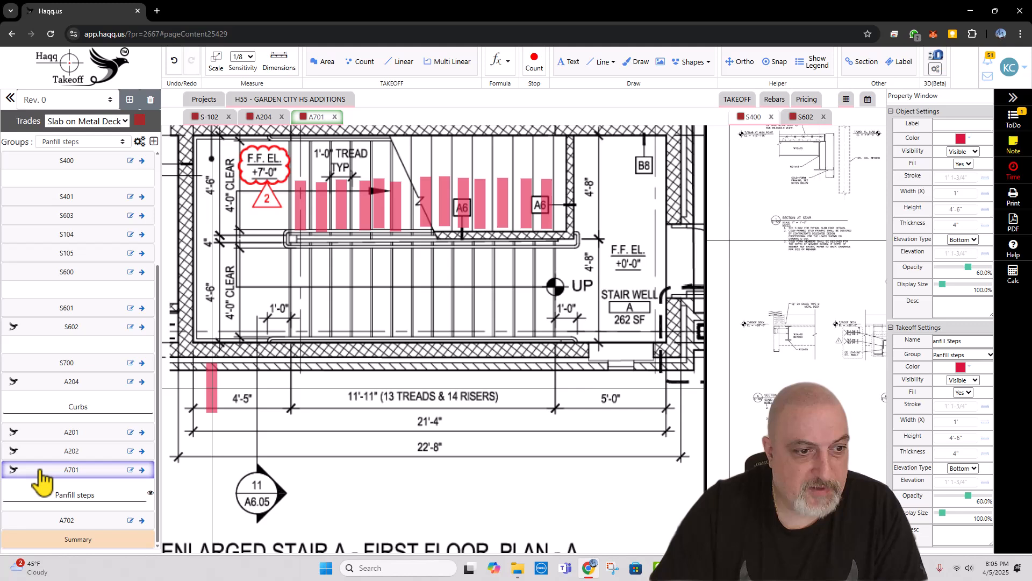
click(74, 494)
click(300, 312)
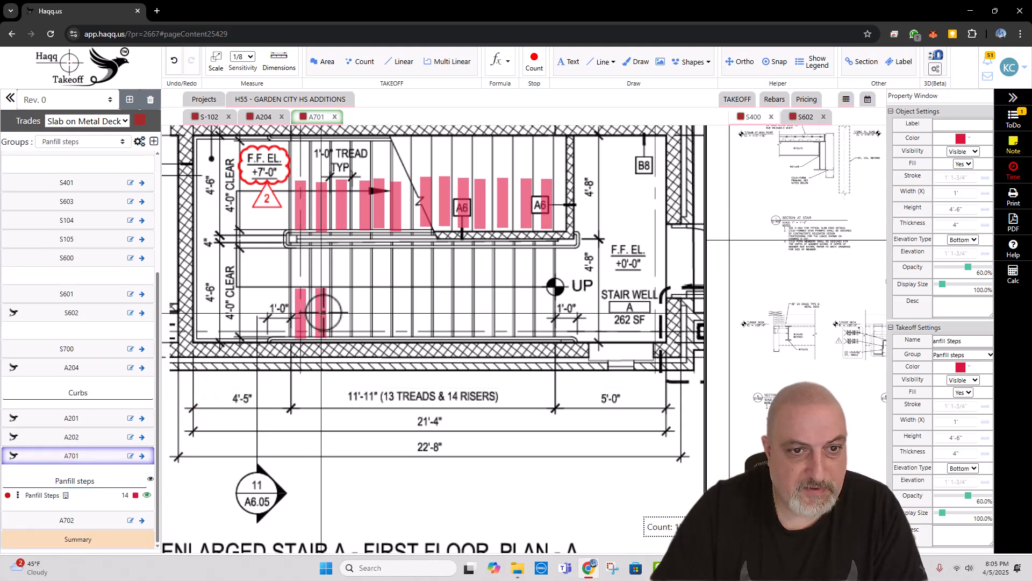
click(321, 312)
click(341, 312)
click(364, 312)
click(384, 311)
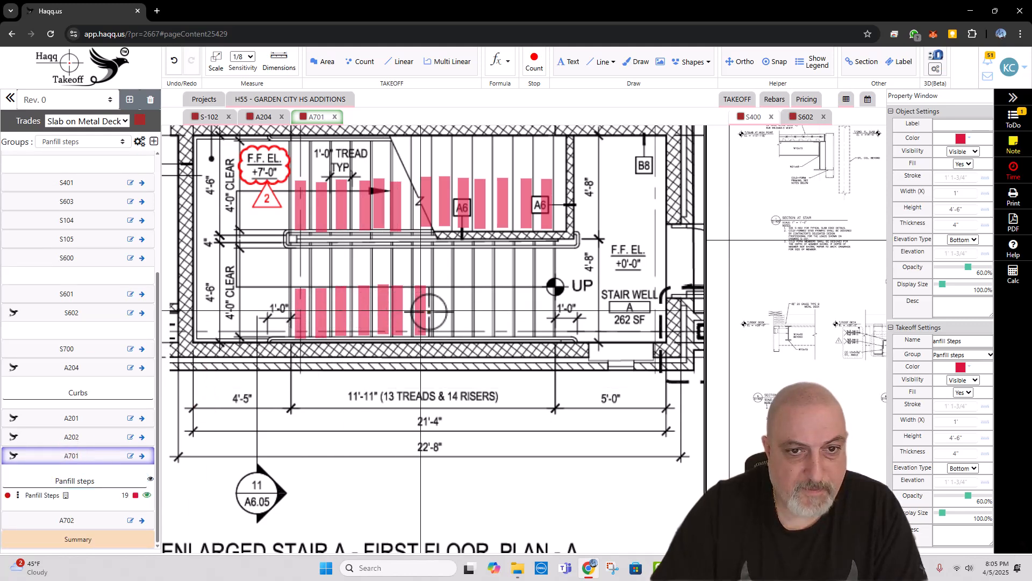
click(421, 311)
click(439, 310)
click(467, 311)
click(486, 310)
click(509, 310)
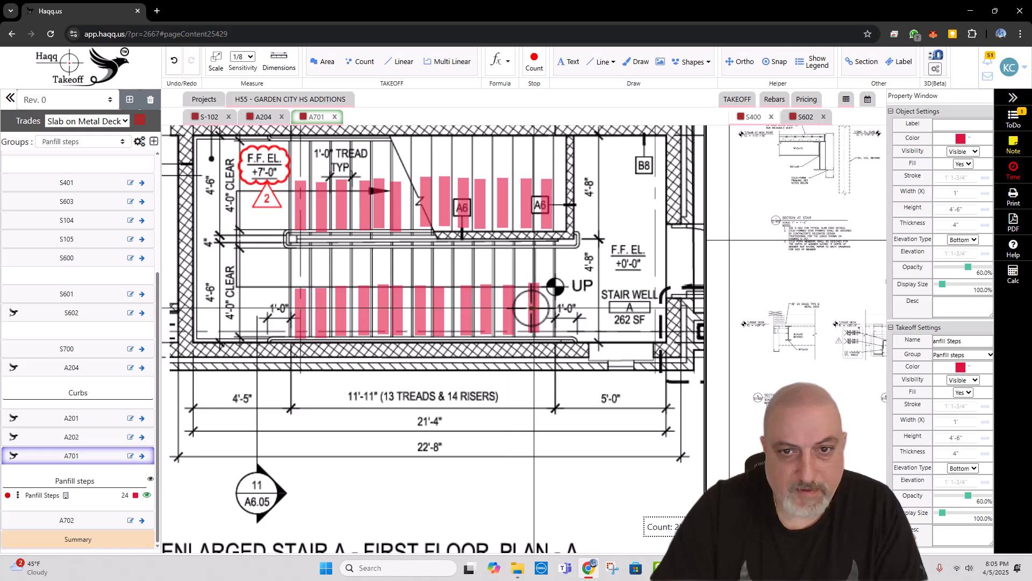
click(544, 311)
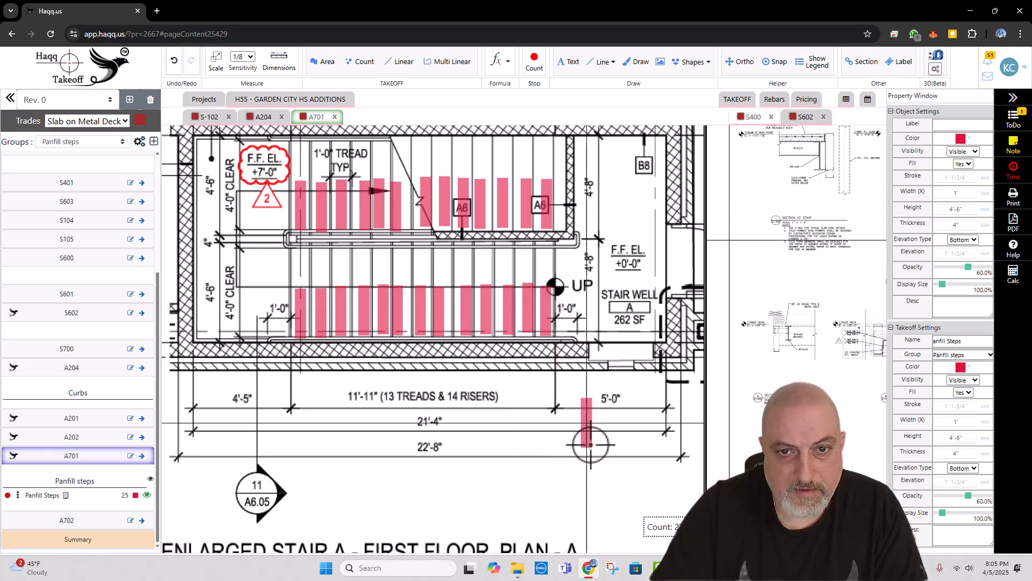
Step: Place Panfill Steps markers along the upper flight treads in the Stair A second-floor plan
drag(575, 426, 552, 161)
scroll(563, 221, down, 4)
drag(485, 365, 460, 228)
scroll(457, 224, up, 4)
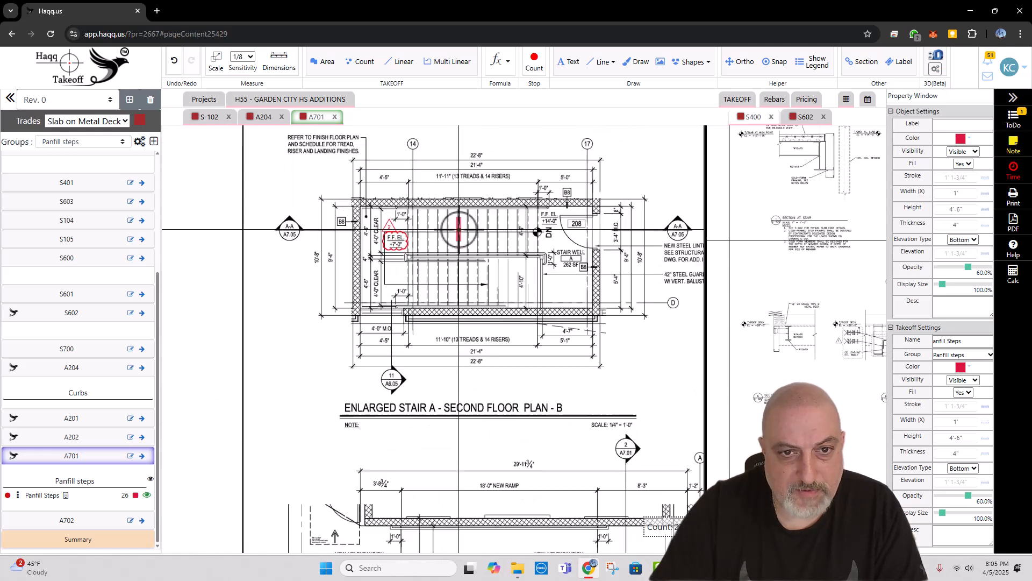
click(398, 243)
click(415, 243)
click(432, 243)
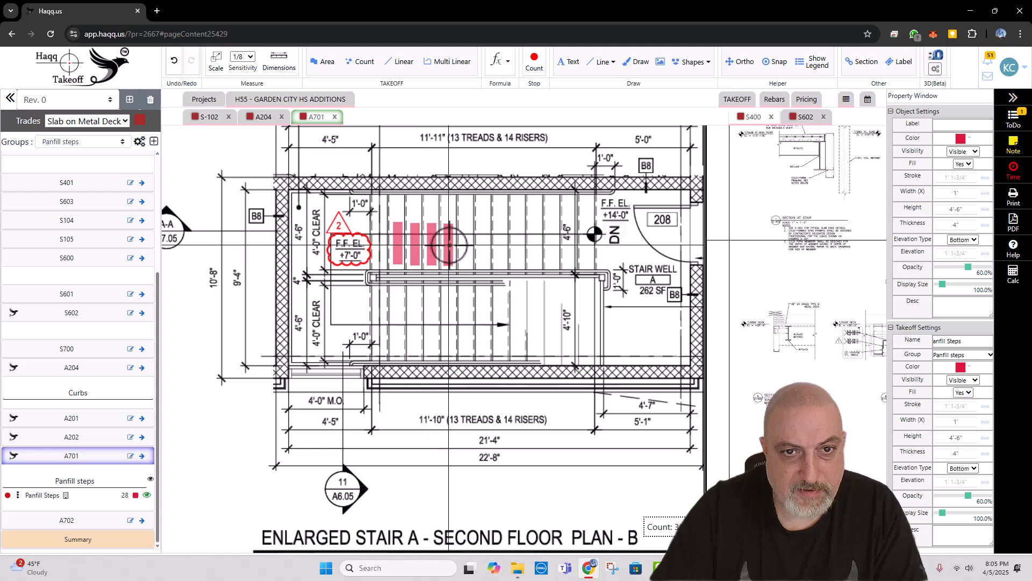
click(516, 245)
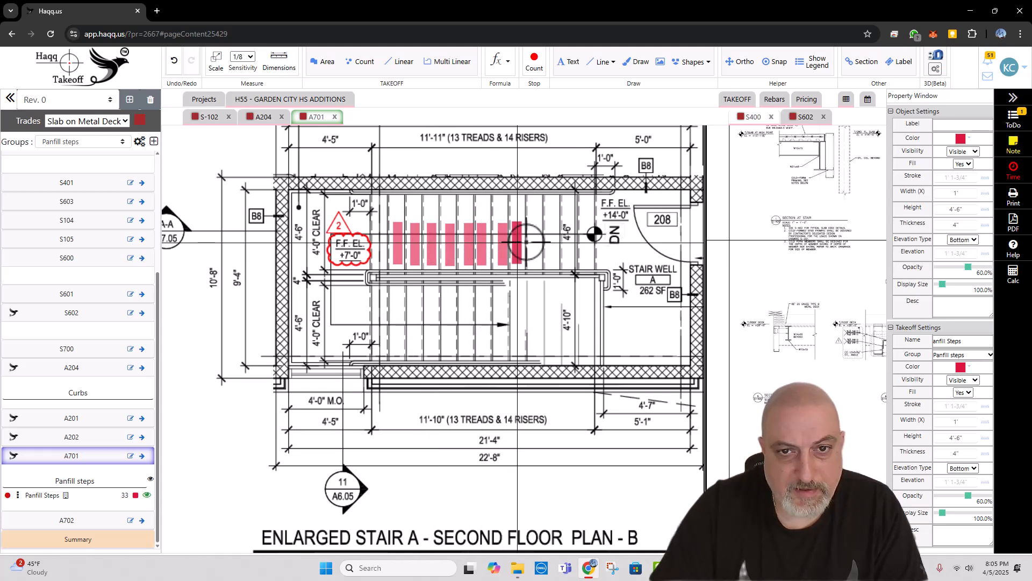
click(533, 245)
click(572, 245)
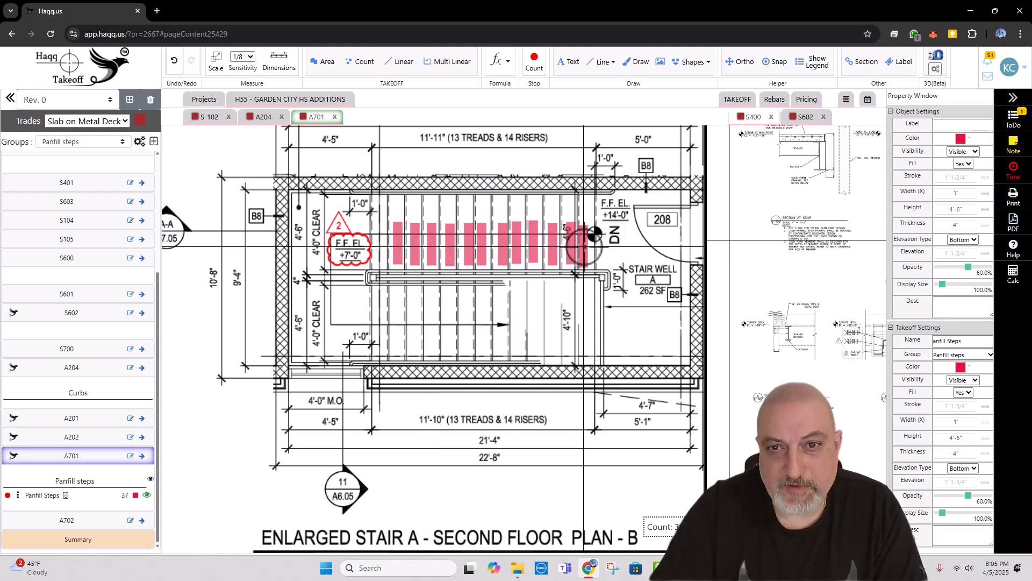
Step: Place Panfill Steps markers along the lower flight in the Stair A second-floor plan
click(396, 335)
click(418, 333)
click(433, 335)
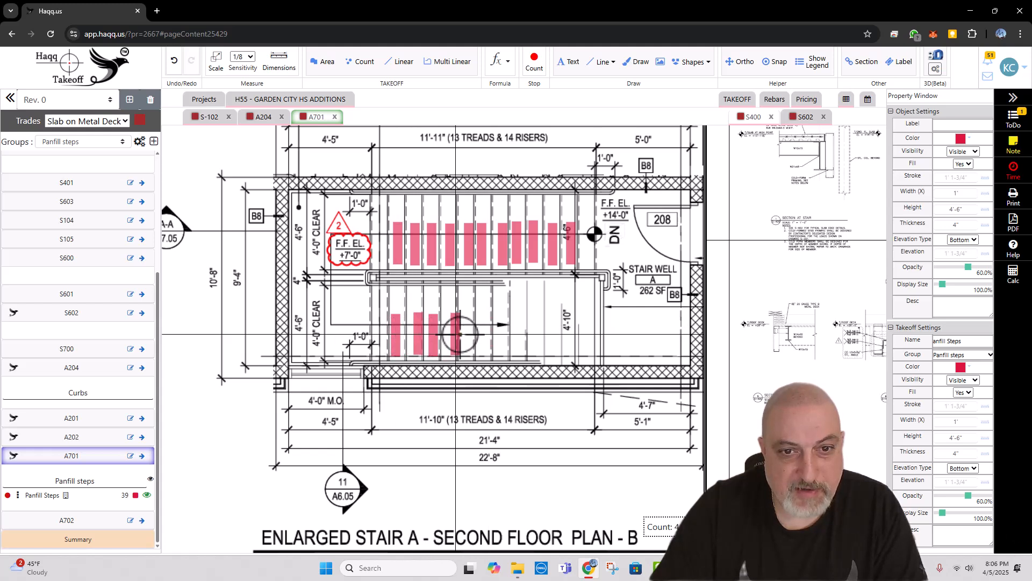
click(453, 334)
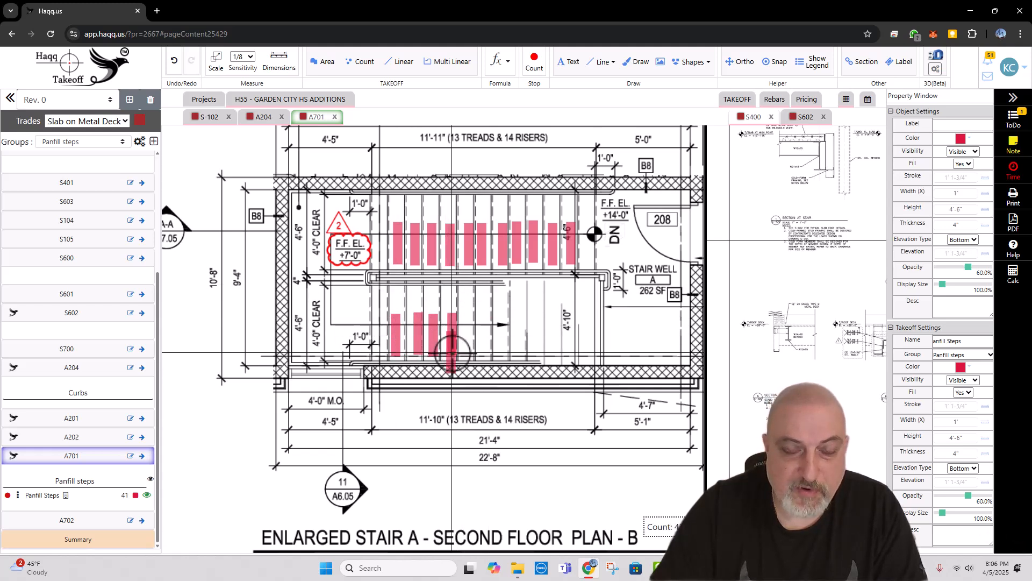
click(467, 334)
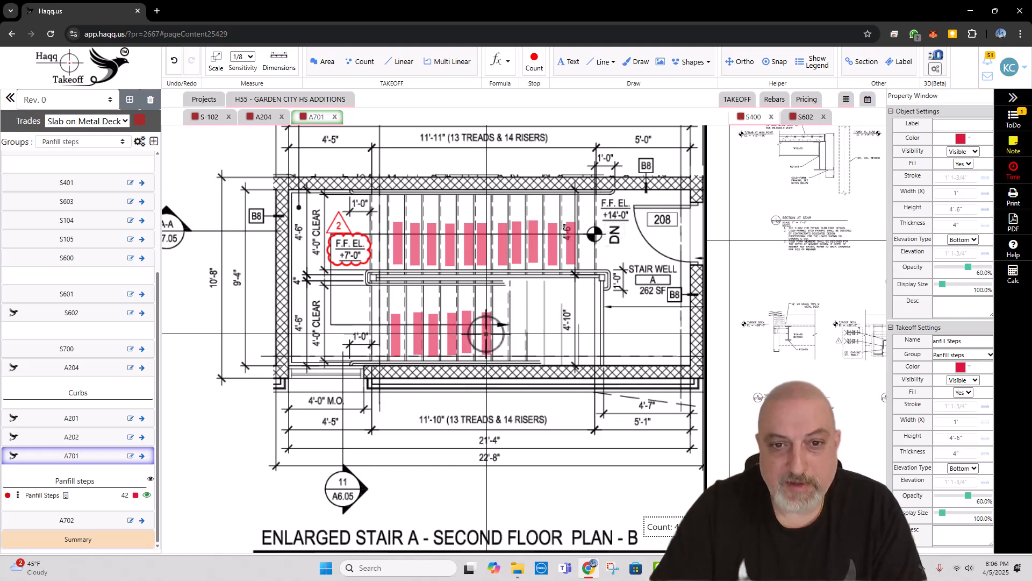
click(502, 333)
click(518, 333)
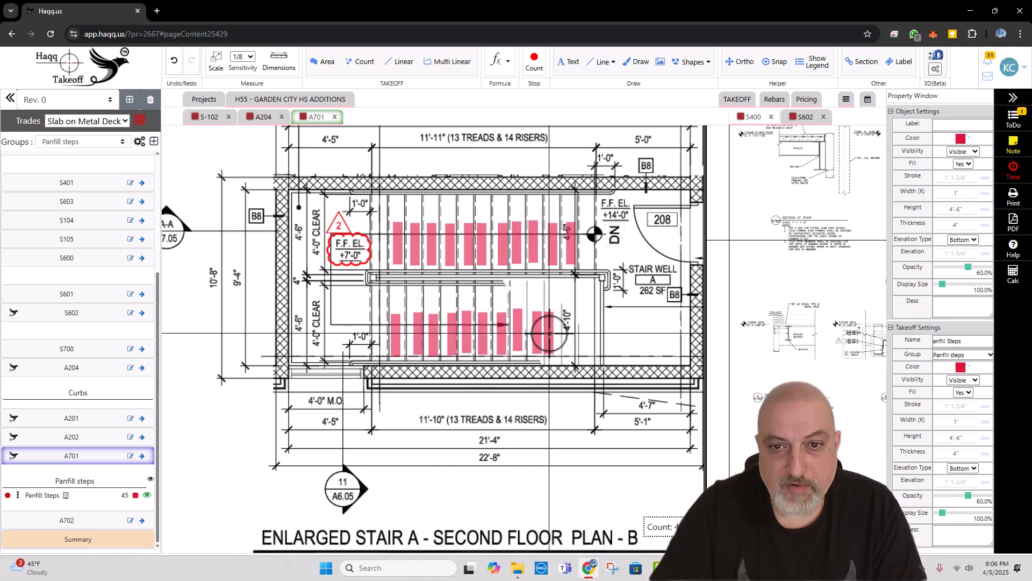
click(591, 329)
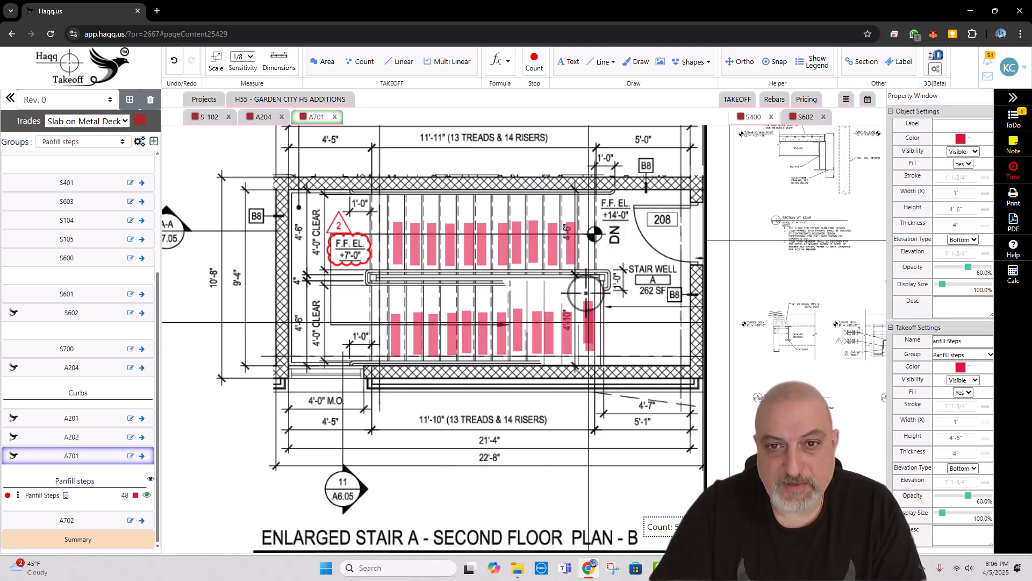
Step: Mark the remaining tread beside the DN symbol on the second-floor plan's upper flight and end the count
click(587, 237)
click(587, 239)
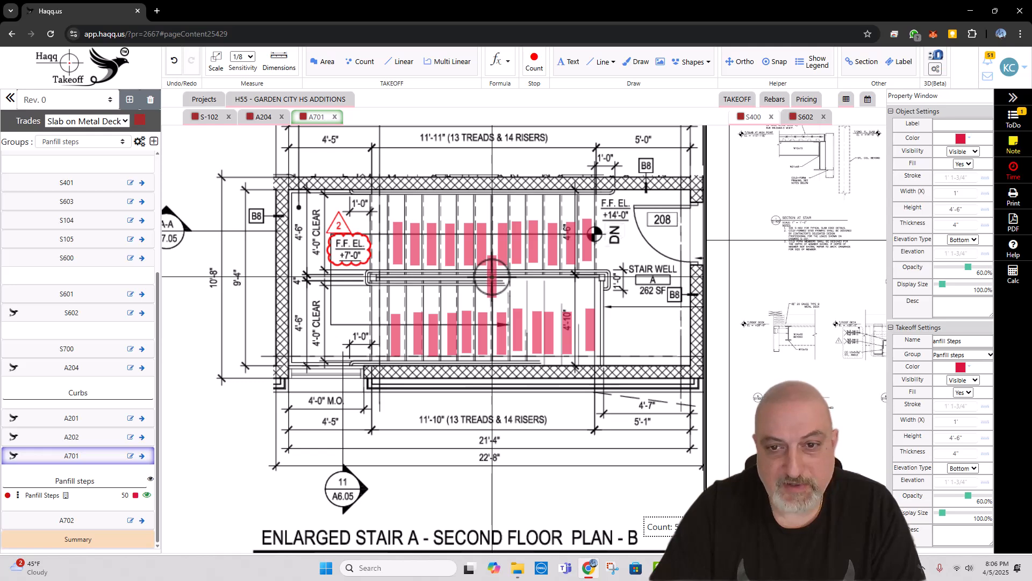
key(Escape)
scroll(369, 303, down, 4)
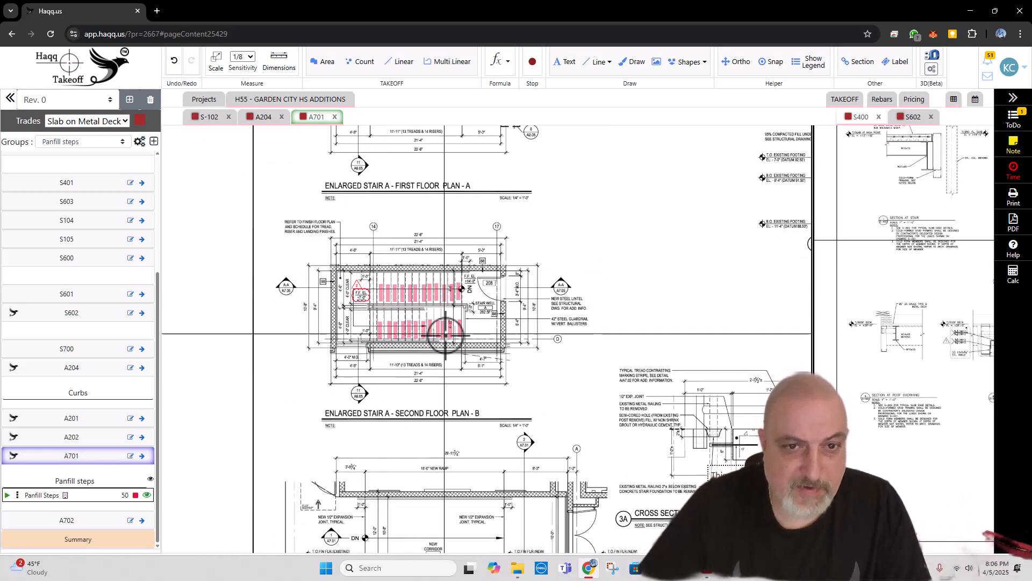
Step: Check the Stair A markers, resume the Panfill Steps count and add one more marker at the door end of each second-floor flight
scroll(446, 336, up, 2)
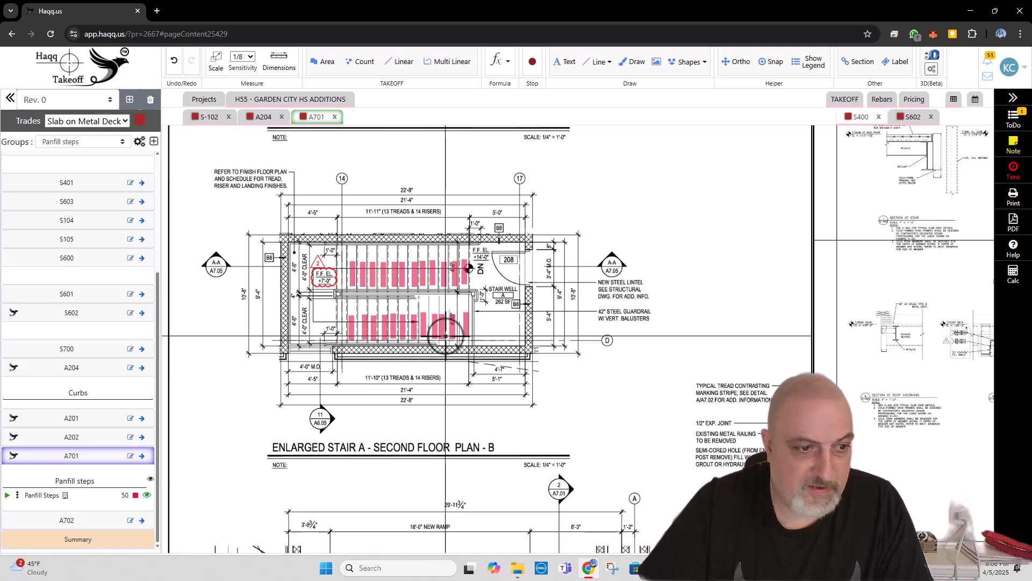
drag(436, 341, 445, 361)
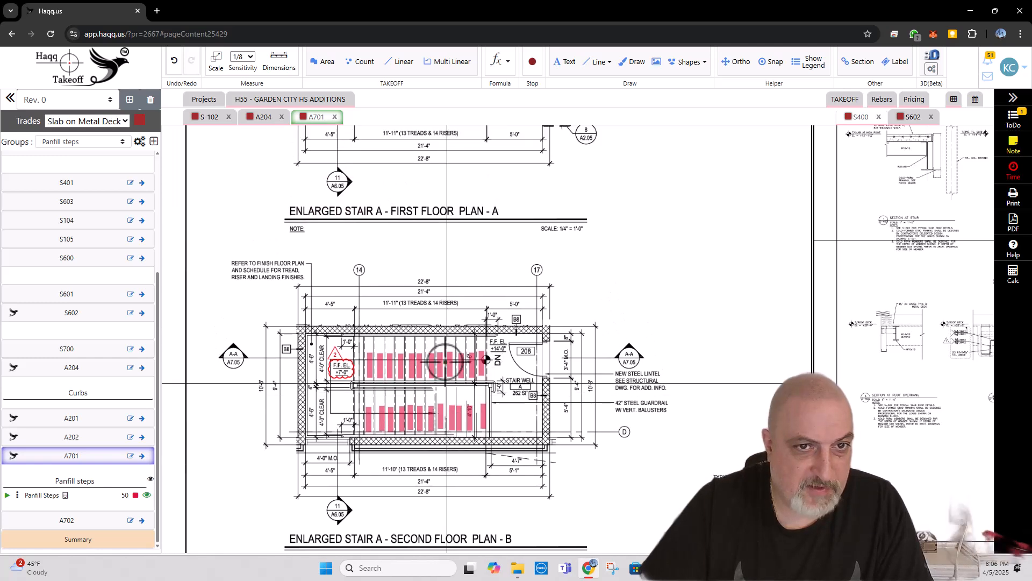
click(118, 494)
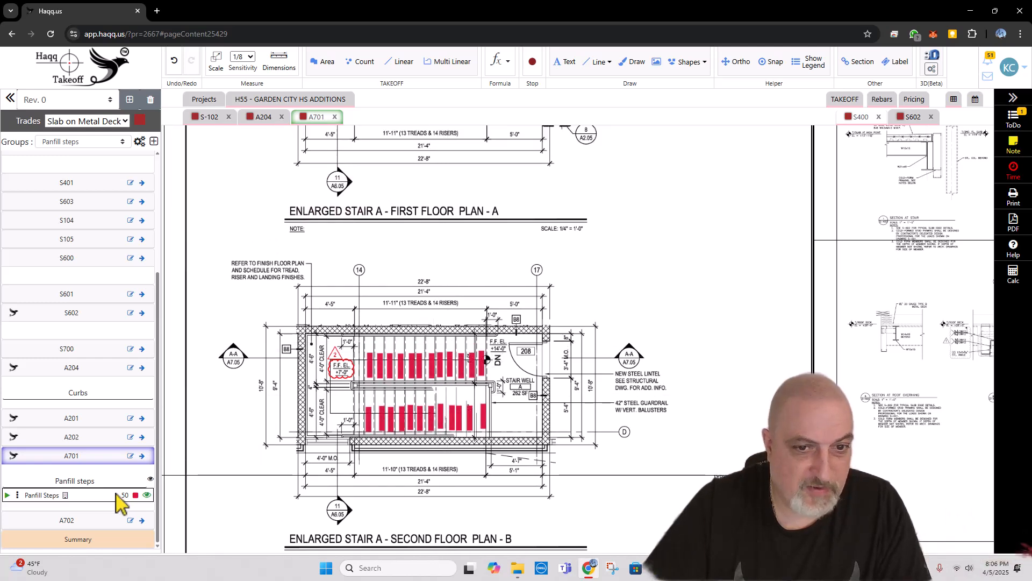
drag(406, 315, 434, 430)
drag(440, 250, 433, 323)
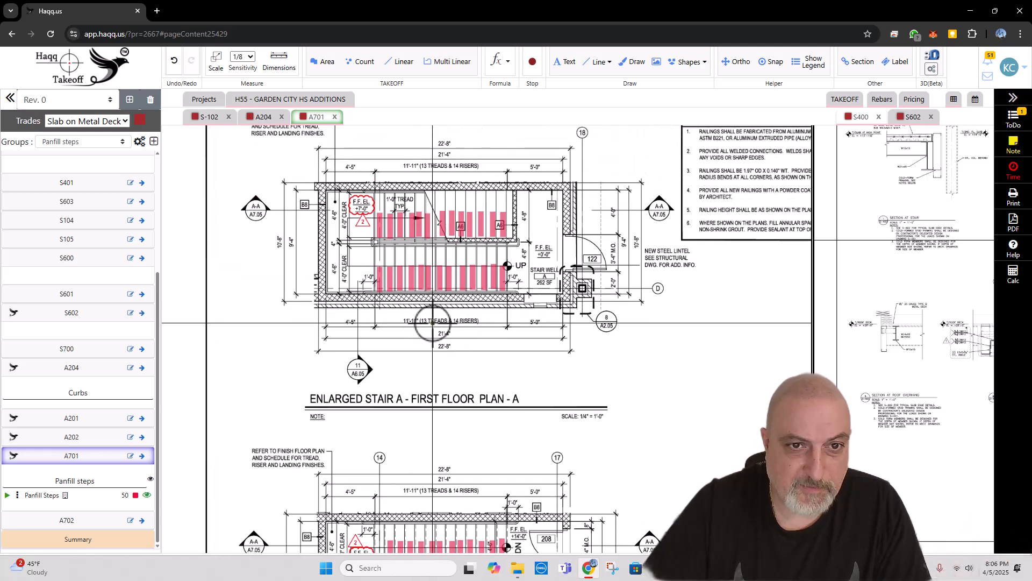
scroll(433, 323, down, 1)
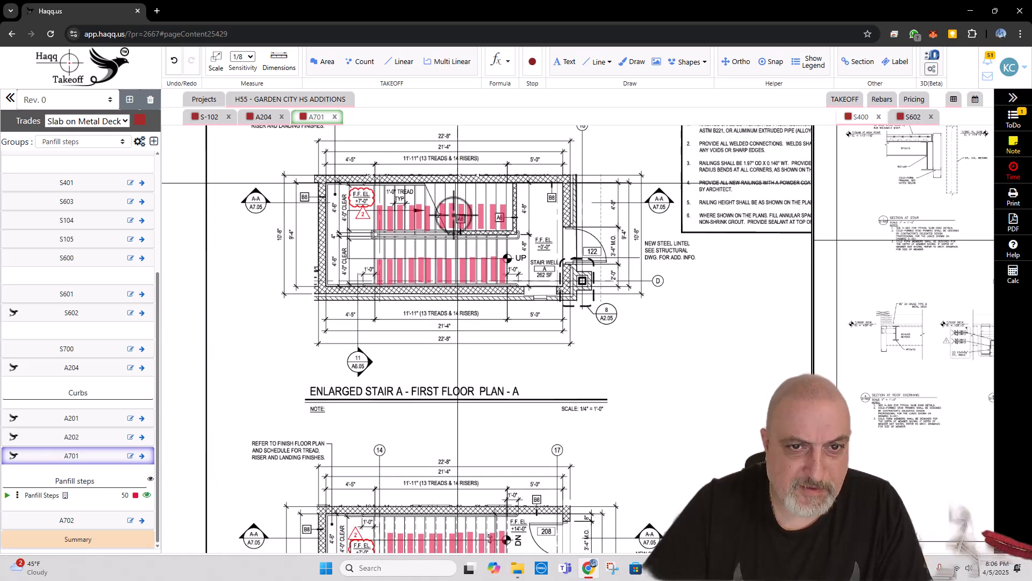
scroll(438, 323, down, 5)
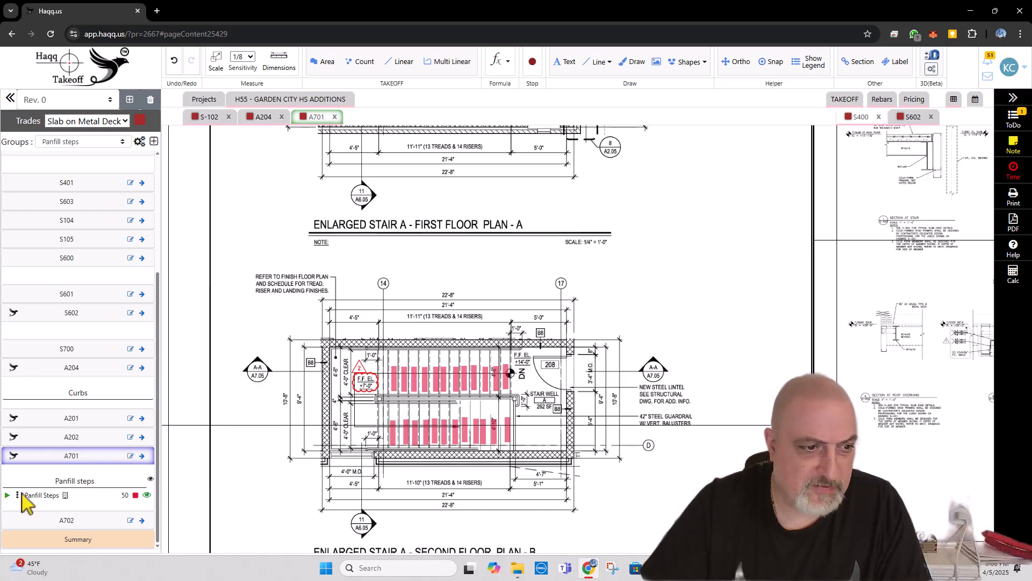
click(7, 495)
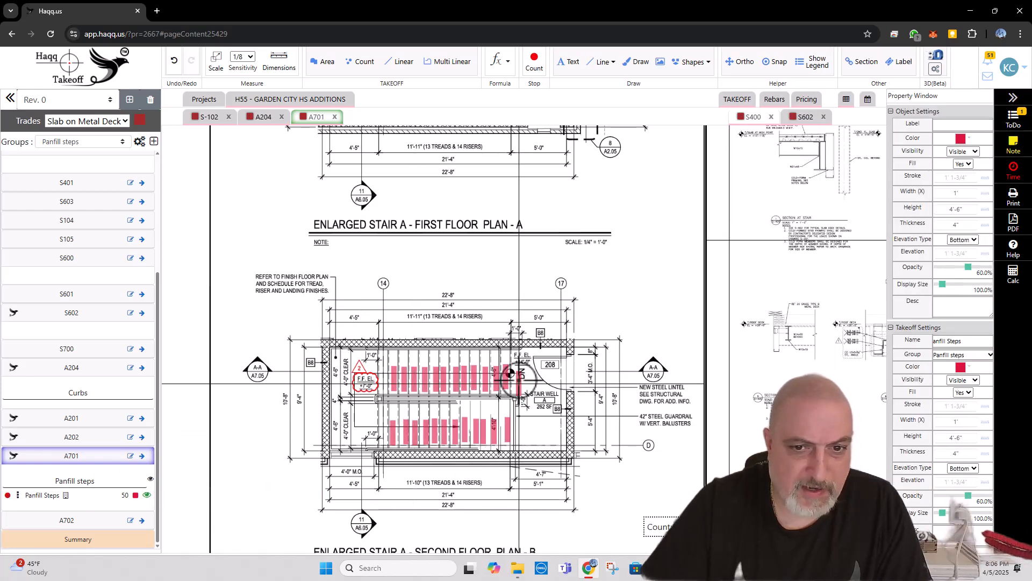
click(523, 431)
key(Escape)
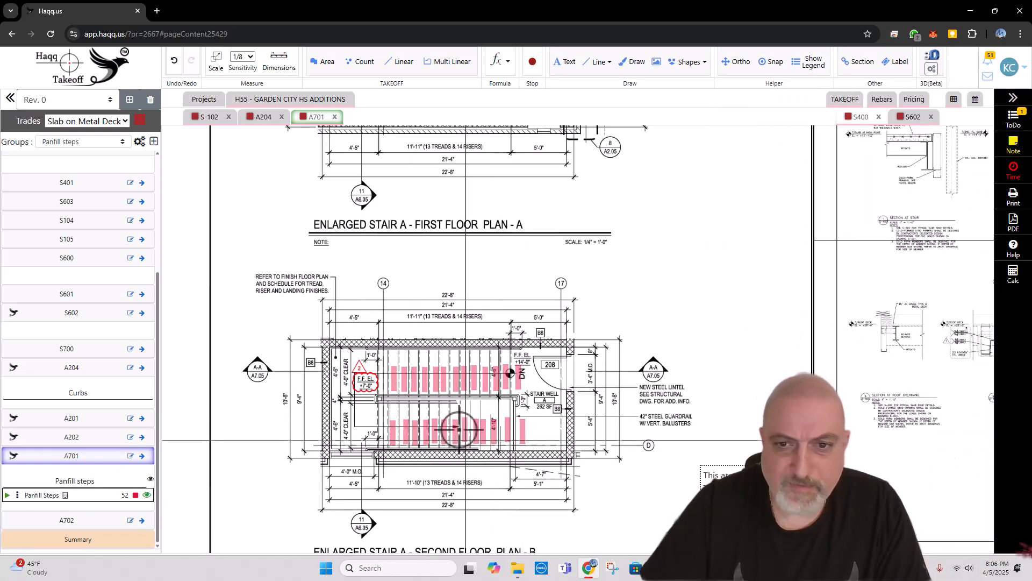
Step: Open the Panfill Steps count for editing, review its dimensions and formulas, and close the settings
scroll(389, 382, down, 3)
drag(484, 380, 359, 305)
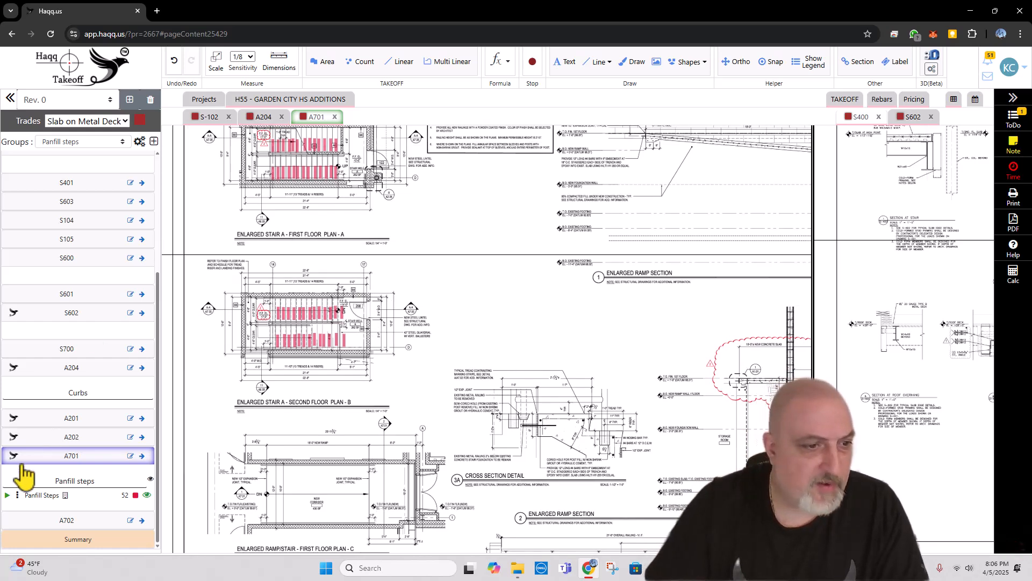
click(17, 496)
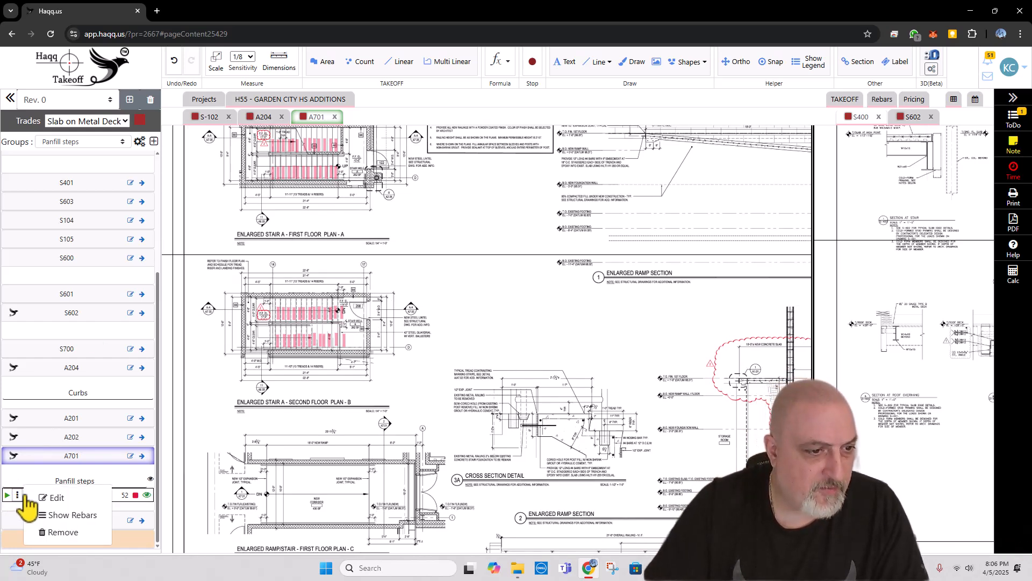
click(58, 499)
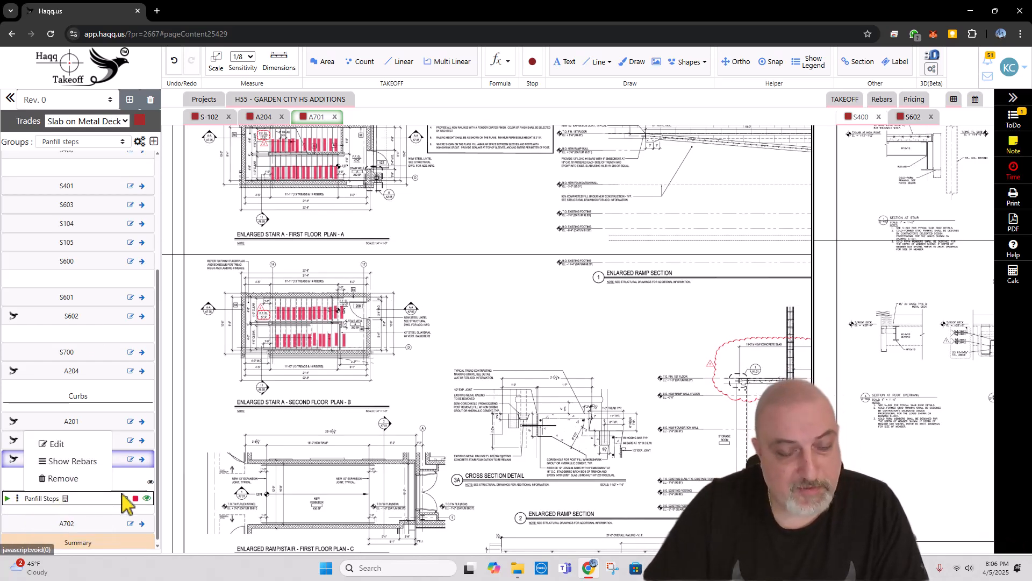
click(58, 446)
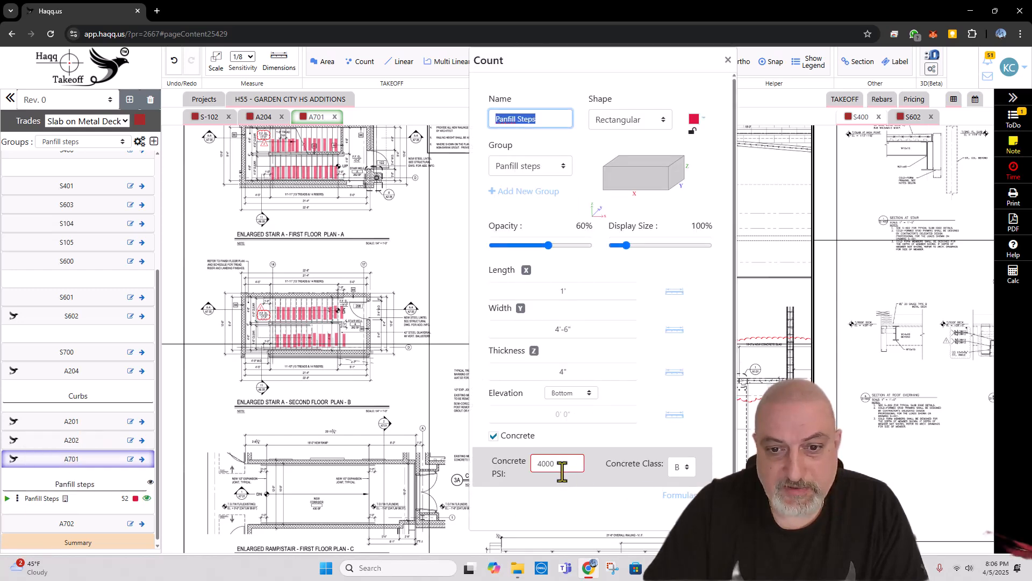
click(680, 496)
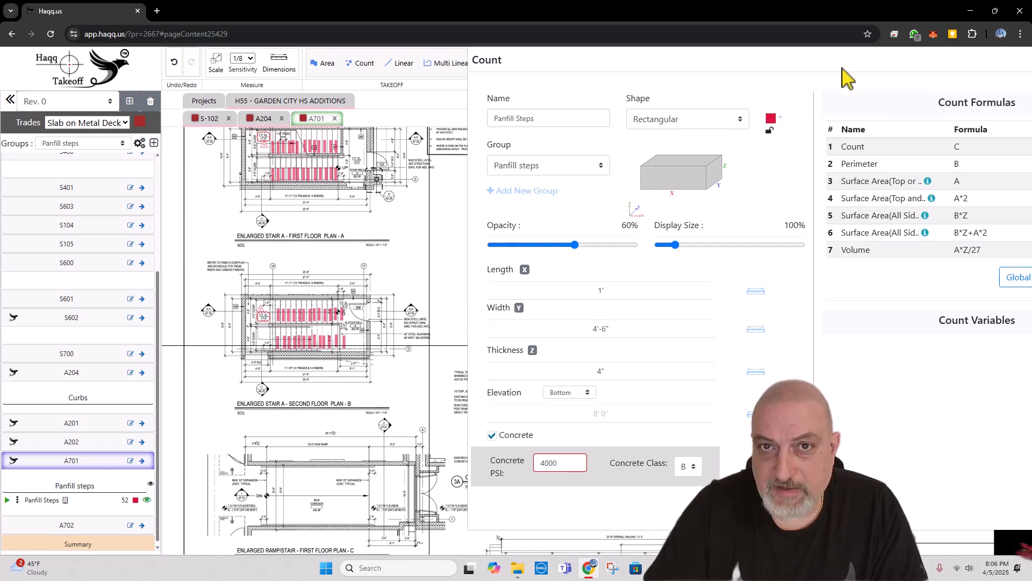
drag(788, 69, 534, 70)
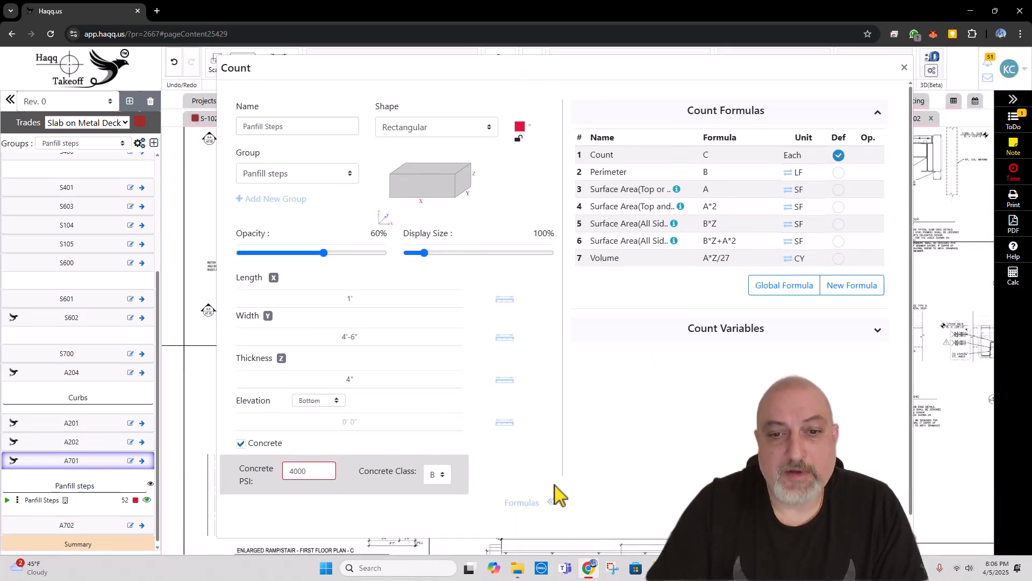
click(524, 503)
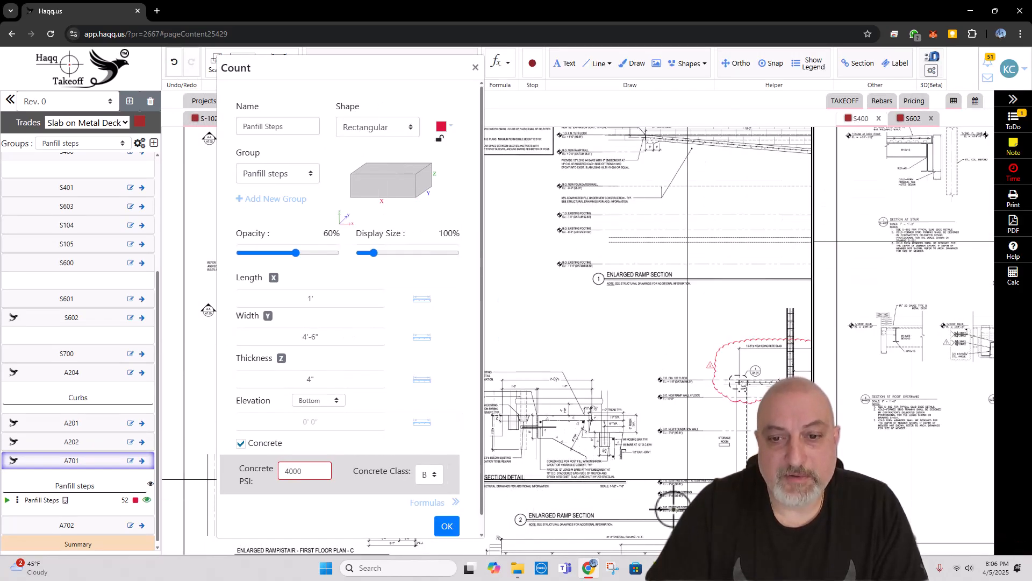
click(446, 527)
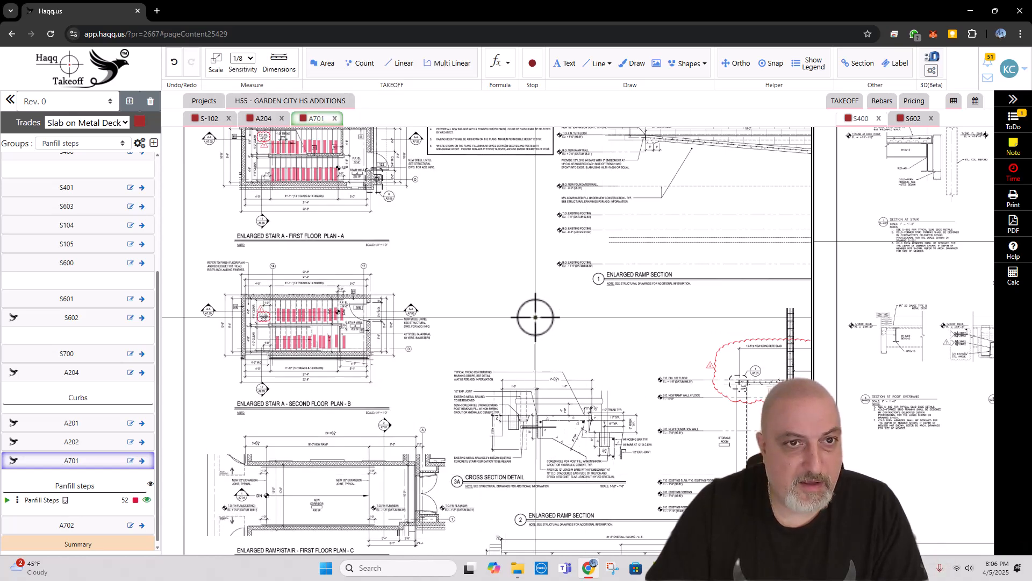
Step: Open sheet A702 from the project overview and bring up the Enlarged Stair B first floor plan
click(291, 101)
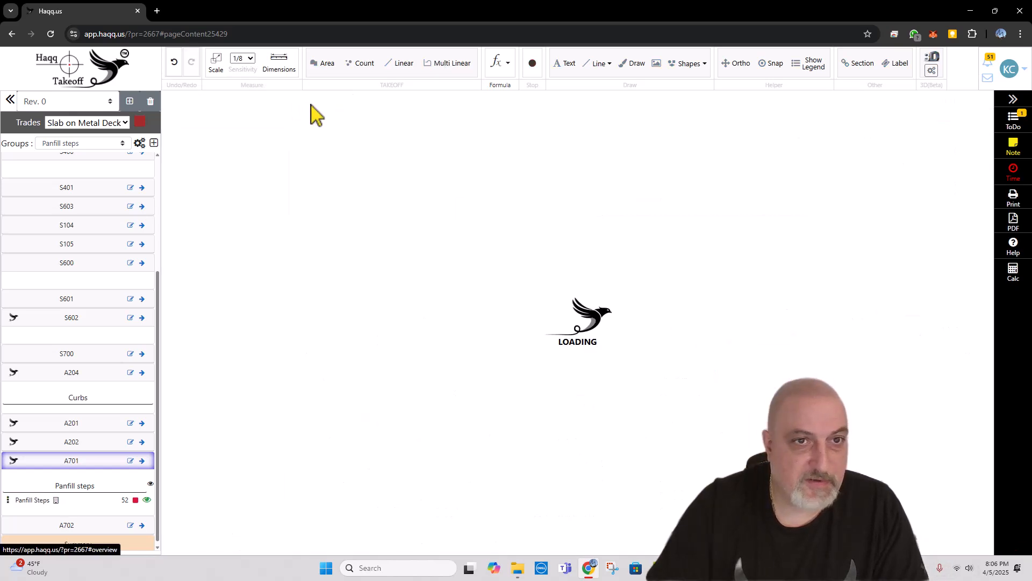
scroll(569, 277, down, 10)
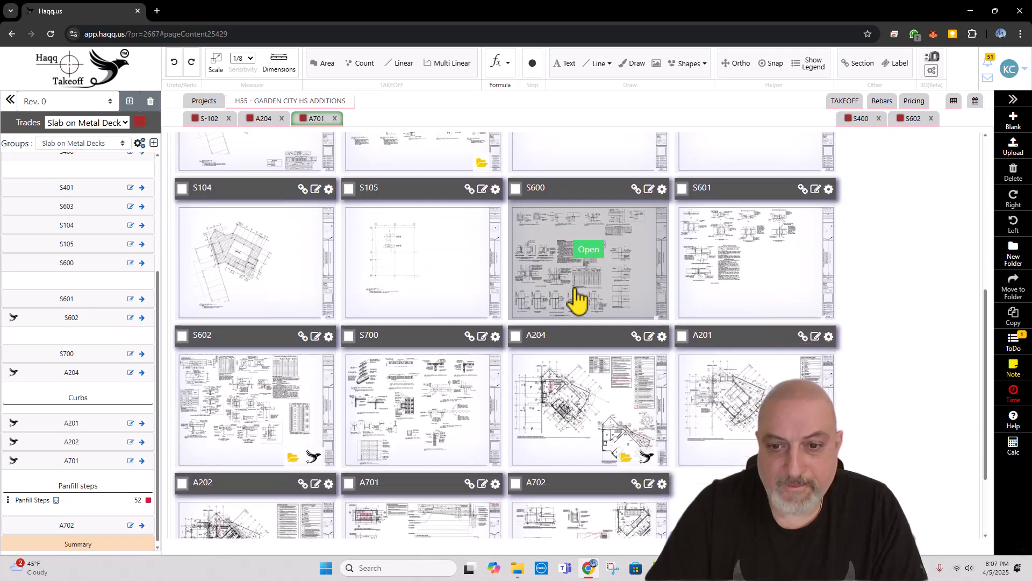
click(589, 455)
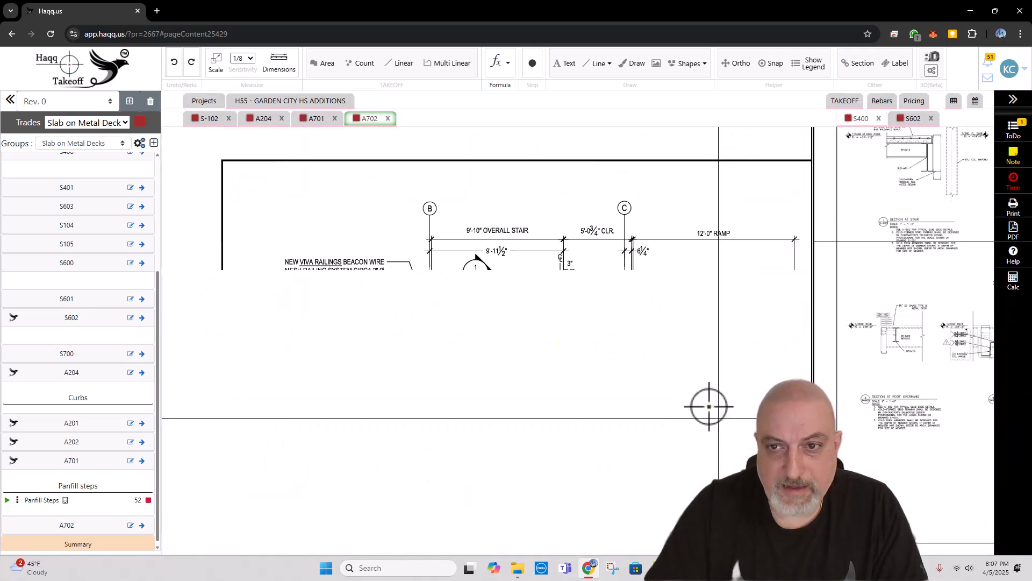
drag(682, 287, 519, 287)
scroll(604, 204, up, 3)
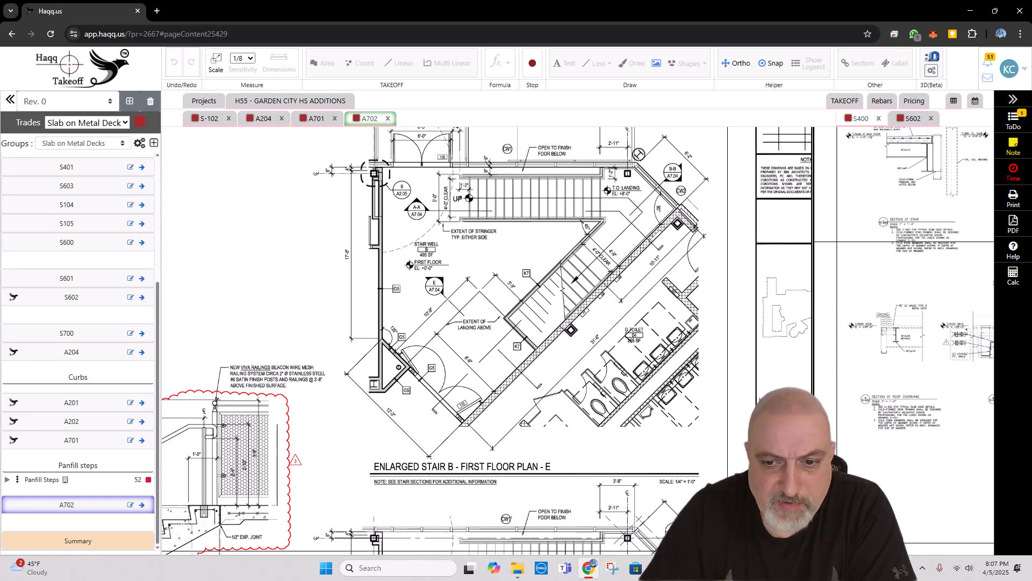
Step: Switch to the architectural PDF in Acrobat and locate the enlarged Stair A plans on page 51
key(alt+Tab)
scroll(420, 217, down, 4)
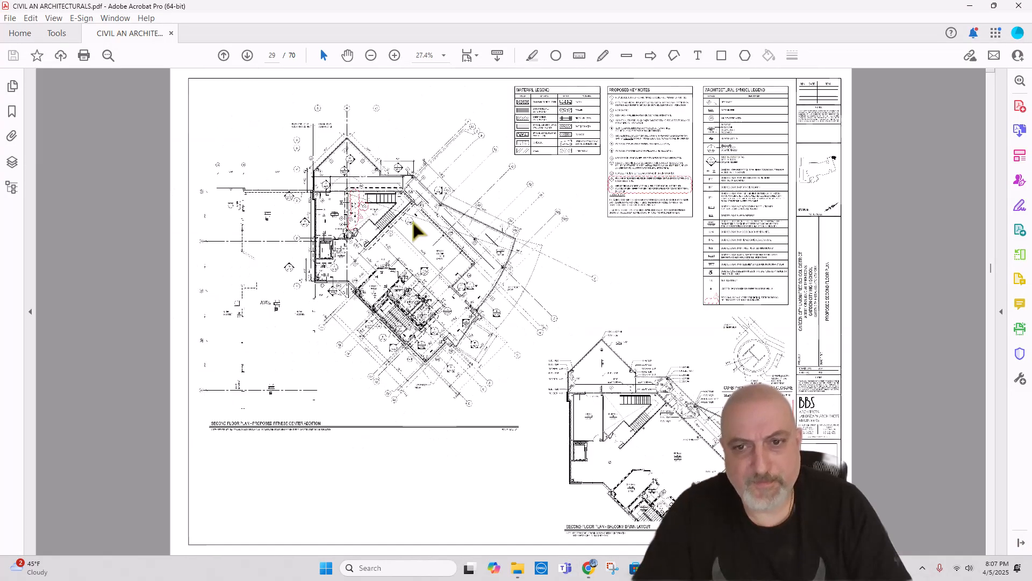
scroll(440, 263, up, 2)
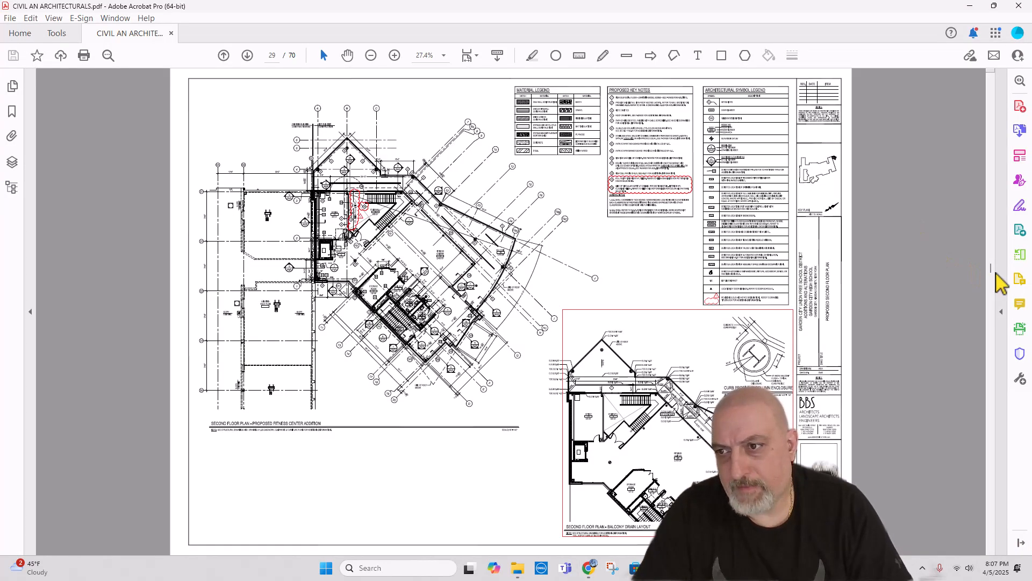
drag(991, 270, 996, 436)
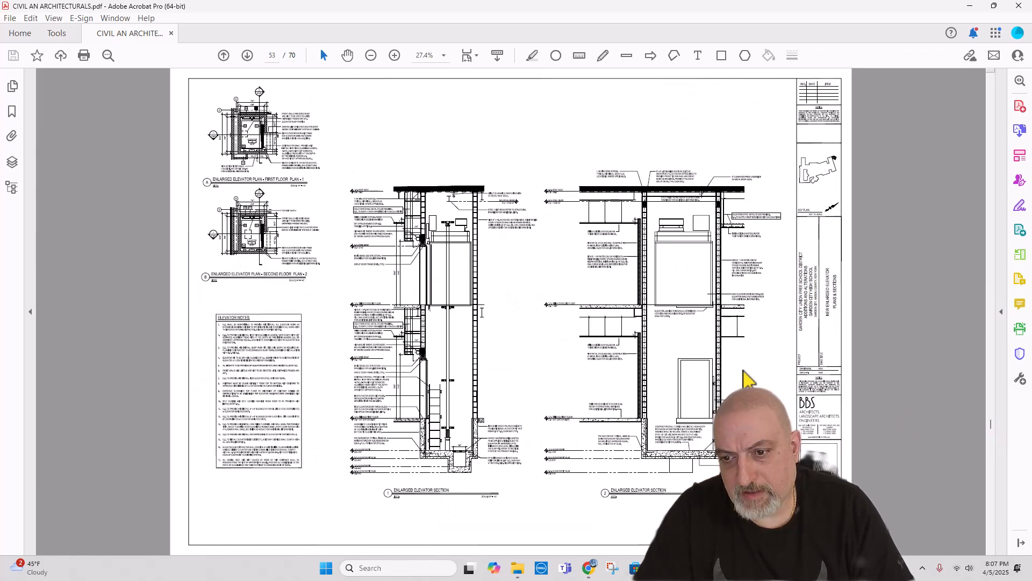
scroll(699, 363, down, 1)
scroll(597, 325, up, 3)
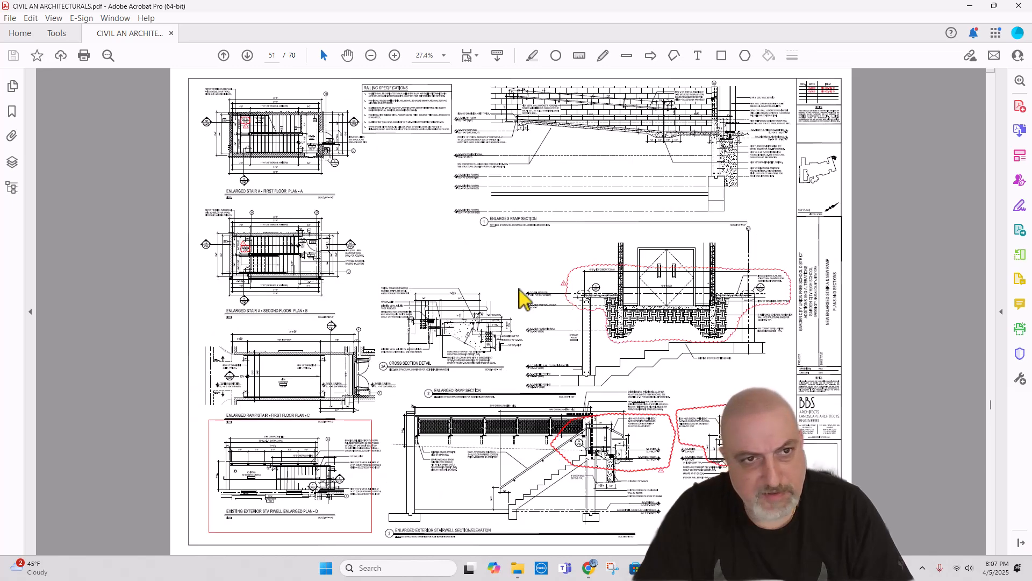
scroll(519, 290, up, 1)
scroll(282, 154, down, 1)
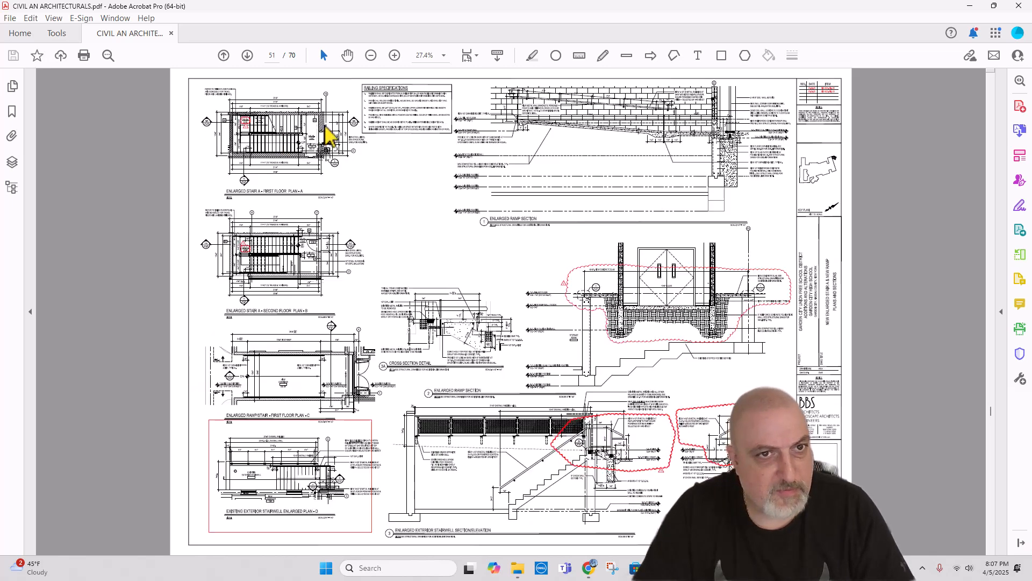
Step: Check the section reference on the Stair A first floor plan and go to the stair section on sheet A7.05
scroll(324, 129, up, 5)
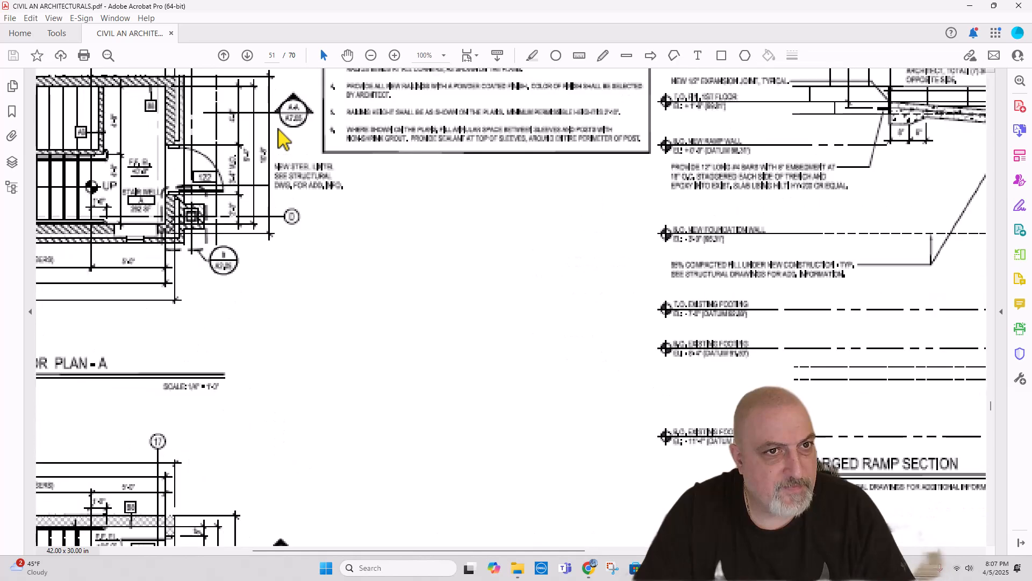
scroll(484, 173, down, 2)
scroll(85, 155, up, 1)
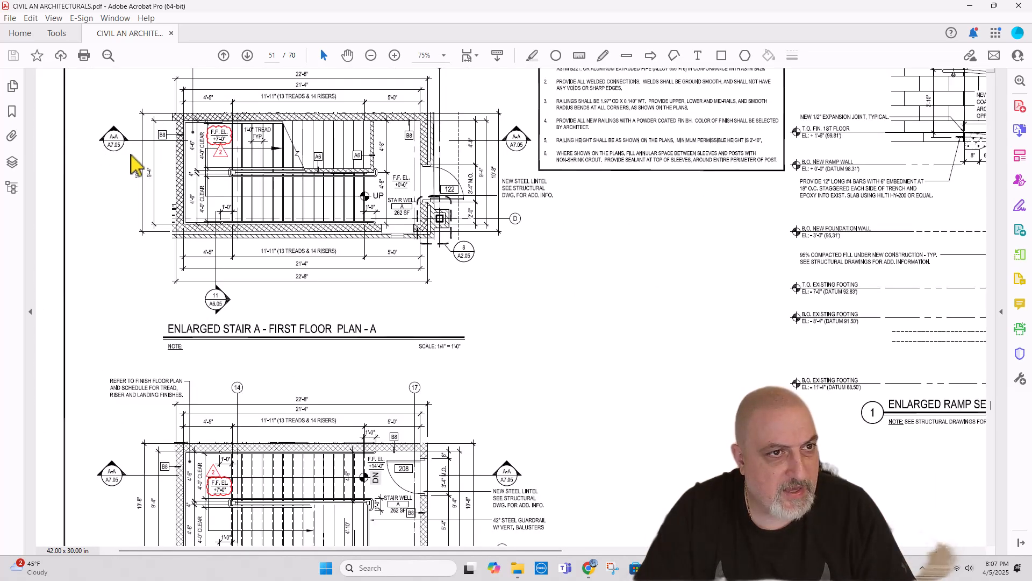
scroll(129, 161, down, 3)
scroll(383, 232, down, 3)
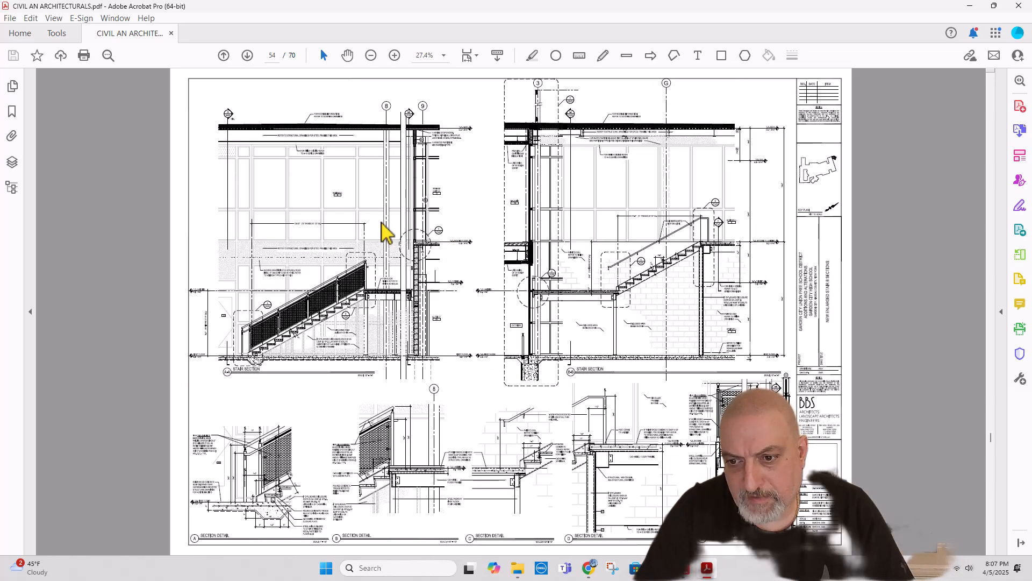
scroll(385, 232, down, 1)
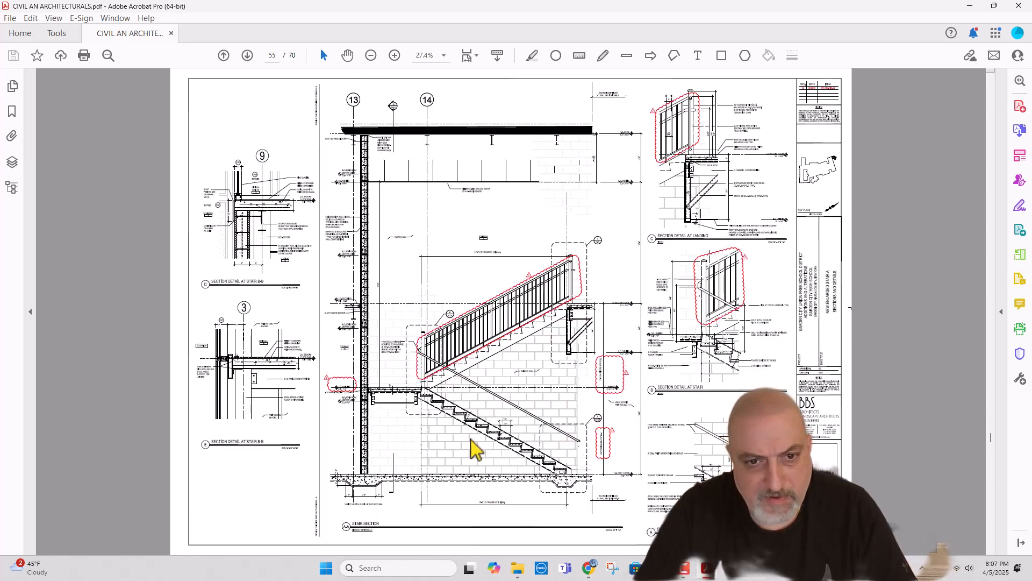
Step: Examine the A7.05 stair section for the treads, riser notes and landing, along with its stair details
scroll(512, 476, up, 3)
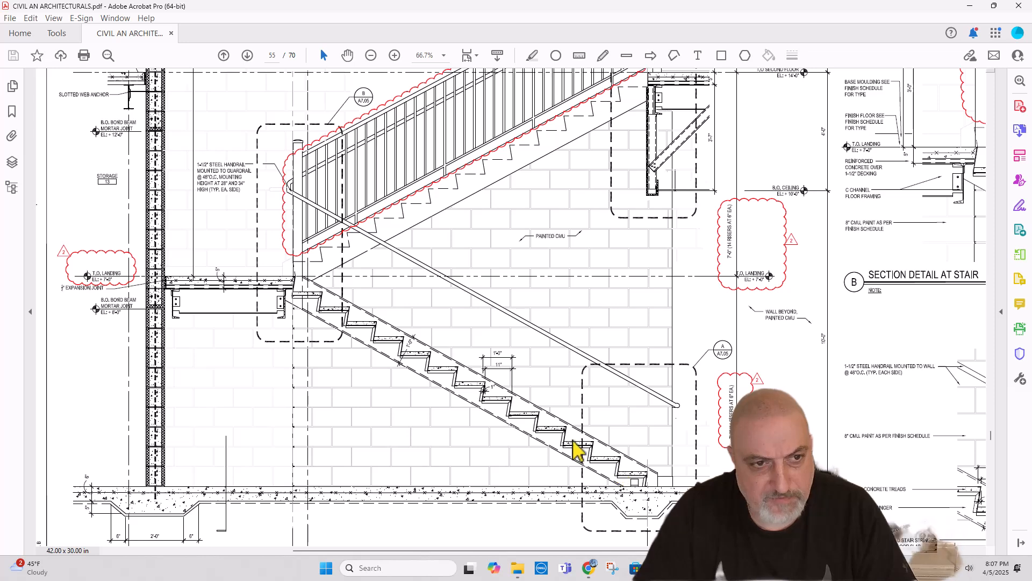
scroll(540, 423, down, 1)
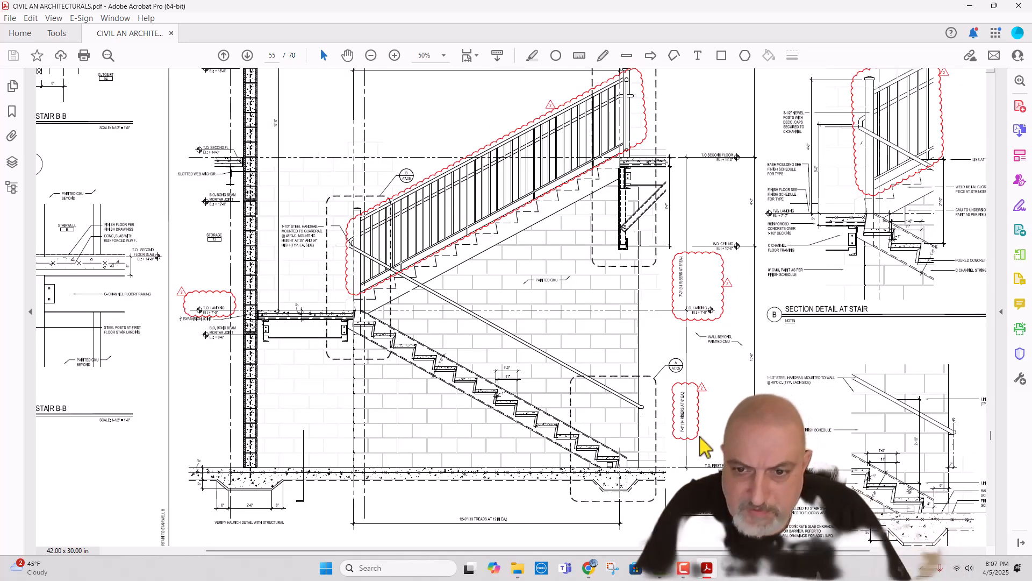
scroll(701, 437, up, 1)
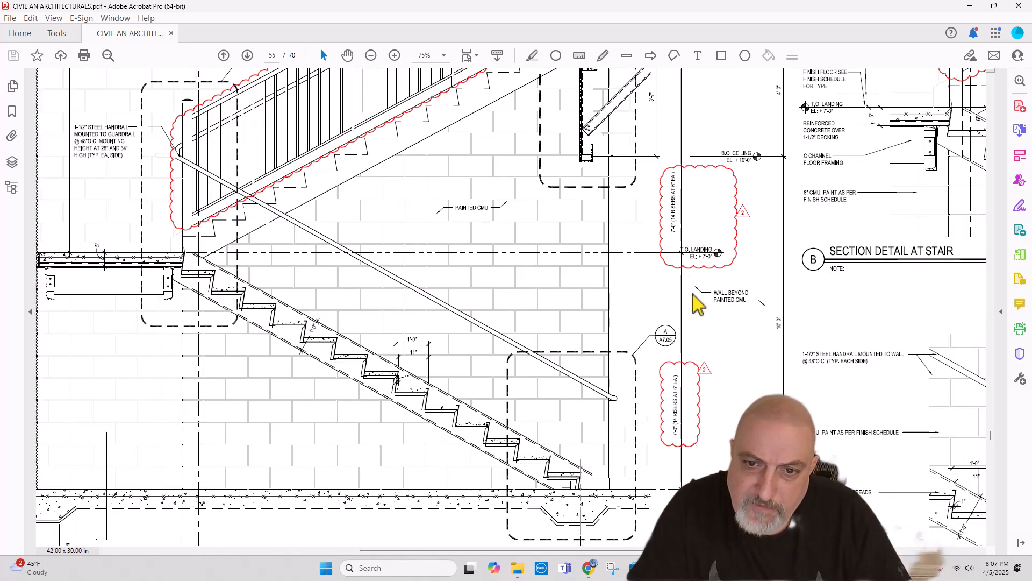
scroll(723, 407, down, 1)
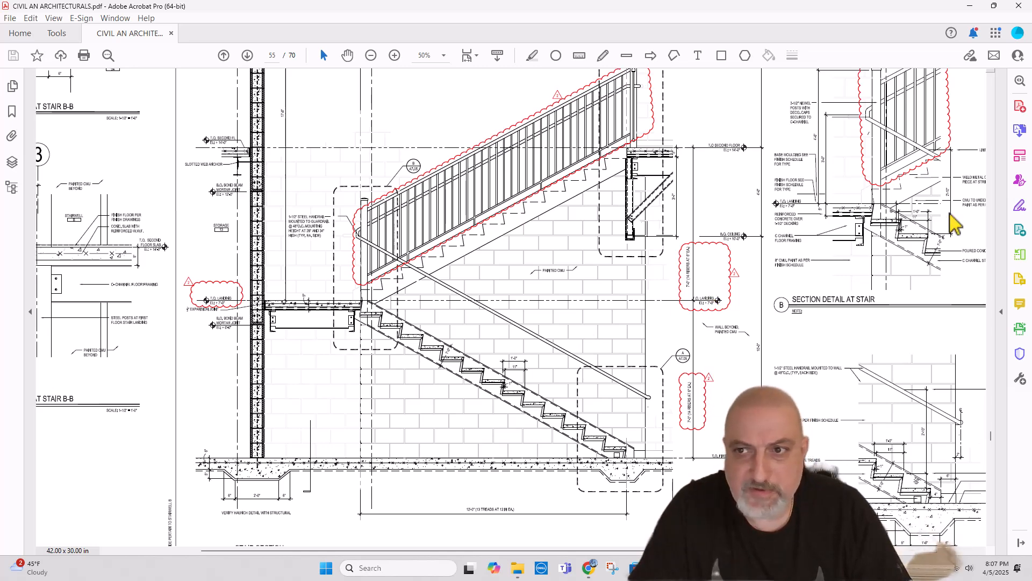
scroll(857, 237, down, 1)
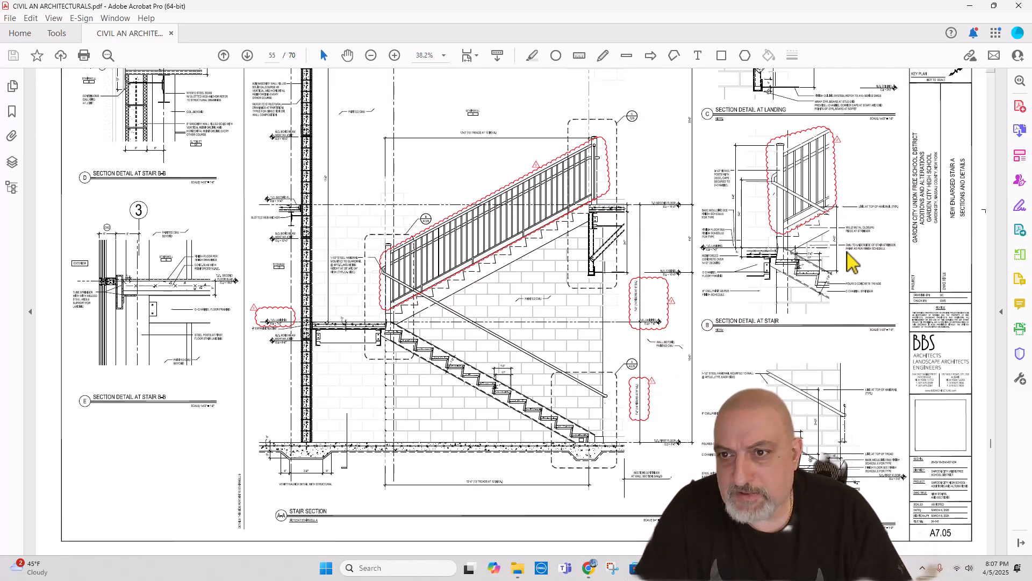
scroll(855, 262, up, 1)
scroll(852, 263, down, 3)
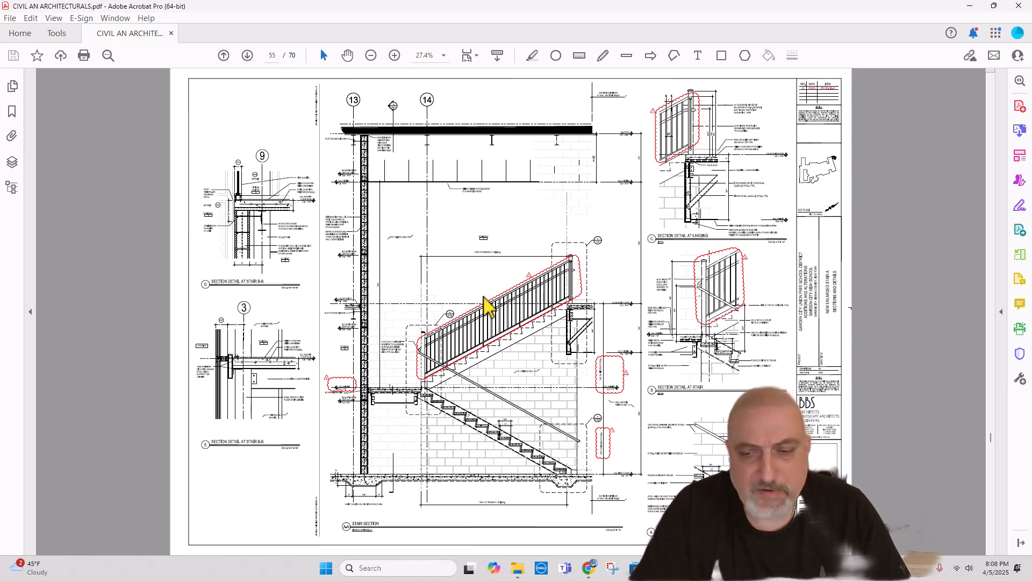
Step: Page back to page 52 of the architectural PDF and check the section references on the Enlarged Stair B first floor plan
scroll(492, 306, up, 1)
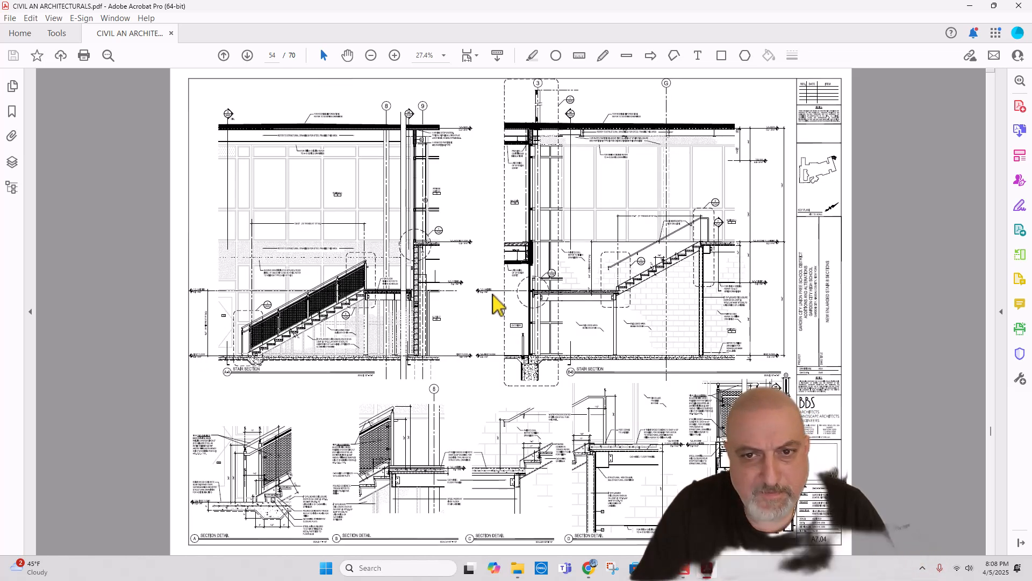
scroll(496, 304, up, 1)
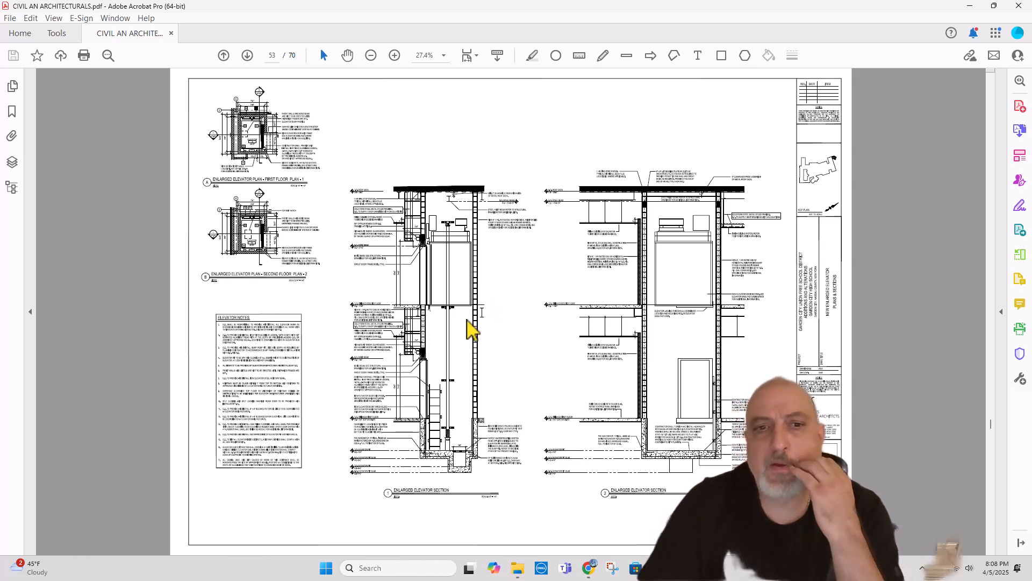
click(224, 56)
click(224, 56)
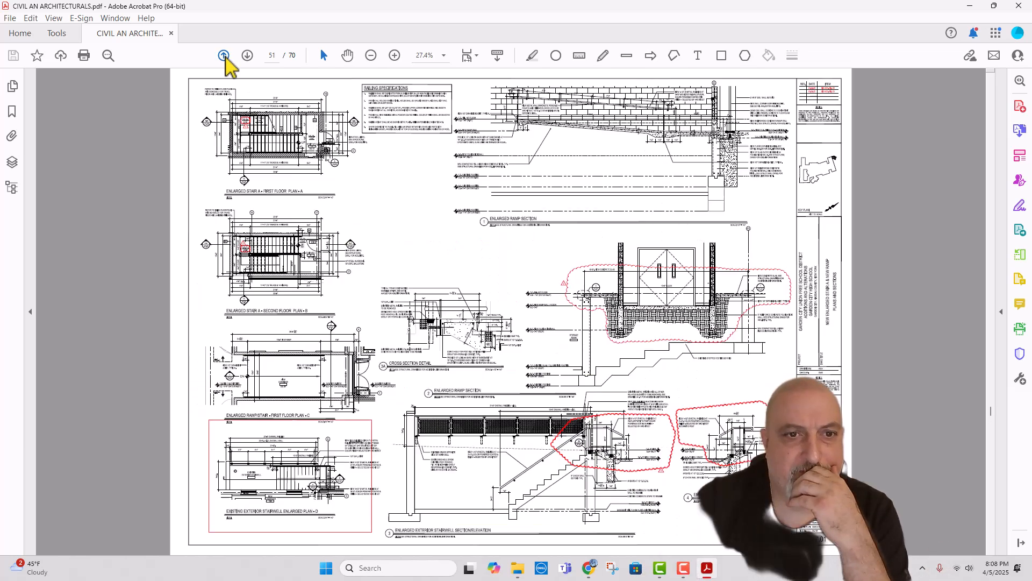
click(247, 56)
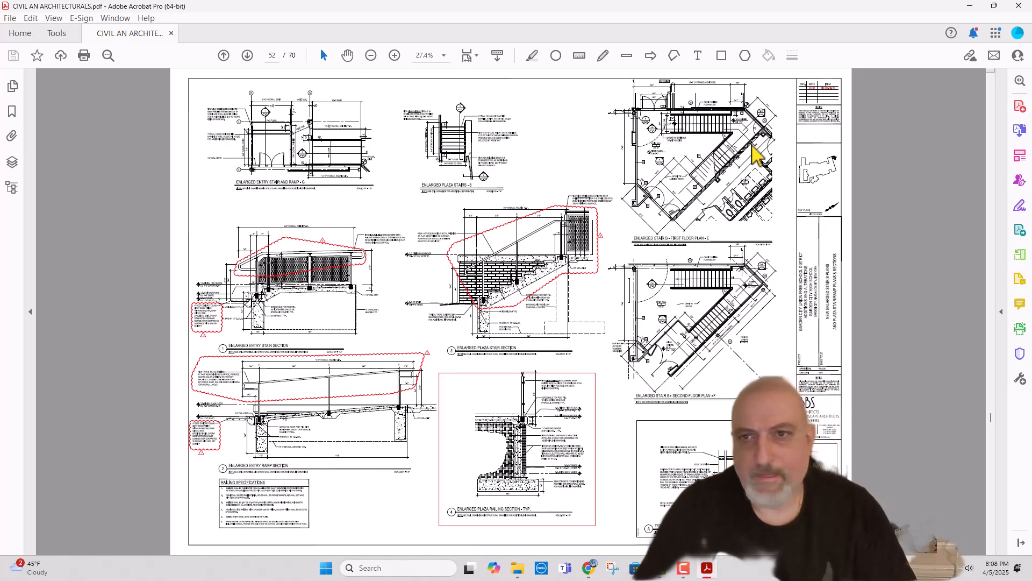
scroll(714, 120, up, 2)
scroll(763, 143, up, 1)
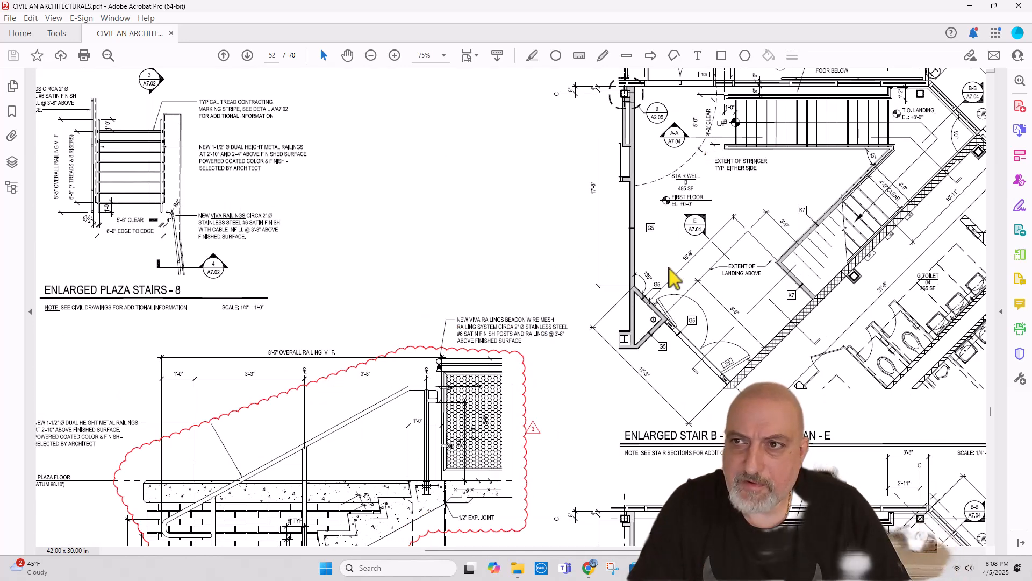
scroll(585, 279, down, 1)
scroll(580, 272, down, 1)
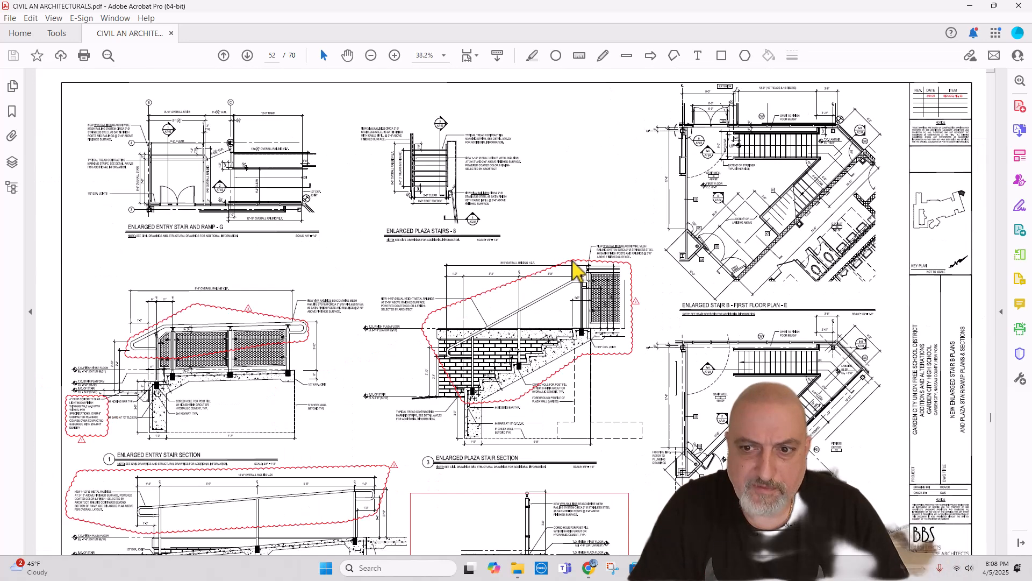
Step: Check the Stair B treads in stair section B-B on page 54 and switch back to Haqq Takeoff
scroll(560, 257, down, 4)
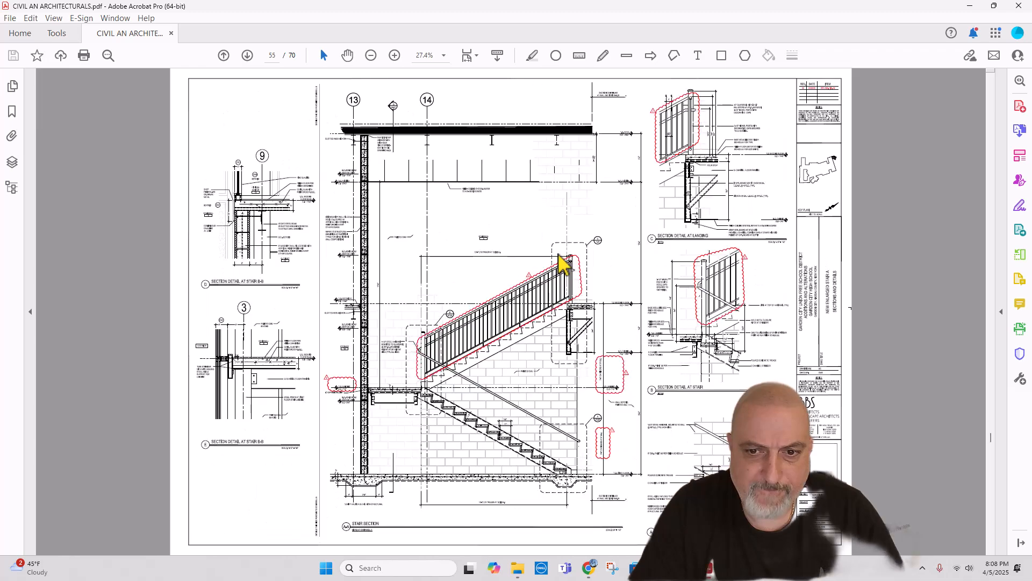
scroll(559, 257, up, 1)
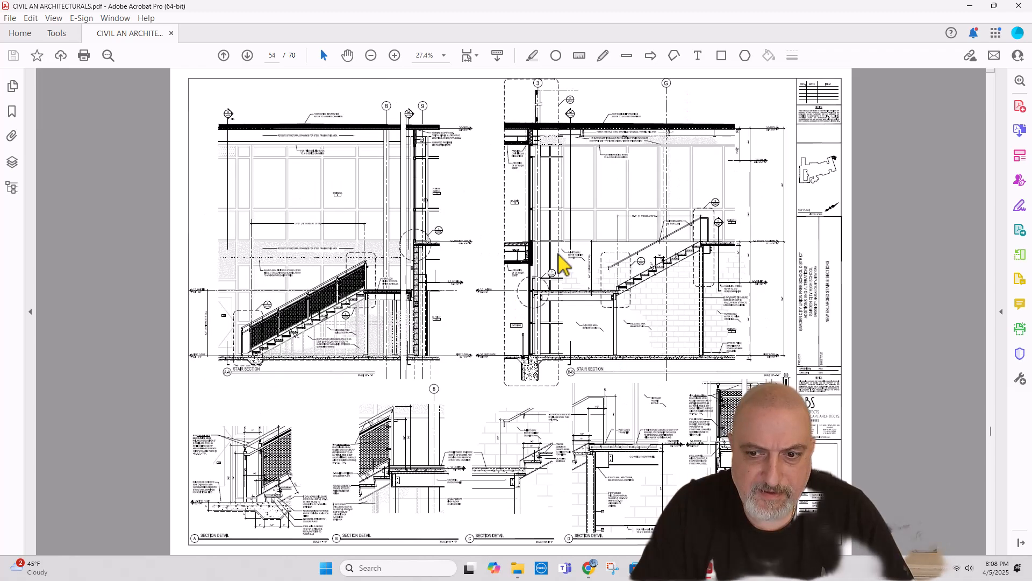
scroll(627, 283, up, 3)
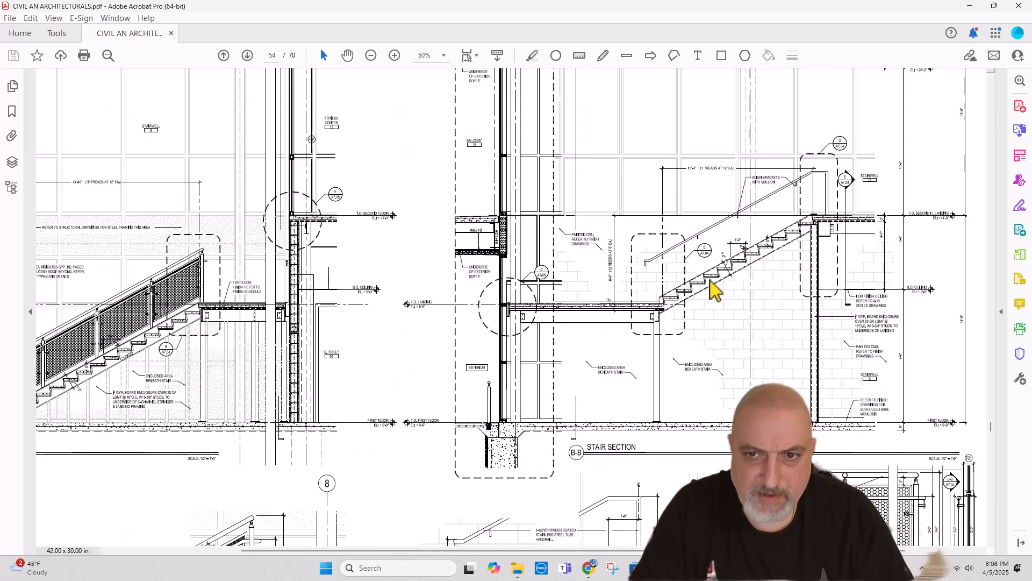
scroll(756, 257, down, 3)
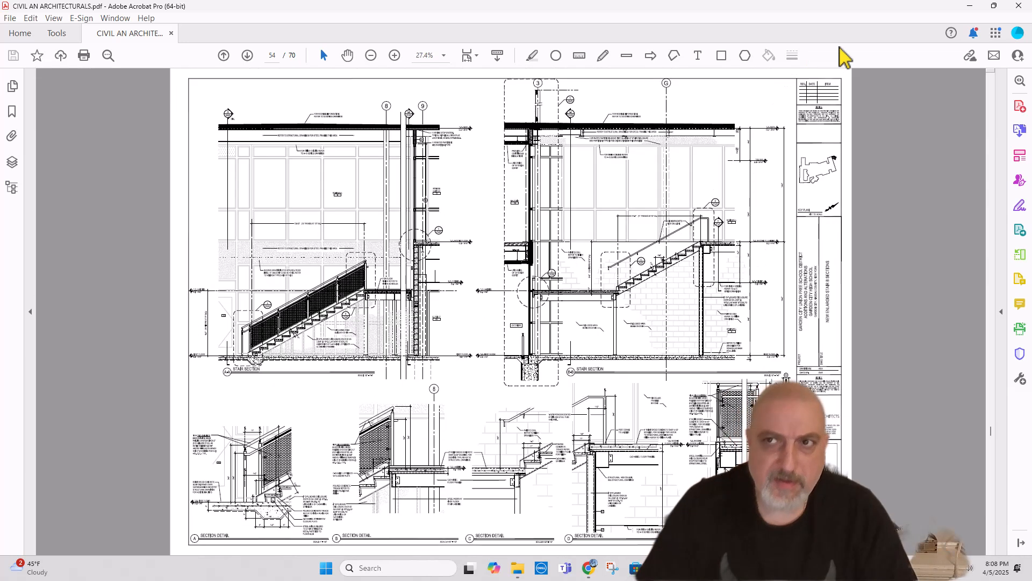
click(589, 569)
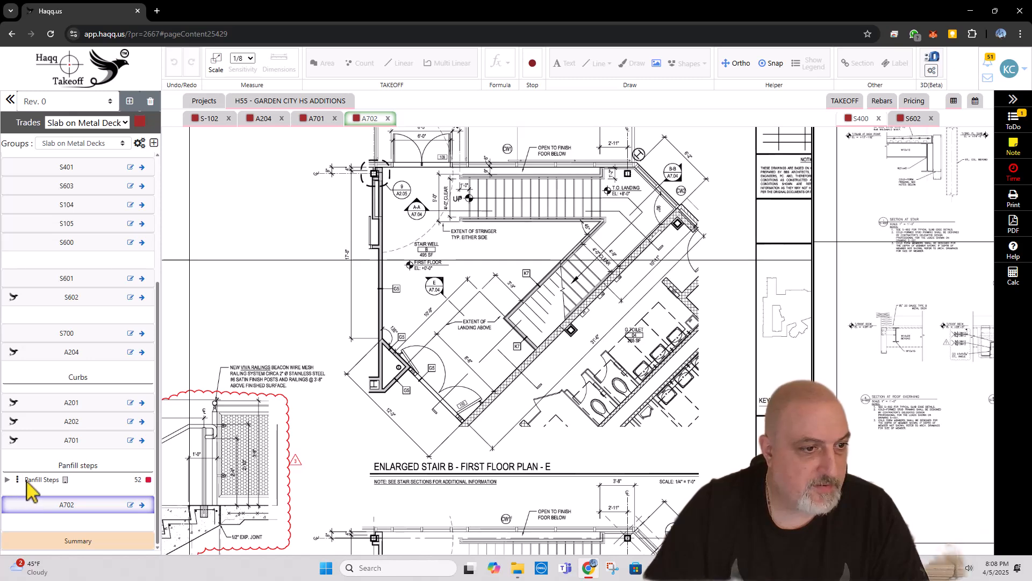
click(216, 63)
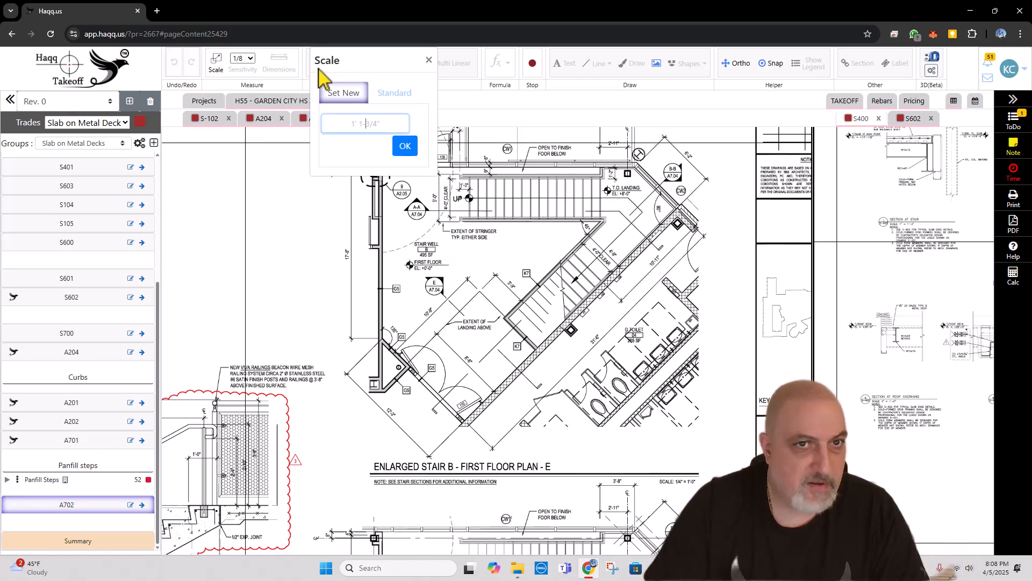
click(395, 93)
click(360, 246)
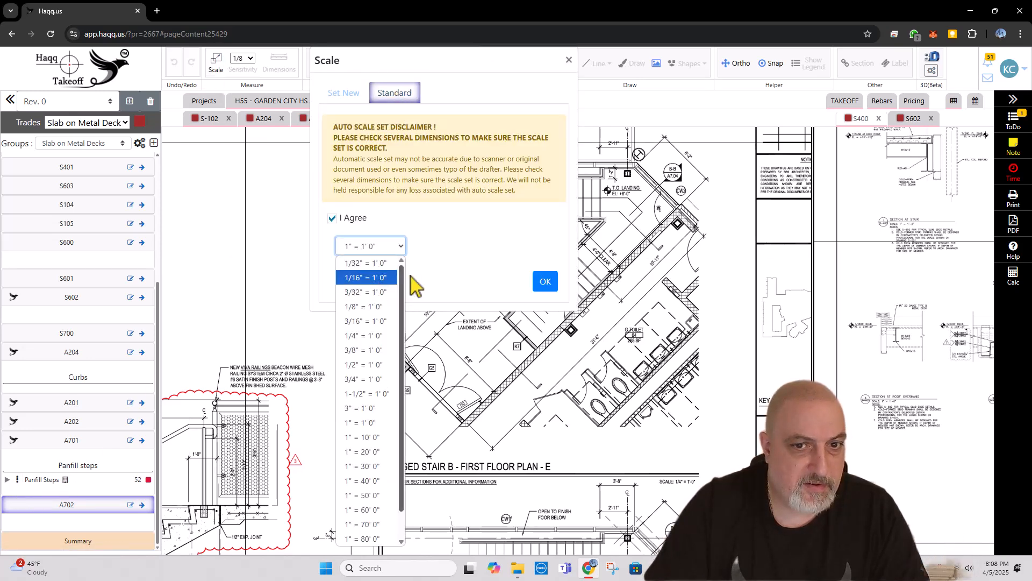
click(546, 93)
click(569, 60)
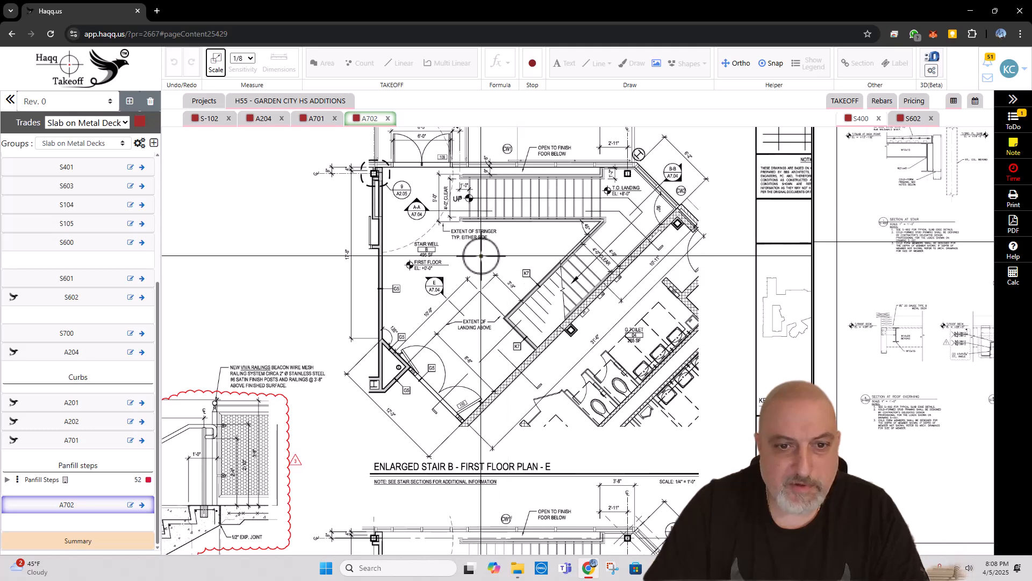
Step: Check the scale noted under the Stair B first floor plan and set sheet A702 to the standard scale 1/4" = 1' 0"
scroll(581, 236, up, 2)
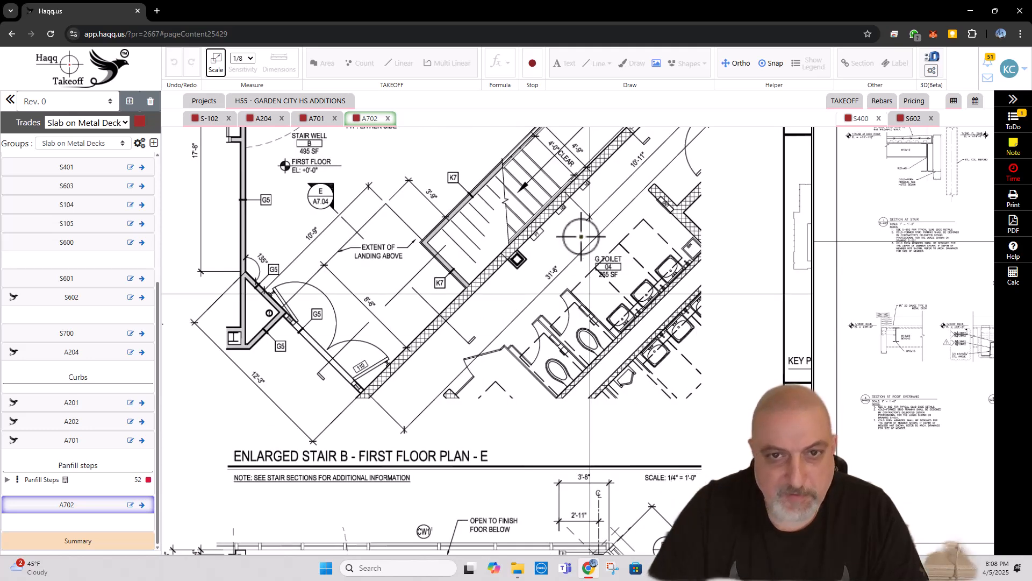
click(216, 63)
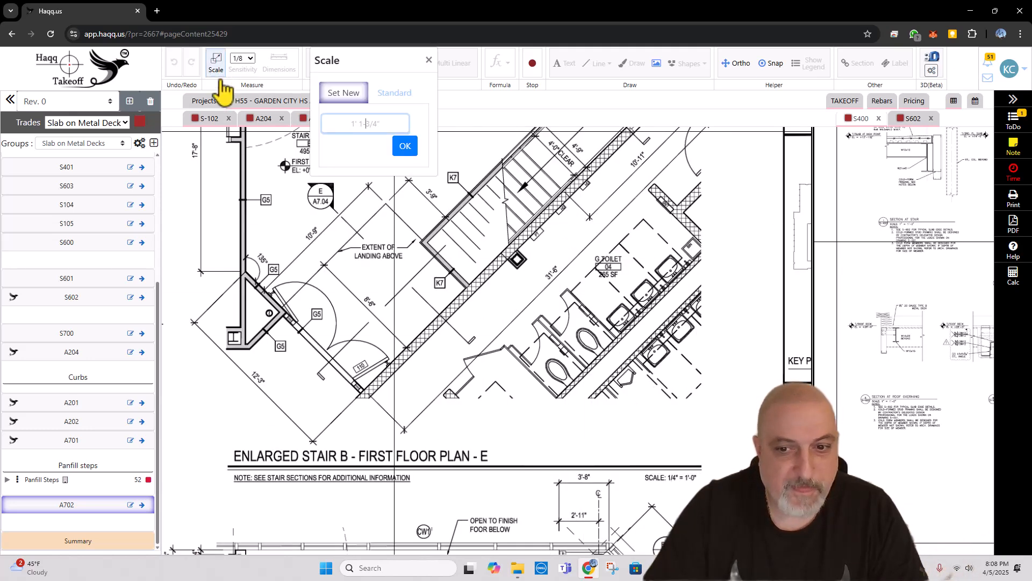
click(394, 96)
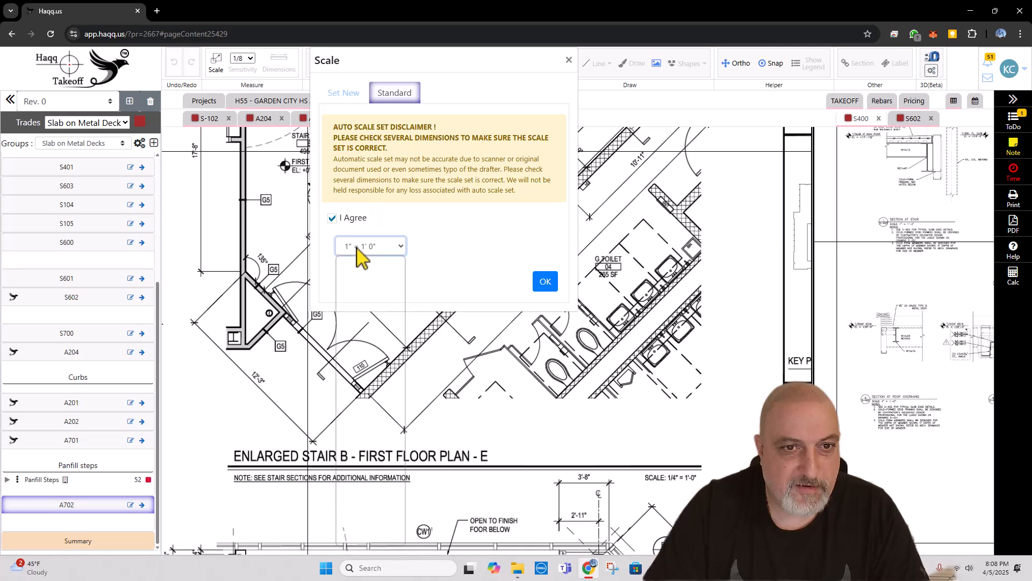
click(360, 336)
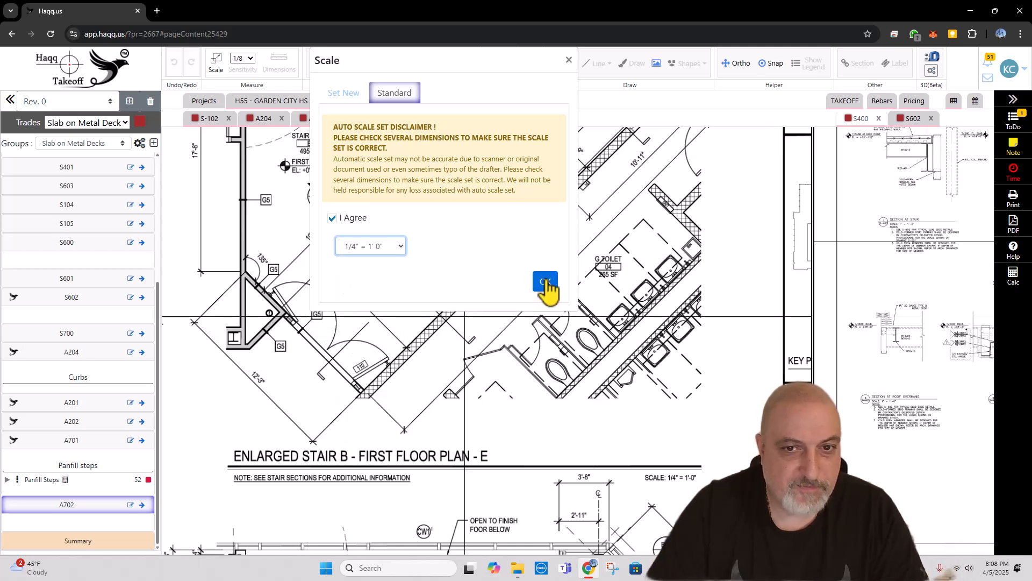
click(545, 281)
scroll(442, 231, up, 5)
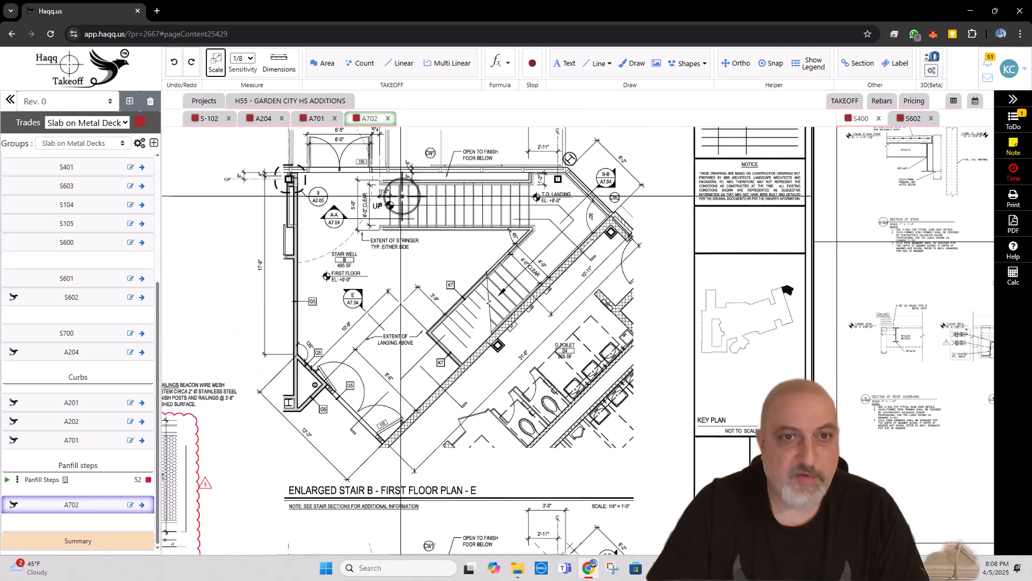
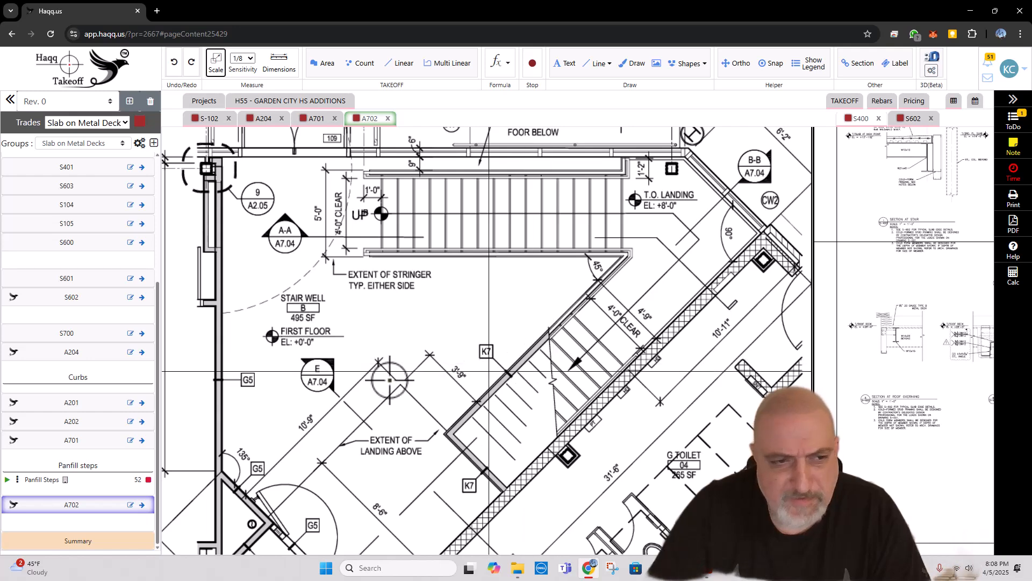
Step: Resume the Panfill Steps count on sheet A702 and mark each tread of Stair B's horizontal flight, from UP to the landing
click(7, 479)
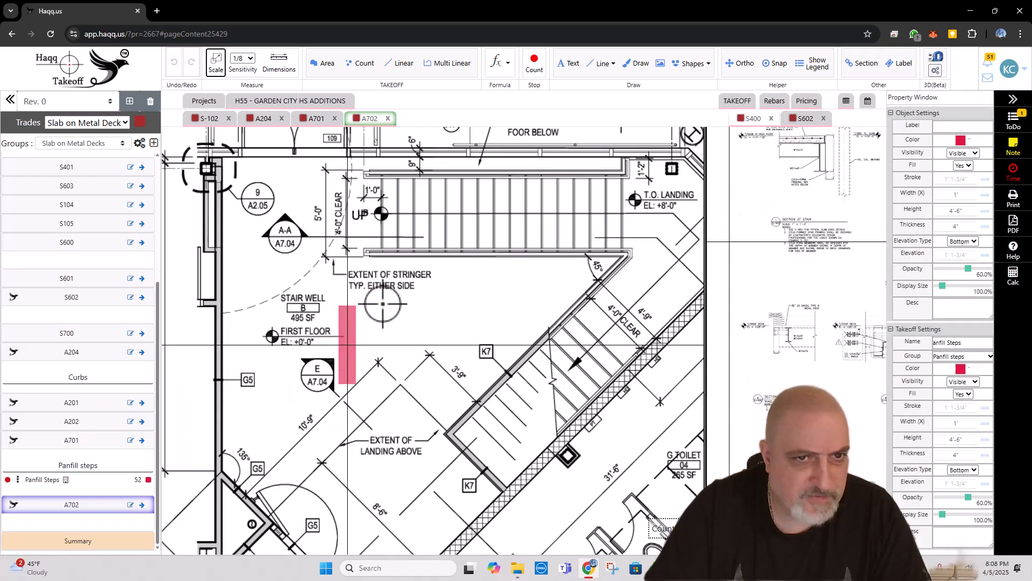
click(389, 214)
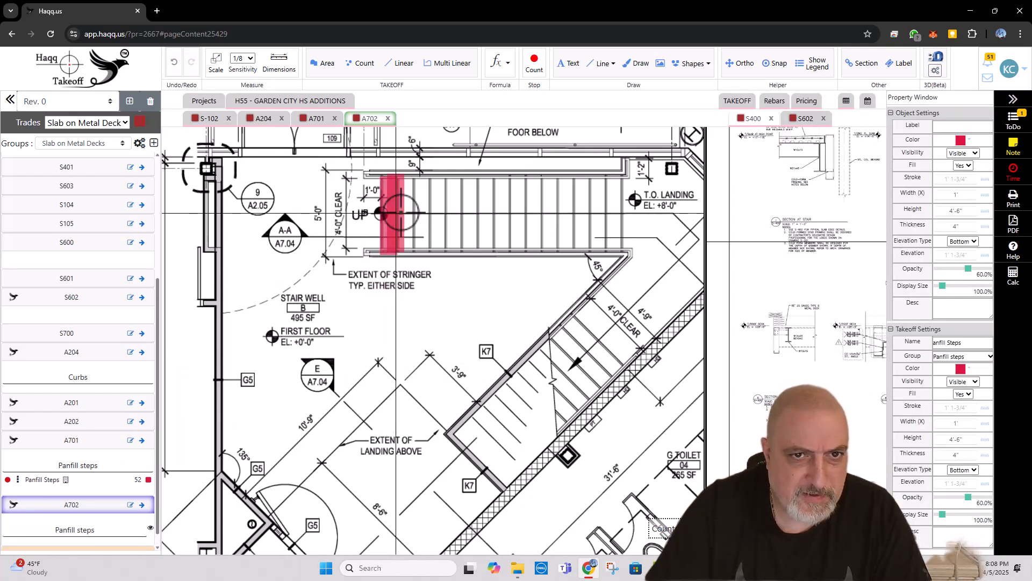
click(406, 216)
click(422, 216)
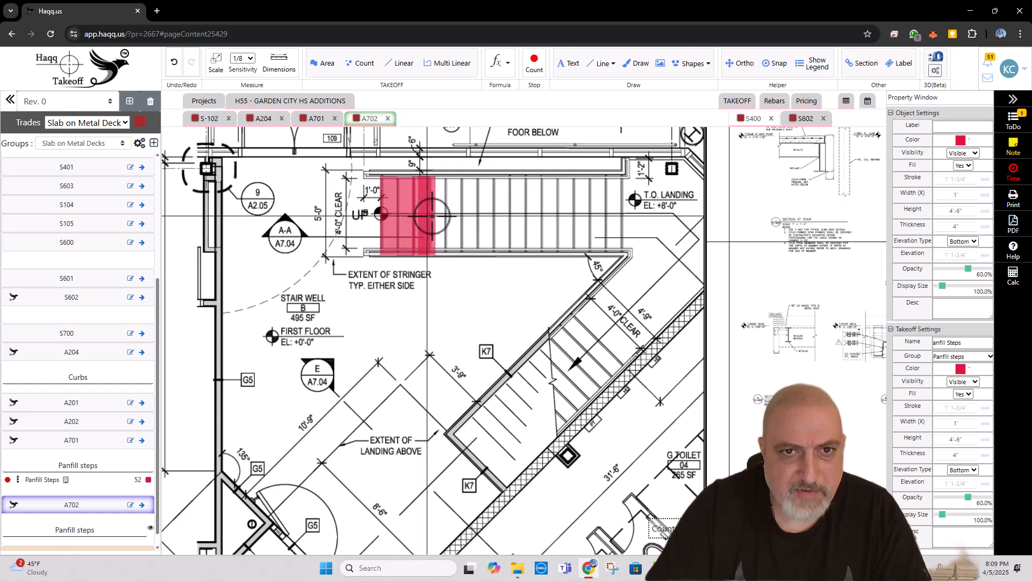
click(439, 217)
click(455, 217)
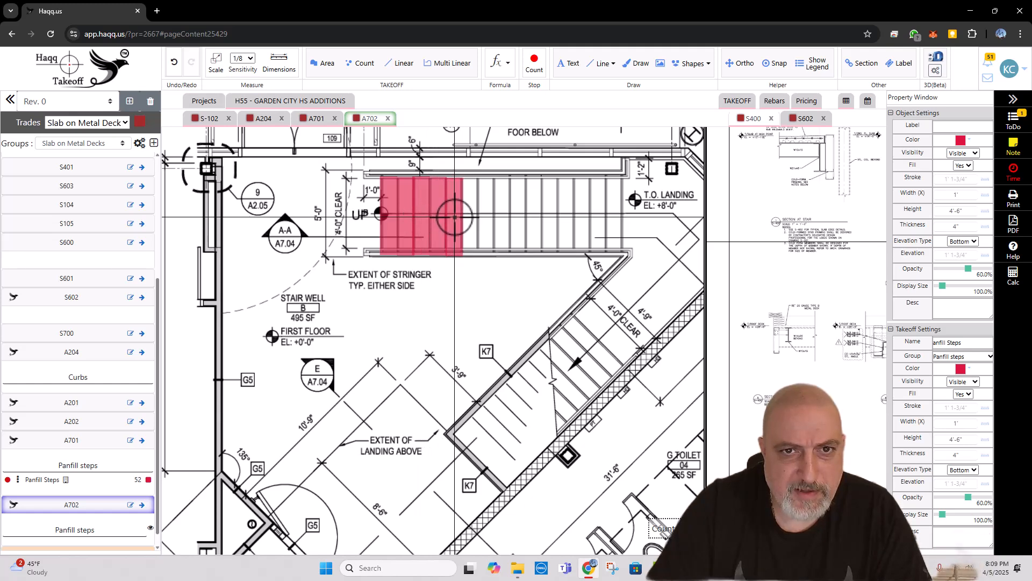
click(472, 216)
click(487, 216)
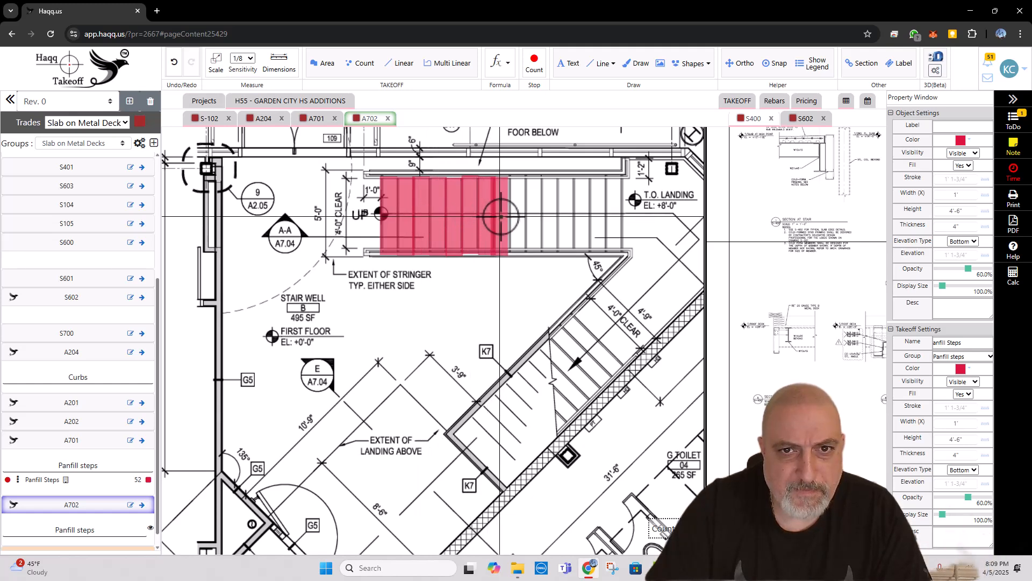
click(505, 216)
click(521, 214)
click(537, 215)
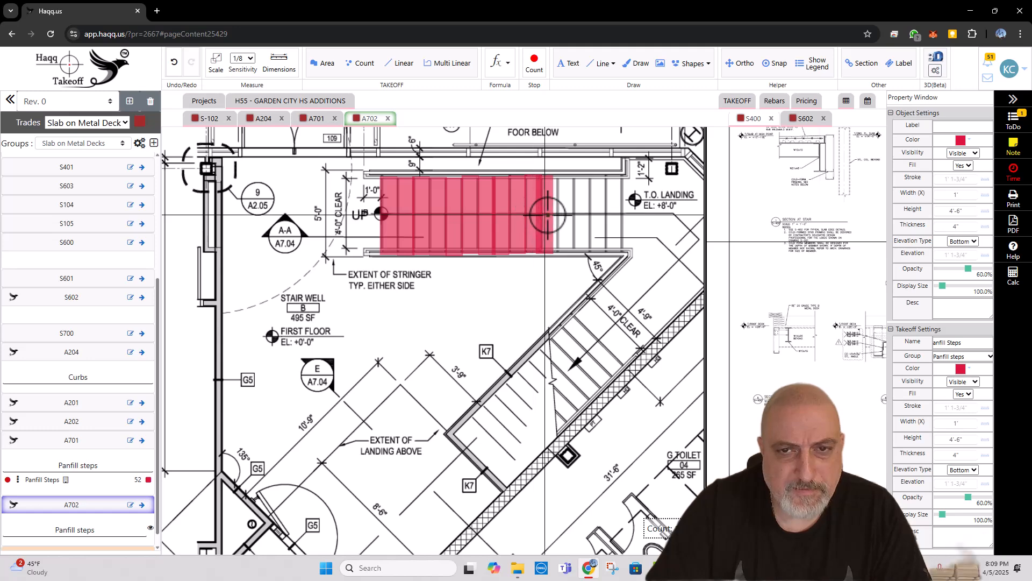
click(553, 216)
click(569, 217)
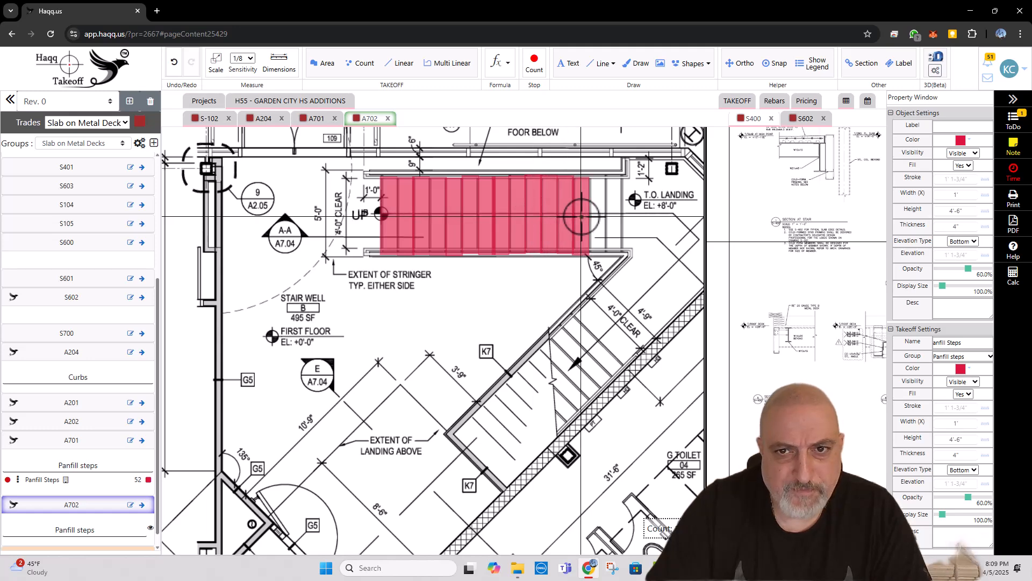
click(585, 216)
click(601, 228)
Step: Switch to the architectural PDF in Acrobat and examine the treads and risers in stair sections A-A and B-B
scroll(334, 280, down, 3)
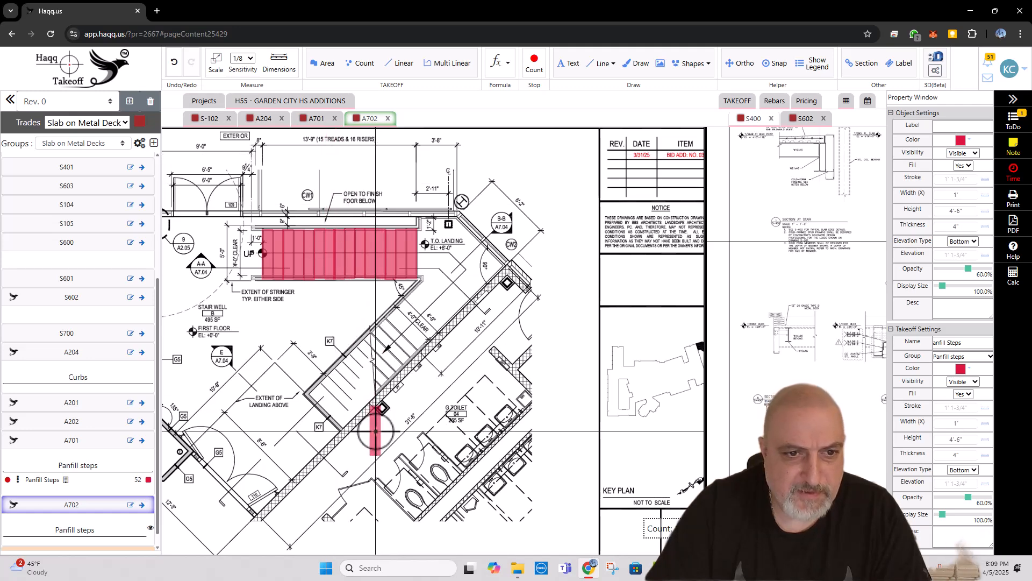
scroll(371, 414, up, 2)
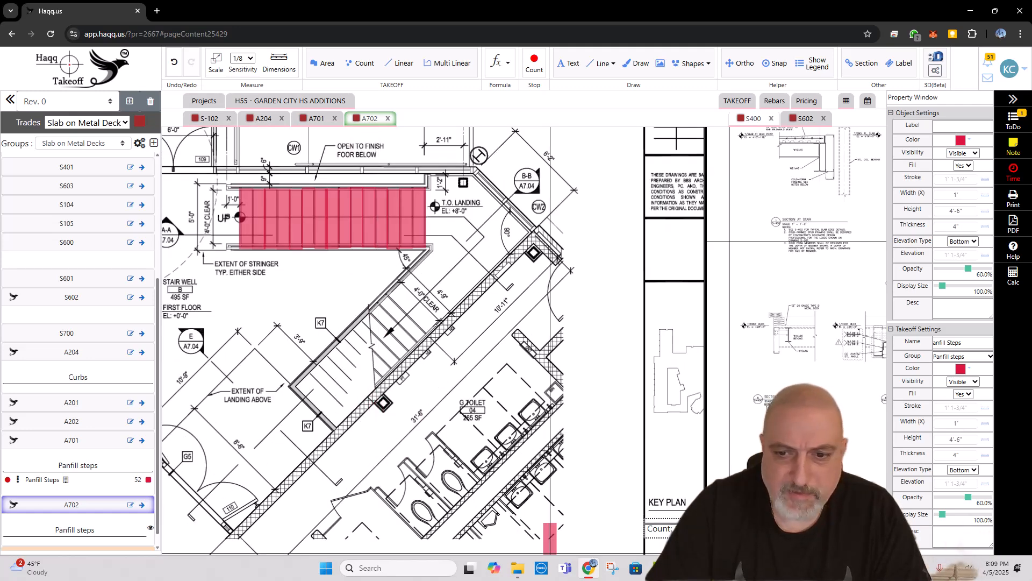
key(alt+Tab)
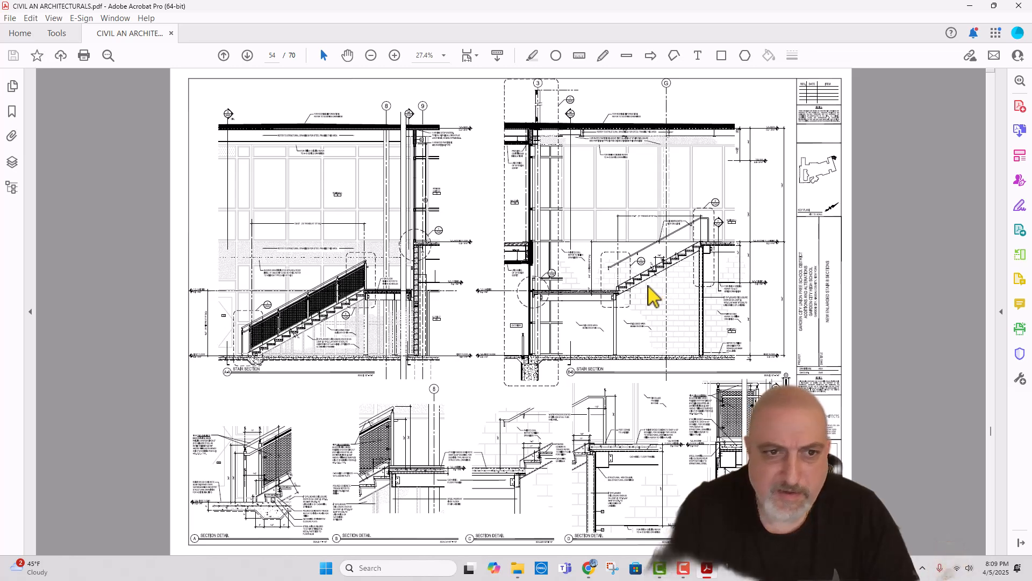
scroll(283, 312, up, 3)
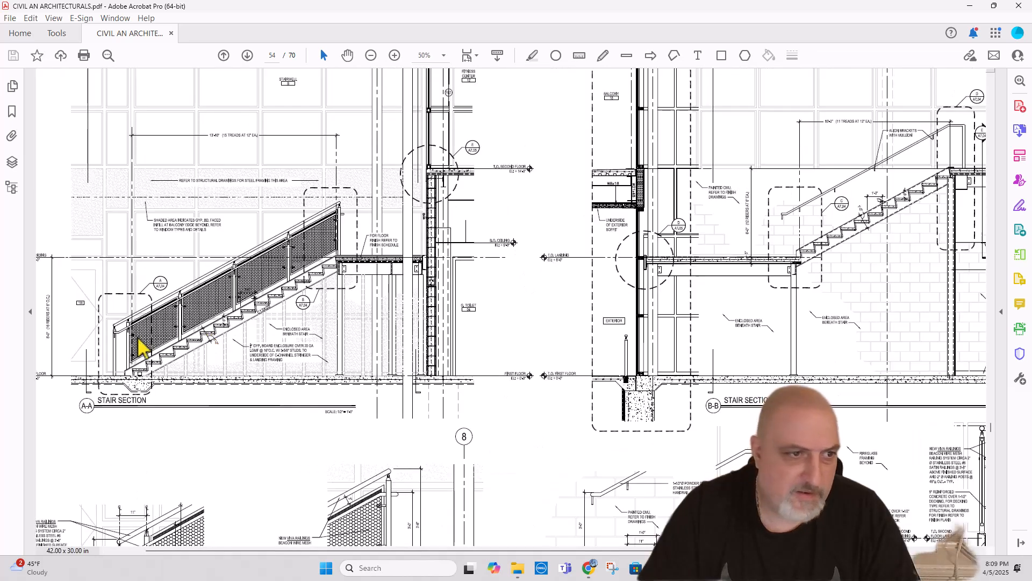
scroll(47, 352, up, 1)
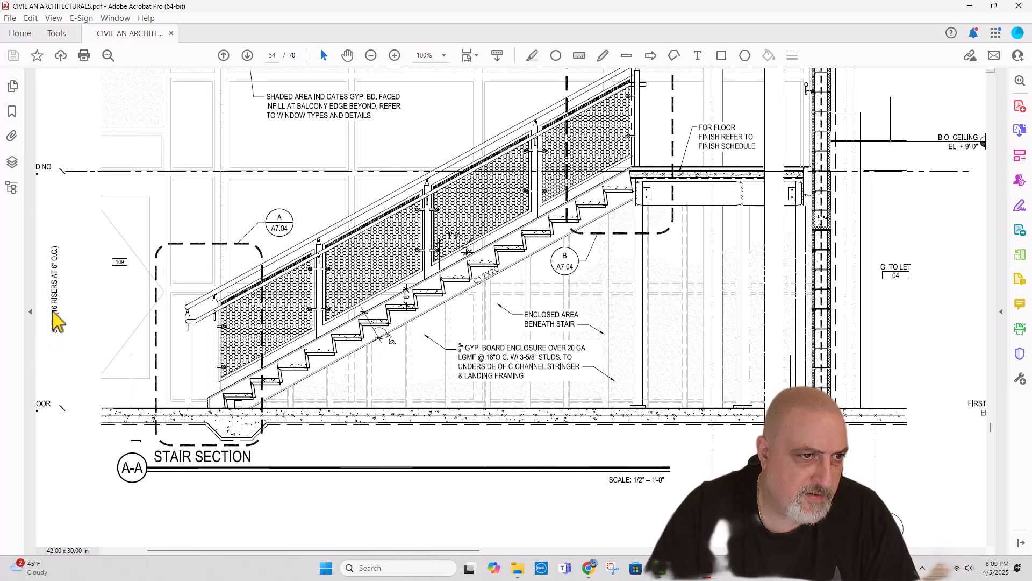
scroll(54, 316, down, 3)
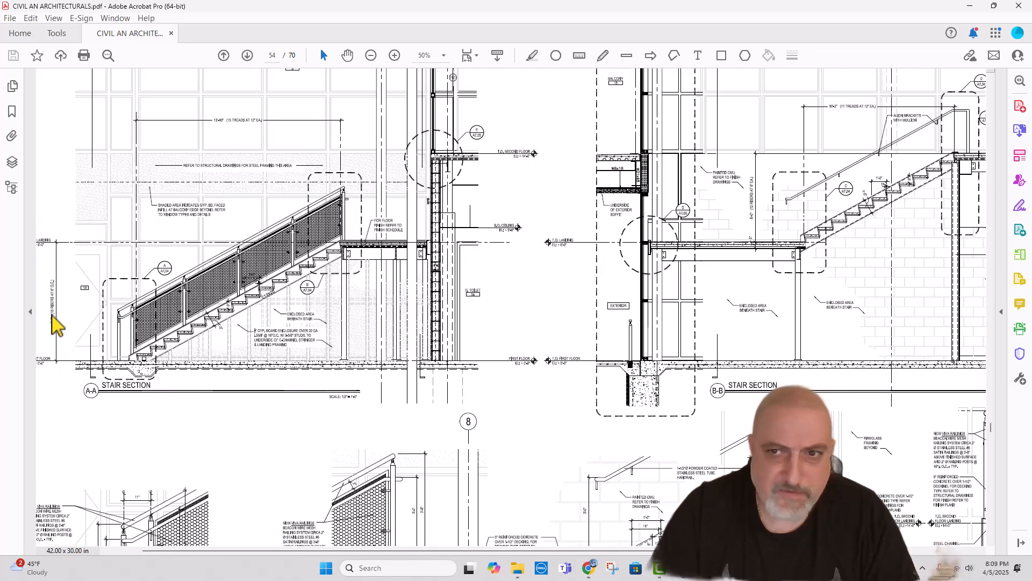
scroll(661, 268, up, 2)
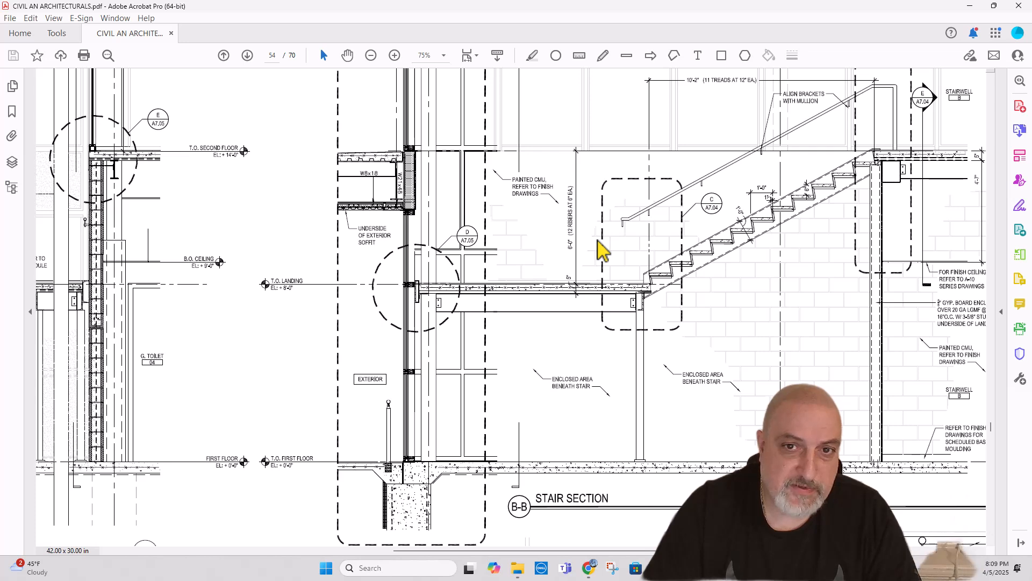
scroll(653, 173, down, 1)
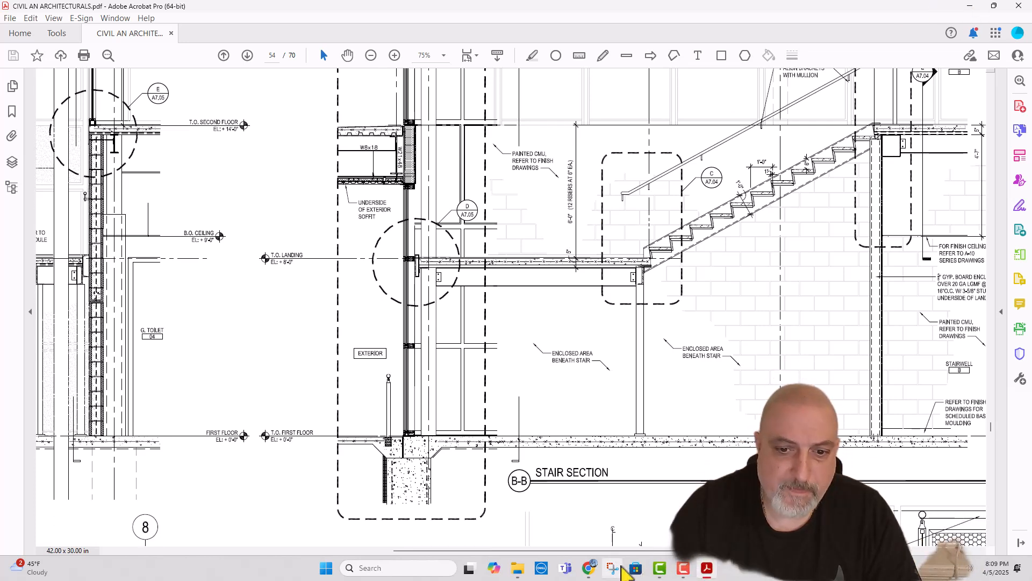
Step: Switch back to the Haqq takeoff and mark the upper treads of Stair B's diagonal flight with Panfill Steps markers rotated to match
click(589, 568)
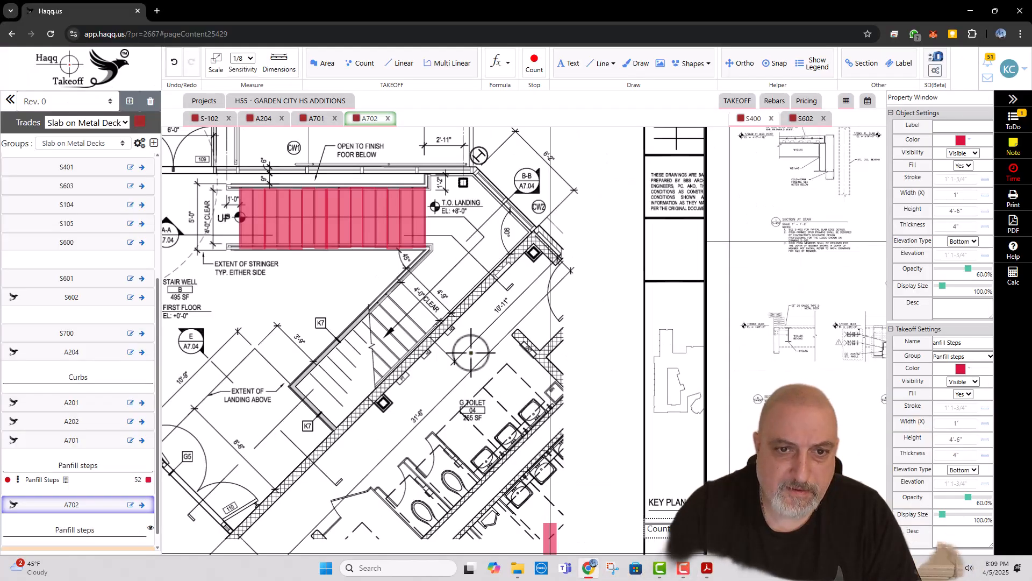
click(331, 380)
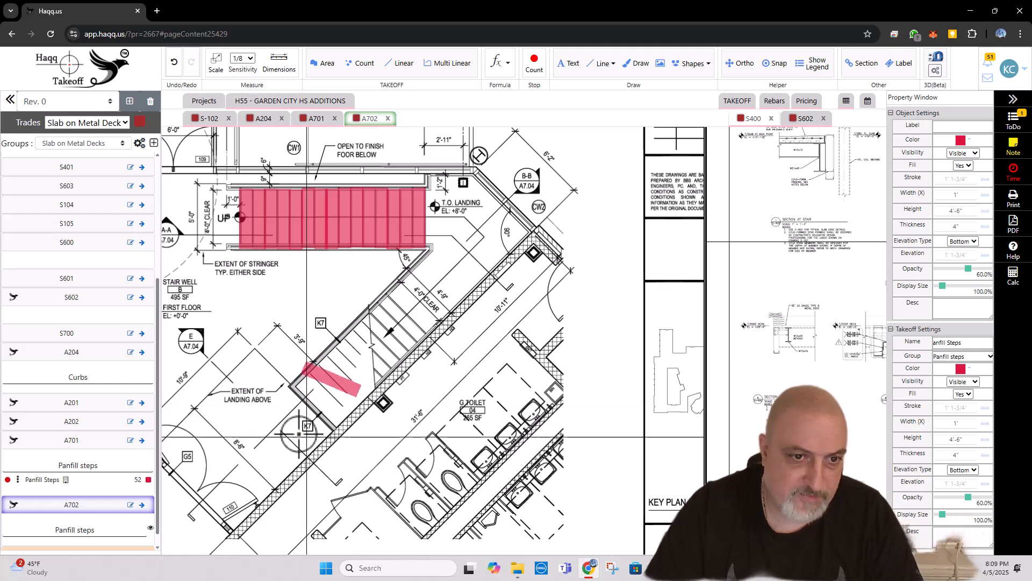
click(405, 322)
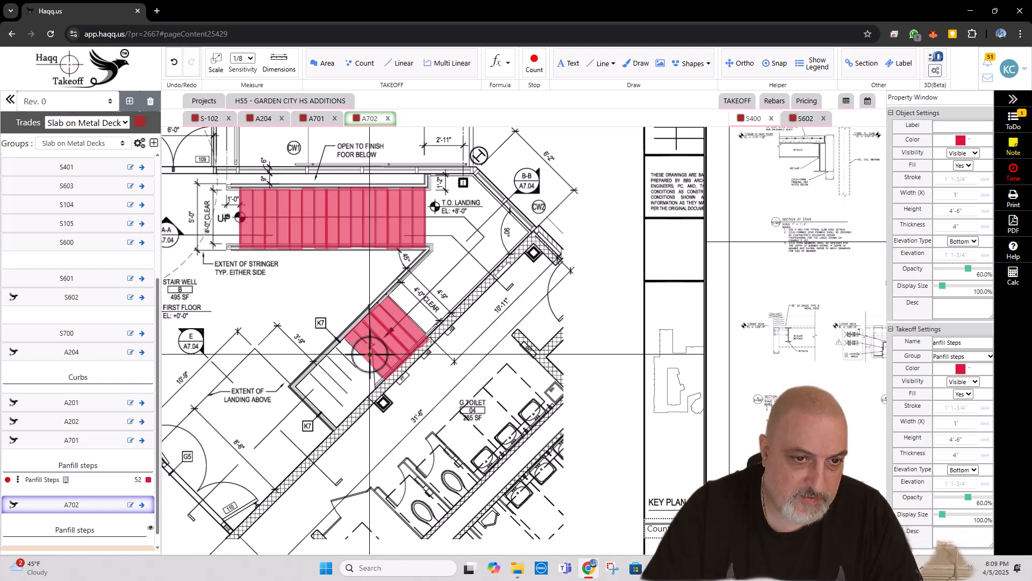
click(354, 371)
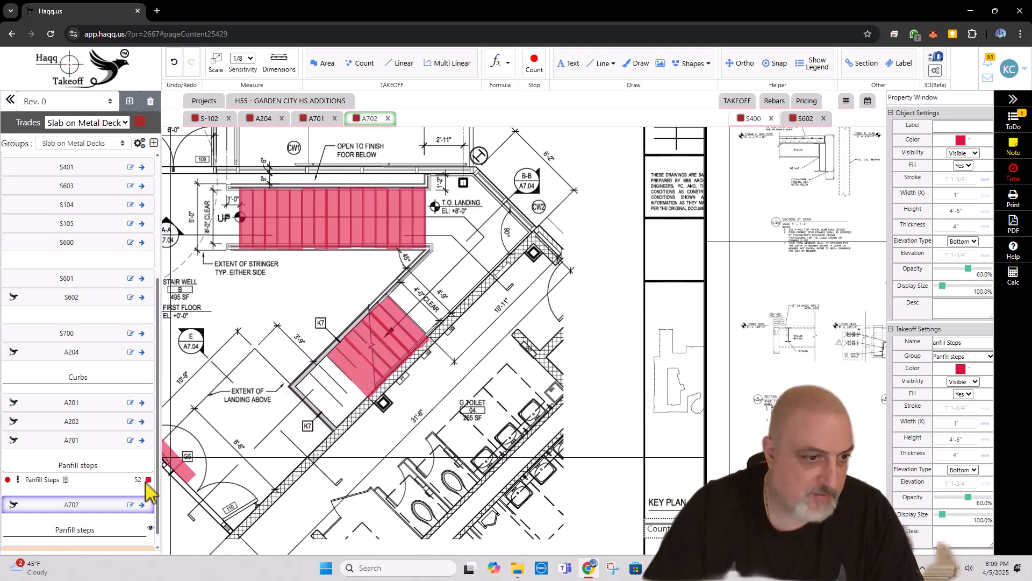
Step: Expand A702's Panfill steps group and mark the remaining lower treads of the diagonal flight, ending the count
scroll(90, 523, down, 1)
click(82, 516)
scroll(78, 515, down, 1)
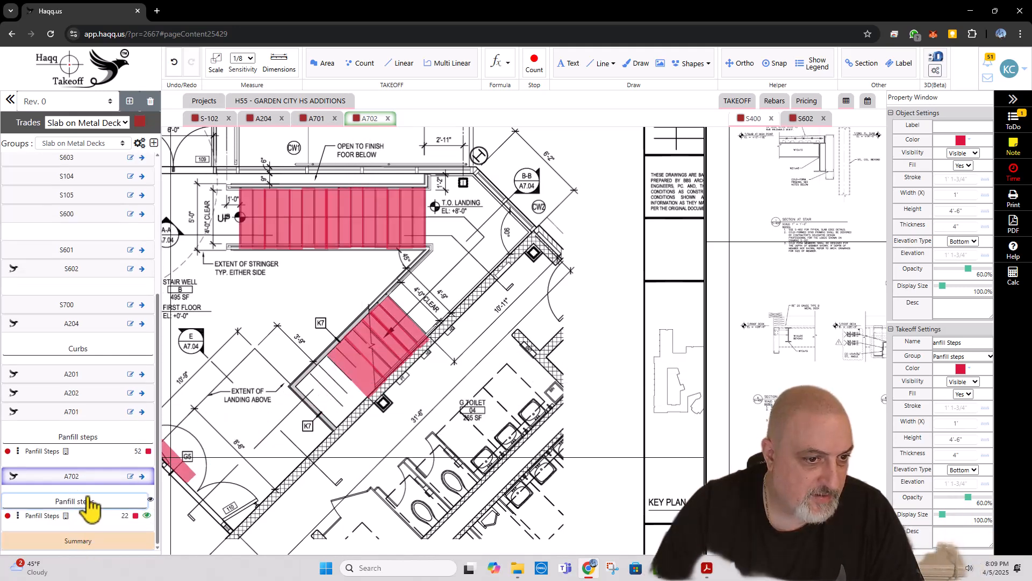
click(336, 389)
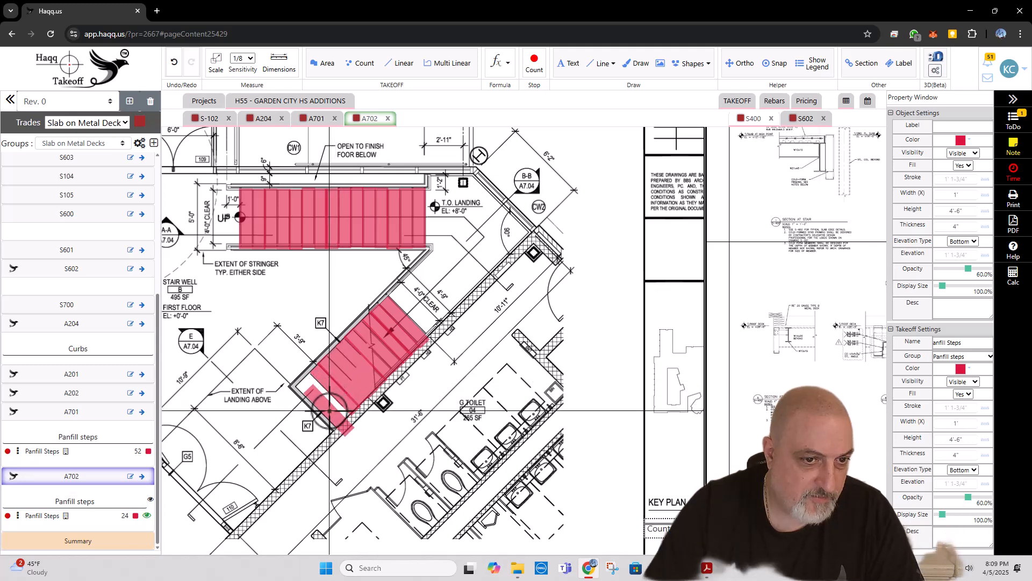
click(327, 401)
click(320, 407)
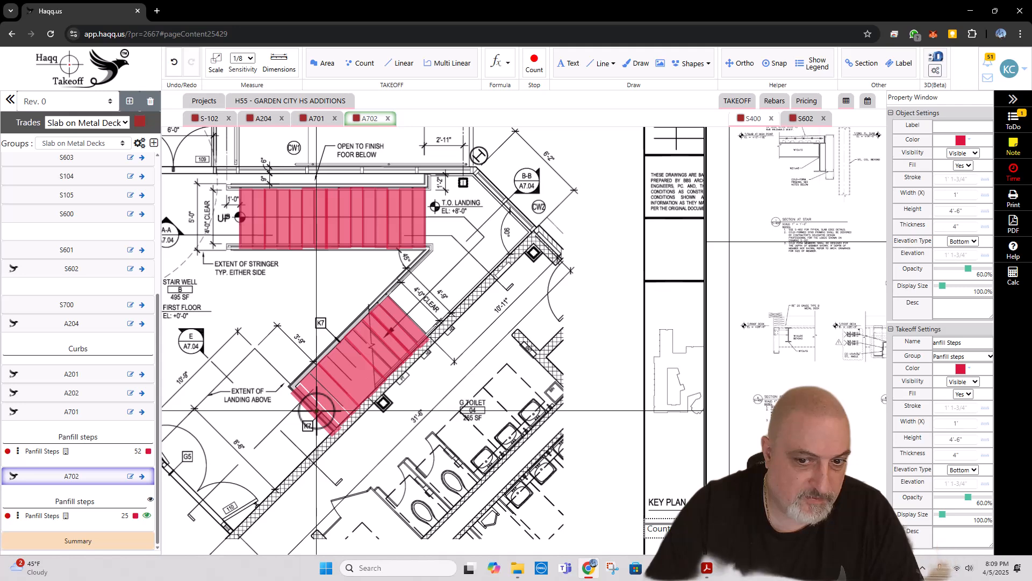
click(316, 410)
key(Escape)
Step: Open sheet S103 from the project's Slab on Metal Deck drawings and return to sheet S-102
scroll(386, 280, down, 4)
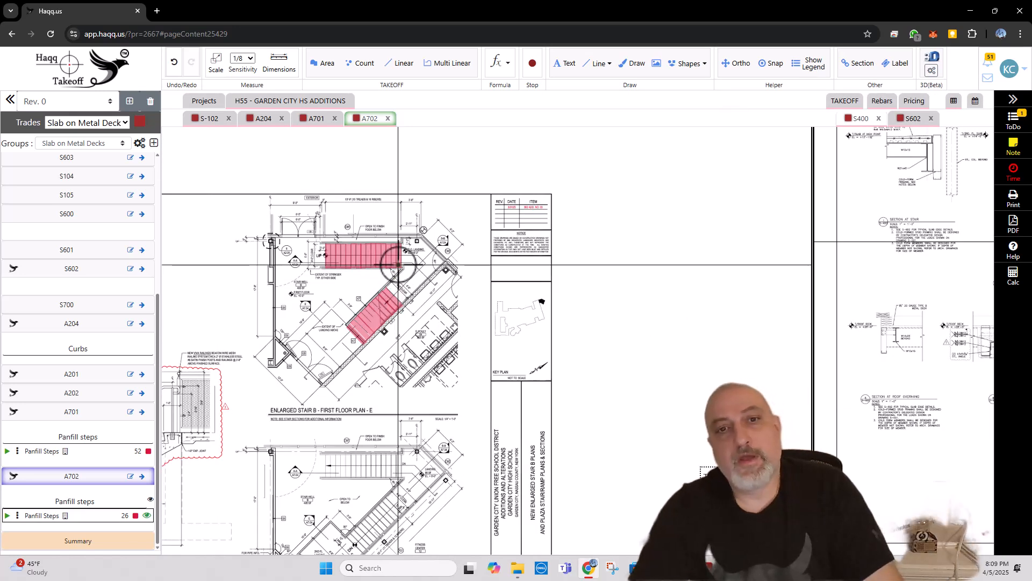
scroll(398, 265, up, 2)
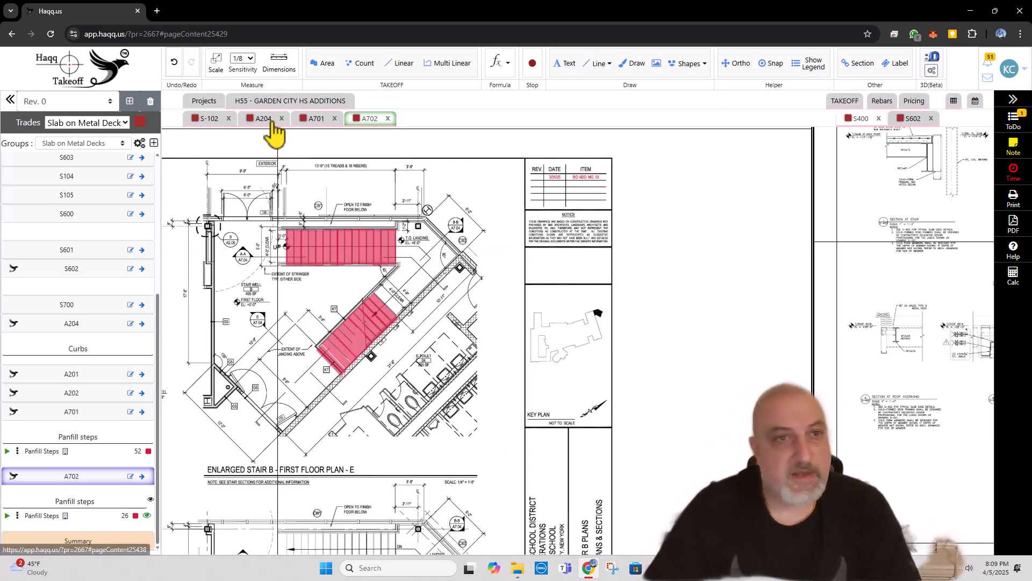
click(209, 119)
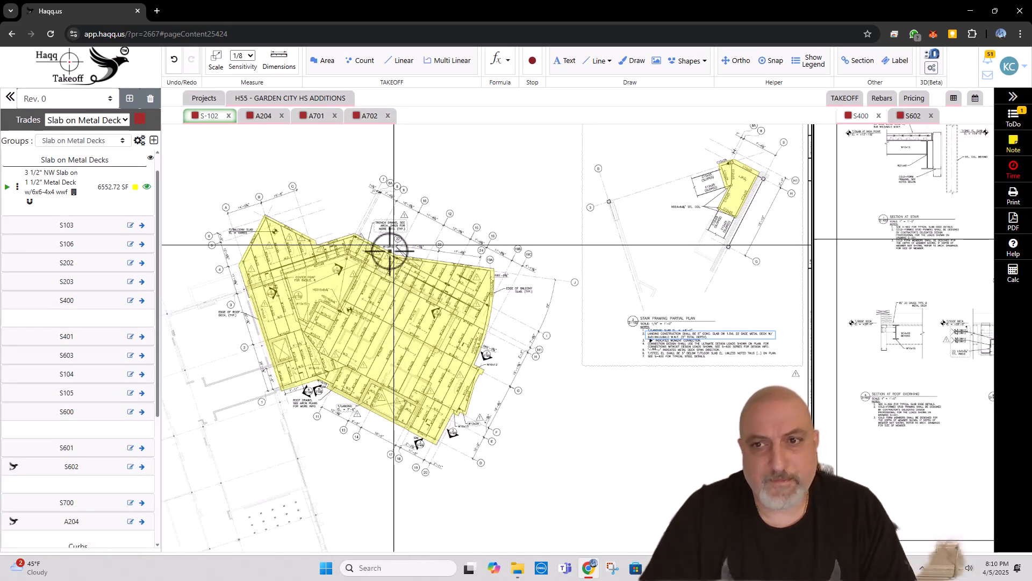
click(305, 103)
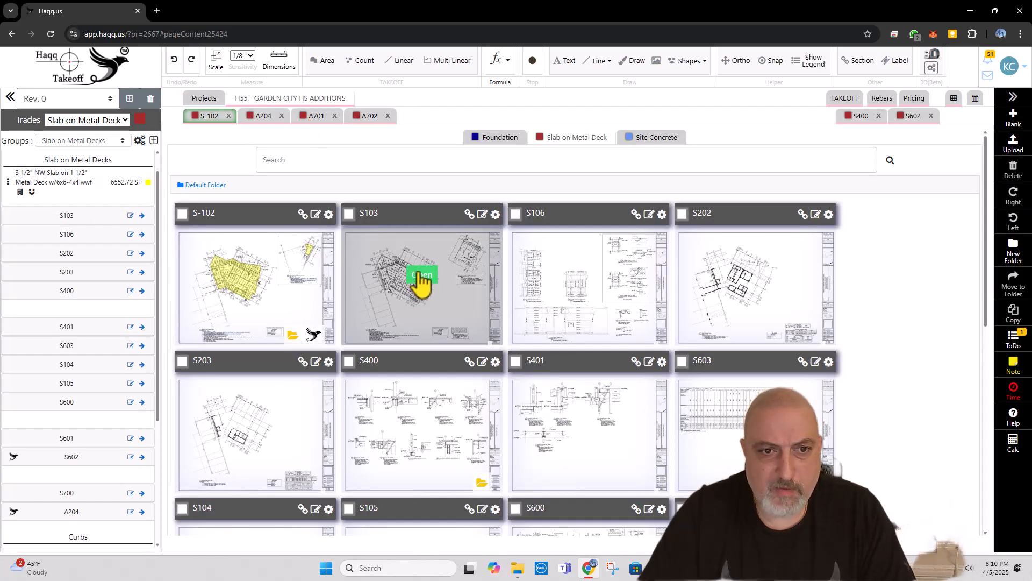
click(422, 277)
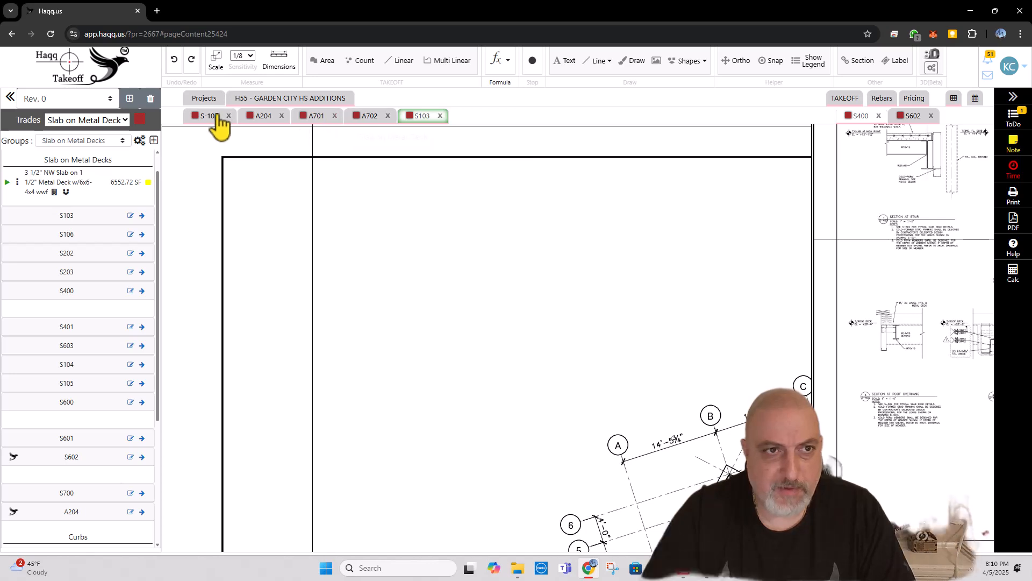
click(211, 116)
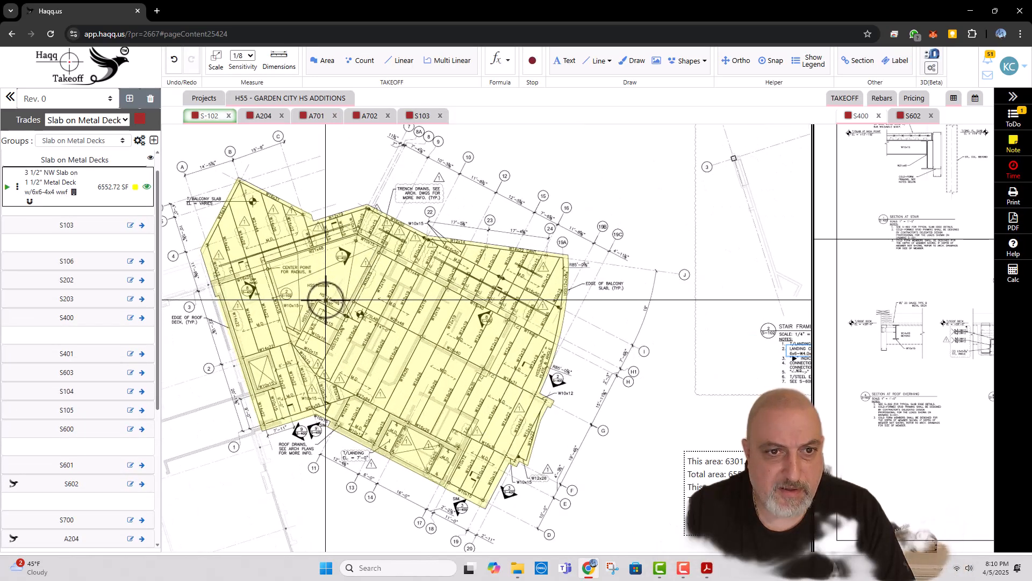
Step: Subtract the irregular opening around the radius center point from the large slab area on S-102 by tracing its corners
scroll(326, 300, up, 2)
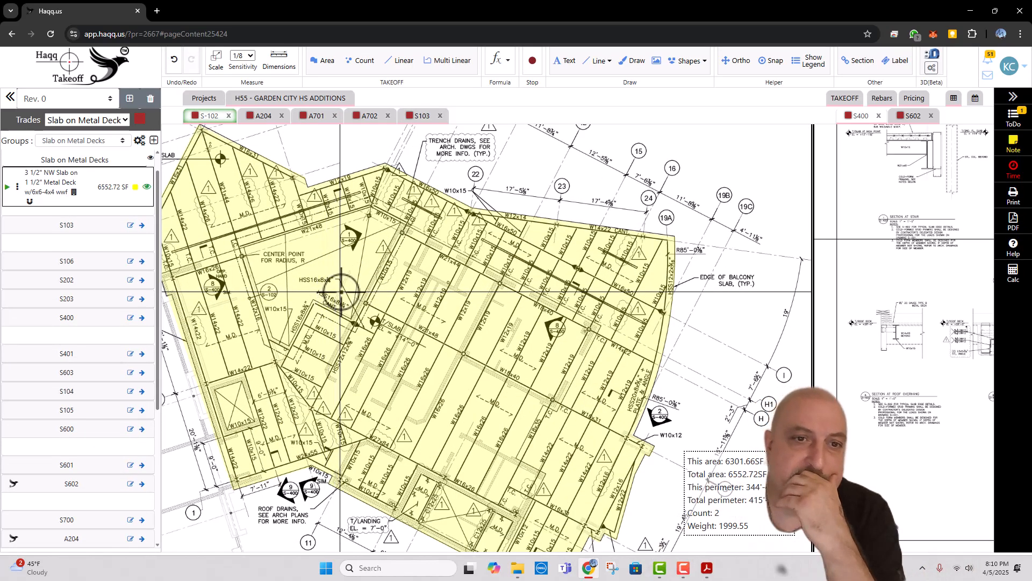
right_click(284, 293)
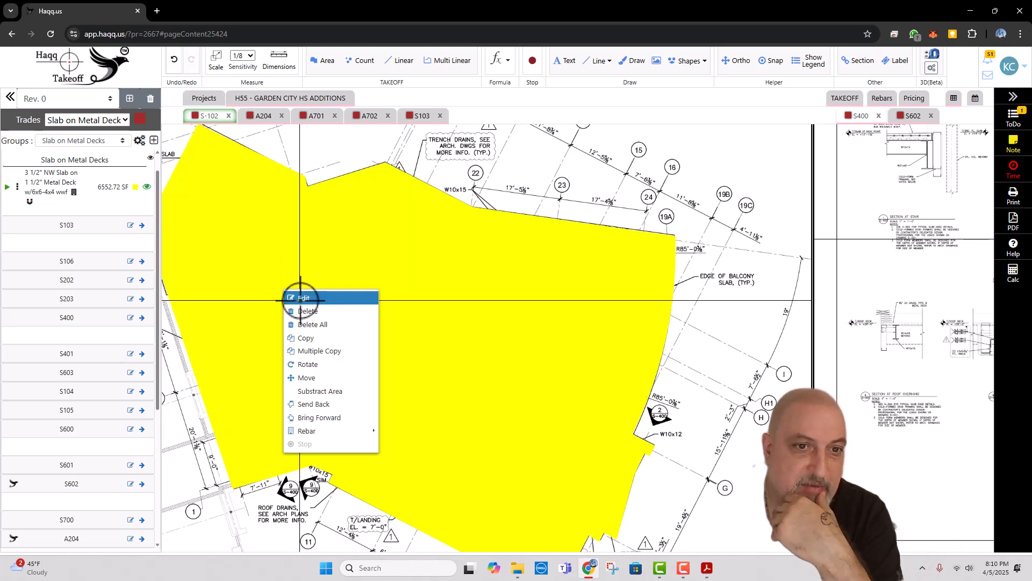
click(392, 162)
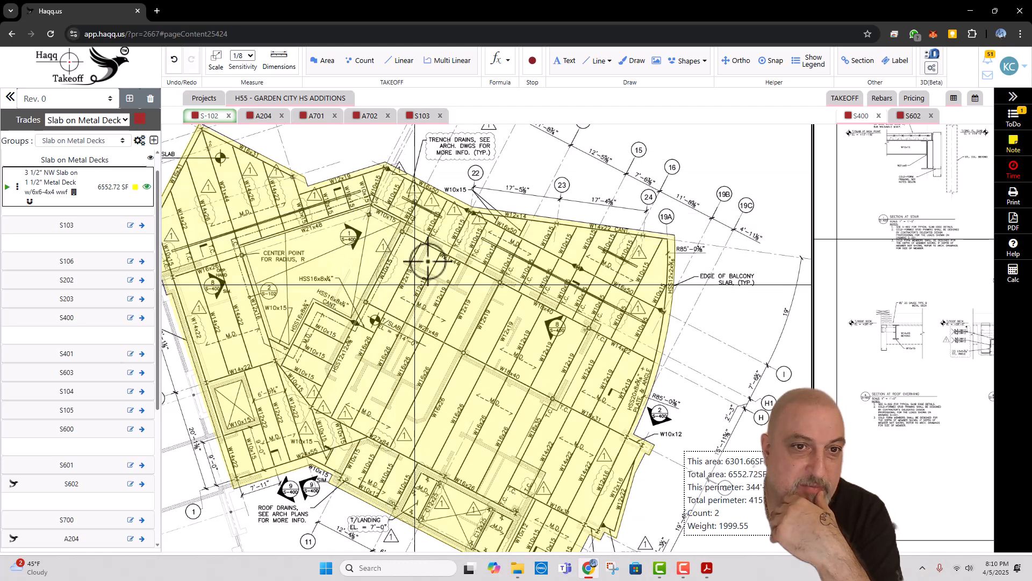
right_click(334, 265)
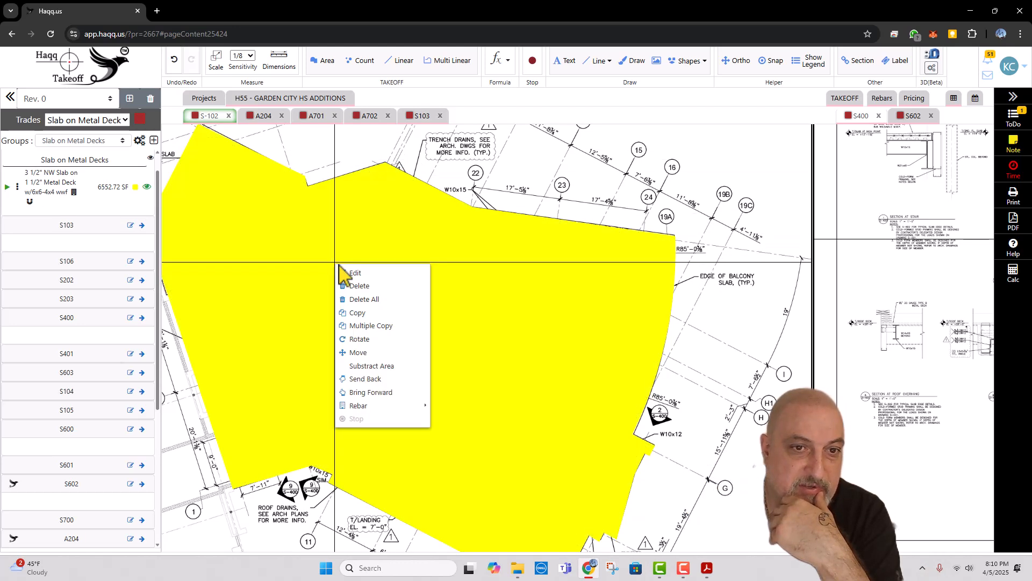
click(365, 360)
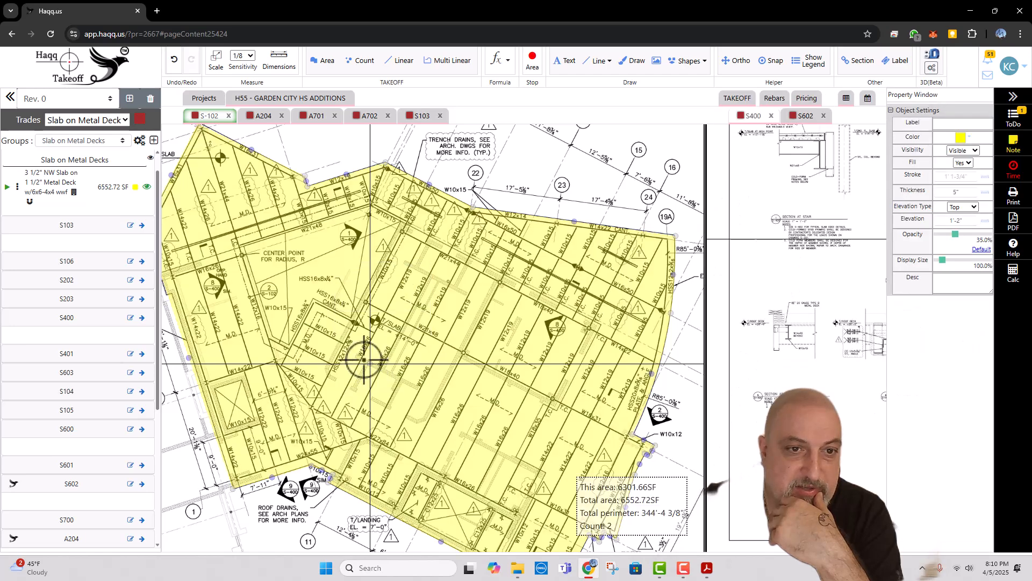
click(245, 247)
click(371, 205)
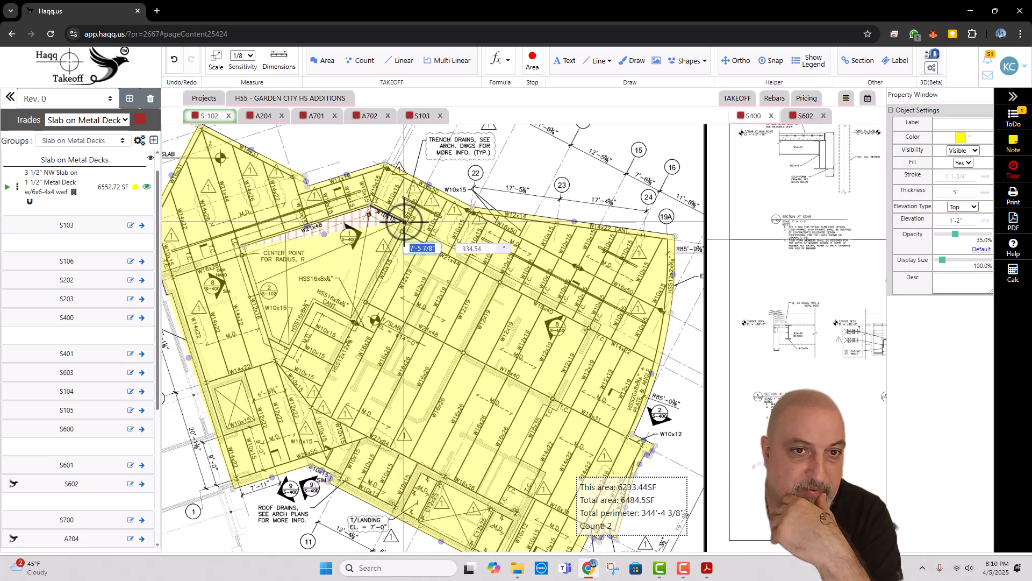
click(401, 221)
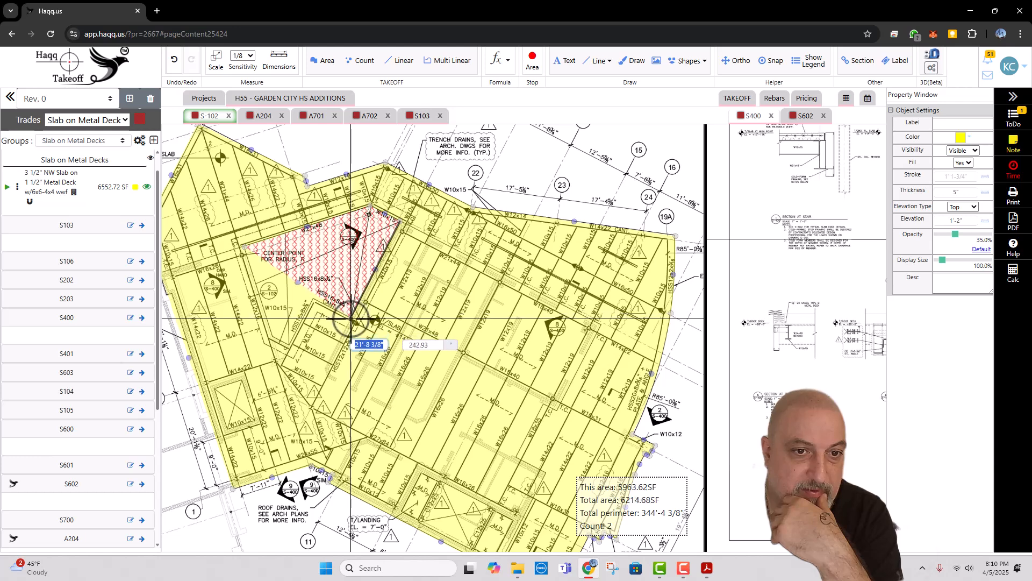
click(352, 316)
click(314, 298)
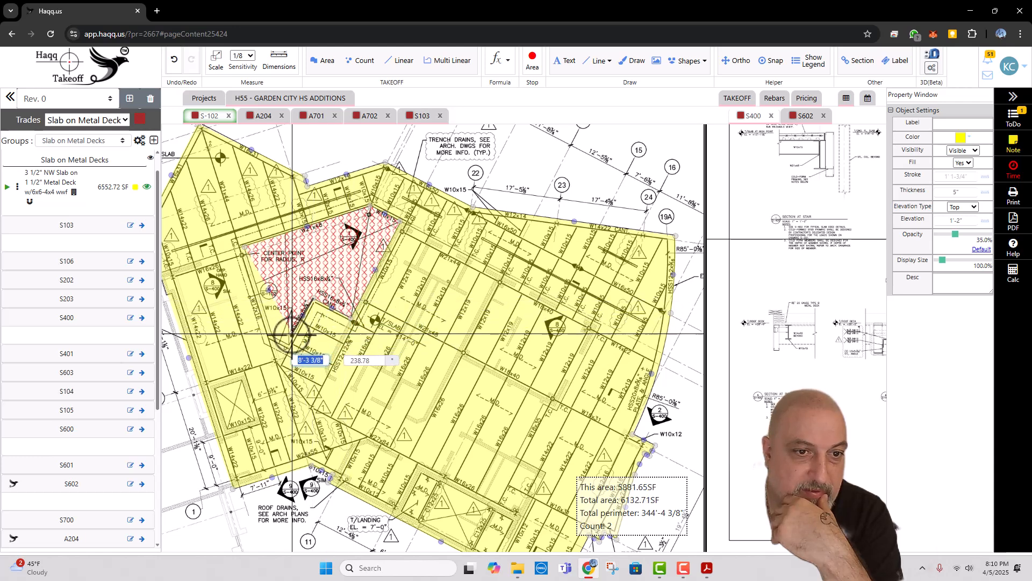
click(290, 345)
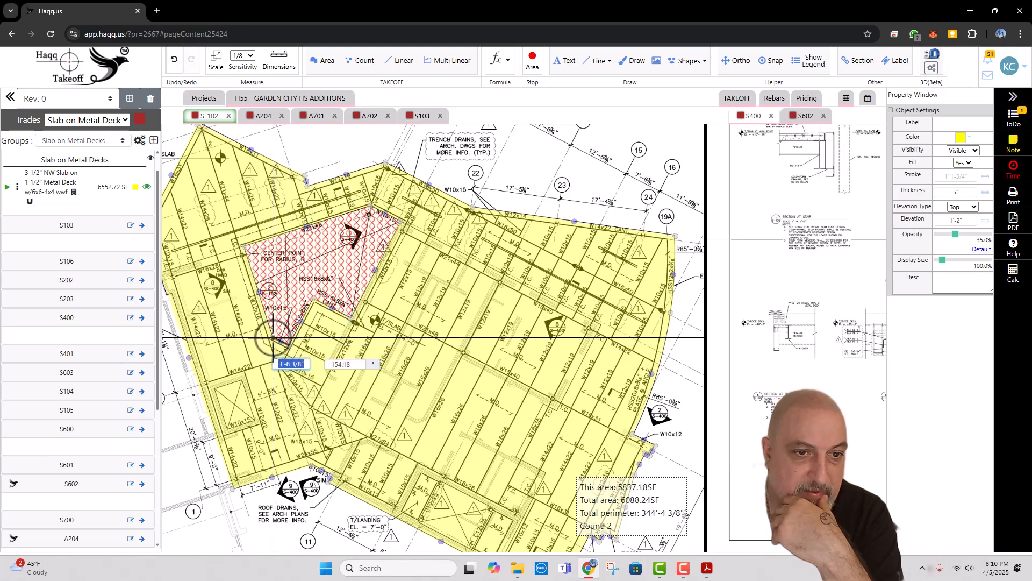
click(273, 337)
key(Escape)
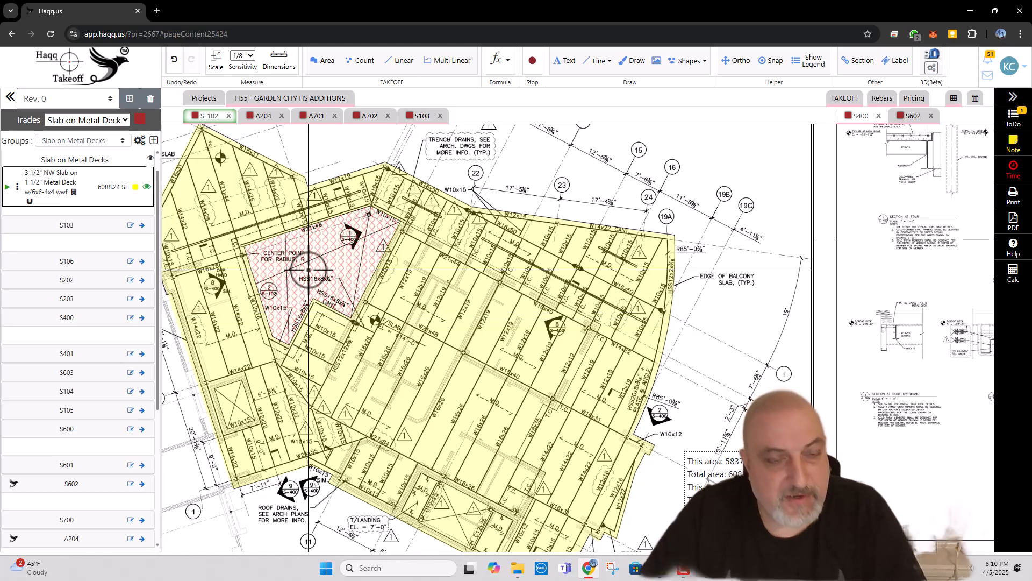
right_click(356, 262)
click(447, 222)
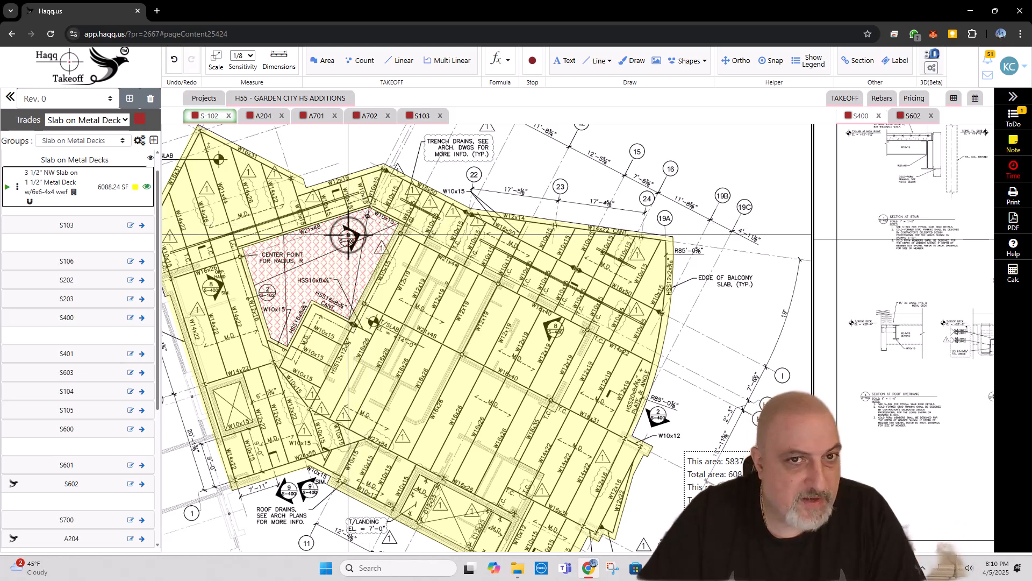
Step: Measure the subtracted opening's perimeter by tracing it with a Multi Linear takeoff in the Panfill steps group, keeping the default settings
scroll(344, 240, down, 3)
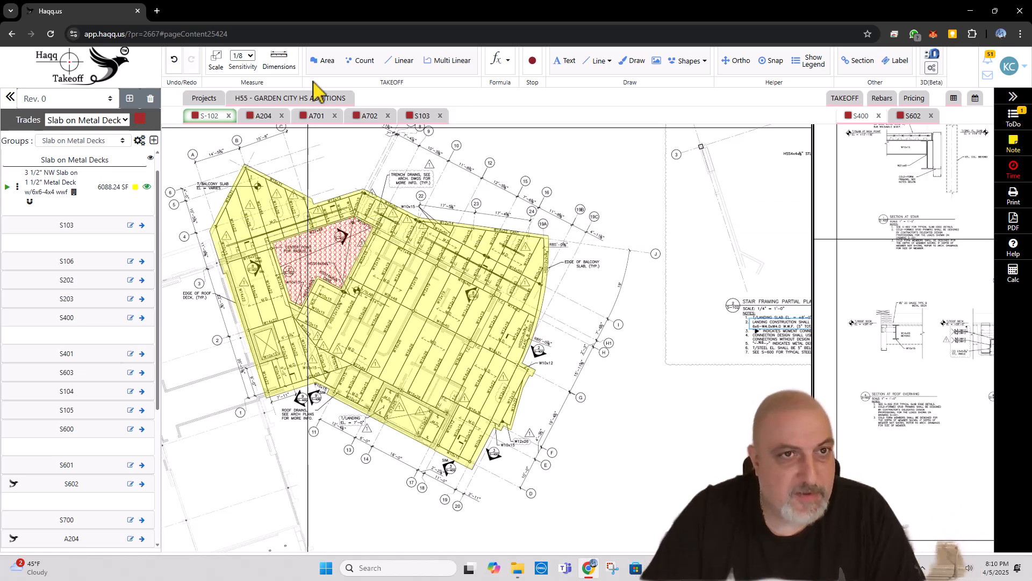
click(447, 62)
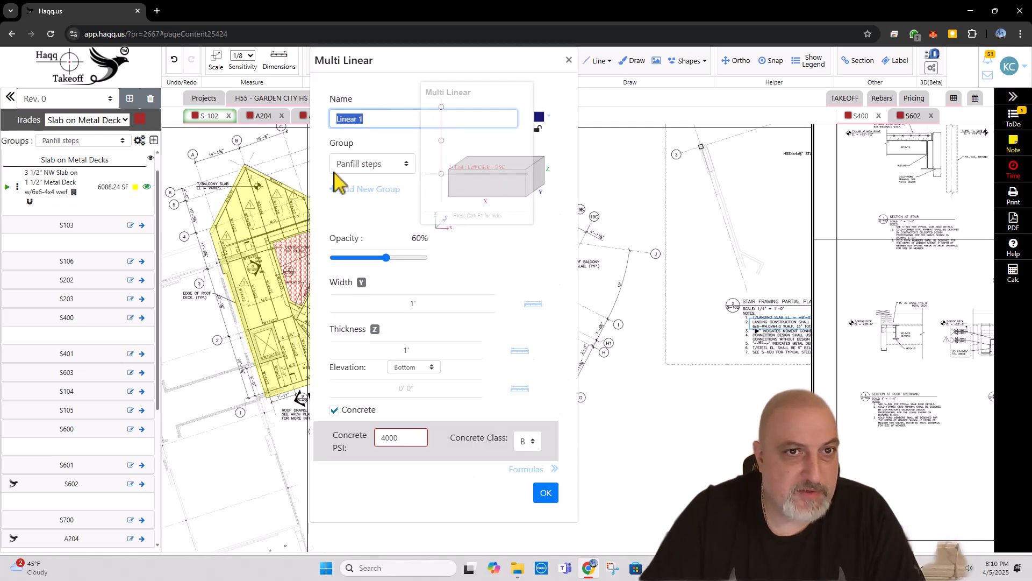
click(545, 493)
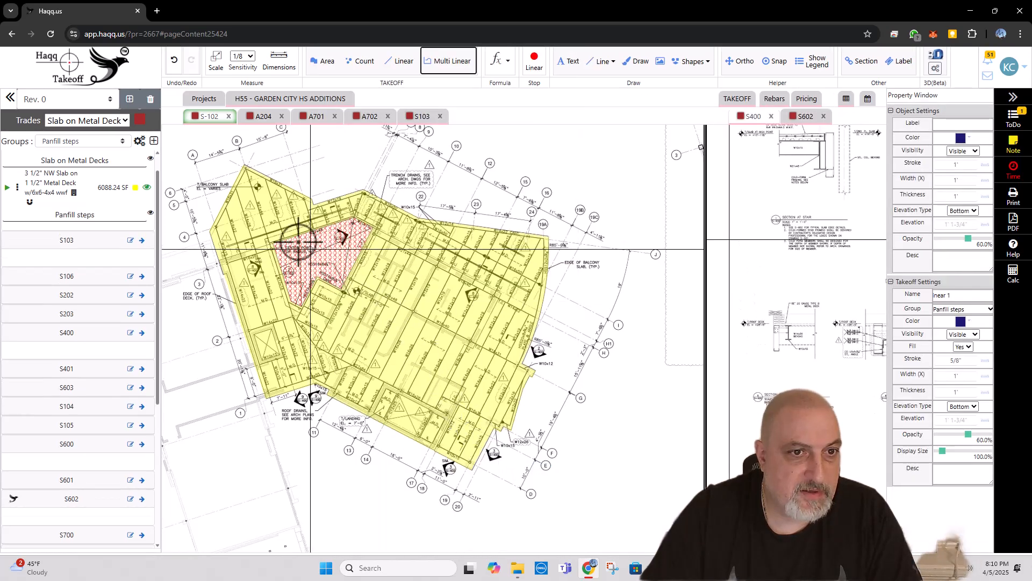
click(272, 242)
click(356, 214)
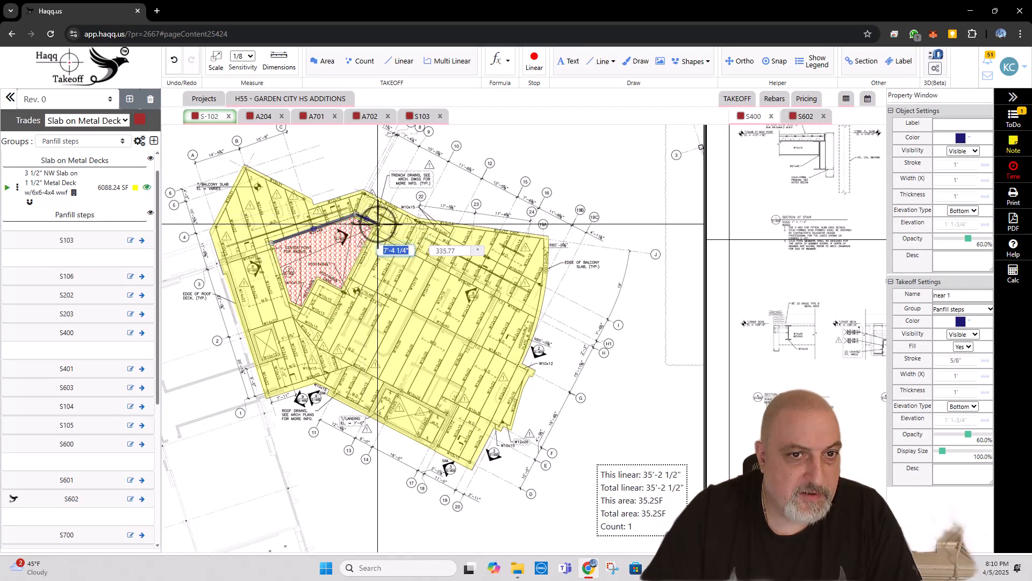
click(380, 224)
click(344, 290)
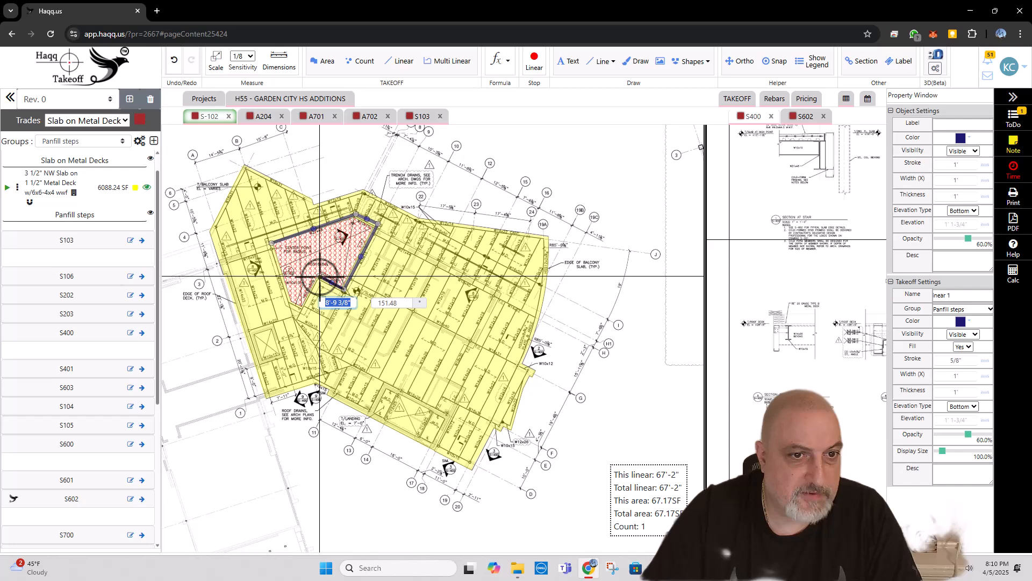
click(292, 302)
click(277, 243)
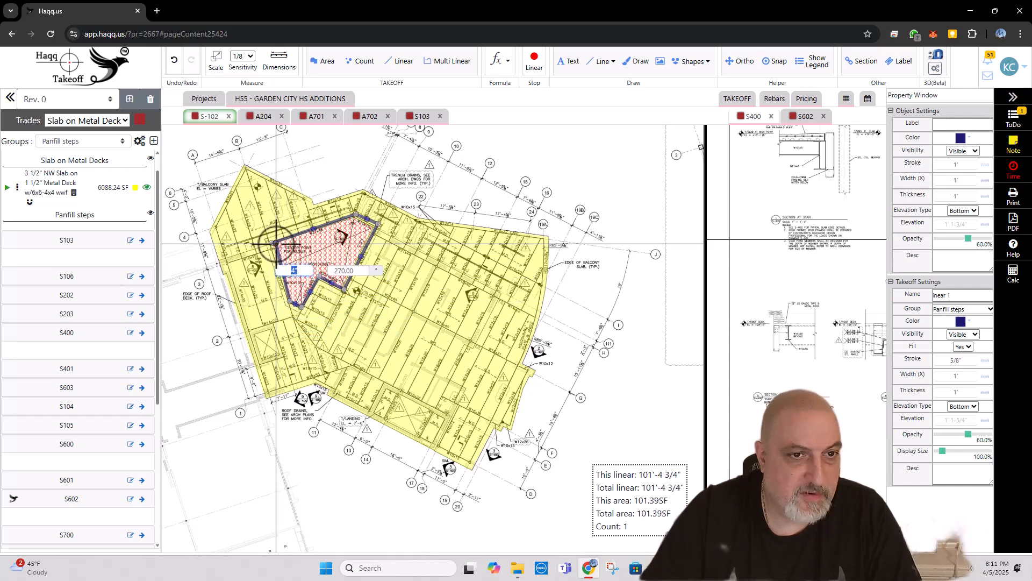
key(Escape)
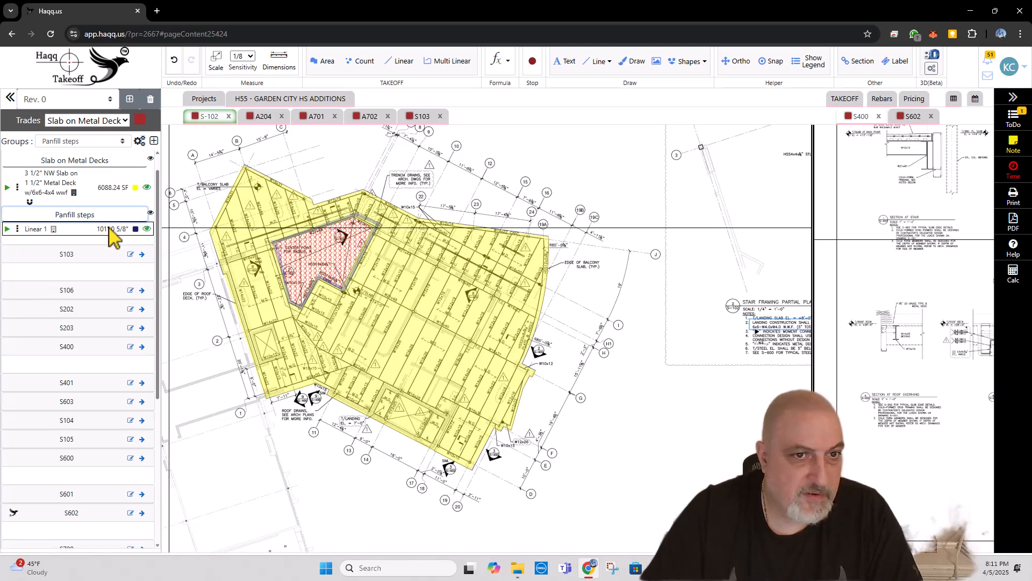
Step: Delete the Linear 1 takeoff from the Panfill steps group
click(18, 229)
click(61, 271)
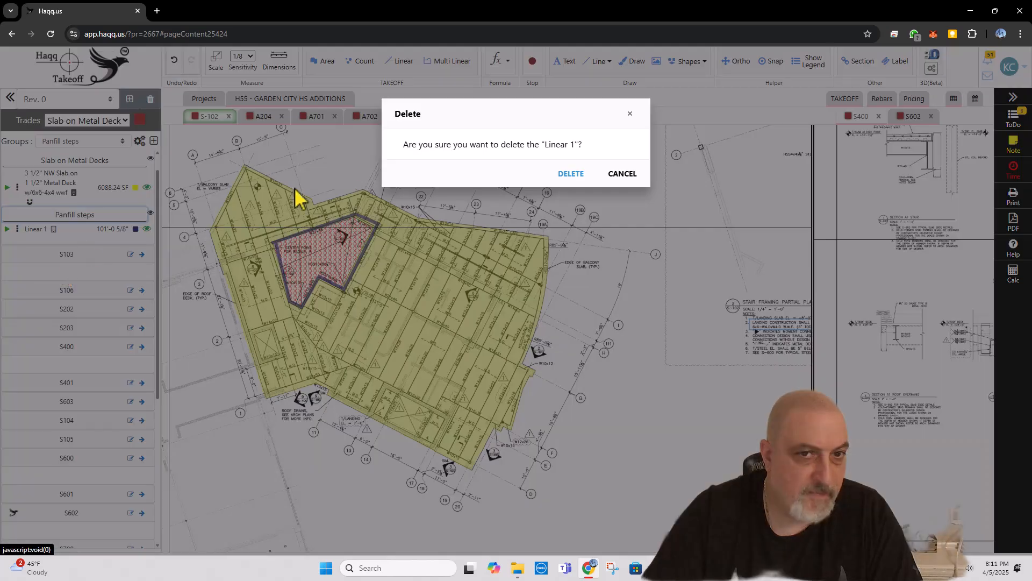
click(567, 173)
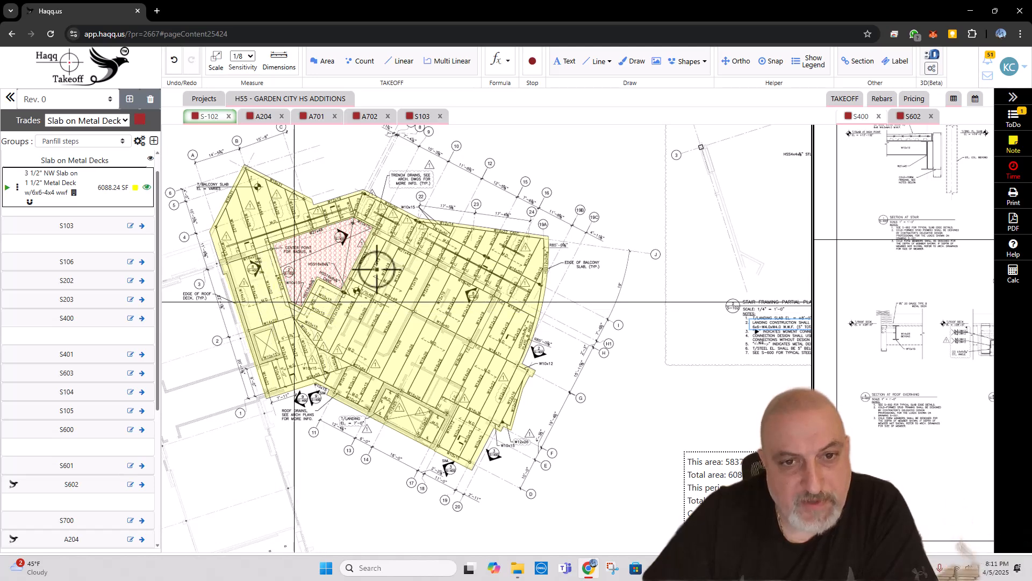
Step: Show the large slab's rebars and save the #4 CONT bar BM-44 with a length of 450'
right_click(436, 261)
mouse_move(484, 406)
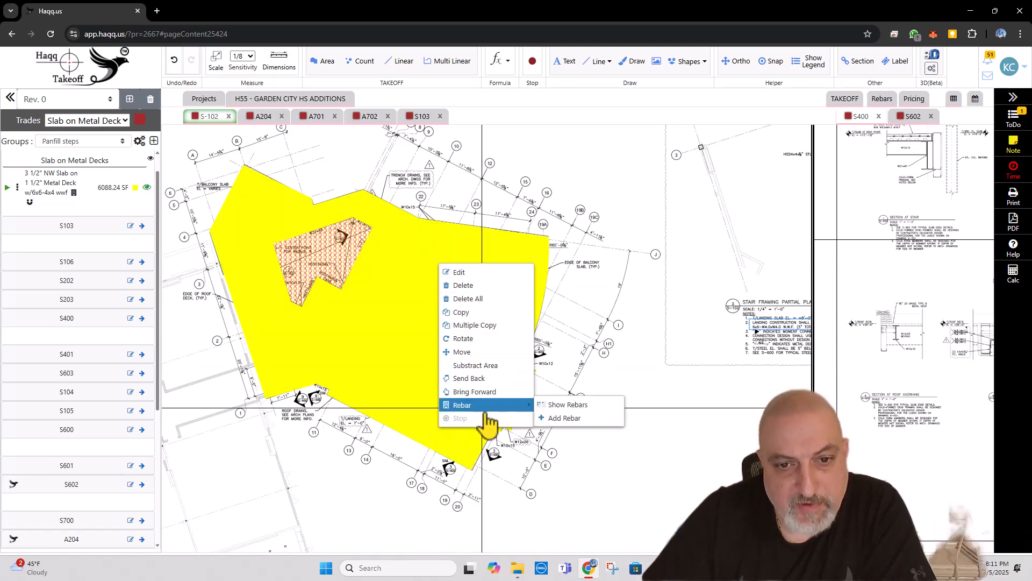
click(551, 406)
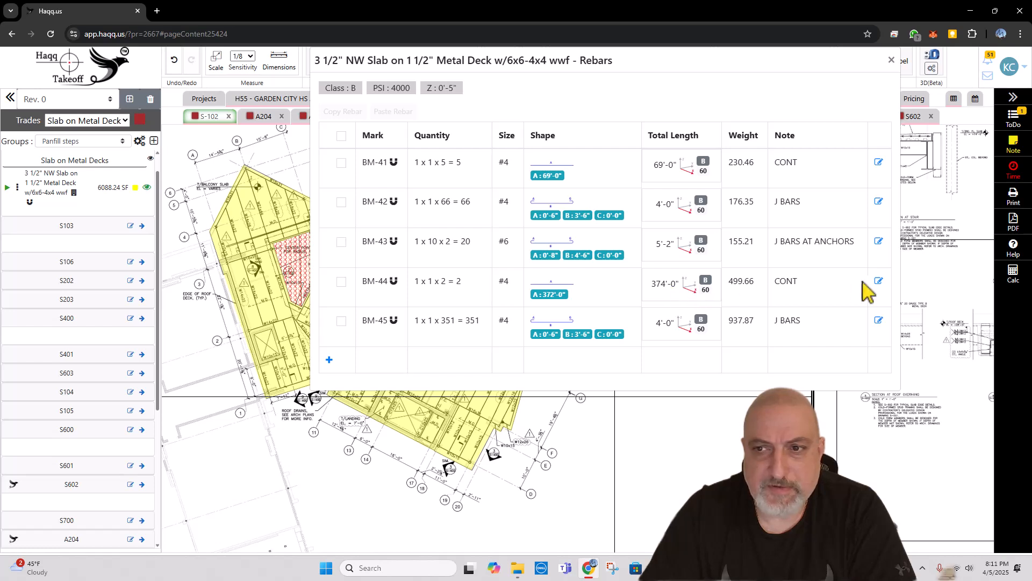
click(879, 281)
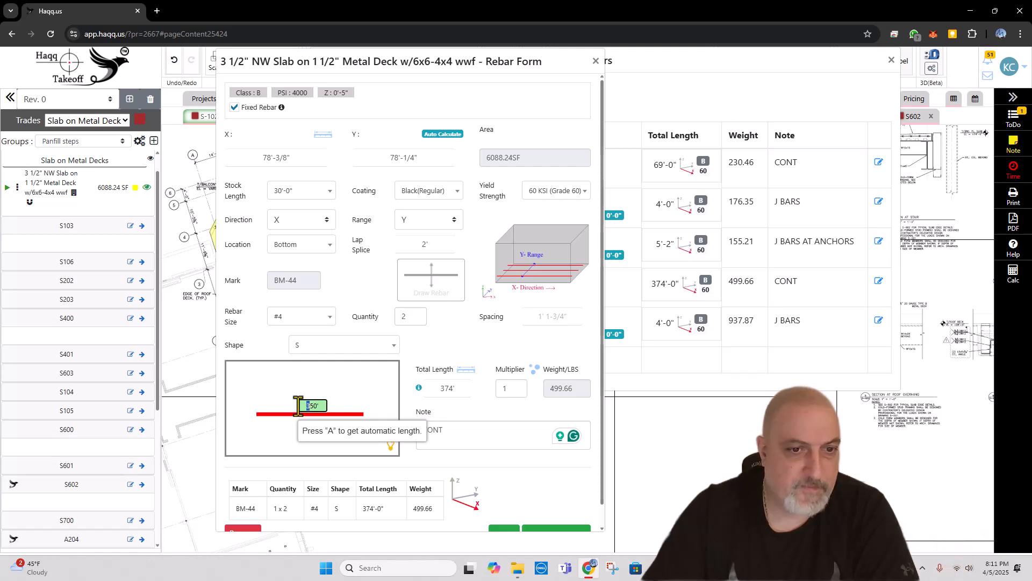
scroll(473, 504, down, 1)
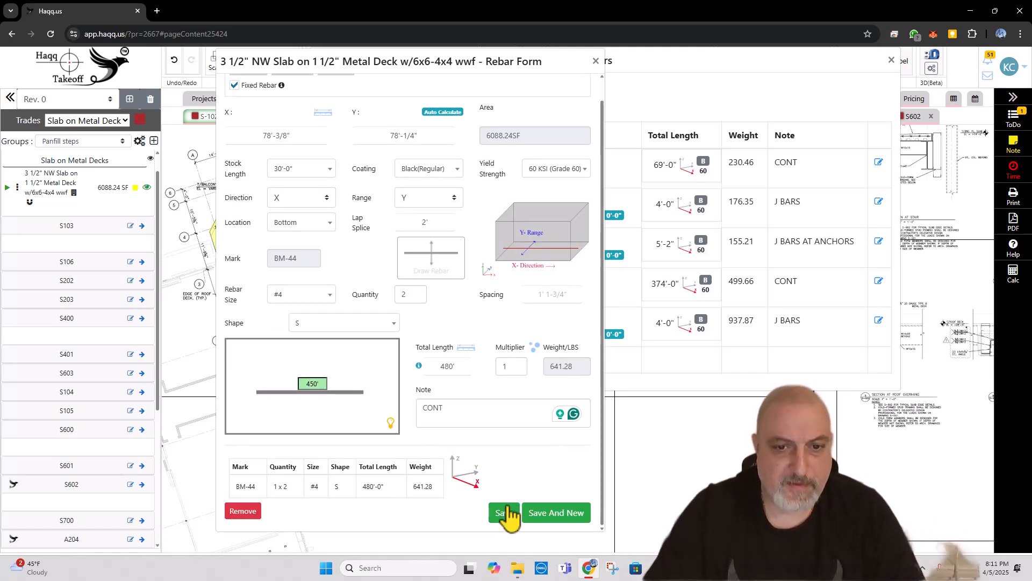
click(504, 513)
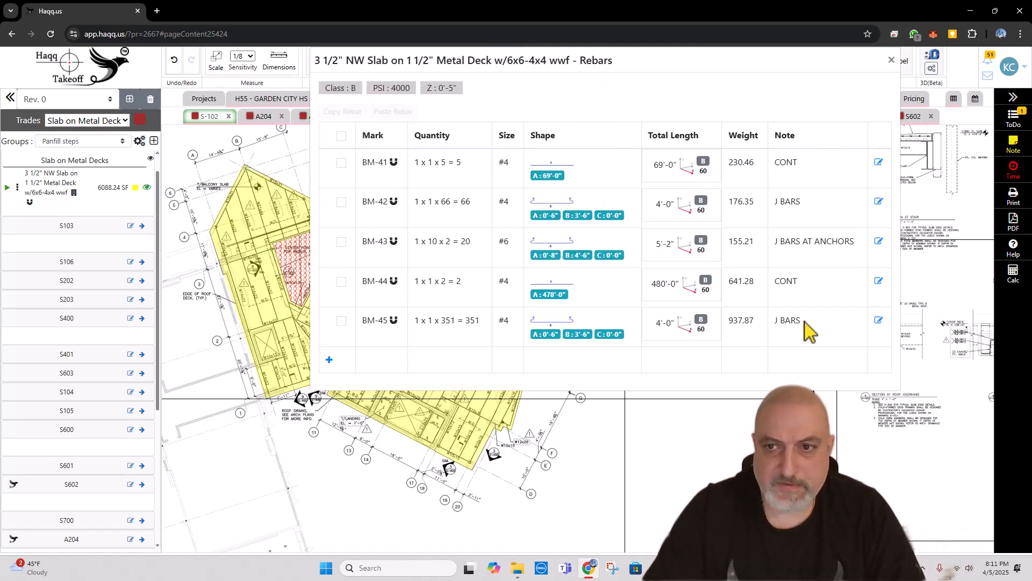
Step: Set the quantity of the #4 J bars BM-45 to 451, save them and close the rebar list
click(868, 318)
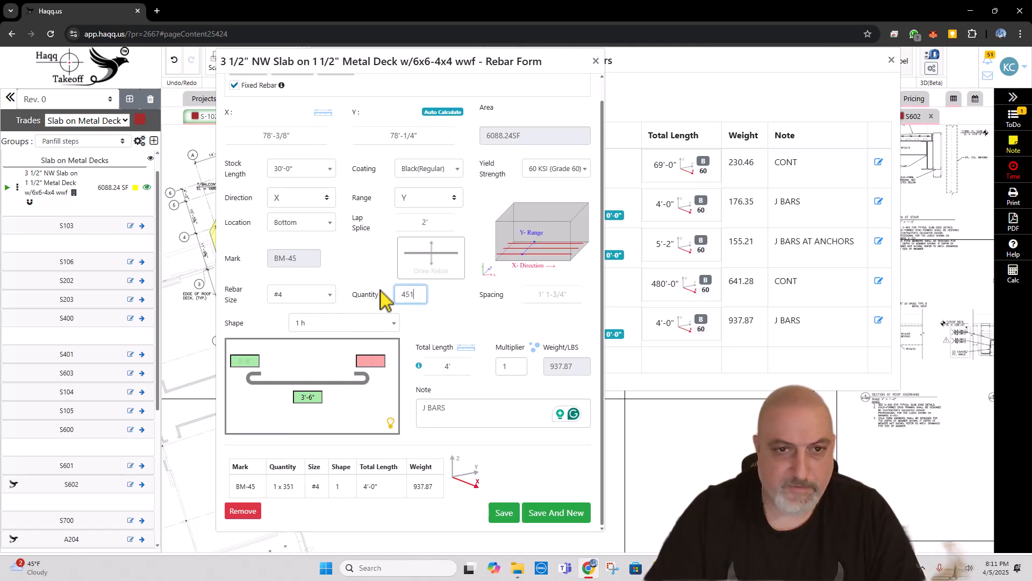
click(505, 513)
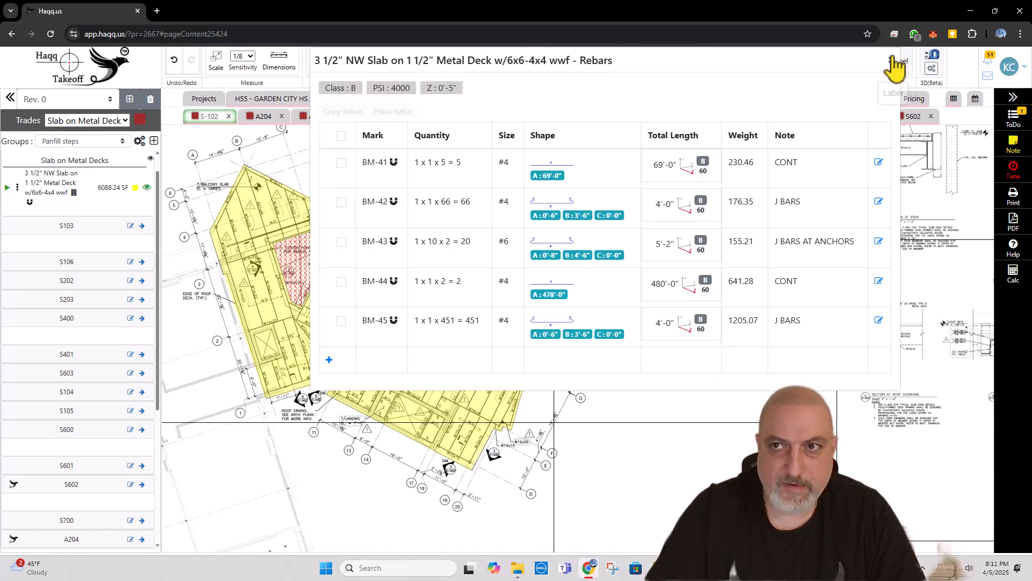
click(894, 59)
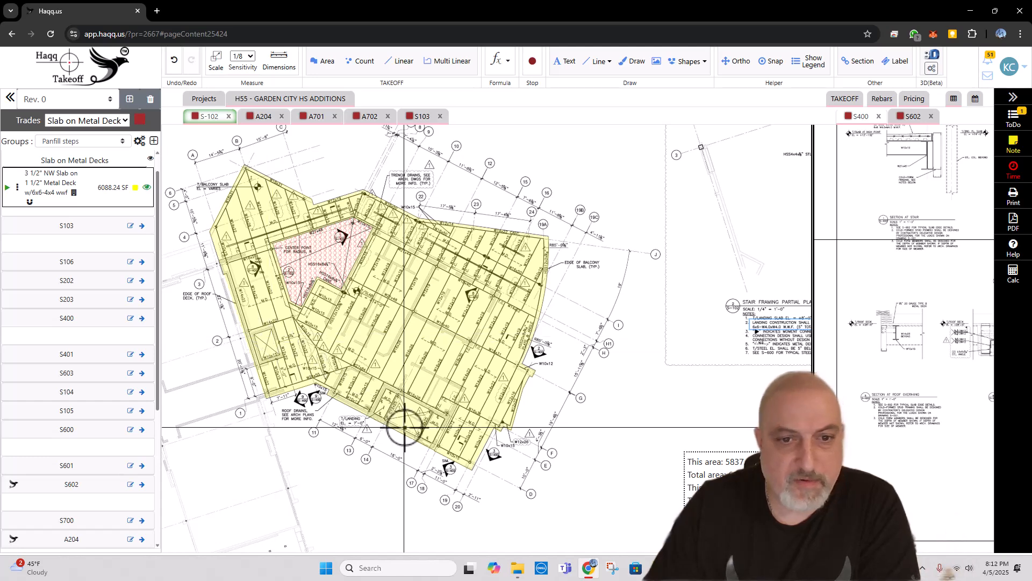
scroll(293, 349, down, 2)
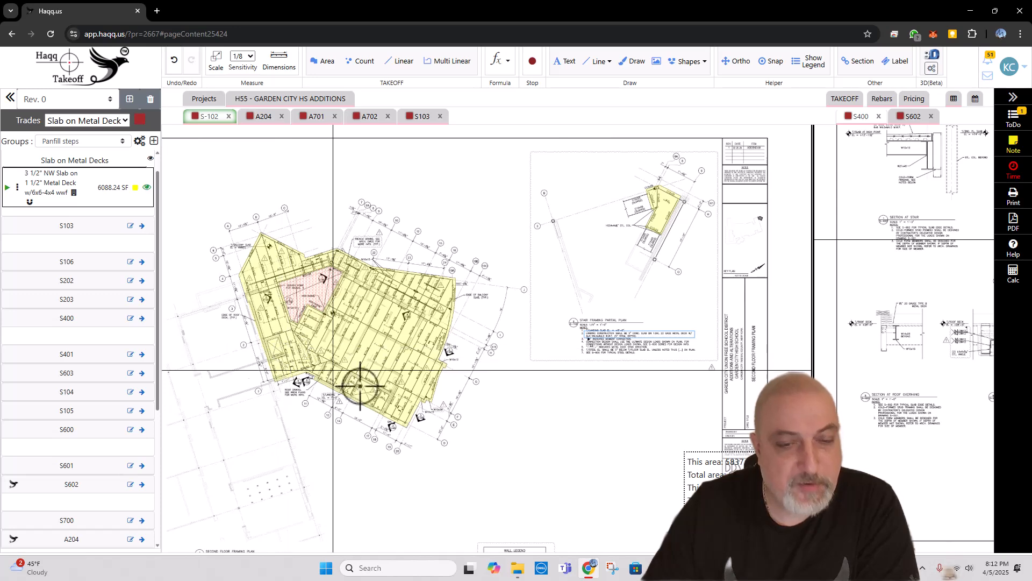
scroll(363, 352, up, 2)
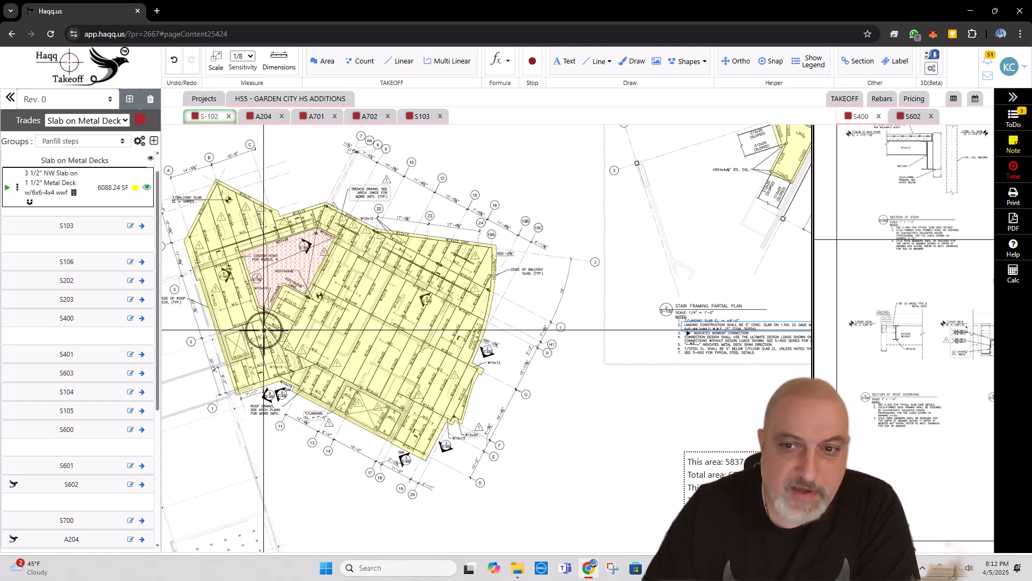
scroll(264, 330, down, 3)
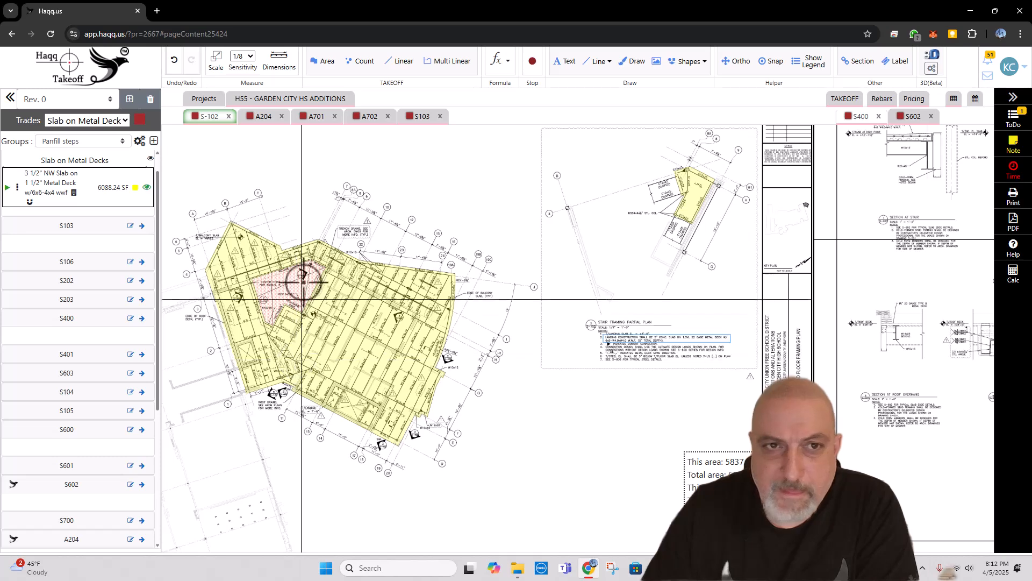
Step: Open sheet S103 and set its drawing scale from the standard scale options
click(419, 116)
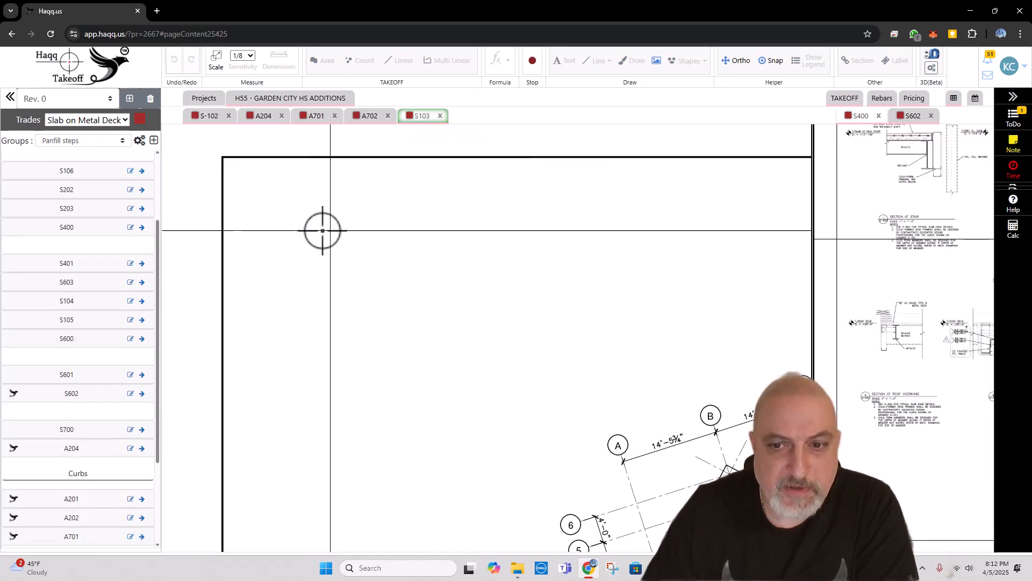
scroll(461, 362, down, 5)
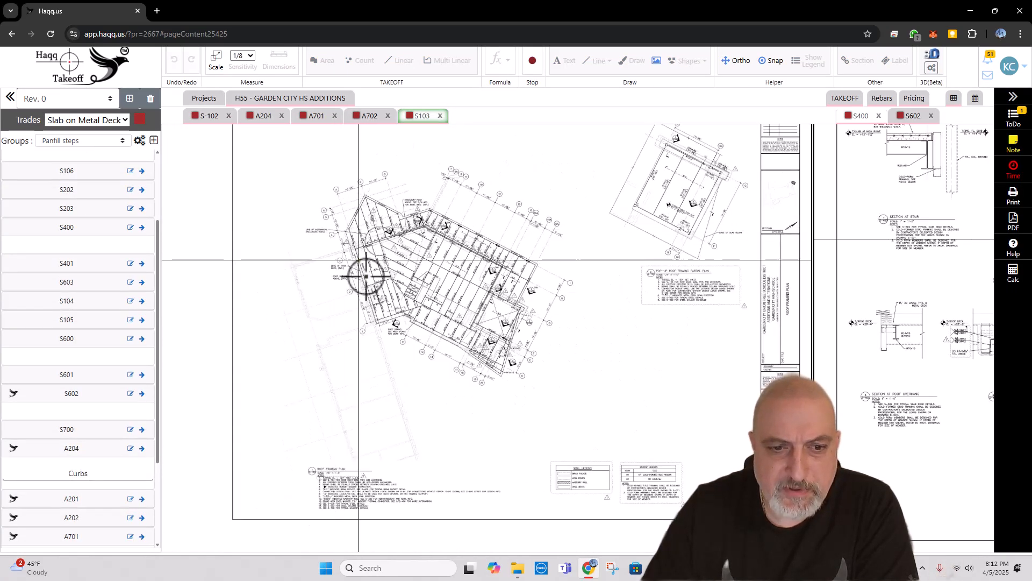
click(217, 59)
click(385, 94)
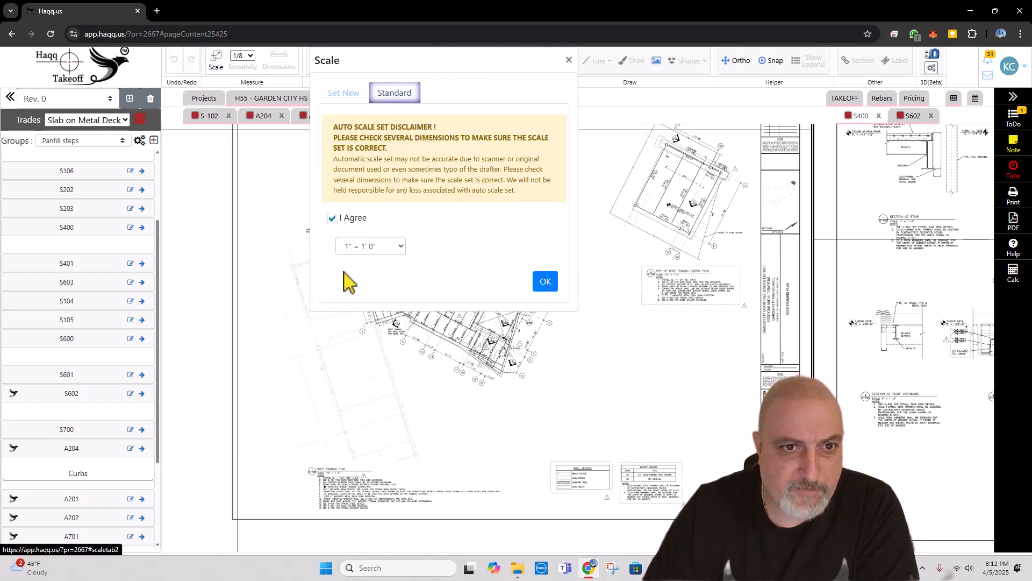
click(357, 246)
click(360, 307)
click(544, 281)
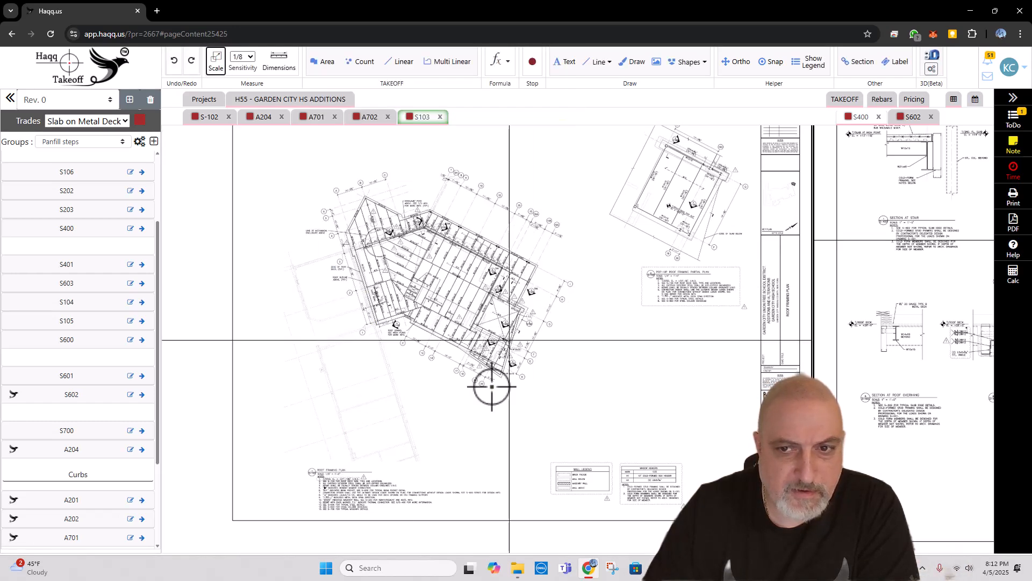
Step: Mark the pop-up roof framing partial plan on S103 with a red freehand check mark
scroll(665, 271, up, 5)
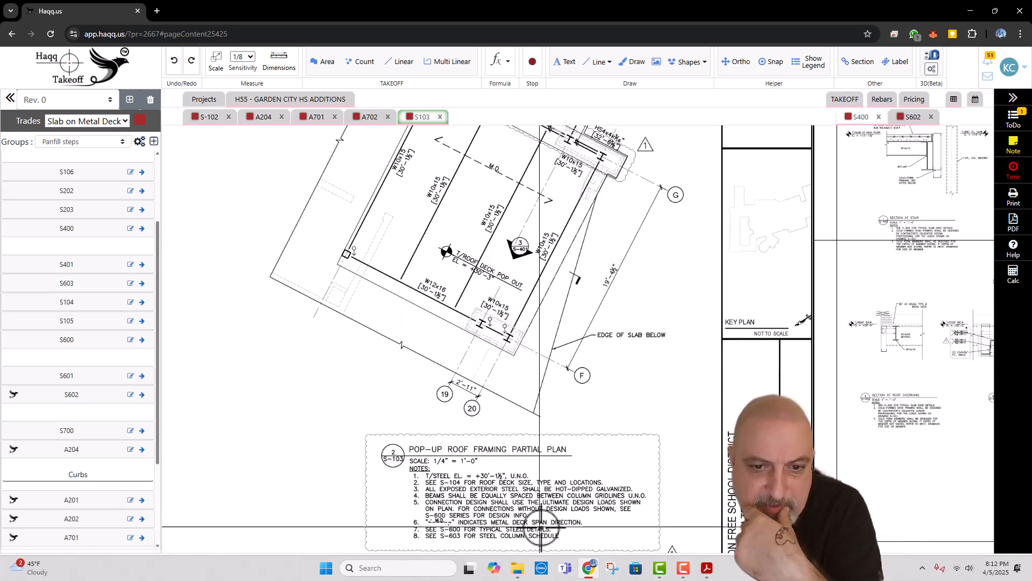
scroll(558, 384, down, 1)
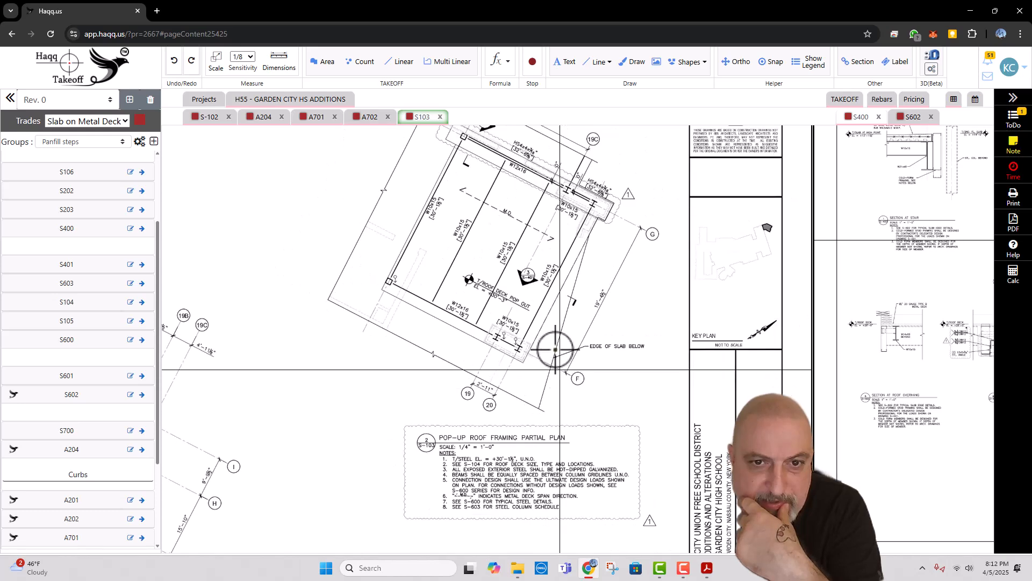
scroll(497, 299, up, 2)
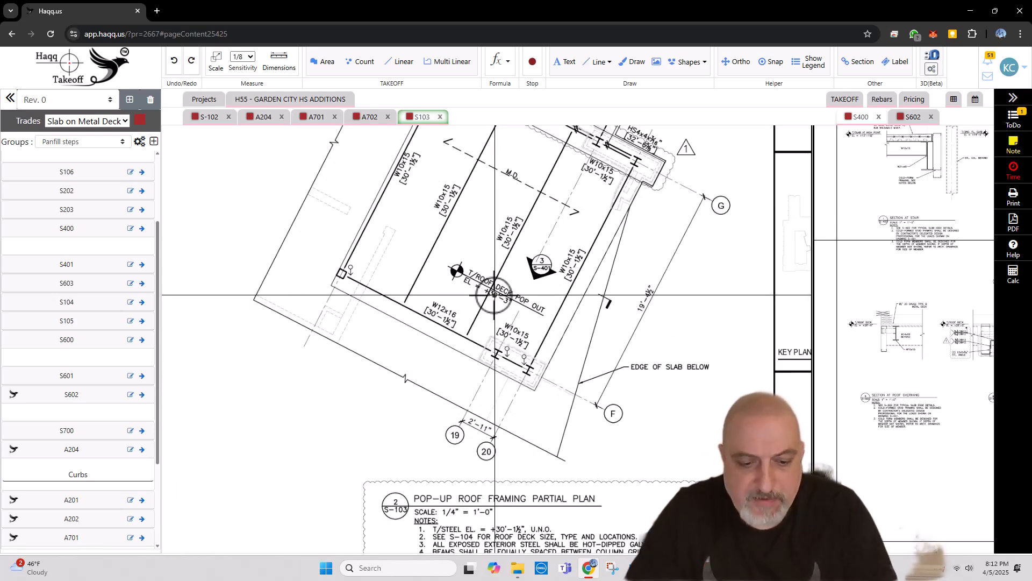
key(d)
drag(479, 279, 518, 282)
Step: Examine the notes of the pop-up roof framing partial plan and of the roof framing plan on S103
scroll(514, 227, down, 3)
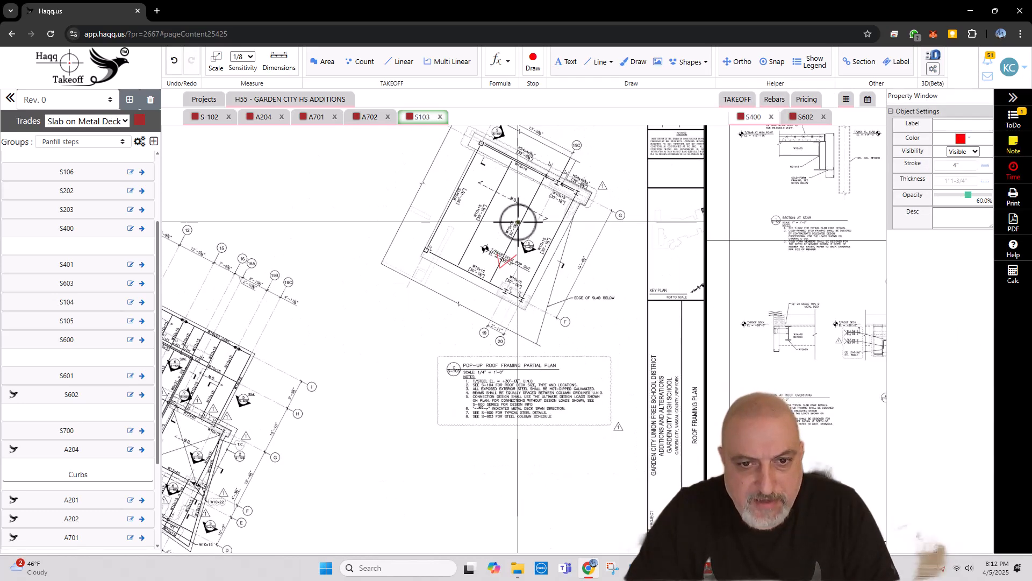
scroll(482, 390, up, 2)
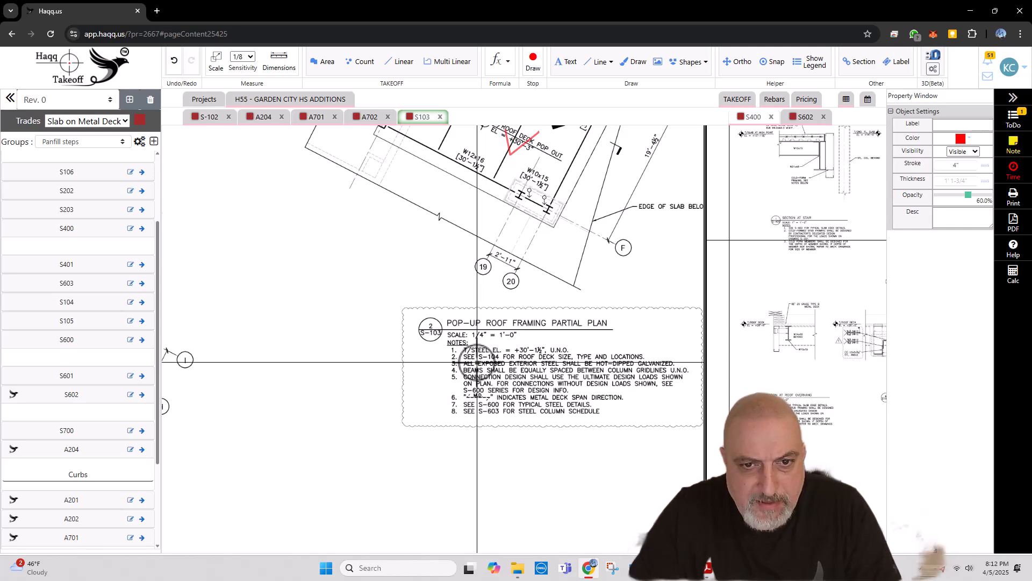
scroll(604, 425, down, 2)
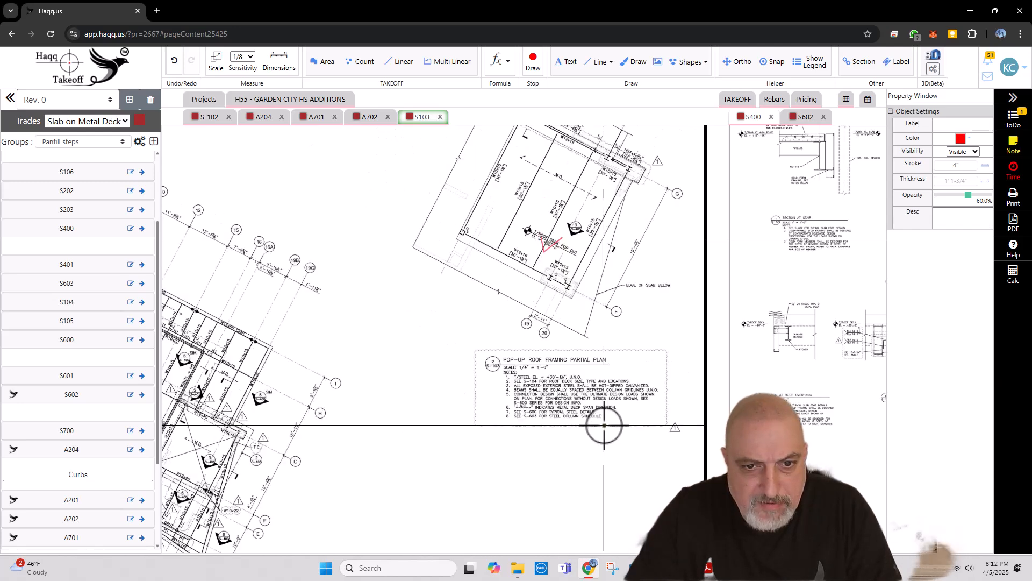
drag(415, 524, 579, 345)
scroll(464, 398, down, 2)
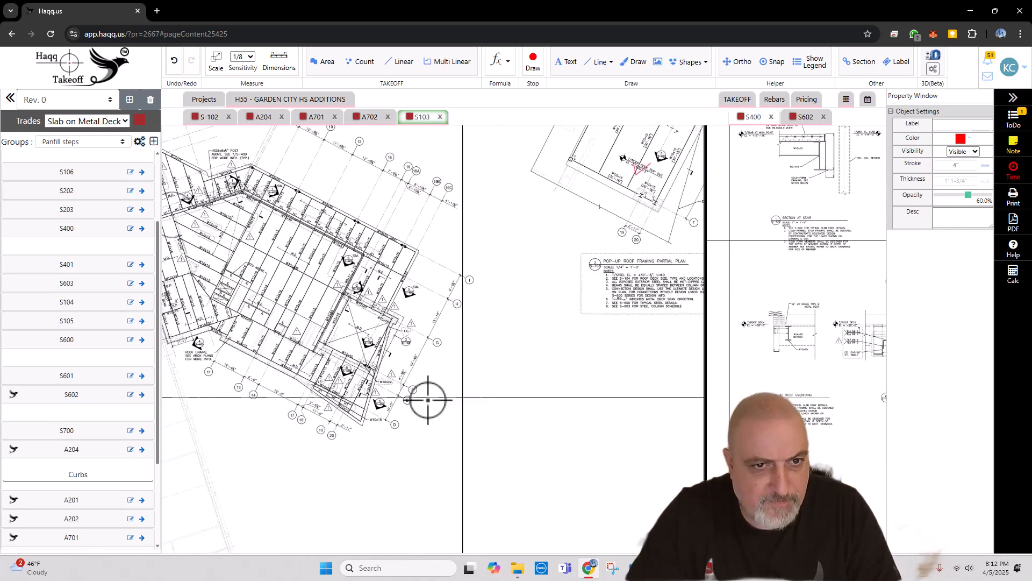
drag(342, 392, 495, 369)
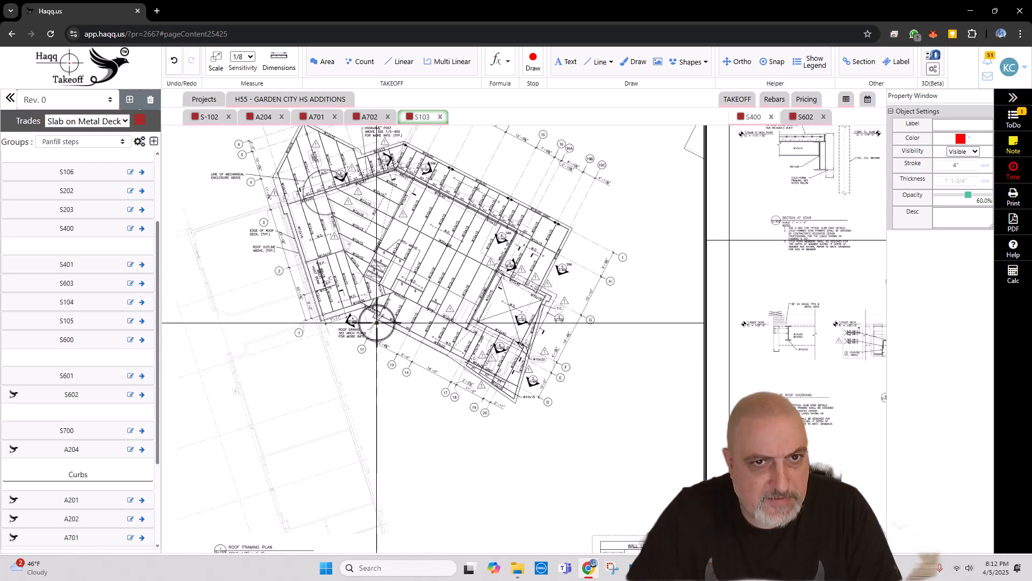
scroll(391, 283, down, 3)
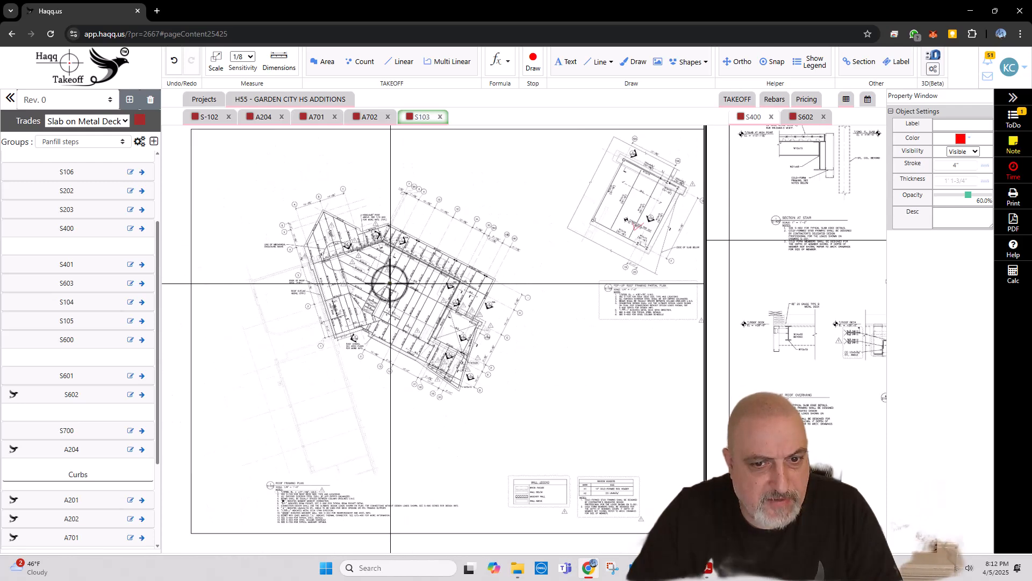
scroll(300, 461, up, 5)
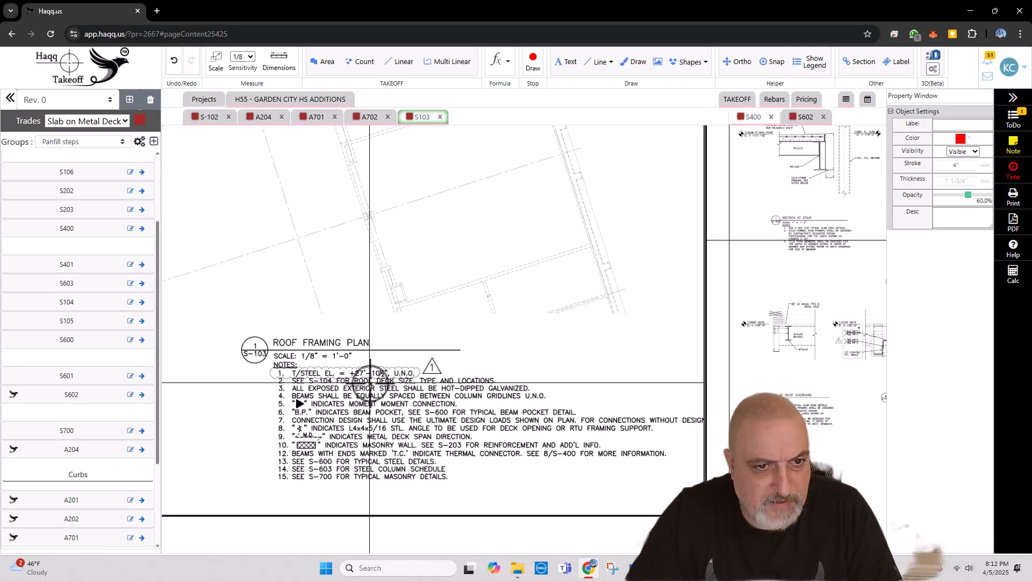
scroll(376, 366, down, 3)
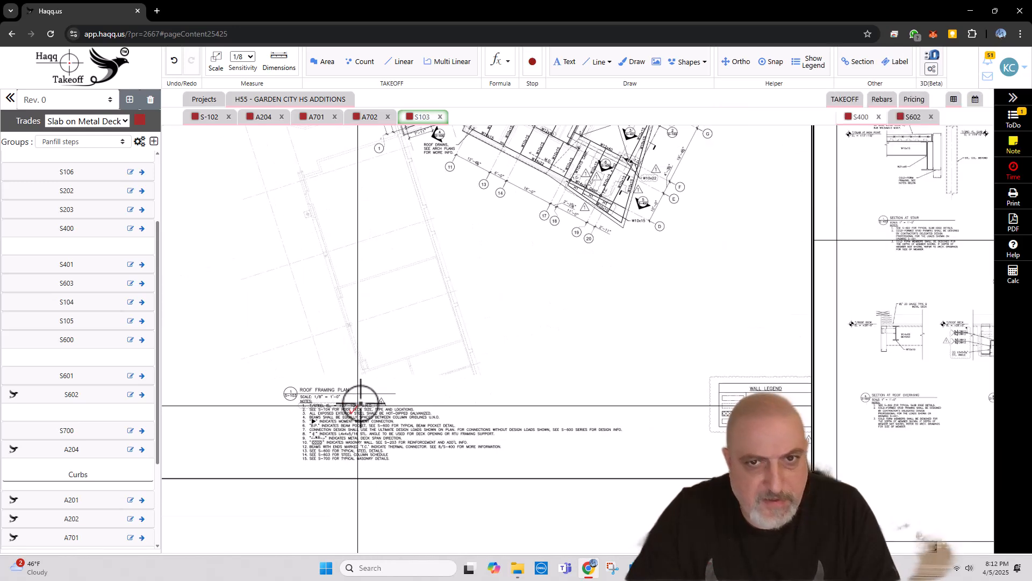
Step: Examine the partial plan and the main roof framing plan on S103, including its section references and metal deck areas
drag(543, 265, 429, 406)
scroll(428, 405, down, 3)
drag(641, 235, 604, 304)
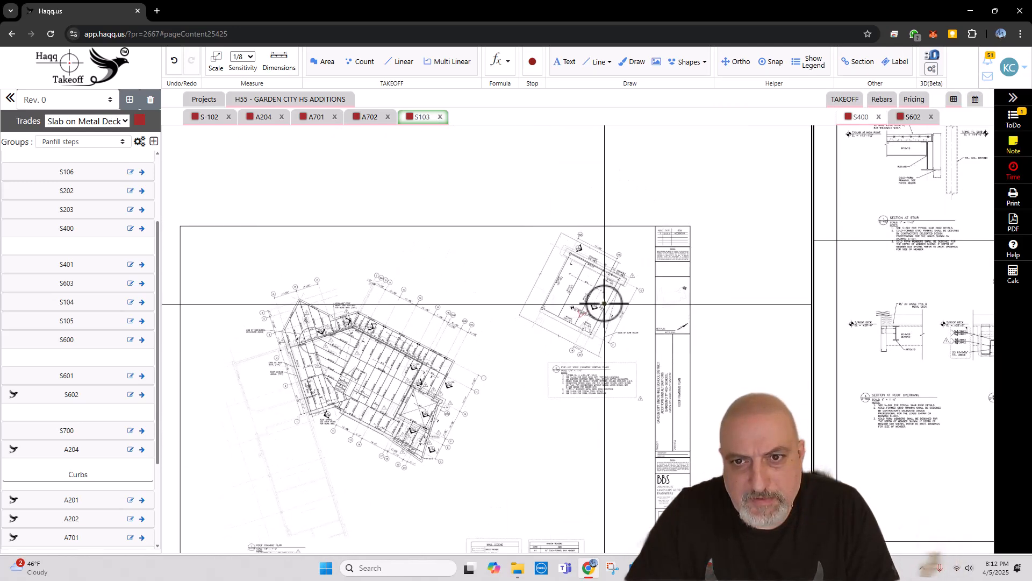
scroll(603, 304, up, 6)
scroll(559, 204, up, 1)
scroll(604, 206, down, 5)
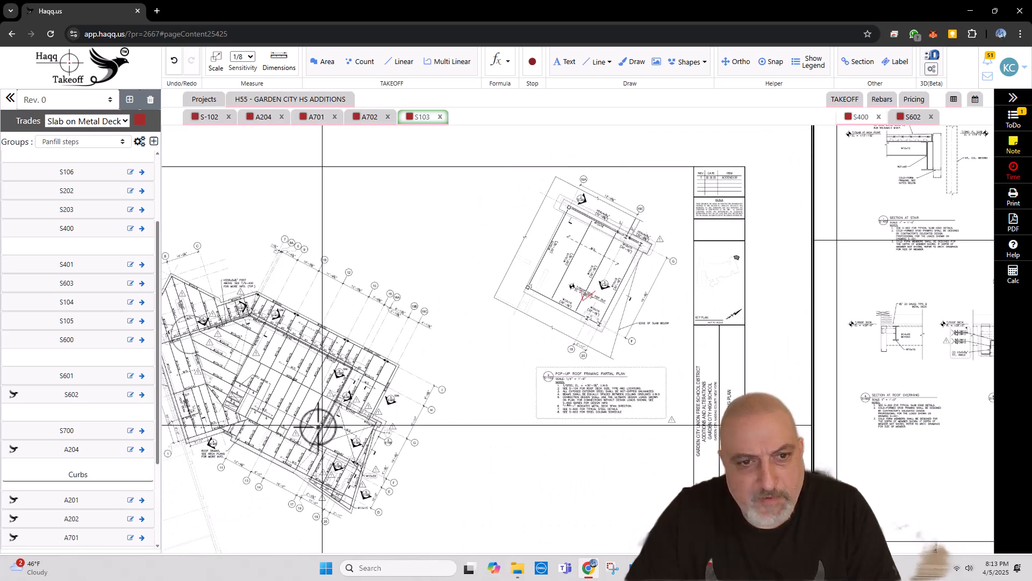
drag(333, 420, 472, 319)
scroll(463, 364, up, 5)
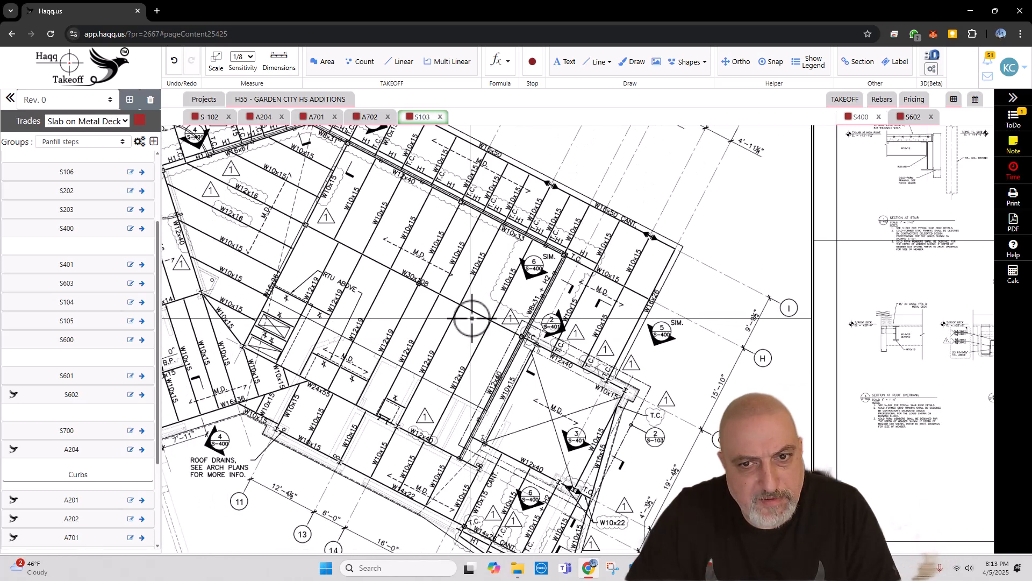
scroll(472, 319, down, 3)
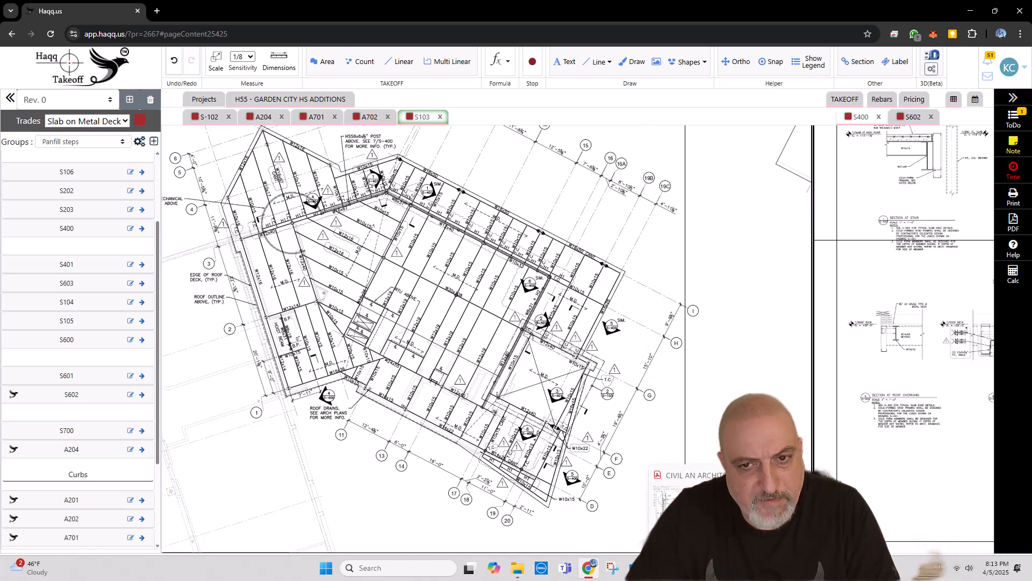
Step: Open sheet S400, widen its pane beside S103 and examine roof overhang section 5 for the deck construction
click(311, 101)
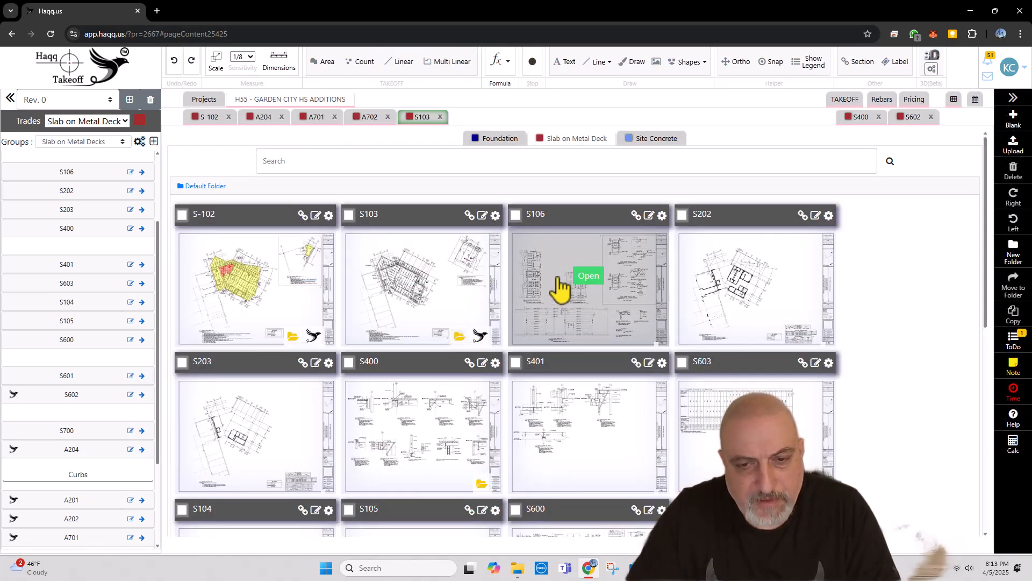
scroll(559, 290, down, 1)
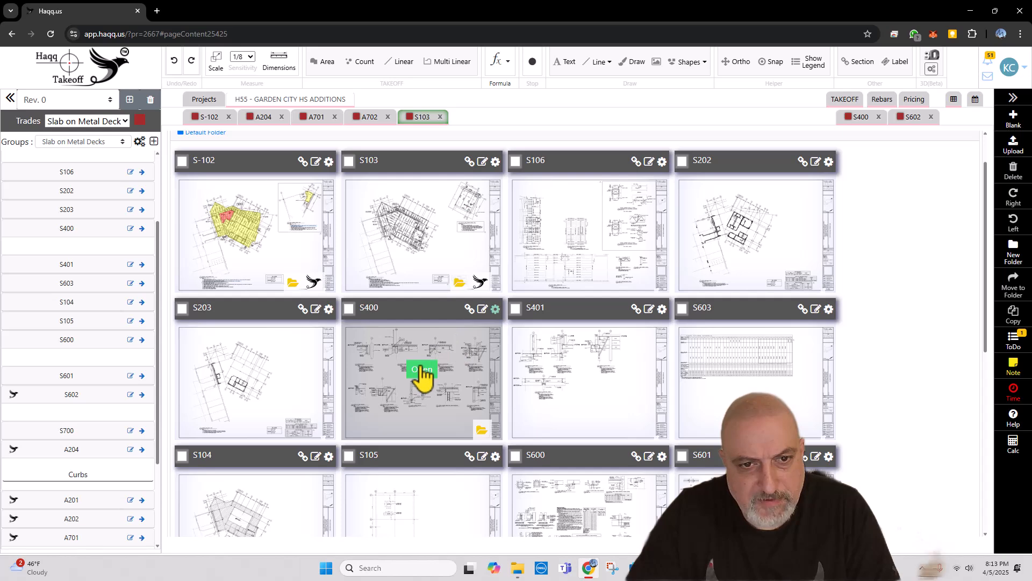
click(422, 371)
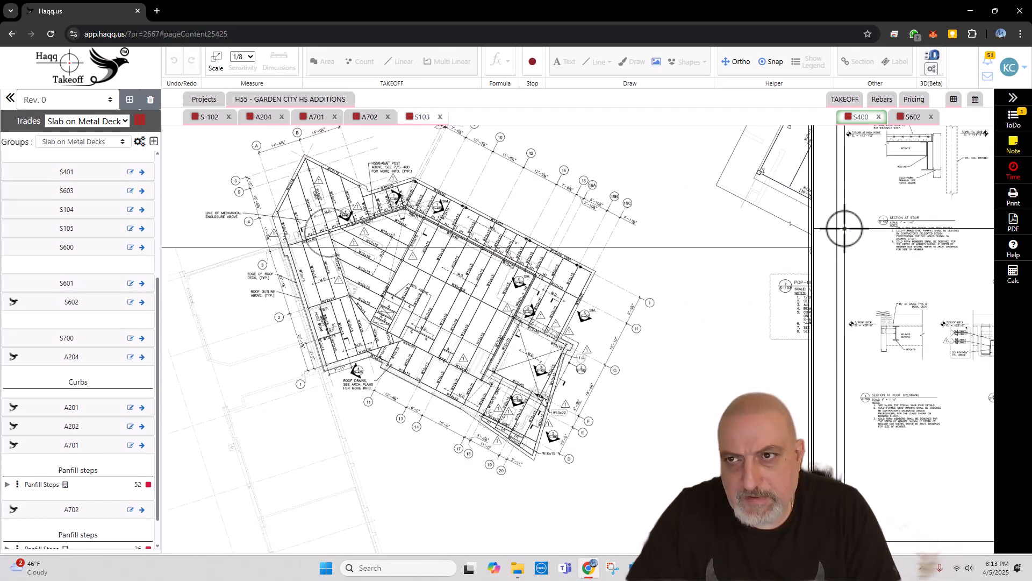
drag(810, 260, 640, 261)
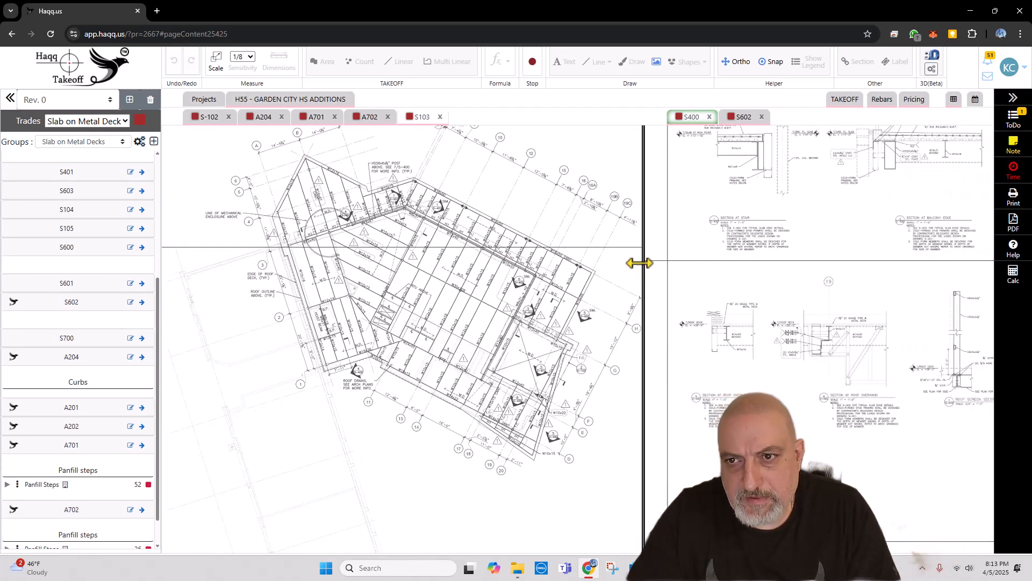
scroll(884, 411, up, 2)
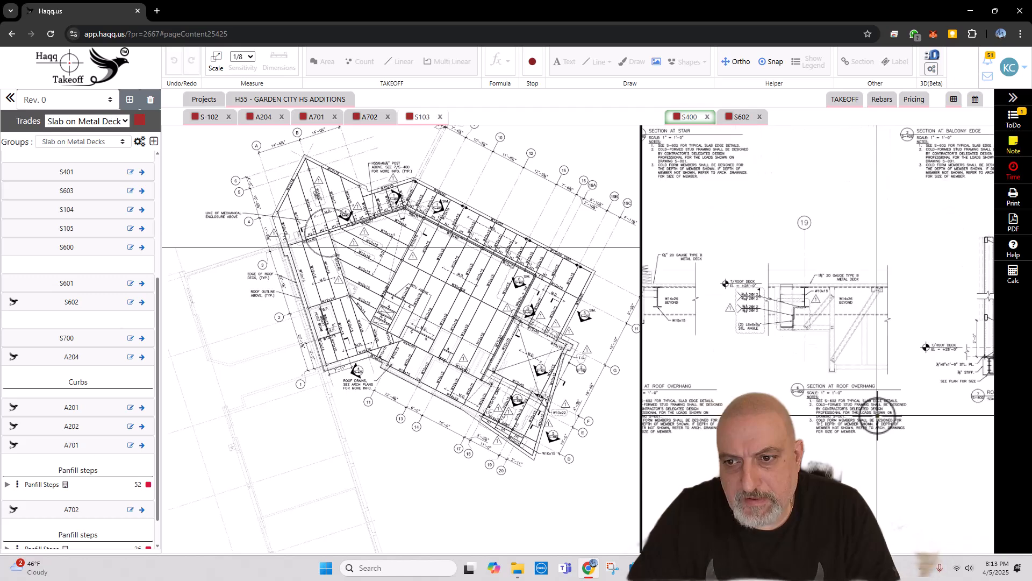
scroll(760, 311, up, 2)
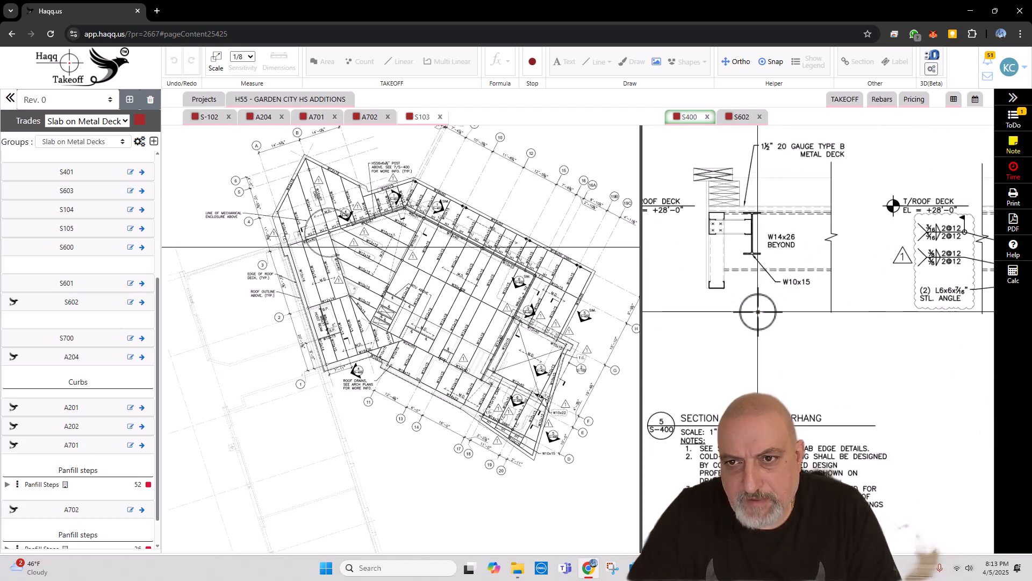
drag(787, 149, 796, 156)
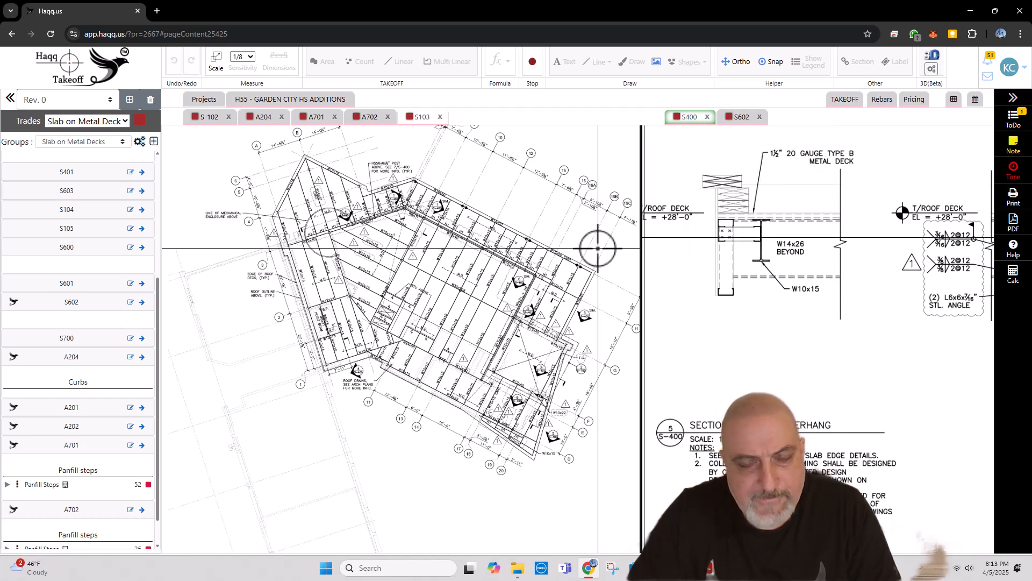
scroll(510, 271, down, 3)
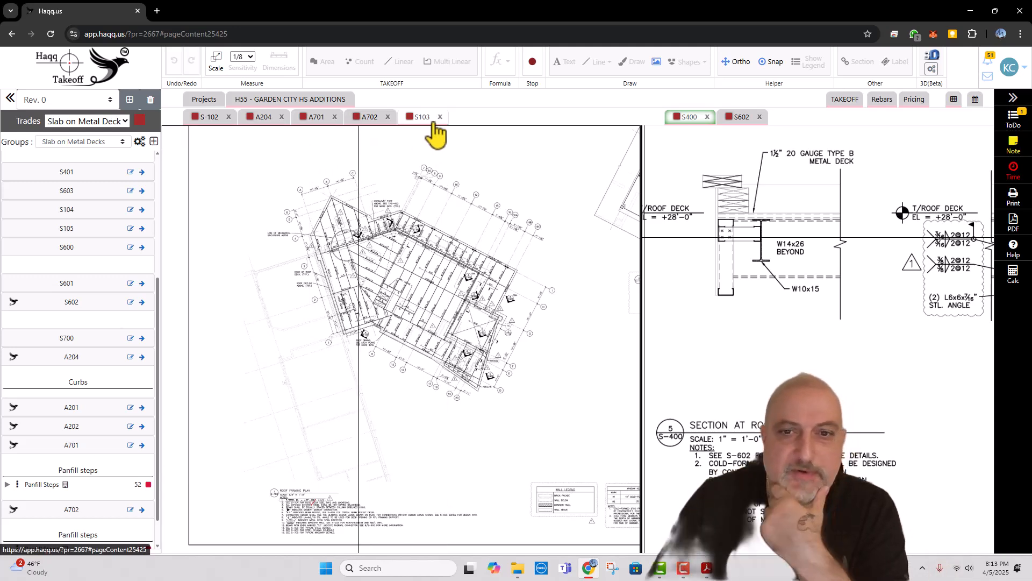
Step: Switch the project to the Site Concrete trade and list the pages of the 70-page civil and architectural PDF for loading
click(297, 103)
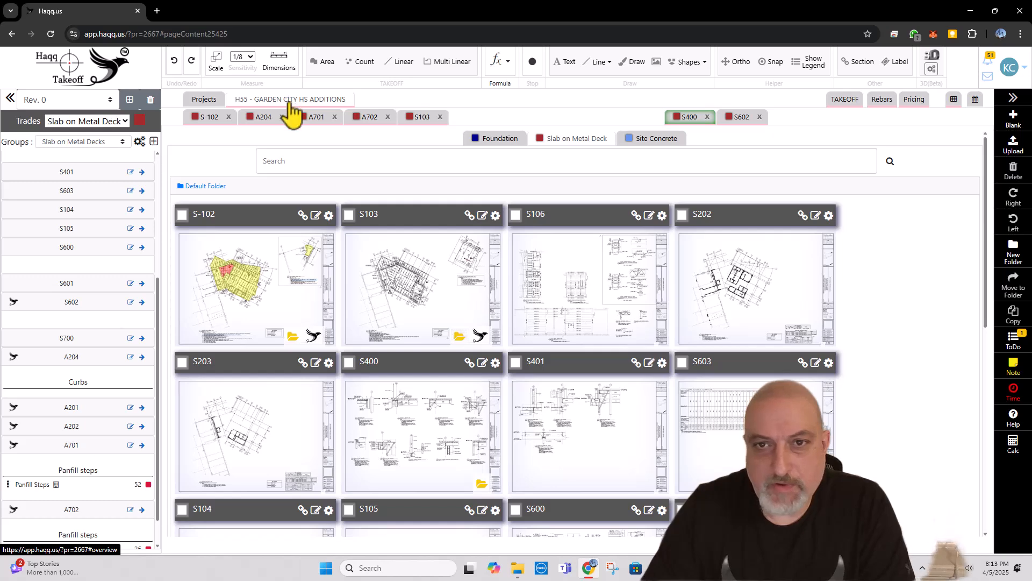
click(657, 141)
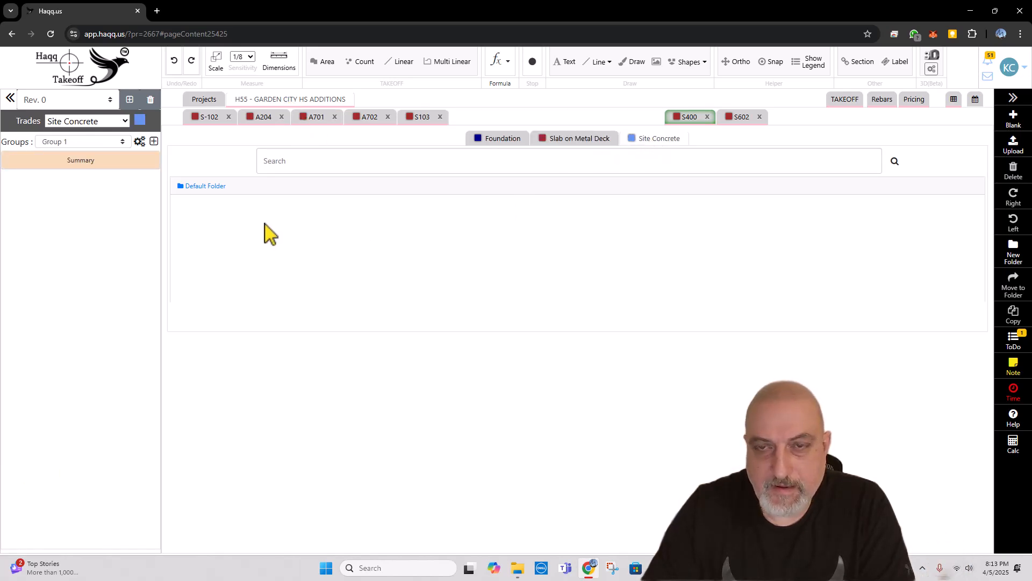
click(1015, 152)
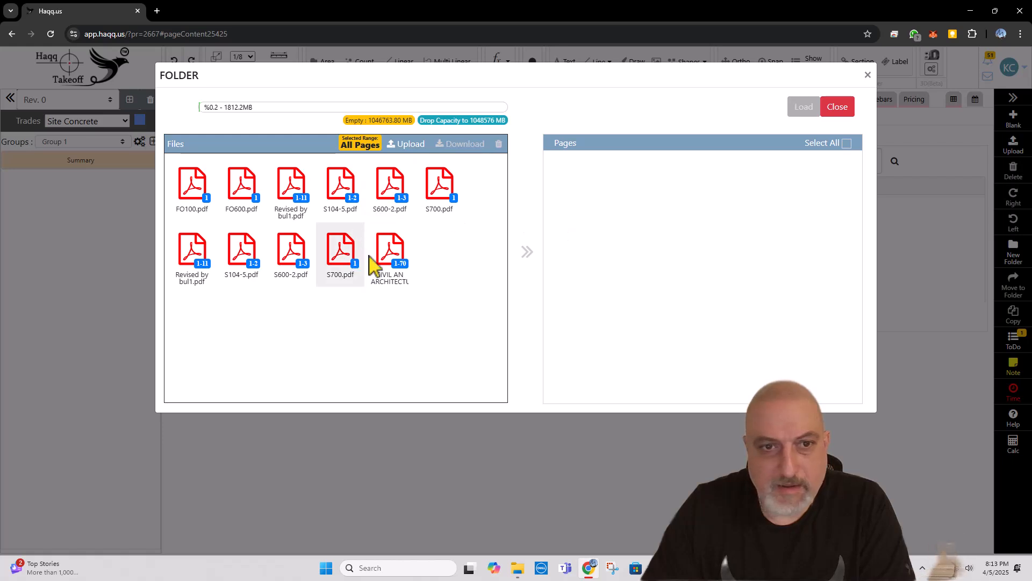
click(396, 272)
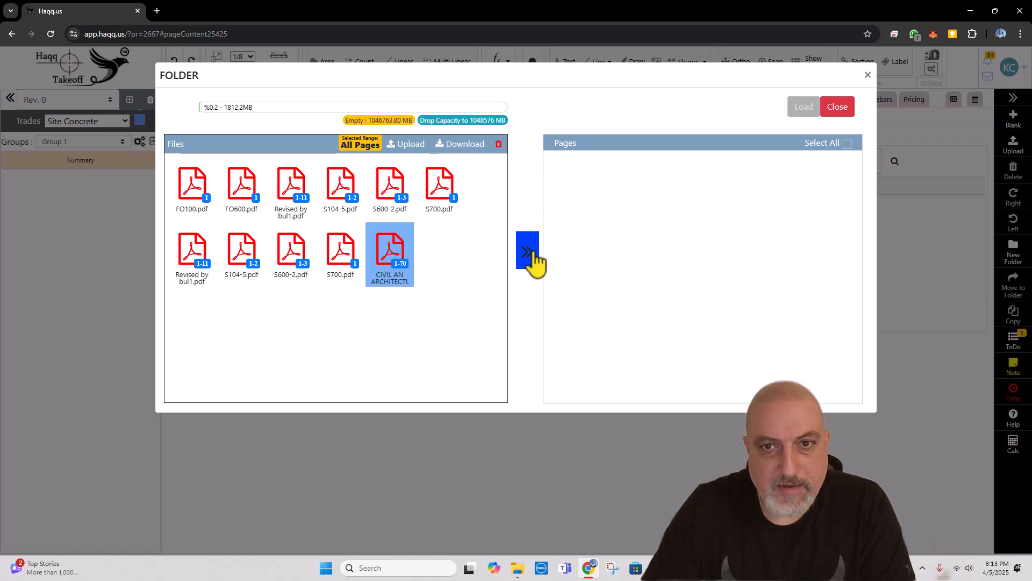
click(530, 253)
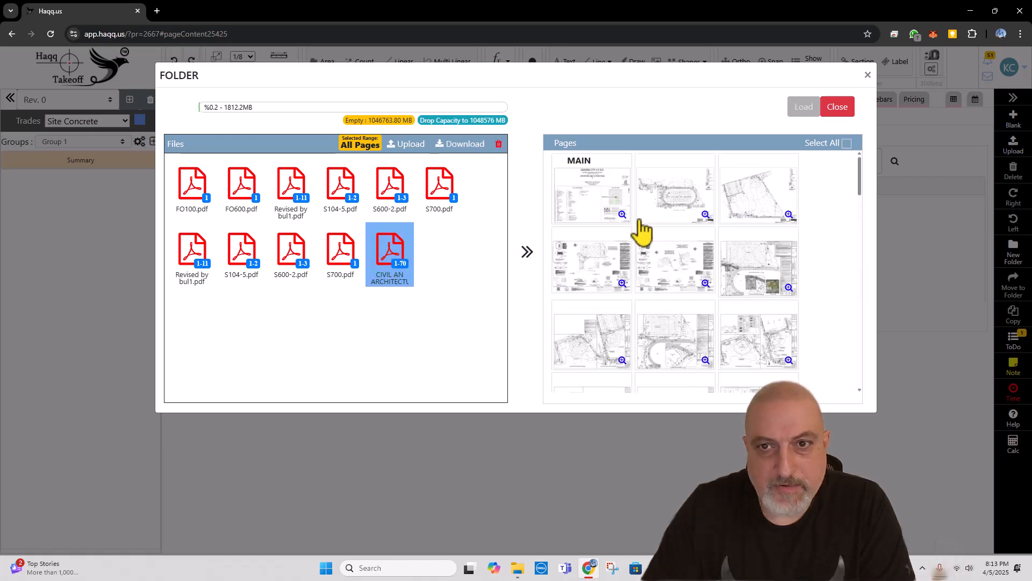
Step: Select pages 2 to 12 of the civil and architectural PDF, leaving out the cover page
click(700, 196)
click(737, 215)
click(597, 275)
click(670, 276)
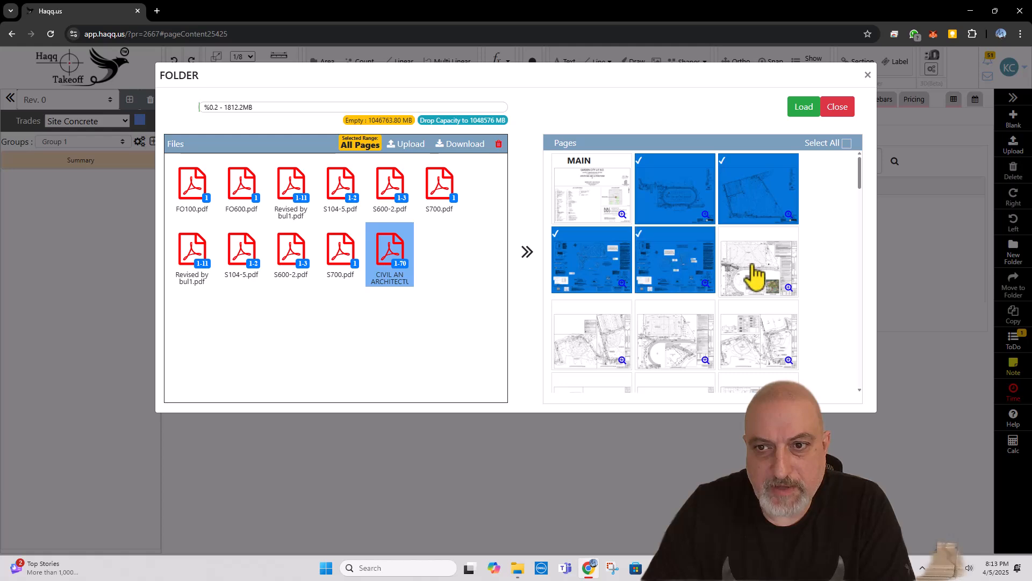
click(755, 277)
scroll(685, 296, down, 1)
click(594, 278)
click(664, 280)
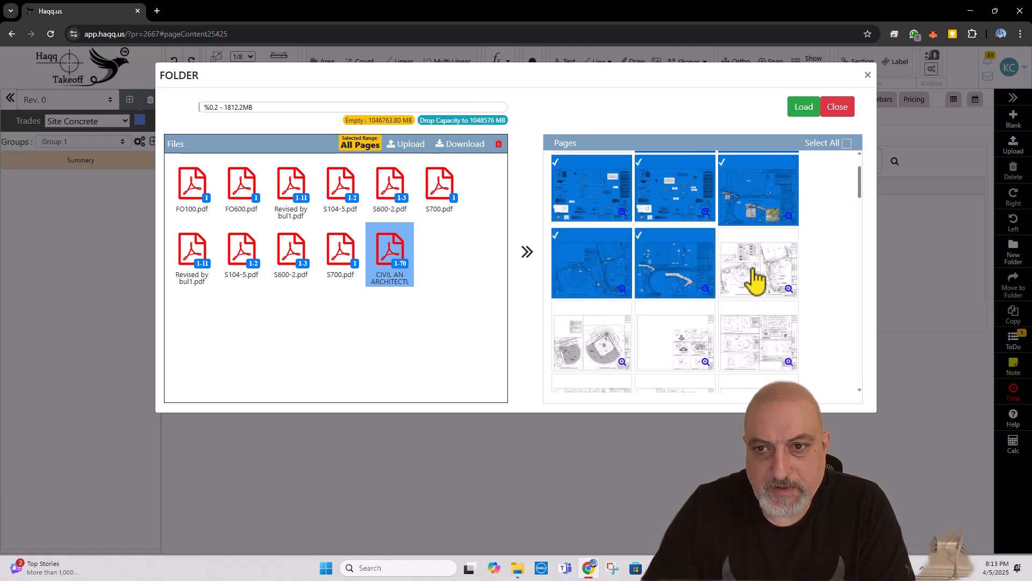
click(754, 281)
click(589, 353)
click(685, 350)
click(766, 347)
Step: Add pages 13 to 20 of the civil and architectural PDF to the page selection
scroll(764, 301, down, 3)
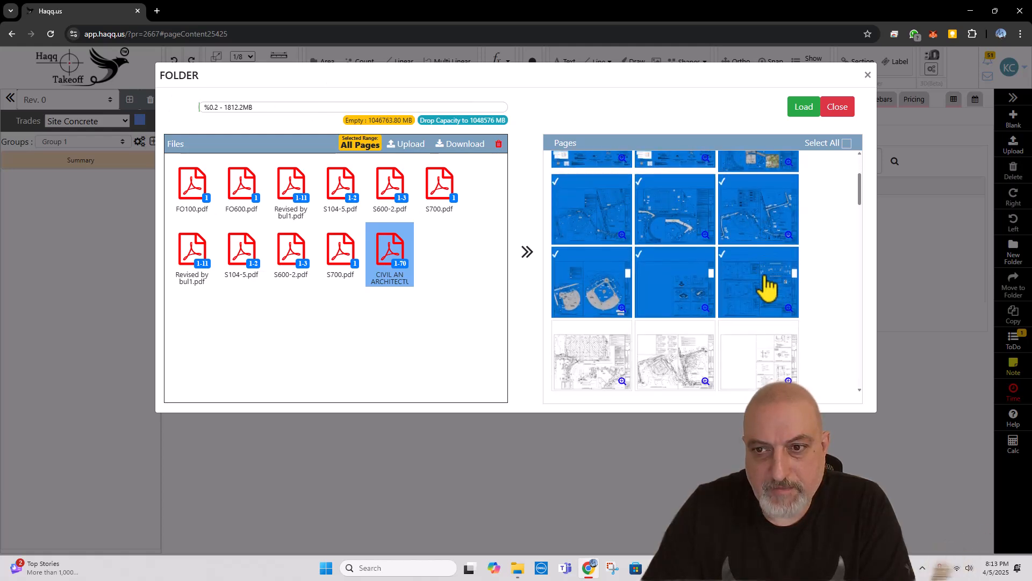
click(613, 301)
click(683, 301)
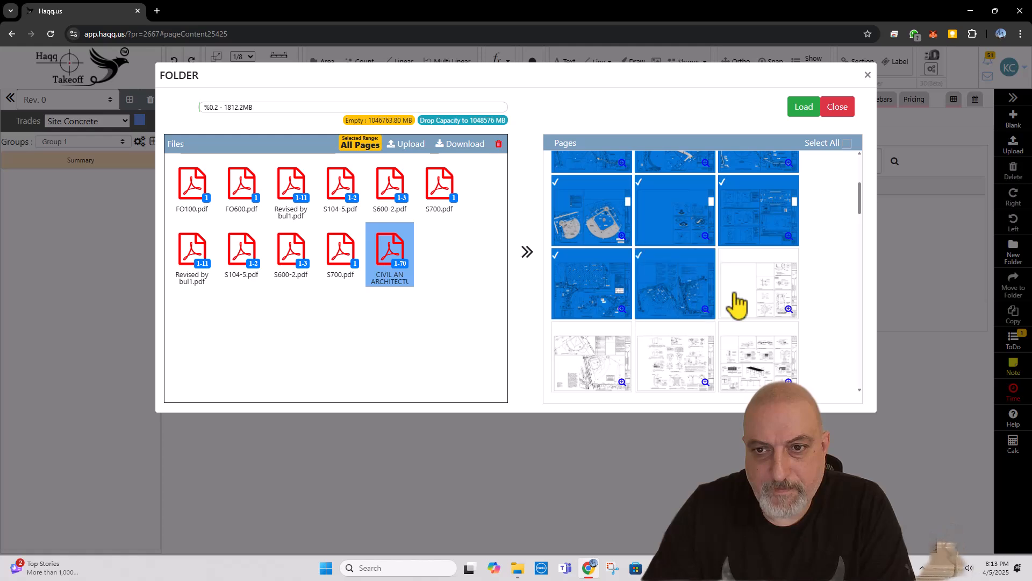
scroll(766, 299, down, 1)
click(764, 261)
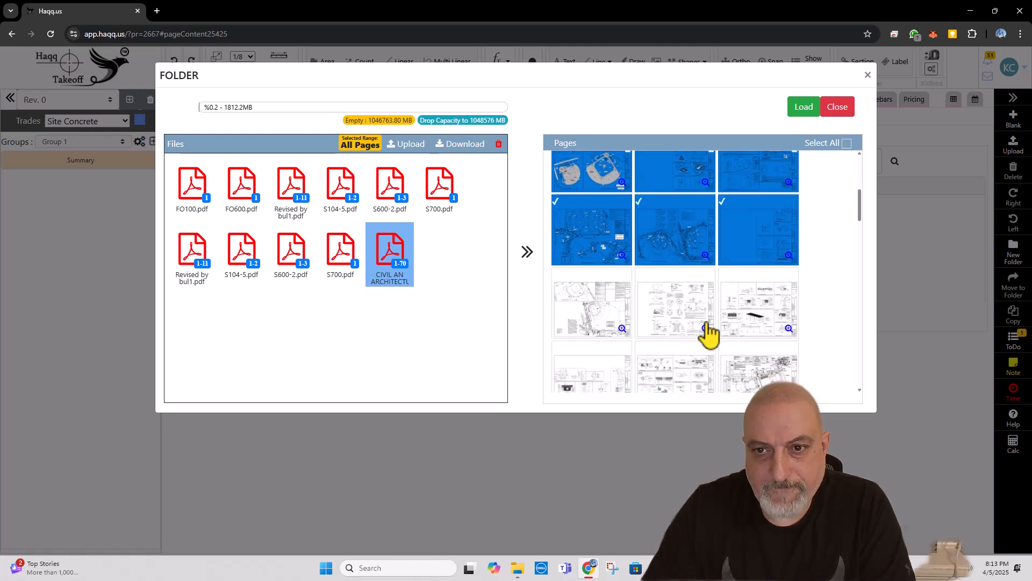
click(676, 336)
click(602, 331)
click(757, 312)
scroll(751, 301, down, 1)
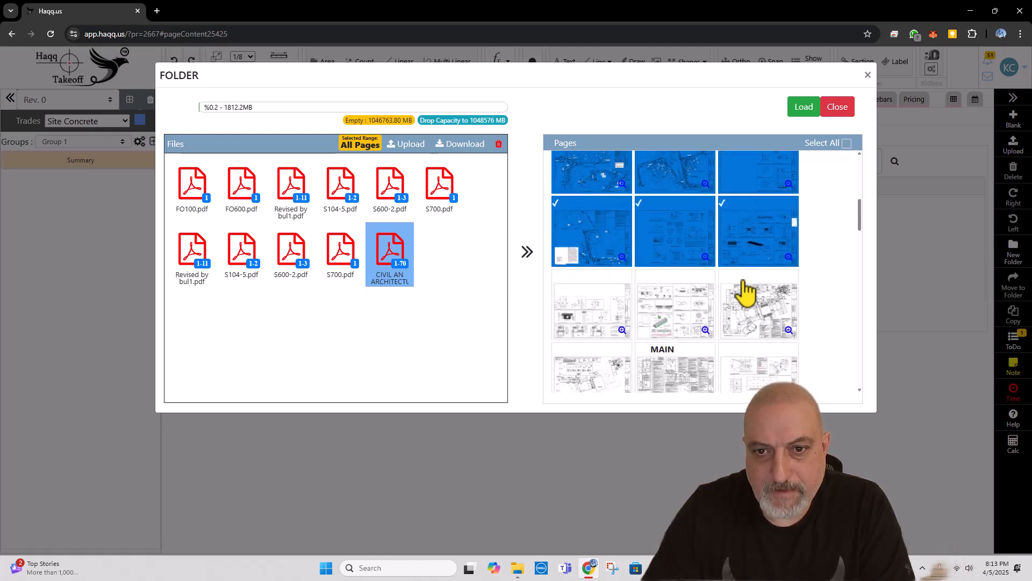
click(598, 317)
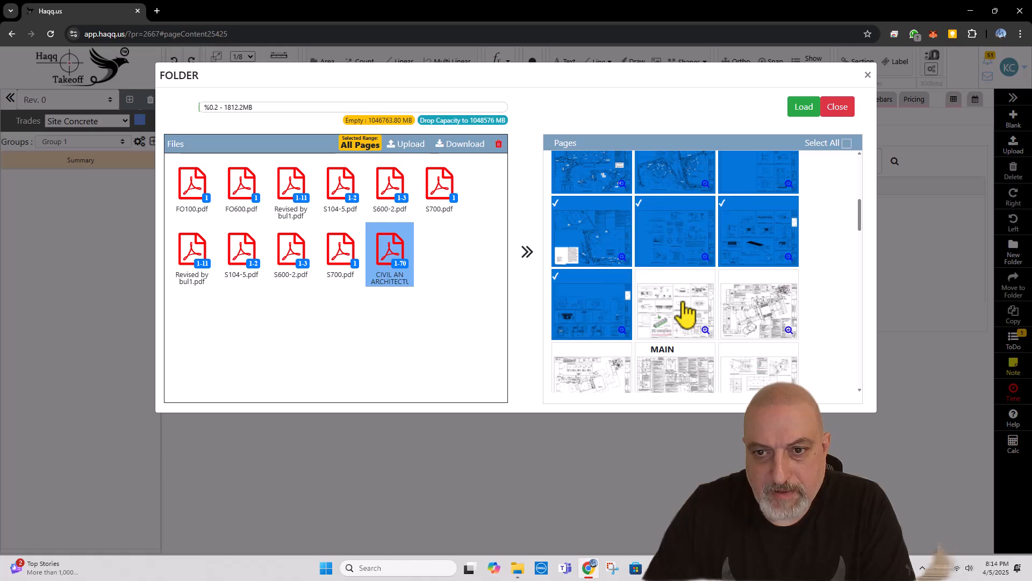
click(686, 315)
Step: Load the selected PDF pages into the Site Concrete trade, waiting out the unresponsive page
scroll(699, 312, down, 1)
mouse_move(793, 303)
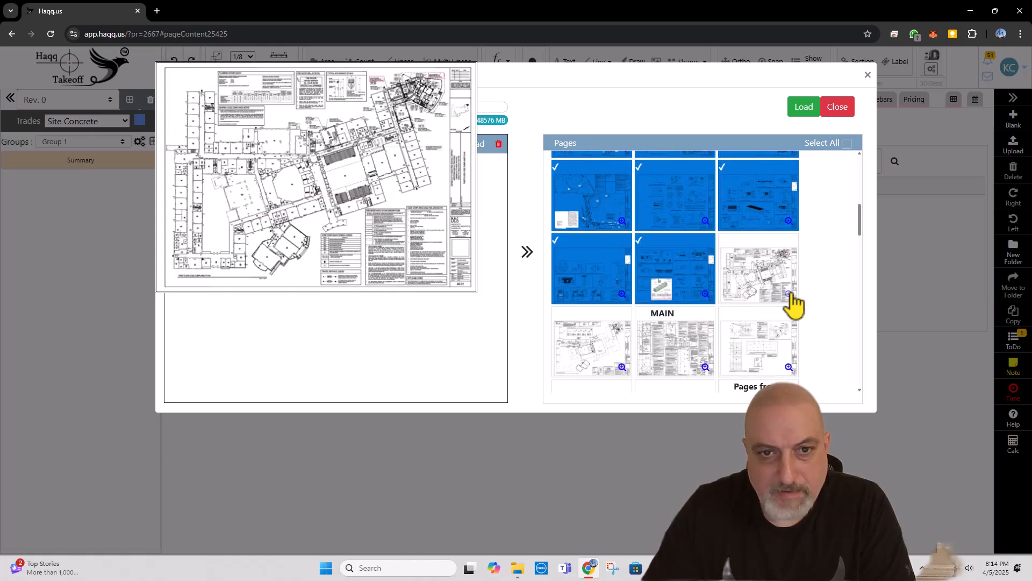
click(805, 107)
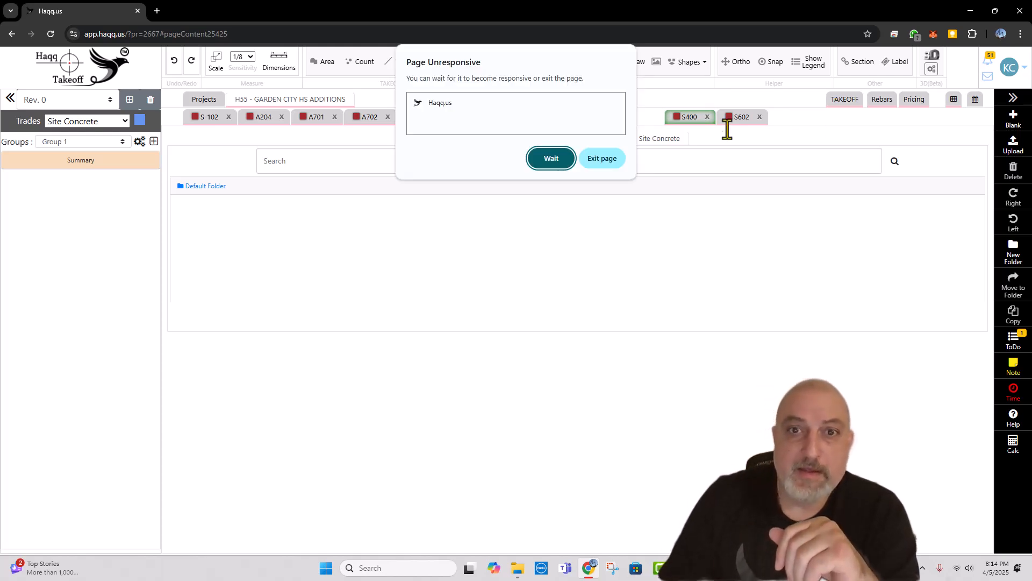
click(552, 162)
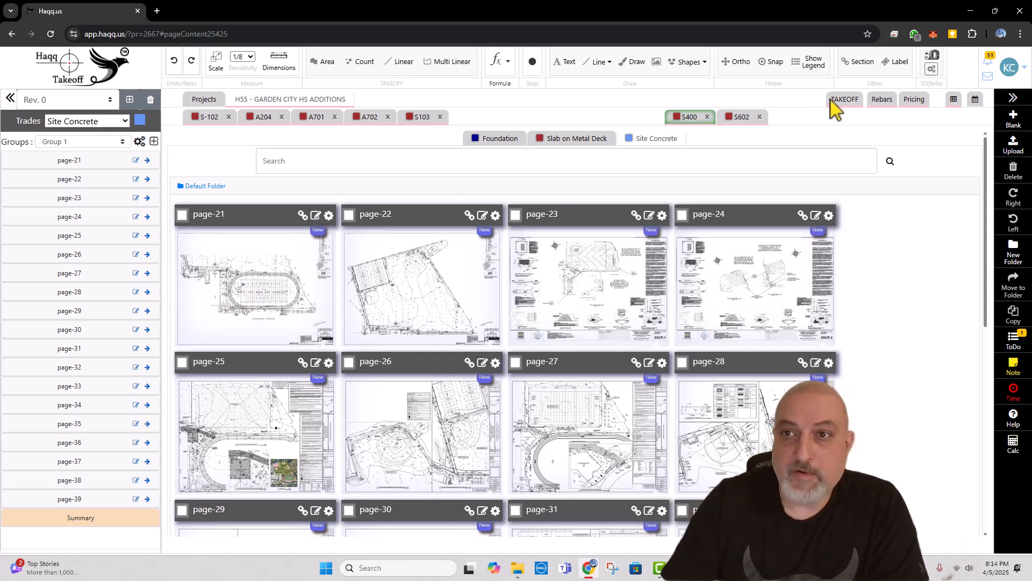
Step: Open the project's takeoff summary and check the order of the Foundation groups
click(845, 105)
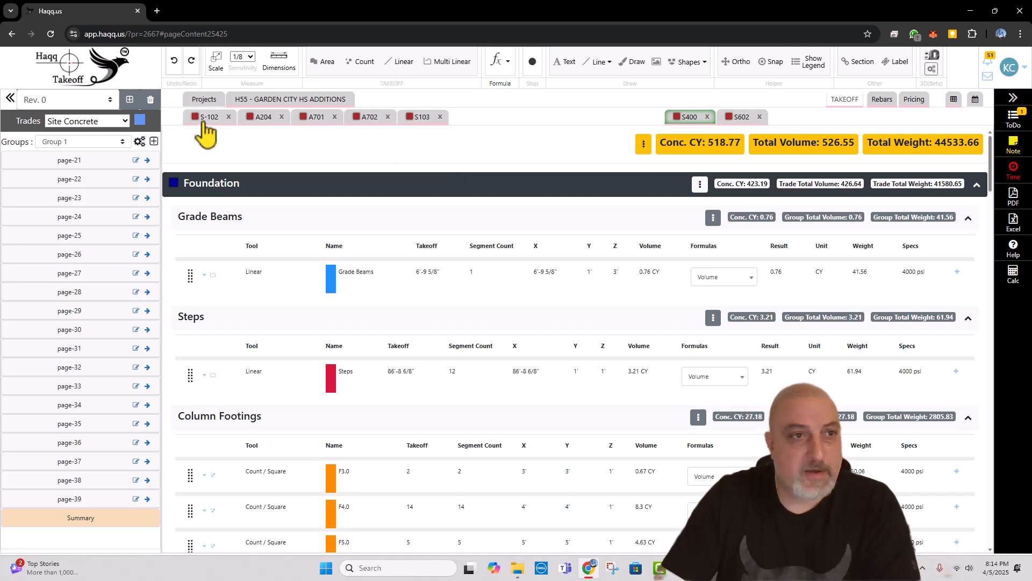
scroll(345, 212, down, 3)
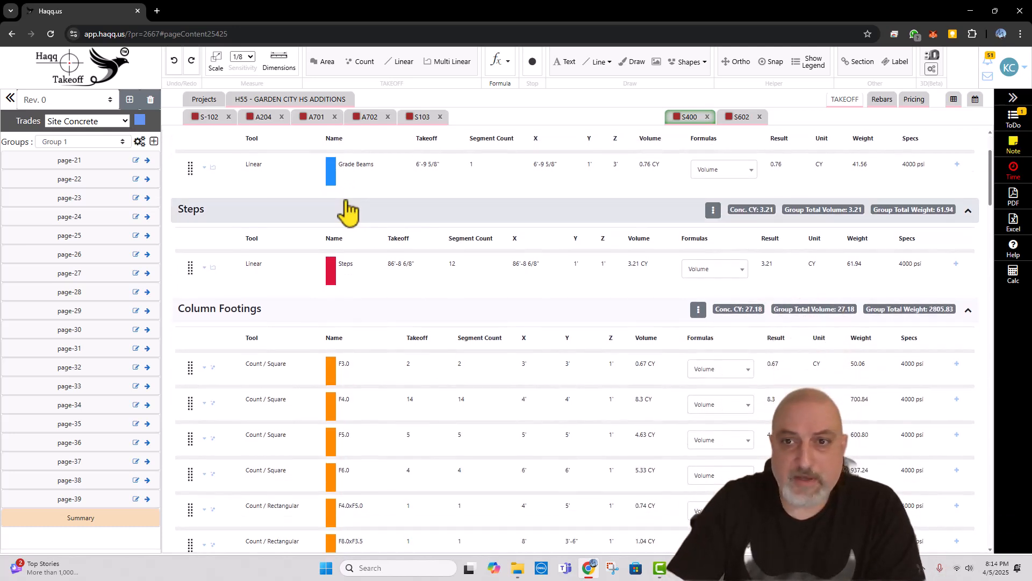
scroll(352, 213, up, 1)
scroll(341, 244, up, 3)
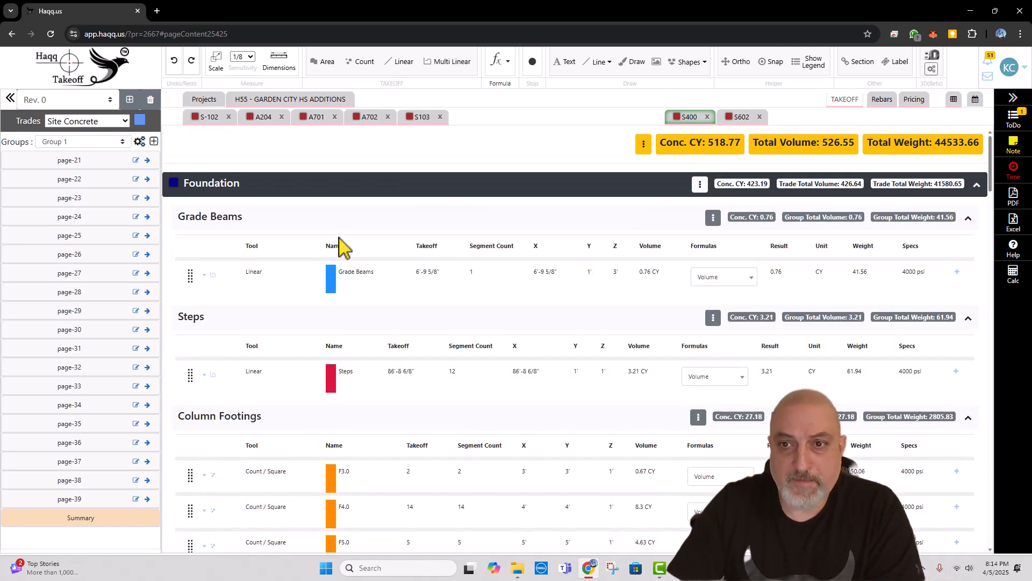
scroll(444, 249, down, 1)
scroll(451, 245, up, 1)
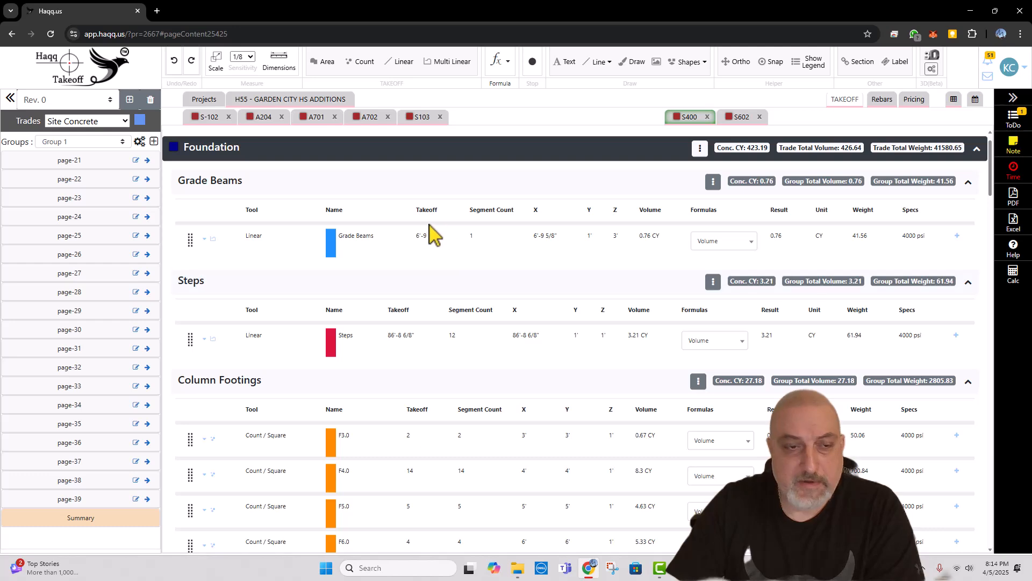
scroll(518, 323, down, 2)
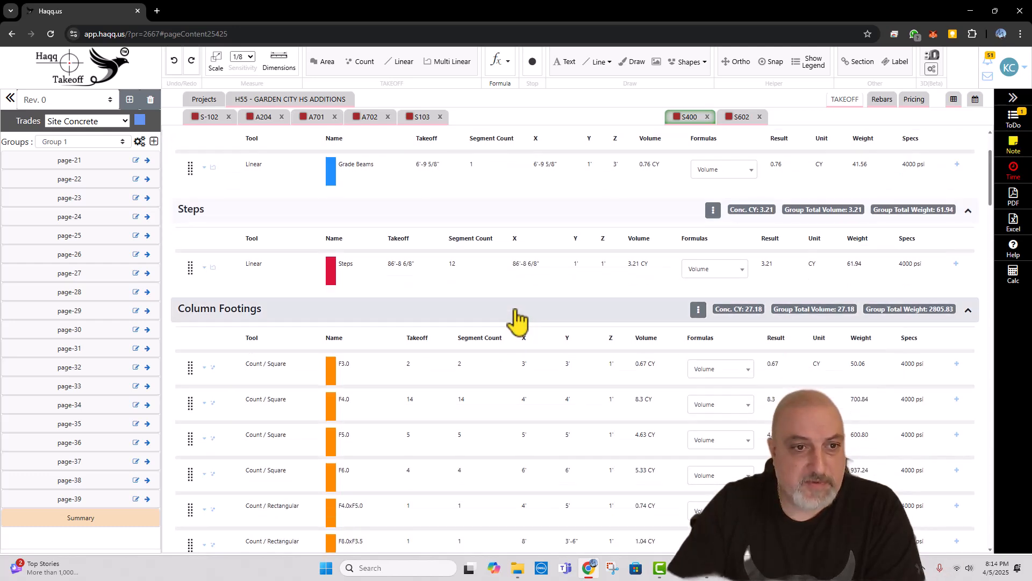
Step: Reorder the Foundation trade's groups, placing Grade Beams after Continuous Footings and Steps between Haunch and Misc
click(139, 141)
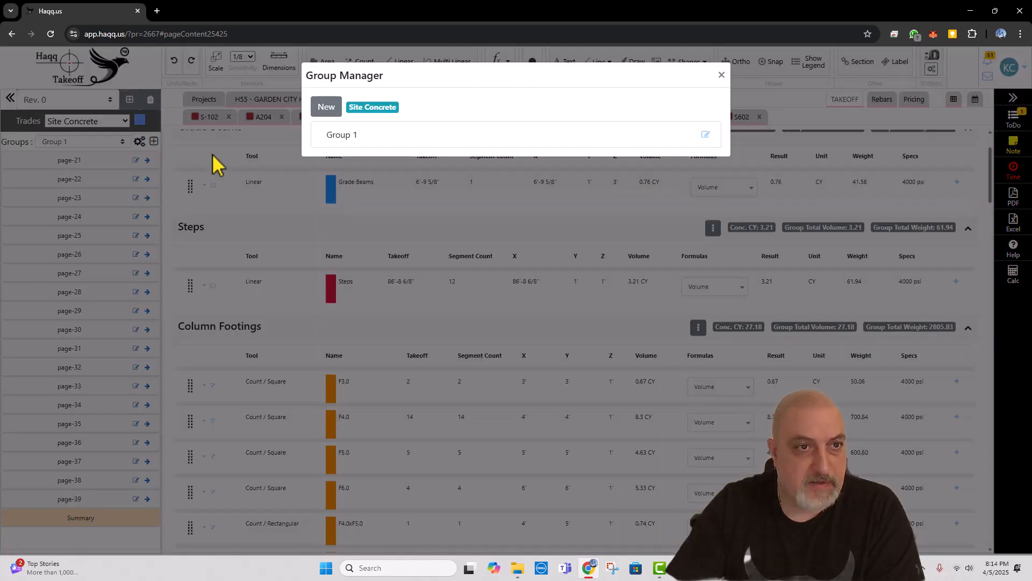
click(721, 74)
click(96, 121)
click(81, 136)
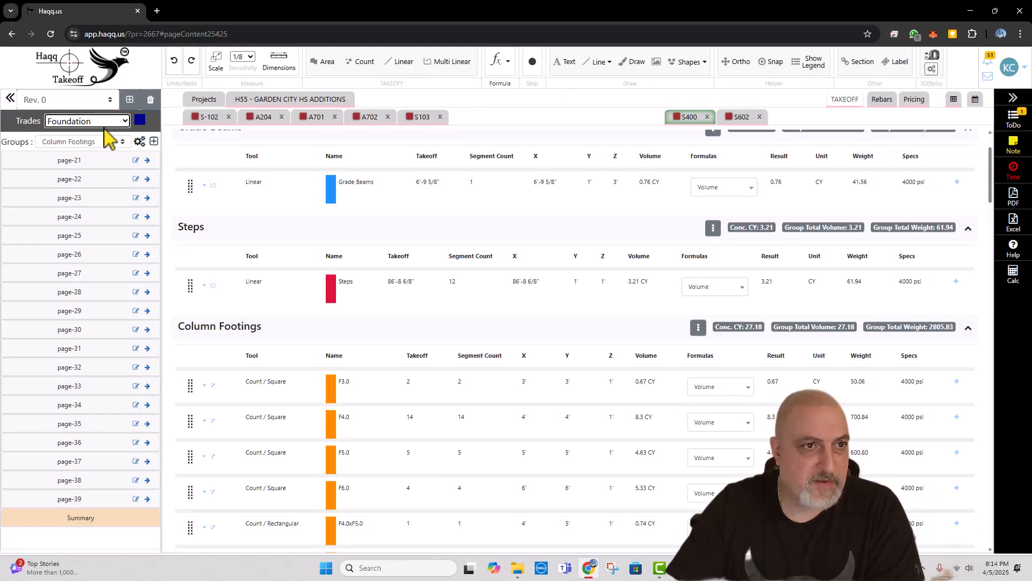
click(139, 142)
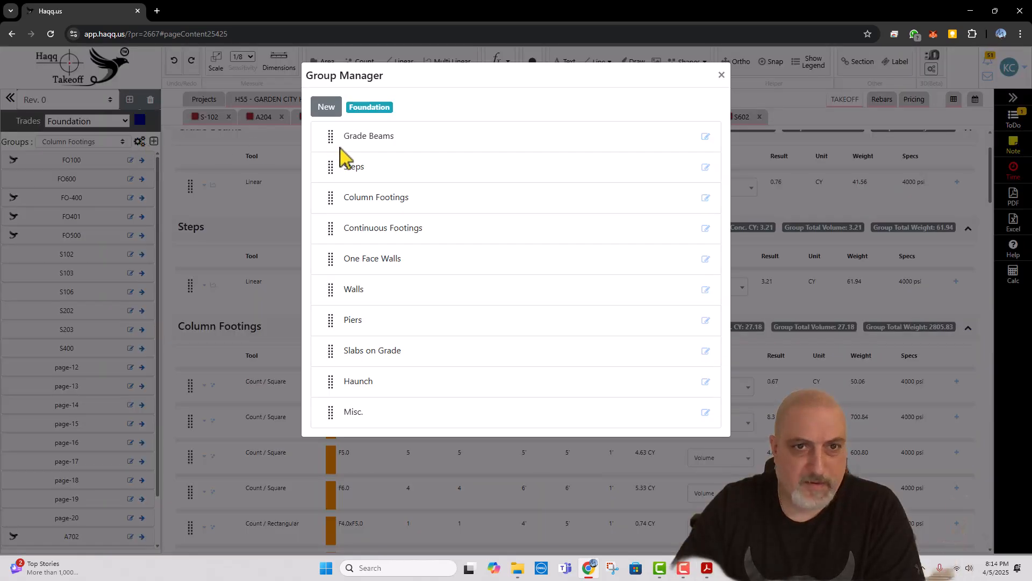
drag(330, 141, 331, 215)
drag(331, 139, 333, 388)
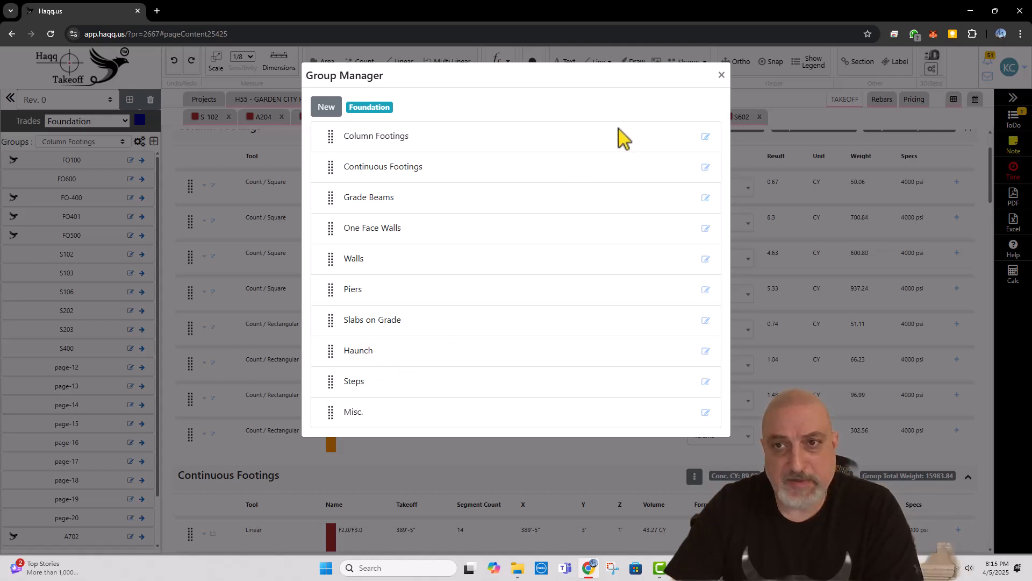
click(722, 76)
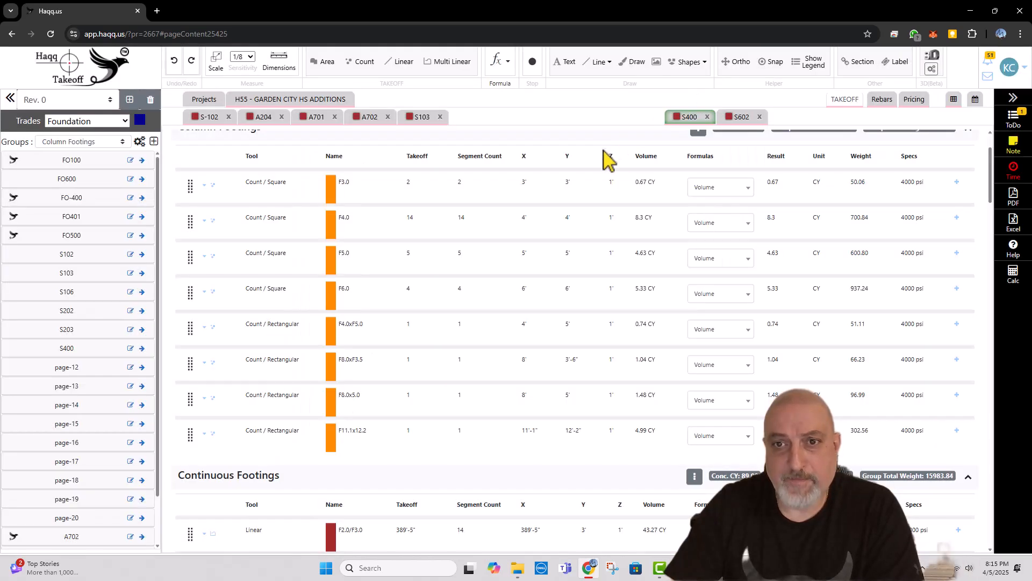
Step: Review the takeoff summary from Column Footings through Misc. and on to the Slab on Metal Deck groups
scroll(592, 216, up, 2)
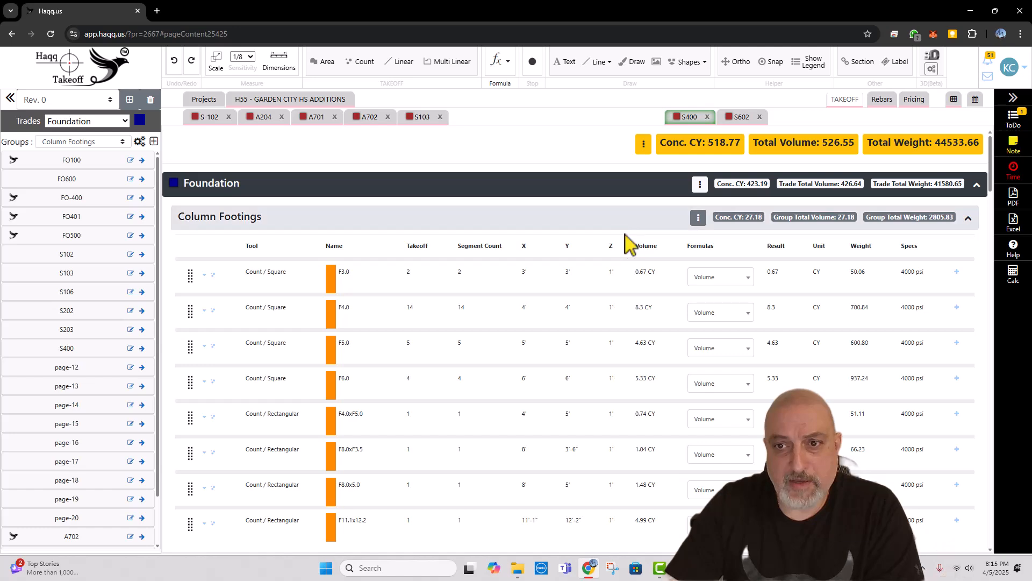
scroll(627, 244, down, 5)
scroll(622, 251, down, 3)
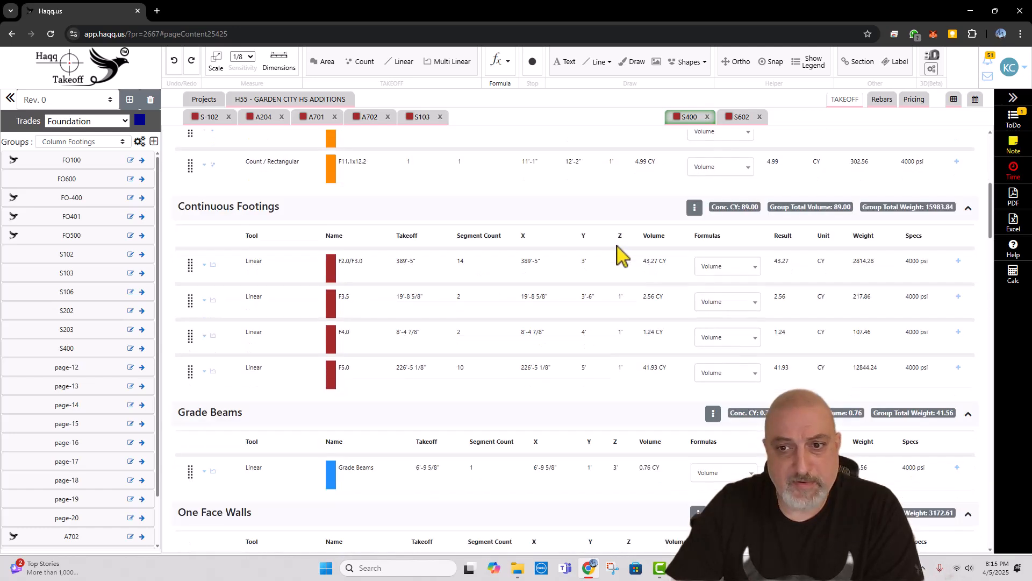
scroll(619, 248, down, 3)
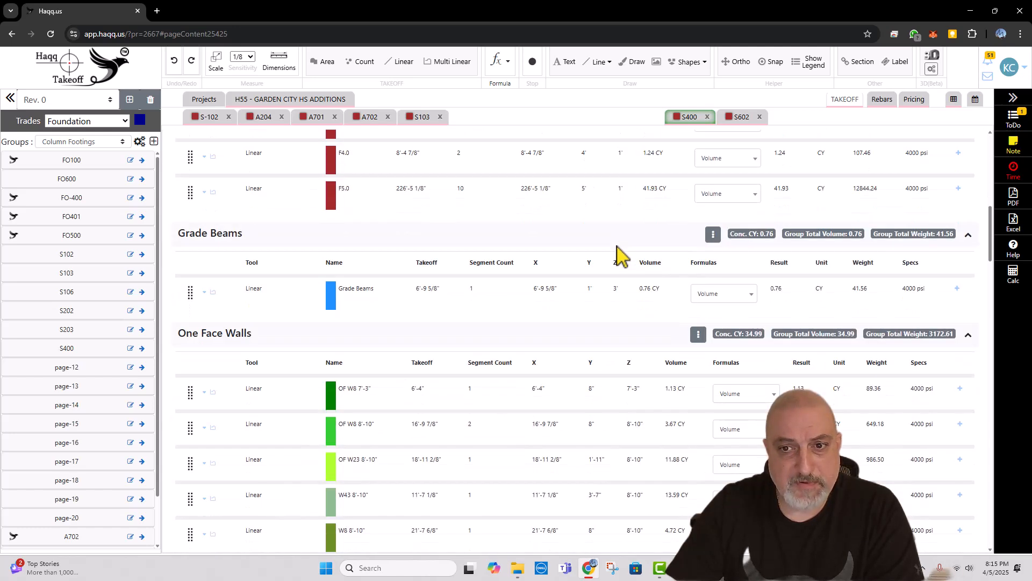
scroll(622, 255, down, 6)
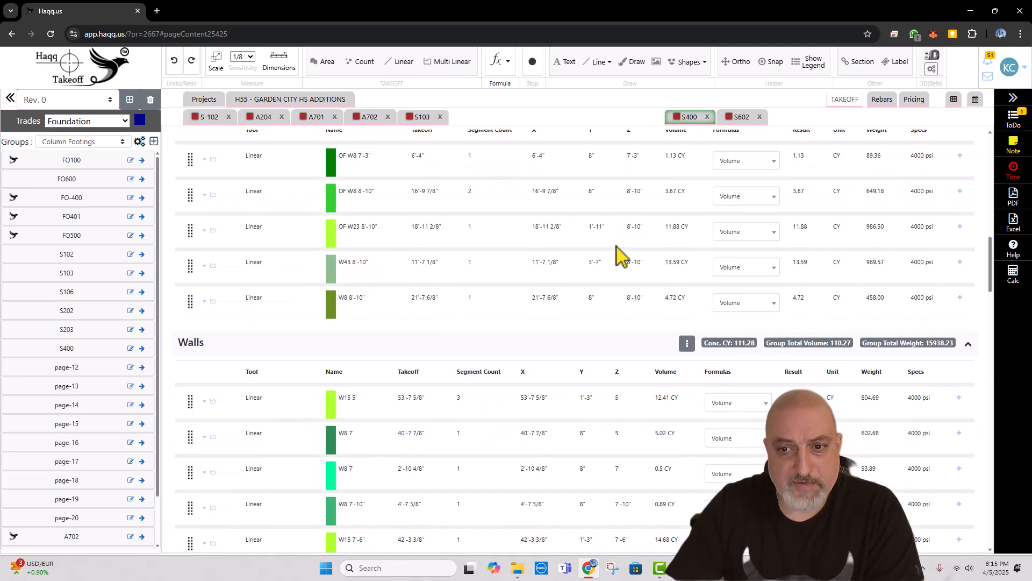
scroll(616, 249, down, 6)
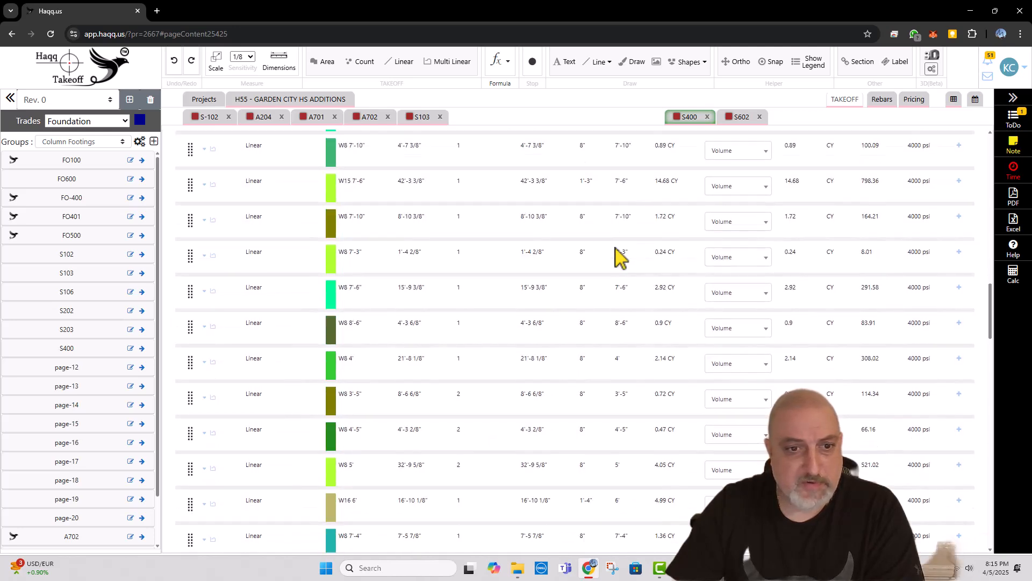
scroll(617, 262, down, 6)
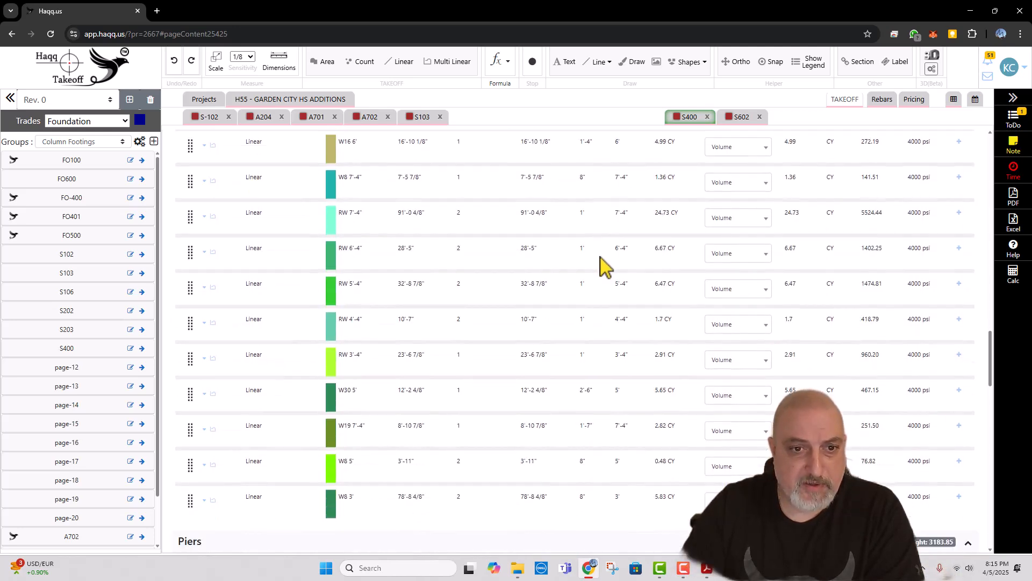
scroll(591, 263, down, 4)
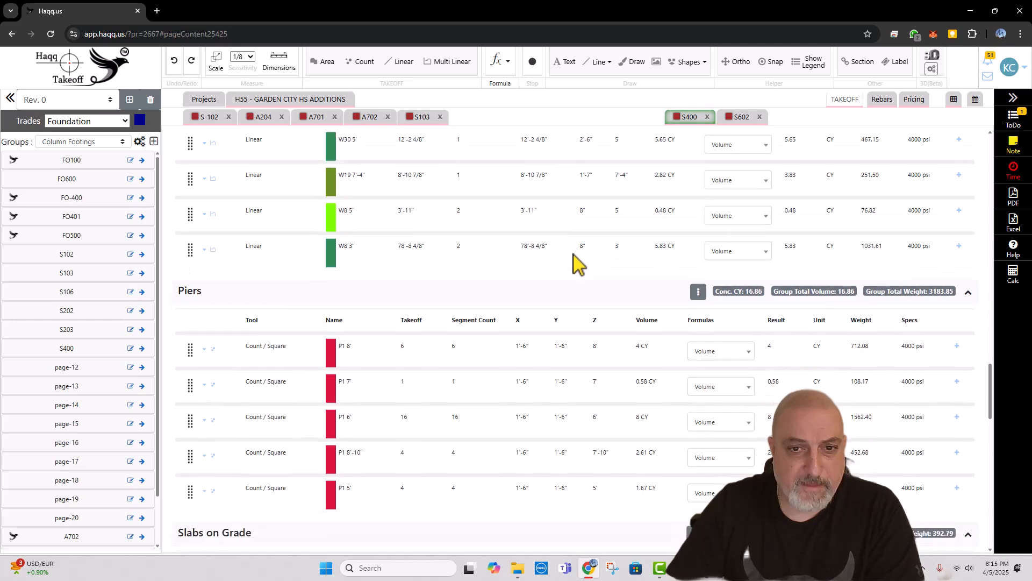
scroll(538, 269, down, 3)
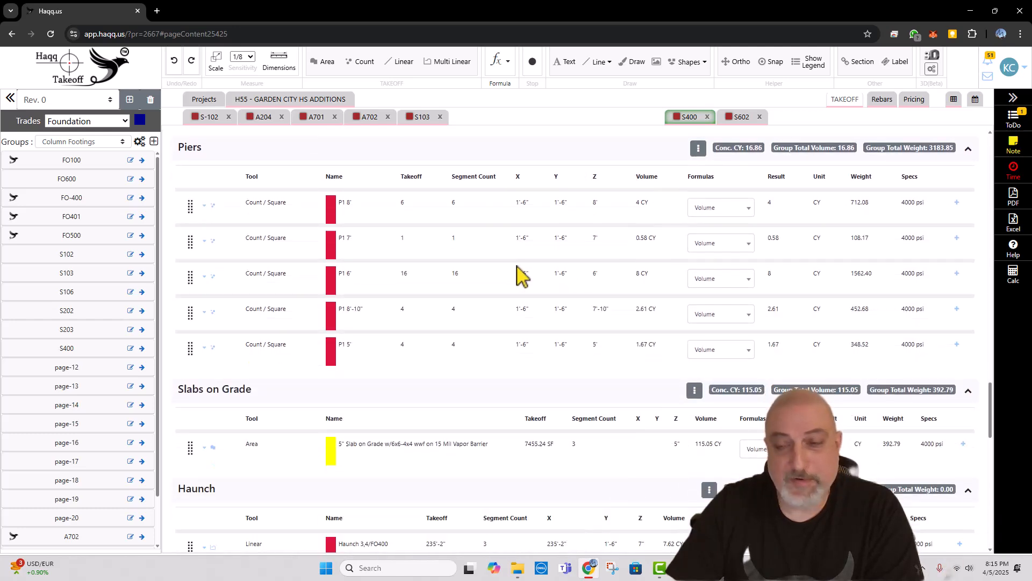
scroll(495, 280, down, 1)
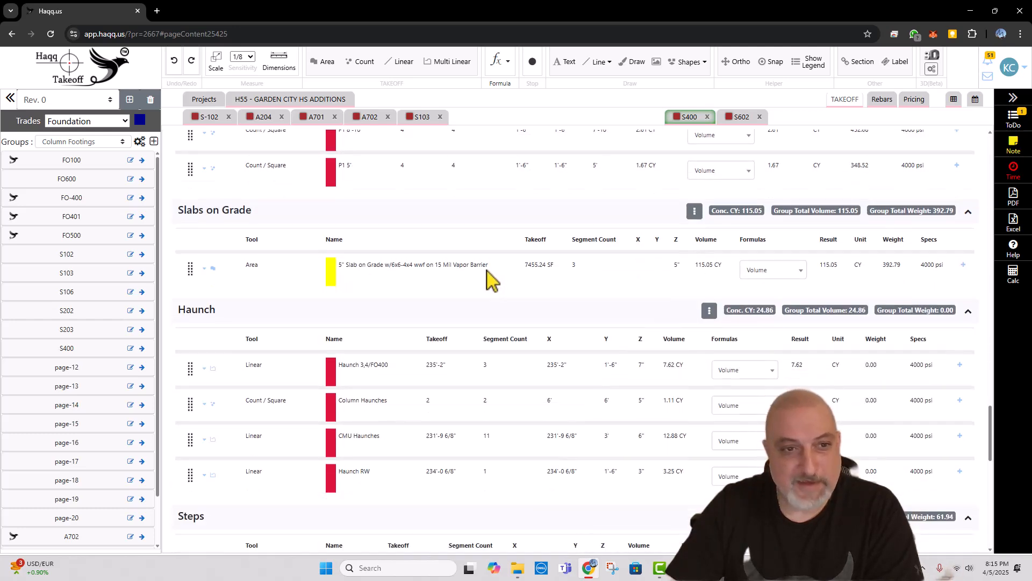
scroll(486, 280, down, 1)
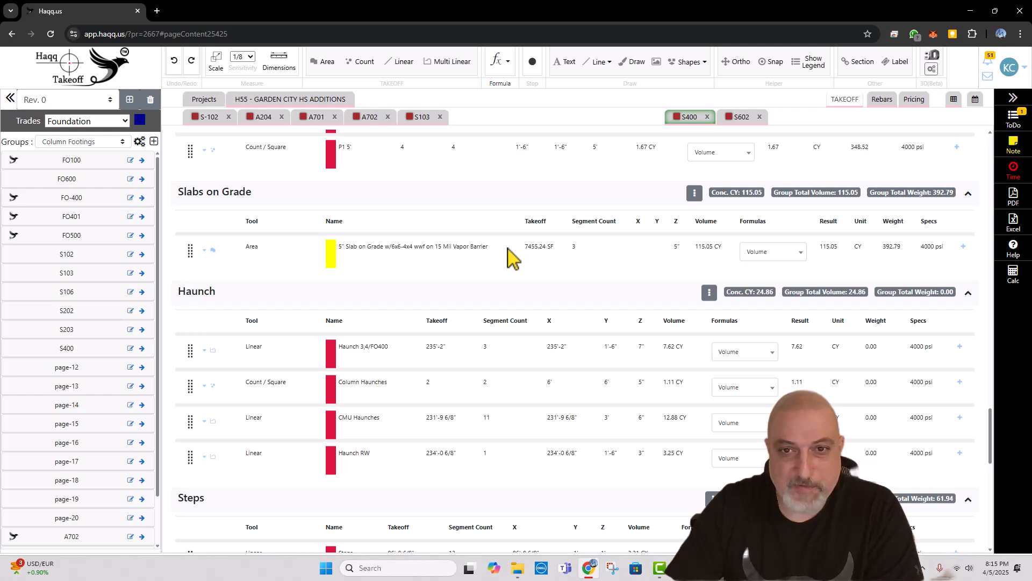
scroll(508, 263, down, 1)
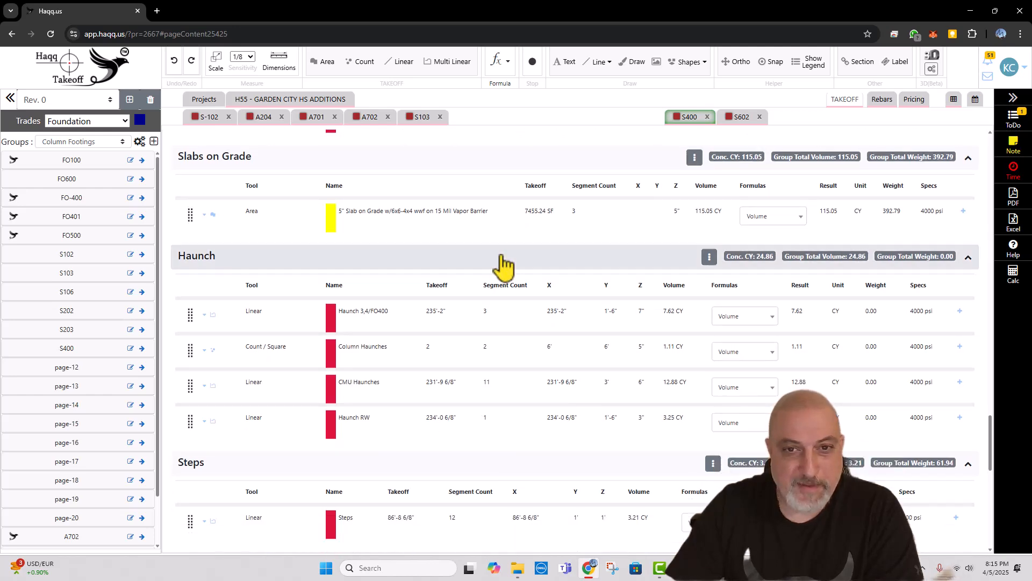
scroll(506, 263, down, 1)
scroll(504, 262, down, 2)
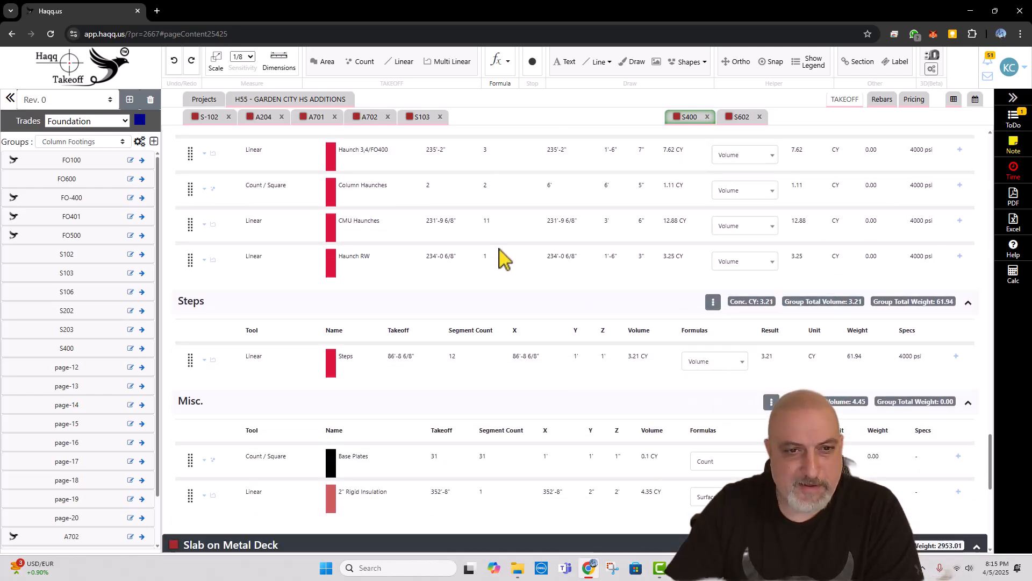
scroll(503, 261, down, 7)
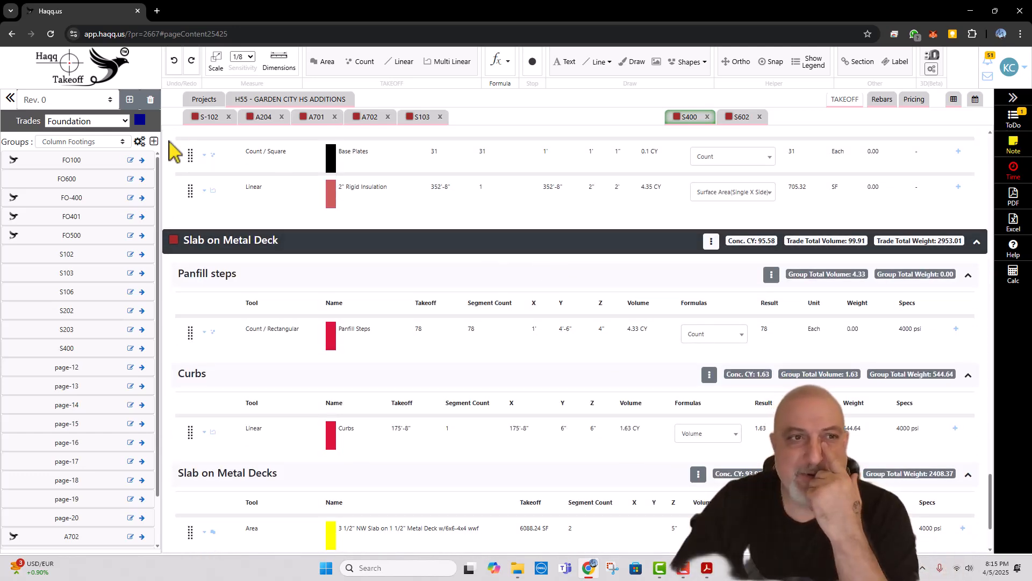
Step: Reorder the Slab on Metal Deck trade's groups as Slab on Metal Decks, Curbs, Panfill steps
click(94, 121)
click(83, 152)
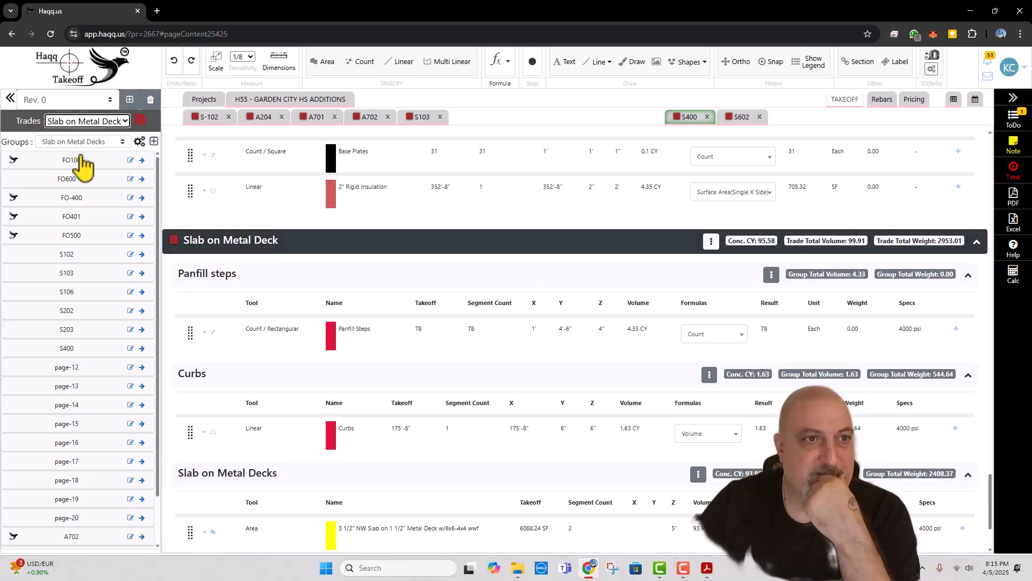
click(140, 141)
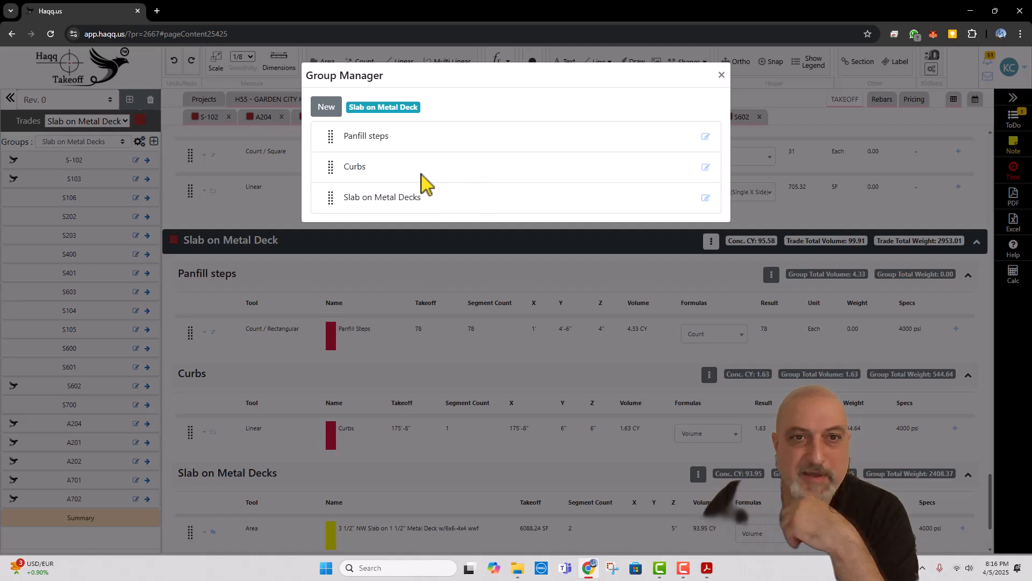
drag(330, 199, 331, 139)
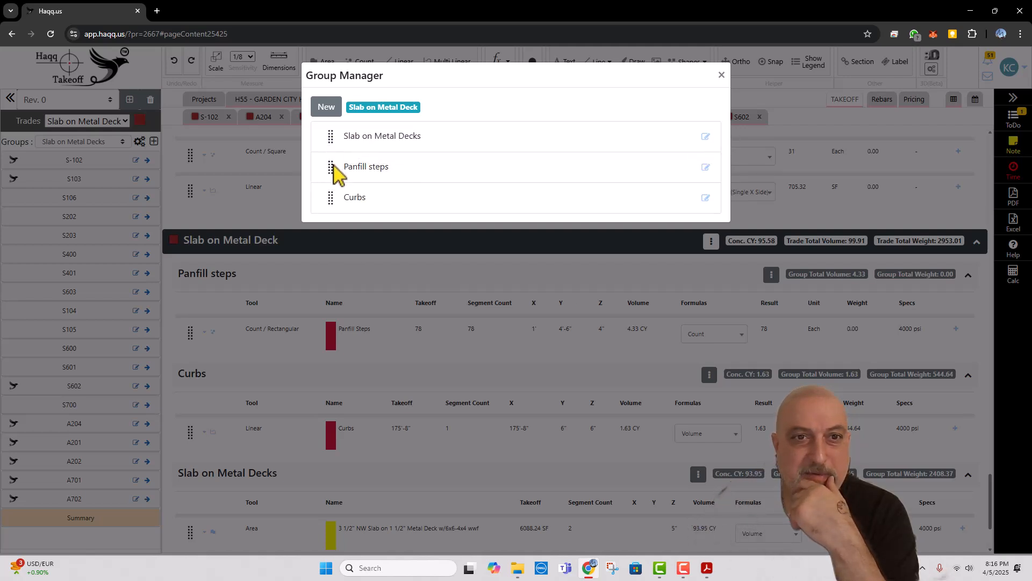
drag(331, 198, 332, 169)
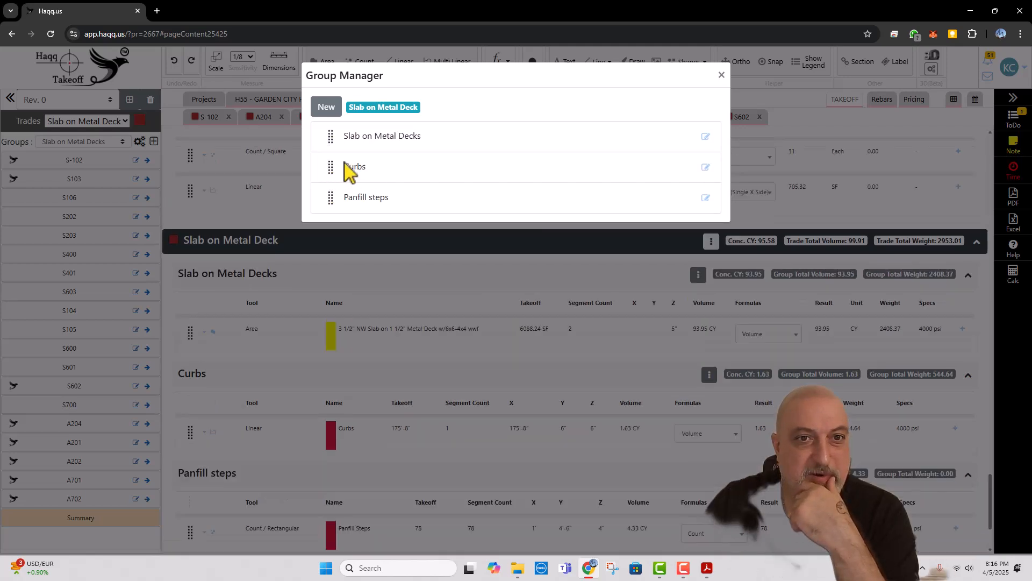
Step: Close the group manager and check the order of the Slab on Metal Deck groups in the takeoff summary
click(721, 76)
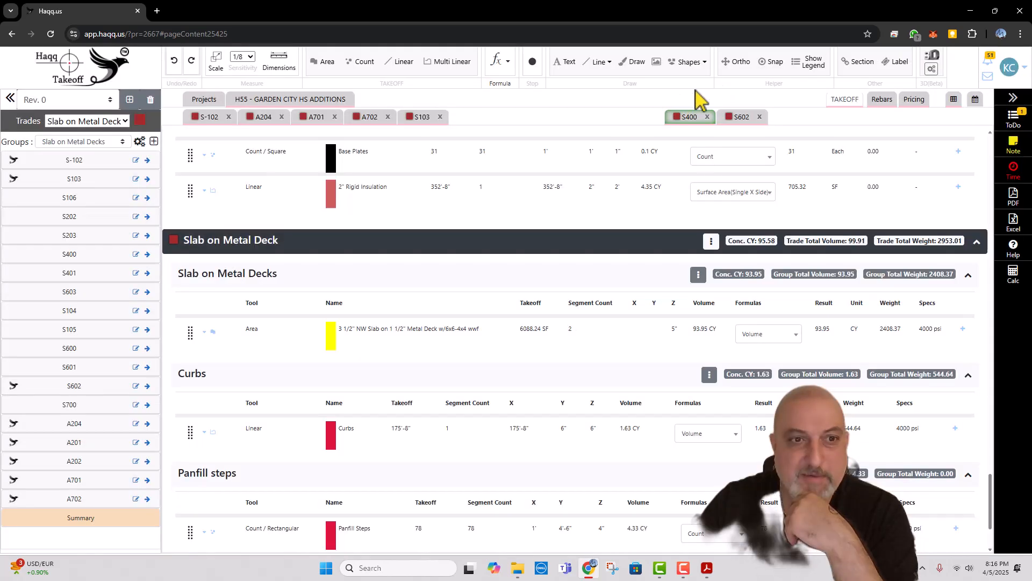
scroll(496, 260, down, 2)
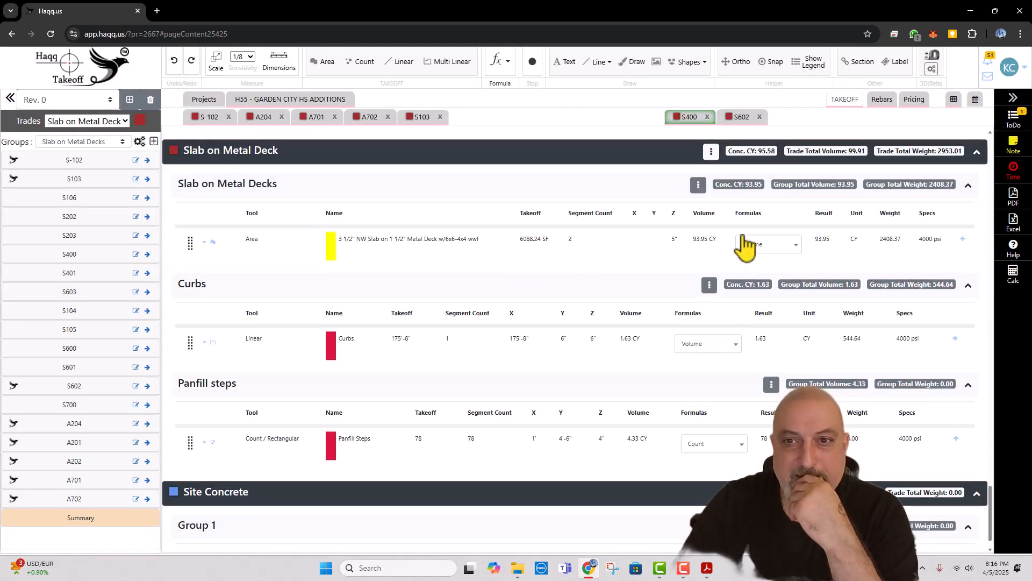
scroll(618, 269, down, 1)
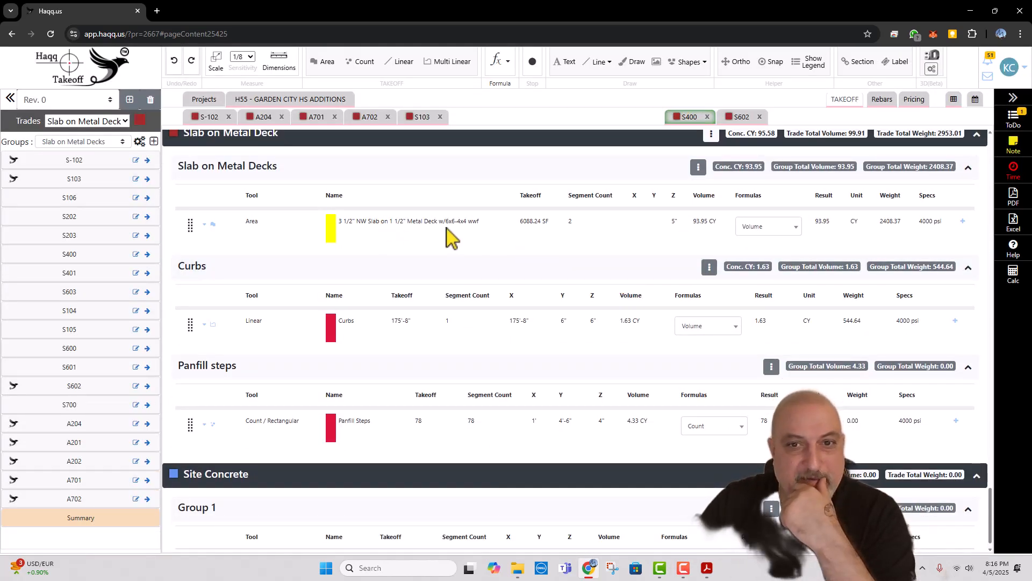
scroll(556, 236, up, 2)
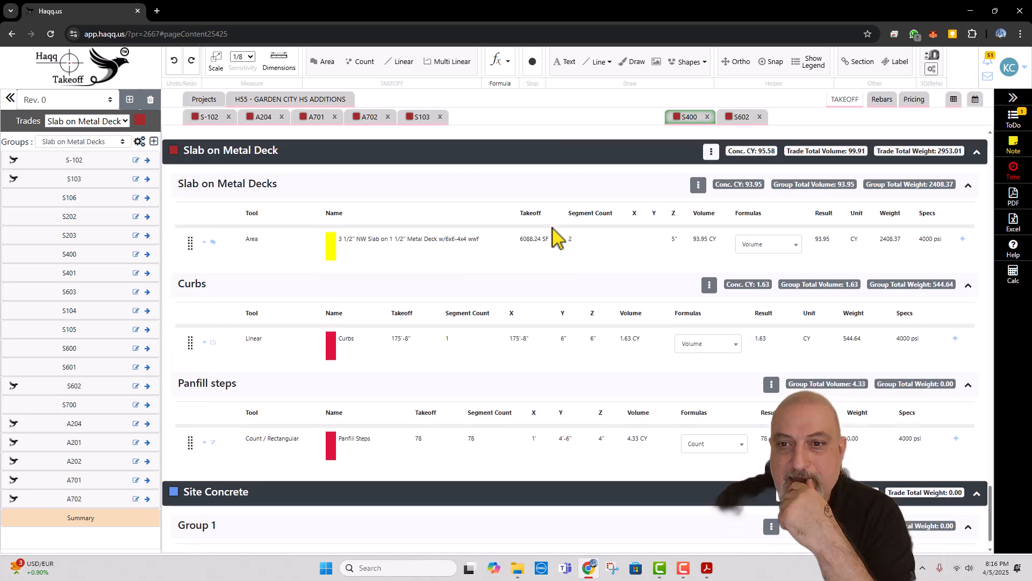
Step: Review the project's rebar list, including bar shapes, lengths, weights and cut details, and return to the takeoff summary
click(882, 99)
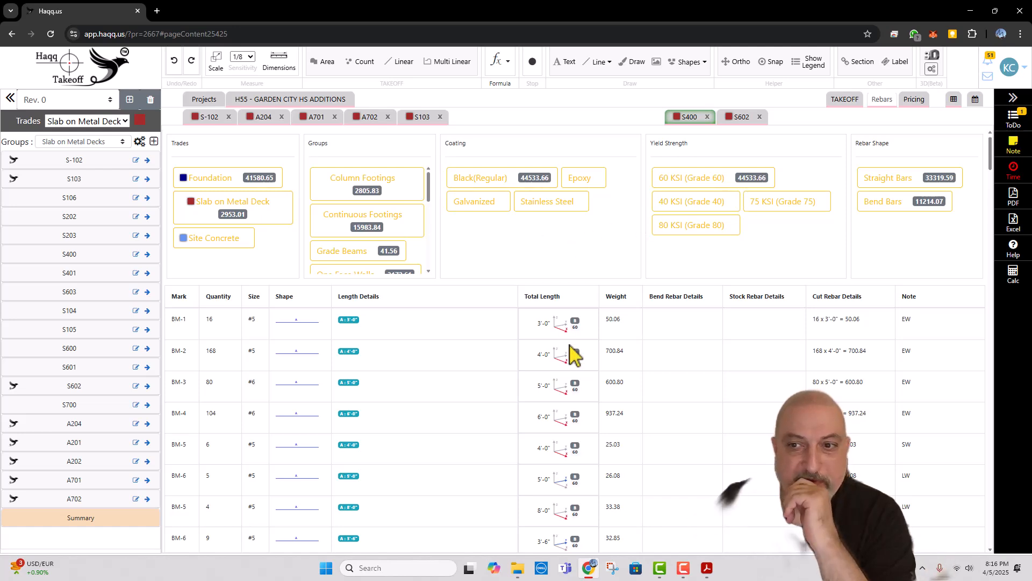
scroll(572, 352, down, 3)
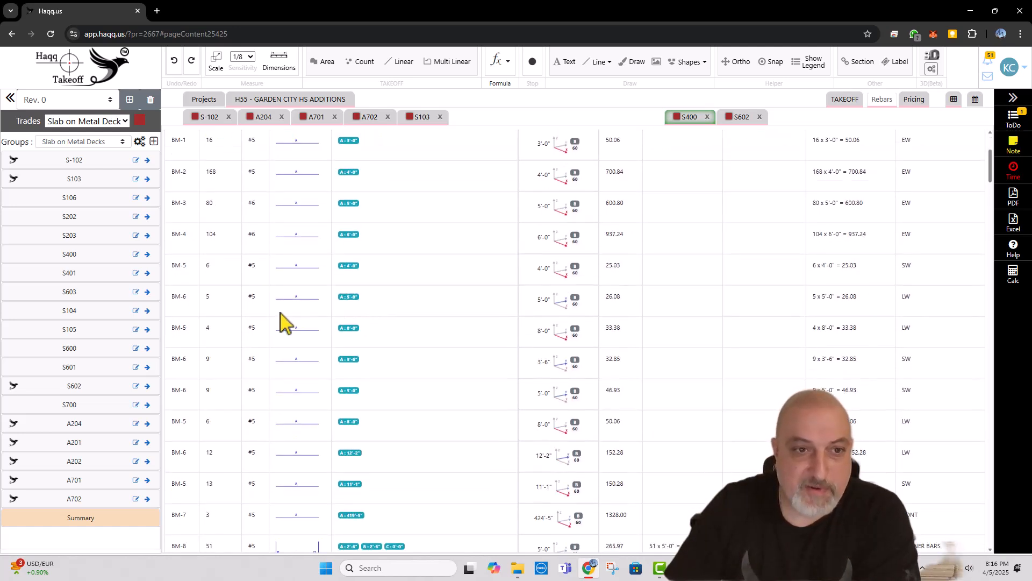
scroll(295, 322, down, 4)
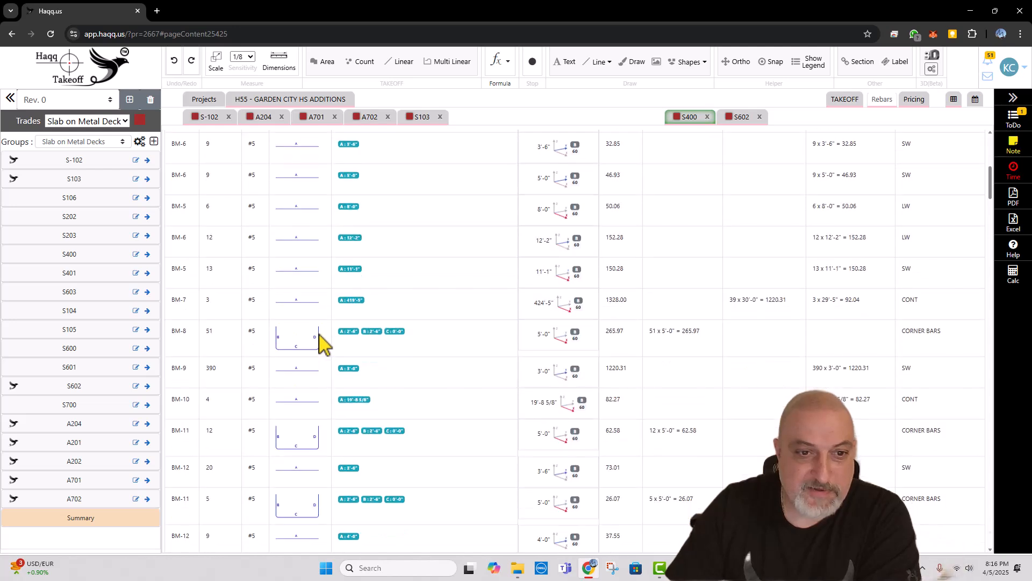
scroll(317, 345, down, 4)
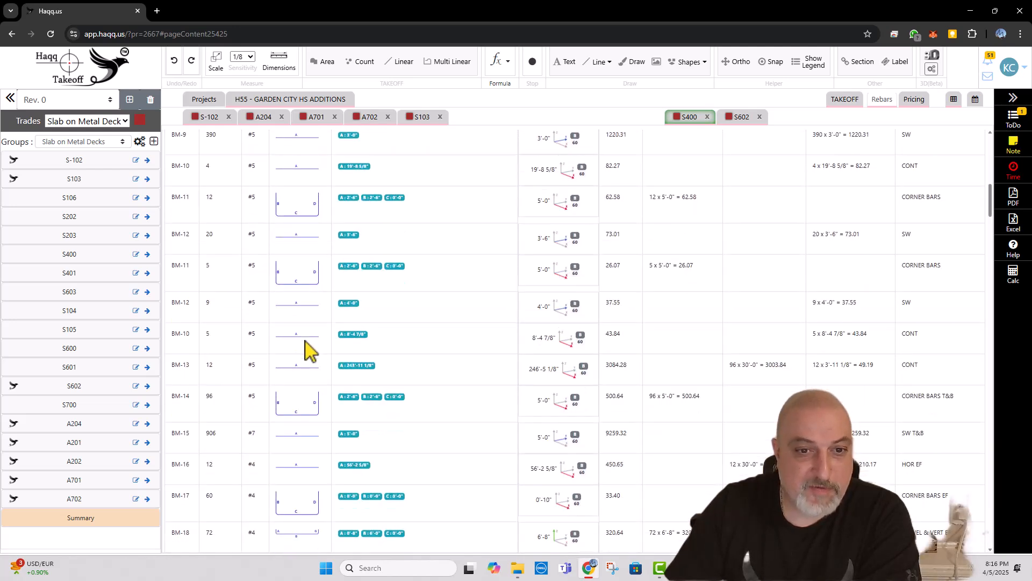
scroll(310, 351, down, 1)
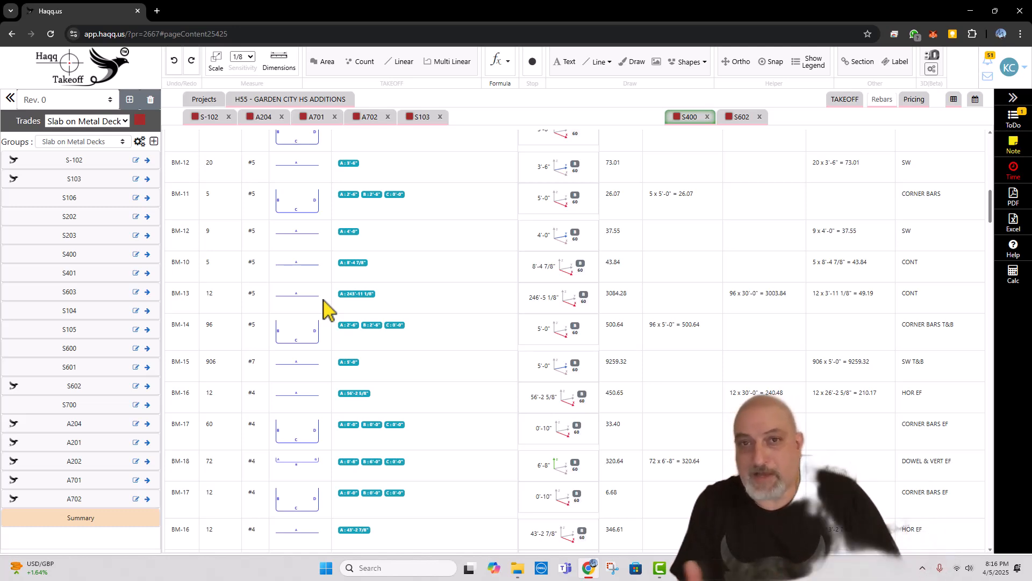
scroll(427, 414, down, 3)
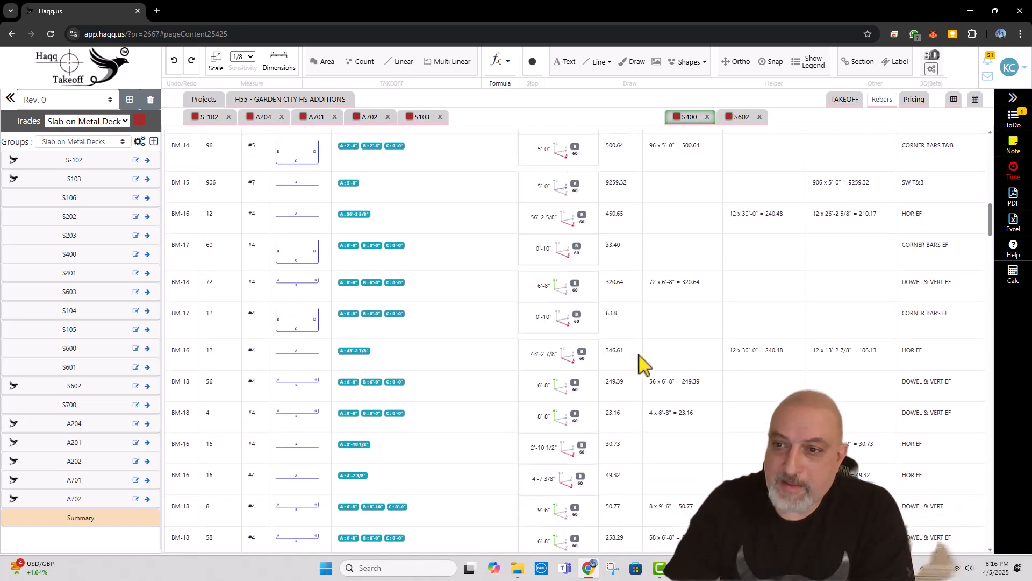
scroll(694, 371, down, 4)
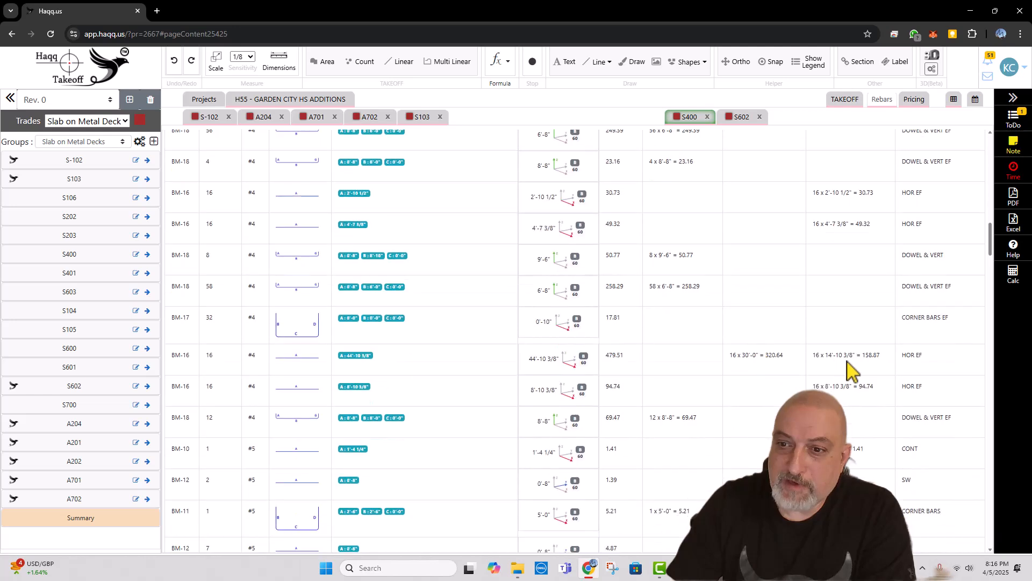
scroll(982, 265, down, 2)
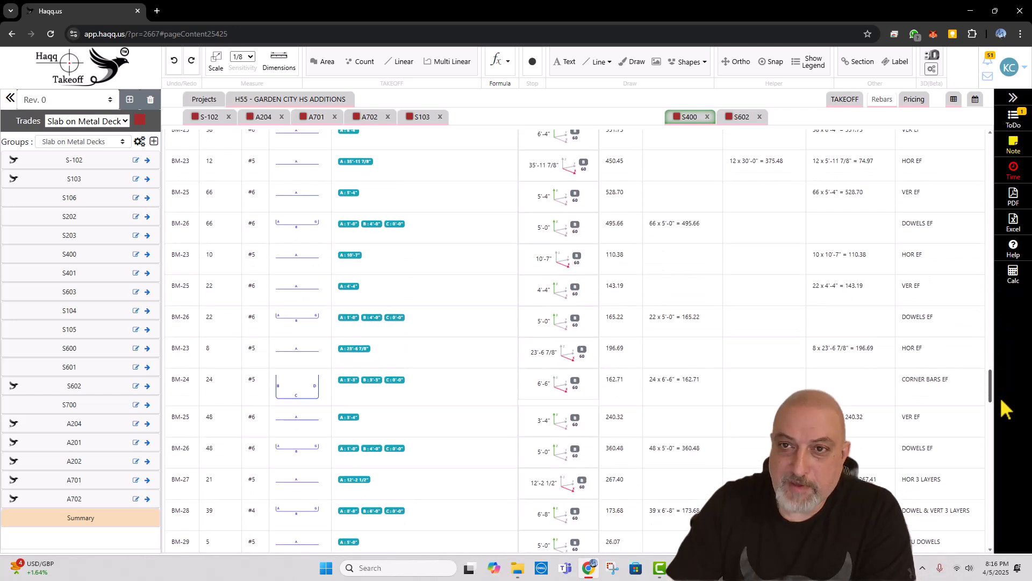
drag(990, 252, 990, 131)
click(845, 100)
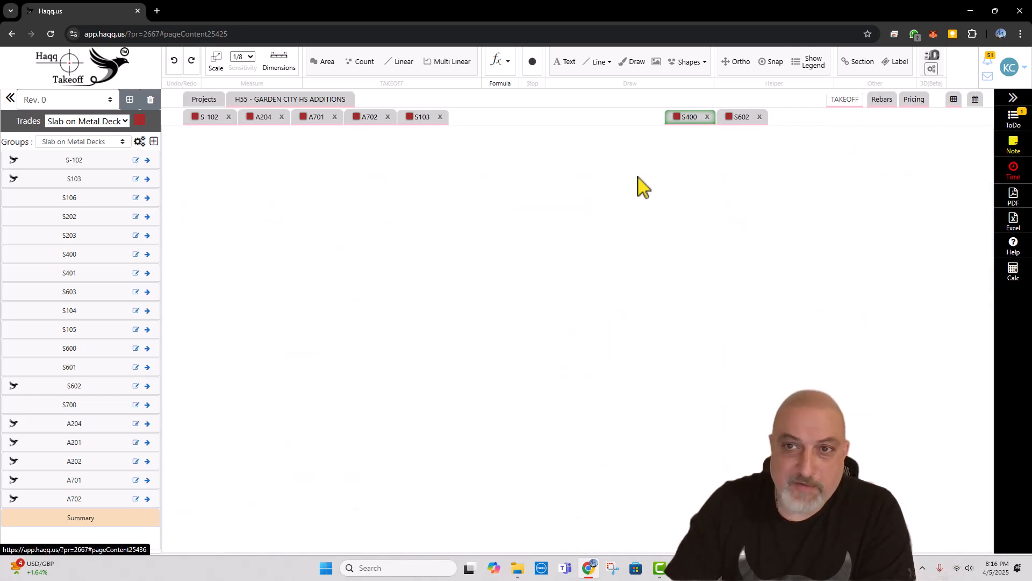
Step: In the project's pricing, assign the product PW - Column/Continous Footing to the F3.0 column footing
click(913, 100)
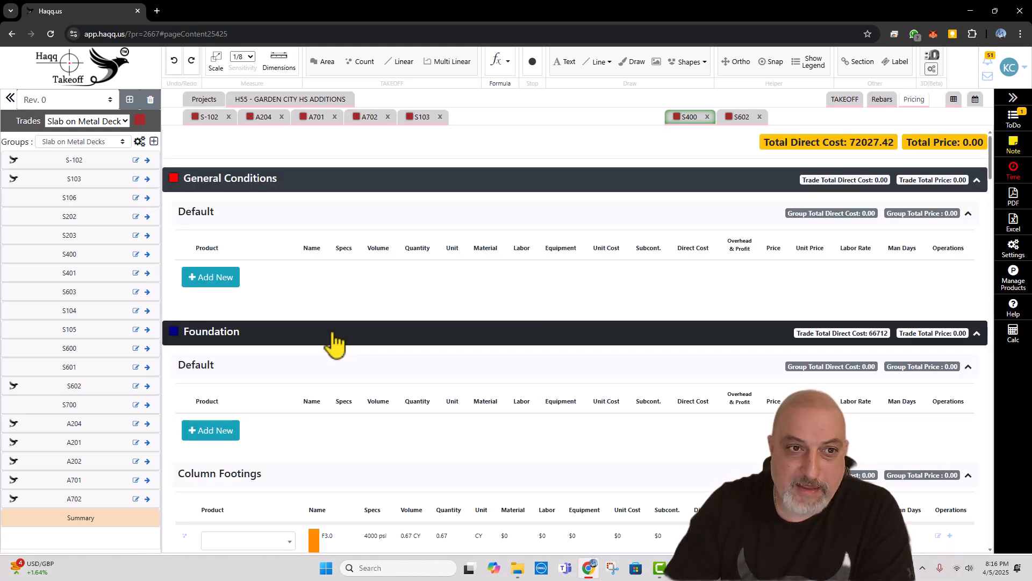
scroll(377, 329, down, 3)
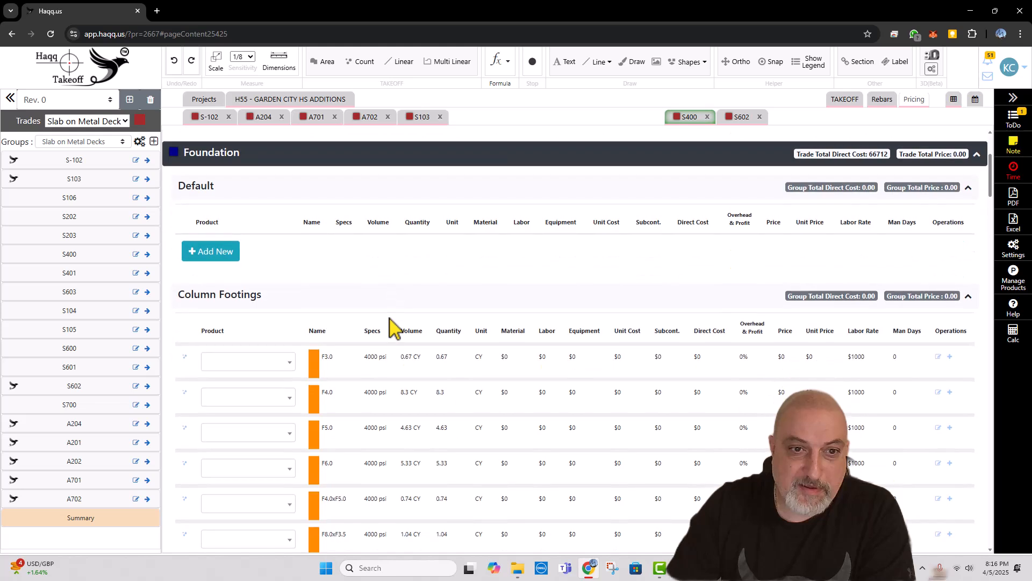
scroll(395, 326, down, 2)
scroll(383, 318, down, 1)
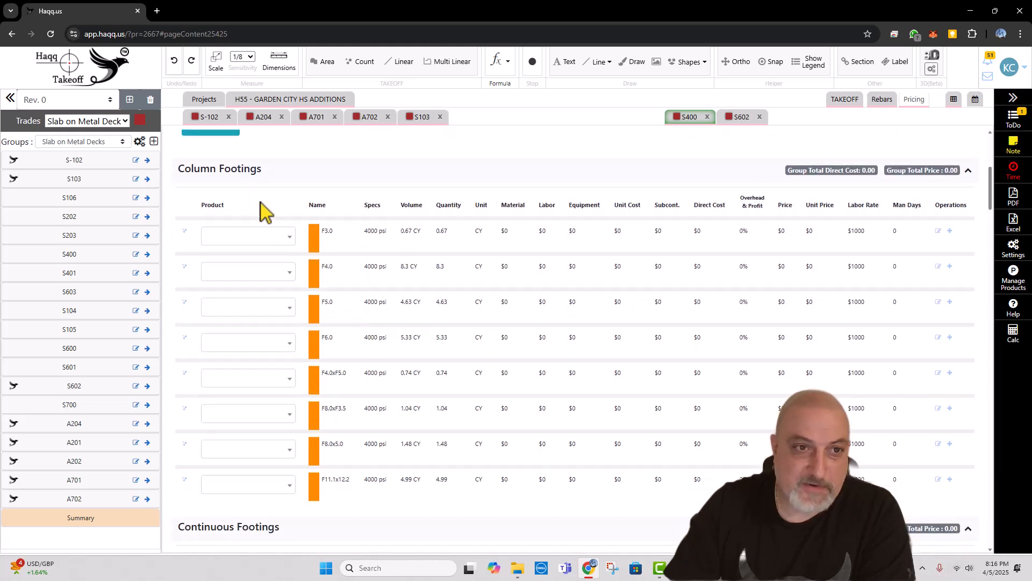
click(266, 237)
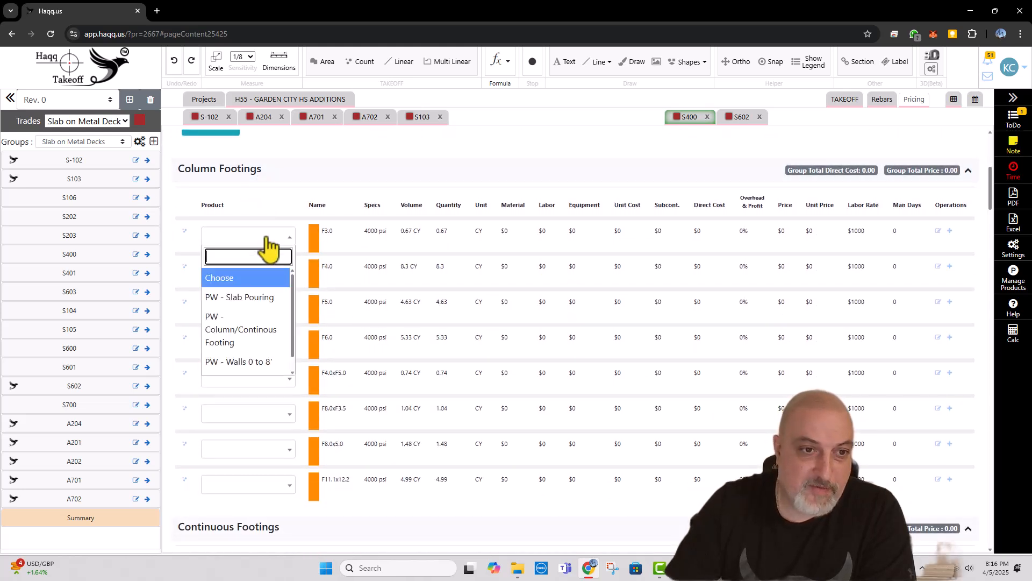
click(226, 338)
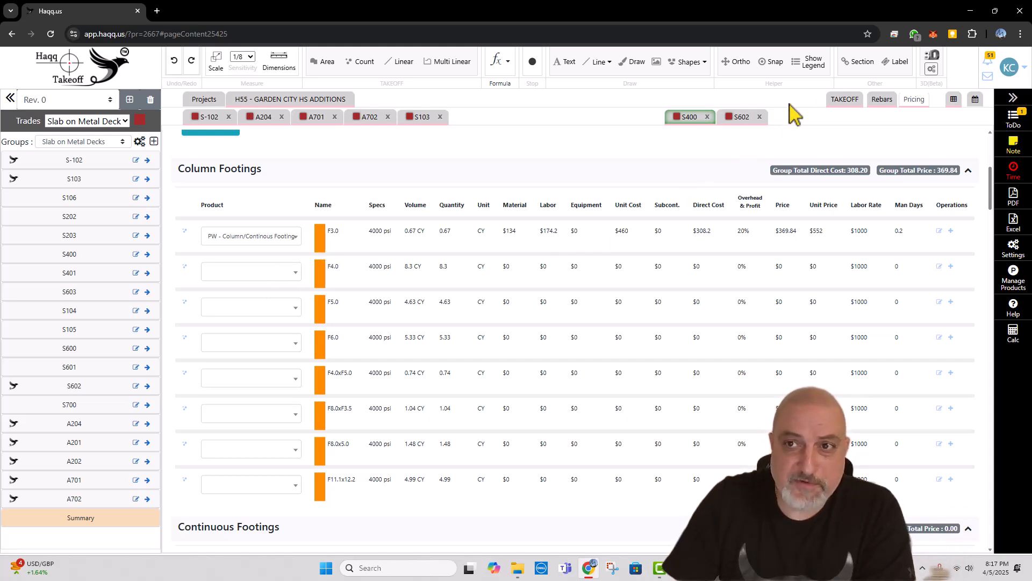
Step: Open drawing page-21 from the project's Site Concrete trade
click(842, 103)
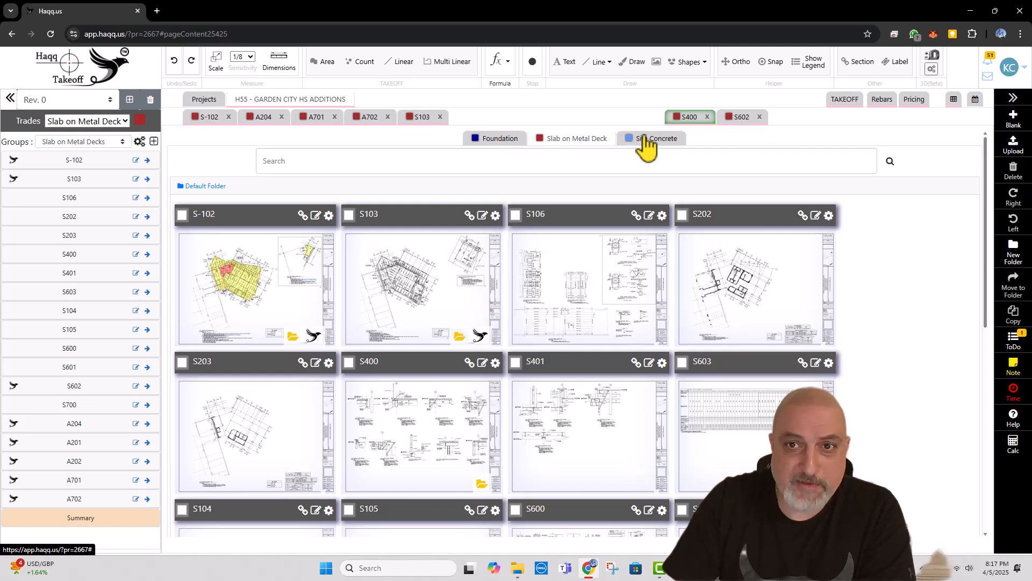
click(650, 138)
mouse_move(317, 291)
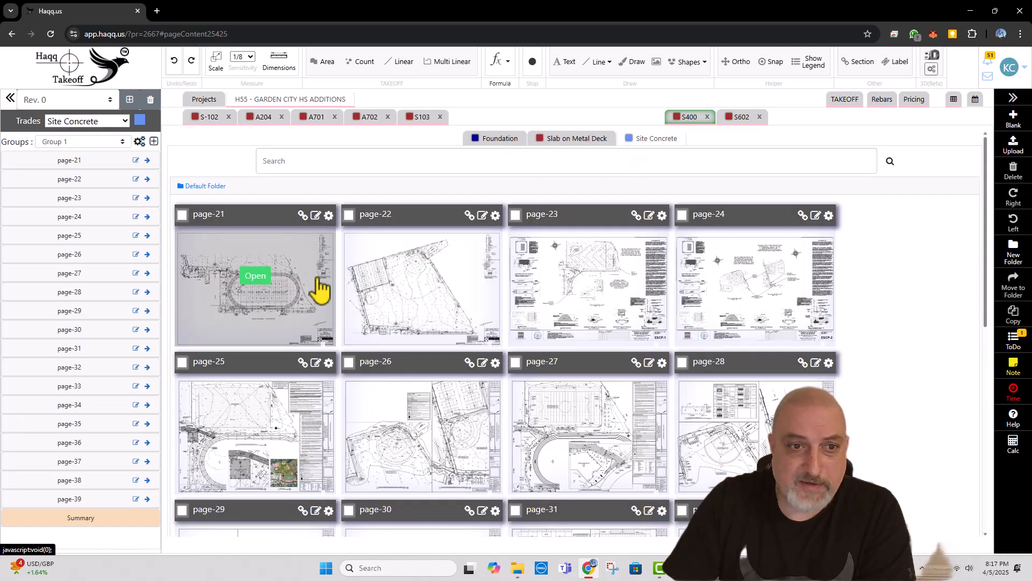
click(255, 277)
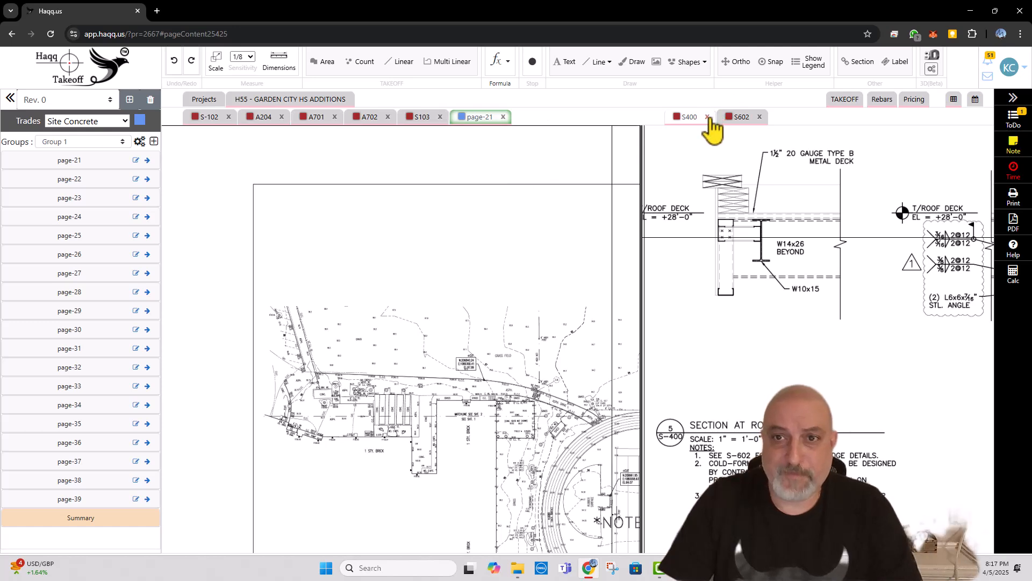
Step: Close all the open Slab on Metal Deck drawings, keeping only page-21 open, and make page-21 the active drawing
click(707, 117)
click(708, 117)
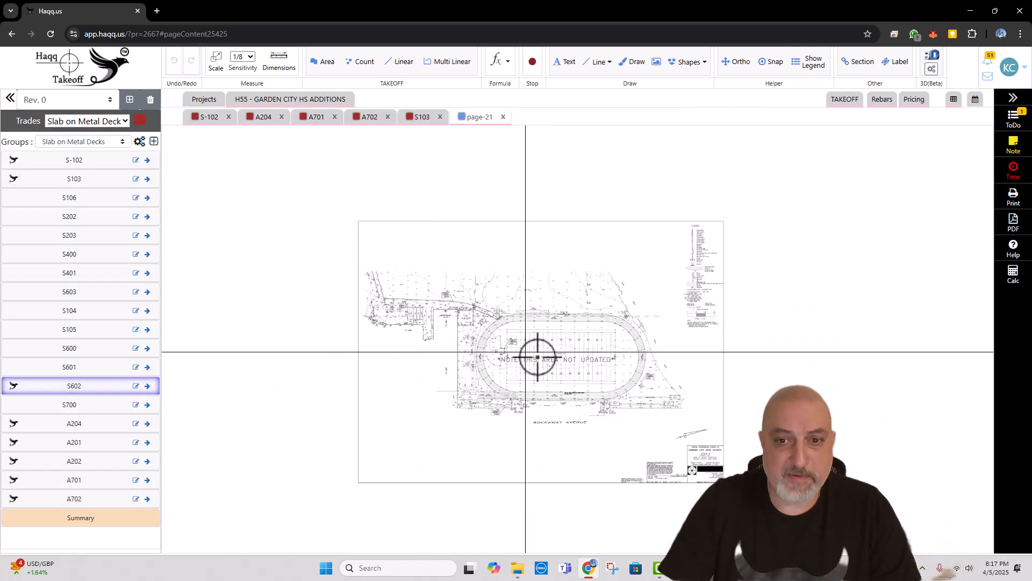
drag(528, 334, 519, 309)
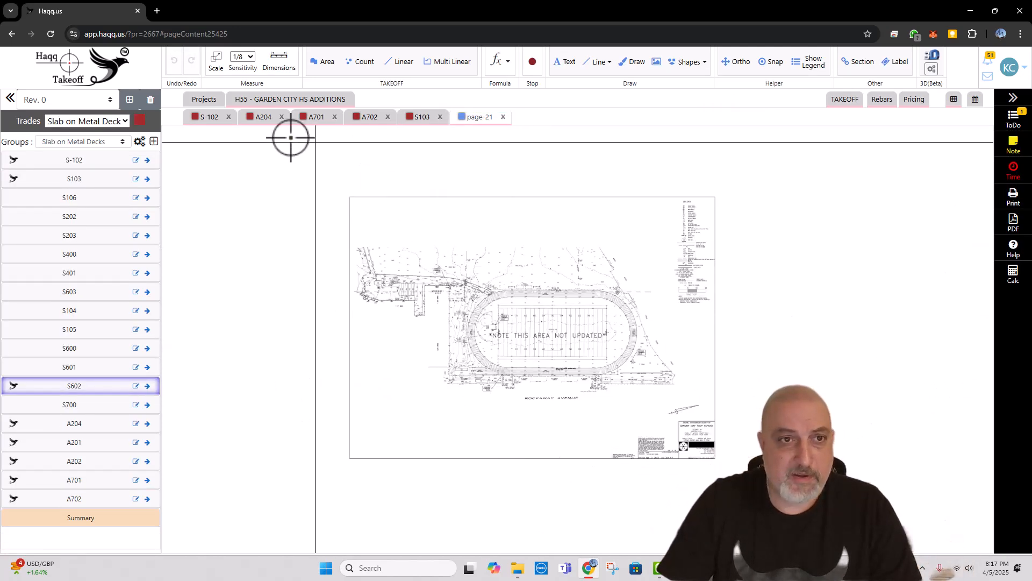
click(228, 117)
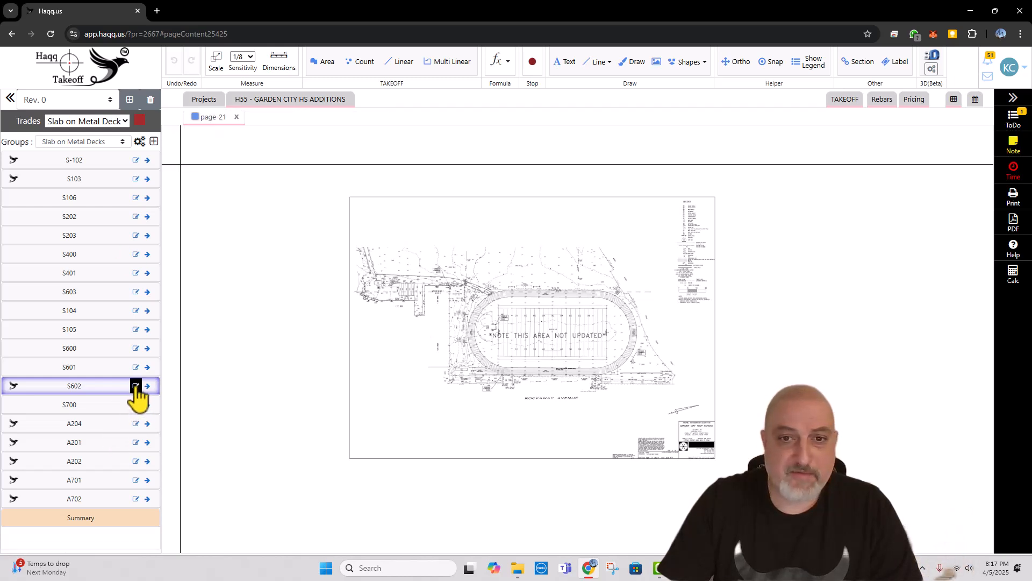
click(218, 119)
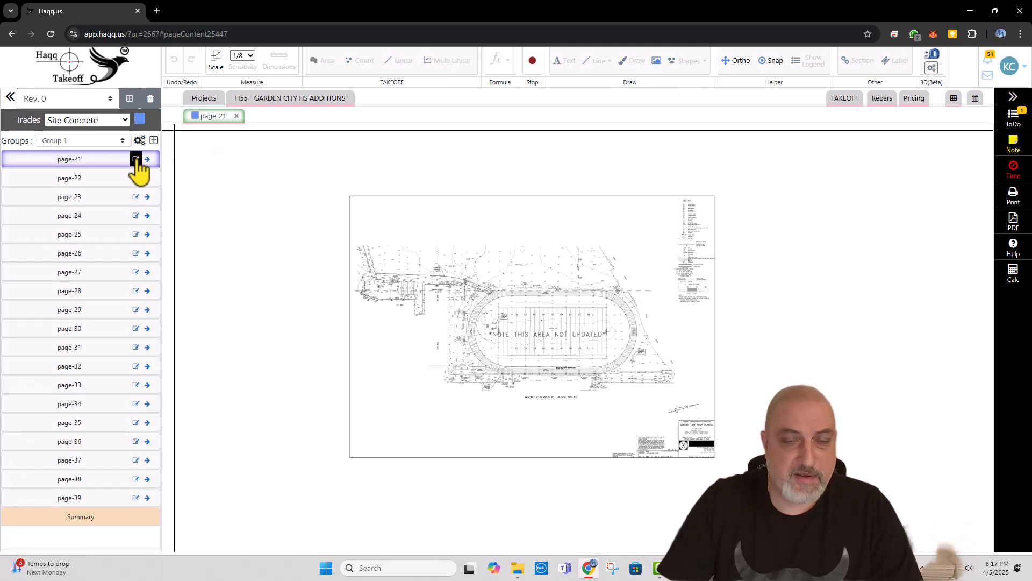
Step: Examine page-21's topographic survey, including the title block, the athletic field and the area along Rockaway Avenue
scroll(669, 444, up, 5)
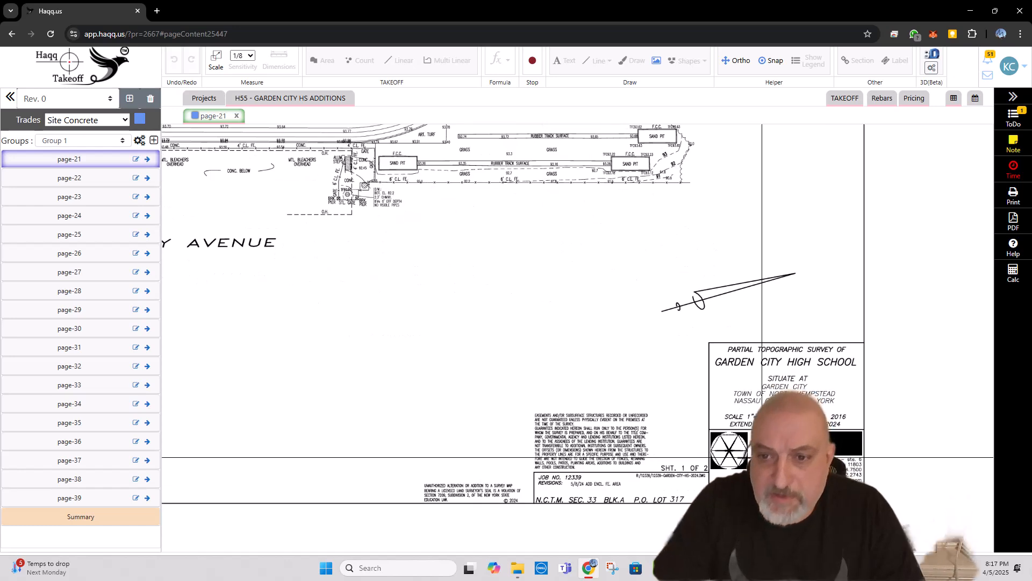
scroll(739, 443, down, 4)
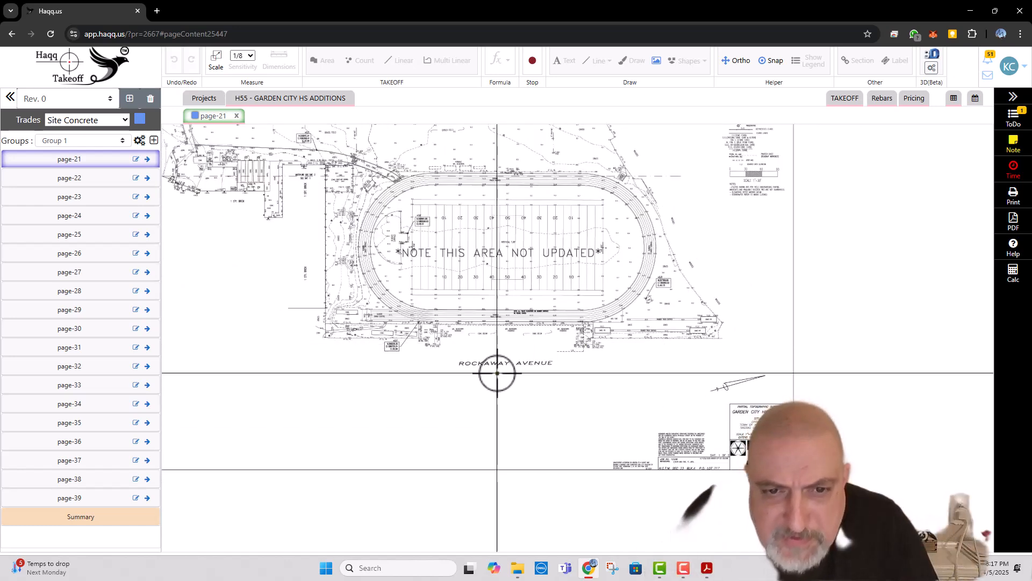
scroll(497, 369, up, 2)
drag(524, 410, 547, 440)
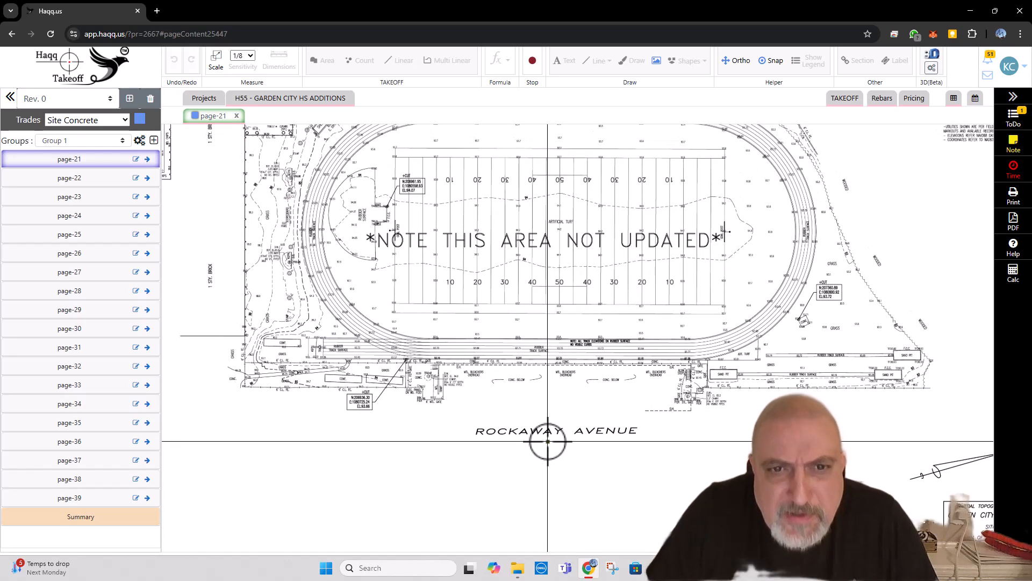
scroll(546, 439, down, 1)
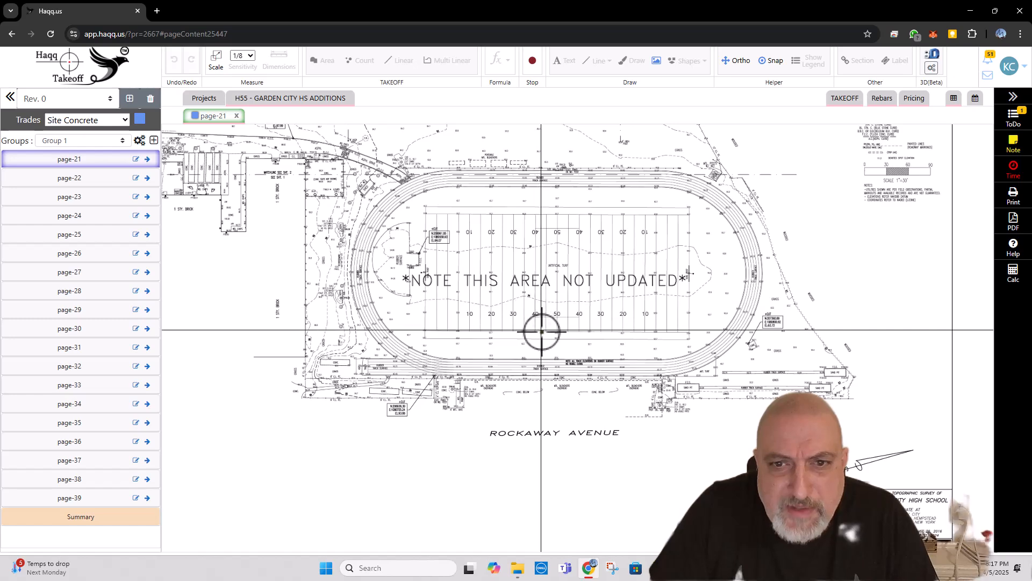
scroll(539, 329, down, 1)
scroll(376, 202, up, 3)
scroll(288, 217, down, 4)
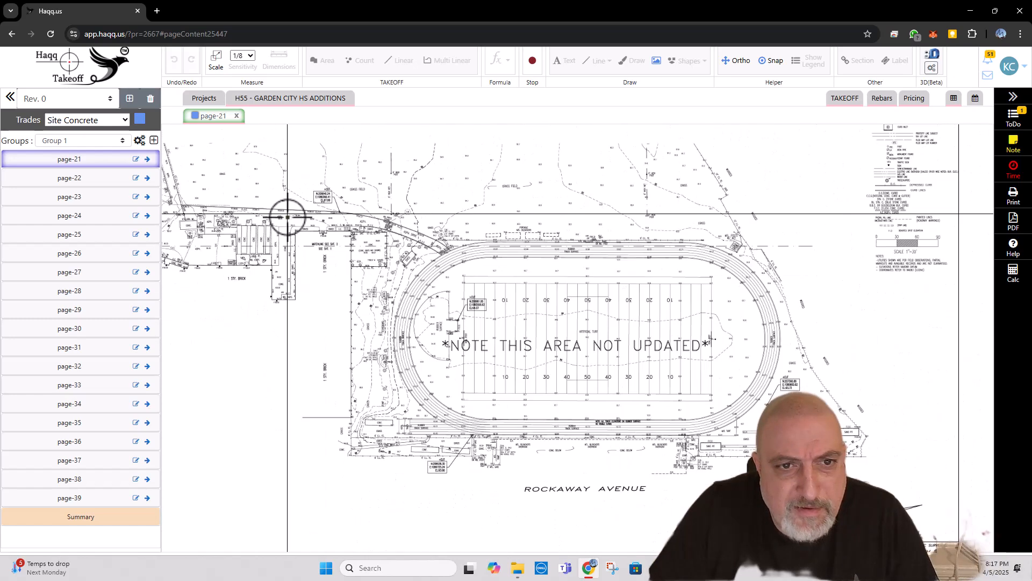
drag(551, 427, 523, 313)
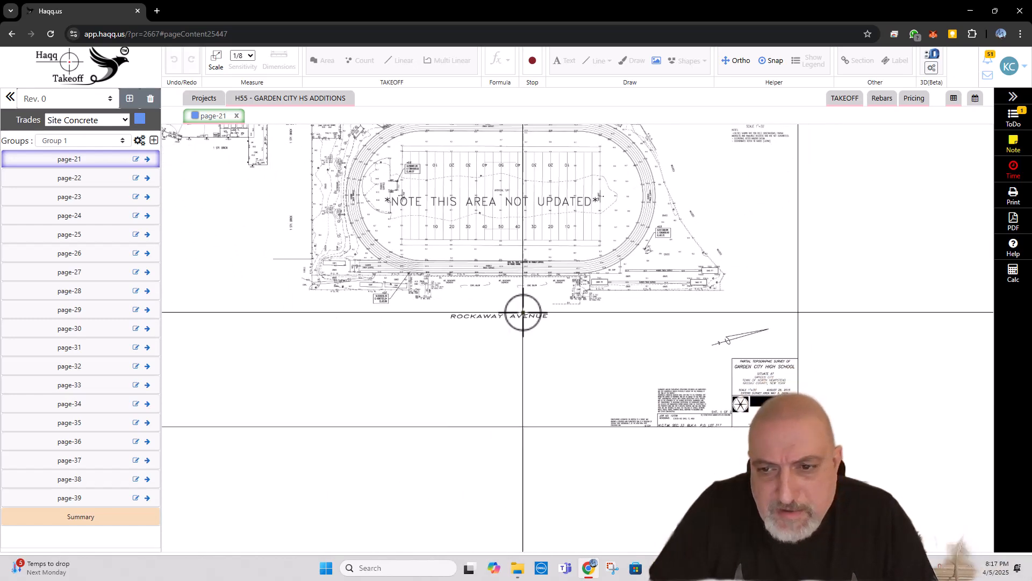
Step: Open page-22 from the Site Concrete drawings and examine its survey around the tennis courts and grass fields
click(279, 100)
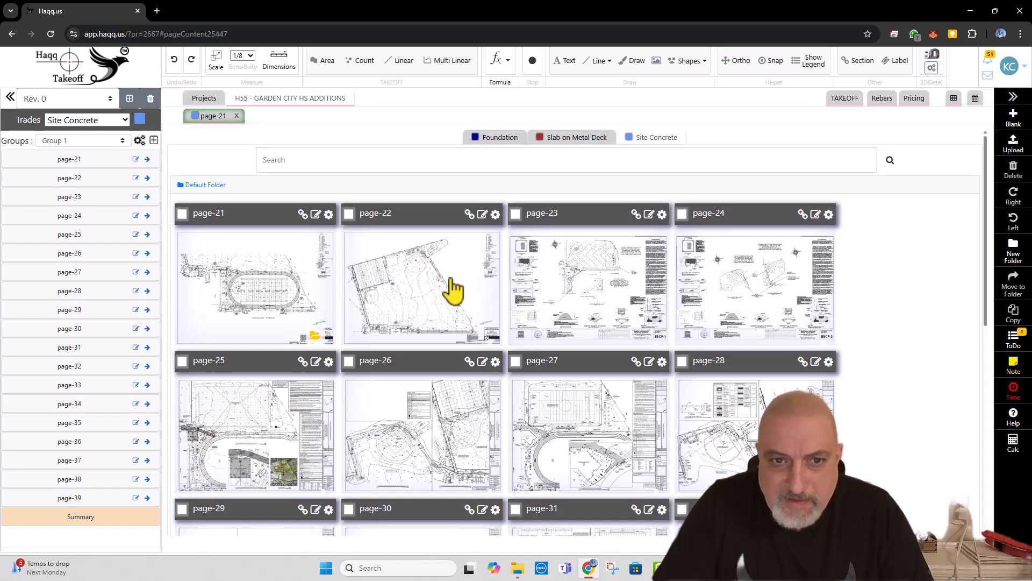
click(418, 277)
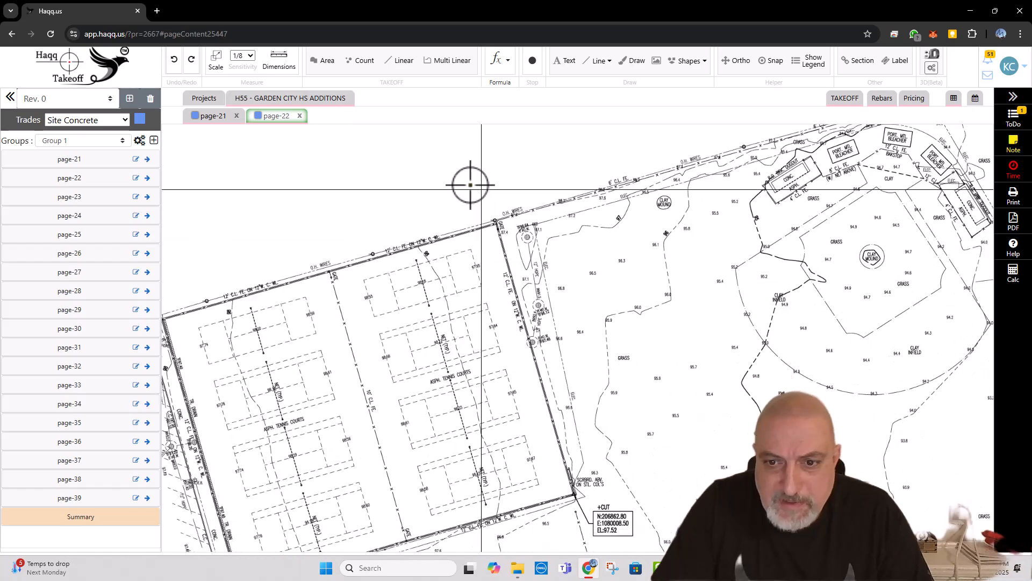
drag(536, 335, 460, 155)
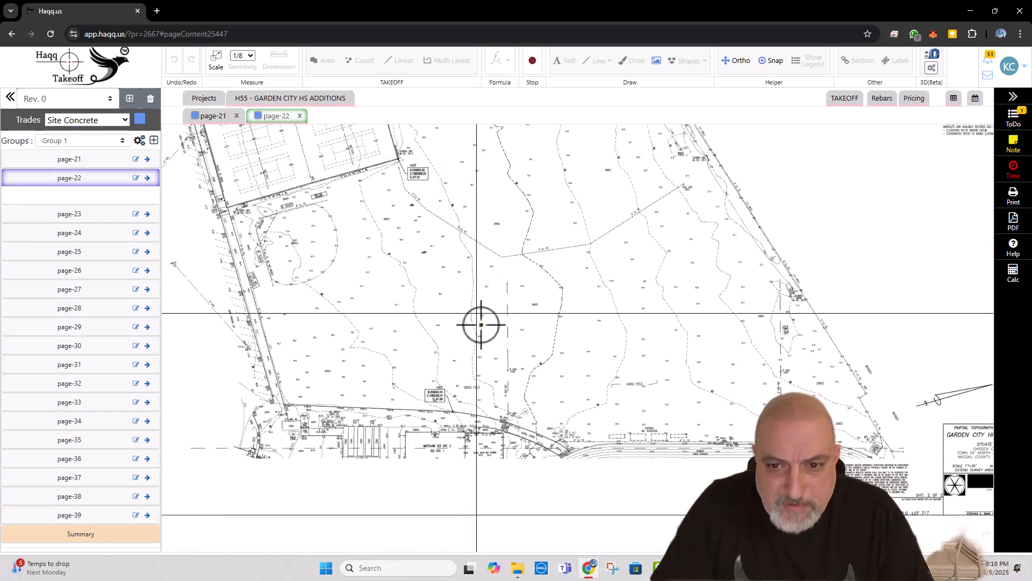
scroll(481, 392, down, 5)
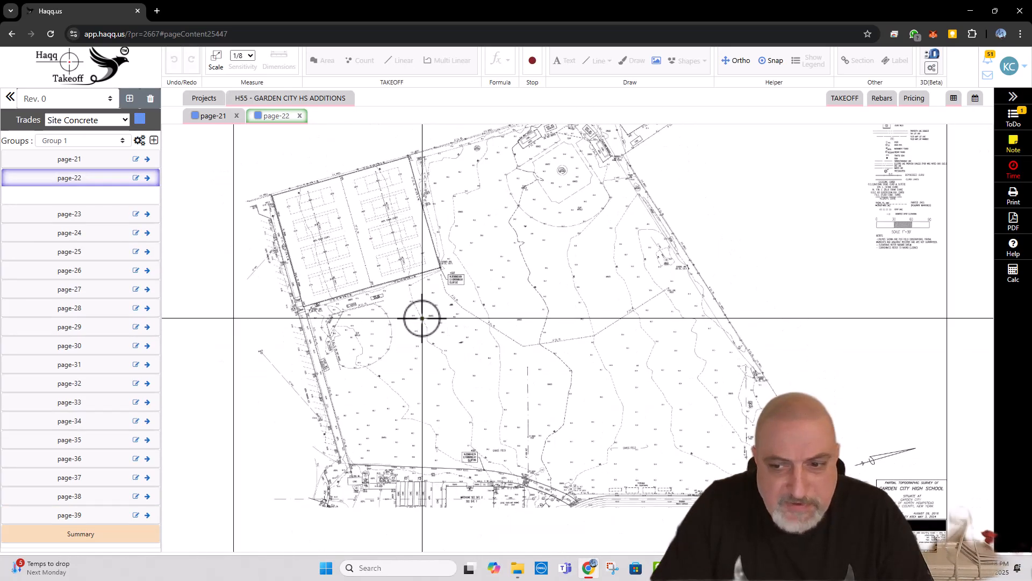
Step: Check page-22's title block and close the page-21 and page-22 drawings from the project overview
scroll(639, 446, up, 5)
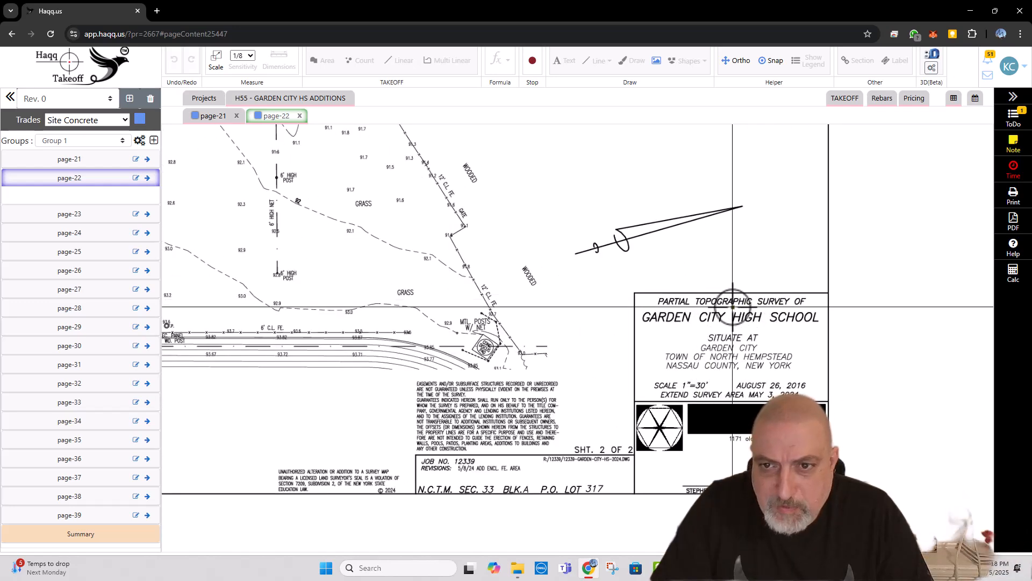
scroll(815, 326, down, 5)
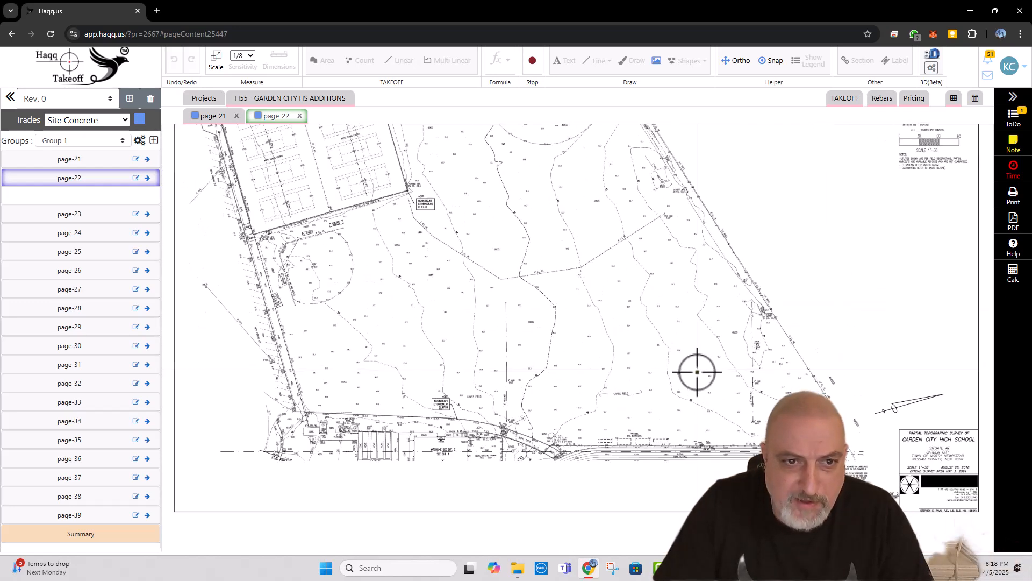
click(280, 99)
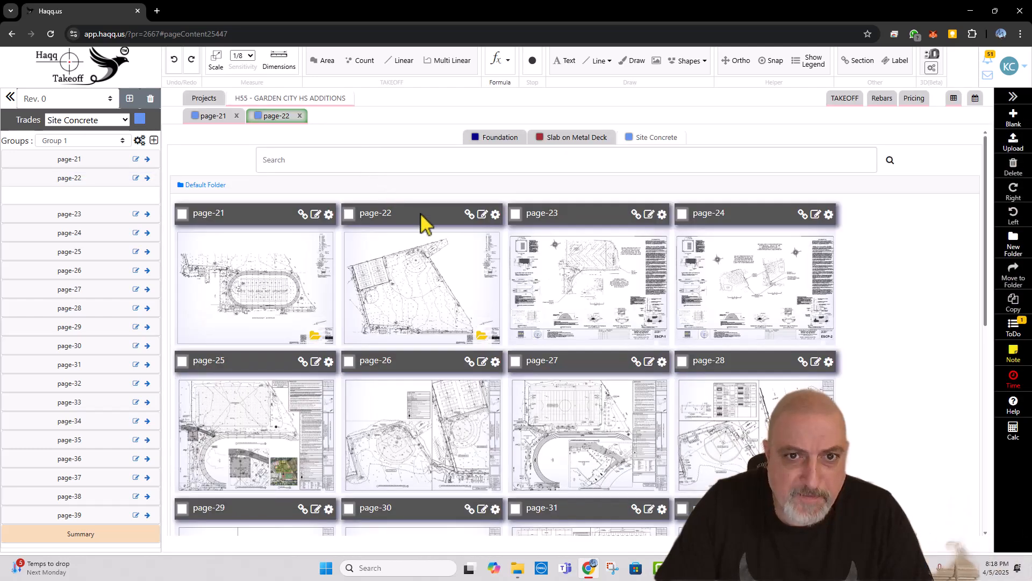
mouse_move(591, 277)
mouse_move(407, 244)
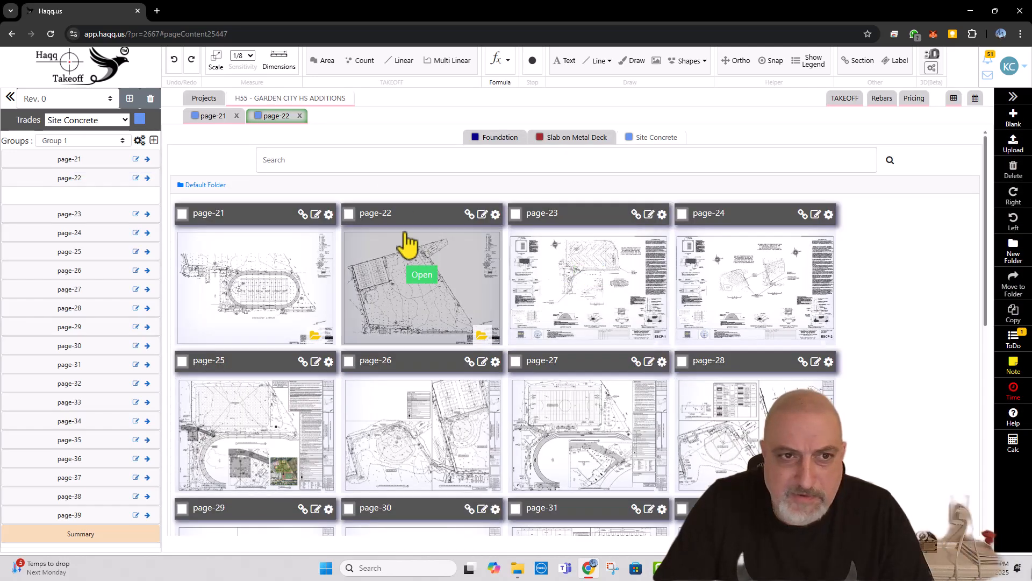
click(237, 115)
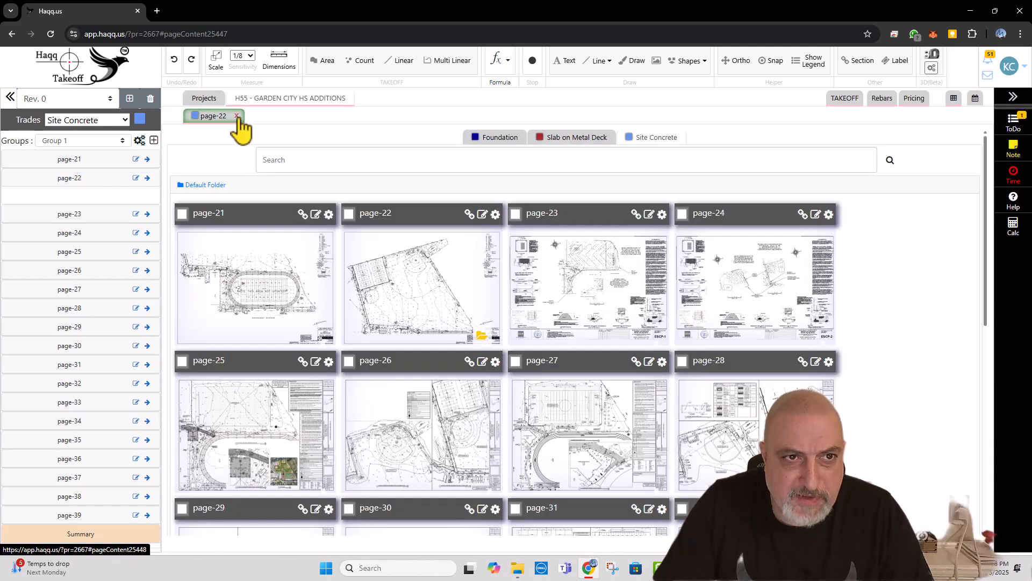
click(237, 115)
Step: Open page-23 from the Site Concrete drawings and look over its erosion control plan, detail drawings and notes
mouse_move(546, 285)
click(591, 274)
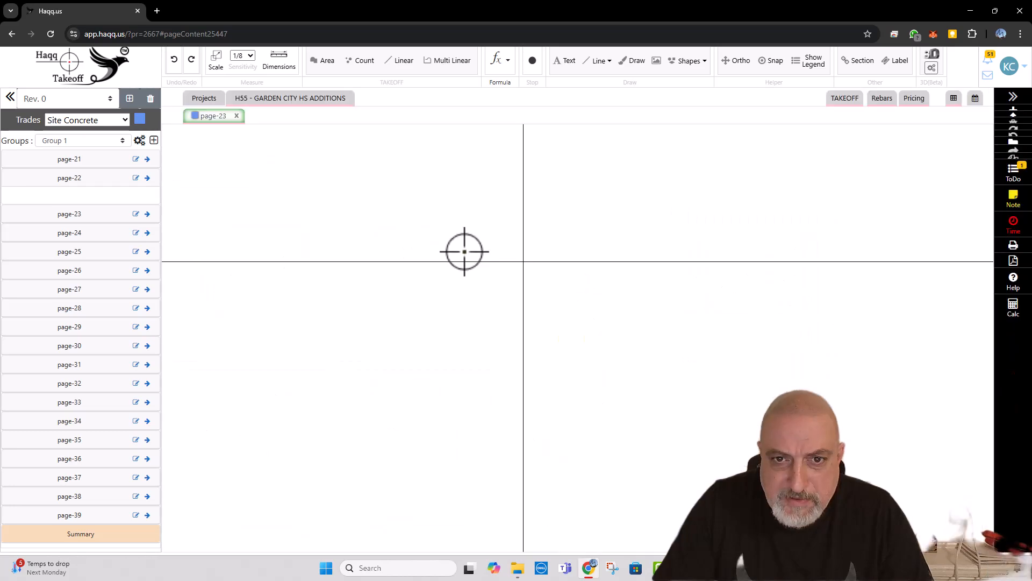
scroll(500, 359, up, 3)
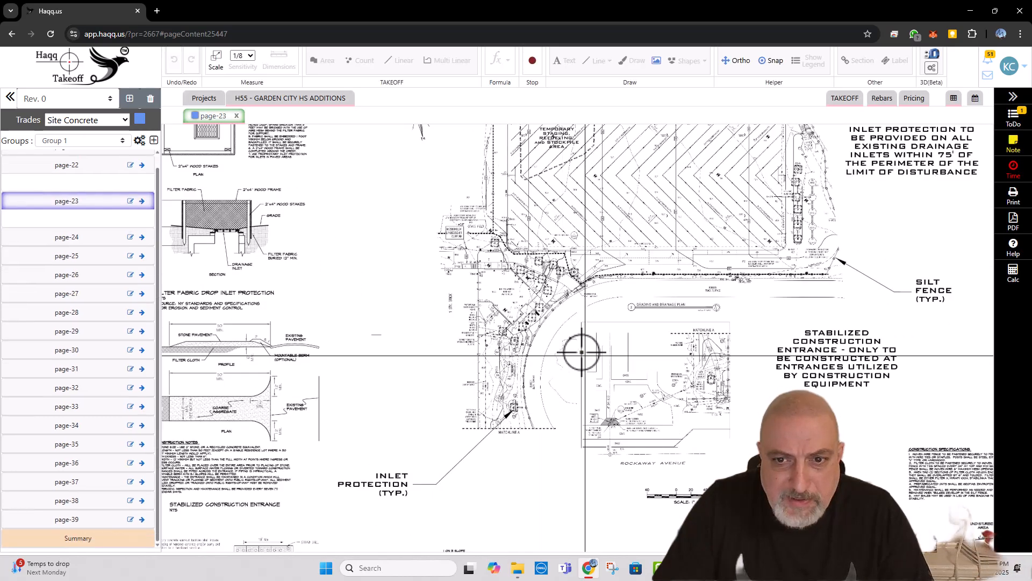
drag(581, 357, 500, 196)
scroll(479, 214, down, 2)
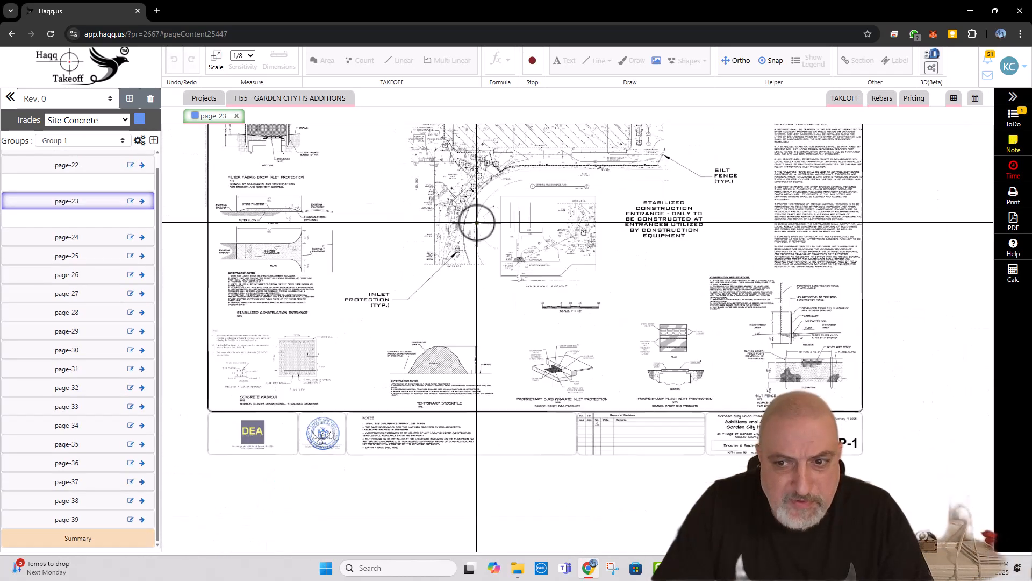
drag(454, 232, 467, 245)
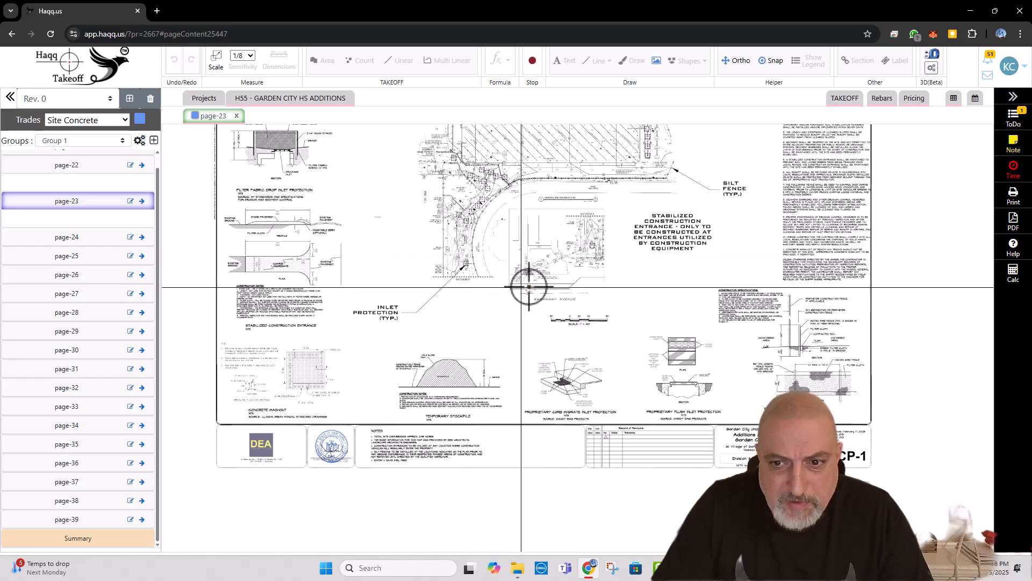
drag(646, 310, 667, 376)
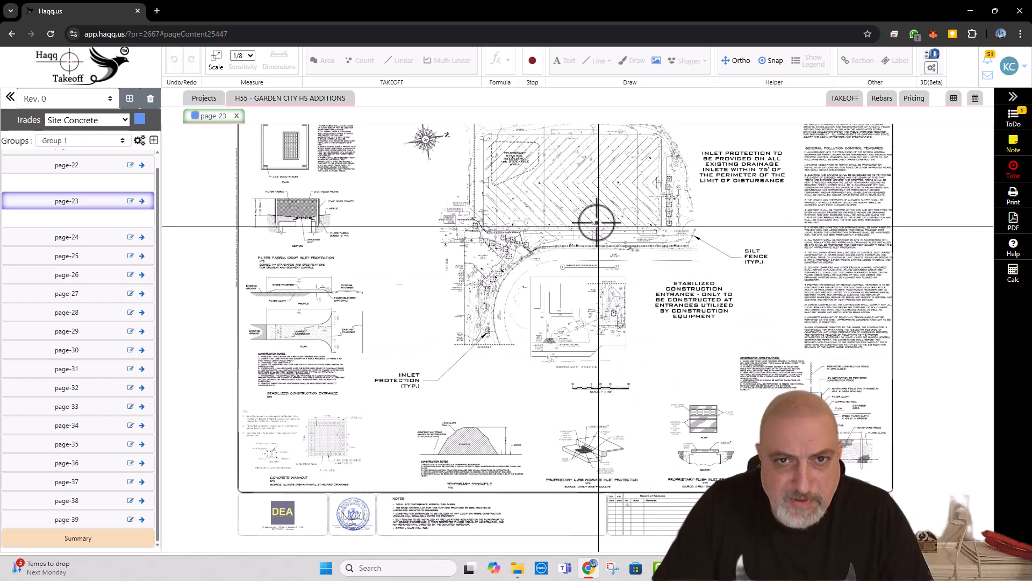
Step: Examine page-23's grading and drainage plan beside the track, plus the drop inlet protection and stabilized construction entrance details
scroll(595, 200, up, 3)
scroll(502, 338, up, 3)
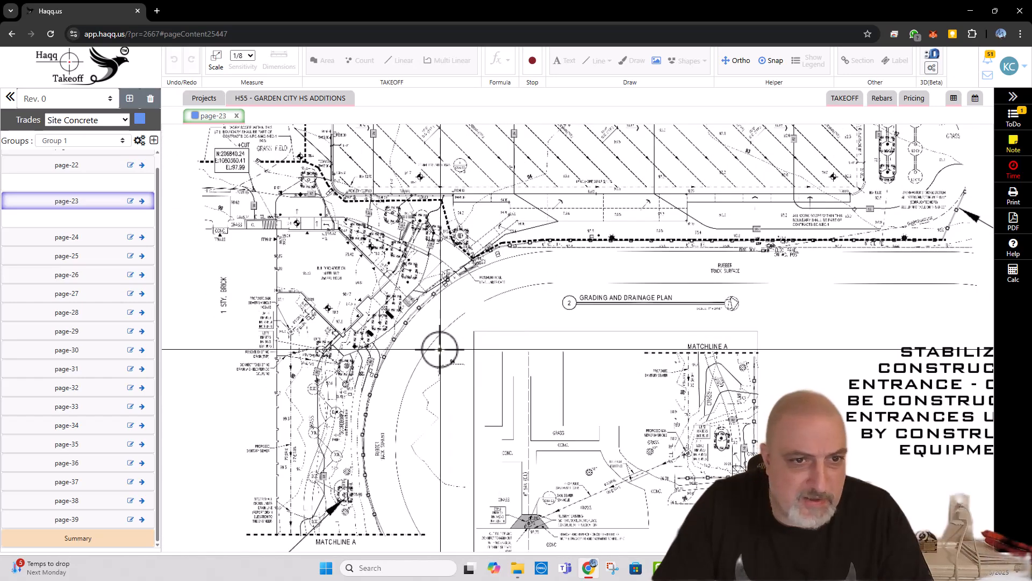
drag(404, 374, 409, 263)
scroll(418, 264, down, 5)
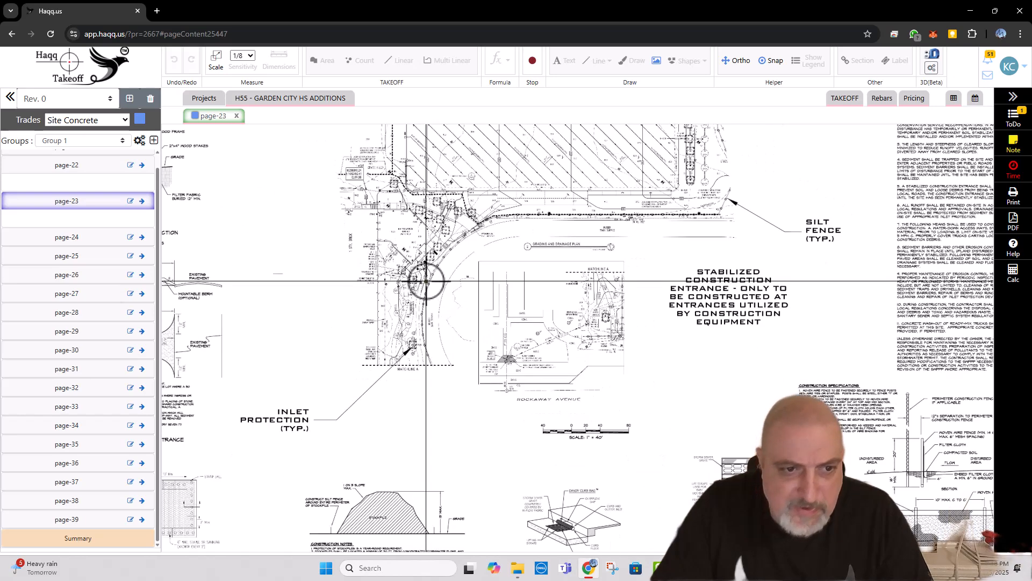
scroll(369, 398, up, 3)
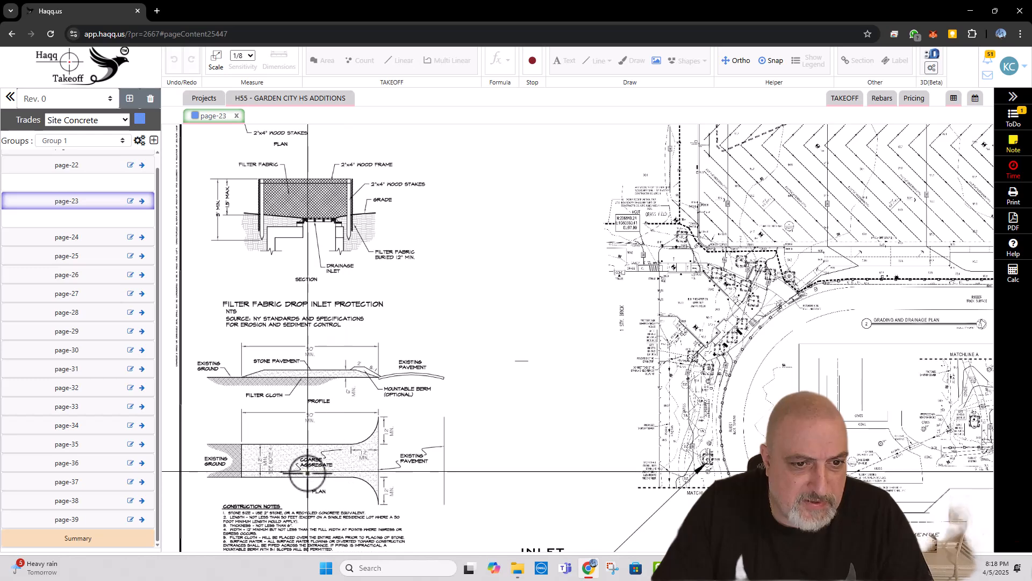
scroll(336, 432, down, 2)
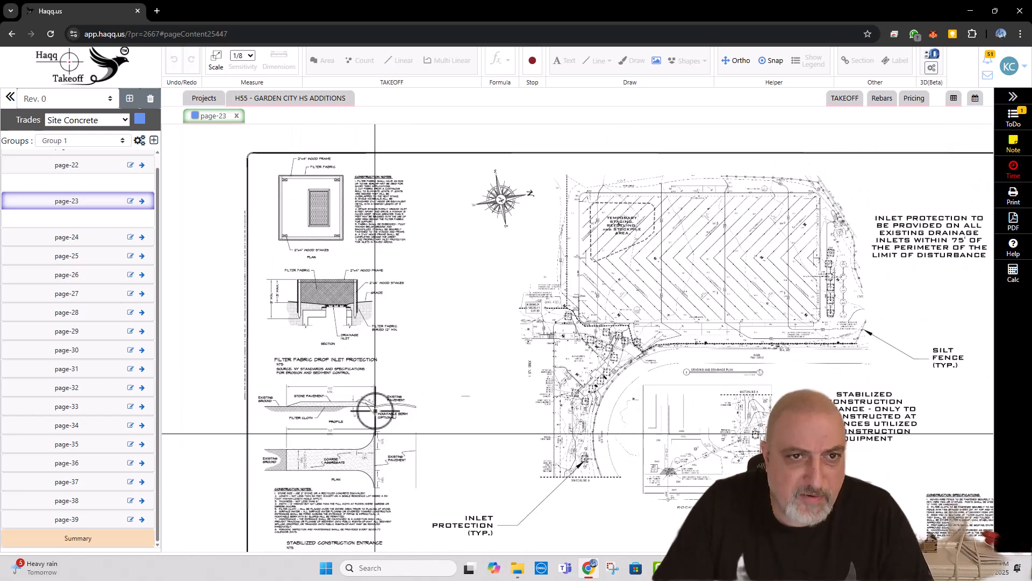
Step: Close page-23, open page-24 and examine its plans for silt fence, inlet protection, concrete washout and the stabilized construction entrance
click(237, 117)
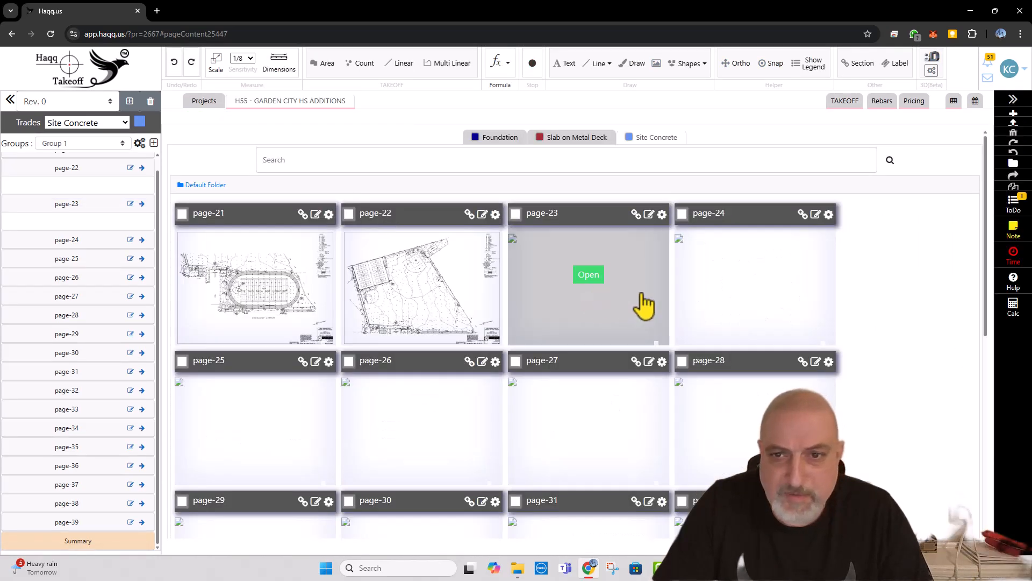
click(758, 279)
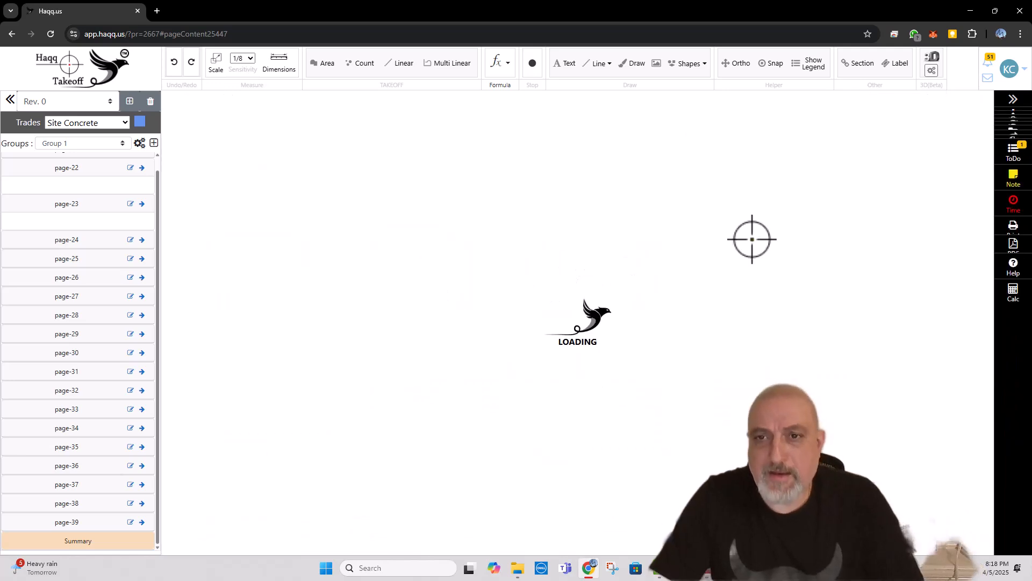
scroll(414, 217, down, 2)
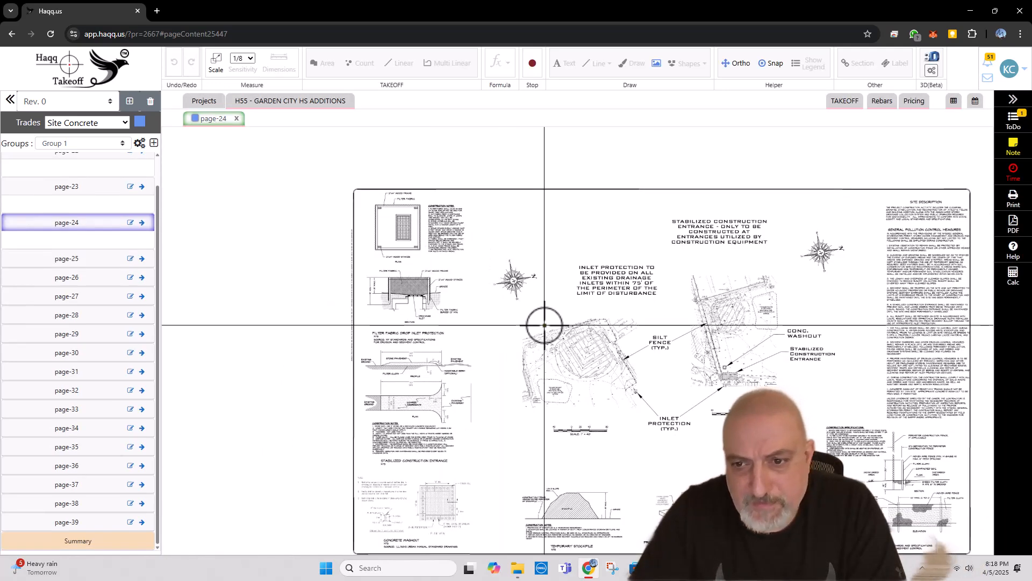
scroll(675, 411, up, 2)
scroll(679, 412, up, 1)
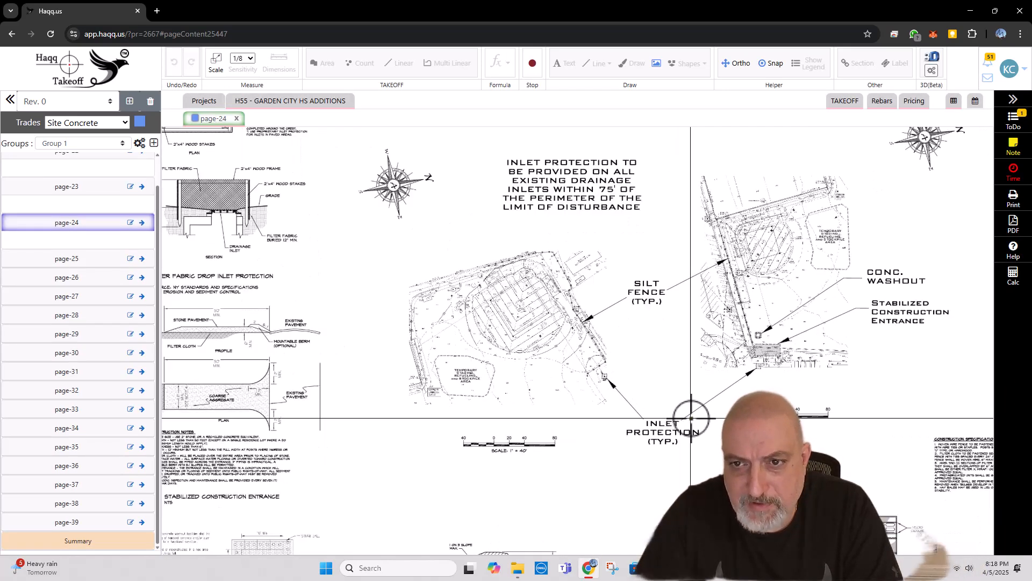
mouse_move(691, 418)
mouse_down()
mouse_move(653, 343)
mouse_move(661, 321)
mouse_up()
scroll(656, 279, down, 1)
scroll(656, 279, down, 2)
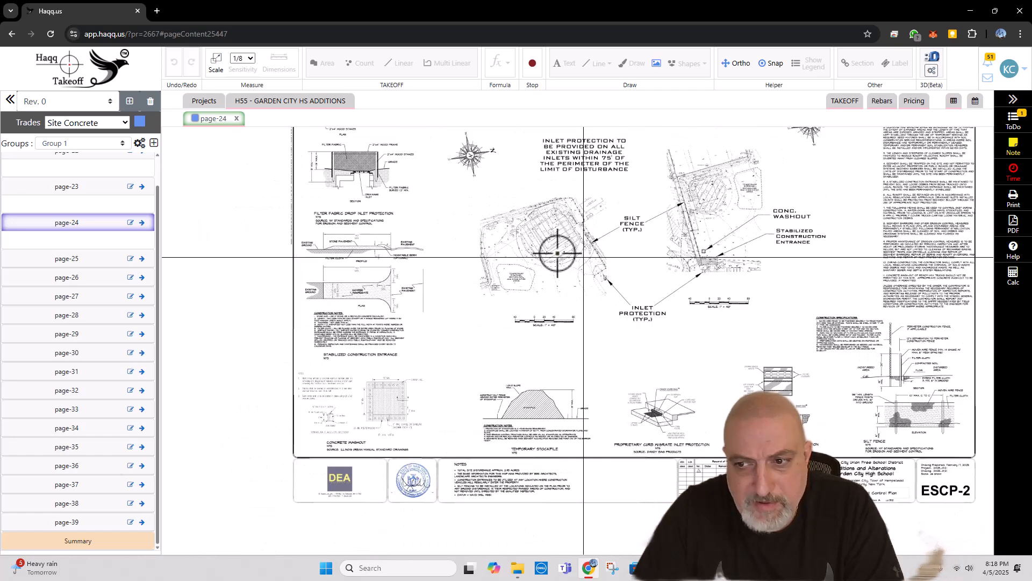
Step: Close page-24, open page-25 and examine its existing conditions and demolition plan around the track and asphalt drive
click(236, 118)
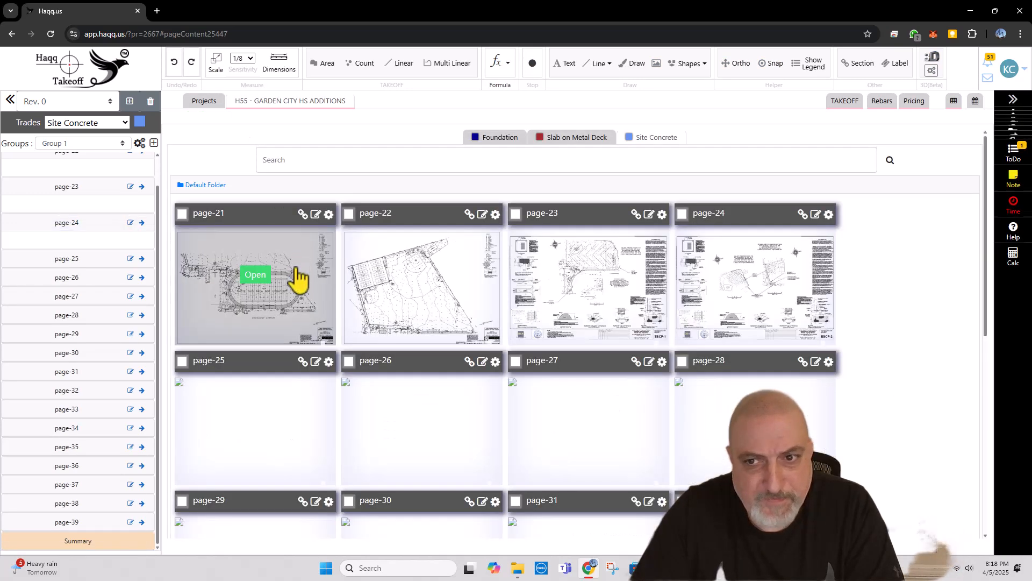
click(255, 423)
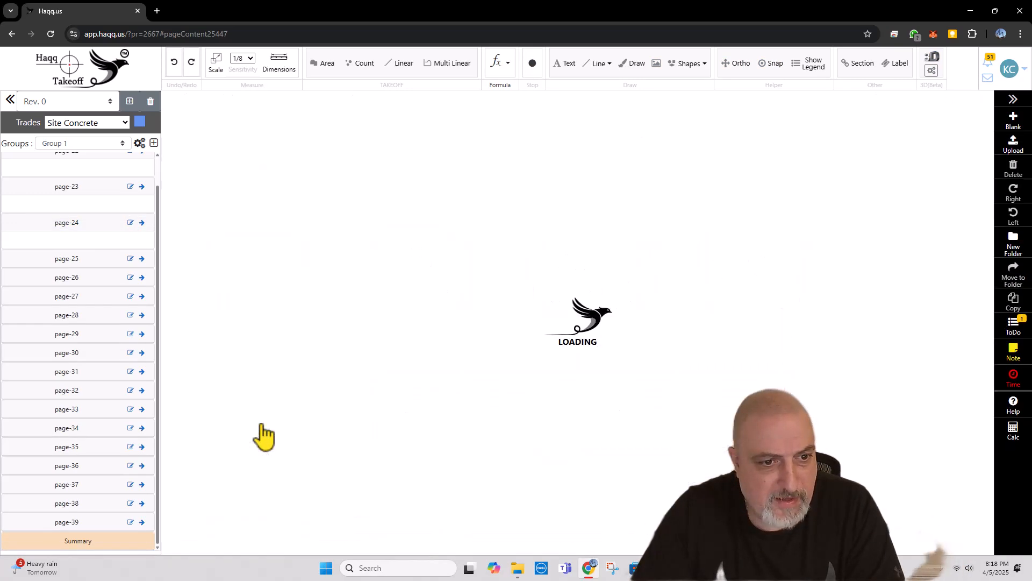
drag(521, 358, 479, 242)
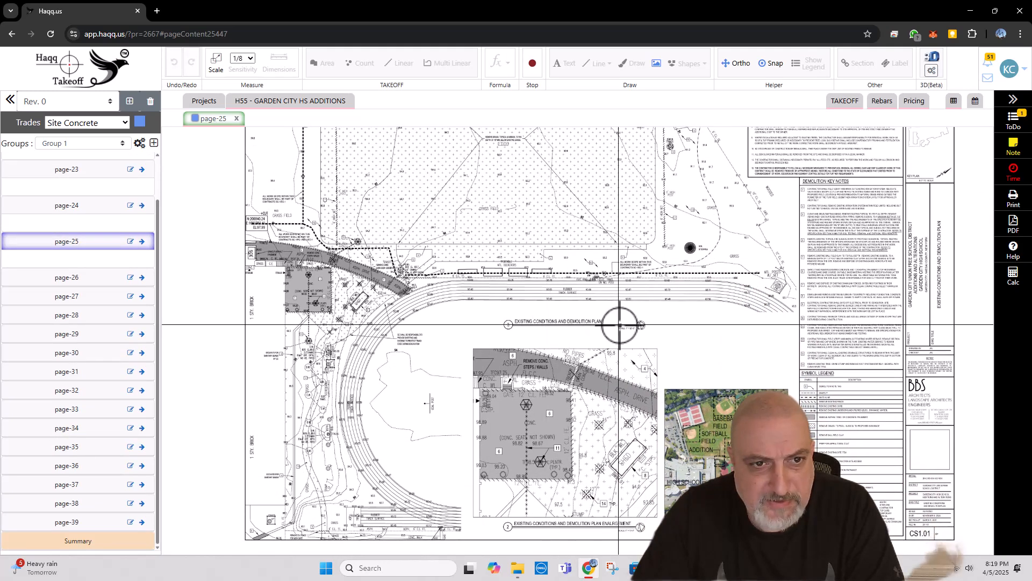
scroll(519, 340, up, 2)
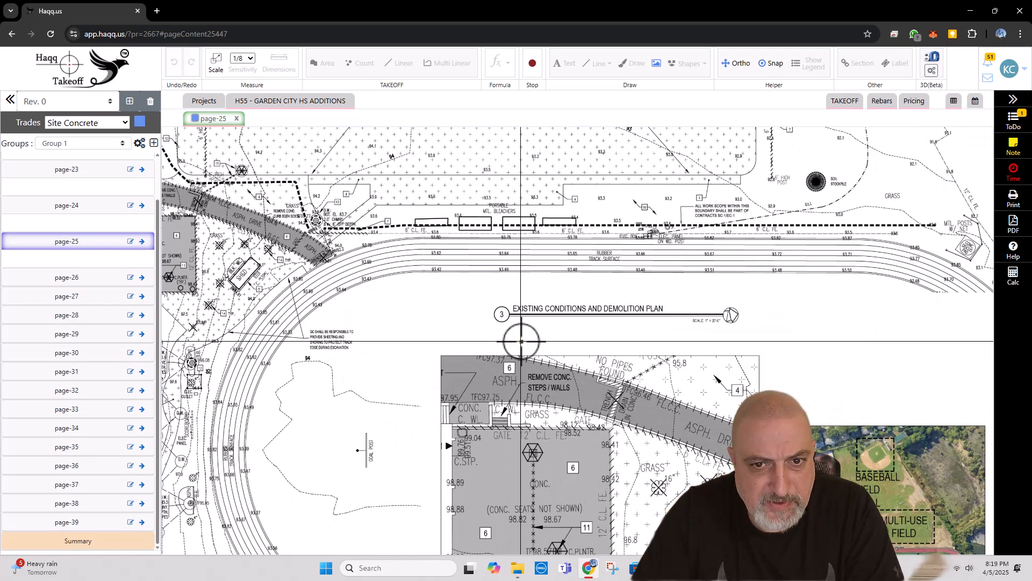
drag(439, 311, 624, 348)
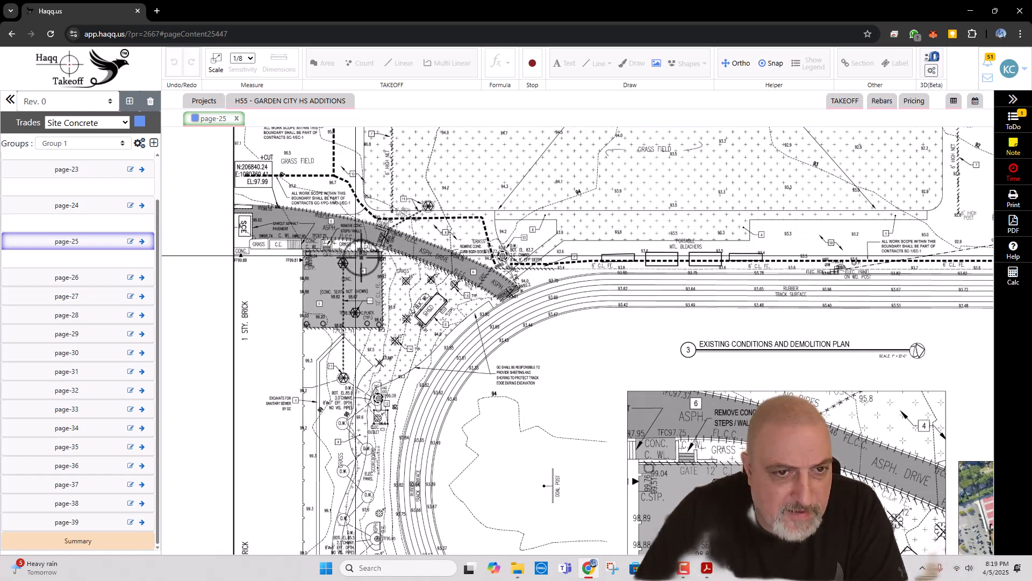
Step: Examine page-25's demolition plan enlargement, key plan and symbol legend
scroll(339, 290, down, 4)
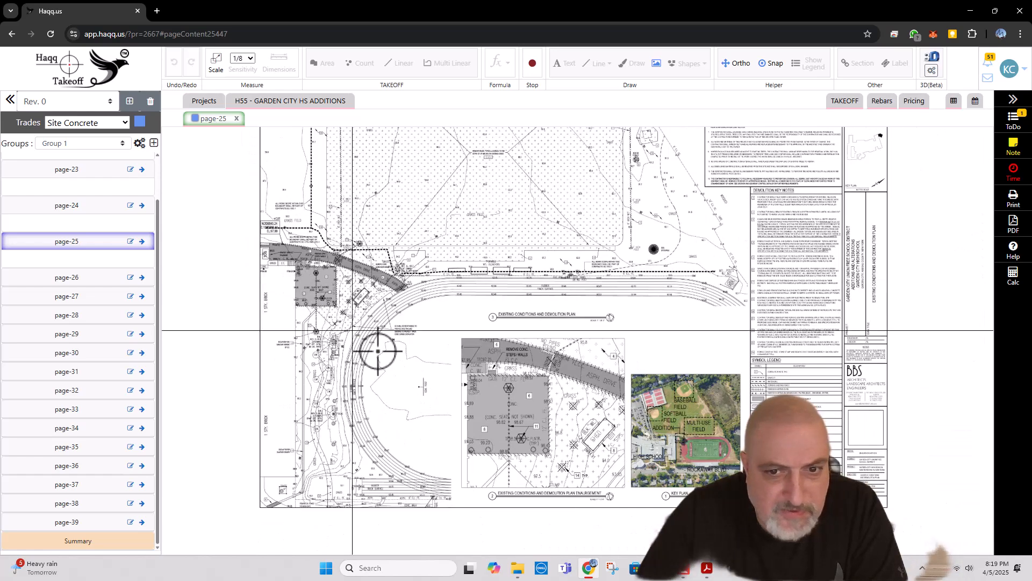
scroll(446, 247, up, 2)
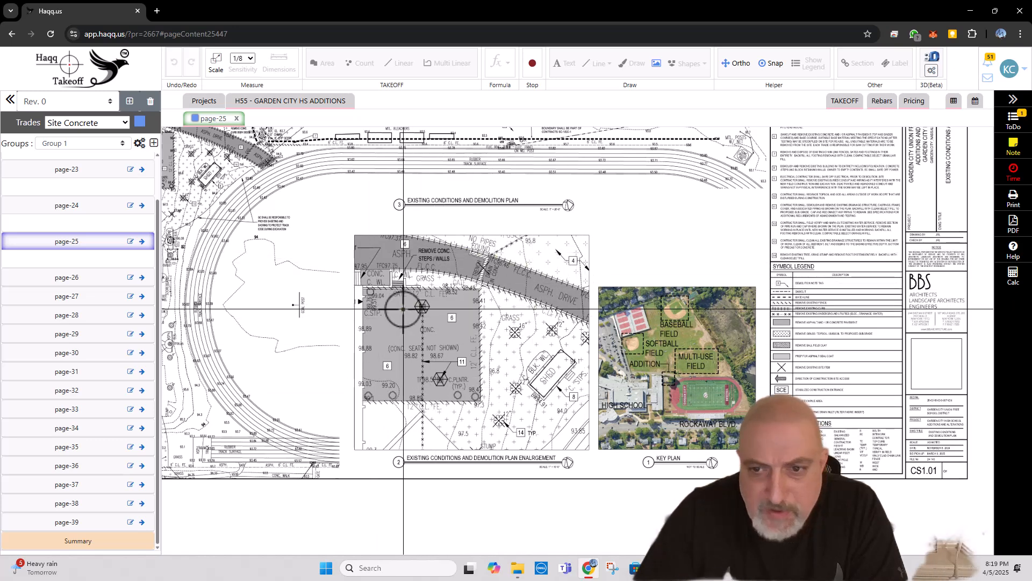
scroll(402, 311, down, 1)
scroll(640, 343, up, 2)
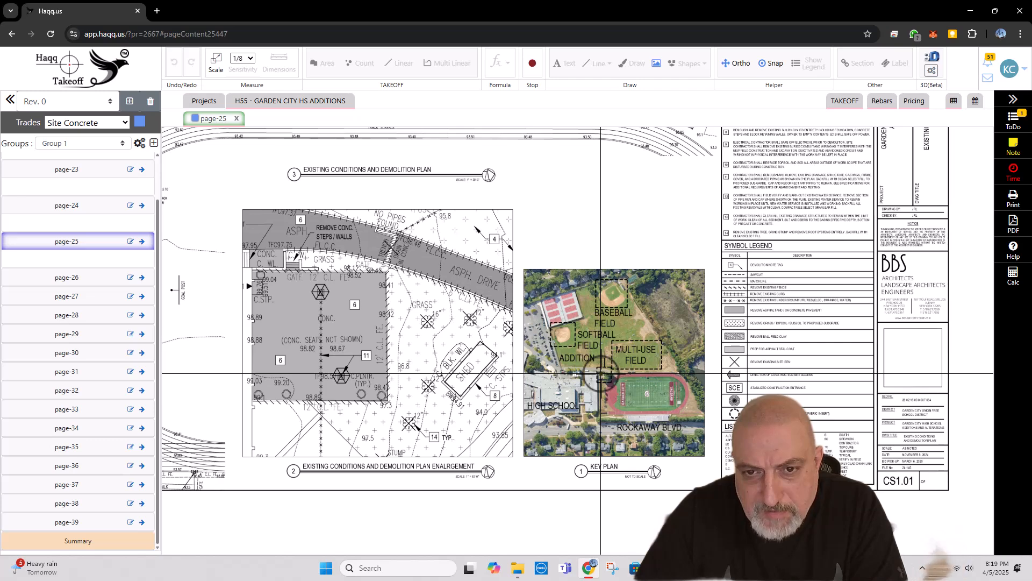
scroll(518, 359, down, 1)
Step: Open page-26 from the Site Concrete drawings and examine the demolition plans for the baseball and softball fields
click(290, 101)
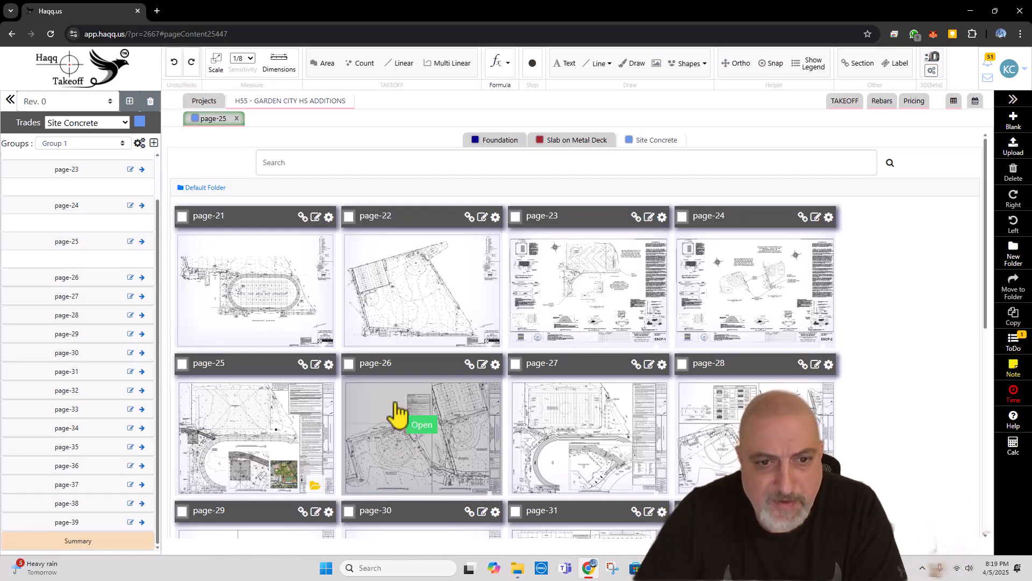
click(428, 452)
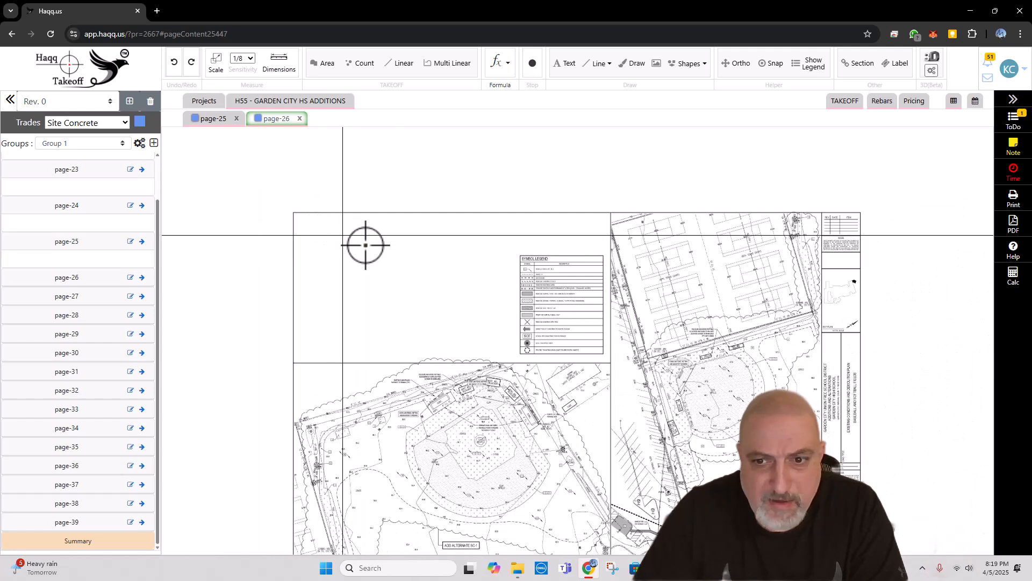
scroll(376, 417, up, 2)
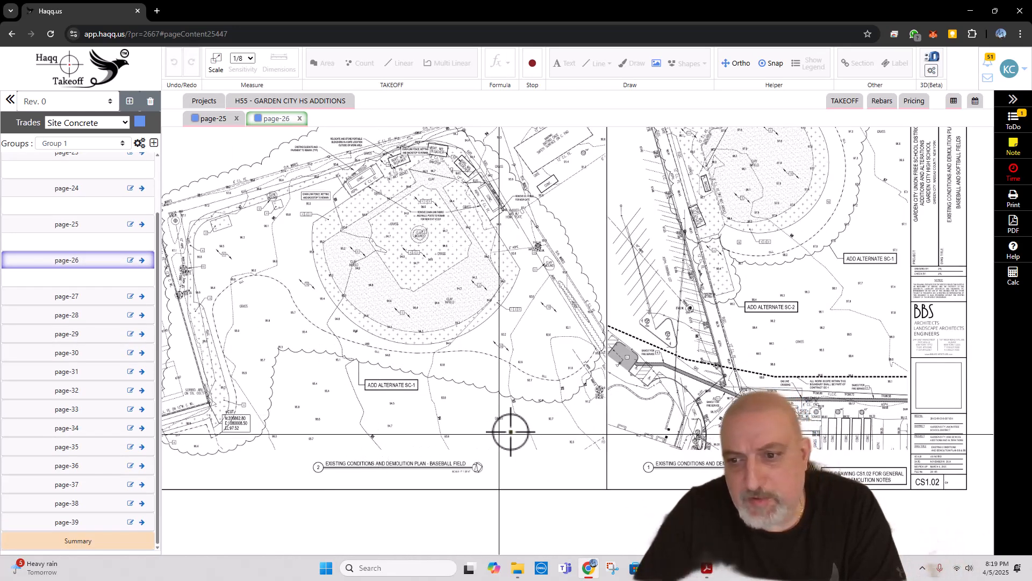
scroll(517, 436, down, 2)
Step: Open page-27 from the Site Concrete drawings and examine its alignment and schedule plans around the track and Fitness Center Addition
click(280, 107)
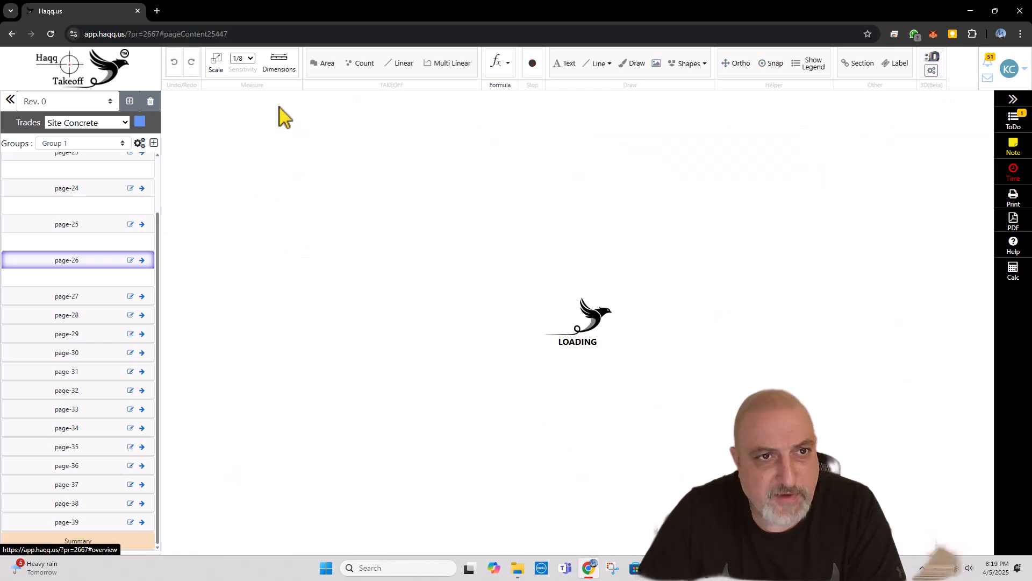
scroll(377, 288, down, 3)
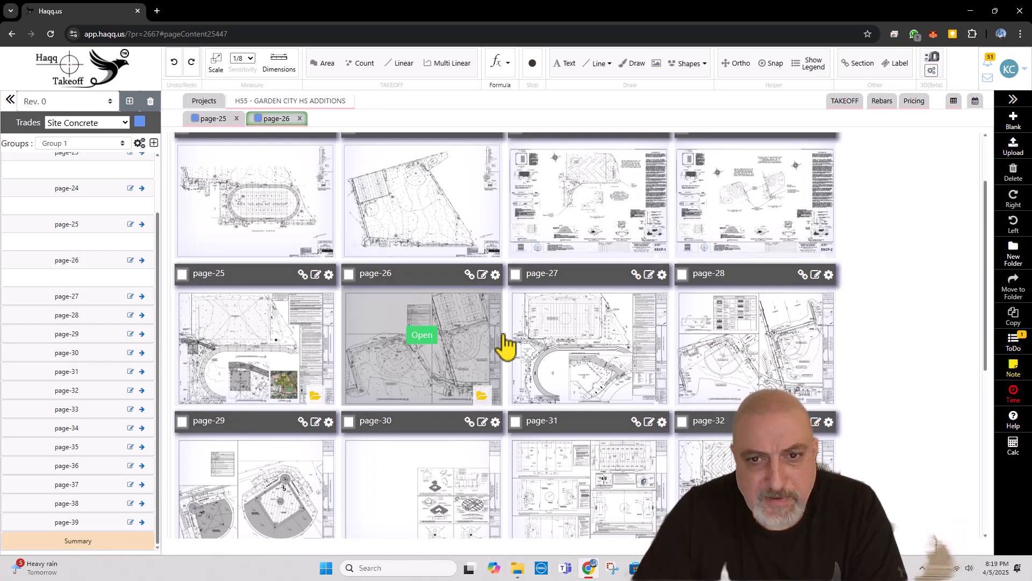
scroll(538, 336, down, 1)
click(592, 282)
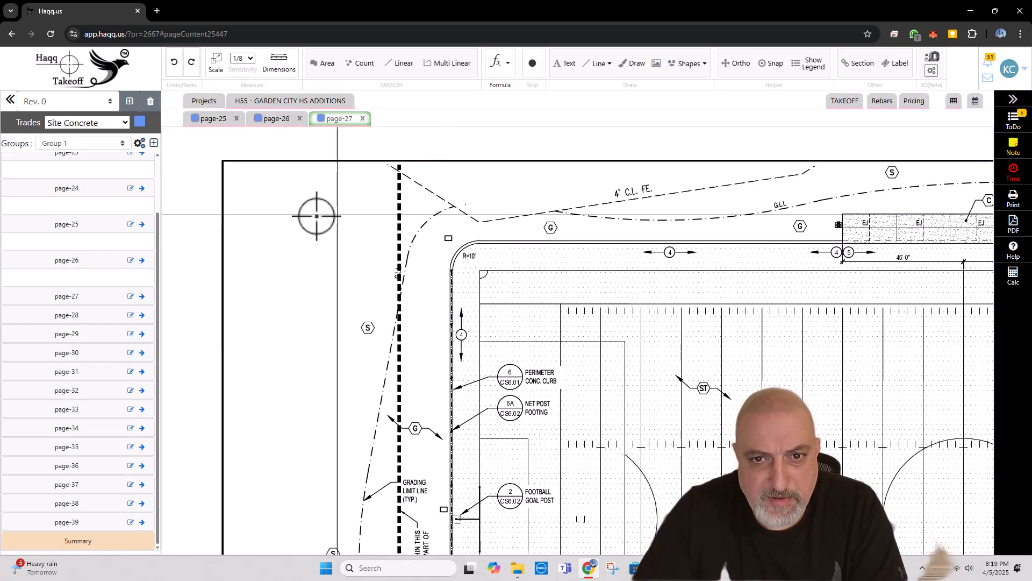
mouse_move(526, 384)
mouse_down()
mouse_move(505, 267)
mouse_move(470, 165)
mouse_up()
scroll(458, 338, up, 1)
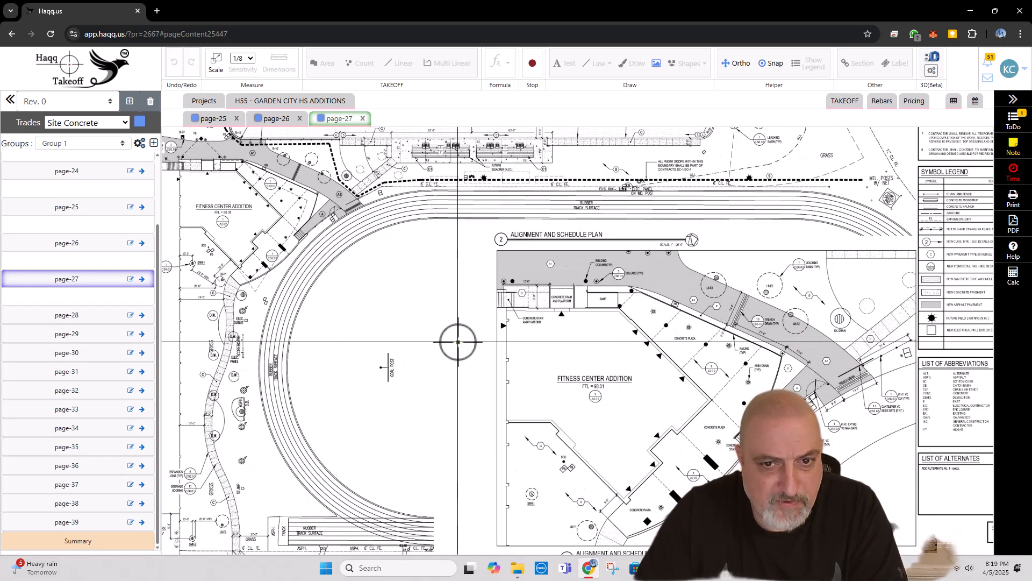
drag(454, 341, 463, 247)
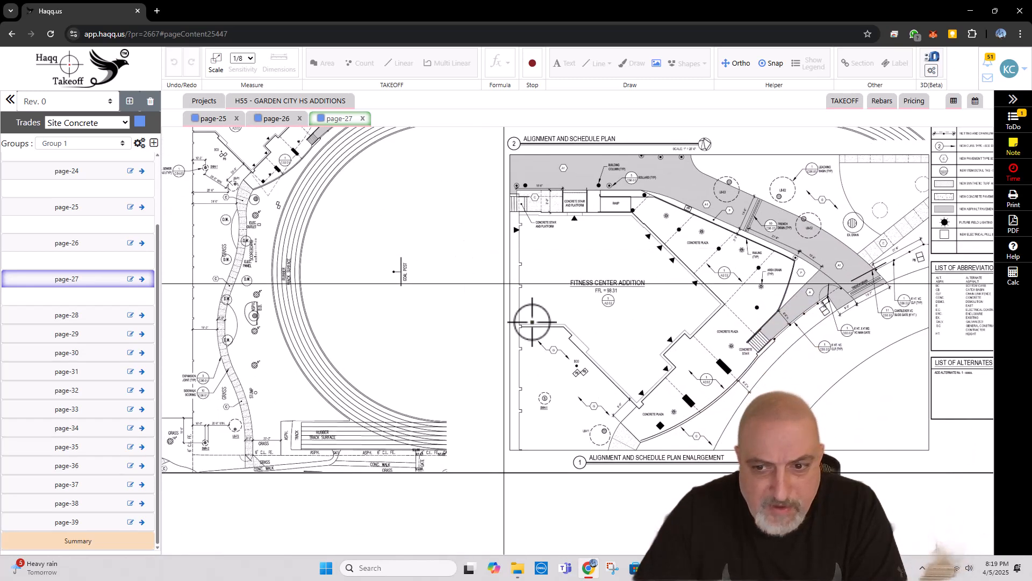
Step: Examine page-27's alignment and schedule plan title, its scale note and the enlargement around the Fitness Center Addition
scroll(747, 465, up, 3)
scroll(763, 468, down, 4)
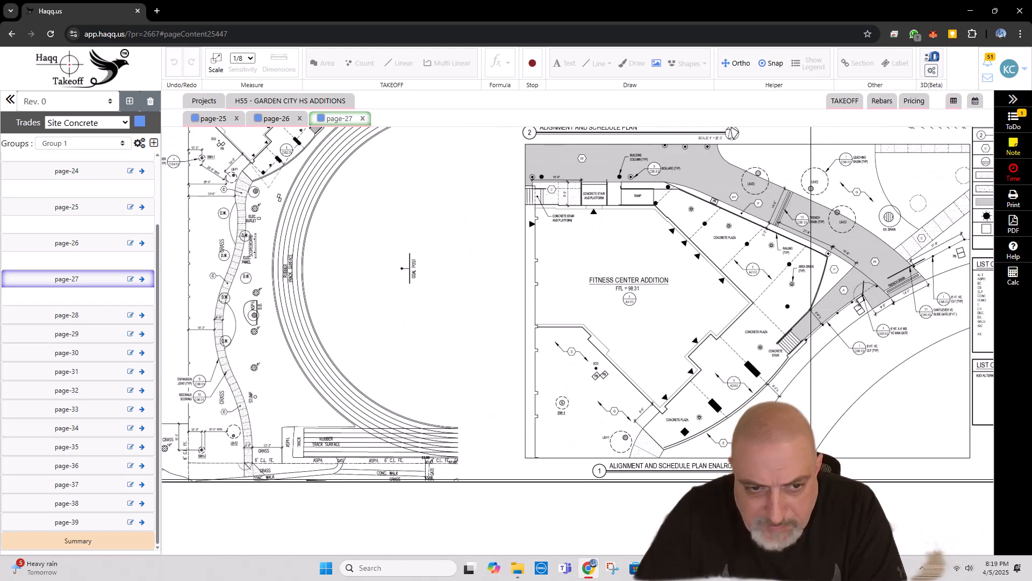
scroll(692, 272, up, 4)
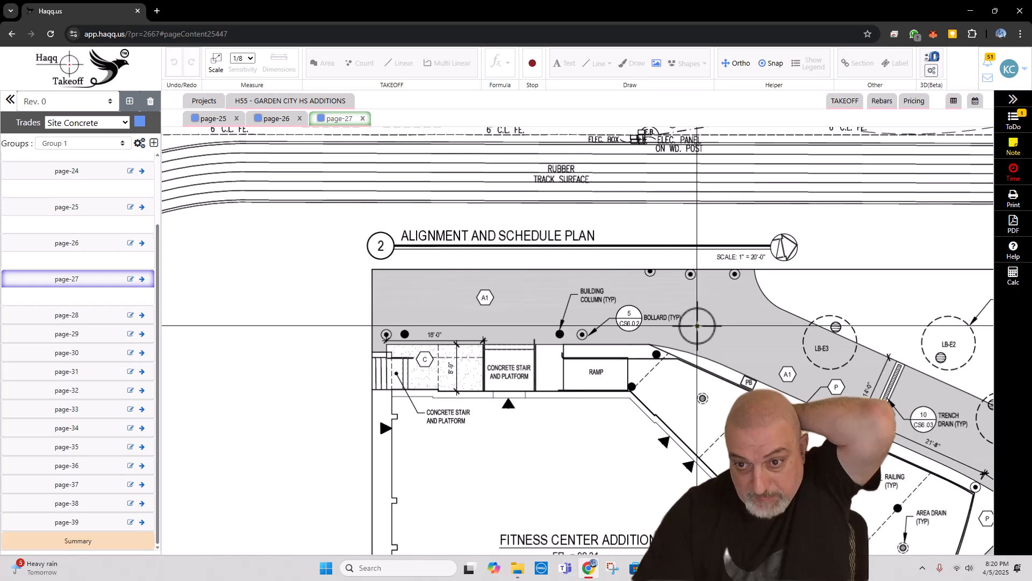
scroll(585, 300, down, 4)
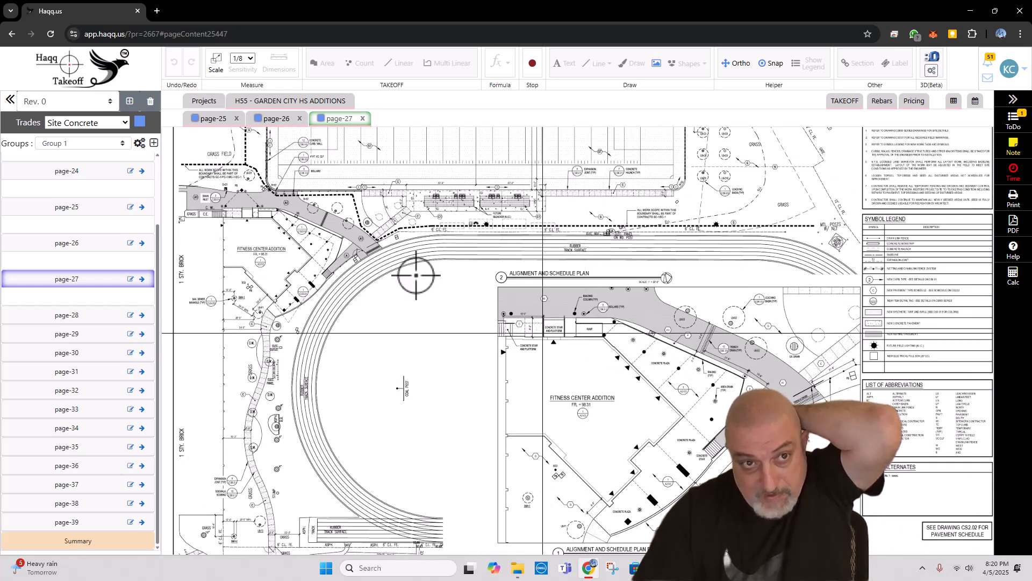
Step: Rename page-27 as CS2.01
click(142, 278)
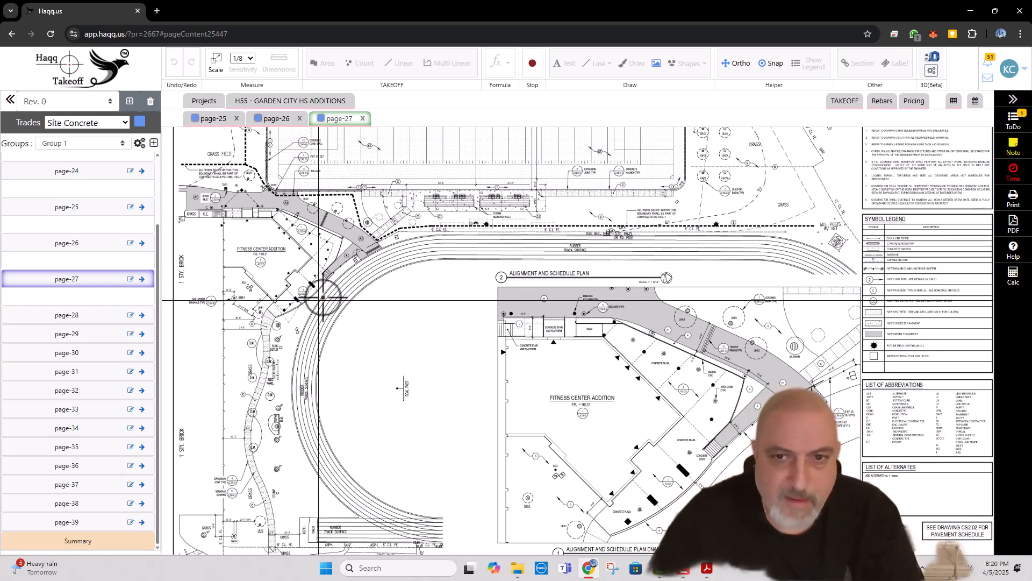
click(130, 279)
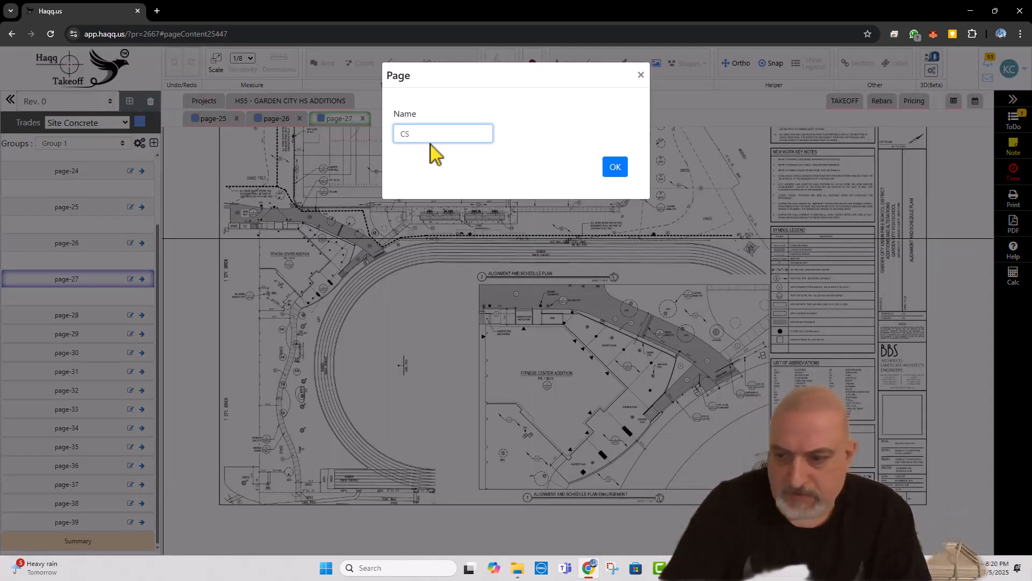
click(615, 168)
Step: Rename the open alignment and schedule plan page as CS2.01_1
scroll(462, 243, up, 1)
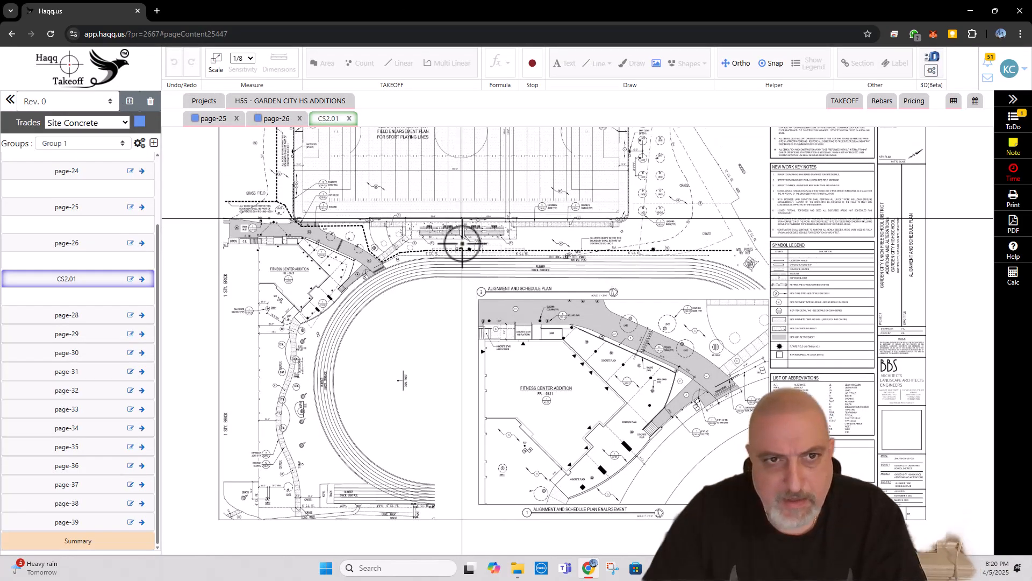
scroll(462, 243, up, 1)
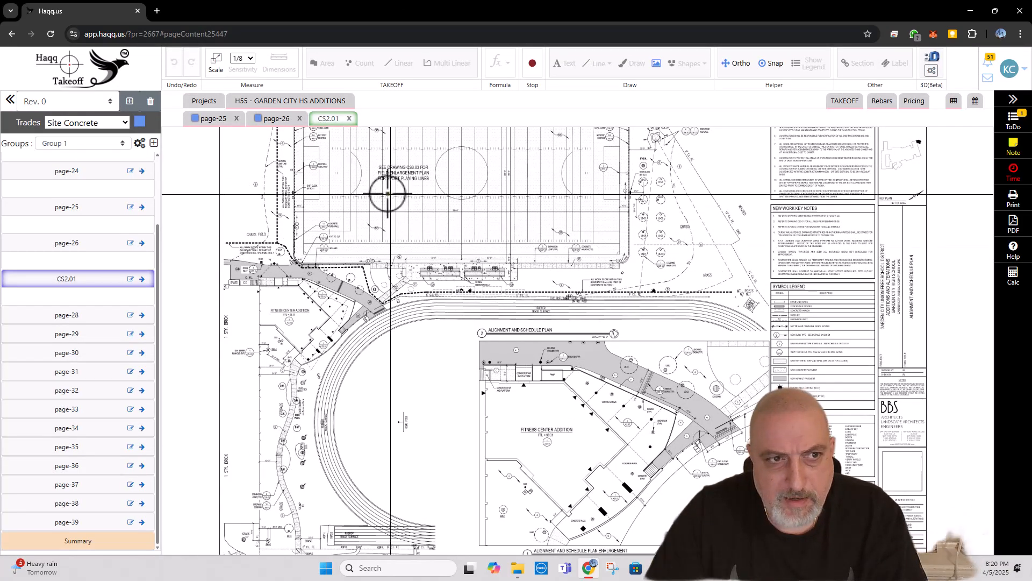
click(130, 278)
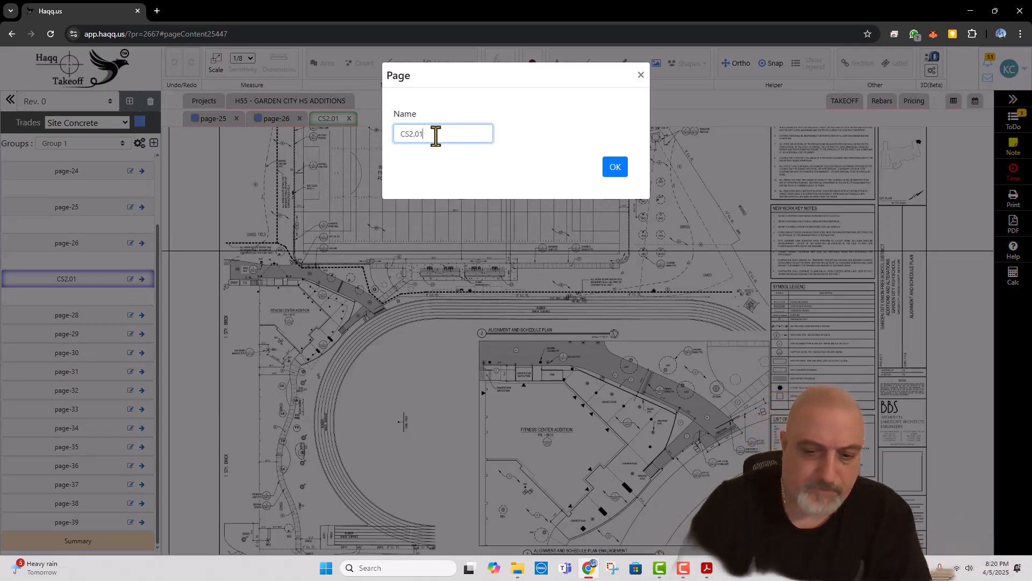
click(614, 167)
Step: Set CS2.01_1 to the standard scale 1" = 20' 0" given under the alignment and schedule plan title
scroll(506, 302, up, 3)
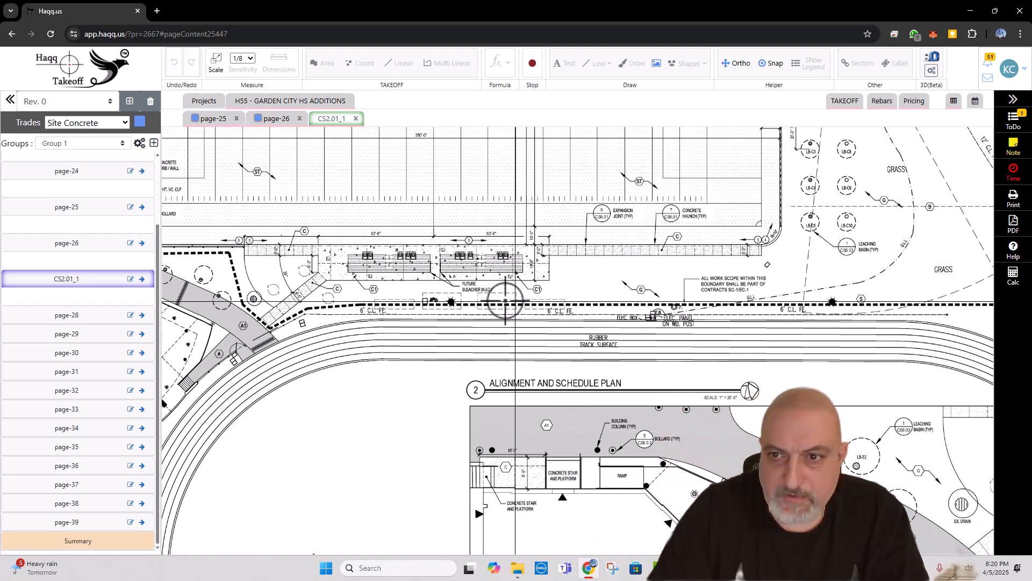
drag(515, 301, 503, 299)
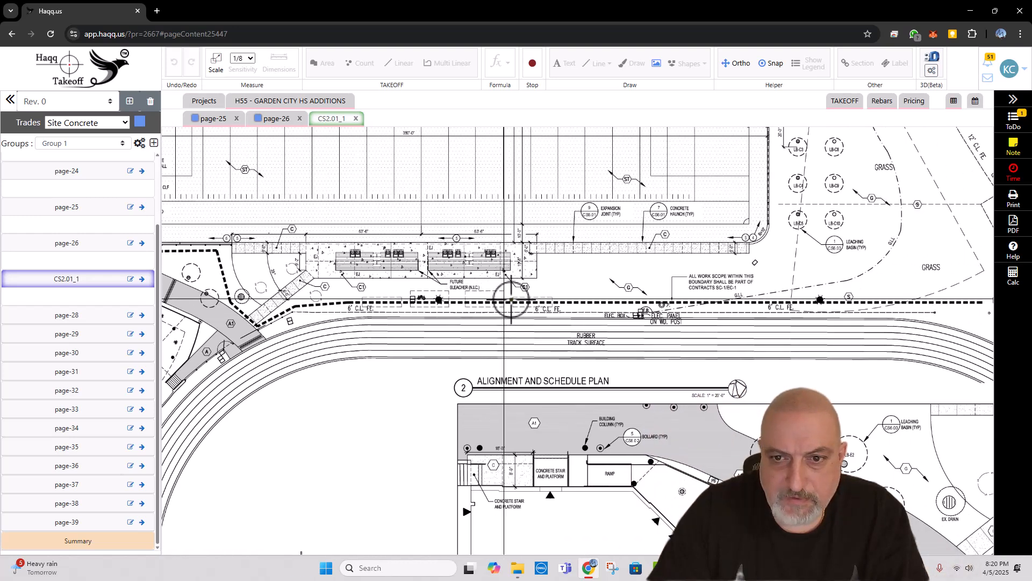
scroll(722, 402, up, 2)
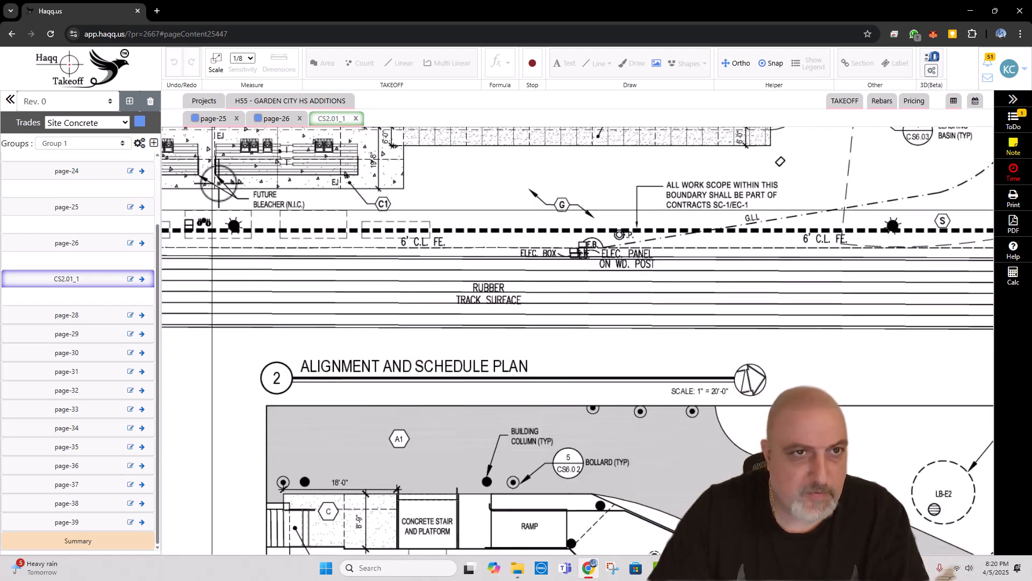
click(217, 64)
click(394, 94)
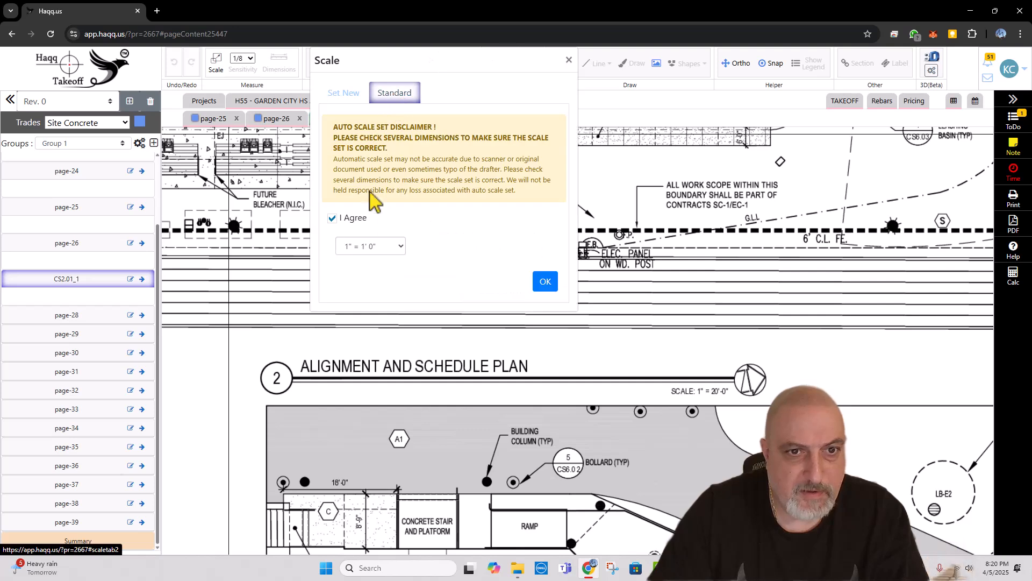
click(365, 248)
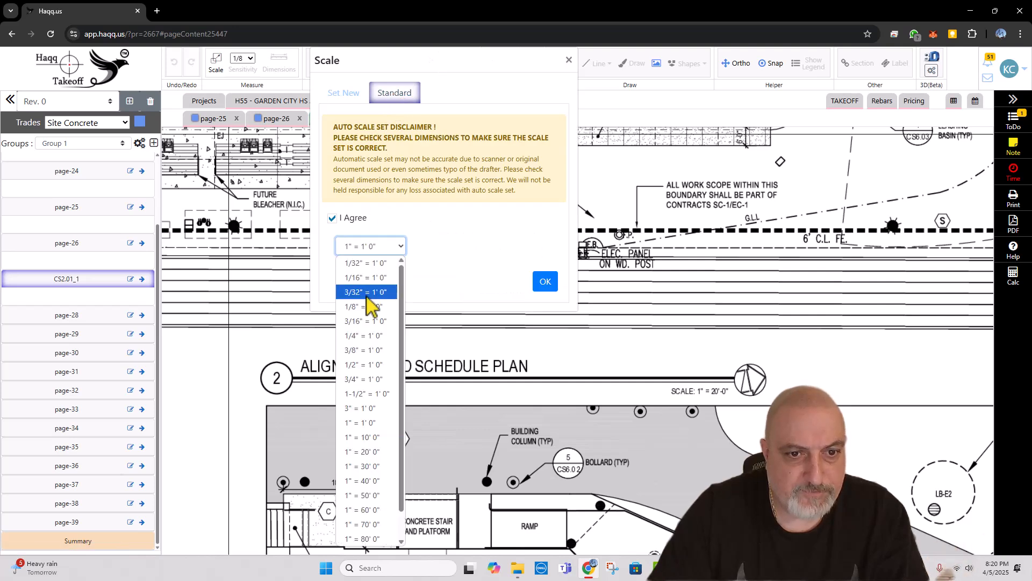
click(374, 457)
click(545, 280)
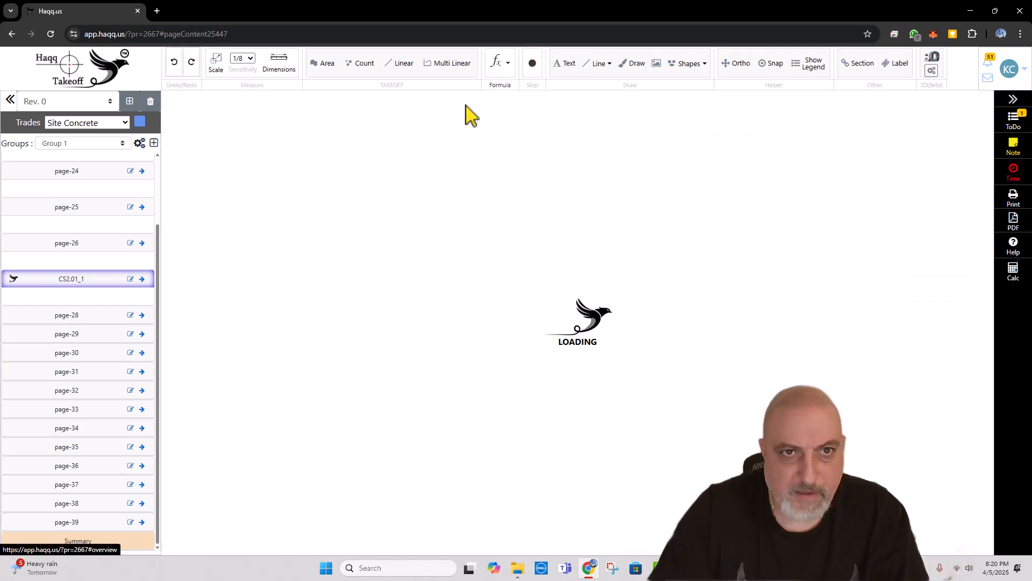
Step: Load a second copy of the alignment and schedule plan page from the 70-page civil and architectural PDF into Site Concrete
click(1013, 146)
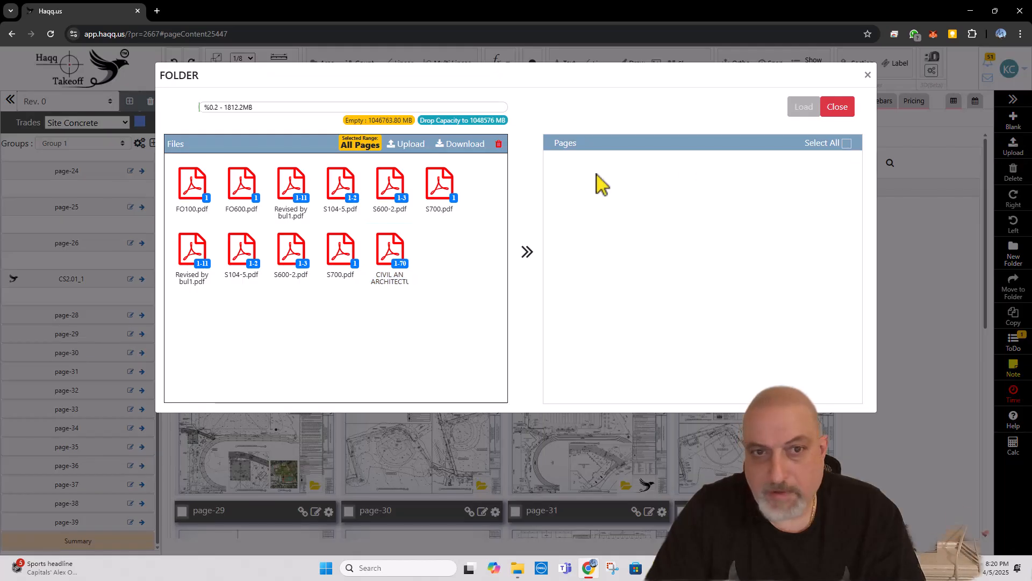
click(527, 253)
scroll(758, 277, down, 3)
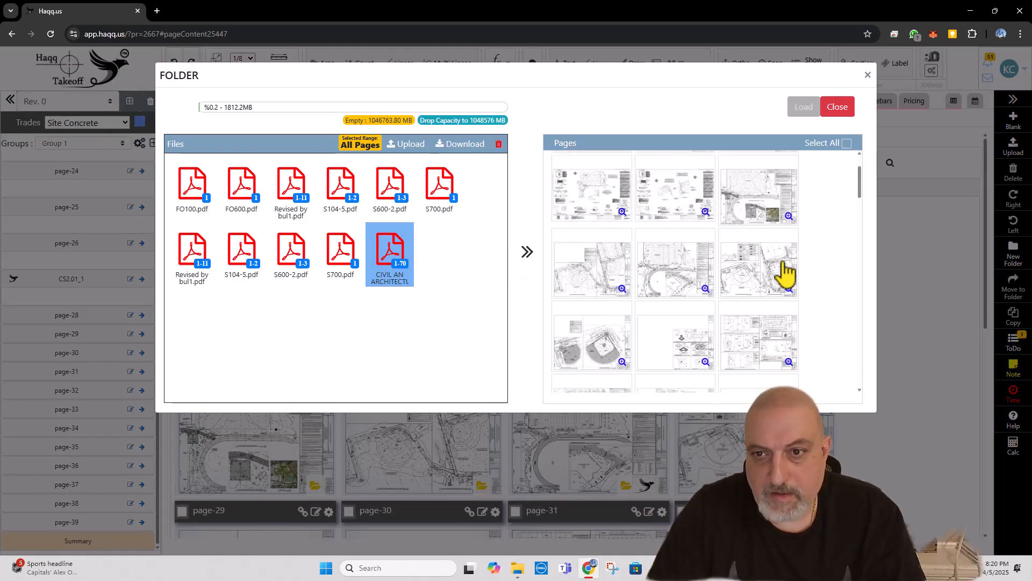
scroll(618, 249, up, 3)
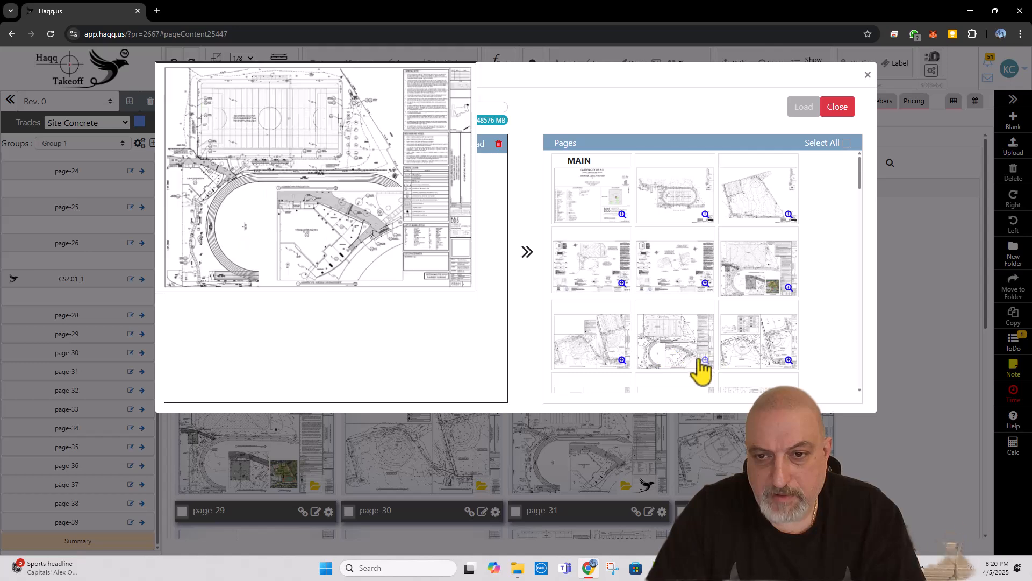
mouse_move(707, 361)
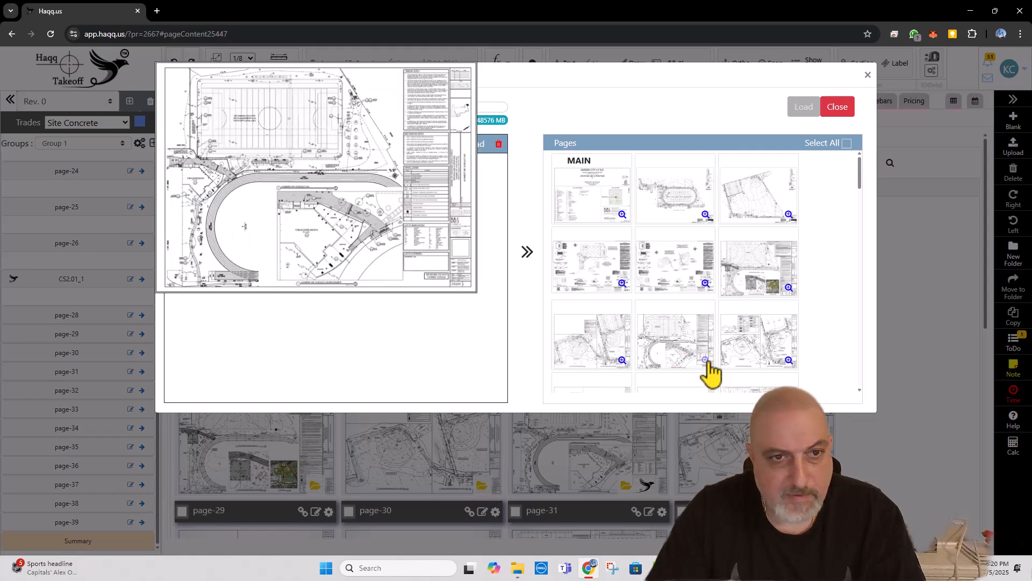
click(692, 364)
click(805, 107)
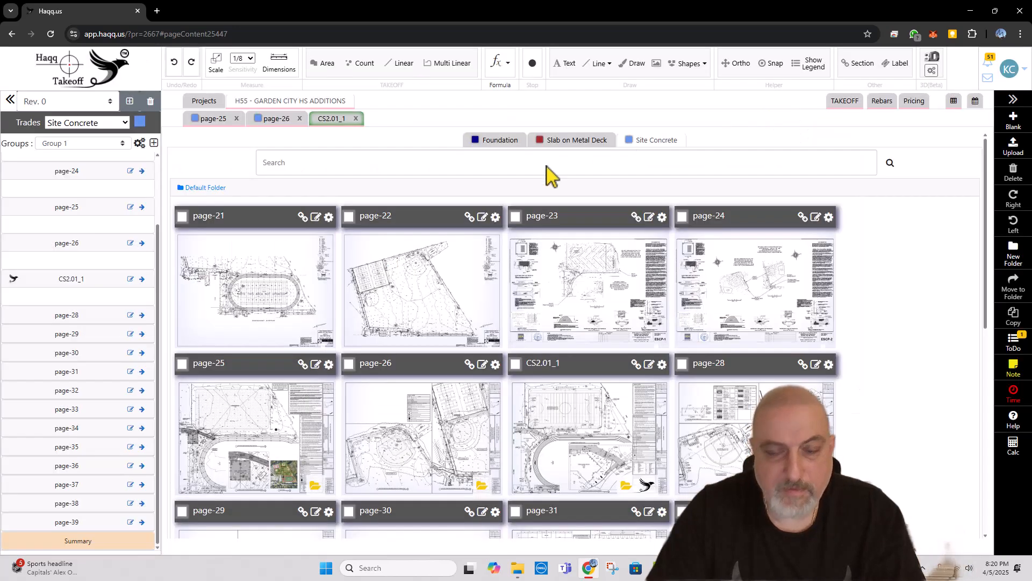
Step: Open the newly loaded page-40 from the project overview and rename it as CS2.01_2
scroll(631, 296, down, 3)
scroll(806, 285, down, 5)
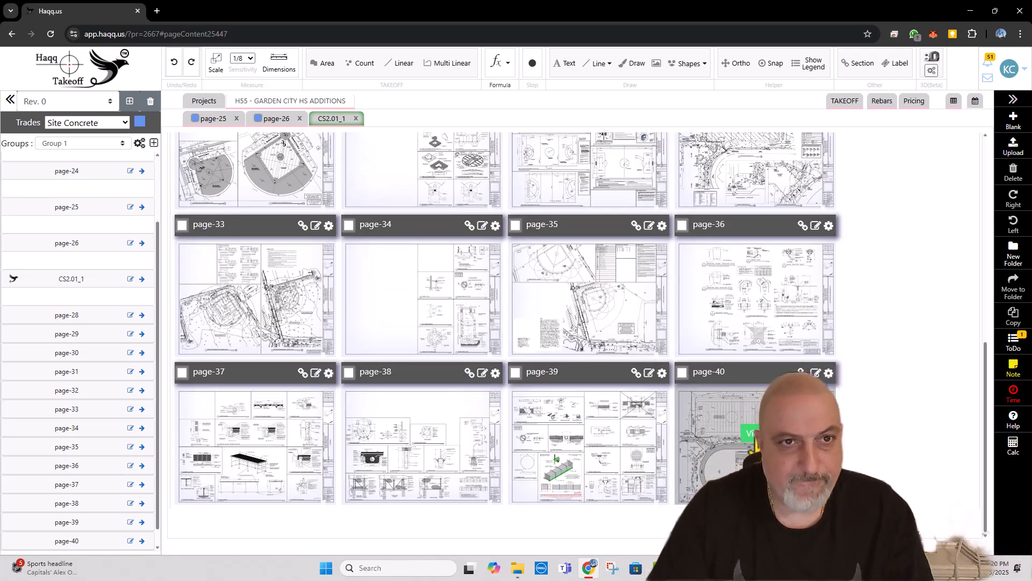
click(750, 433)
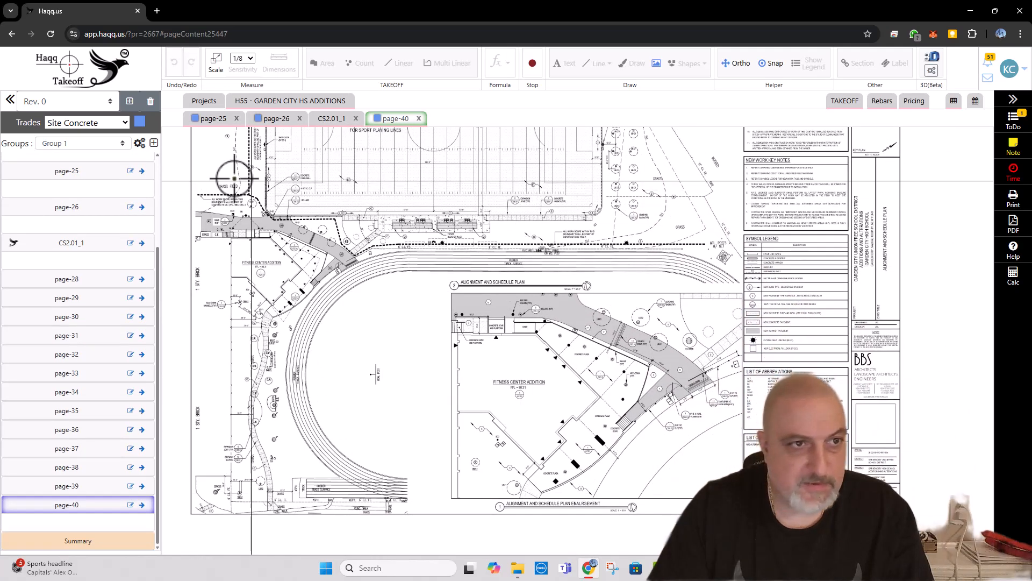
click(131, 506)
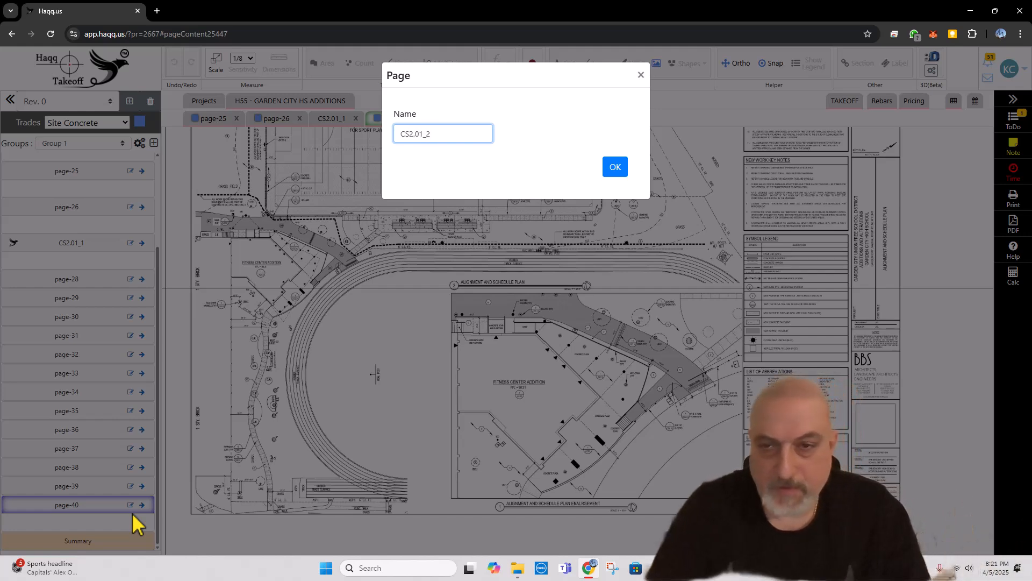
click(603, 169)
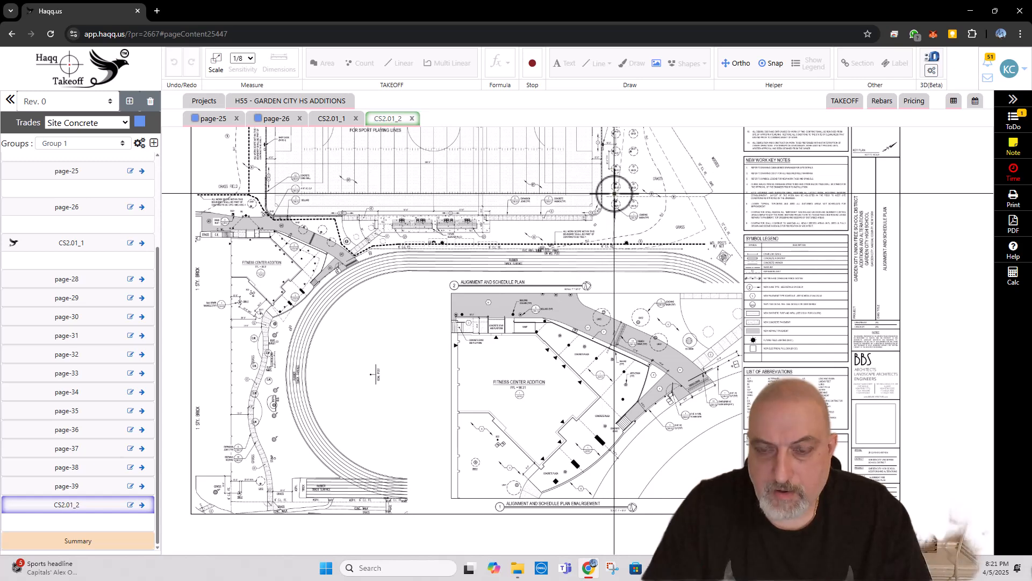
Step: Set CS2.01_2 to the standard scale 1" = 10' 0" given under the plan enlargement title
scroll(599, 447, up, 5)
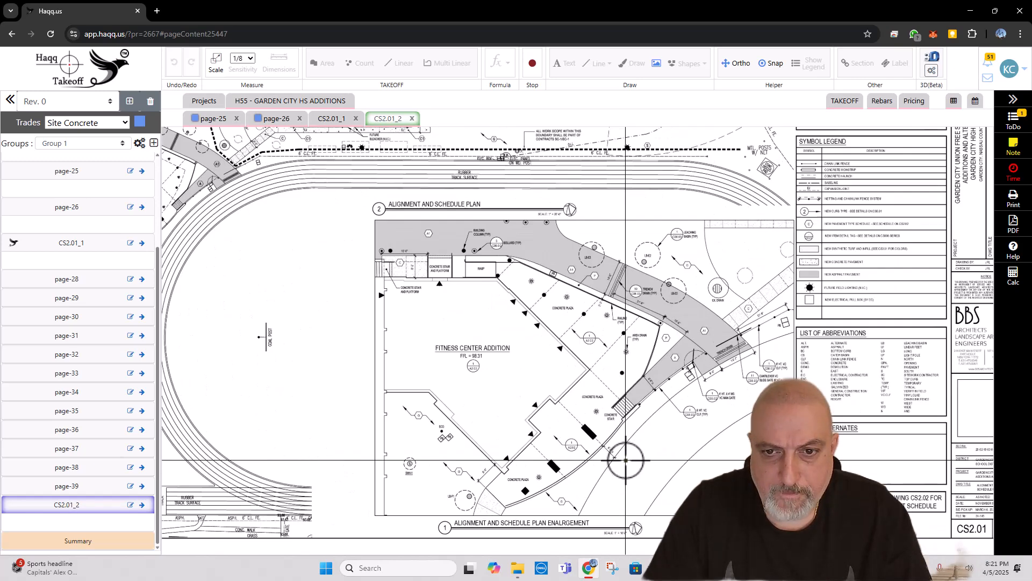
scroll(592, 475, up, 1)
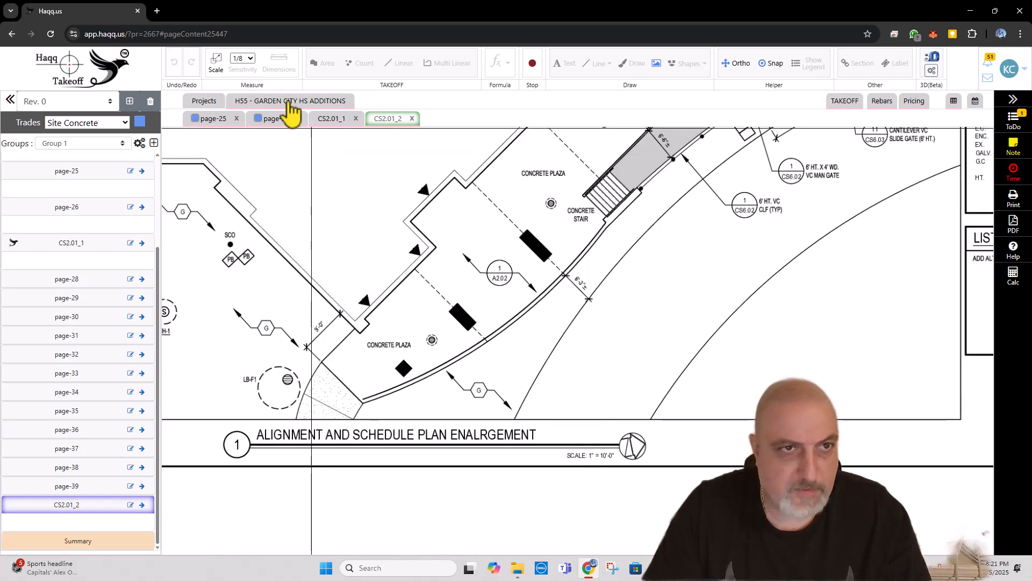
click(216, 64)
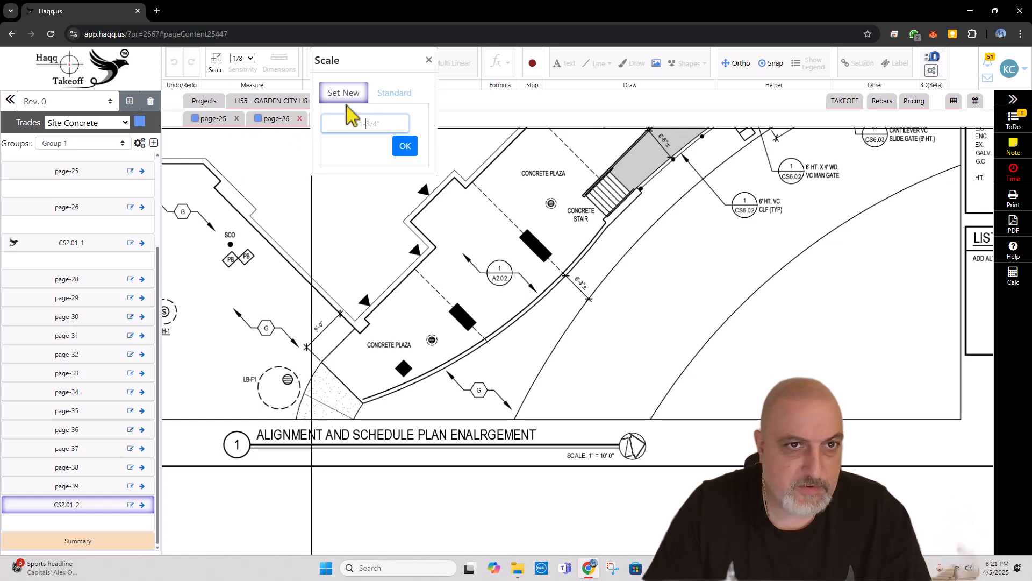
click(394, 94)
click(360, 246)
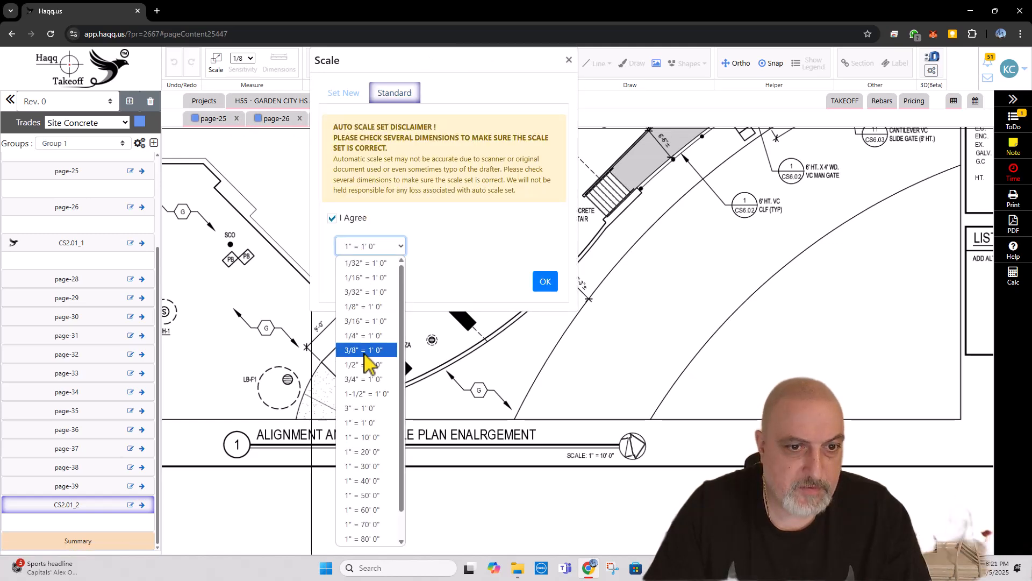
click(364, 438)
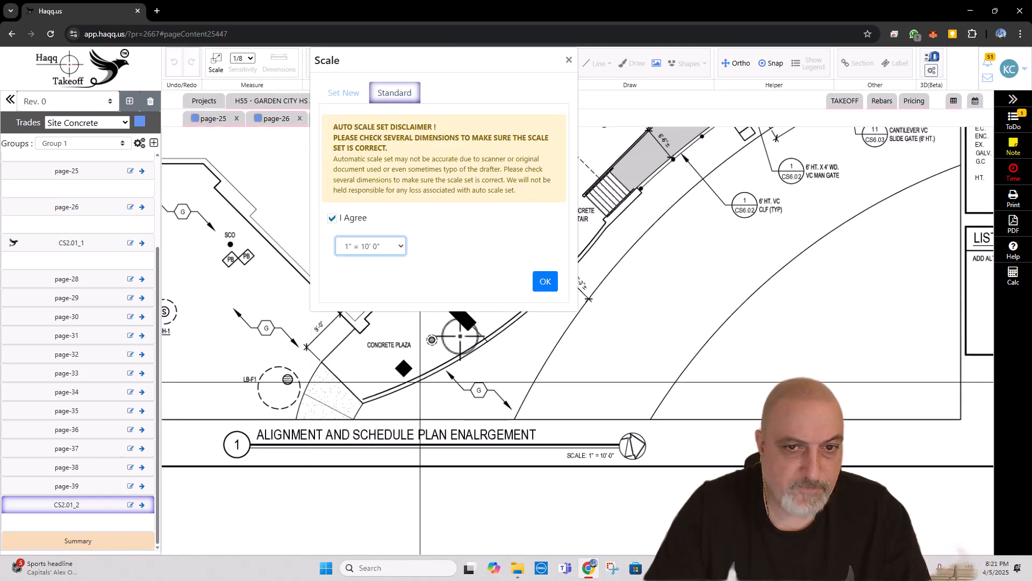
click(544, 281)
scroll(491, 330, down, 5)
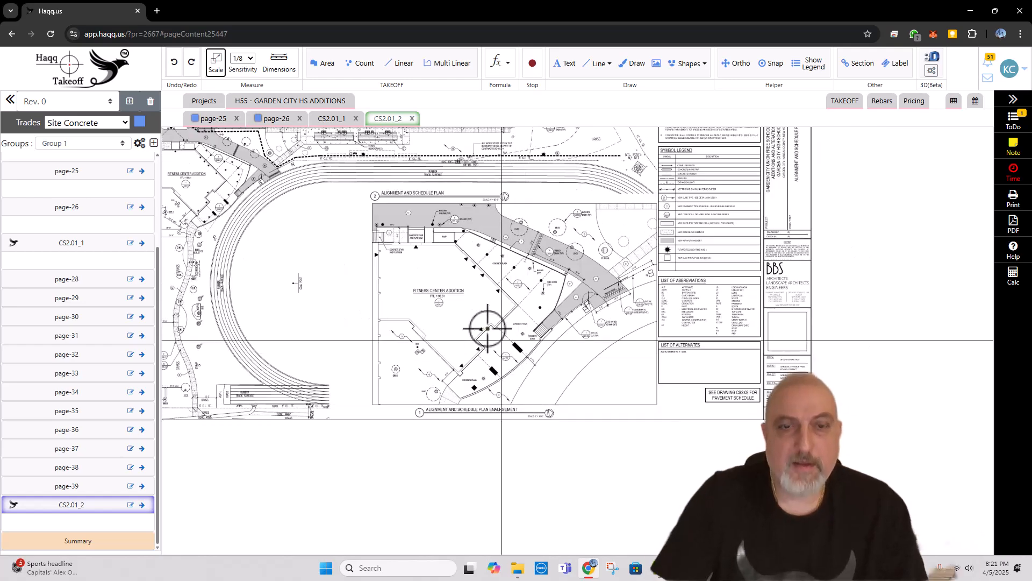
Step: Return to CS2.01_1 and examine the sports field's concrete pads and perimeter curb, the leaching basin area and the symbol legend
click(333, 119)
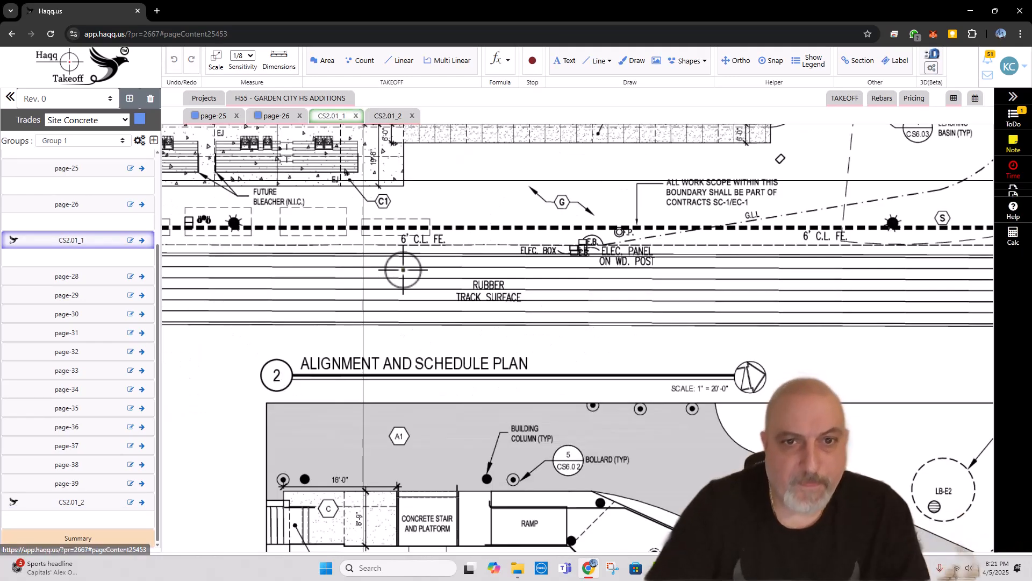
drag(404, 270, 495, 422)
scroll(495, 416, down, 4)
drag(407, 293, 488, 356)
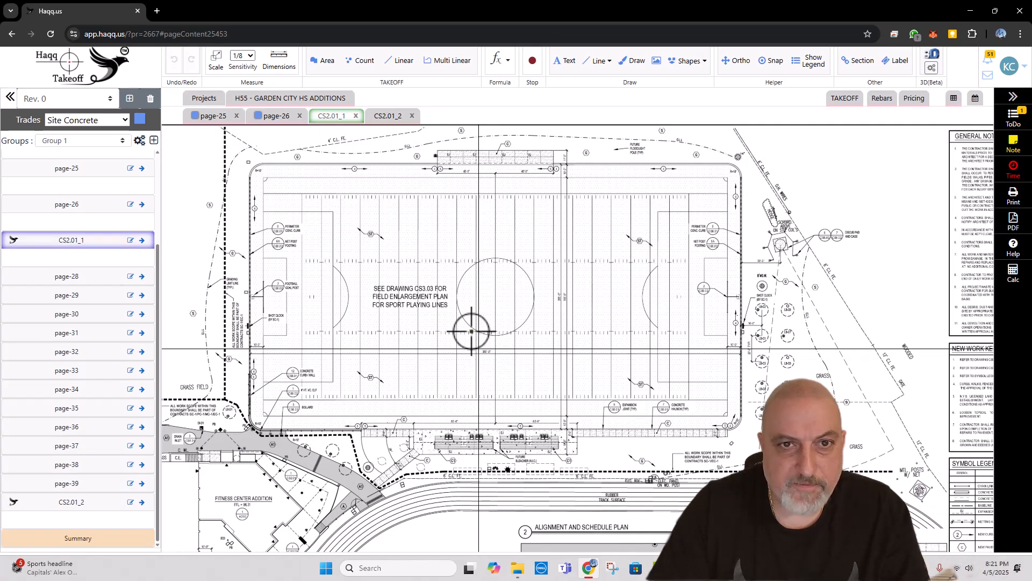
scroll(468, 208, up, 1)
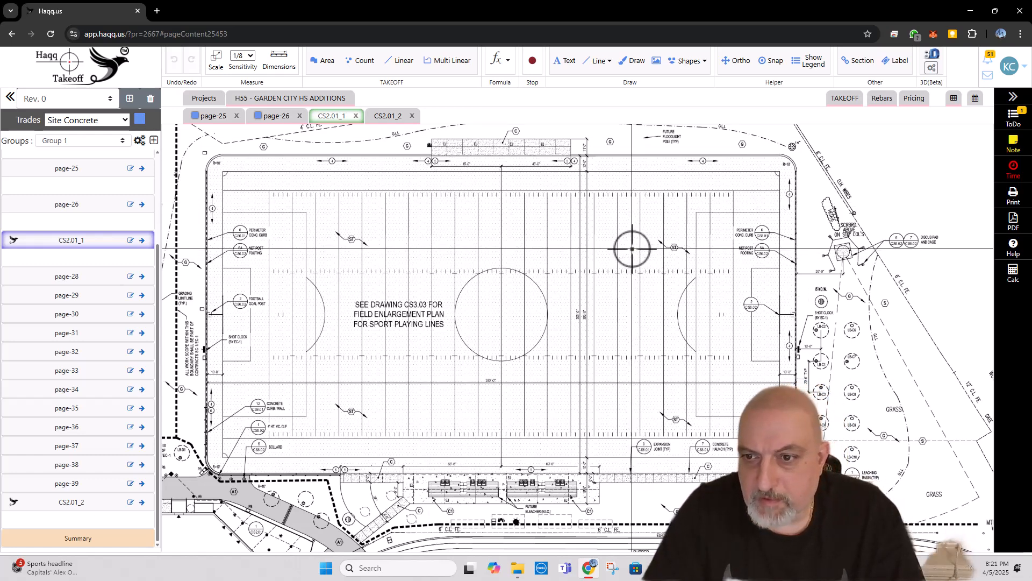
scroll(640, 271, up, 2)
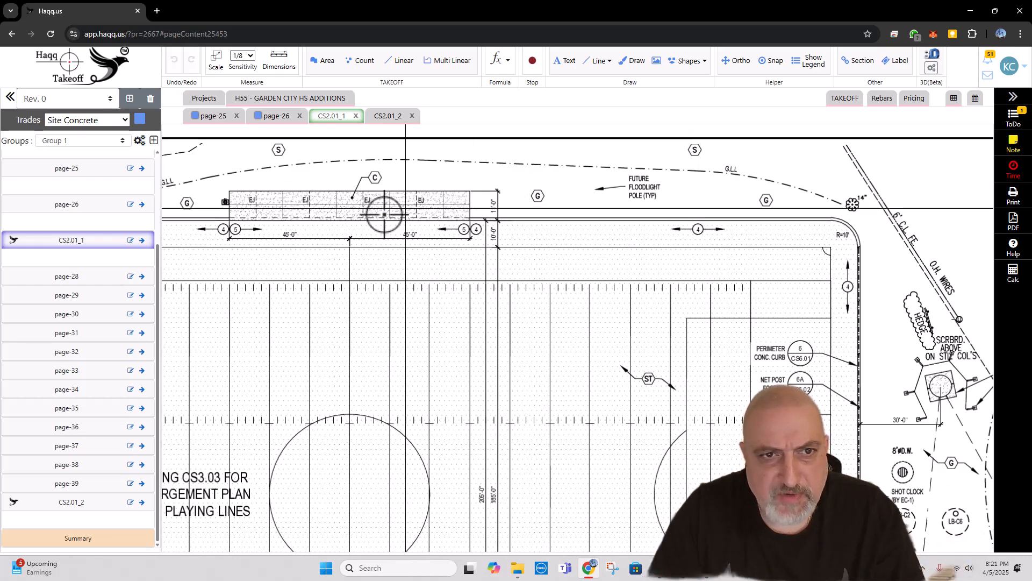
scroll(295, 177, down, 3)
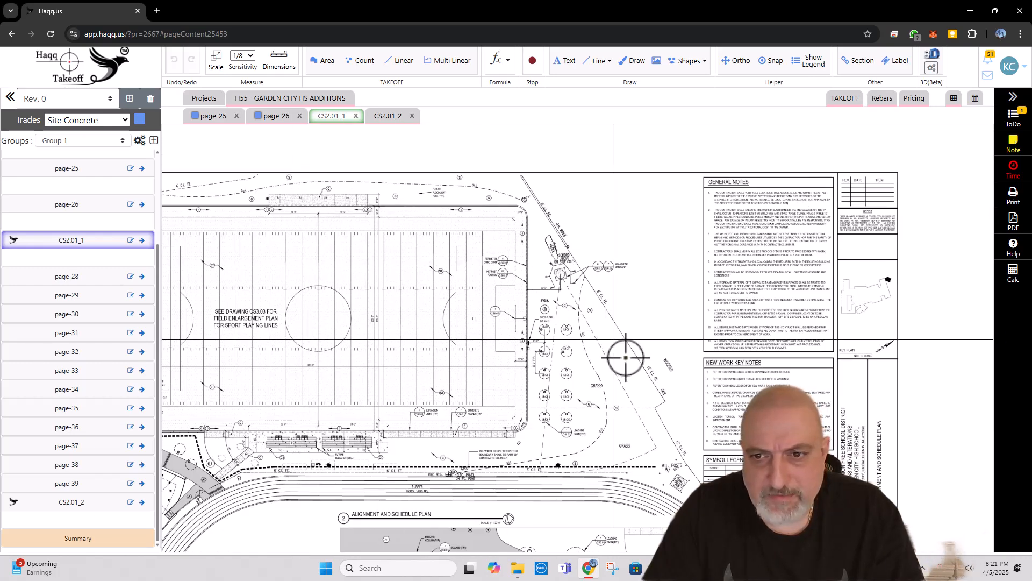
drag(657, 403, 658, 215)
scroll(746, 346, up, 3)
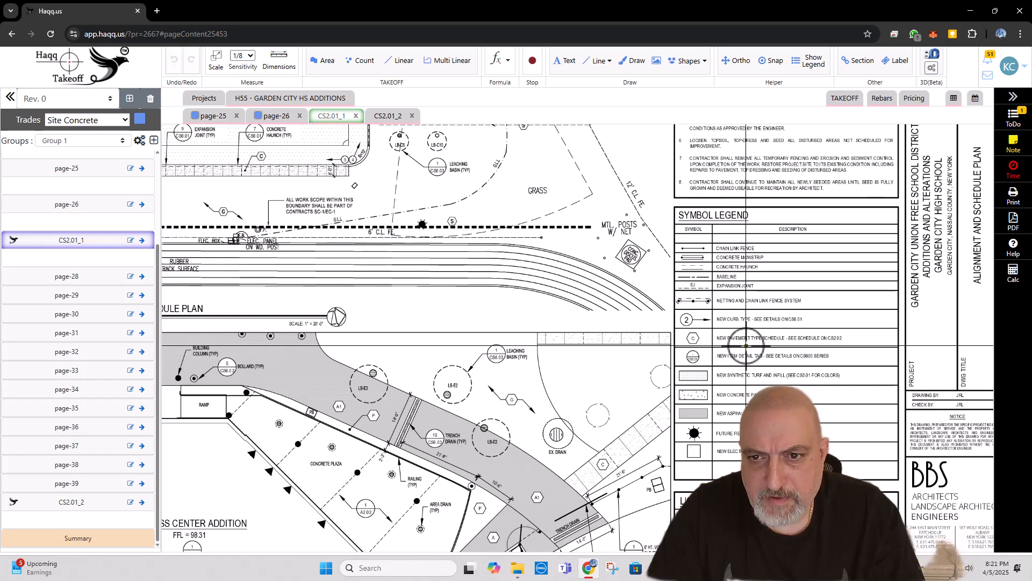
Step: Open page-28, the baseball and softball fields sheet containing the pavement schedule, from the project overview
scroll(720, 351, up, 2)
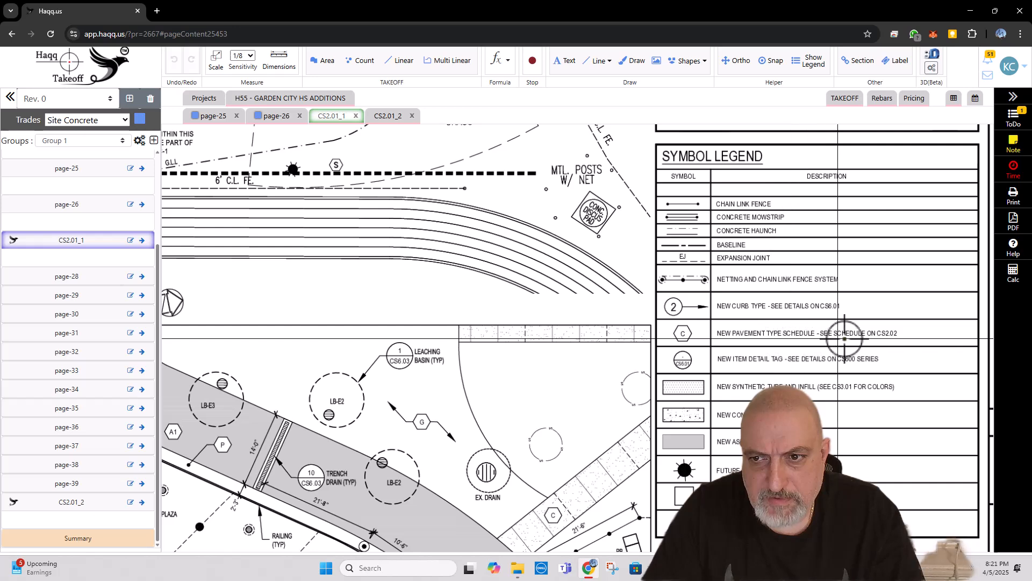
scroll(381, 310, down, 3)
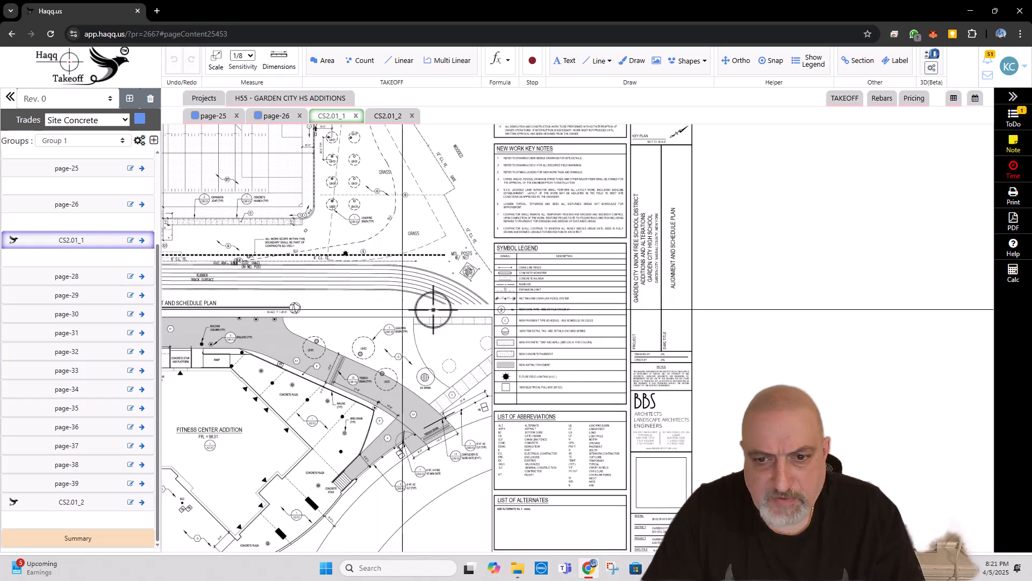
drag(551, 318, 572, 249)
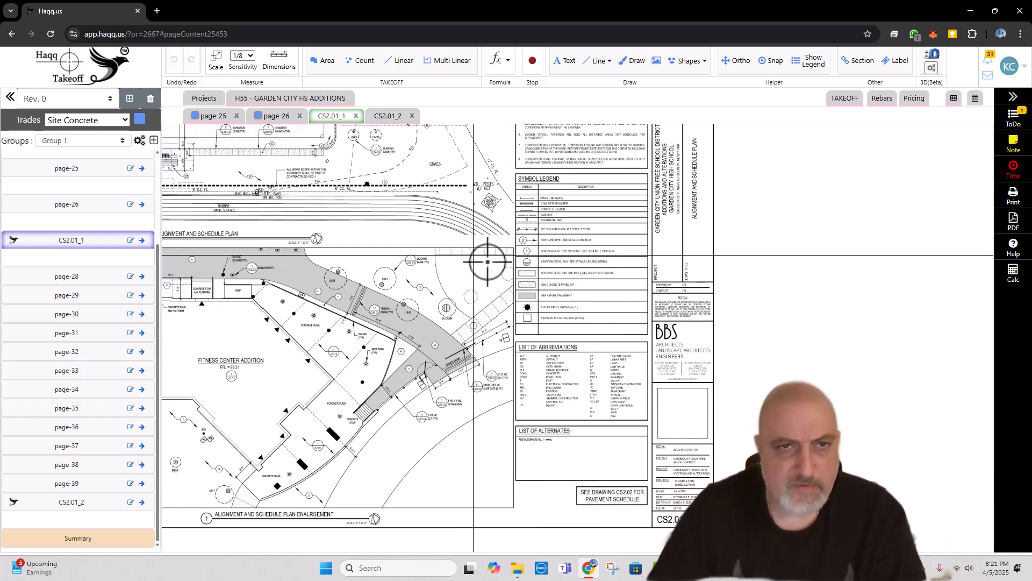
drag(449, 292, 730, 368)
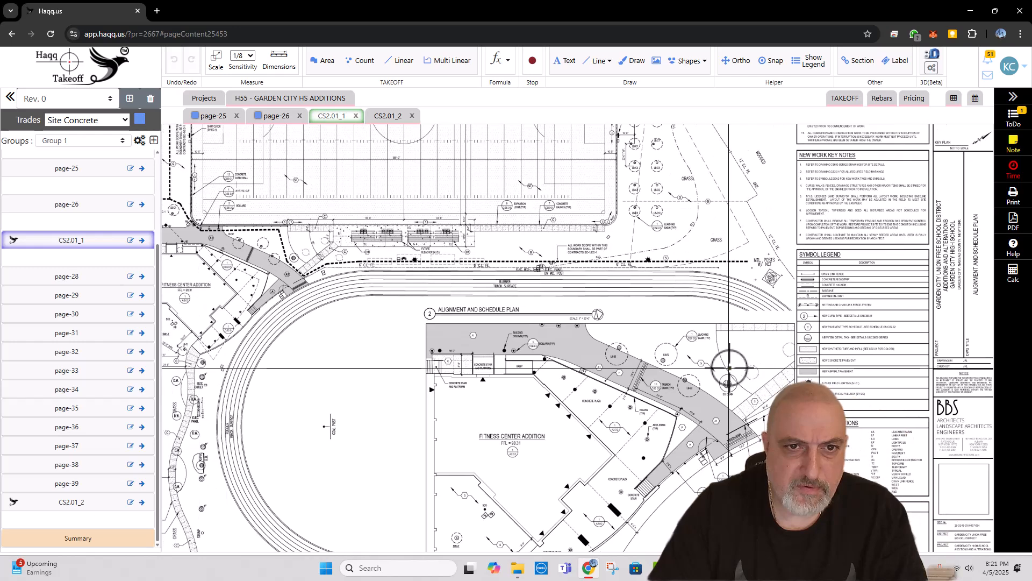
click(270, 98)
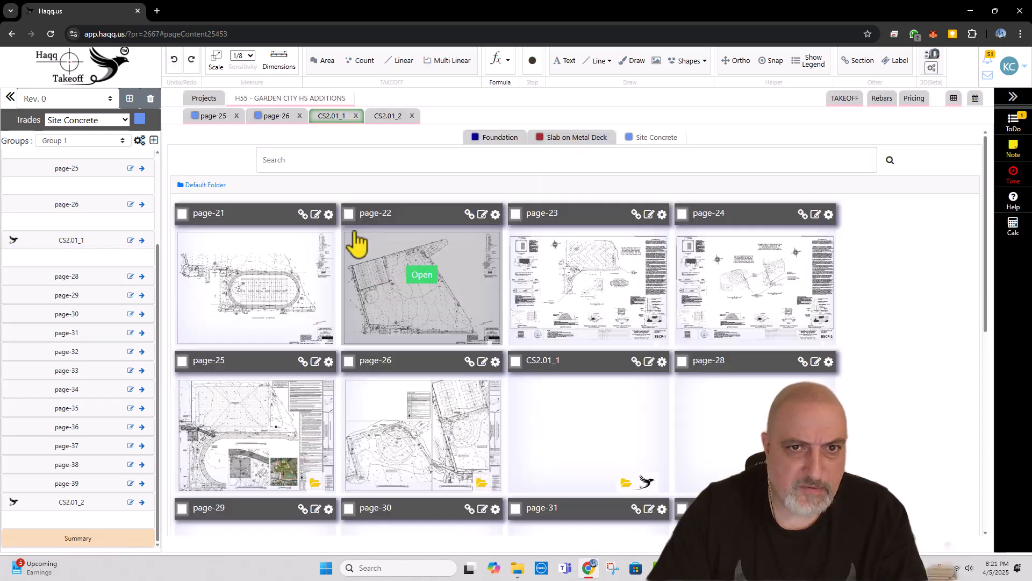
scroll(645, 377, down, 1)
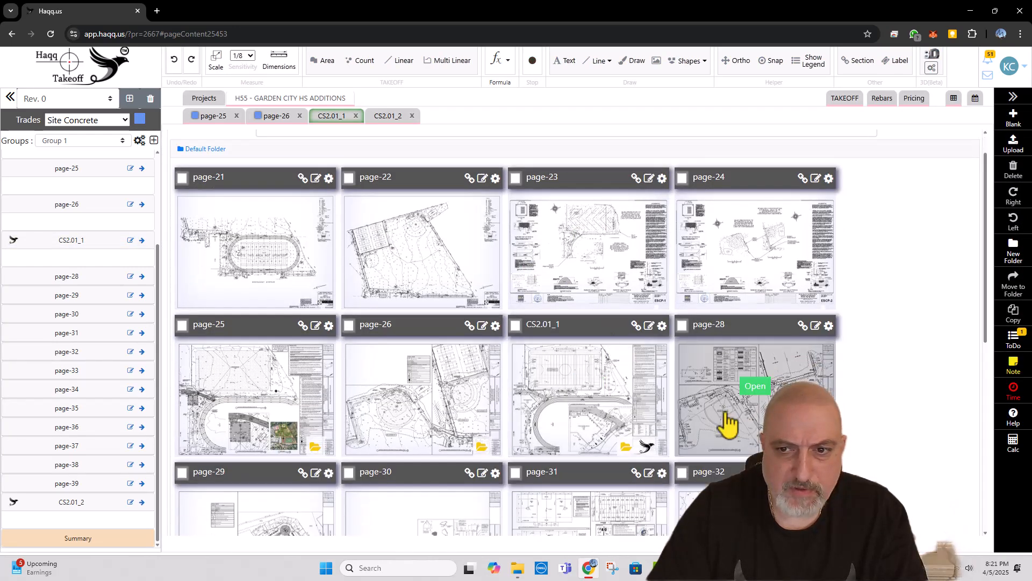
click(756, 387)
Step: Rename page-28, the baseball and softball fields alignment plan, as CS2.02
scroll(339, 201, down, 2)
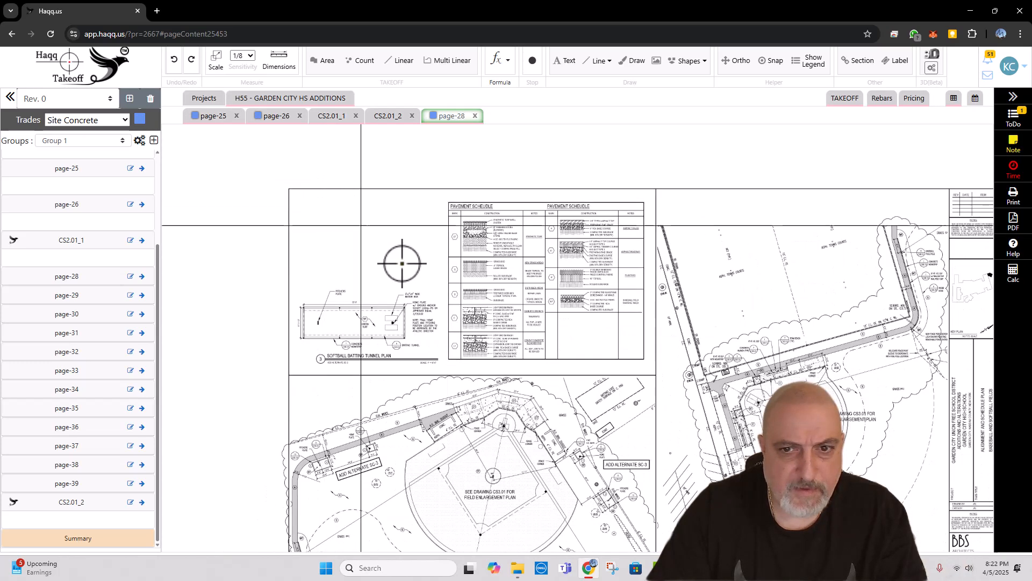
drag(433, 223, 428, 196)
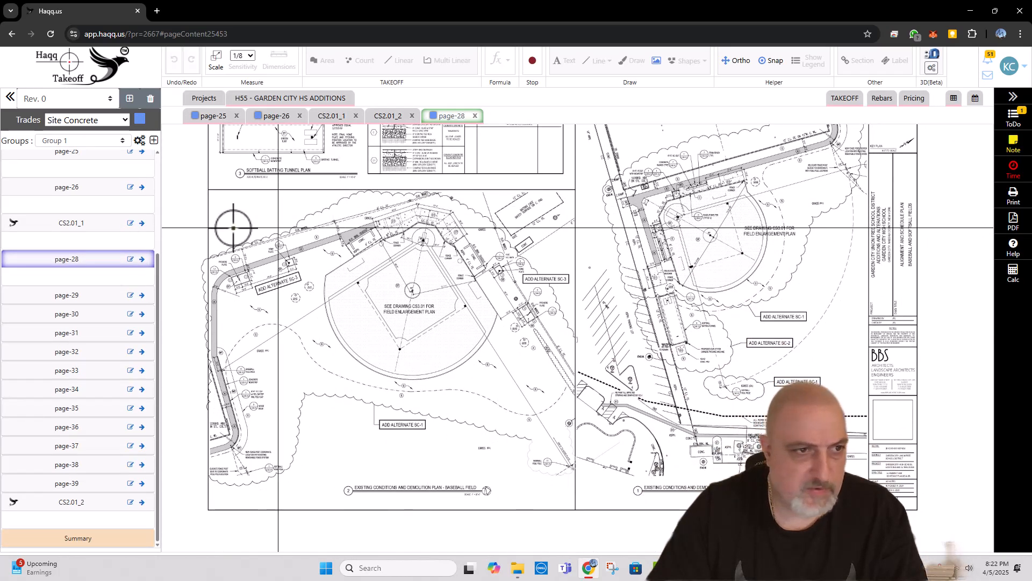
click(141, 260)
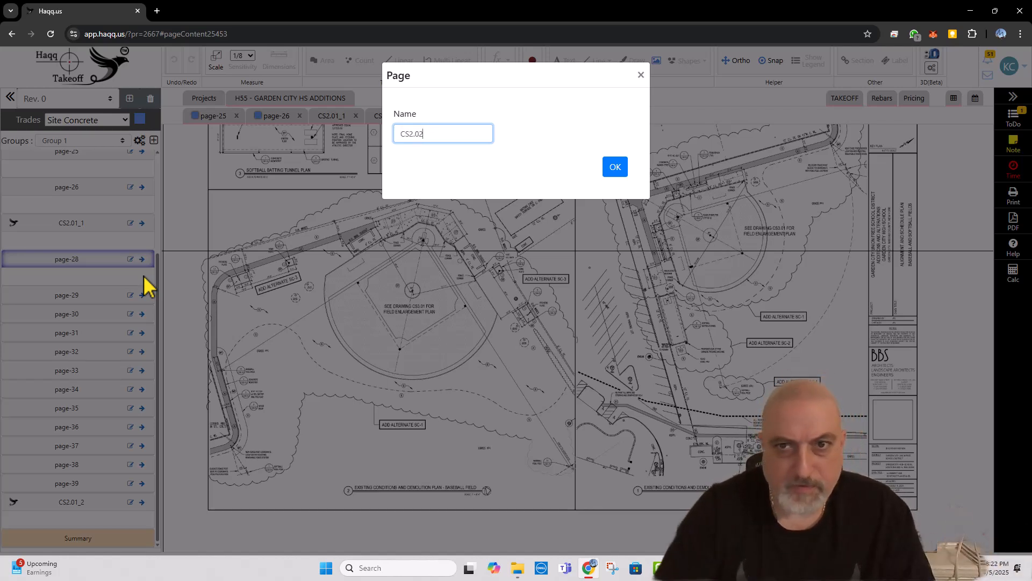
text(CS2.02)
click(618, 168)
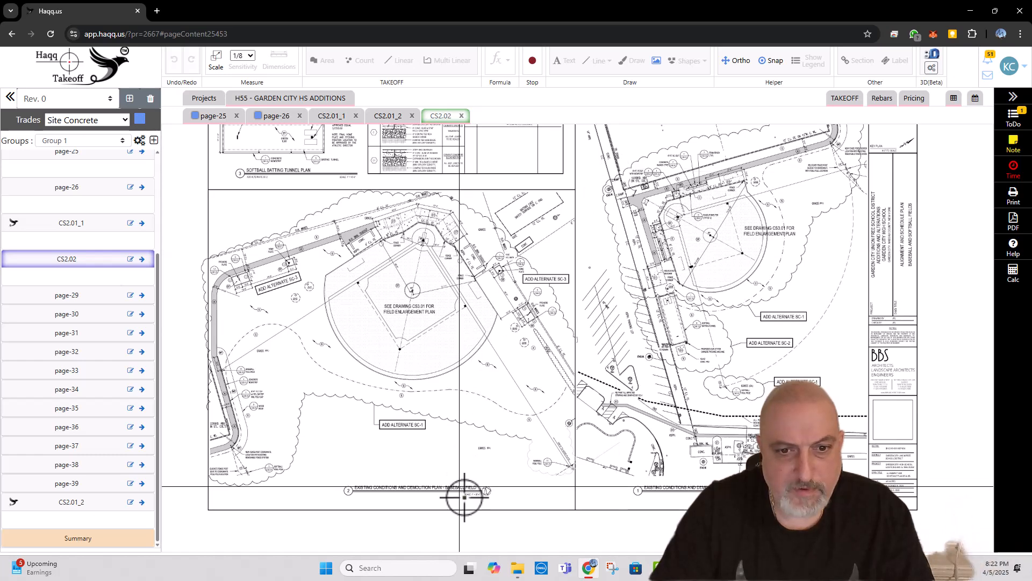
Step: Set the CS2.02 page to the standard scale 1" = 30' 0"
scroll(468, 495, up, 4)
mouse_move(645, 492)
mouse_down()
mouse_move(553, 442)
mouse_move(430, 427)
mouse_up()
drag(744, 425, 733, 423)
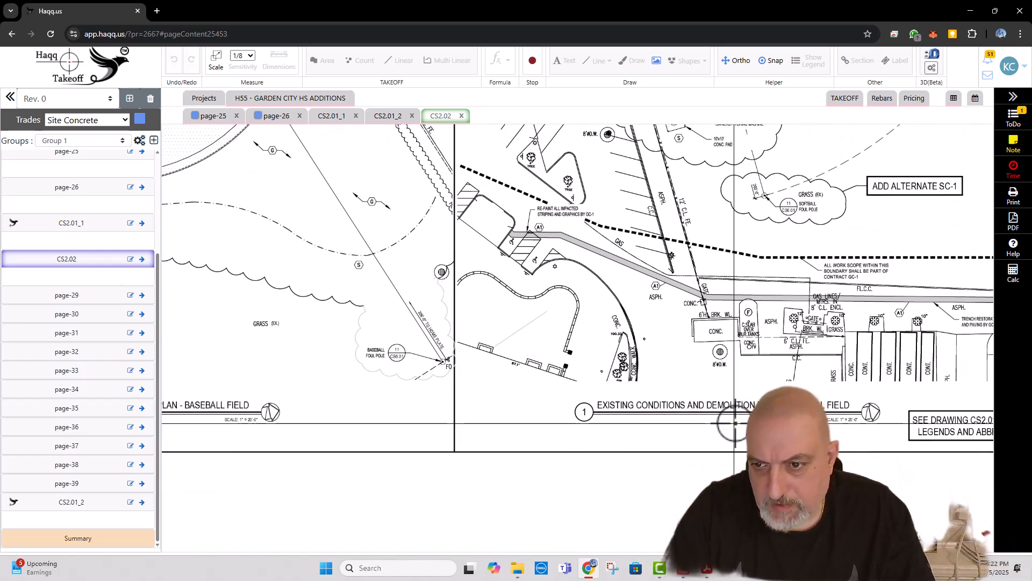
click(218, 60)
click(397, 98)
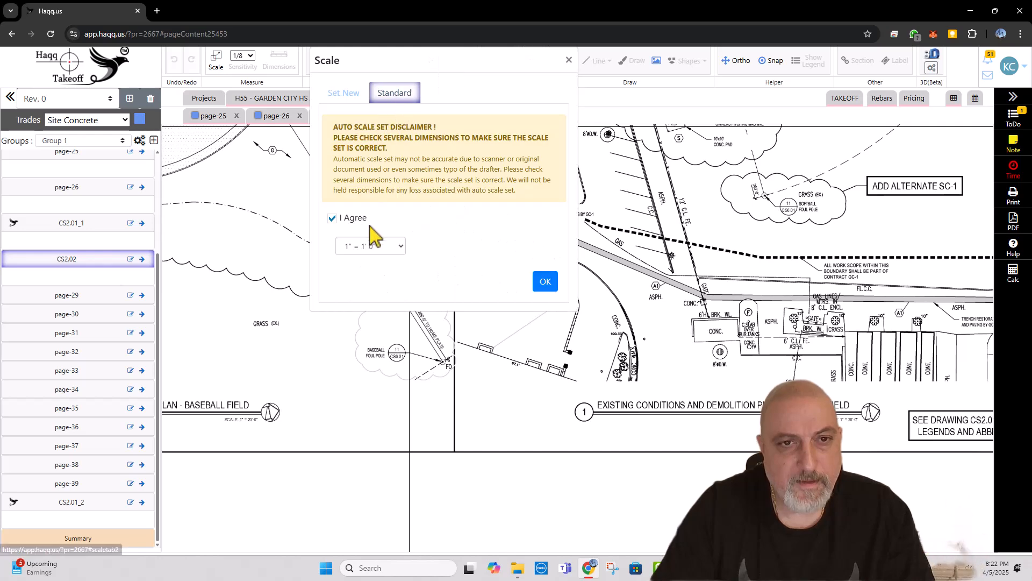
click(377, 246)
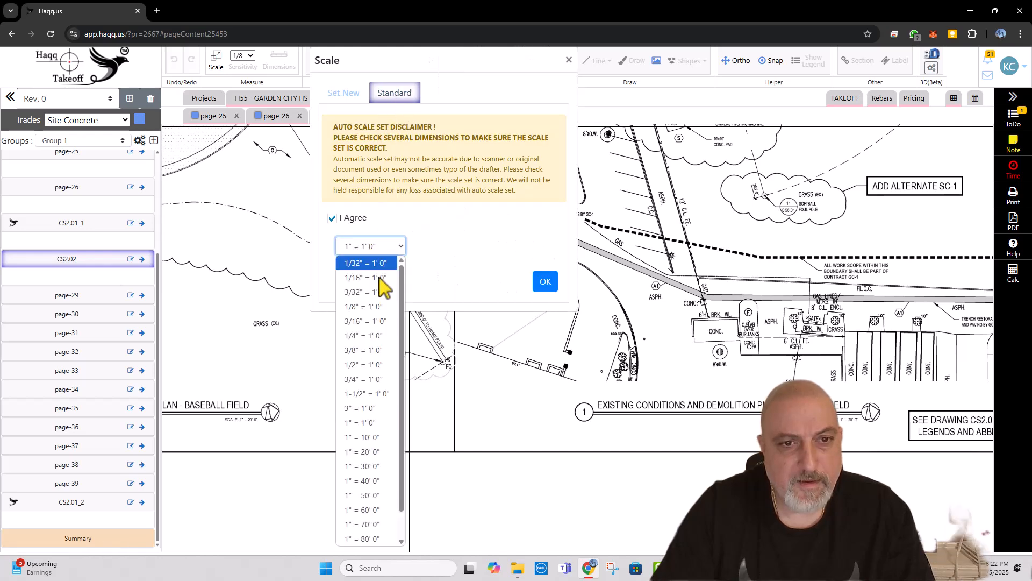
click(366, 466)
click(545, 282)
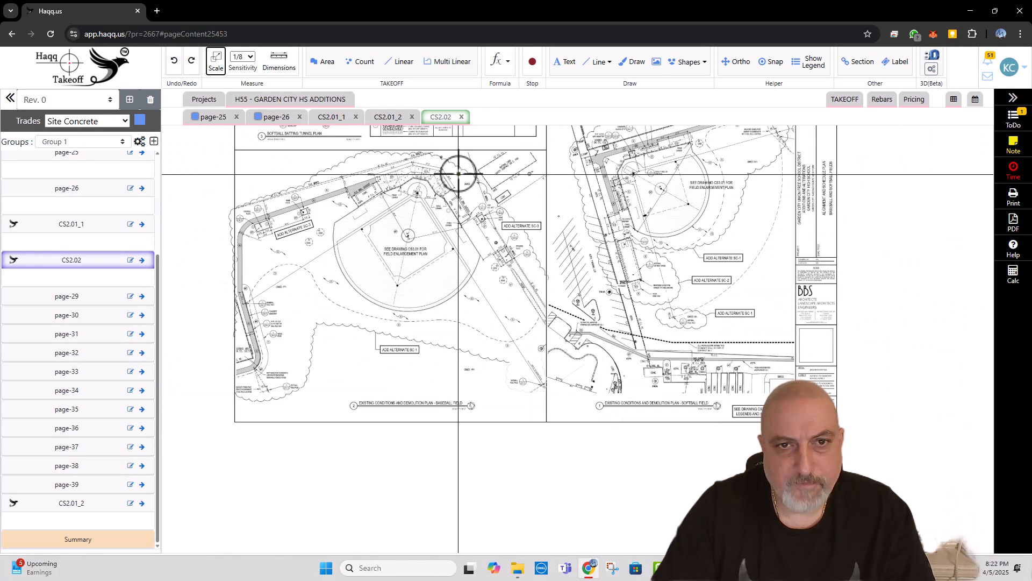
Step: Draw freehand red check marks beside pavement types A, A1, P and WT in the CS2.02 pavement schedule
drag(458, 174, 571, 308)
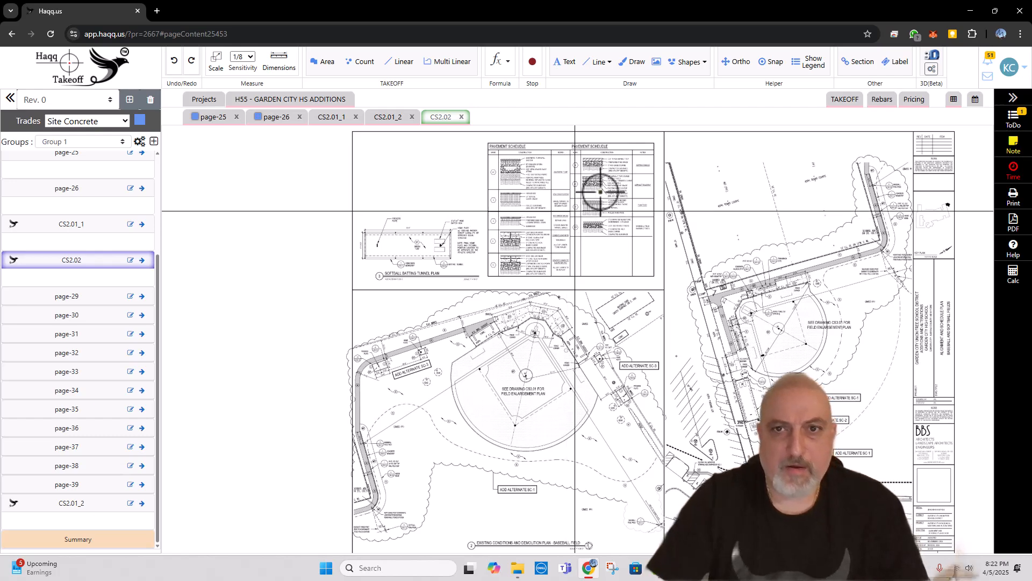
scroll(600, 192, up, 3)
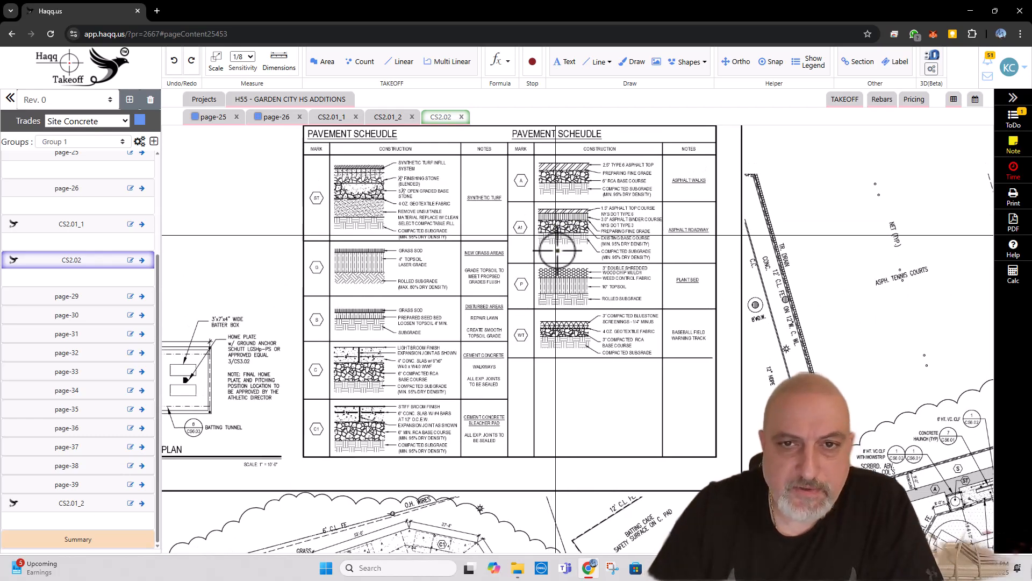
scroll(558, 250, up, 3)
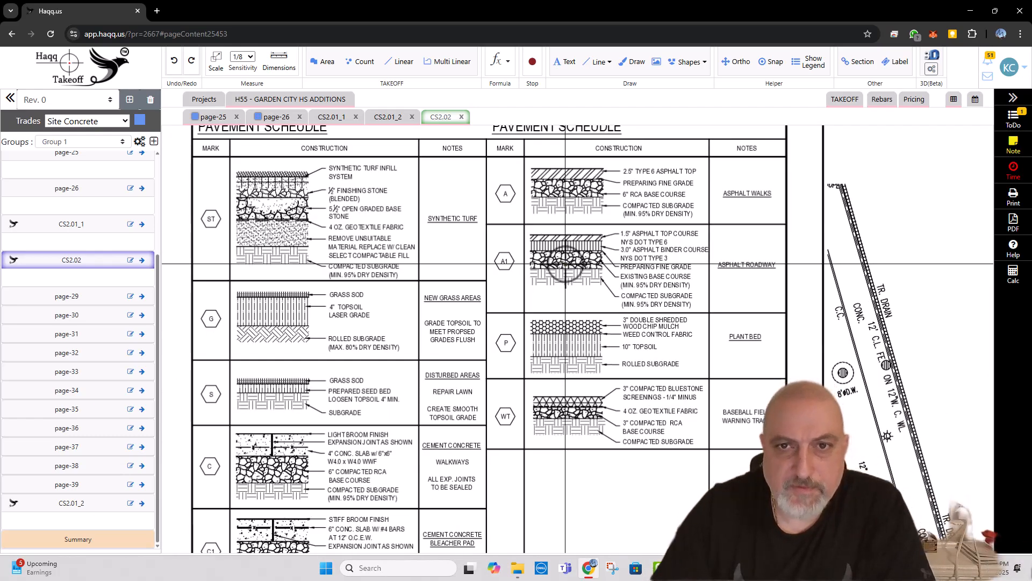
scroll(565, 264, down, 2)
click(635, 62)
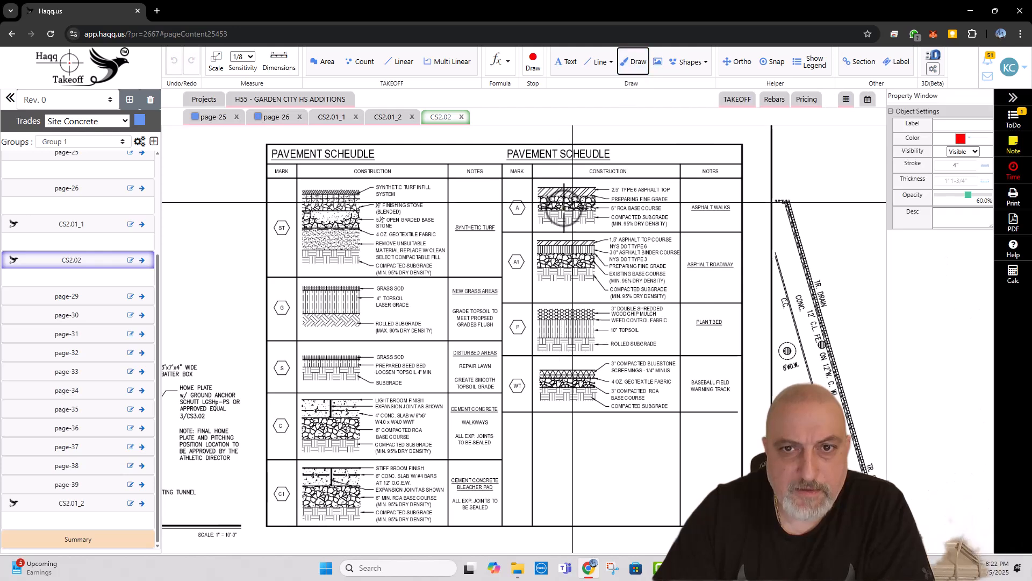
mouse_move(533, 213)
mouse_down()
mouse_move(534, 222)
mouse_move(575, 193)
mouse_up()
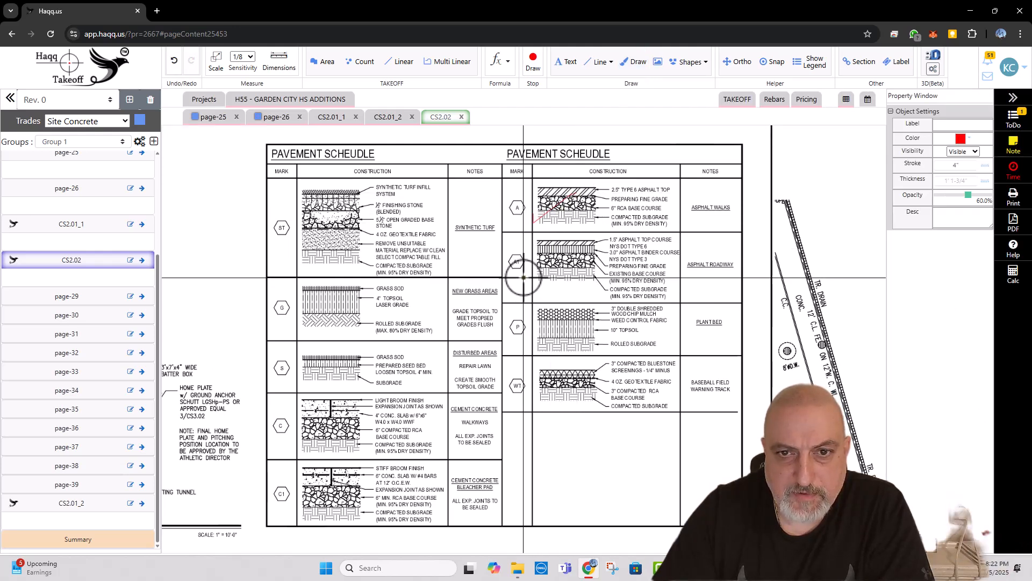
drag(523, 278, 548, 270)
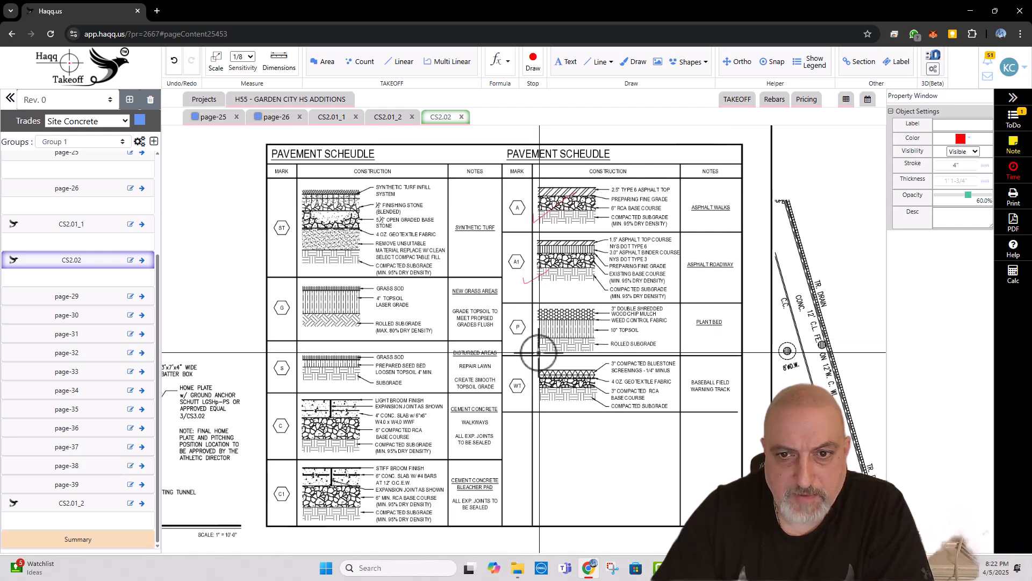
drag(522, 334, 548, 322)
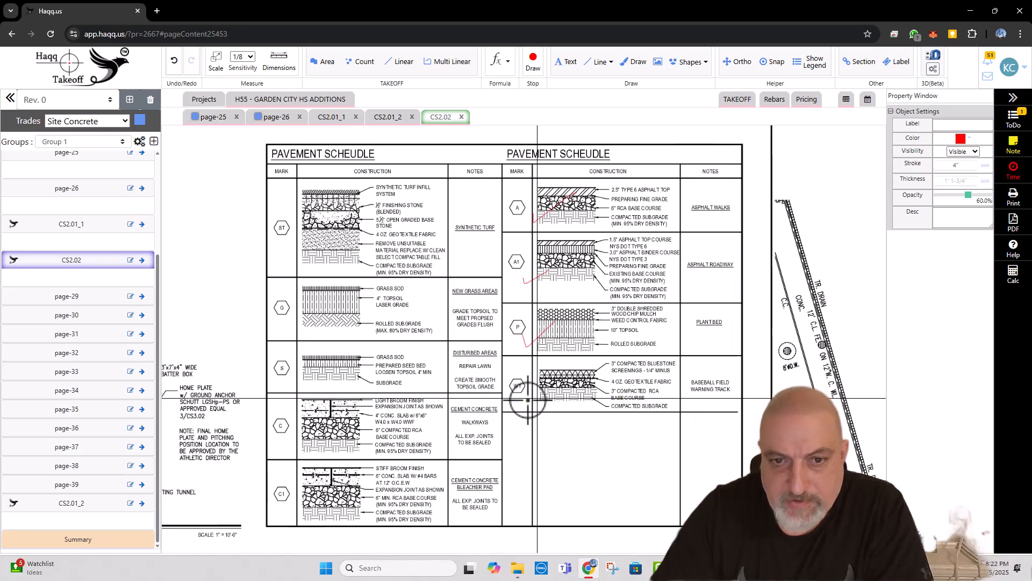
drag(527, 388, 557, 378)
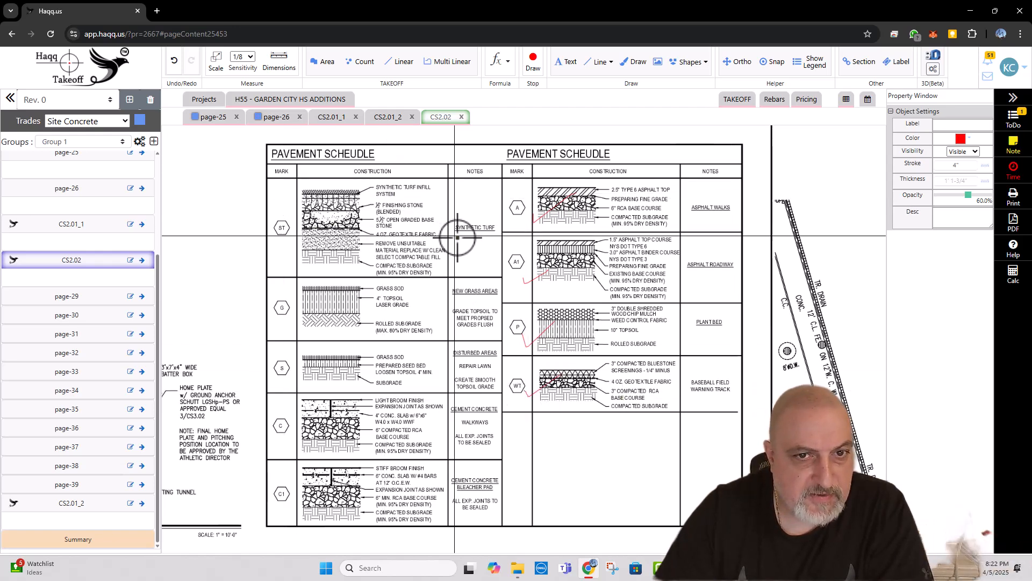
Step: Check off pavement types ST, G and S in the pavement schedule with freehand red marks
drag(283, 239, 314, 232)
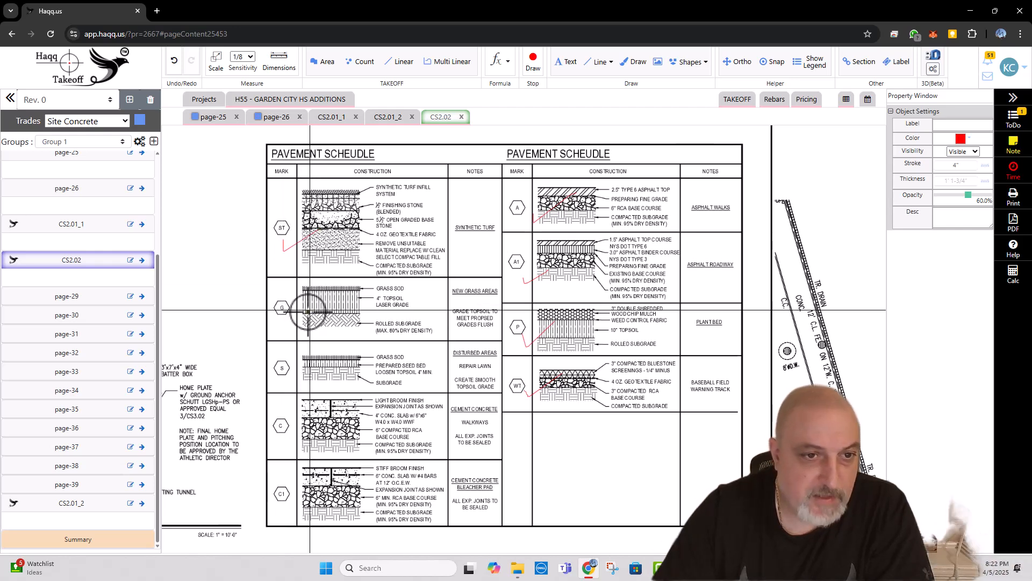
scroll(295, 318, down, 1)
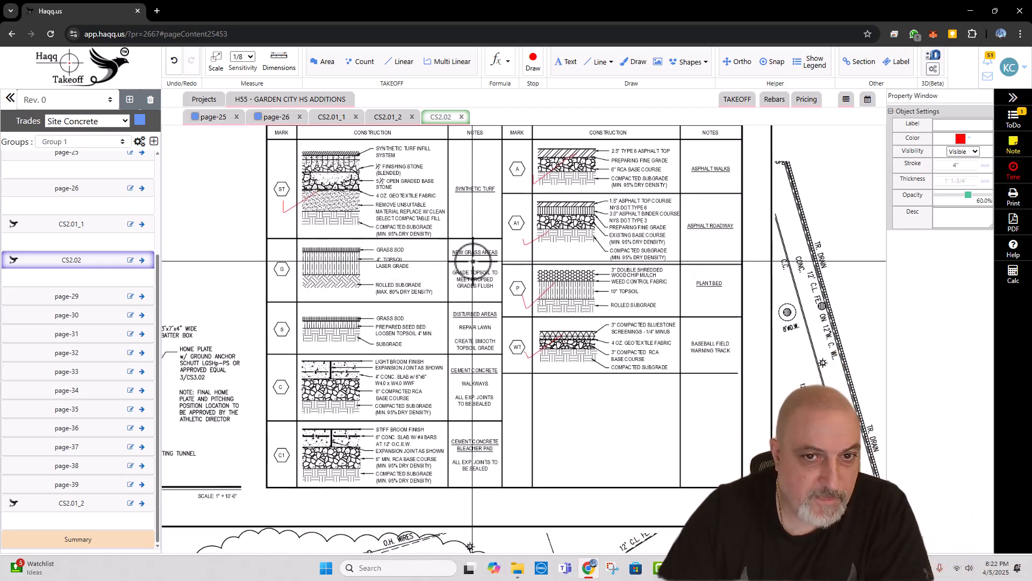
drag(284, 282, 317, 270)
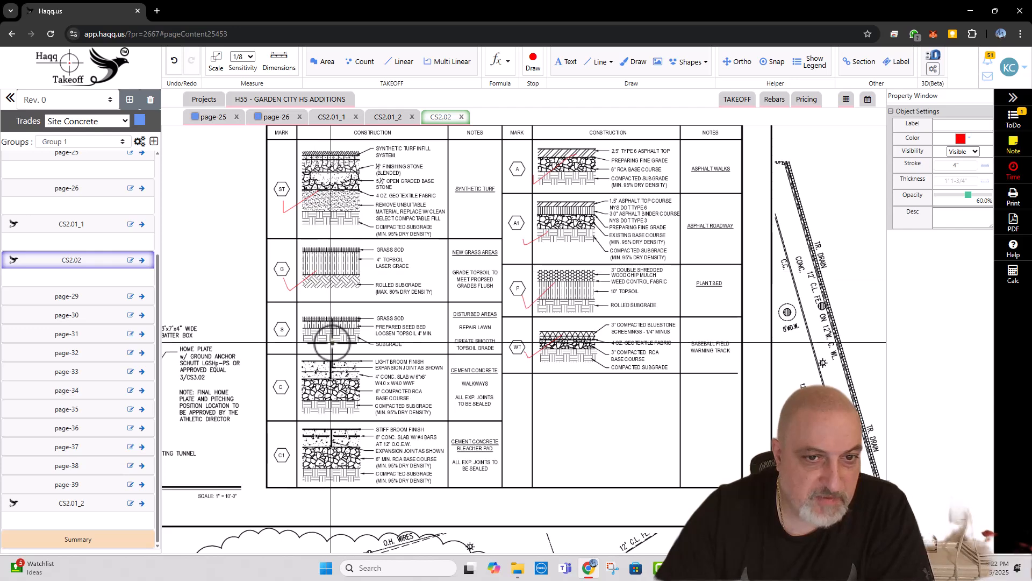
scroll(312, 274, down, 1)
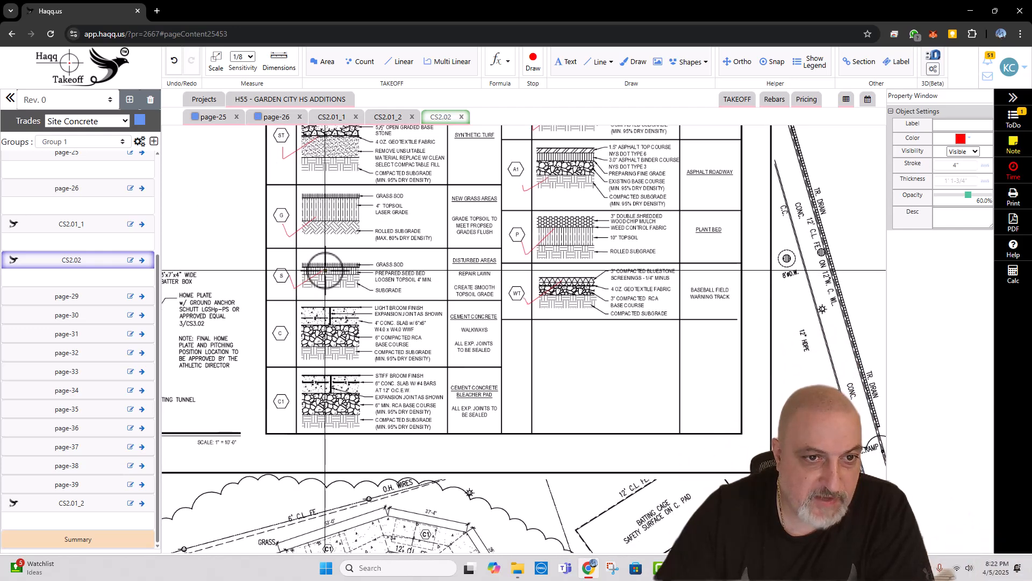
Step: Circle the concrete pavement marks C and C1 in red and underline their concrete slab and reinforcement notes
scroll(290, 317, down, 1)
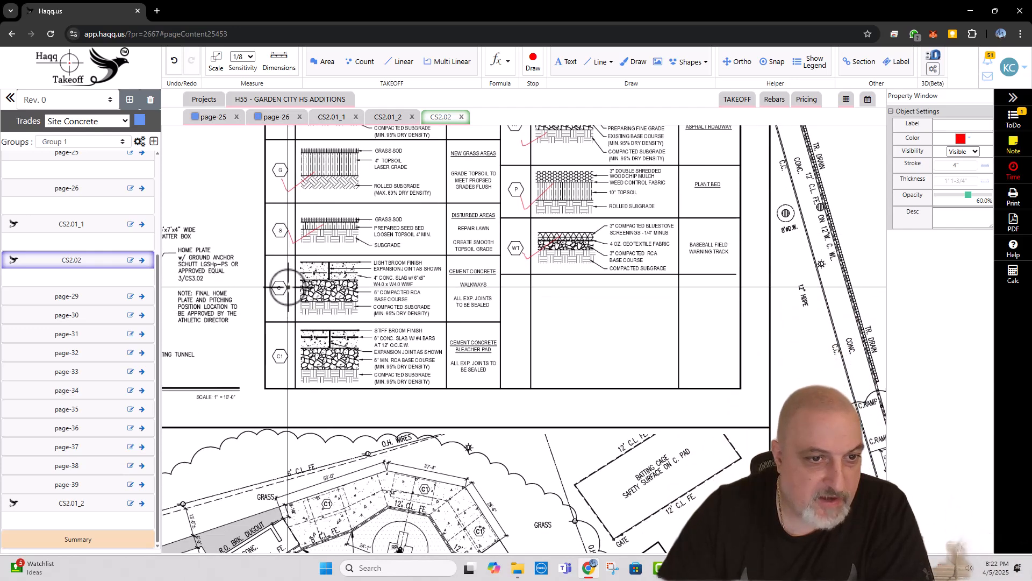
mouse_move(280, 278)
mouse_down()
mouse_move(274, 298)
mouse_move(287, 281)
mouse_move(278, 278)
mouse_up()
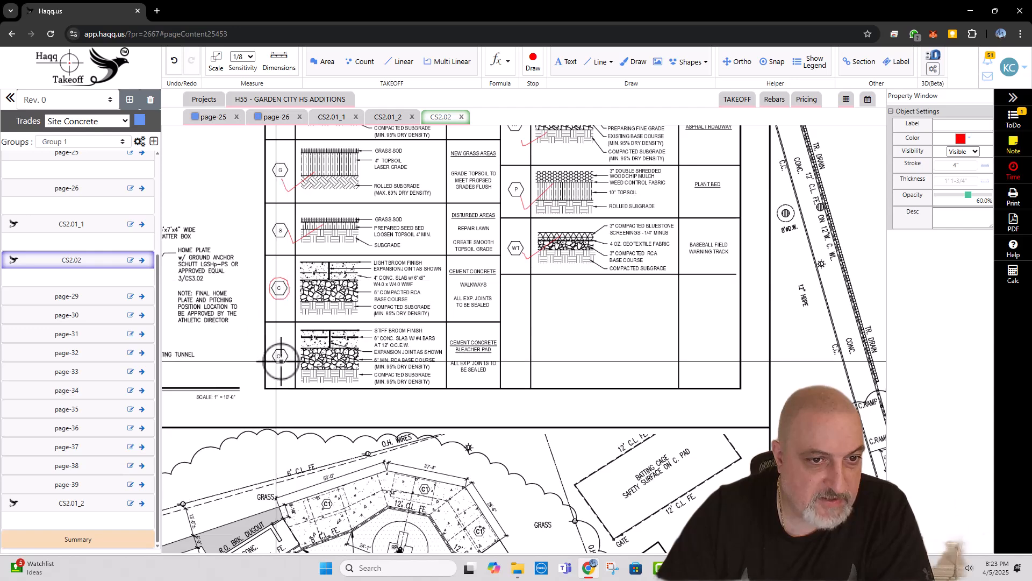
mouse_move(281, 357)
mouse_down()
mouse_move(266, 351)
mouse_move(285, 345)
mouse_up()
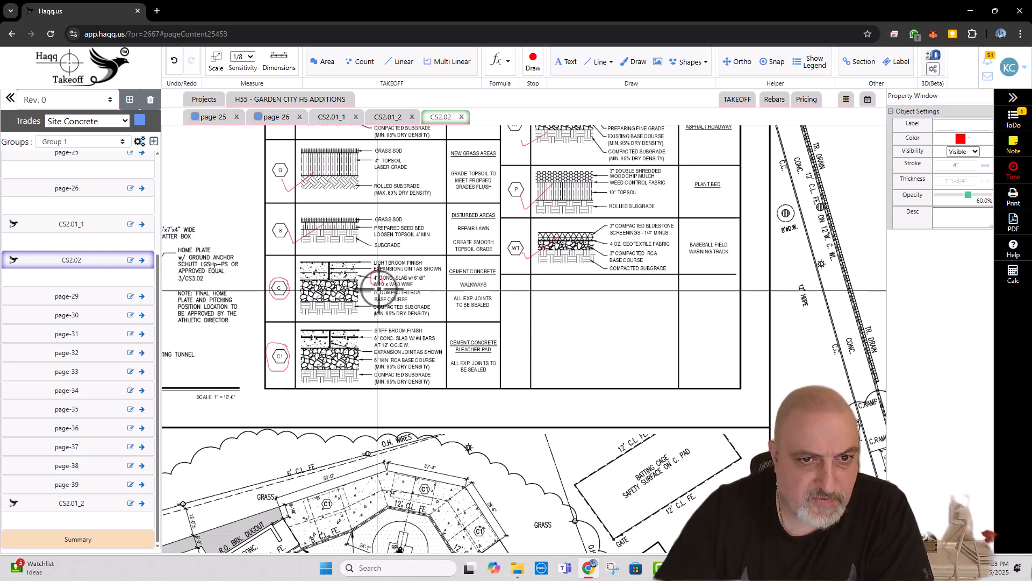
drag(381, 286, 424, 280)
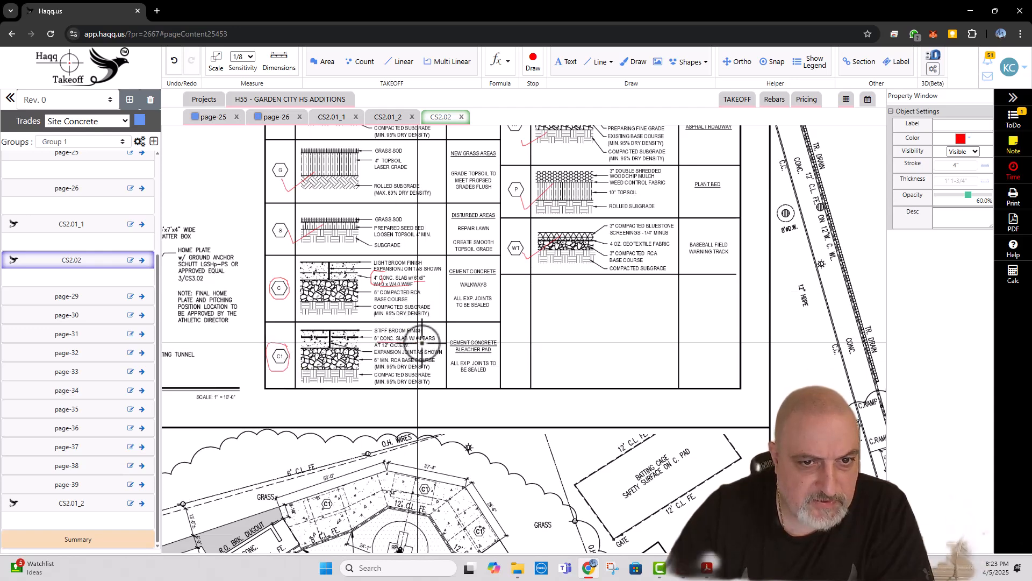
drag(416, 345, 438, 345)
drag(371, 351, 407, 351)
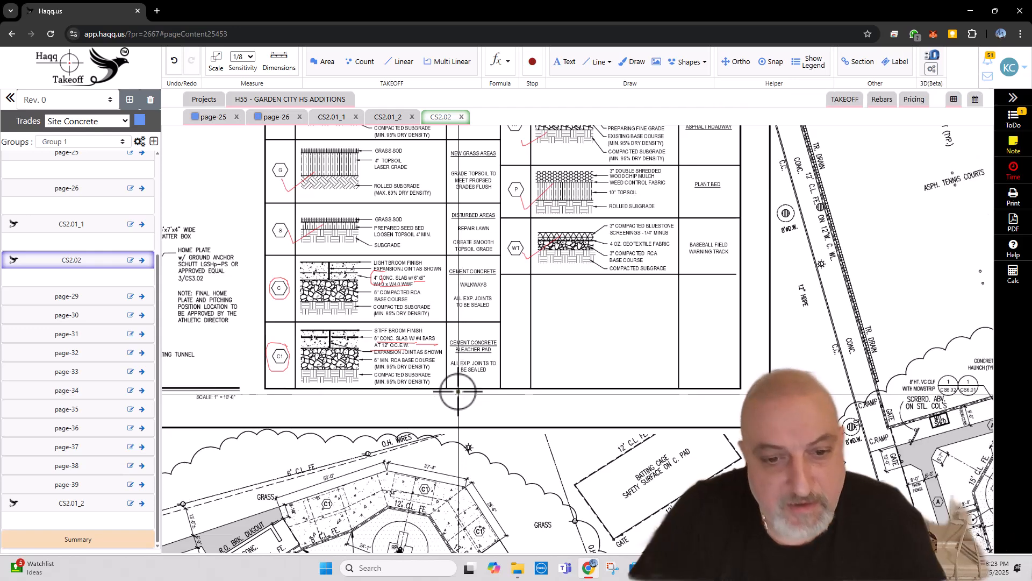
Step: Return from the CS2.02 pavement schedule to the CS2.01_1 plan page
scroll(512, 226, down, 2)
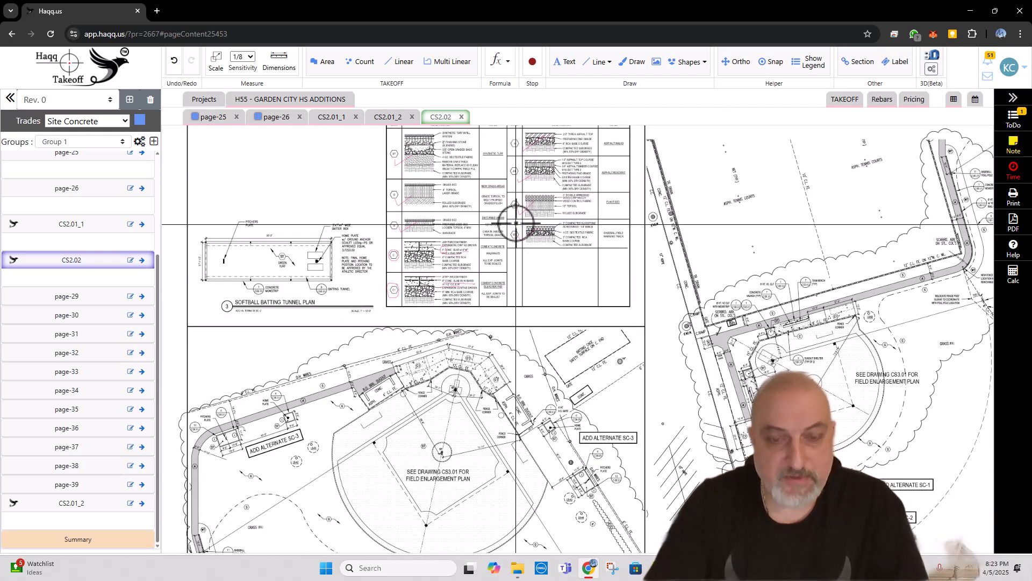
scroll(516, 226, down, 2)
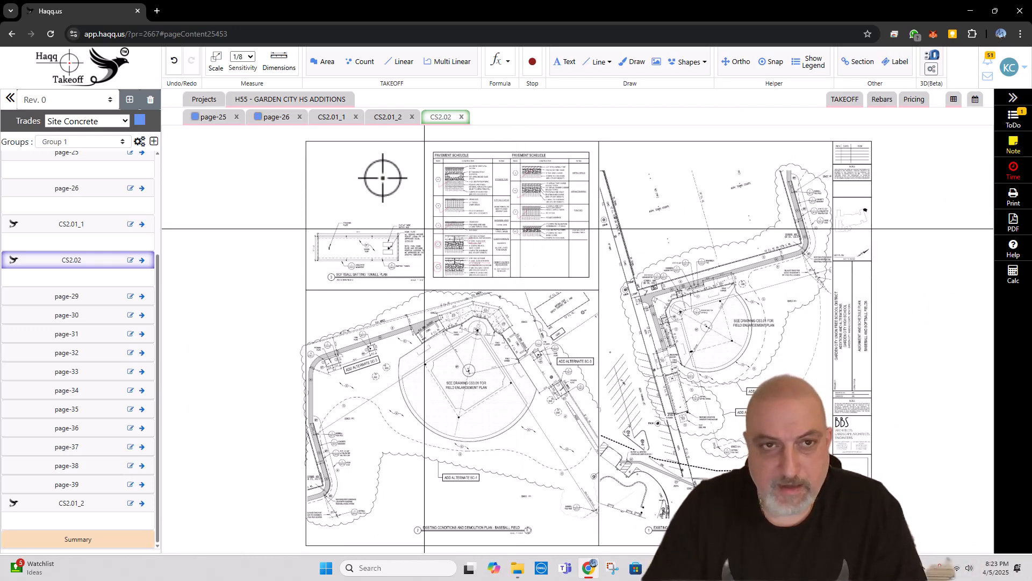
click(395, 129)
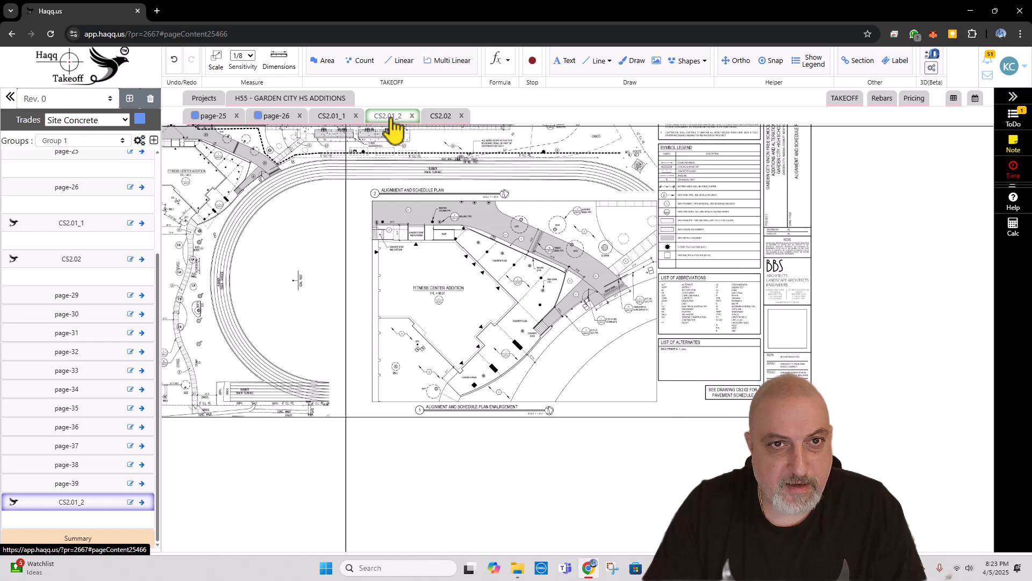
click(345, 120)
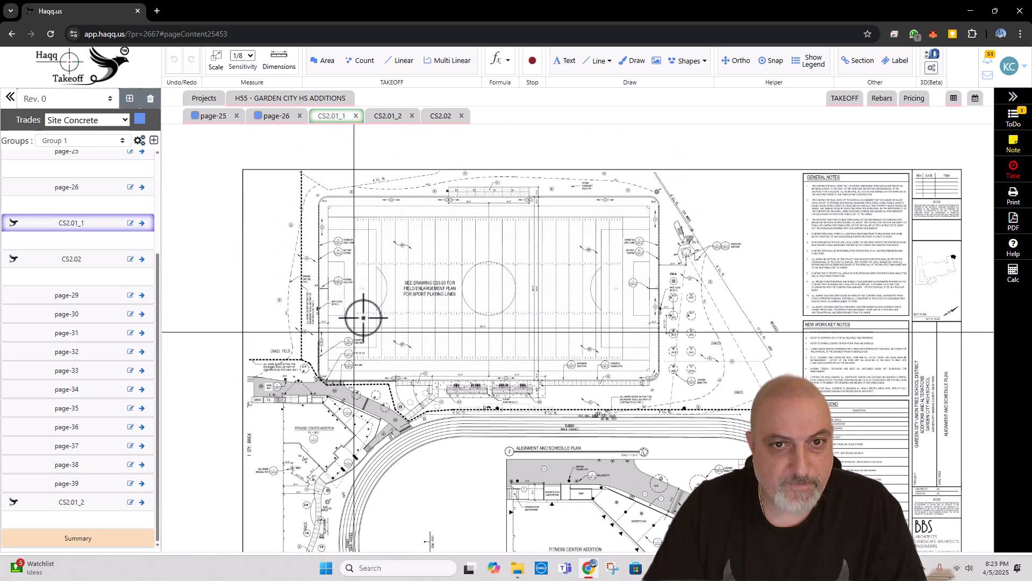
Step: Start an Area takeoff for the type C concrete pad along the sports field's upper edge
scroll(466, 189, up, 5)
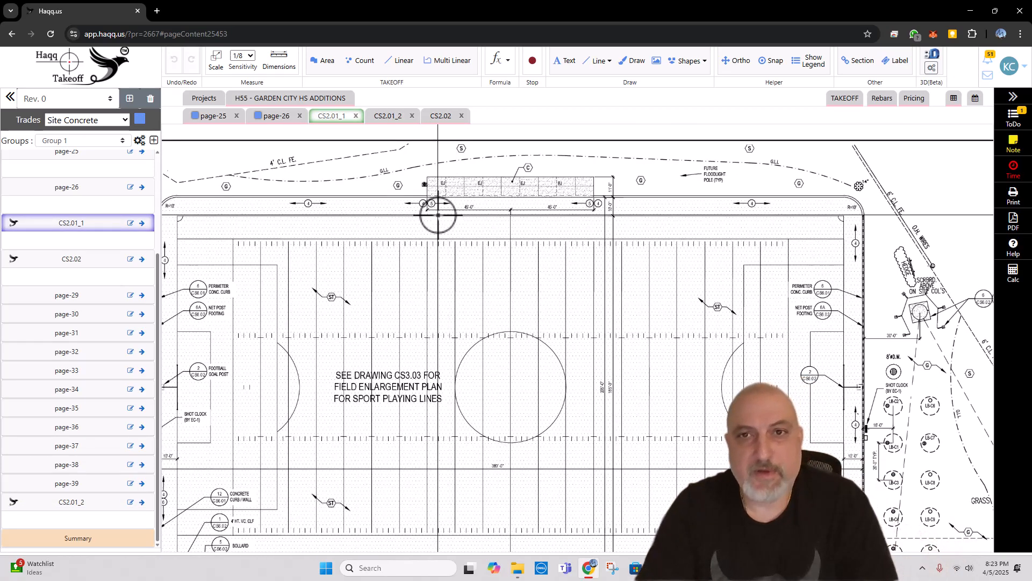
scroll(532, 180, up, 2)
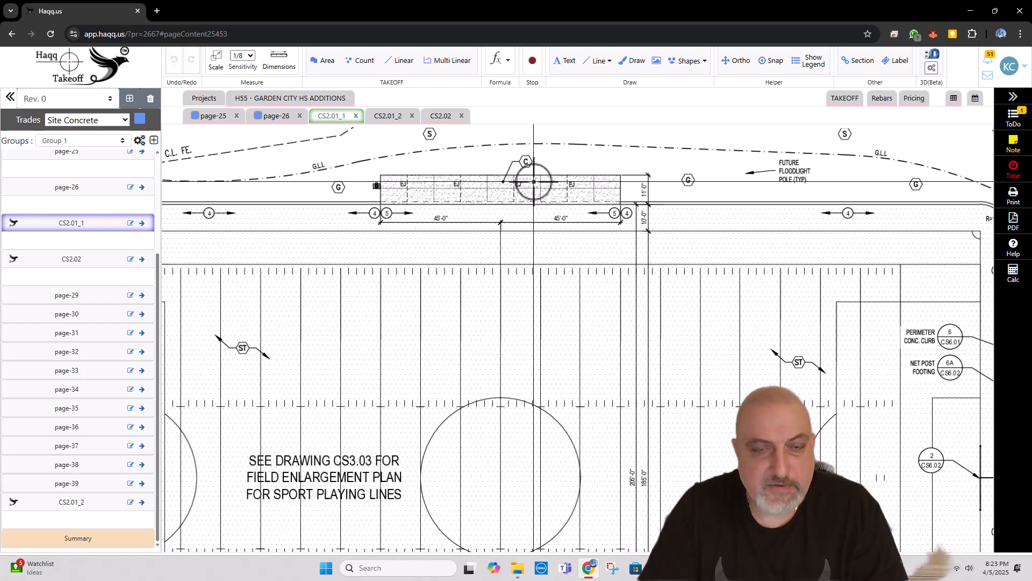
click(324, 62)
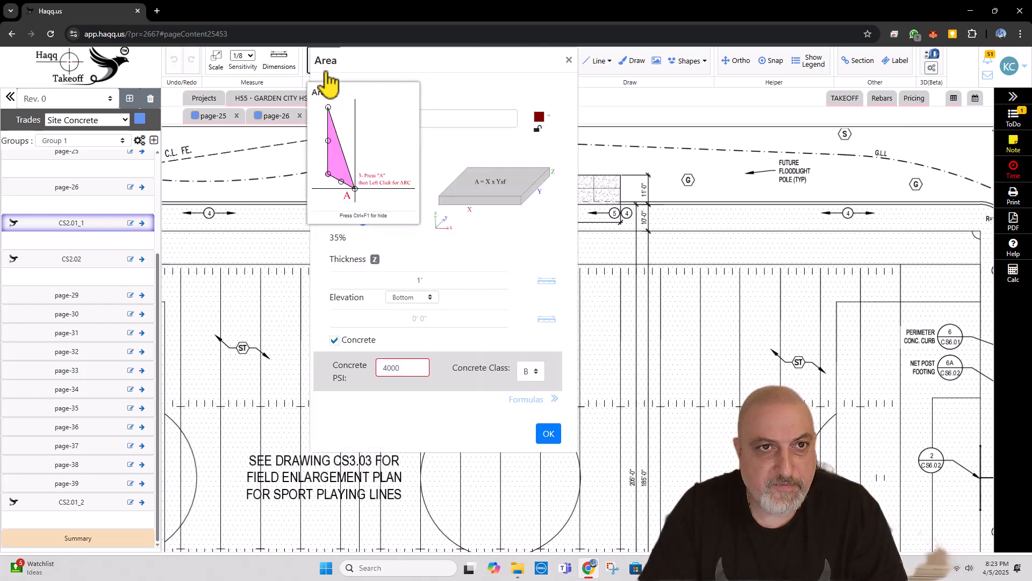
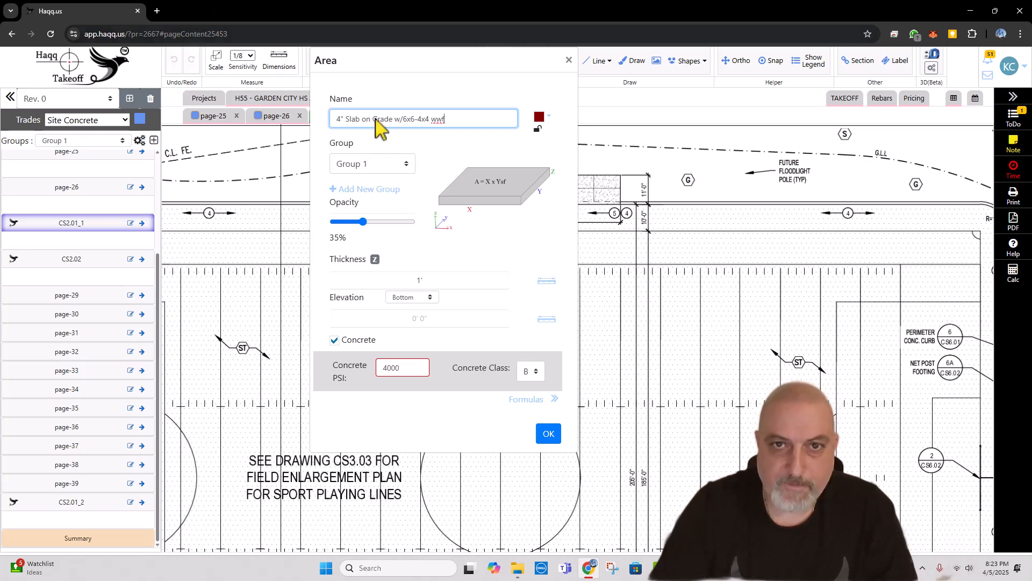
Step: Create the area item "4" Slab on Grade w/6x6-4x4 wwf" in coral with a 4" thickness
click(548, 117)
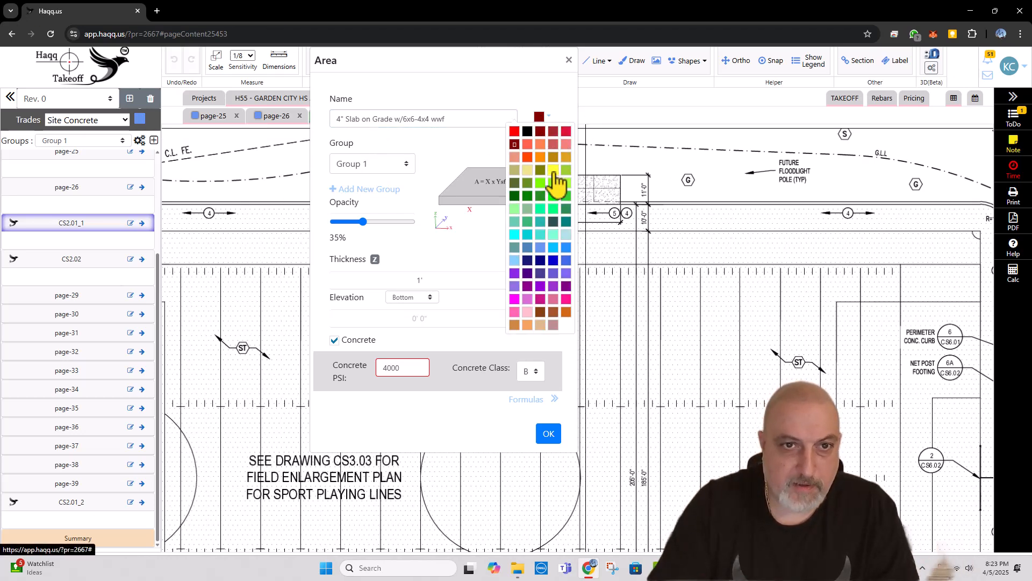
click(540, 144)
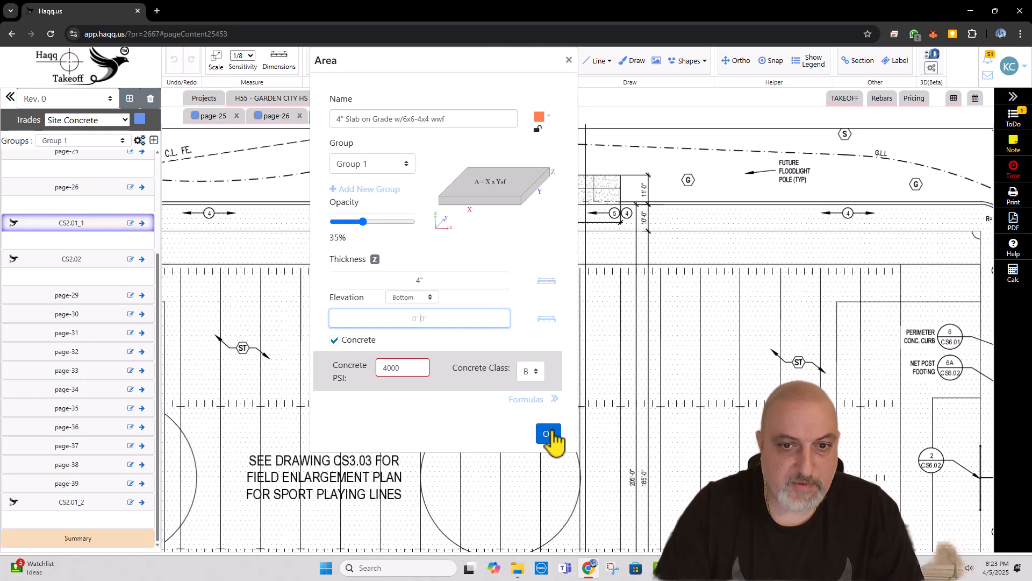
click(548, 433)
Step: Trace the type C concrete pad at the sports field's upper edge as a rectangle about 90 ft by 11 ft
scroll(396, 221, up, 5)
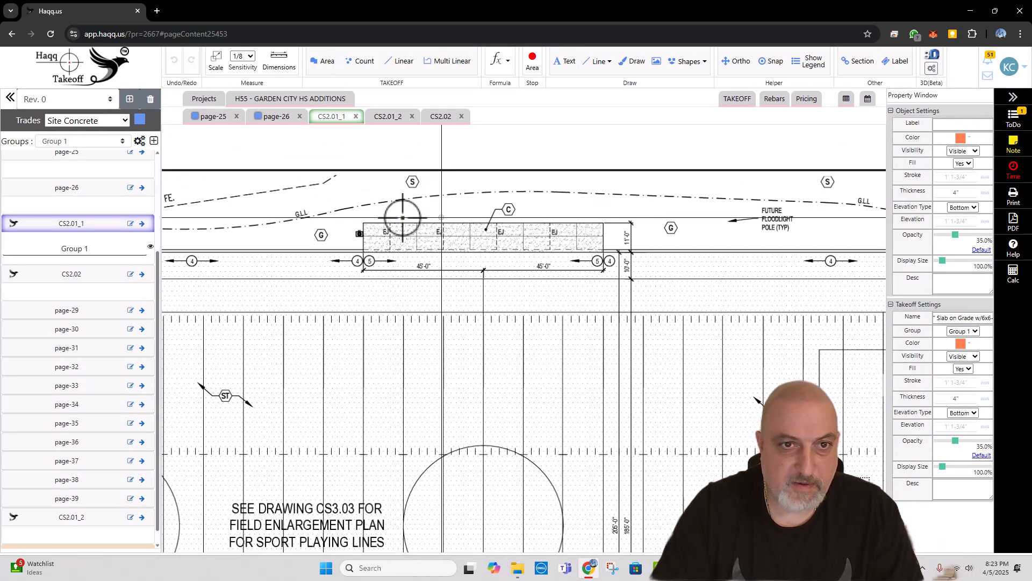
click(363, 223)
key(o)
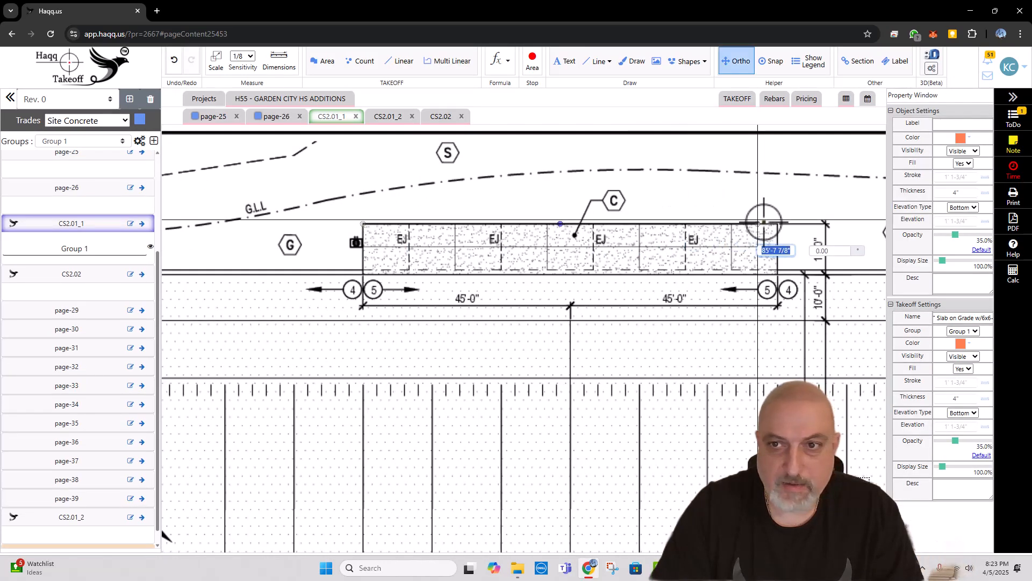
click(778, 223)
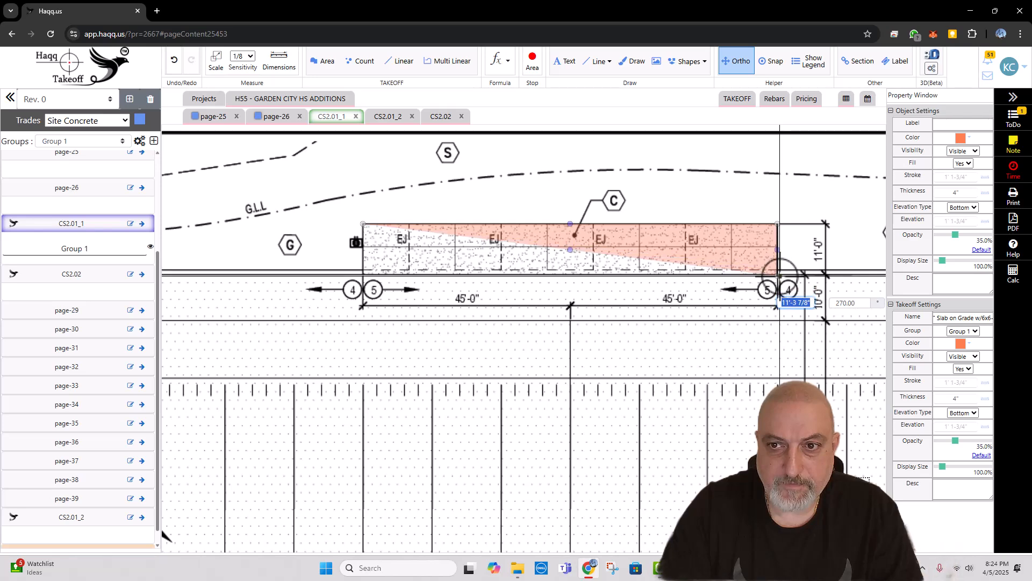
click(779, 274)
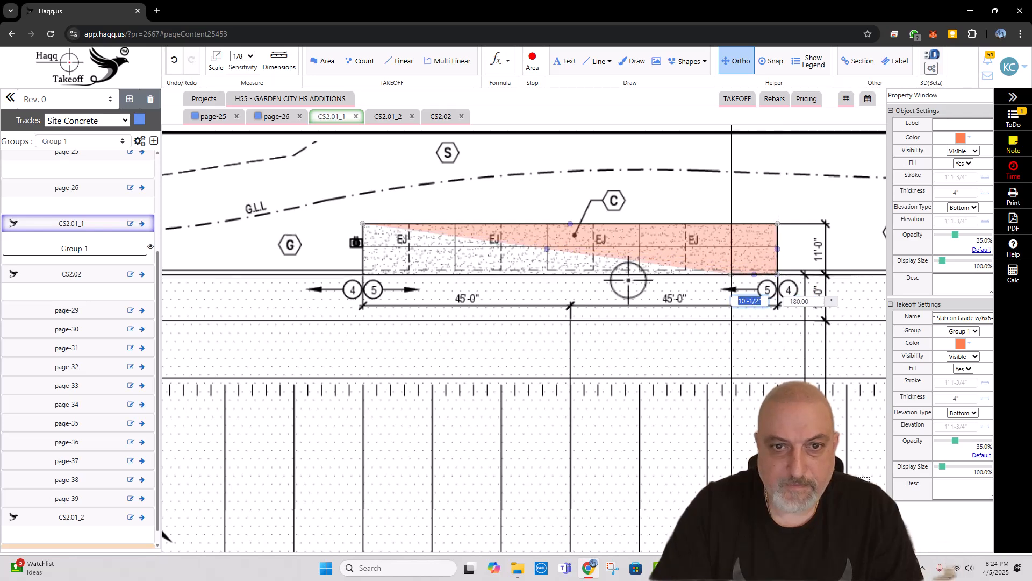
double_click(362, 274)
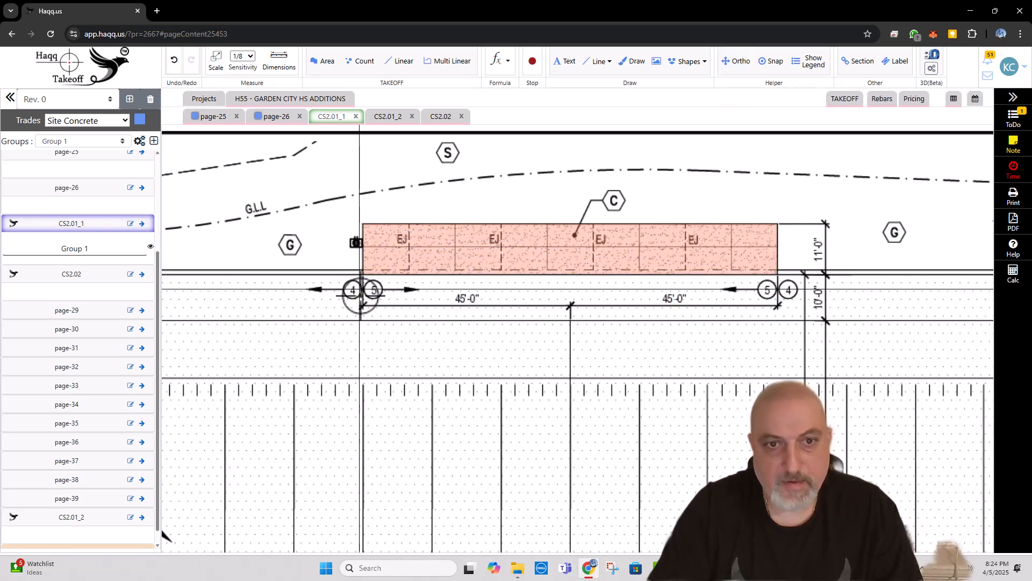
Step: Check off the C, S and G pavement marks around the upper concrete pad with freehand red ticks
scroll(427, 264, down, 3)
scroll(565, 253, up, 2)
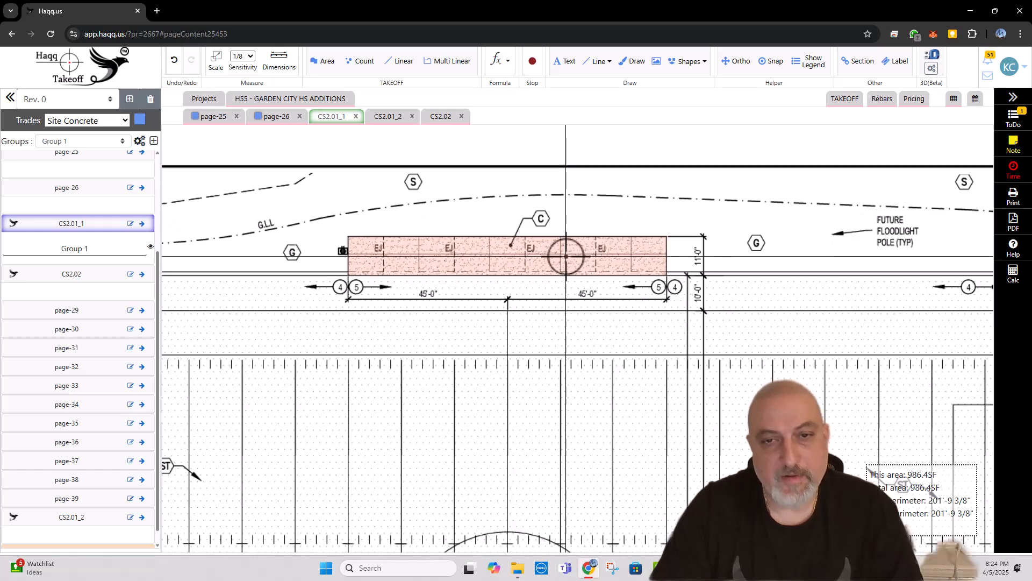
click(531, 215)
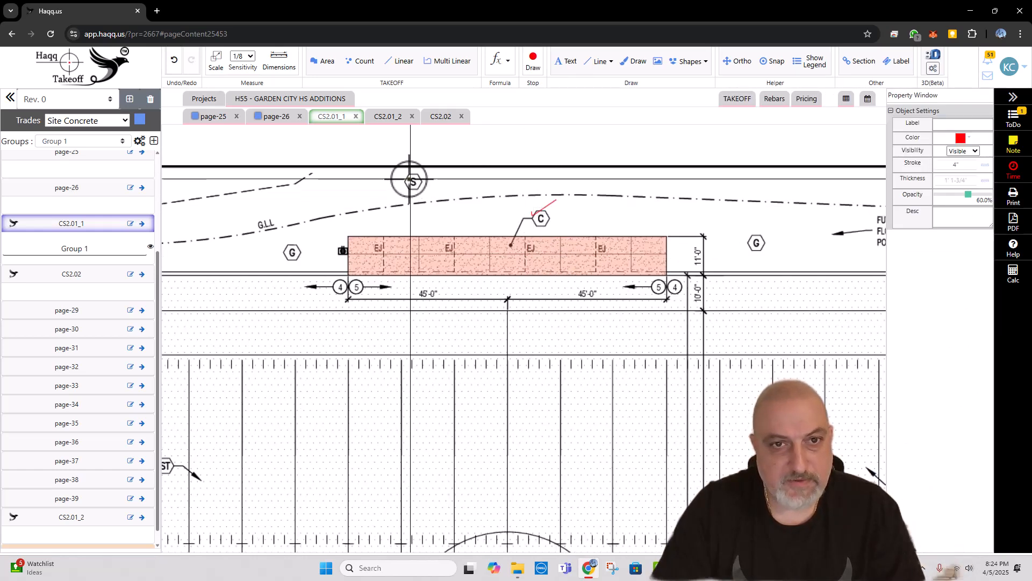
drag(409, 180, 433, 167)
drag(294, 245, 356, 229)
Step: Check off the G and S marks beside the leaching basins and the G mark below the field's concrete strip in red
scroll(770, 235, down, 5)
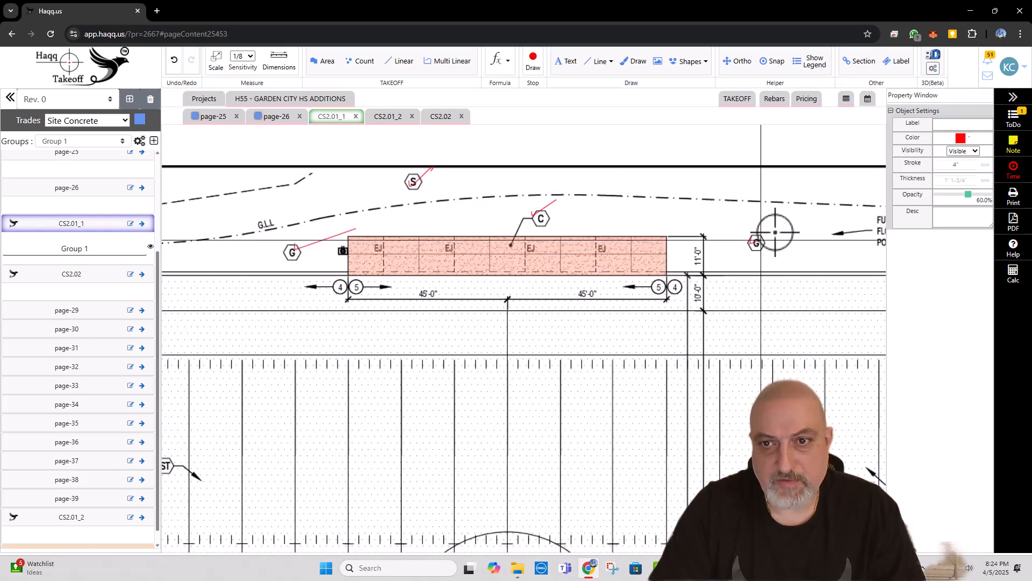
drag(612, 271, 486, 281)
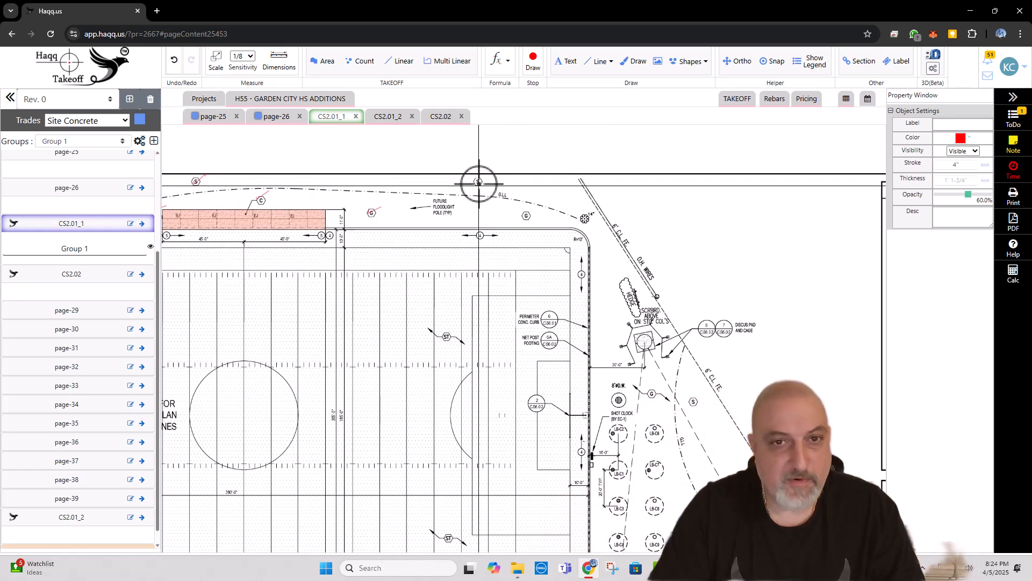
drag(630, 333, 590, 221)
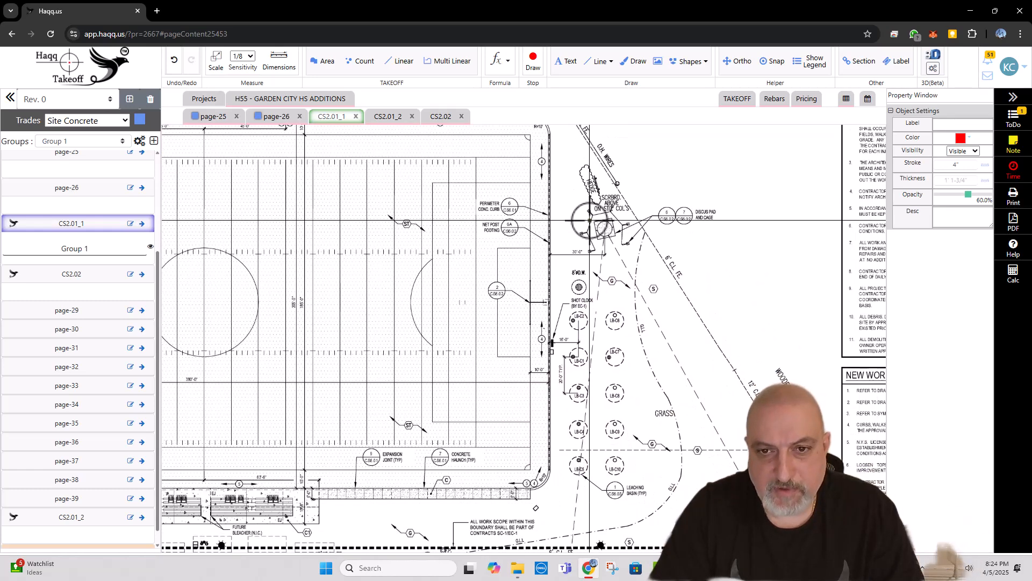
key(Escape)
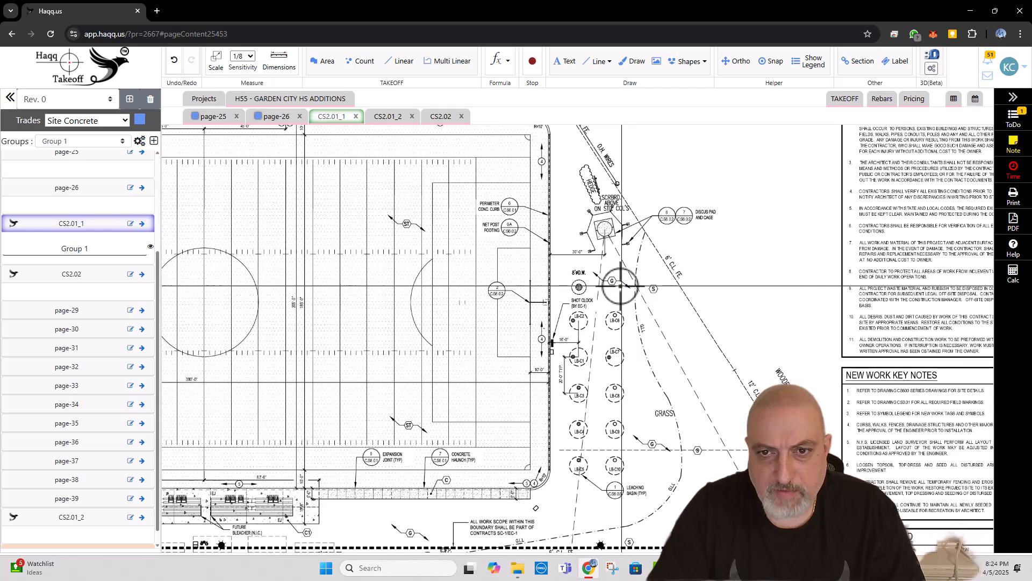
key(d)
mouse_move(612, 278)
mouse_down()
mouse_move(629, 269)
mouse_move(681, 281)
mouse_up()
mouse_move(693, 418)
mouse_down()
mouse_move(738, 205)
mouse_move(757, 230)
mouse_move(714, 226)
mouse_up()
mouse_move(481, 330)
mouse_down()
mouse_move(530, 312)
mouse_move(514, 291)
mouse_up()
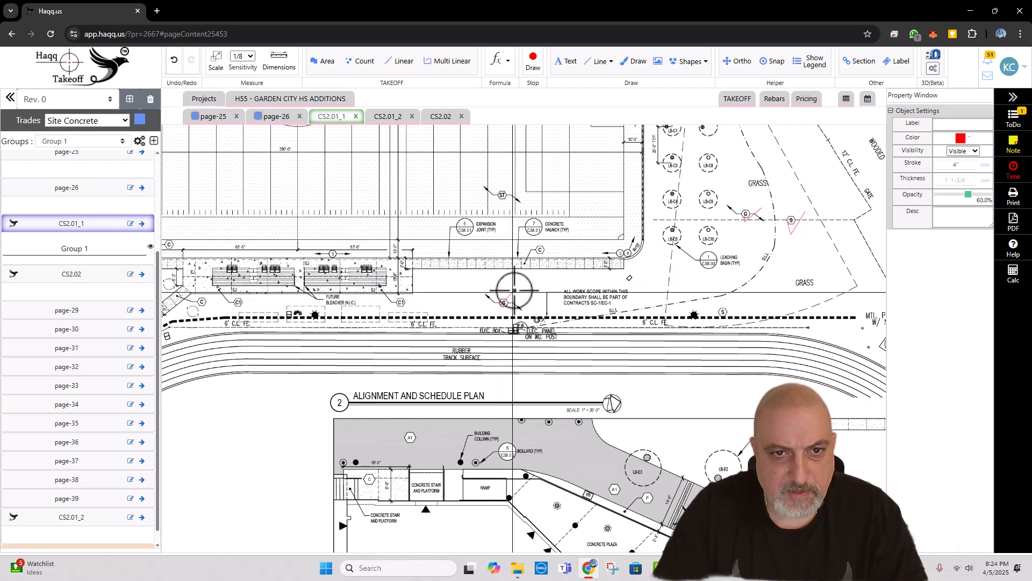
scroll(541, 255, up, 1)
scroll(540, 256, up, 1)
key(Escape)
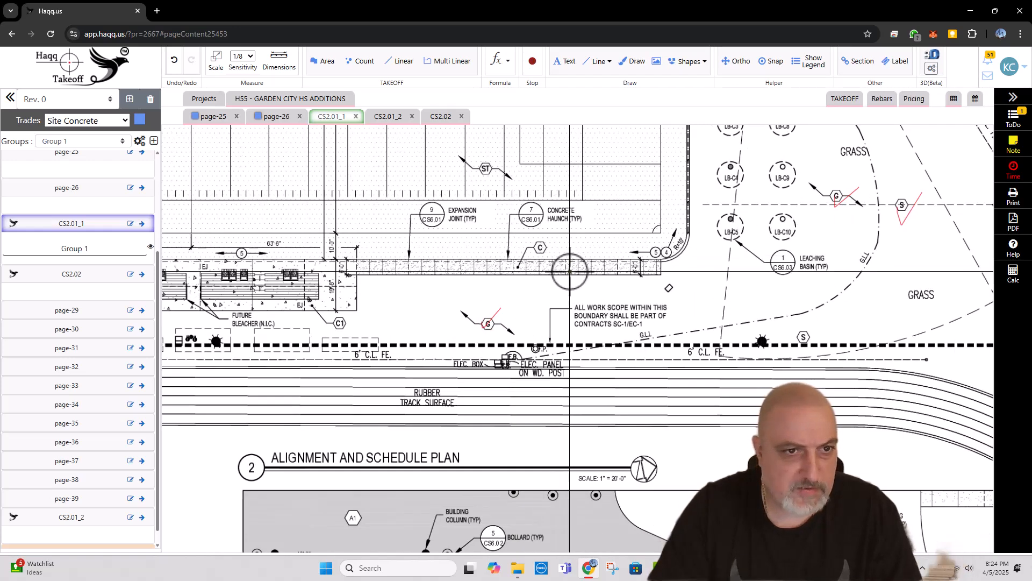
Step: Rename the takeoff group "Group 1" as "Site Concrete"
drag(557, 271, 632, 268)
click(76, 248)
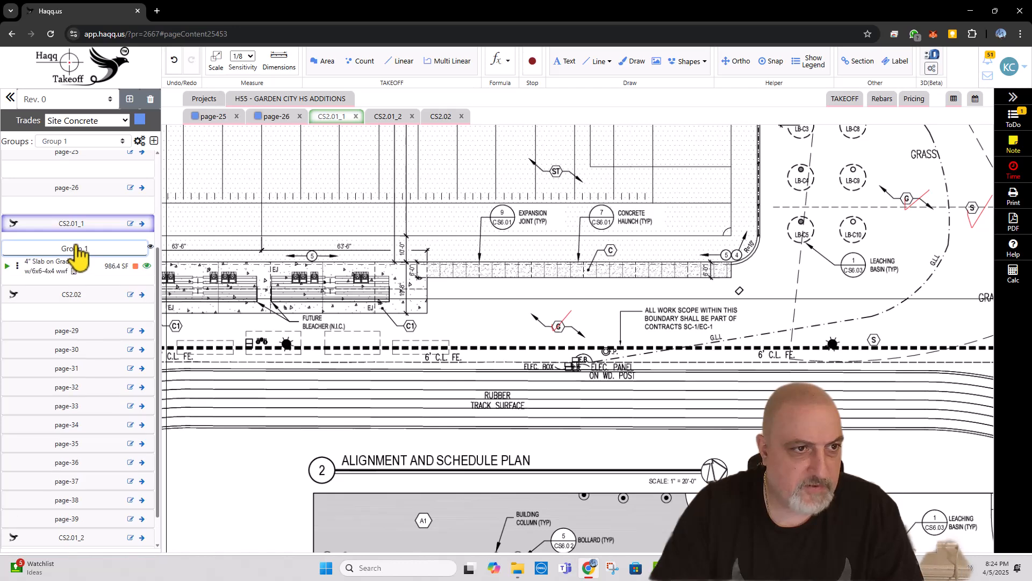
click(140, 142)
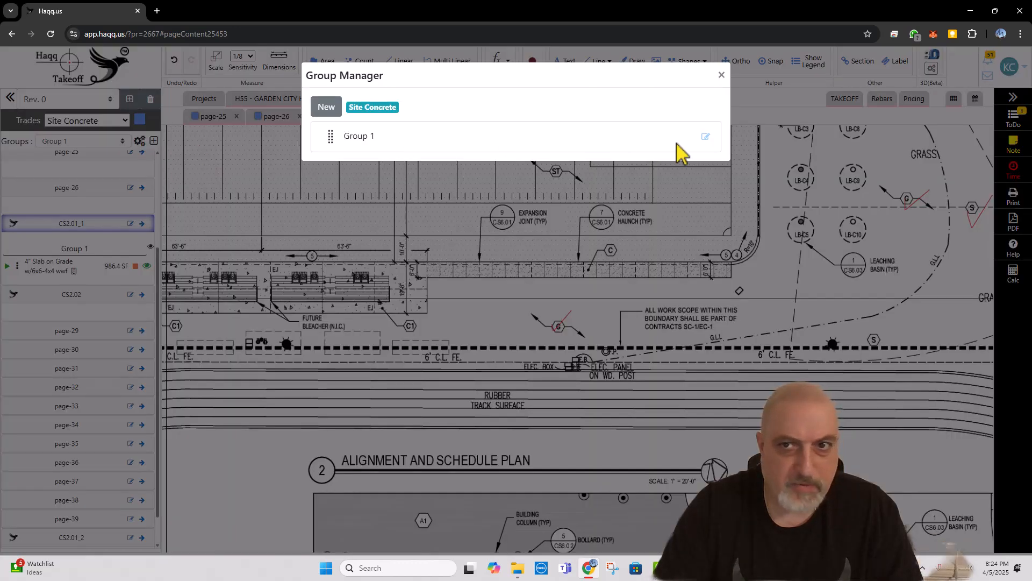
click(706, 137)
triple_click(389, 165)
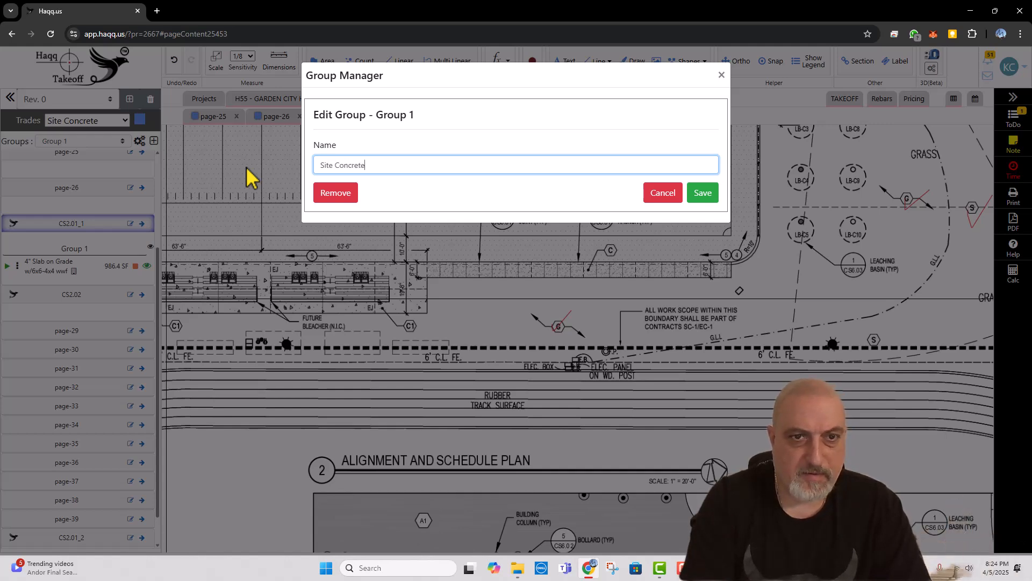
click(704, 194)
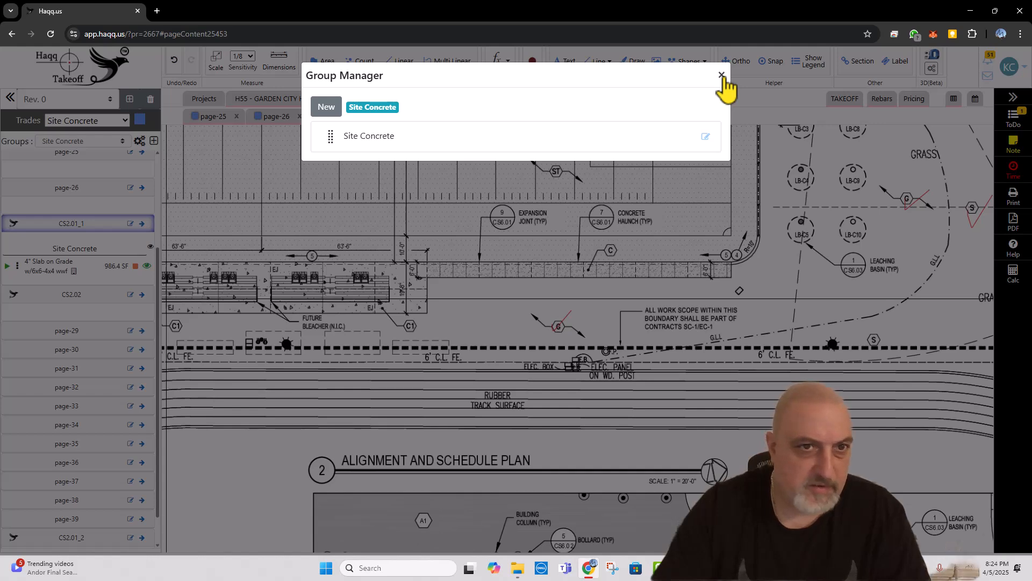
click(722, 75)
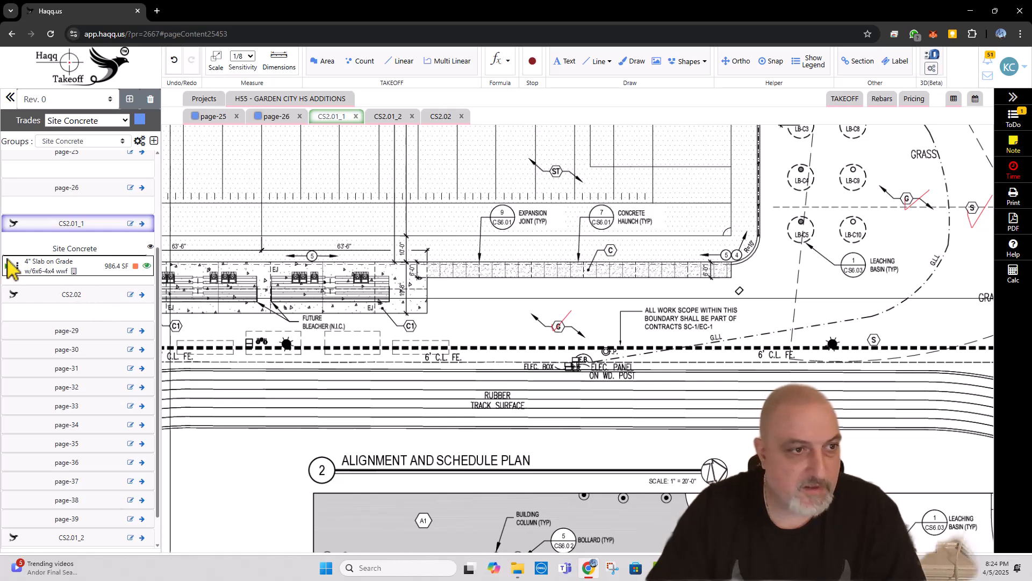
Step: Resume the 4" slab item and trace the type C strip east of the bleachers, about 117 ft long and 6 ft wide
click(25, 262)
scroll(739, 254, up, 5)
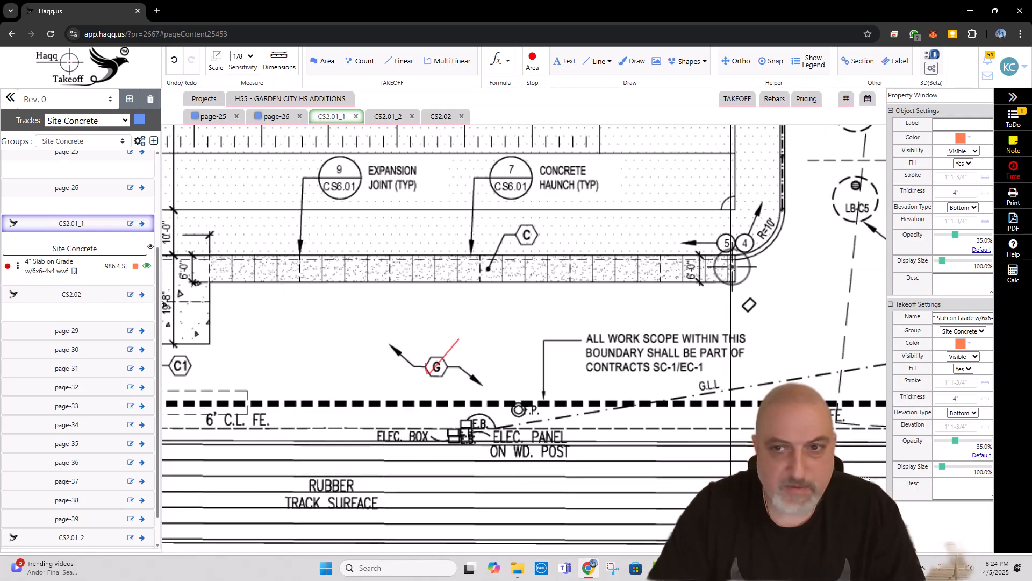
click(737, 253)
drag(320, 251, 518, 258)
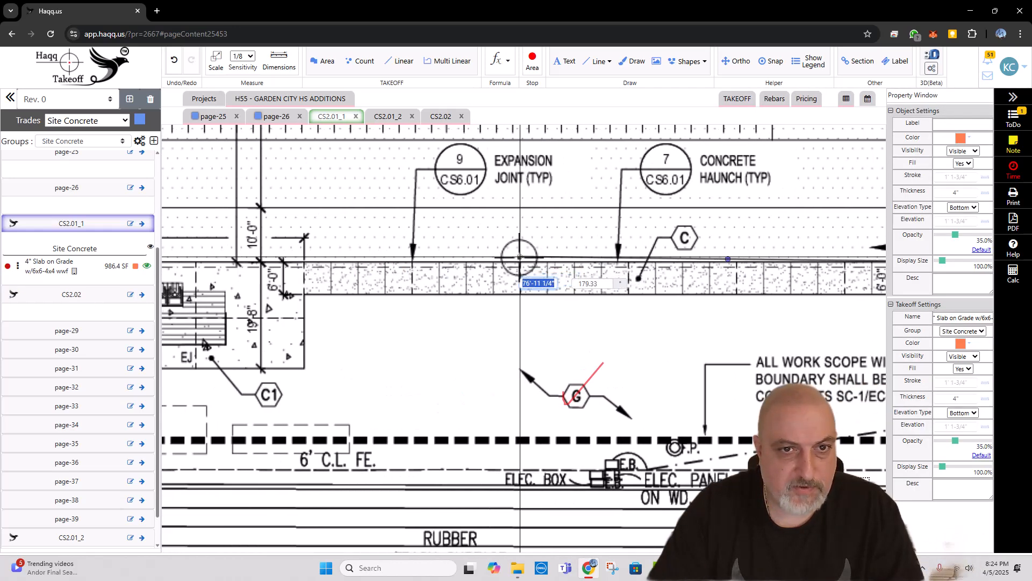
scroll(518, 258, down, 1)
key(shift)
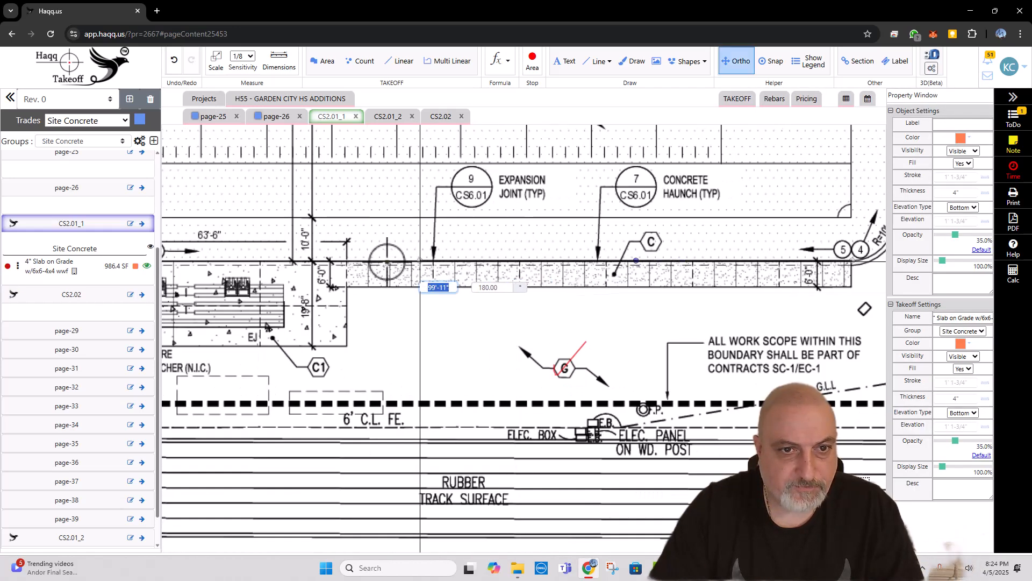
click(346, 261)
click(345, 287)
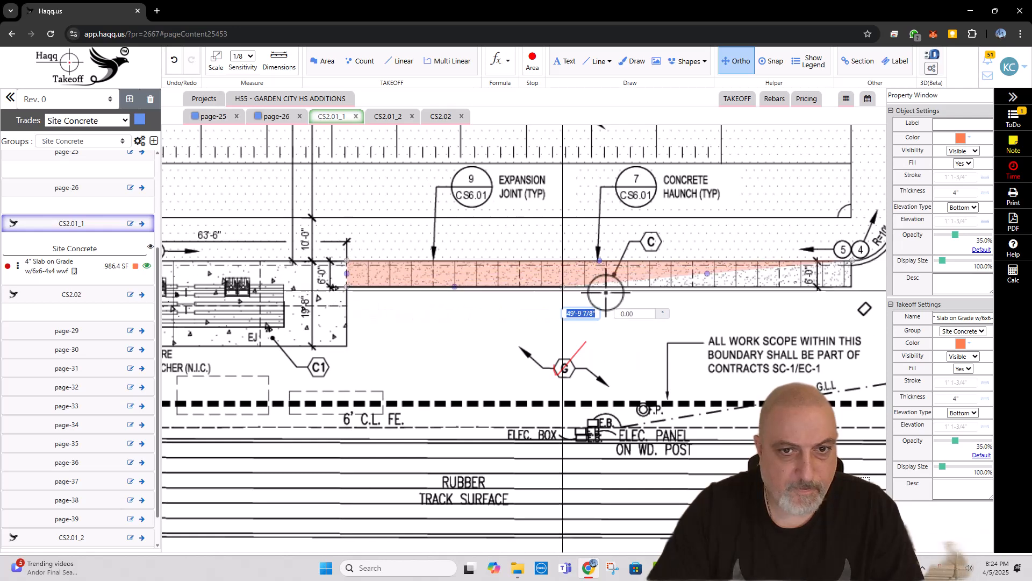
drag(608, 293, 323, 279)
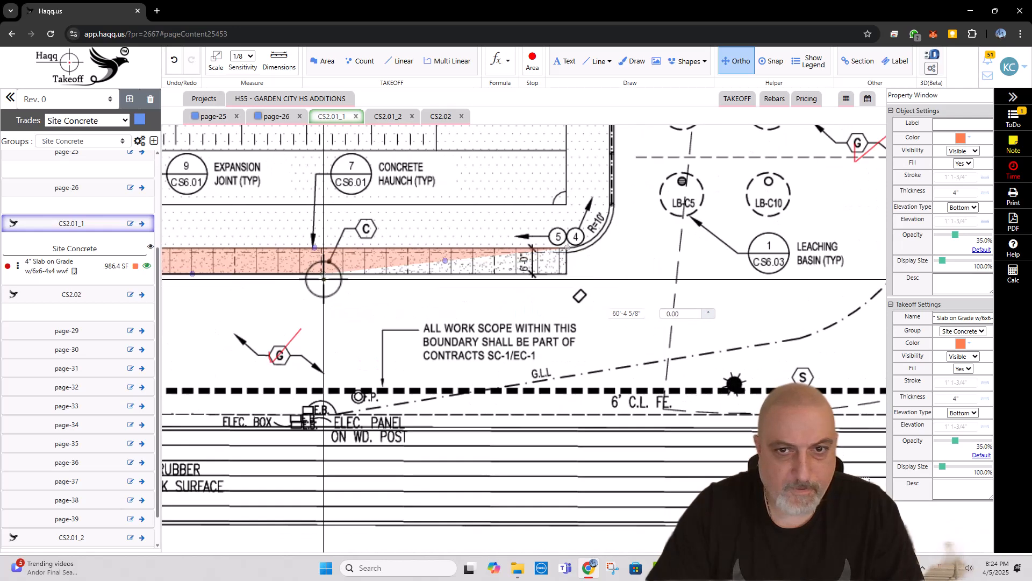
double_click(567, 276)
Step: Add the type C strip west of the bleacher pad to the 4" slab item, about 41 ft by 6 ft
scroll(592, 285, down, 4)
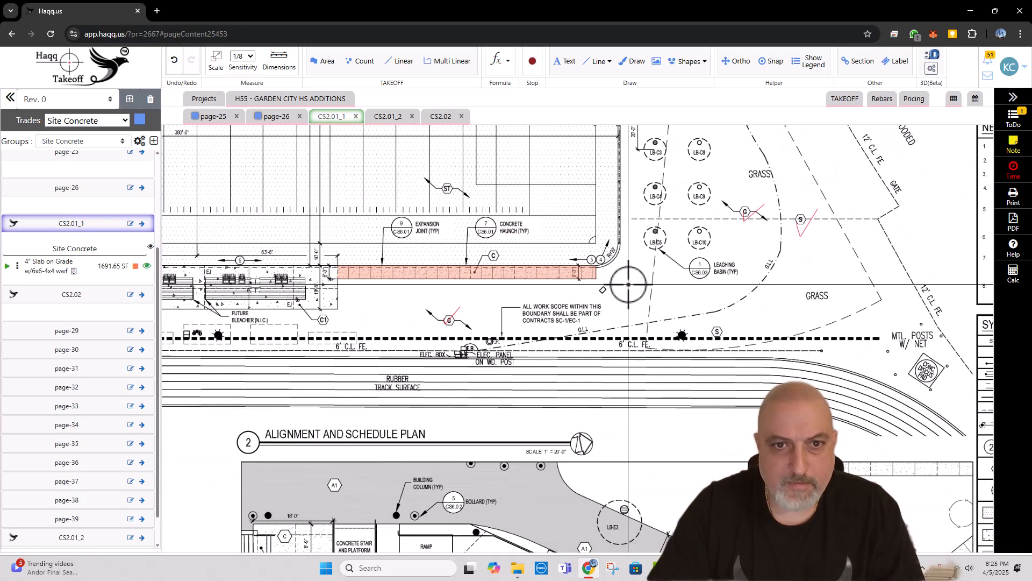
drag(364, 339, 636, 328)
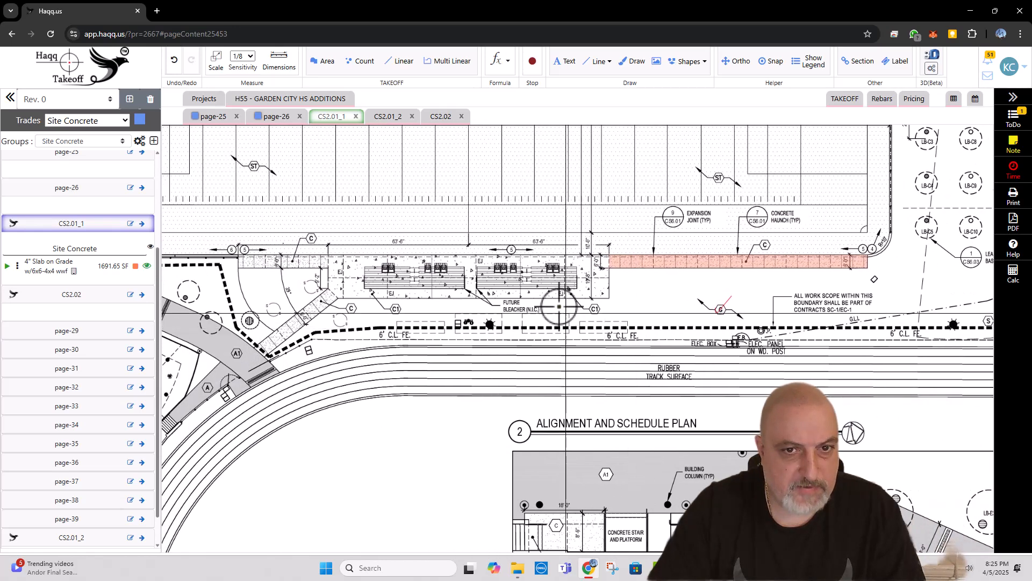
scroll(524, 282, up, 1)
scroll(524, 282, up, 1)
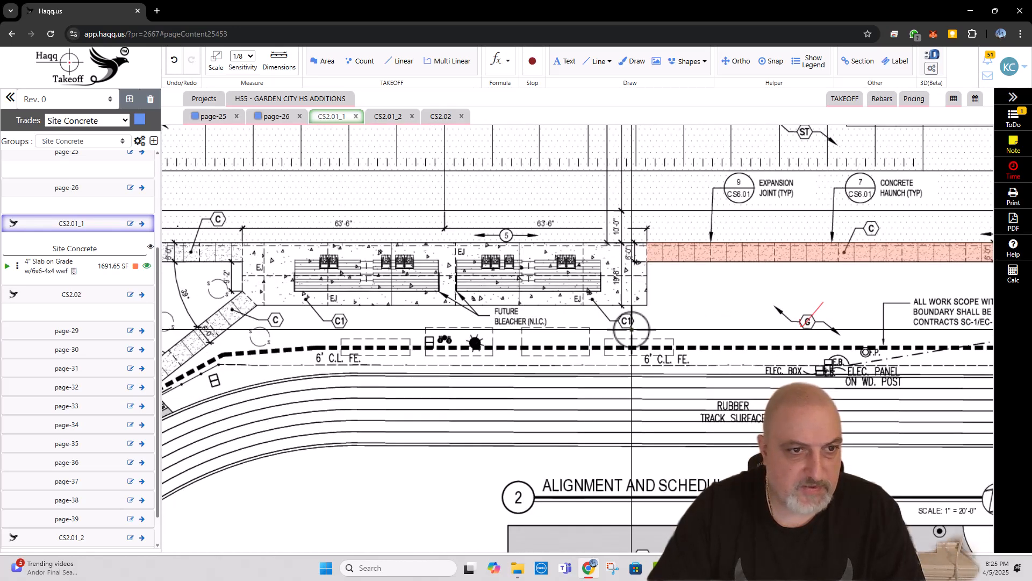
scroll(633, 331, down, 1)
drag(302, 355, 415, 345)
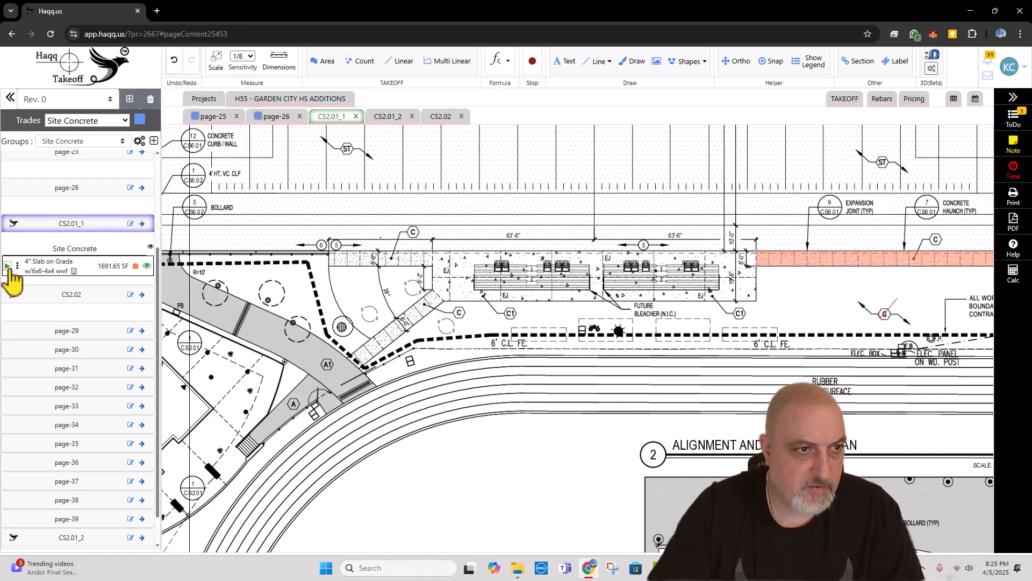
click(7, 267)
scroll(436, 252, up, 3)
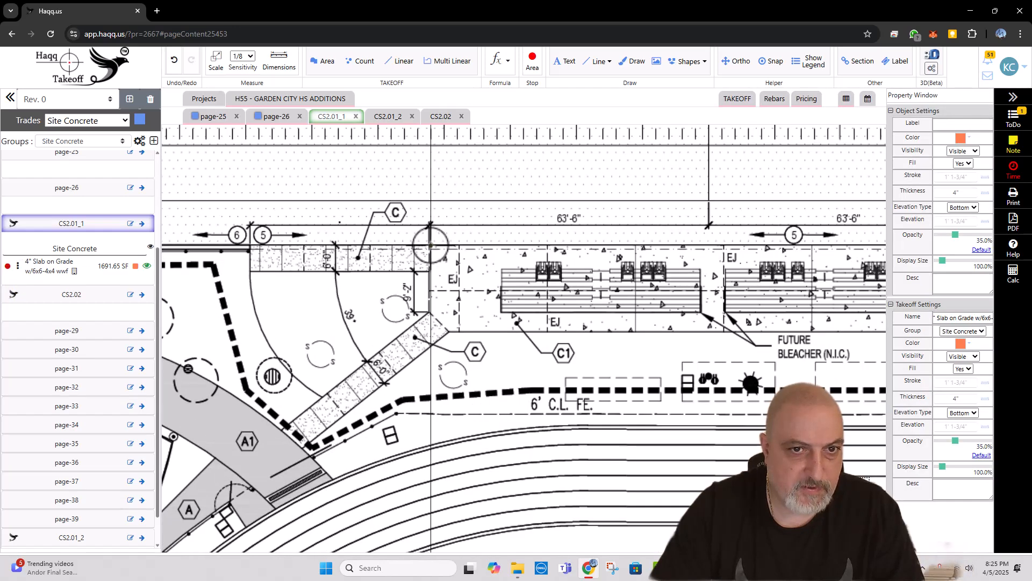
click(430, 244)
key(shift)
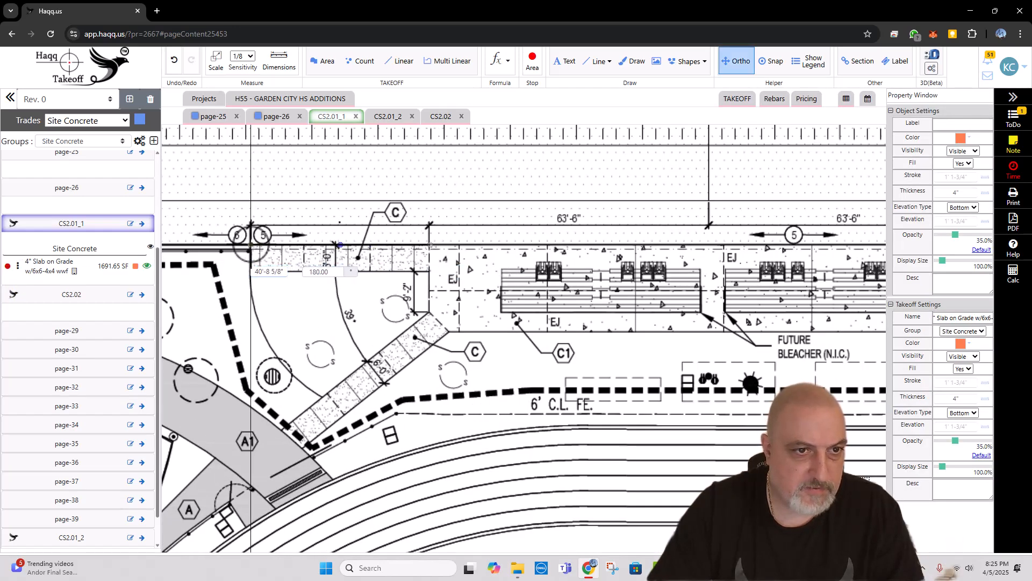
click(251, 245)
click(251, 269)
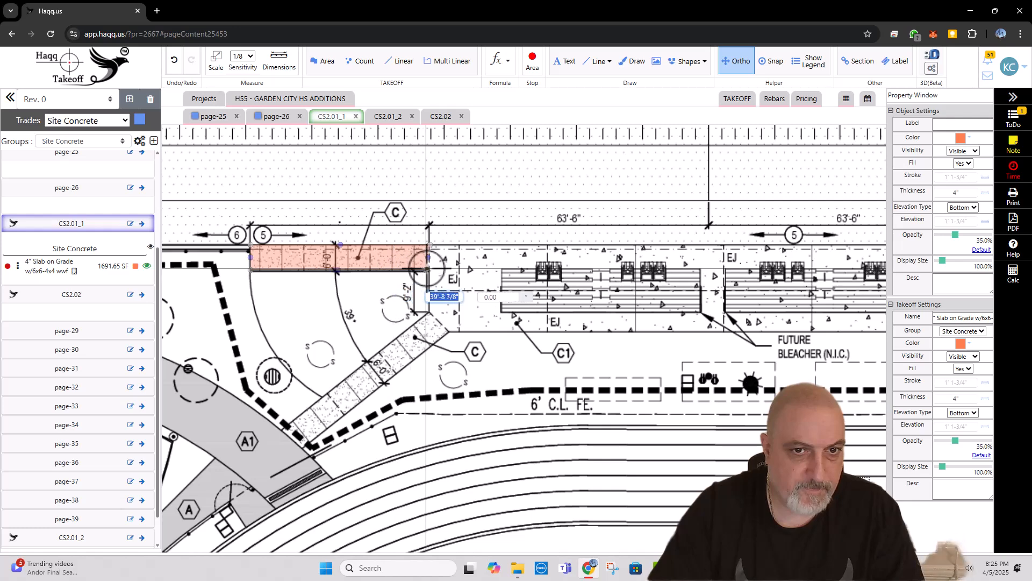
double_click(429, 269)
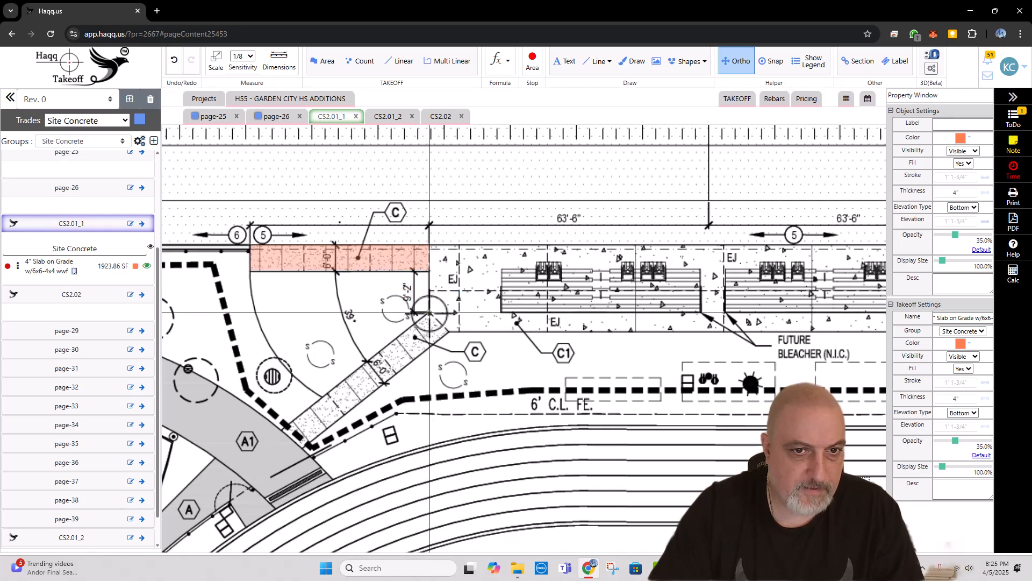
Step: Trace the diagonal type C walkway southwest of the bleacher pad, about 41 ft long, in the 4" slab item
click(429, 311)
click(448, 330)
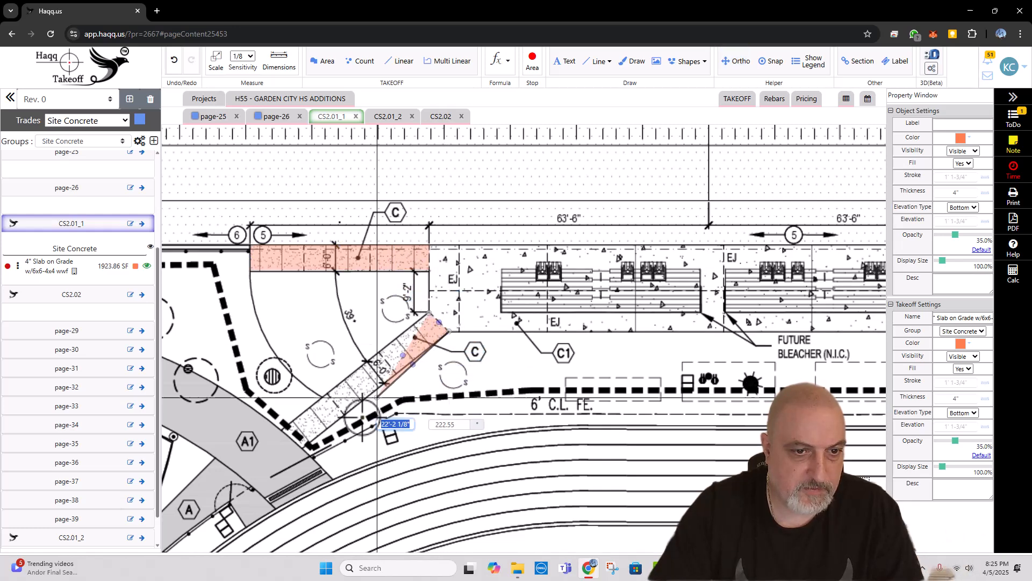
click(304, 448)
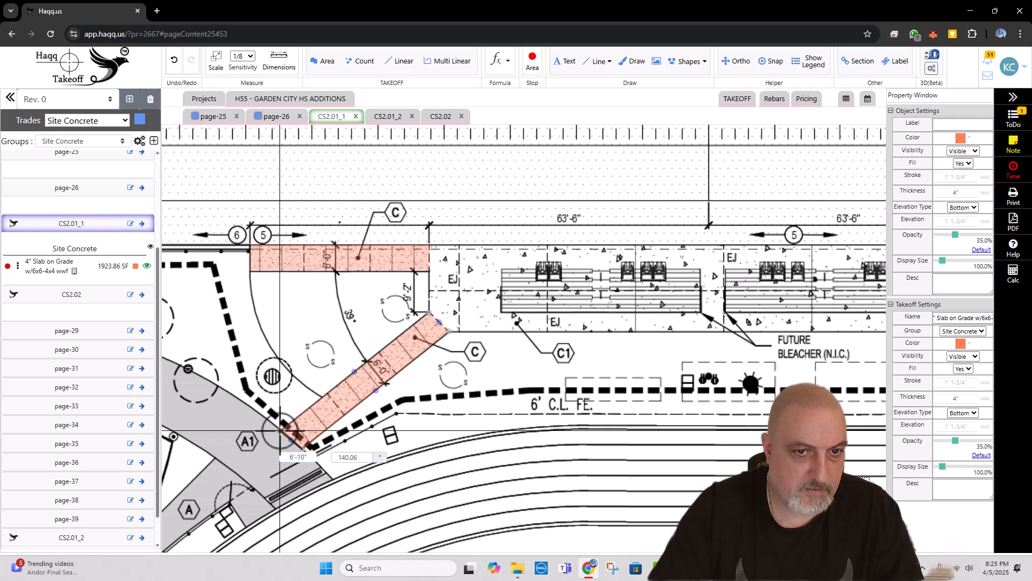
double_click(280, 431)
Step: Create the area item "6" Slab on Grade Reinforced" in Site Concrete, 6" thick, with 4000 PSI class B concrete
scroll(258, 371, down, 2)
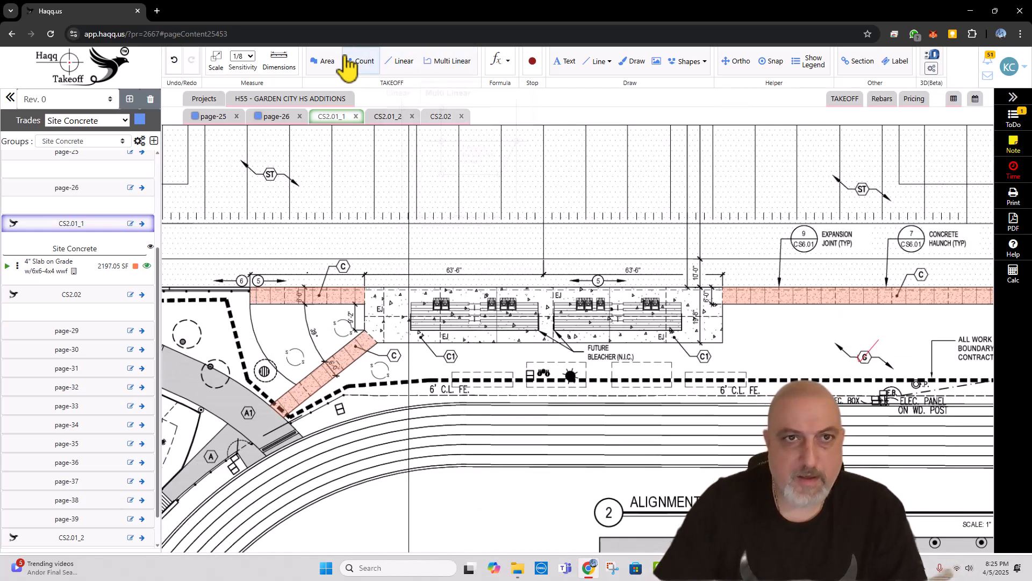
click(327, 62)
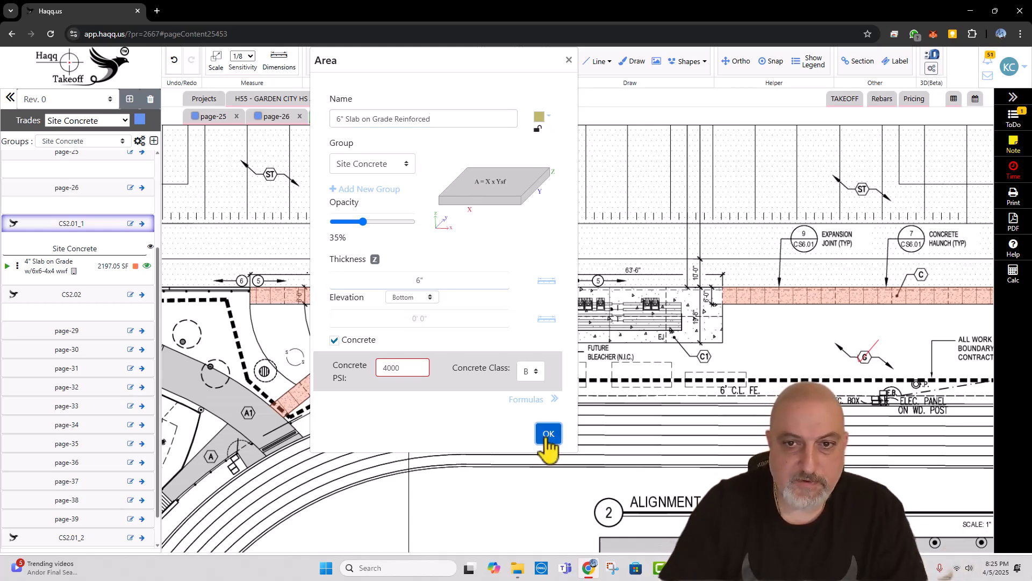
click(547, 434)
Step: Trace the type C1 bleacher pad, about 127 ft by 20 ft, following its angled corner at the diagonal walkway
scroll(356, 293, up, 3)
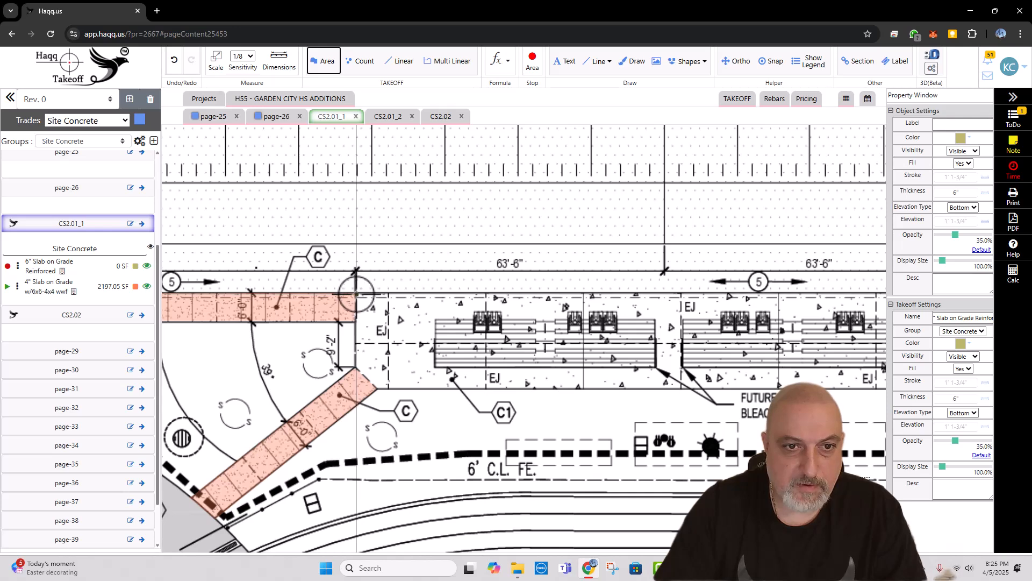
click(355, 293)
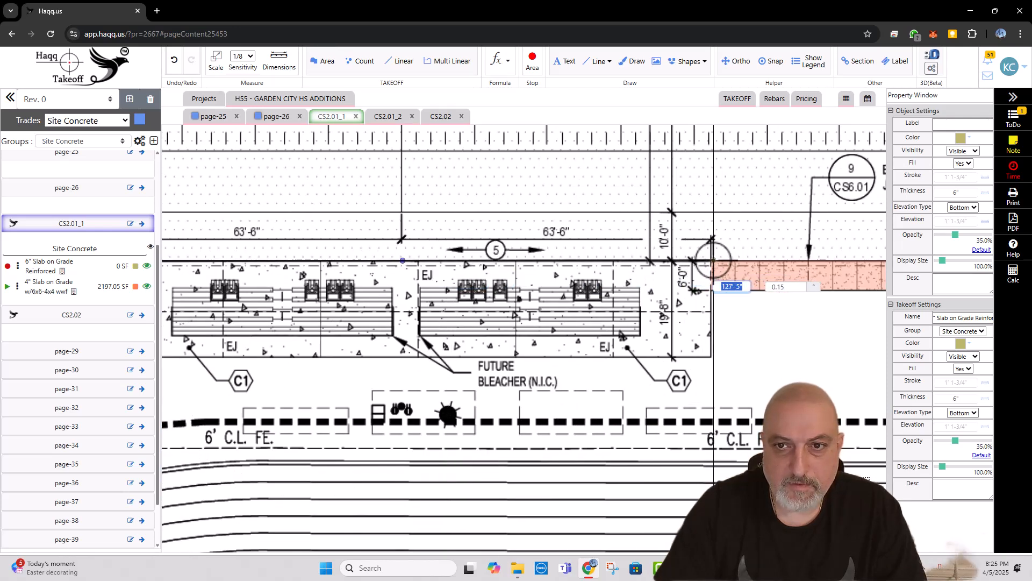
click(712, 262)
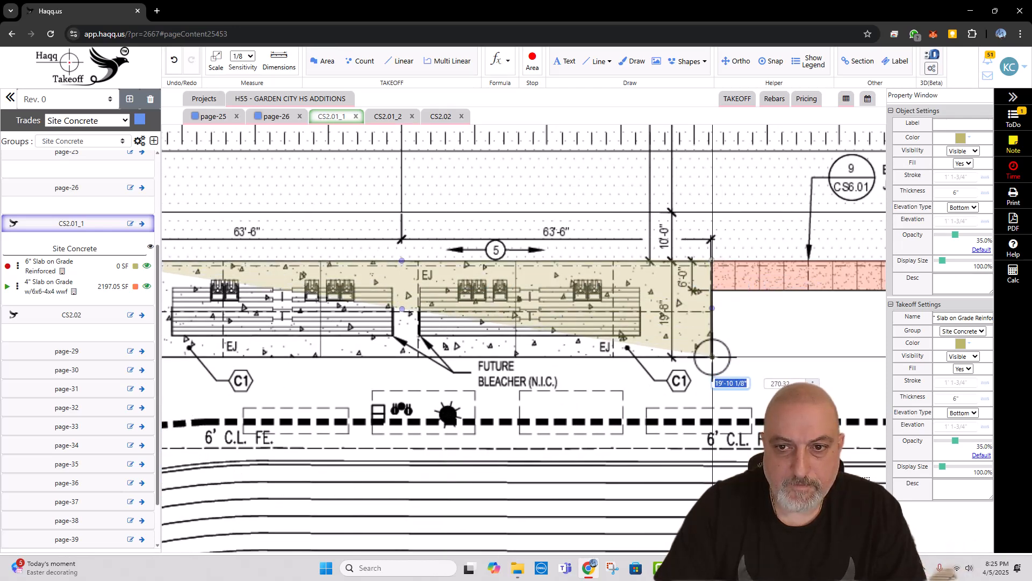
click(712, 357)
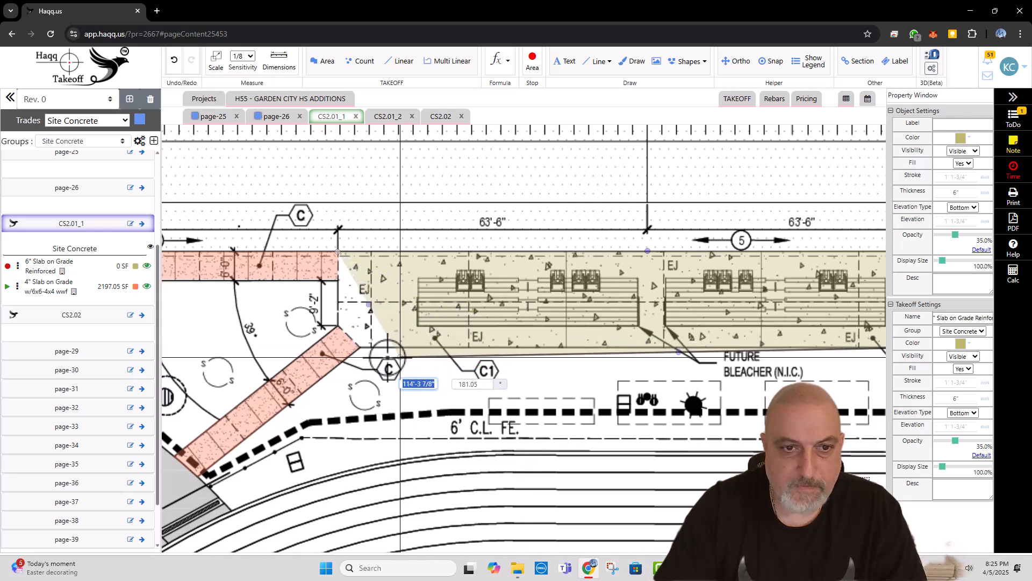
click(351, 338)
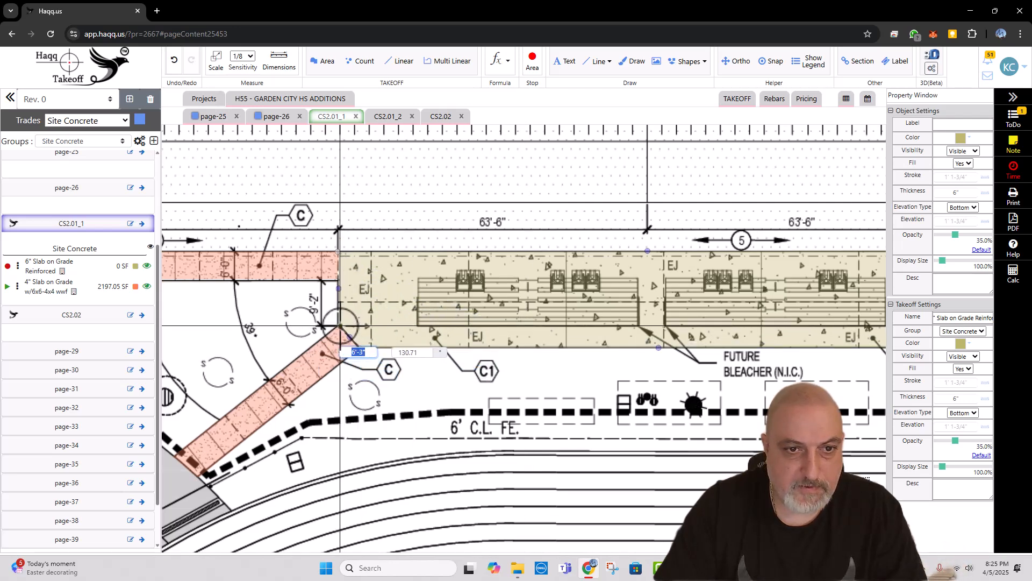
click(338, 325)
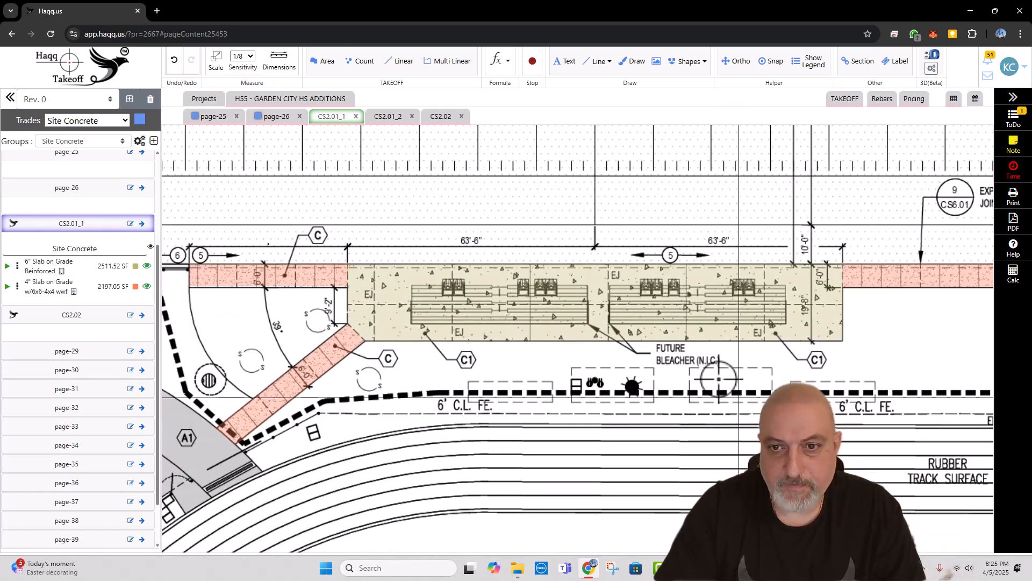
Step: Add #4 rebar to the bleacher pad slab with a multiplier of 2 and the note "EW"
right_click(587, 308)
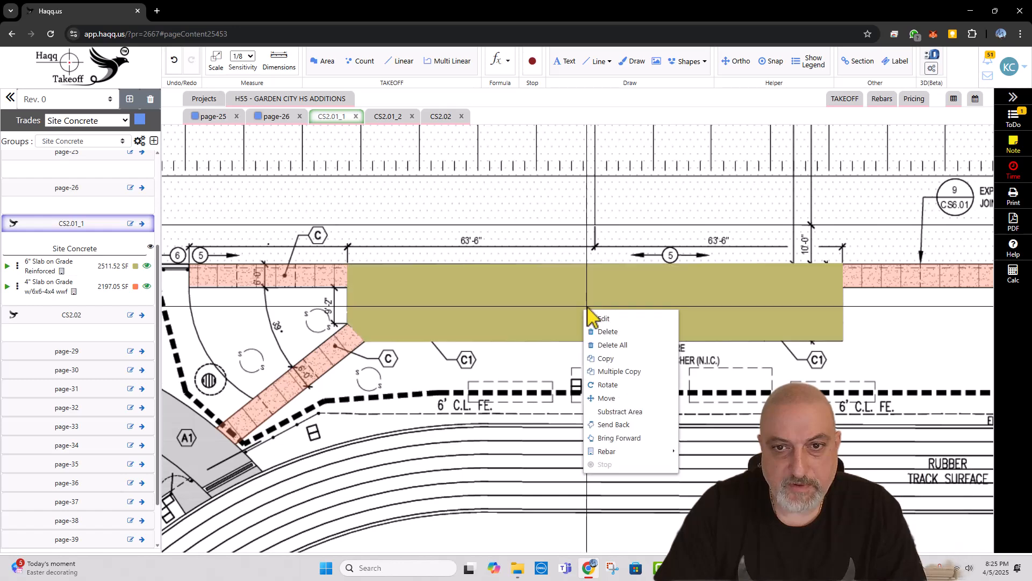
mouse_move(638, 460)
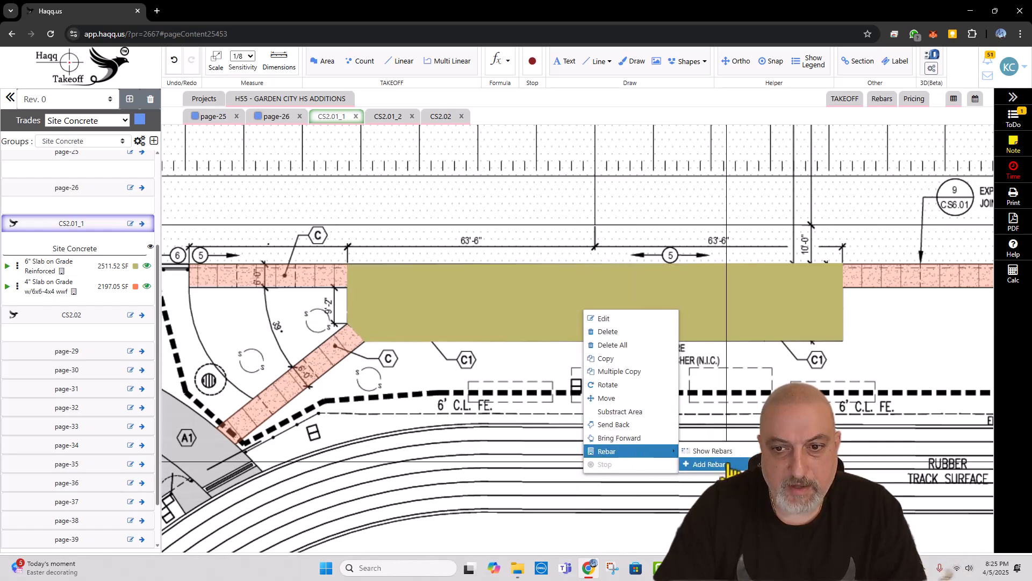
click(708, 464)
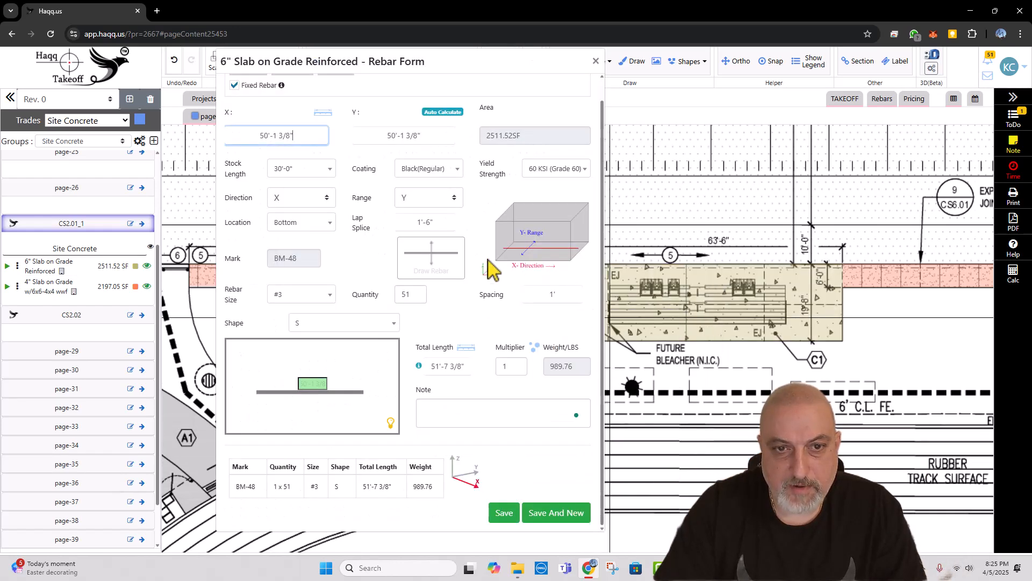
click(309, 295)
click(282, 361)
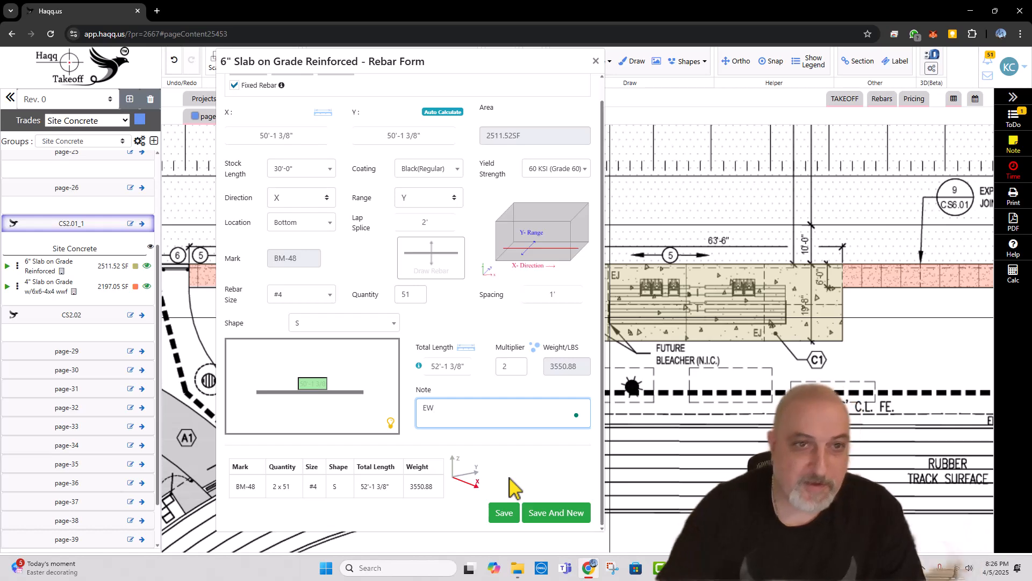
click(505, 514)
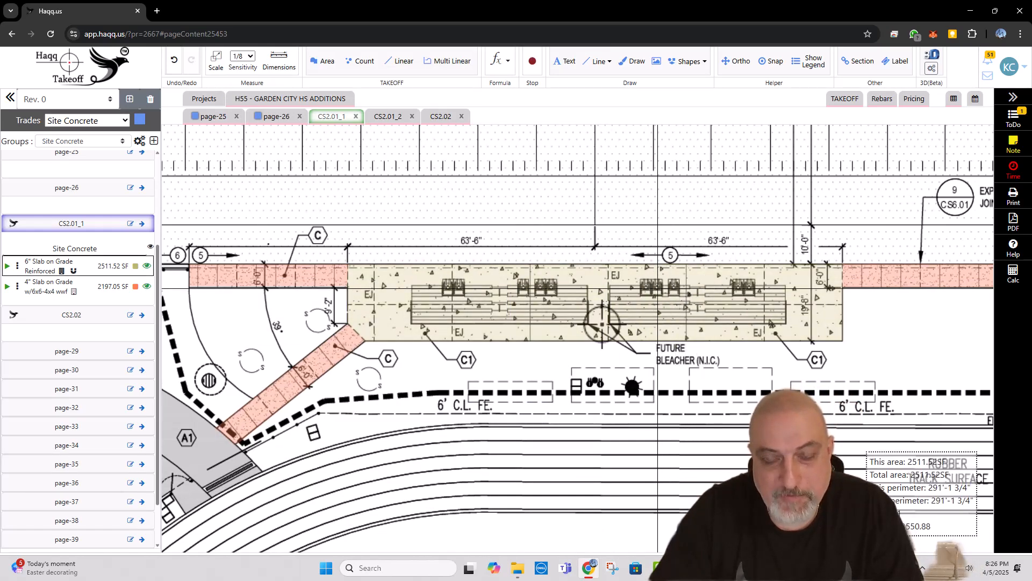
Step: Examine the walkways around the Fitness Center Addition and the running track for remaining concrete pavement
scroll(699, 293, down, 3)
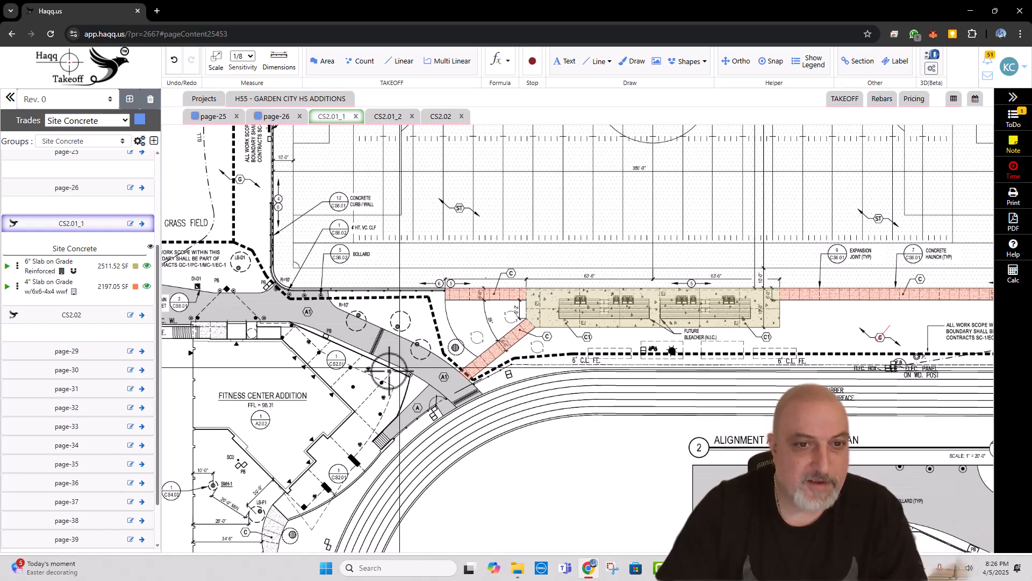
drag(382, 384, 524, 385)
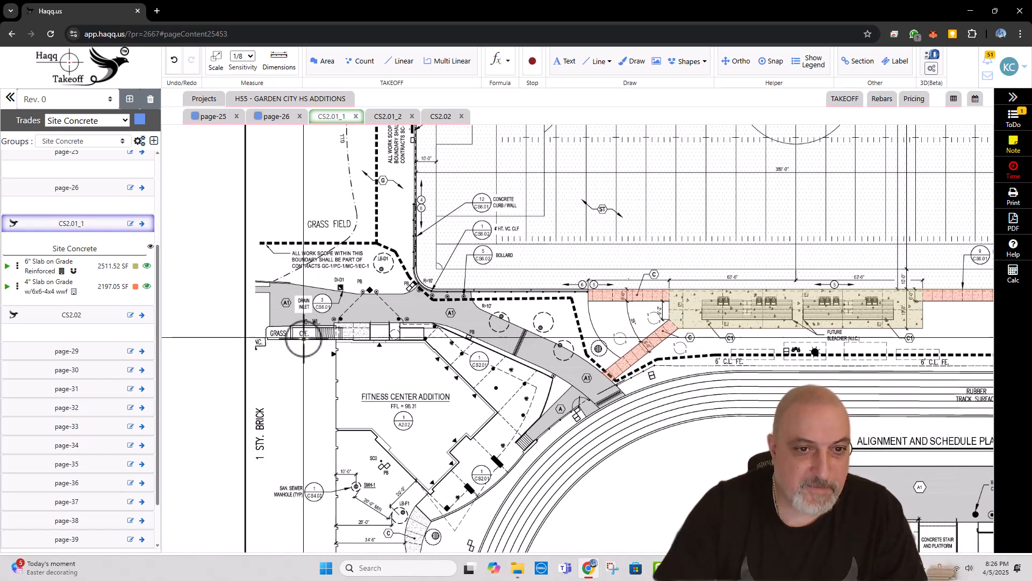
scroll(310, 347, up, 2)
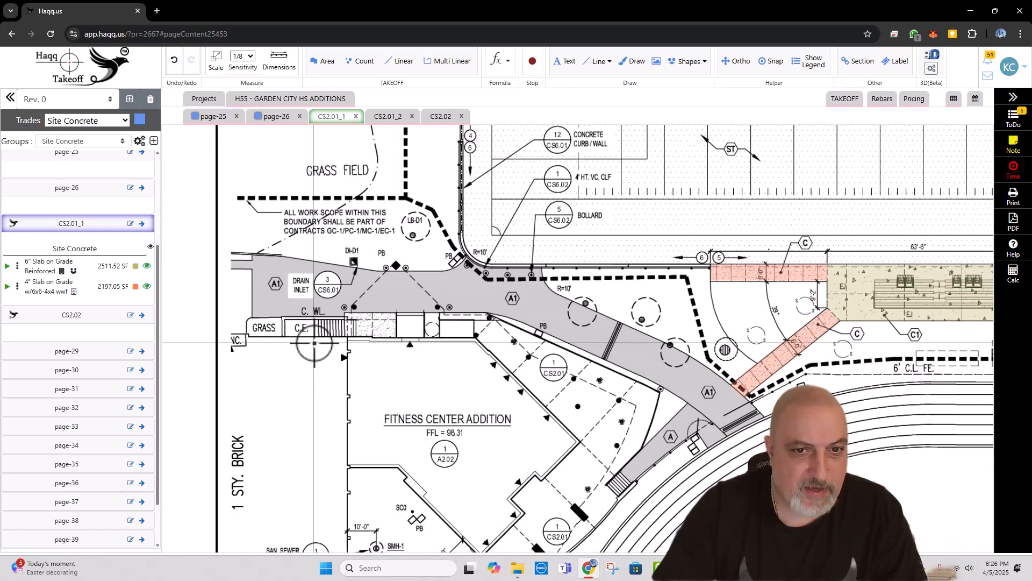
scroll(359, 323, down, 3)
scroll(359, 322, down, 1)
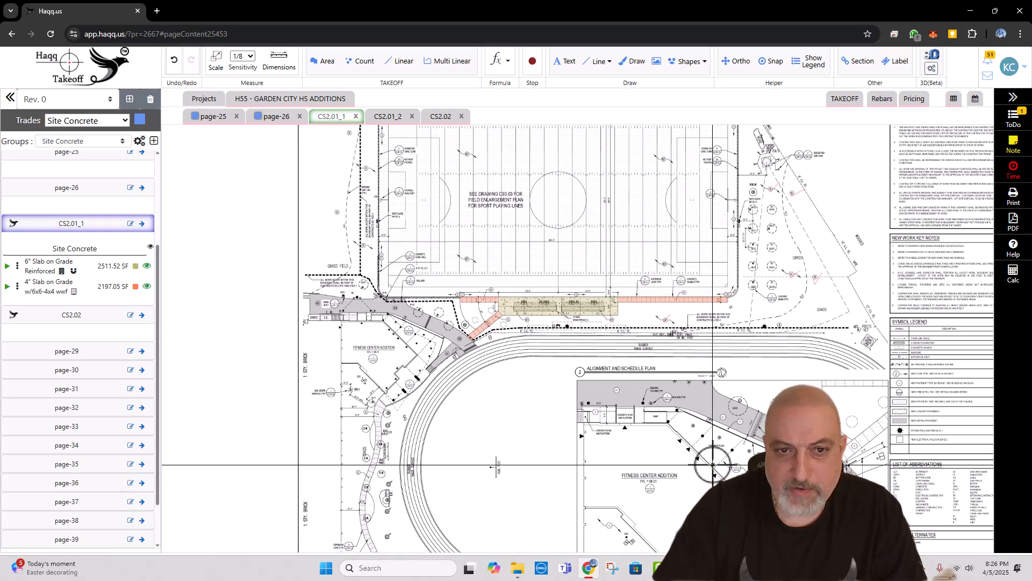
scroll(322, 288, up, 2)
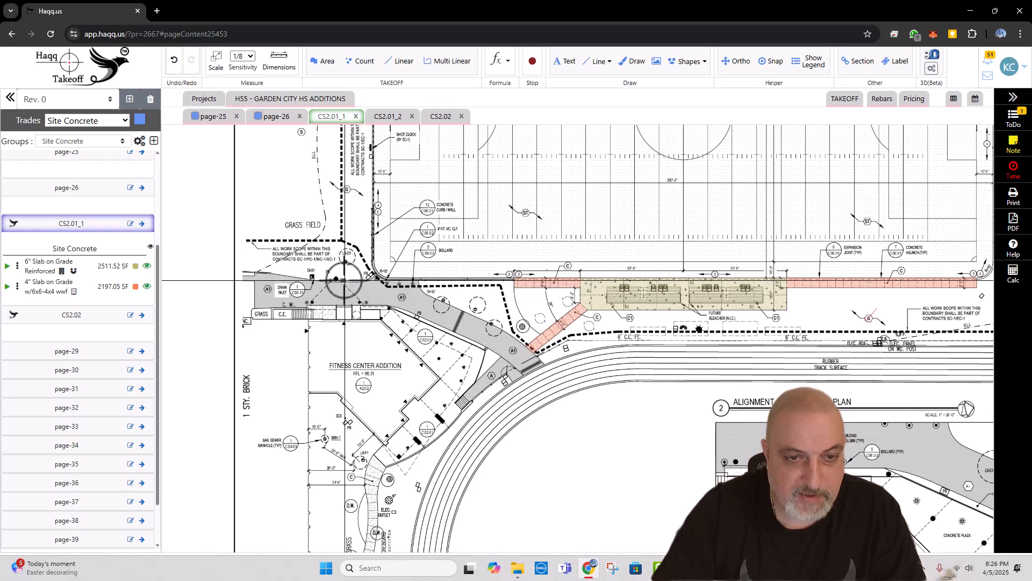
scroll(330, 317, down, 2)
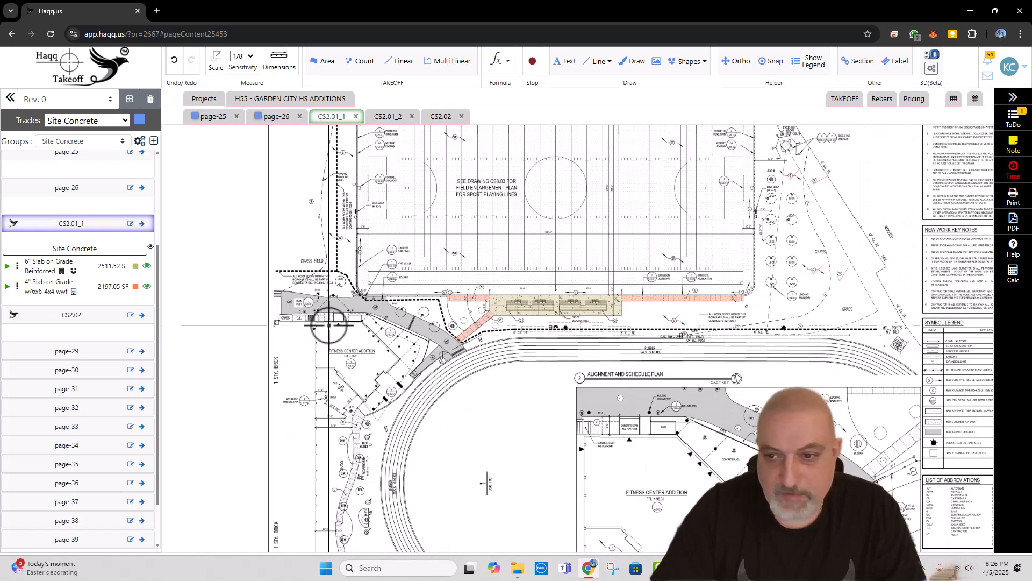
scroll(588, 392, down, 2)
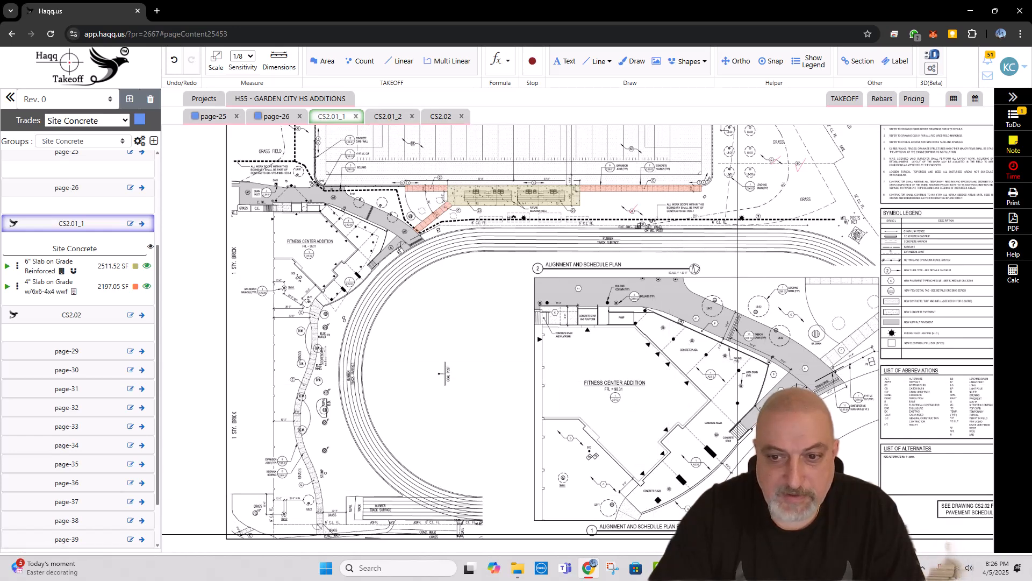
Step: Examine the numbered curb callouts around the playing field and the curb type entry in the Symbol Legend
scroll(706, 291, up, 3)
scroll(668, 231, up, 3)
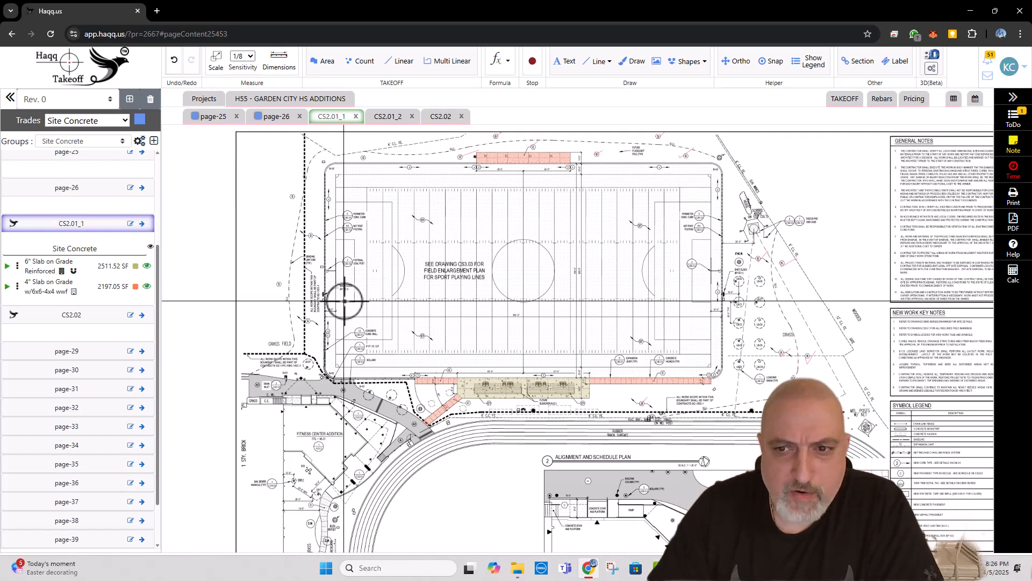
scroll(348, 361, up, 3)
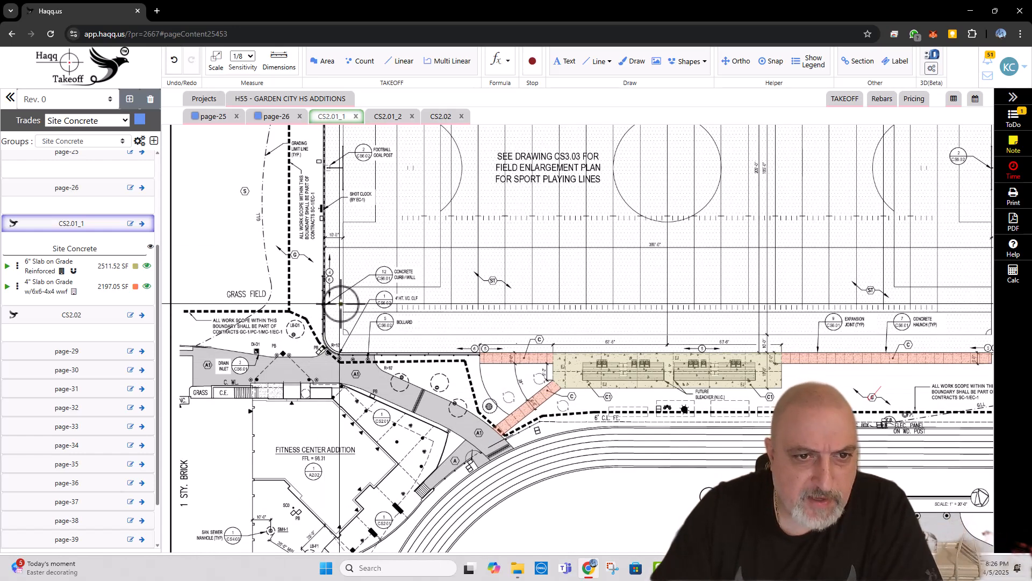
scroll(350, 304, up, 2)
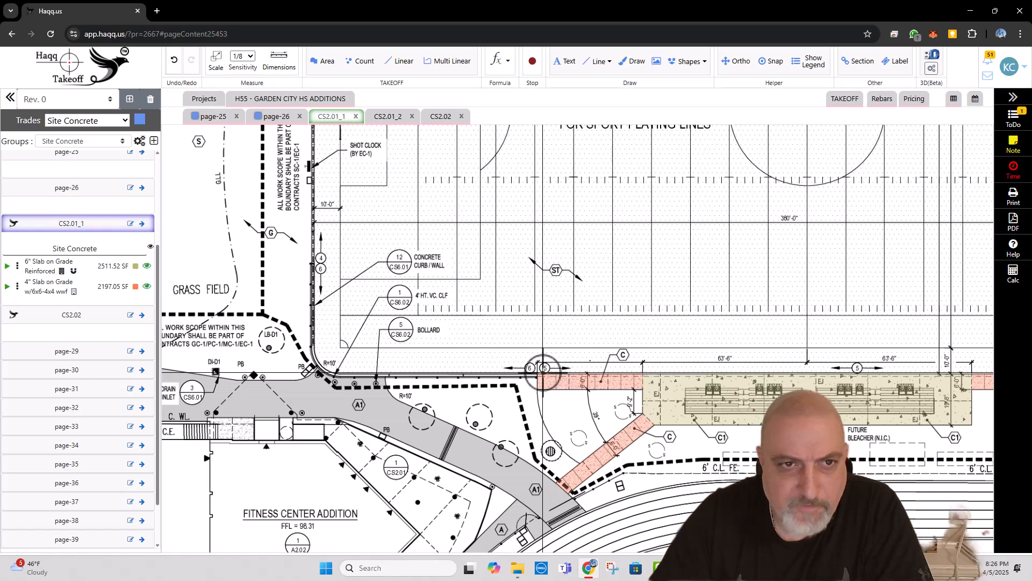
scroll(471, 342, down, 3)
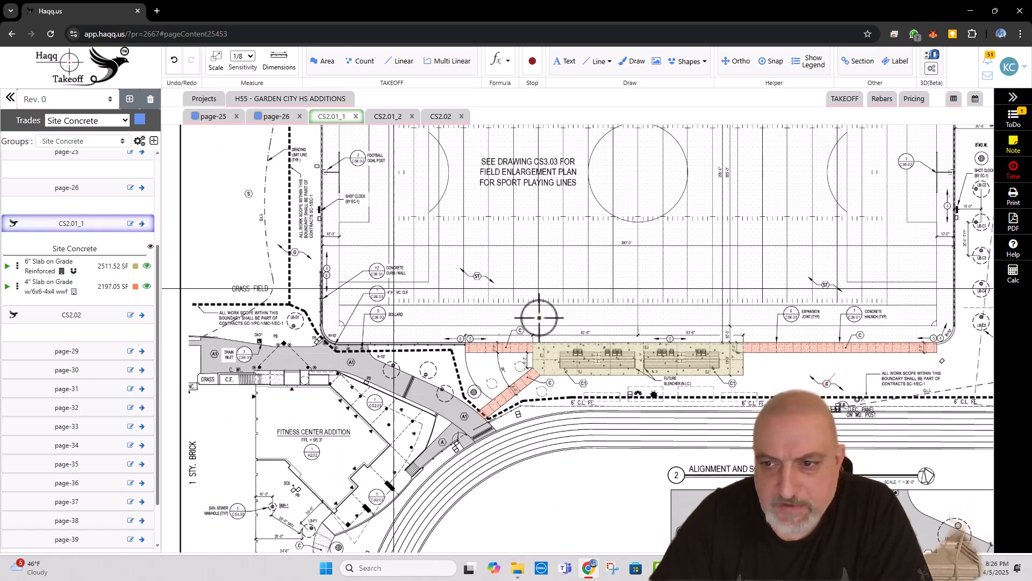
scroll(742, 377, up, 4)
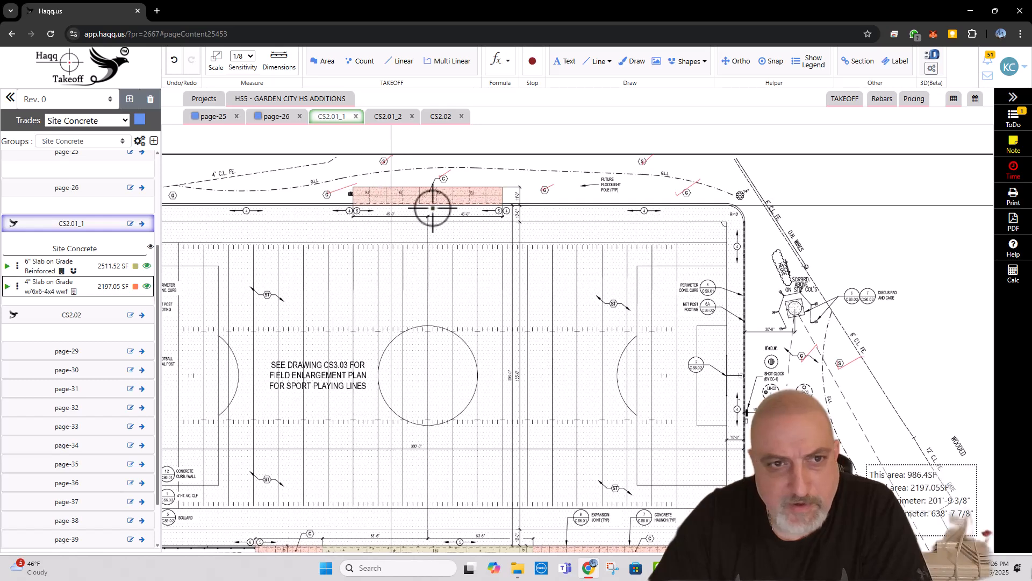
scroll(431, 203, down, 2)
scroll(288, 242, up, 3)
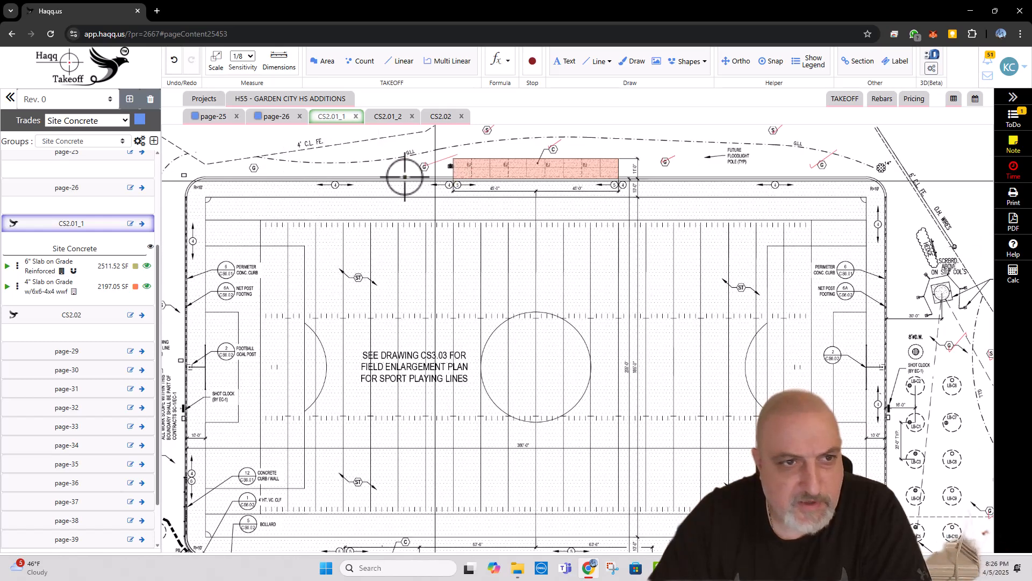
scroll(279, 253, up, 2)
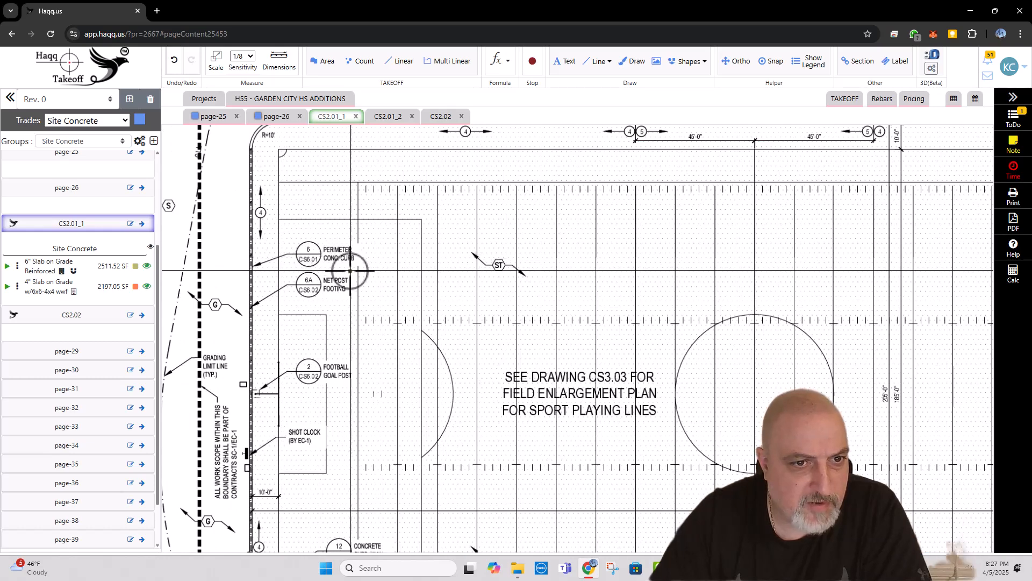
scroll(350, 271, down, 1)
scroll(322, 271, down, 5)
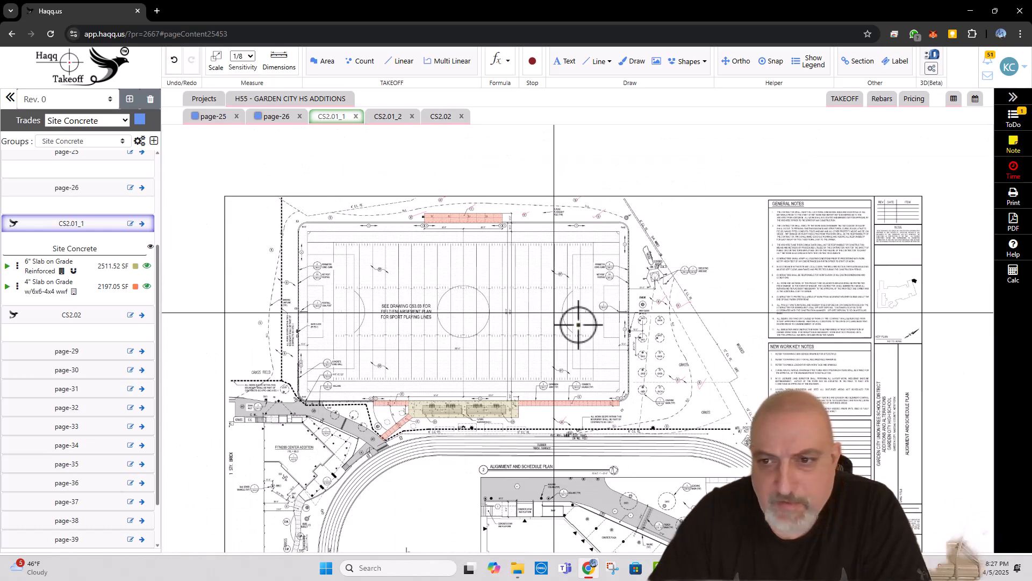
drag(625, 351, 576, 224)
scroll(744, 358, up, 4)
scroll(737, 345, up, 2)
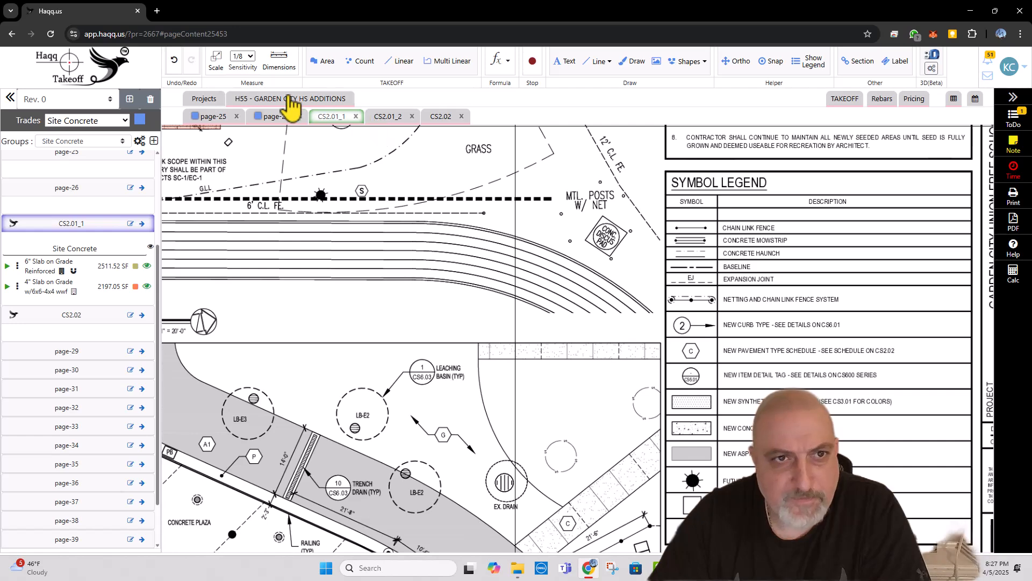
Step: Open the page-39 site details sheet from the project's pages and rename it CS6.03
click(290, 99)
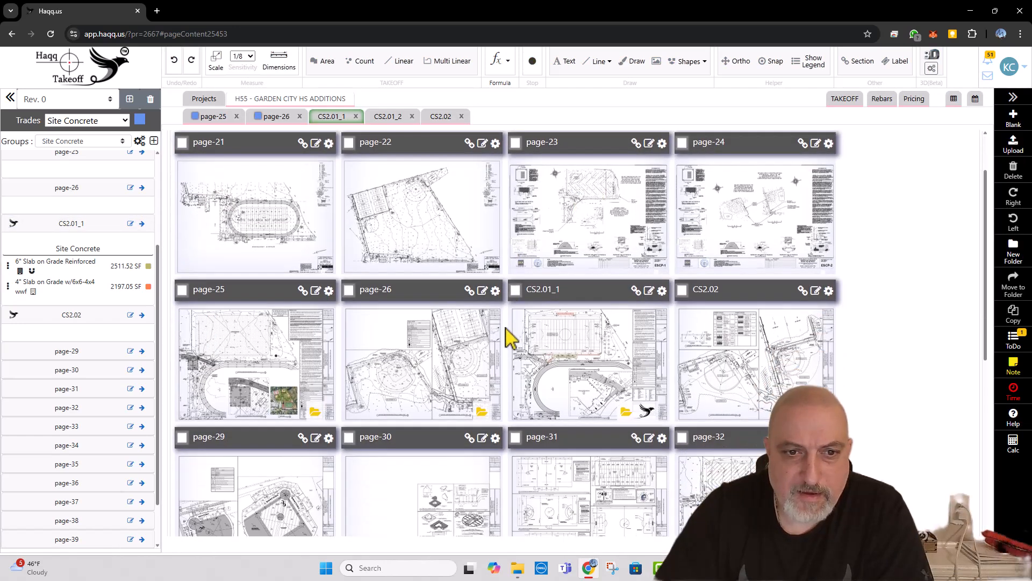
scroll(508, 336, down, 2)
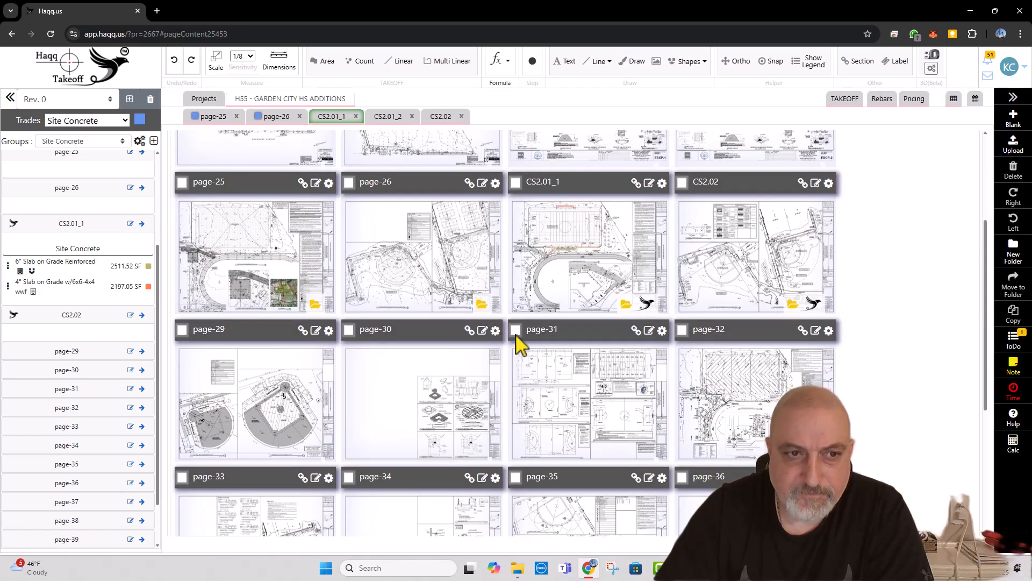
scroll(576, 334, down, 3)
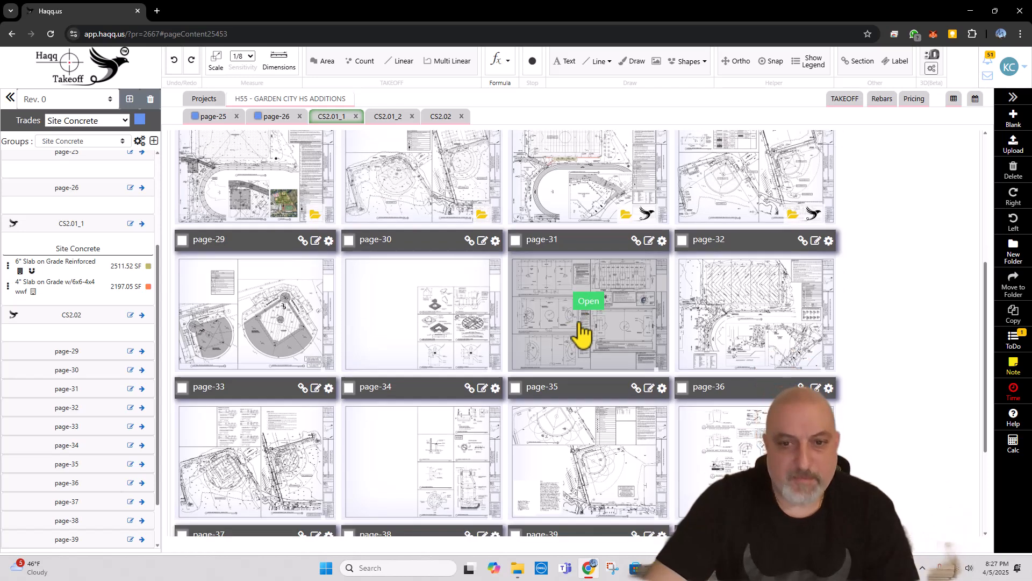
scroll(586, 344, down, 1)
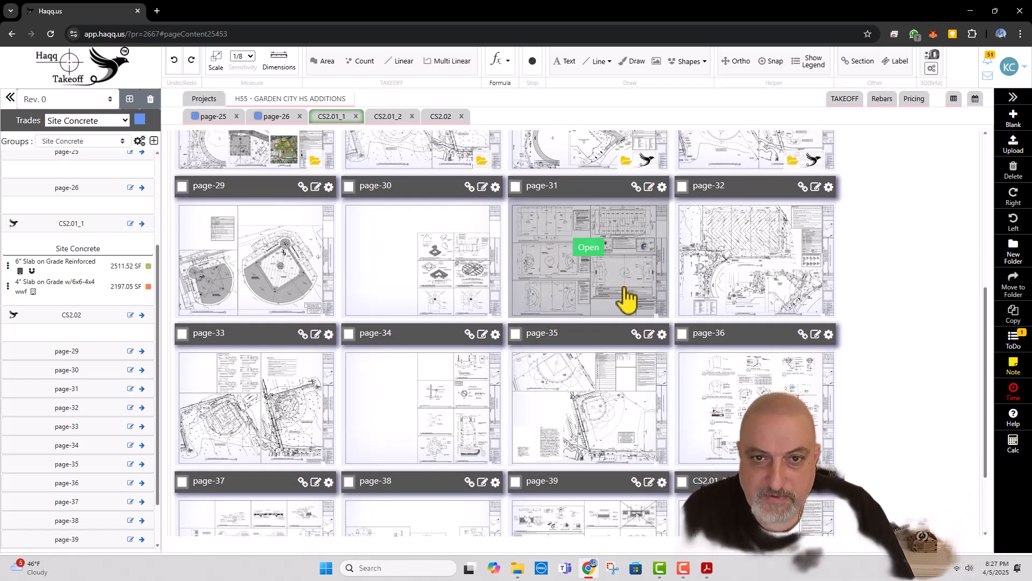
scroll(629, 312, down, 2)
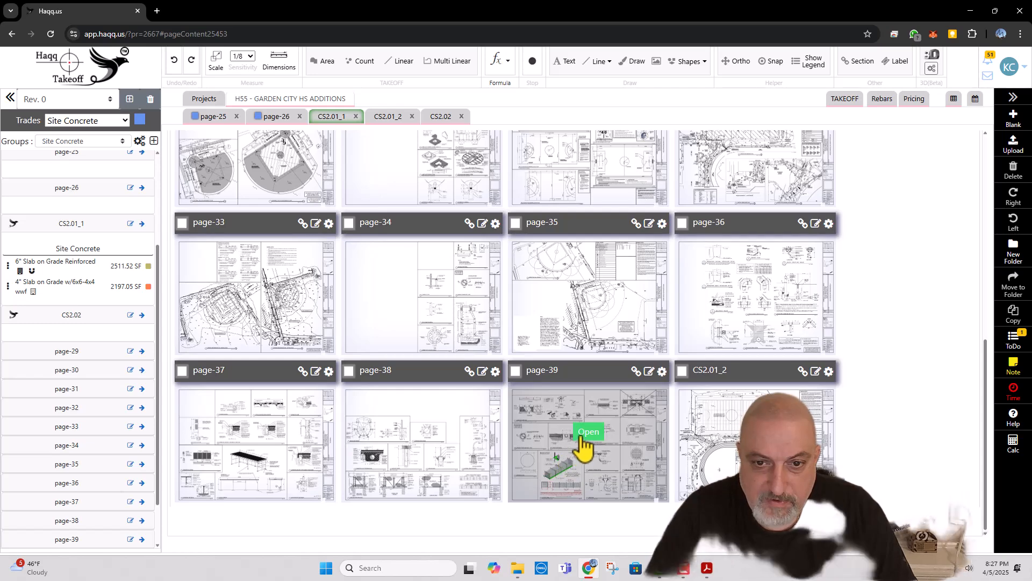
click(588, 431)
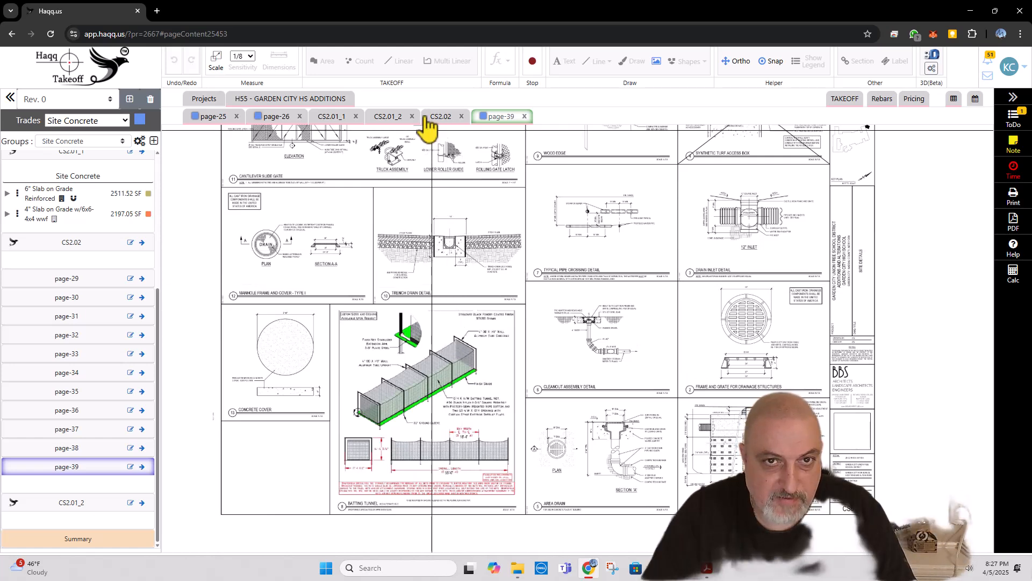
click(131, 467)
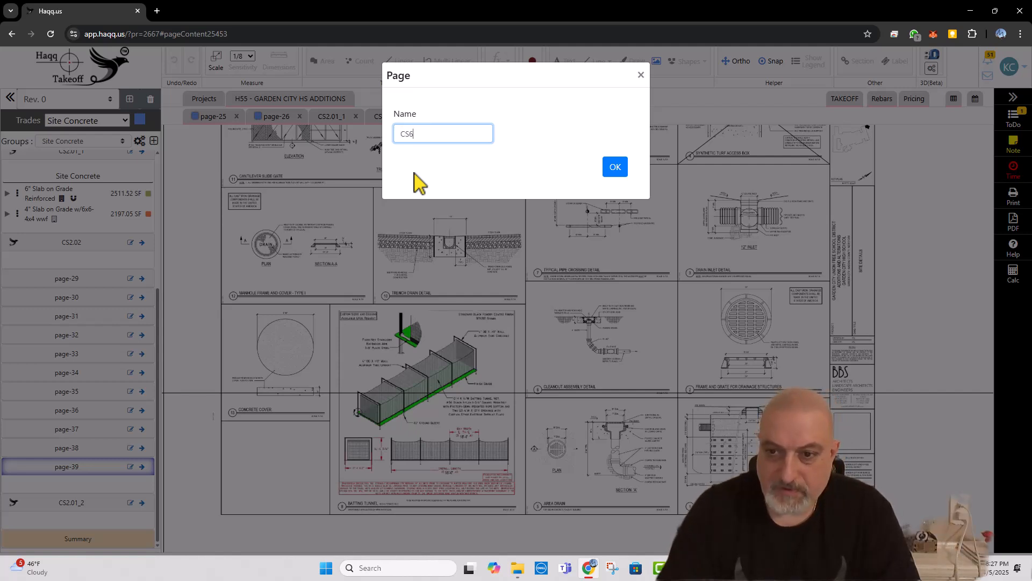
text(CS6.03)
click(600, 168)
Step: Open the page-38 fence and gate details sheet and rename it CS6.02
click(291, 100)
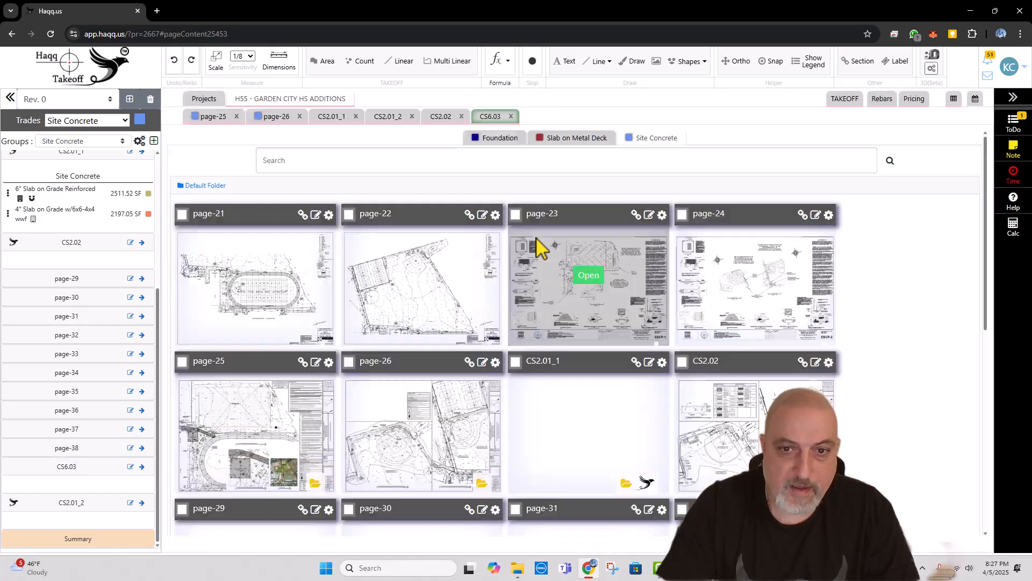
scroll(565, 355, down, 5)
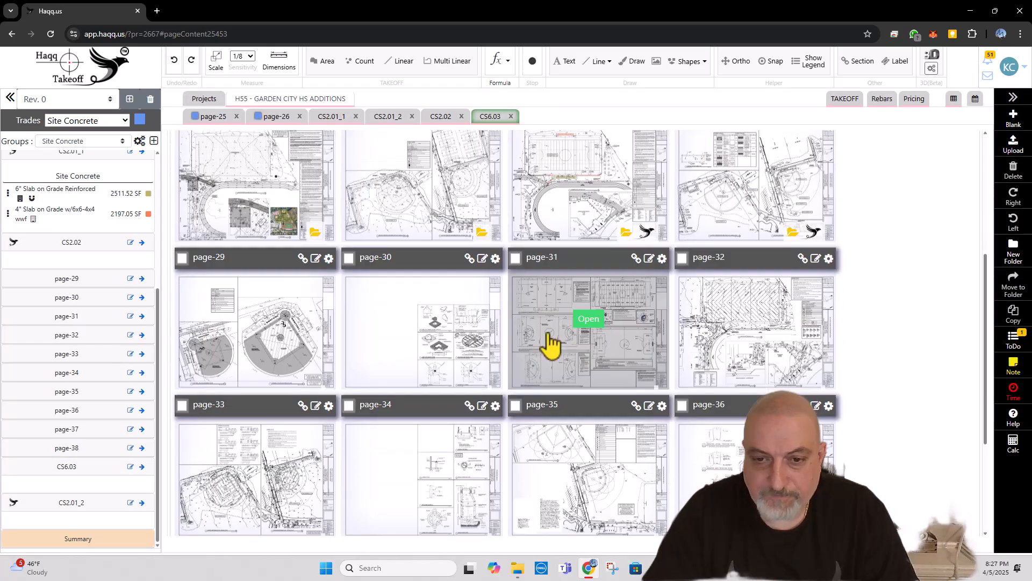
scroll(551, 344, down, 3)
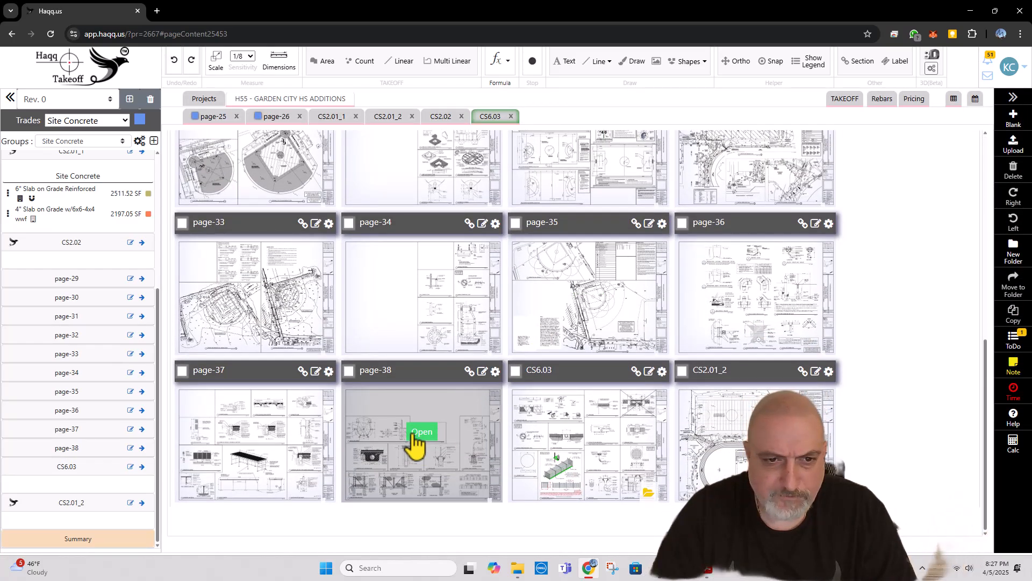
click(421, 431)
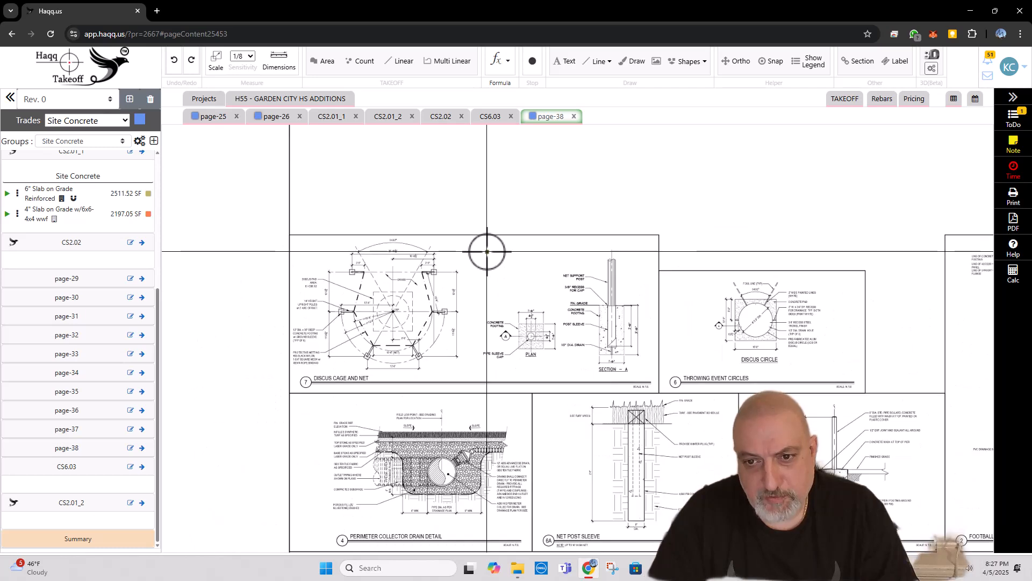
scroll(487, 252, down, 1)
drag(575, 374, 516, 223)
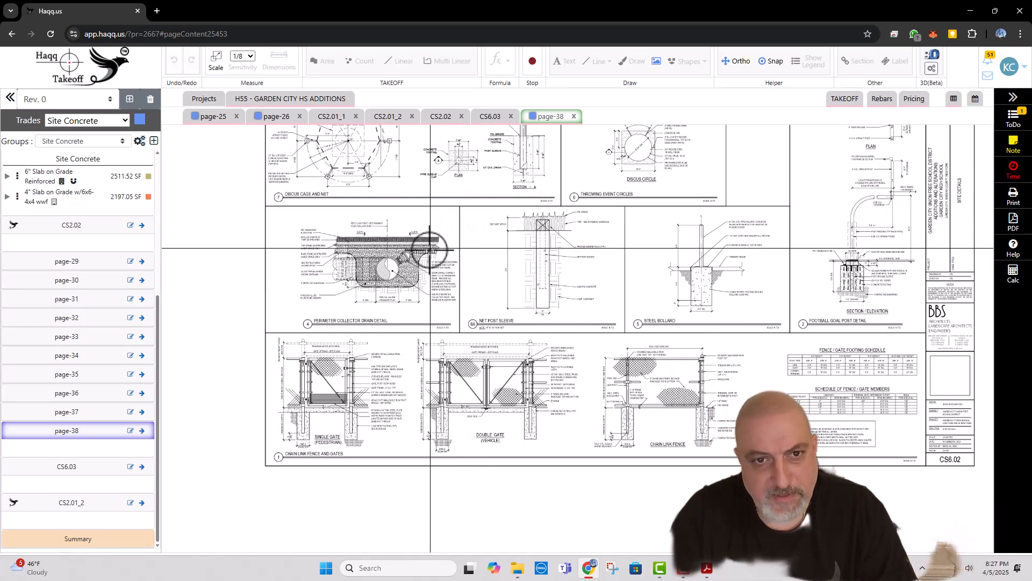
mouse_move(430, 253)
mouse_down()
mouse_move(443, 291)
mouse_move(415, 341)
mouse_up()
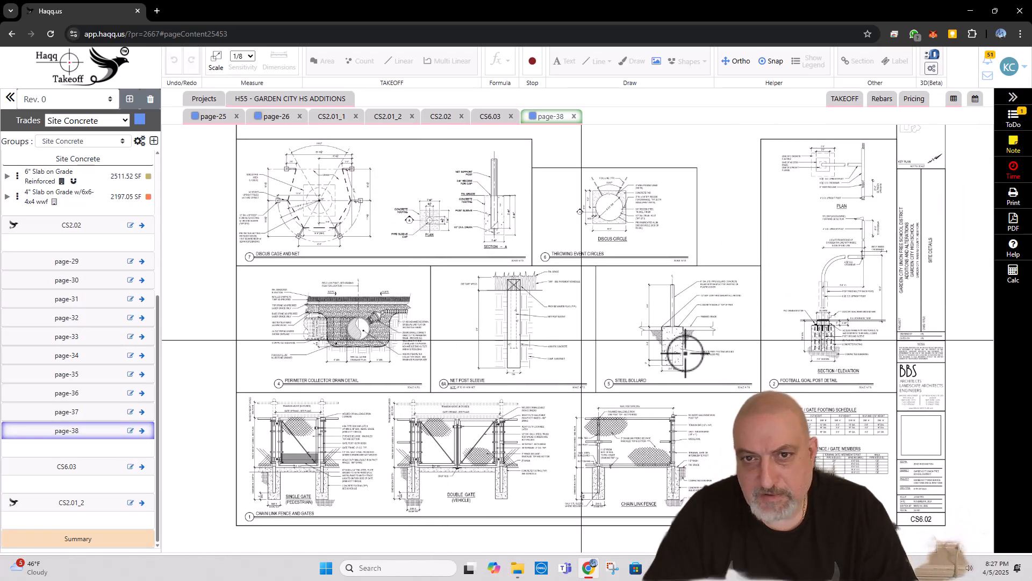
drag(691, 344, 664, 312)
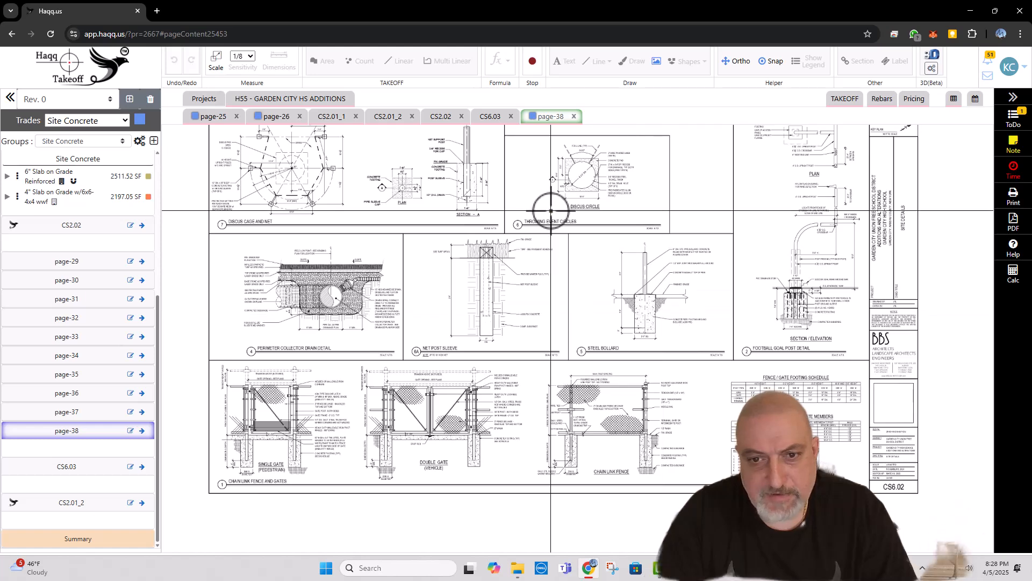
click(130, 431)
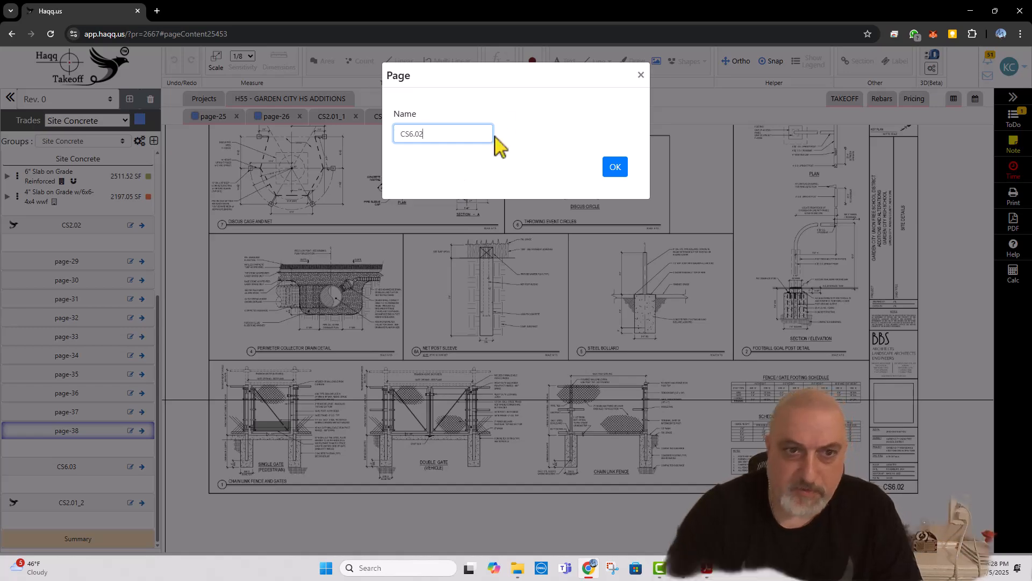
click(625, 173)
Step: Open the page-37 curb details sheet and rename it CS6.01
click(319, 102)
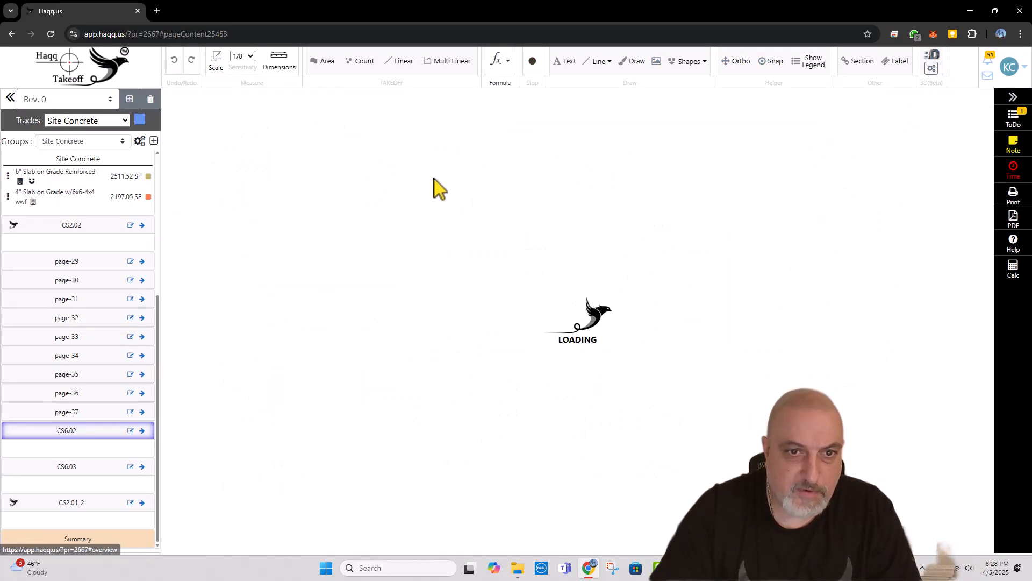
scroll(552, 279, down, 2)
scroll(552, 279, down, 6)
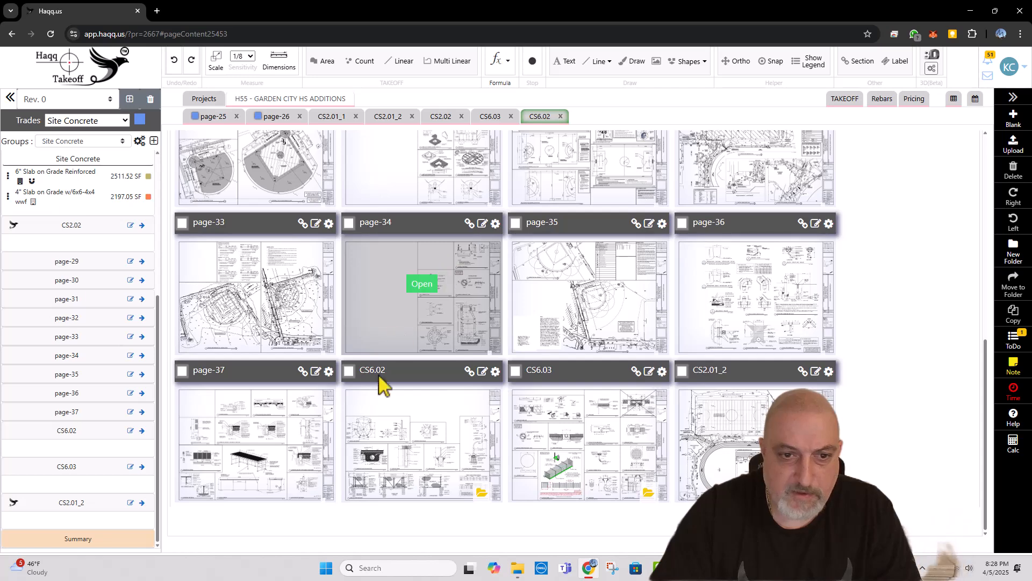
click(256, 431)
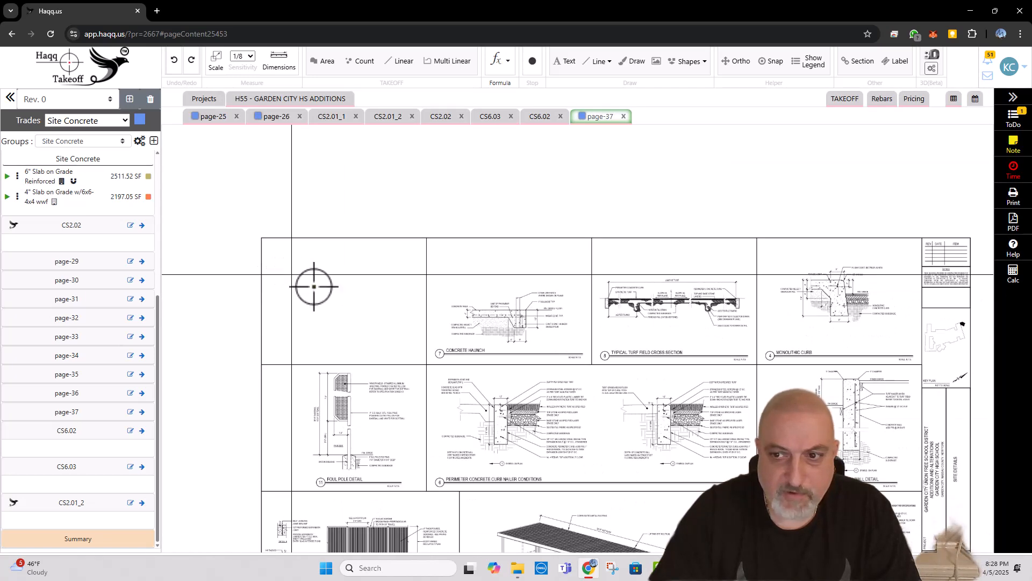
drag(448, 399, 408, 249)
scroll(408, 250, down, 2)
scroll(439, 287, up, 1)
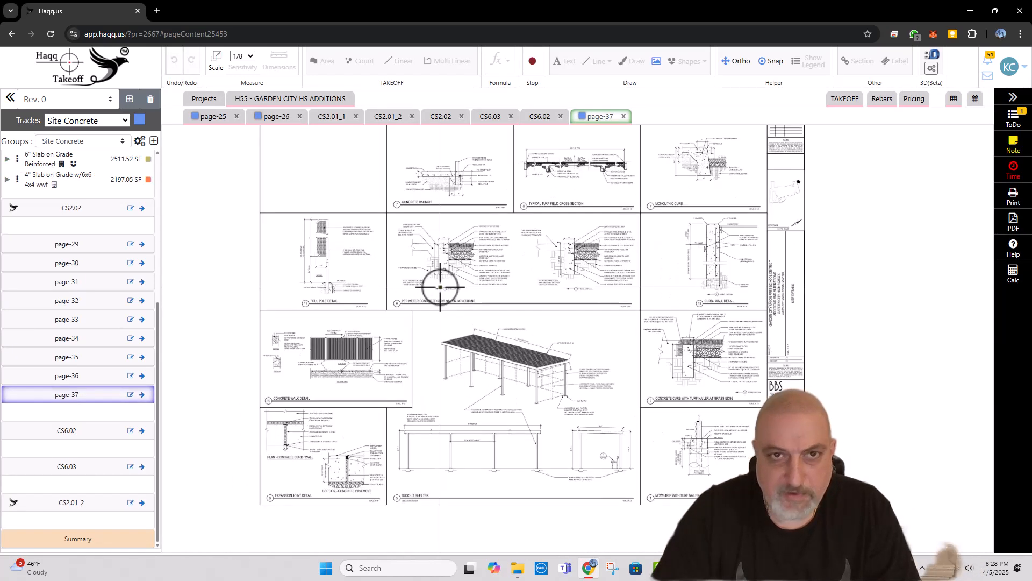
click(131, 395)
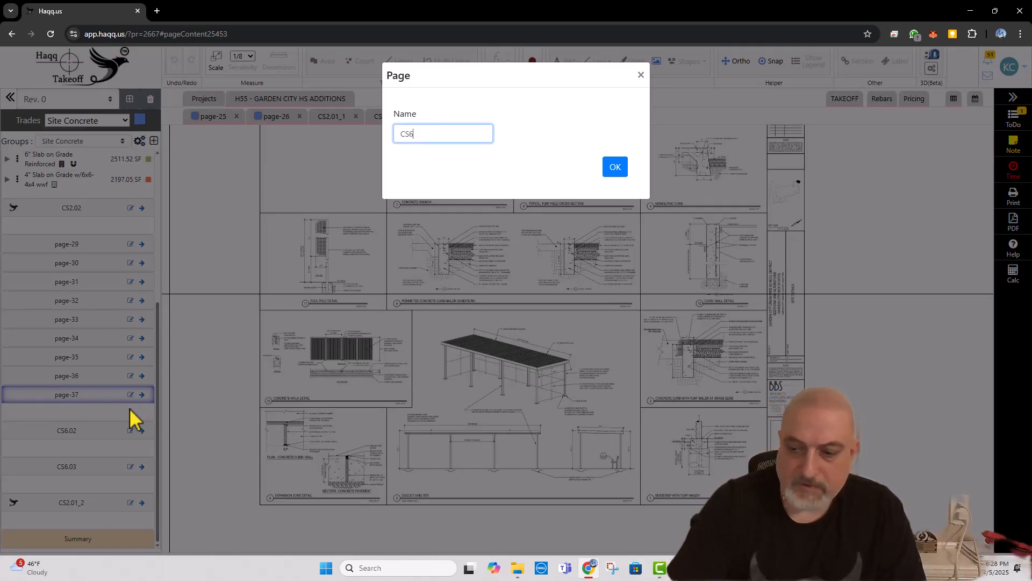
click(616, 166)
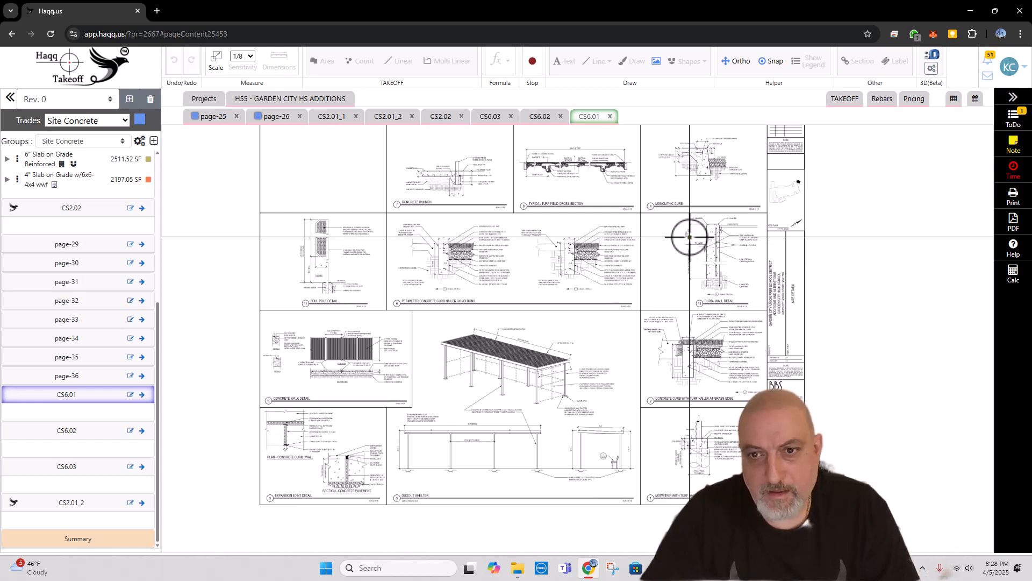
Step: Set the curb details sheet to the standard scale 1/8" = 1' 0"
click(216, 60)
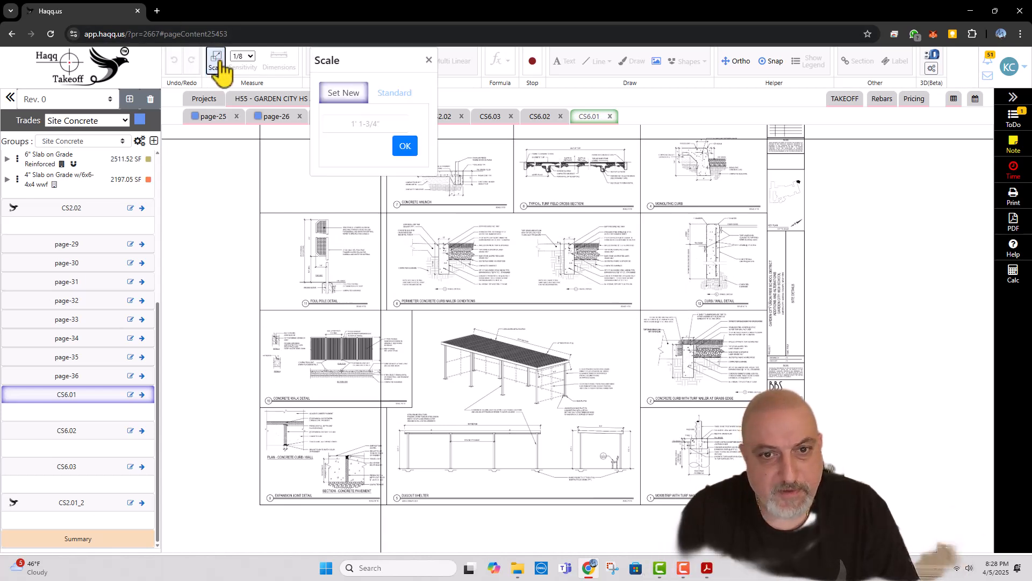
click(394, 94)
click(377, 247)
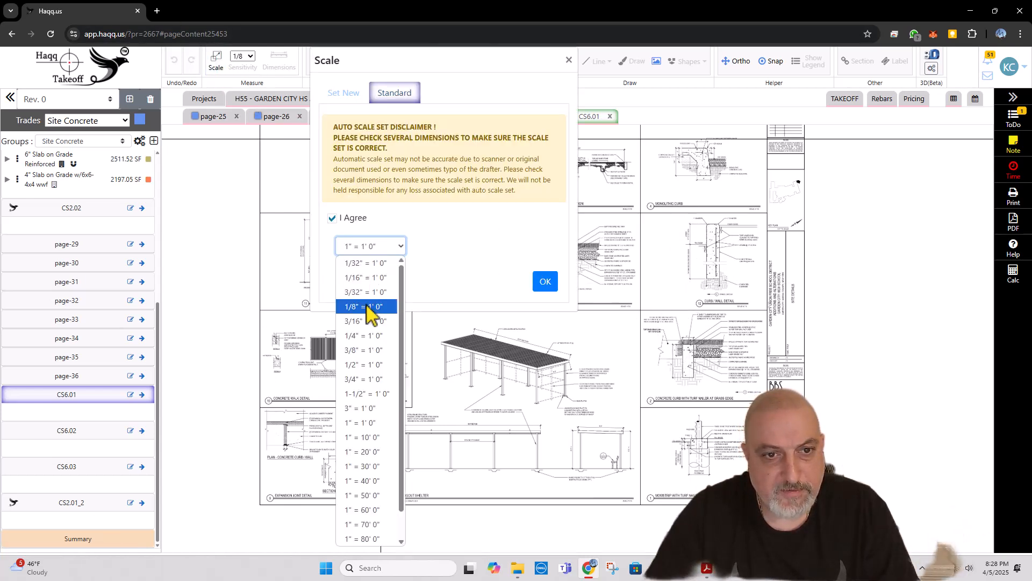
click(366, 306)
click(545, 281)
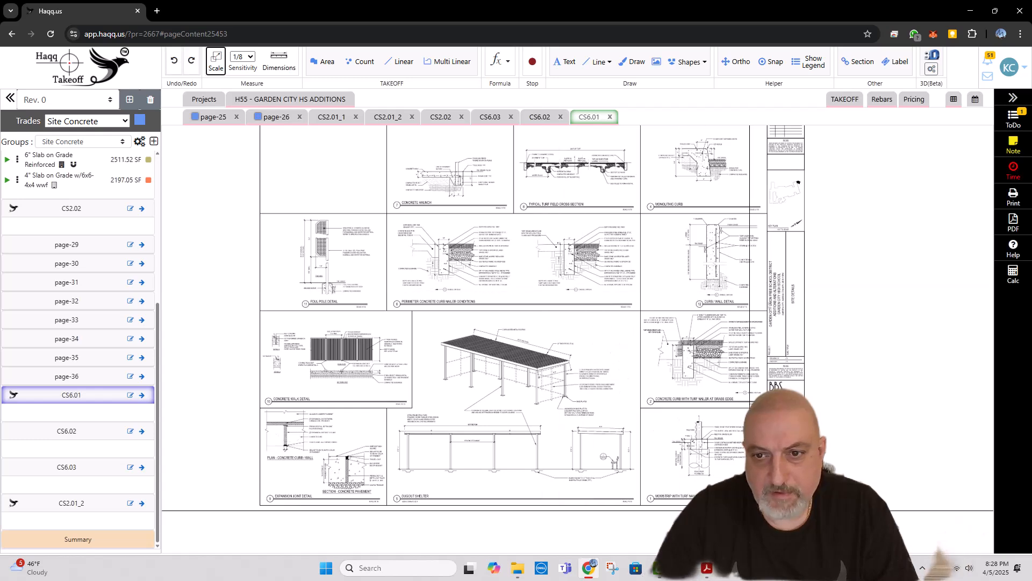
Step: Circle the plan symbol 2 in red freehand on the Concrete Curb with Turf Nailer at Grass Edge detail
scroll(775, 483, up, 2)
scroll(677, 373, up, 4)
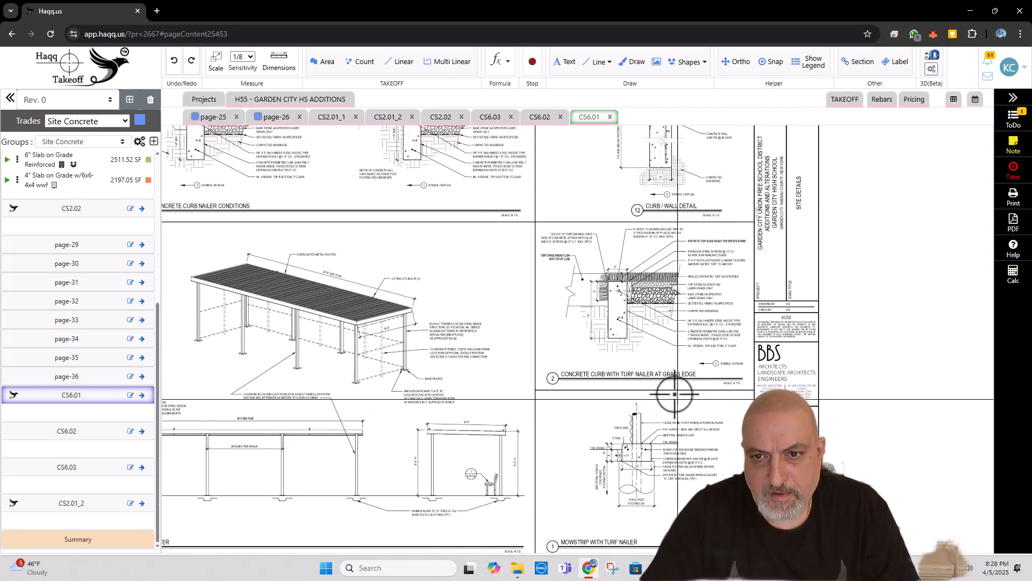
scroll(677, 374, up, 1)
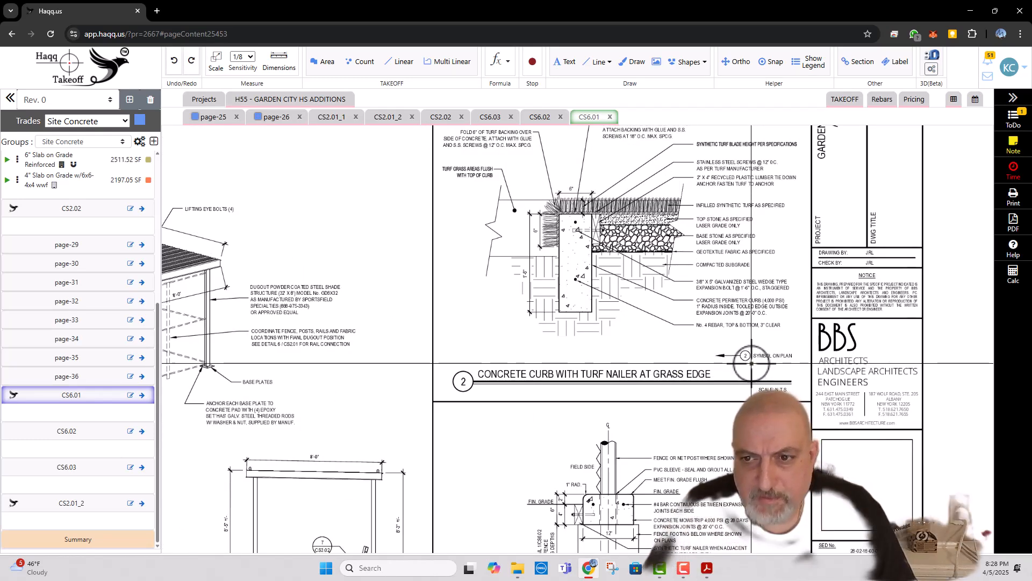
drag(749, 363, 757, 419)
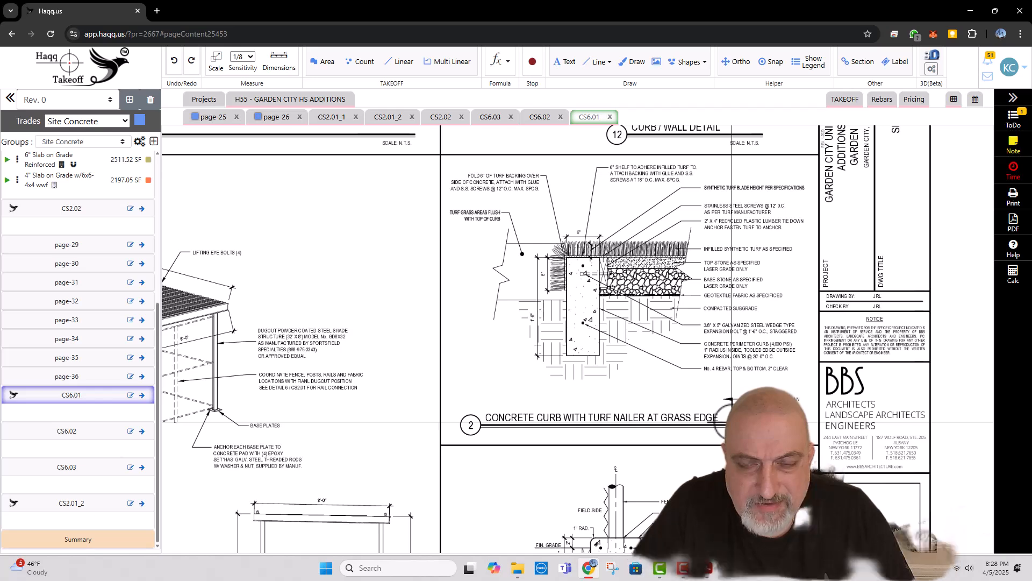
scroll(724, 420, down, 3)
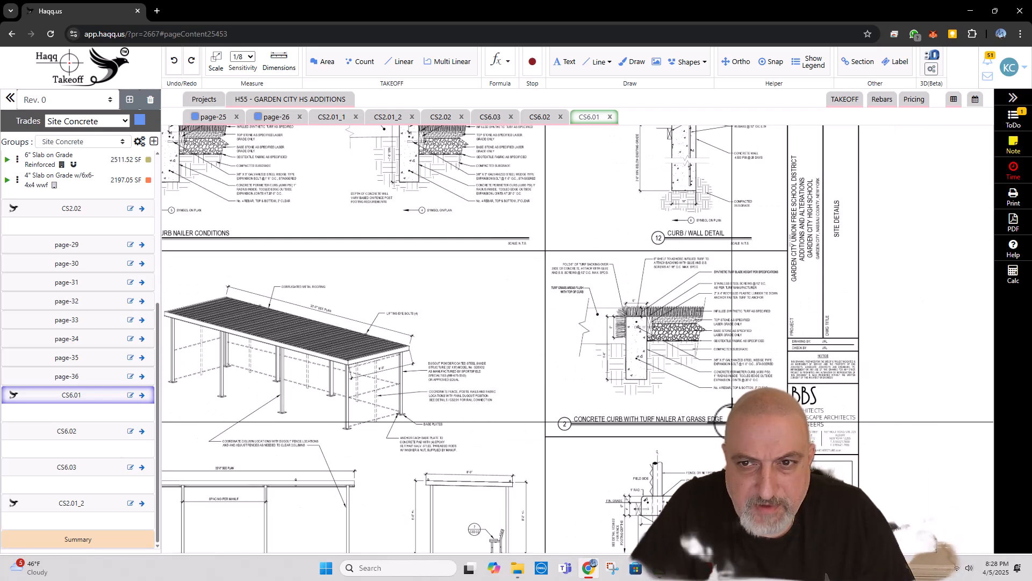
scroll(730, 420, up, 3)
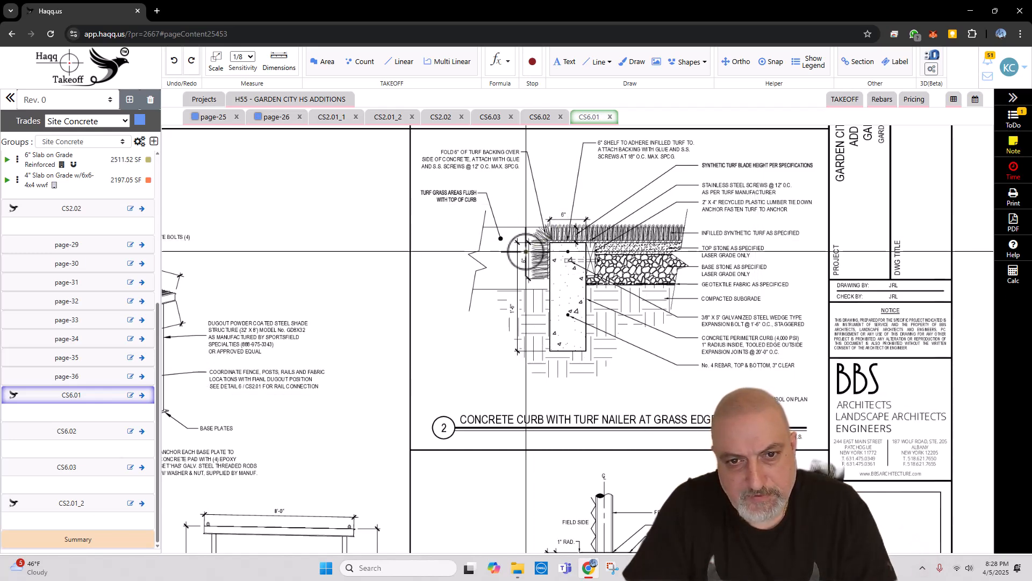
scroll(529, 278, down, 1)
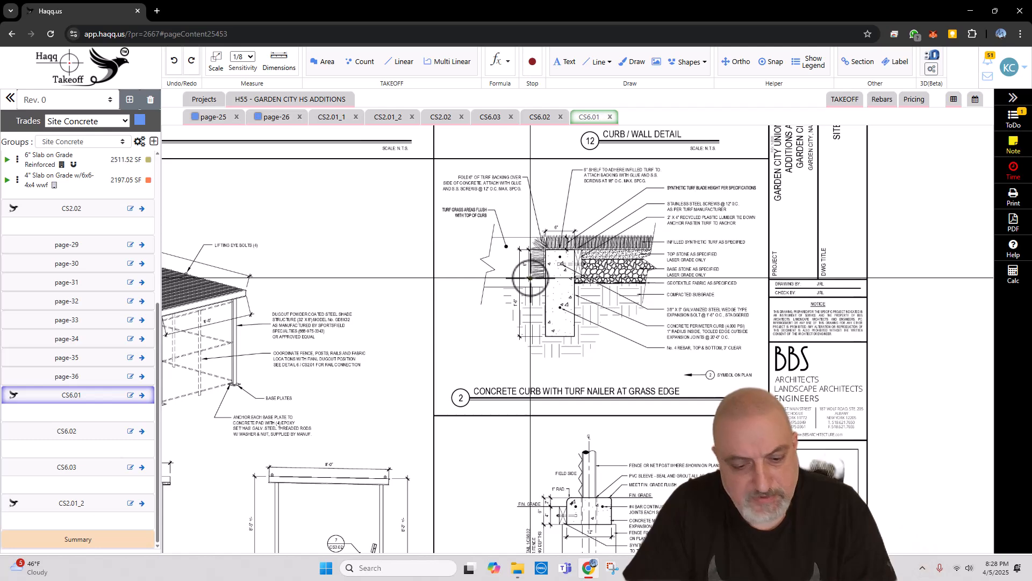
key(d)
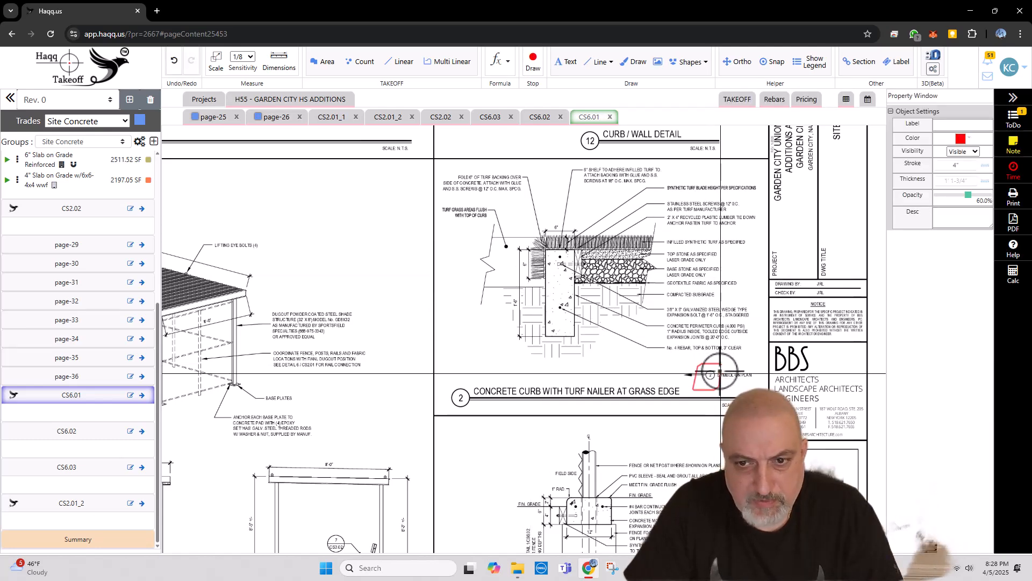
Step: Circle the plan symbols 5 and 4 in red freehand on the Perimeter Concrete Curb Nailer Conditions detail
scroll(717, 382, down, 2)
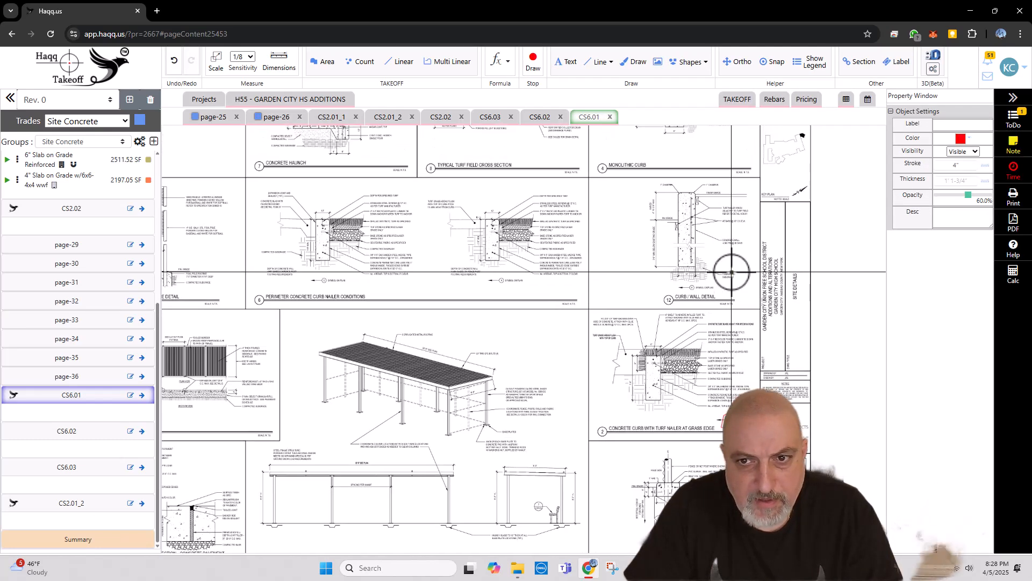
scroll(708, 290, up, 3)
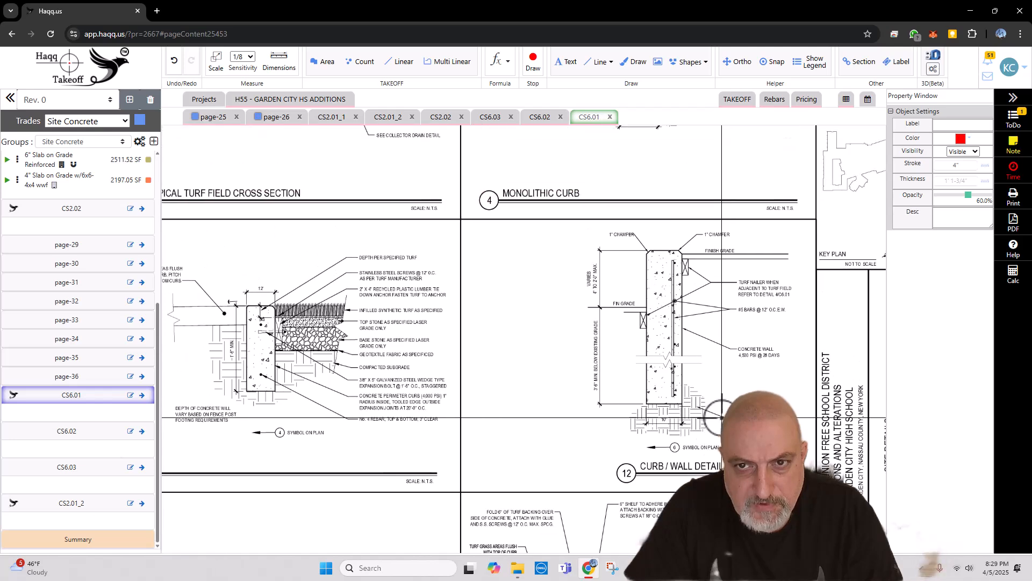
scroll(720, 310, down, 3)
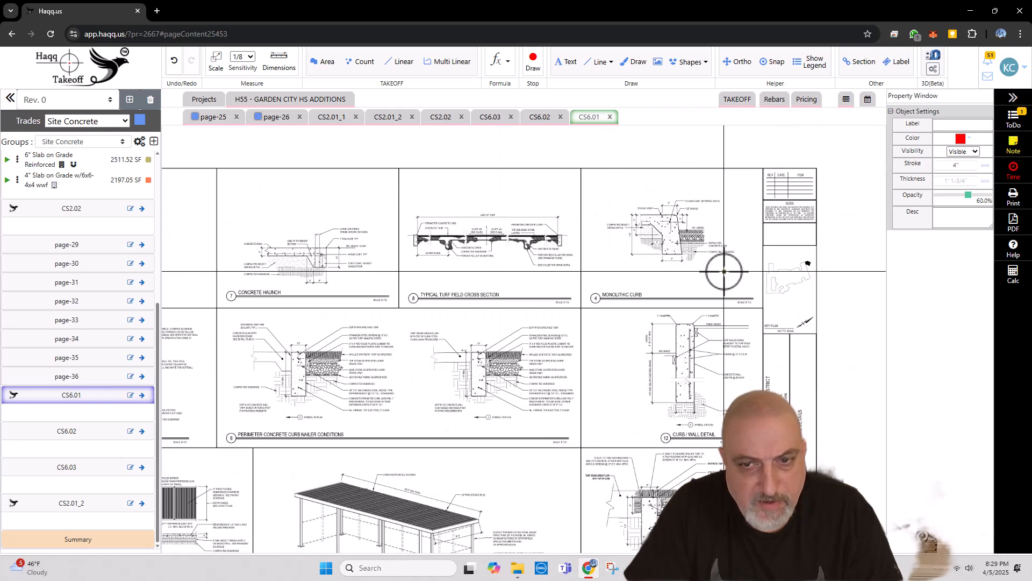
scroll(533, 355, up, 3)
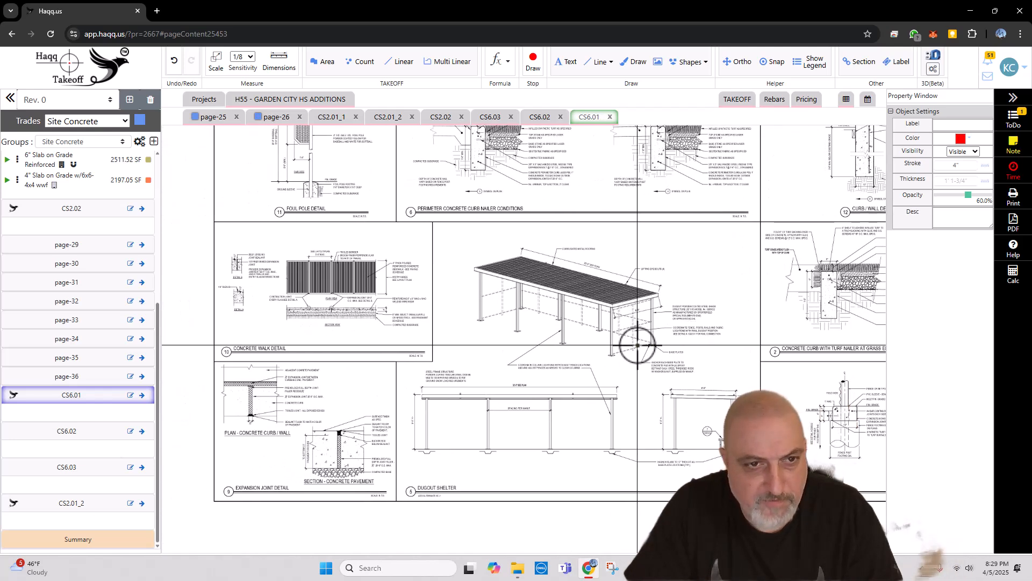
scroll(269, 344, up, 3)
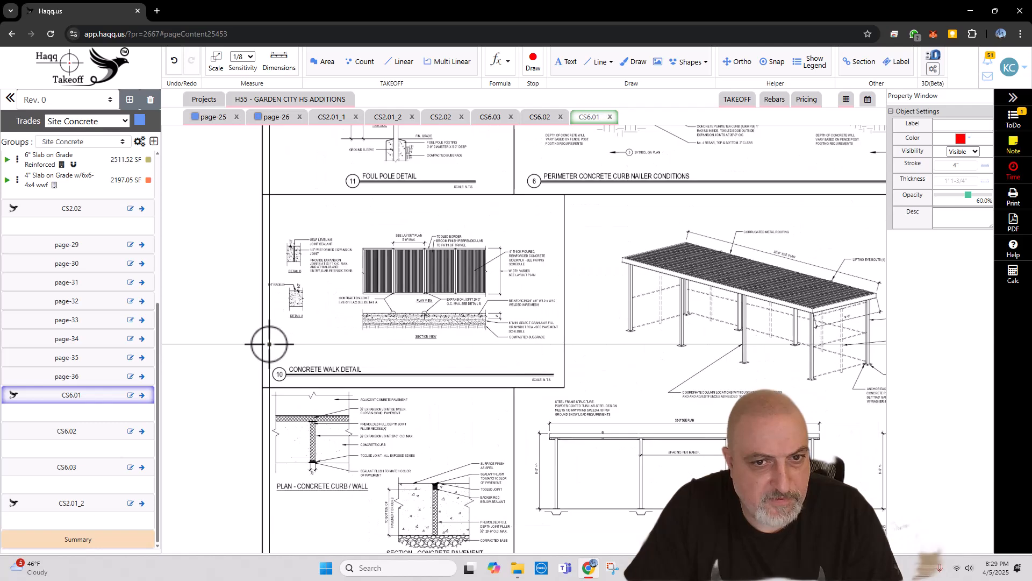
mouse_move(313, 299)
mouse_down()
mouse_move(311, 375)
mouse_move(291, 432)
mouse_up()
scroll(489, 301, up, 3)
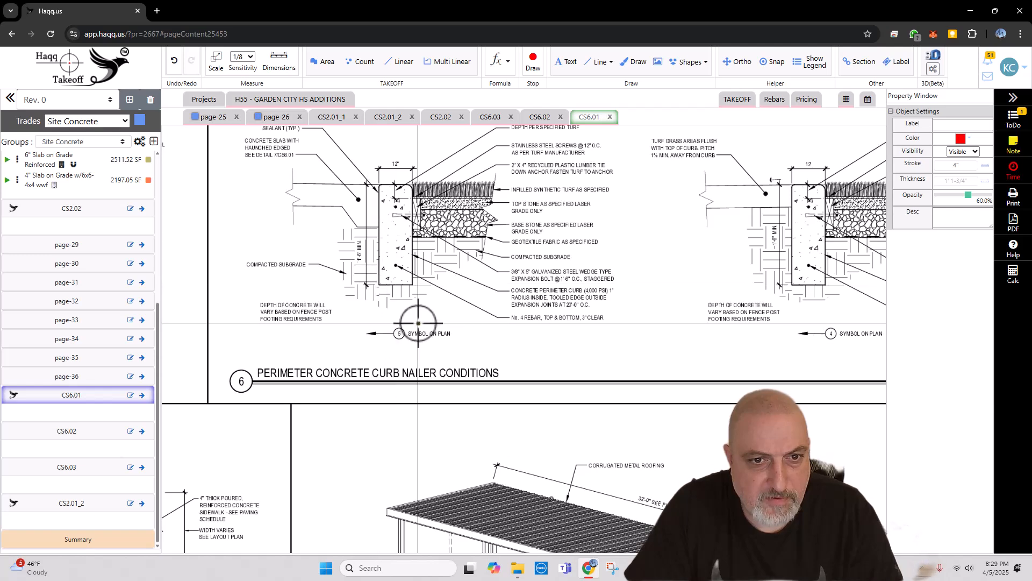
drag(662, 333, 556, 344)
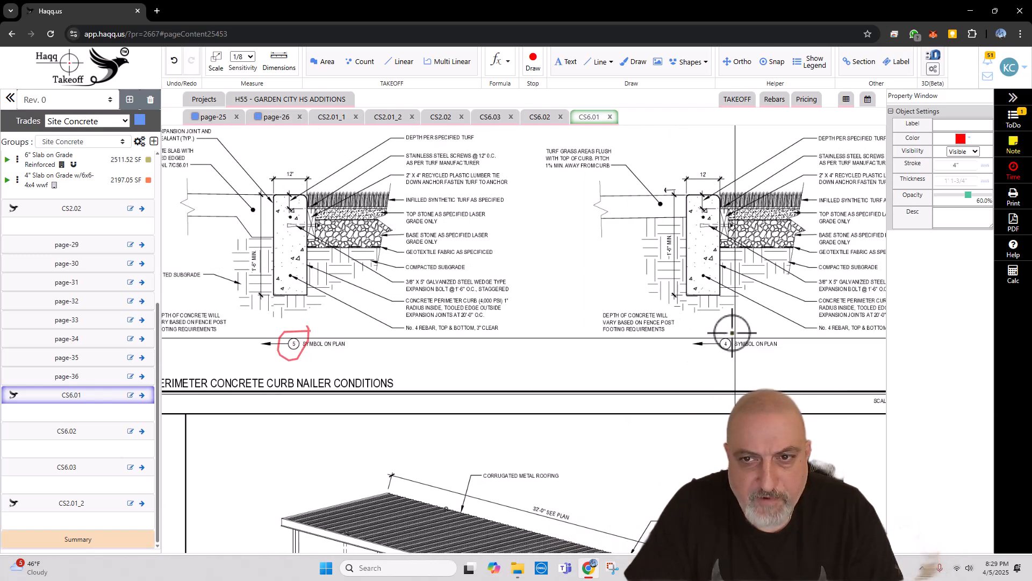
drag(732, 315, 738, 323)
Step: Mark the 12" curb widths and 1'-6" minimum depth in red freehand and underline the No. 4 rebar note on the perimeter curb detail
drag(710, 160, 706, 160)
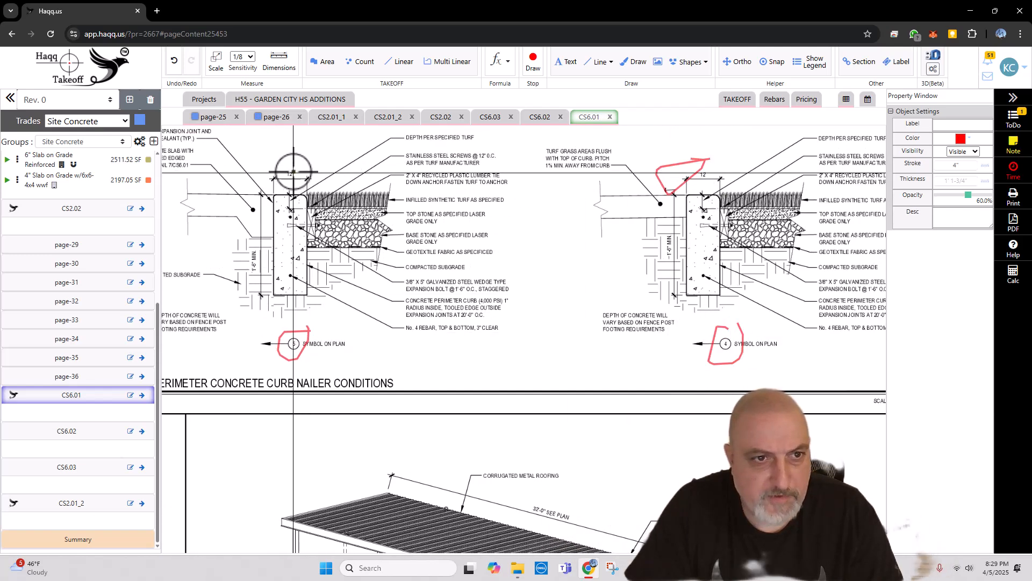
drag(292, 171, 291, 173)
mouse_move(262, 252)
mouse_down()
mouse_move(249, 243)
mouse_move(264, 248)
mouse_up()
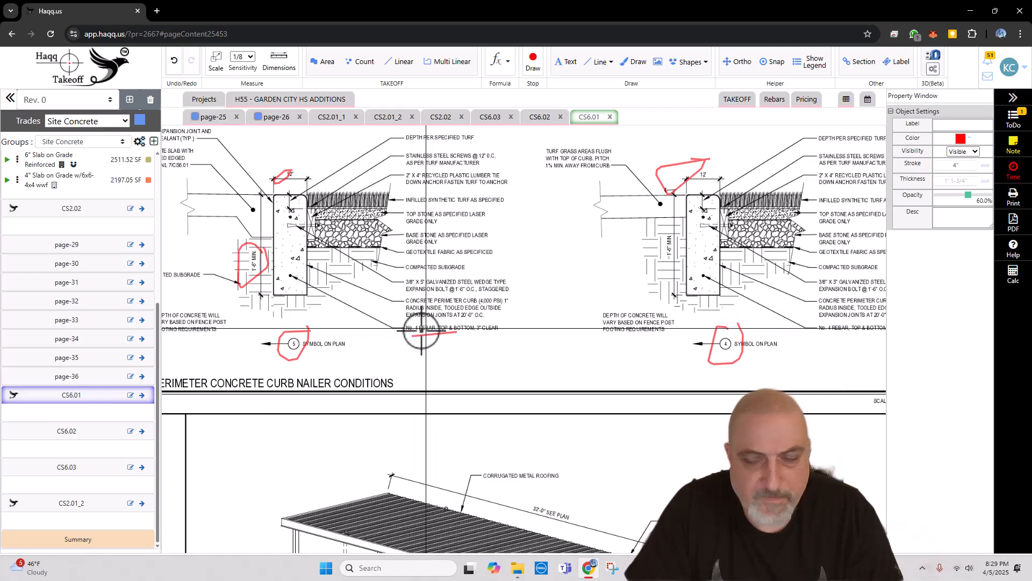
Step: Examine the curb, wall and concrete walk details on CS6.01 against their plan symbols, ending freehand drawing
scroll(421, 330, down, 3)
scroll(565, 406, up, 2)
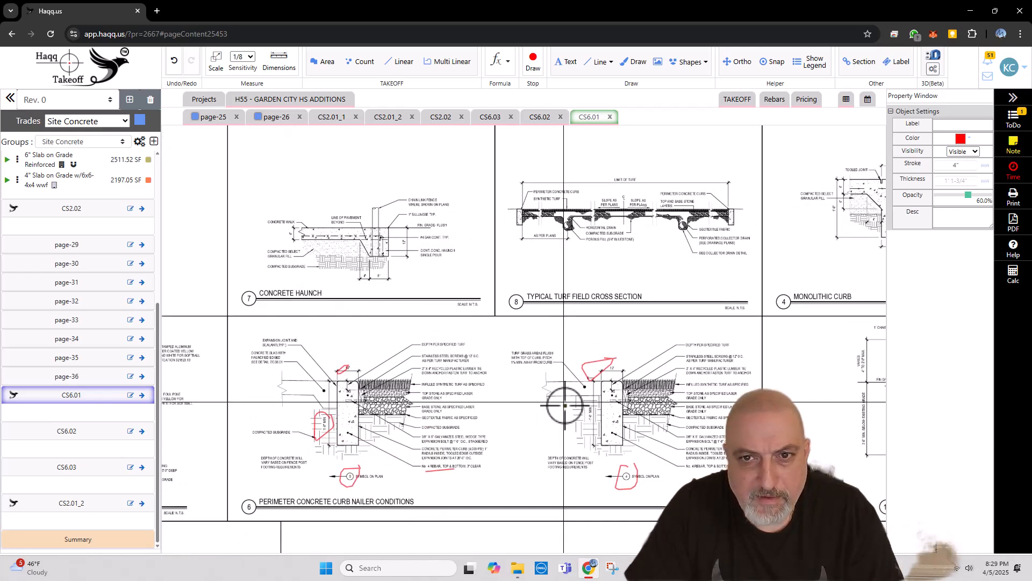
drag(565, 405, 452, 285)
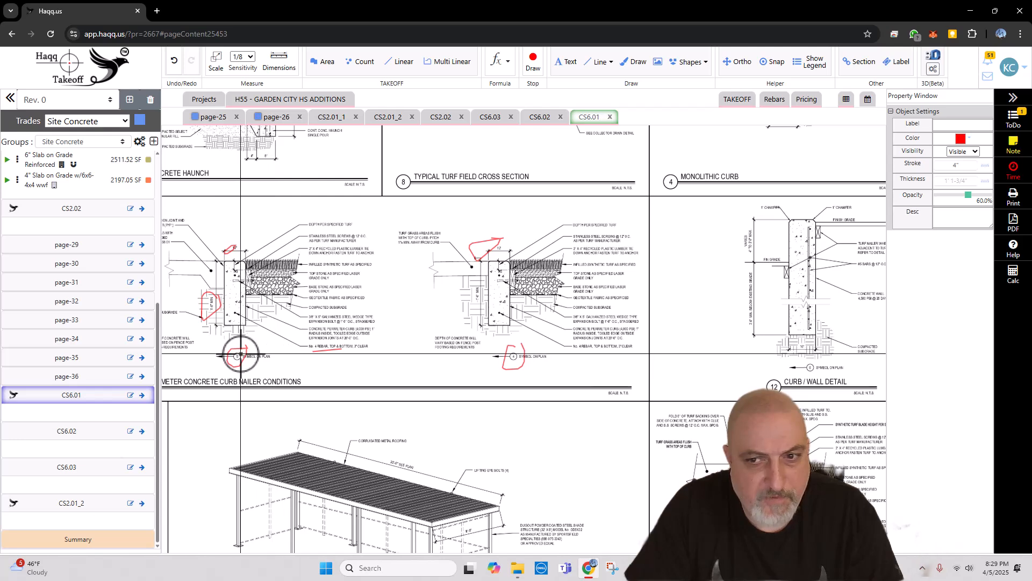
scroll(240, 356, down, 2)
scroll(636, 224, up, 3)
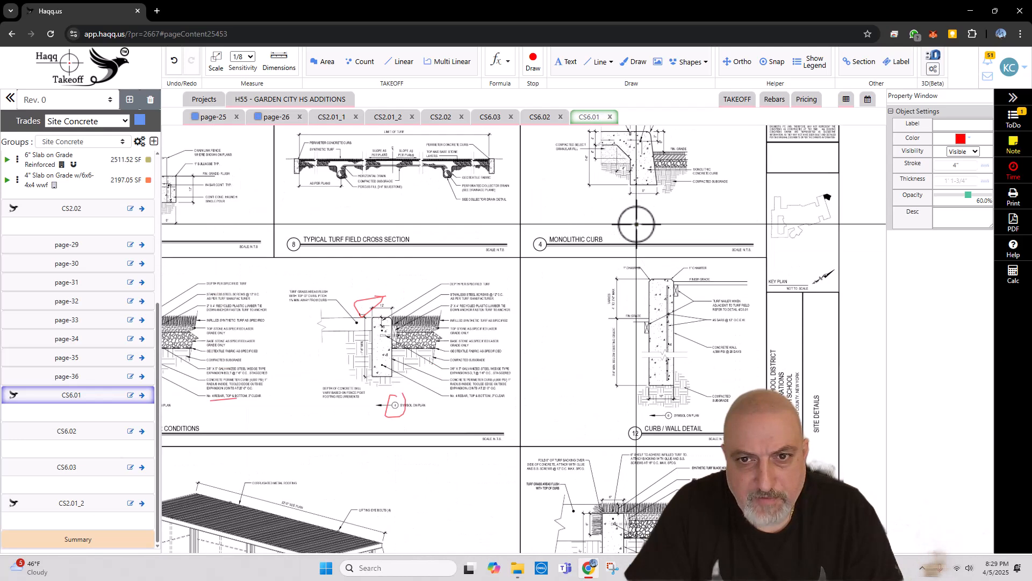
scroll(685, 234, down, 2)
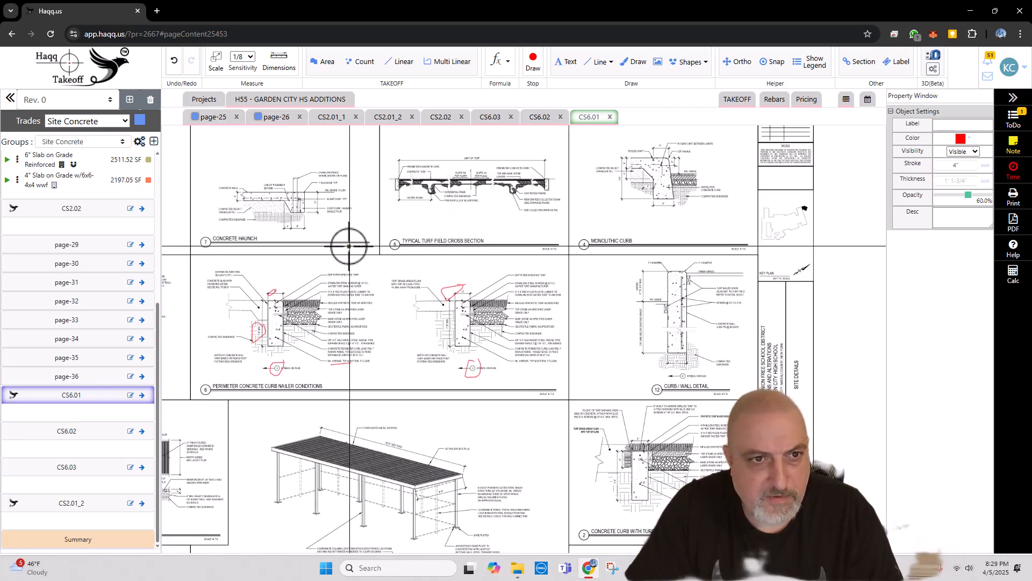
drag(535, 376, 532, 246)
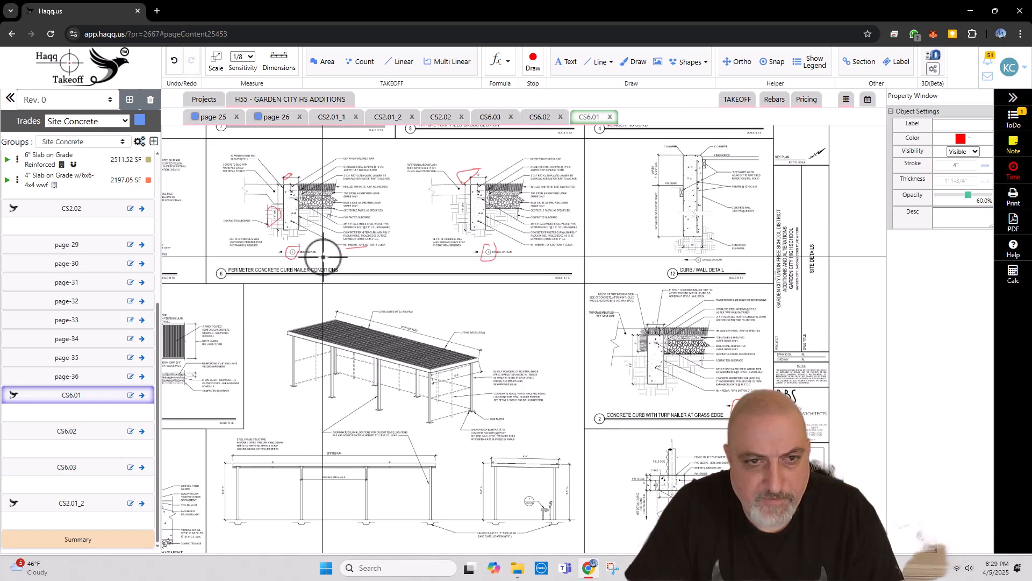
mouse_move(321, 362)
mouse_down()
mouse_move(425, 291)
mouse_move(542, 270)
mouse_move(539, 317)
mouse_up()
scroll(268, 339, up, 3)
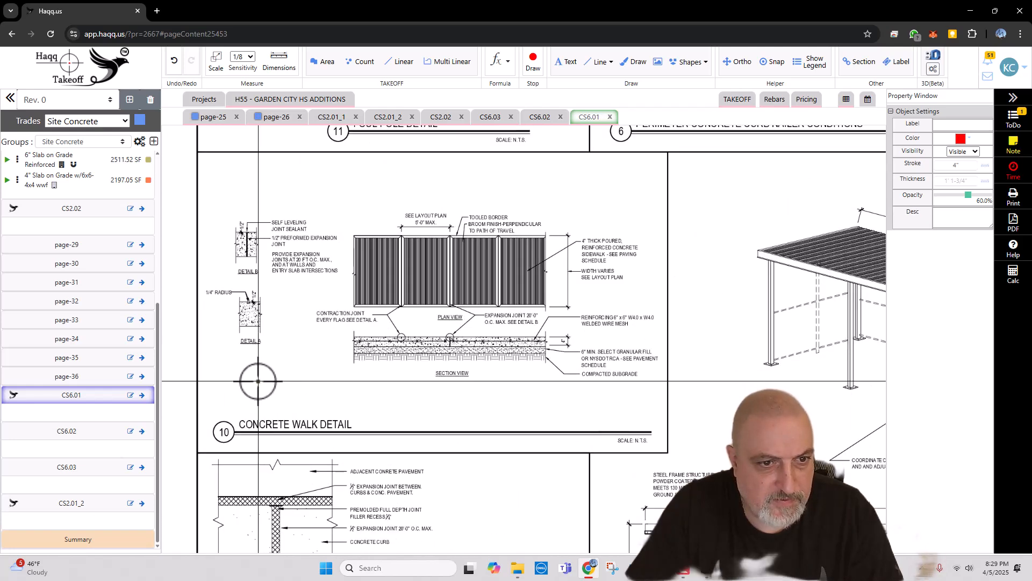
scroll(258, 381, down, 4)
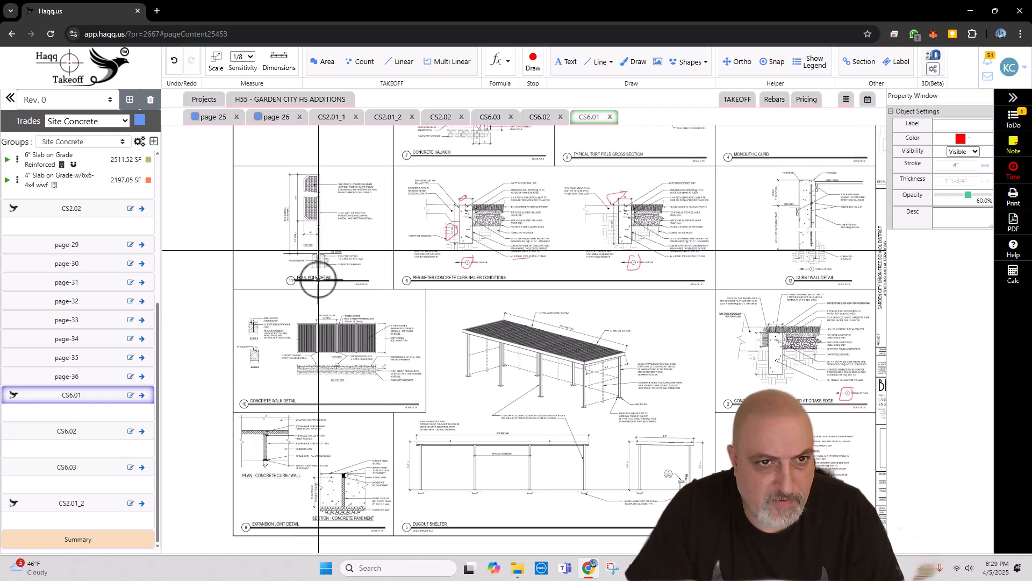
drag(289, 385, 251, 321)
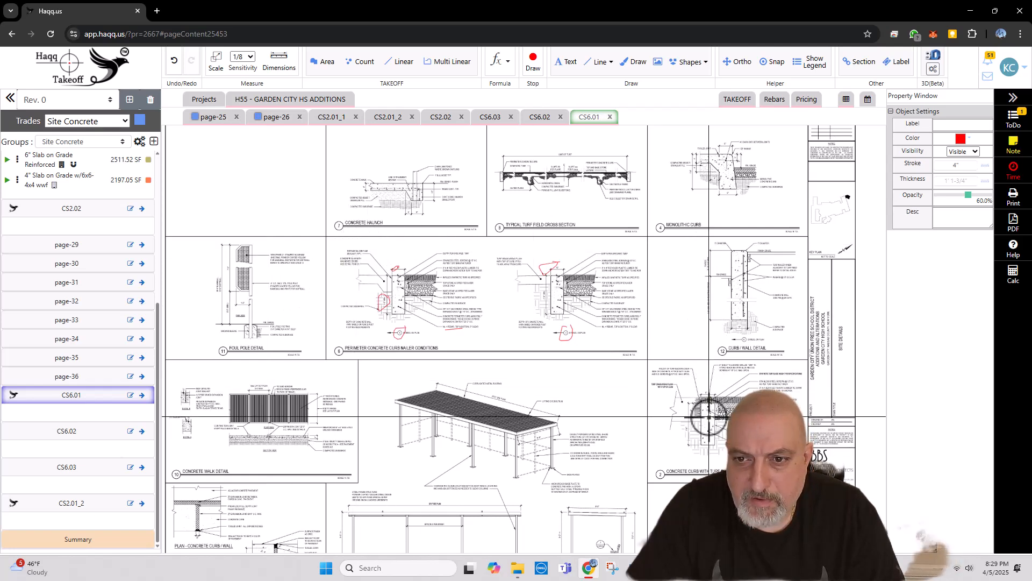
drag(710, 418, 705, 312)
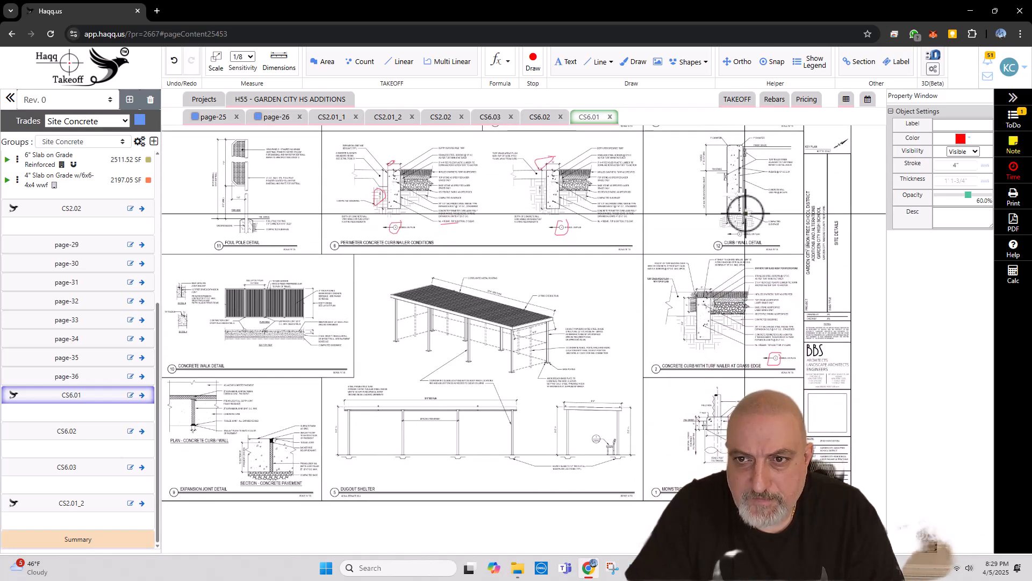
scroll(745, 213, up, 3)
scroll(734, 233, down, 3)
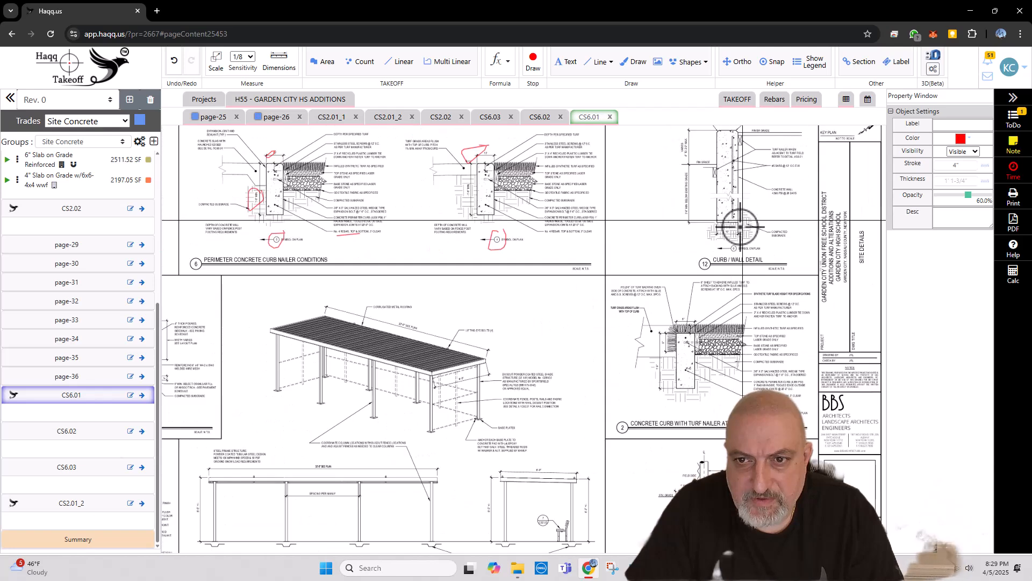
mouse_move(706, 407)
mouse_down()
mouse_move(732, 328)
mouse_move(754, 359)
mouse_up()
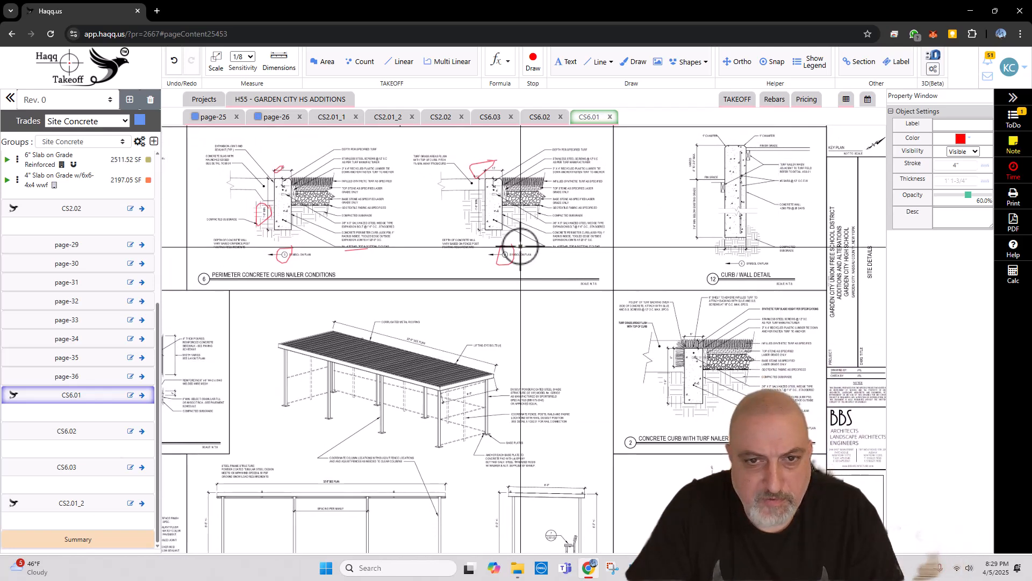
scroll(258, 215, up, 2)
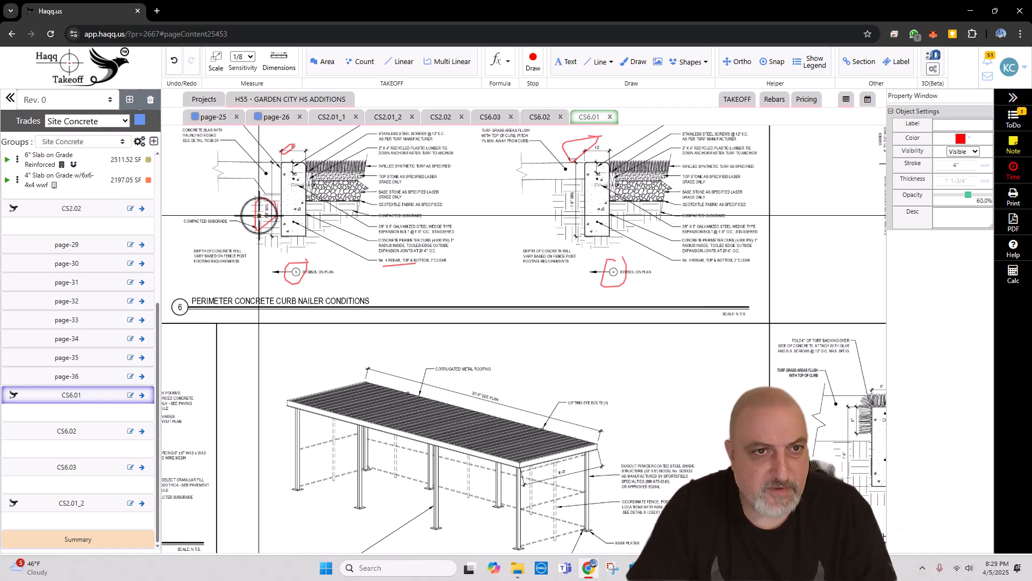
key(Escape)
drag(291, 224, 353, 275)
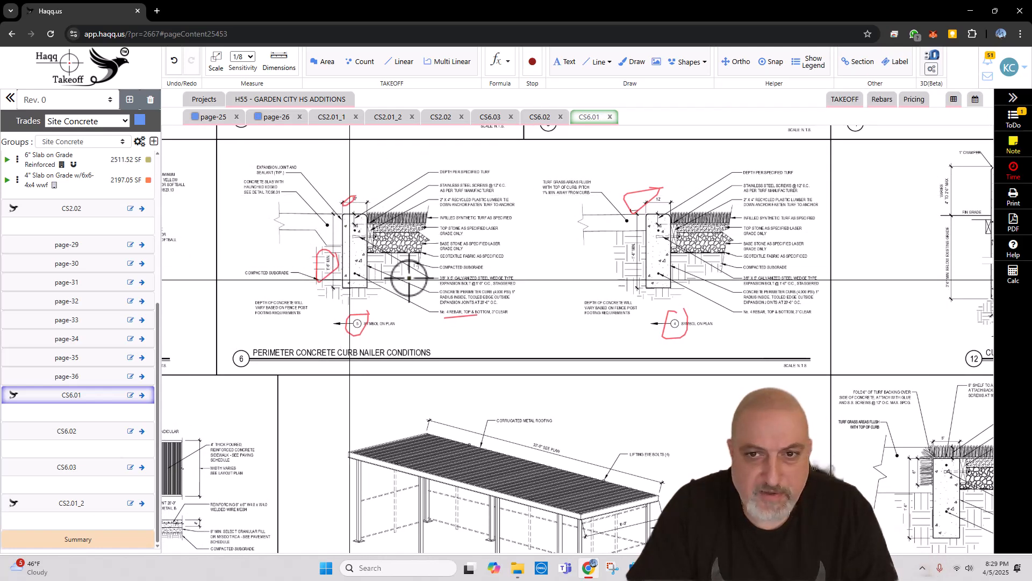
scroll(694, 264, up, 2)
scroll(690, 262, down, 3)
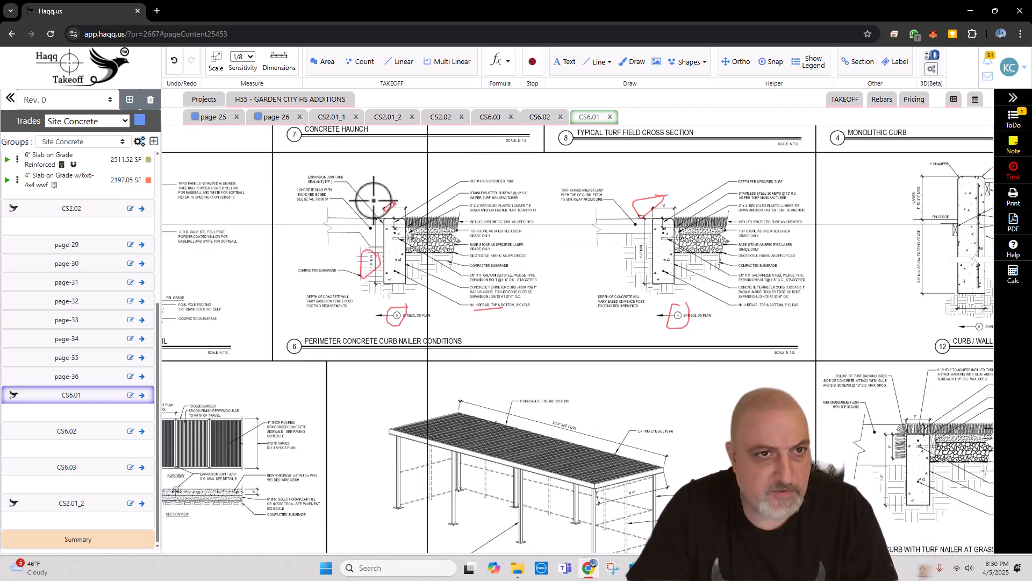
Step: Open the CS2.01_1 plan and examine the numbered curb symbols around the turf field's perimeter and along the bleacher slabs
click(333, 119)
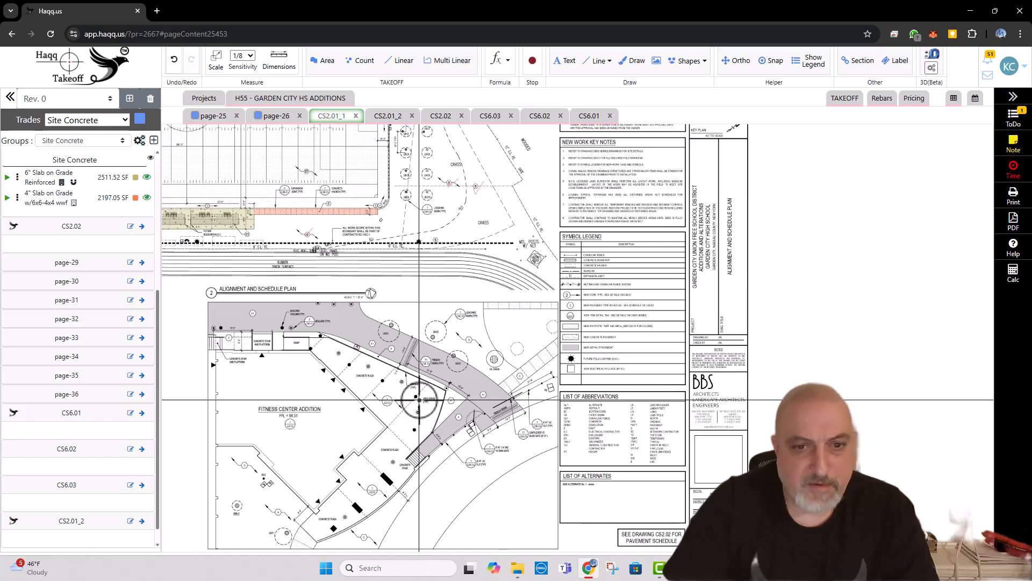
drag(422, 378, 759, 425)
scroll(425, 255, up, 5)
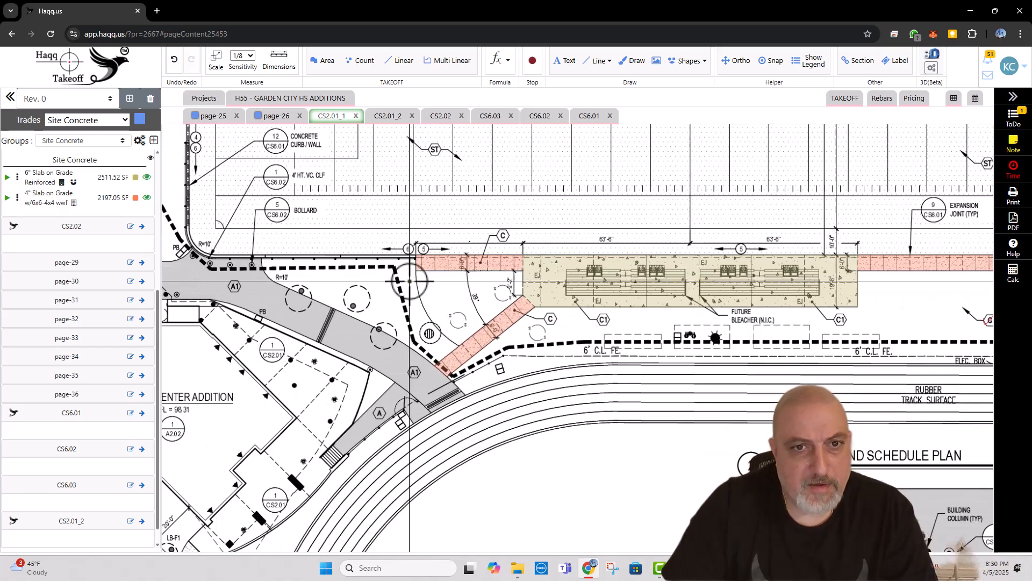
drag(409, 295, 390, 376)
drag(190, 253, 307, 361)
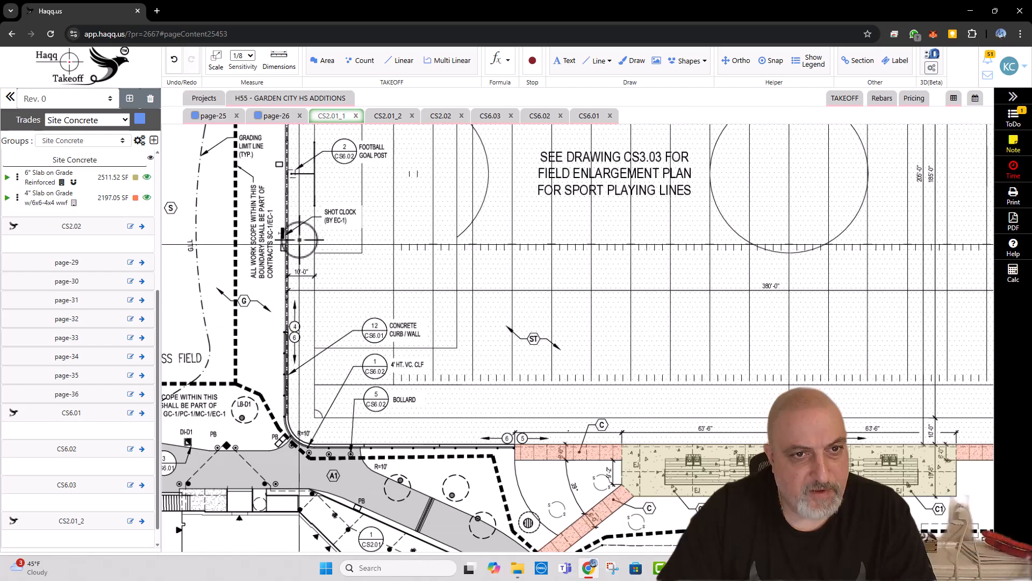
drag(323, 184, 319, 428)
drag(589, 203, 376, 211)
drag(592, 198, 437, 208)
drag(906, 303, 796, 238)
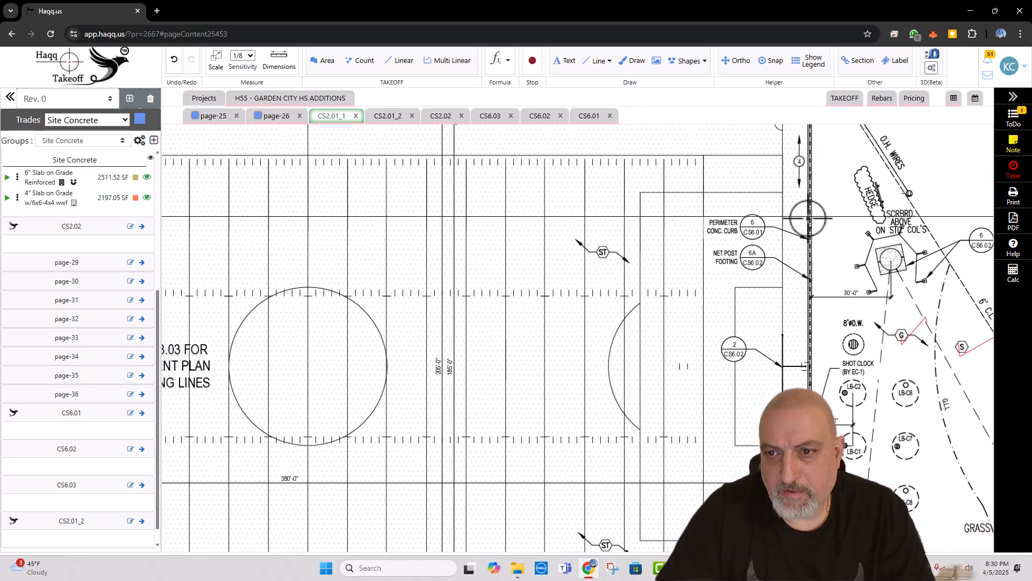
drag(793, 457, 790, 438)
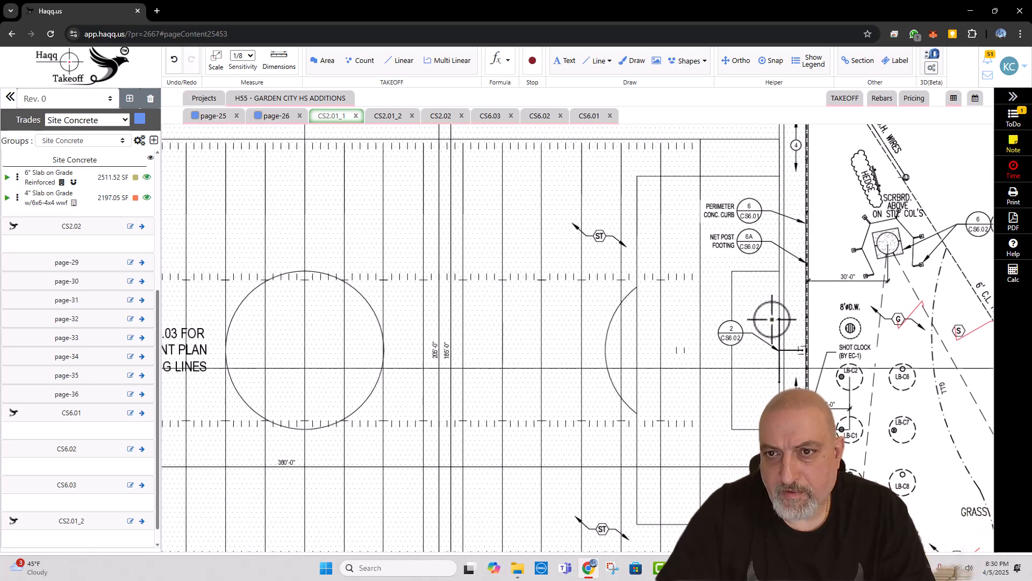
drag(790, 483, 793, 255)
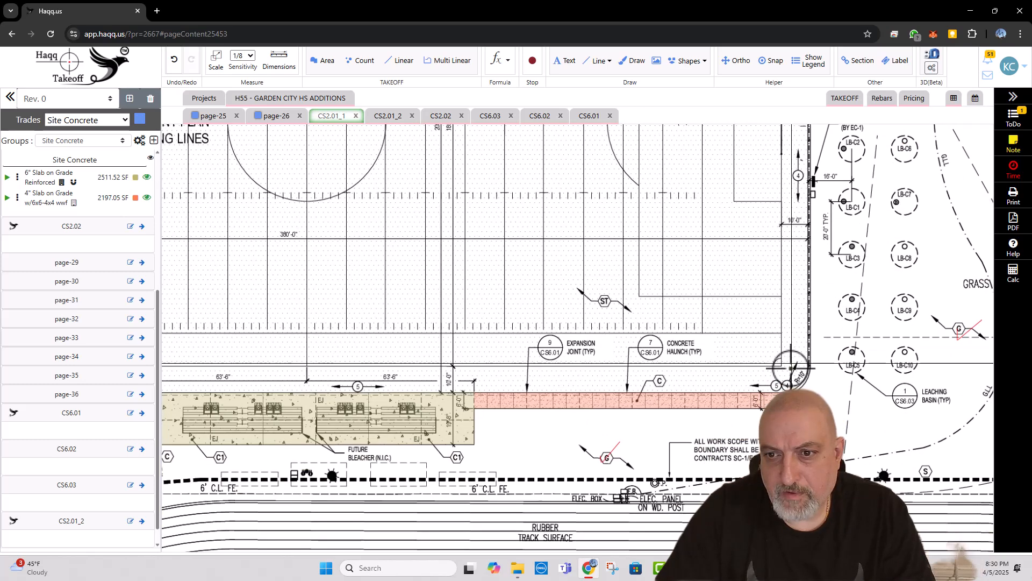
drag(513, 387, 772, 388)
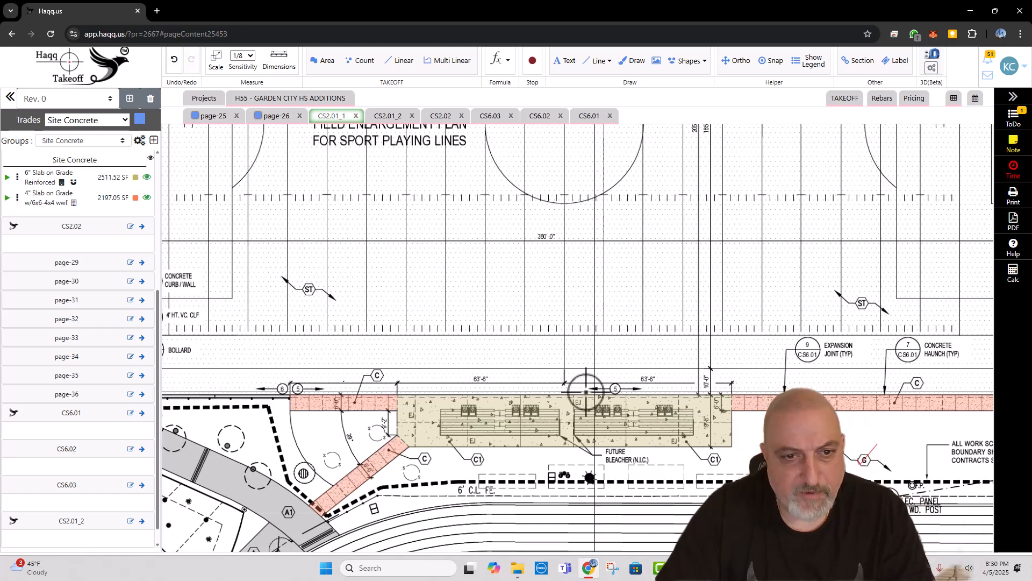
drag(571, 388, 719, 387)
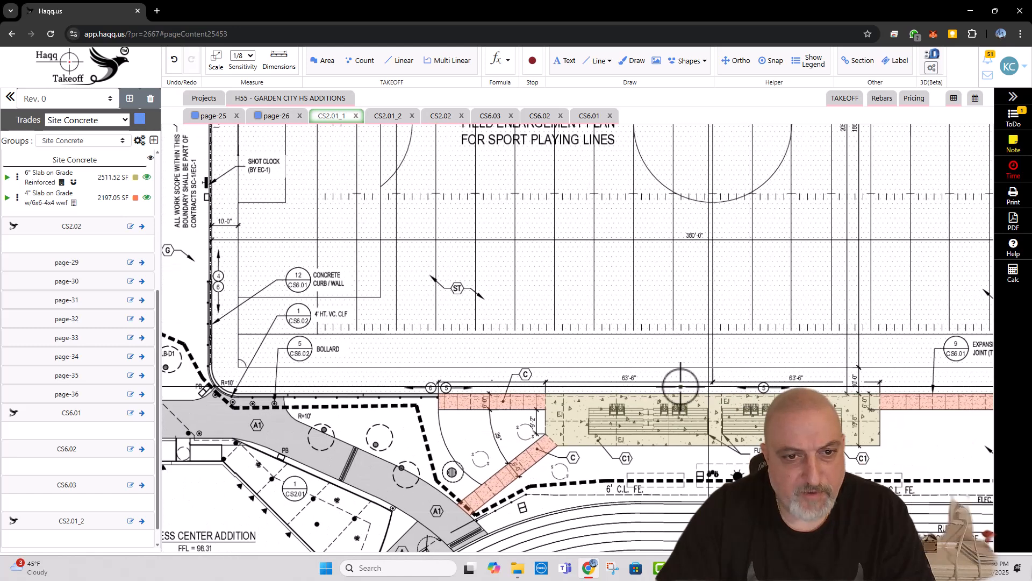
click(454, 63)
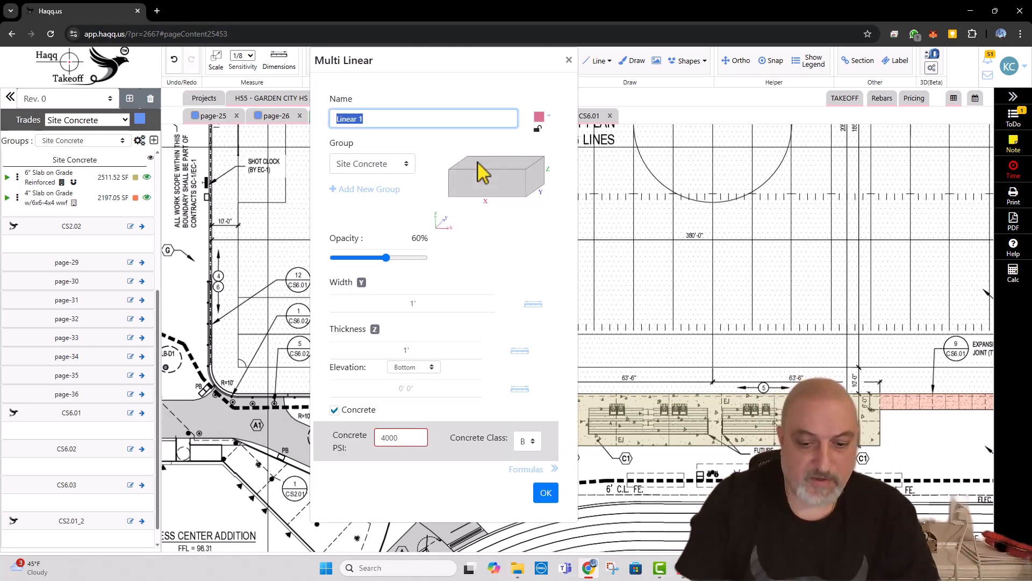
click(569, 60)
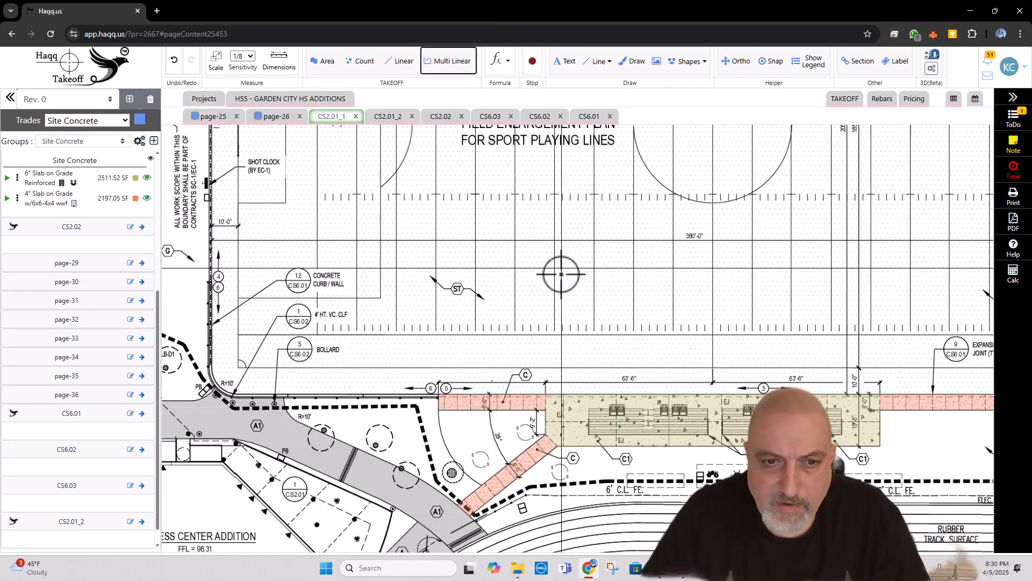
scroll(551, 252, down, 5)
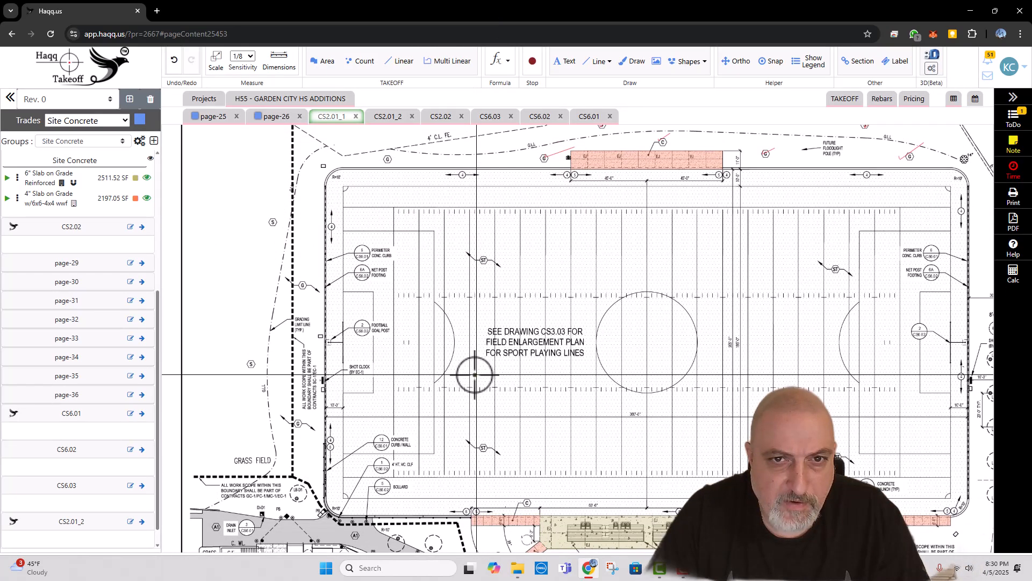
mouse_move(475, 375)
mouse_down()
mouse_move(415, 371)
mouse_move(419, 295)
mouse_up()
scroll(910, 307, up, 2)
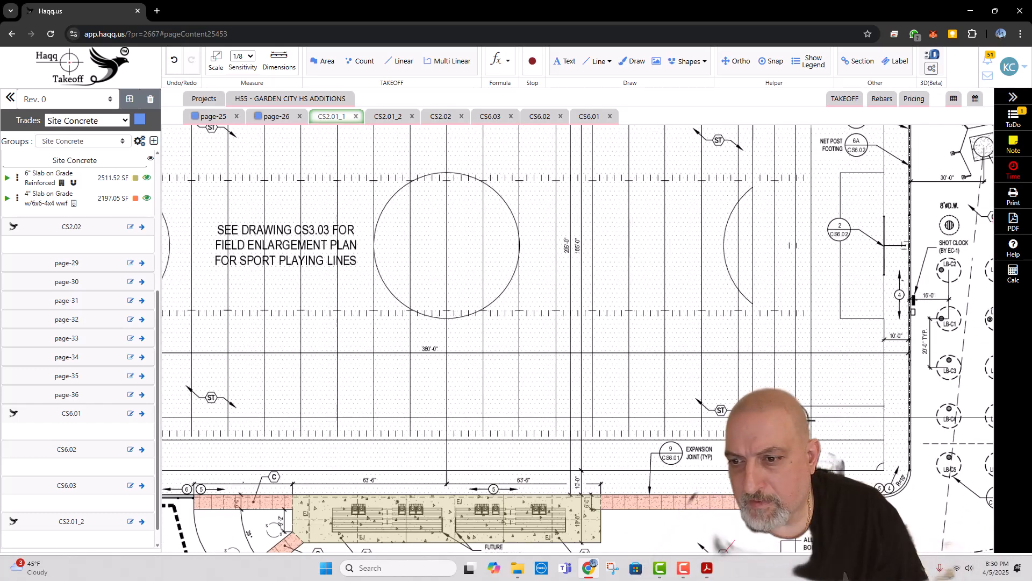
Step: Examine the turf field, running track and fitness center enlargement plan on CS2.01_1, and open sheet CS2.01_2
drag(792, 419, 872, 247)
scroll(855, 219, down, 2)
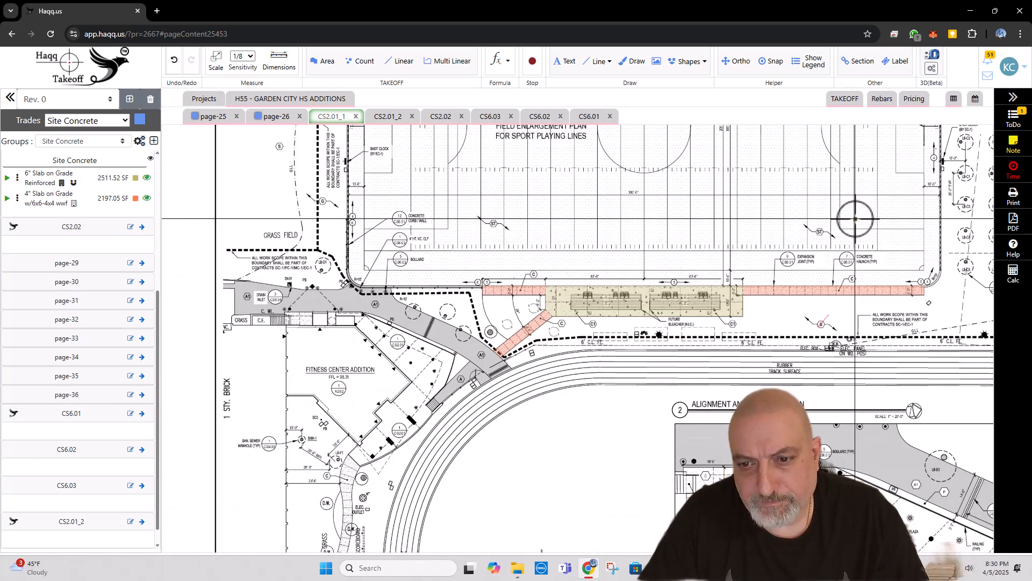
scroll(856, 219, down, 1)
drag(869, 339, 580, 161)
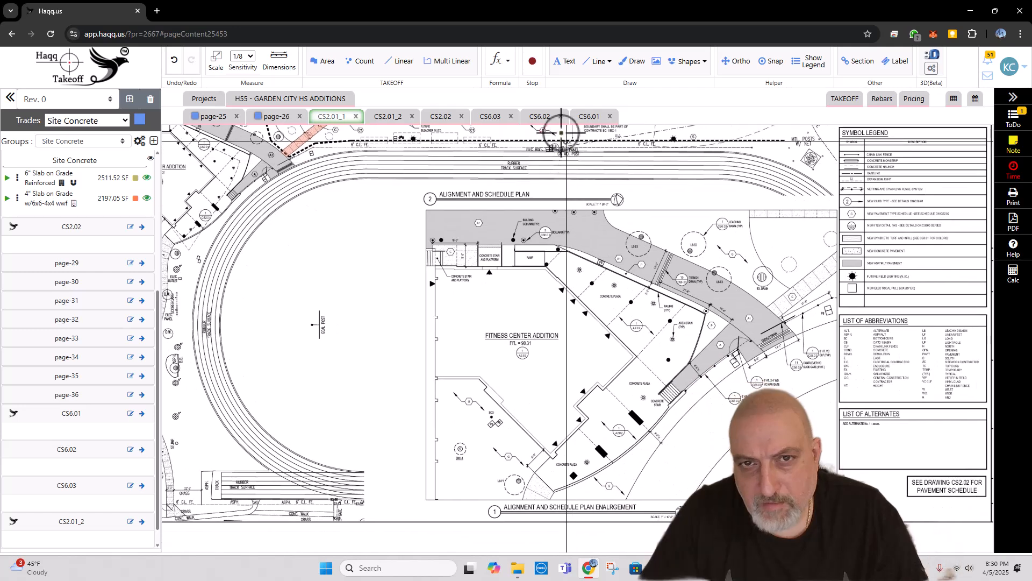
click(384, 119)
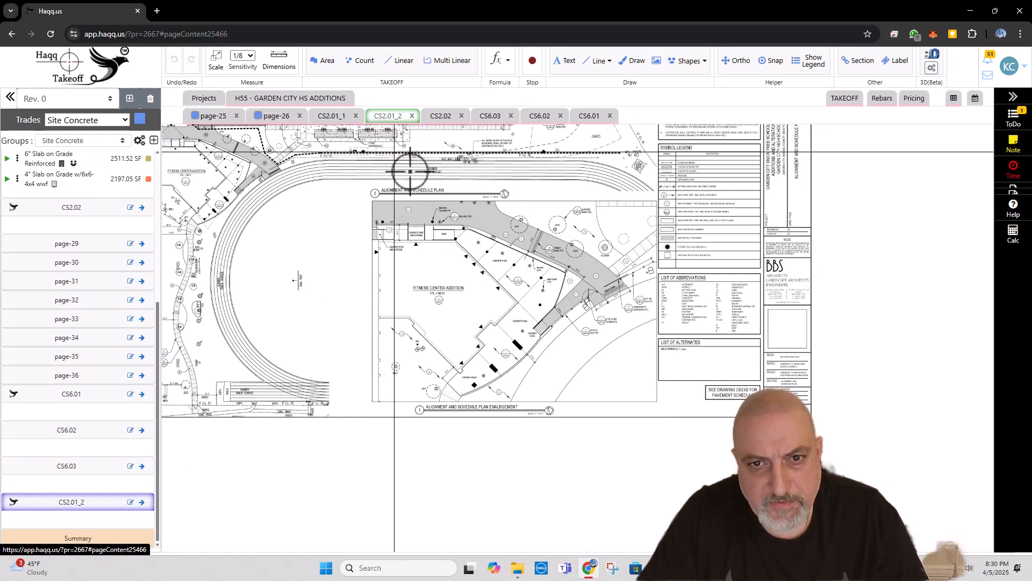
Step: Open CS2.02 and examine the baseball and softball field plans for curb symbols and concrete work
click(441, 118)
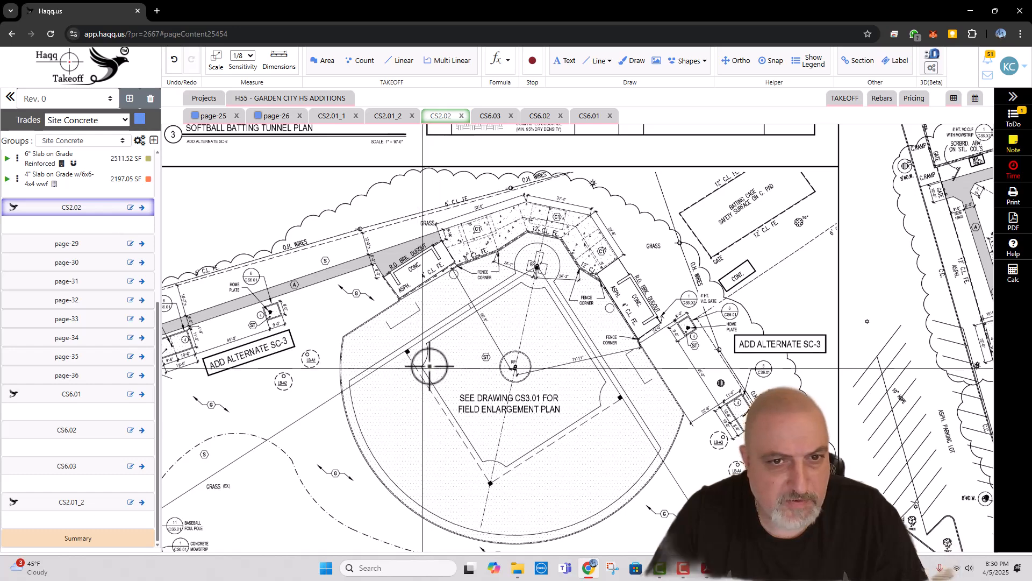
drag(377, 381, 455, 327)
scroll(445, 293, down, 1)
drag(595, 440, 530, 408)
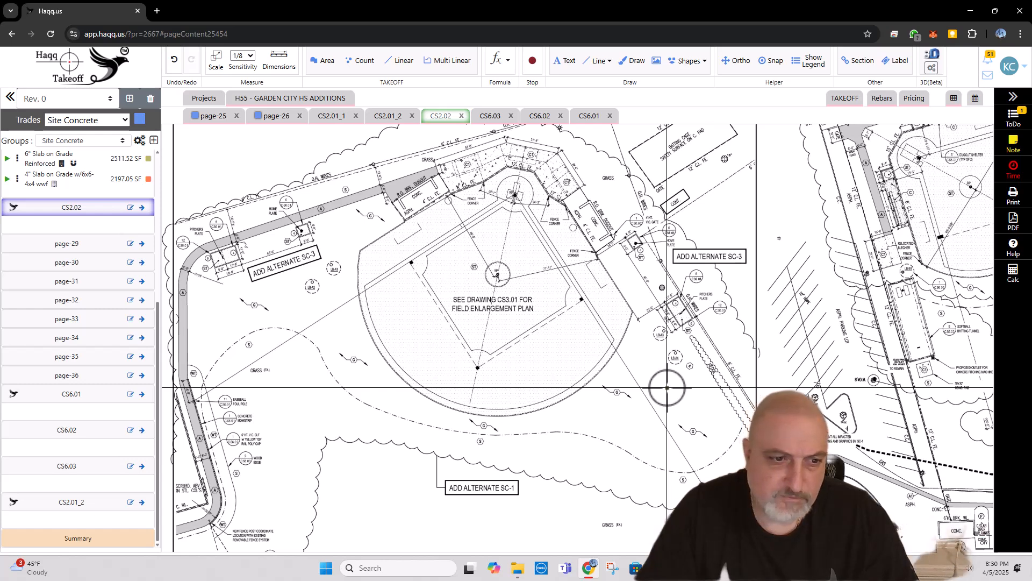
drag(659, 390, 412, 401)
scroll(515, 387, down, 1)
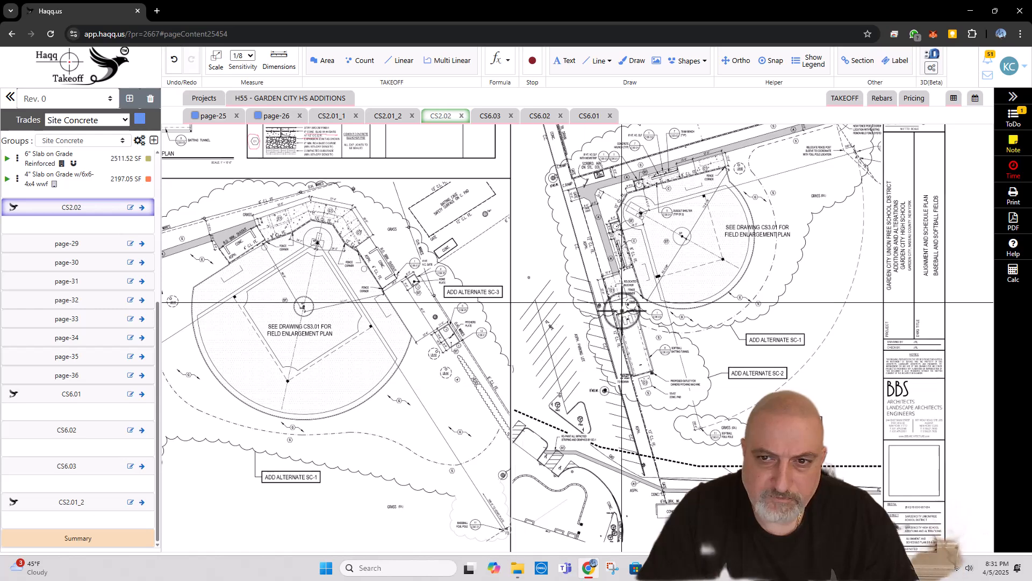
scroll(559, 307, up, 1)
scroll(654, 307, up, 1)
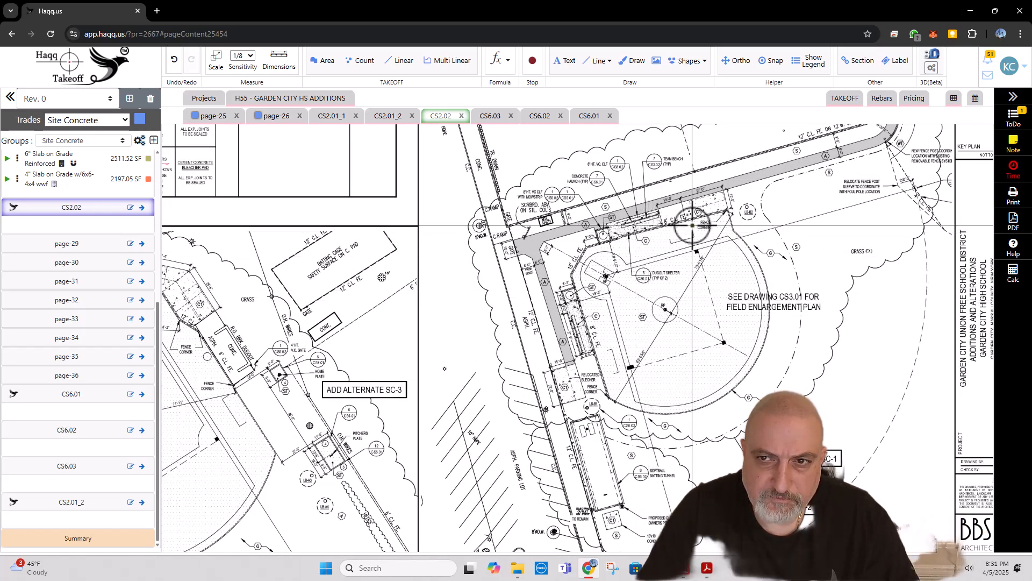
scroll(676, 318, down, 2)
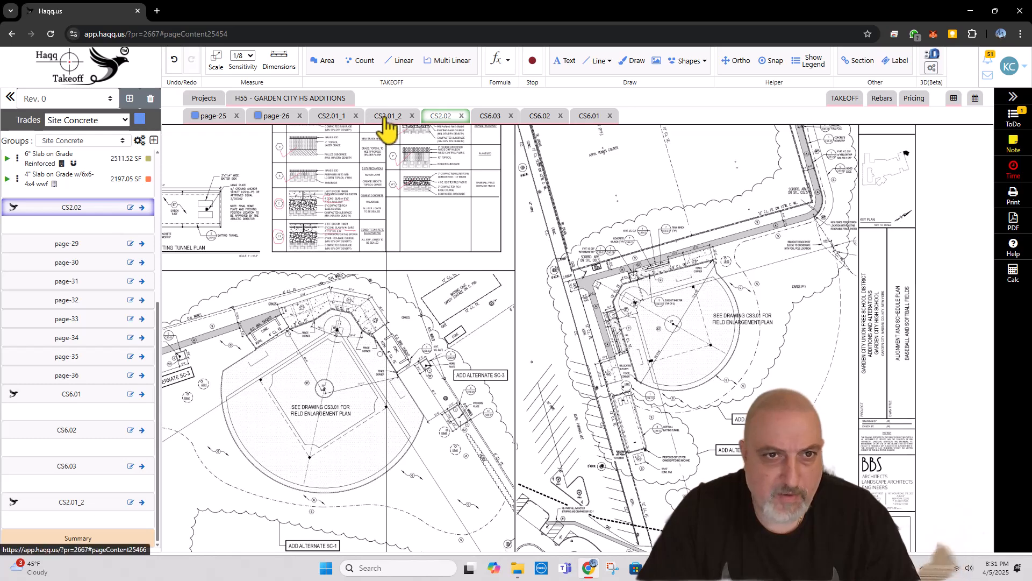
Step: Review the turf field perimeter on CS2.01_1 and recheck the Perimeter Concrete Curb Nailer Conditions detail on CS6.01
click(335, 119)
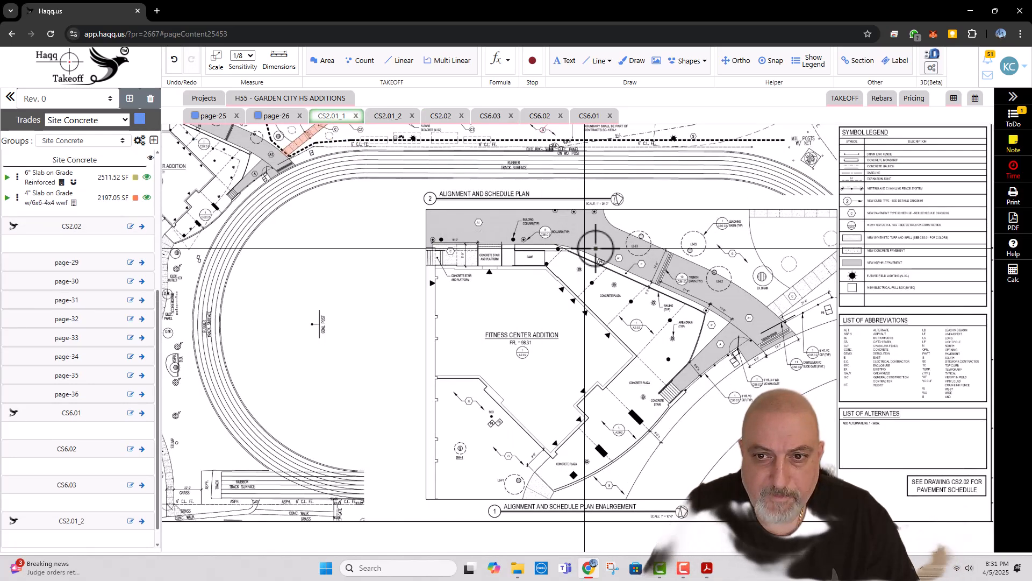
scroll(595, 248, up, 2)
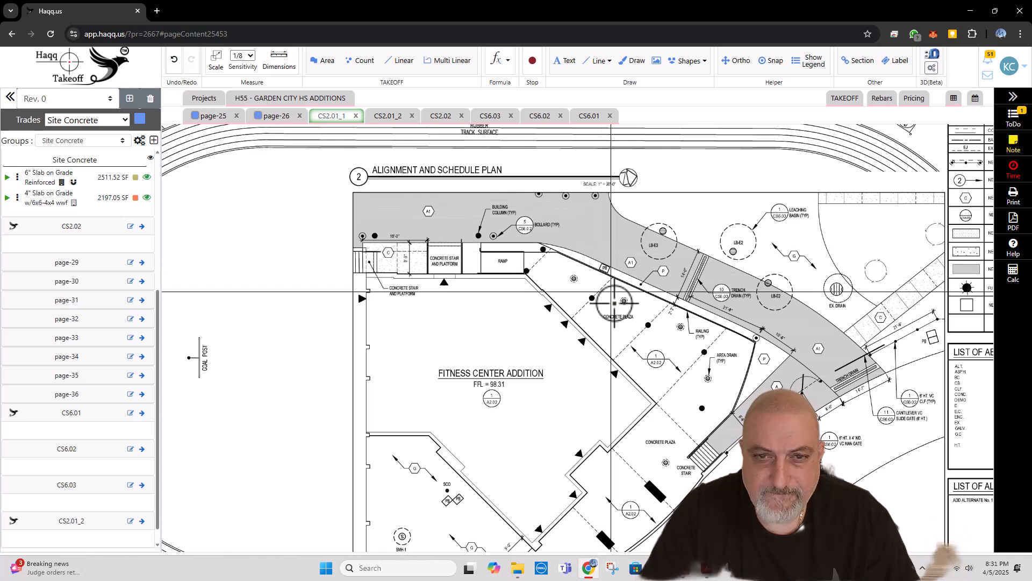
scroll(465, 269, down, 3)
scroll(481, 308, up, 3)
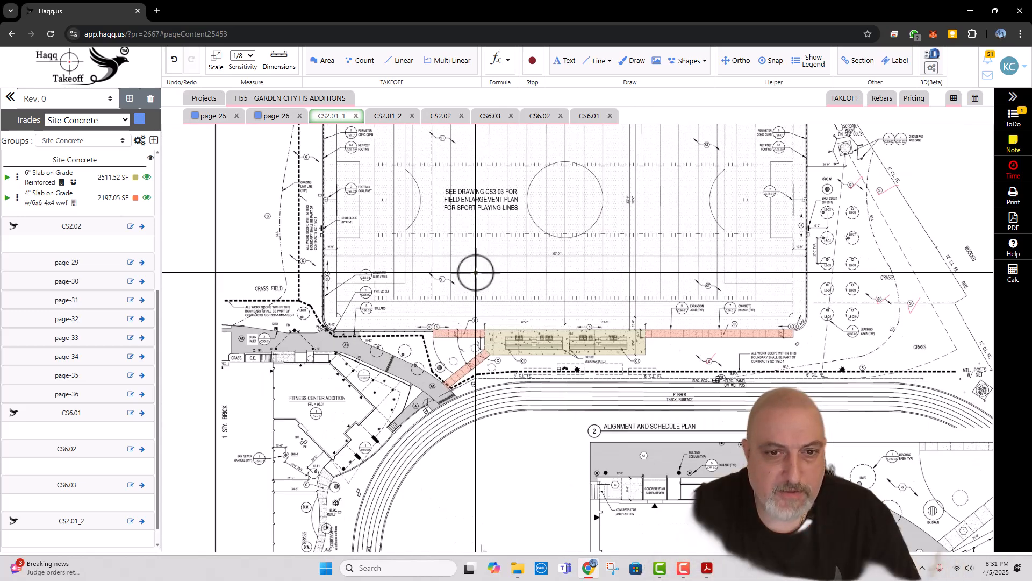
click(433, 61)
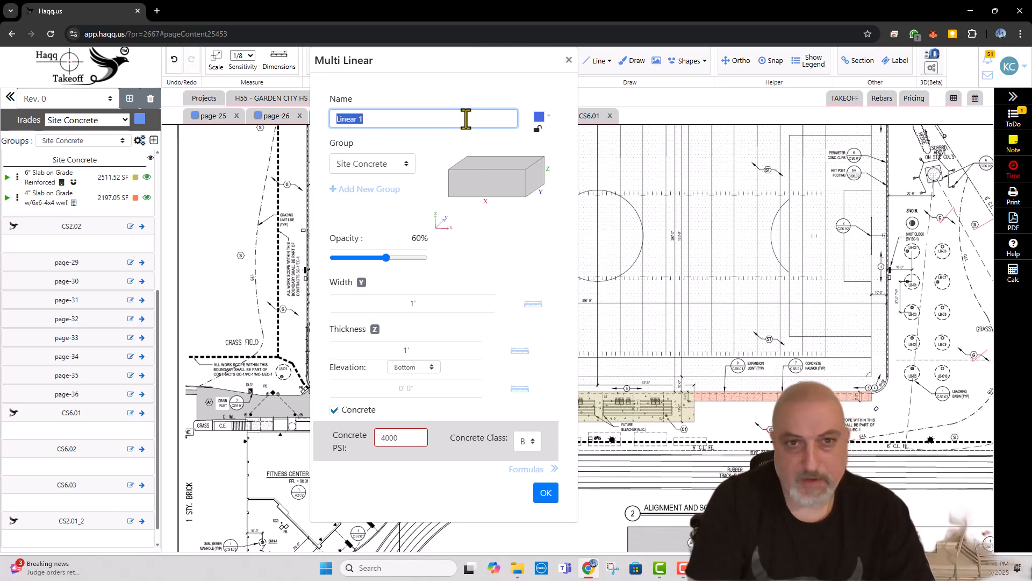
click(568, 60)
click(591, 117)
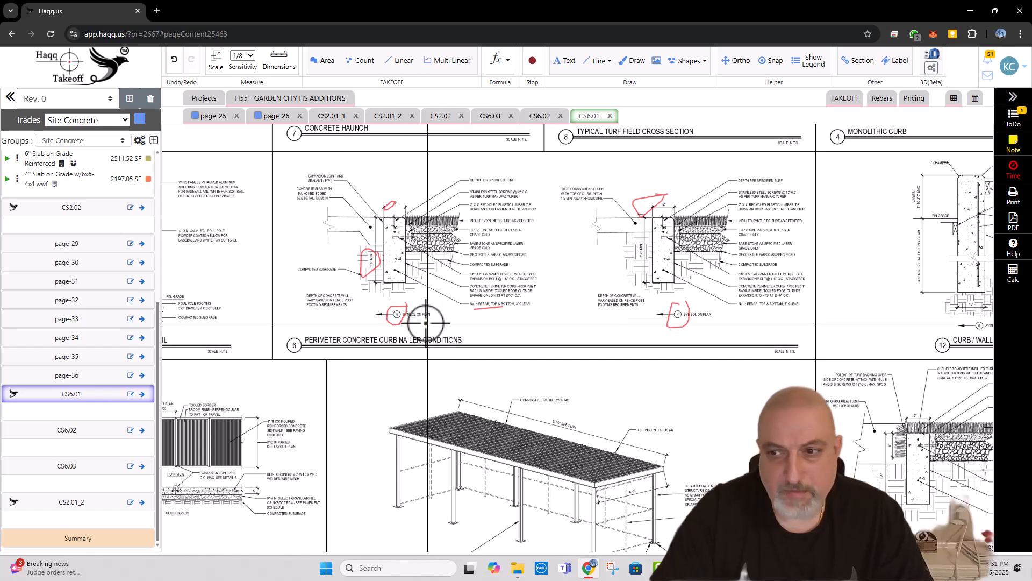
scroll(415, 323, down, 2)
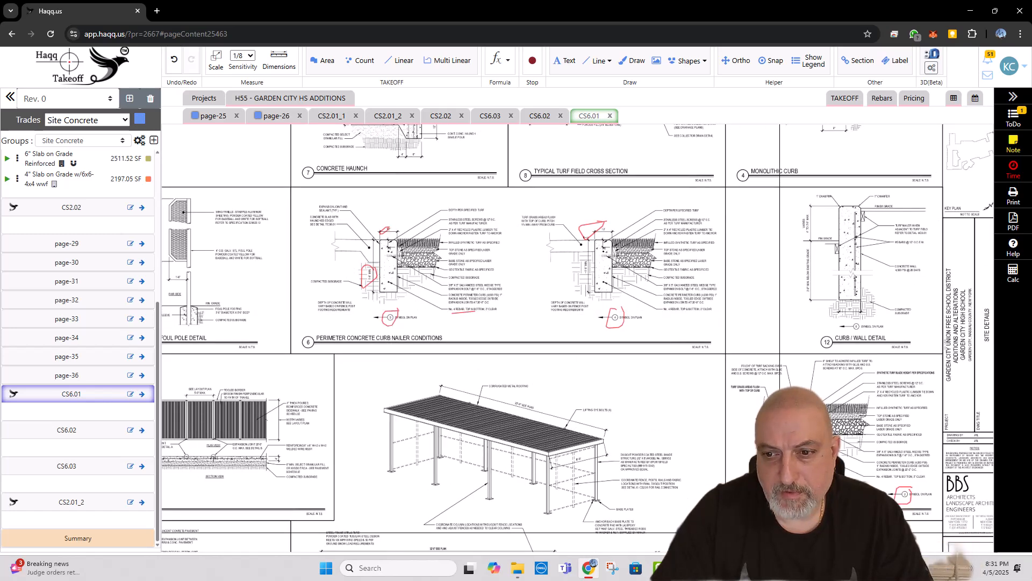
scroll(849, 513, up, 1)
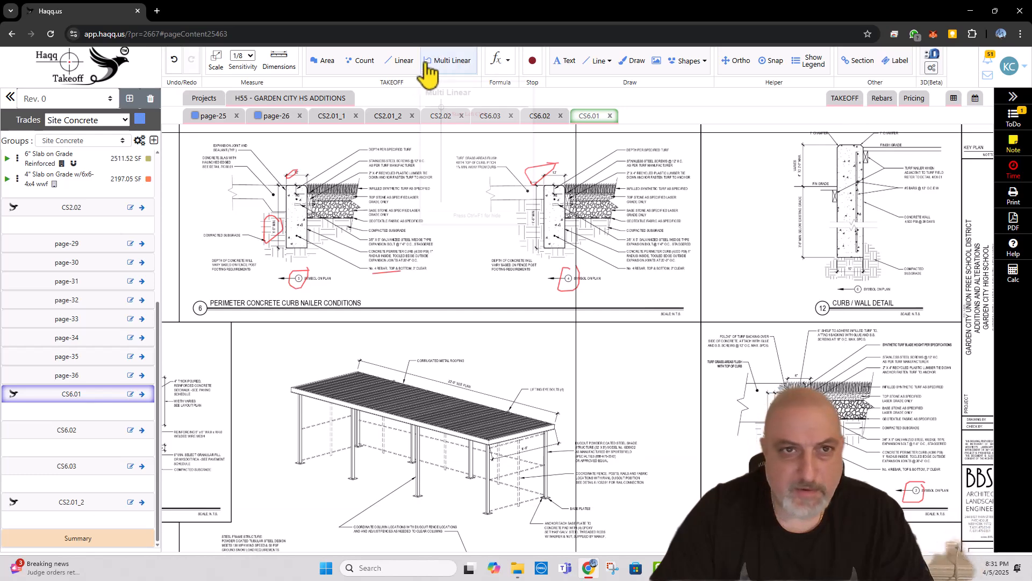
Step: On CS2.01_1, create a crimson Multi Linear takeoff named Curb Nailer, 1' wide and 1'-6" thick, with Top elevation
click(330, 117)
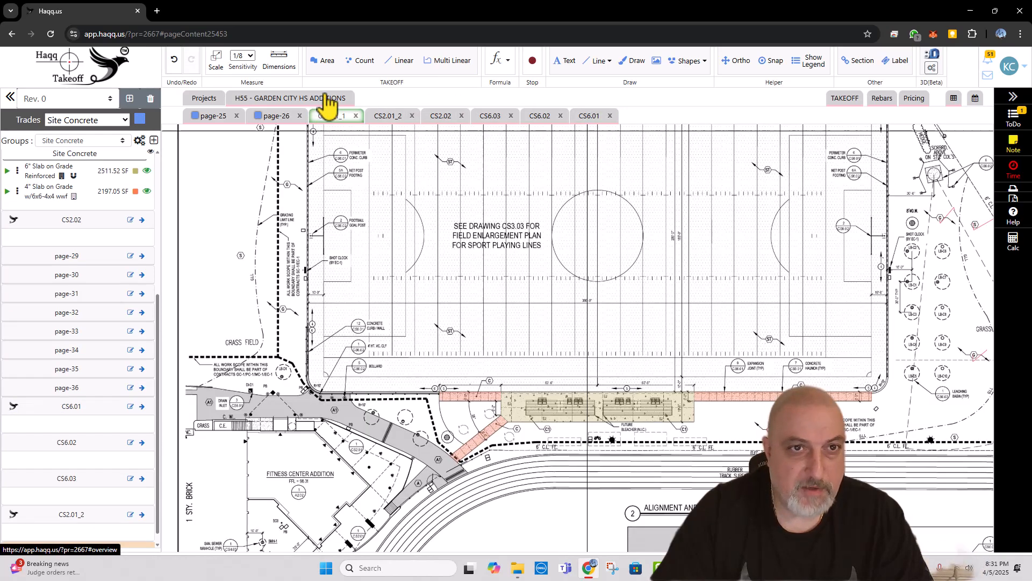
click(444, 61)
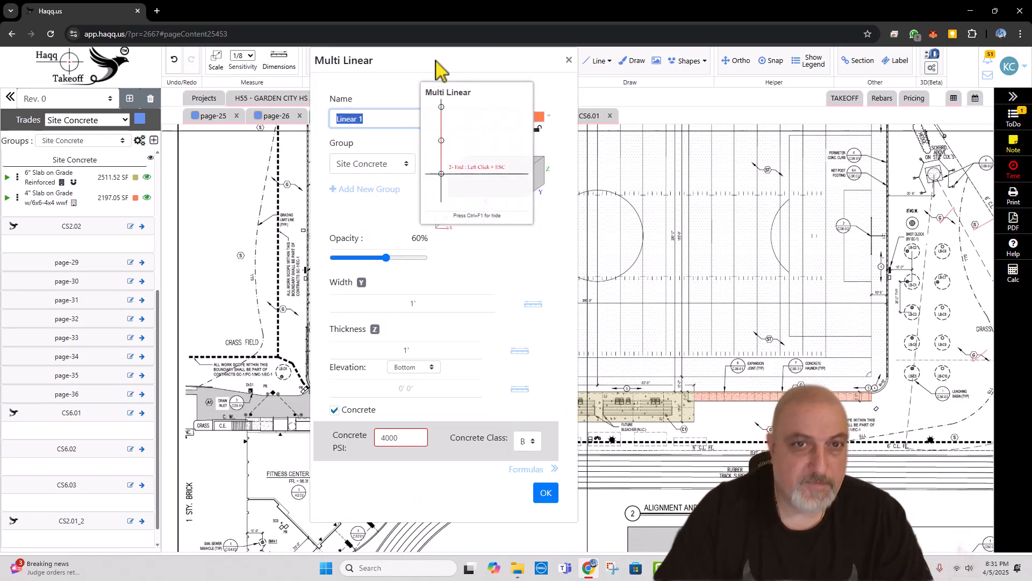
click(542, 116)
click(567, 132)
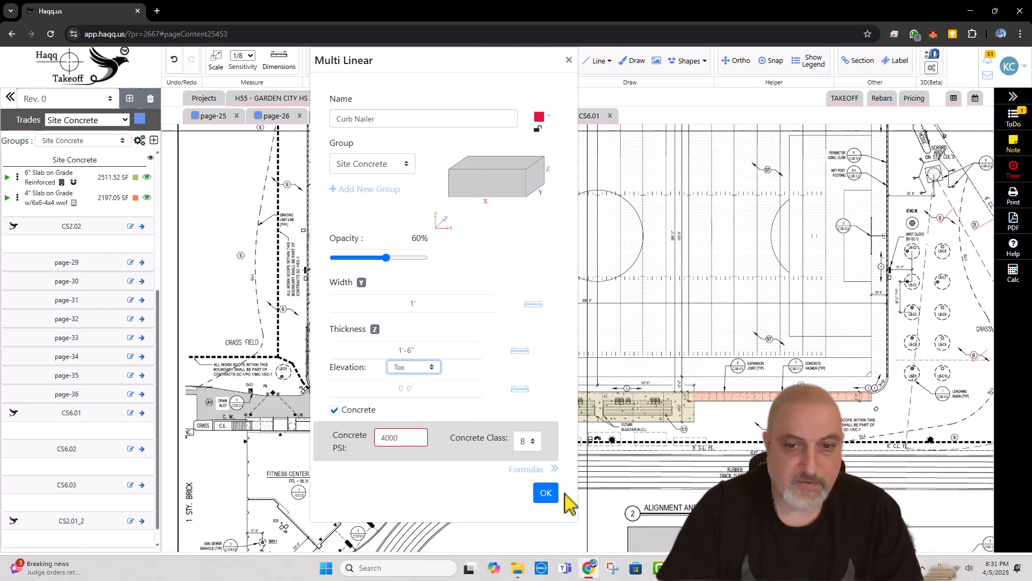
click(545, 493)
Step: Trace the Curb Nailer from the 6/5 symbol along the field's lower edge, past the bleacher slab, to the 5/4 symbol
scroll(466, 396, up, 3)
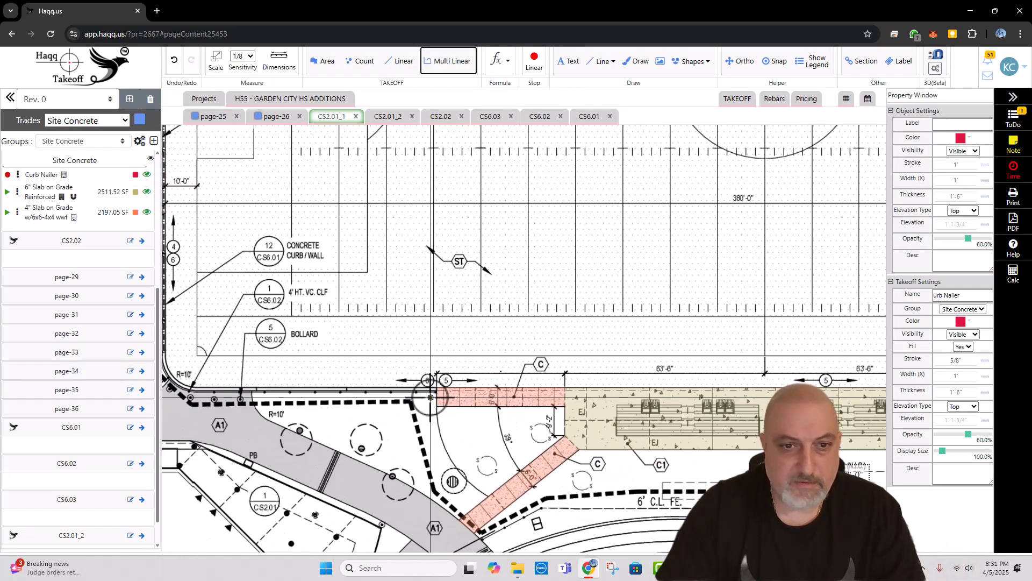
drag(335, 395, 359, 397)
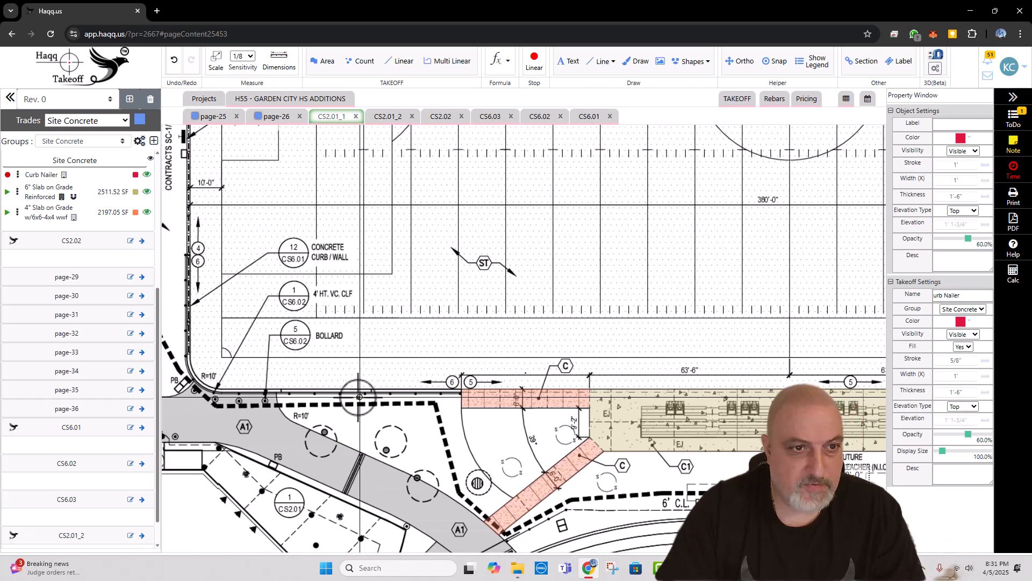
scroll(461, 392, up, 3)
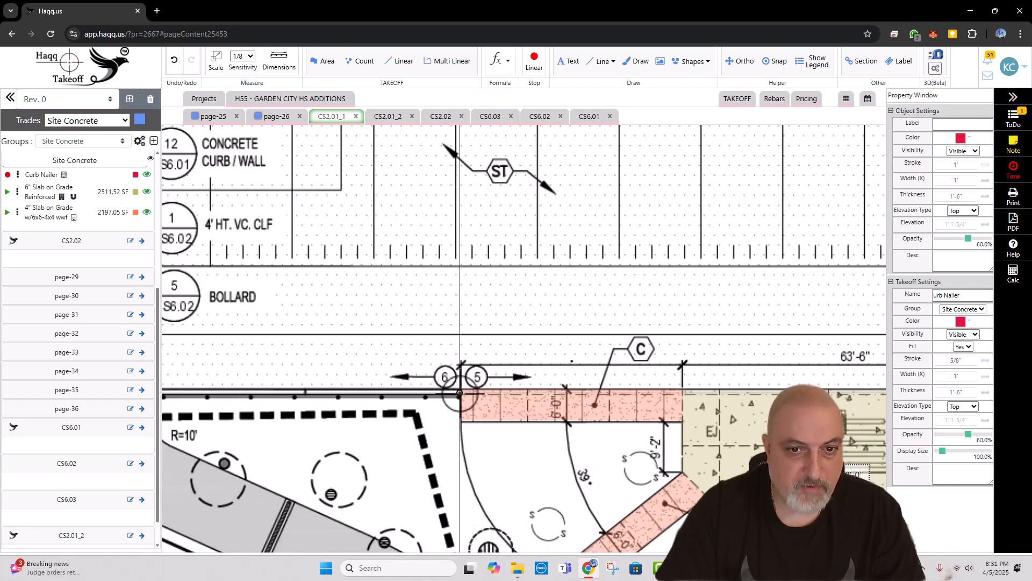
click(460, 393)
drag(638, 393, 342, 365)
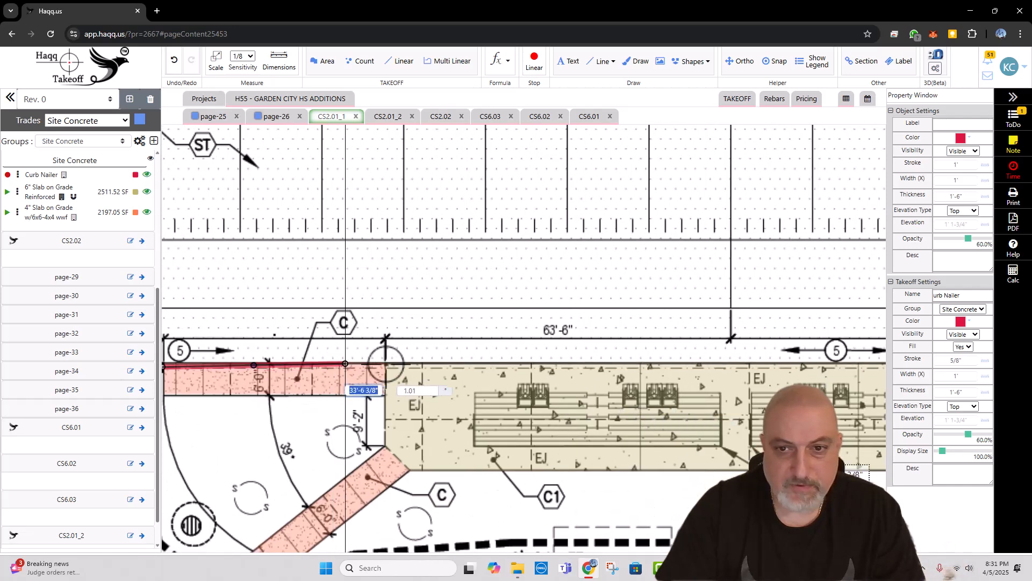
drag(689, 363, 312, 348)
drag(747, 355, 416, 342)
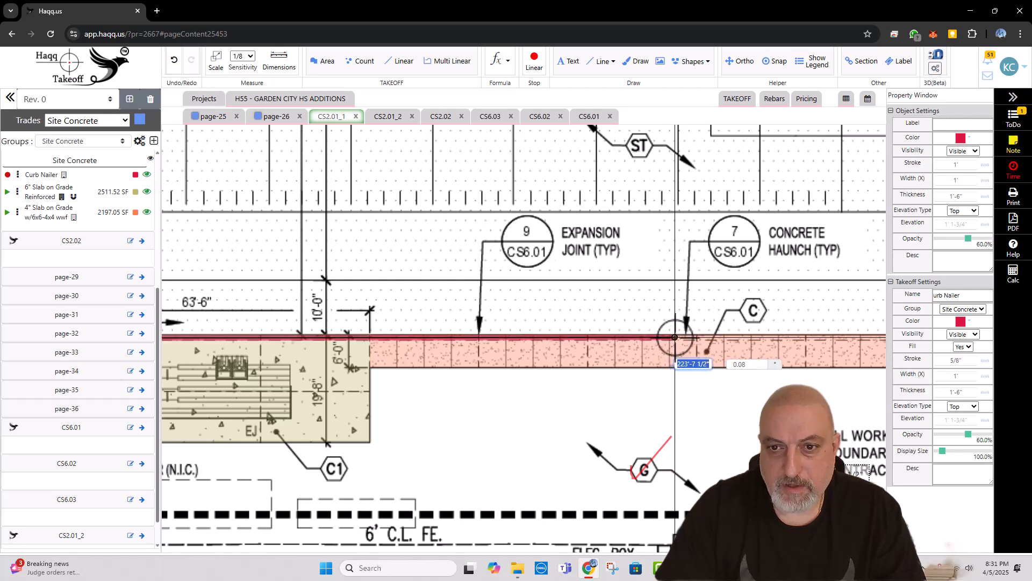
click(675, 338)
drag(818, 339, 479, 327)
scroll(476, 327, down, 3)
scroll(605, 327, up, 4)
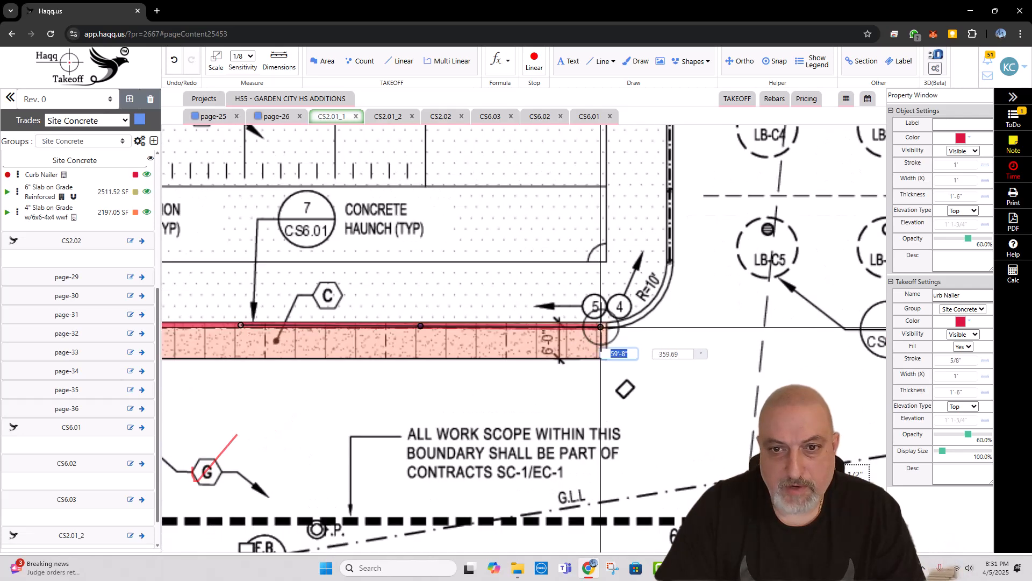
click(605, 326)
Step: Continue the Curb Nailer around the field's lower-right R=10' corner and up the right side to the upper-right corner
click(651, 307)
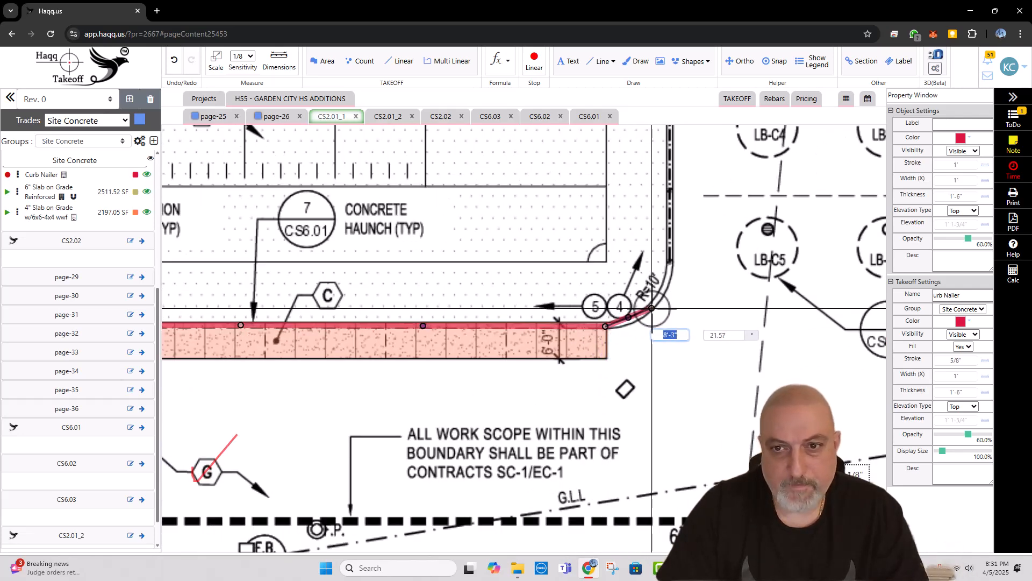
click(670, 261)
scroll(666, 357, down, 3)
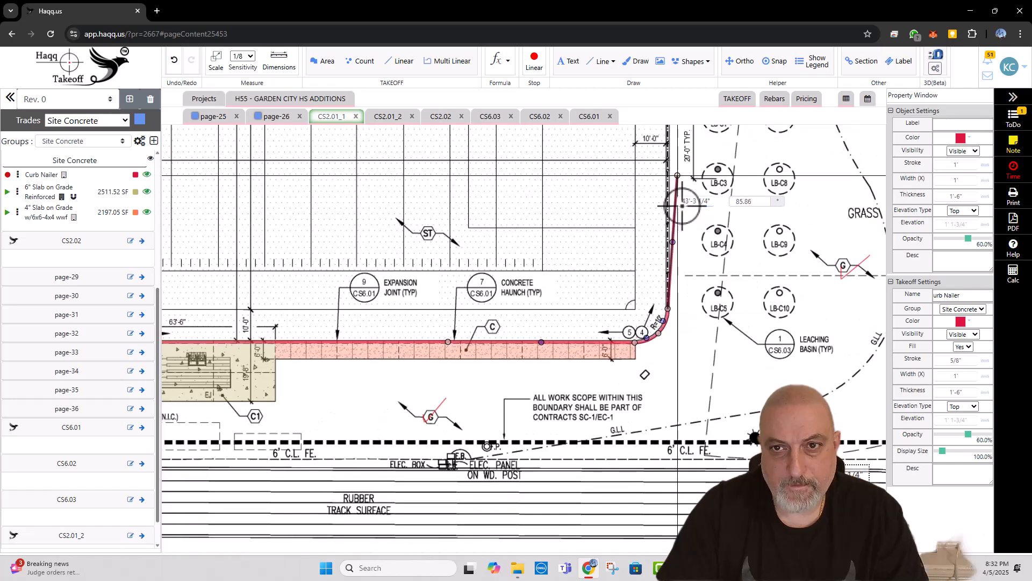
drag(682, 204, 710, 392)
drag(707, 234, 706, 332)
scroll(689, 248, up, 3)
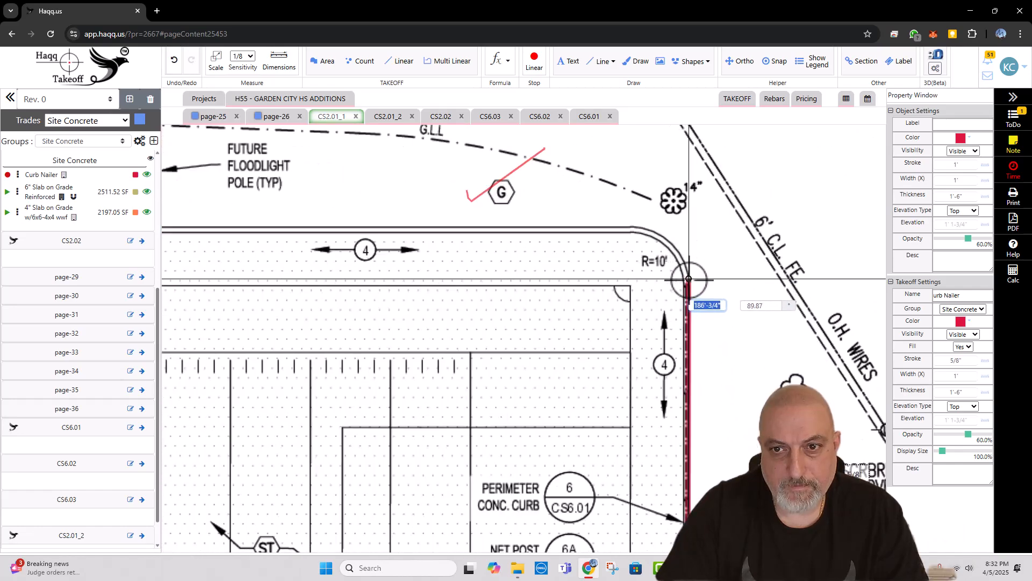
click(688, 284)
Step: Trace the Curb Nailer around the upper-right R=10' corner and along the field's upper edge to the start of the upper-left curve
click(670, 246)
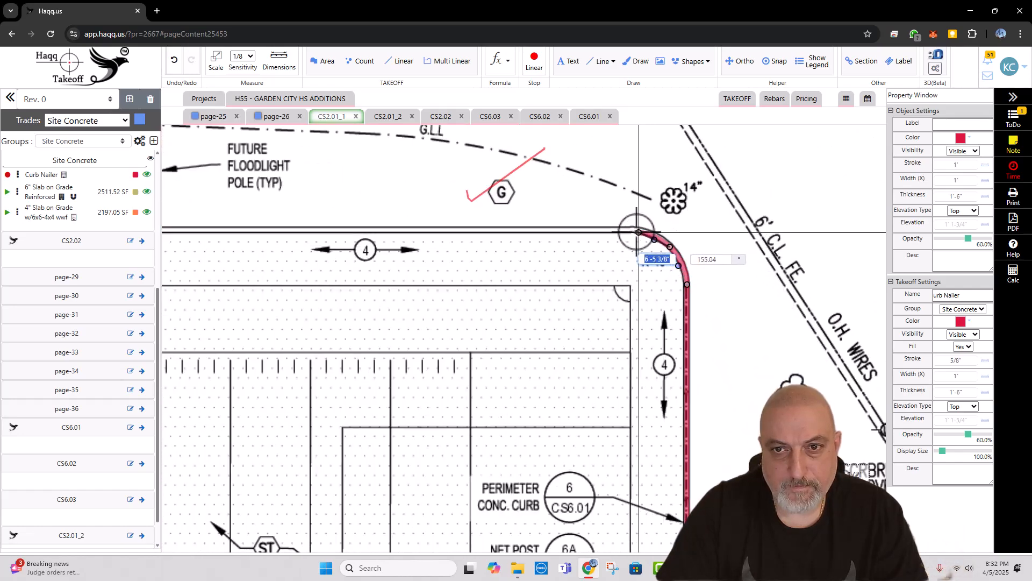
click(633, 230)
drag(255, 235, 627, 235)
scroll(629, 232, down, 2)
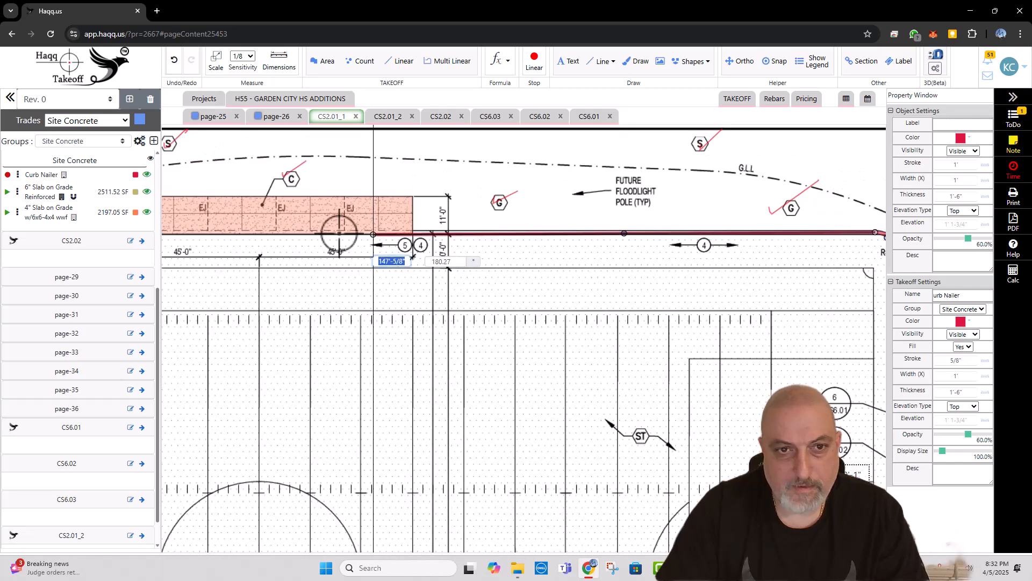
drag(338, 233, 605, 232)
drag(319, 231, 621, 221)
drag(387, 221, 606, 218)
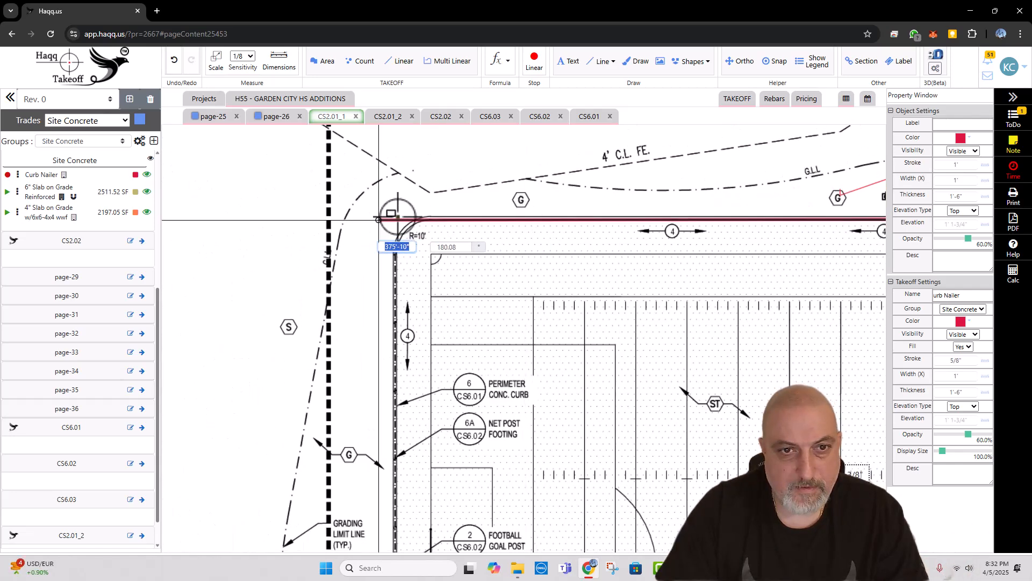
scroll(407, 216, up, 3)
click(447, 219)
Step: Follow the upper-left R=10' corner and the field's left side down to the 4/6 symbol, and finish the Curb Nailer line
click(427, 227)
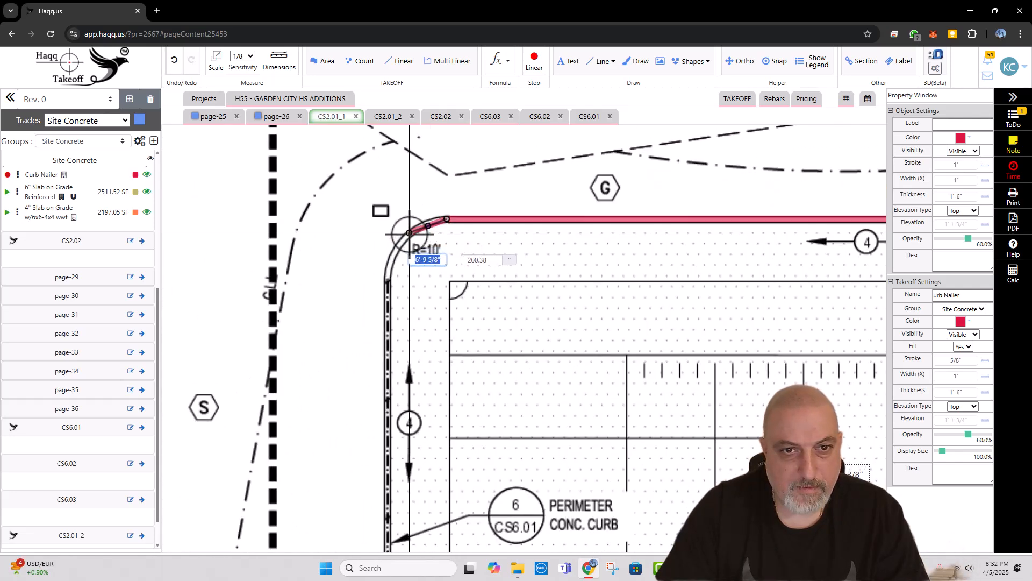
click(388, 277)
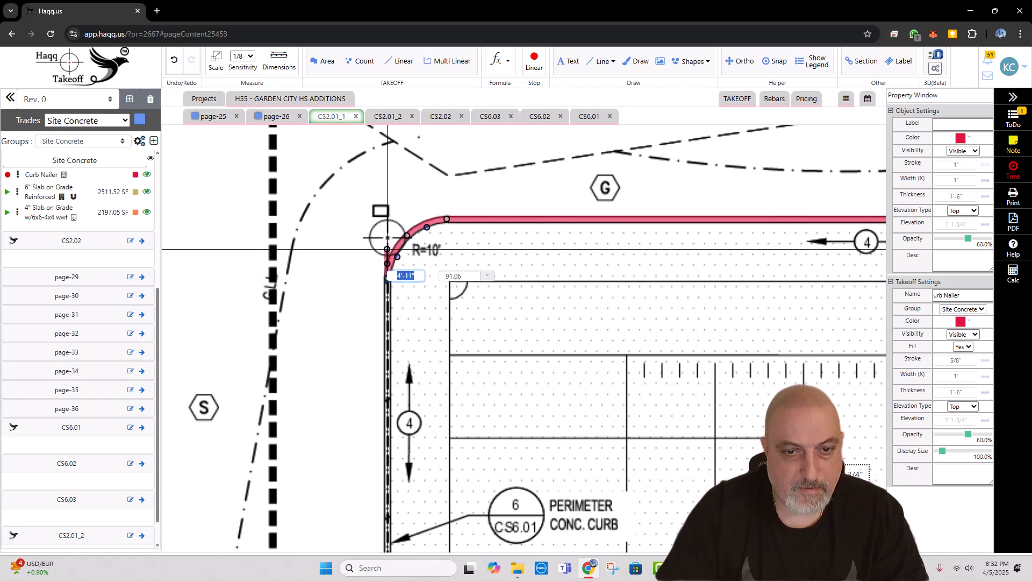
scroll(386, 253, down, 3)
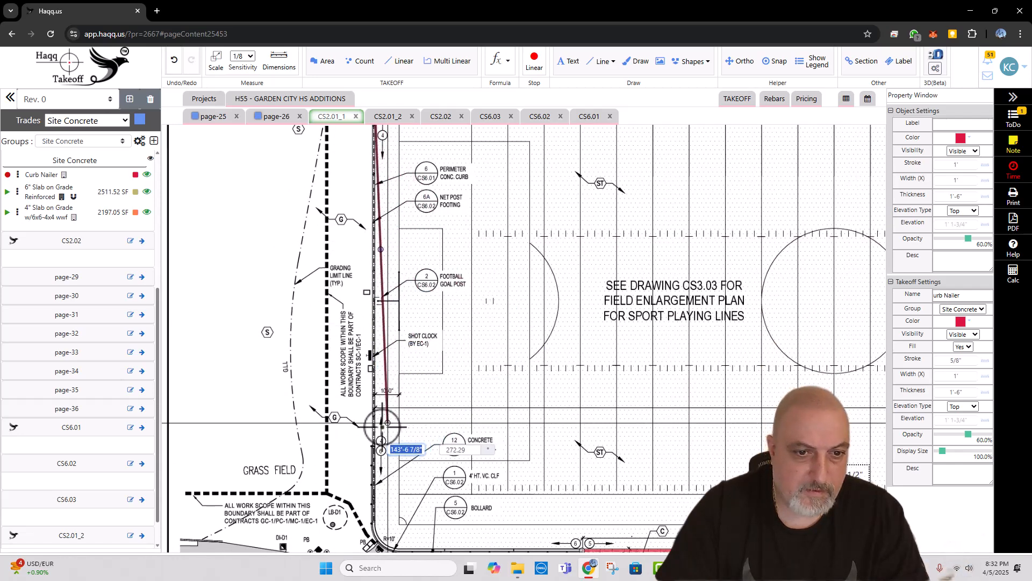
scroll(380, 431, up, 3)
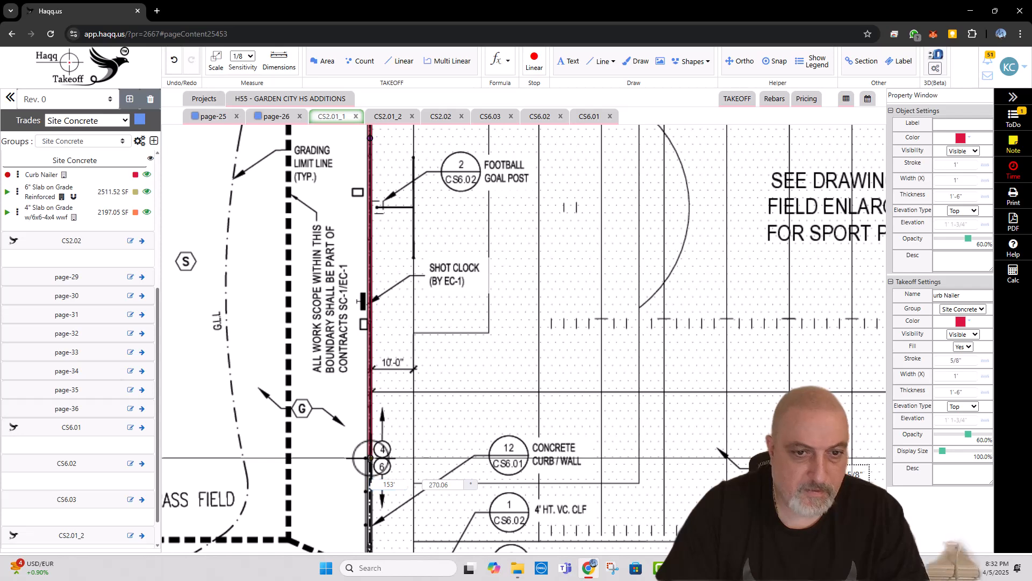
double_click(370, 458)
scroll(250, 358, down, 3)
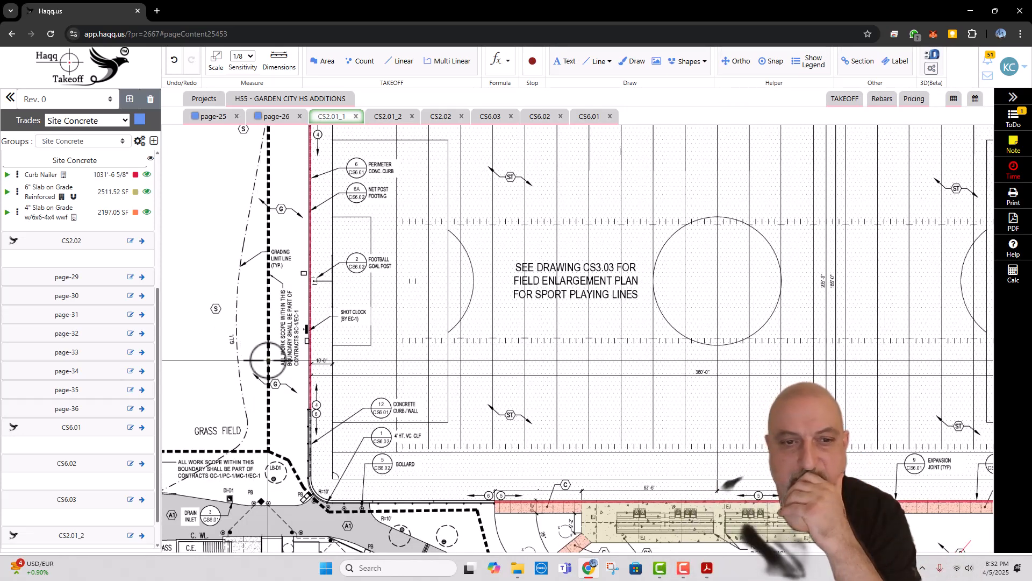
Step: Add and save rebar for the Curb Nailer line: two #4 straight bars in the X direction with the note CONT
scroll(408, 422, down, 3)
scroll(430, 477, up, 2)
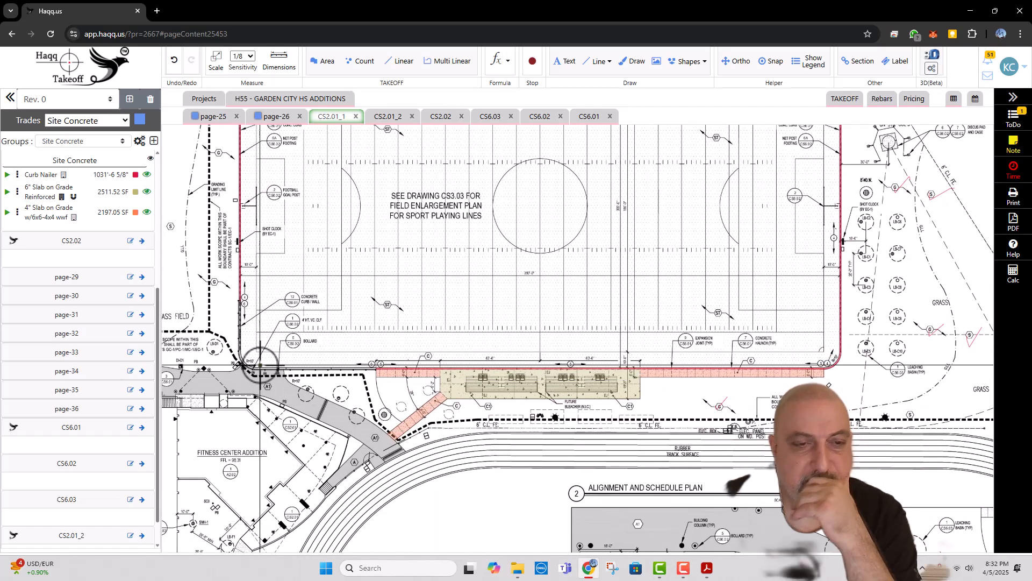
scroll(422, 301, up, 3)
drag(251, 224, 496, 238)
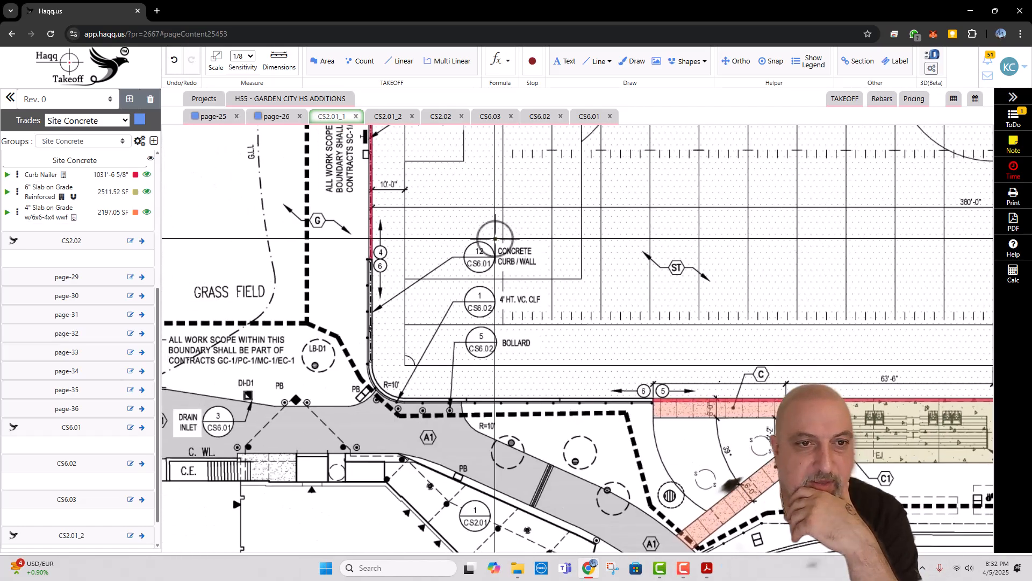
scroll(392, 218, up, 3)
right_click(352, 219)
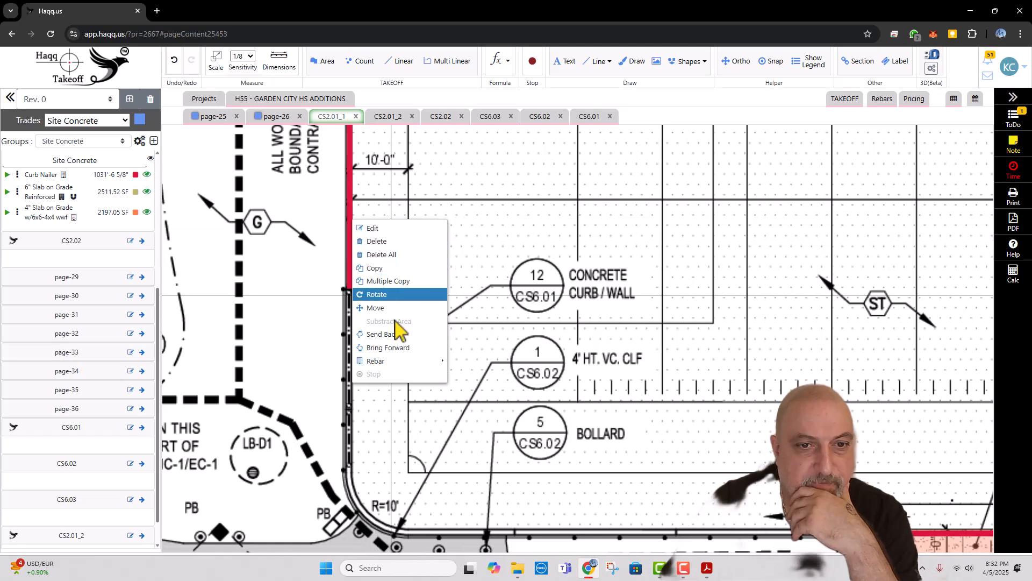
mouse_move(401, 361)
click(495, 372)
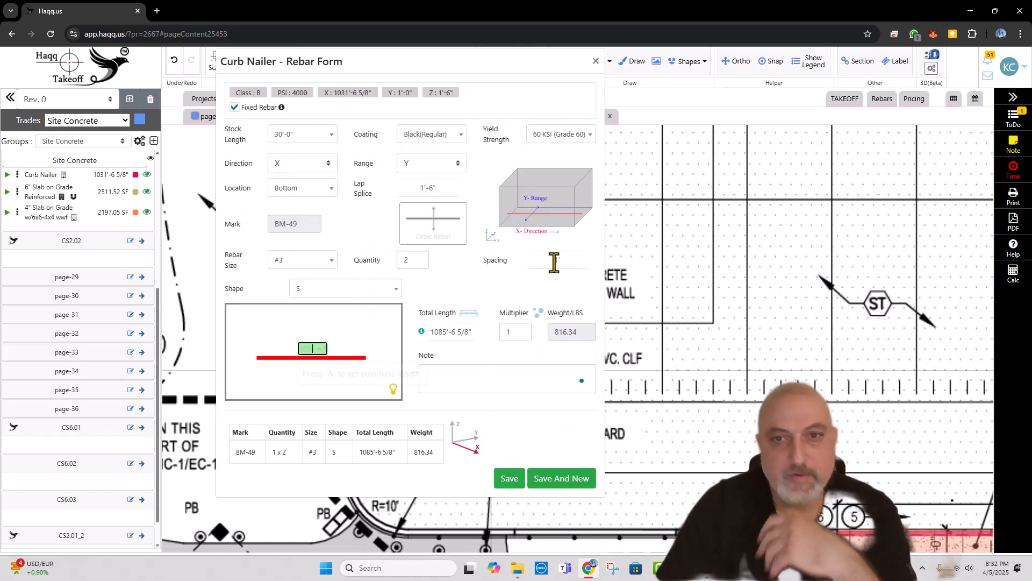
click(316, 264)
click(297, 323)
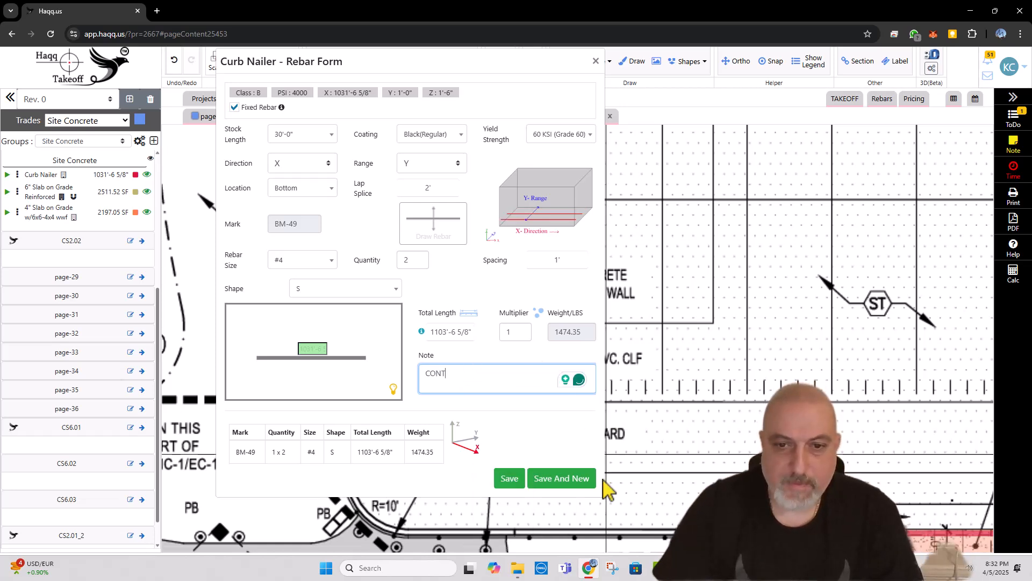
click(508, 478)
Step: Look over the callouts along the field's left side and check the project note listing the exclusions
scroll(360, 304, down, 3)
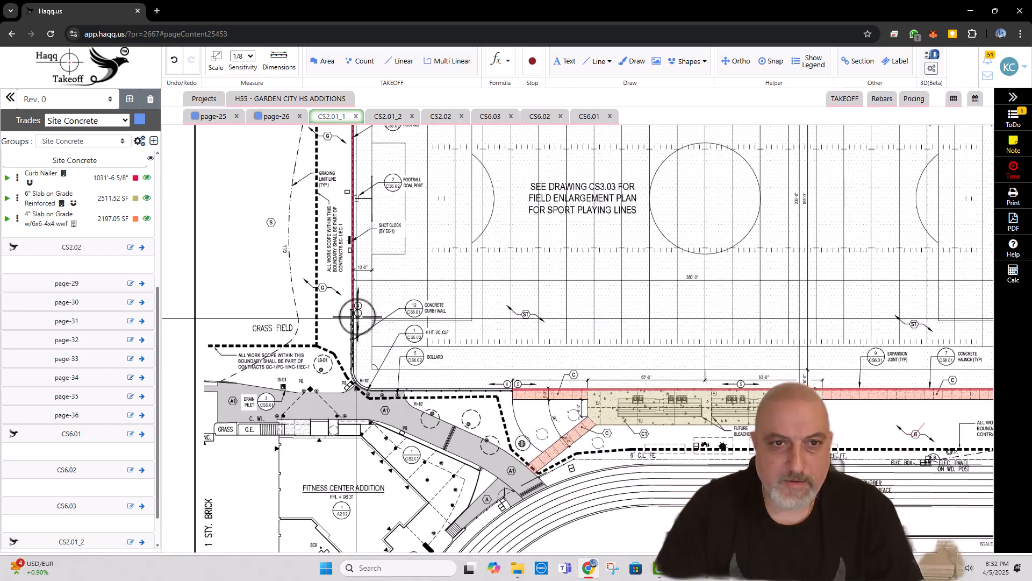
scroll(371, 309, up, 2)
scroll(385, 211, up, 2)
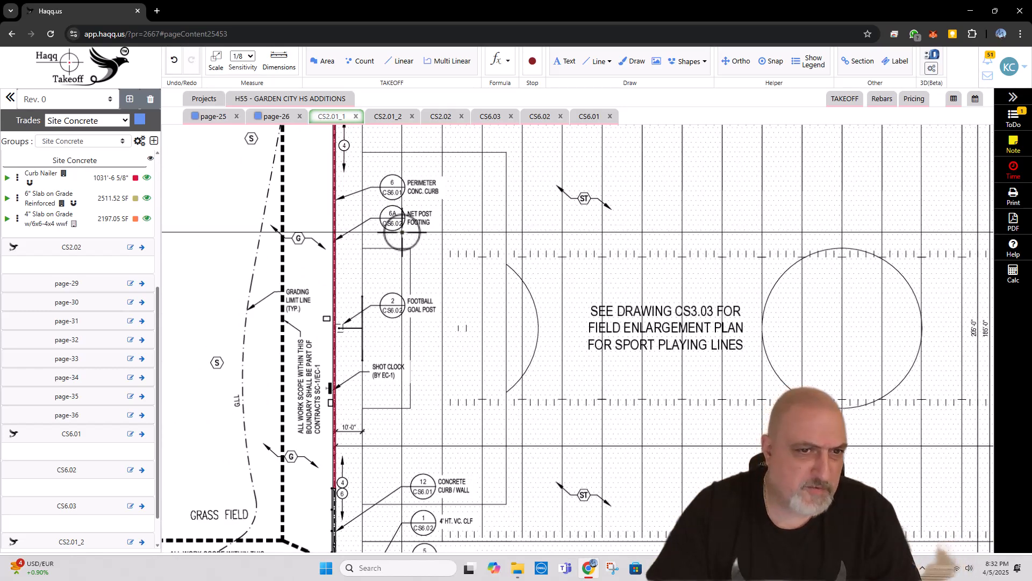
drag(392, 242, 397, 304)
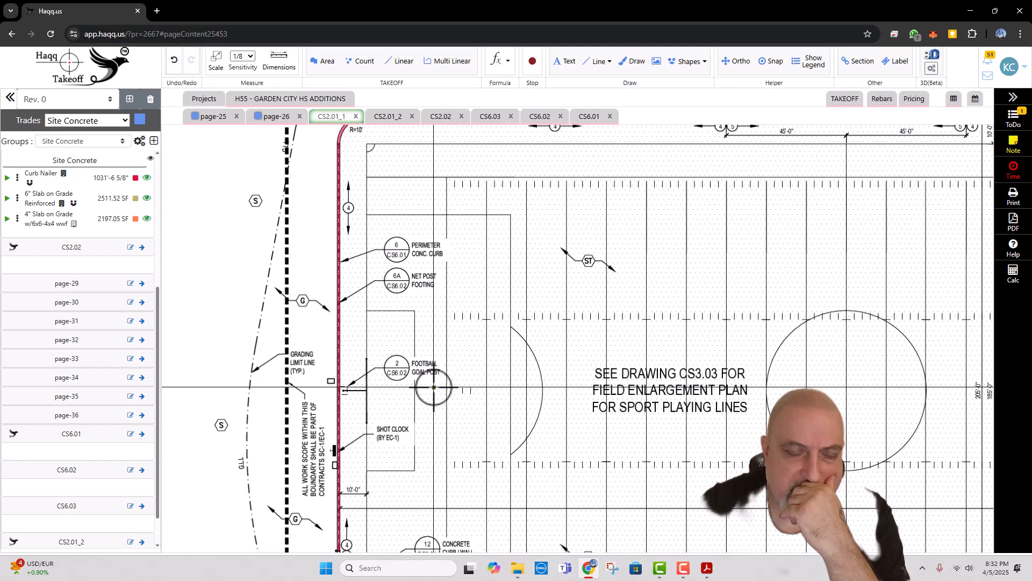
drag(434, 386, 406, 385)
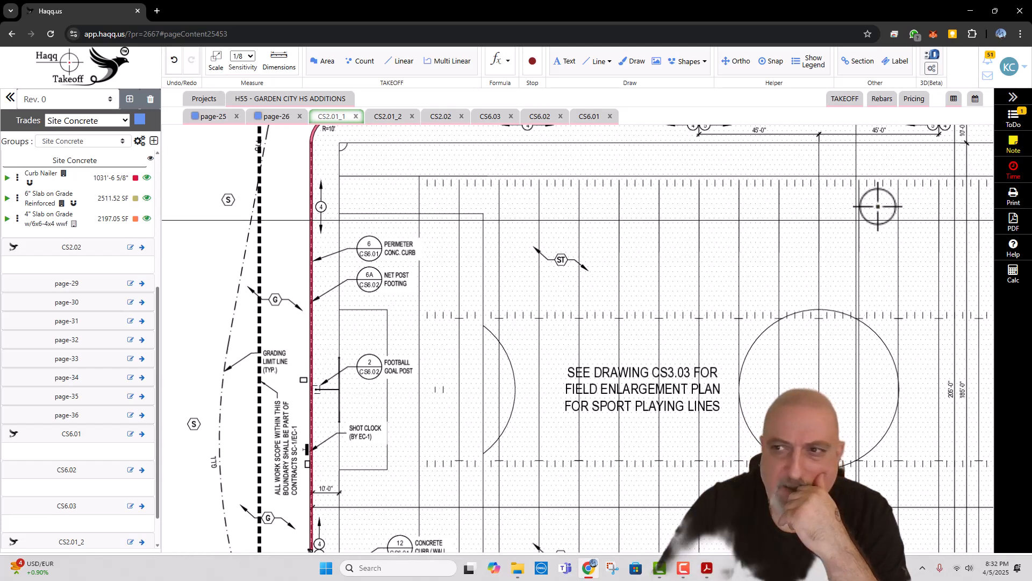
click(1016, 146)
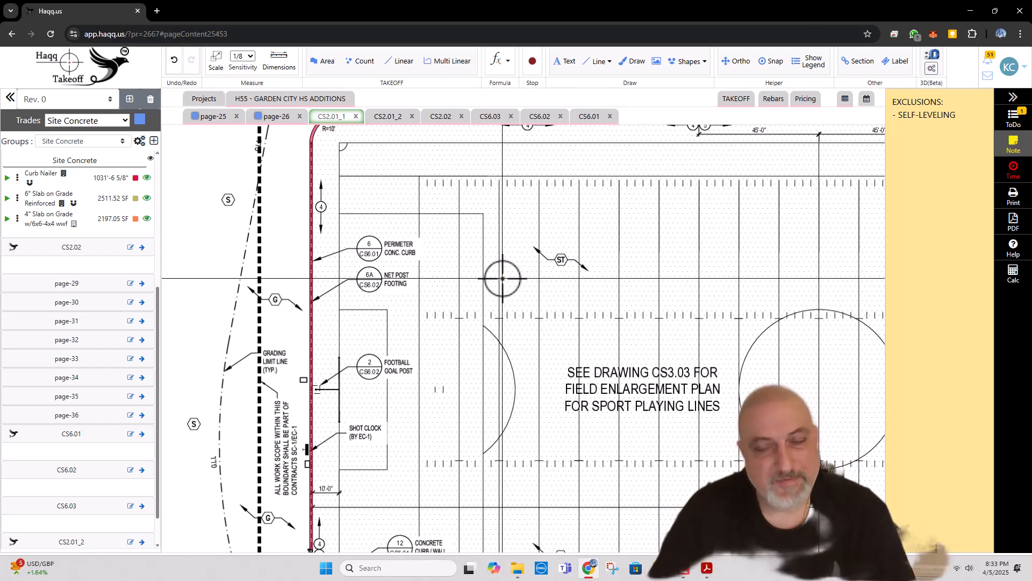
click(1014, 132)
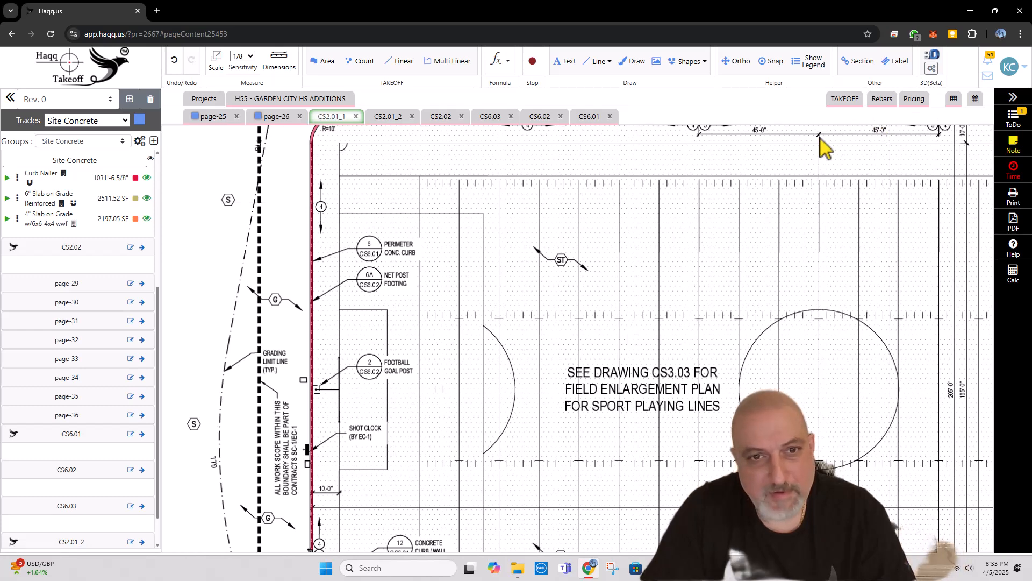
Step: Draw a check mark on the 6/CS6.01 Perimeter Conc. Curb callout at the field's right side
scroll(447, 267, down, 2)
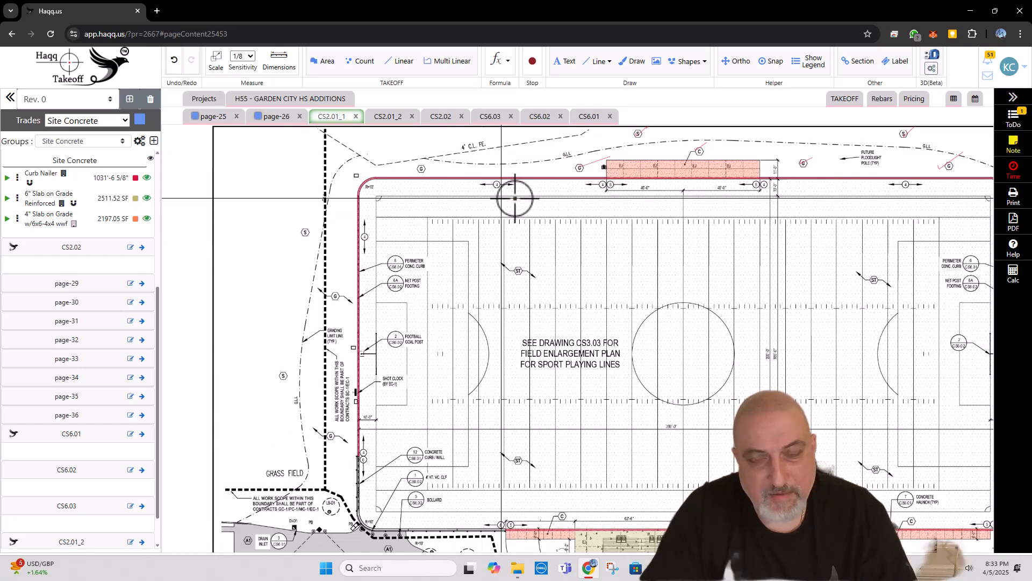
drag(877, 264, 674, 242)
scroll(785, 301, up, 2)
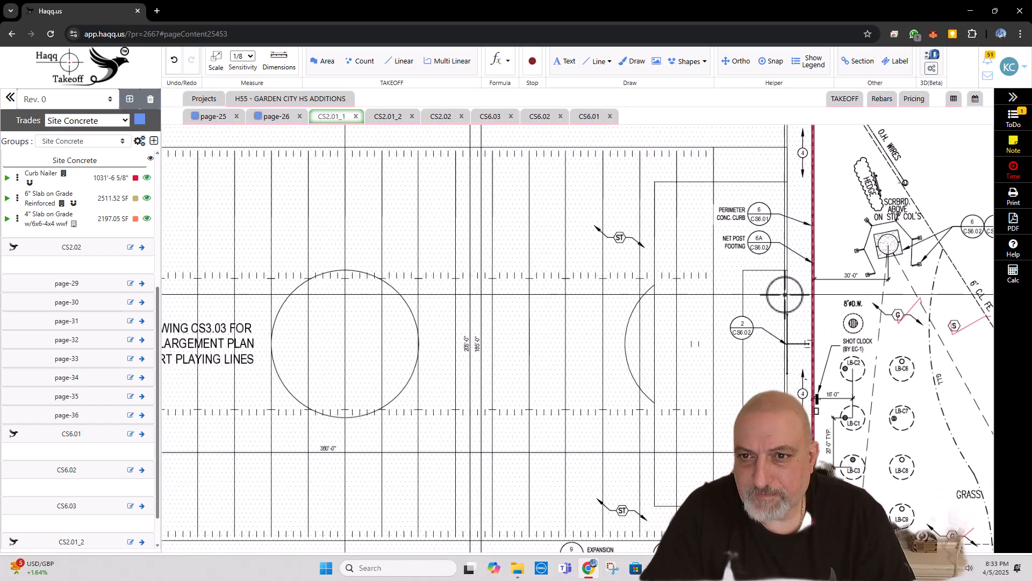
key(d)
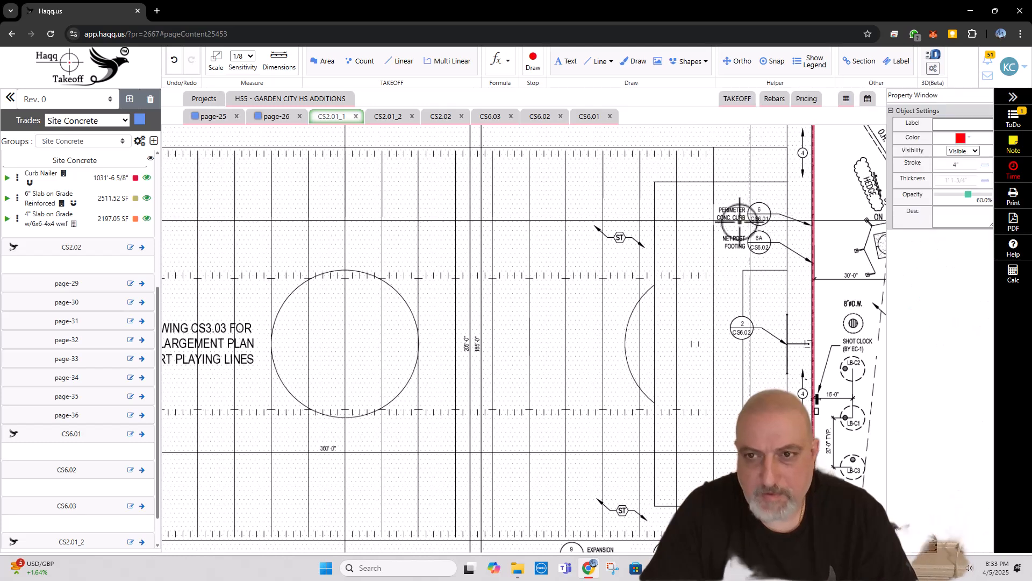
mouse_move(766, 206)
mouse_down()
mouse_move(769, 220)
mouse_move(785, 203)
mouse_up()
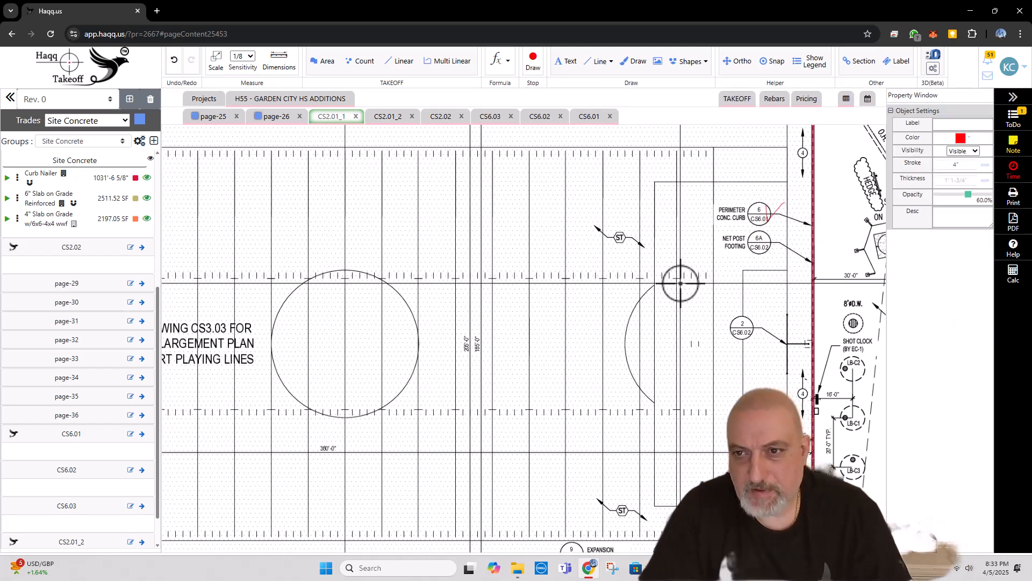
Step: Draw a check mark on the 9/CS6.01 Expansion Joint callout near the field's lower edge and stop drawing
scroll(682, 285, down, 1)
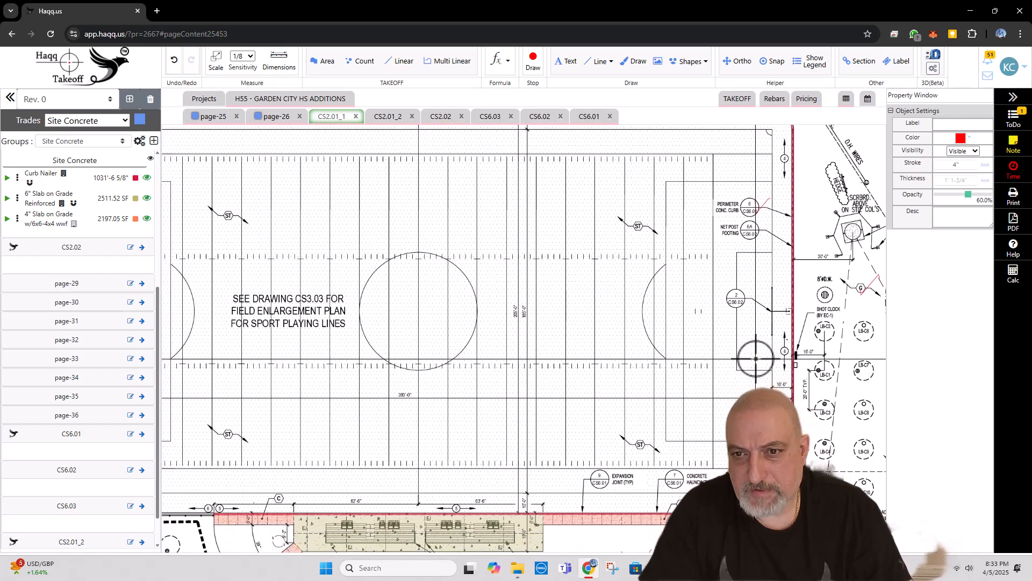
scroll(745, 331, up, 1)
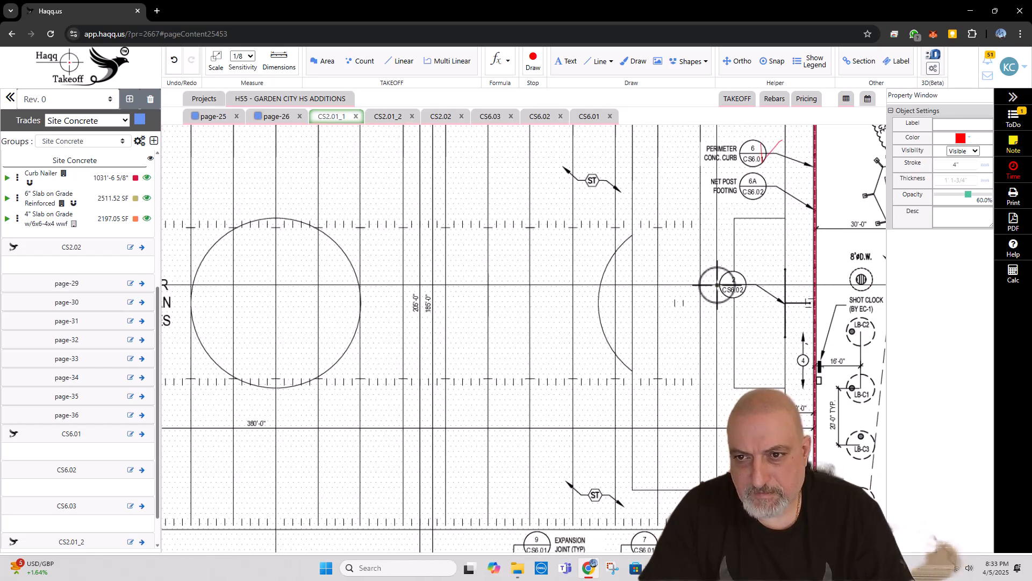
mouse_move(718, 305)
mouse_down()
mouse_move(708, 282)
mouse_move(671, 254)
mouse_up()
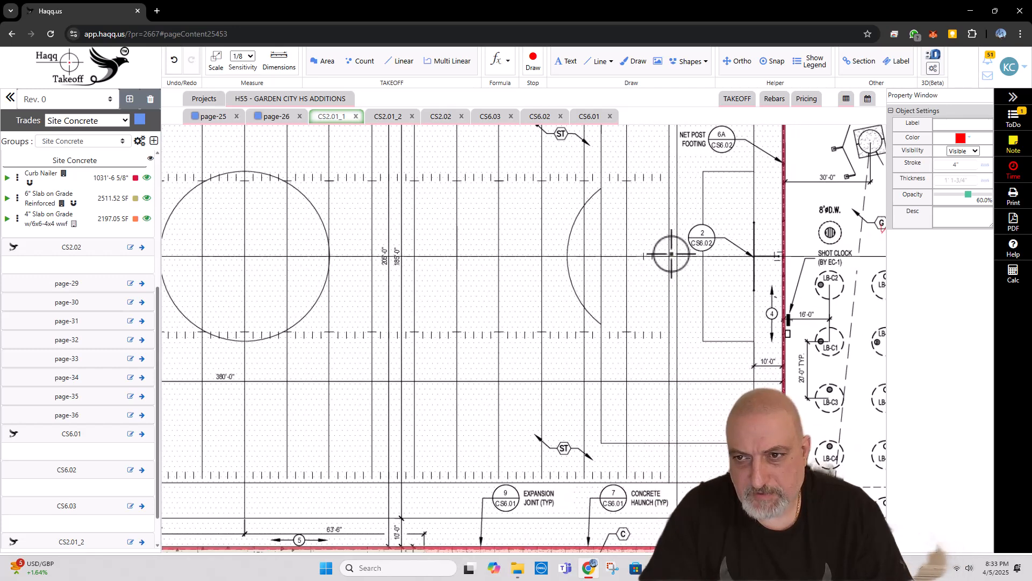
scroll(665, 253, down, 2)
drag(603, 389, 643, 342)
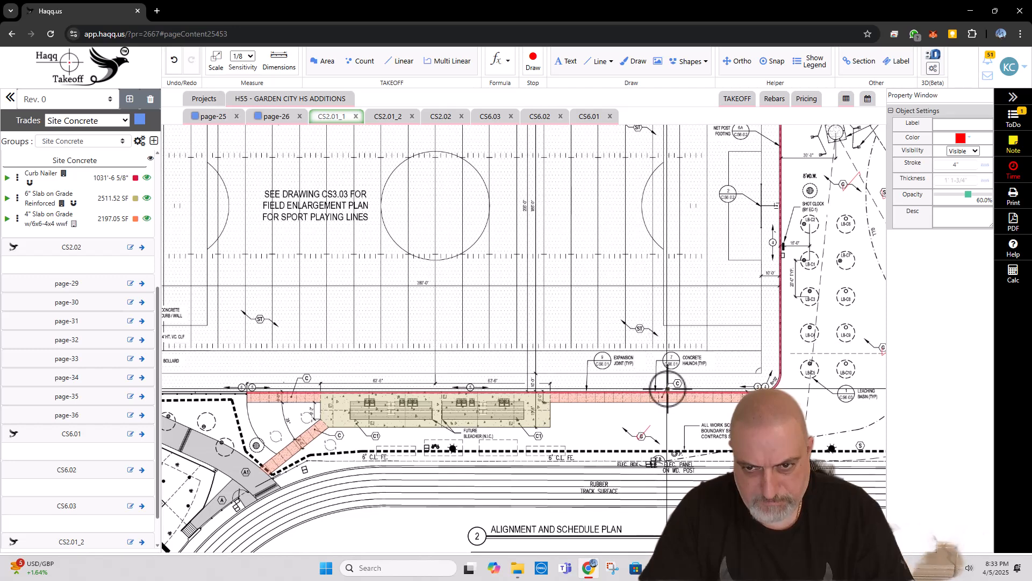
scroll(667, 388, up, 1)
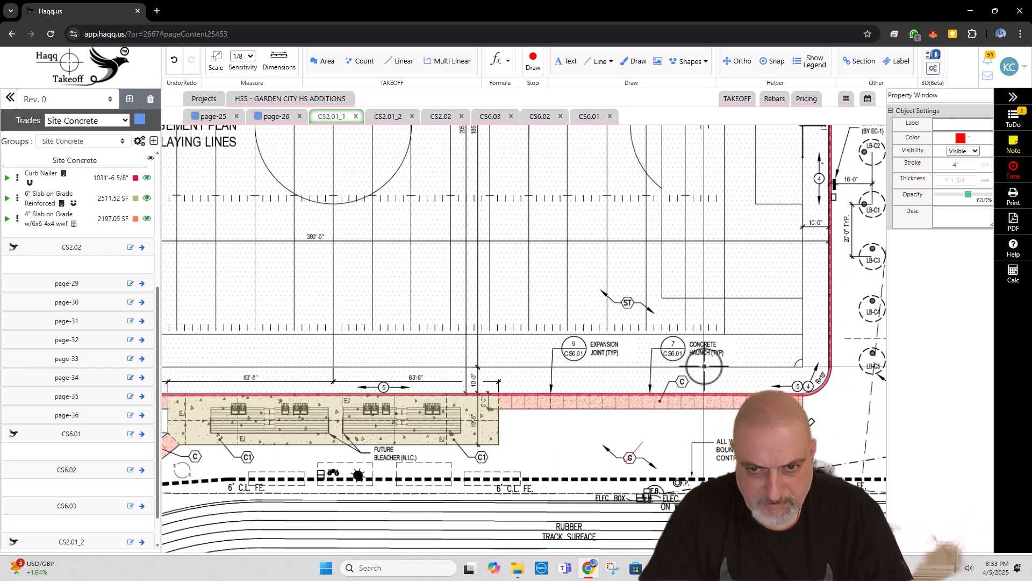
key(Escape)
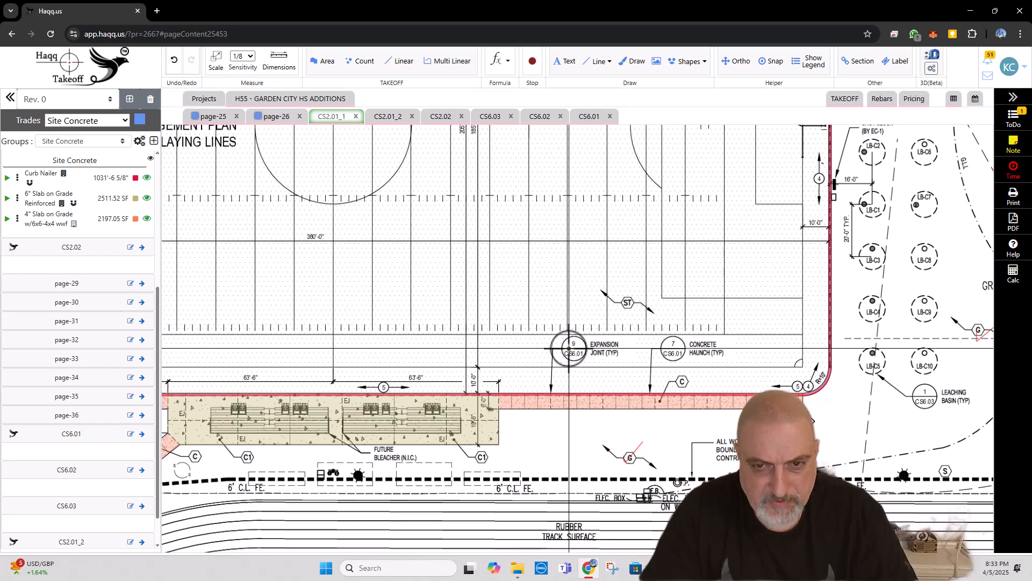
key(d)
drag(570, 345, 592, 332)
key(Escape)
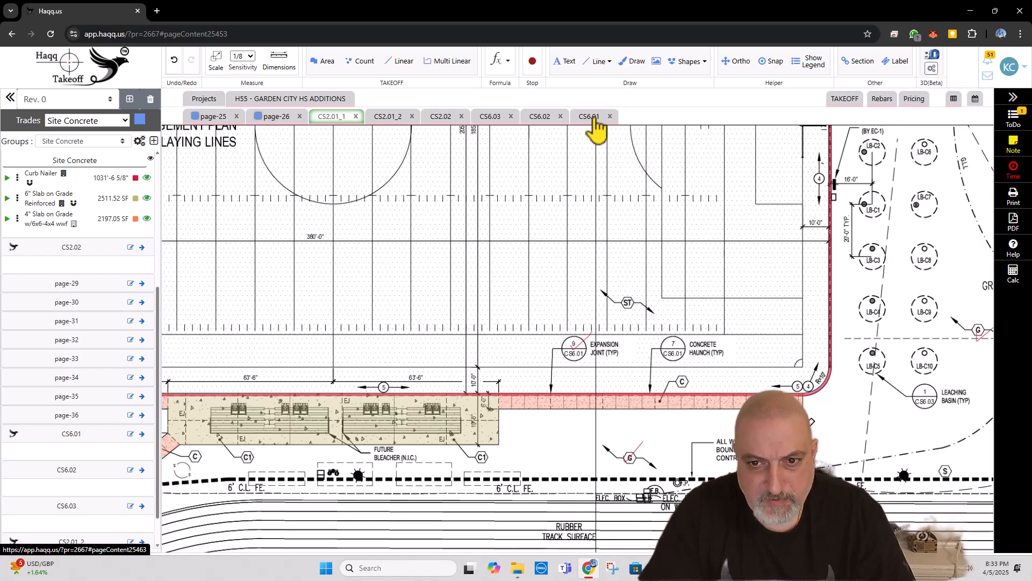
Step: On sheet CS6.01, outline the haunch section in detail 7 in red, circle its 12" depth and add a check mark to the detail
click(594, 118)
scroll(613, 280, down, 5)
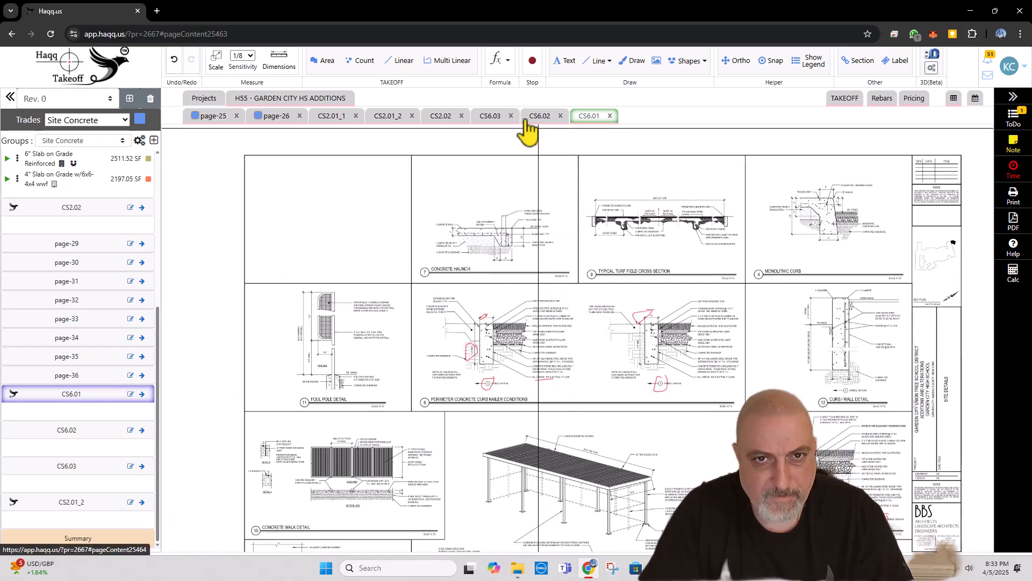
click(329, 118)
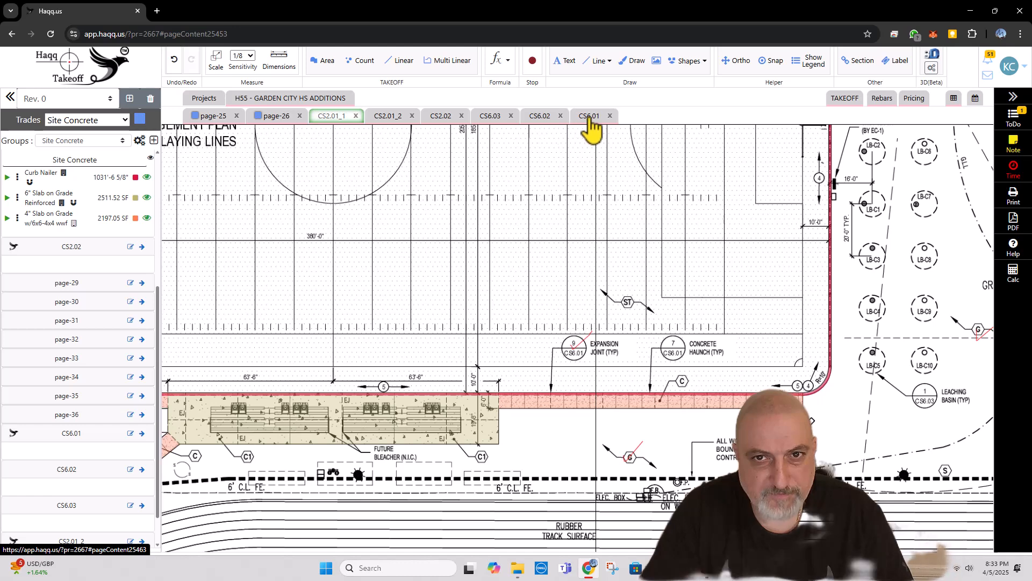
click(590, 119)
scroll(491, 235, up, 3)
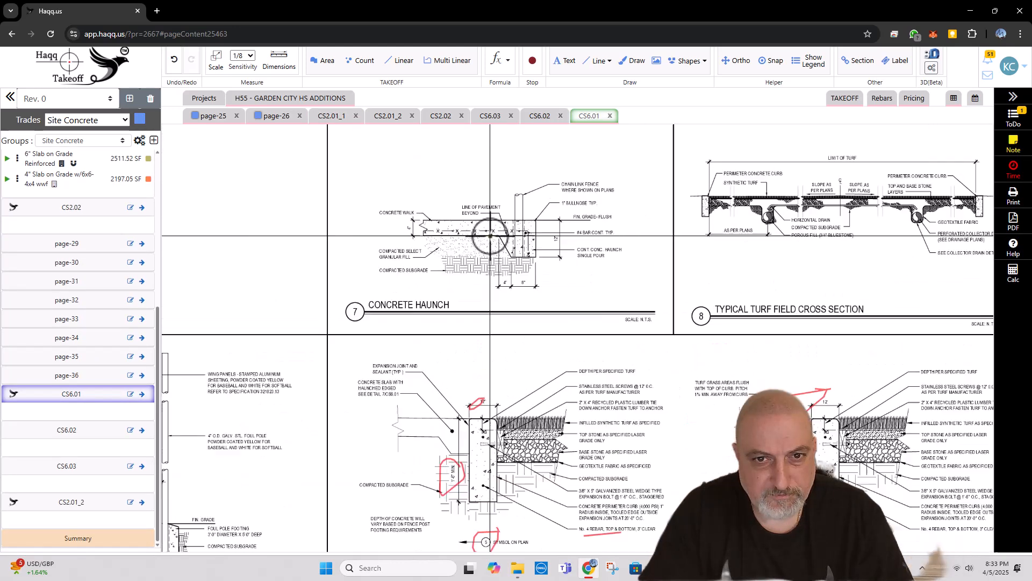
scroll(490, 236, up, 1)
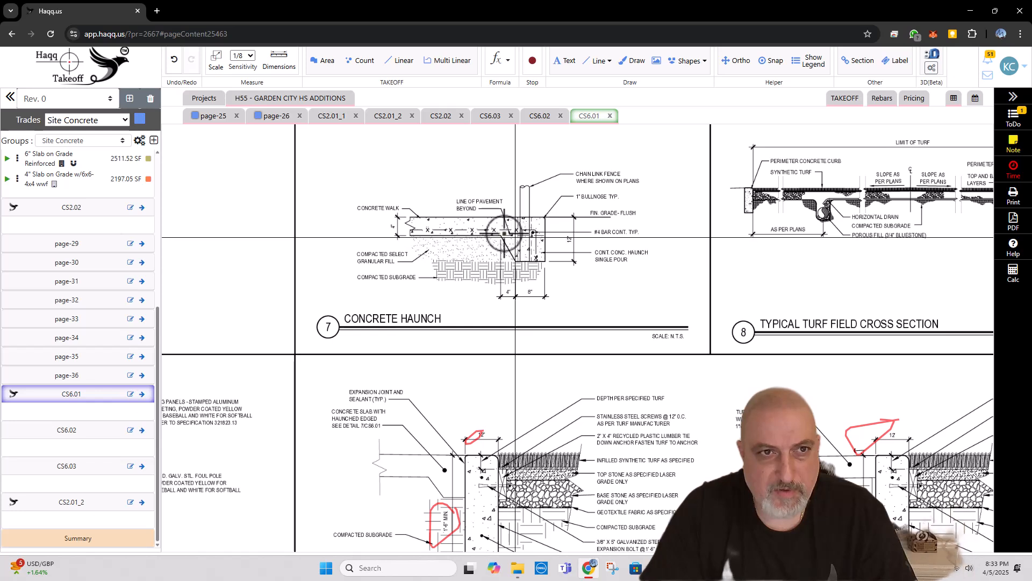
key(d)
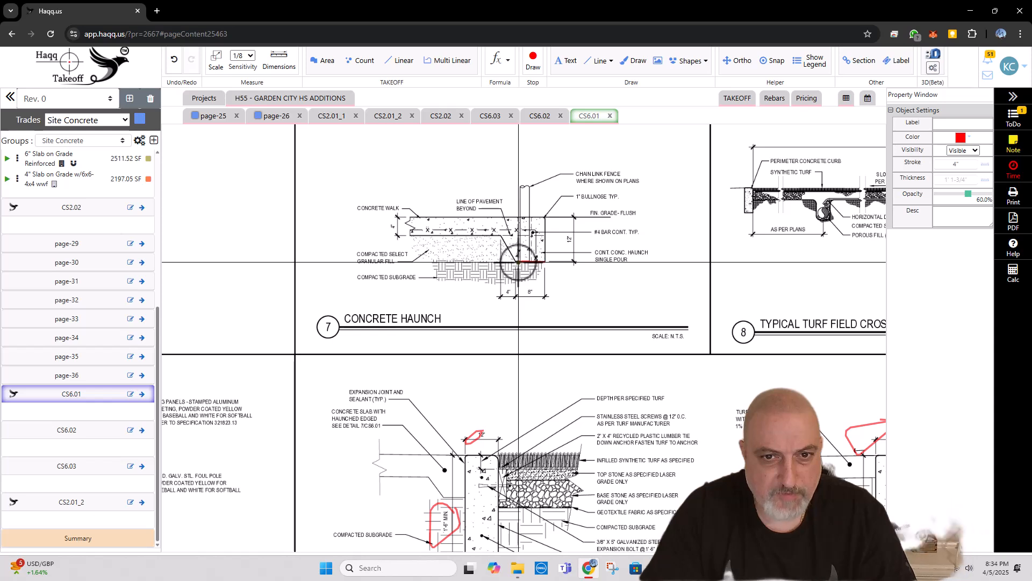
click(500, 262)
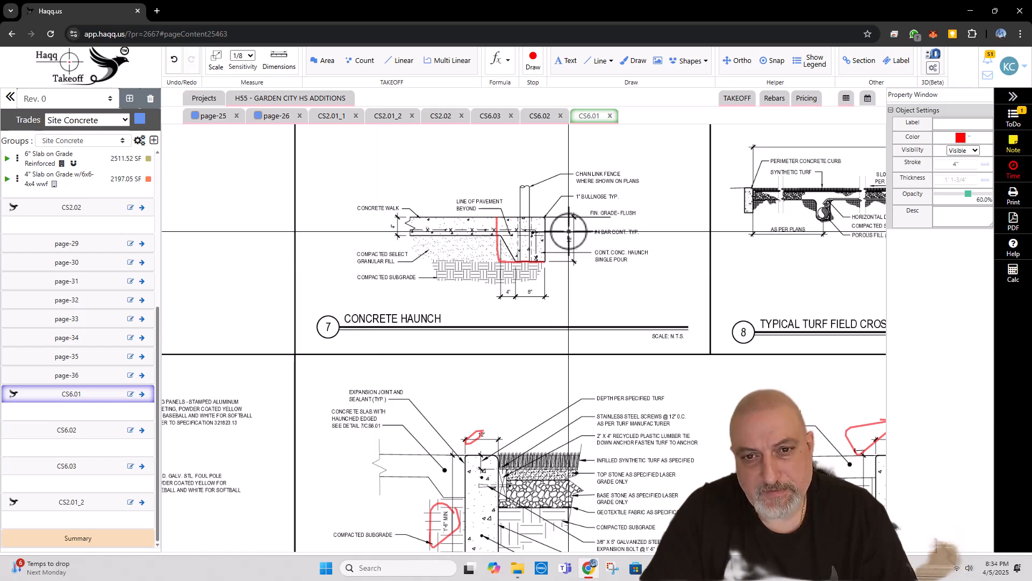
mouse_move(569, 232)
mouse_down()
mouse_move(570, 245)
mouse_move(563, 231)
mouse_up()
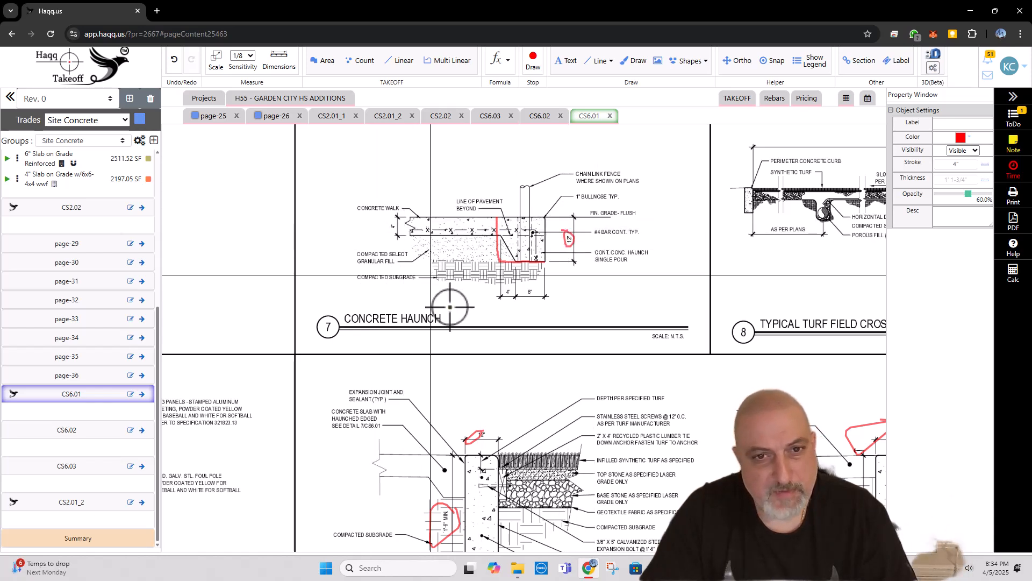
drag(459, 315, 506, 281)
key(Escape)
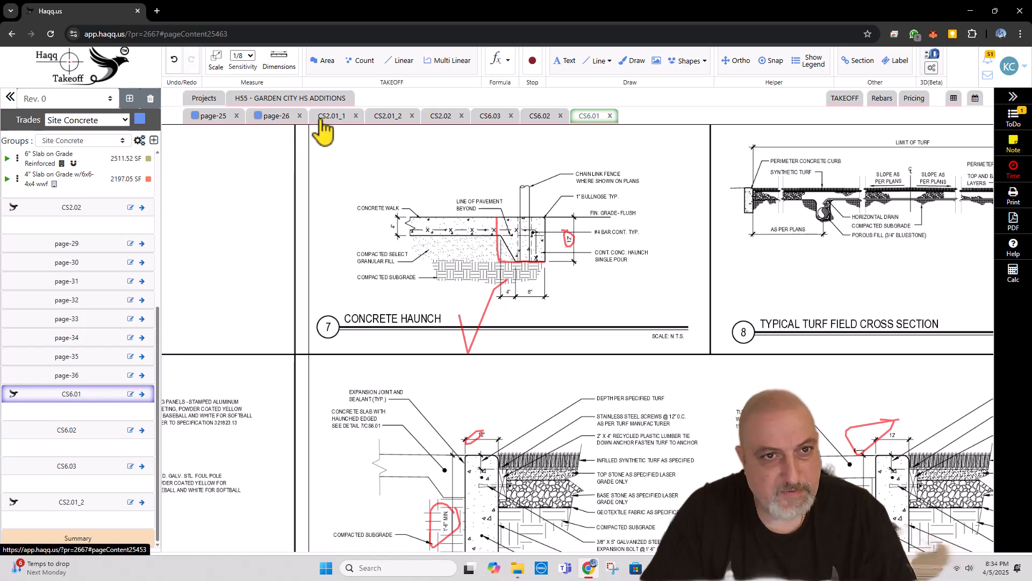
Step: Return to sheet CS2.01_1 and draw a check mark on the 7/CS6.01 Concrete Haunch callout
click(329, 117)
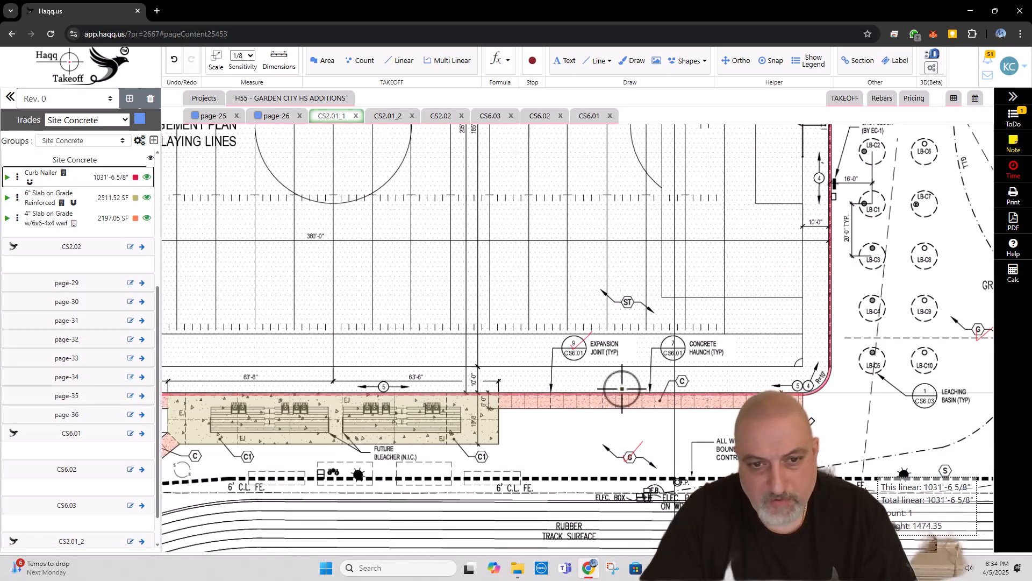
drag(385, 387, 540, 365)
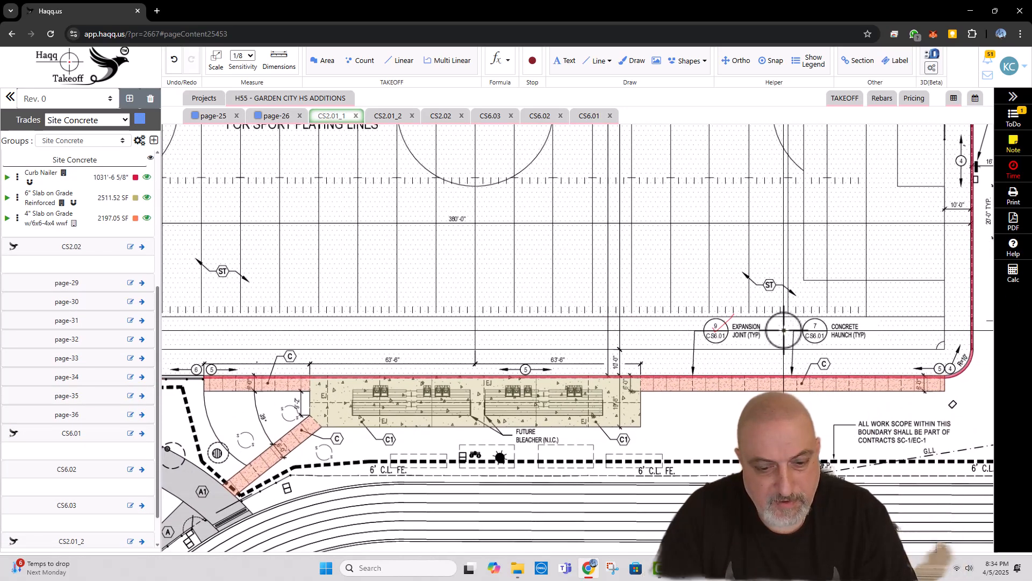
key(d)
drag(803, 323, 821, 304)
key(Escape)
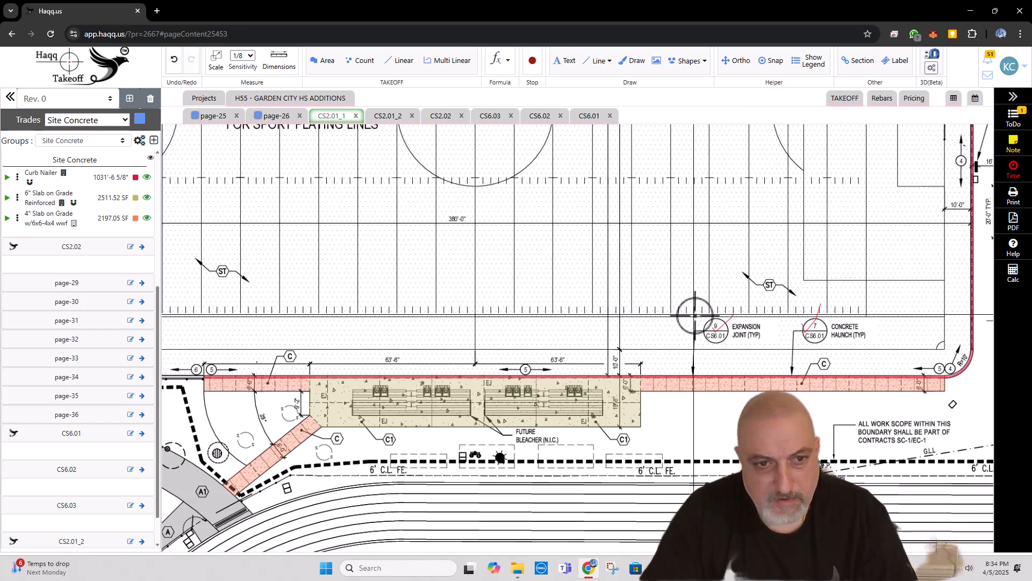
Step: Show sheet CS6.01 side by side with CS2.01_1, with detail 12 Curb / Wall next to the plan's 12/CS6.01 Concrete Curb/Wall callout
scroll(694, 317, down, 2)
drag(409, 341, 490, 342)
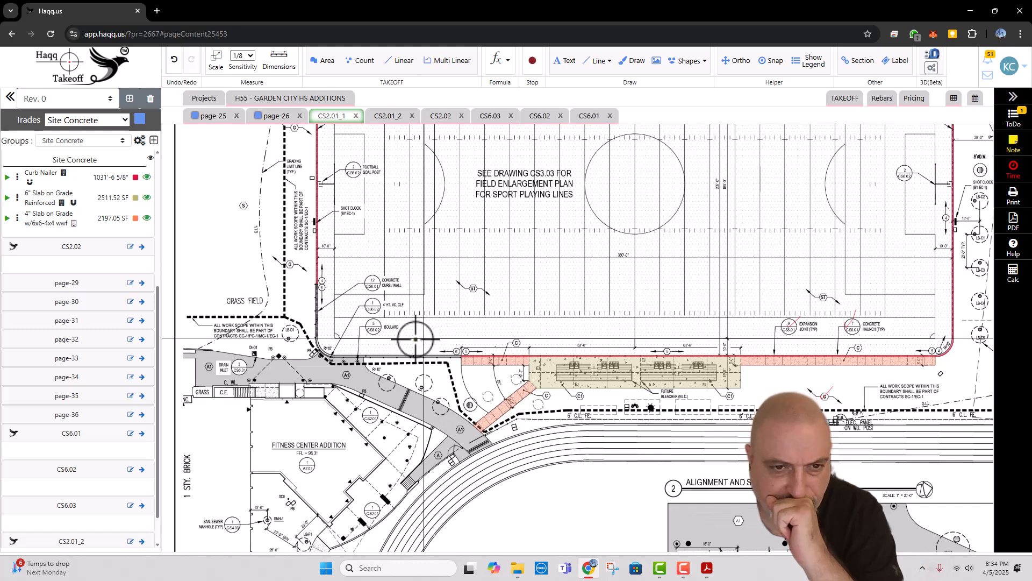
scroll(355, 366, up, 2)
scroll(335, 379, up, 1)
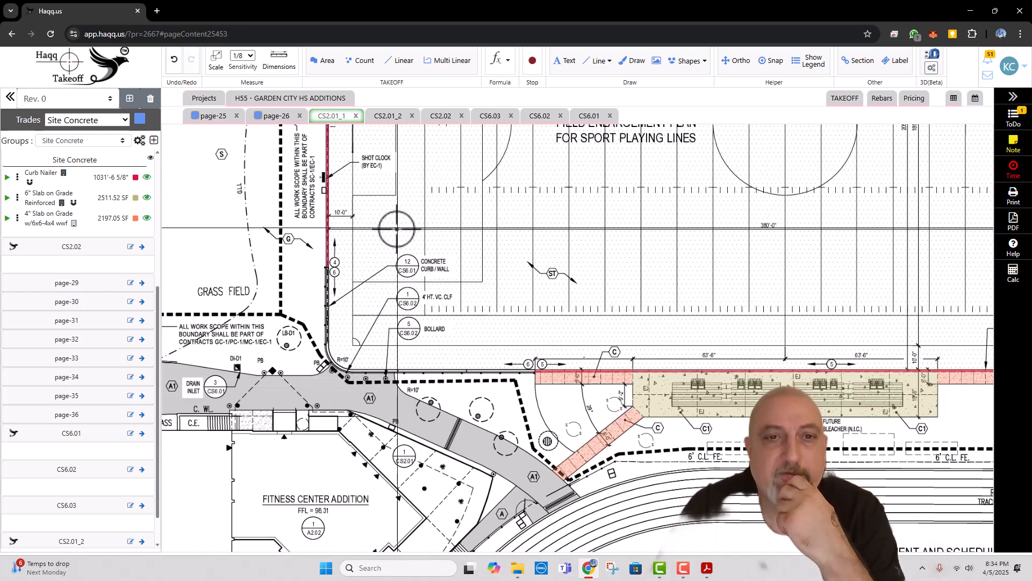
right_click(593, 117)
click(614, 126)
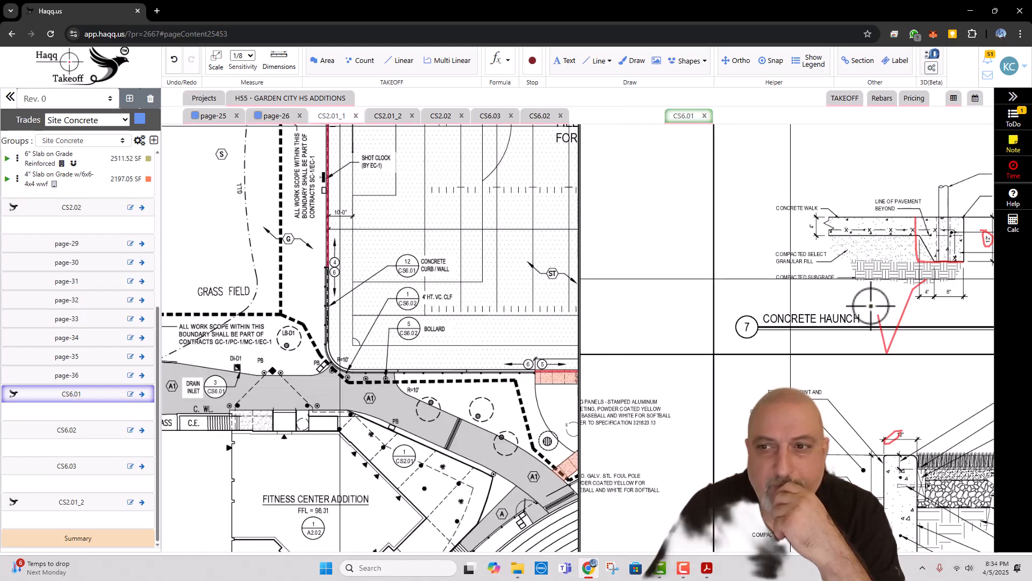
scroll(872, 306, down, 5)
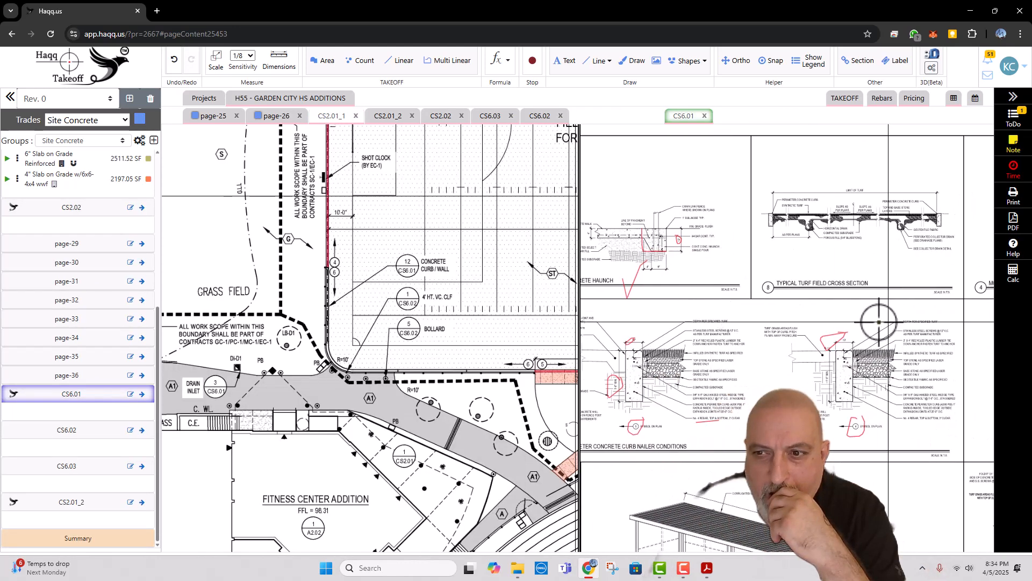
scroll(880, 321, up, 5)
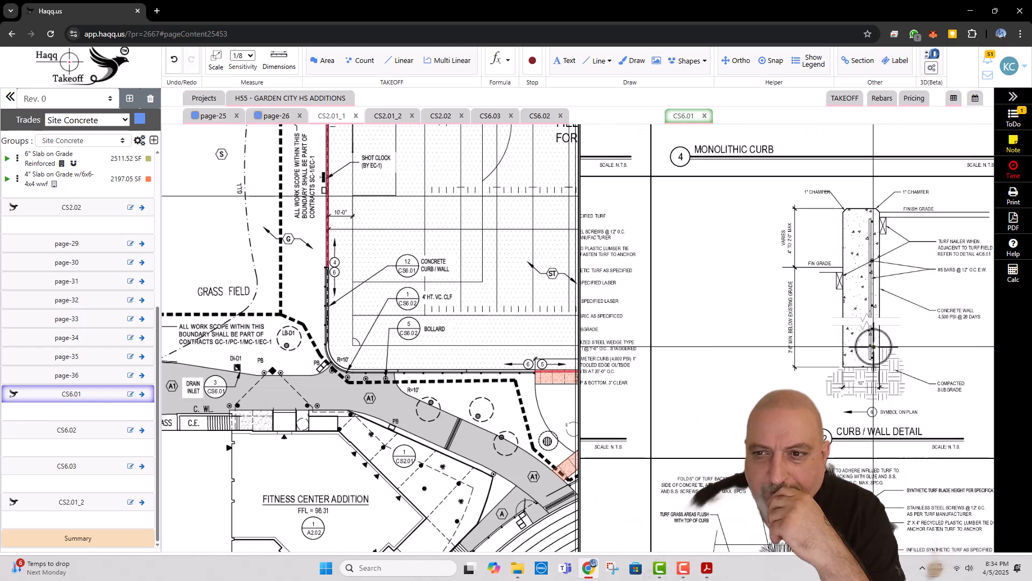
scroll(914, 360, up, 3)
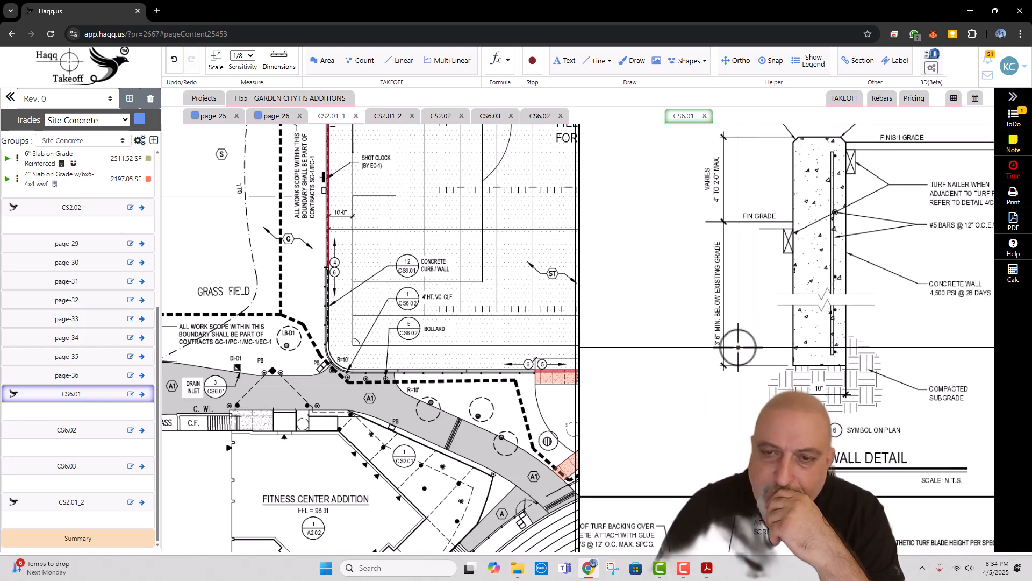
drag(740, 255, 742, 286)
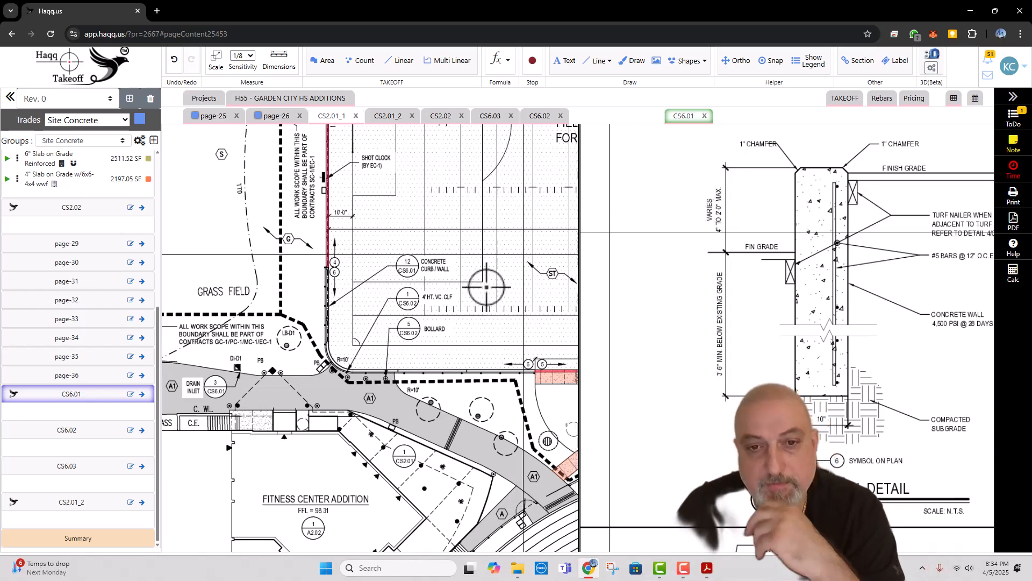
drag(474, 318, 417, 316)
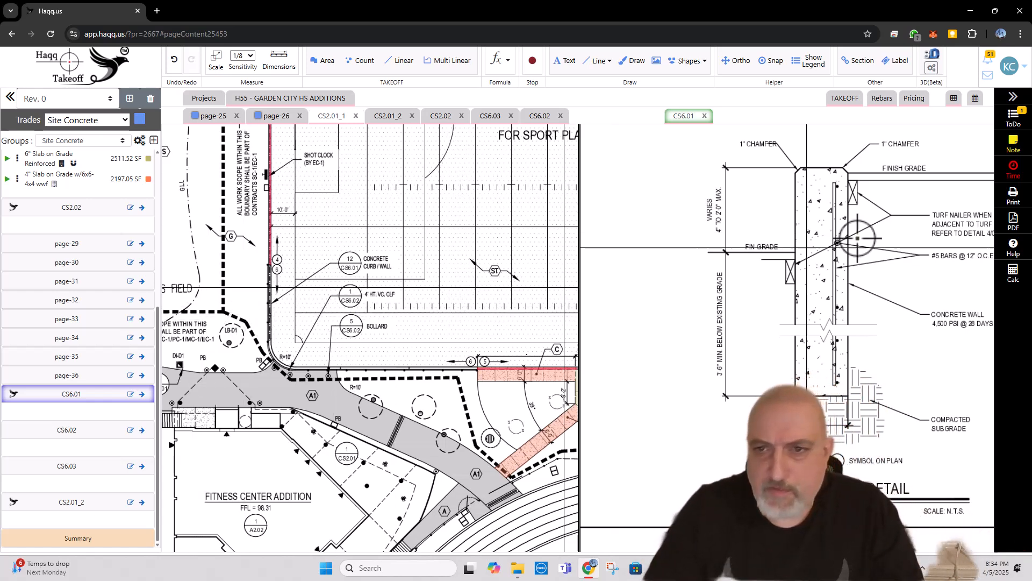
Step: Handwrite 14" by the above-grade height and 3'-6" by the below-grade depth on detail 12 Curb / Wall in red
click(740, 215)
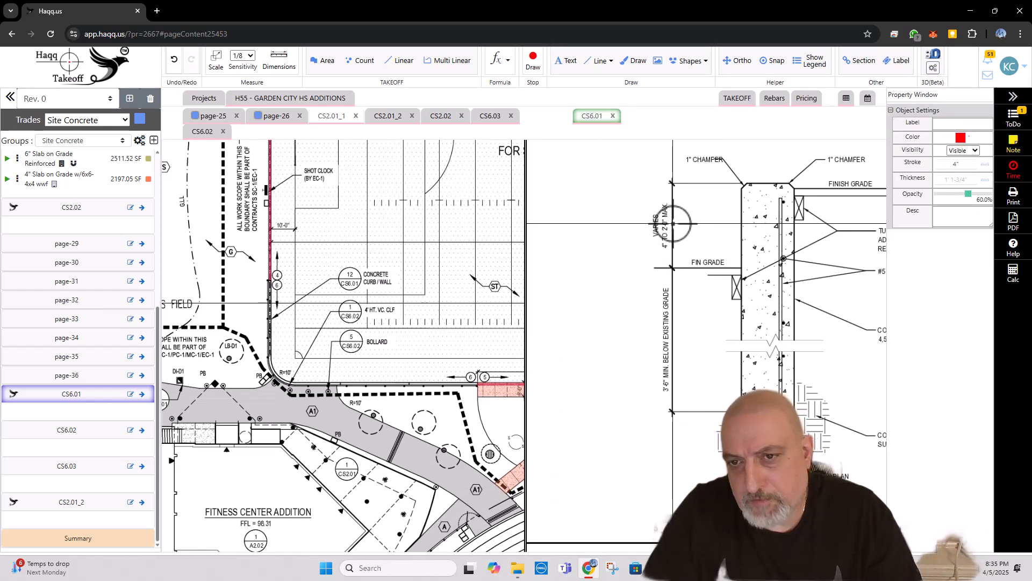
mouse_move(684, 220)
mouse_down()
mouse_move(684, 234)
mouse_move(698, 234)
mouse_move(704, 215)
mouse_up()
key(Escape)
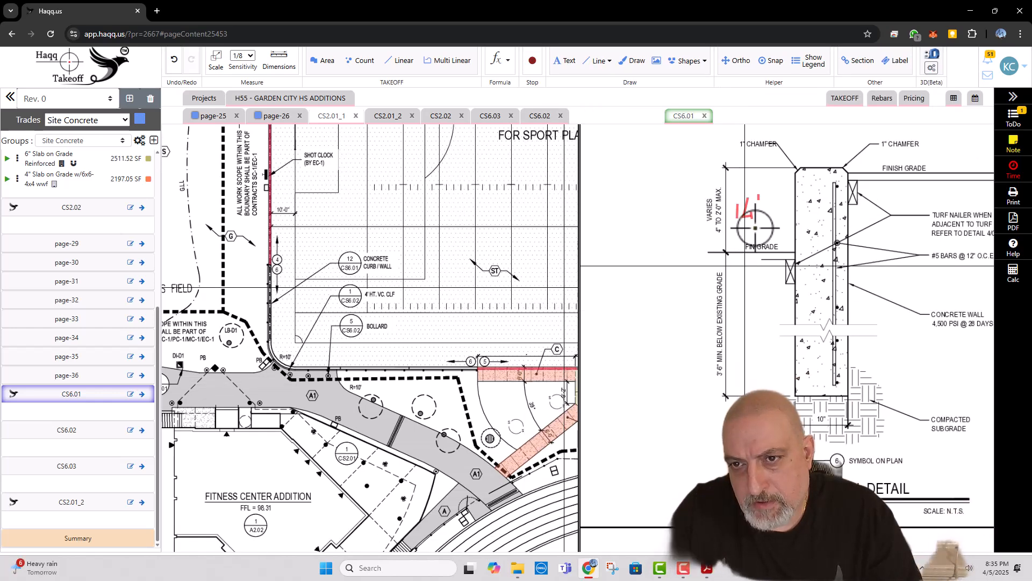
key(space)
drag(711, 209, 712, 220)
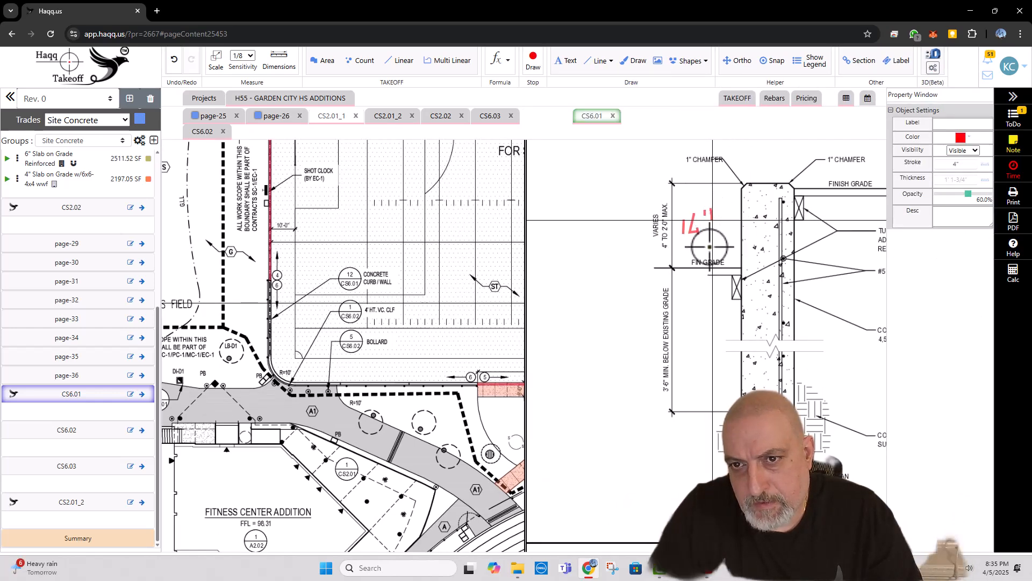
mouse_move(688, 322)
mouse_down()
mouse_move(689, 345)
mouse_move(708, 324)
mouse_move(730, 324)
mouse_up()
key(Escape)
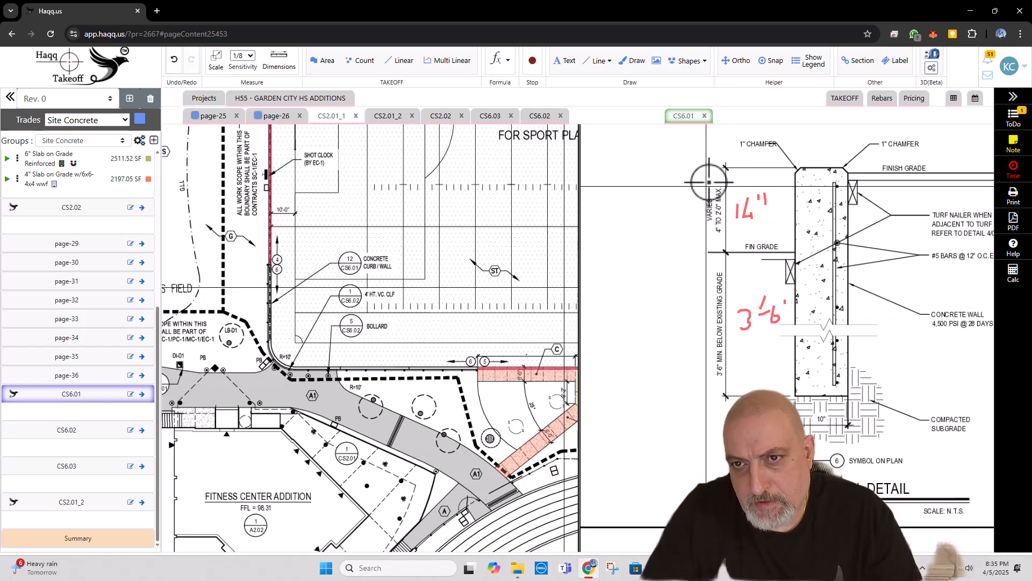
Step: Sketch a red overall height dimension line with end ticks beside the curb wall section and handwrite 4'-8" next to it
key(space)
drag(649, 186, 614, 187)
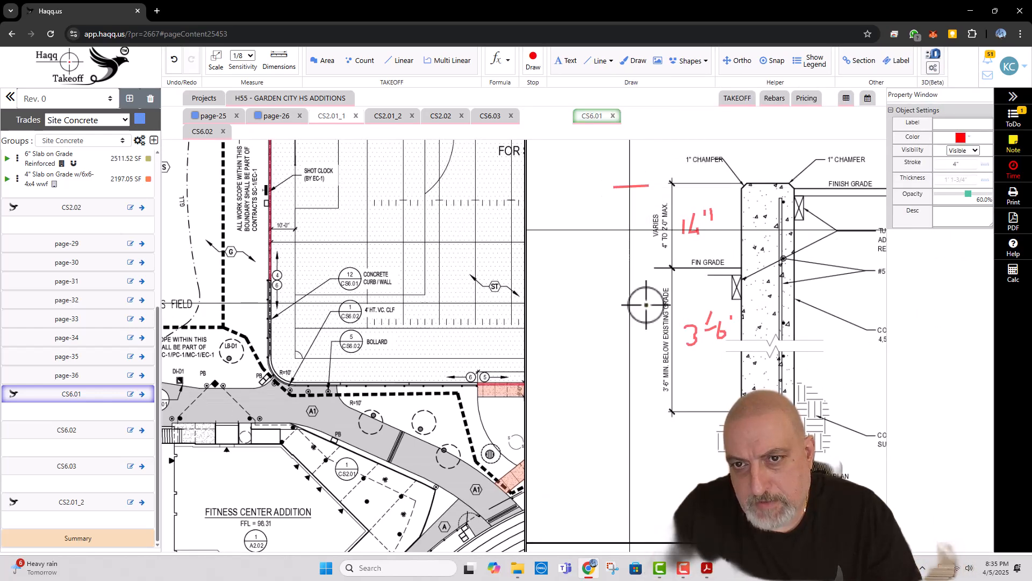
drag(652, 413, 619, 413)
mouse_move(629, 181)
mouse_down()
mouse_move(641, 412)
mouse_move(623, 428)
mouse_up()
drag(630, 181, 603, 217)
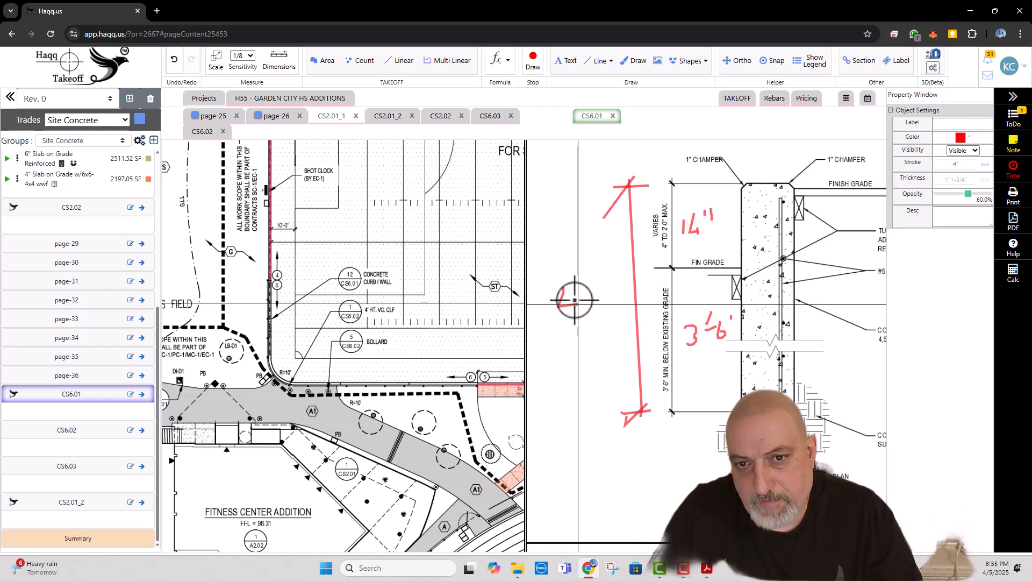
mouse_move(572, 277)
mouse_down()
mouse_move(576, 312)
mouse_move(598, 290)
mouse_up()
drag(610, 279, 616, 271)
key(Escape)
Step: Underline the #5 bars @ 12" and 4,500 PSI notes in detail 12 in red and stop drawing
scroll(755, 259, down, 2)
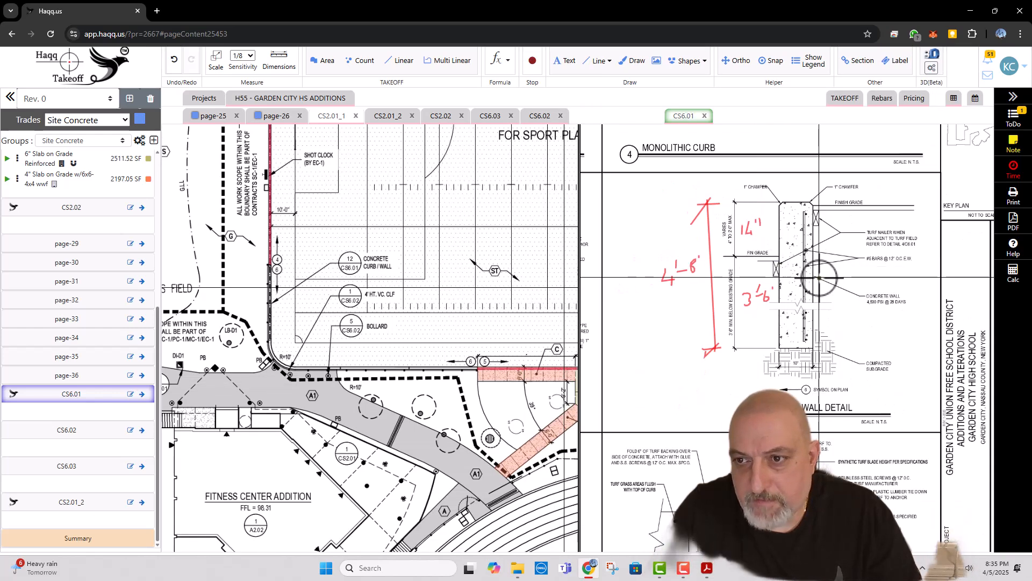
scroll(880, 264, up, 2)
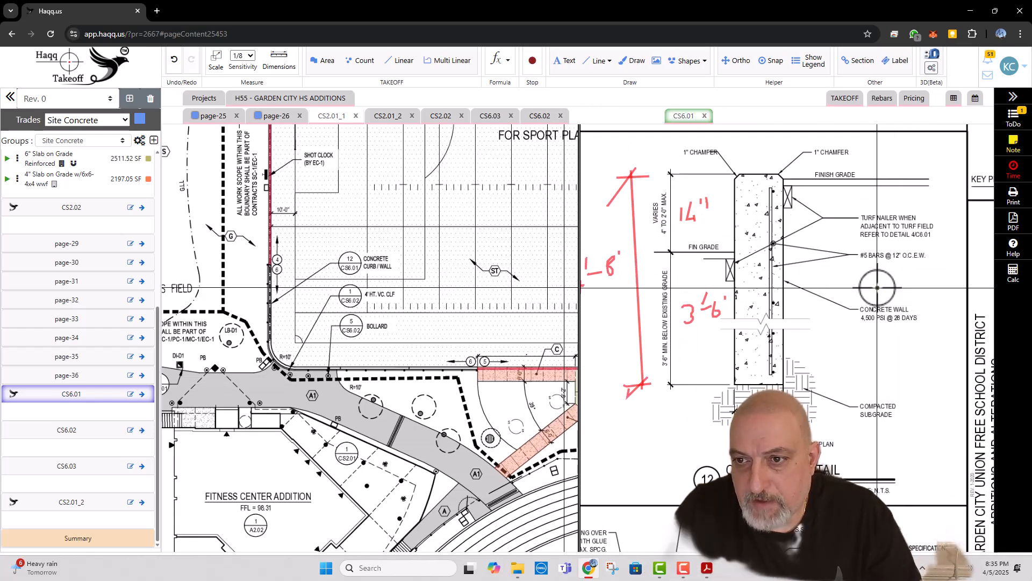
key(d)
drag(819, 280, 855, 280)
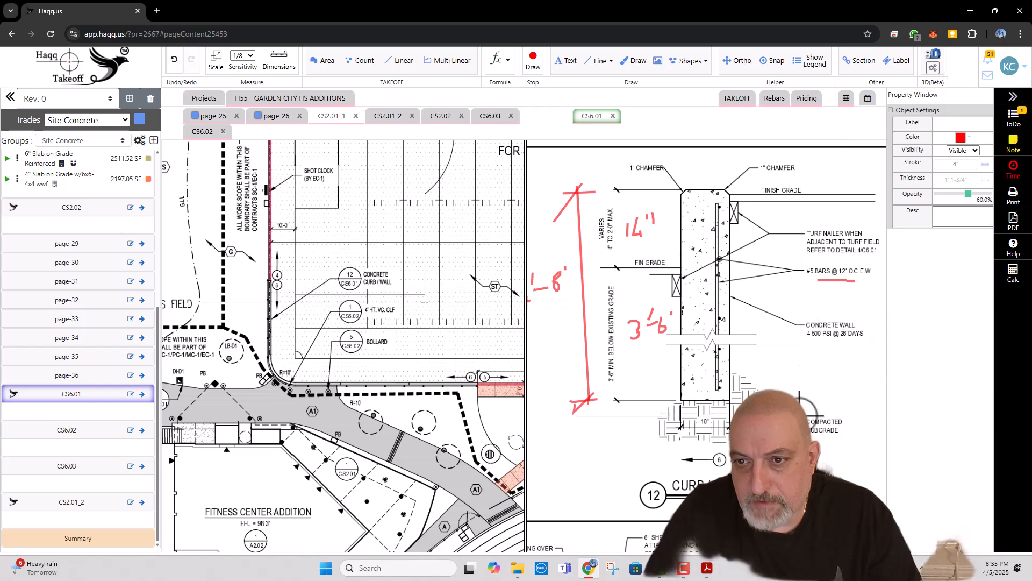
drag(799, 339, 828, 339)
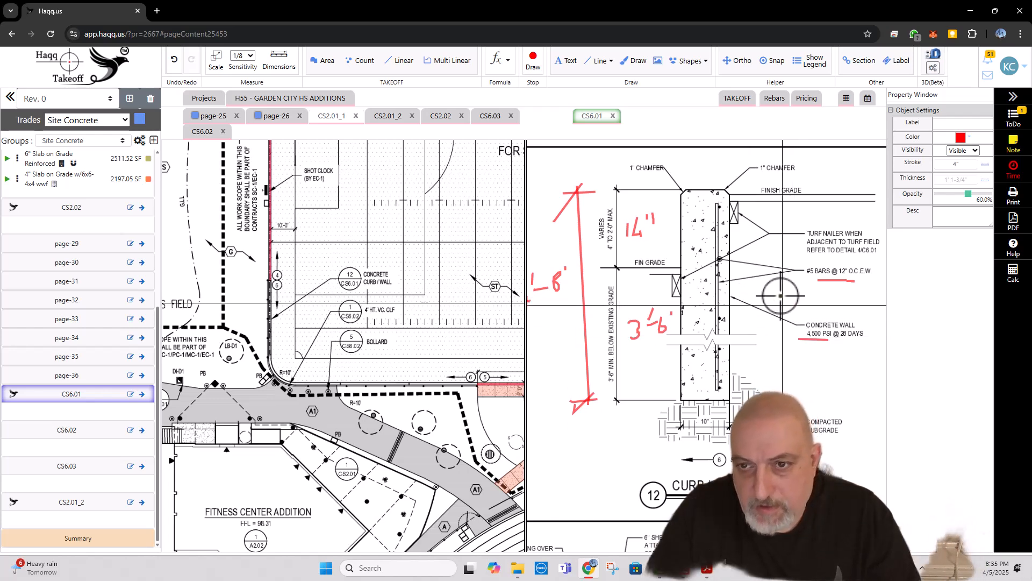
key(Escape)
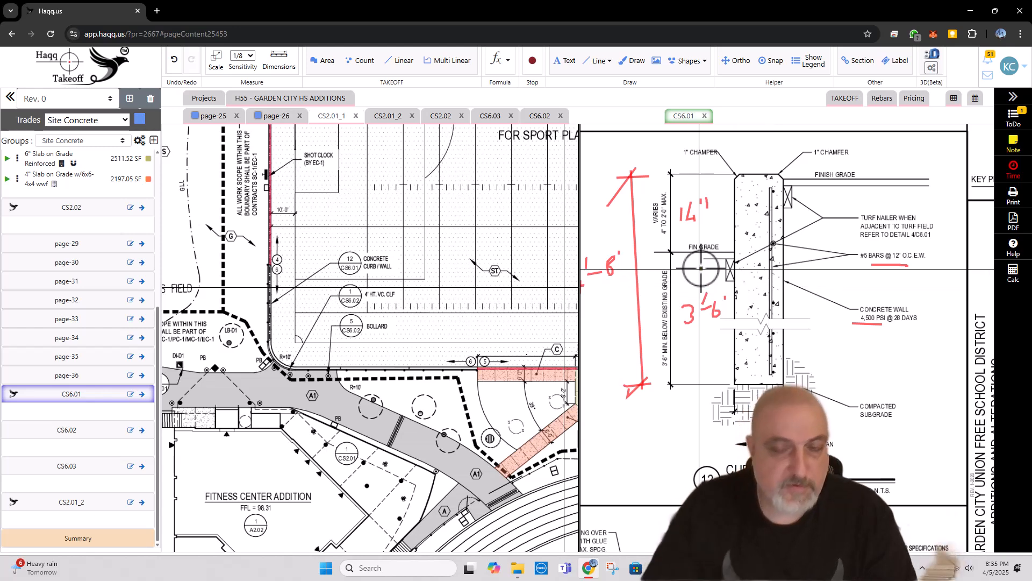
Step: Widen the CS2.01_1 view beside CS6.01 and recentre detail 12 in the narrower view
scroll(732, 285, down, 3)
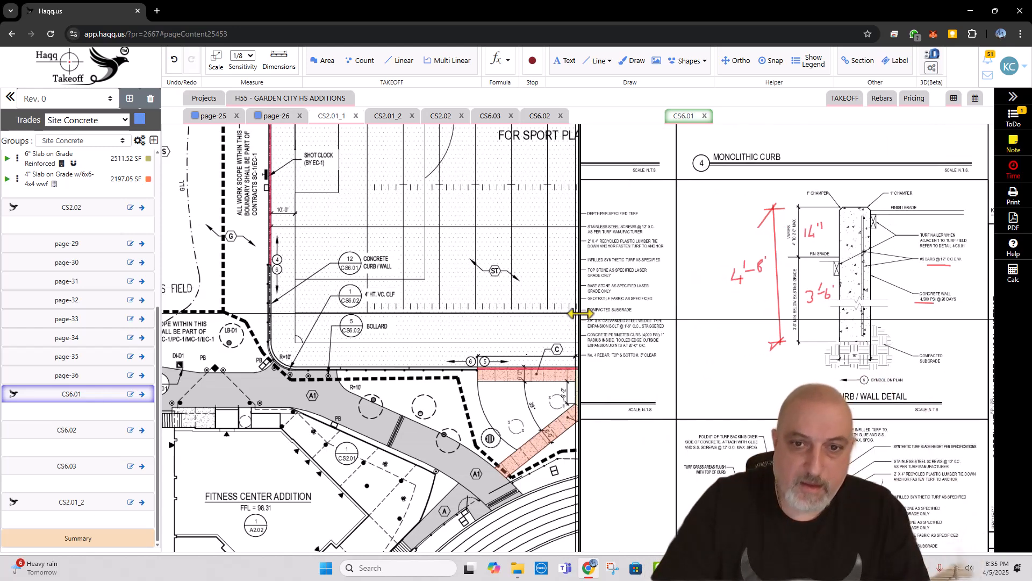
drag(578, 309, 679, 305)
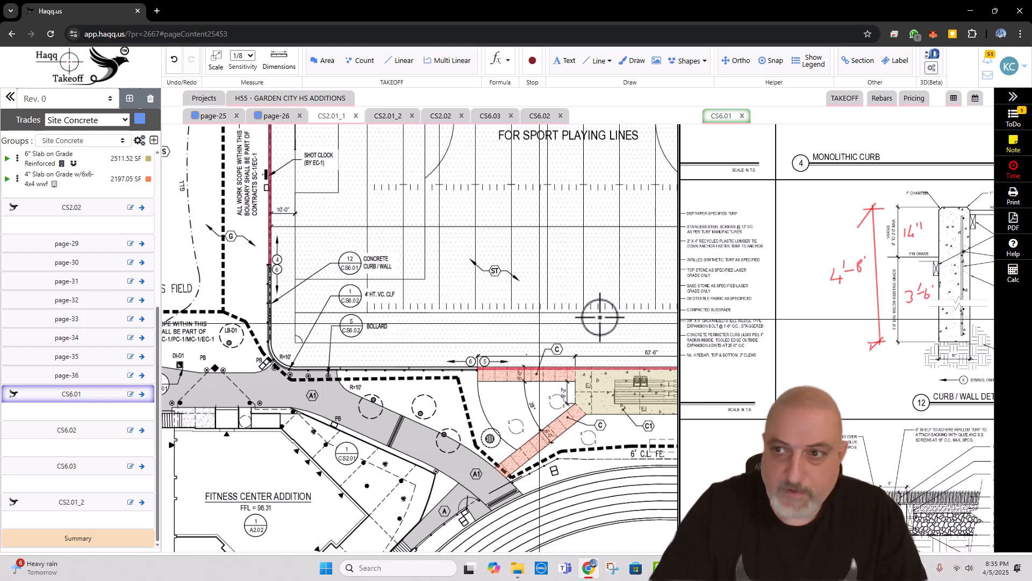
drag(942, 350, 872, 339)
scroll(872, 339, up, 2)
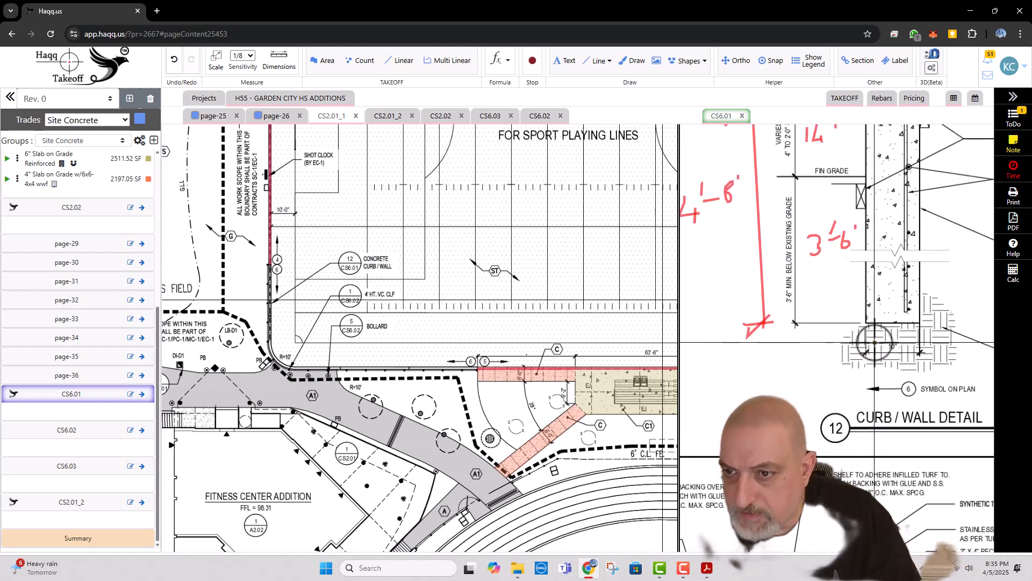
Step: Start a Multi Linear takeoff in the Site Concrete group named 10" Curb Wall Avg 5' and colour it light green
click(447, 61)
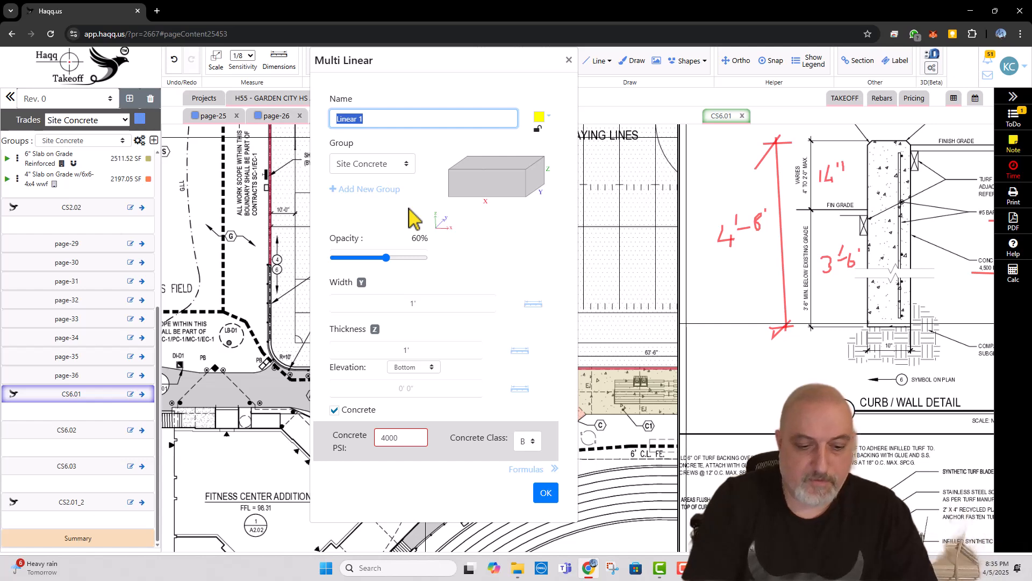
text(c)
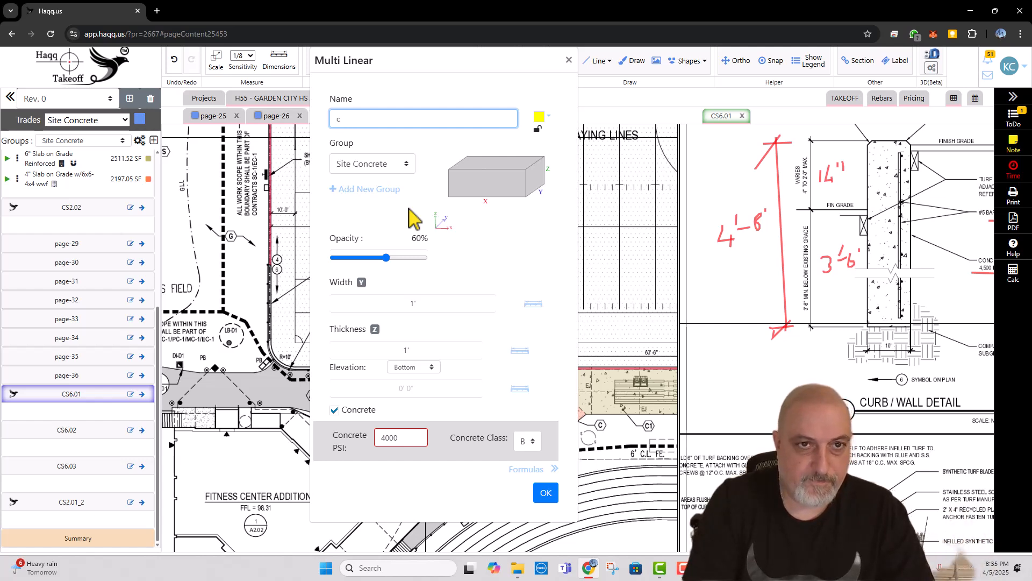
key(BackSpace)
key(Caps_Lock)
text(Curb )
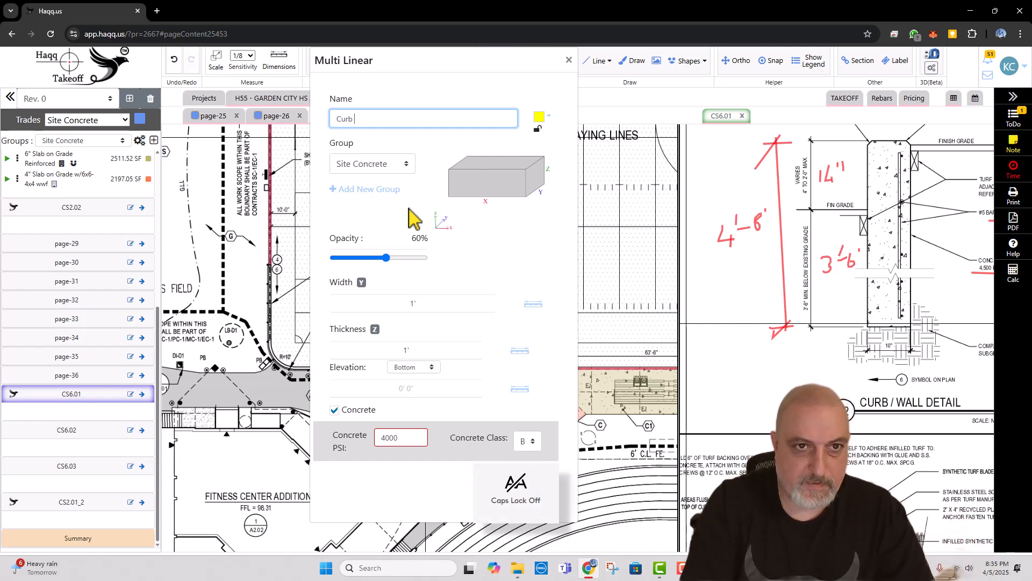
text(Wall Avg 5')
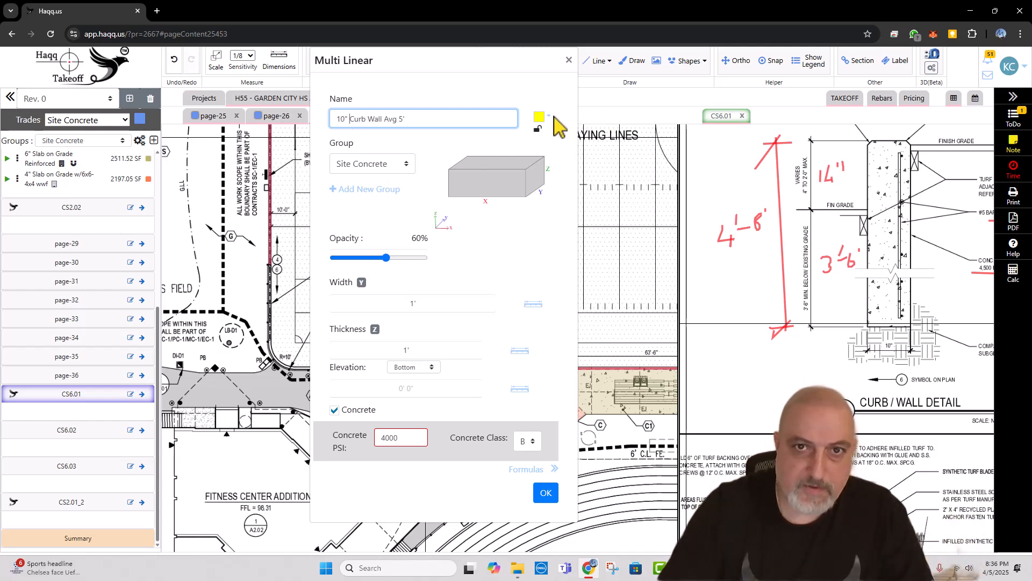
click(549, 115)
click(566, 183)
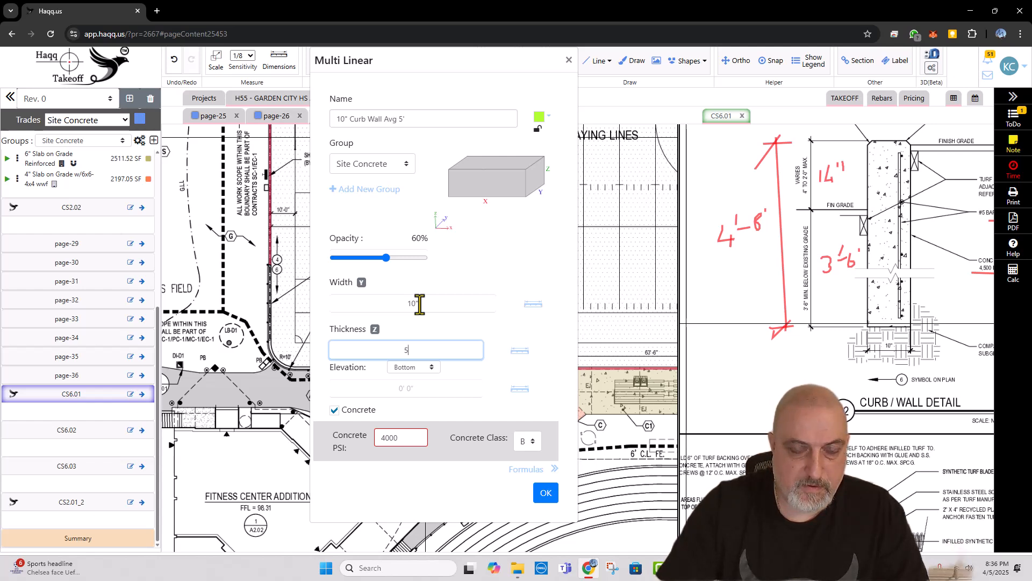
Step: Set the curb wall takeoff's width to 10", thickness to 5' and top elevation to 2', and confirm the item
click(410, 368)
click(408, 394)
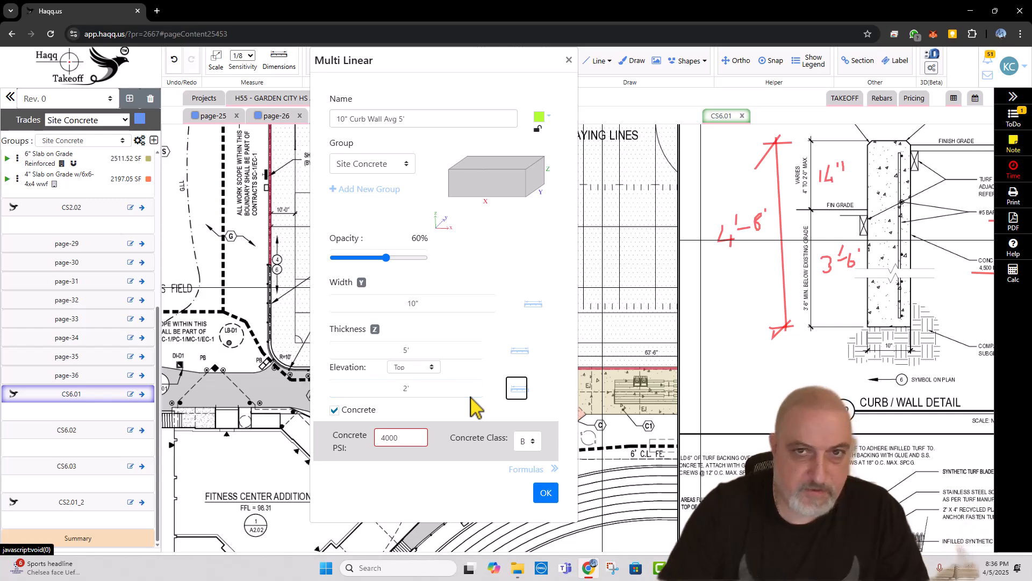
click(546, 489)
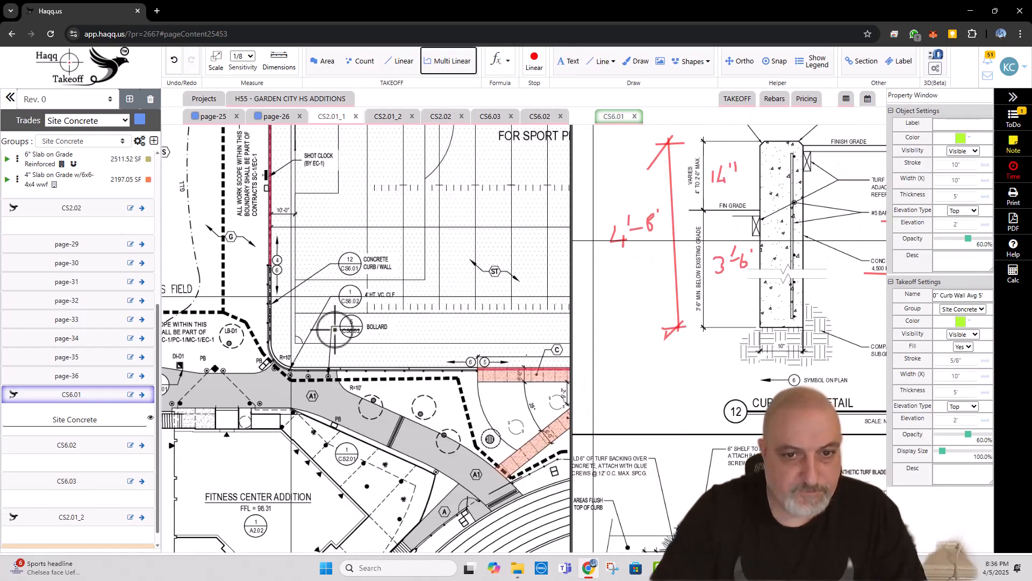
Step: Stop the running linear measurement and expand the Site Concrete group listed under sheet CS6.01
scroll(478, 425, up, 3)
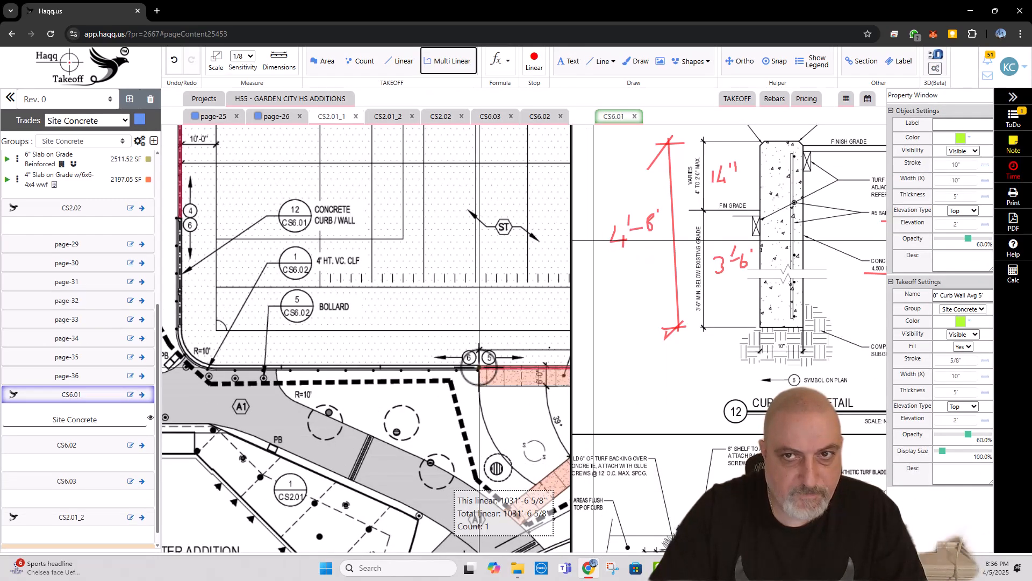
click(638, 119)
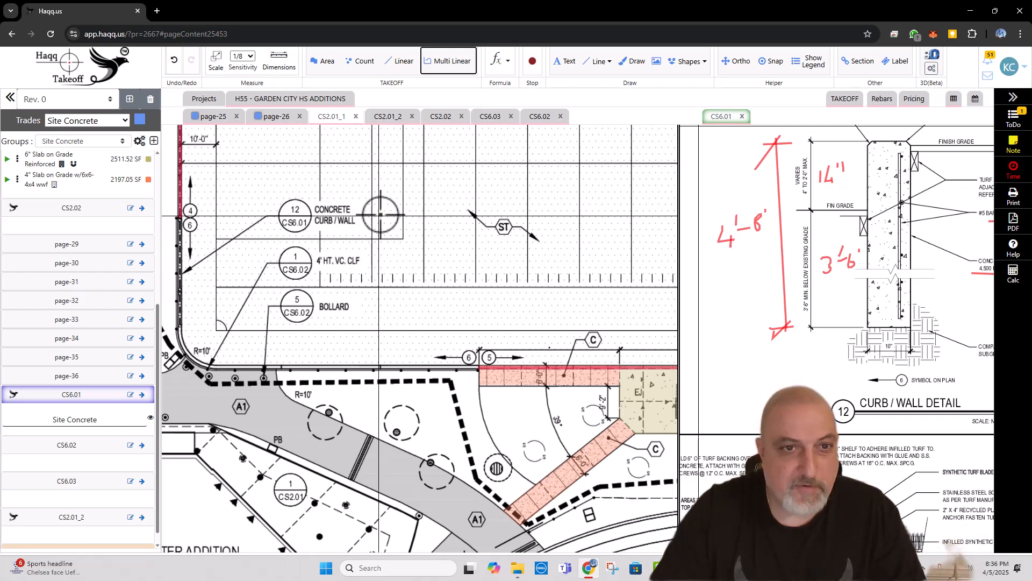
click(82, 422)
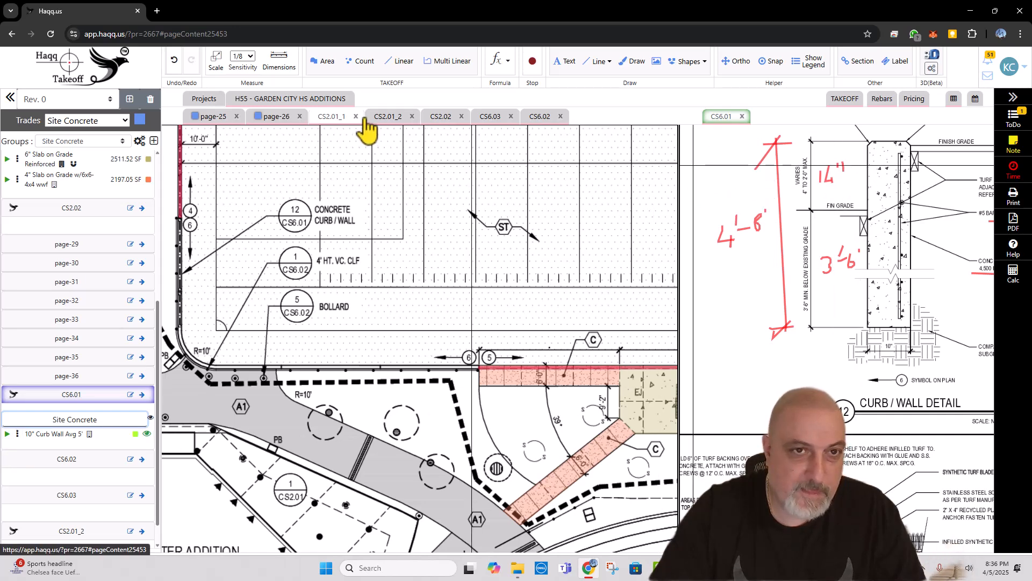
Step: Trace the 10" Curb Wall Avg 5' takeoff on CS2.01_1 around the turf field's rounded corner between the 5/6 and 4/6 symbols, about 126'-2"
click(332, 123)
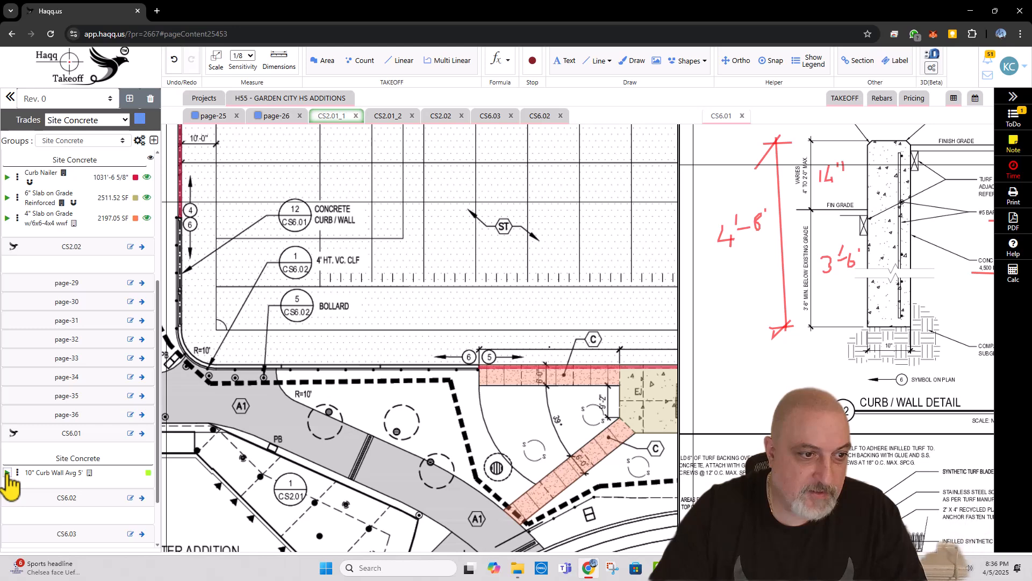
click(6, 472)
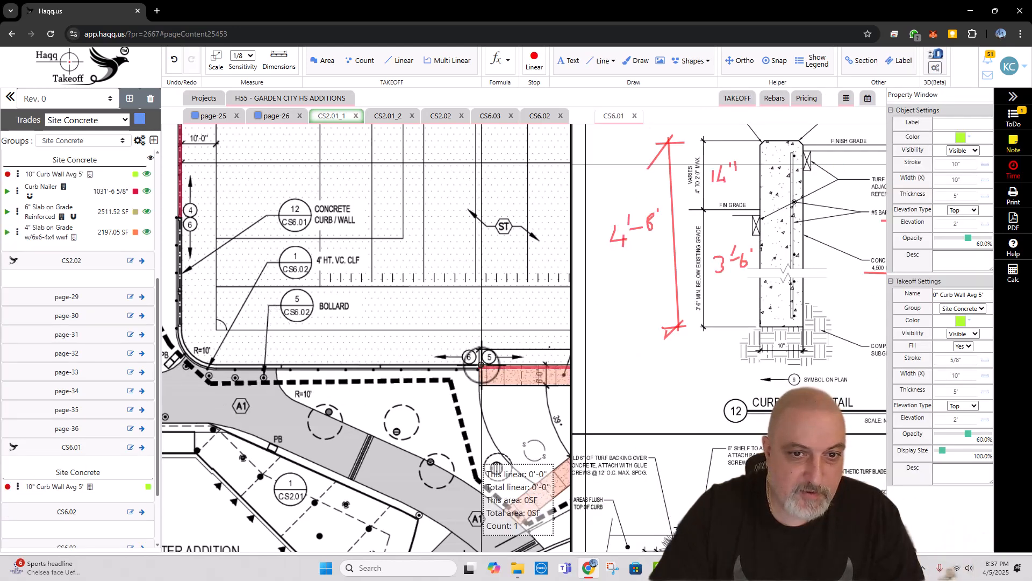
click(481, 366)
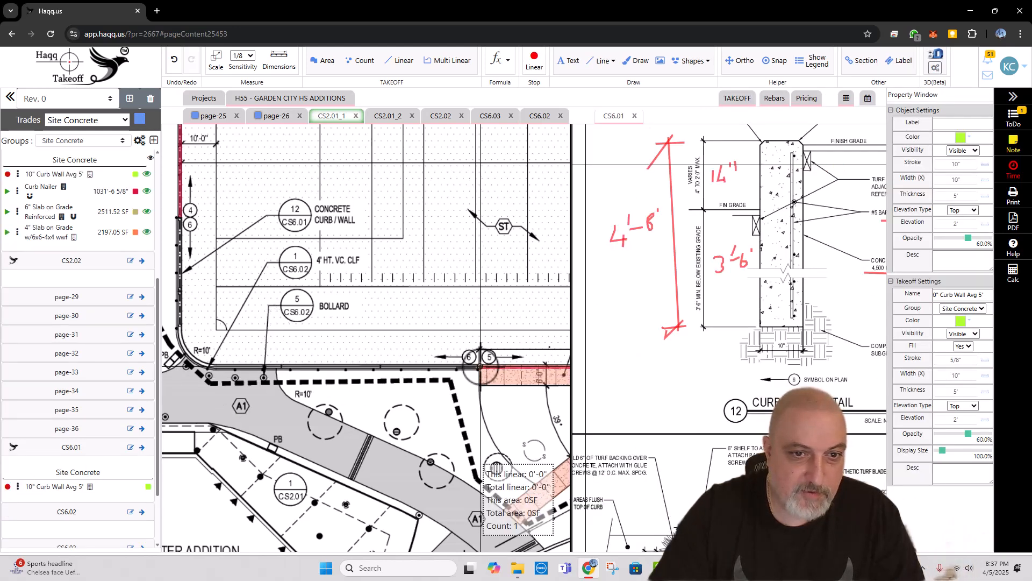
click(213, 367)
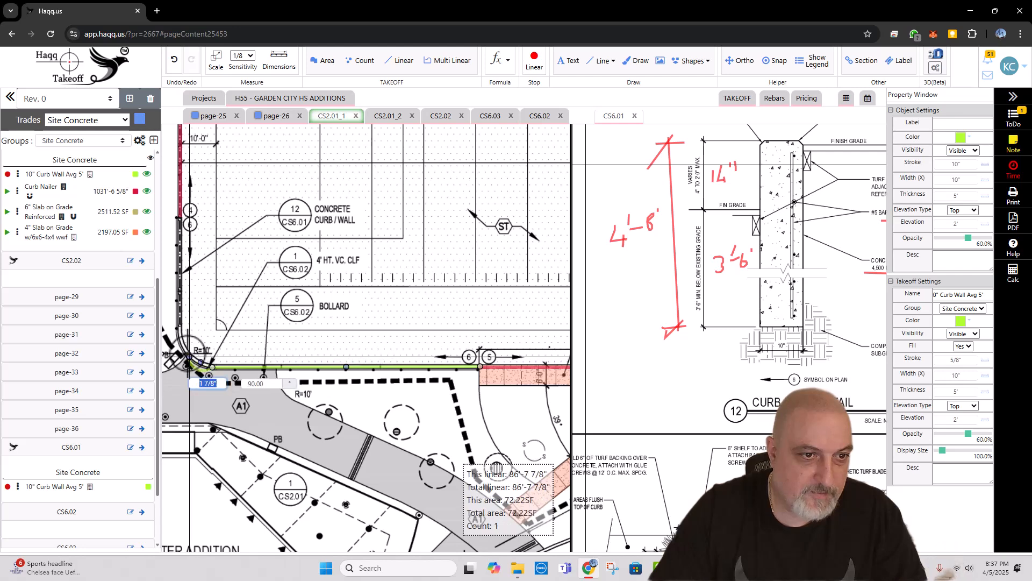
click(188, 356)
click(180, 326)
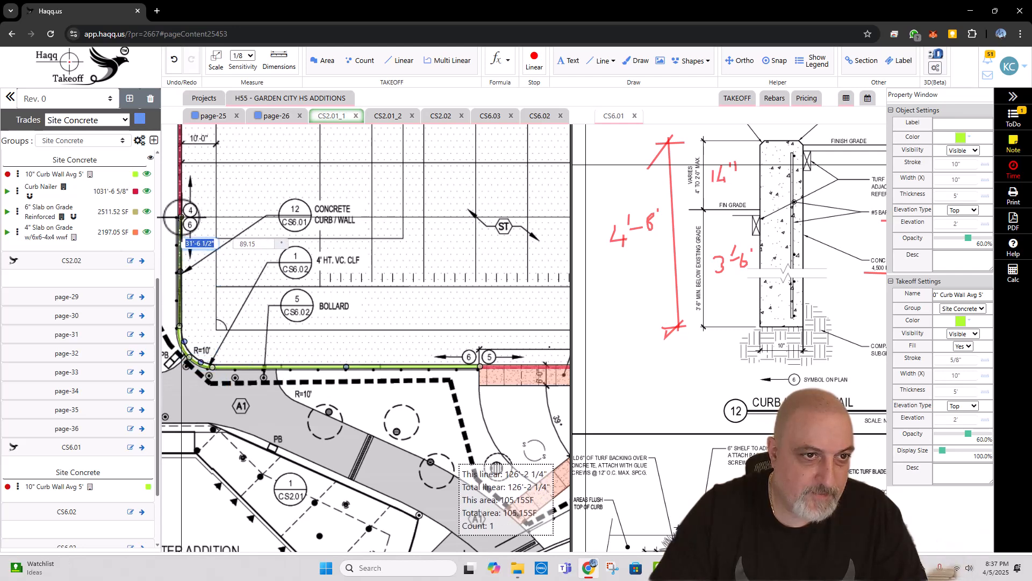
double_click(181, 217)
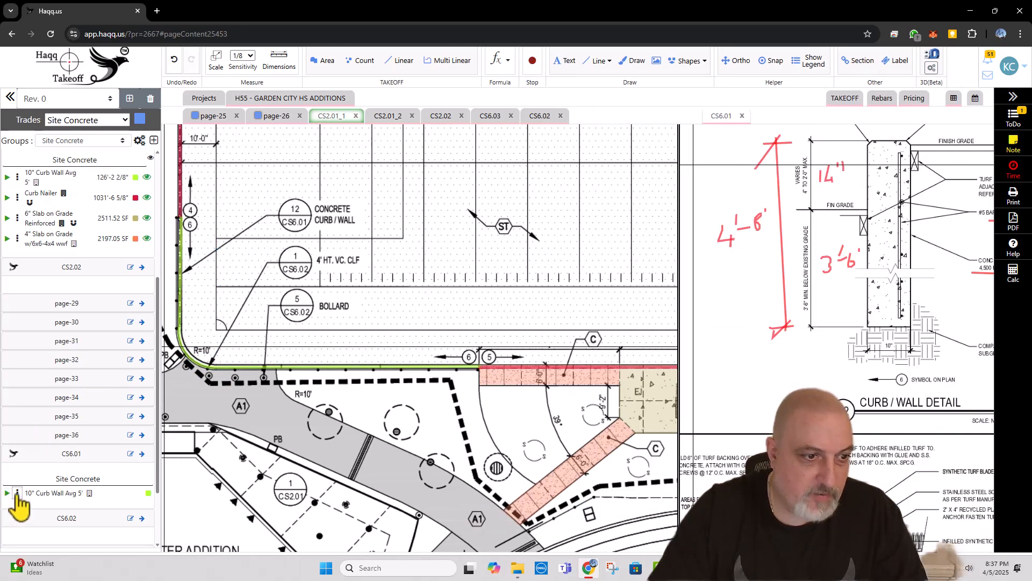
Step: Delete the empty 10" Curb Wall Avg 5' item listed under sheet CS6.01
click(18, 492)
click(63, 531)
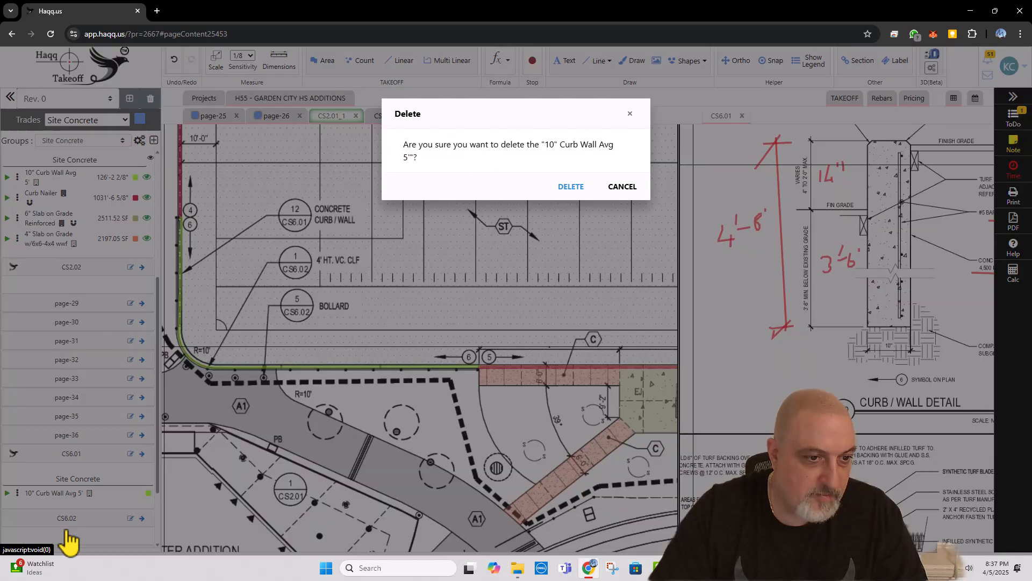
click(571, 187)
Step: Start a rebar entry on the traced curb wall with location Top, X direction, Z range and size #5
scroll(470, 243, down, 1)
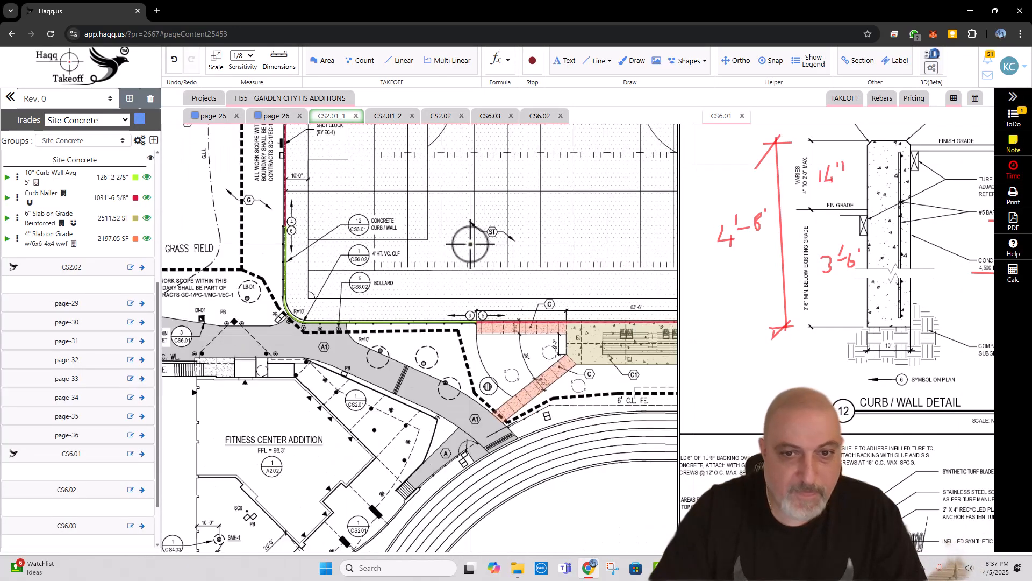
scroll(380, 325, up, 2)
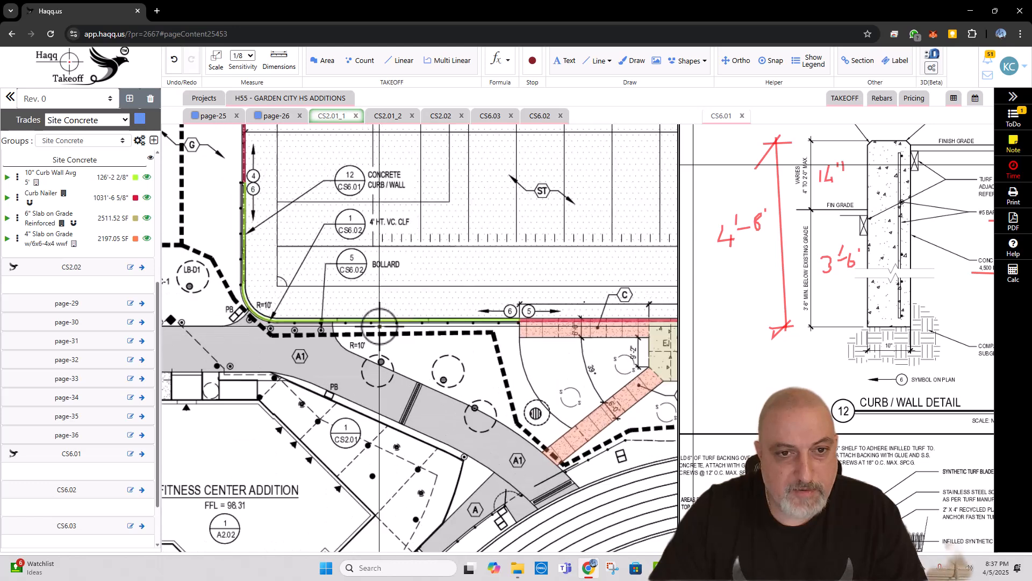
scroll(379, 326, up, 1)
right_click(392, 325)
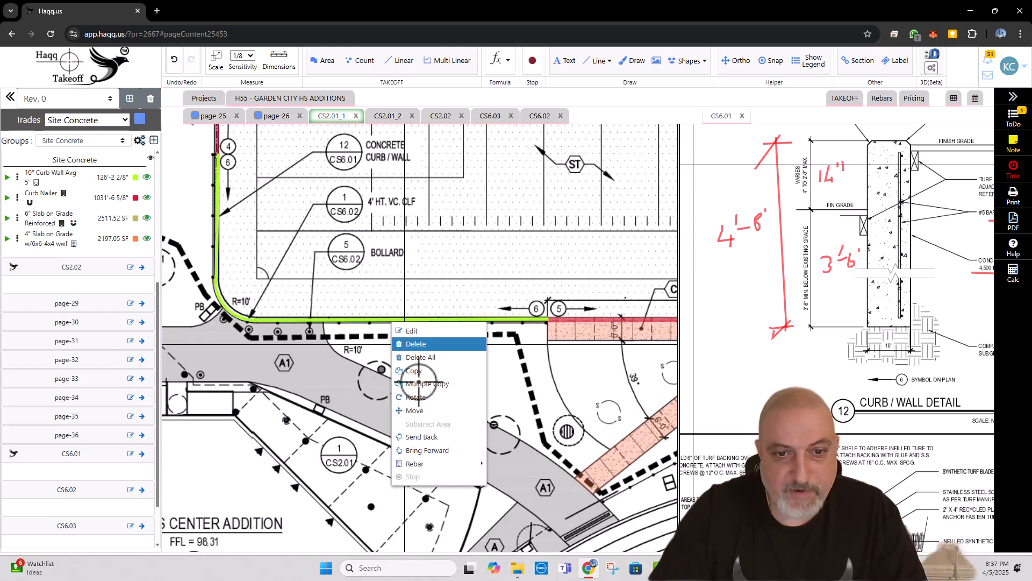
mouse_move(457, 463)
click(511, 478)
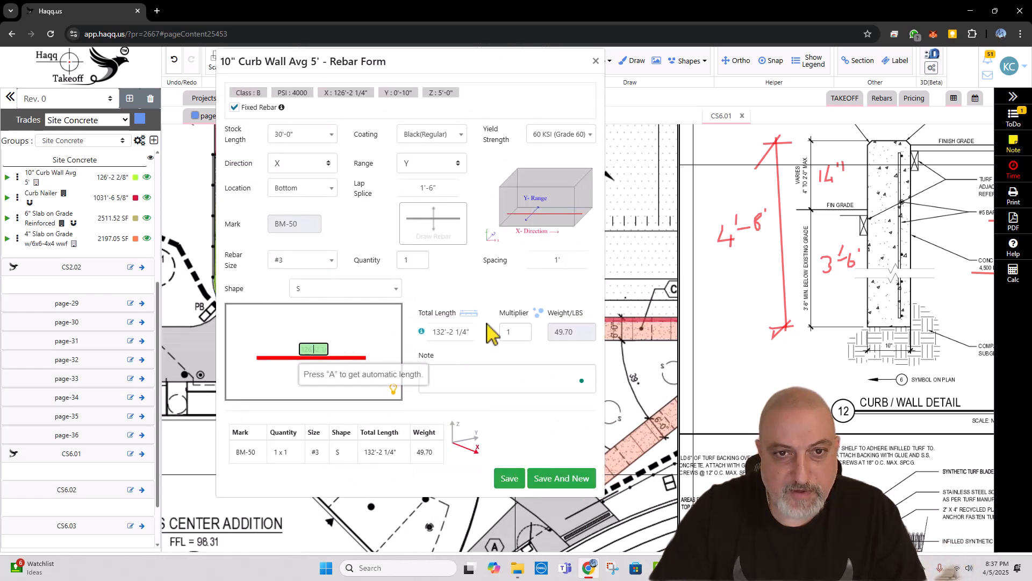
click(312, 189)
click(290, 232)
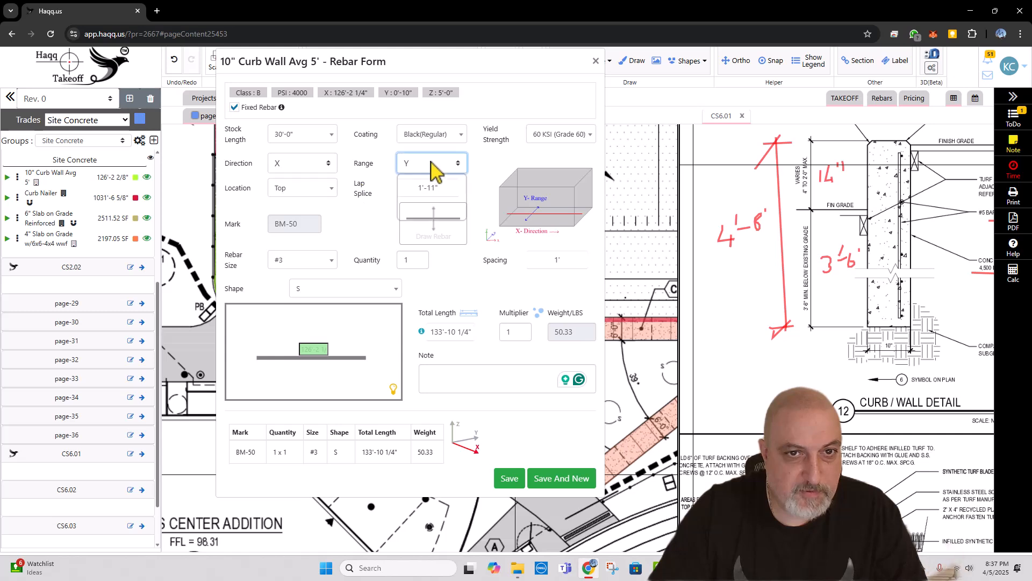
click(433, 163)
click(425, 212)
click(314, 261)
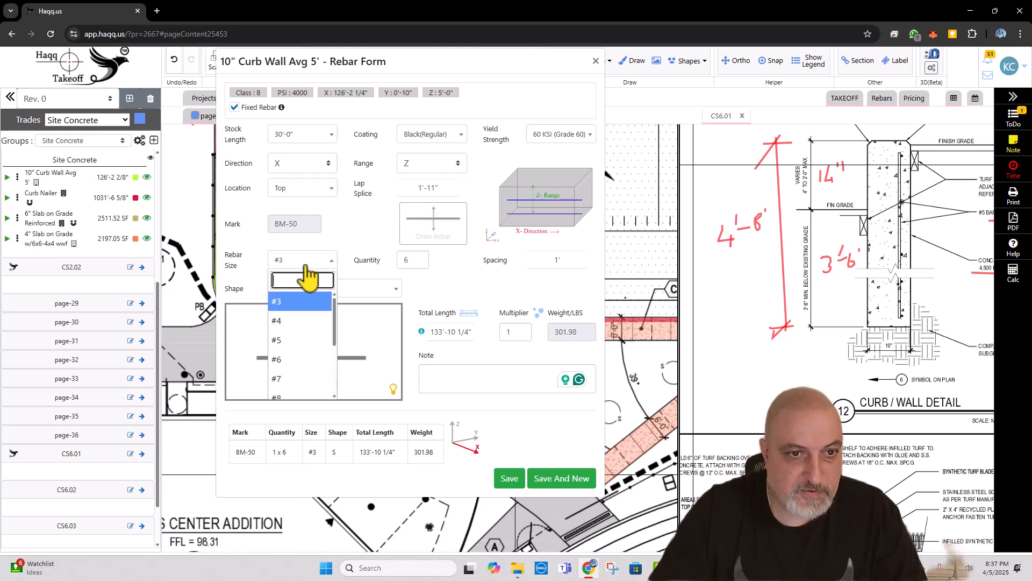
click(293, 342)
Step: Note the curb wall's X-direction bars as HOR and save them, continuing with a new rebar entry
click(488, 376)
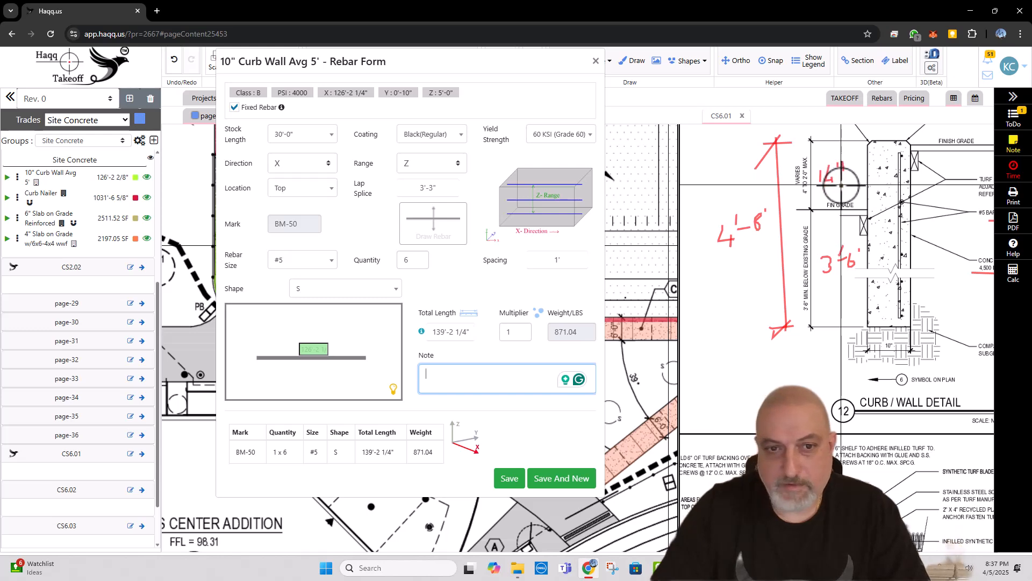
text(h)
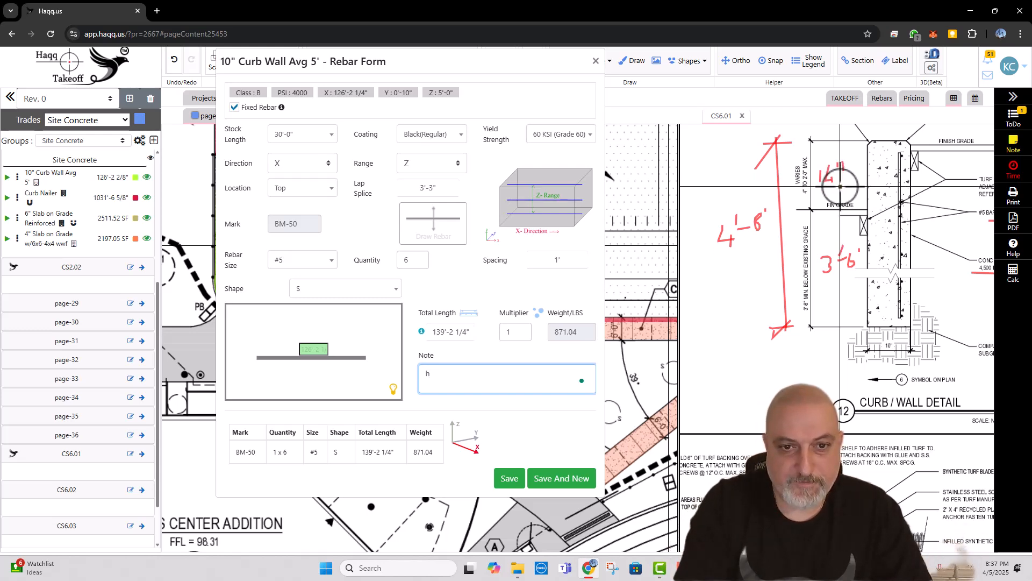
key(BackSpace)
key(Caps_Lock)
text(HOR)
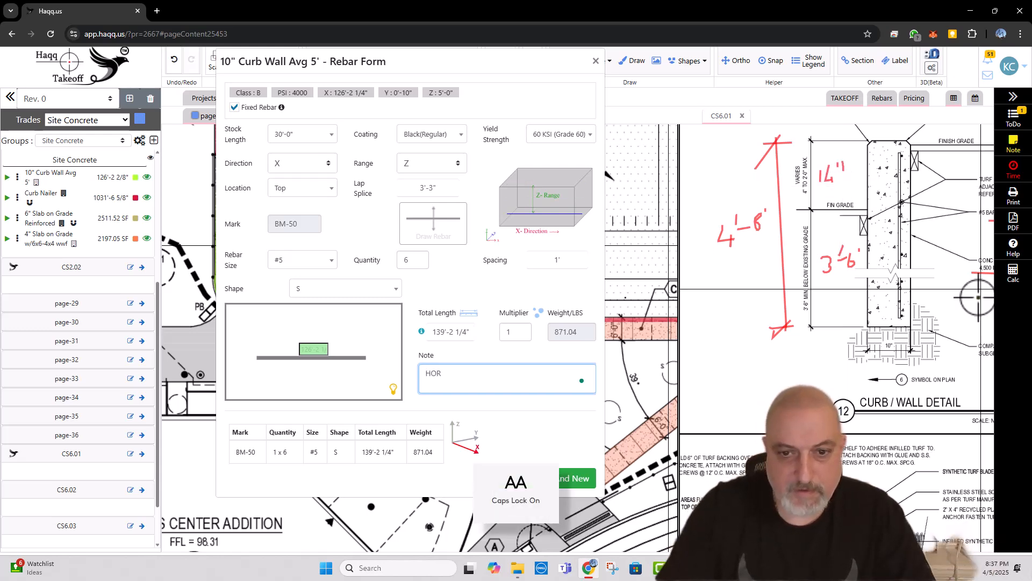
click(572, 474)
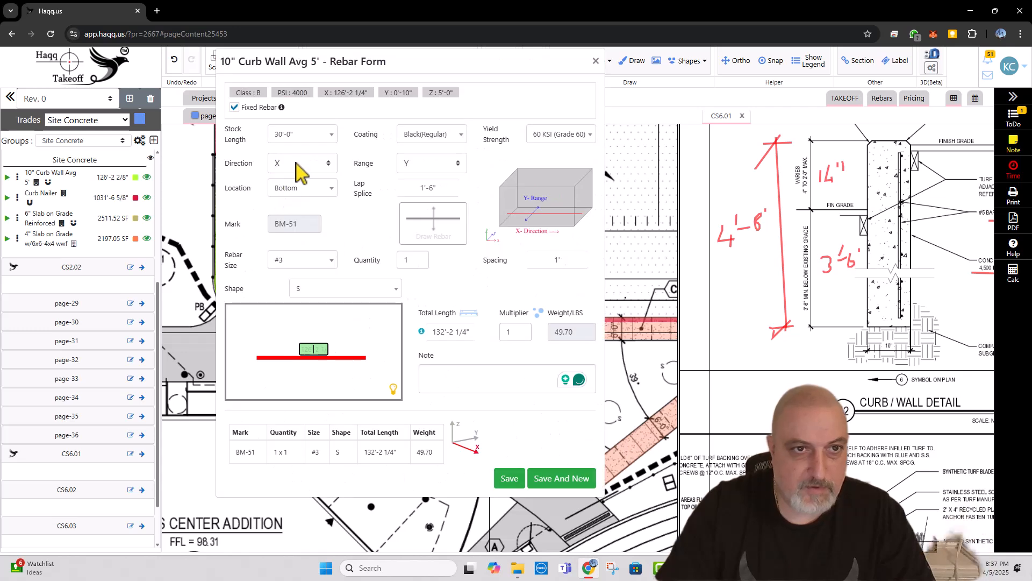
Step: Add #5 rebar to the curb wall in Z direction with X range, note it as VERT and save
click(295, 162)
click(291, 213)
click(422, 168)
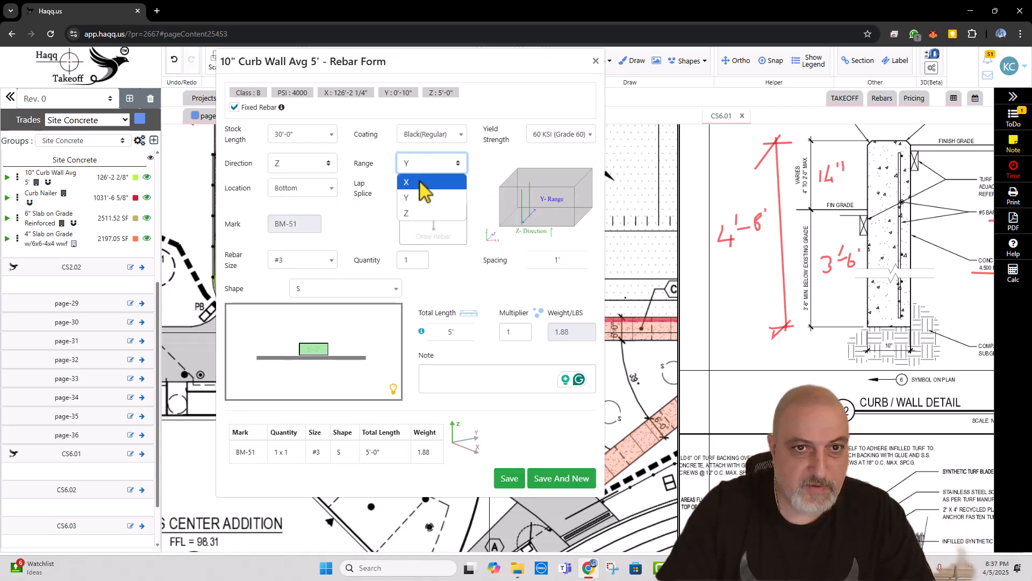
click(421, 189)
click(314, 262)
click(293, 341)
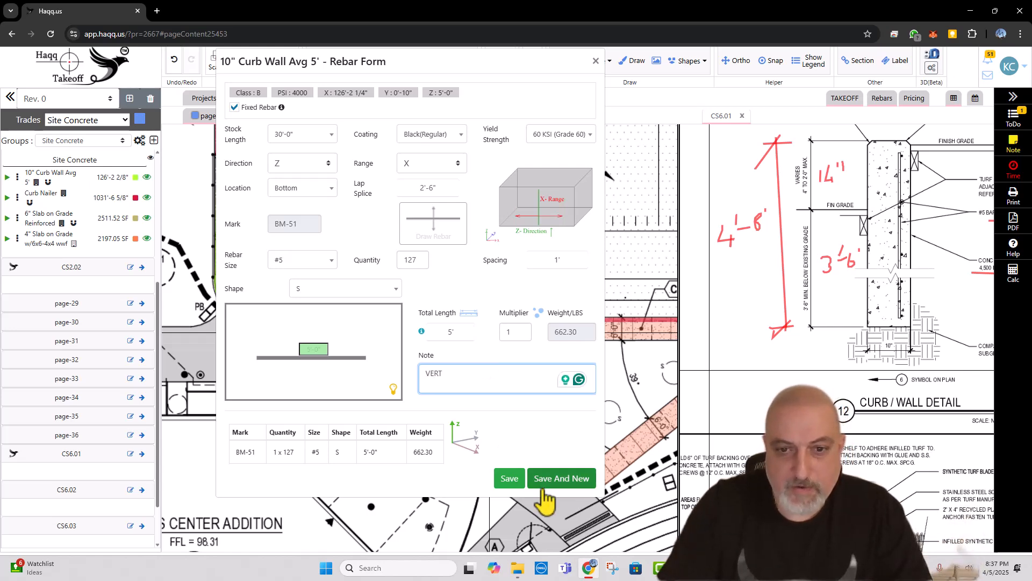
click(509, 478)
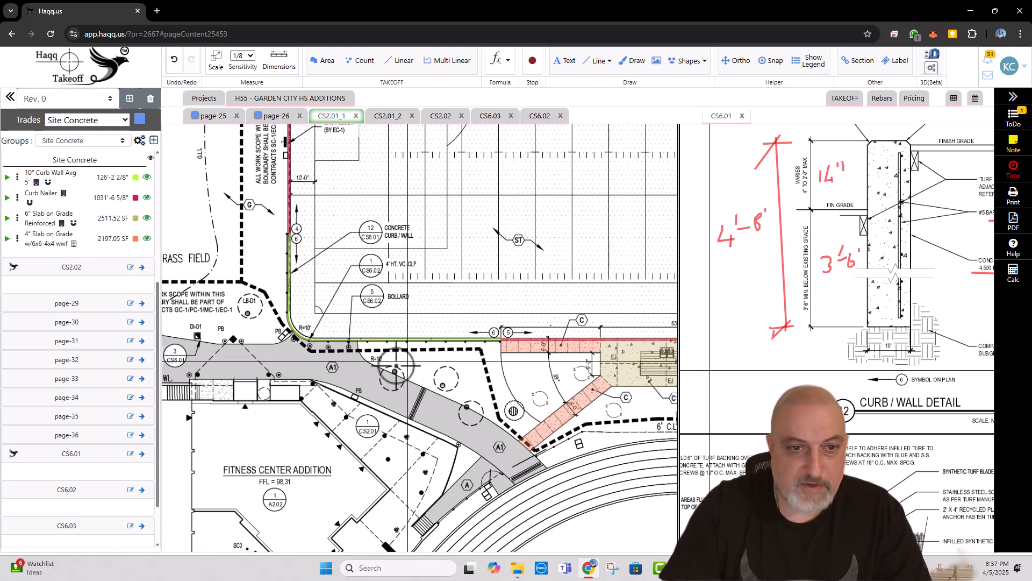
Step: Examine the CS2.01_1 plan and its enlargement around the fitness center addition for further site concrete
drag(359, 376, 437, 329)
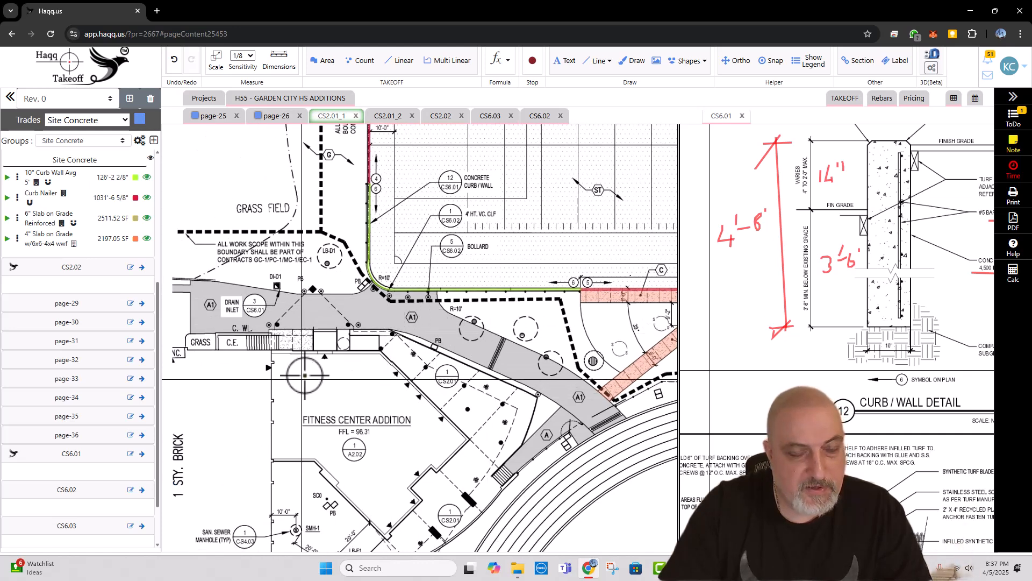
drag(312, 373, 328, 362)
scroll(267, 427, down, 3)
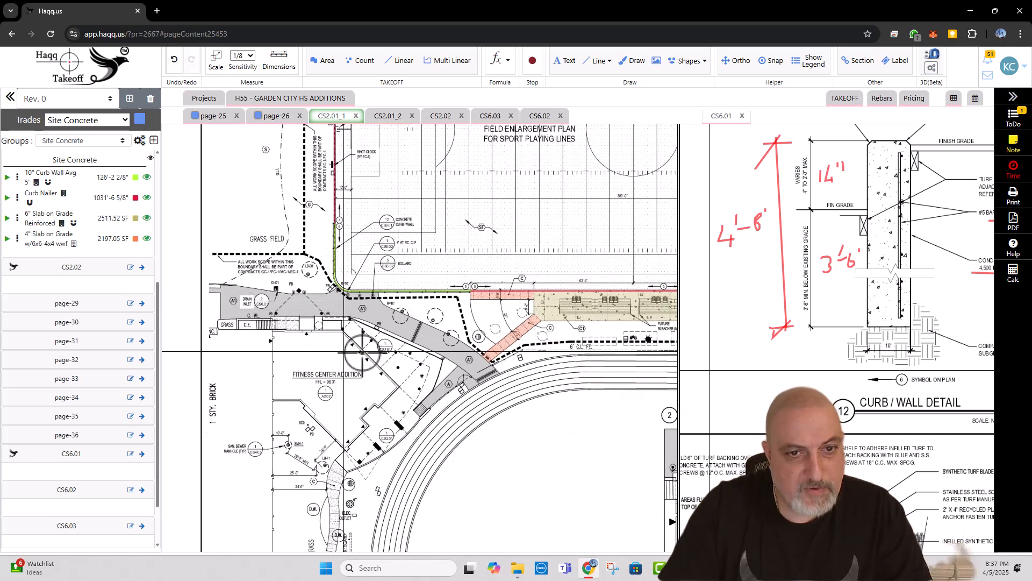
scroll(401, 405, down, 5)
drag(542, 449, 373, 353)
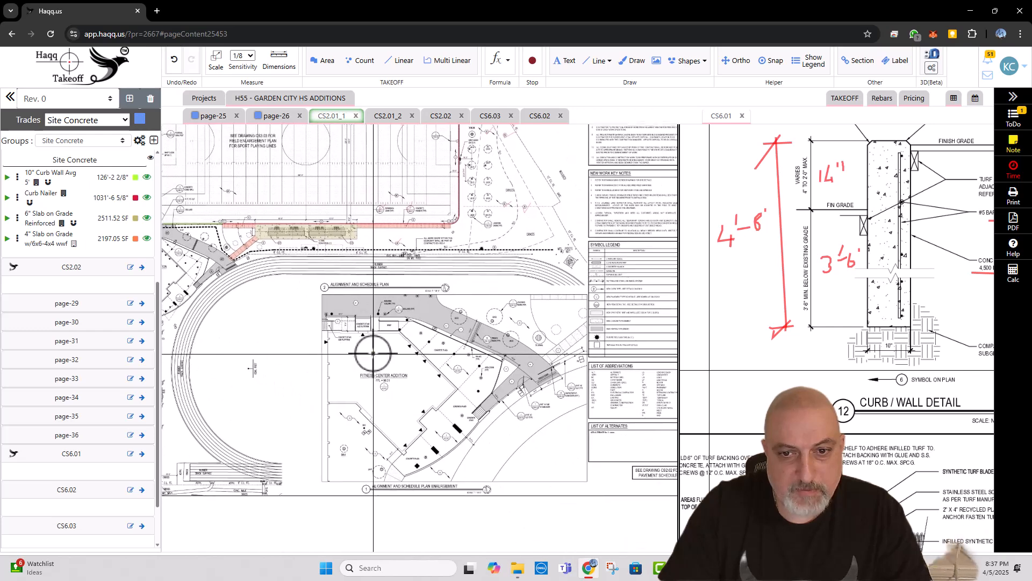
scroll(401, 314, up, 3)
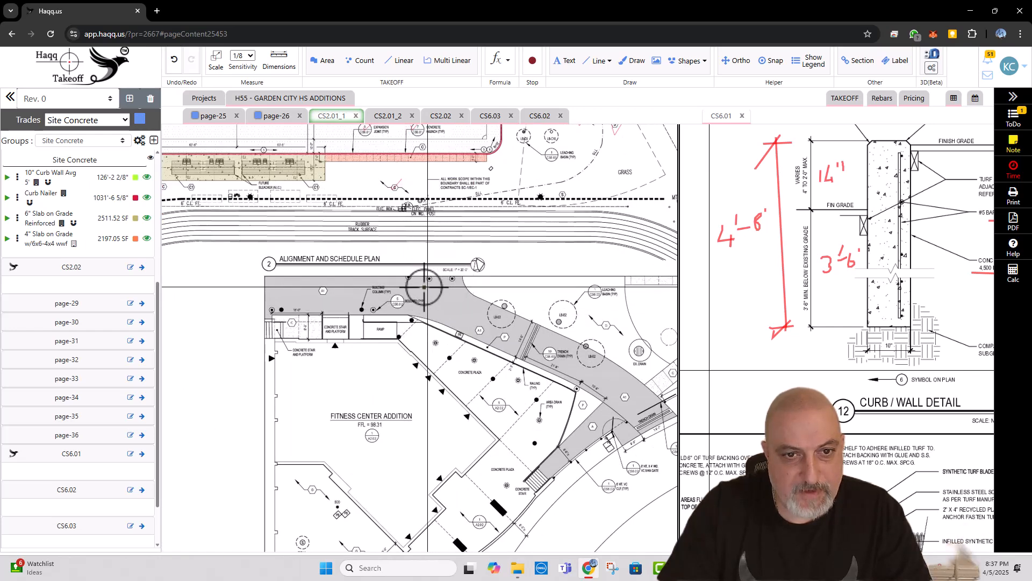
scroll(477, 291, down, 2)
drag(302, 292, 375, 365)
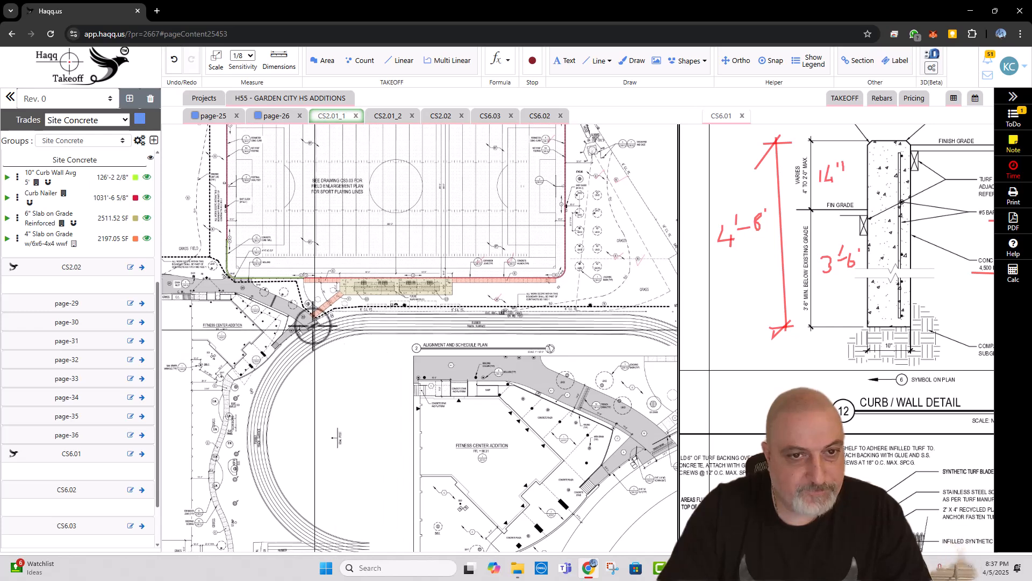
scroll(258, 307, up, 3)
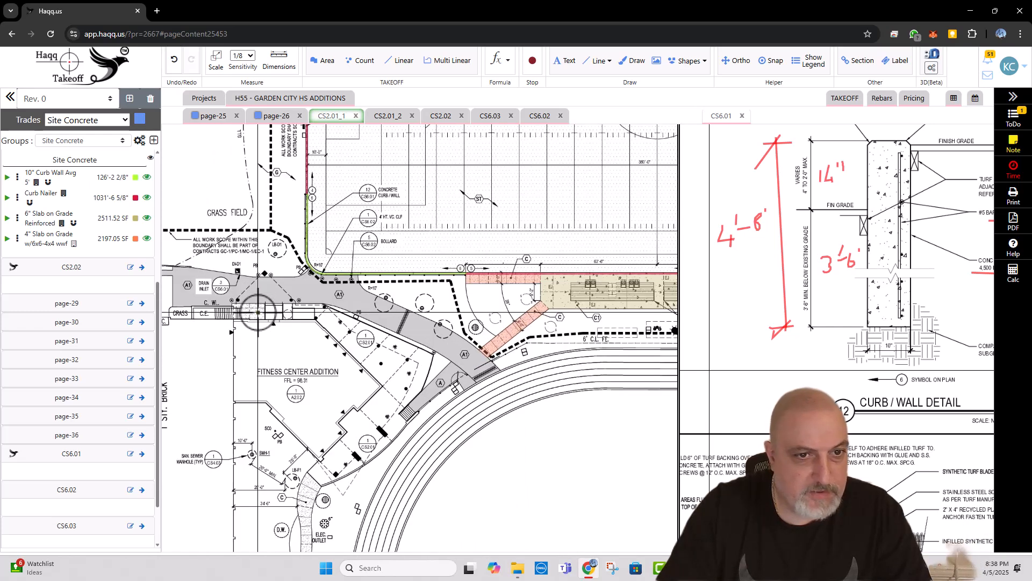
scroll(257, 305, up, 1)
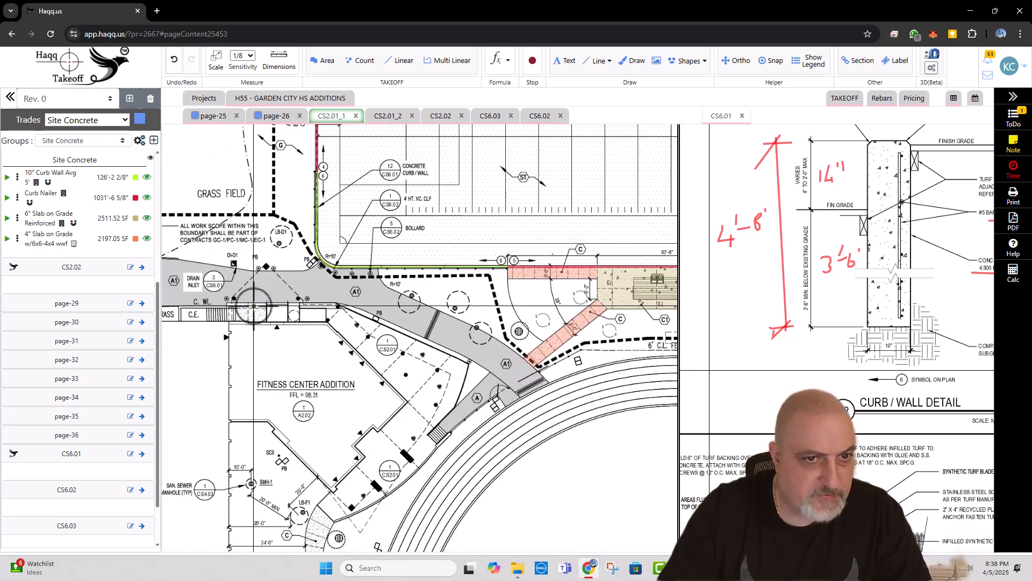
Step: Widen the CS6.01 view and draw red check marks beside curb/wall detail 12 and concrete curb detail 2
scroll(800, 347, down, 3)
drag(800, 346, 826, 336)
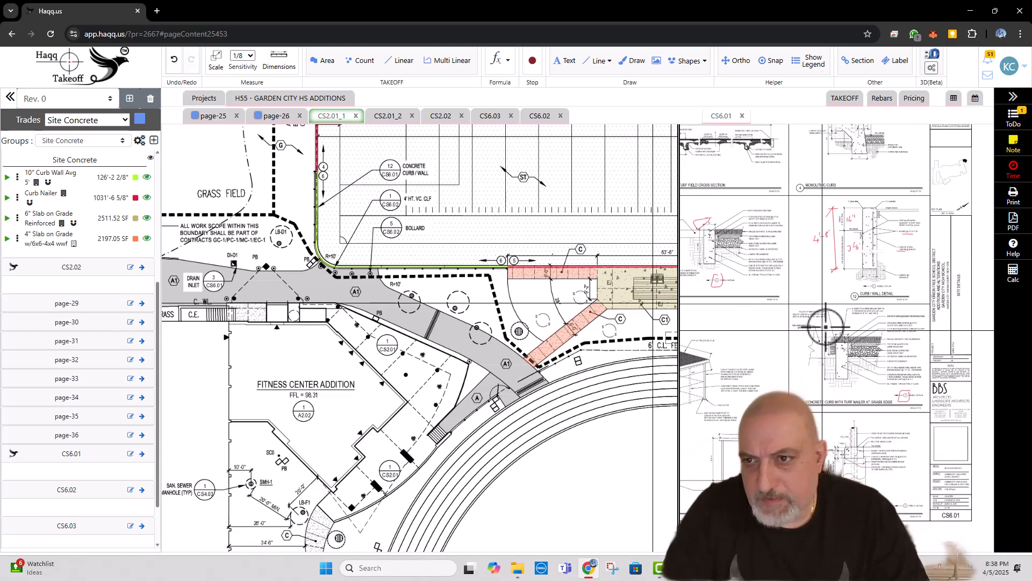
click(712, 117)
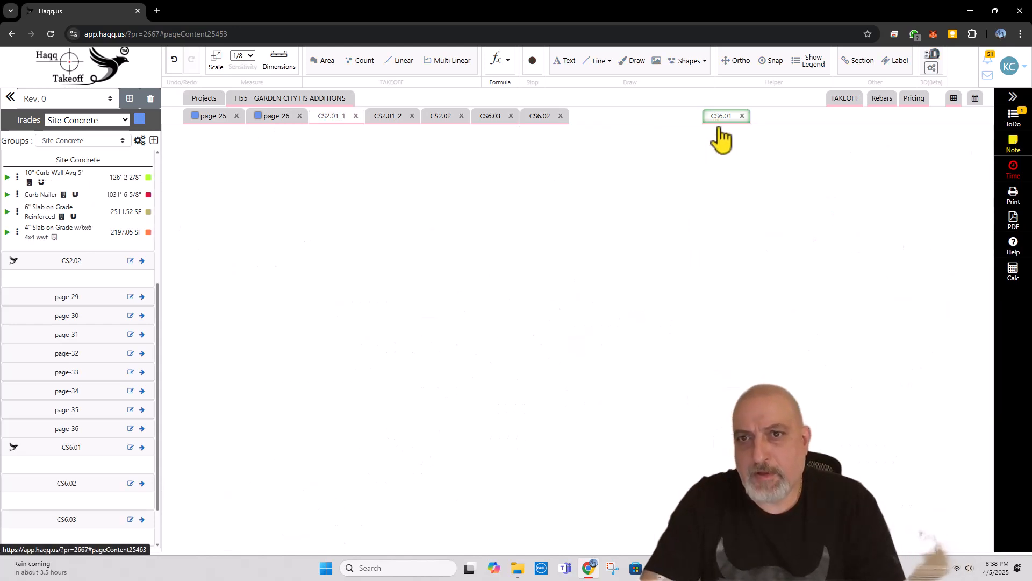
drag(678, 222, 512, 230)
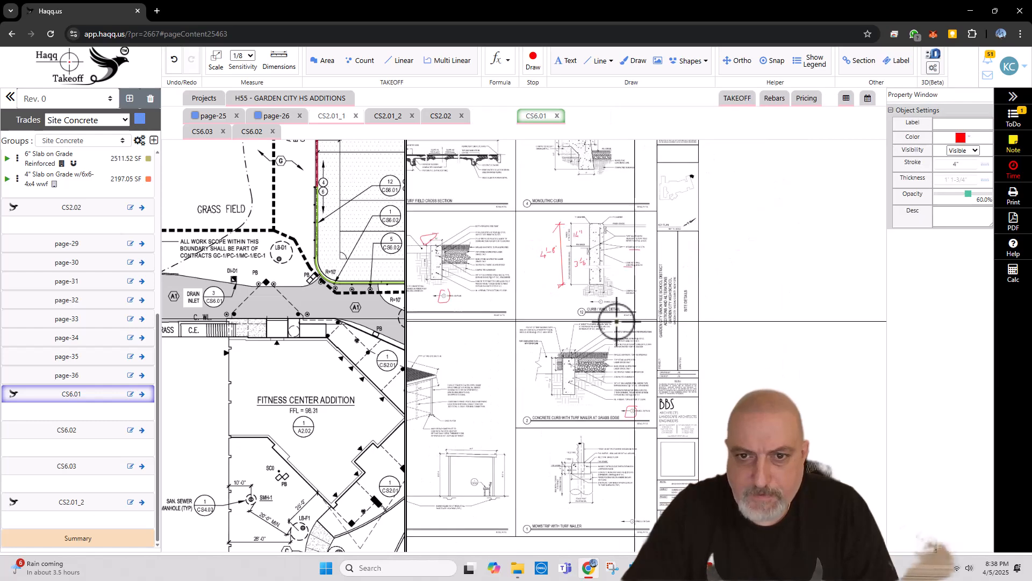
mouse_move(560, 313)
mouse_down()
mouse_move(564, 327)
mouse_move(585, 308)
mouse_up()
drag(546, 423, 571, 414)
Step: Examine the mowstrip with turf nailer and dugout shelter details on CS6.01 and compare them with the field plan
drag(583, 517, 643, 368)
scroll(622, 394, up, 3)
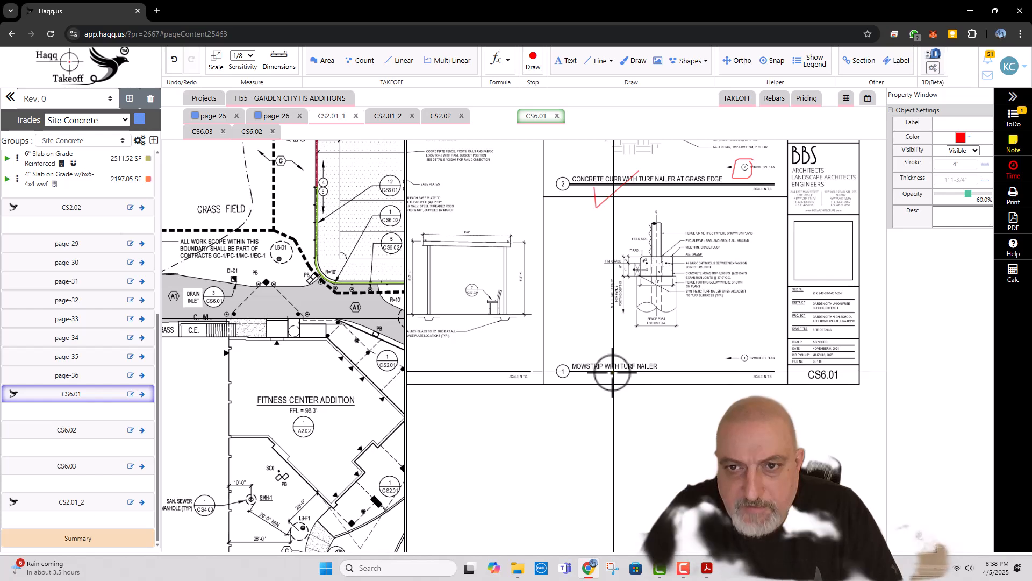
scroll(667, 322, up, 3)
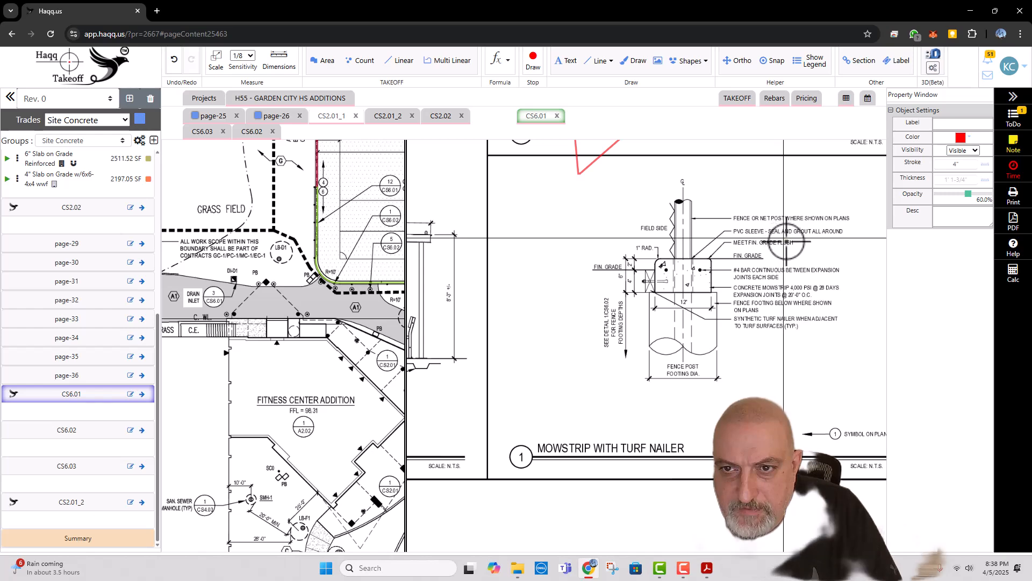
scroll(793, 299, down, 5)
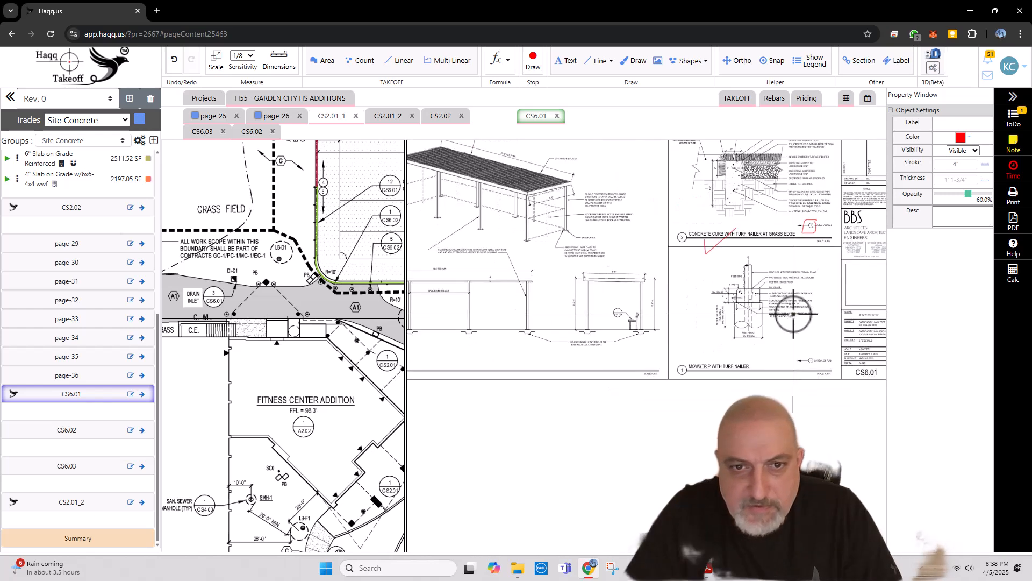
drag(763, 374, 779, 374)
scroll(542, 435, up, 2)
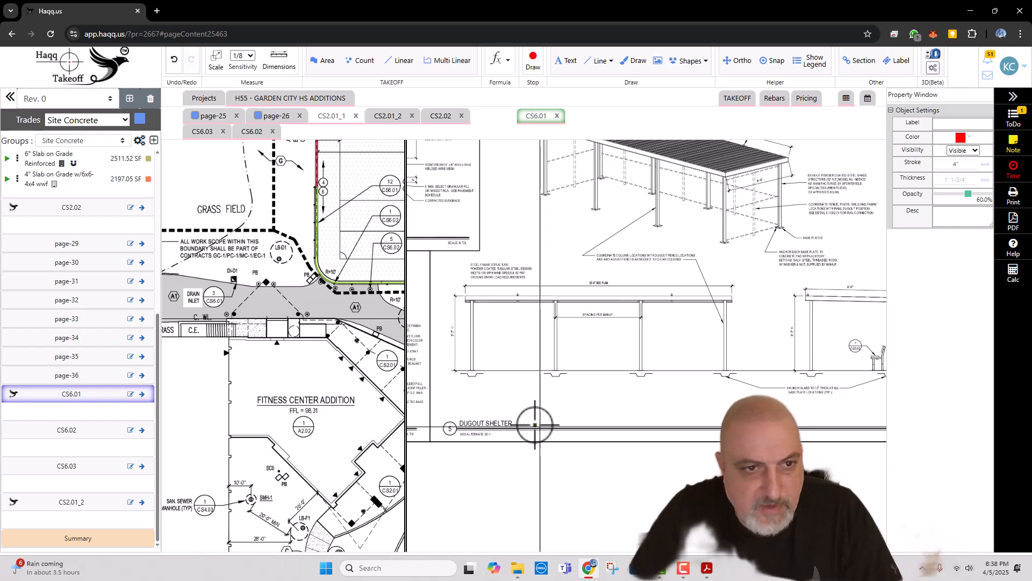
scroll(361, 287, down, 5)
scroll(318, 226, up, 5)
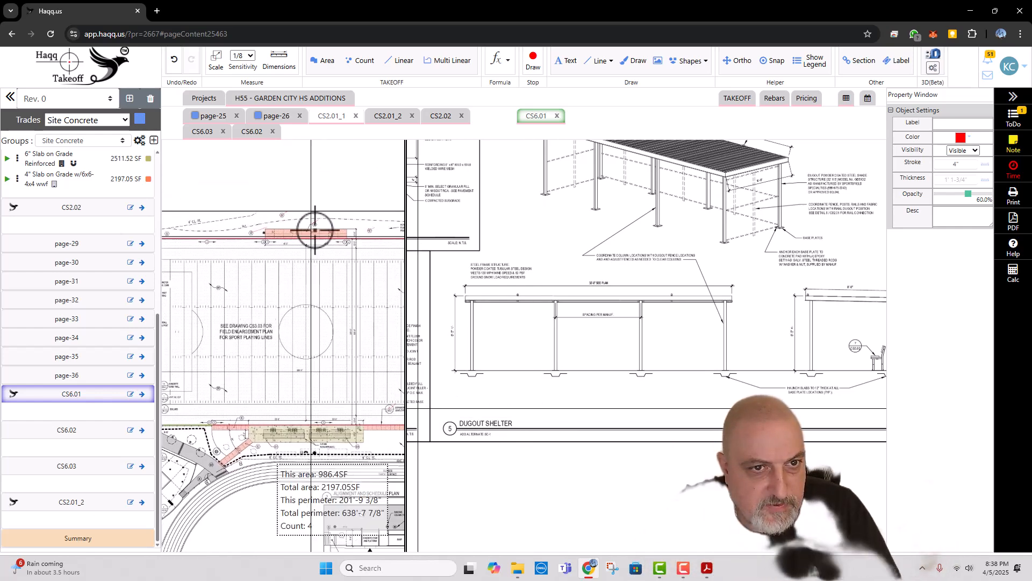
Step: Compare dugout shelter detail 5 on CS6.01 with the field plan and draw a red check mark beside its haunched slab note
scroll(317, 225, down, 5)
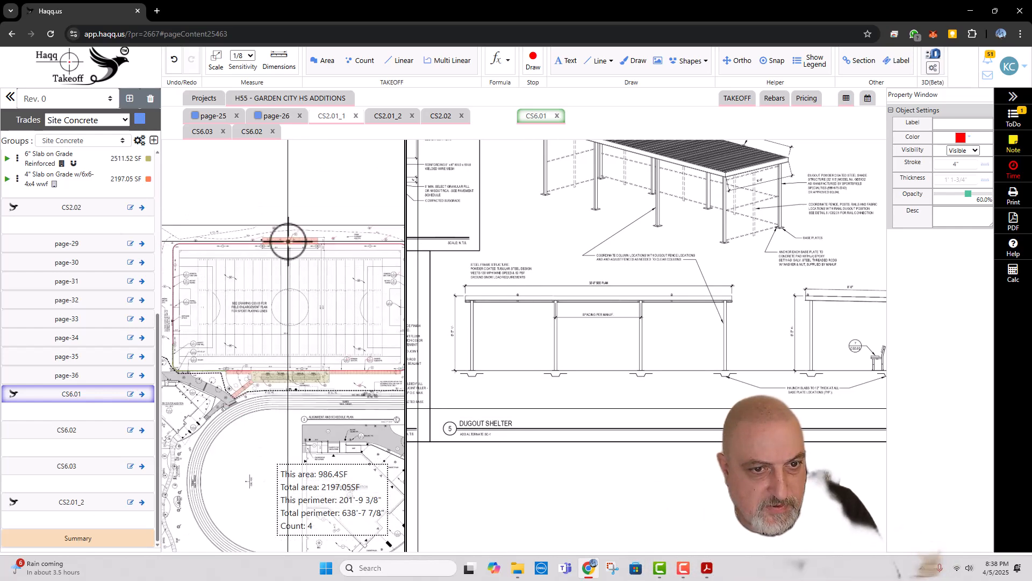
drag(316, 311, 247, 298)
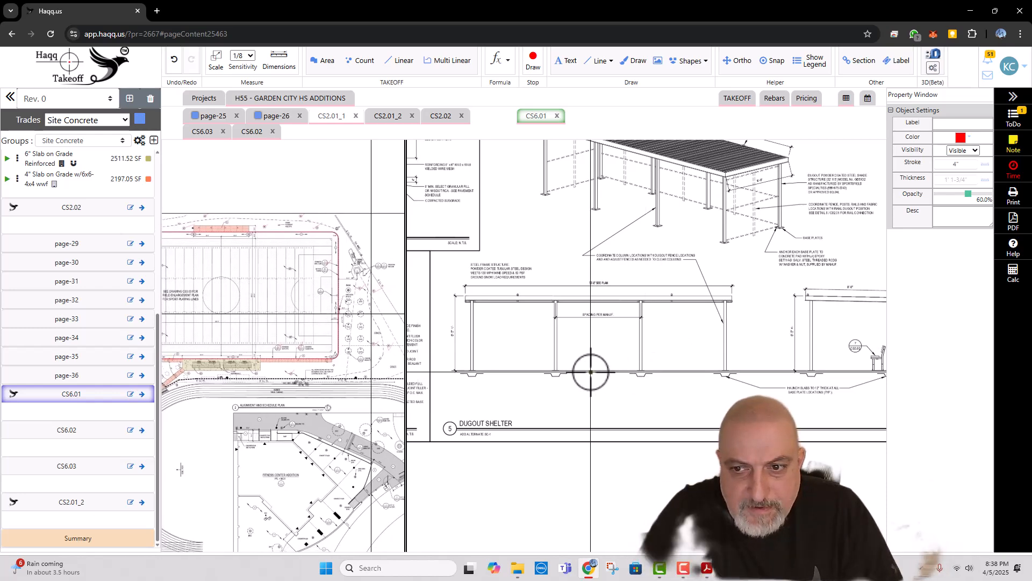
scroll(806, 402, up, 3)
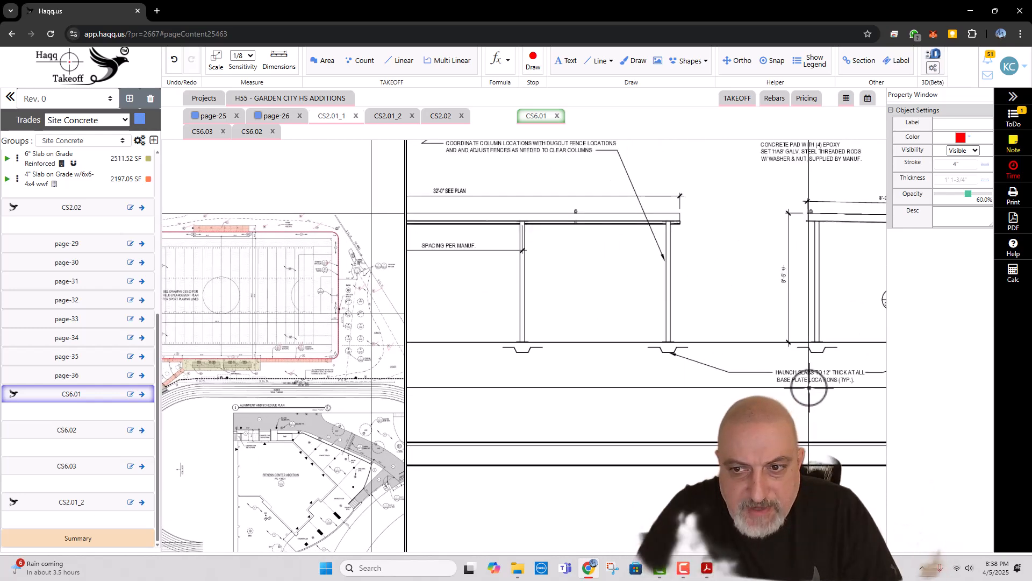
drag(822, 384, 706, 378)
scroll(706, 378, up, 2)
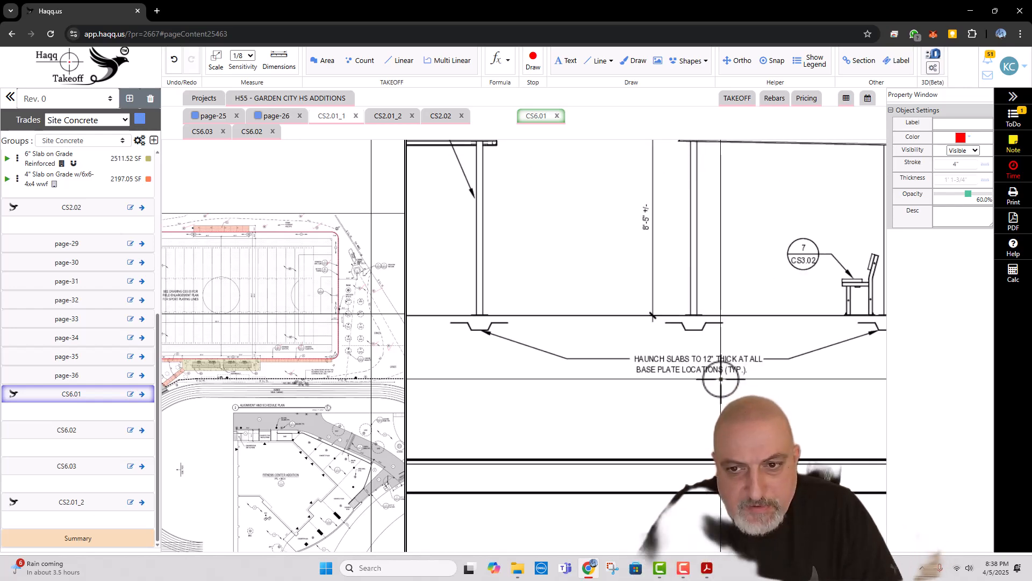
scroll(701, 380, down, 5)
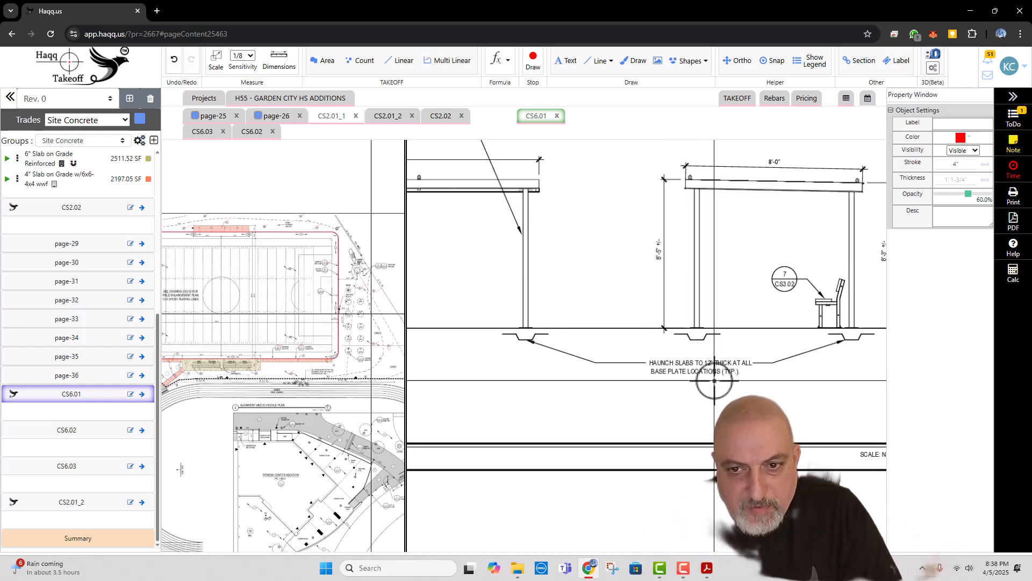
scroll(684, 333, down, 3)
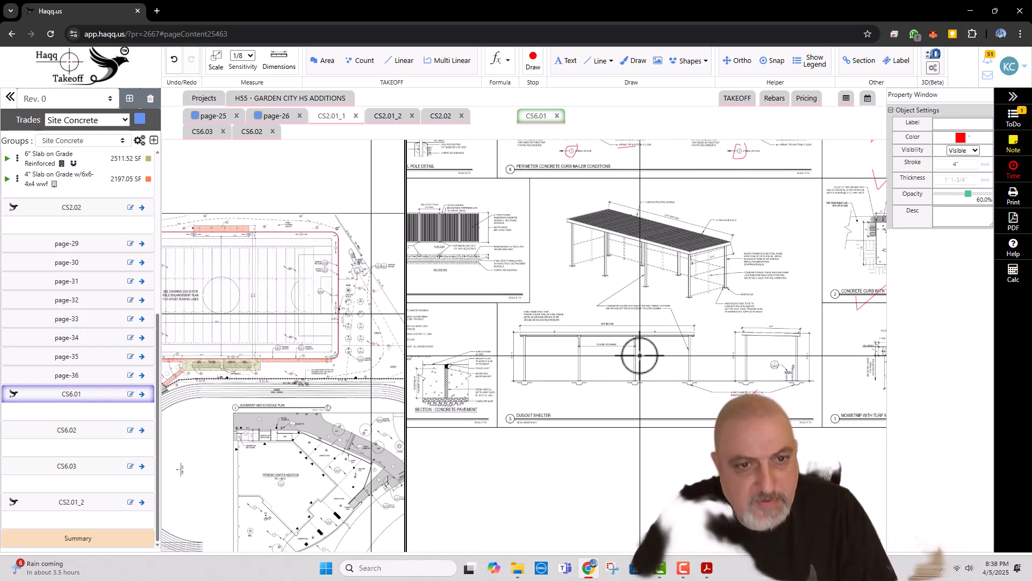
key(Escape)
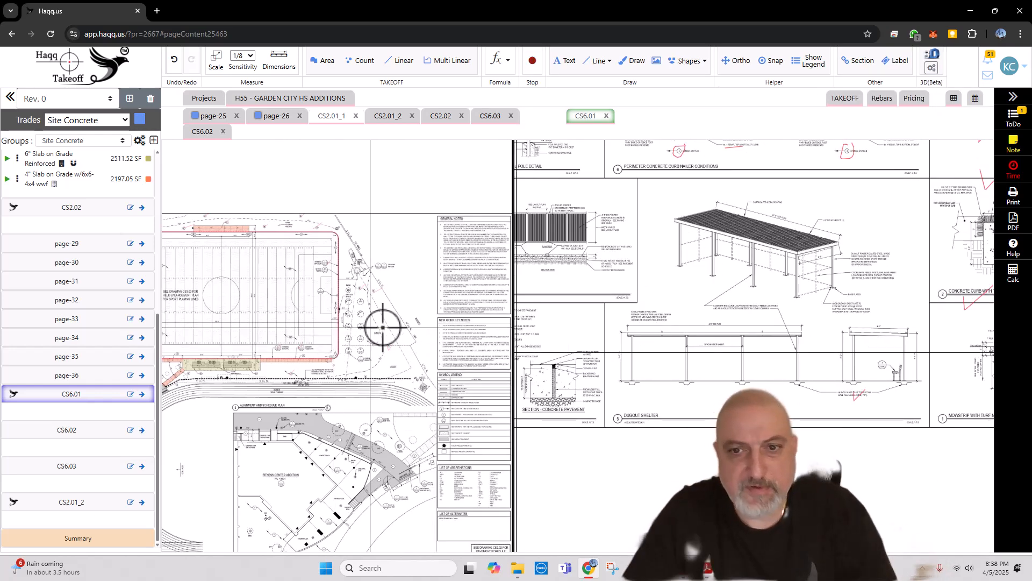
Step: Inspect the concrete slab pad along the turf field's upper edge on CS2.01_1 for the dugout shelter location
scroll(224, 234, up, 5)
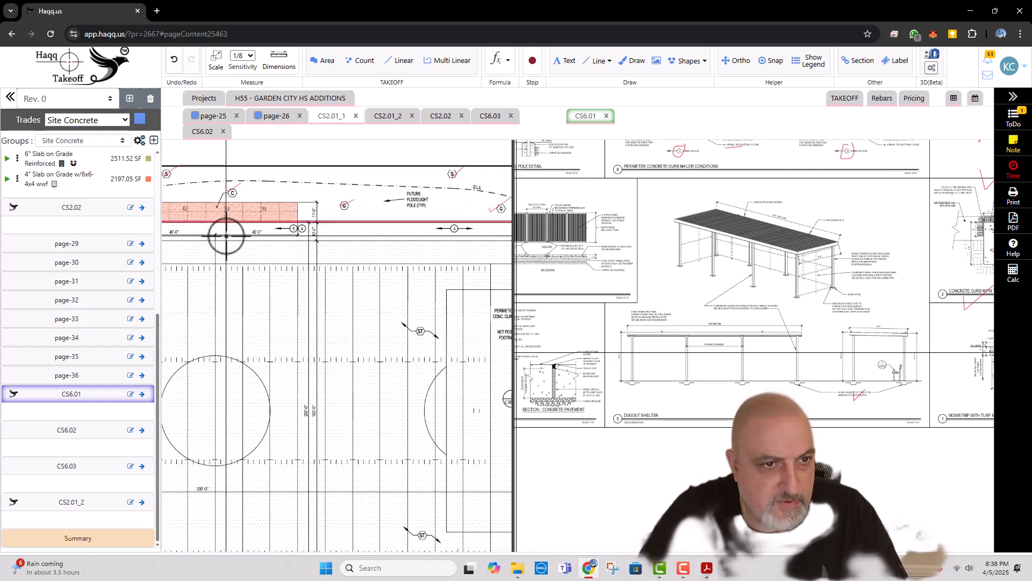
drag(226, 237, 353, 263)
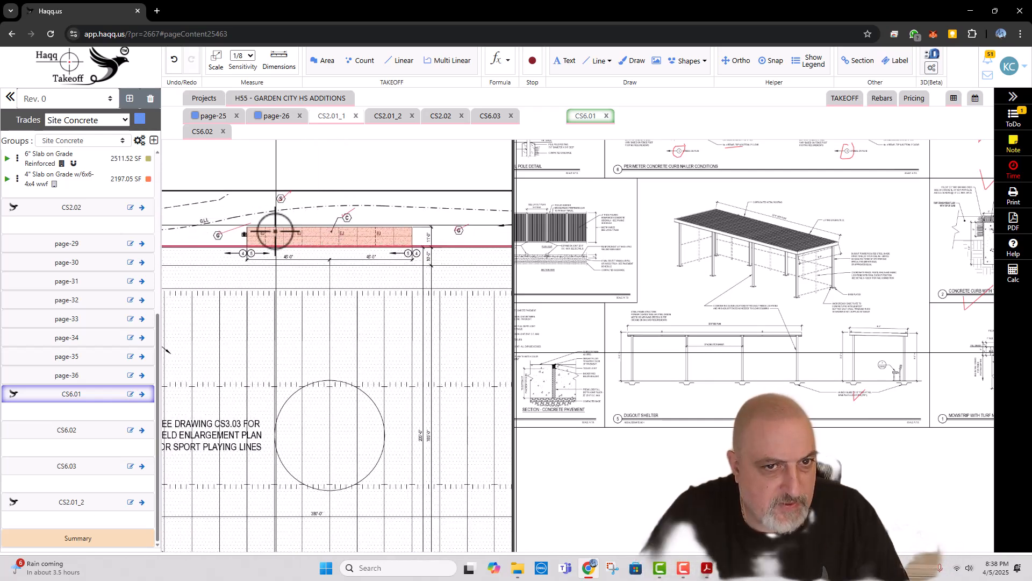
scroll(281, 240, down, 3)
Step: Examine the CS2.02 baseball field plan around the dugouts and Add Alternate SC-3 areas, and return to the CS2.01_1 turf field plan
click(387, 117)
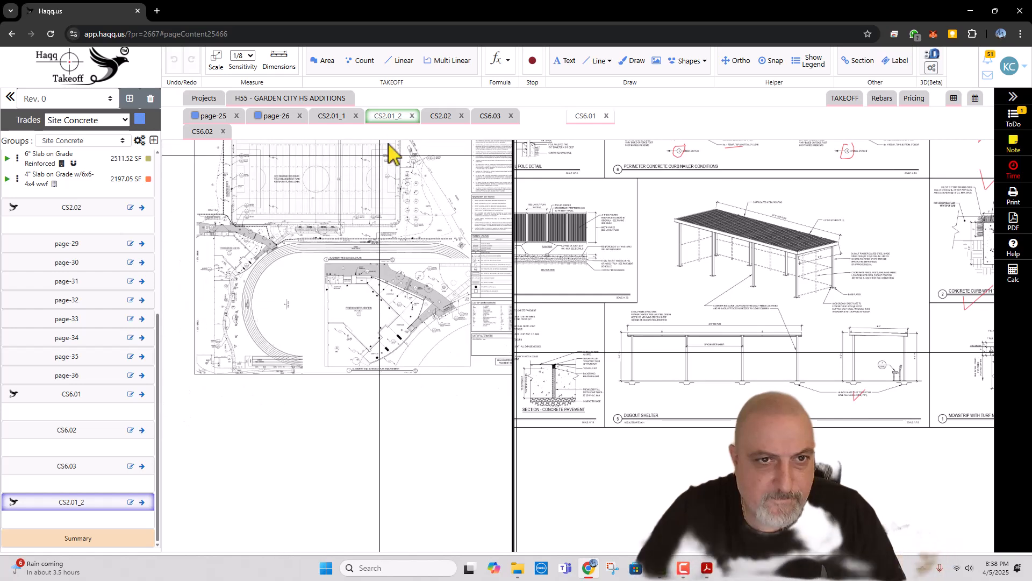
click(438, 120)
scroll(347, 320, up, 2)
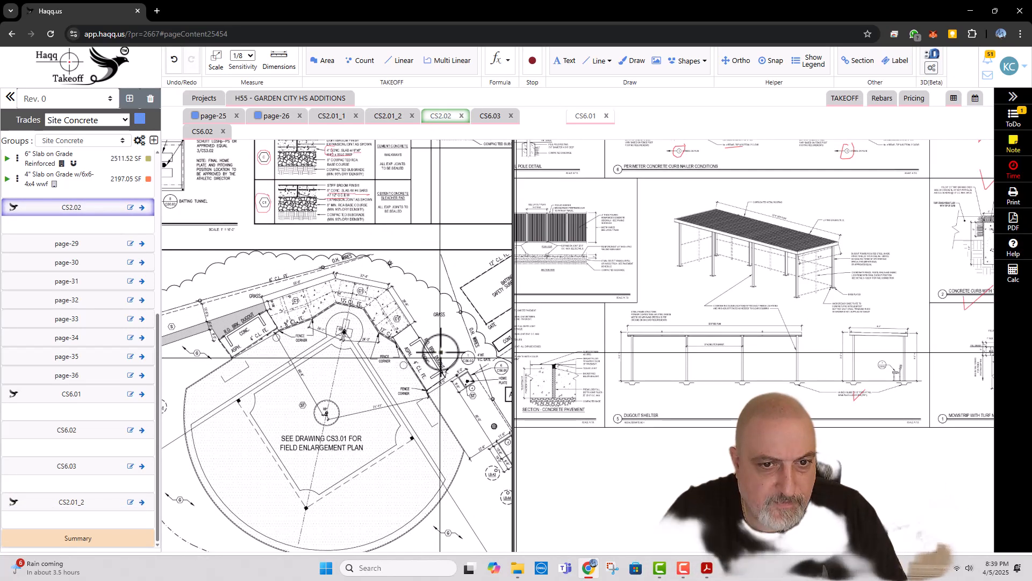
scroll(422, 333, down, 1)
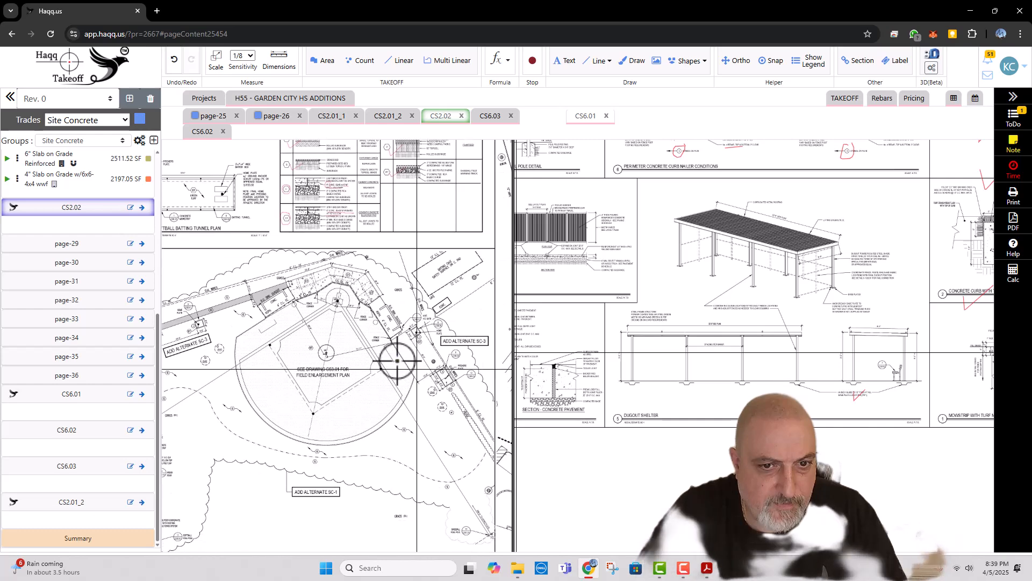
scroll(396, 360, down, 1)
scroll(418, 365, up, 1)
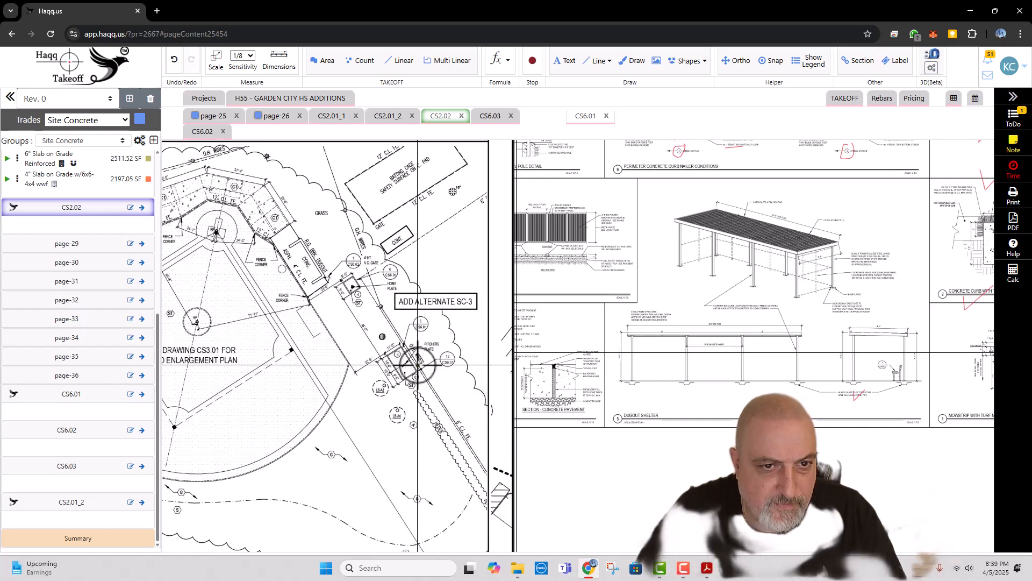
scroll(419, 365, down, 3)
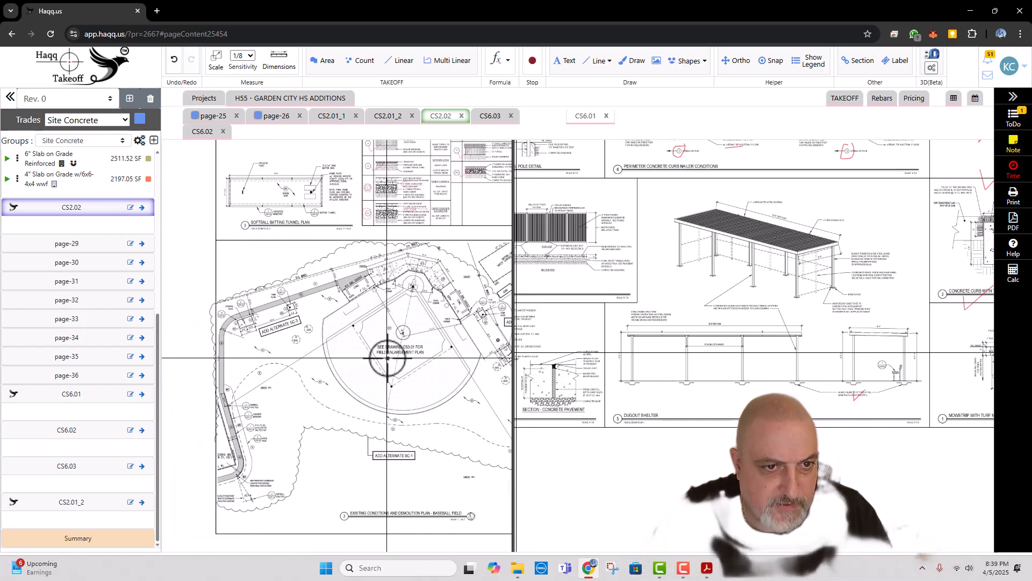
scroll(273, 355, up, 2)
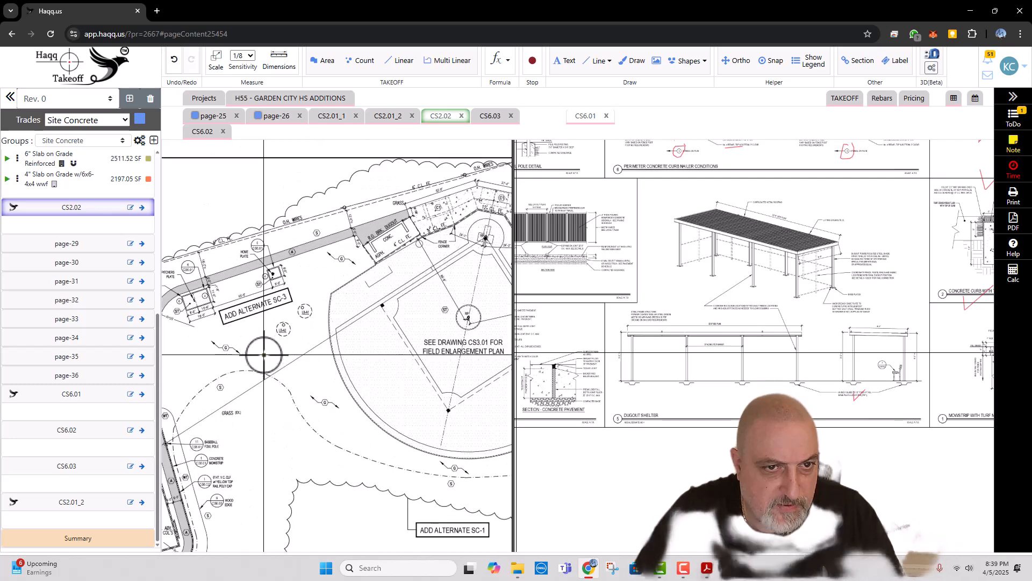
scroll(316, 306, up, 3)
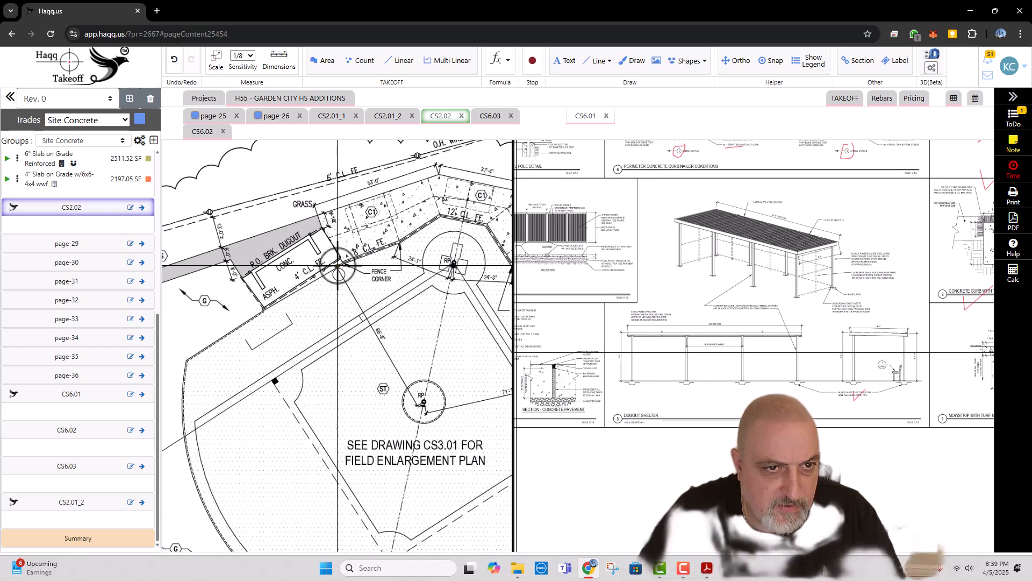
scroll(326, 264, down, 2)
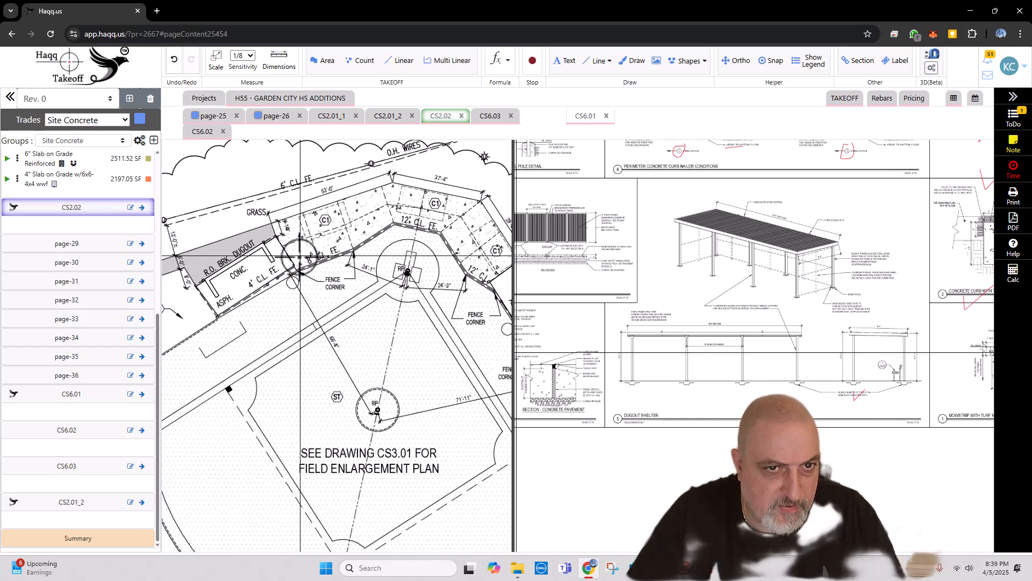
scroll(299, 259, down, 3)
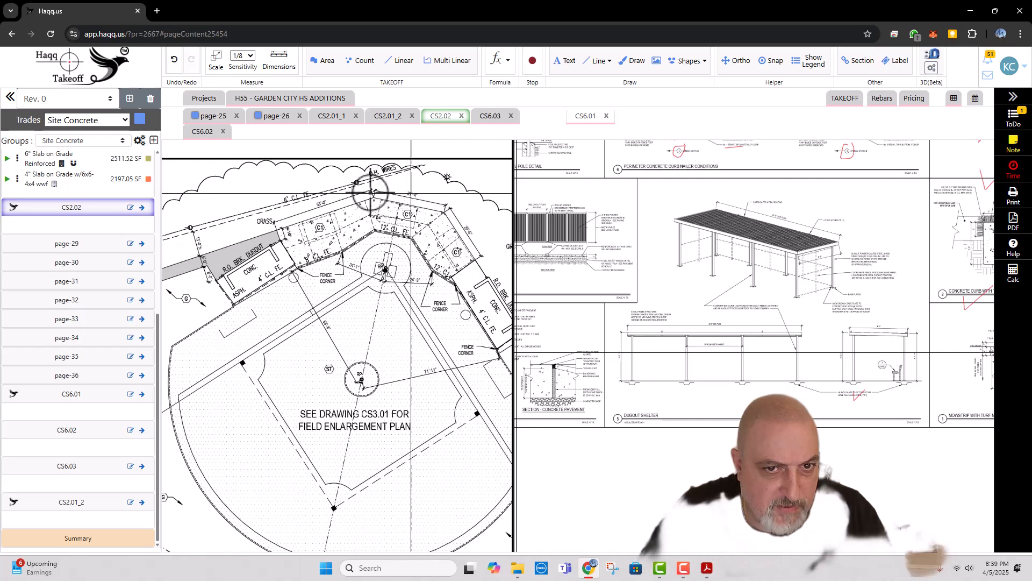
drag(403, 336, 299, 230)
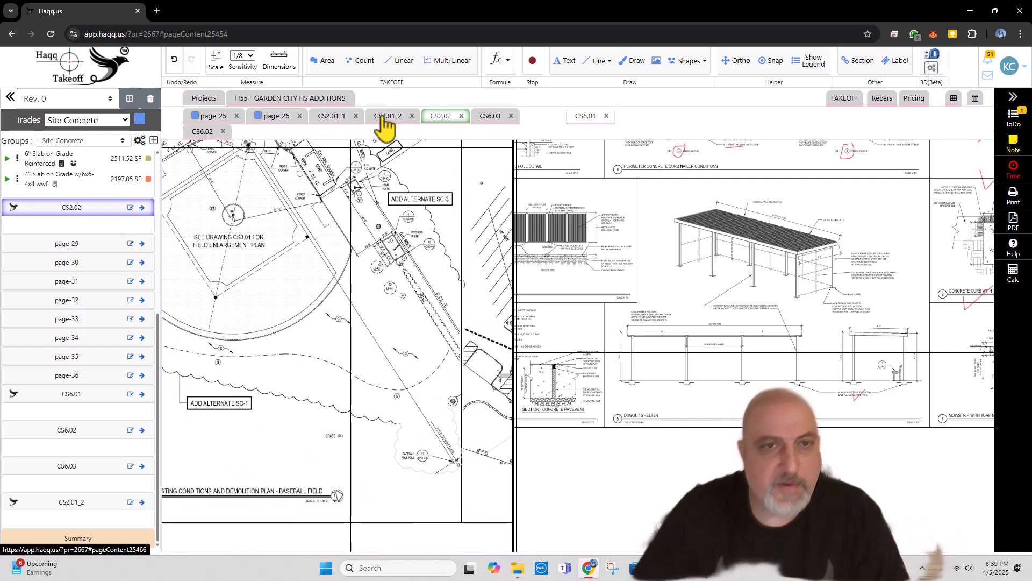
click(338, 118)
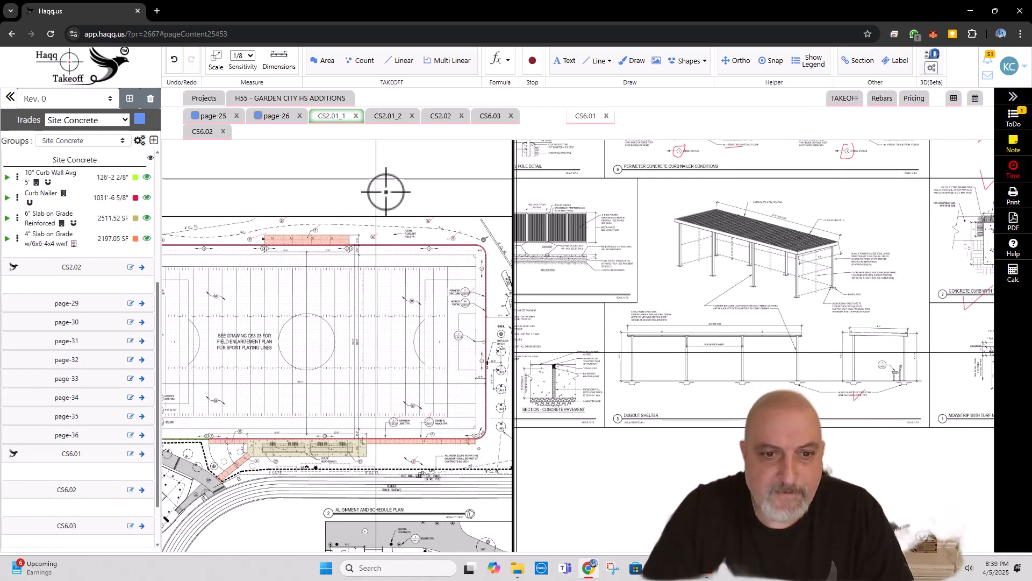
scroll(428, 275, down, 2)
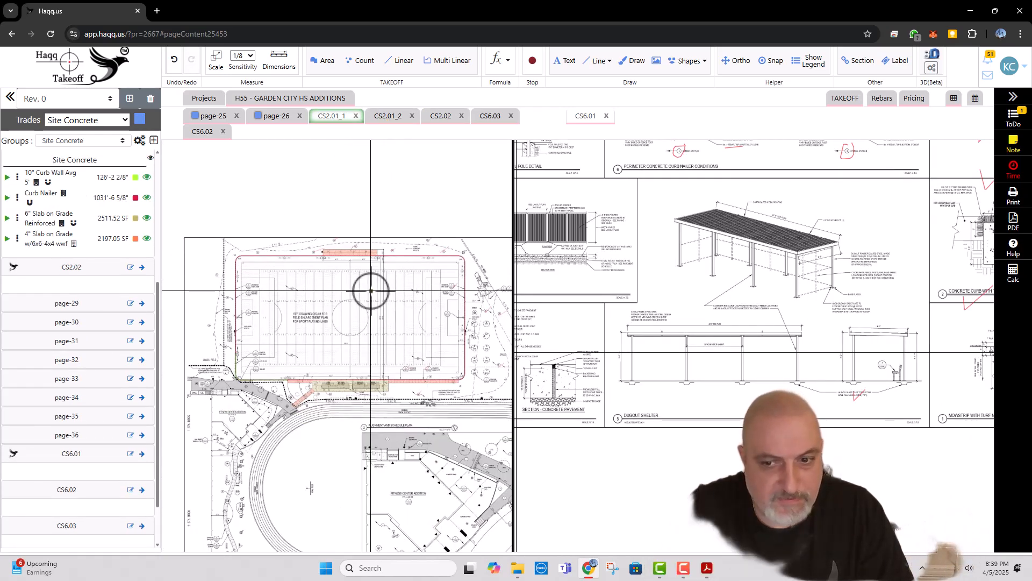
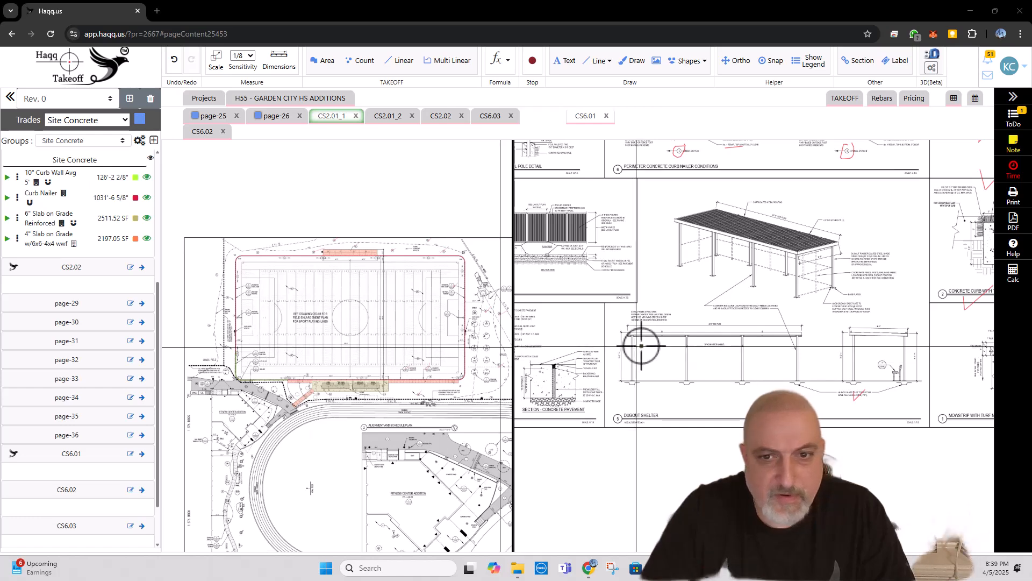
Step: Examine the concrete walk and expansion joint details on CS6.01 and survey the rest of the detail sheet
mouse_move(627, 350)
mouse_down()
mouse_move(765, 380)
mouse_move(728, 454)
mouse_up()
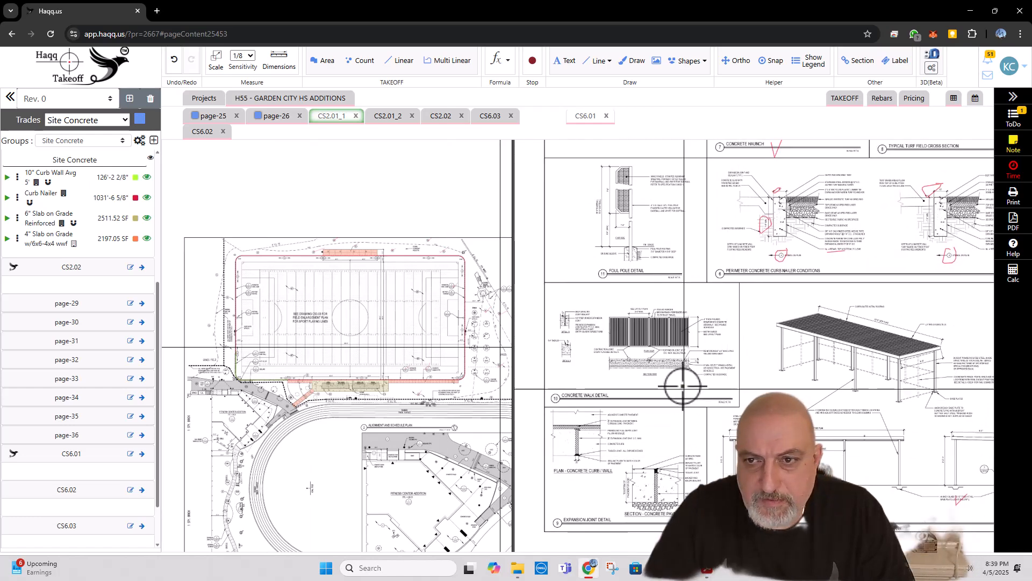
mouse_move(683, 314)
mouse_down()
mouse_move(669, 414)
mouse_move(684, 292)
mouse_up()
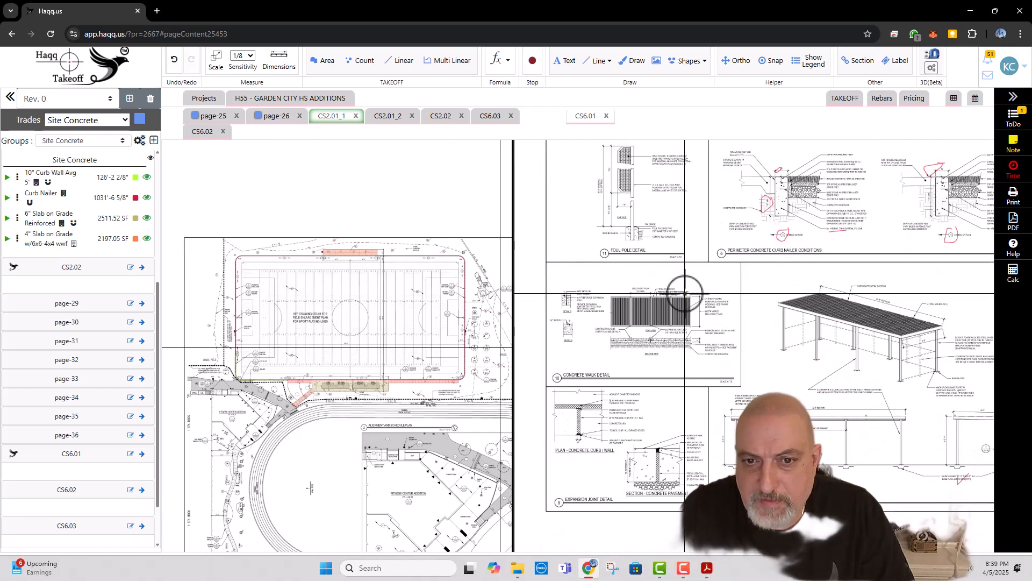
scroll(602, 350, up, 3)
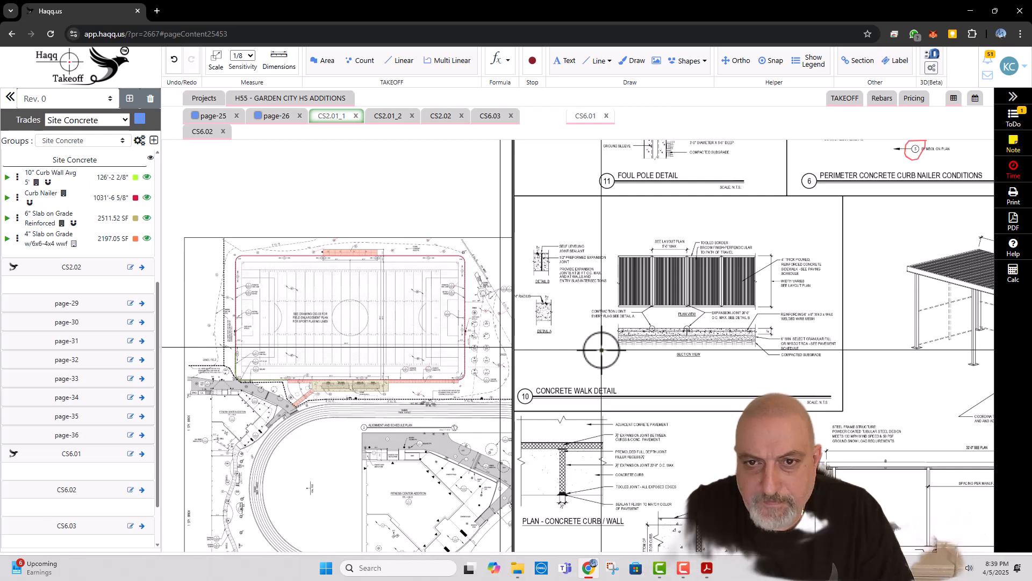
scroll(602, 350, down, 5)
mouse_move(746, 365)
mouse_down()
mouse_move(693, 389)
mouse_move(689, 433)
mouse_up()
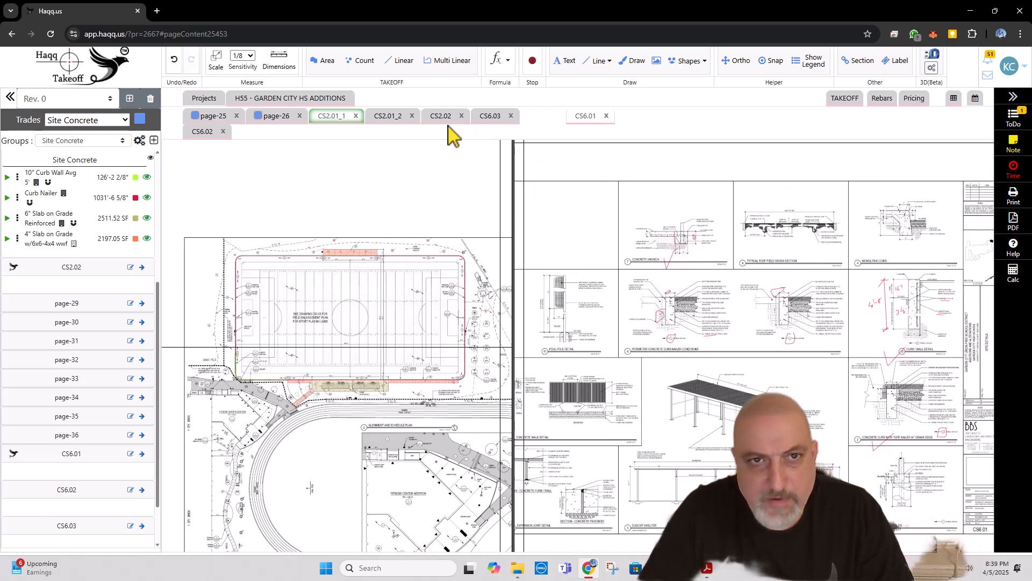
Step: Switch to detail sheets CS6.03 and CS6.02, and move CS6.02 into the second pane alongside CS6.01
click(492, 115)
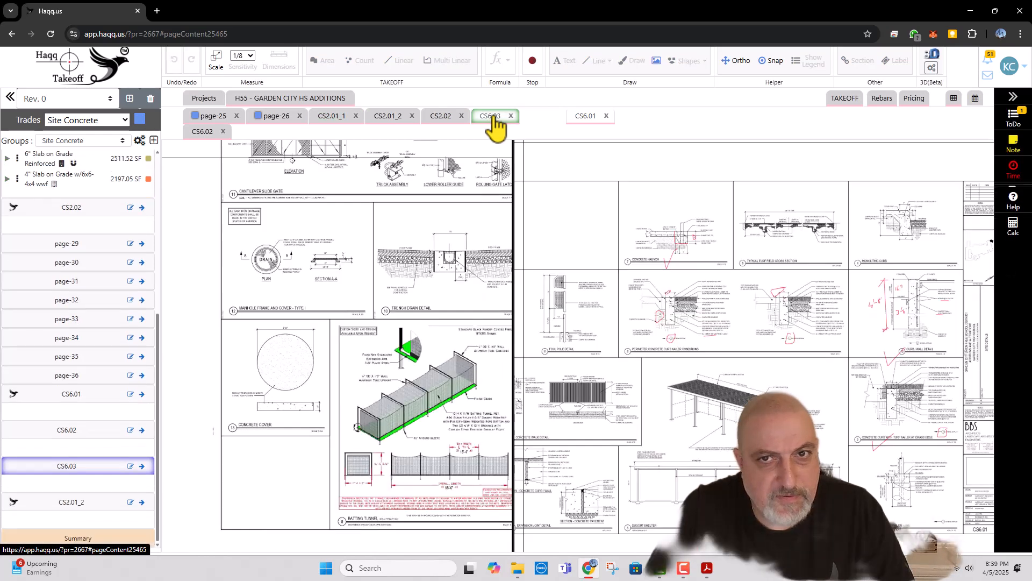
click(203, 132)
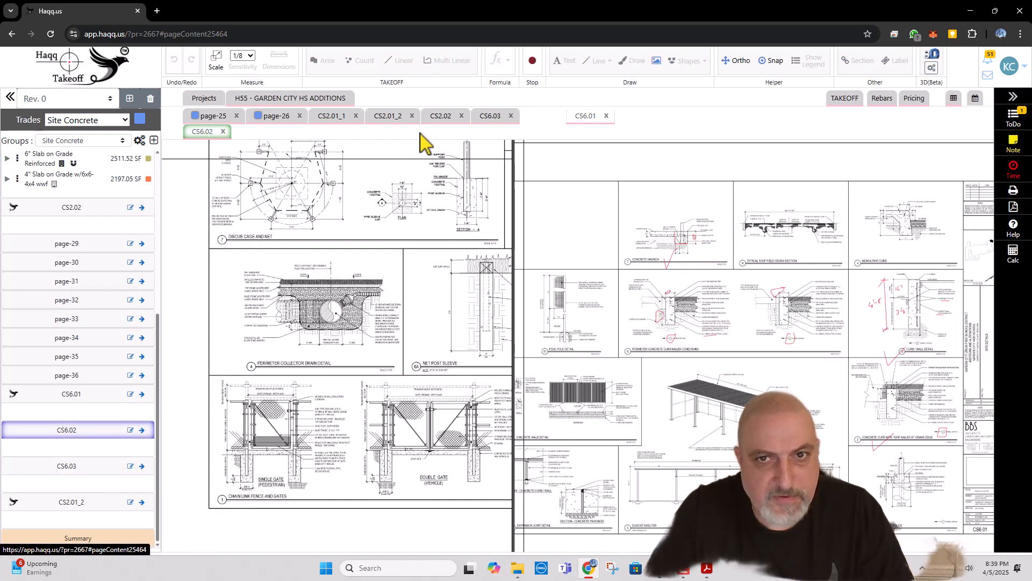
right_click(203, 132)
click(219, 146)
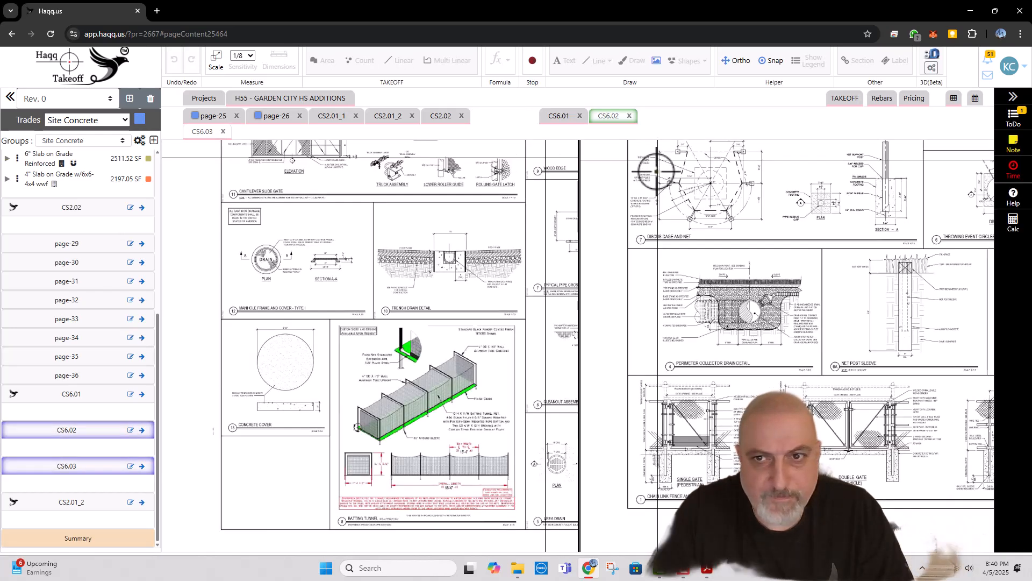
Step: Examine the CS6.02 details for concrete work, from the discus cage and net post sleeve to steel bollard detail 5
scroll(794, 259, up, 4)
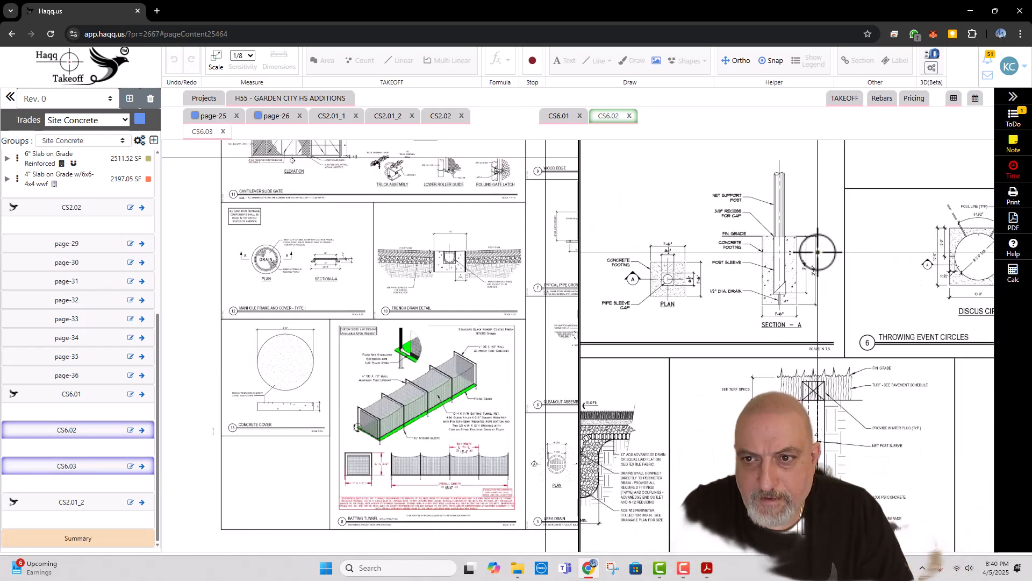
scroll(818, 252, down, 4)
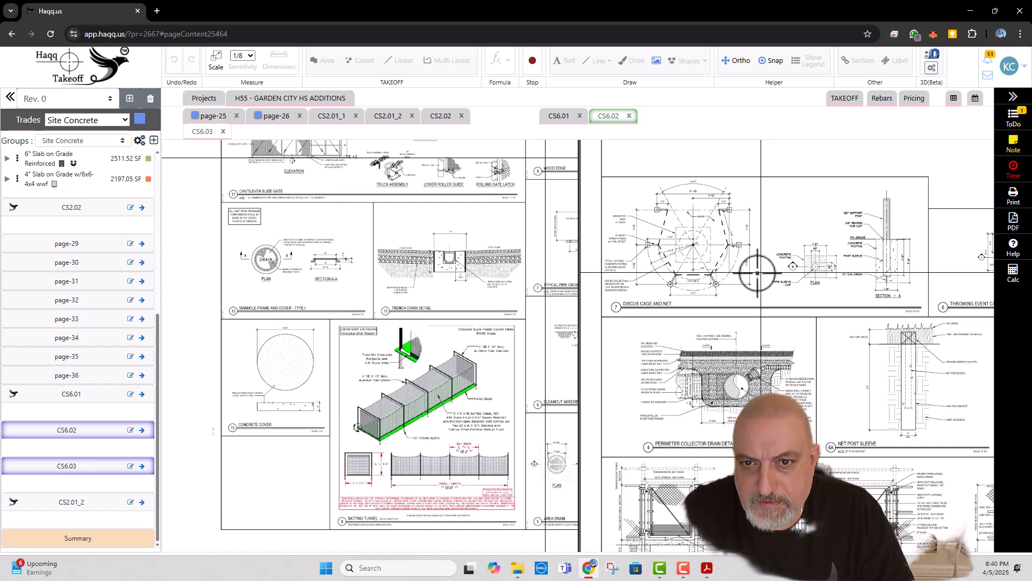
scroll(666, 312, down, 1)
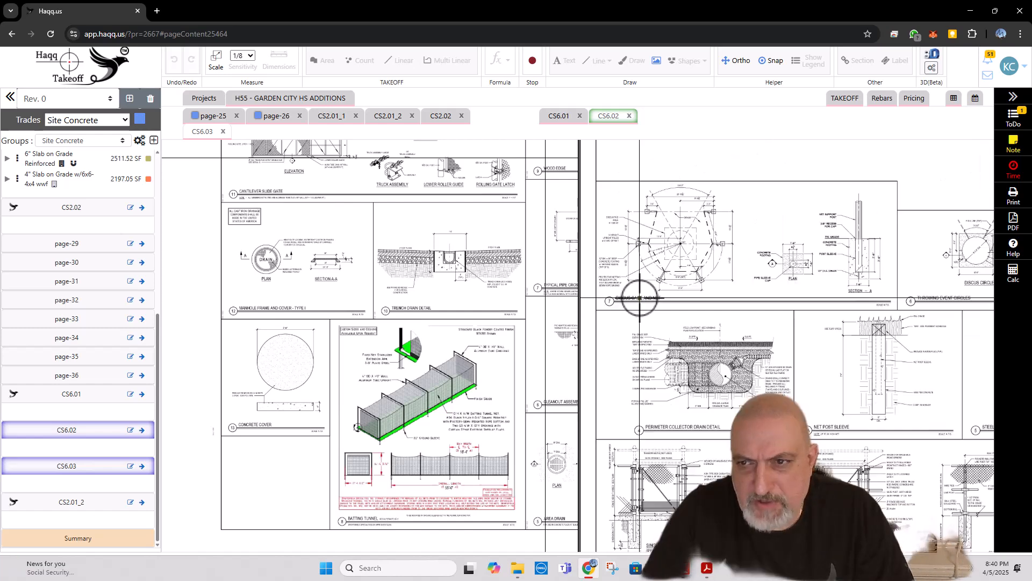
drag(717, 339, 686, 241)
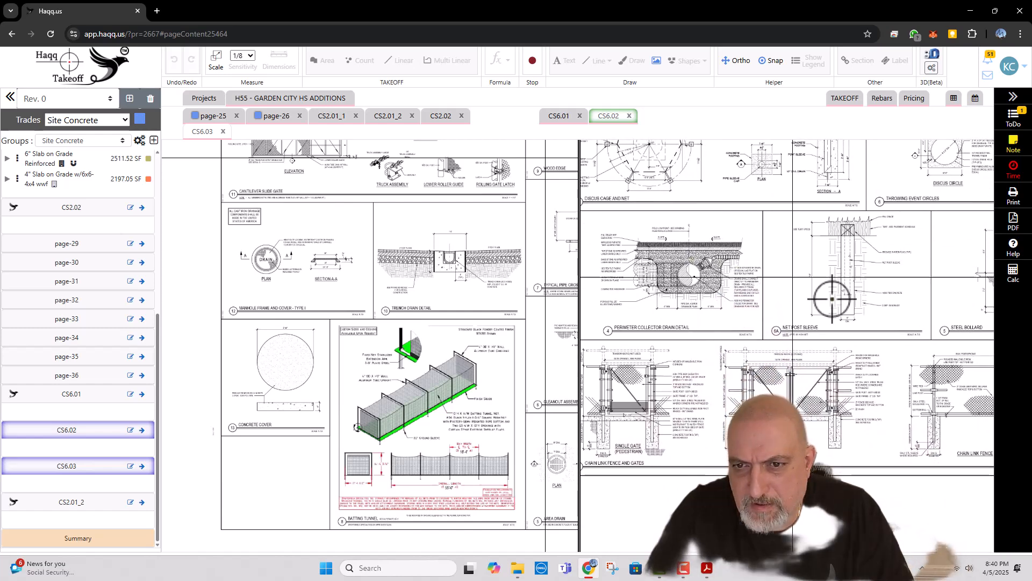
scroll(790, 324, up, 5)
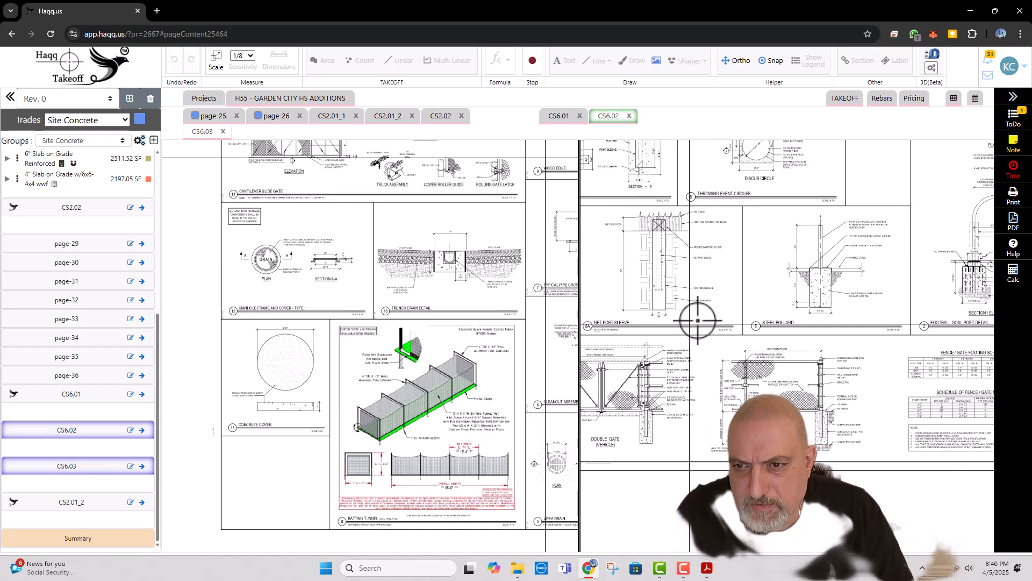
drag(826, 310, 812, 332)
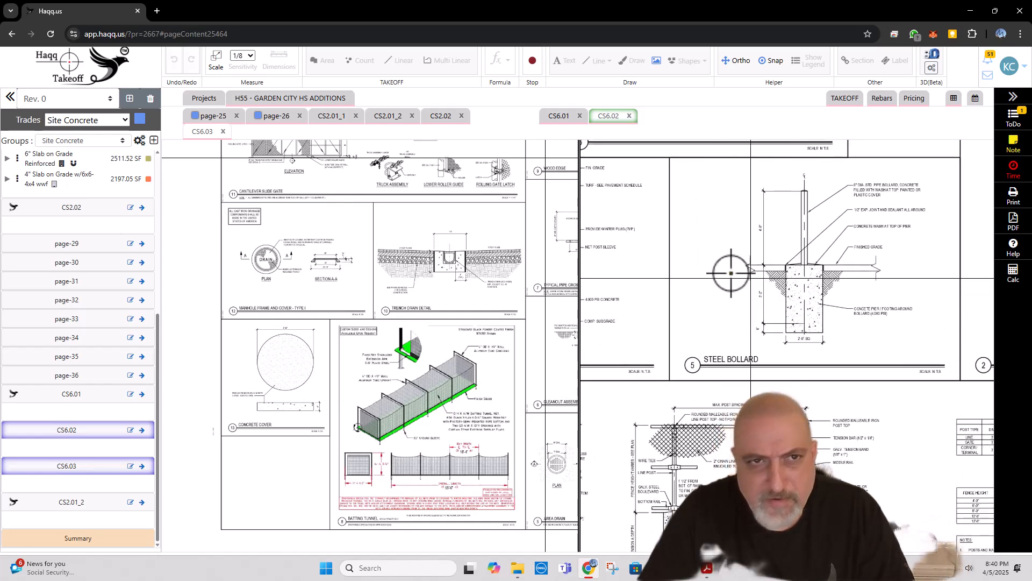
Step: On plan CS2.01_1, start a Site Concrete count item named "Bollard Fills and Footings"
click(330, 118)
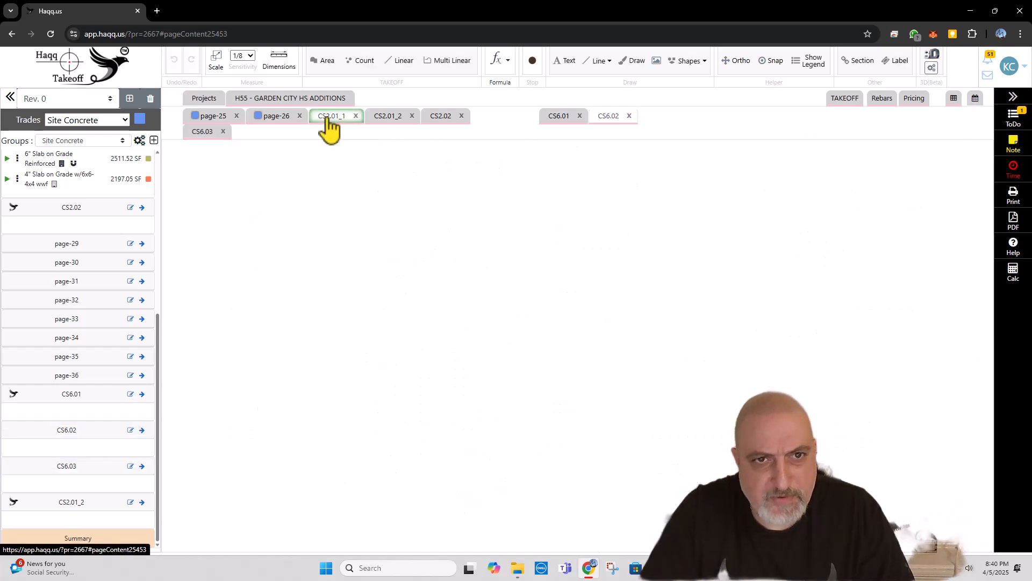
scroll(795, 364, up, 3)
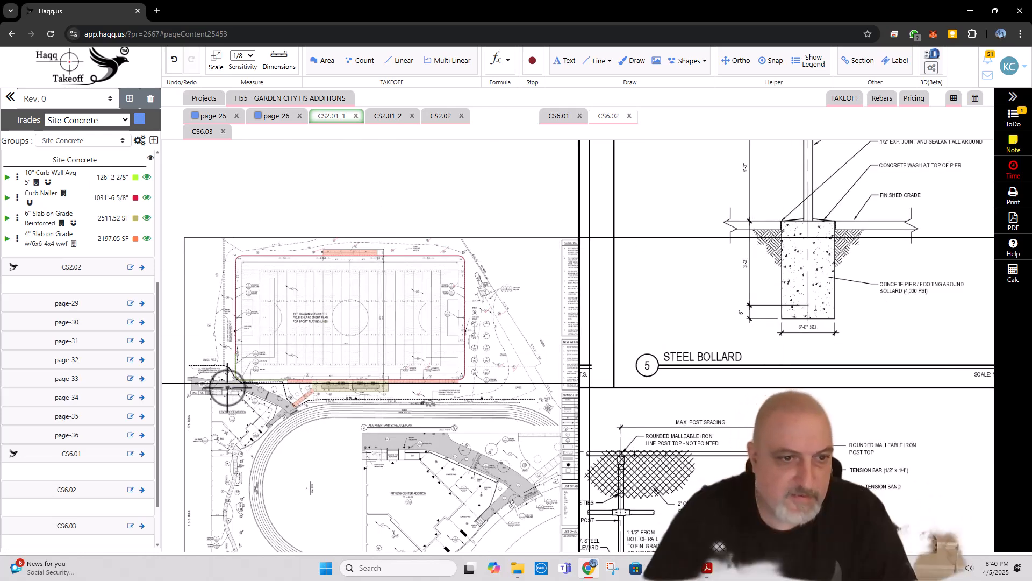
scroll(224, 387, up, 3)
click(358, 62)
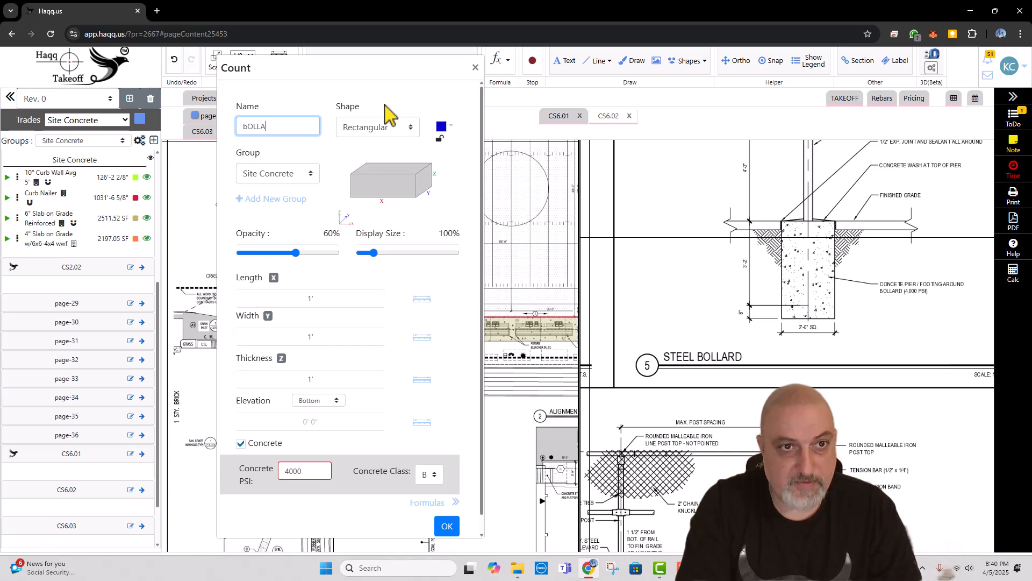
key(Caps_Lock)
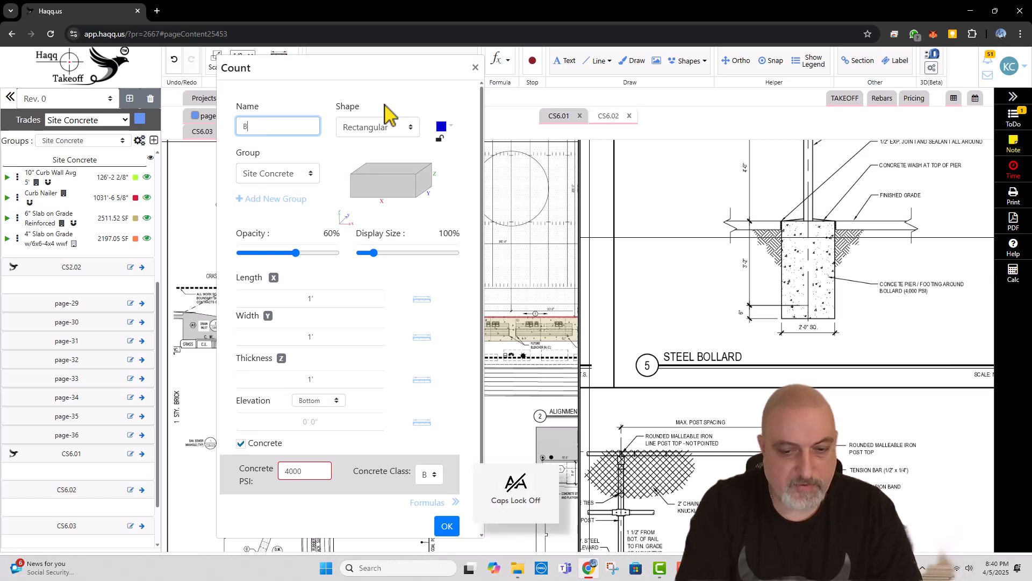
text(d  Fills and Footins)
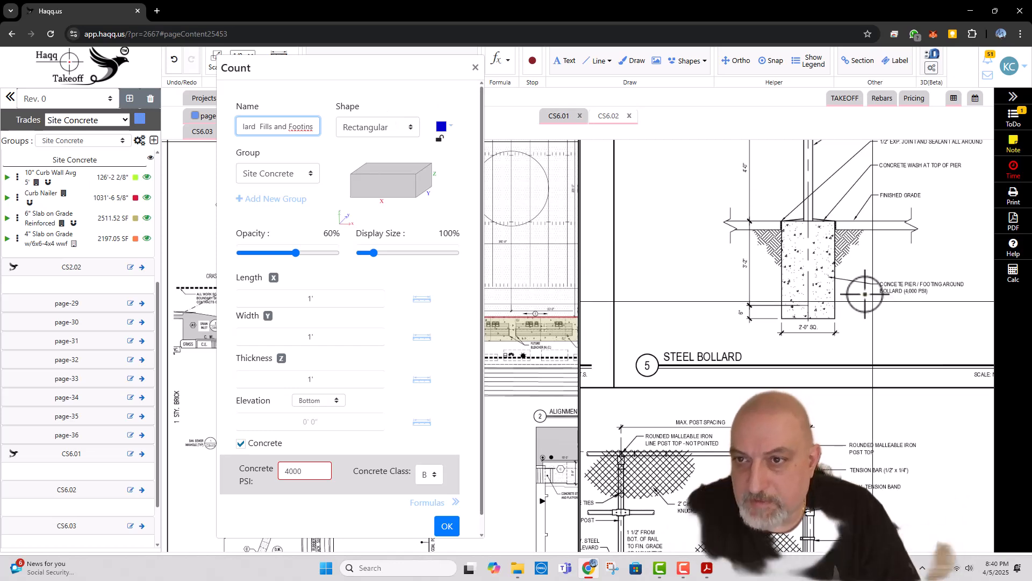
Step: Define the bollard count item as a circle with a 2' diameter and 4' thickness, following steel bollard detail 5
drag(831, 185, 822, 247)
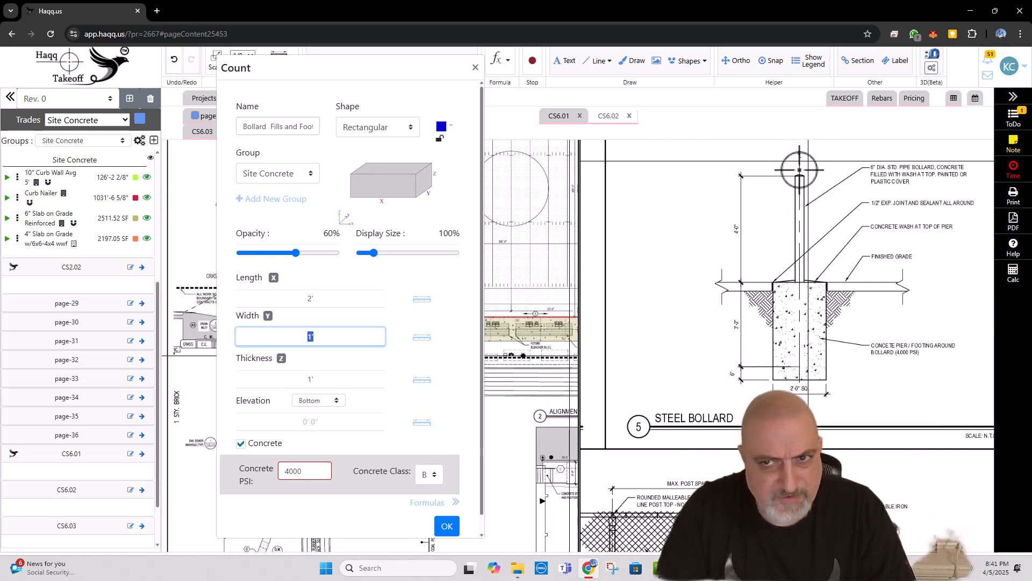
click(319, 380)
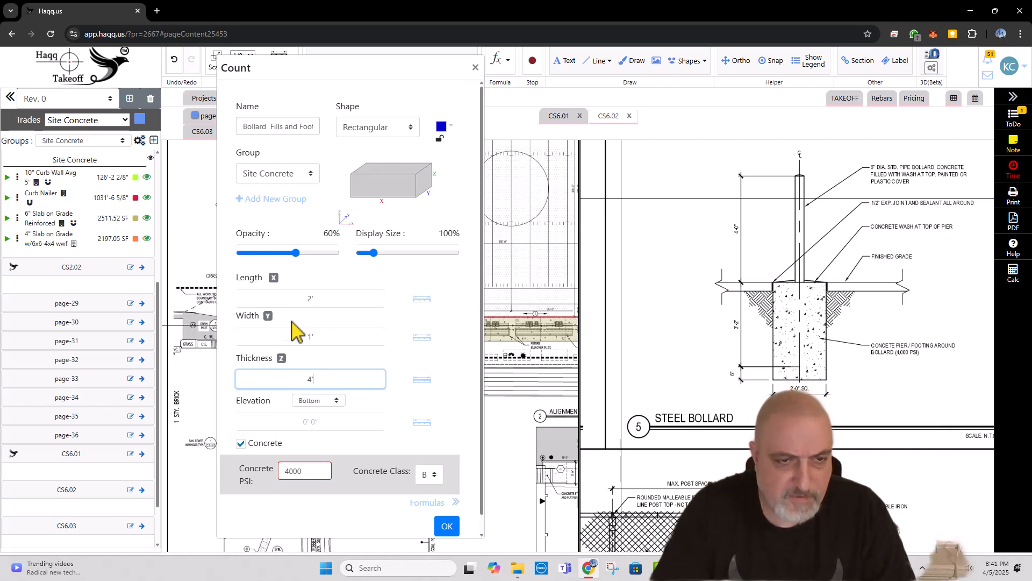
click(388, 132)
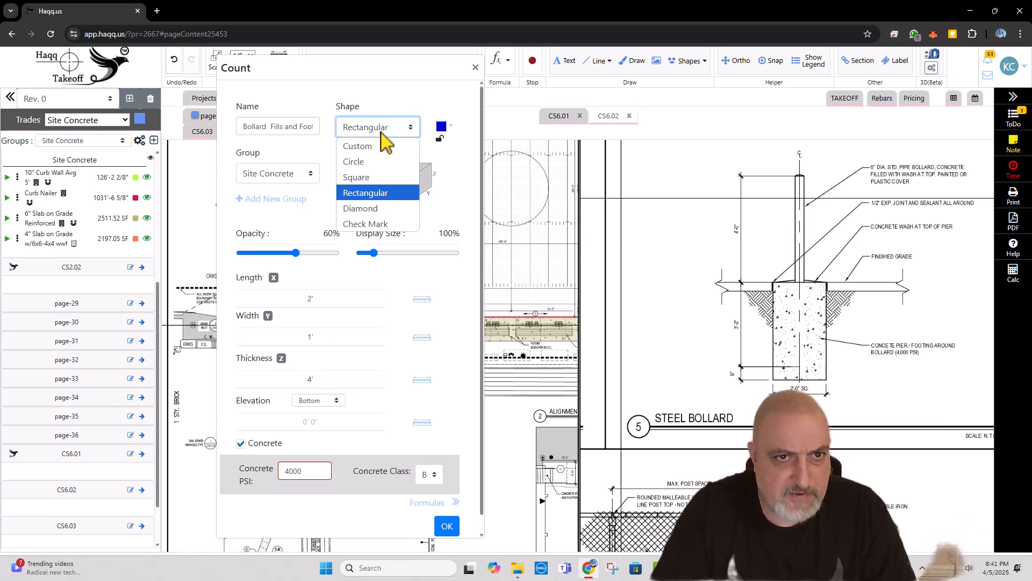
click(371, 164)
Step: Color the bollard count item crimson, set its elevation reference to Top, and create it
click(447, 129)
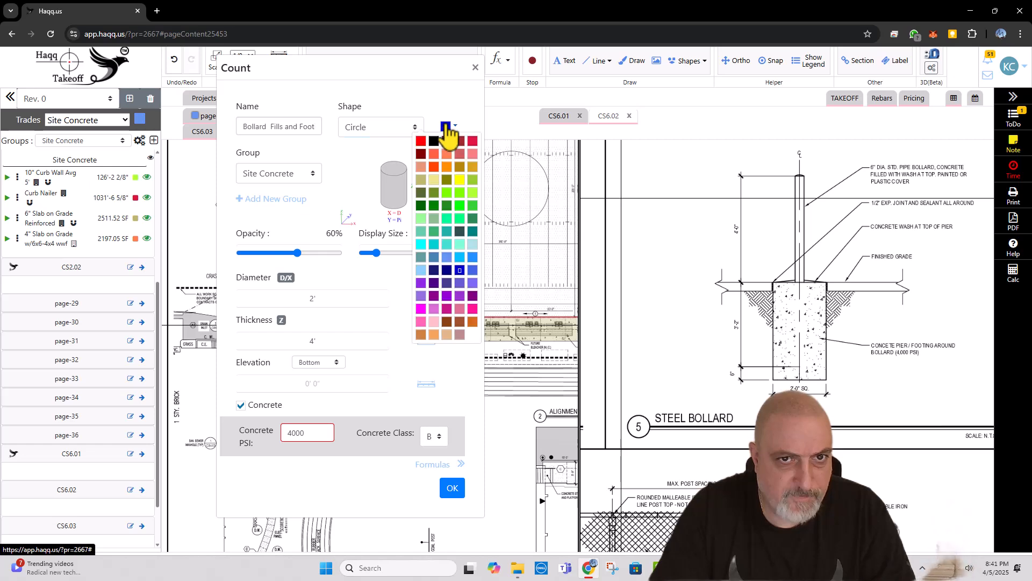
click(472, 142)
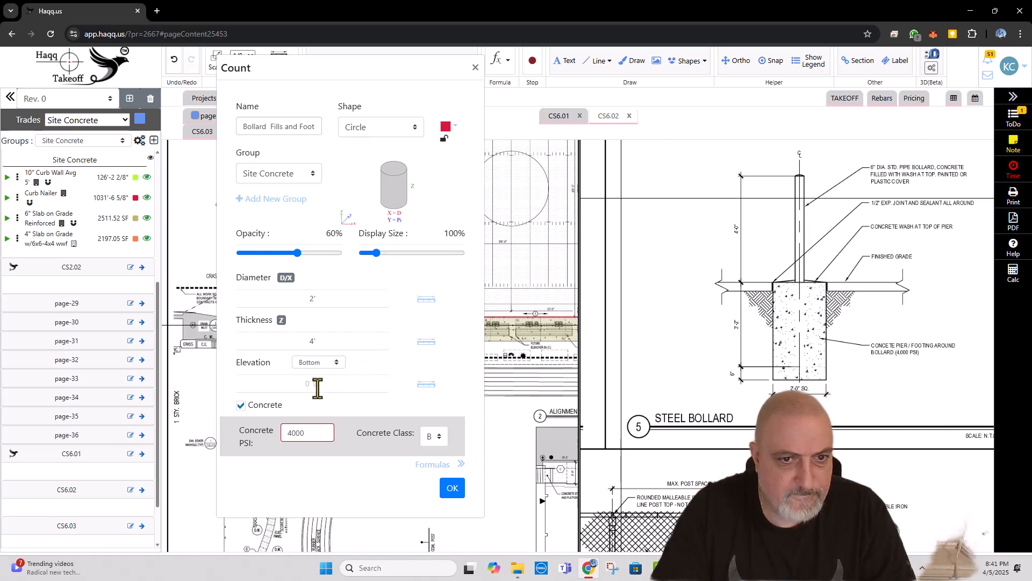
click(321, 365)
click(316, 394)
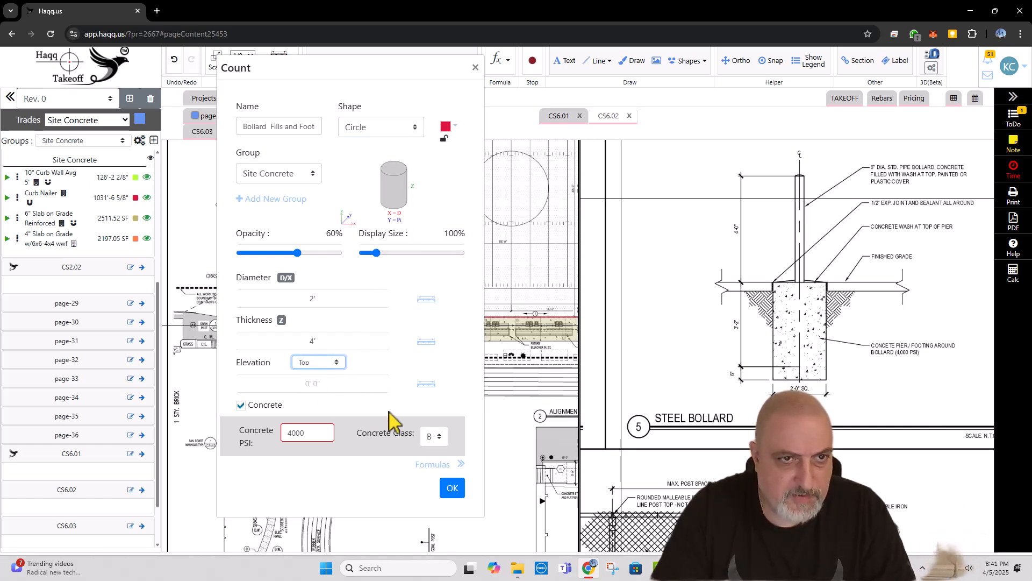
click(450, 488)
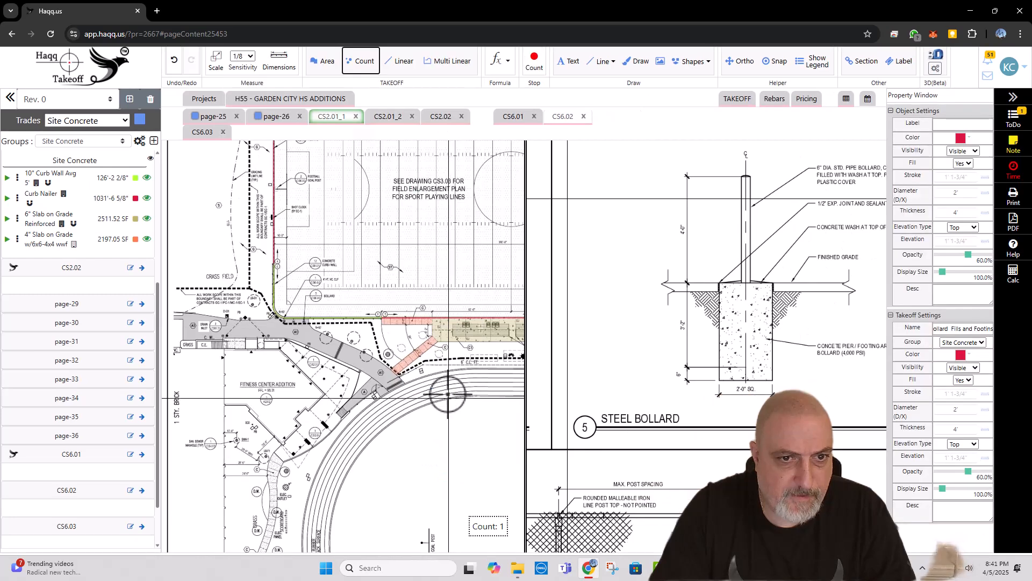
Step: Count the four bollards along the turf field's curved curb corner beside the bollard callout on CS2.01_1
scroll(247, 323, up, 5)
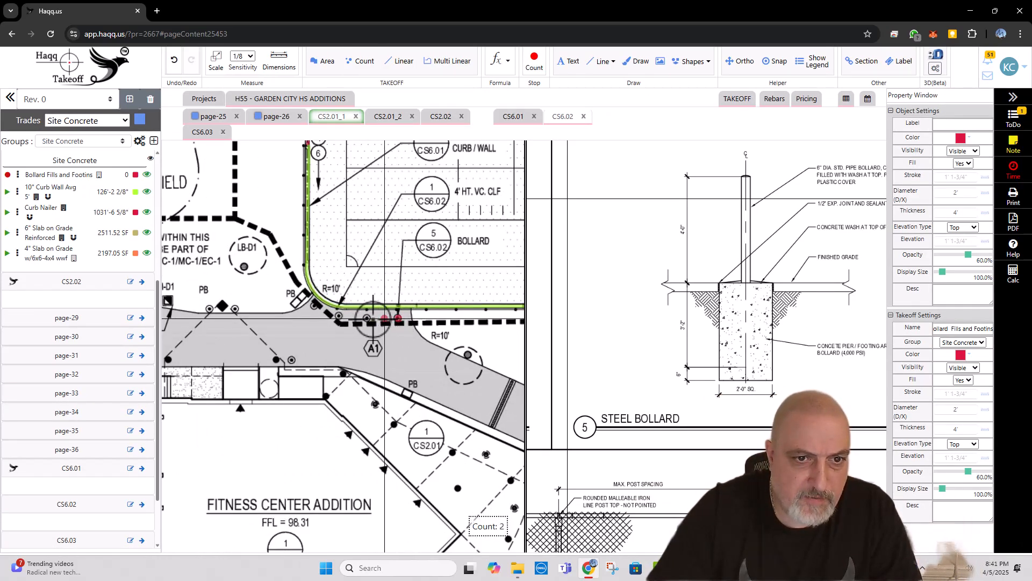
click(367, 318)
click(338, 316)
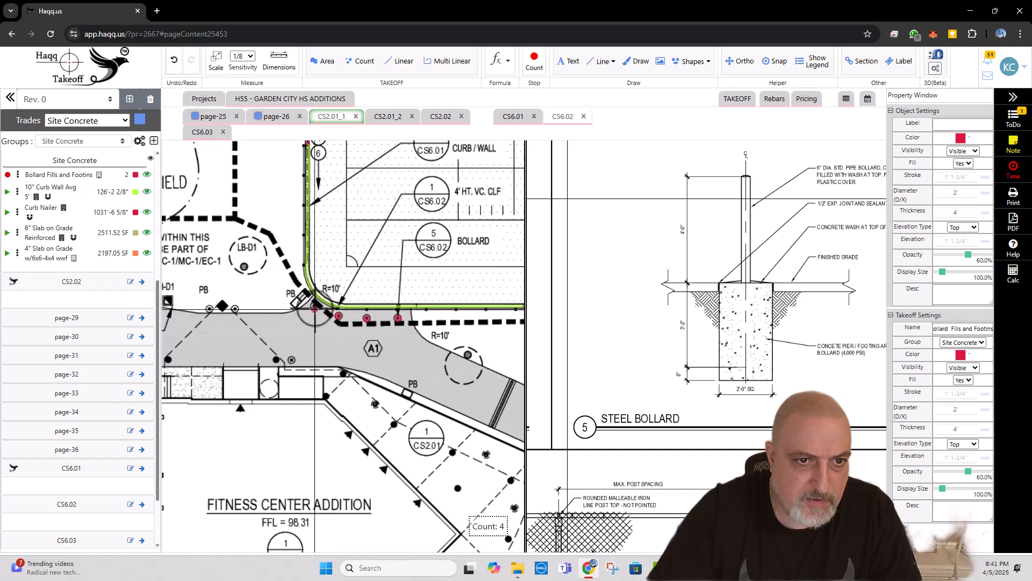
click(314, 304)
Step: Count the four remaining bollards on the walkway north of the Fitness Center Addition and end the count
click(289, 359)
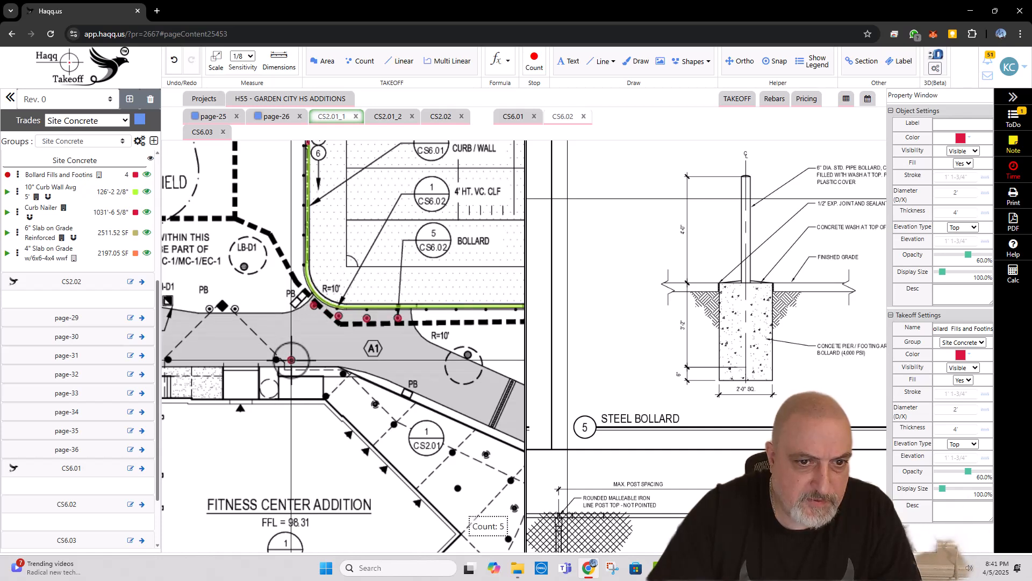
click(235, 308)
click(211, 326)
drag(210, 326, 286, 311)
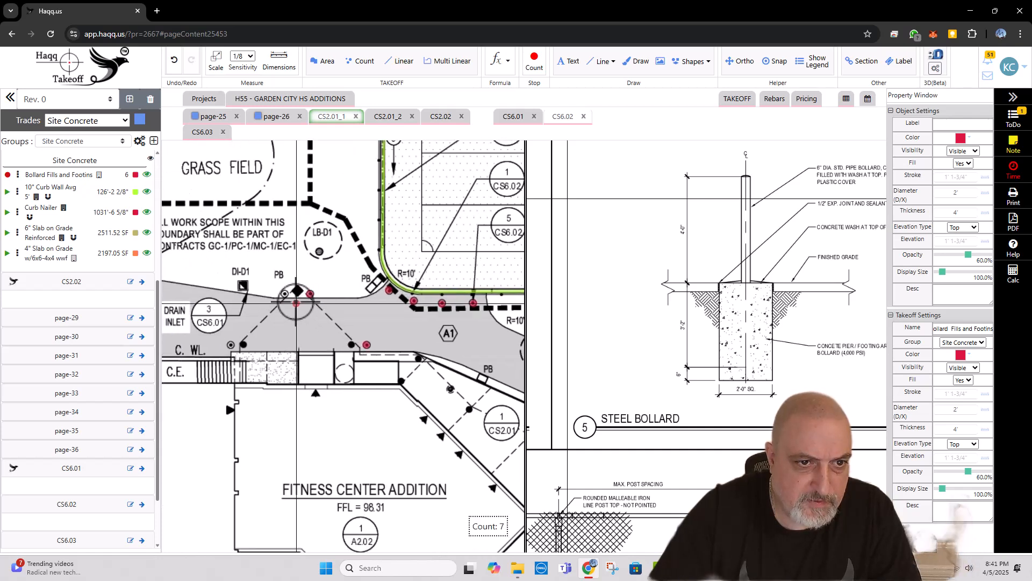
click(285, 294)
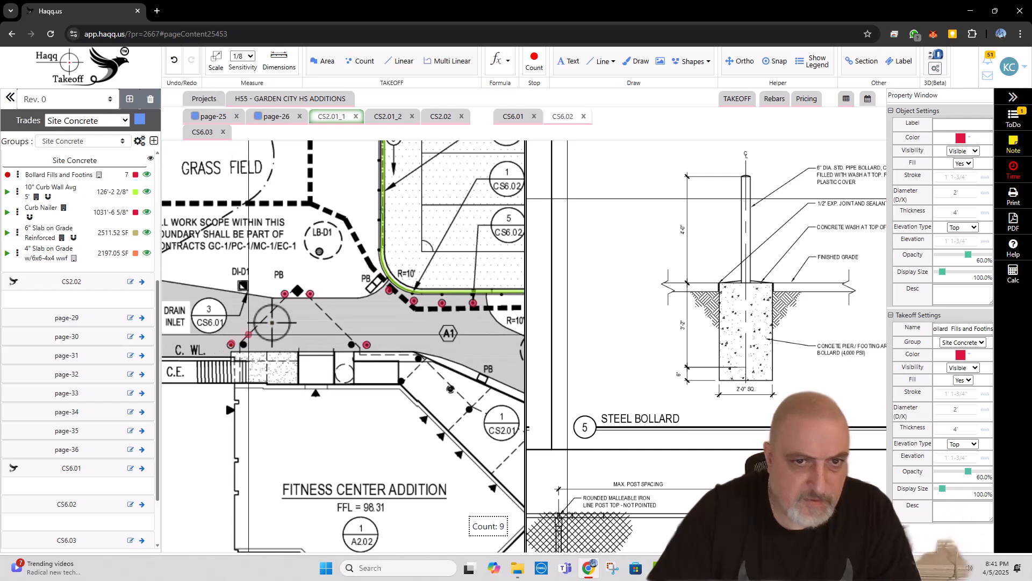
scroll(288, 291, down, 3)
click(367, 279)
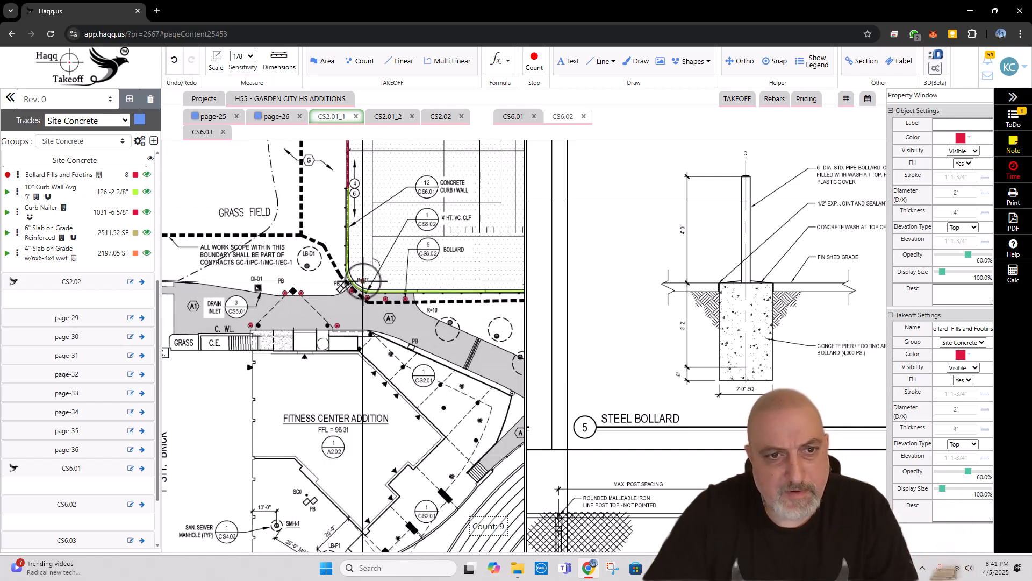
scroll(365, 279, down, 2)
key(Escape)
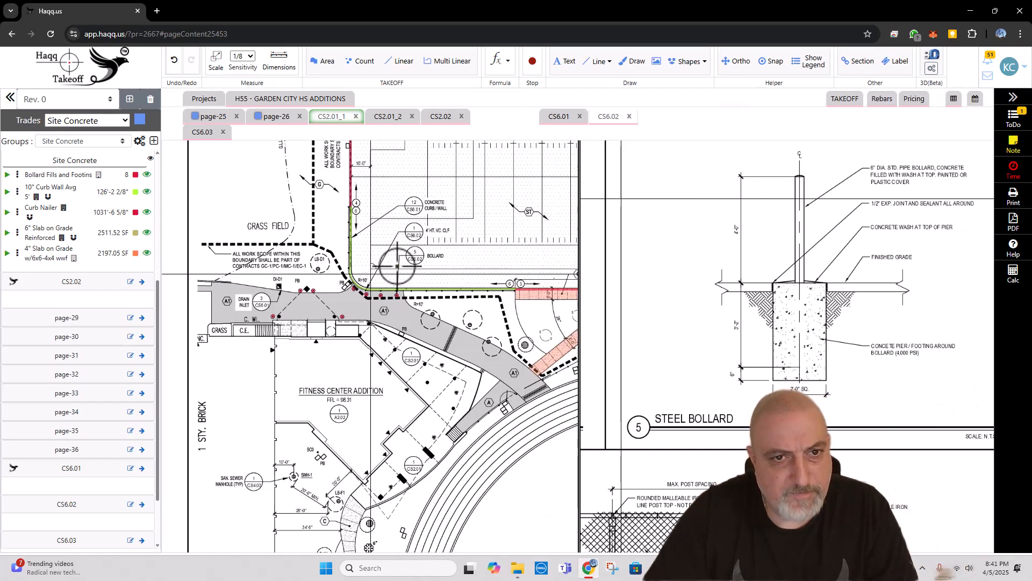
Step: Draw a red check mark over bollard callout 5/CS6.02 on the CS2.01_1 plan
scroll(418, 262, up, 2)
key(d)
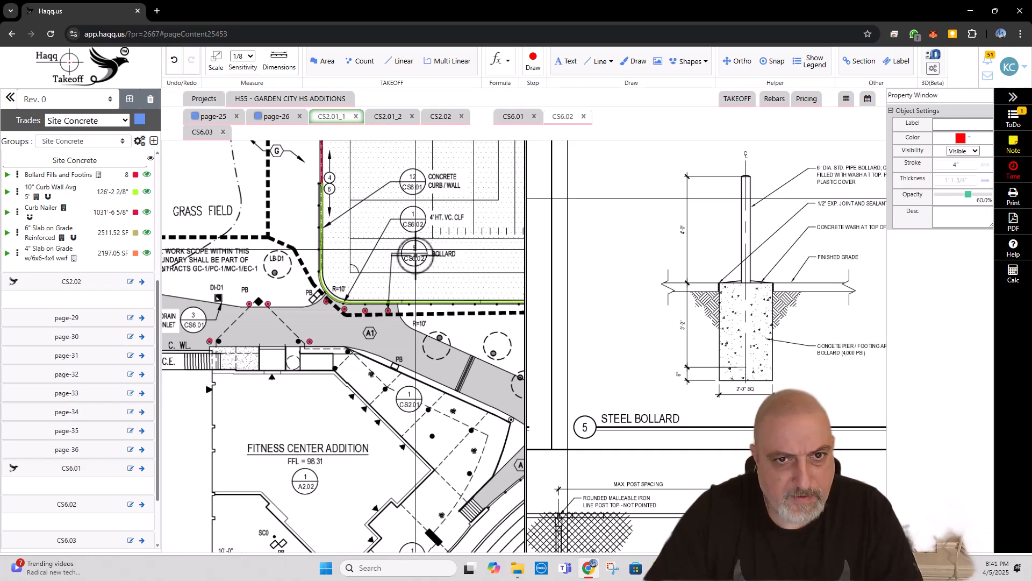
drag(414, 249, 432, 242)
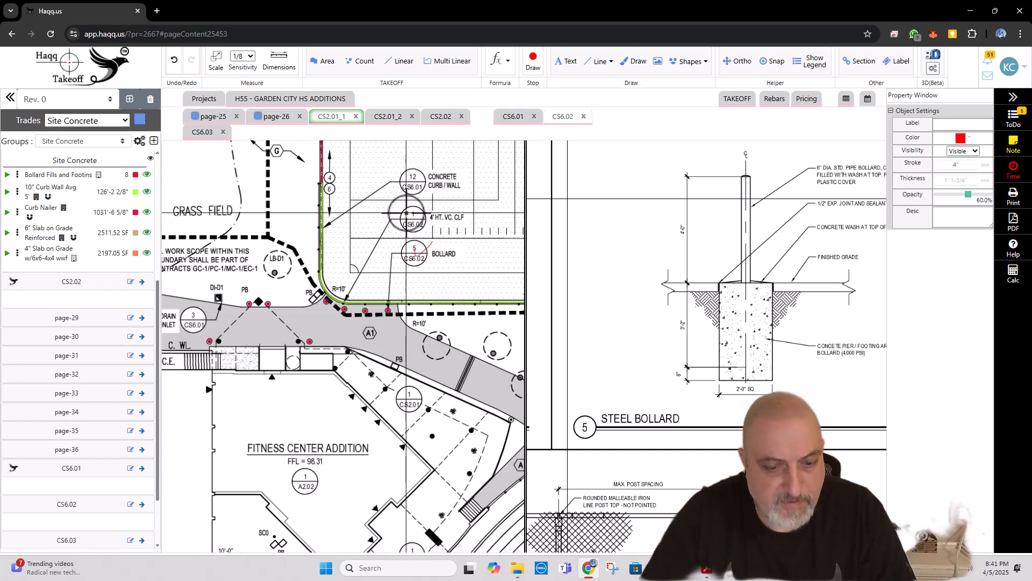
scroll(407, 213, down, 3)
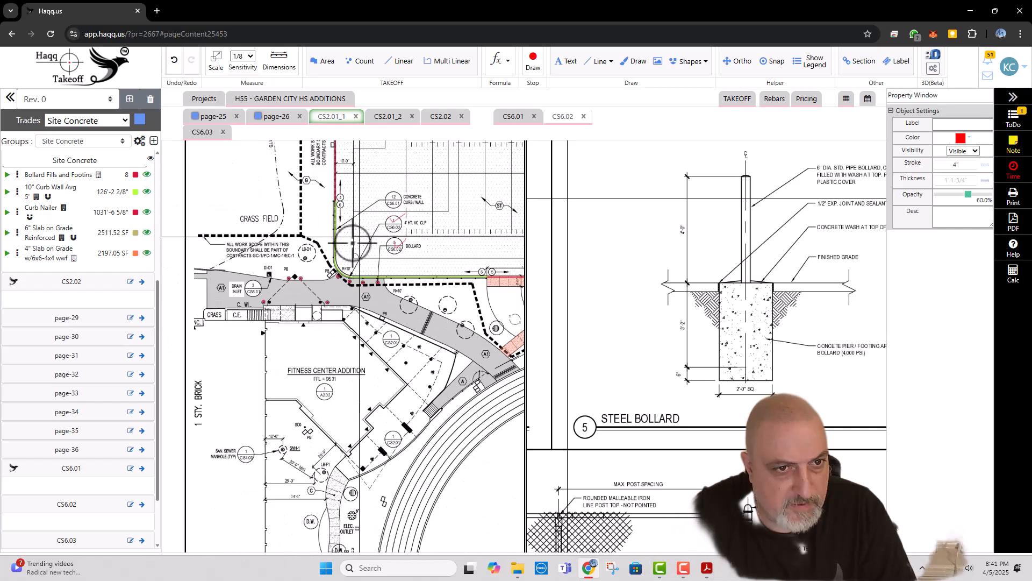
Step: Draw red check marks over the three bollards and the bollard callout on the Fitness Center Addition enlargement plan, and end drawing
scroll(259, 279, up, 1)
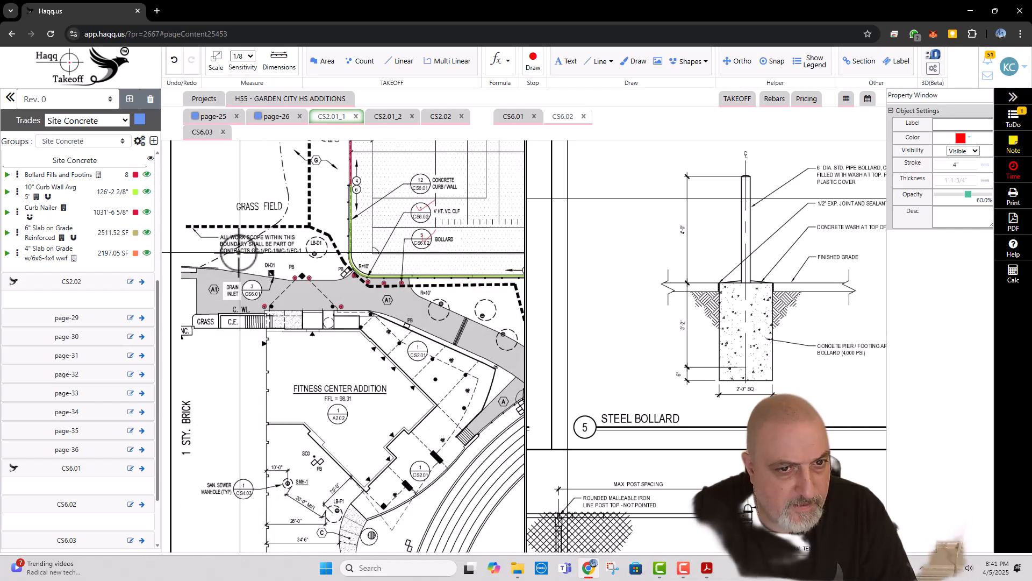
scroll(239, 261, down, 2)
drag(350, 387, 226, 244)
drag(378, 279, 249, 303)
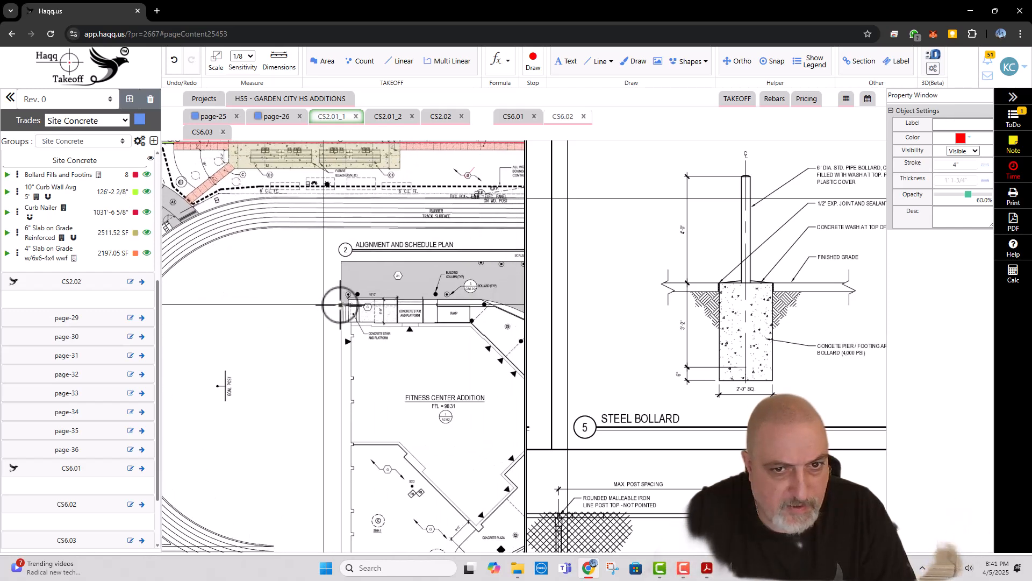
drag(345, 305, 169, 296)
scroll(223, 273, up, 2)
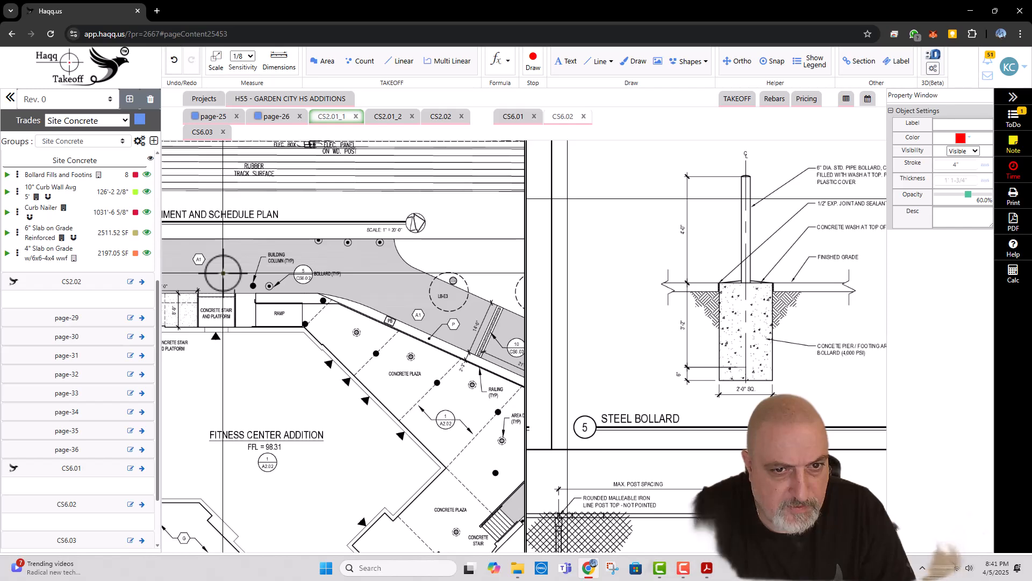
scroll(223, 274, down, 3)
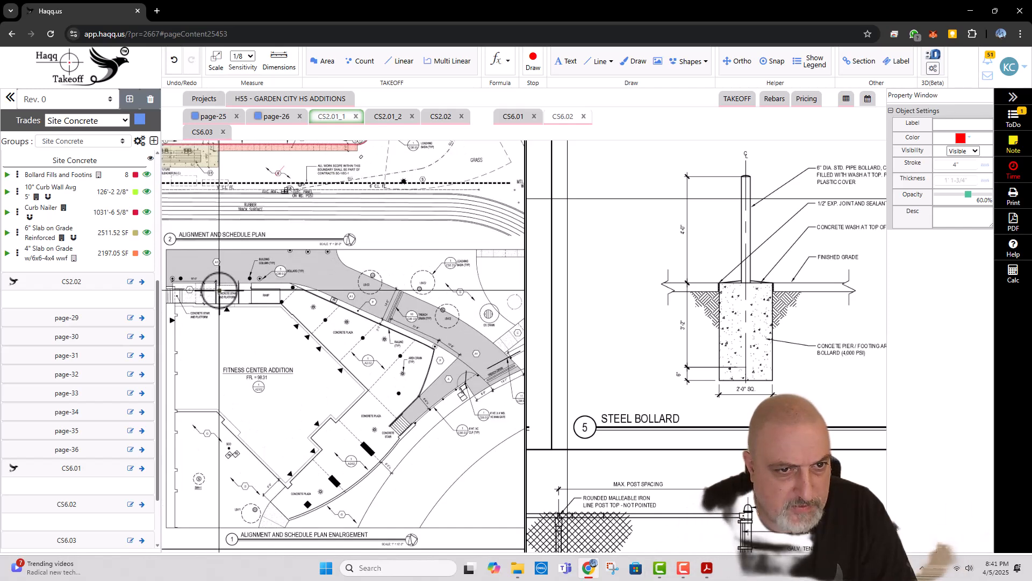
scroll(219, 290, up, 1)
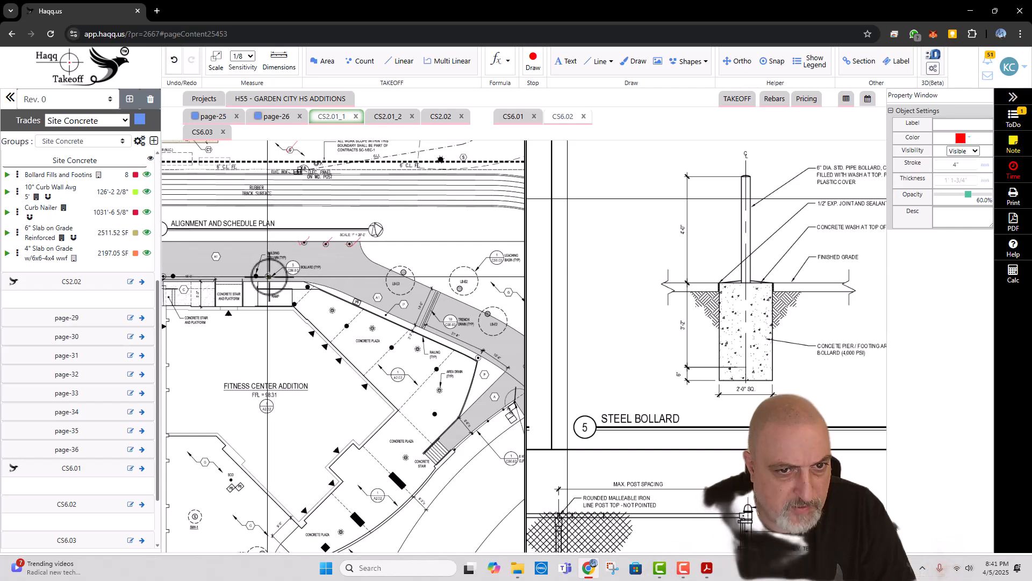
scroll(374, 280, down, 6)
drag(314, 272, 357, 285)
scroll(215, 251, up, 4)
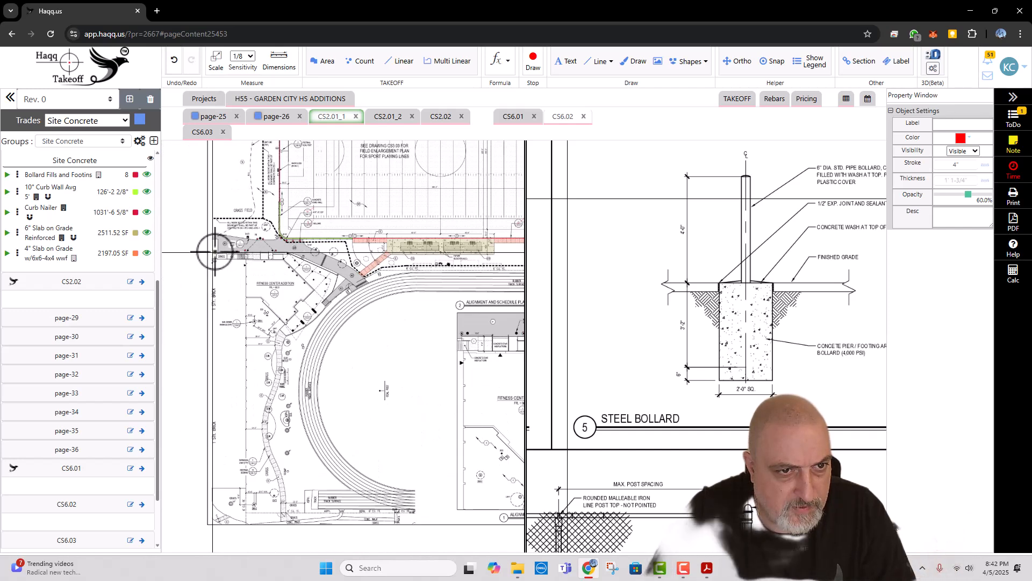
key(Escape)
Step: Widen the CS2.01_1 plan view and draw a red check mark over perimeter concrete curb callout 6/CS6.01 beside the turf field
scroll(276, 254, down, 4)
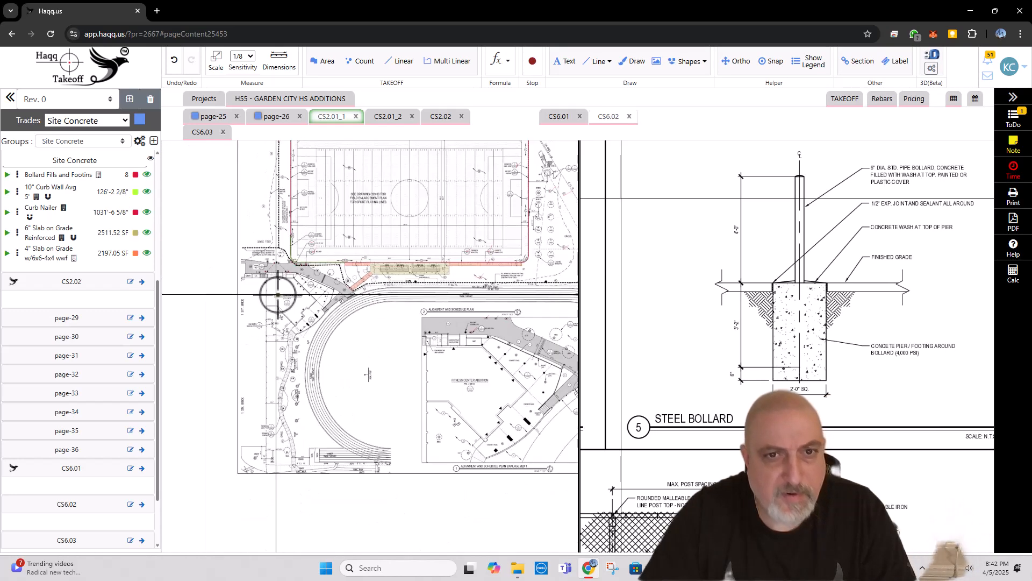
scroll(401, 281, up, 6)
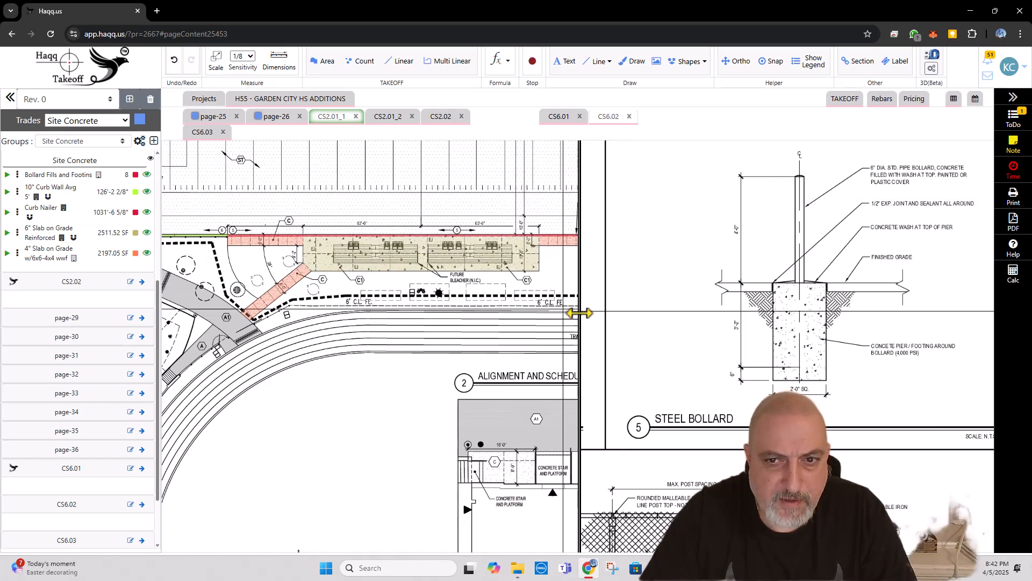
drag(579, 313, 865, 318)
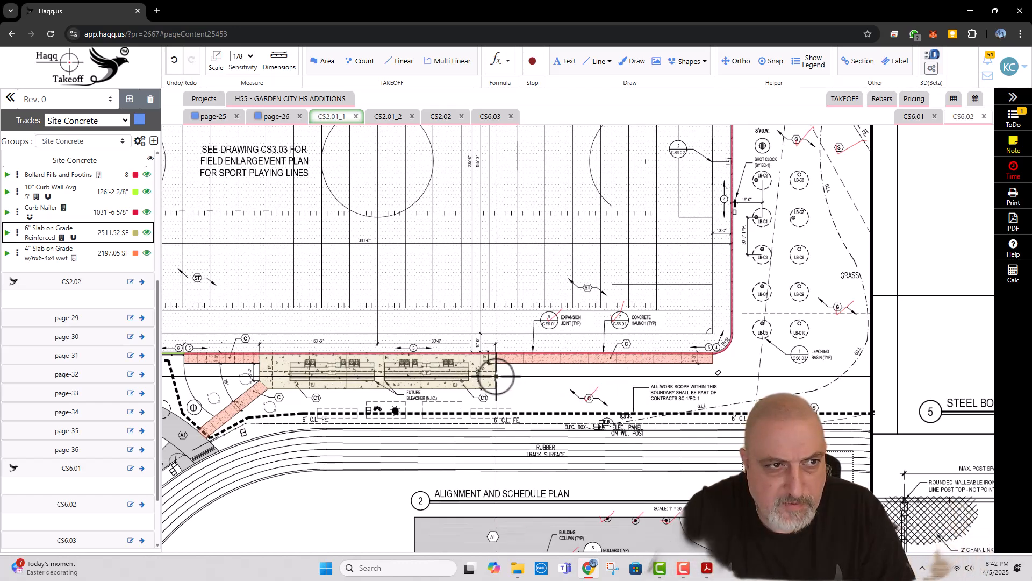
scroll(703, 336, up, 3)
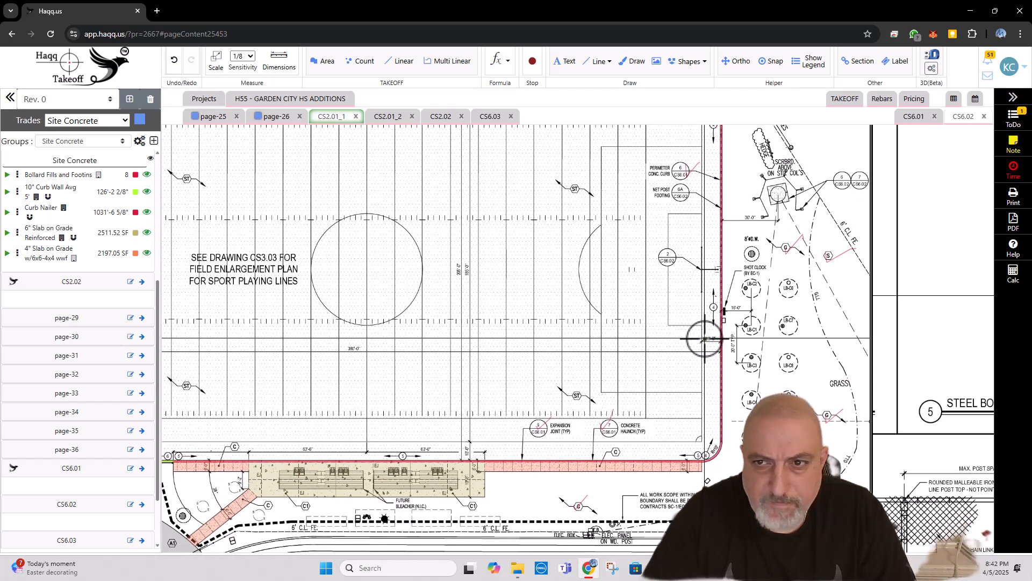
mouse_move(702, 341)
mouse_down()
mouse_move(664, 352)
mouse_move(655, 377)
mouse_move(726, 480)
mouse_up()
drag(478, 263, 650, 281)
drag(507, 260, 560, 181)
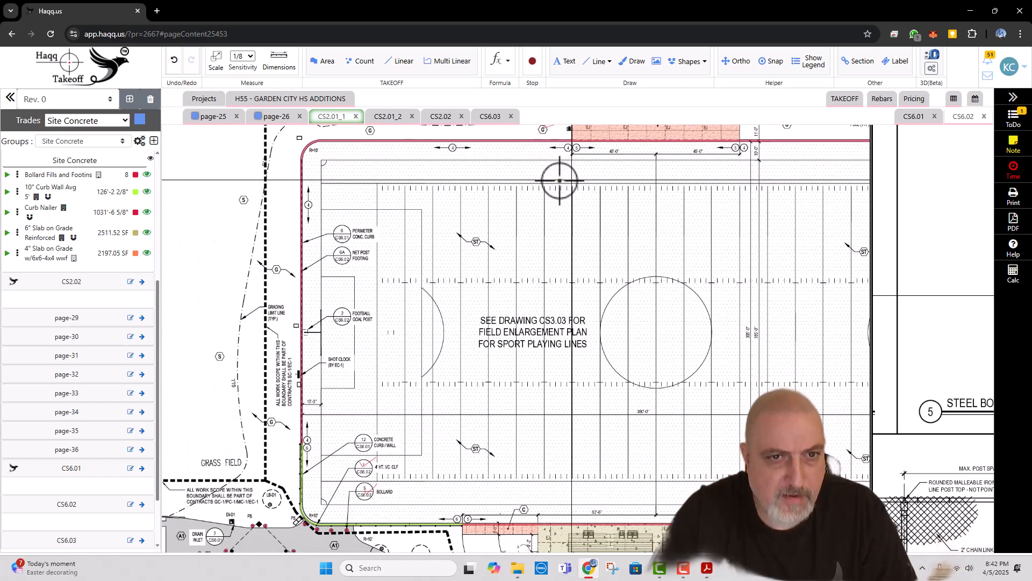
click(329, 233)
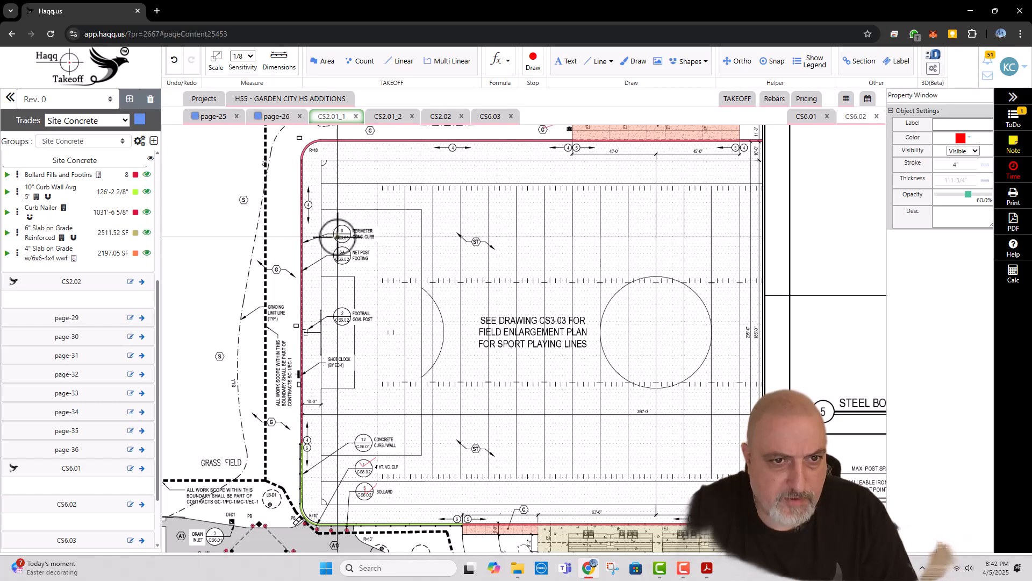
key(Escape)
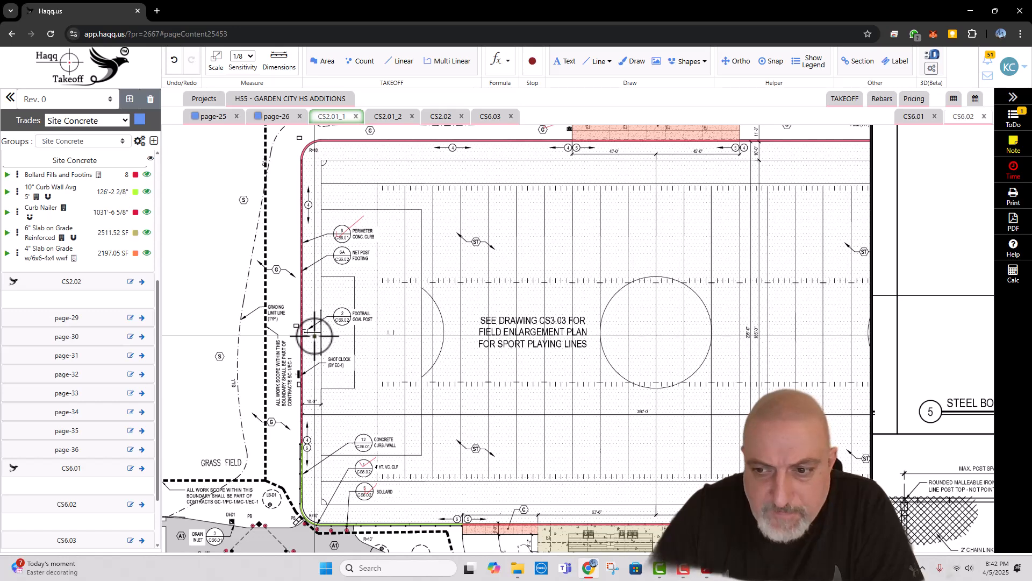
Step: Draw a red check mark over concrete curb/wall callout 12/CS6.01 near the field's curved corner
drag(341, 421, 337, 358)
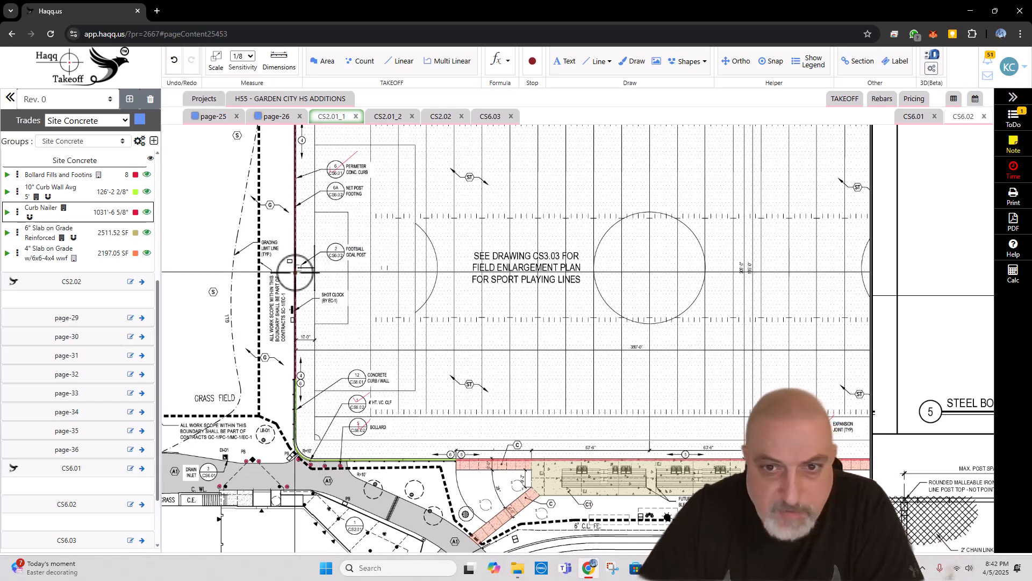
scroll(349, 306, down, 2)
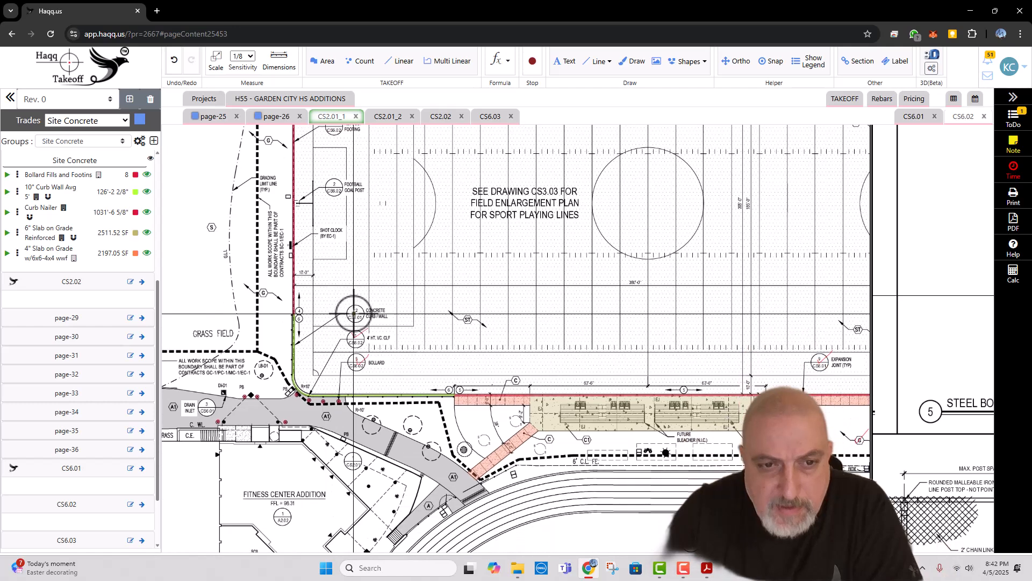
key(d)
drag(350, 305, 366, 301)
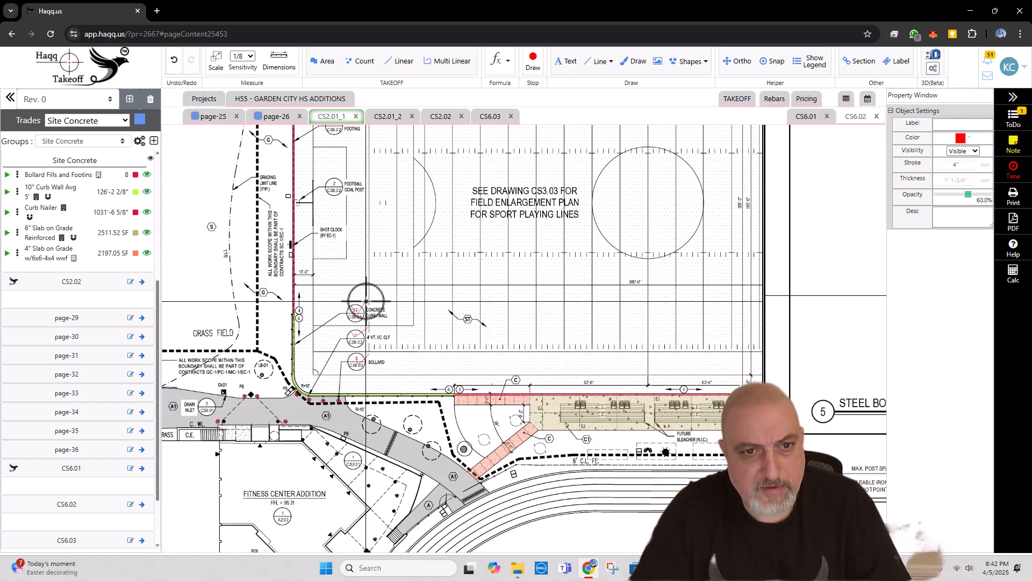
key(Escape)
Step: Add "NET POST FOOTING 6A/CS6.02 , FOOTBALL GOAL POST FOOTINGS 2/CS6.02" to the exclusions in the project note
click(1014, 143)
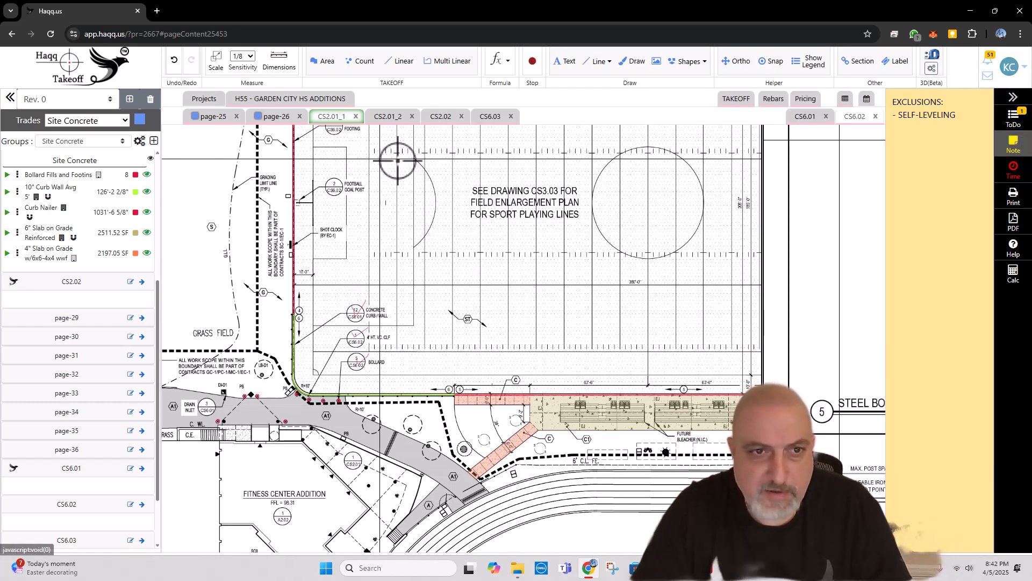
scroll(387, 185, up, 3)
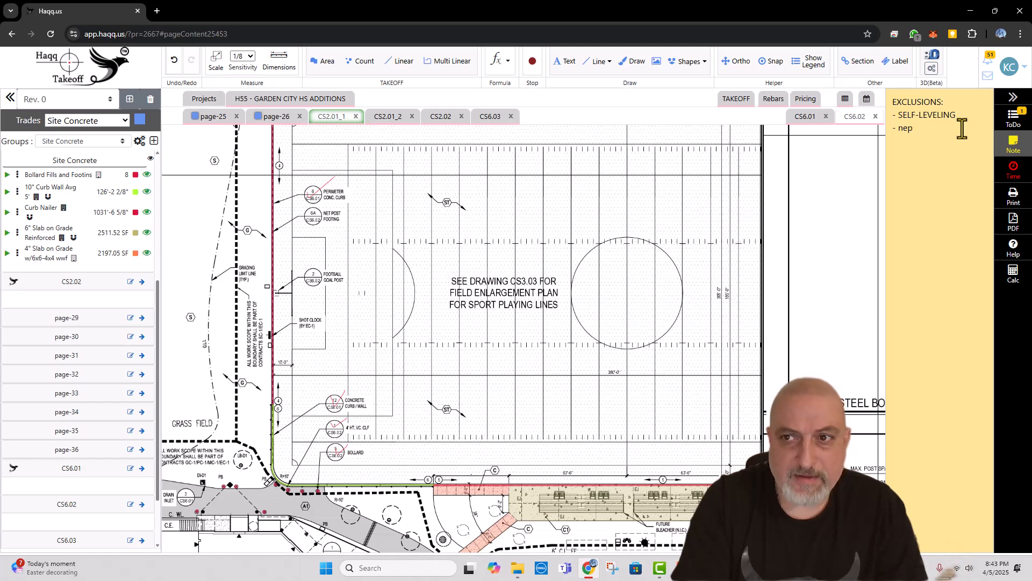
key(Caps_Lock)
text(NET)
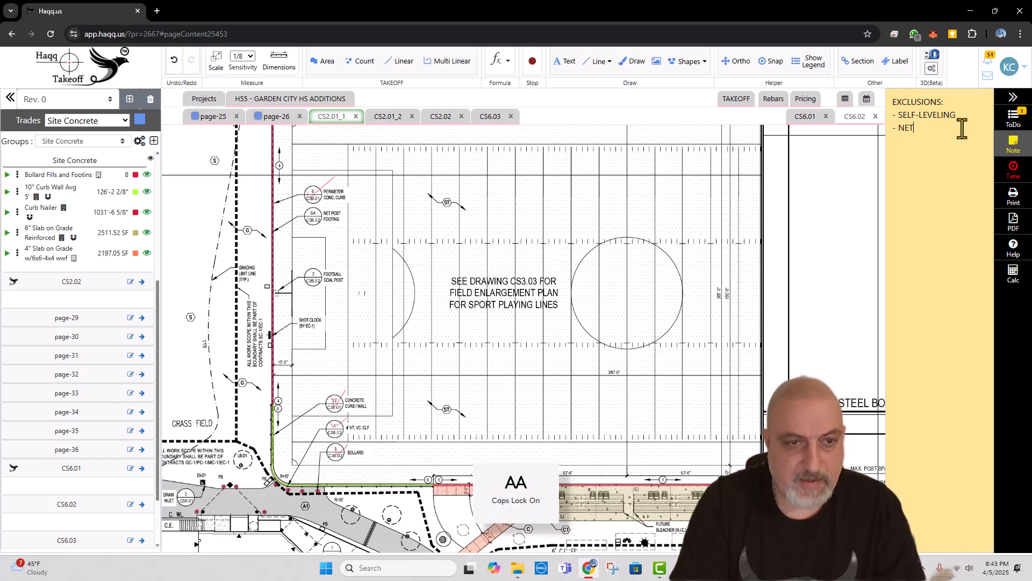
text( POST FOOTING 6A/CS6.02 , FOOTBALL GOAL POST FOOTINGS 2/CS6.02)
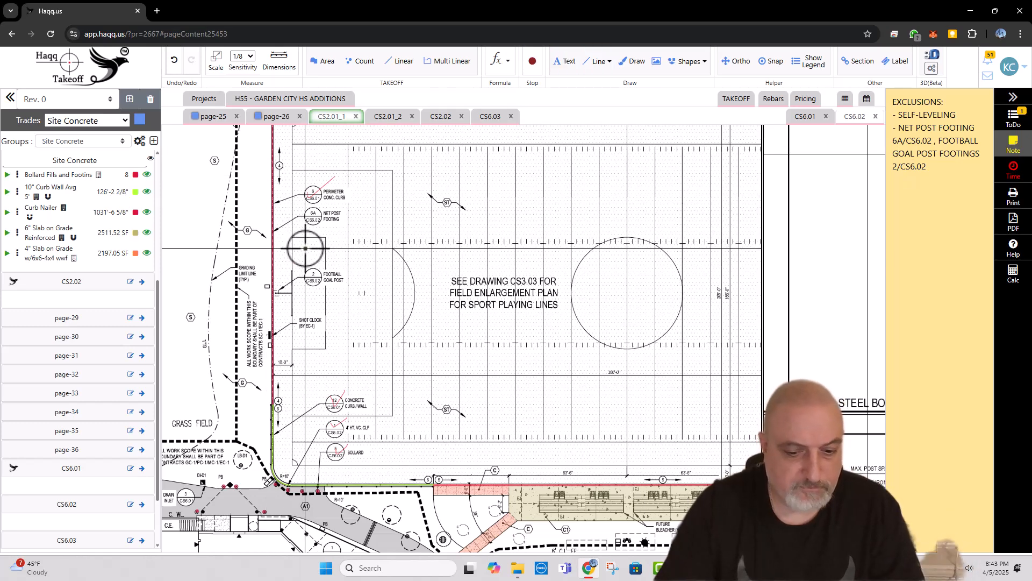
Step: Draw red check marks over net post footing callout 6A/CS6.02 and football goal post callout 2/CS6.02
key(d)
drag(310, 216, 326, 211)
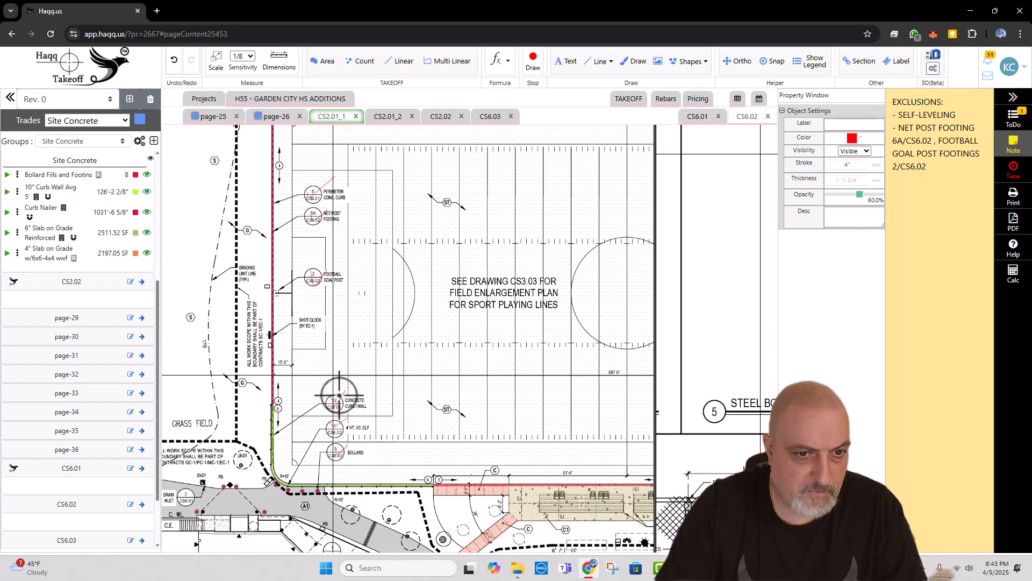
drag(348, 371, 375, 475)
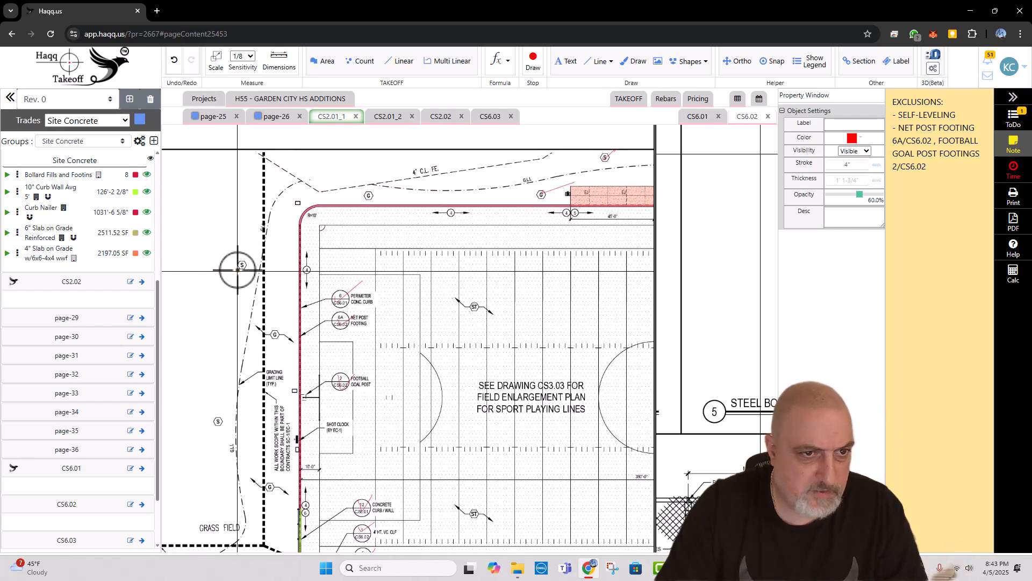
Step: Draw red check marks beside the S and G surface tags outside the field's goal-end curb
drag(237, 269, 253, 259)
drag(276, 330, 283, 319)
drag(233, 432, 250, 416)
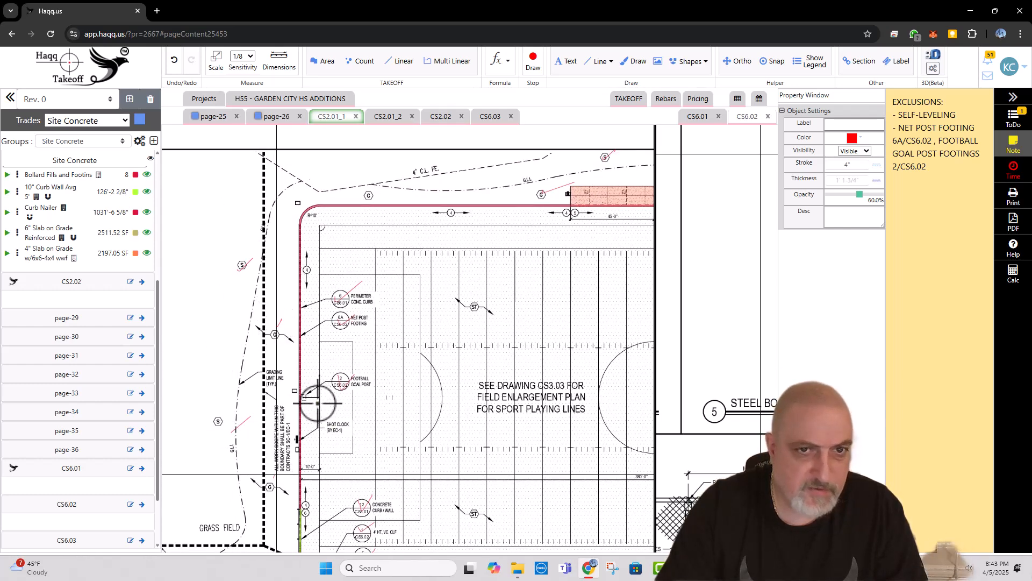
Step: Draw a red check mark over the "SEE DRAWING CS3.03" field enlargement note in the middle of the turf field
drag(528, 249, 424, 160)
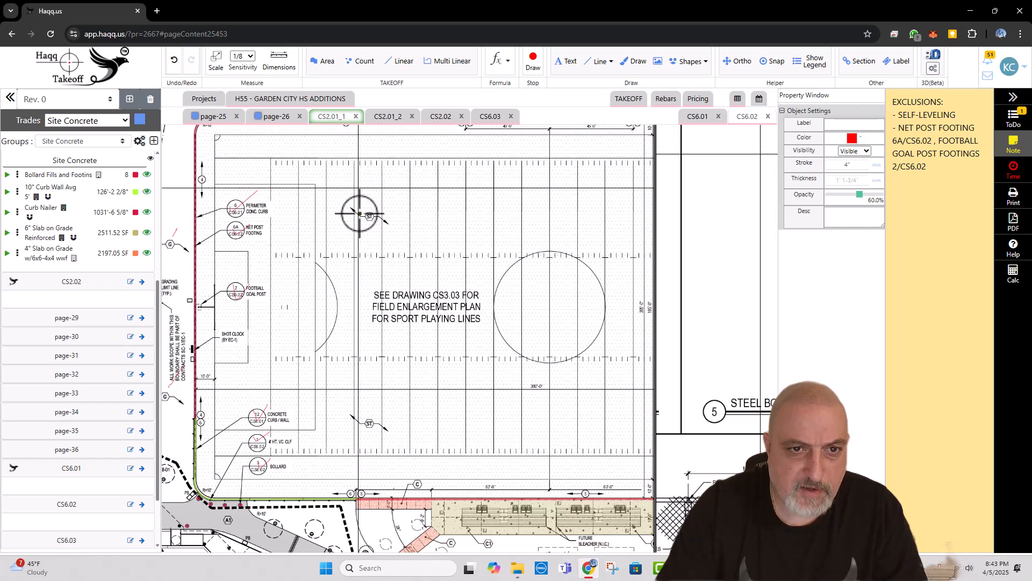
scroll(359, 210, down, 1)
drag(409, 288, 445, 265)
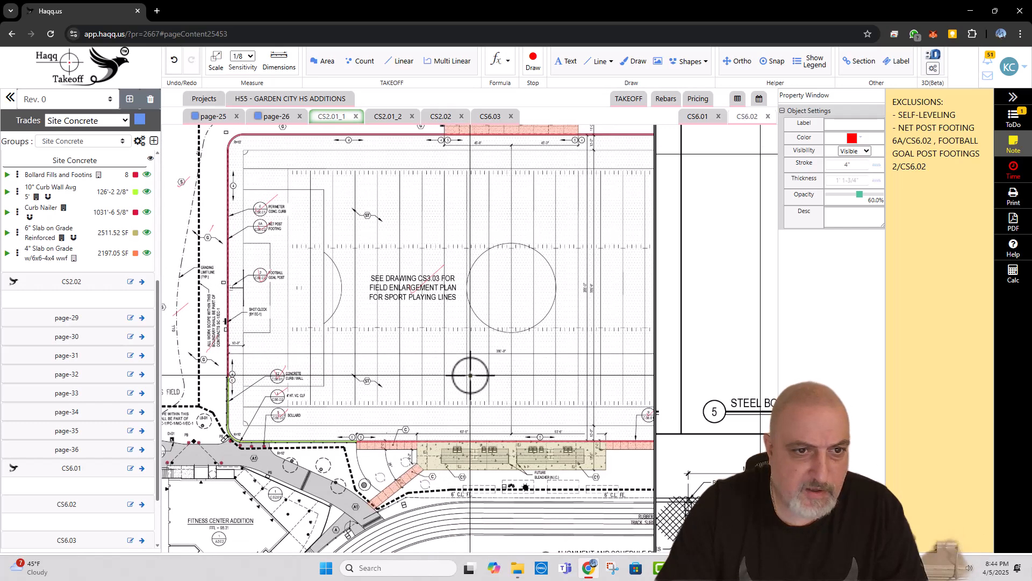
drag(465, 377, 417, 270)
scroll(418, 265, down, 1)
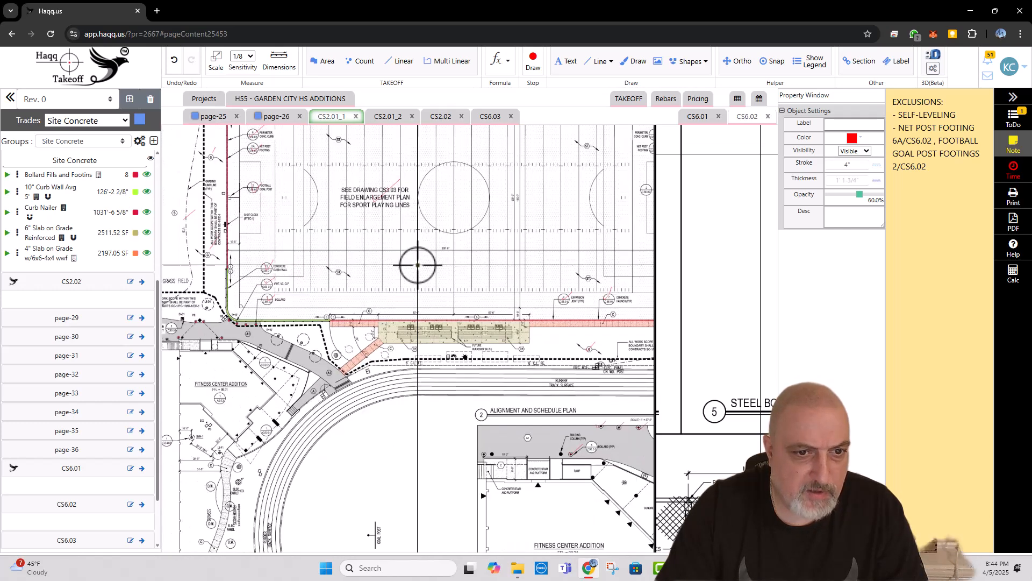
Step: Start a new 4" Slab on Grade w/6x6-4x4 wwf area at the curved sidewalk's end beside the Fitness Center Addition
drag(272, 359, 328, 297)
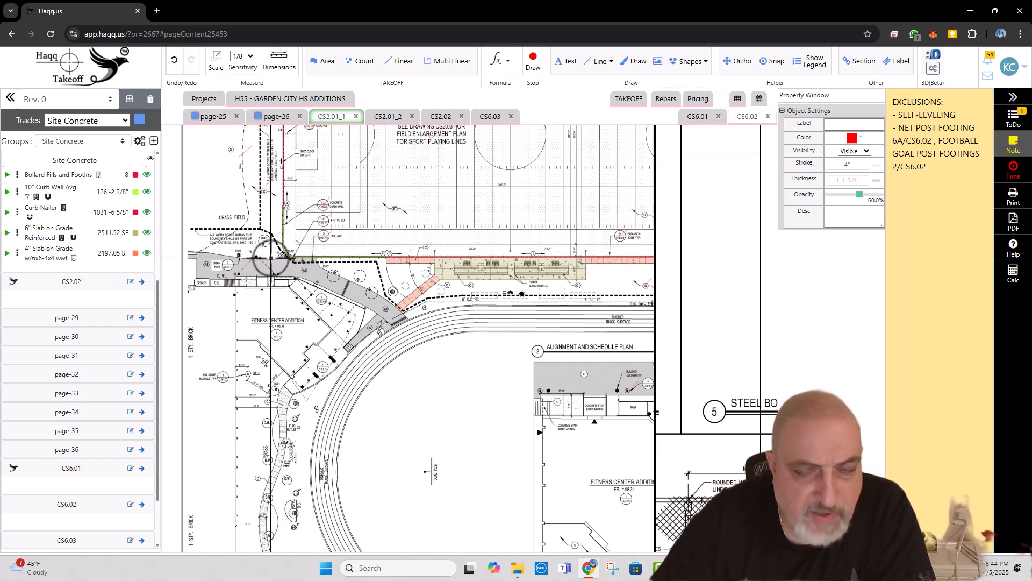
mouse_move(403, 352)
mouse_down()
mouse_move(419, 285)
mouse_move(412, 220)
mouse_up()
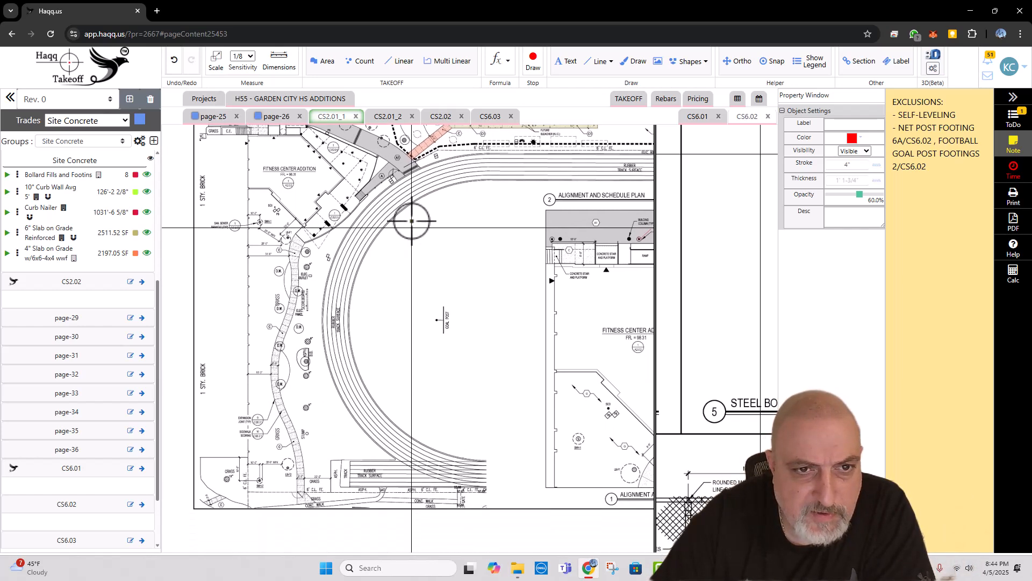
scroll(392, 212, down, 3)
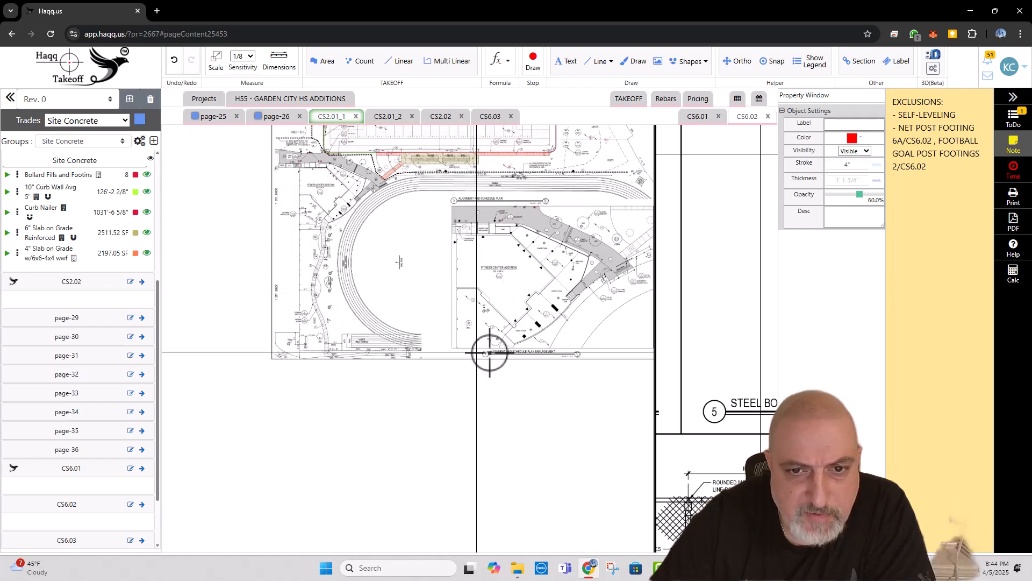
scroll(515, 344, up, 2)
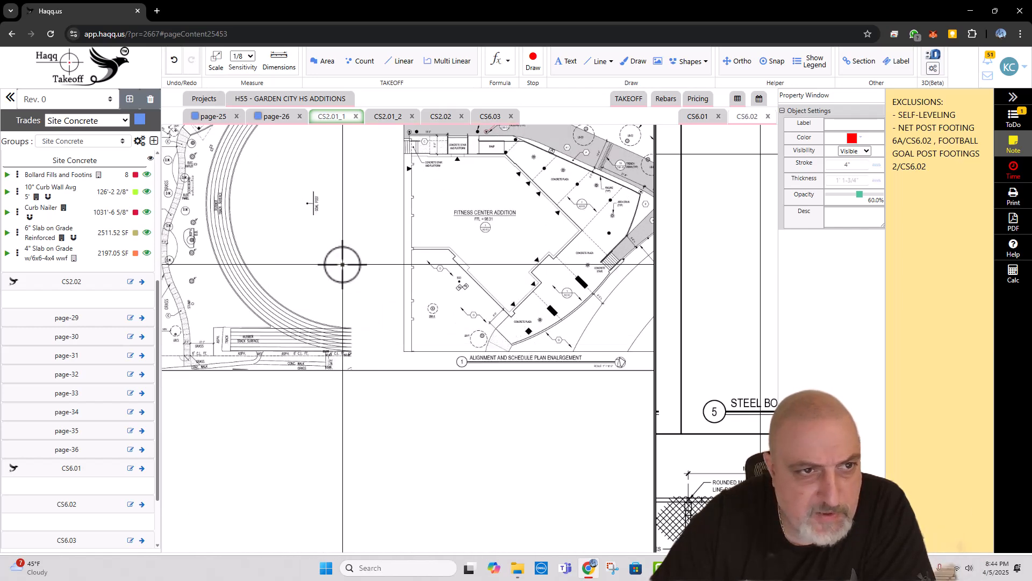
drag(252, 211, 351, 265)
scroll(278, 181, up, 3)
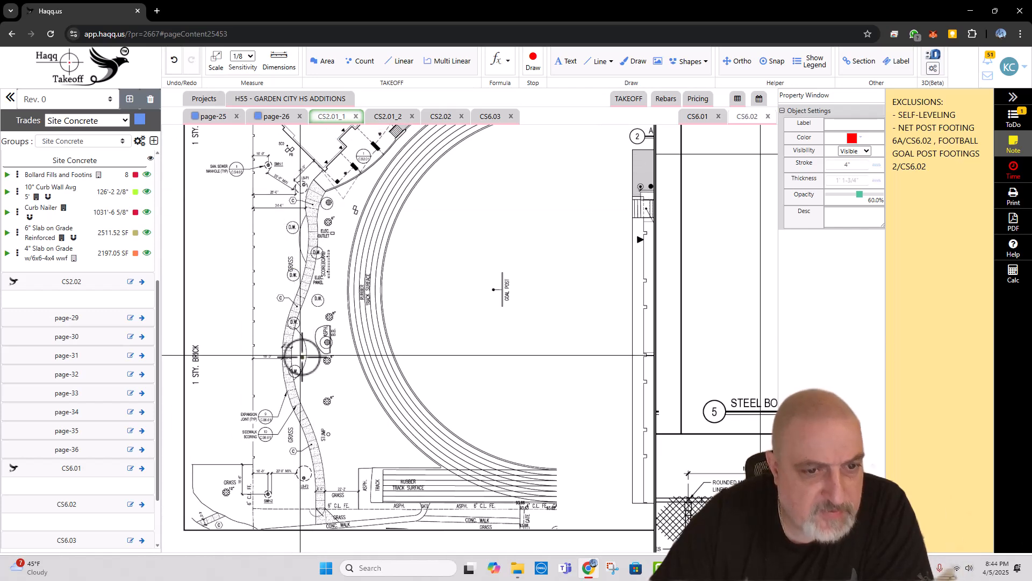
key(Escape)
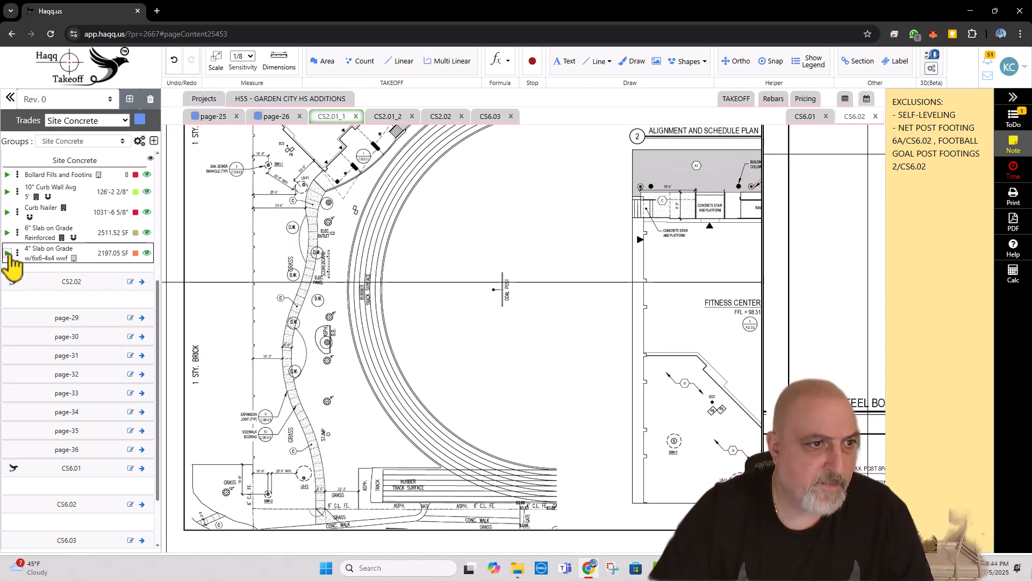
scroll(319, 185, up, 3)
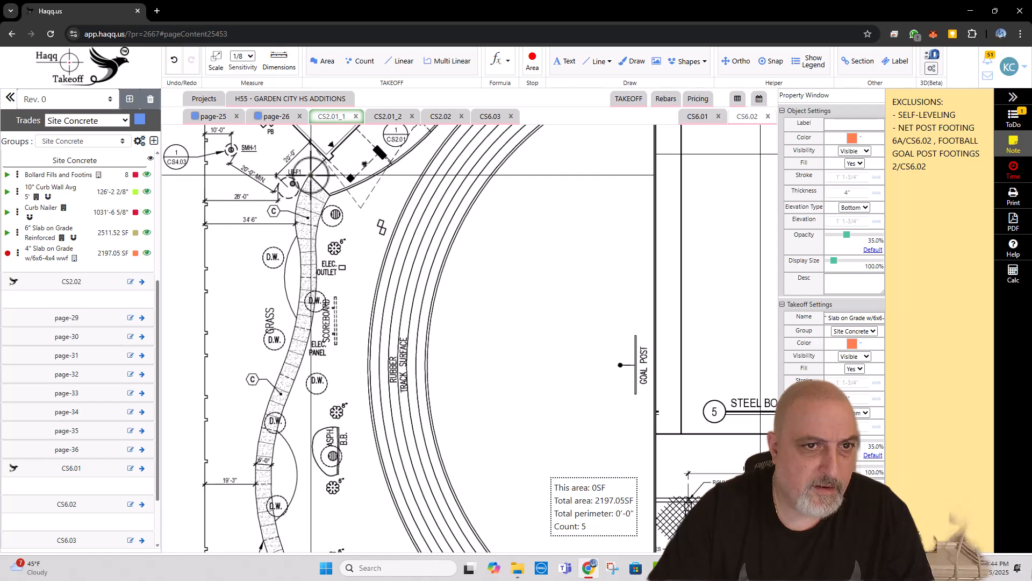
click(310, 175)
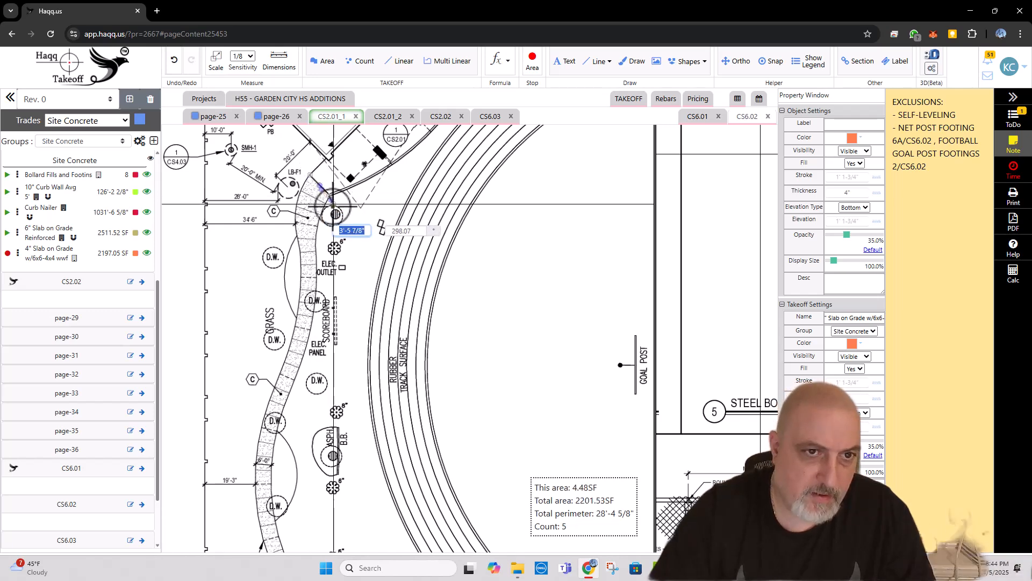
scroll(332, 197, up, 2)
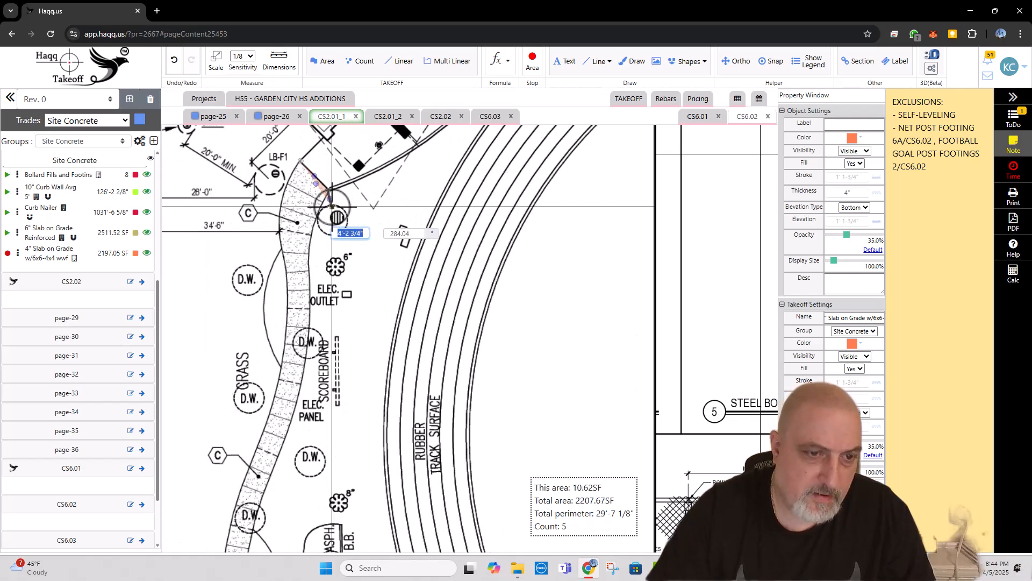
Step: Trace the sidewalk's track-side edge from the Fitness Center end past the electrical outlet and panel toward the asphalt basketball pad
click(310, 235)
click(310, 271)
click(311, 319)
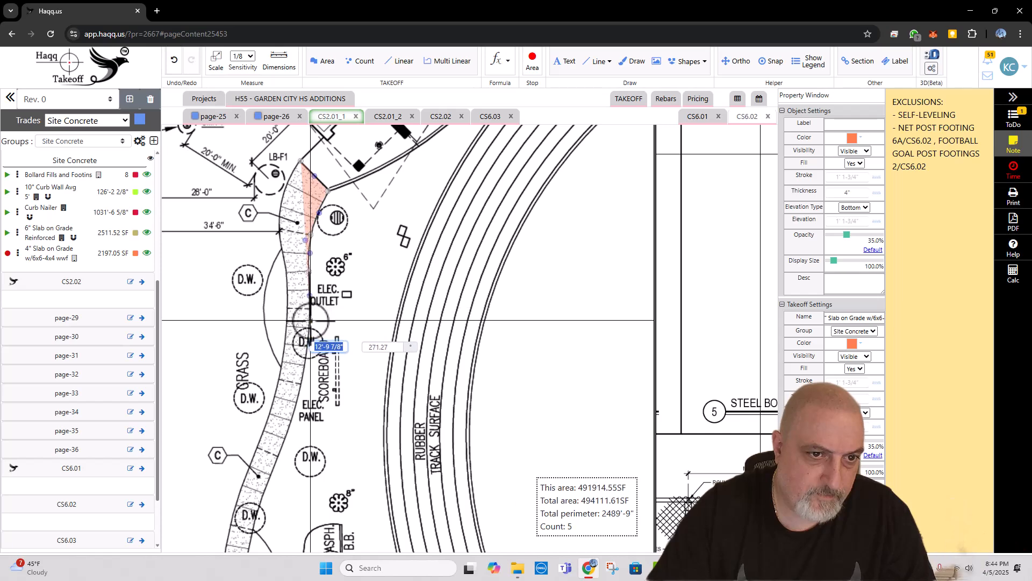
click(297, 392)
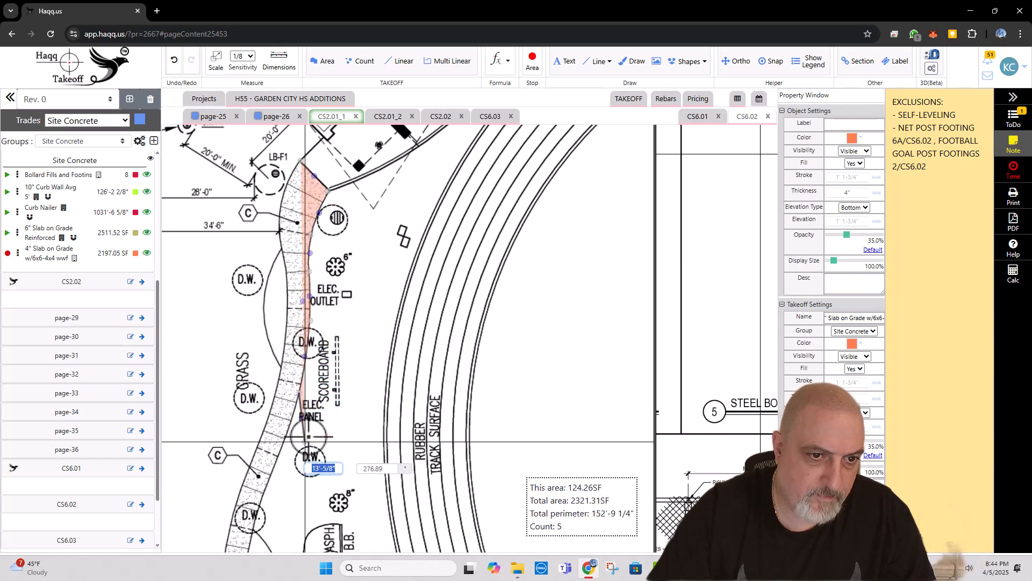
click(342, 311)
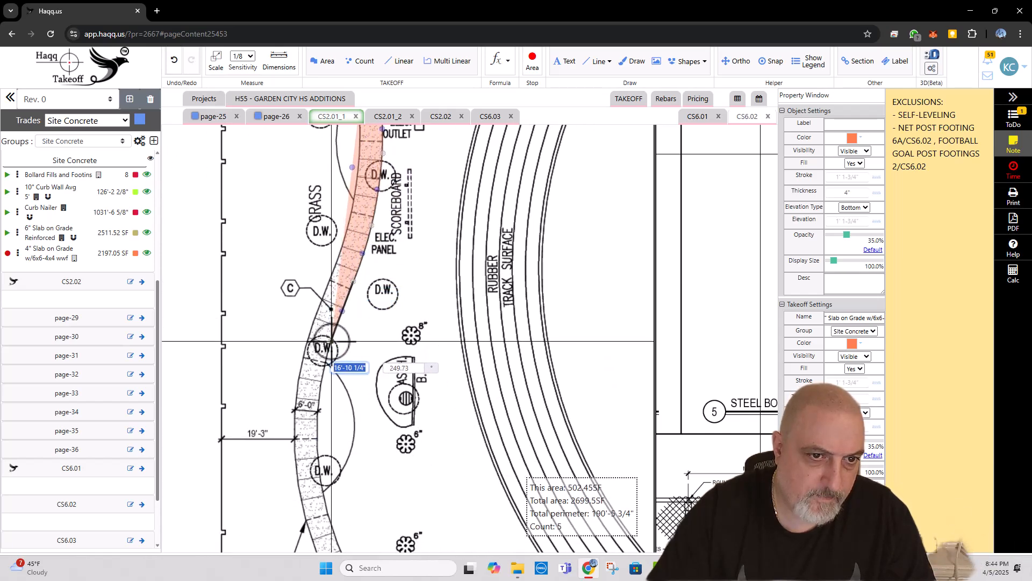
click(332, 342)
Step: Continue the slab outline along the track-side edge, past the expansion joint and sidewalk scoring callouts, to the 6'-0" dimension near LB-F2
drag(333, 404, 325, 278)
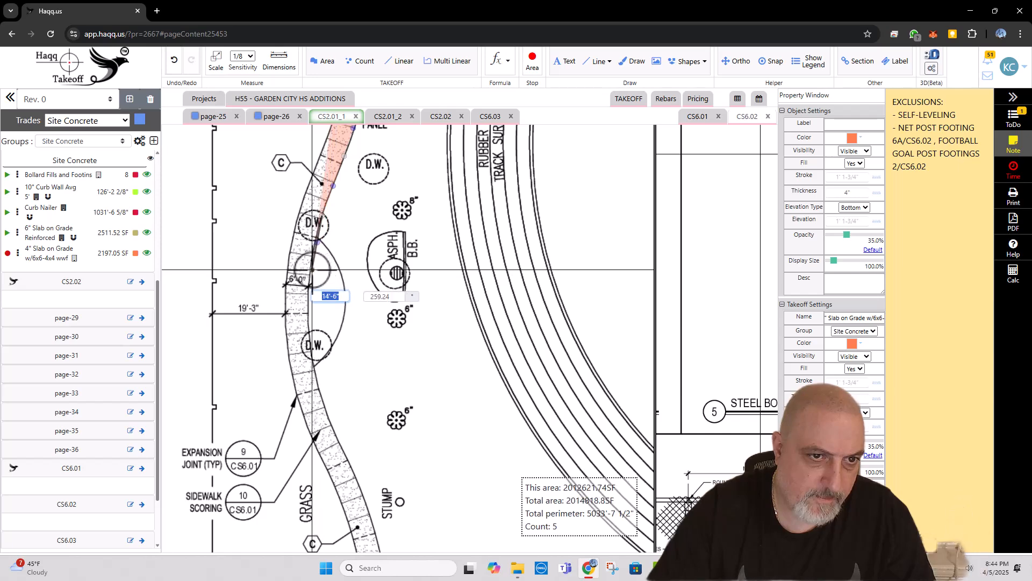
click(310, 271)
click(311, 340)
drag(347, 413, 322, 284)
click(318, 318)
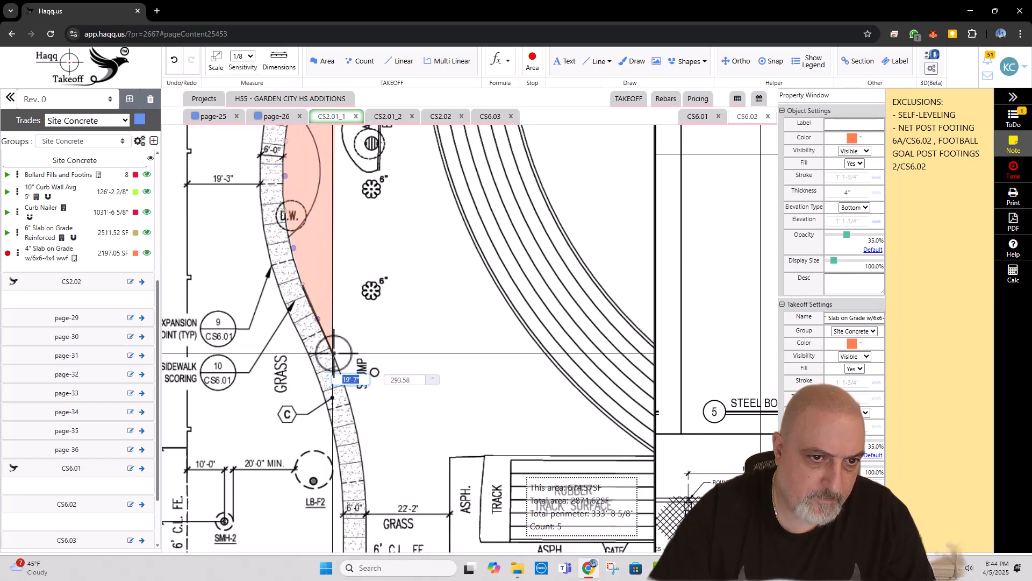
click(333, 352)
drag(374, 415, 394, 293)
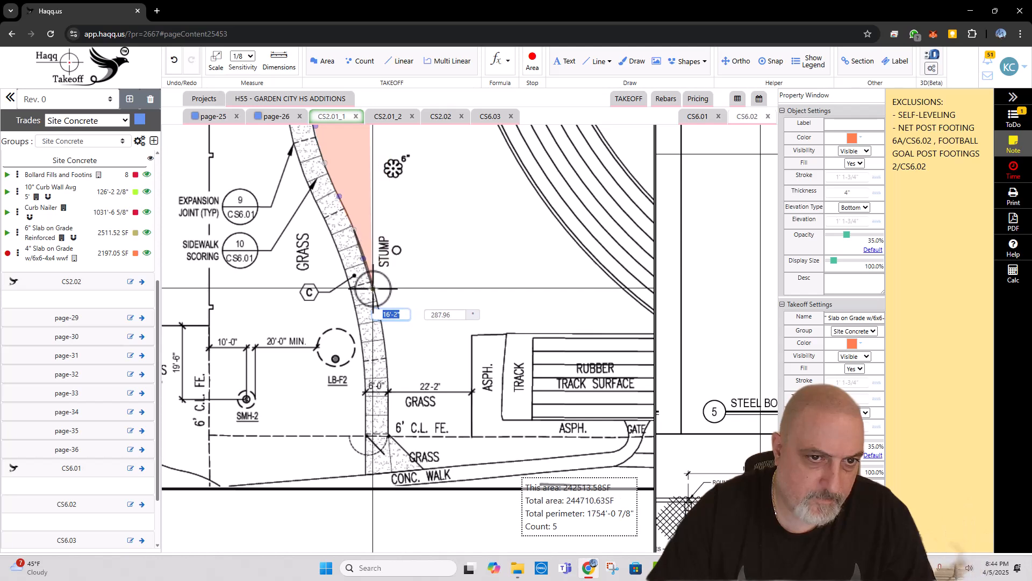
click(374, 289)
click(381, 329)
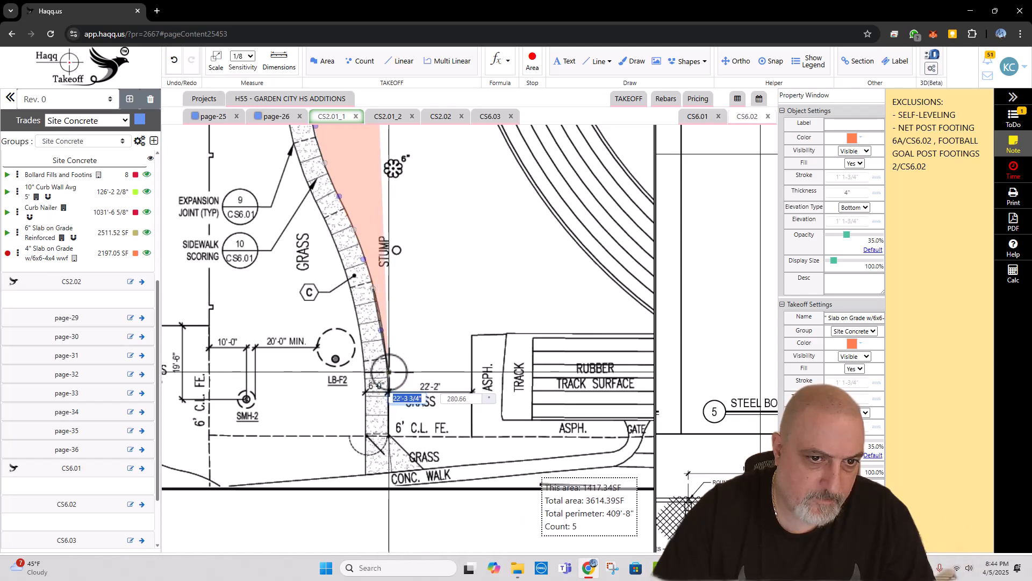
click(389, 371)
Step: Outline the sidewalk's flared end where it meets the existing concrete walk
scroll(387, 354, down, 2)
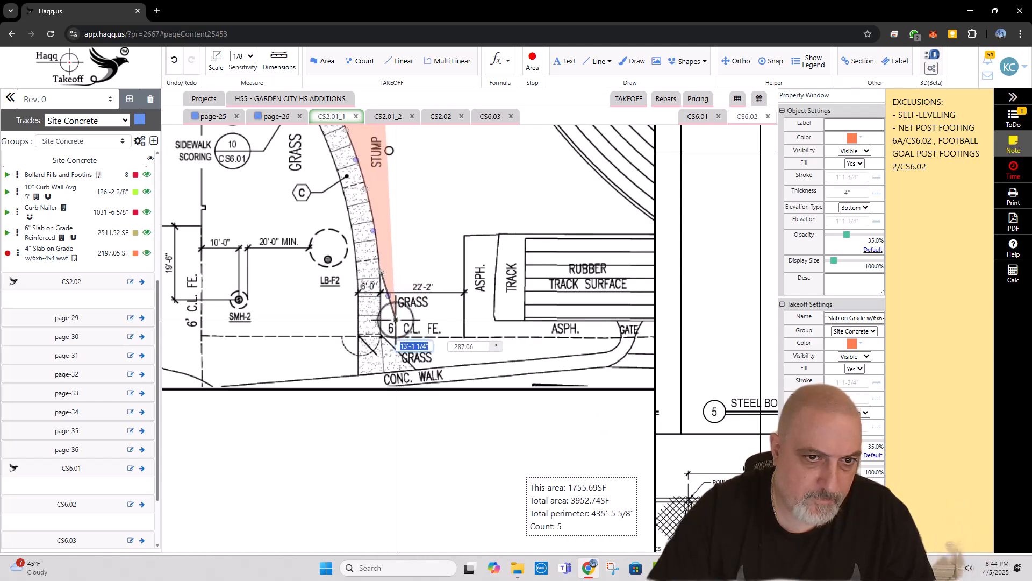
click(382, 336)
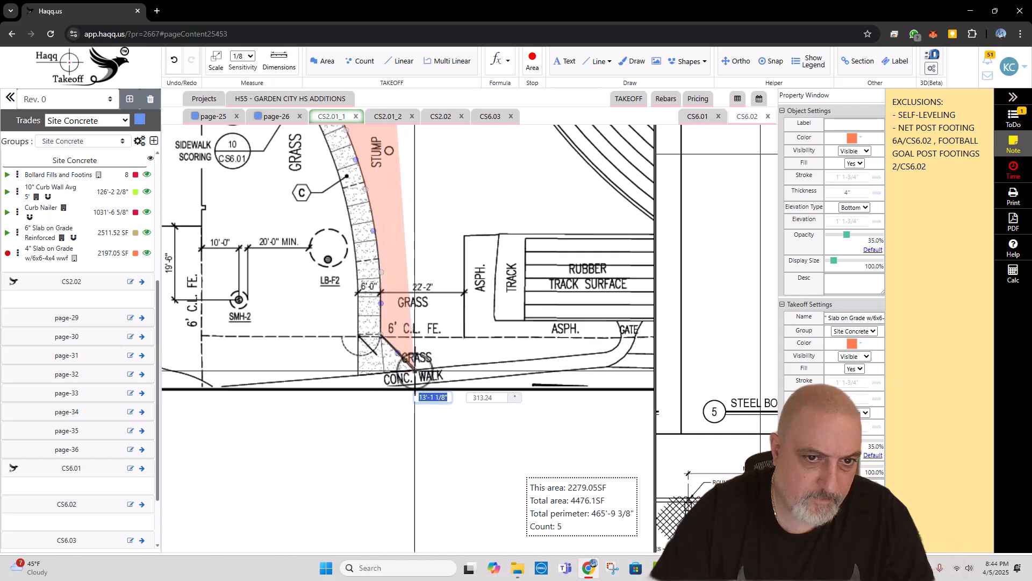
click(418, 371)
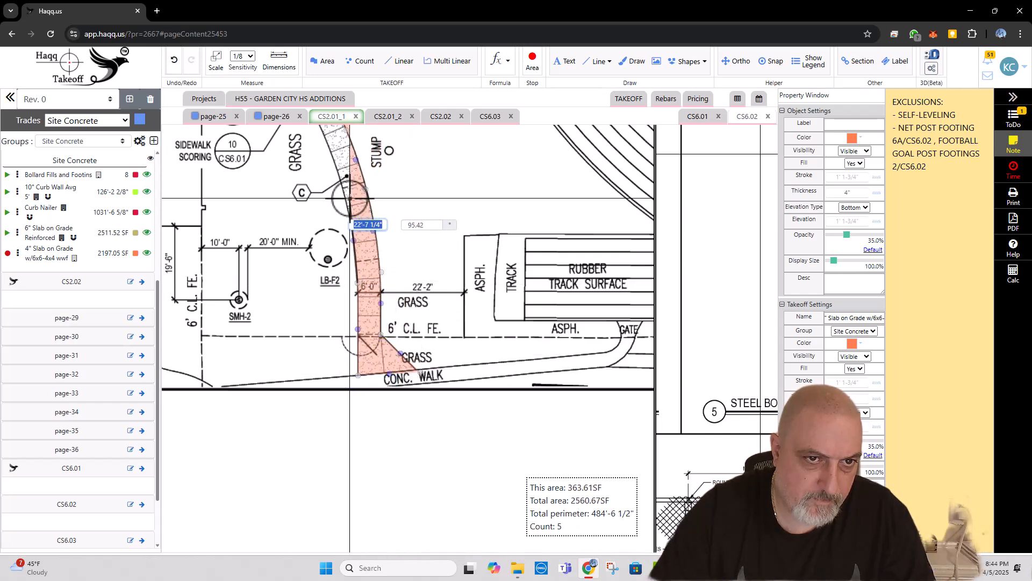
Step: Trace the sidewalk's building-side edge back from the concrete walk to the 6'-0" width dimension beside the asphalt pad
scroll(377, 291, up, 2)
click(376, 305)
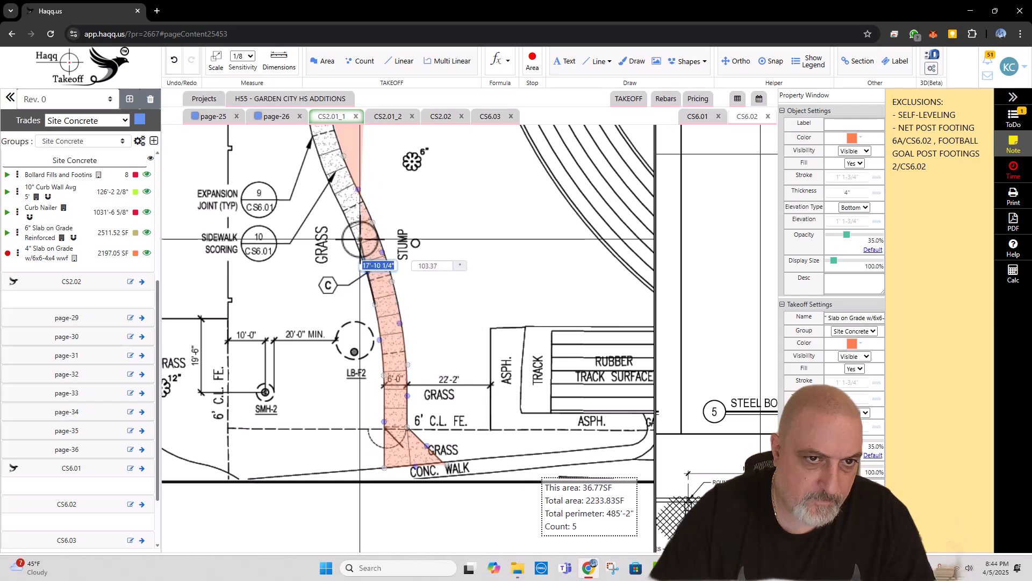
scroll(371, 269, up, 3)
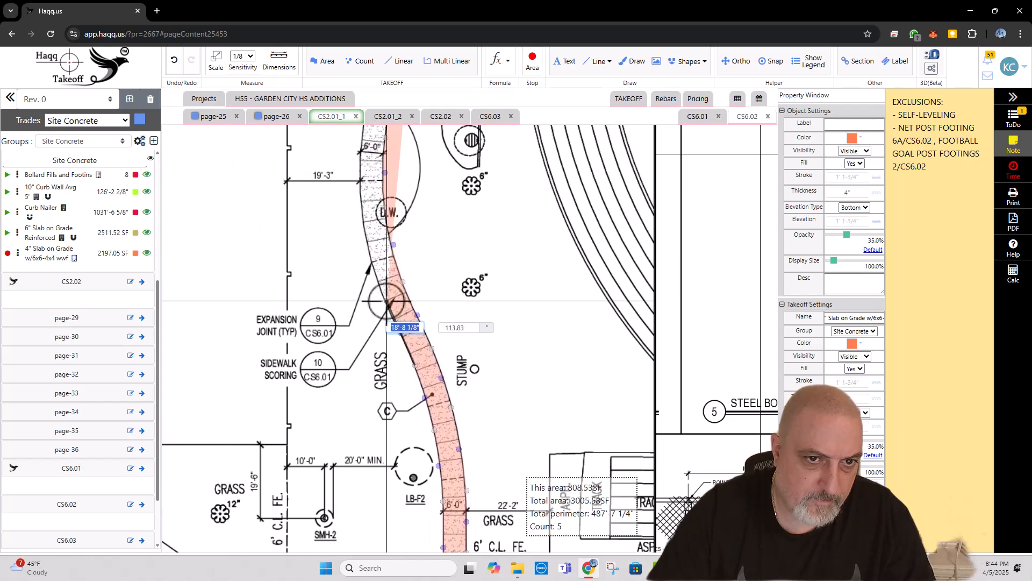
click(367, 246)
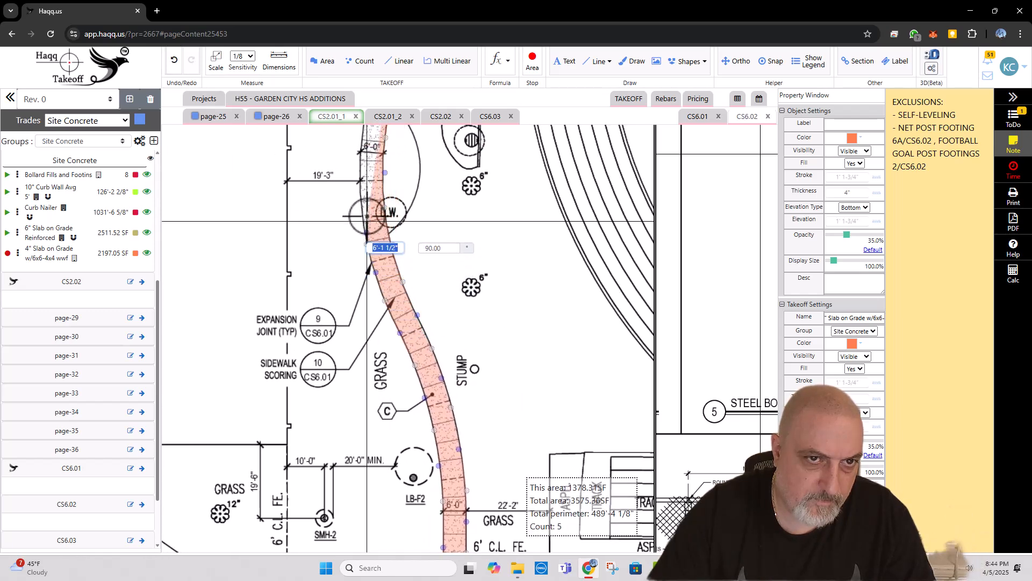
scroll(388, 337, up, 3)
click(382, 309)
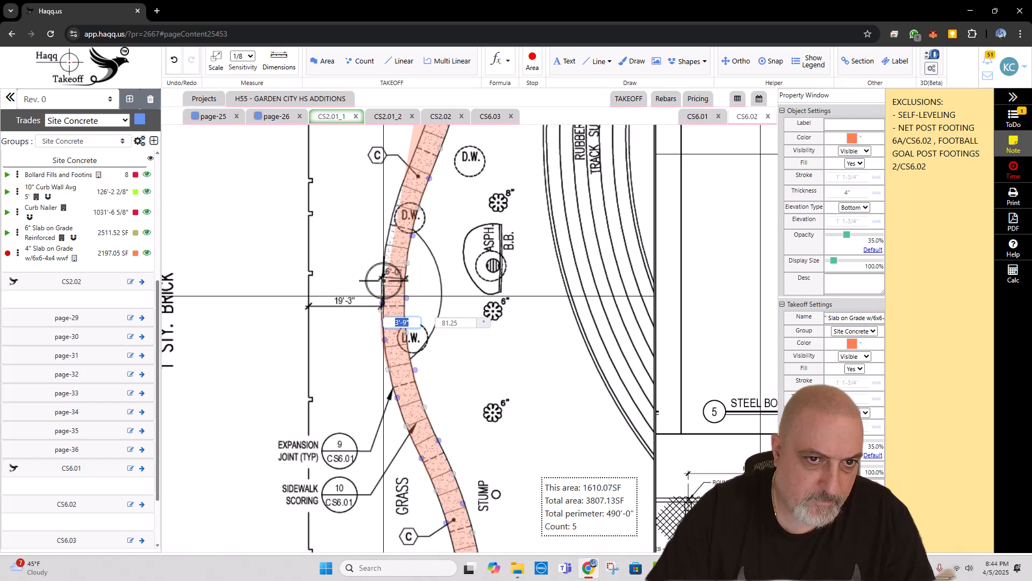
click(383, 259)
scroll(394, 229, up, 3)
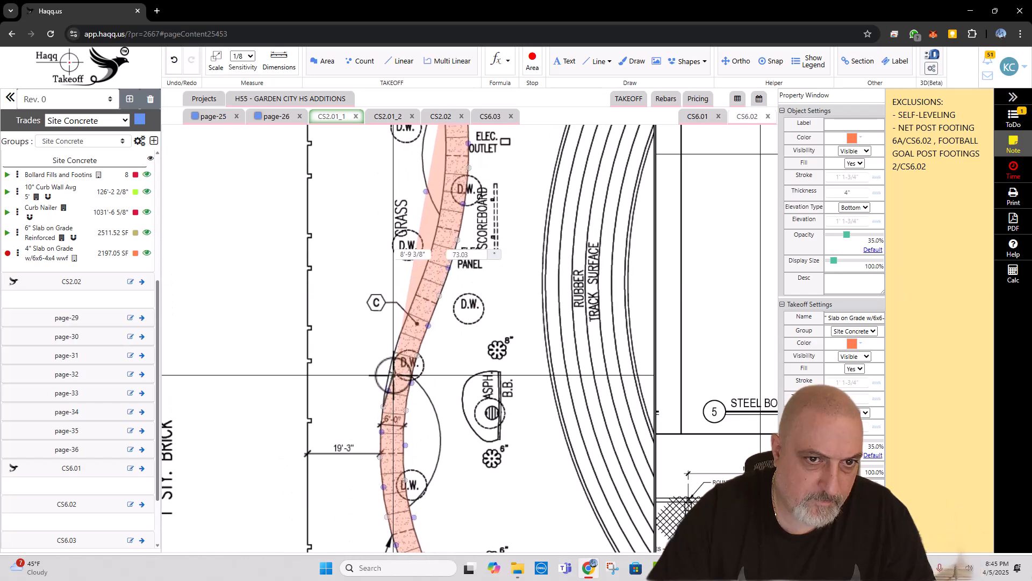
Step: Trace the remaining building-side edge up to the Fitness Center corner near LB-F1 and close the 4" slab area
click(397, 343)
click(415, 295)
scroll(417, 295, up, 2)
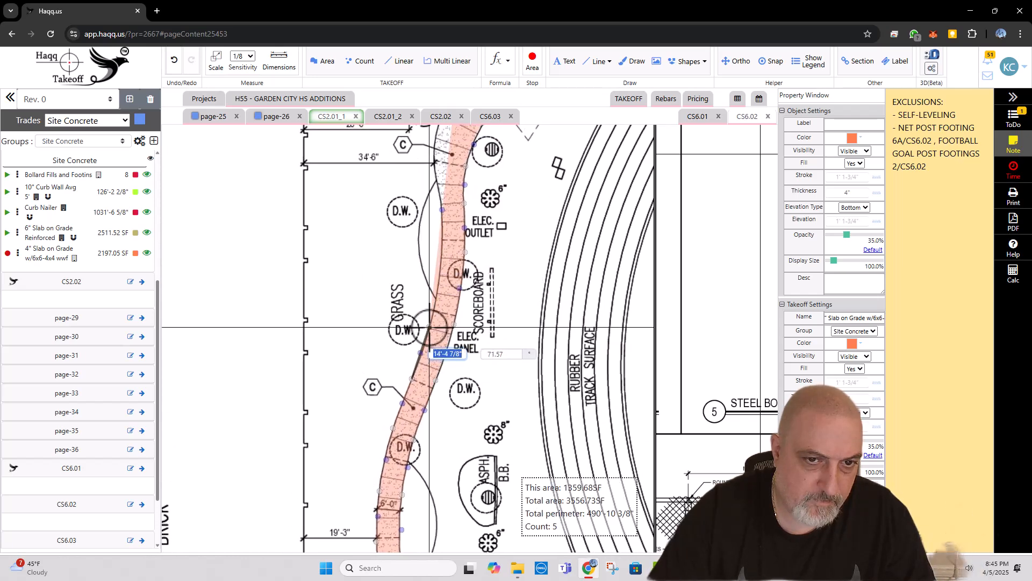
click(436, 304)
click(444, 255)
scroll(452, 350, up, 3)
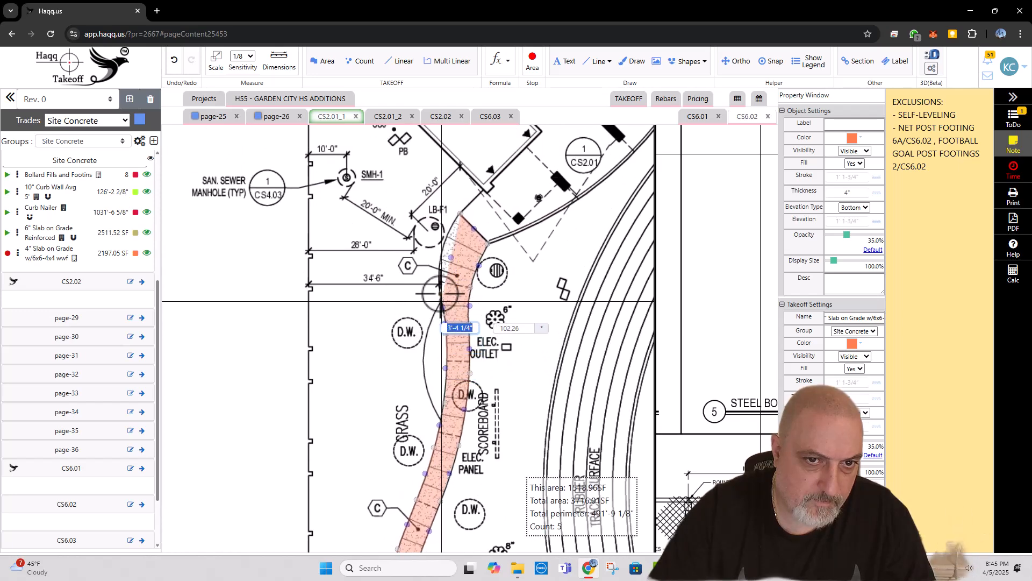
click(441, 253)
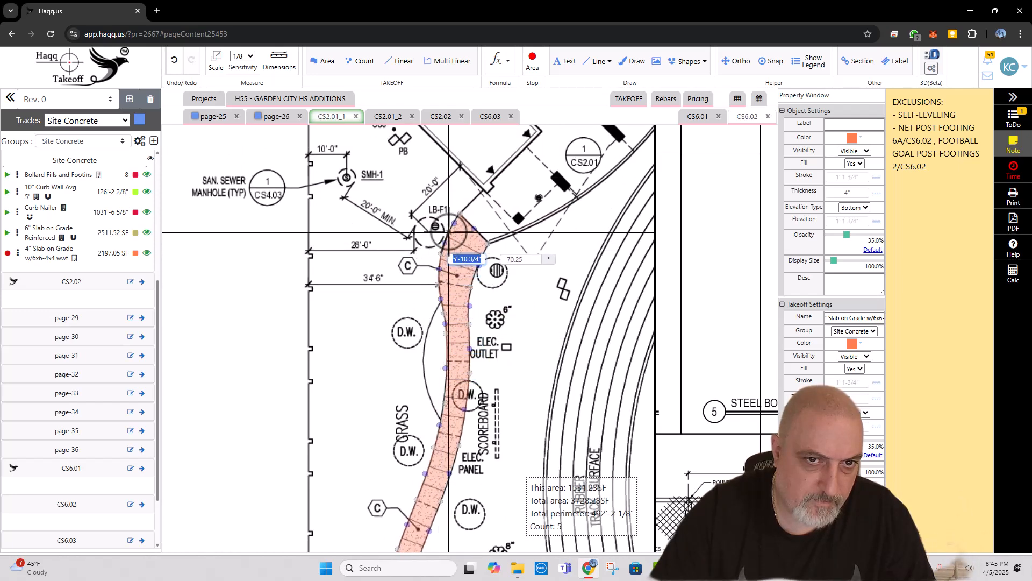
click(449, 229)
click(457, 217)
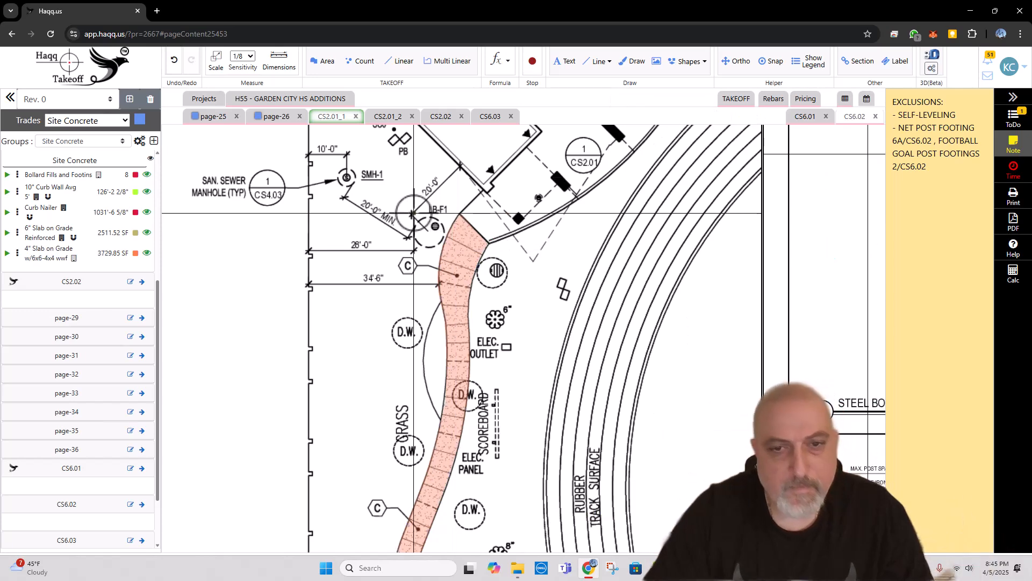
Step: Draw red check marks over the expansion joint callout 9/CS6.01 and the sidewalk scoring callout 10/CS6.01
scroll(430, 214, down, 3)
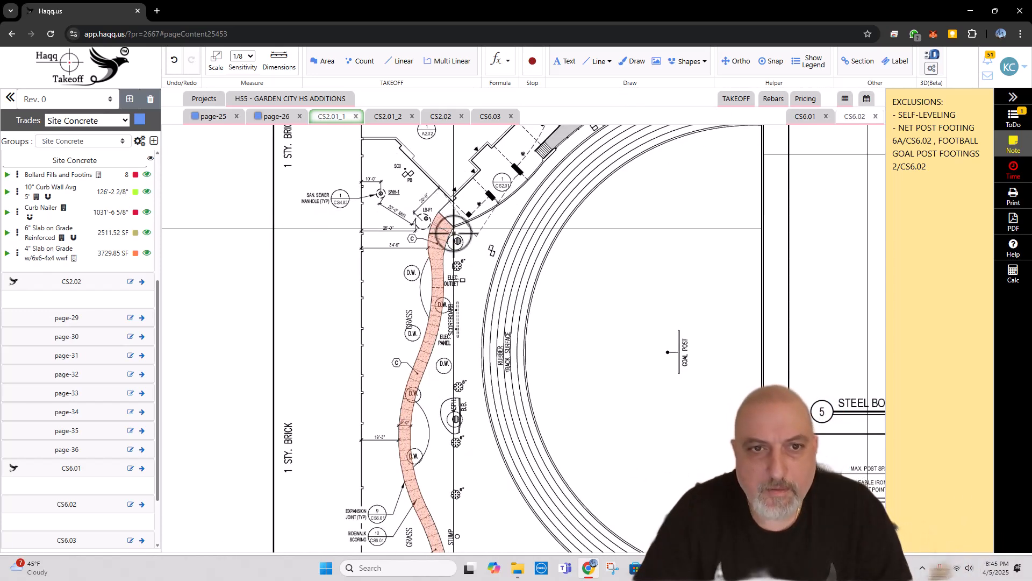
drag(454, 238, 454, 251)
scroll(437, 306, up, 1)
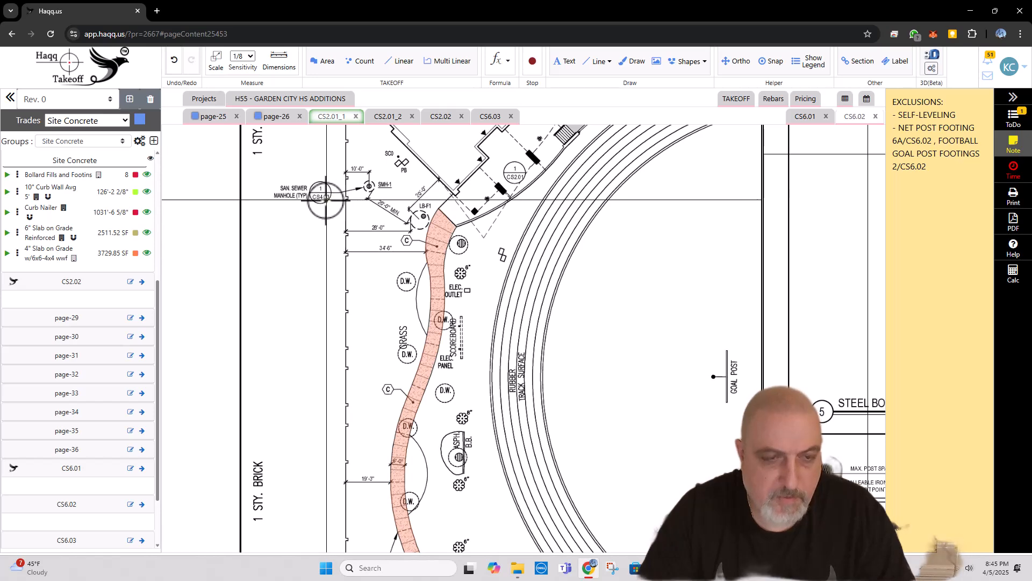
key(d)
drag(358, 312, 341, 187)
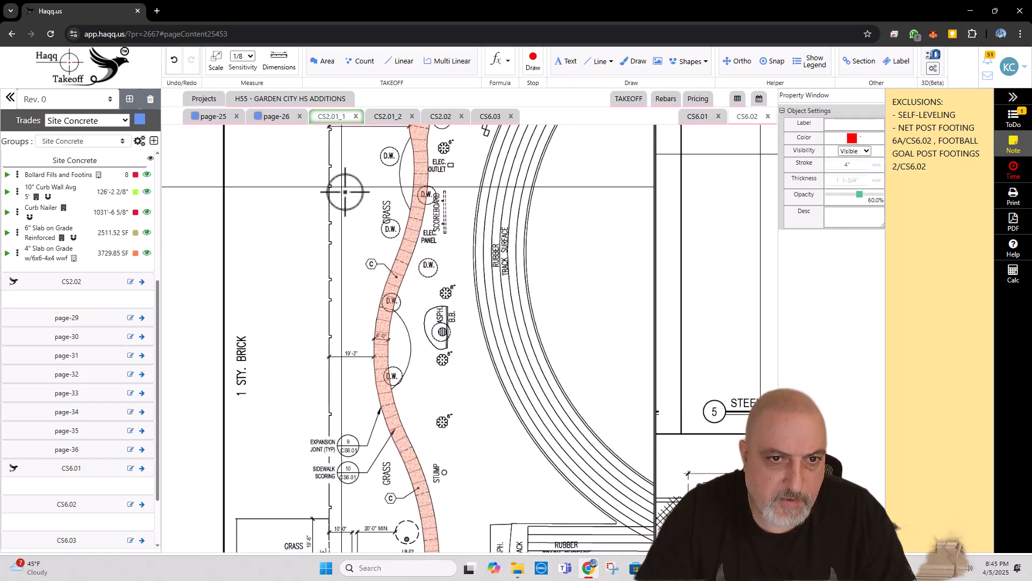
drag(350, 313, 331, 205)
drag(327, 328, 343, 314)
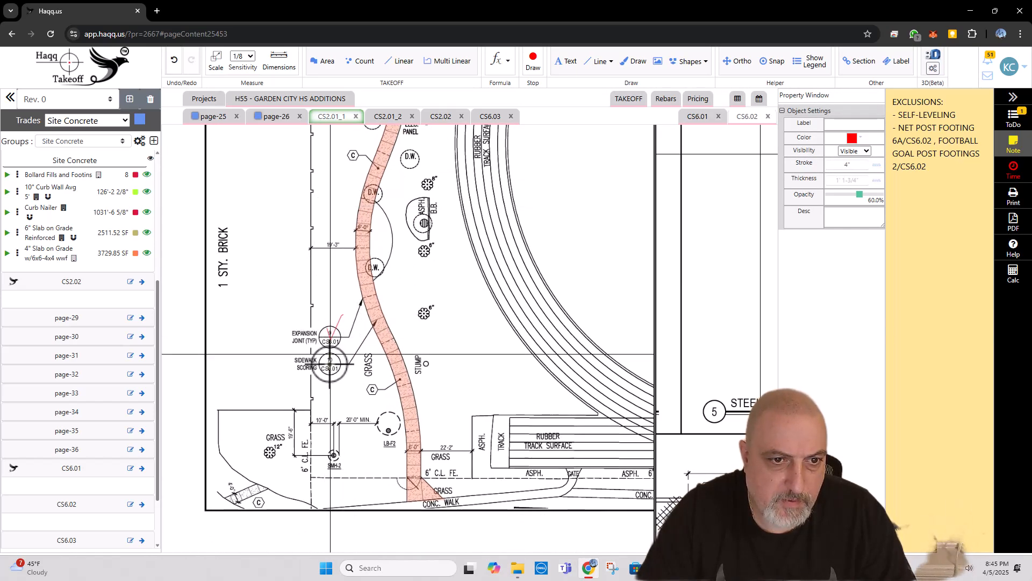
drag(331, 363, 346, 350)
Step: Measure the short sidewalk strip marked C at the plan's lower-left corner, below the grass area, as 4" slab on grade
drag(338, 433, 314, 328)
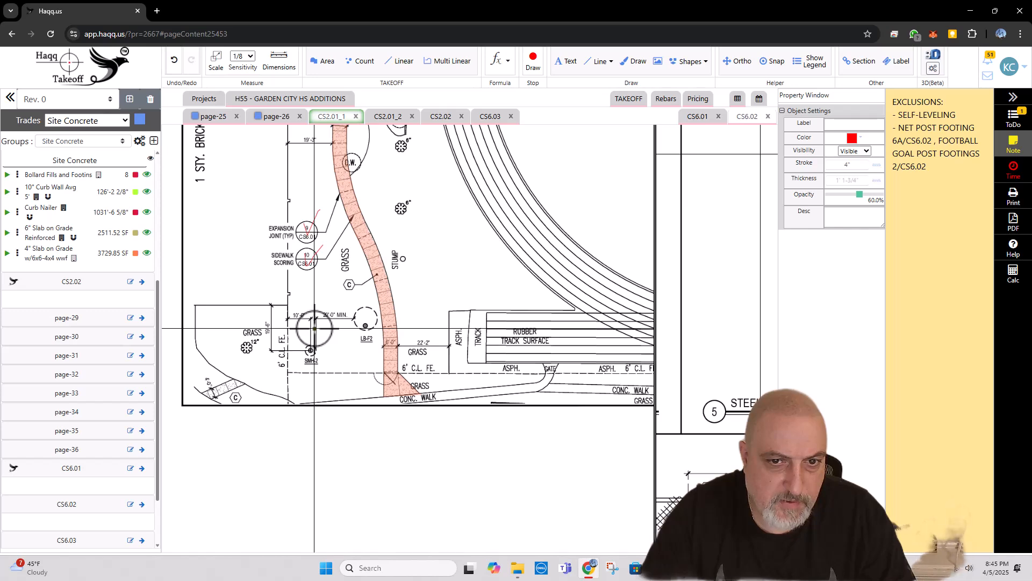
scroll(217, 409, up, 1)
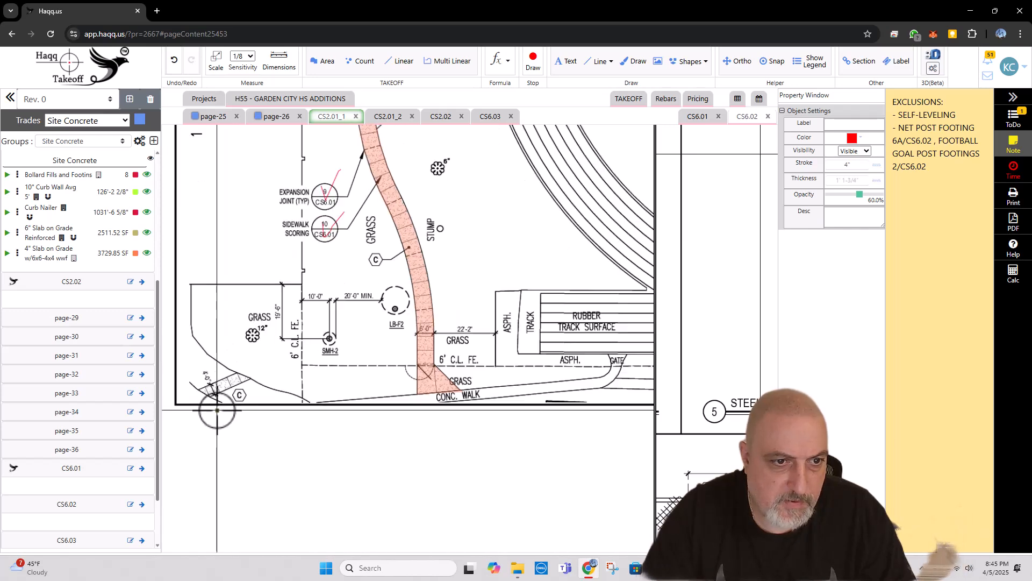
drag(217, 401, 314, 354)
scroll(299, 352, down, 1)
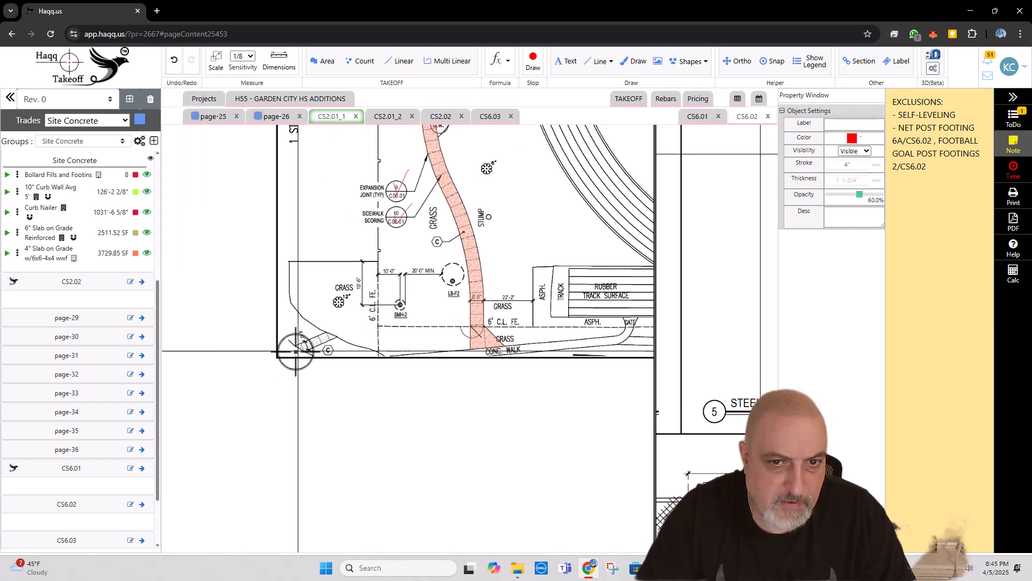
scroll(290, 353, up, 1)
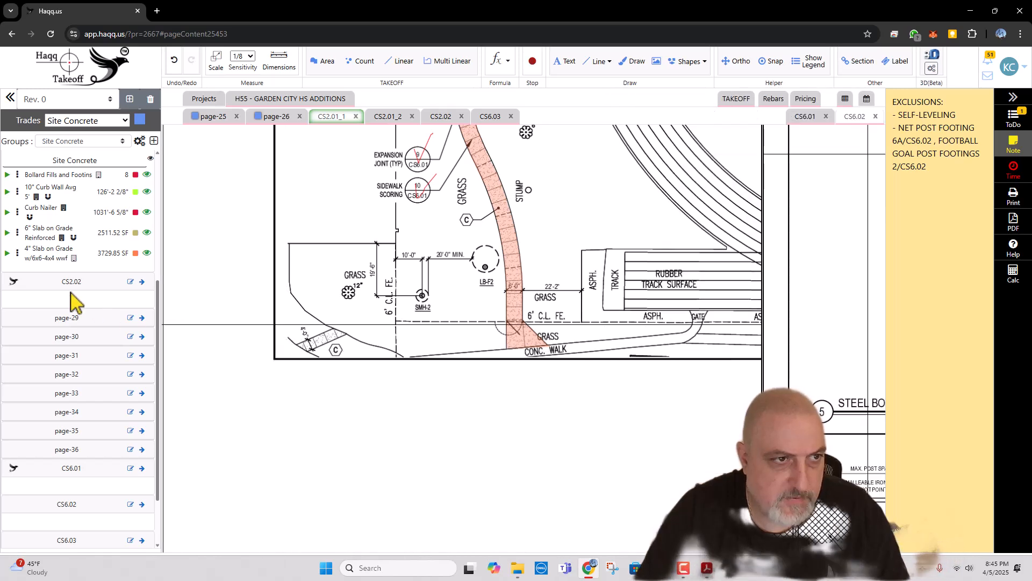
click(8, 253)
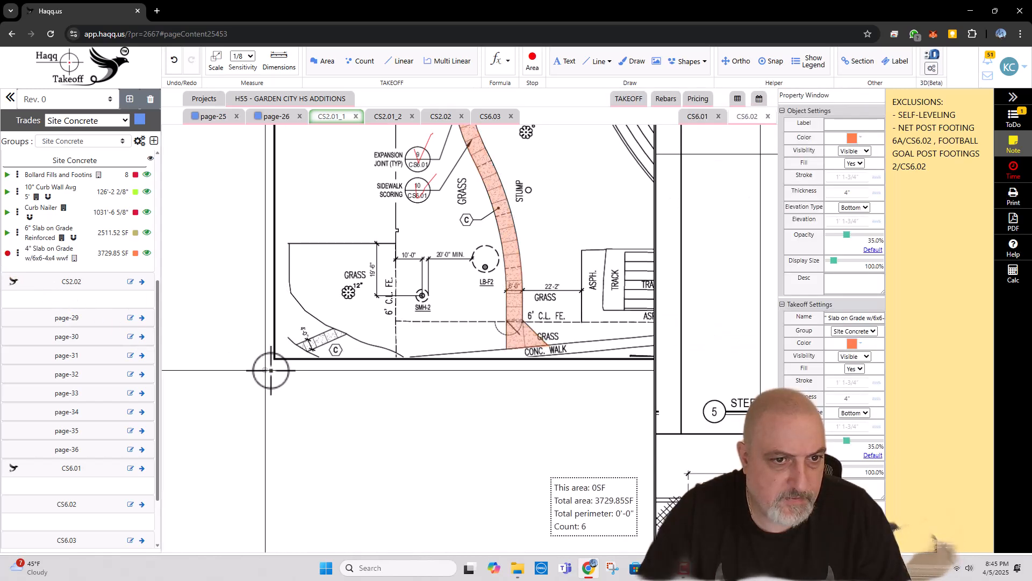
click(296, 344)
click(334, 327)
click(350, 332)
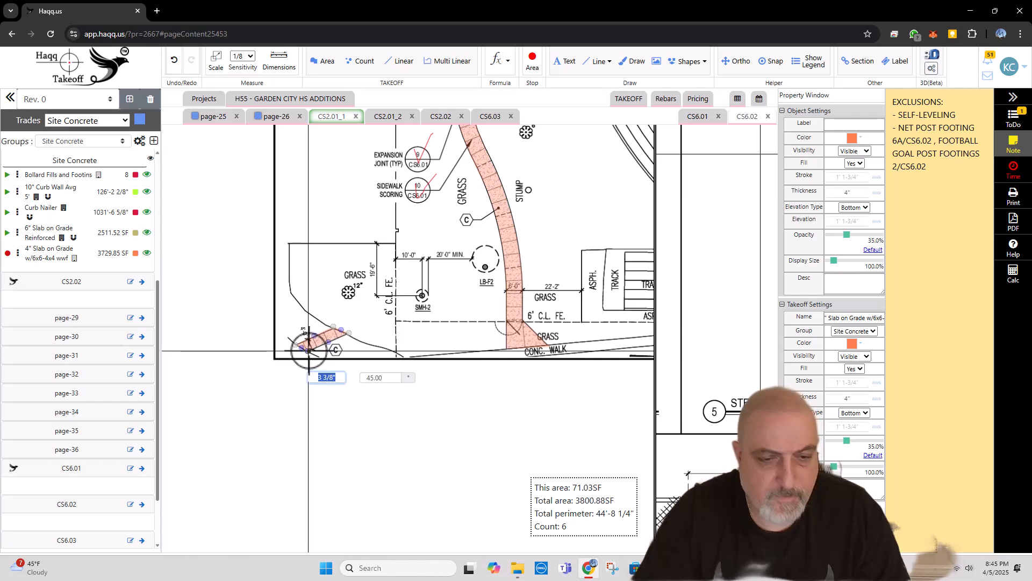
key(Escape)
Step: Look over the field's far side on CS2.01_1 for remaining concrete items, up to the discus pad and cage callout
scroll(295, 346, down, 3)
drag(462, 275, 422, 475)
drag(407, 265, 306, 380)
scroll(318, 349, down, 2)
drag(513, 273, 398, 320)
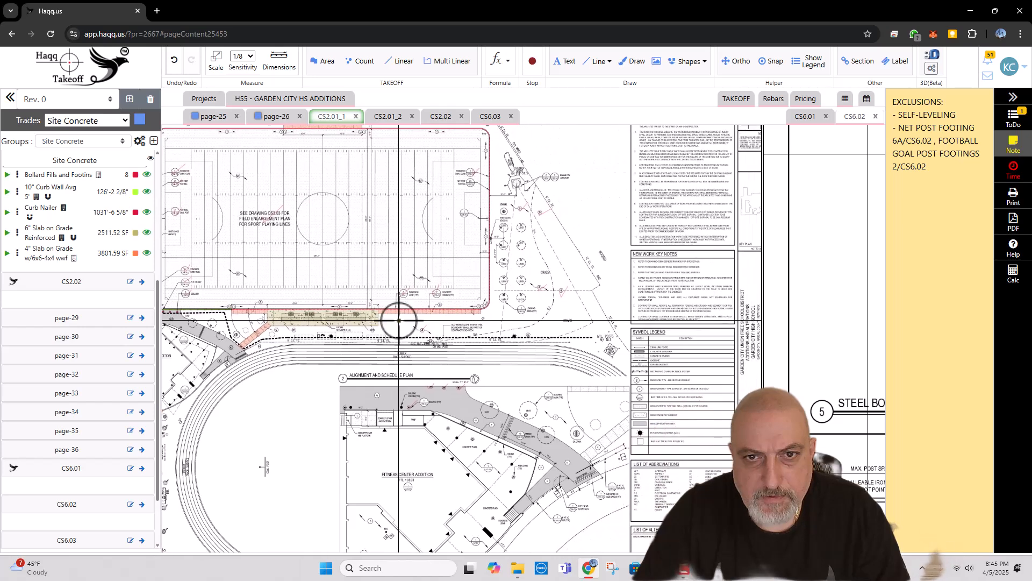
scroll(524, 253, up, 3)
drag(525, 179, 500, 300)
scroll(482, 241, up, 1)
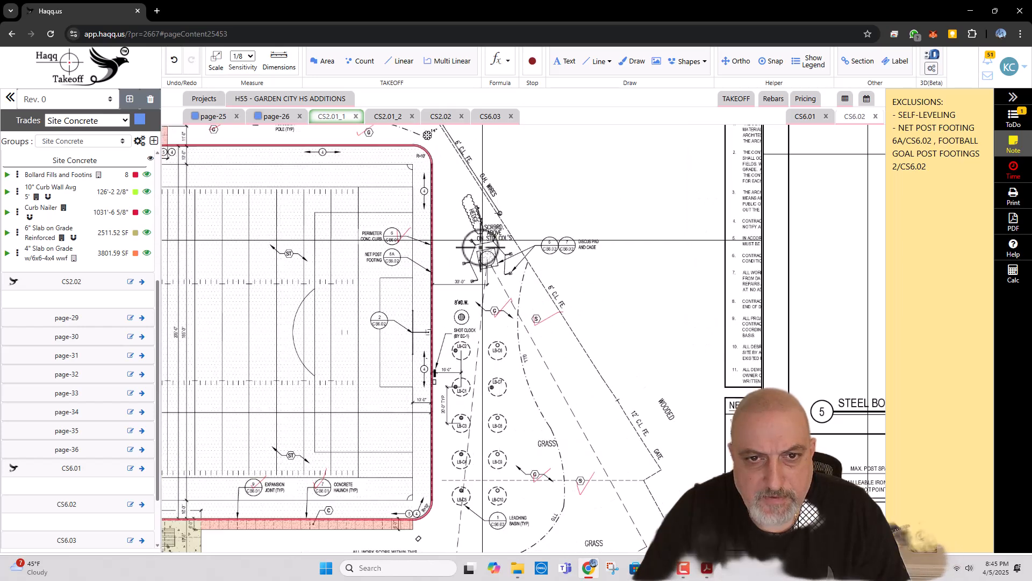
scroll(482, 244, up, 2)
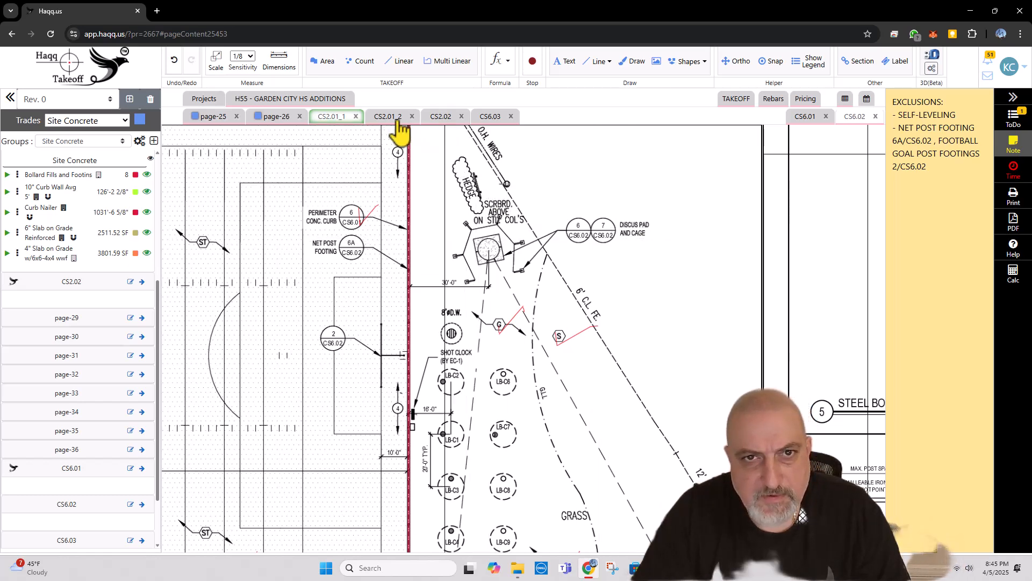
Step: Widen the detail view and examine the Discus Circle in detail 6/CS6.02 alongside the discus pad on the plan
drag(760, 202, 591, 212)
scroll(710, 266, down, 5)
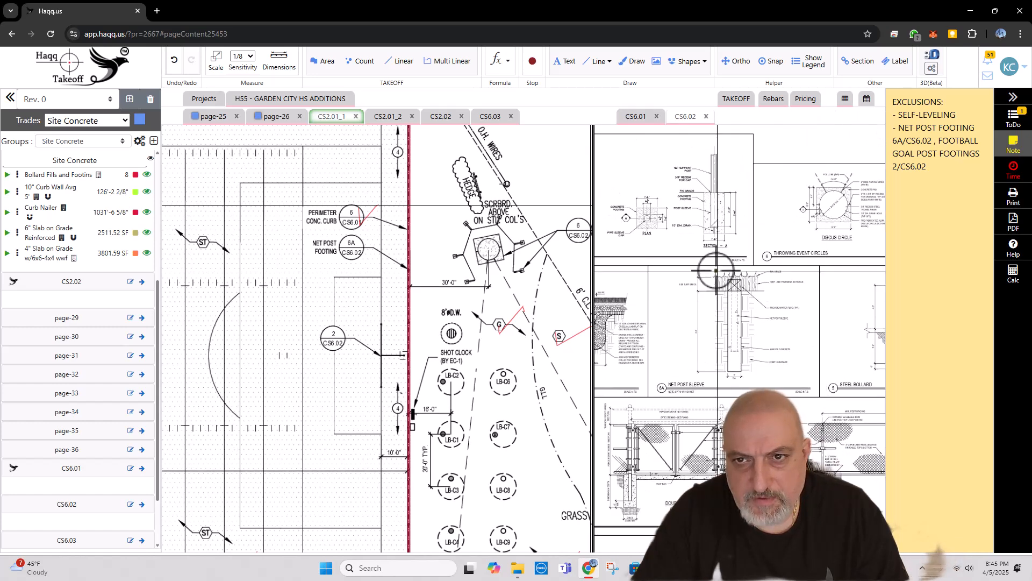
scroll(710, 267, up, 4)
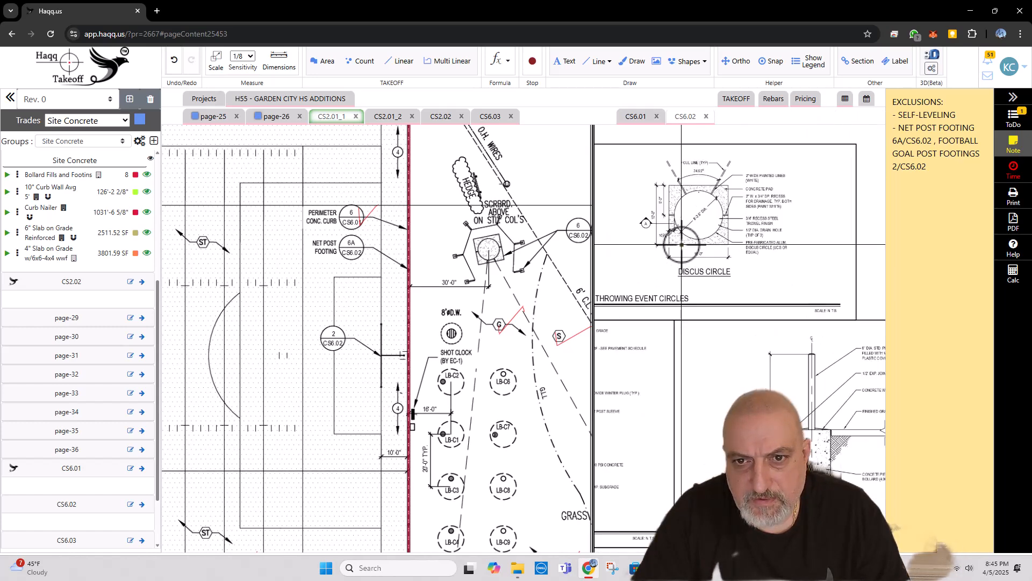
scroll(662, 257, up, 3)
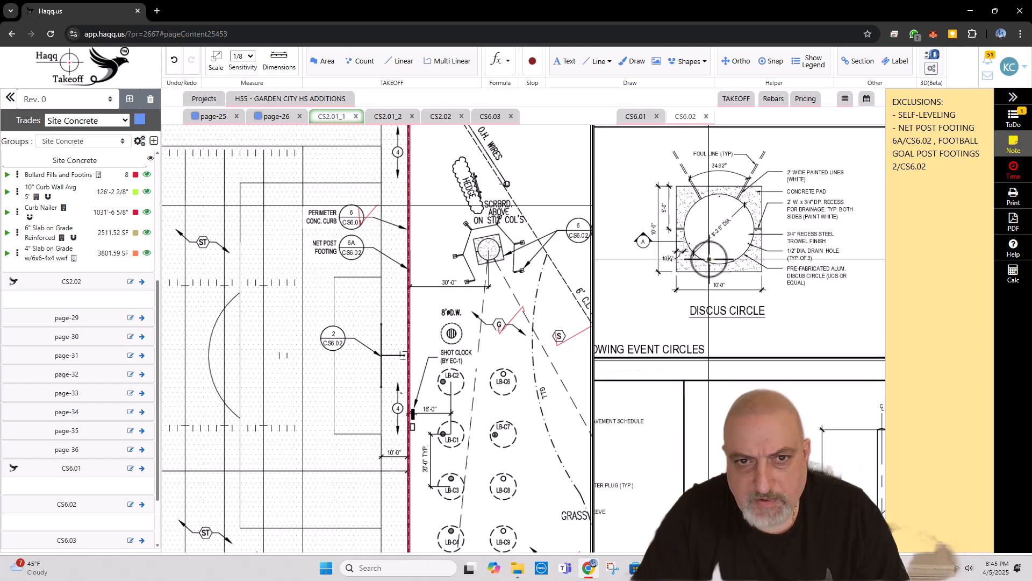
drag(539, 261, 444, 266)
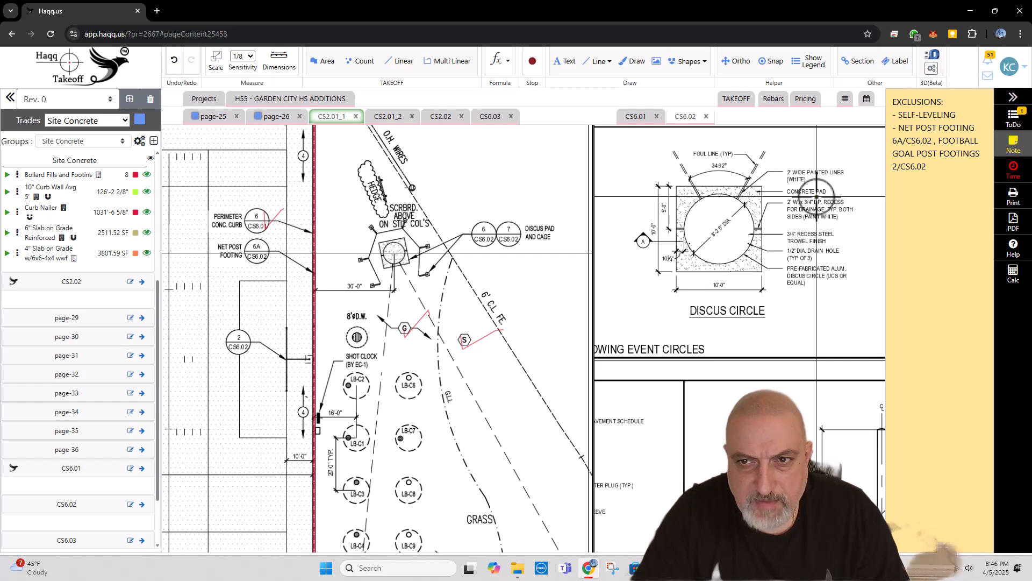
Step: Examine discus cage and net detail 7/CS6.02 and the neighbouring concrete footing plan and section
scroll(695, 236, down, 4)
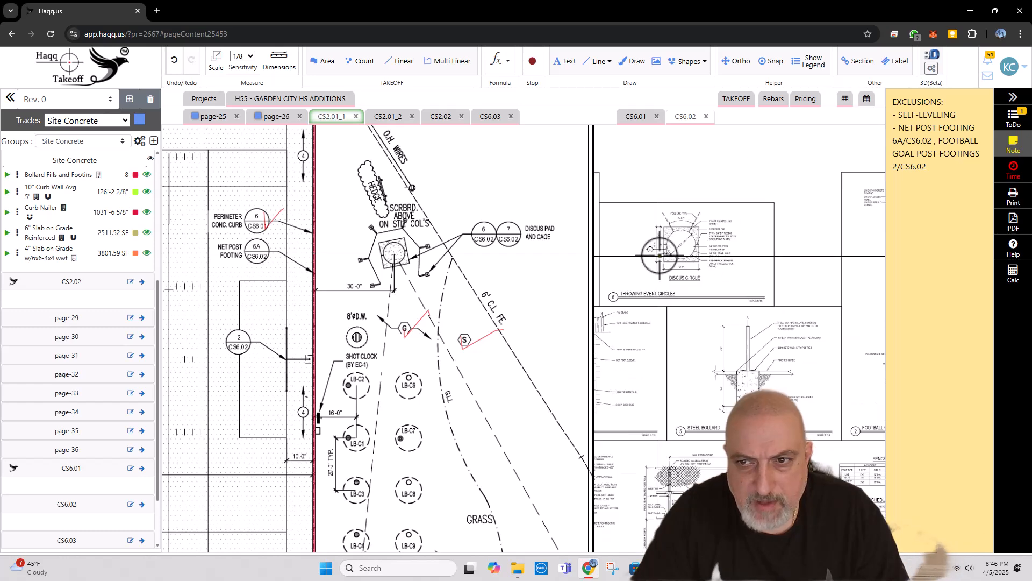
scroll(688, 256, down, 3)
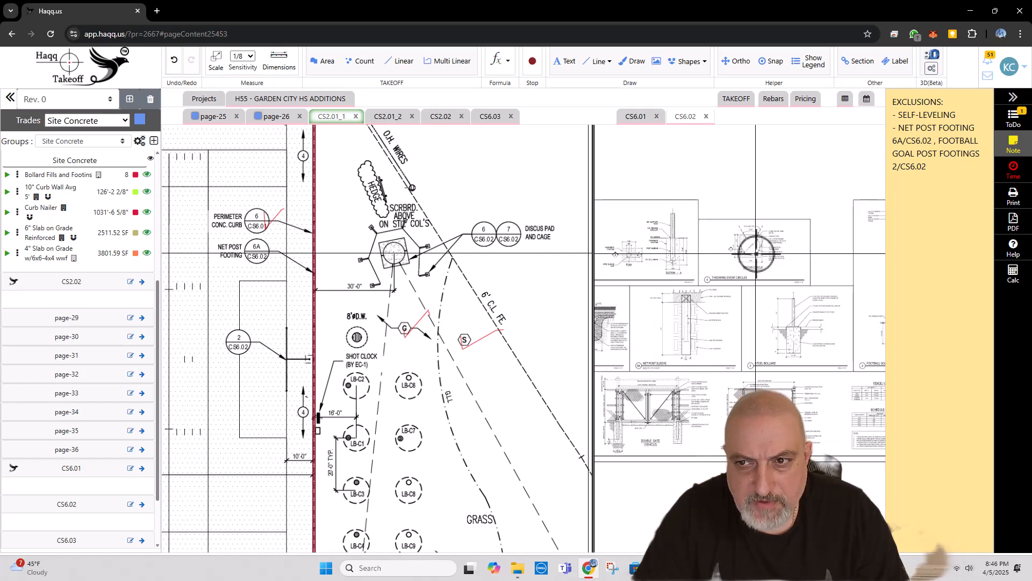
scroll(686, 251, up, 5)
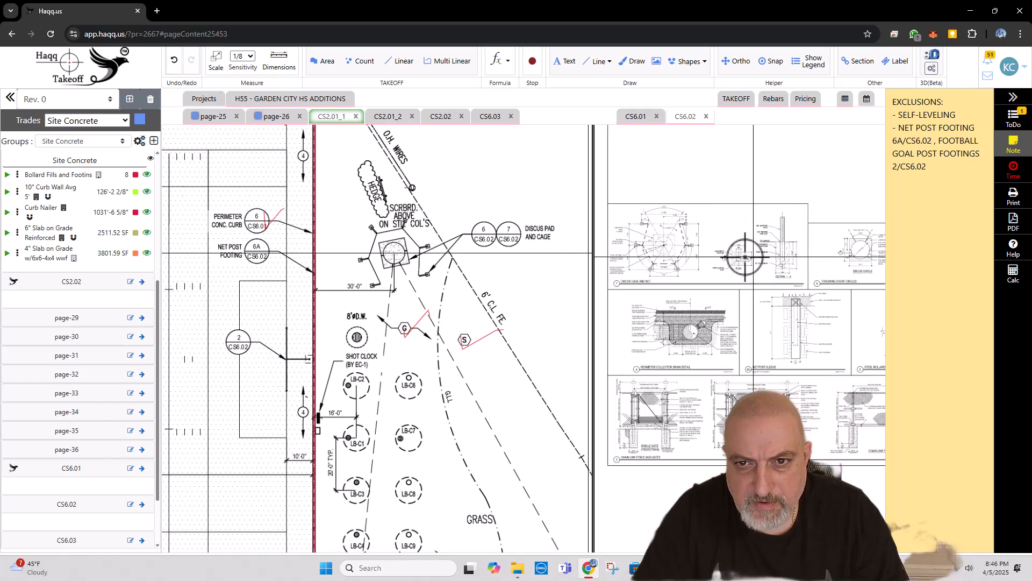
drag(664, 257, 699, 262)
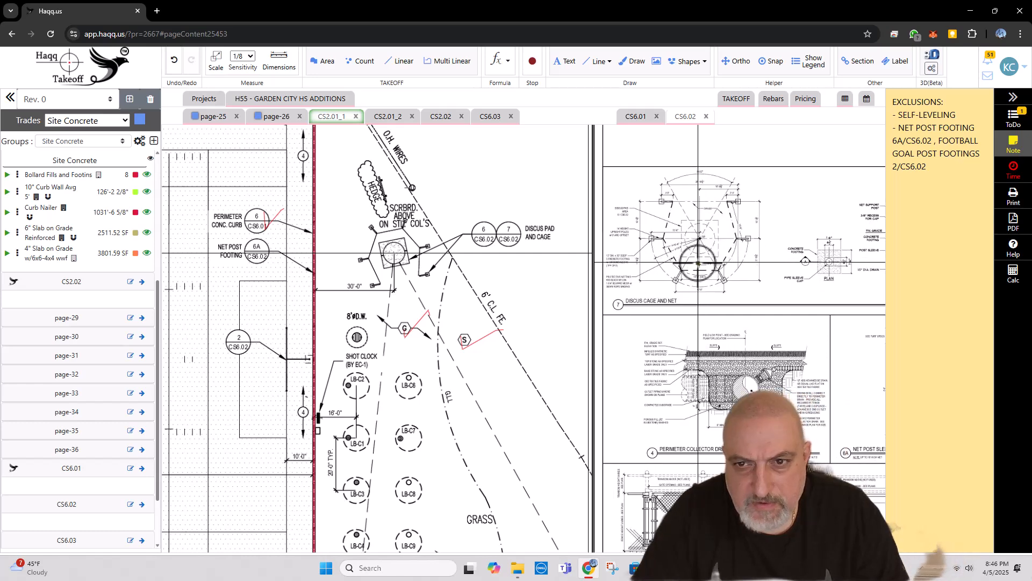
drag(767, 260, 675, 258)
scroll(733, 262, up, 3)
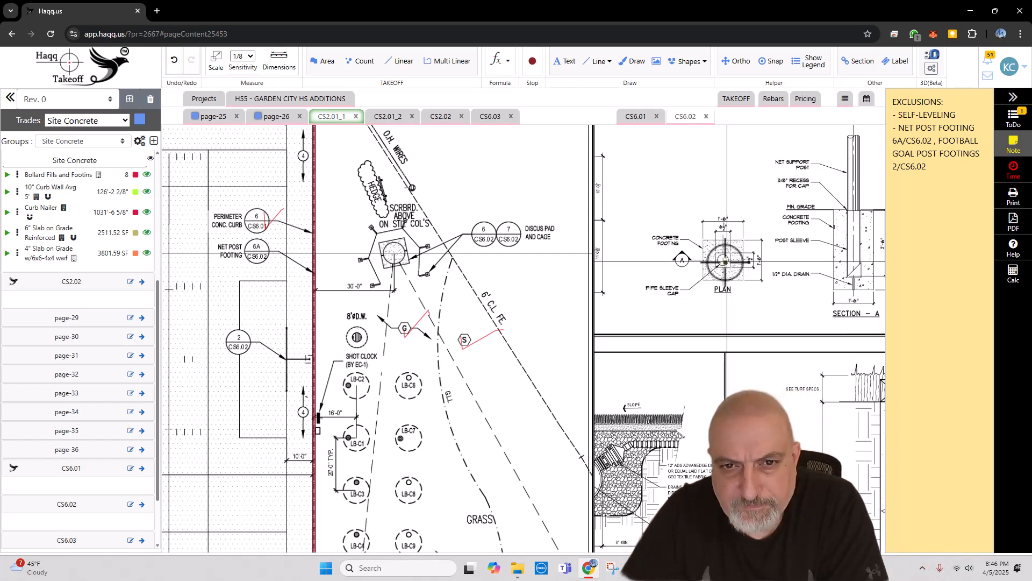
scroll(734, 270, down, 3)
drag(699, 276, 802, 278)
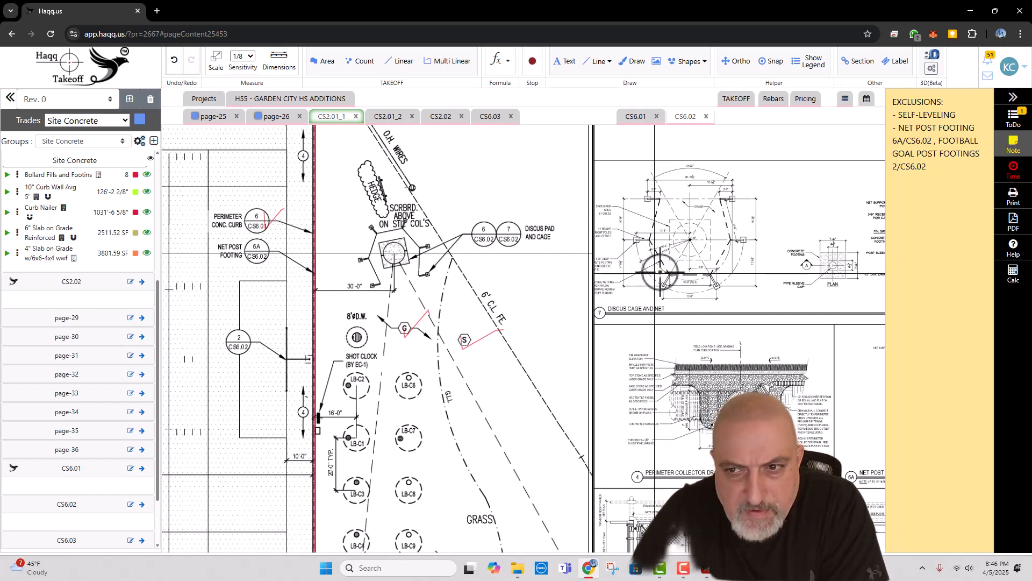
Step: Read the concrete footing, upright pole and netting notes on the discus cage and net detail 7/CS6.02
mouse_move(812, 278)
mouse_down()
mouse_move(698, 281)
mouse_move(782, 280)
mouse_up()
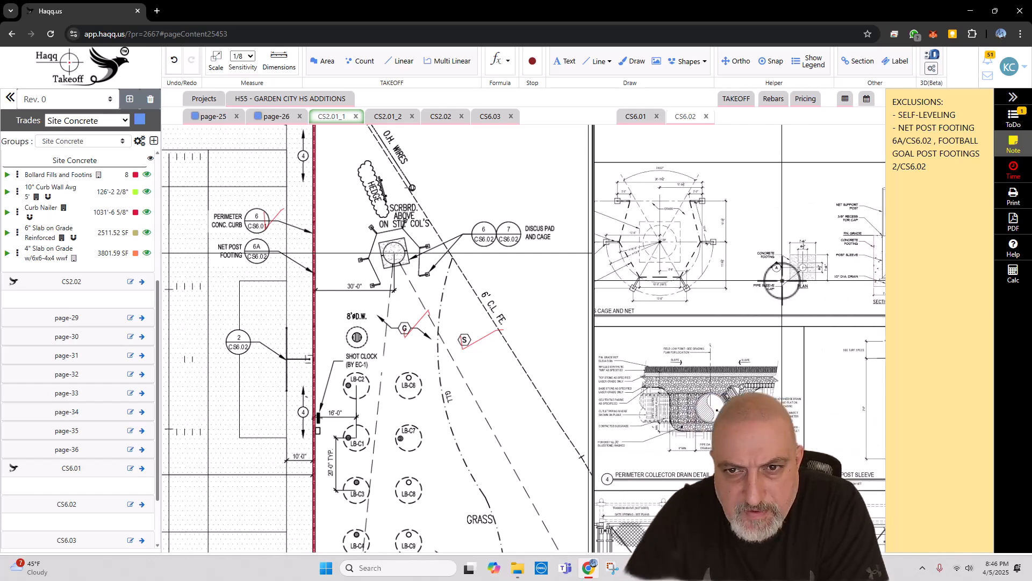
scroll(657, 215, up, 2)
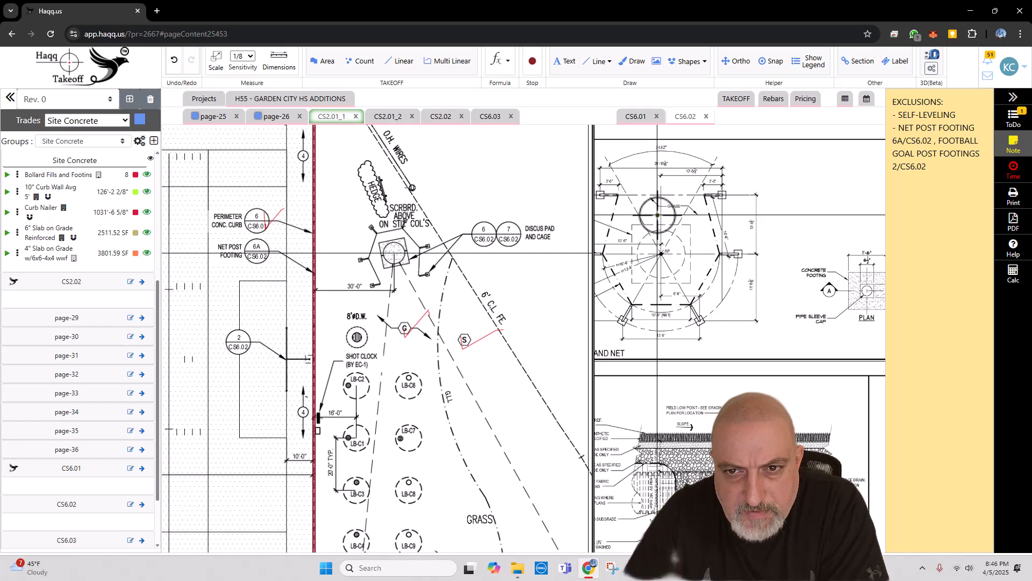
mouse_move(657, 214)
mouse_down()
mouse_move(769, 204)
mouse_move(792, 237)
mouse_move(783, 239)
mouse_up()
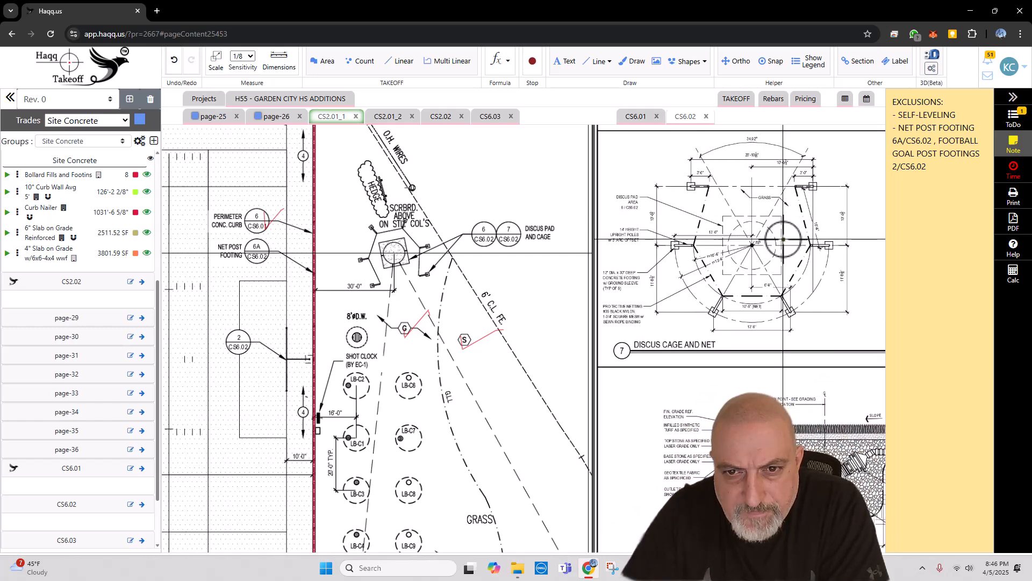
scroll(636, 289, up, 2)
drag(636, 289, 675, 287)
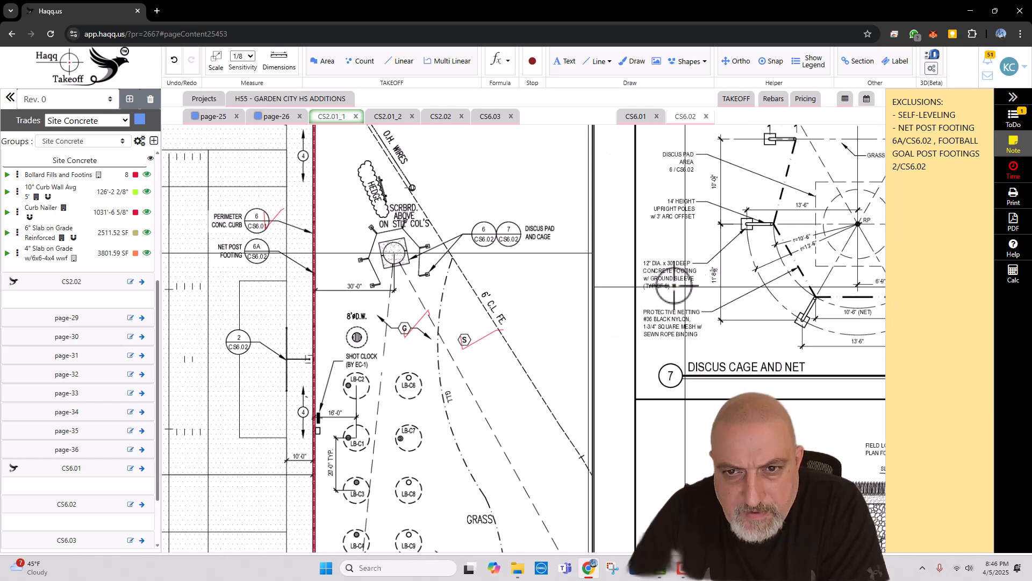
drag(770, 300, 727, 304)
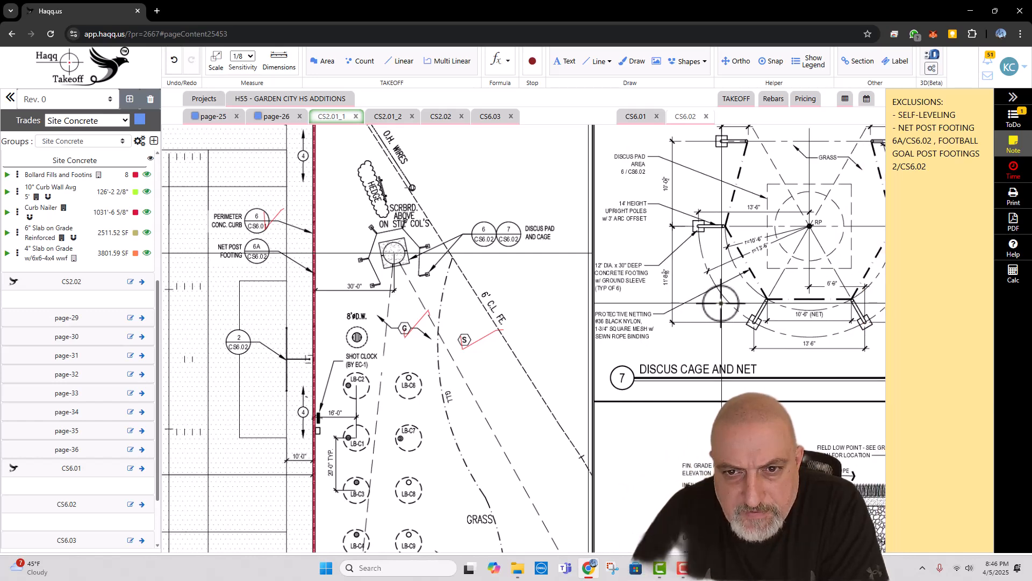
drag(727, 304, 624, 305)
scroll(624, 305, down, 2)
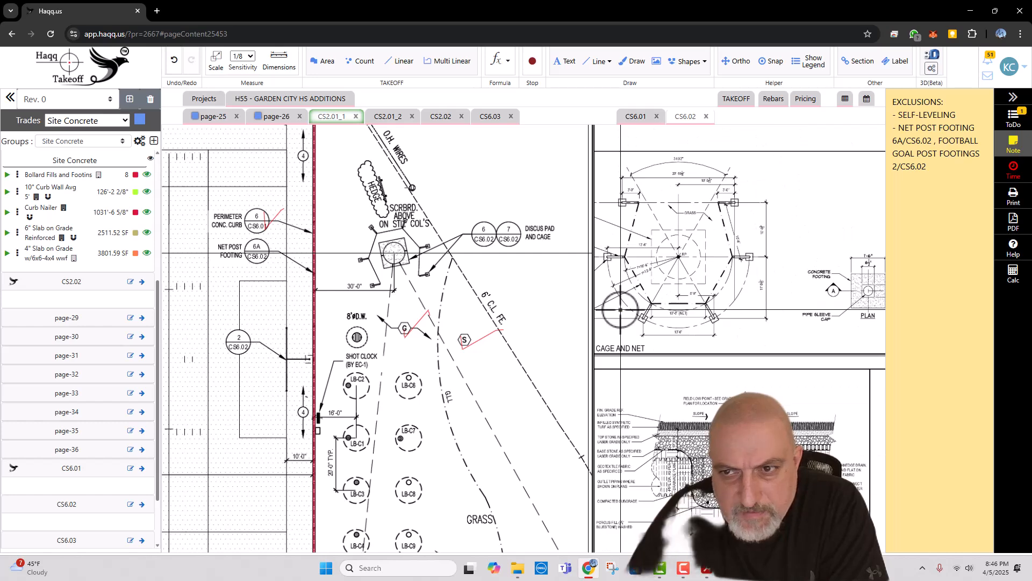
Step: Check the net support post footing in Section A against the concrete pad notes of the Discus Circle in detail 6/CS6.02
drag(863, 305, 677, 304)
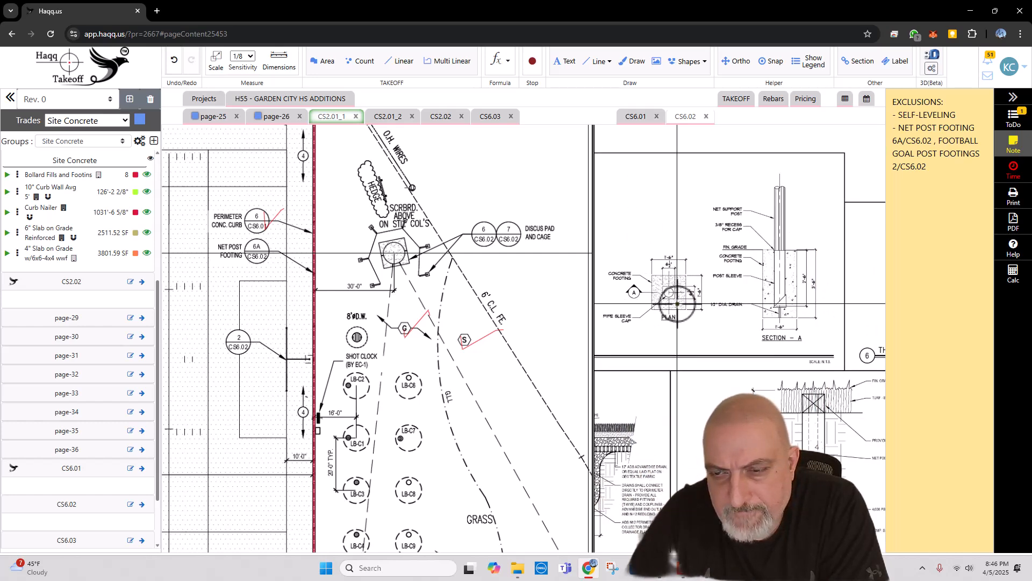
scroll(664, 310, down, 1)
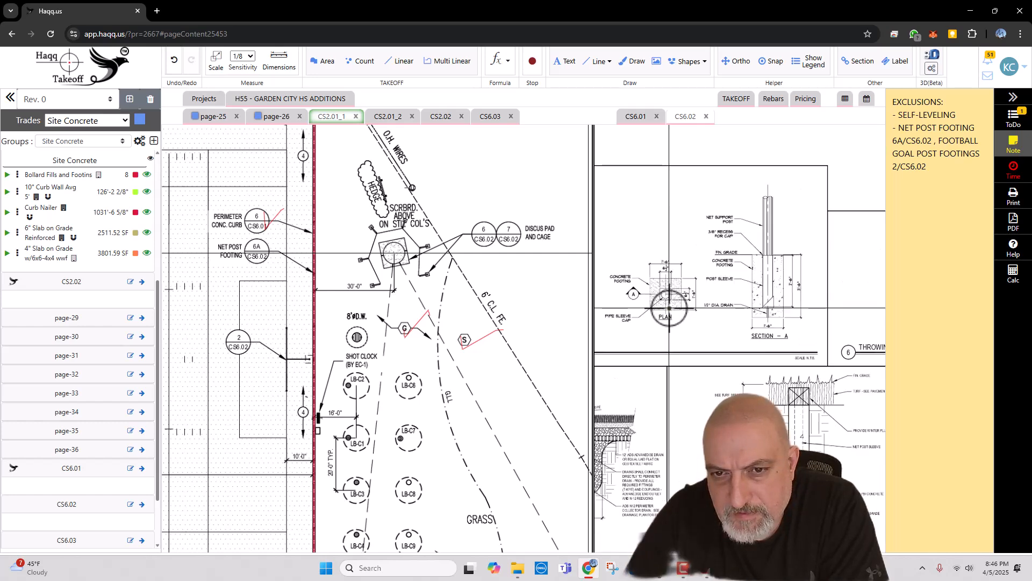
scroll(670, 307, up, 1)
scroll(671, 305, down, 4)
drag(819, 296, 720, 297)
scroll(752, 296, up, 7)
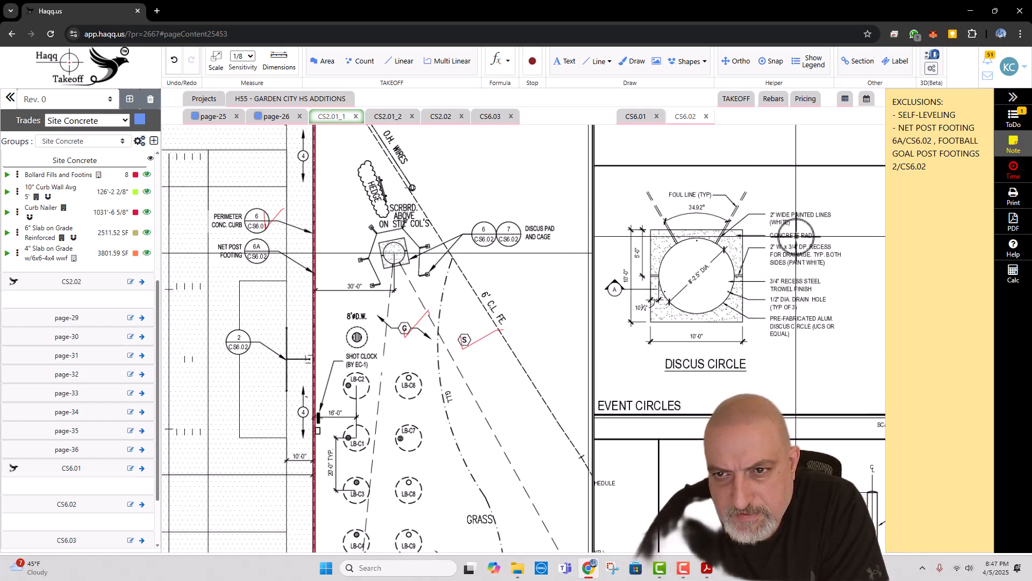
scroll(797, 238, down, 1)
scroll(797, 239, down, 2)
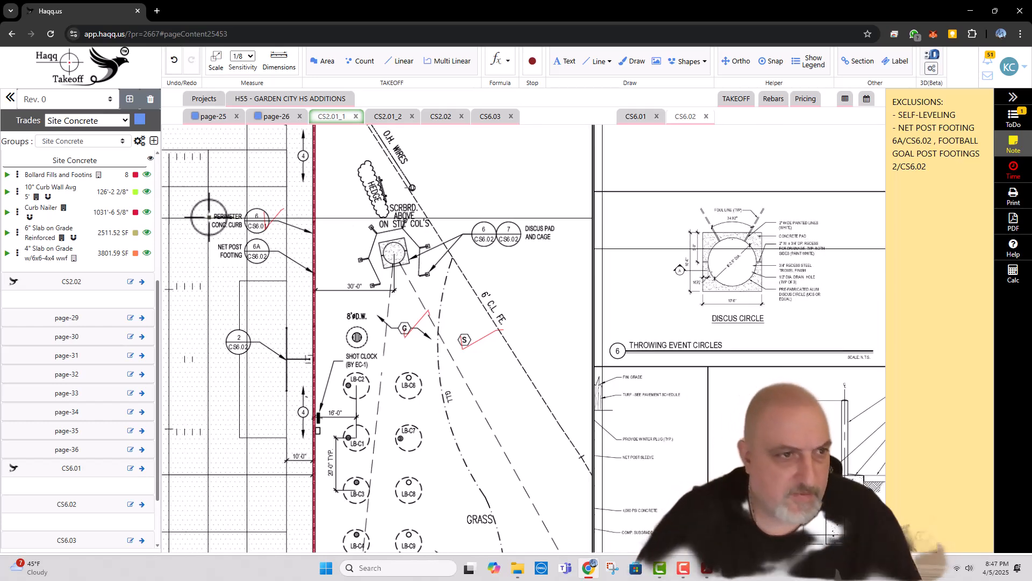
Step: Measure the square discus pad beneath the scoreboard note on CS2.01_1 as 6" Slab on Grade Reinforced
click(7, 233)
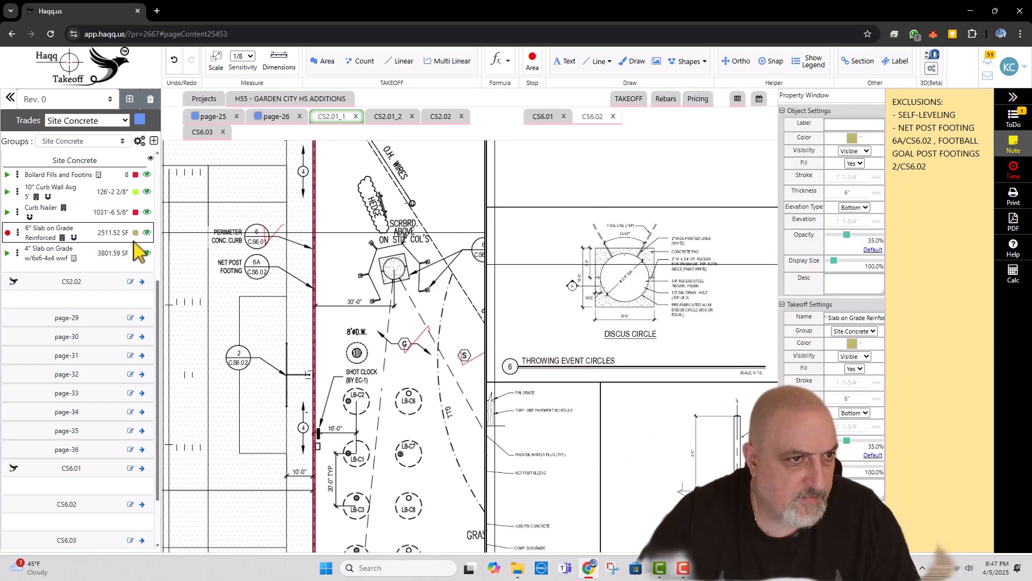
scroll(343, 255, up, 2)
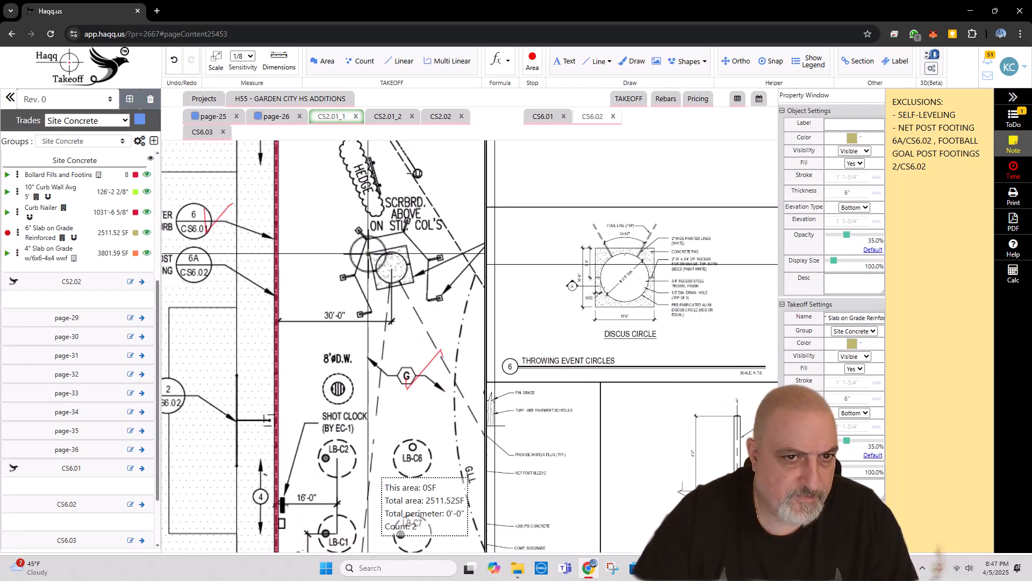
click(369, 253)
click(408, 246)
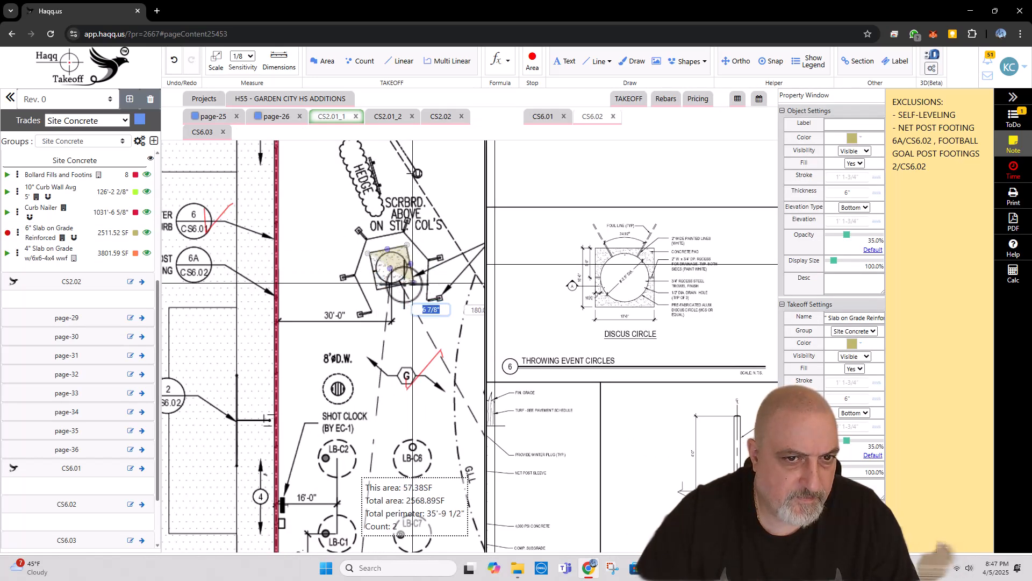
click(413, 282)
double_click(378, 292)
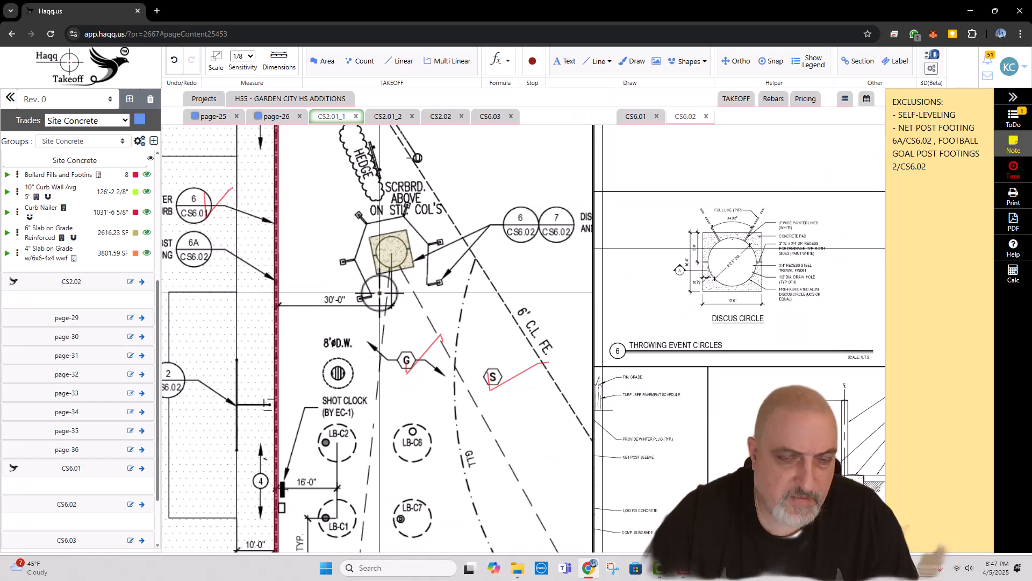
Step: Review discus details 6 and 7 on CS6.02 and add "-DISCUSS CAGE POST FOOTINGS" to the exclusions note
scroll(711, 275, down, 3)
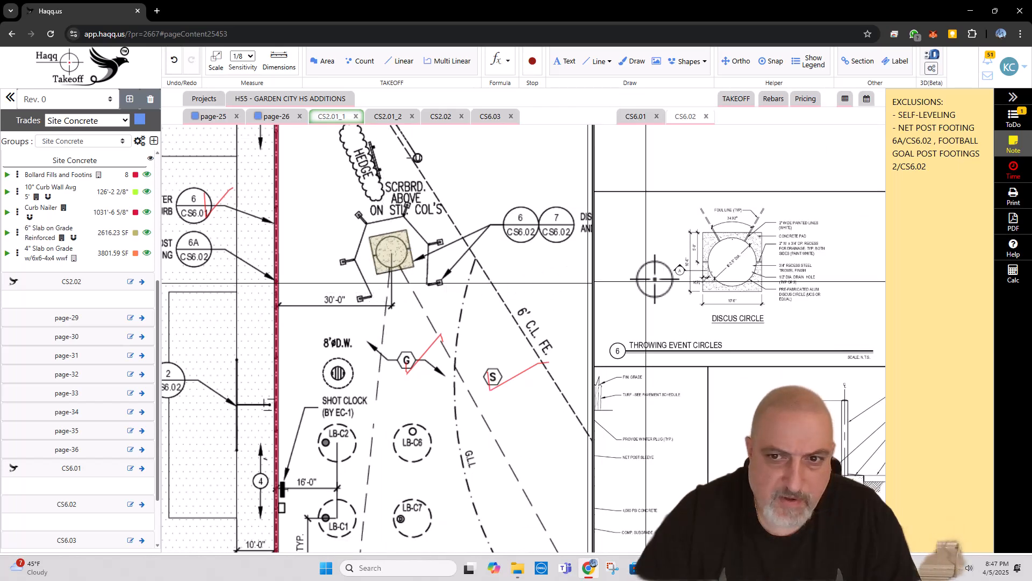
scroll(711, 276, up, 4)
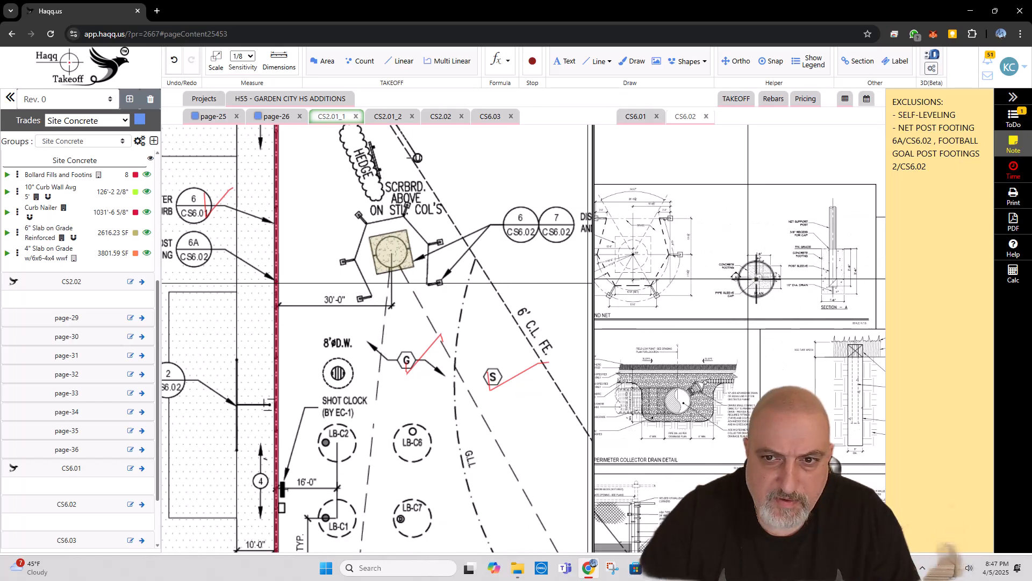
drag(676, 284, 701, 283)
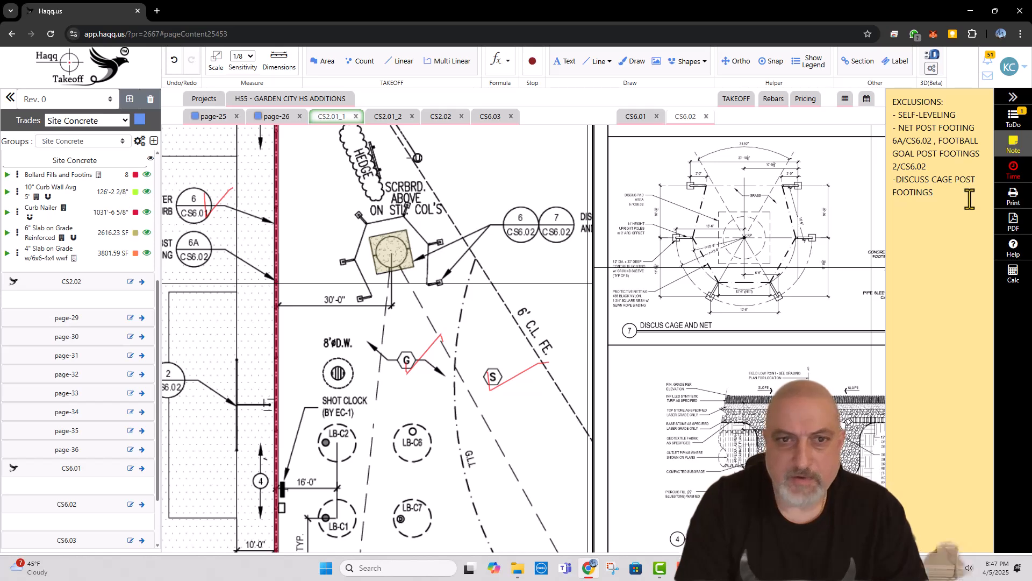
Step: Mark the discus pad and cage callouts 6/CS6.02 and 7/CS6.02 on CS2.01_1 as checked with freehand red ticks
mouse_move(391, 242)
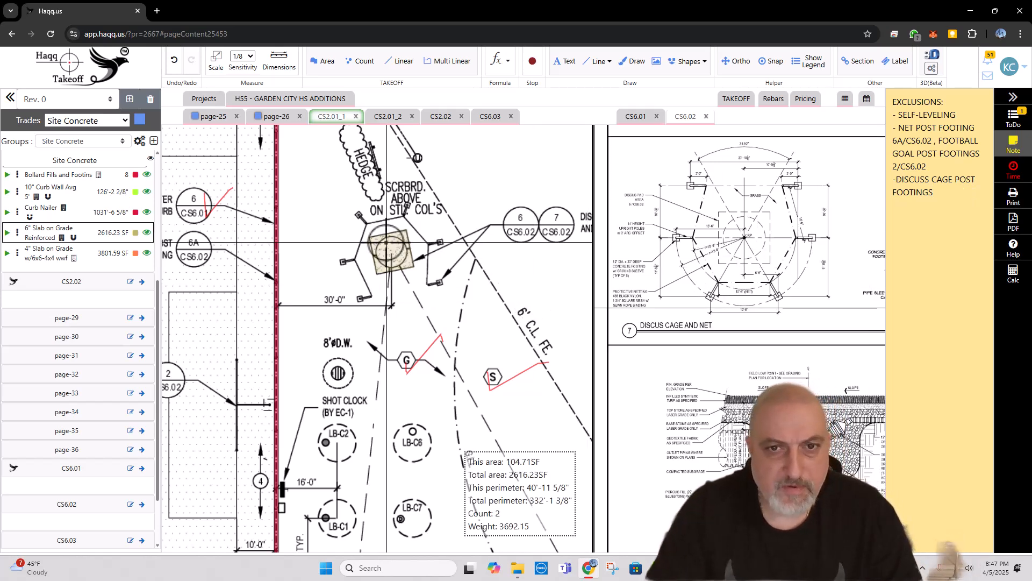
scroll(339, 242, down, 2)
mouse_move(425, 244)
mouse_down()
mouse_move(350, 247)
mouse_move(380, 249)
mouse_move(430, 223)
mouse_up()
scroll(376, 240, up, 2)
key(d)
scroll(406, 212, down, 2)
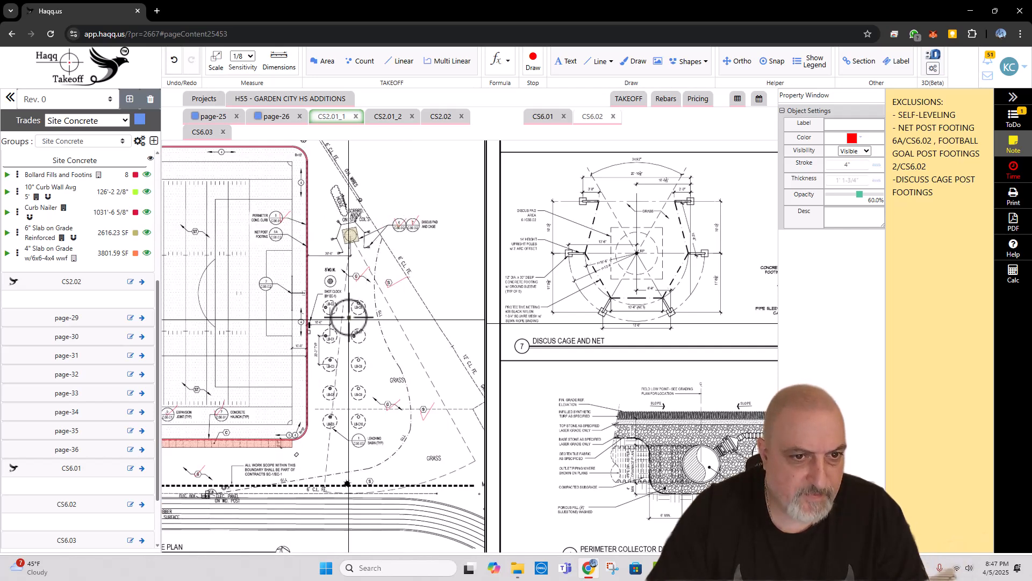
Step: Widen the CS2.01_1 plan view beside the CS6.02 details and leave freehand drawing
scroll(348, 291, up, 1)
drag(496, 201, 759, 201)
scroll(636, 230, down, 1)
drag(463, 408, 477, 331)
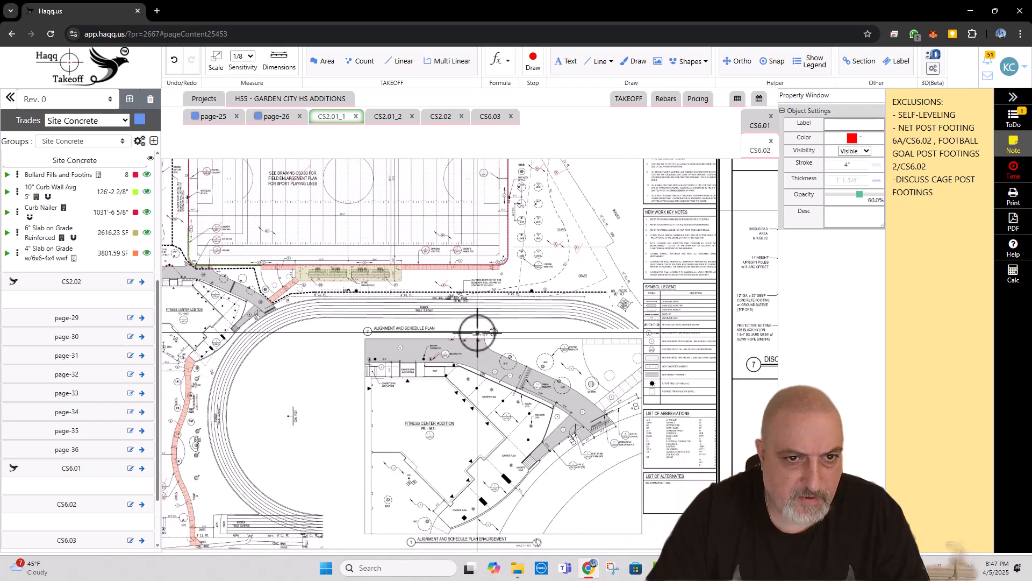
scroll(383, 312, up, 2)
key(Escape)
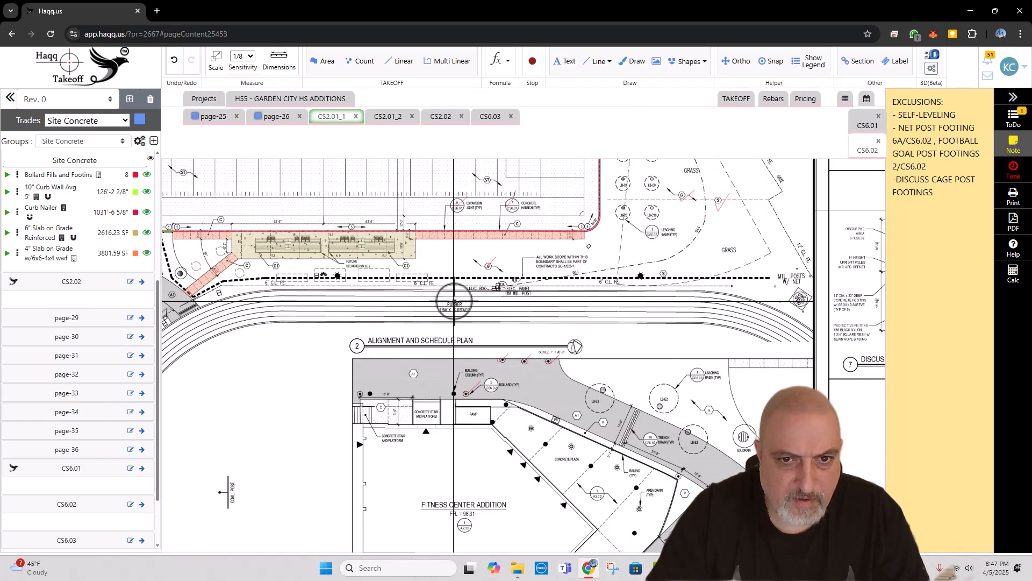
Step: Check the CS2.01_1 alignment plan and the Fitness Center enlargement for concrete items still to measure
scroll(422, 309, down, 2)
drag(421, 373, 446, 415)
scroll(246, 413, up, 3)
scroll(217, 360, down, 5)
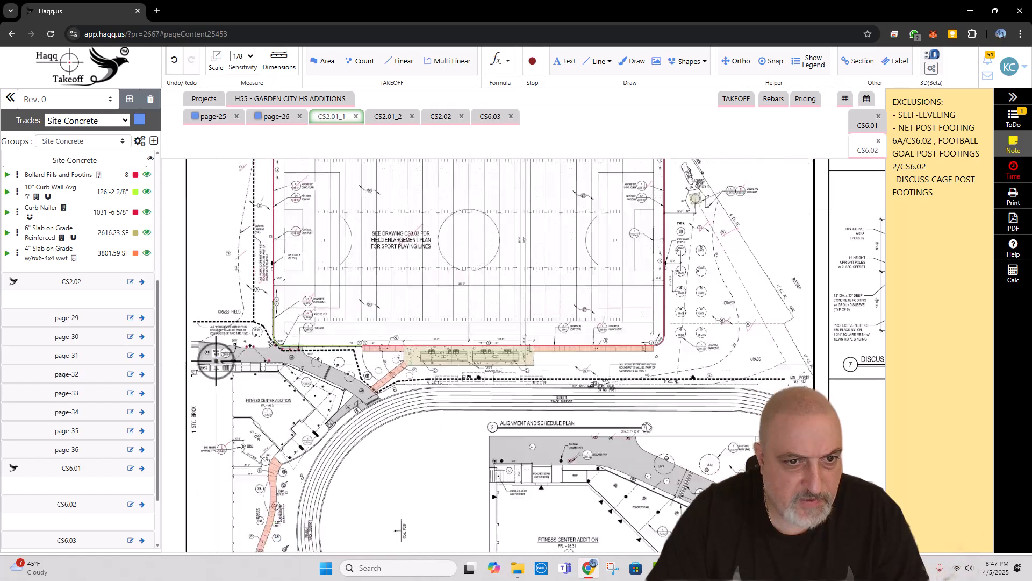
drag(502, 442, 482, 356)
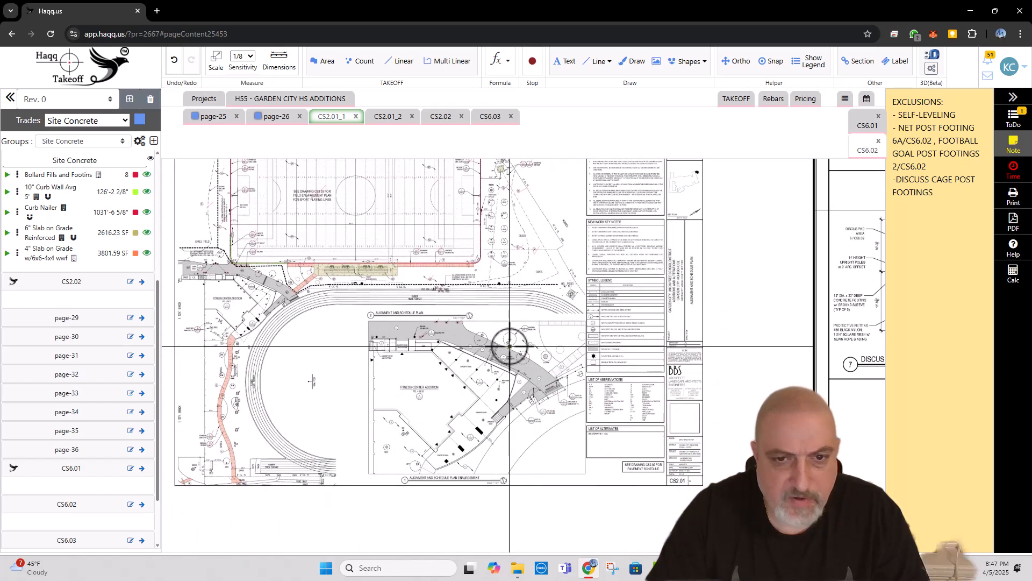
scroll(510, 347, up, 2)
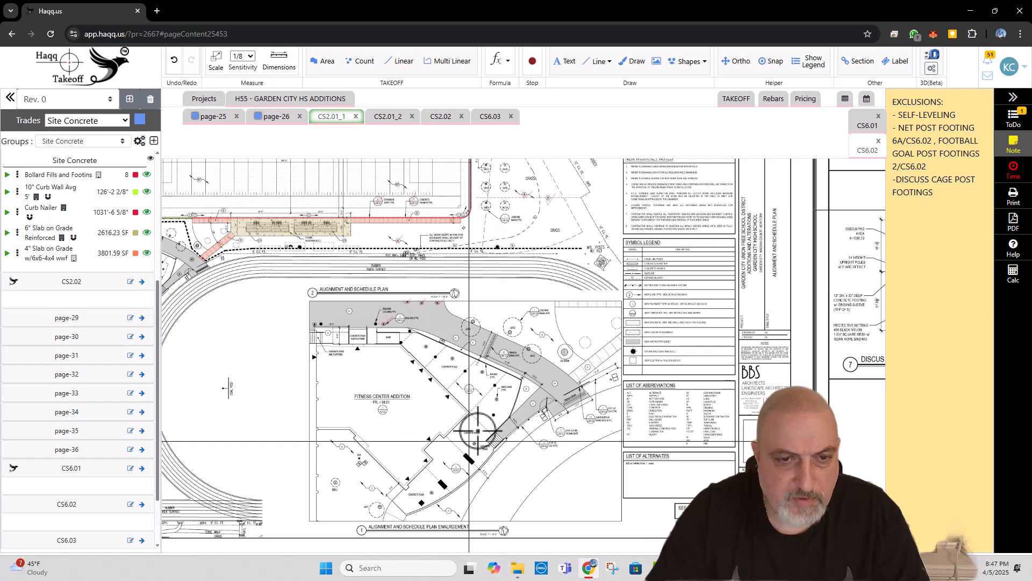
Step: Open sheet CS2.01_2 and examine the Fitness Center Addition's concrete plaza, stairs and ramp on the enlargement plan
click(390, 116)
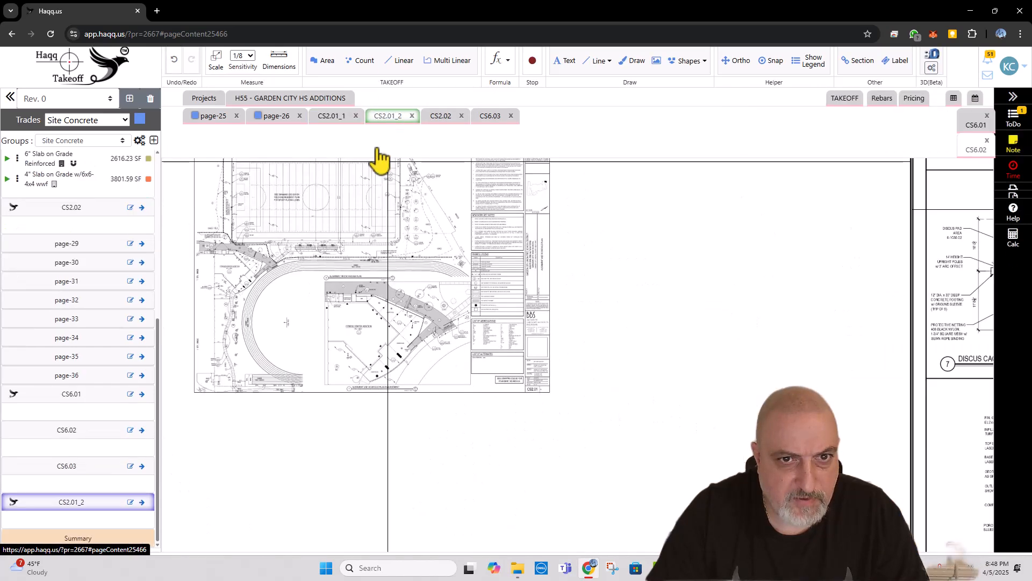
scroll(346, 334, up, 4)
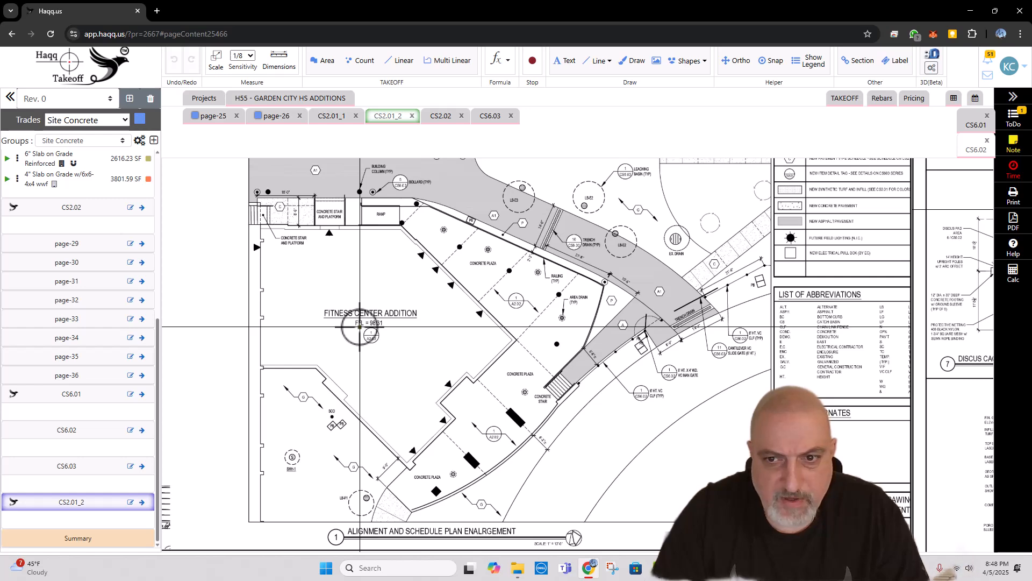
scroll(605, 310, down, 2)
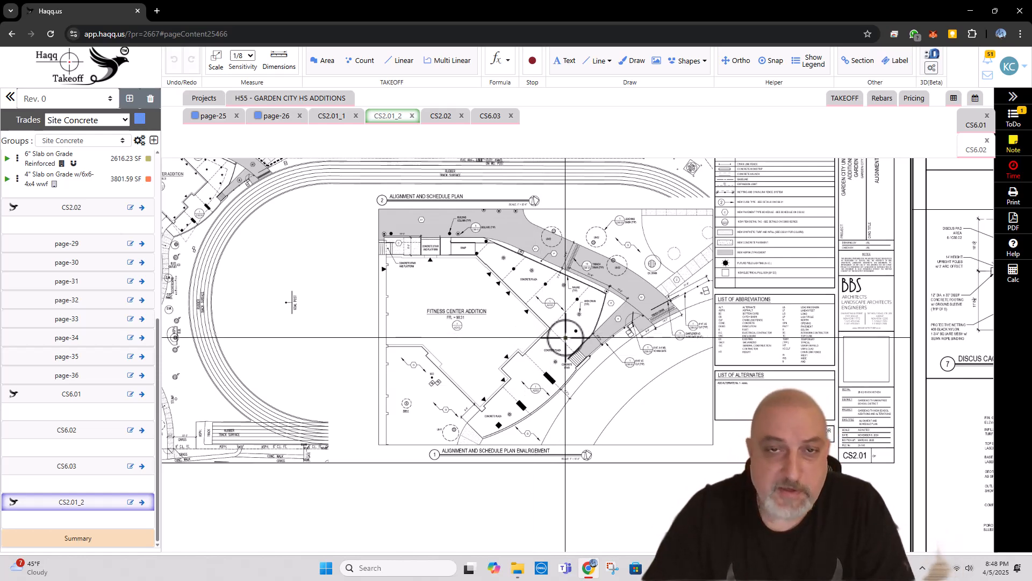
scroll(538, 349, up, 1)
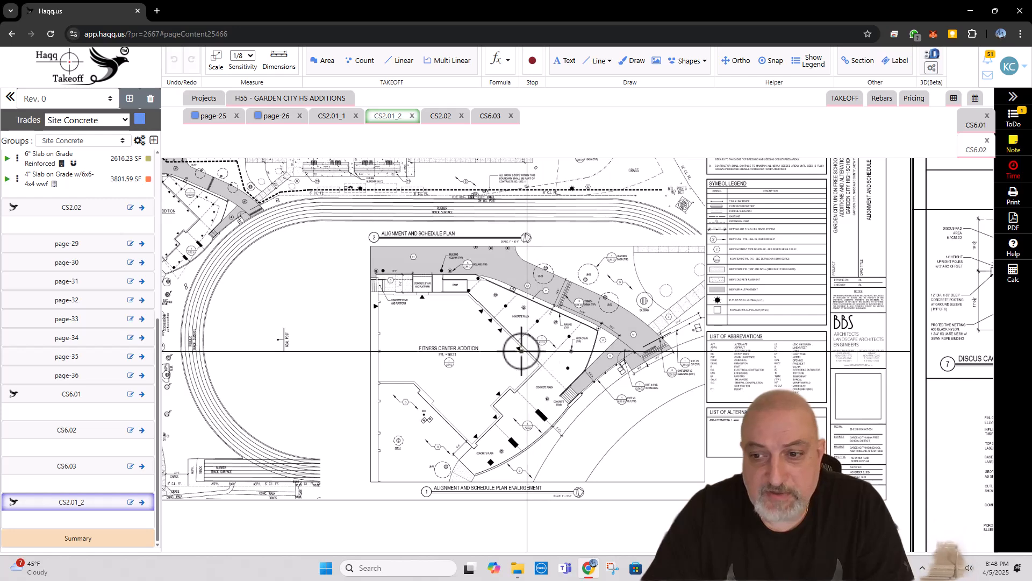